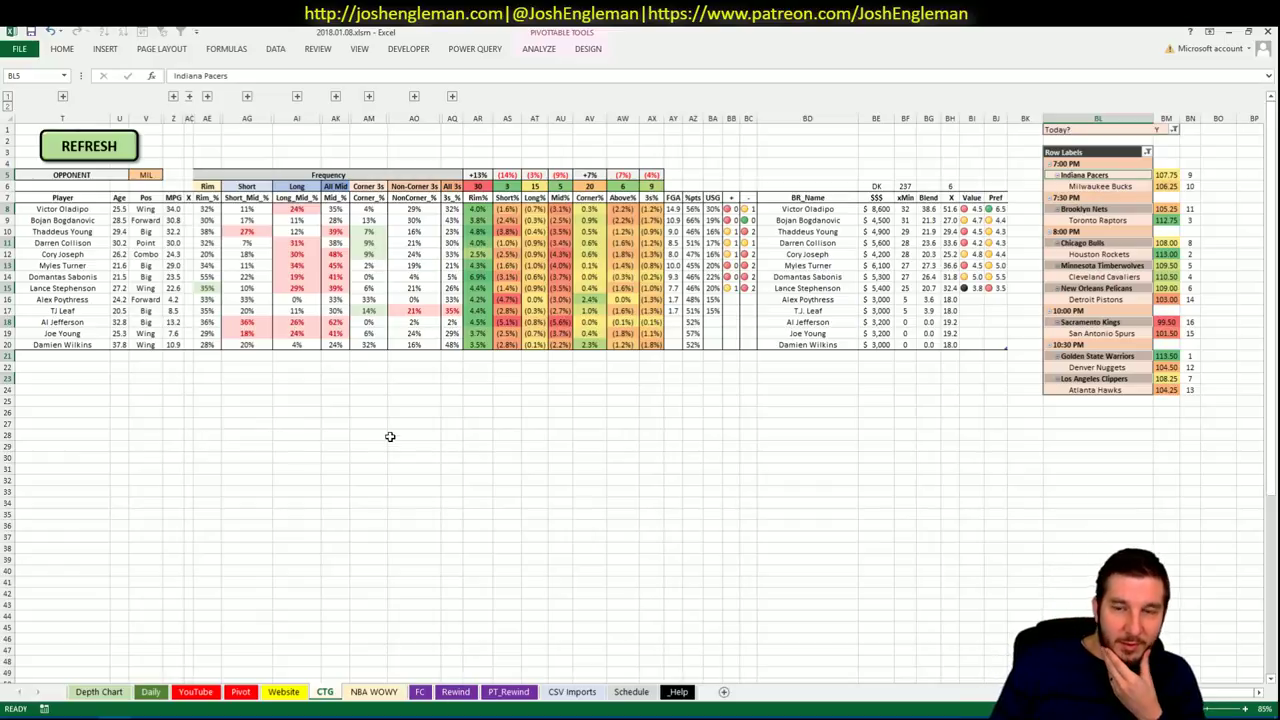
Examine the Indiana players' projections in the team listings on the Pivot sheet.
click(527, 388)
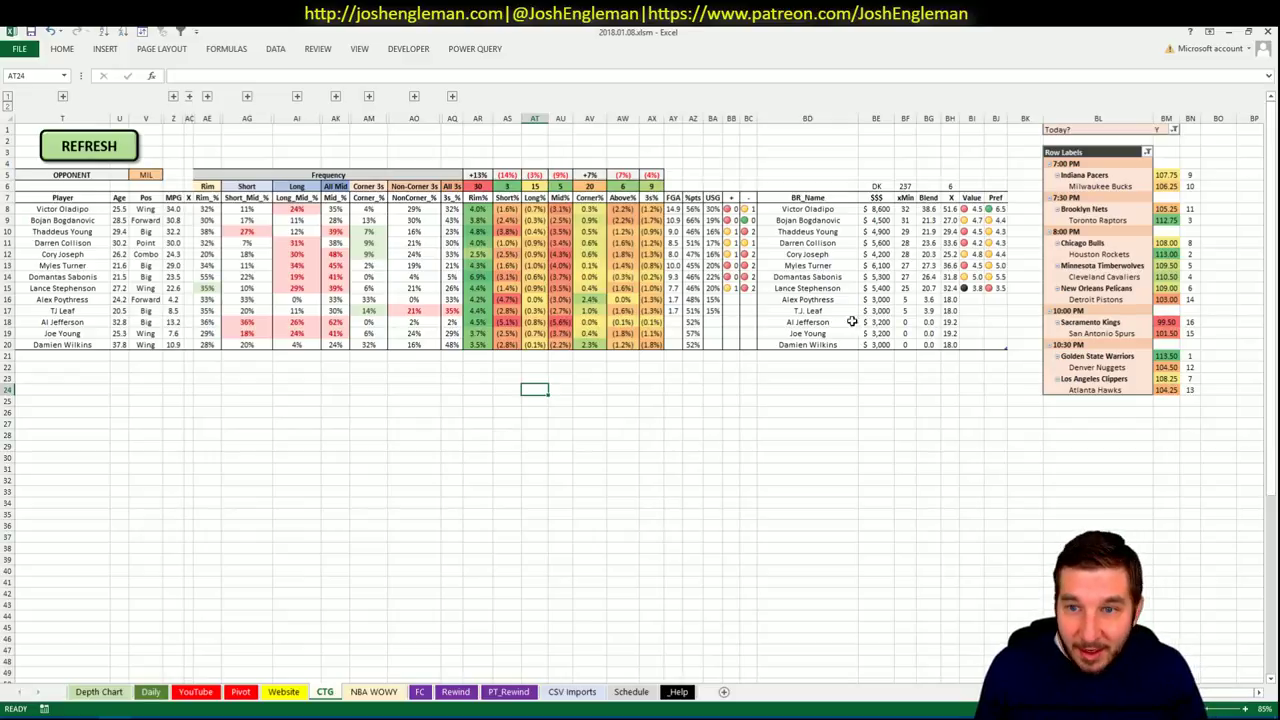
click(246, 694)
scroll(278, 509, down, 20)
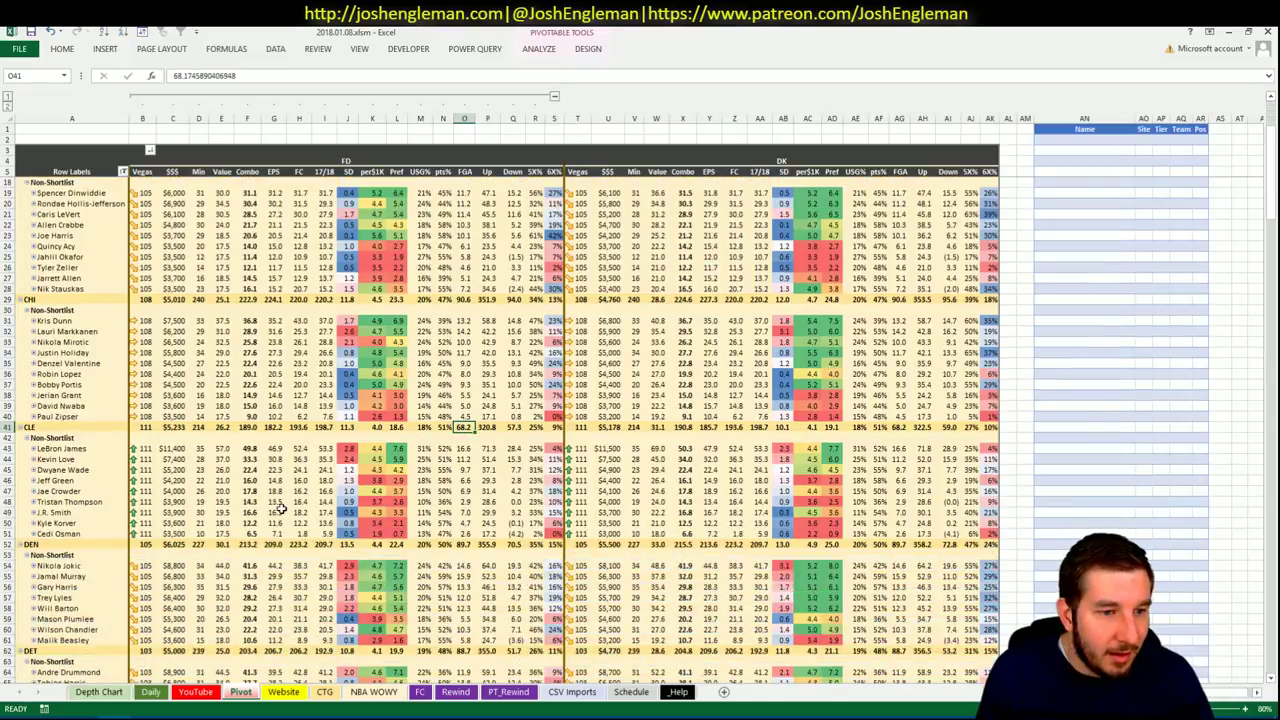
scroll(244, 463, down, 19)
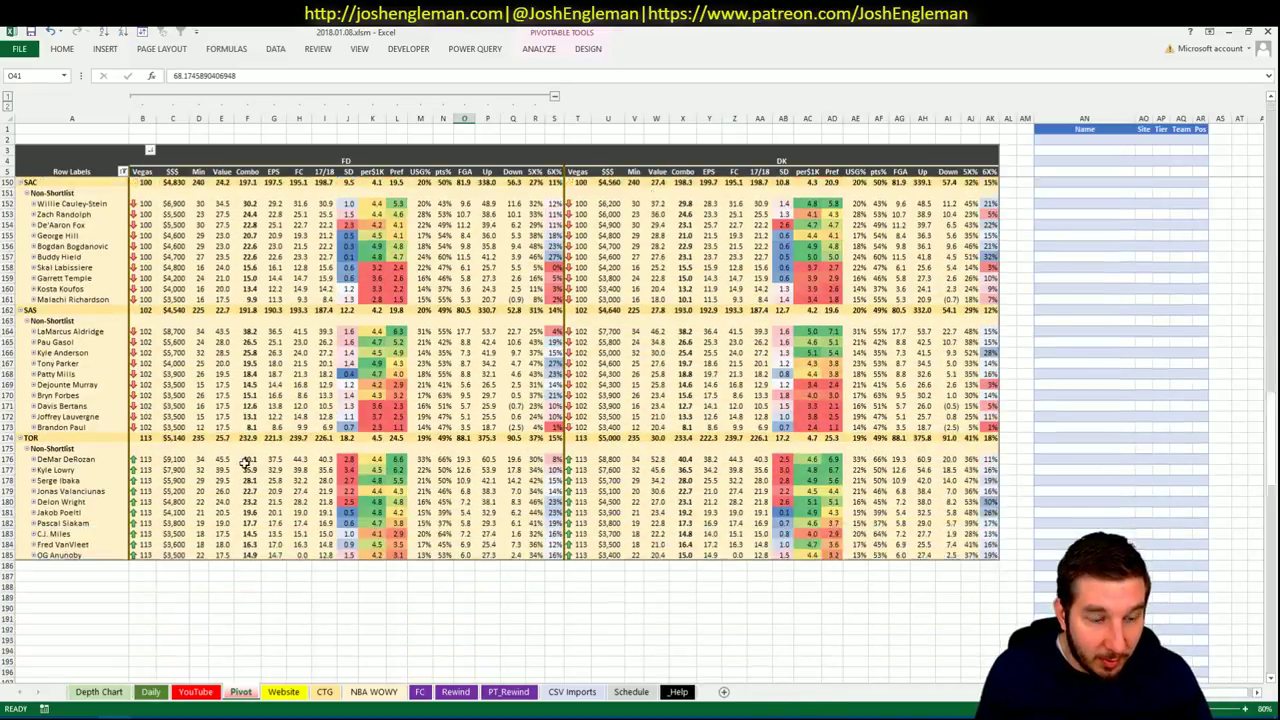
scroll(244, 463, up, 20)
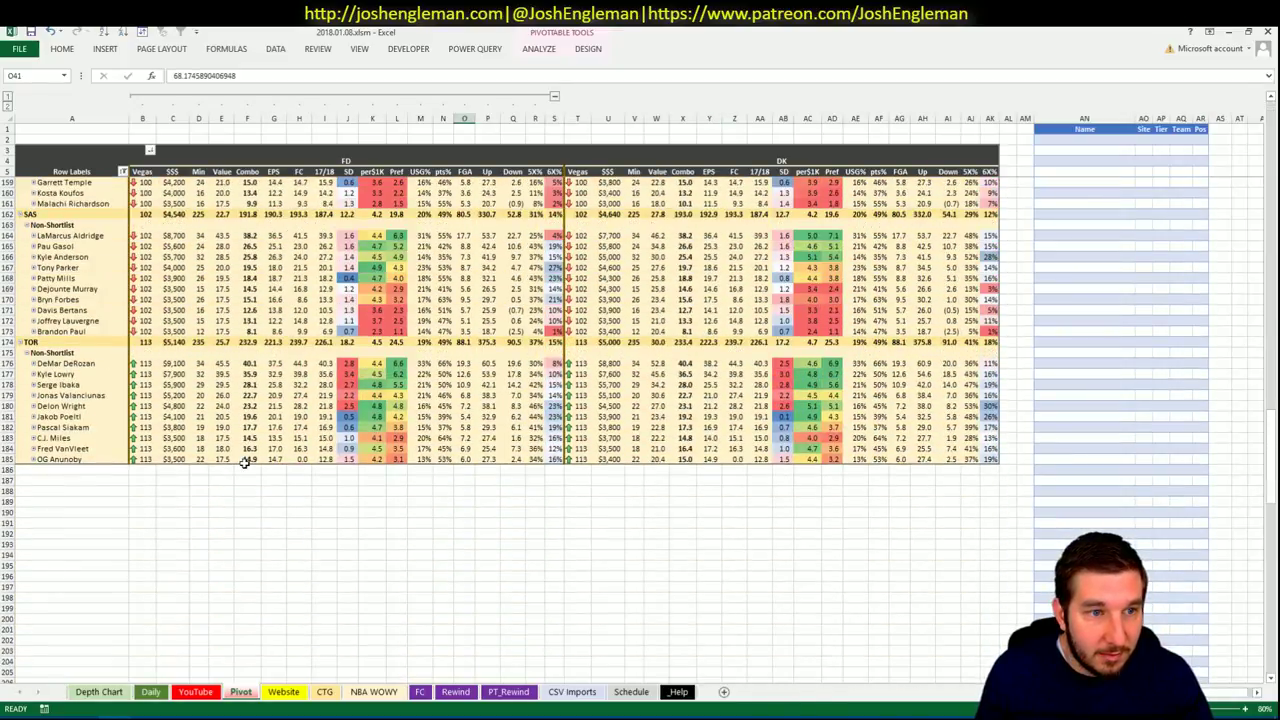
scroll(244, 463, up, 1)
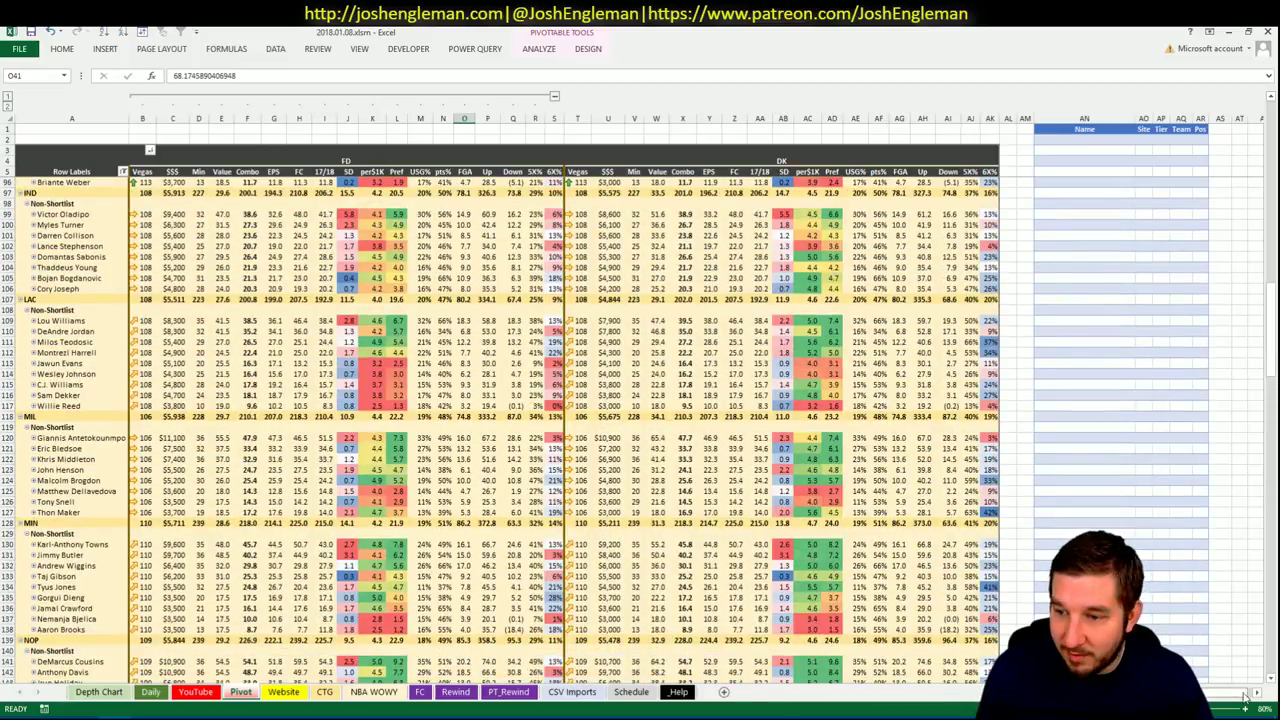
click(1271, 680)
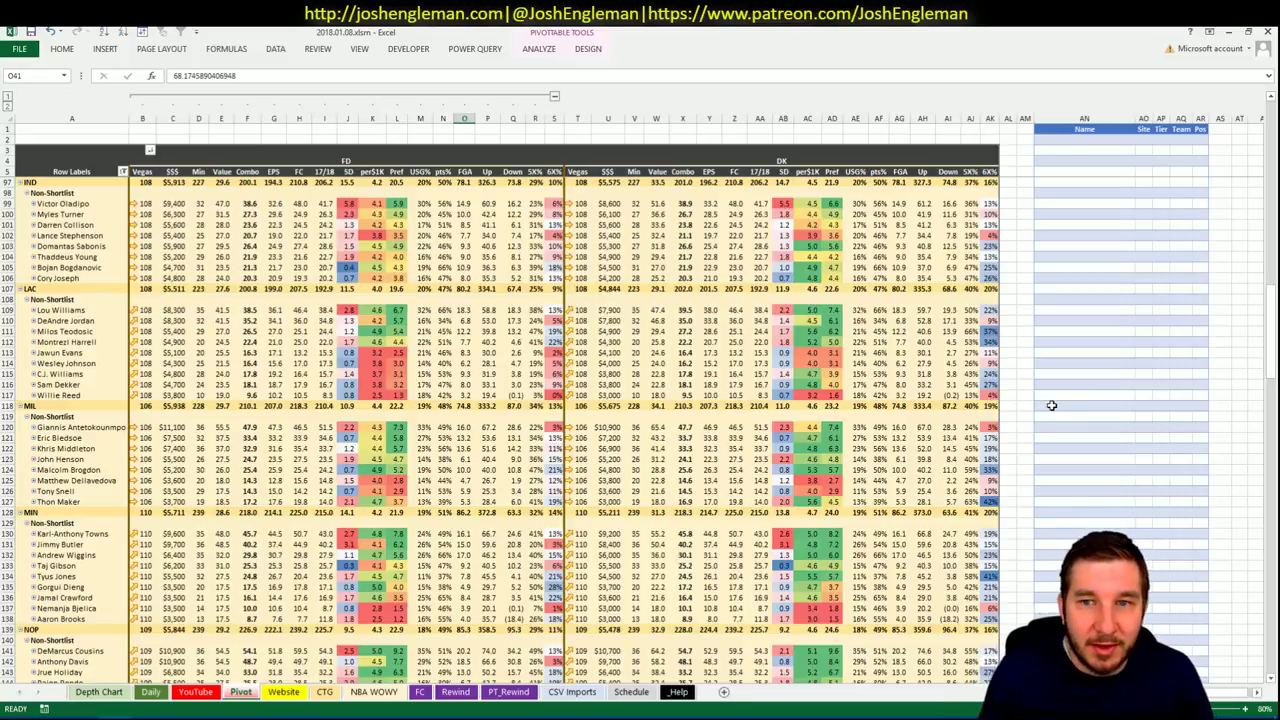
Filter the recent-games table on the YouTube sheet to team IND.
click(208, 696)
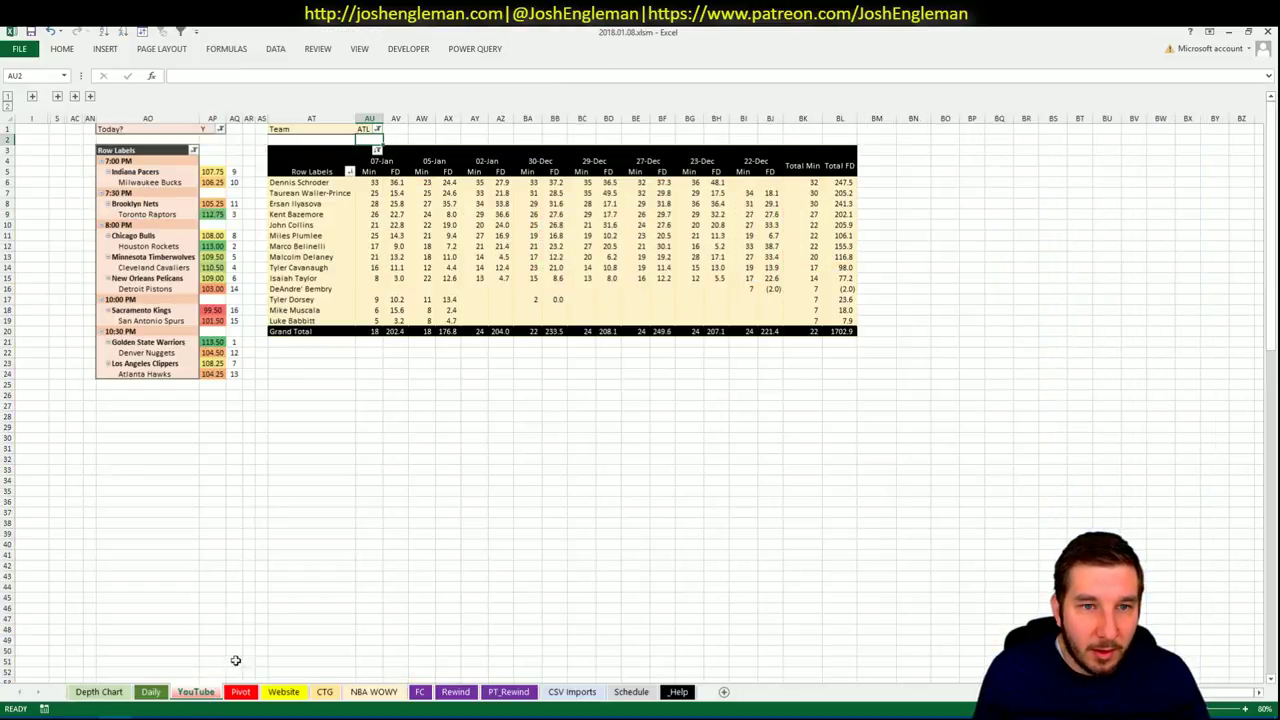
click(368, 130)
text(IND)
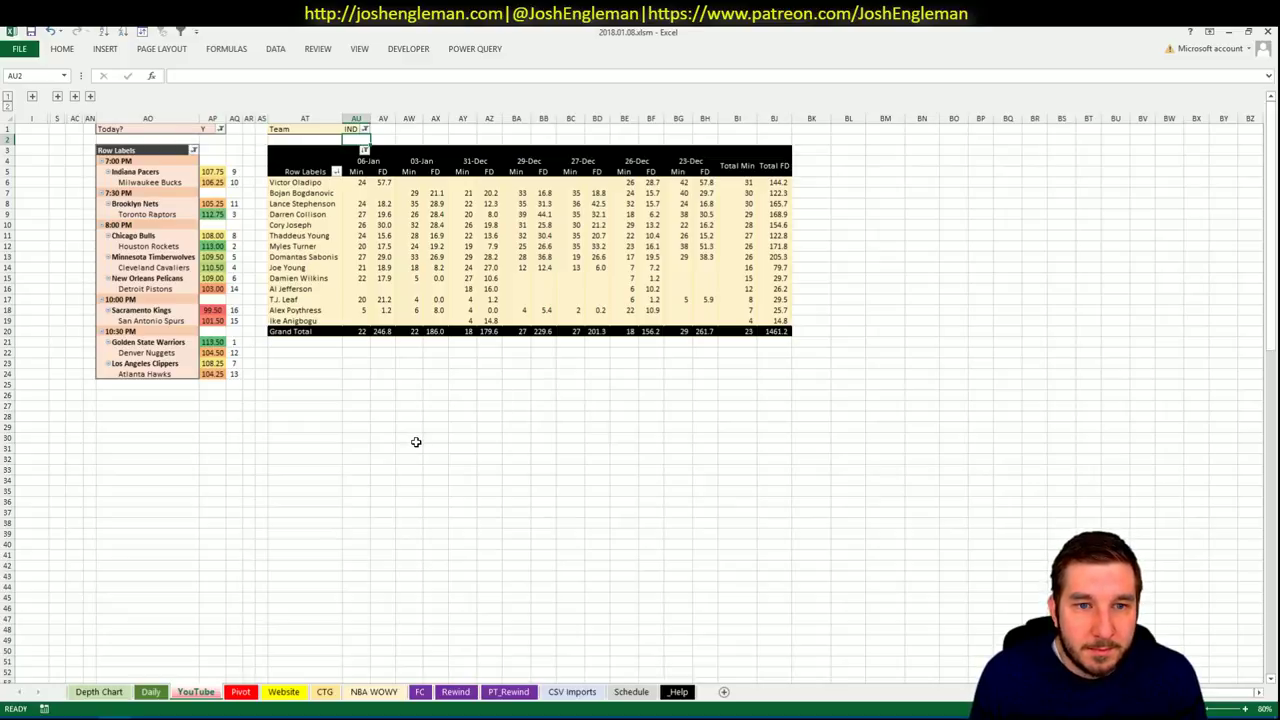
Compare Indiana's projections with its recent games, and enter Victor Oladipo in cell AN99 of the Pivot sheet's Name table.
click(243, 695)
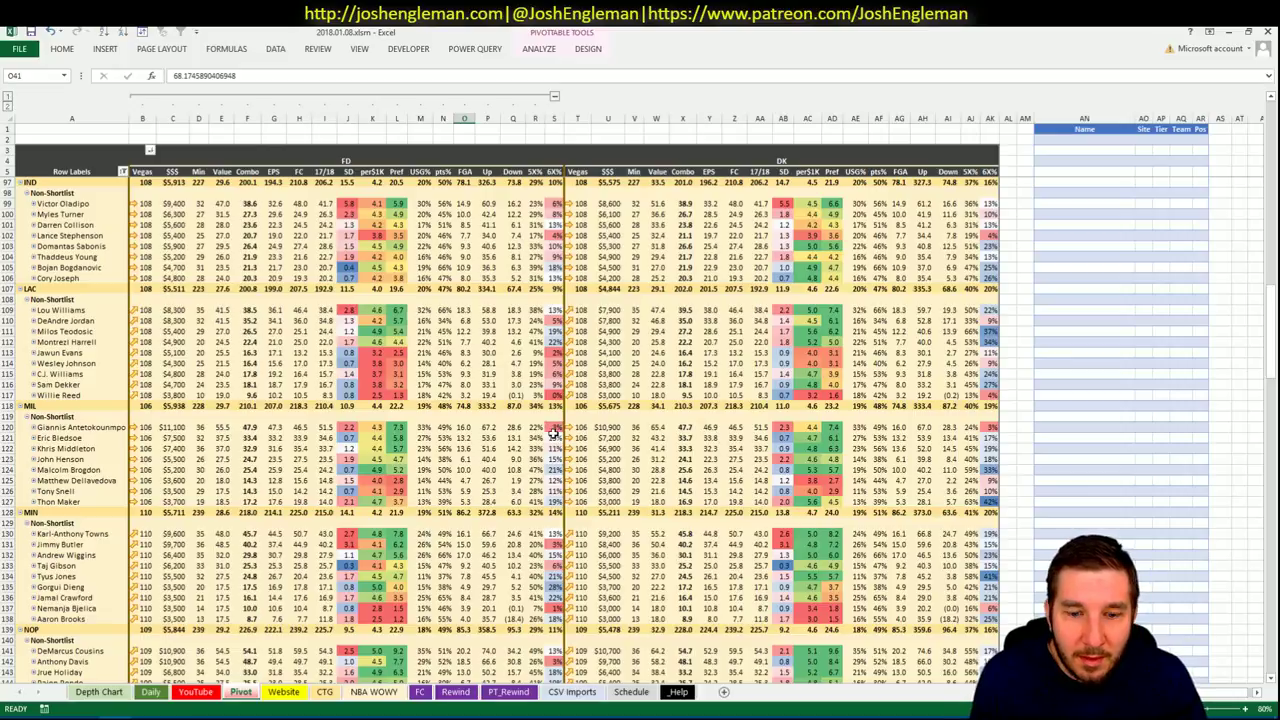
click(207, 695)
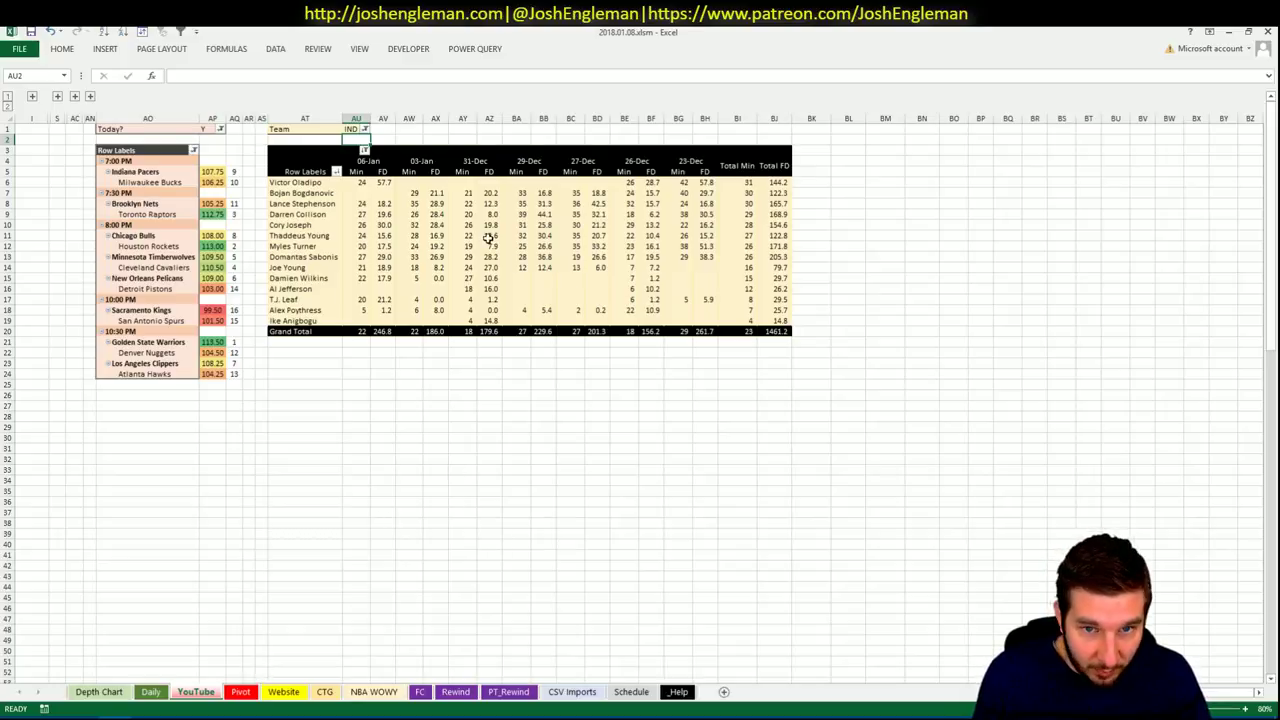
click(238, 692)
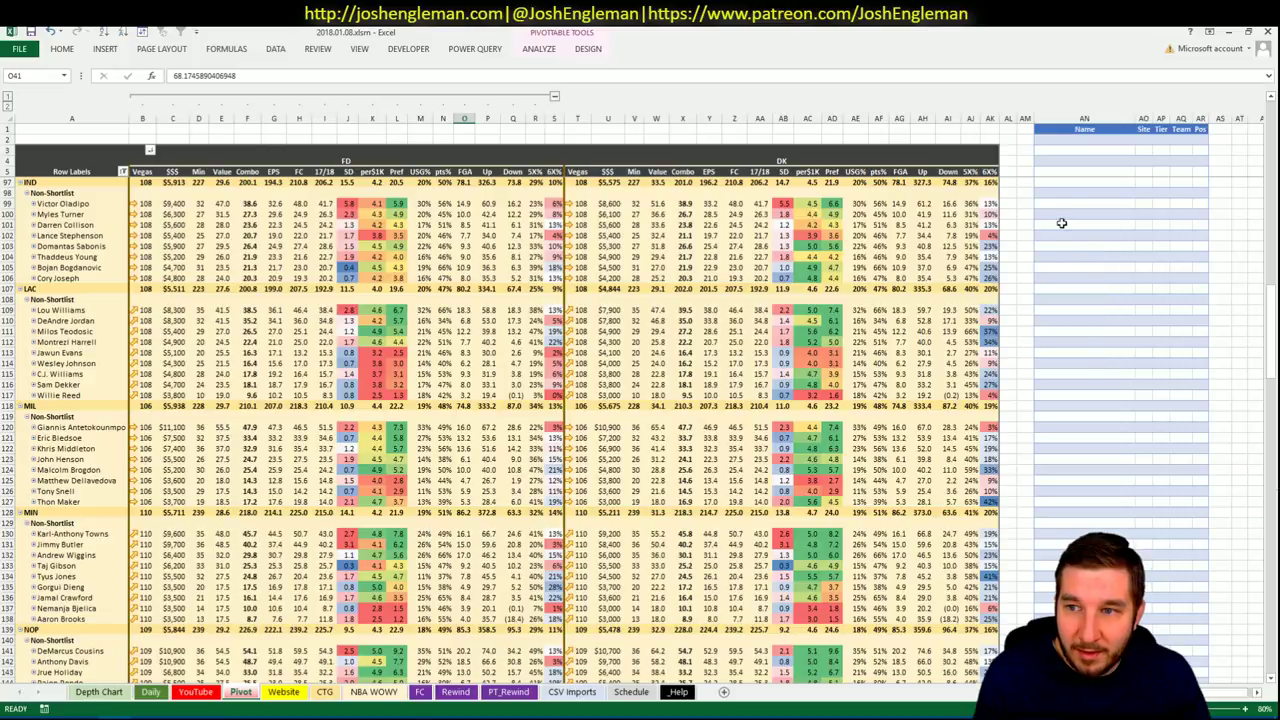
click(1057, 203)
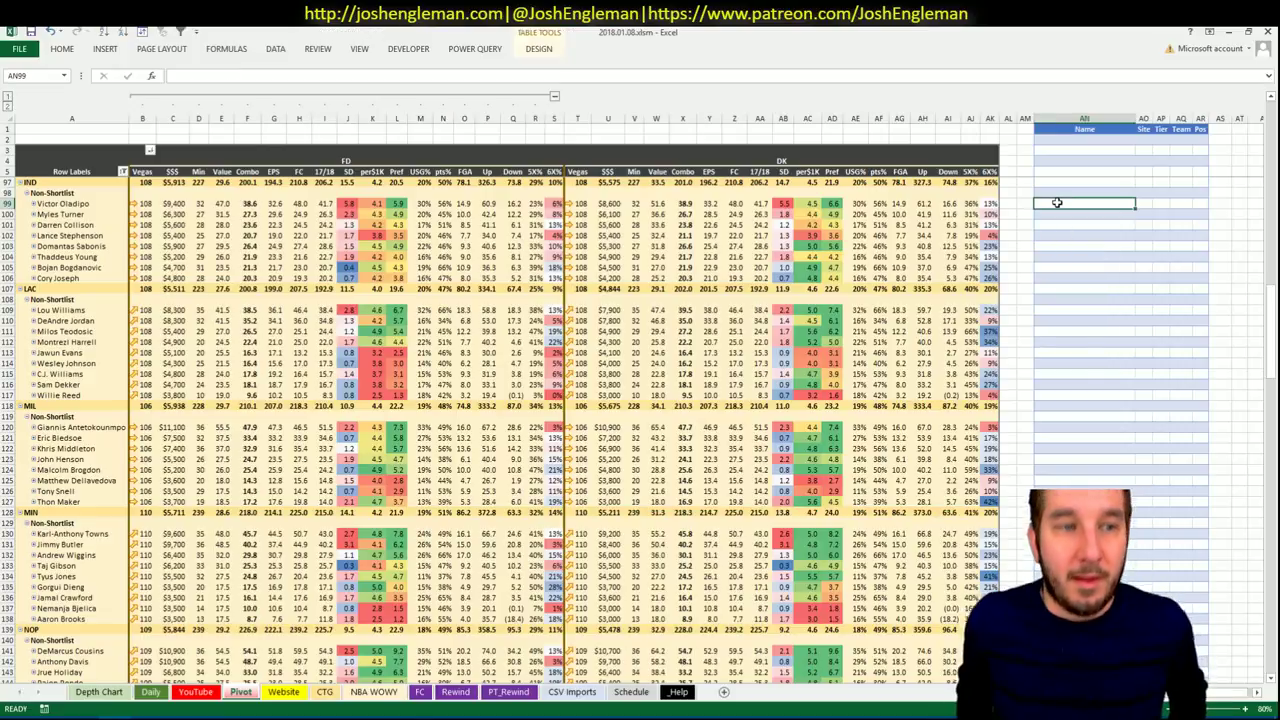
text(Victor Oladi)
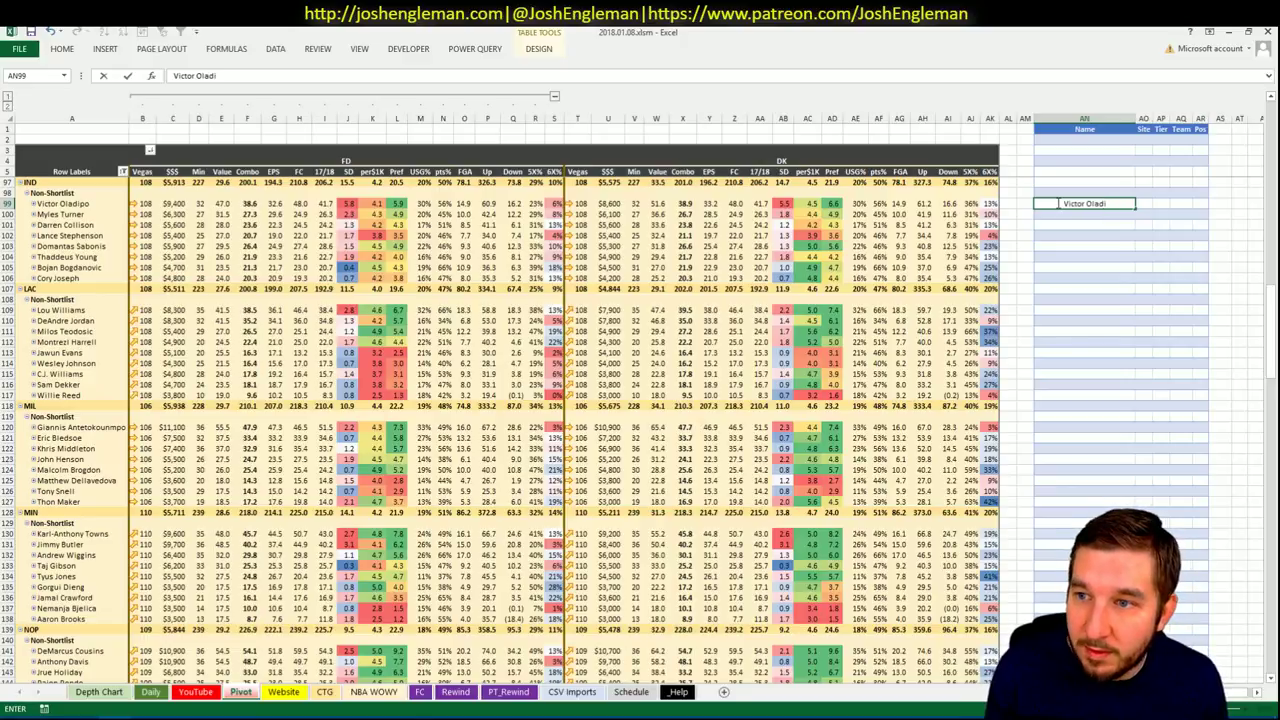
text(po)
key(Return)
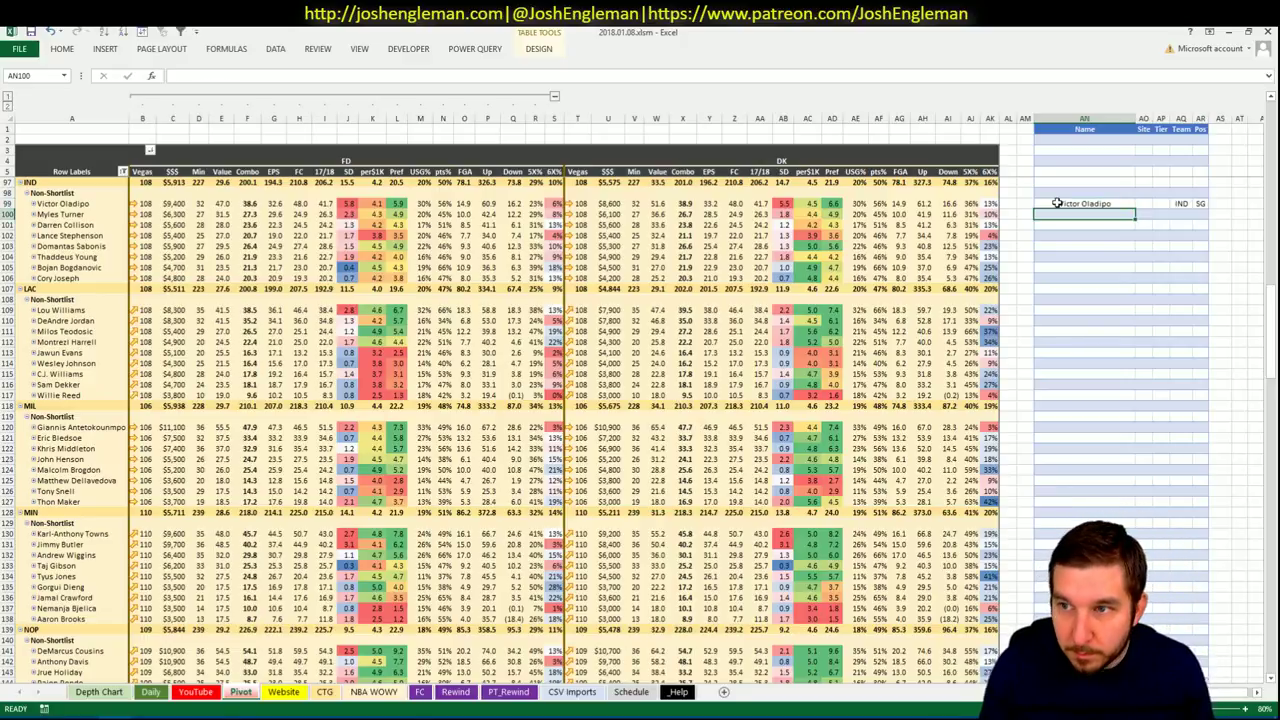
Set Victor Oladipo's tier to 4 in the Name table.
key(Right)
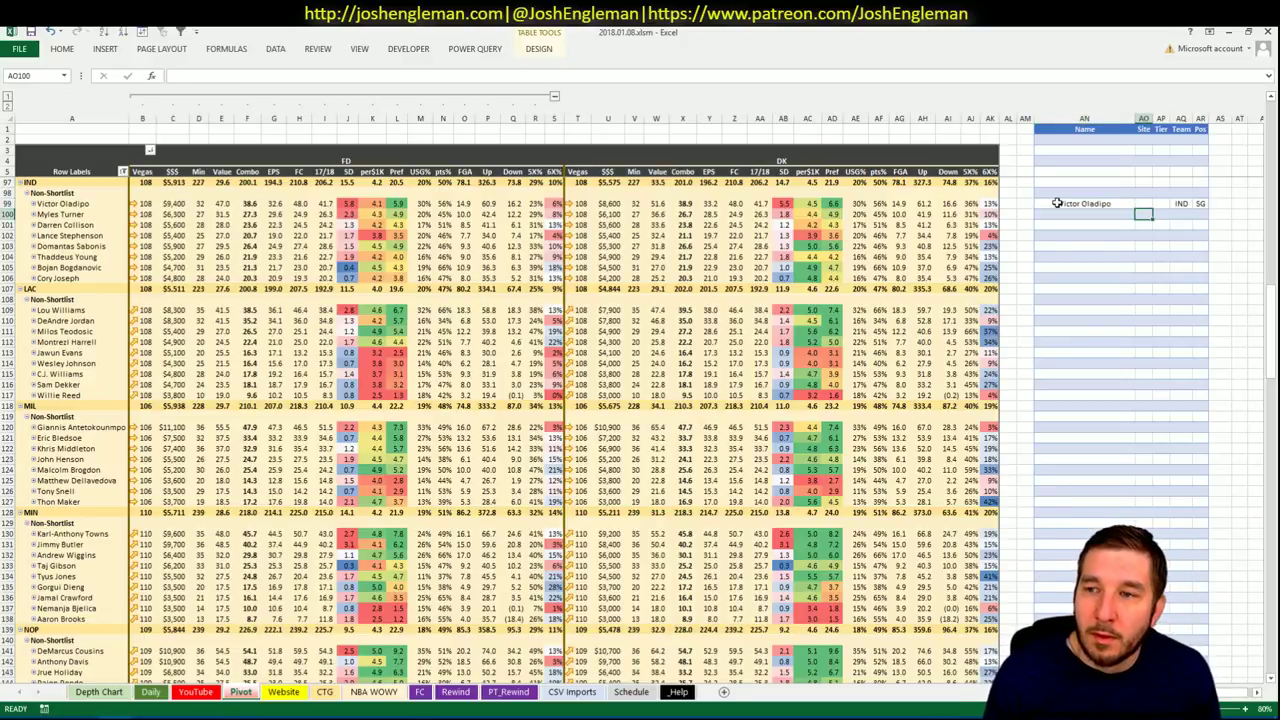
key(Right)
key(Up)
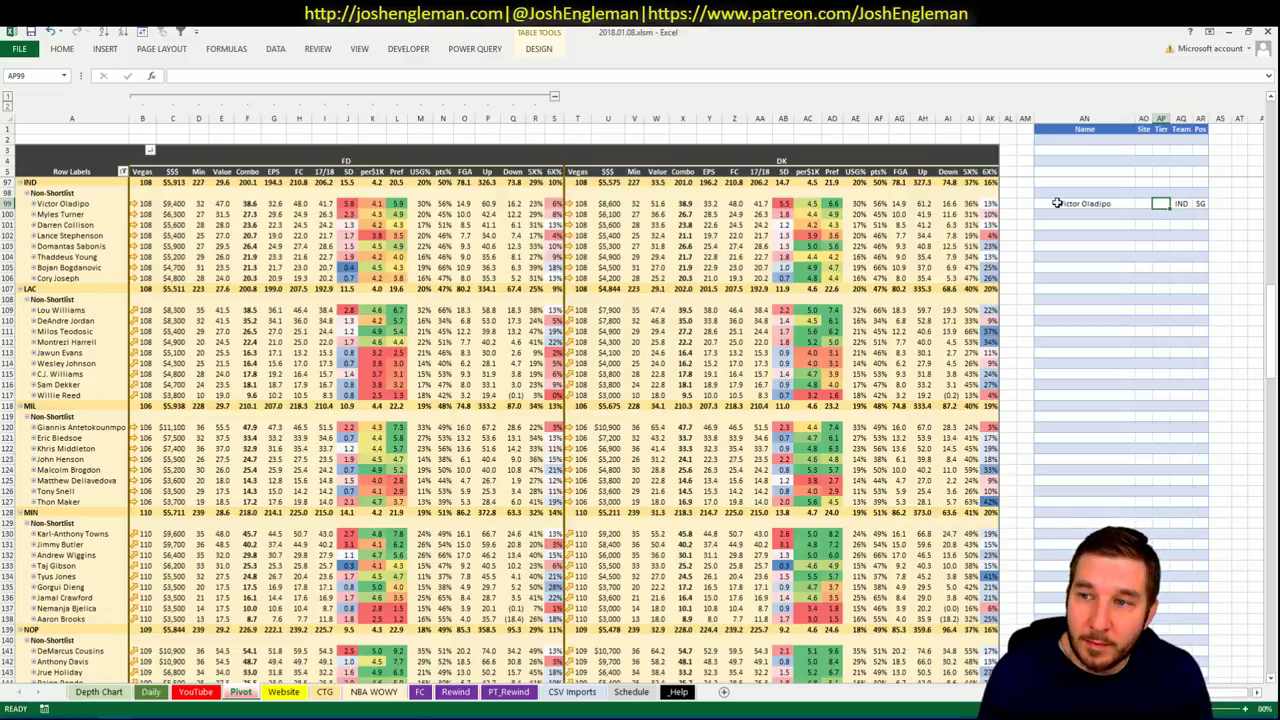
text(4)
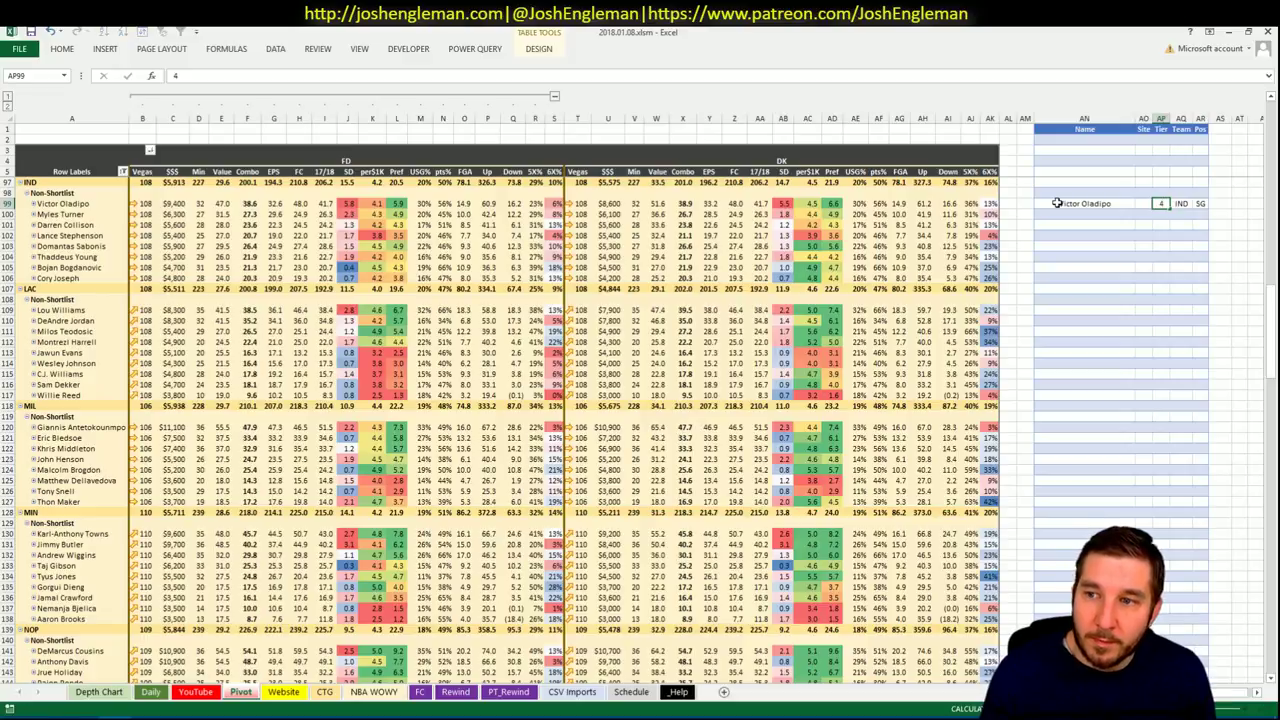
key(Return)
Add Domantas Sabonis to the Name table in the row below Victor Oladipo.
text(Domana)
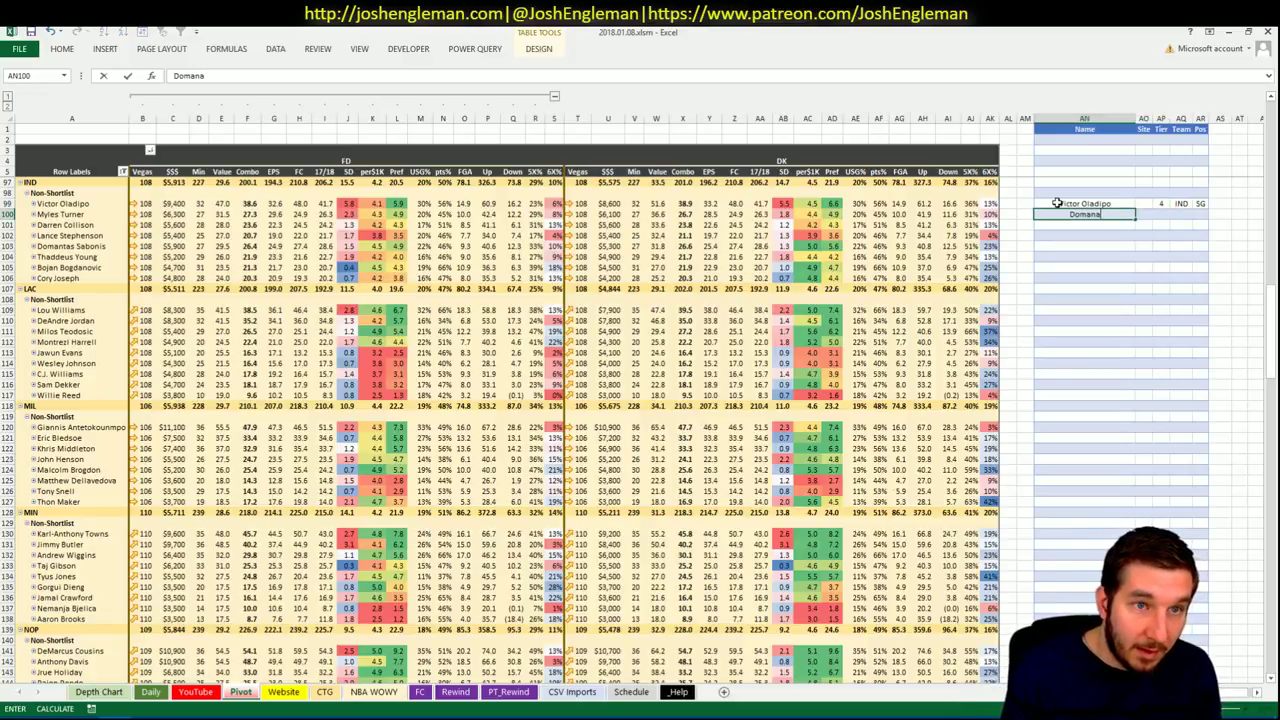
key(BackSpace)
text(t)
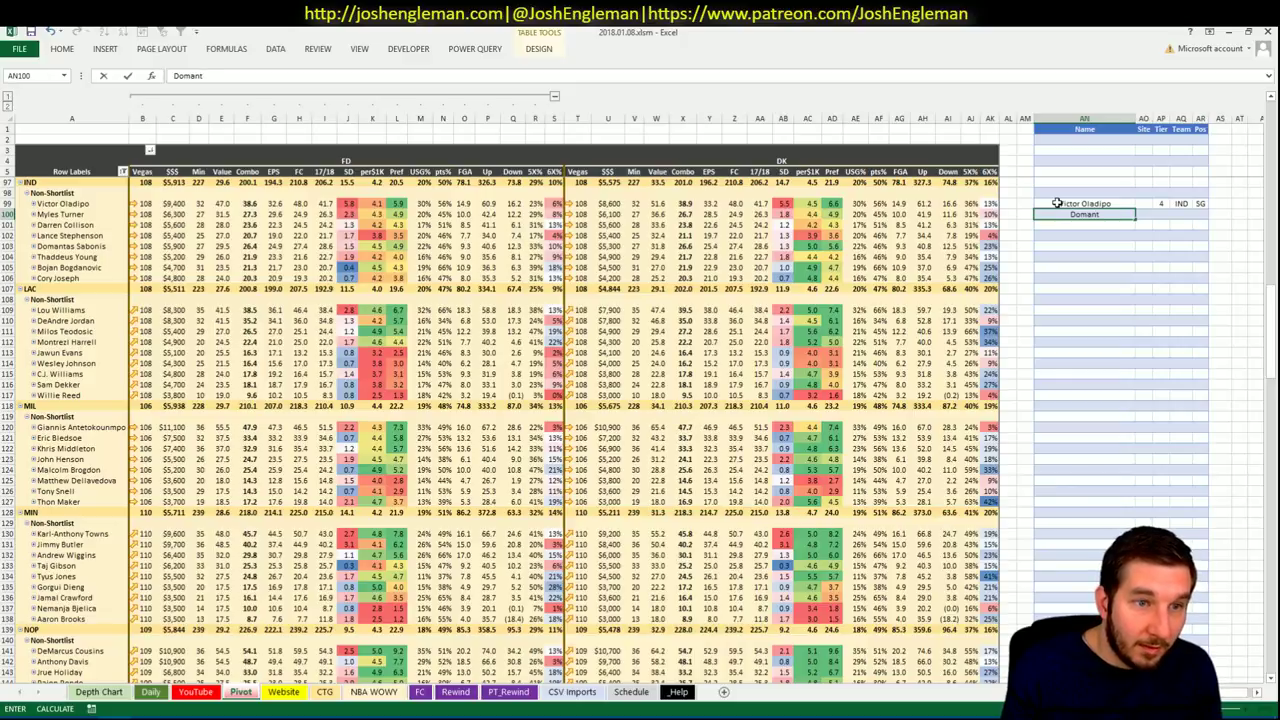
text(as Sab)
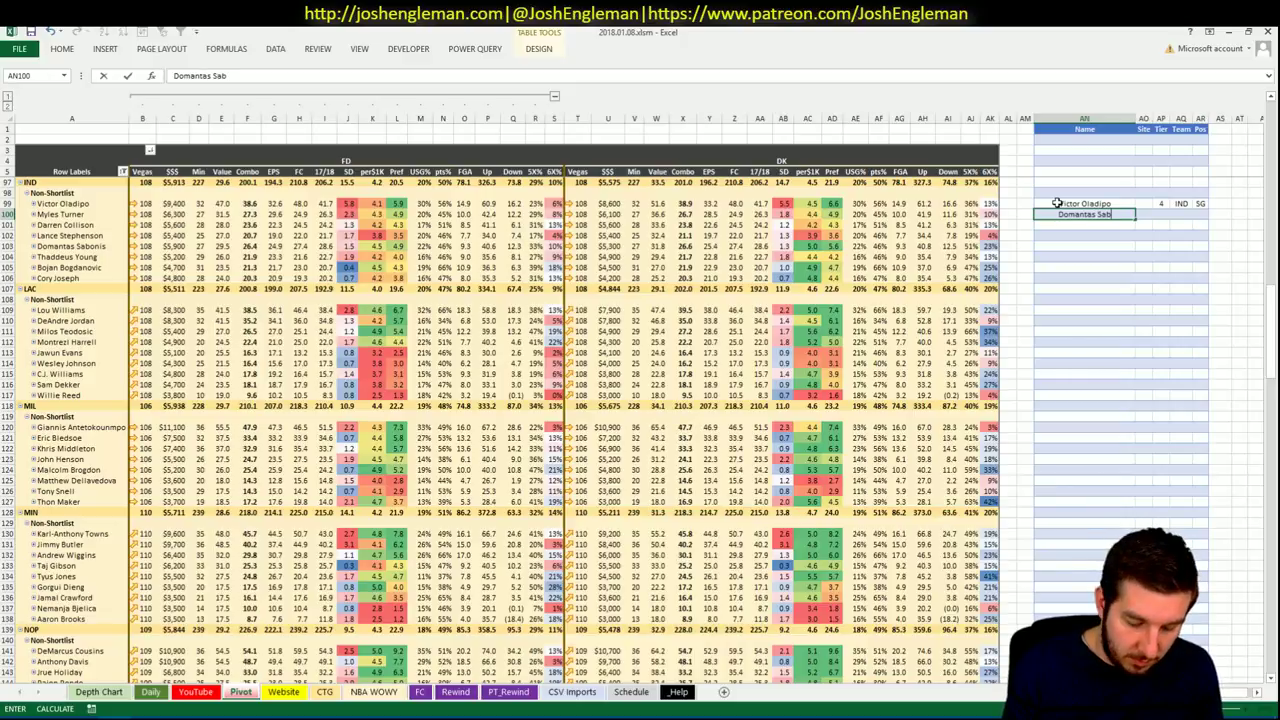
text(onis)
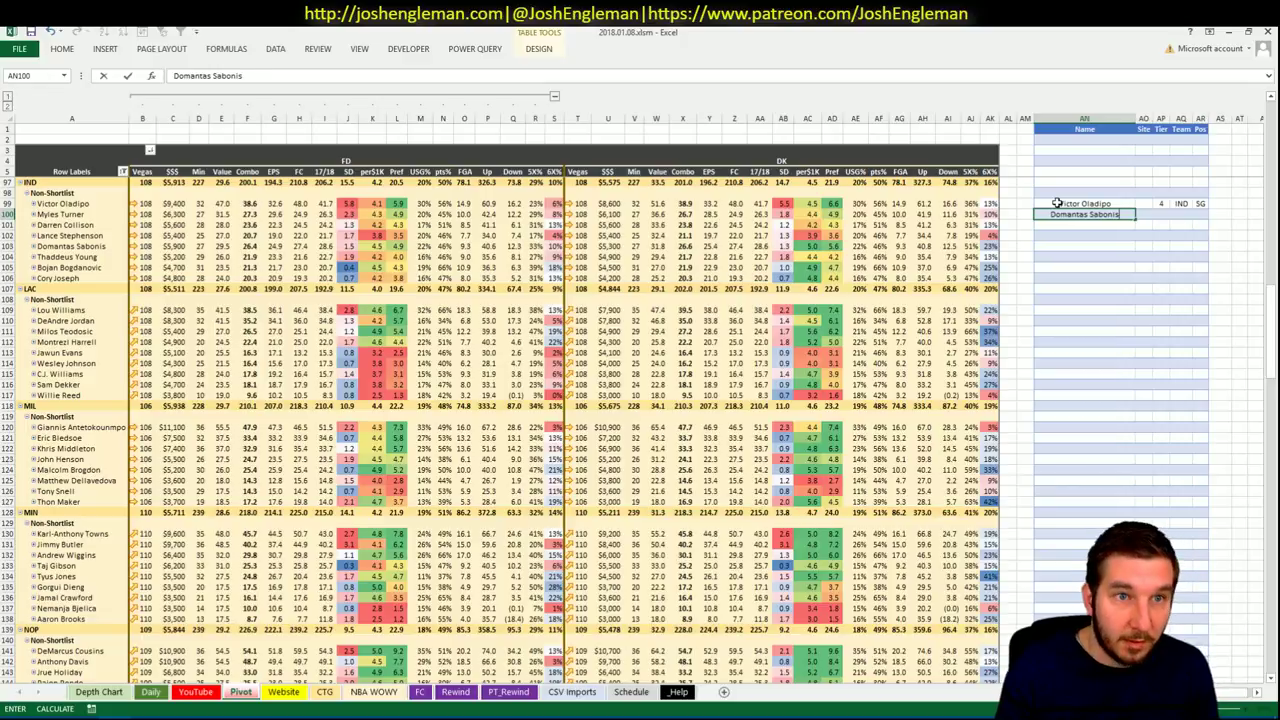
key(Return)
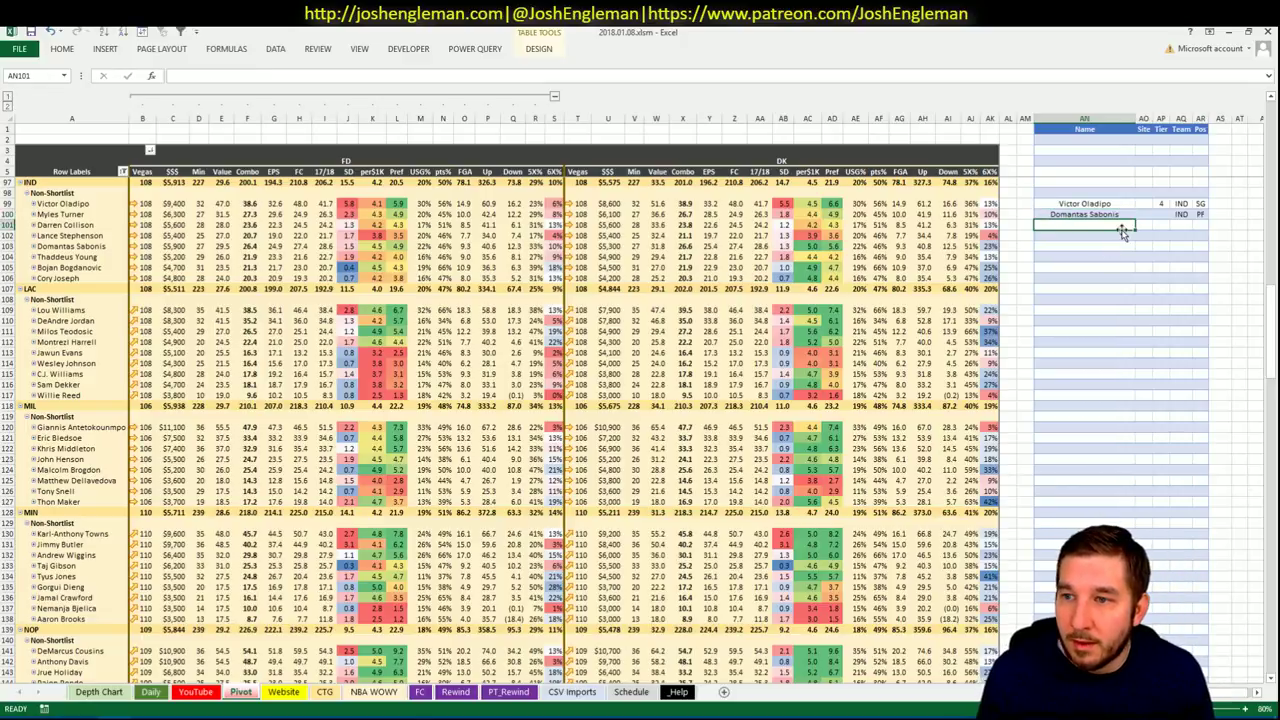
Review Indiana's data on the CTG and YouTube sheets, and set Domantas Sabonis's tier to 3 on the Pivot sheet.
click(323, 694)
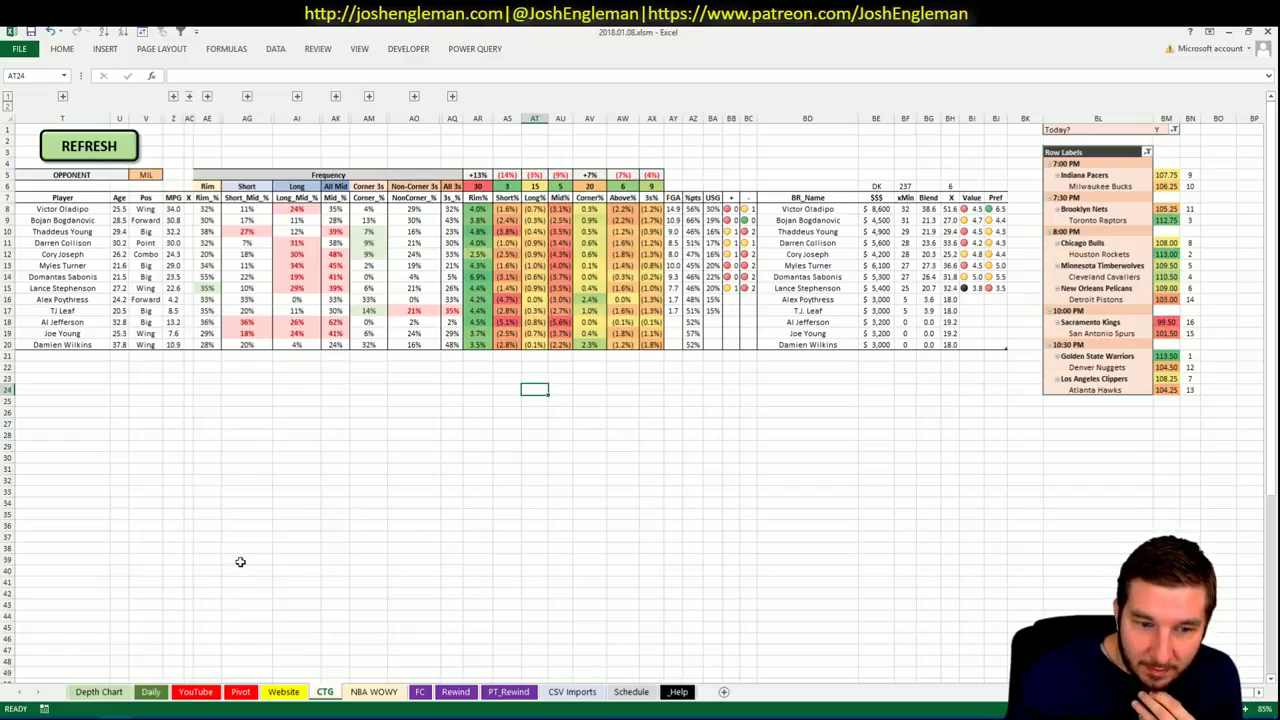
click(201, 694)
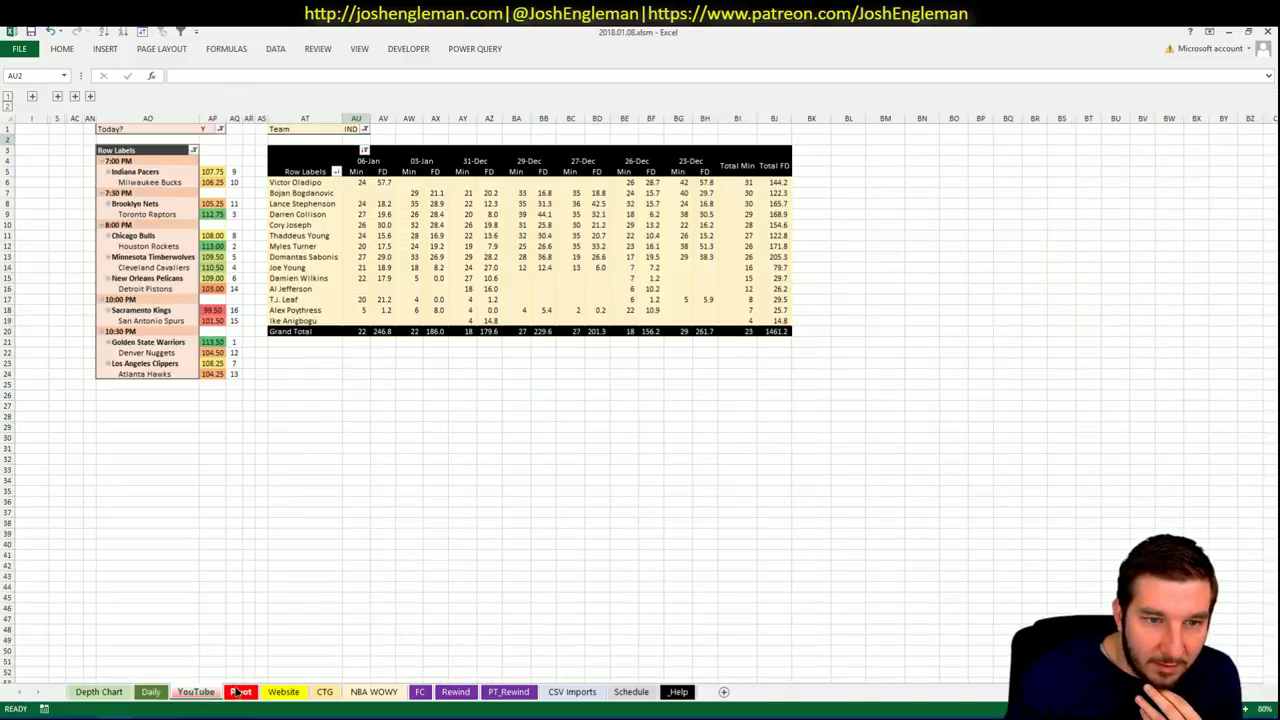
click(240, 692)
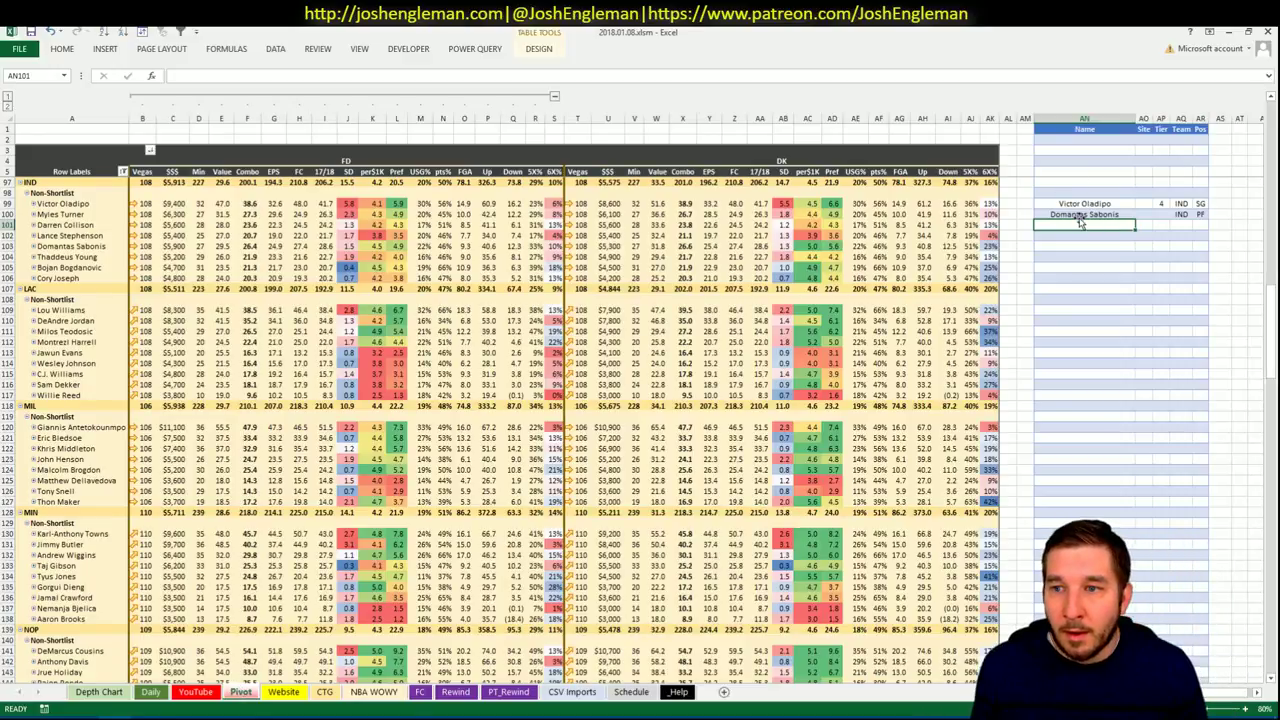
click(1160, 214)
text(3)
click(1160, 257)
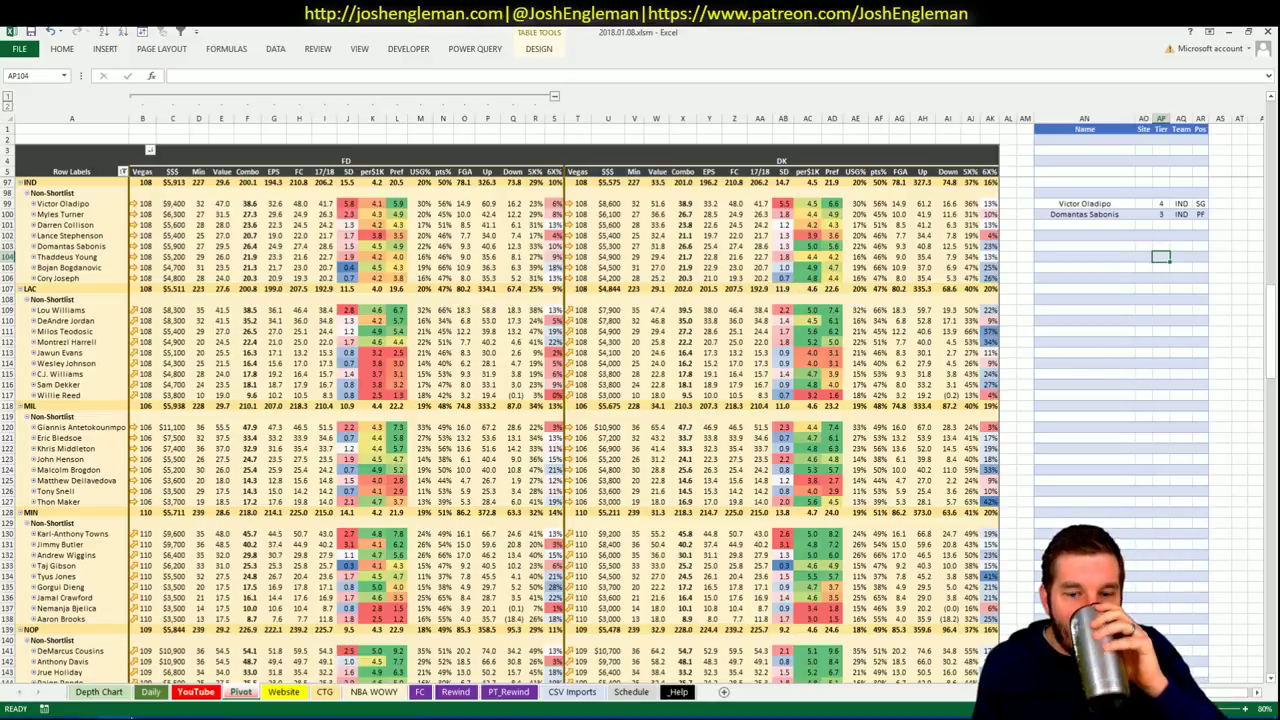
Set the opponent on the CTG sheet to IND.
click(325, 692)
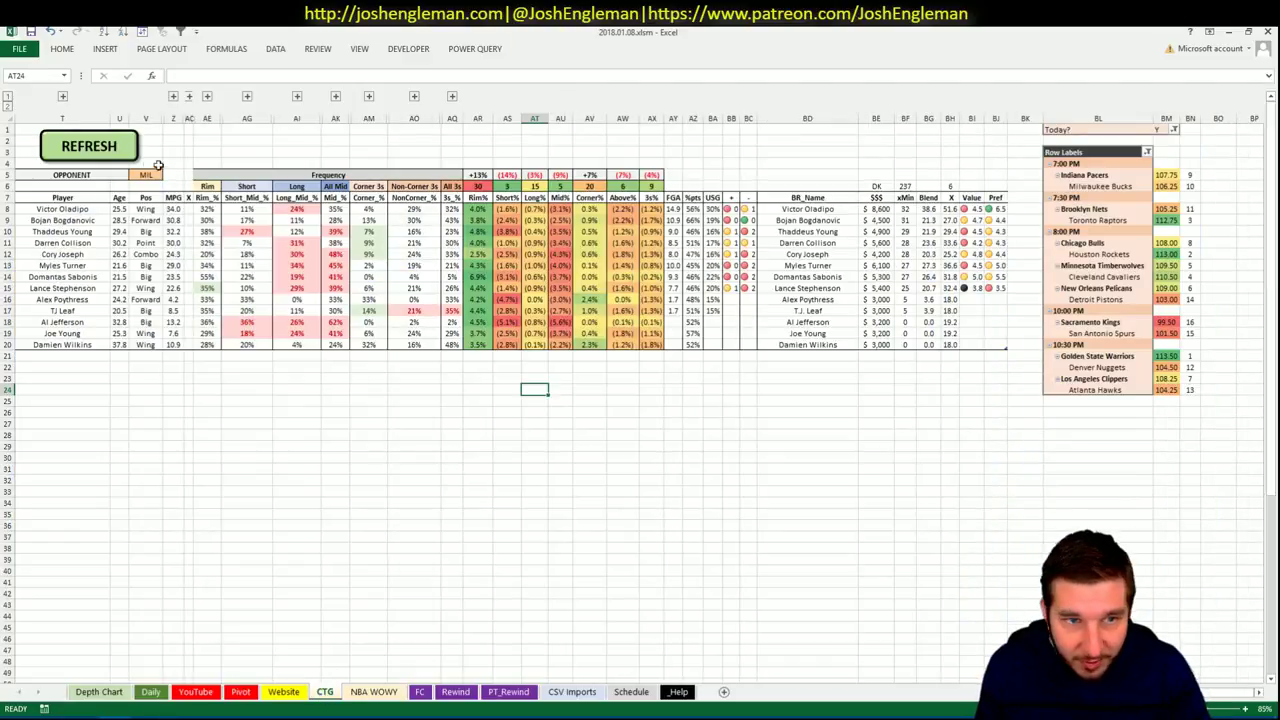
click(145, 178)
text(OKC)
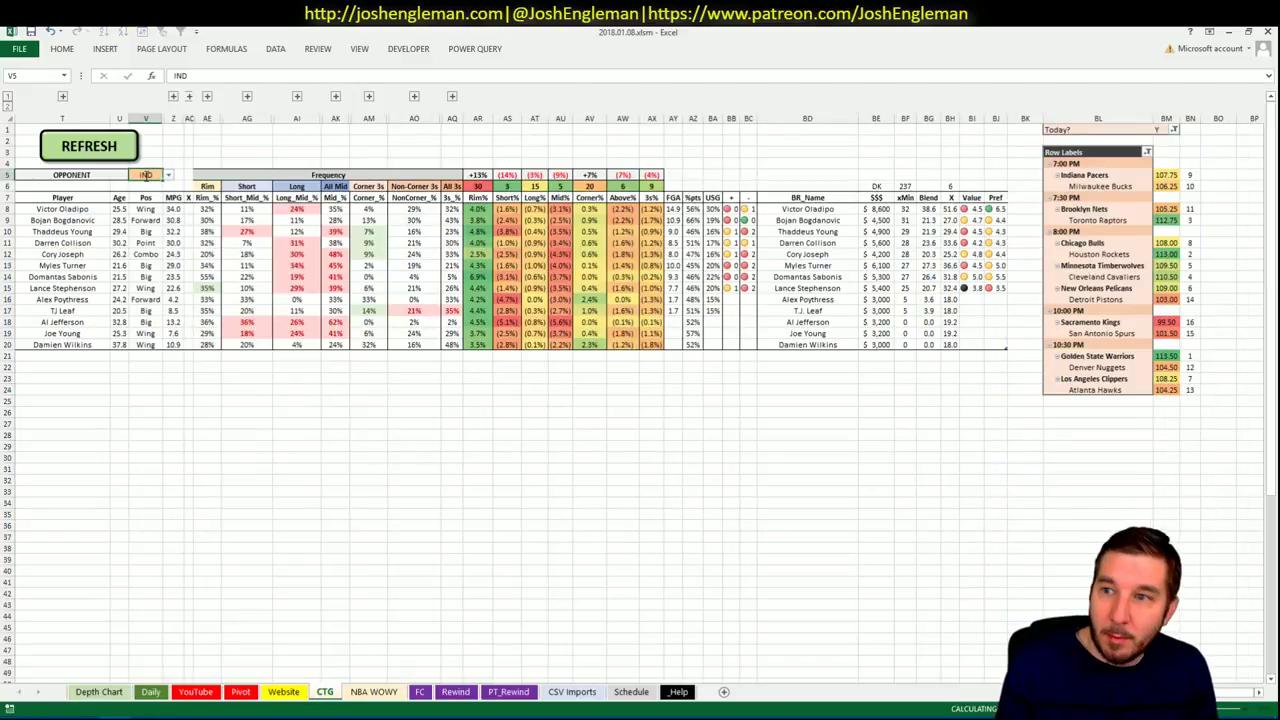
key(Return)
Switch to Cleaning the Glass in the browser and open the Milwaukee Bucks team page through a search for "bucks".
click(66, 716)
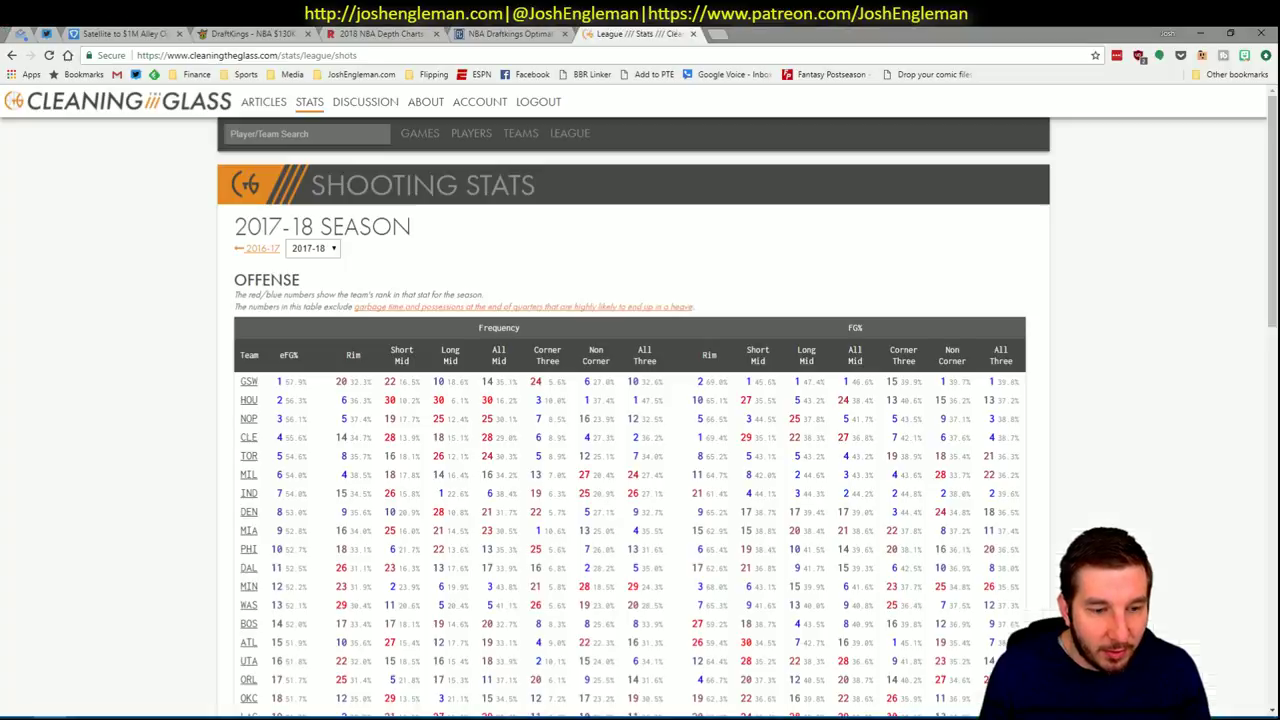
click(350, 140)
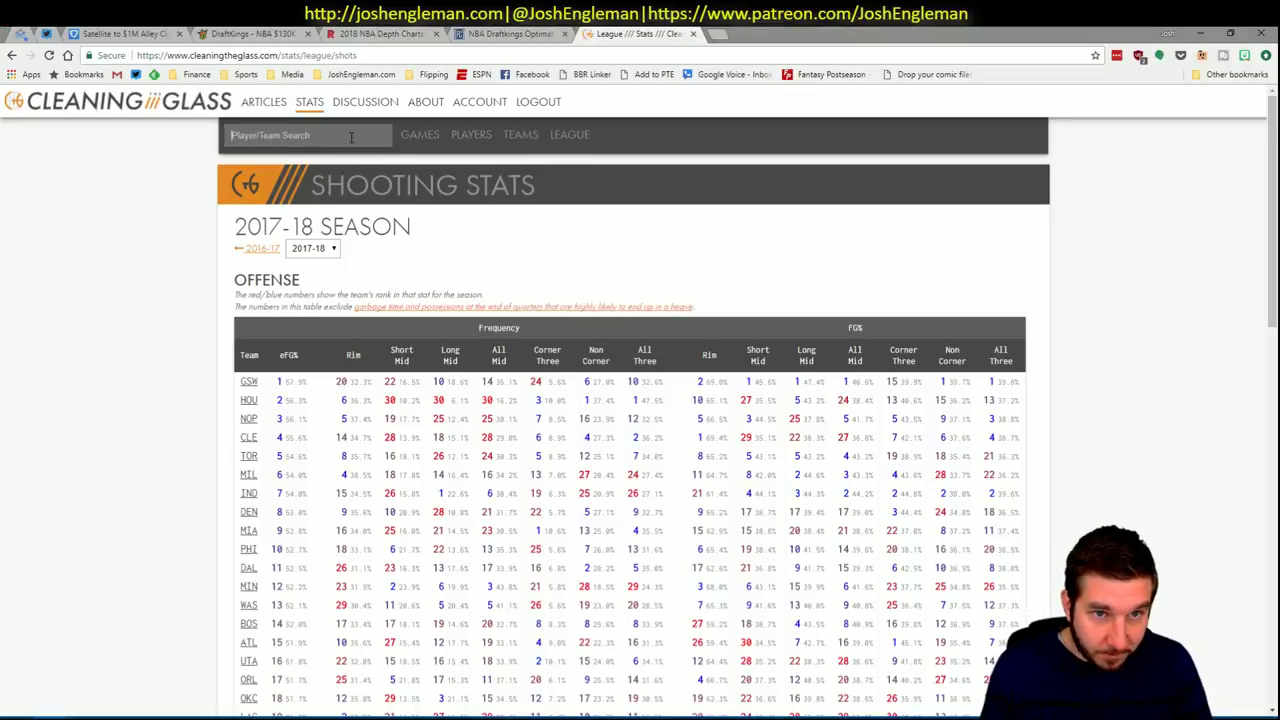
text(bucks)
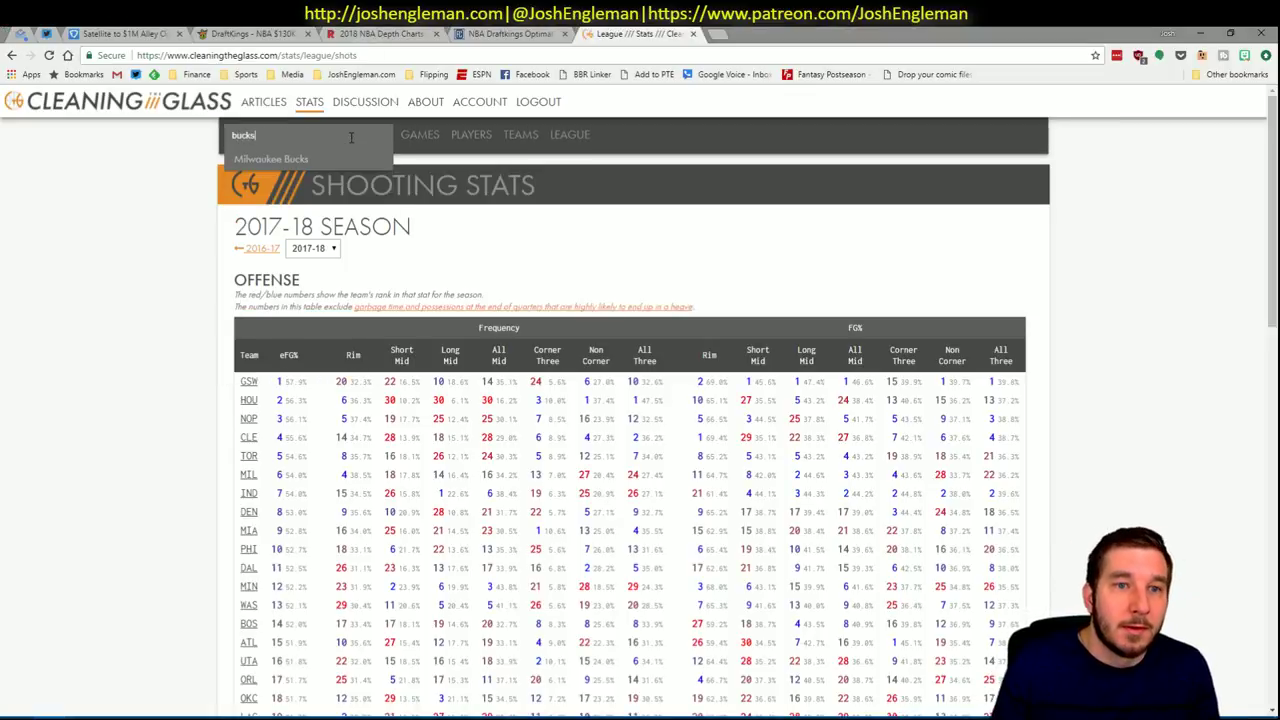
key(Down)
key(Return)
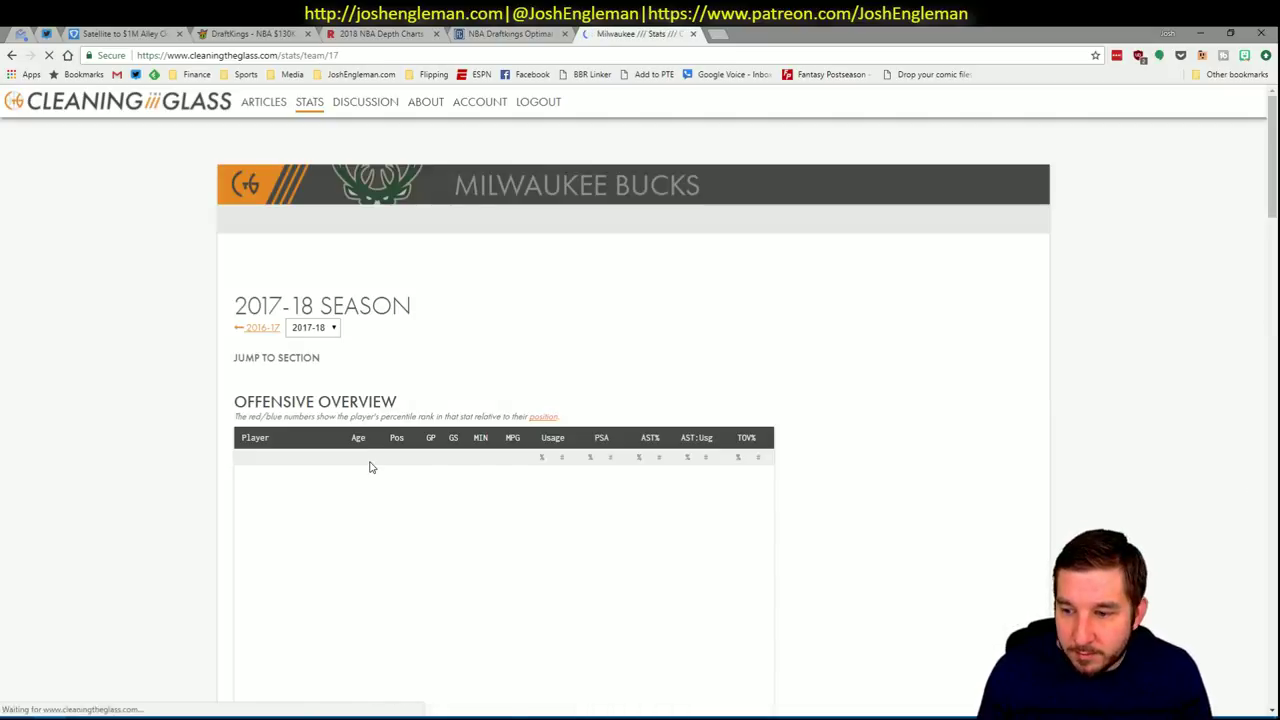
Copy all Bucks player rows of the Shooting: Frequency table, from Khris Middleton to D.J. Wilson, and return to the Excel workbook.
scroll(432, 375, down, 1)
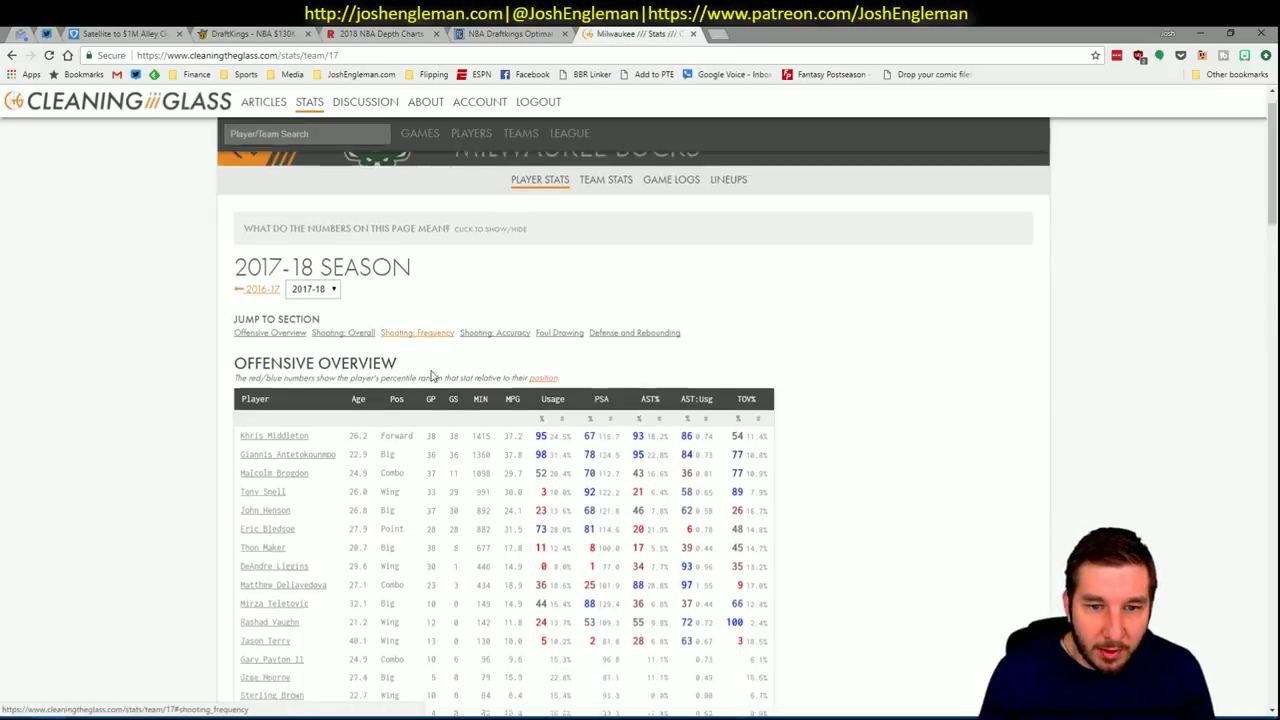
click(417, 333)
drag(905, 630, 240, 312)
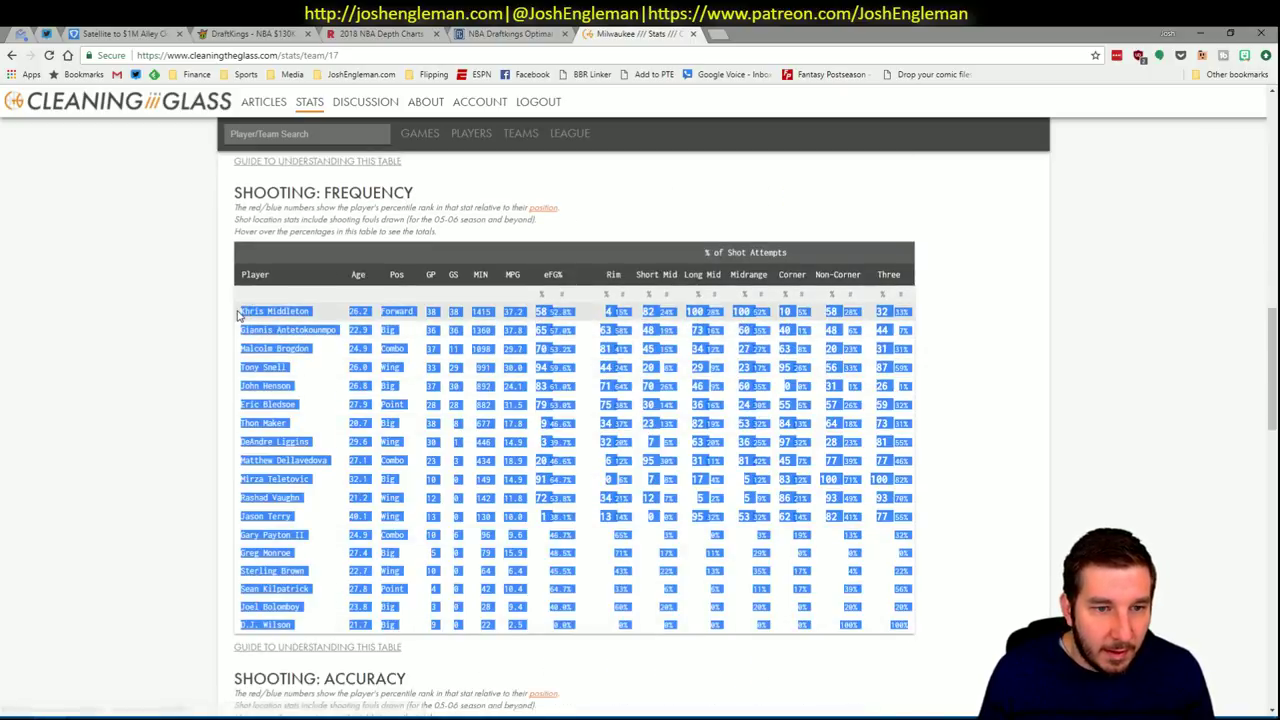
key(ctrl+c)
key(alt+Tab)
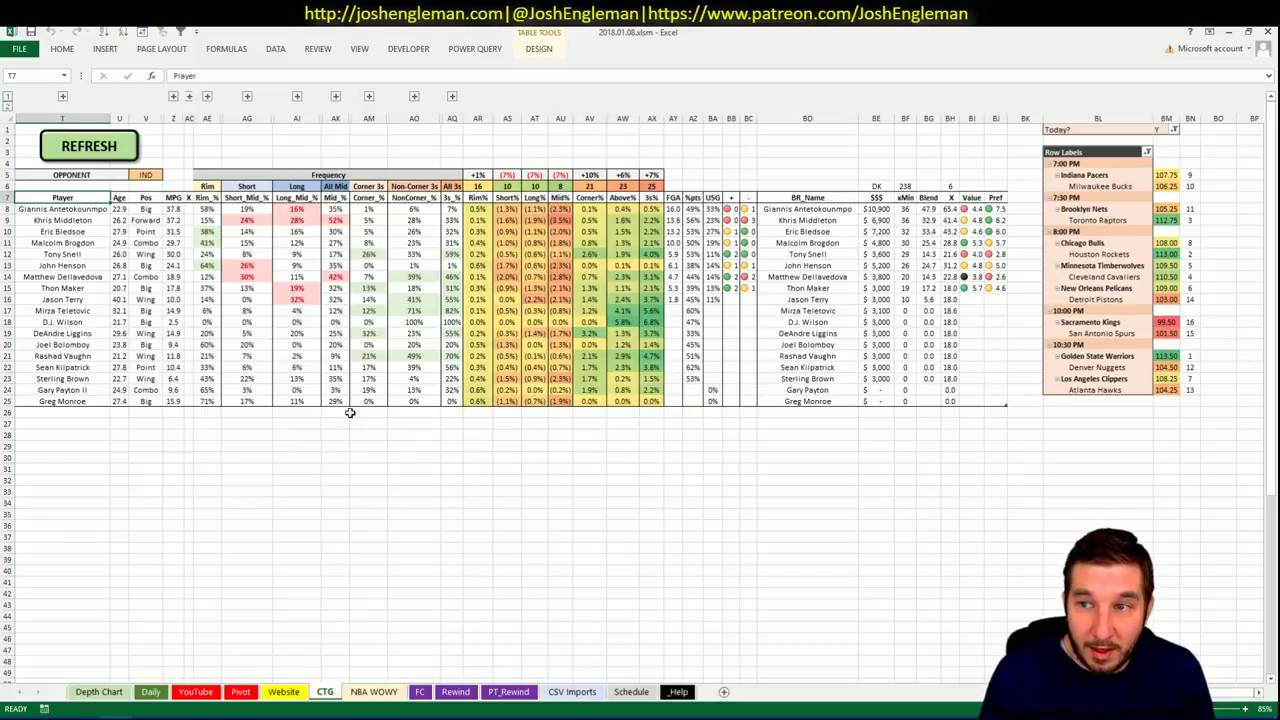
Examine the FD and DK projections of the Milwaukee players on the Pivot sheet.
click(240, 691)
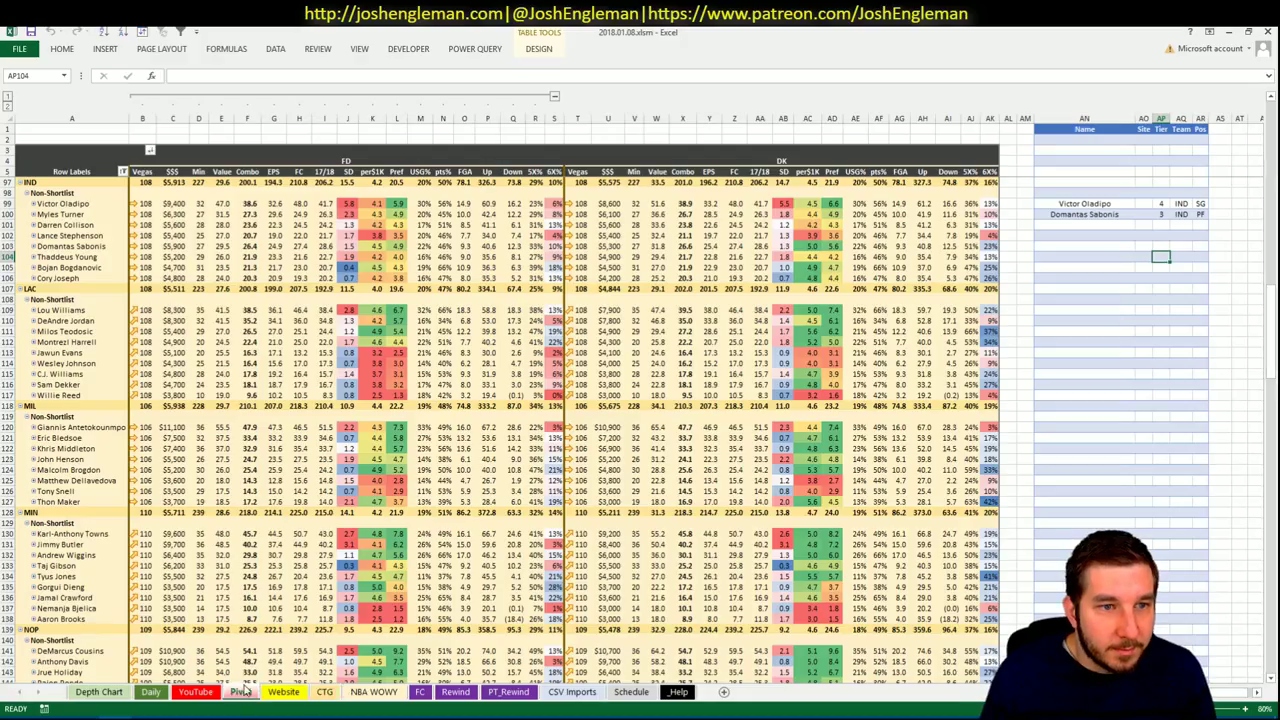
click(300, 342)
scroll(300, 342, up, 12)
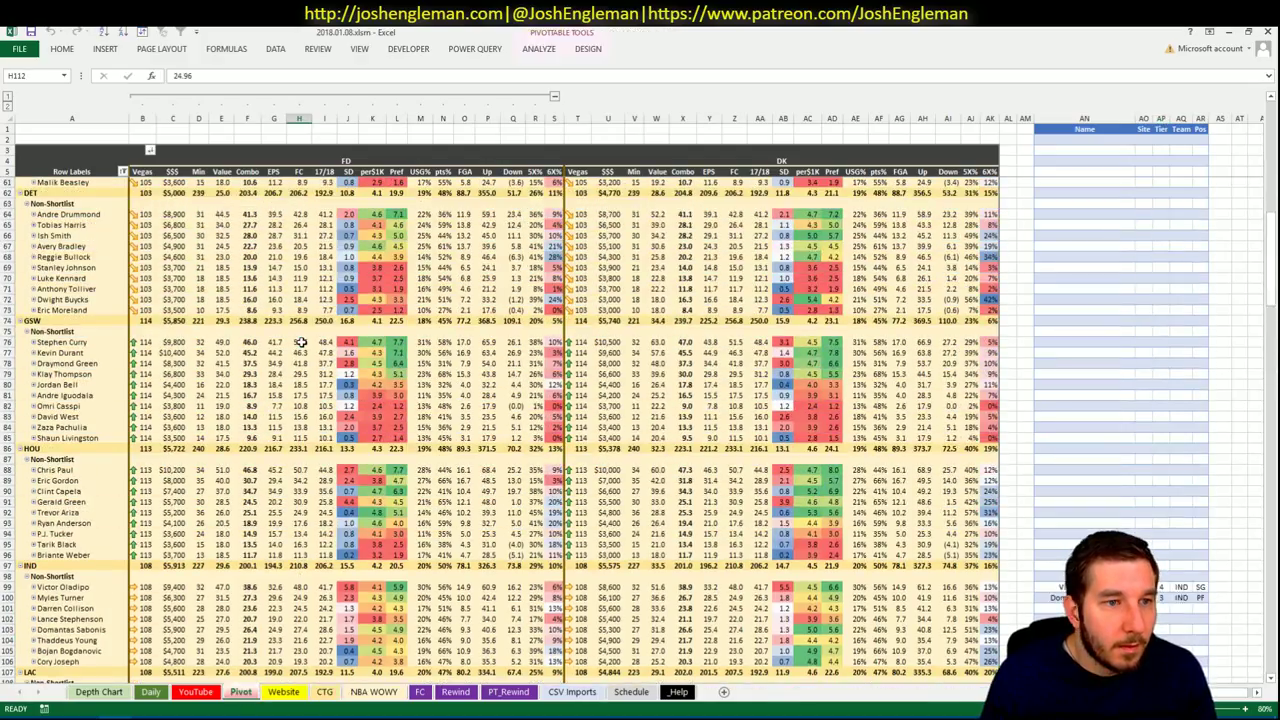
scroll(300, 342, down, 18)
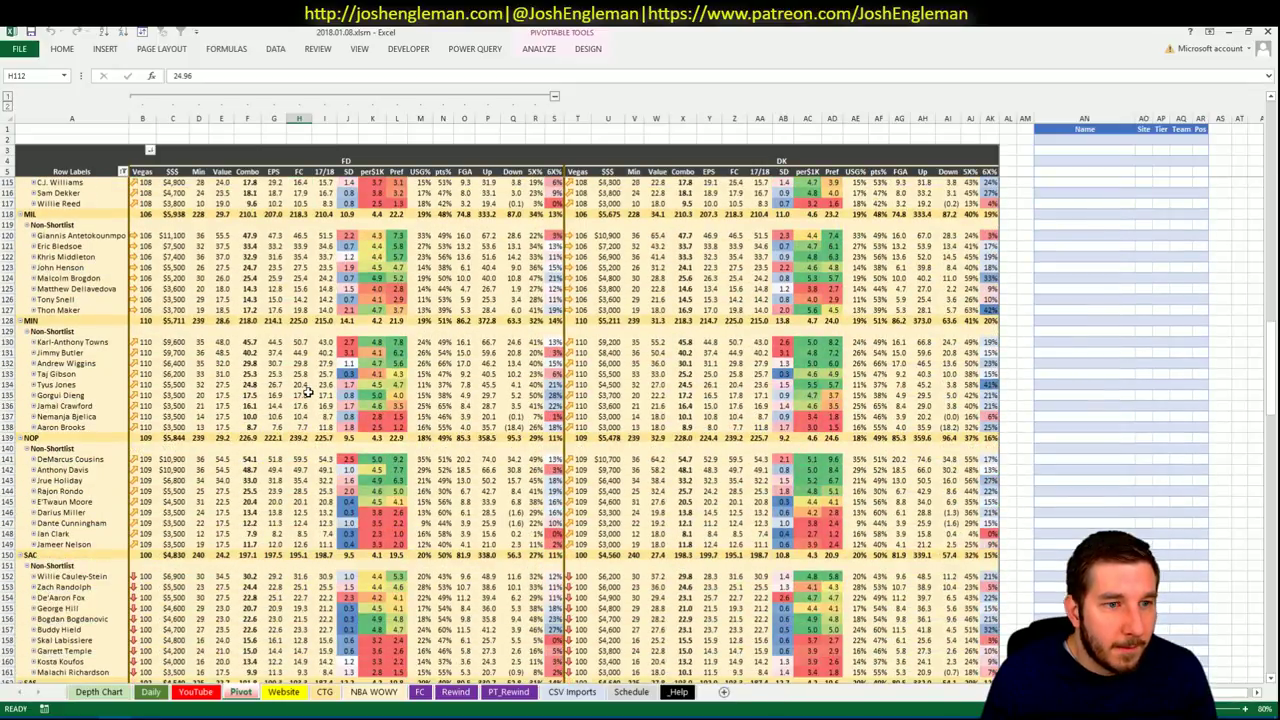
scroll(308, 392, down, 1)
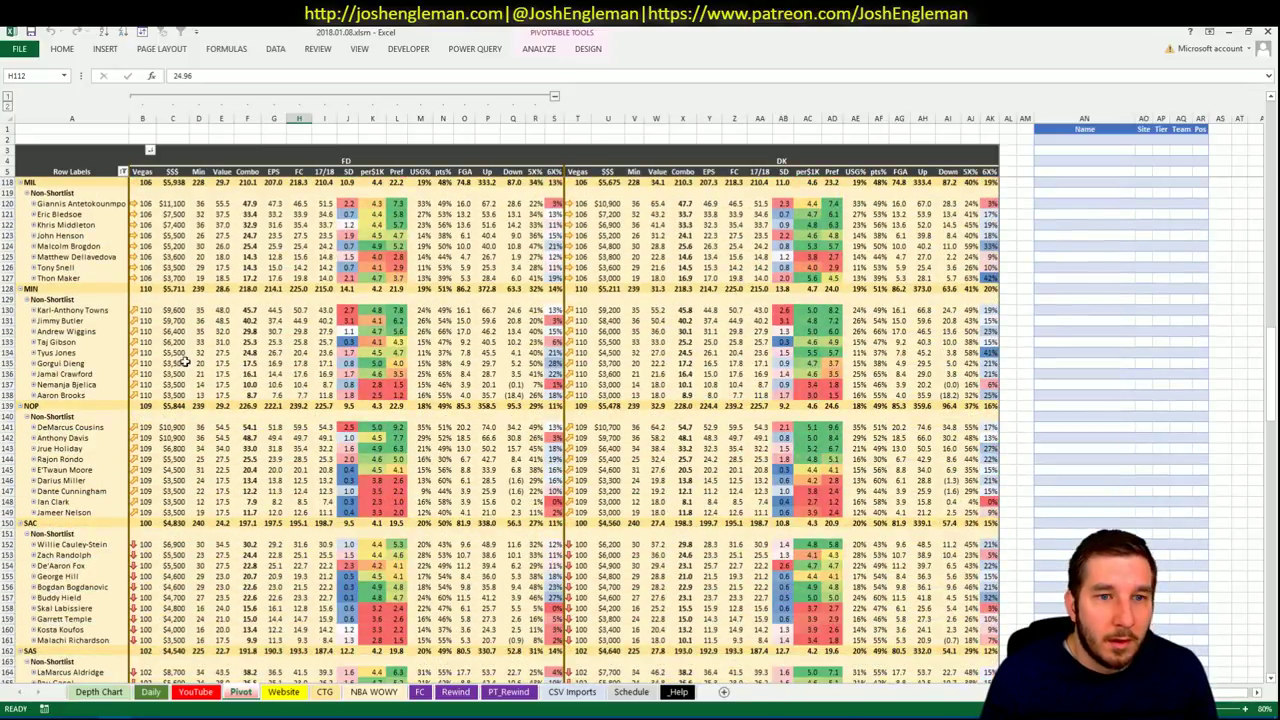
mouse_move(348, 329)
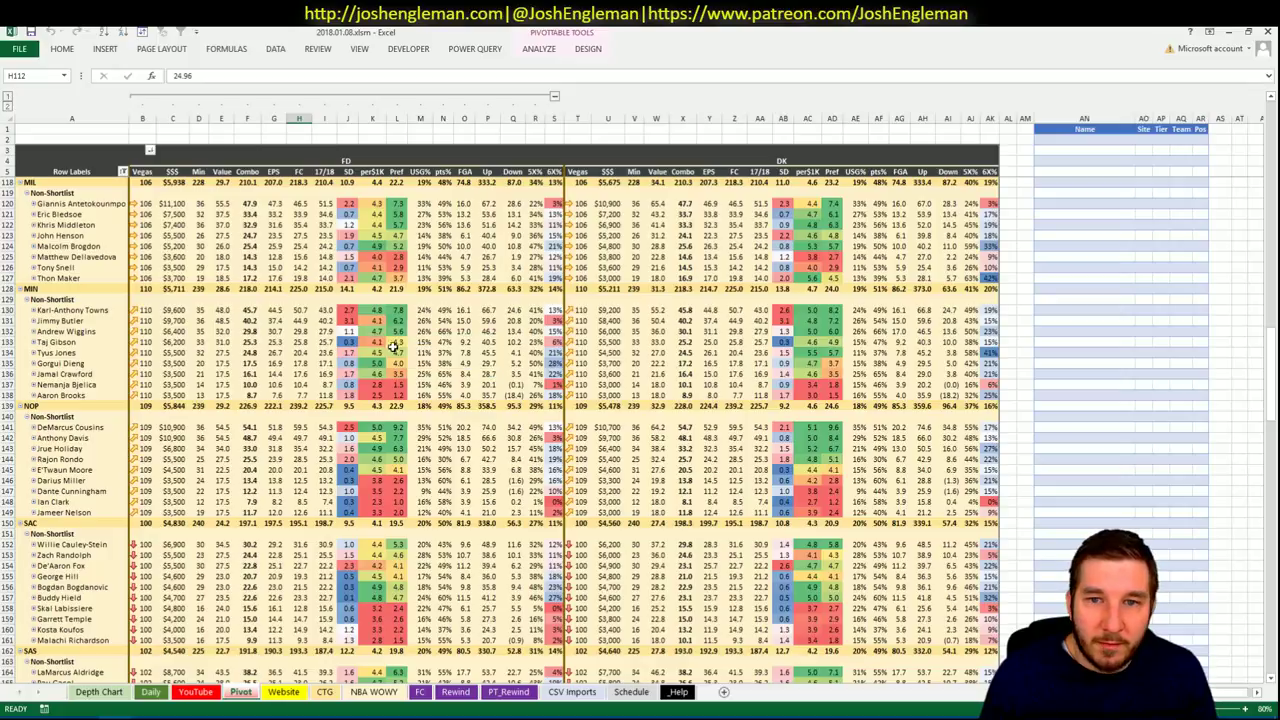
mouse_move(353, 364)
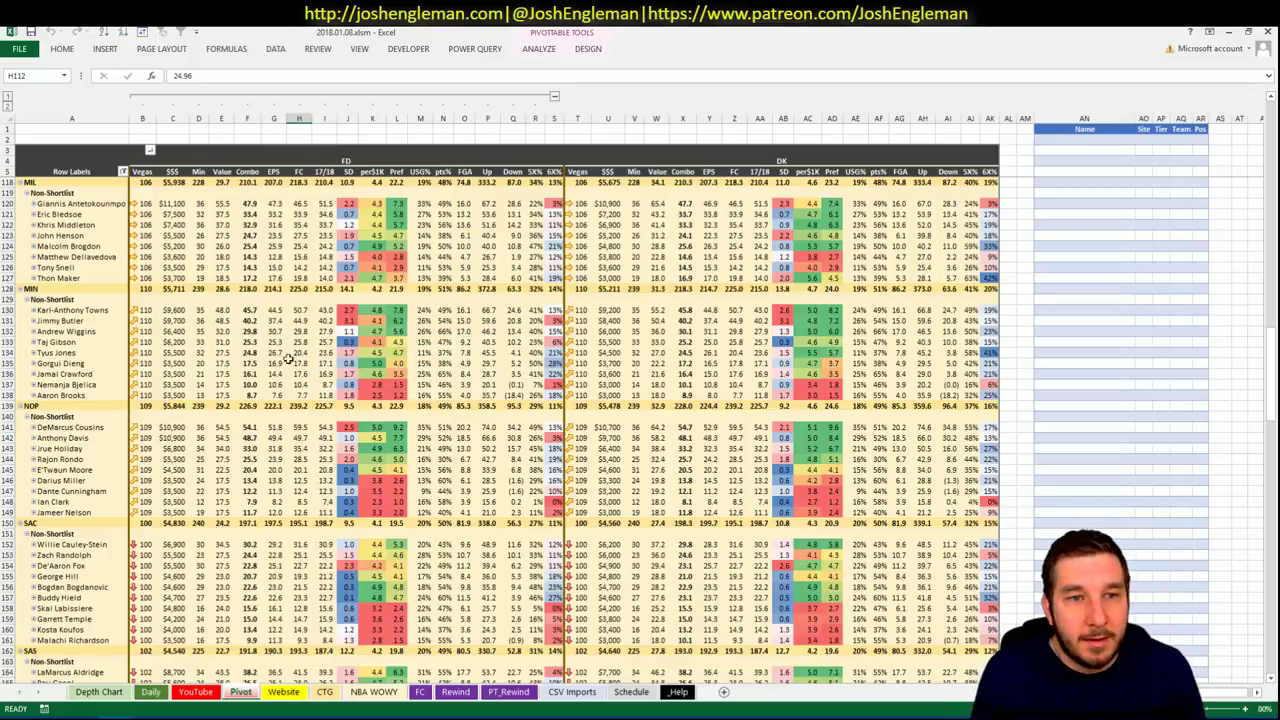
Set the team filter on the YouTube sheet to MIL and compare Milwaukee's numbers with the CTG and Pivot sheets.
click(203, 697)
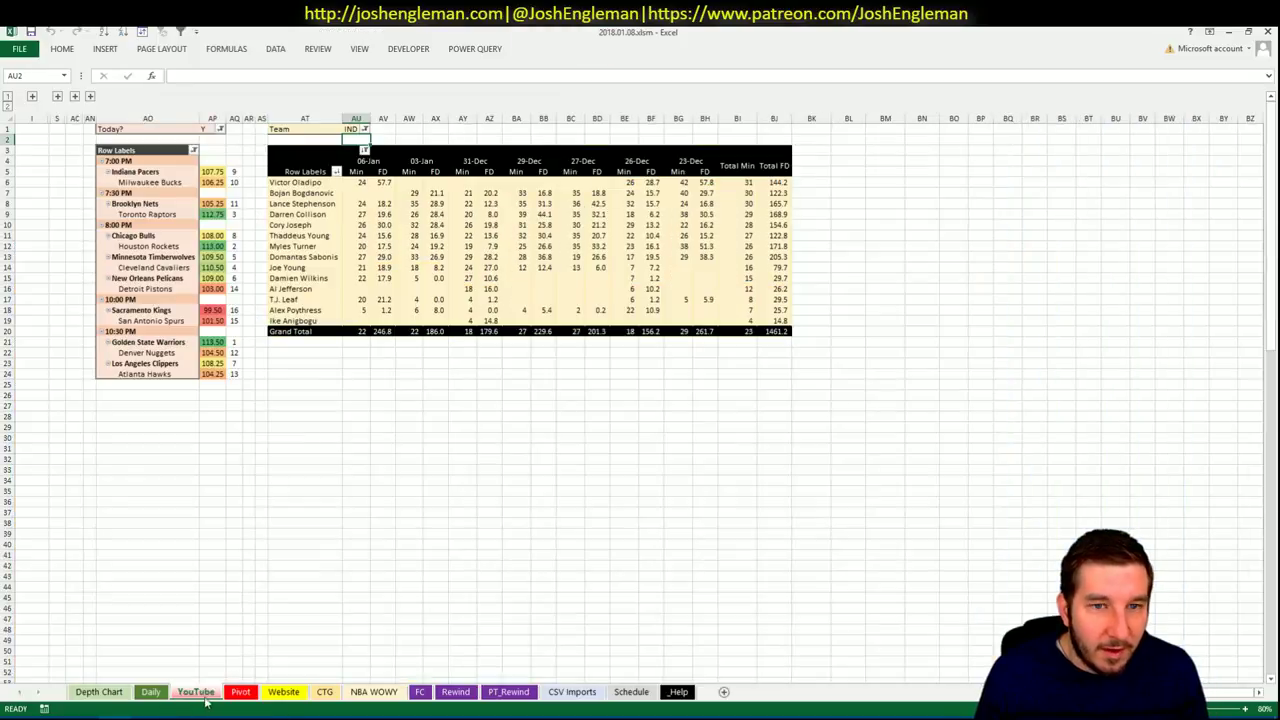
key(Up)
text(MIL)
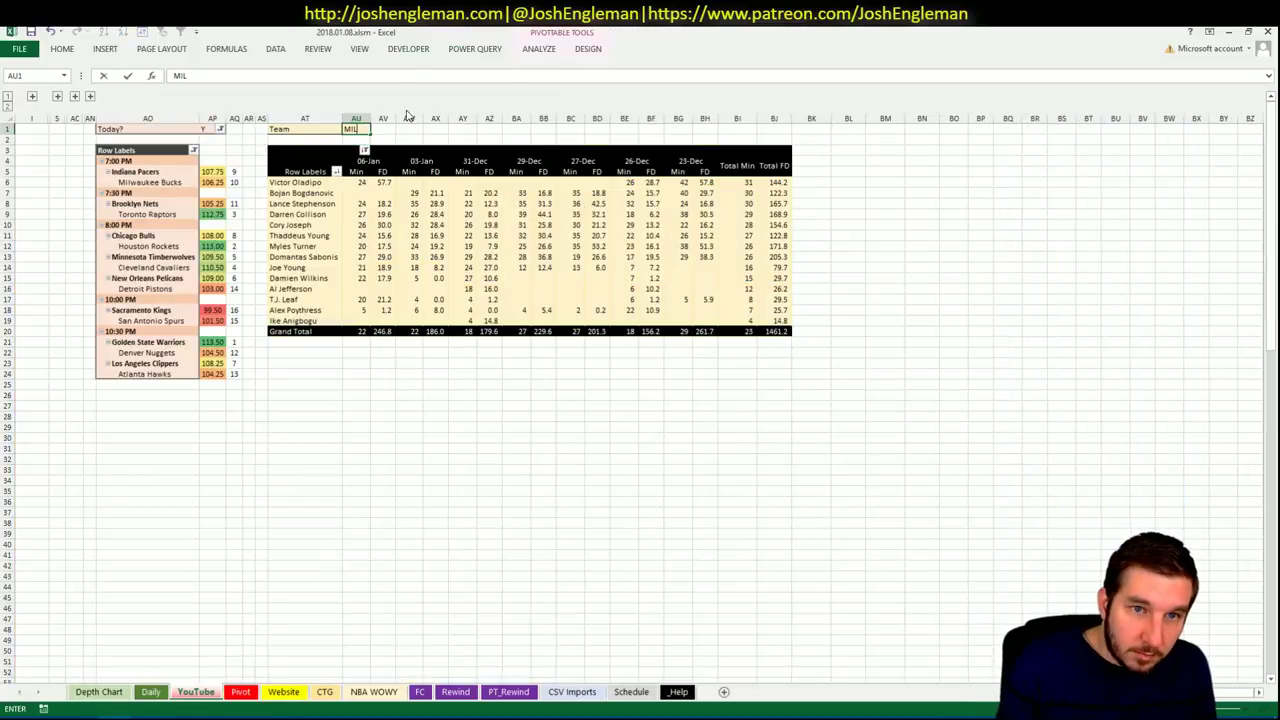
key(Return)
key(Return)
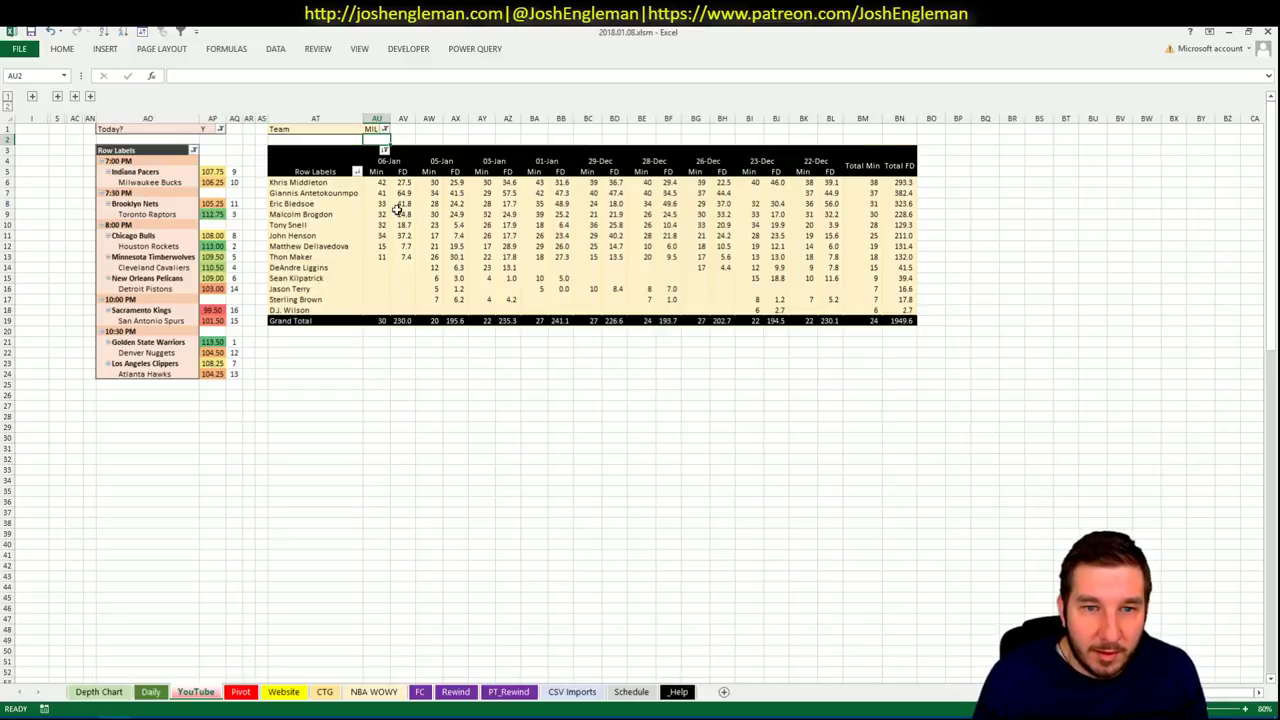
click(249, 692)
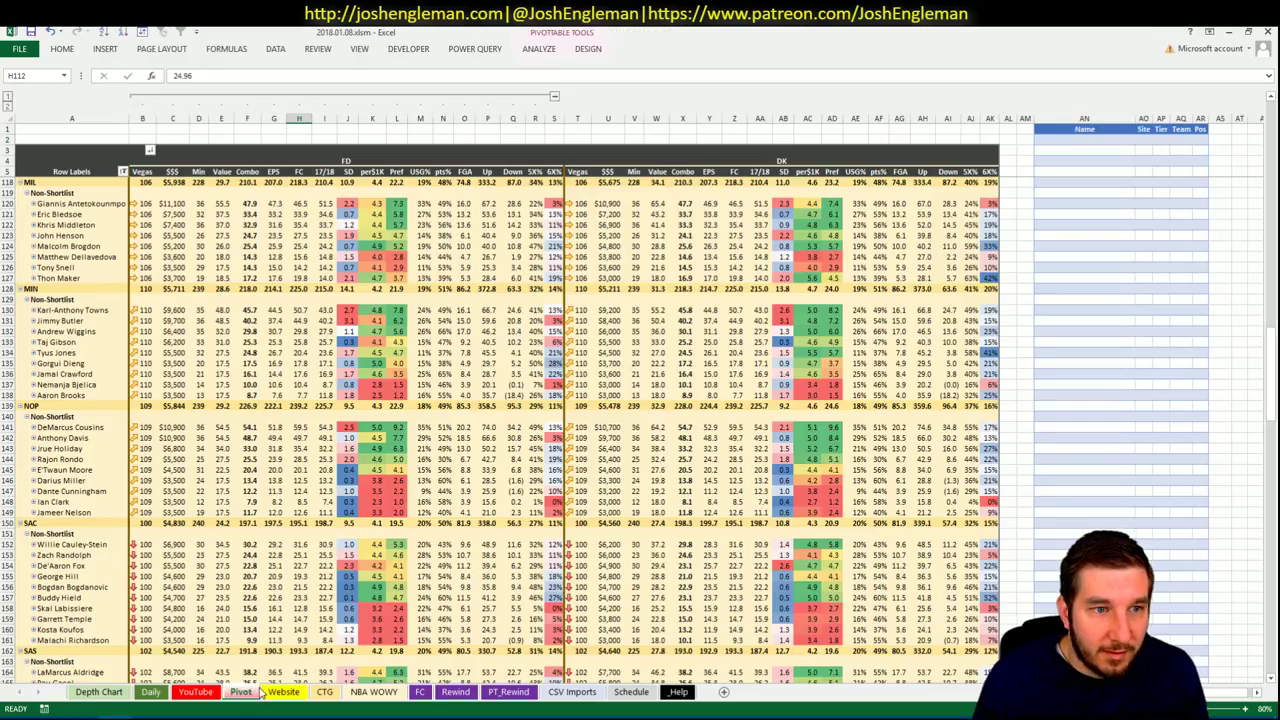
click(330, 693)
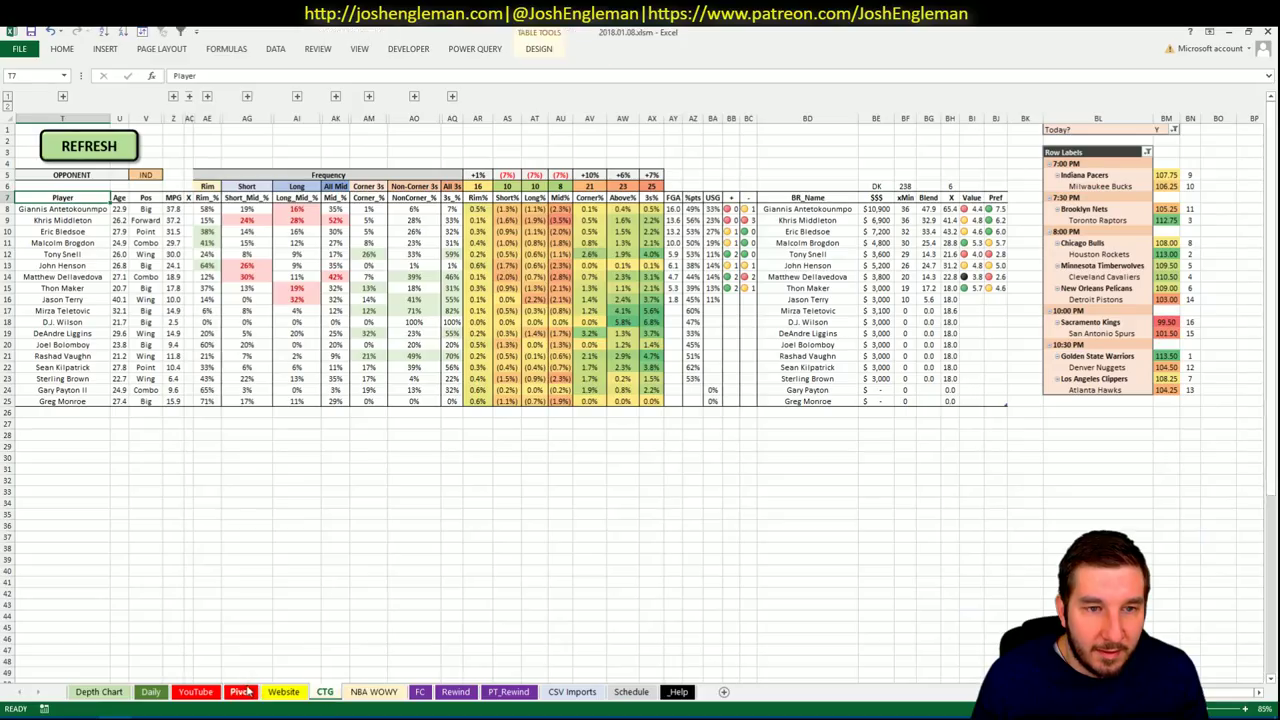
click(241, 694)
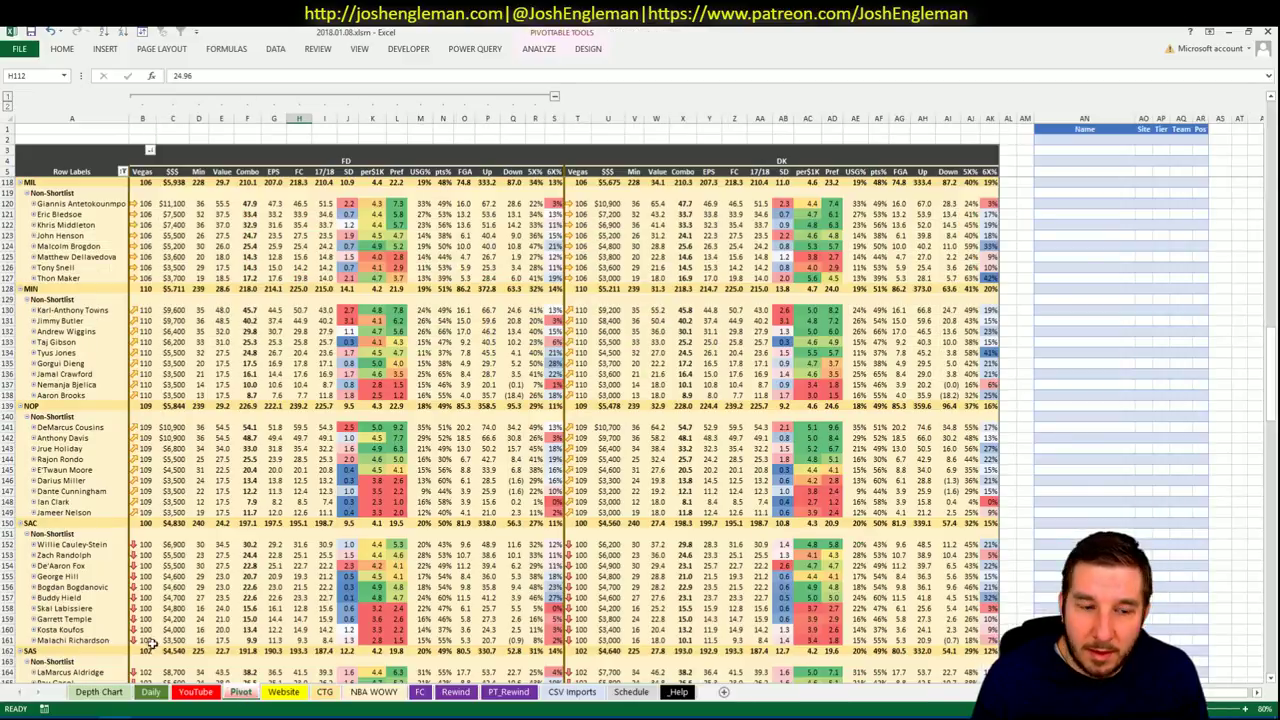
In FantasyCruncher in the browser, open Giannis Antetokounmpo's game log from the PF list, filter it to opponent IND, and return to the Excel workbook.
key(alt+Tab)
click(500, 33)
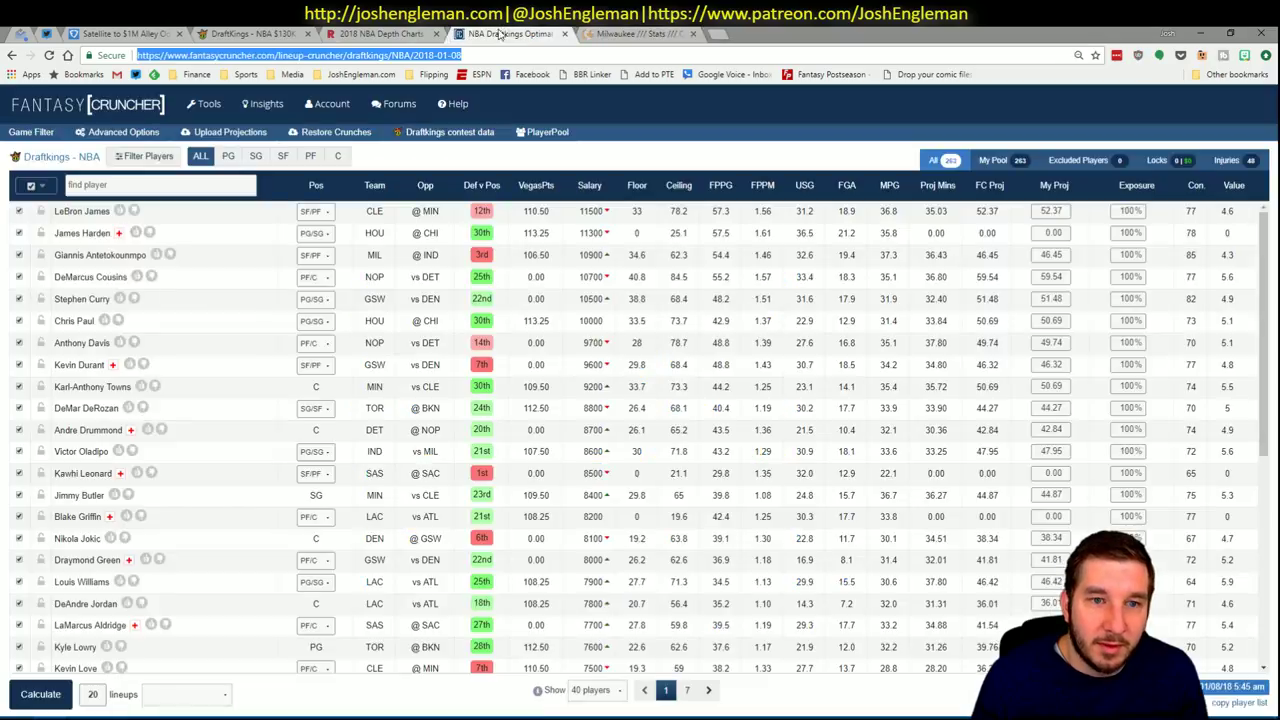
click(282, 160)
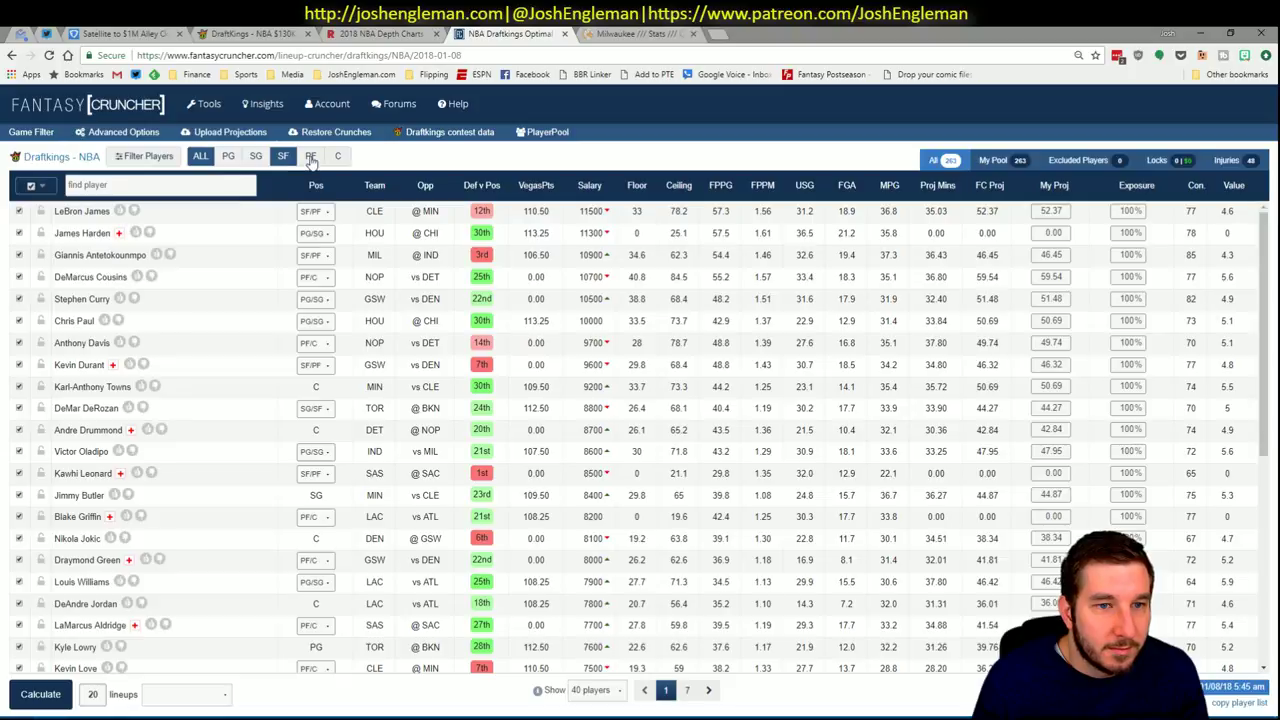
click(118, 238)
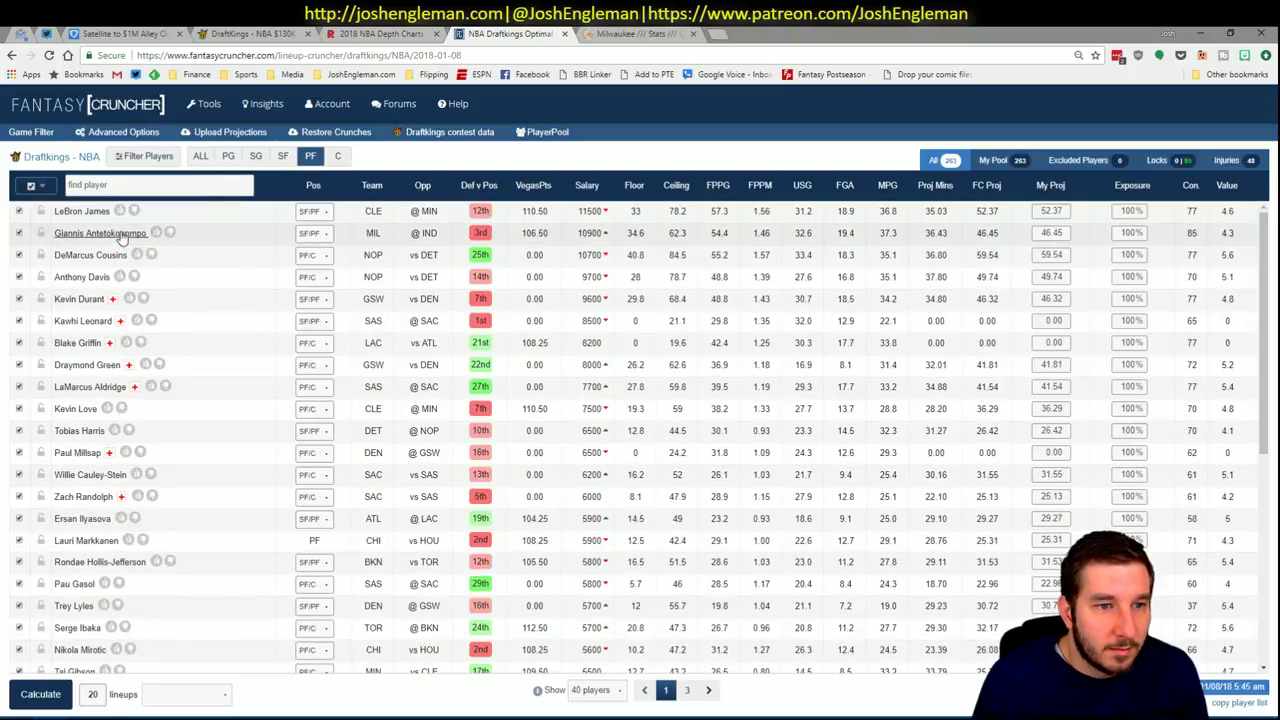
click(503, 263)
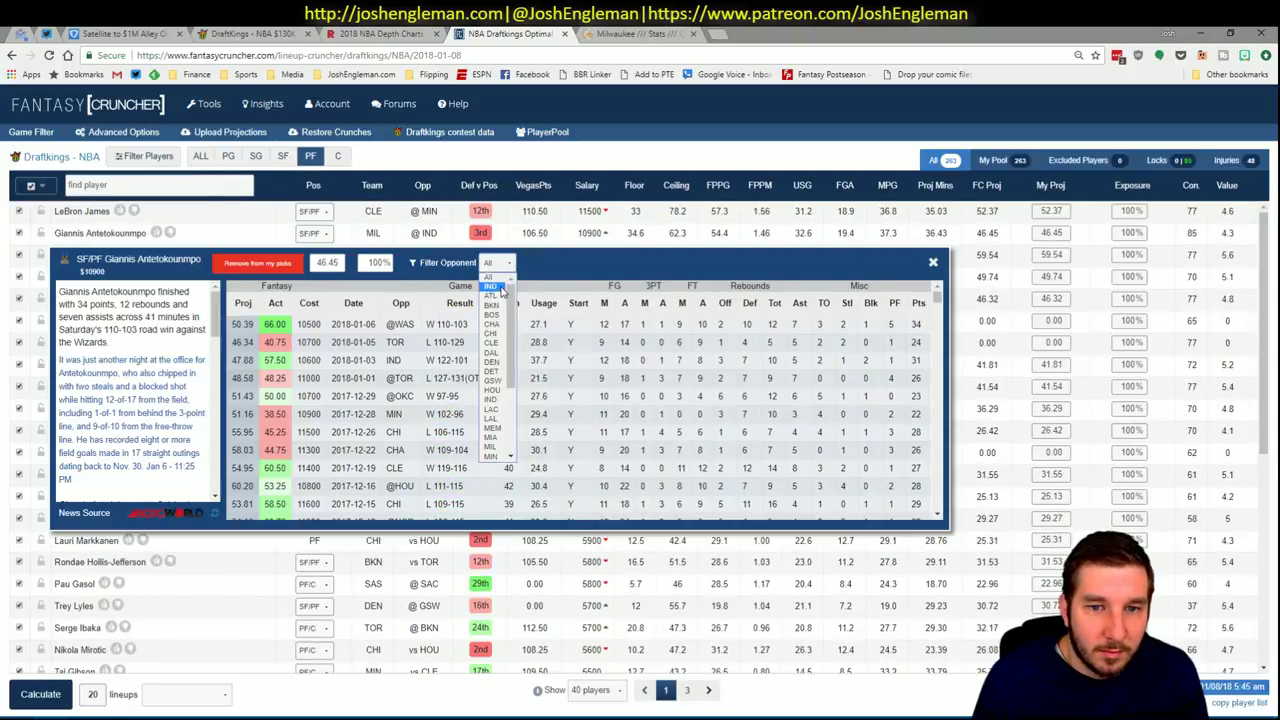
click(489, 287)
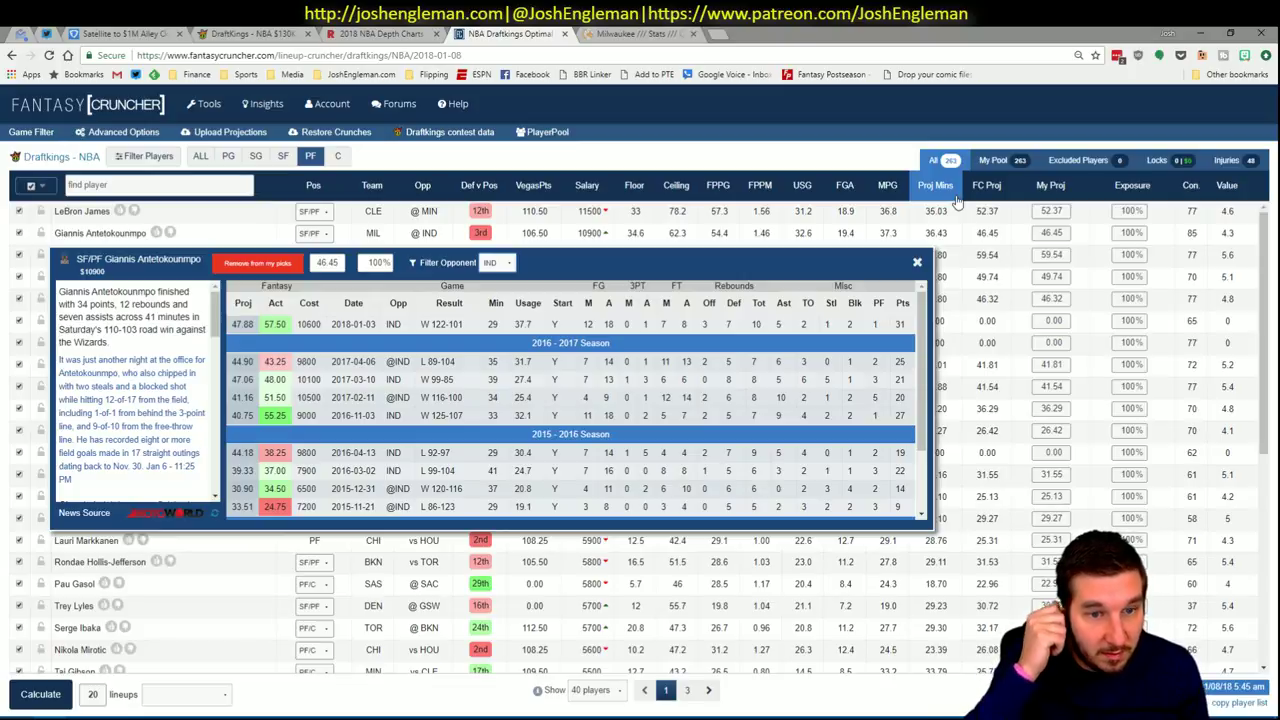
key(alt+Tab)
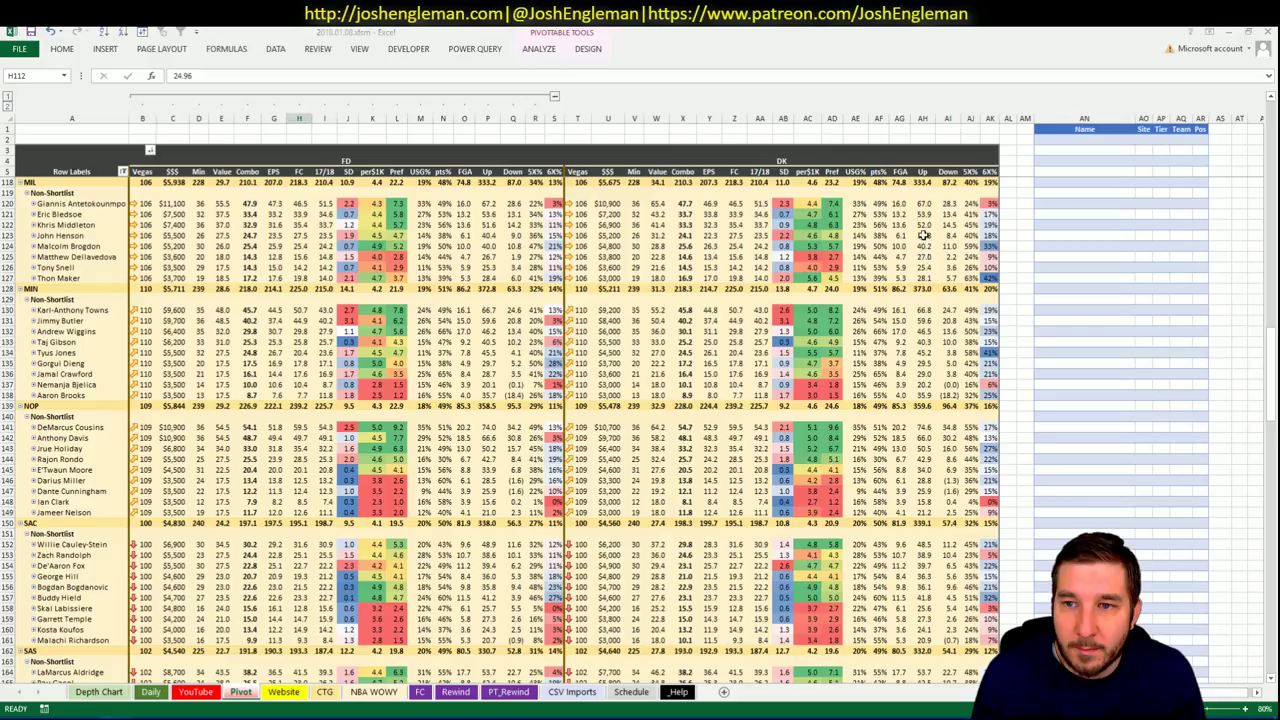
Enter Giannis Antetomounmpo with tier 4 in the Pivot sheet's shortlist, on the row of Milwaukee's first player.
click(1066, 201)
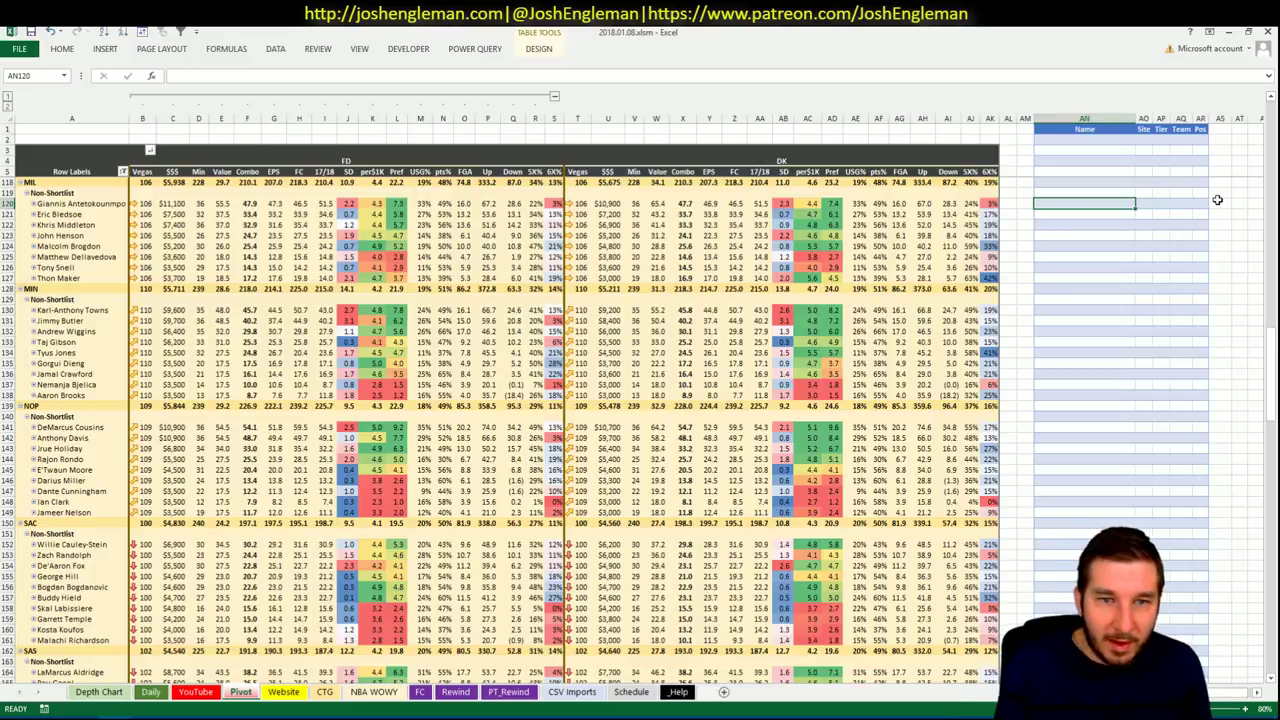
text(Giannis An)
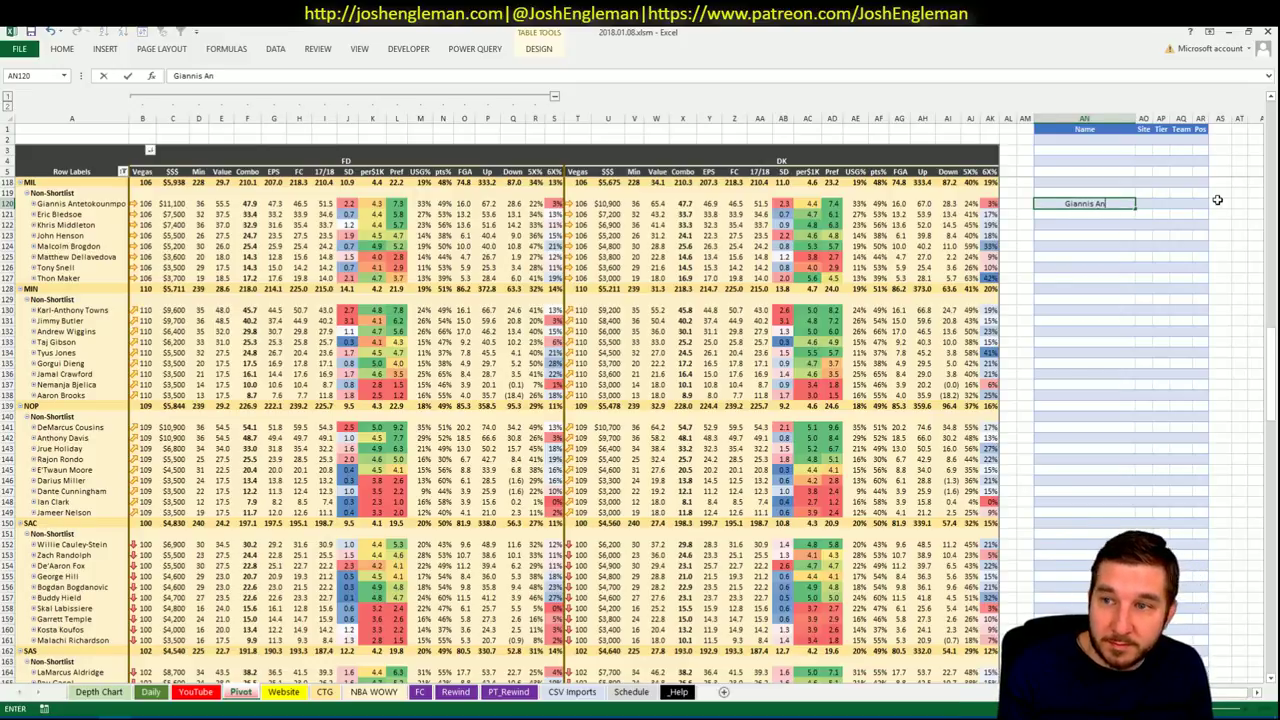
text(tetomounm)
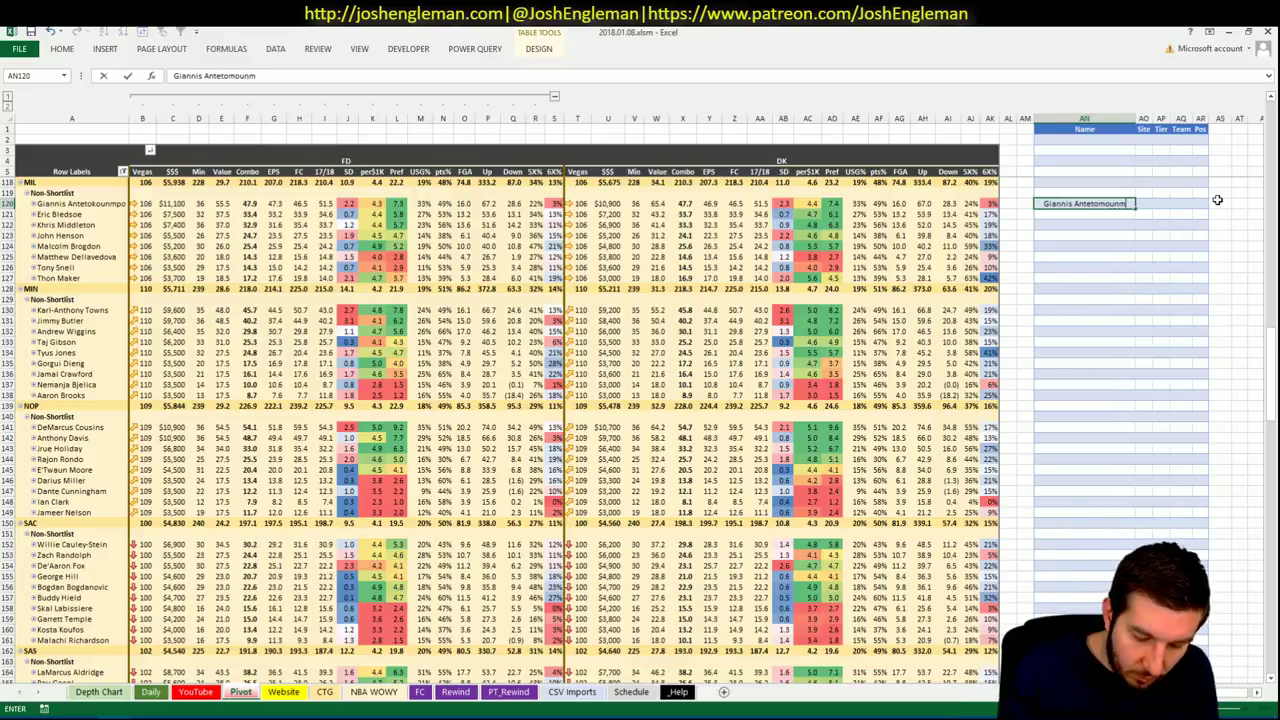
text(po)
key(Tab)
key(Tab)
text(4)
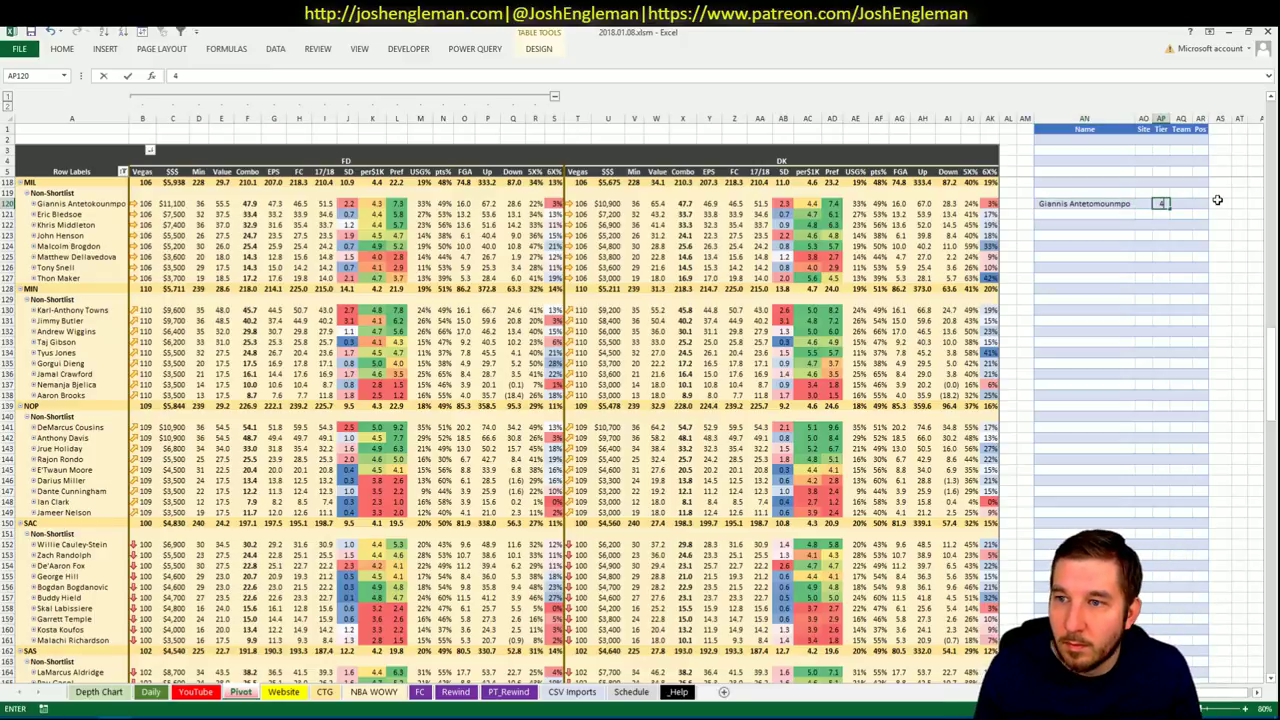
key(Return)
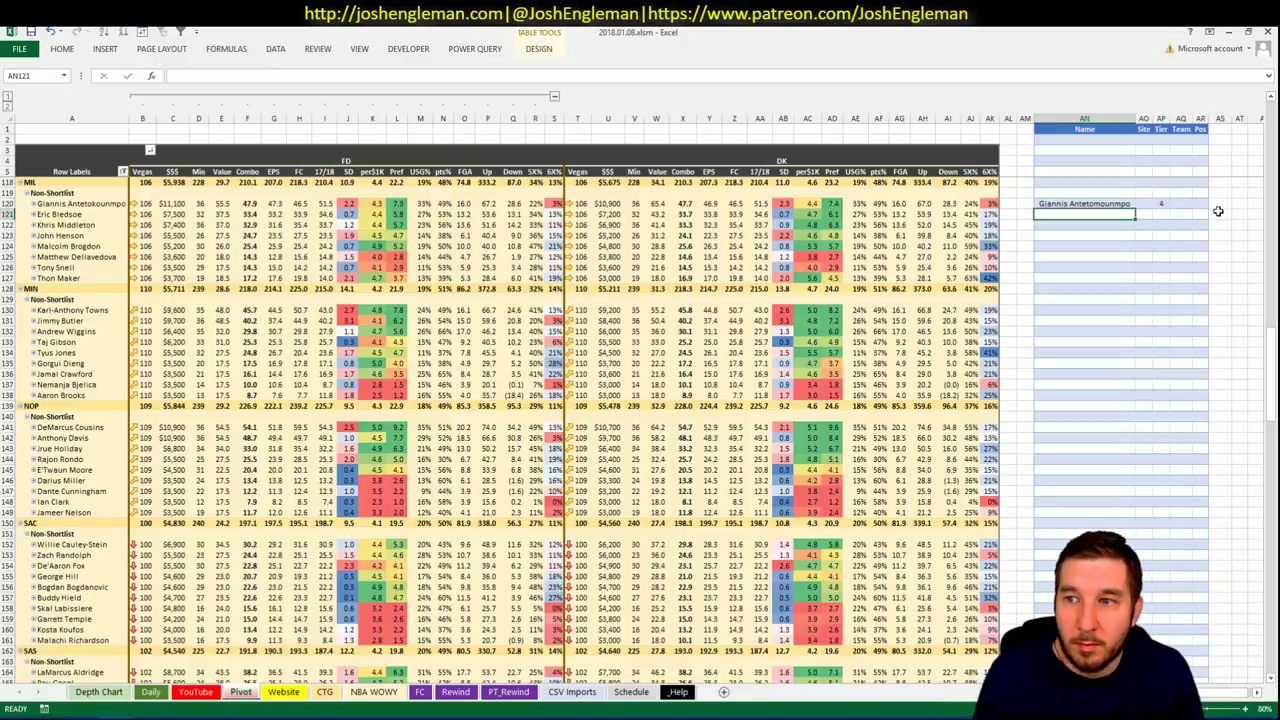
Correct the name in shortlist cell AN120 to Giannis Antetokounmpo.
click(1118, 202)
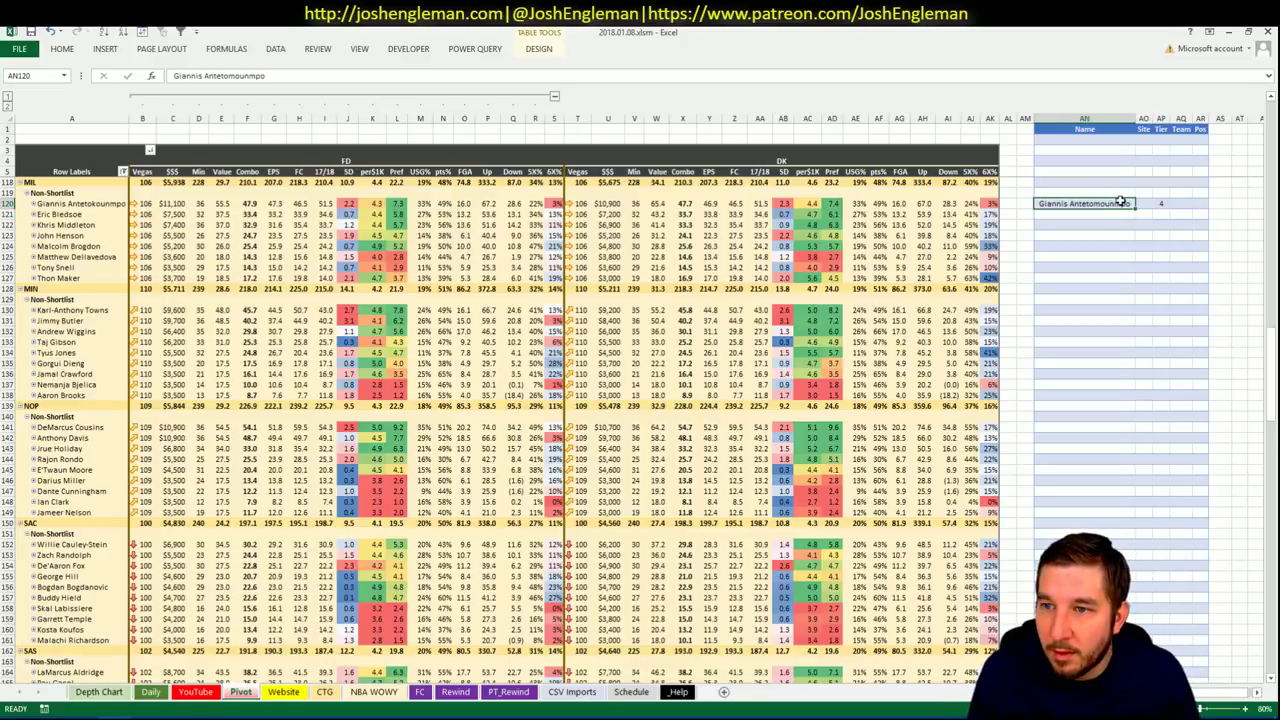
double_click(1121, 201)
drag(1068, 204, 1143, 210)
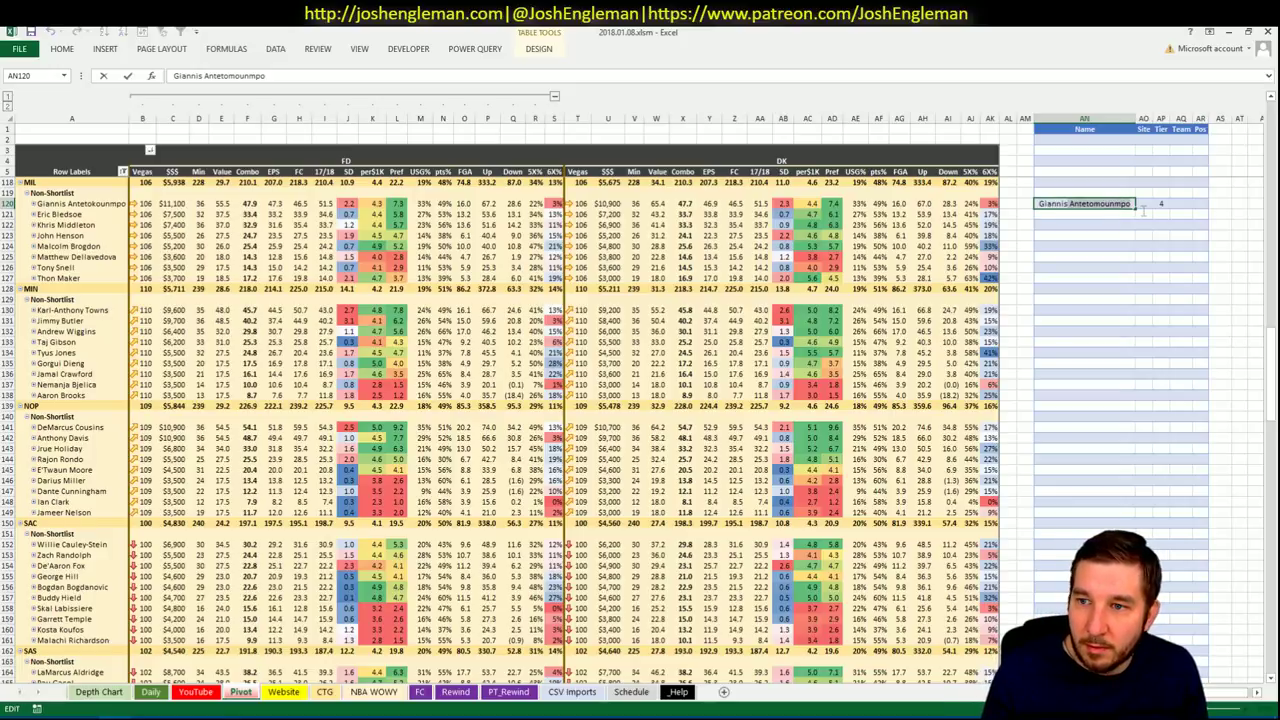
text(Antetokounmpo)
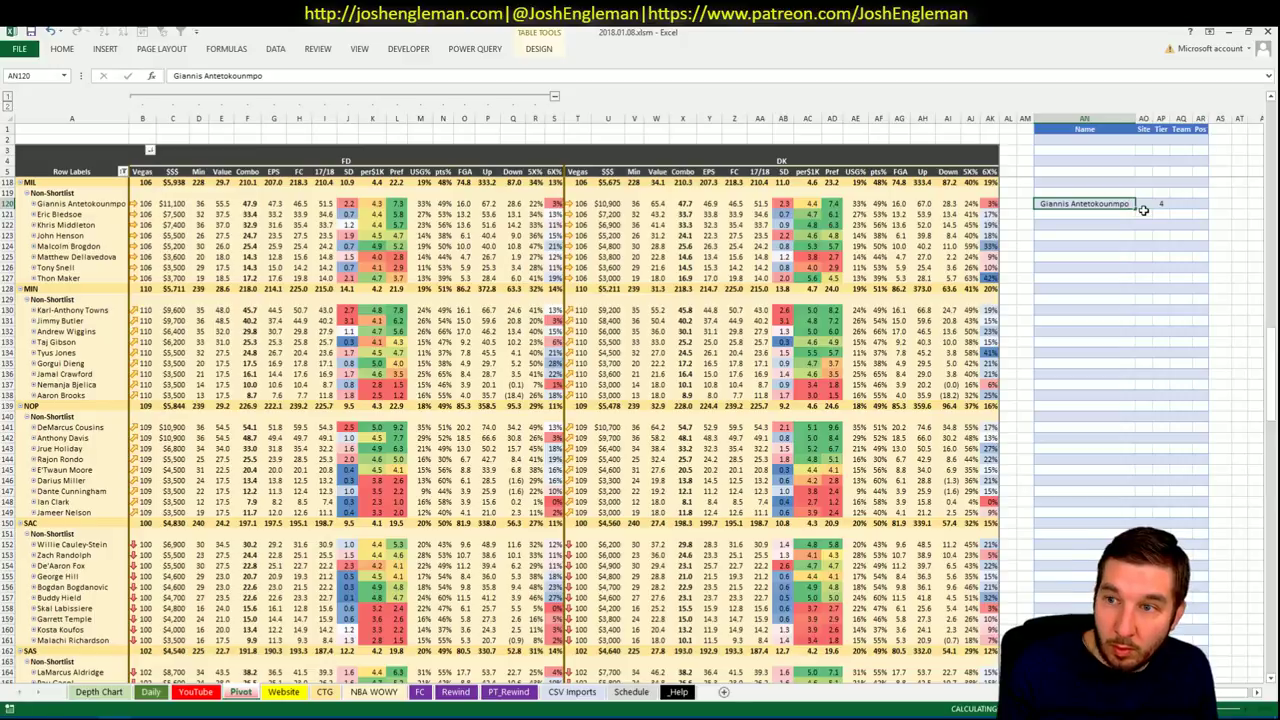
key(Return)
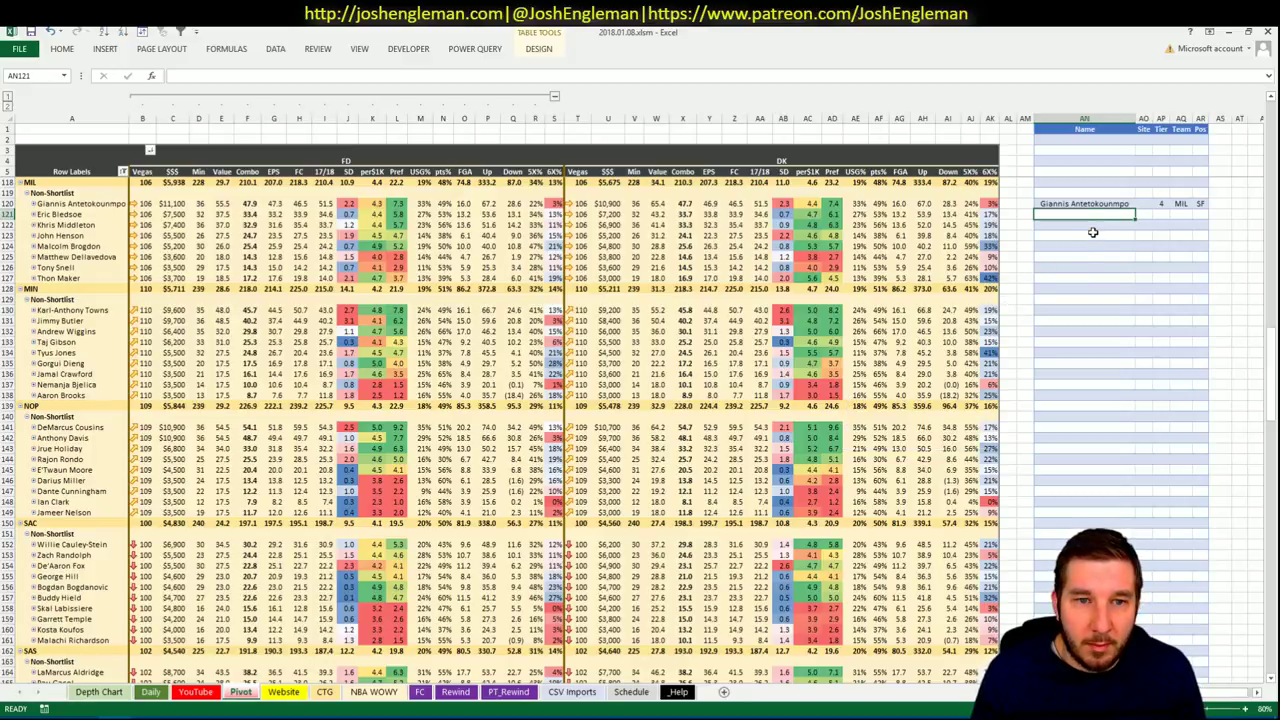
Check the Milwaukee players on the CTG sheet and add Eric Bledsoe to the Pivot sheet's shortlist below Giannis Antetokounmpo.
click(325, 694)
click(232, 697)
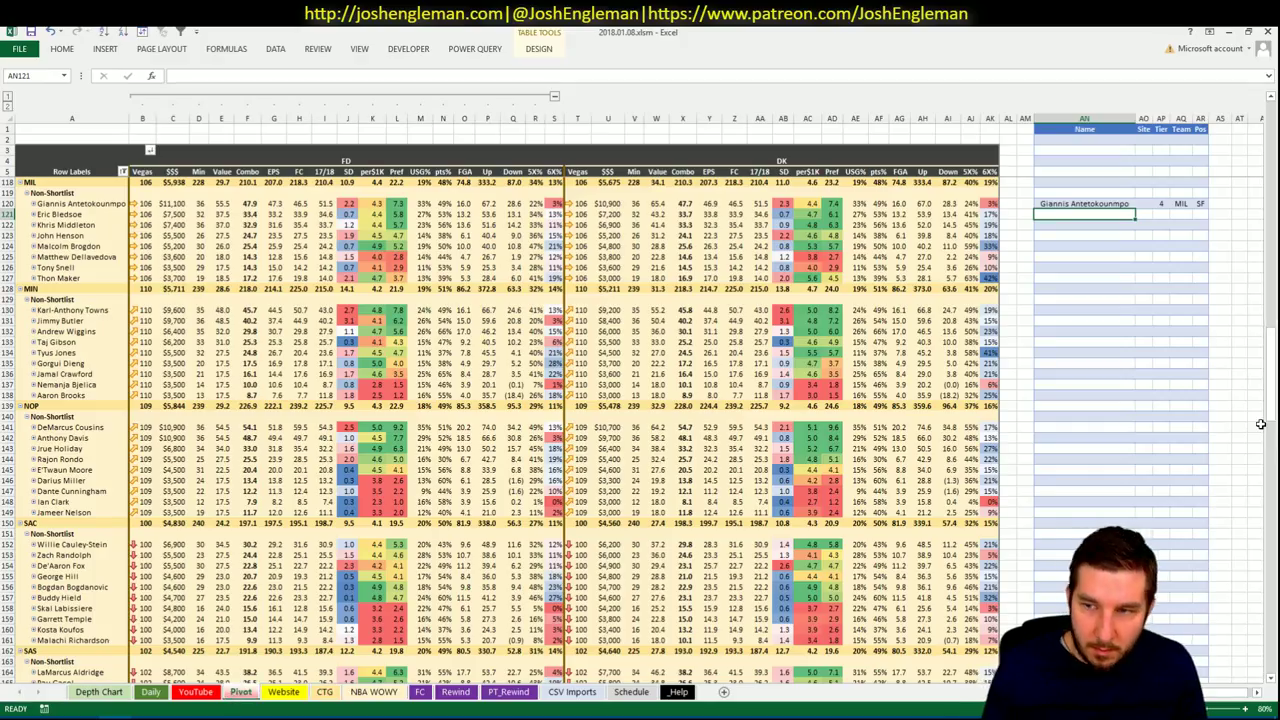
text(Eric Bledsoe)
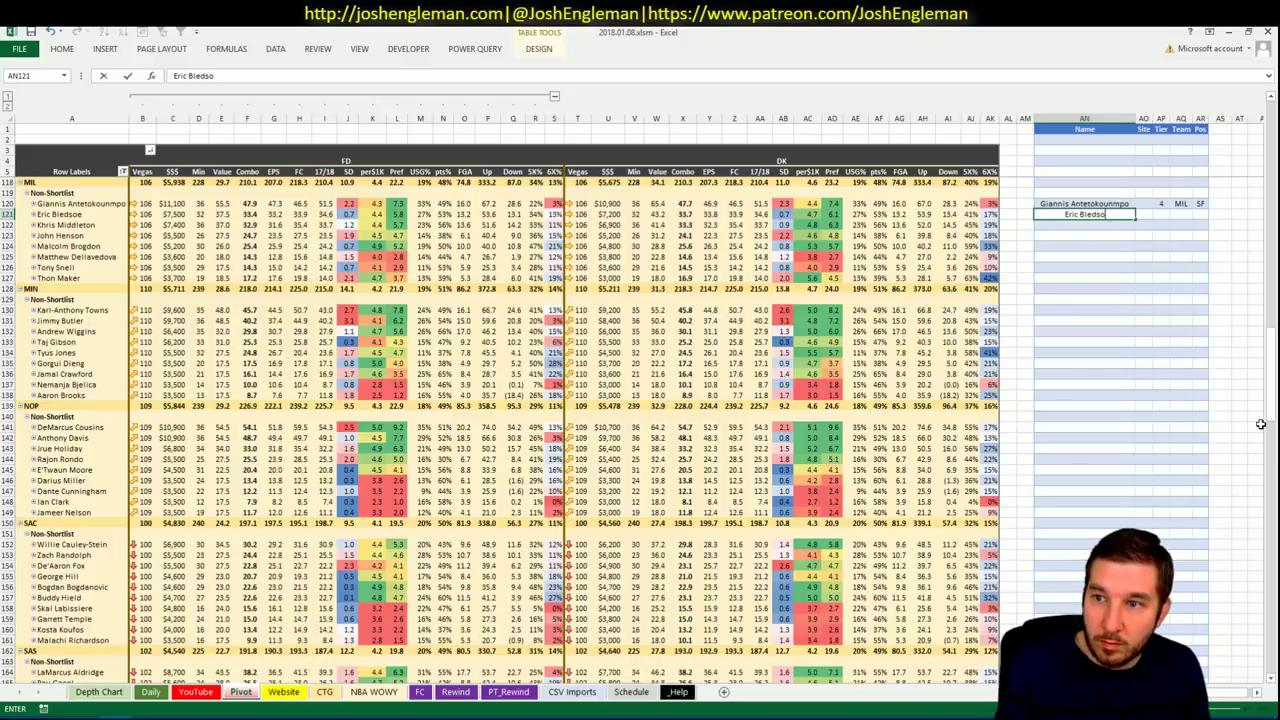
key(Tab)
key(Tab)
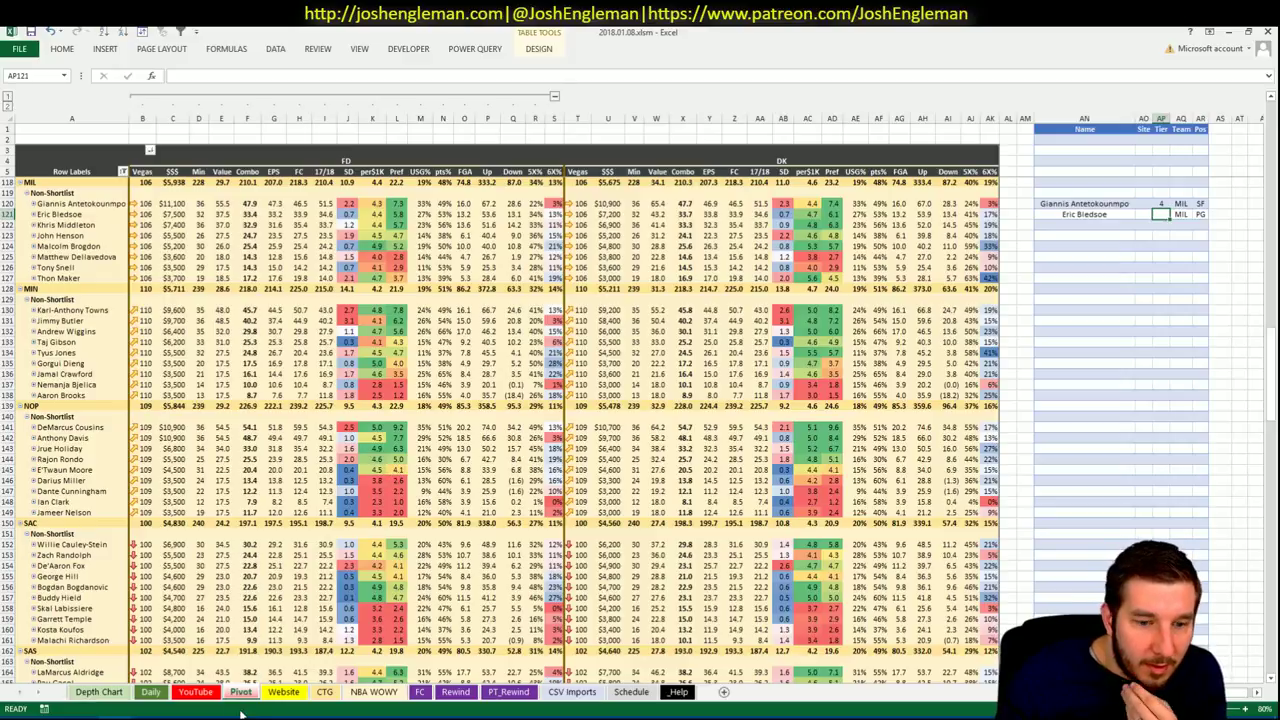
Review Milwaukee's recent games on the YouTube sheet and set Eric Bledsoe's tier to 3 on the Pivot sheet.
click(210, 695)
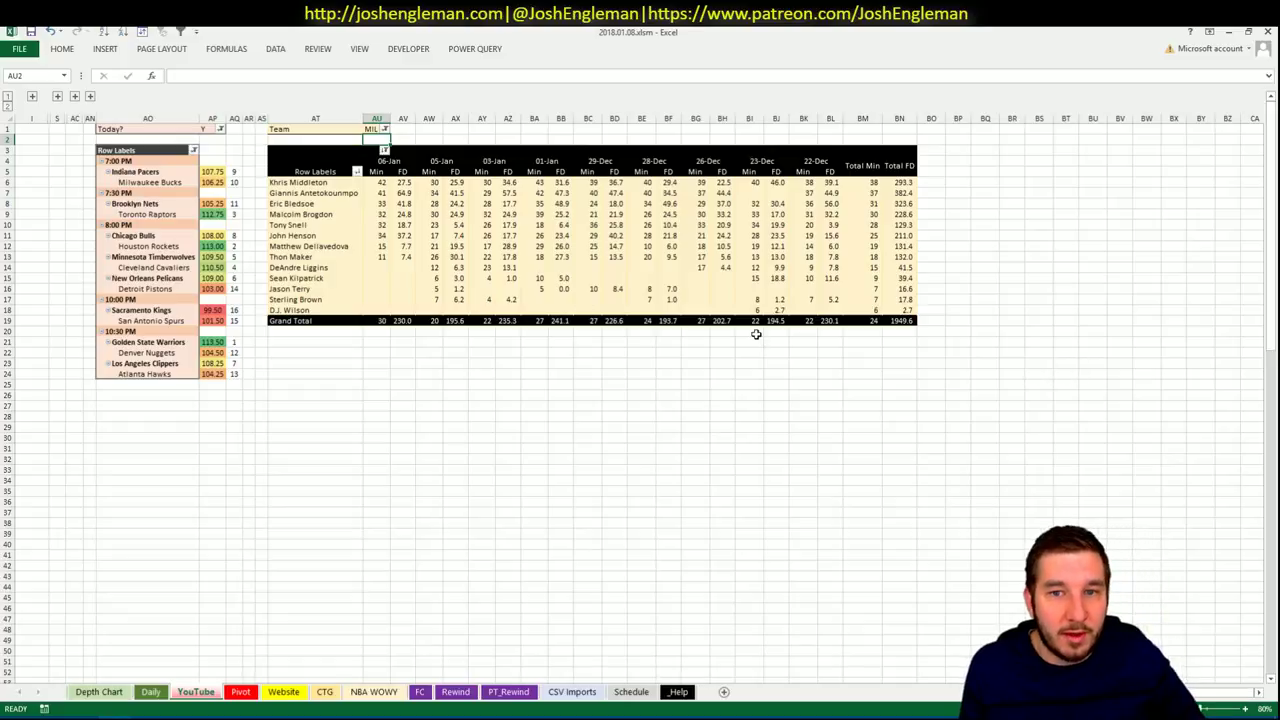
click(283, 692)
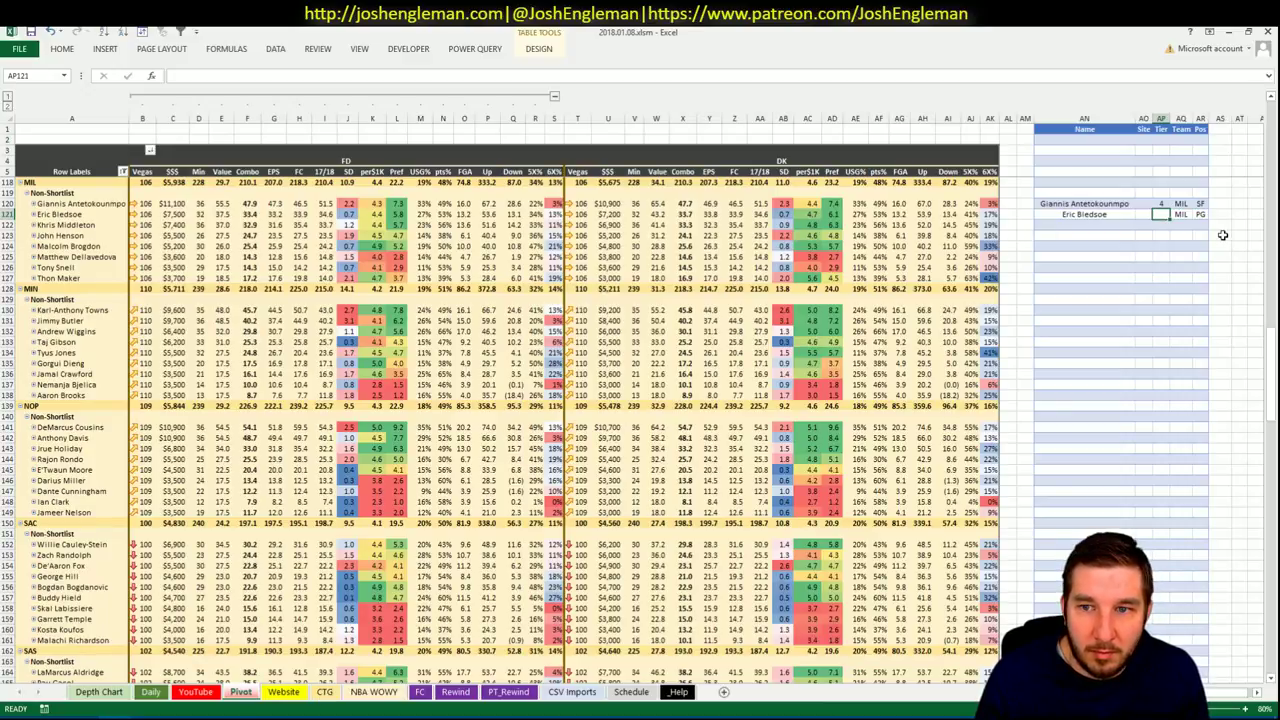
text(3)
key(Return)
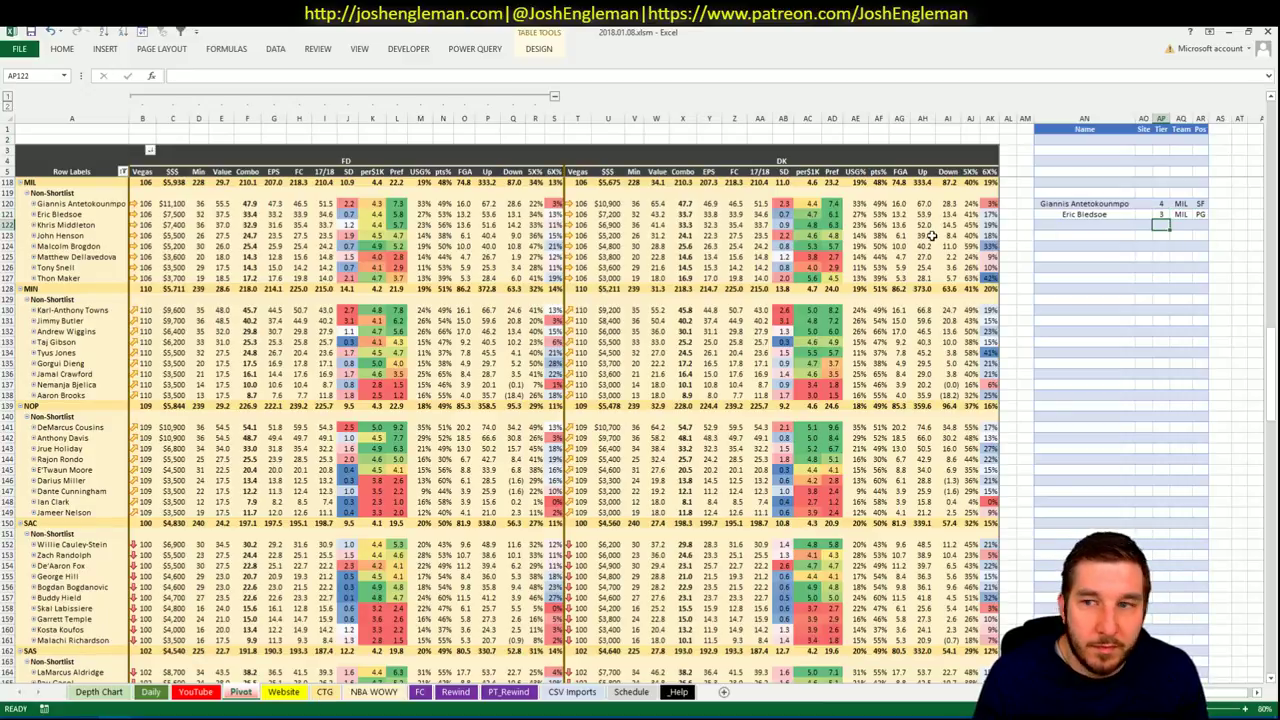
Add Khris Middleton with tier 4 to the Pivot sheet's shortlist below Eric Bledsoe.
click(1095, 224)
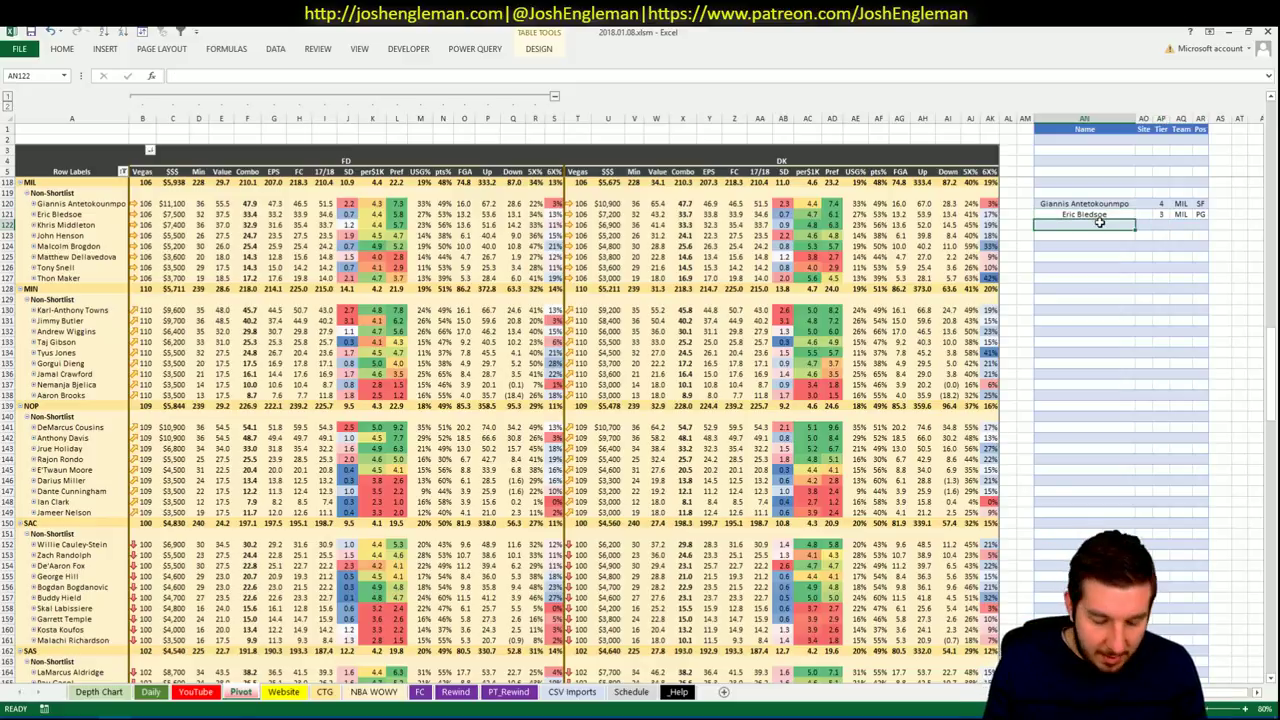
text(Khris M)
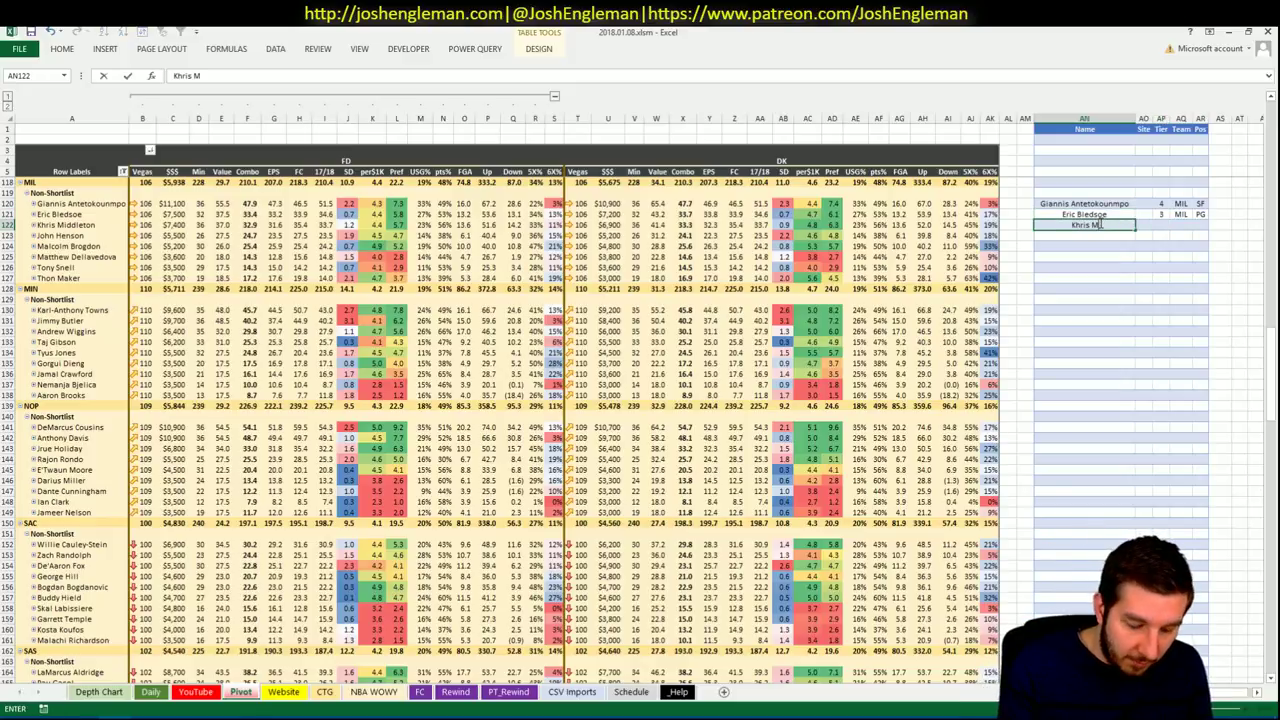
text(iddleton)
key(Tab)
key(Tab)
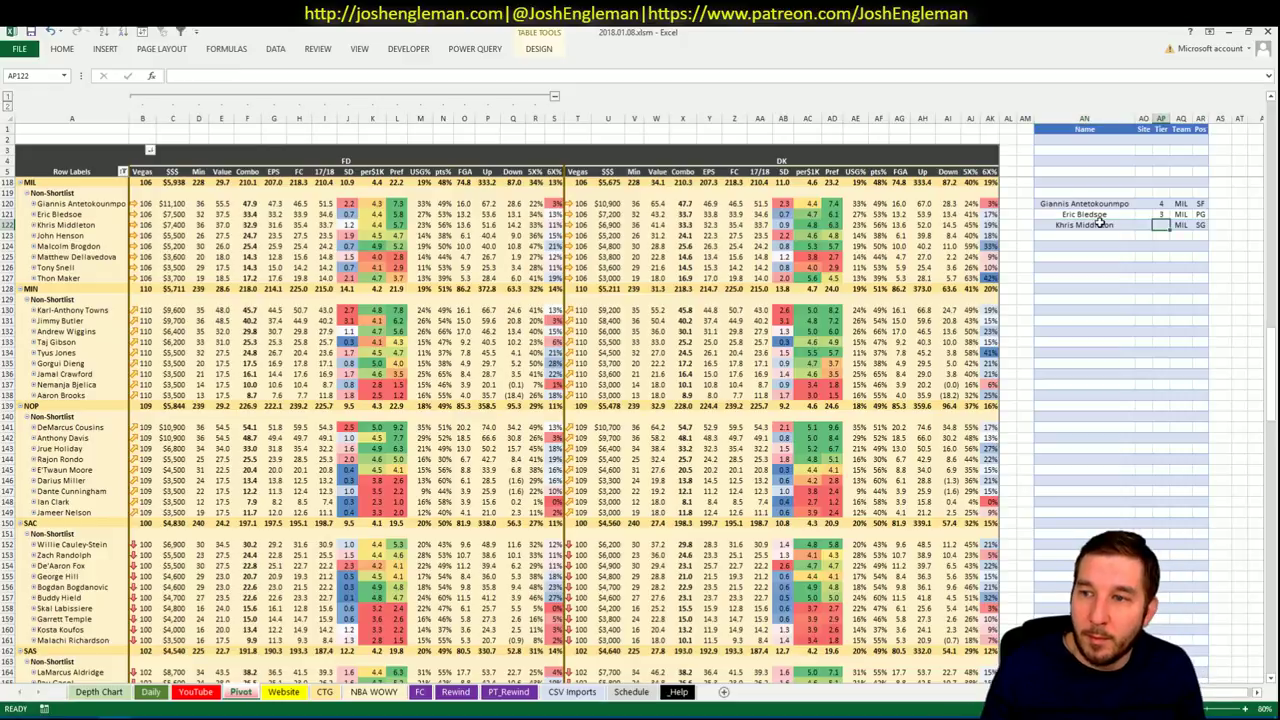
key(Return)
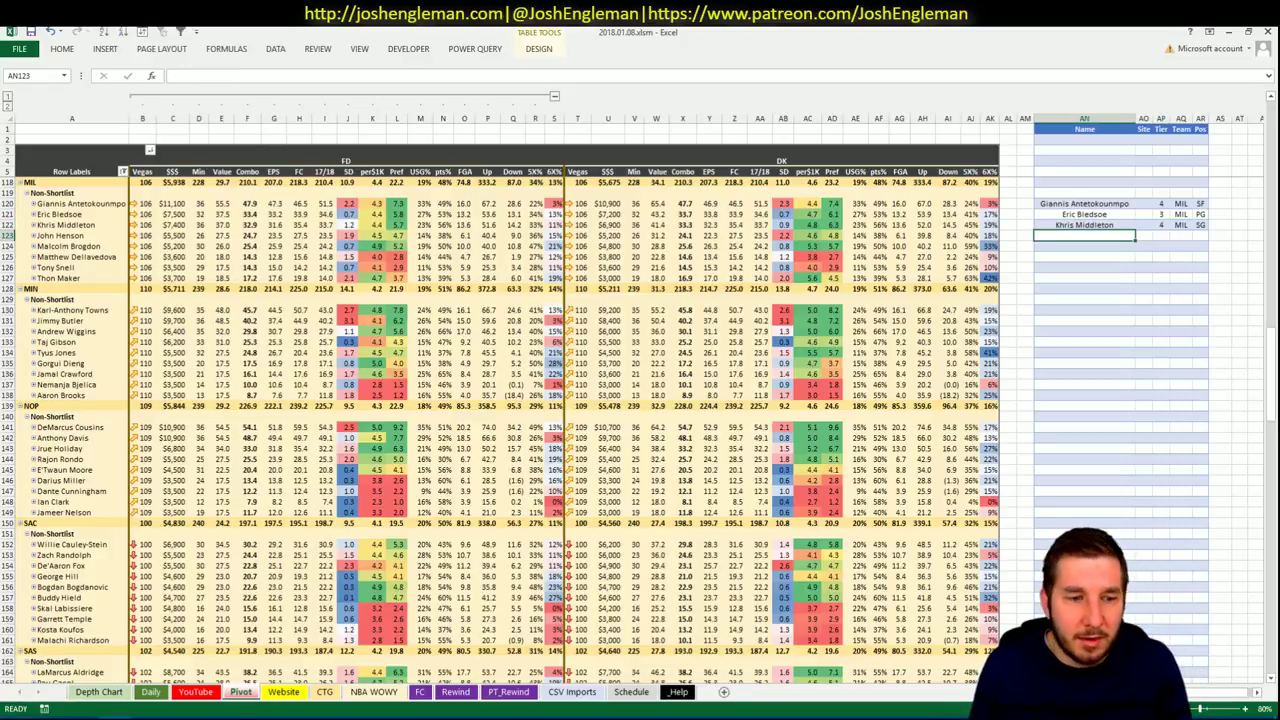
Switch to FantasyCruncher in the browser, filter the player list to Milwaukee at all positions, and examine Khris Middleton's game log.
key(alt+Tab)
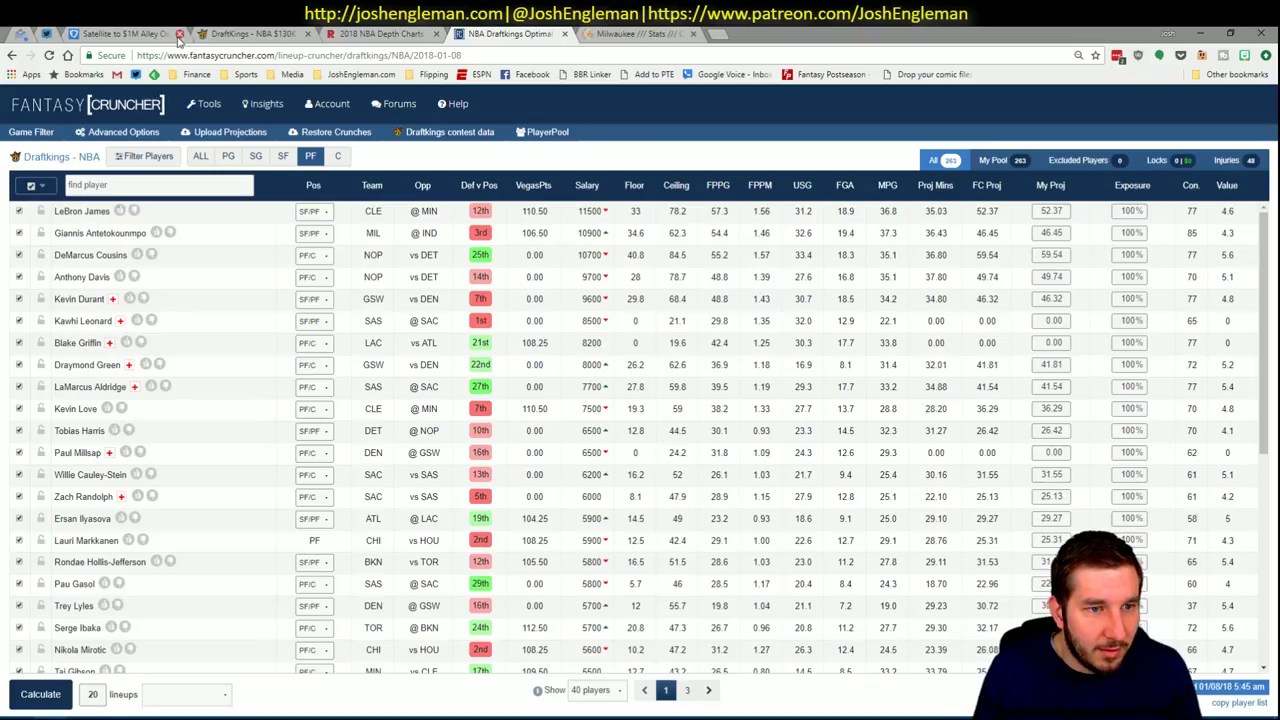
click(255, 157)
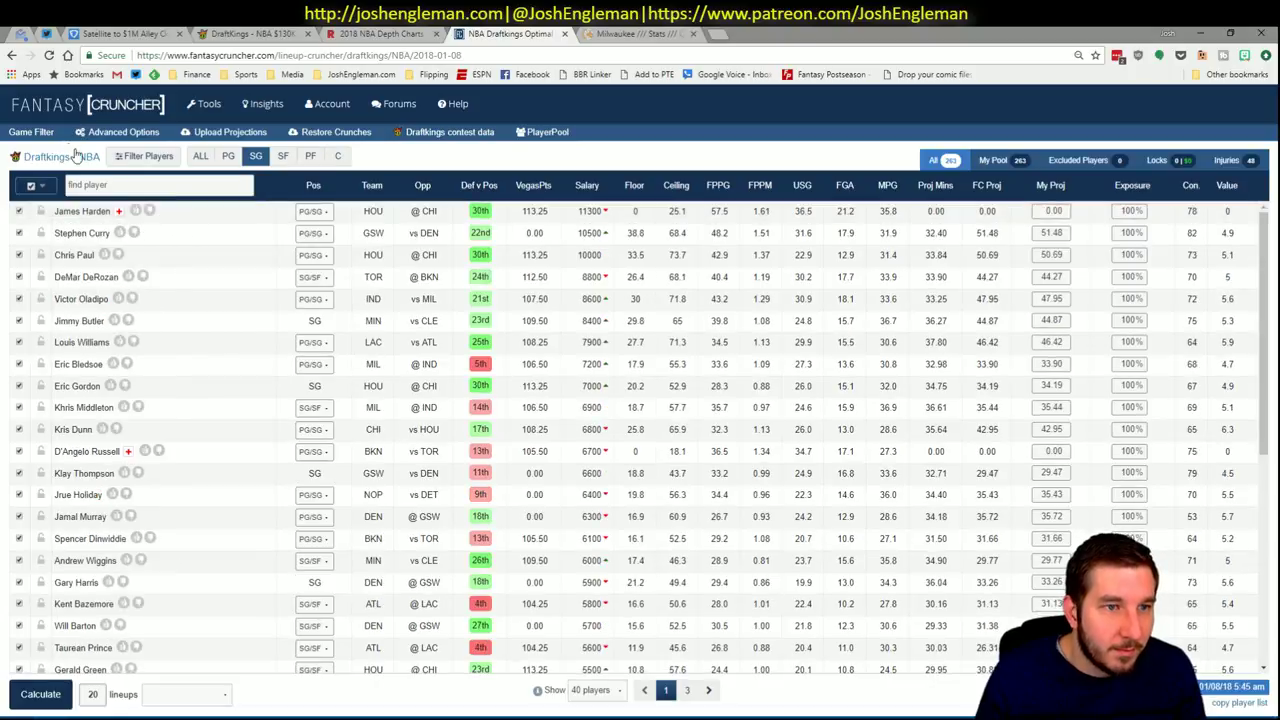
click(45, 132)
click(140, 156)
click(31, 208)
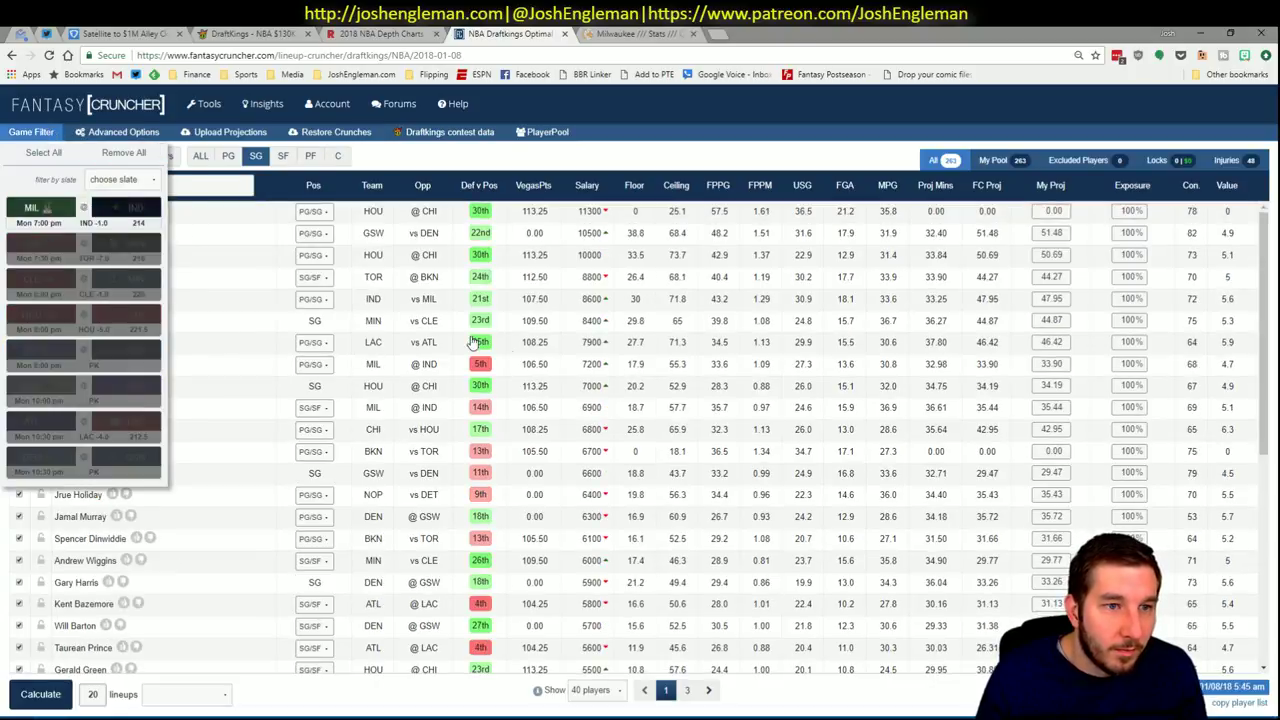
click(200, 156)
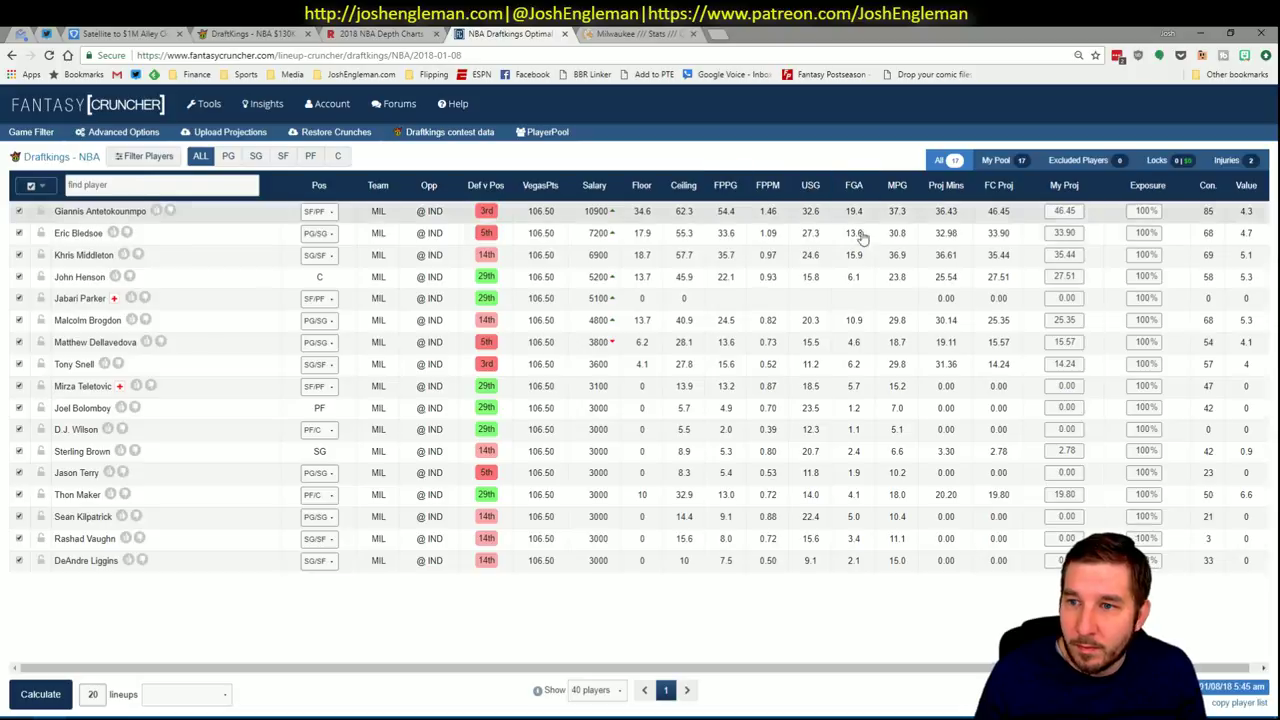
click(84, 256)
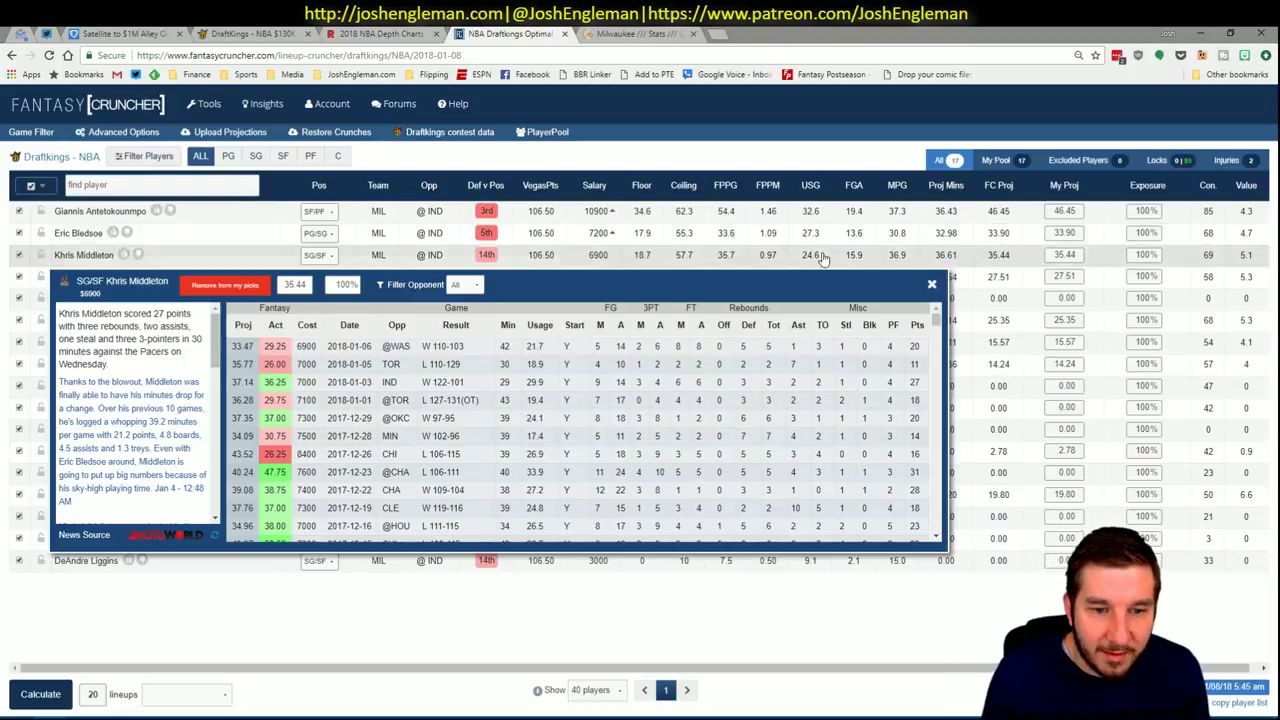
click(931, 285)
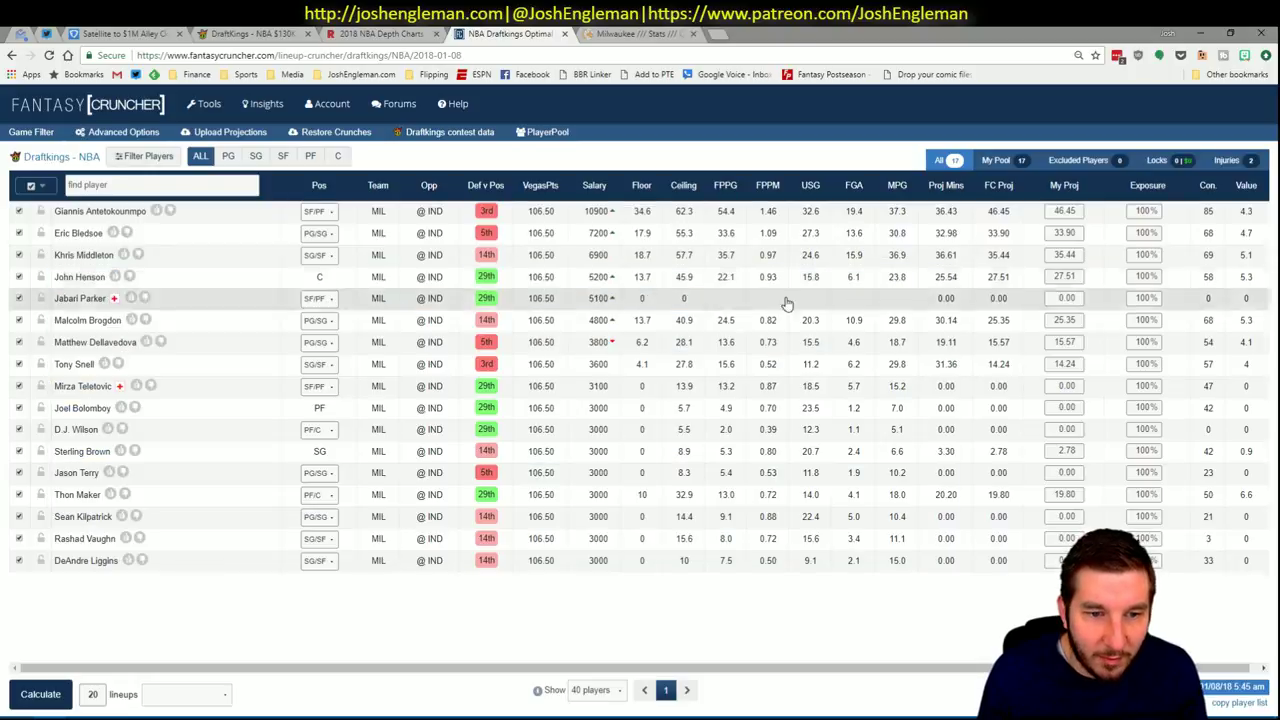
Back in the Excel workbook, add Malcolm Brogdon with tier 3 to the Pivot sheet's shortlist below Khris Middleton.
key(alt+Tab)
click(1086, 234)
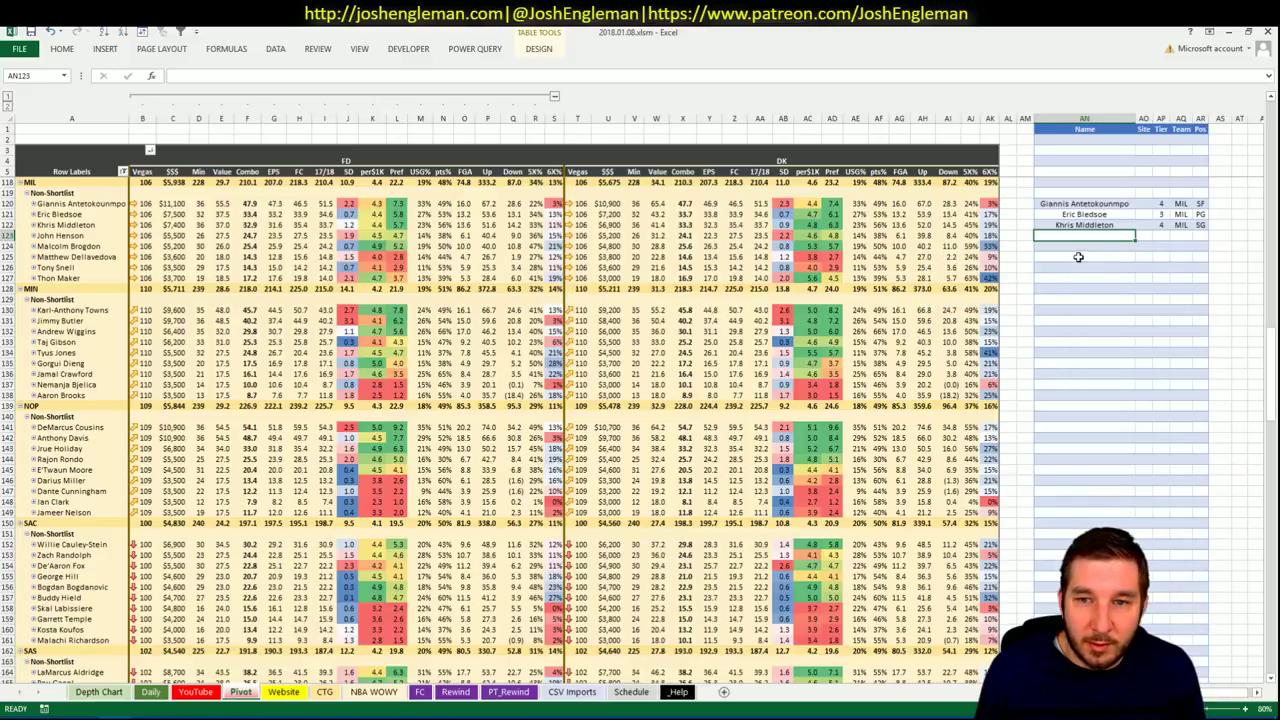
text(Malcolm)
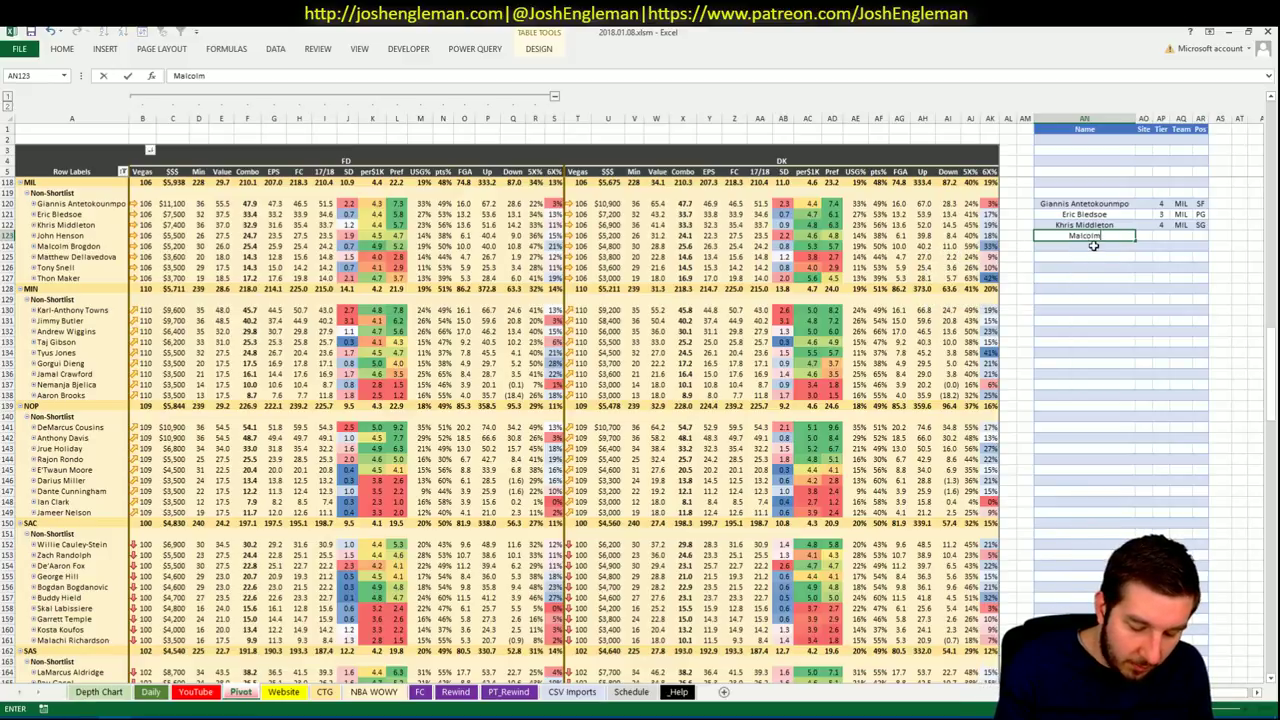
text( Brogdon)
key(Tab)
key(Tab)
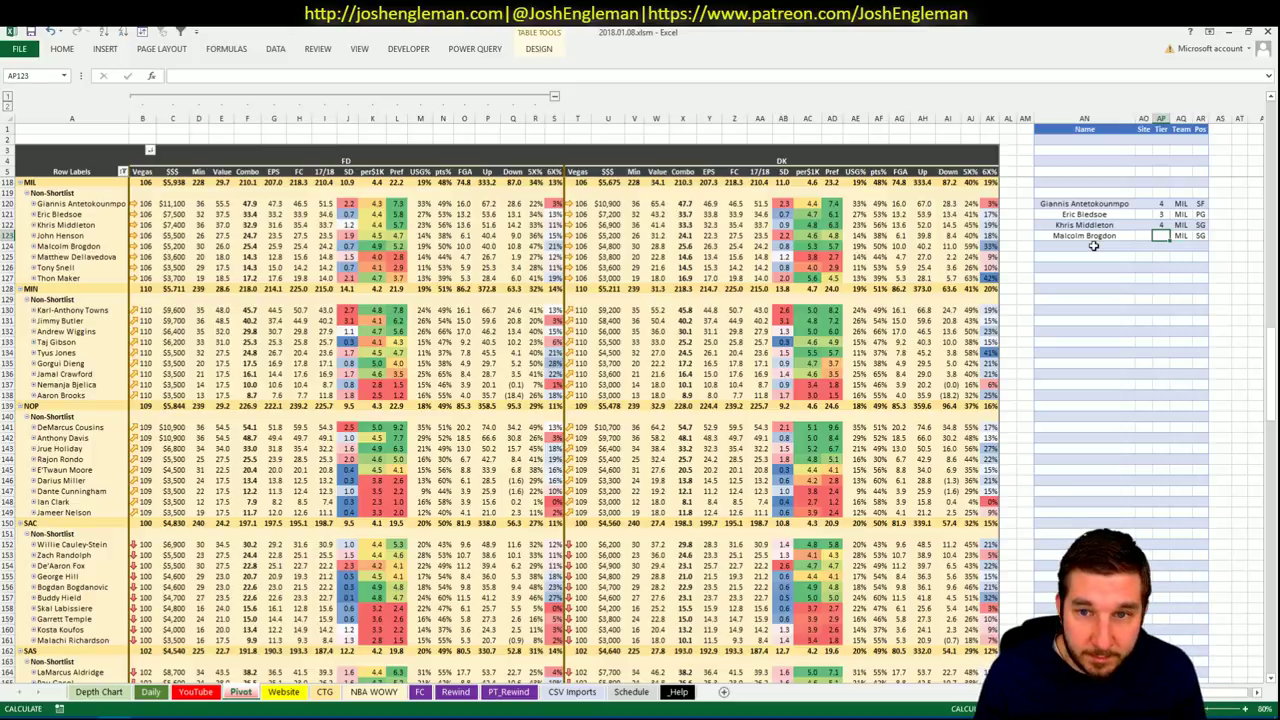
text(3)
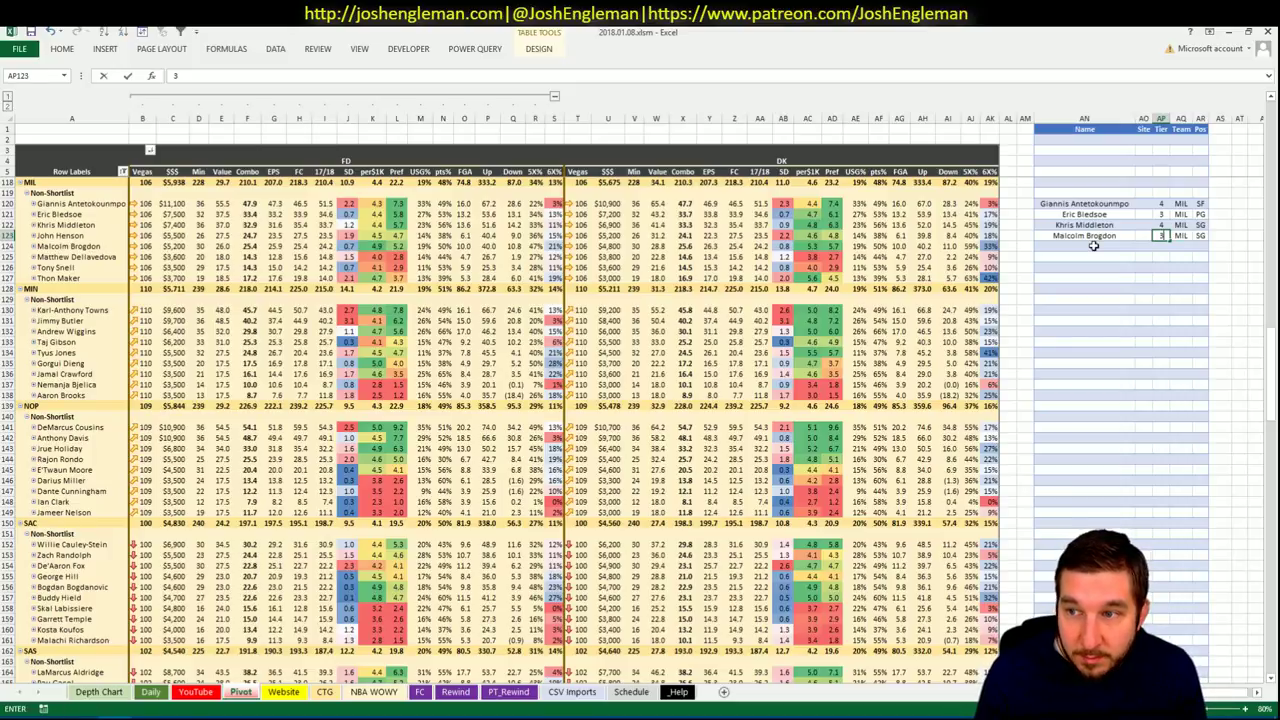
key(Return)
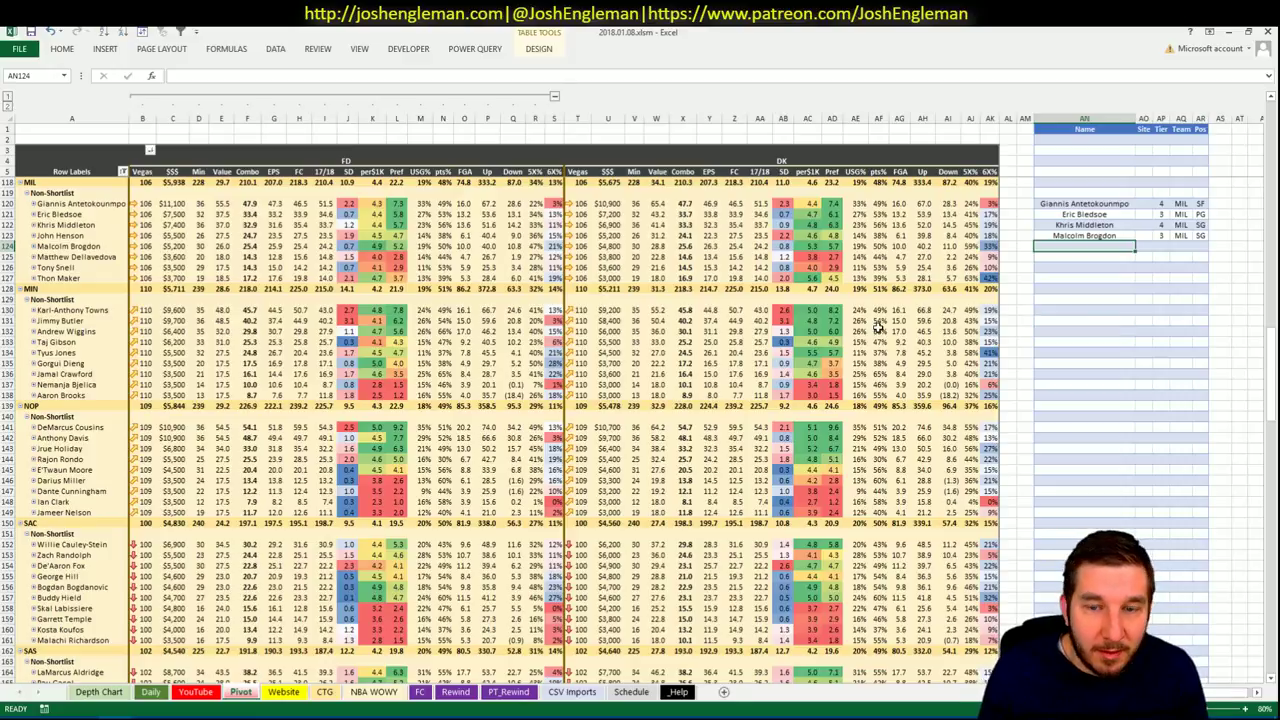
Examine Malcolm Brogdon's minutes and FanDuel points game by game in the Milwaukee table on the YouTube sheet.
key(alt+Tab)
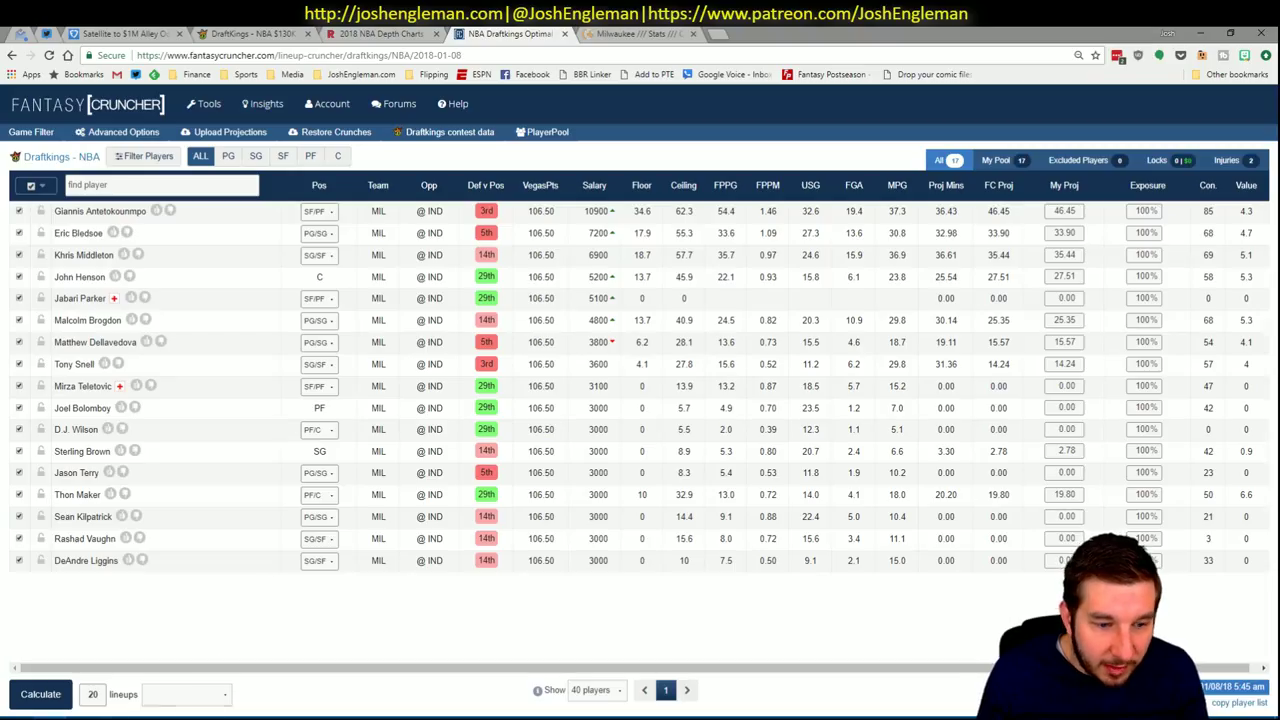
key(alt+Tab)
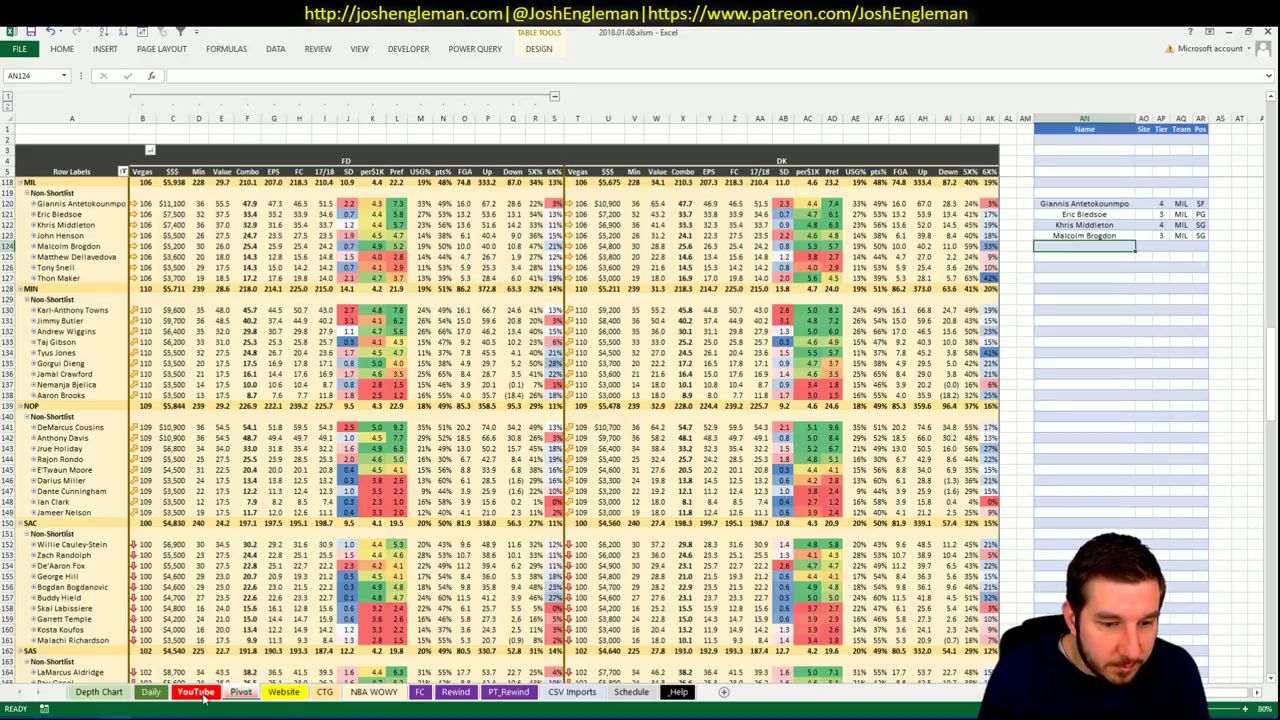
click(196, 692)
click(400, 214)
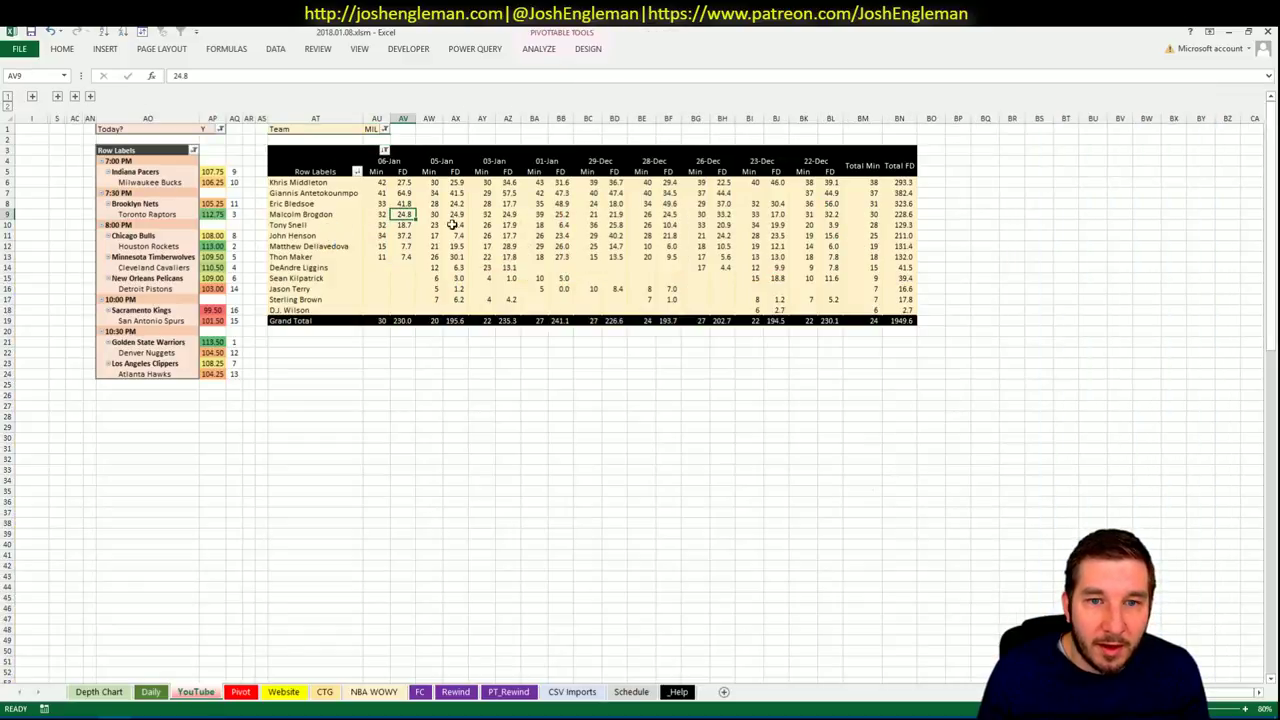
click(456, 214)
click(490, 213)
click(590, 213)
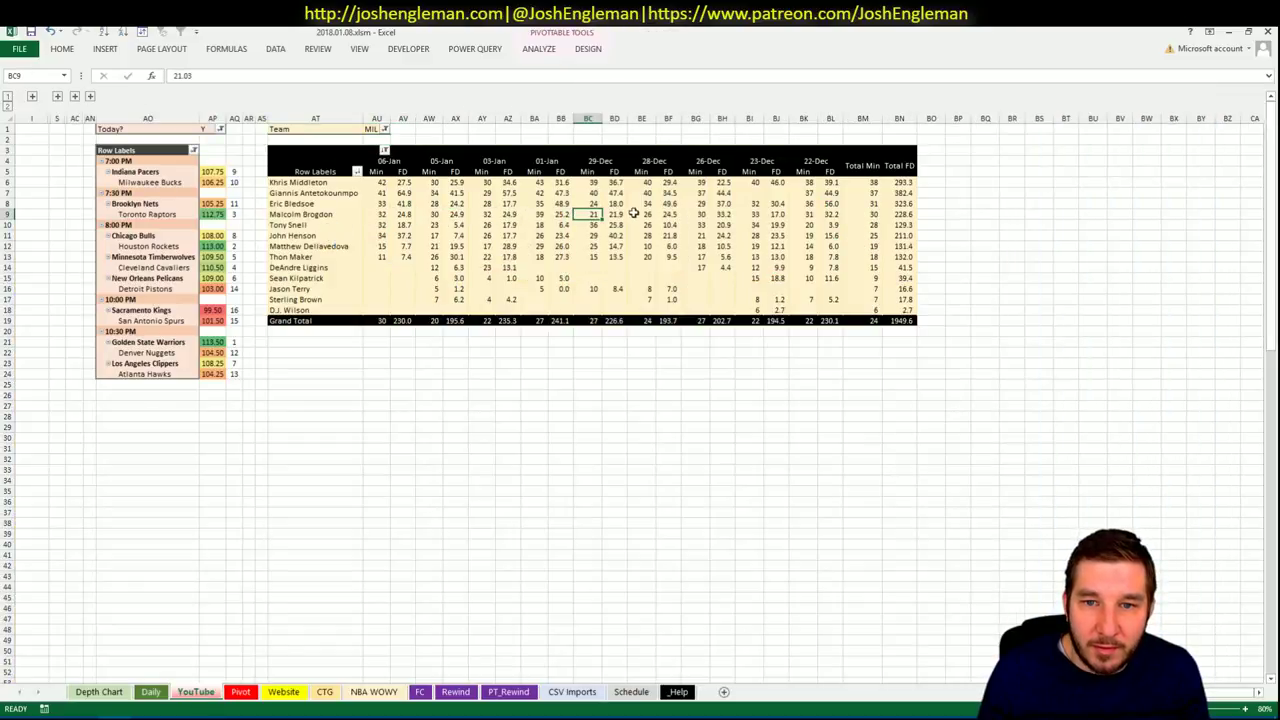
click(615, 213)
click(667, 213)
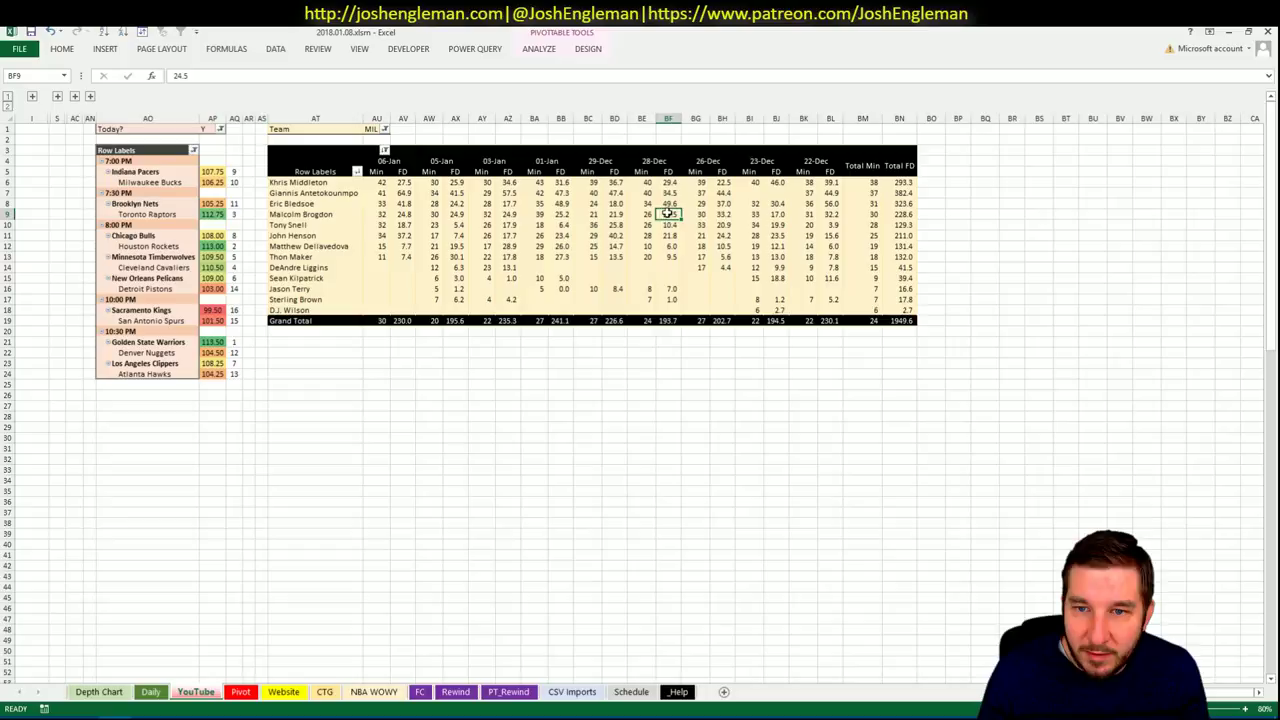
click(724, 213)
click(830, 214)
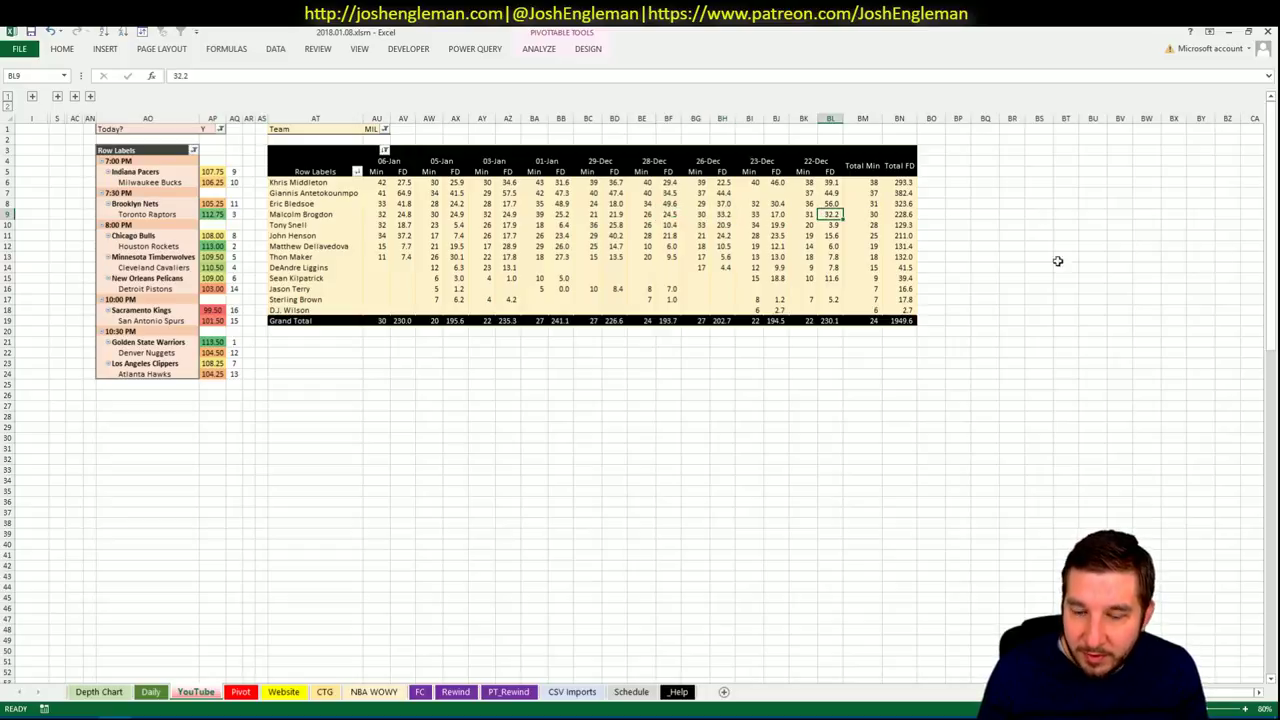
Compare Milwaukee's remaining players across the CTG, Pivot and YouTube sheets, including the shot profile against opponent IND.
key(alt+Tab)
key(alt+Tab)
click(318, 694)
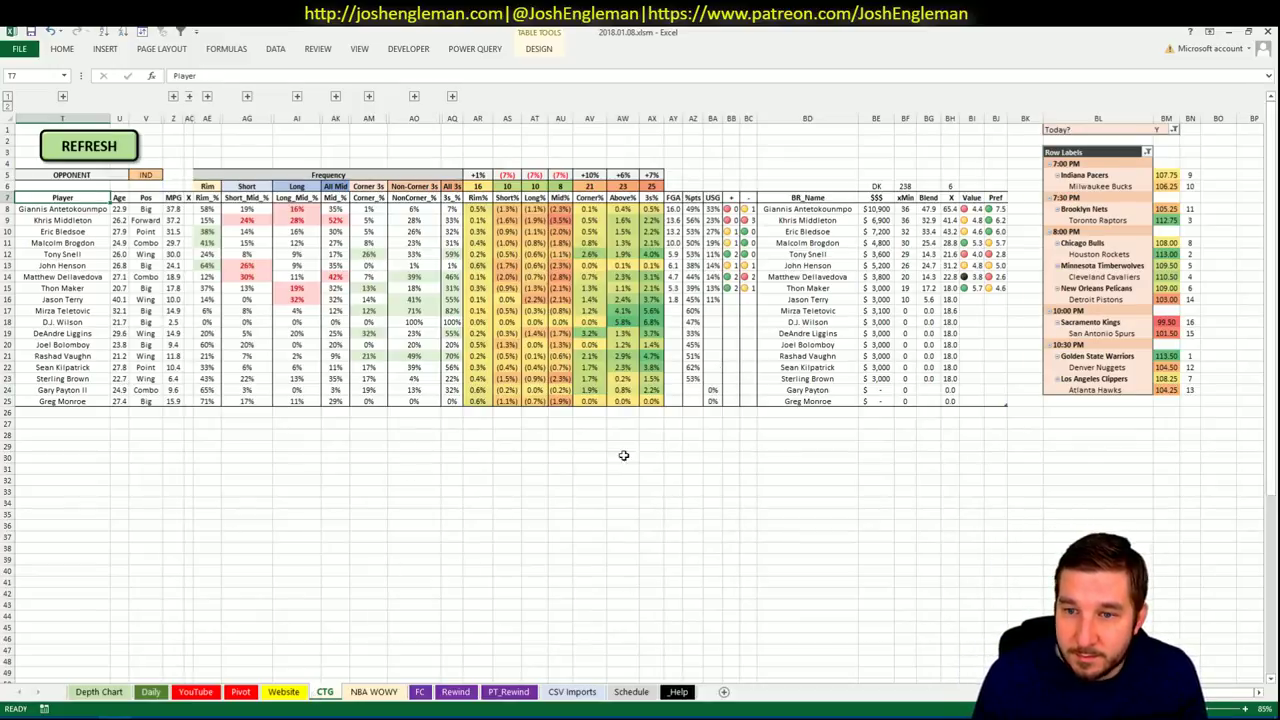
click(241, 694)
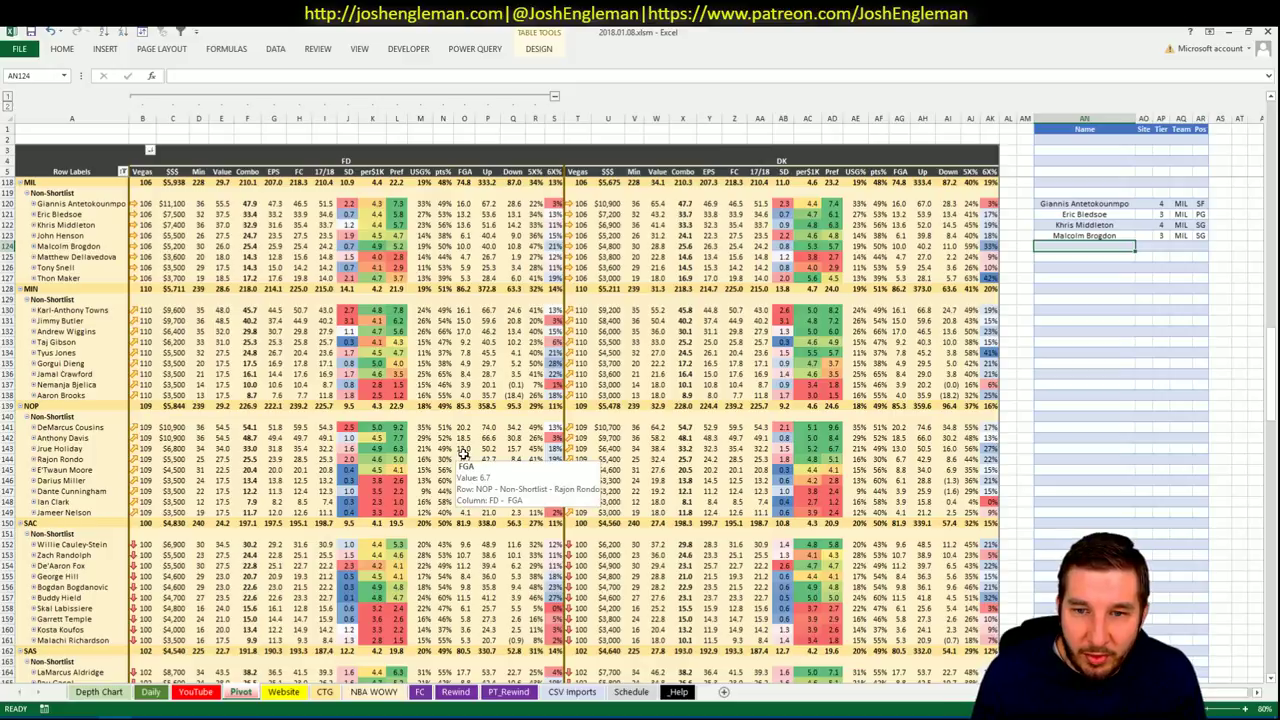
click(238, 694)
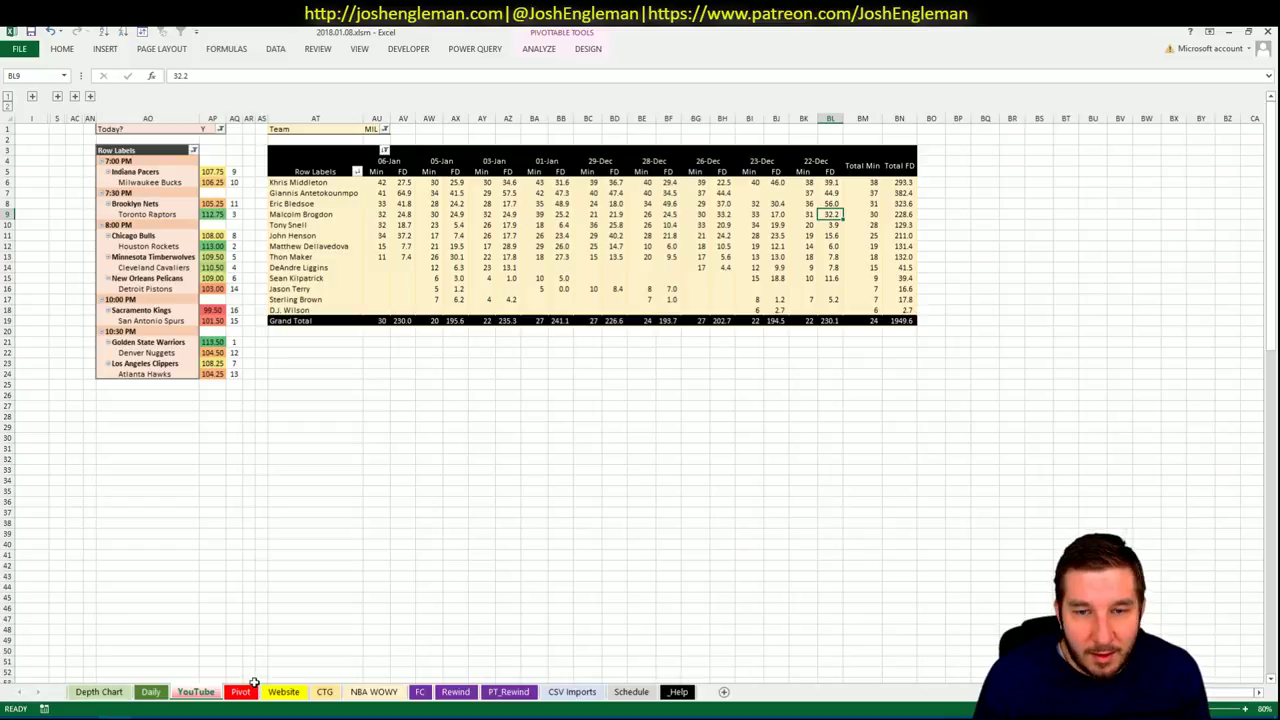
click(250, 681)
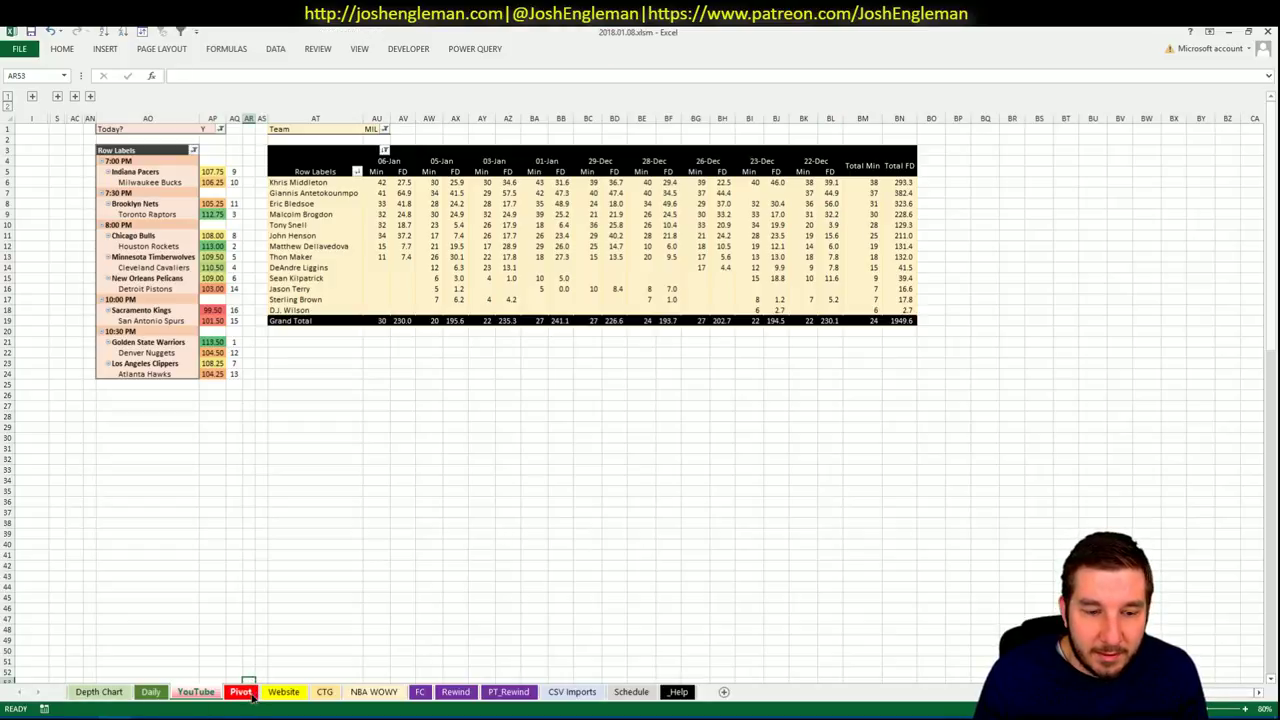
click(244, 693)
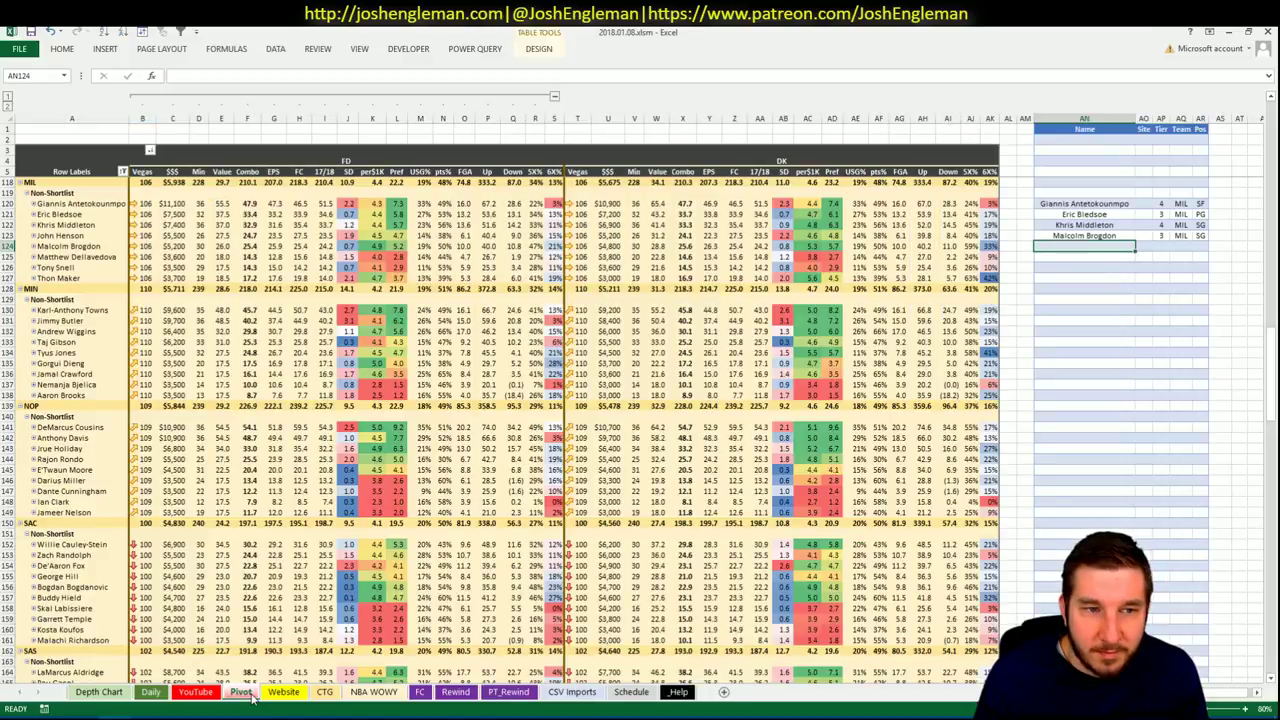
click(434, 328)
click(325, 692)
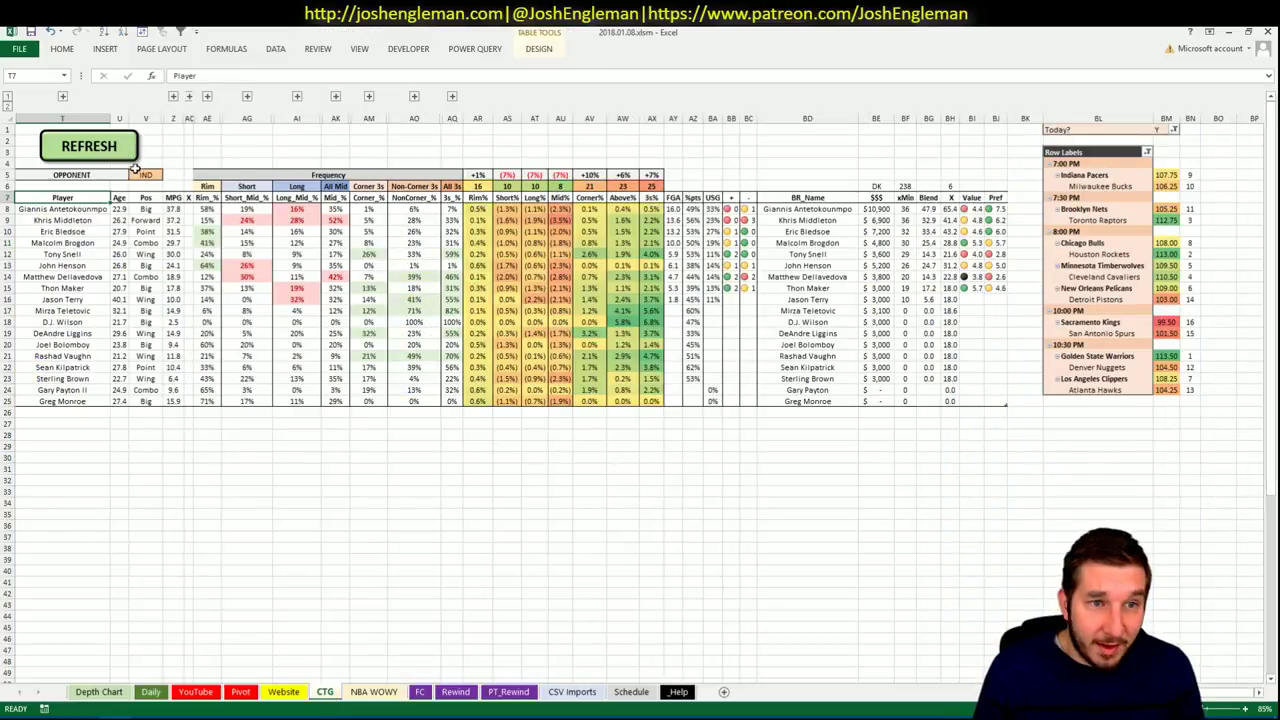
click(138, 174)
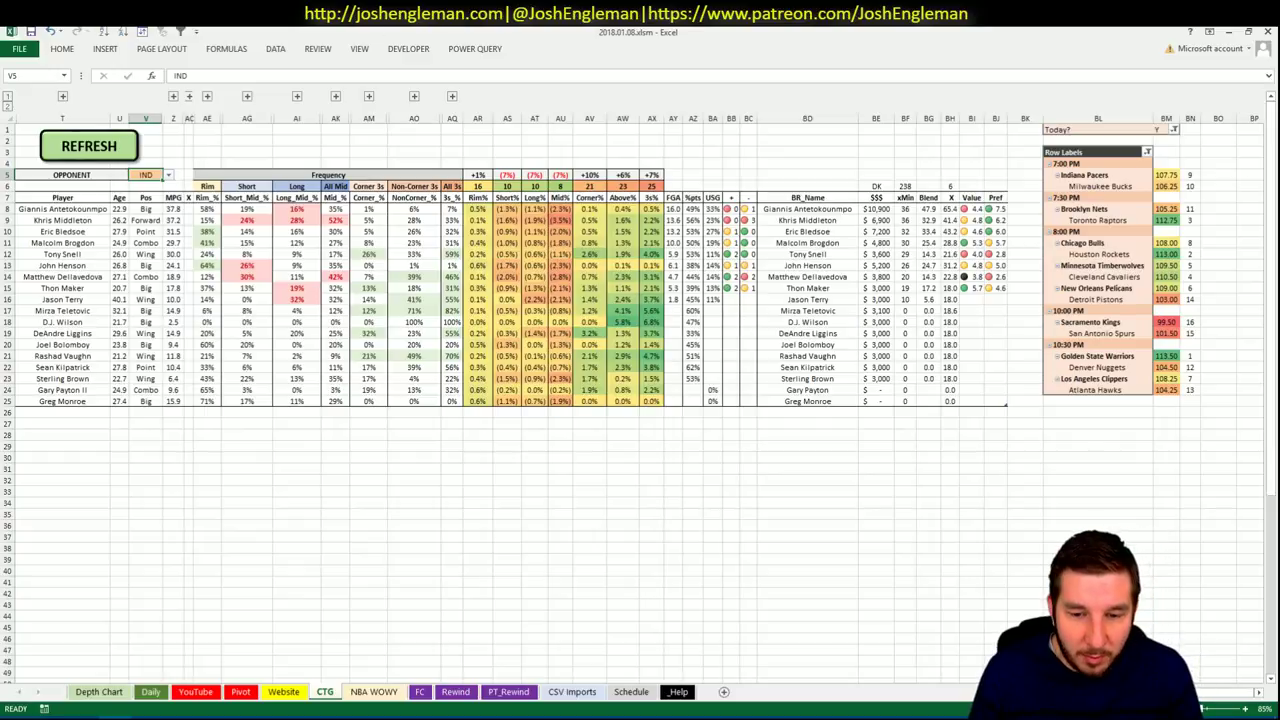
Select the San Antonio at Sacramento spread on the Schedule sheet and look up the day's NBA lines on sbrodds.com in a new browser tab.
click(593, 694)
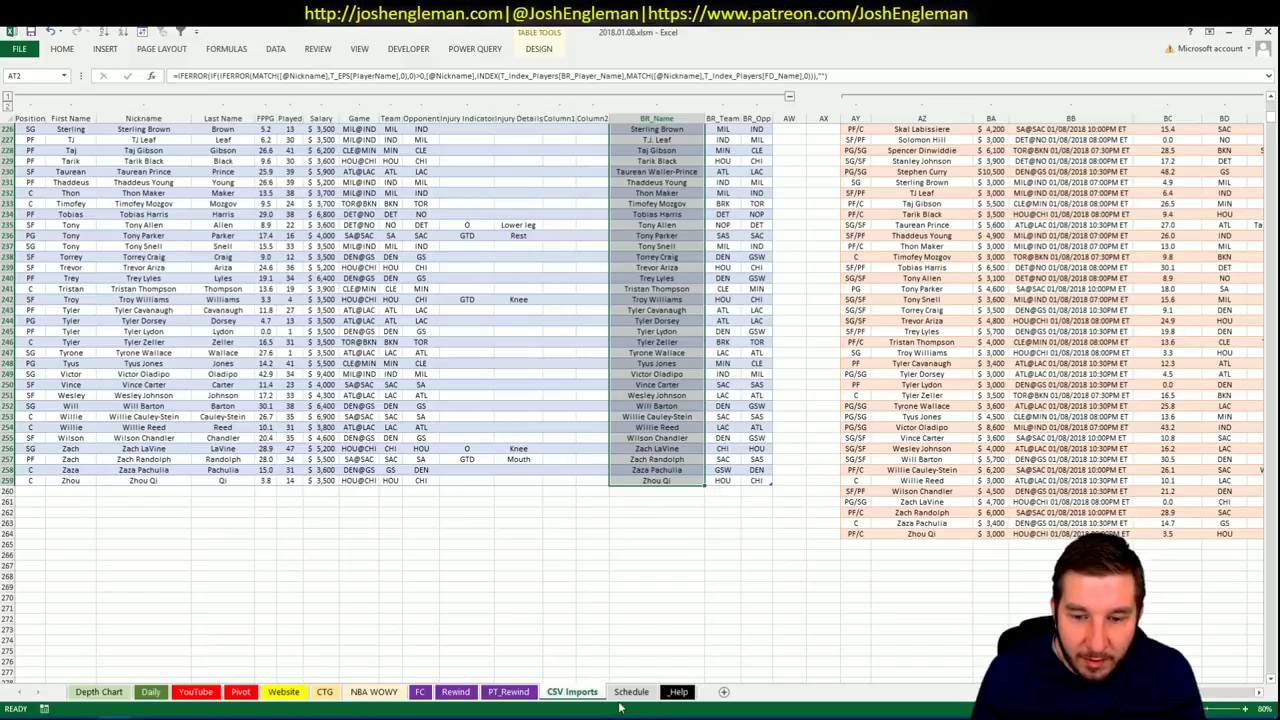
click(632, 695)
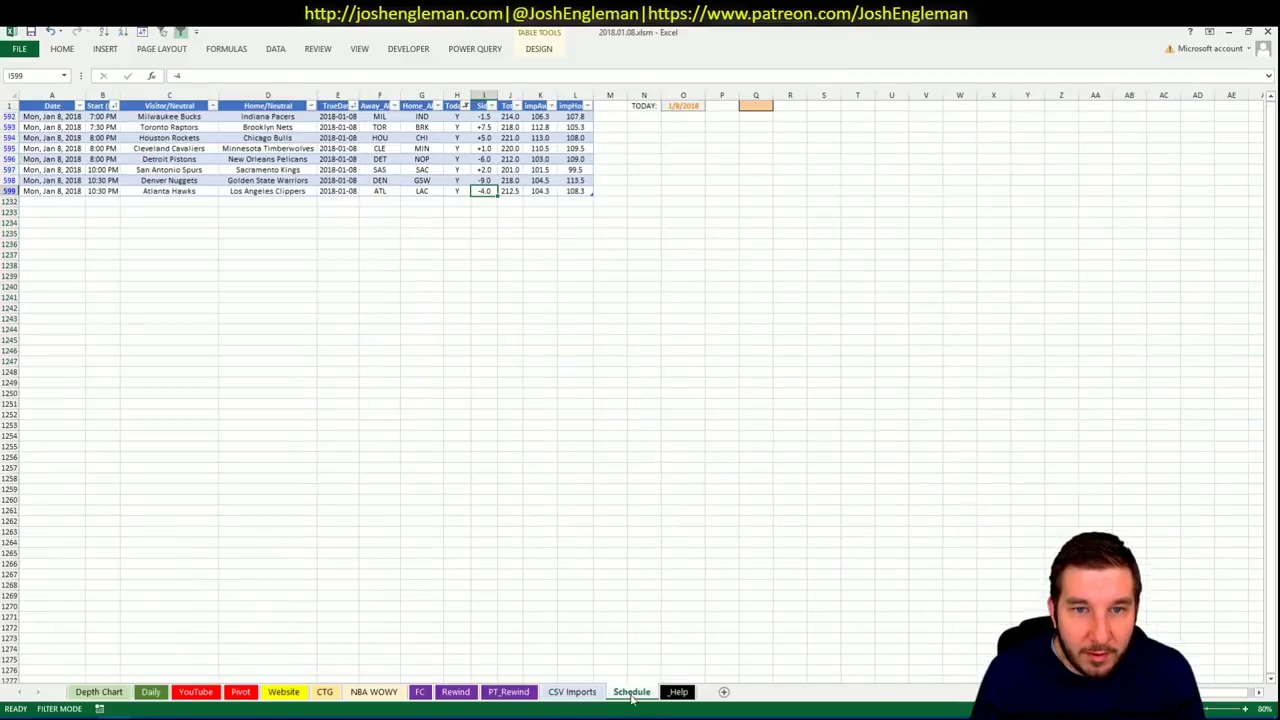
drag(484, 170, 484, 159)
click(484, 170)
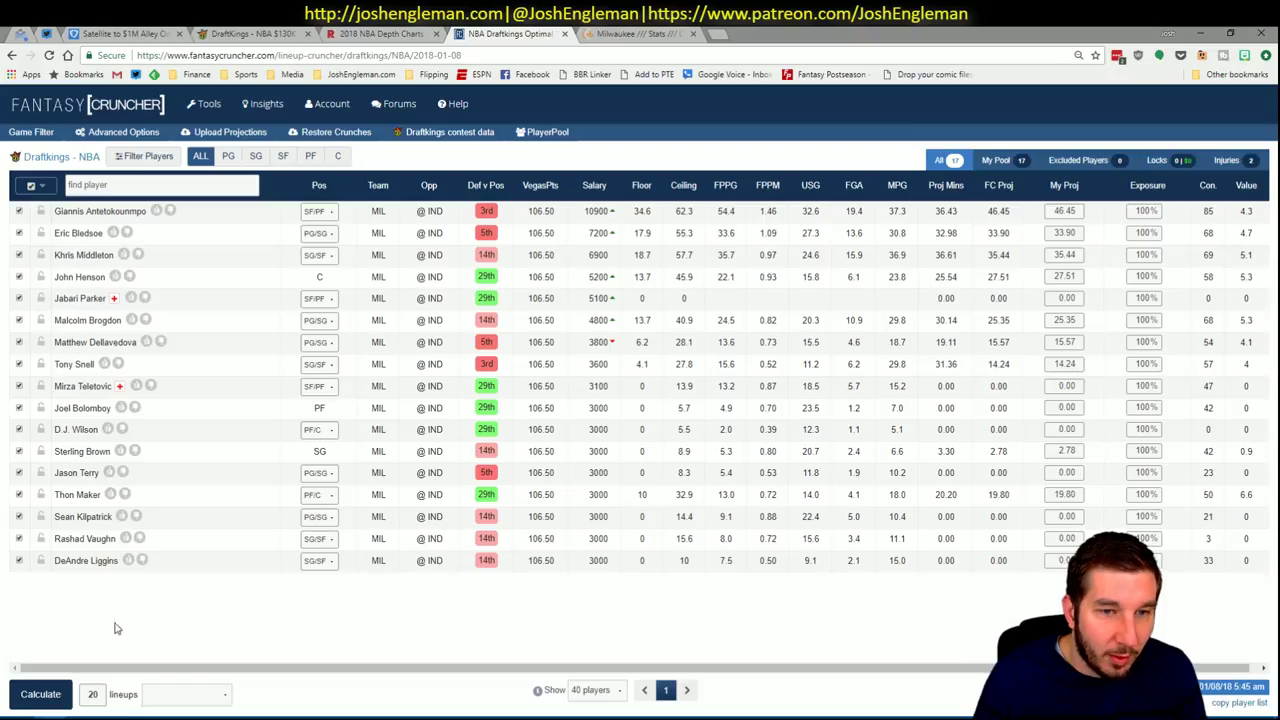
key(alt+Tab)
click(718, 33)
text(sbr)
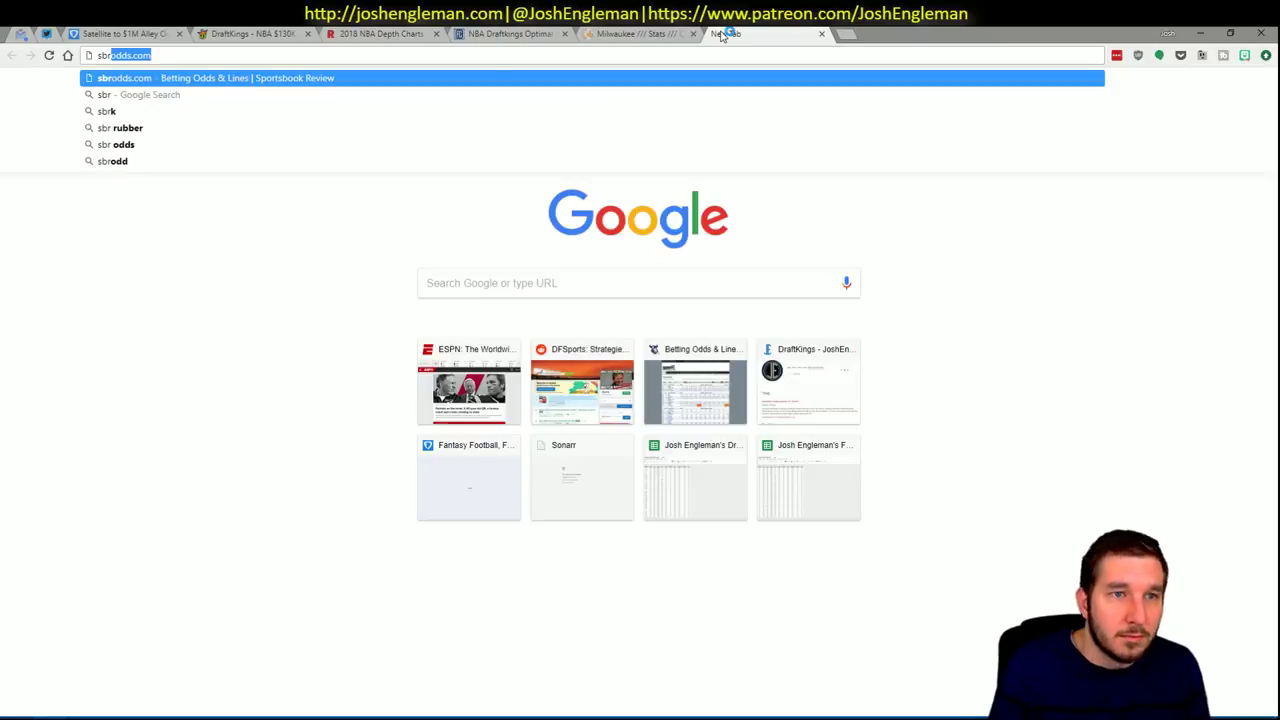
key(Return)
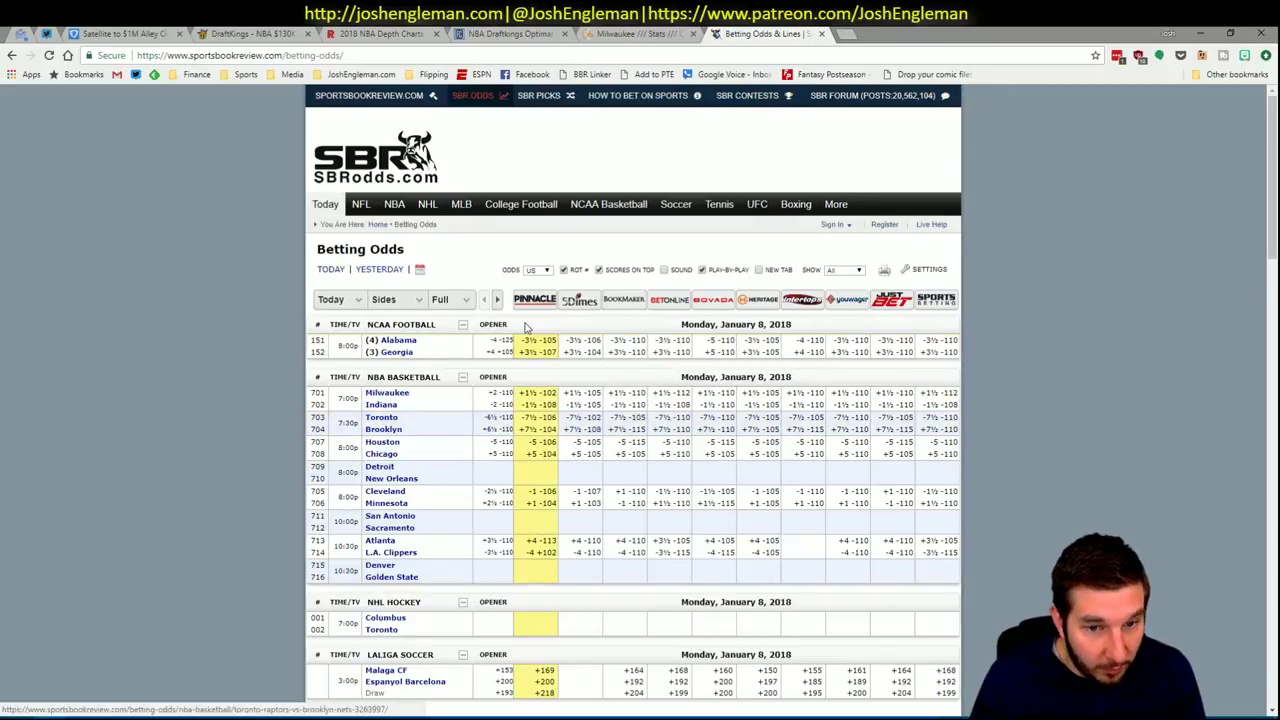
Return to the workbook and set the spread of the San Antonio Spurs at Sacramento Kings game to 5 on the Schedule sheet.
key(alt+Tab)
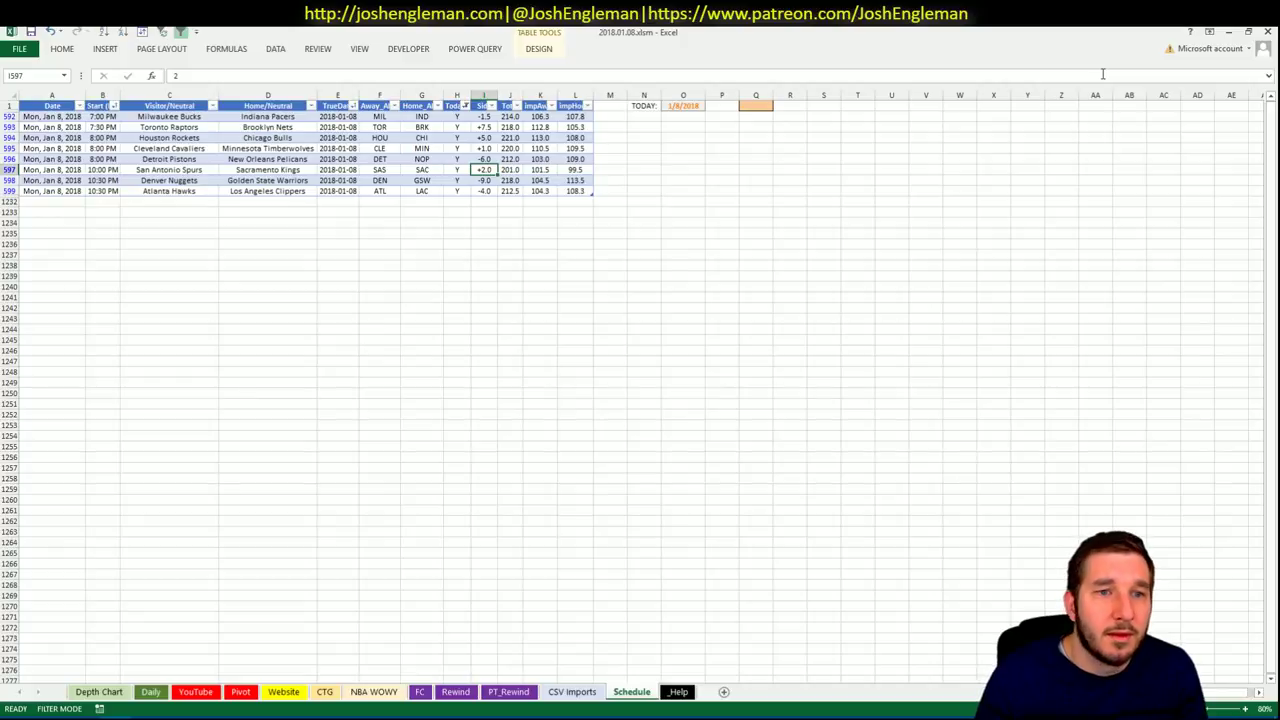
text(5)
key(Return)
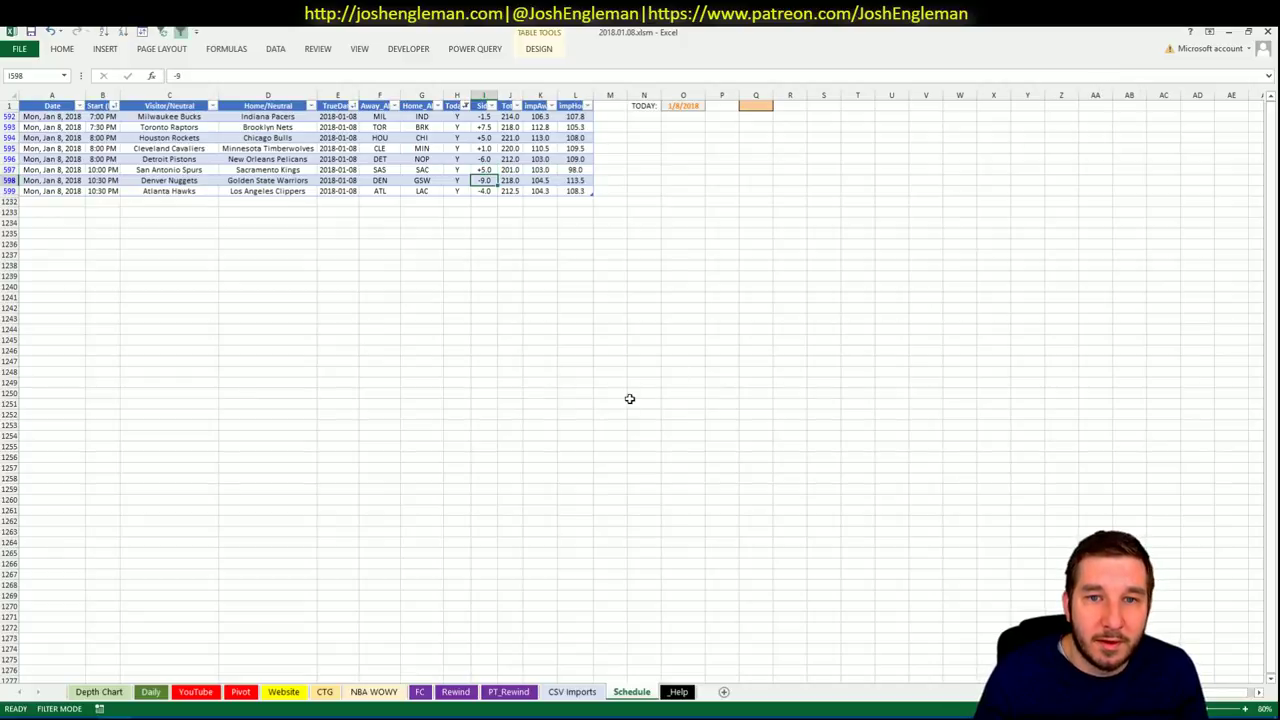
Set the opponent on the CTG sheet to TOR.
click(208, 690)
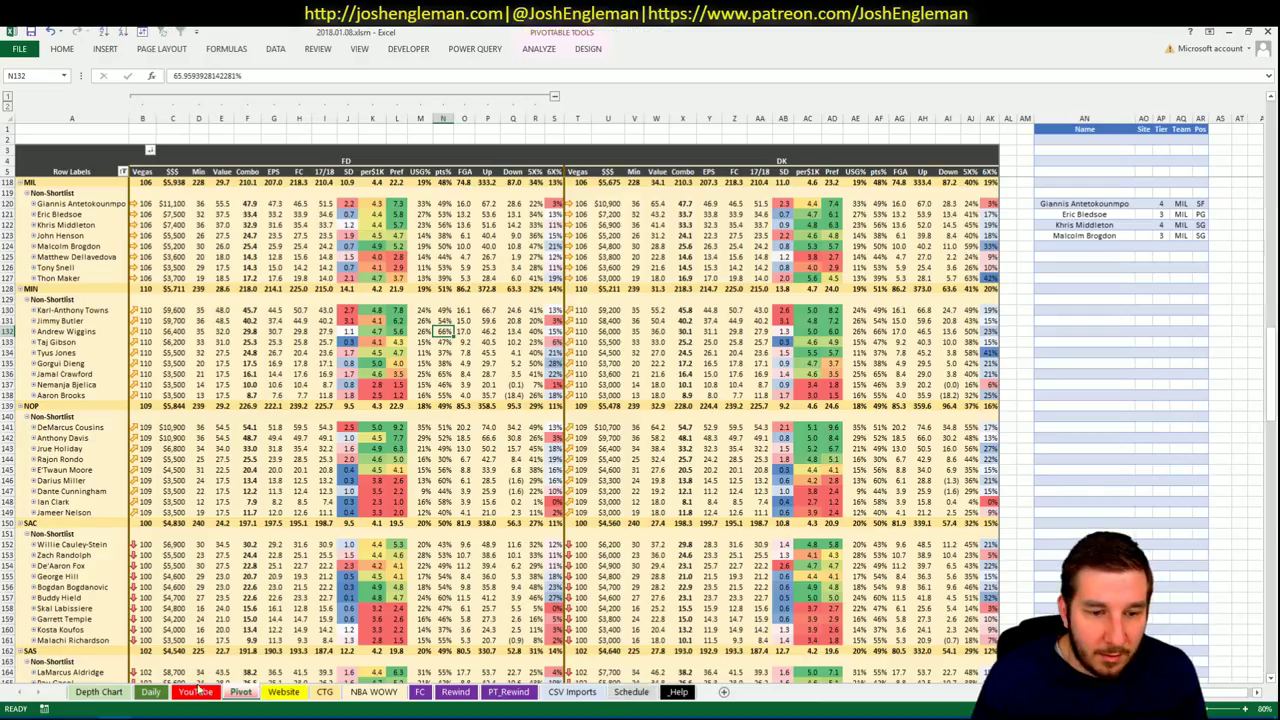
click(200, 690)
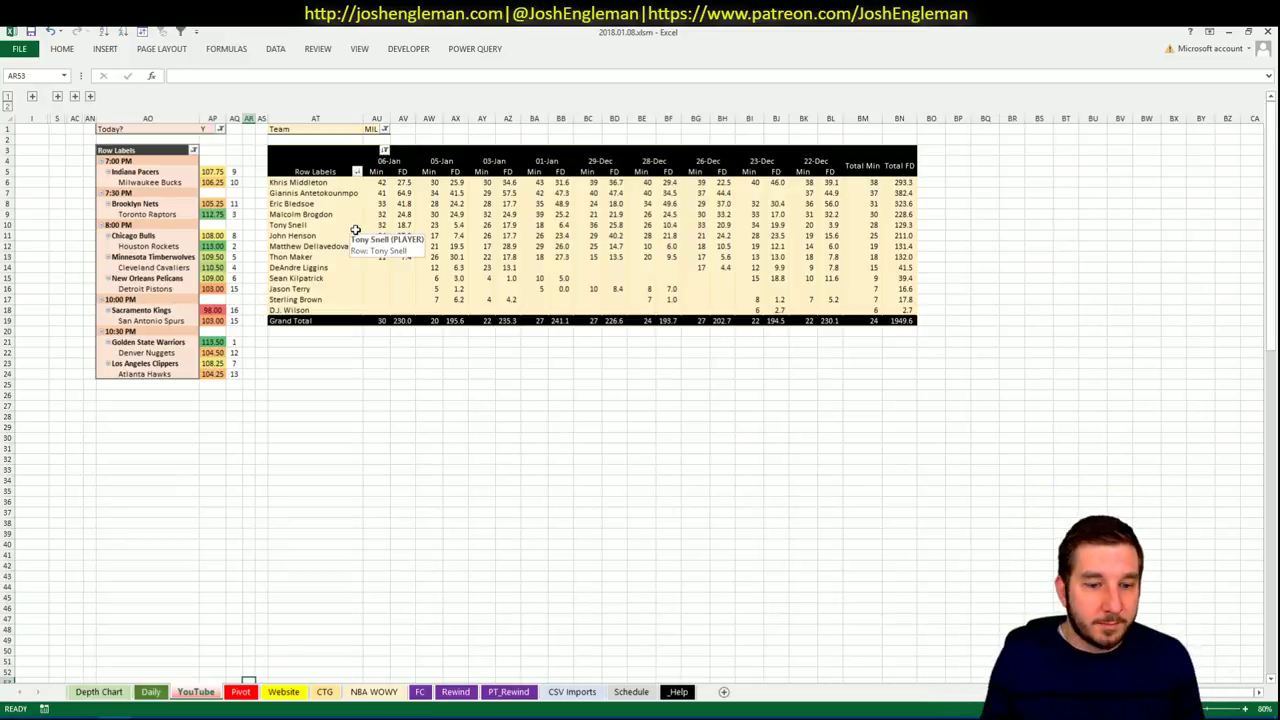
click(328, 694)
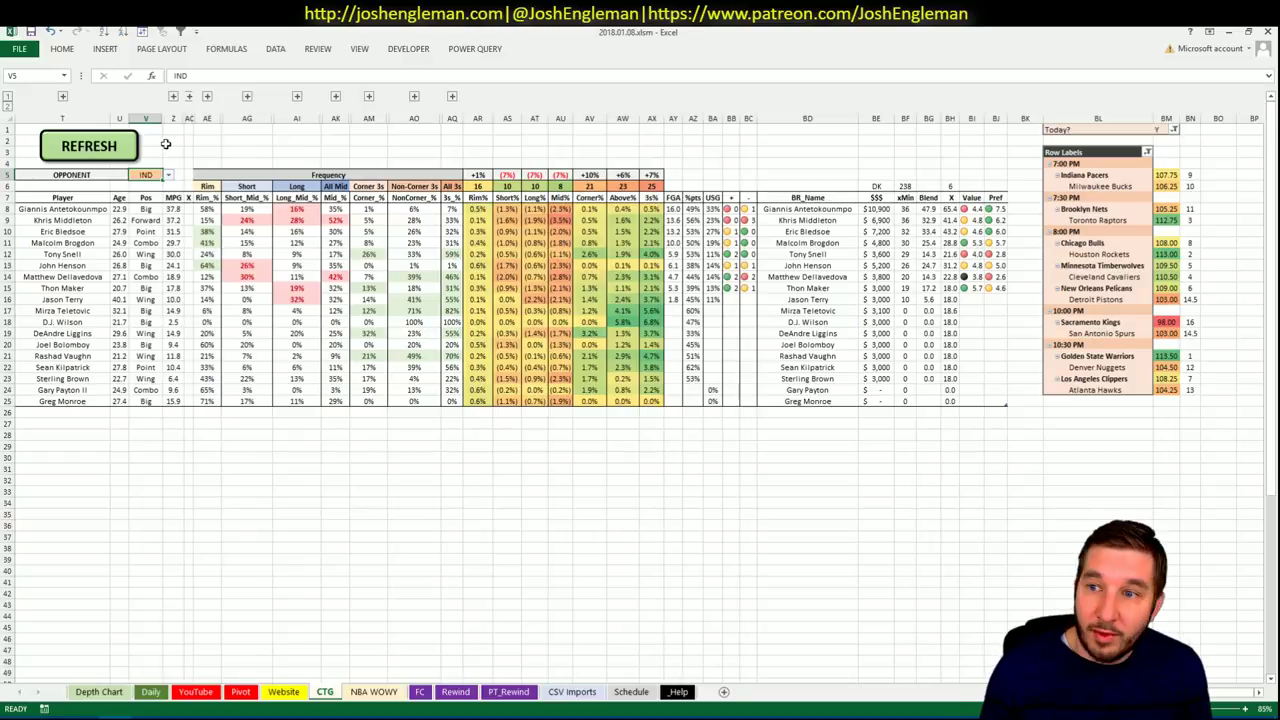
text(TOR)
key(Return)
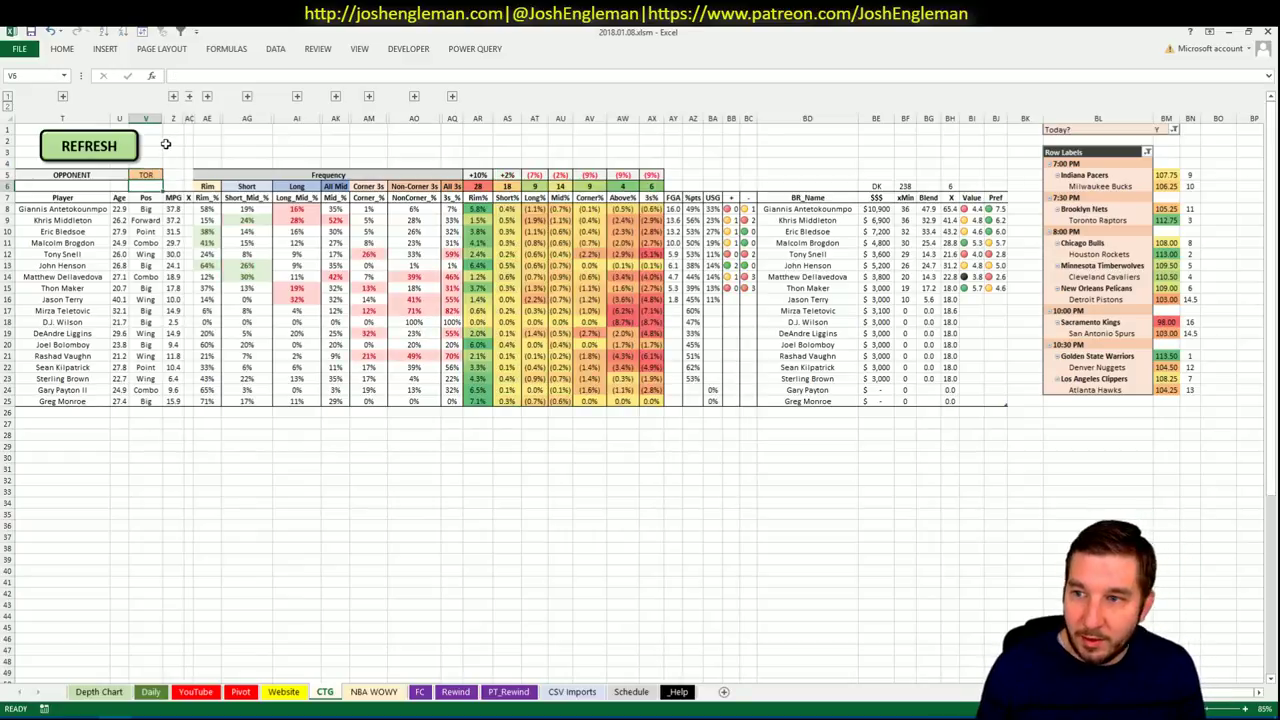
click(296, 503)
Switch to the browser and open the Brooklyn Nets stats page on Cleaning the Glass.
key(alt+Tab)
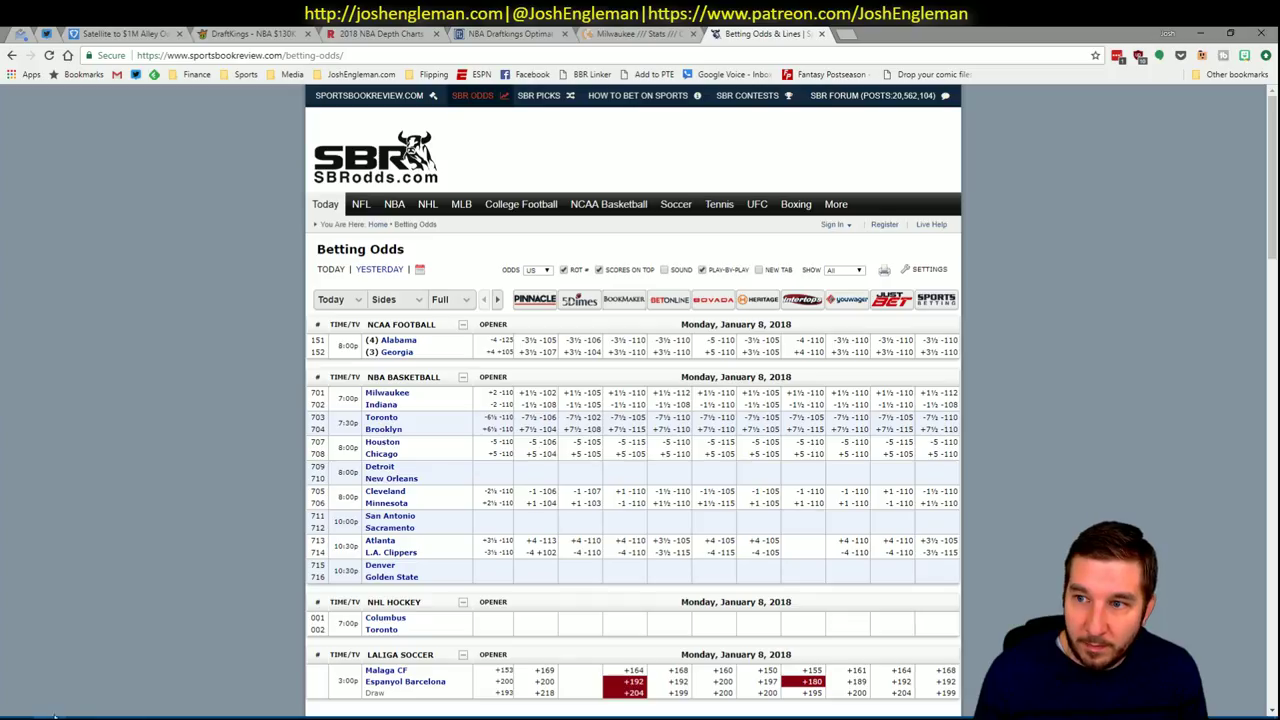
click(648, 33)
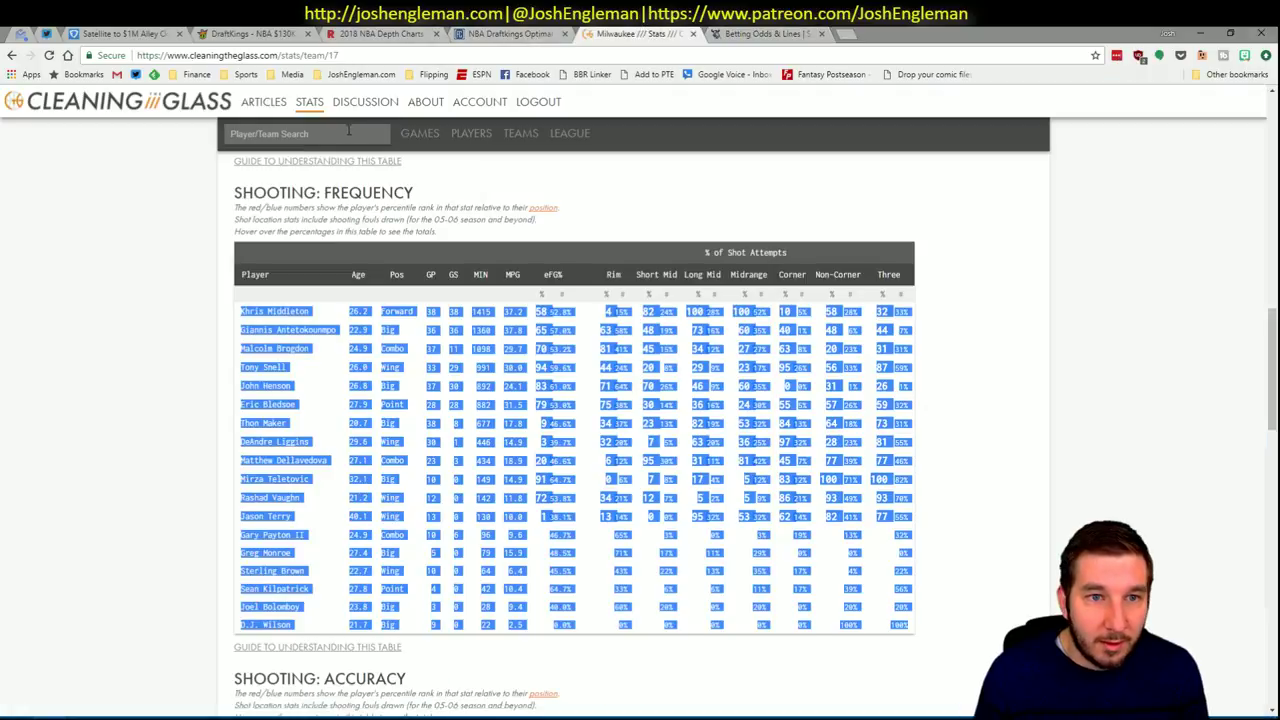
click(348, 134)
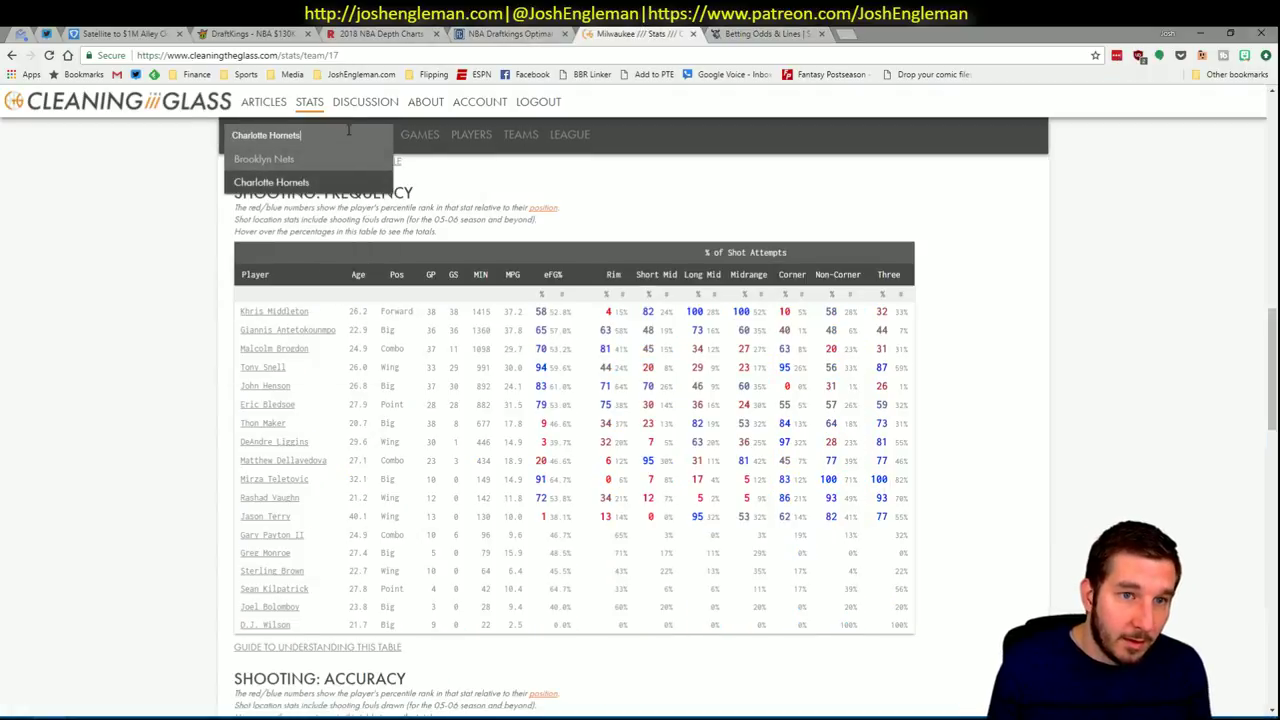
key(Return)
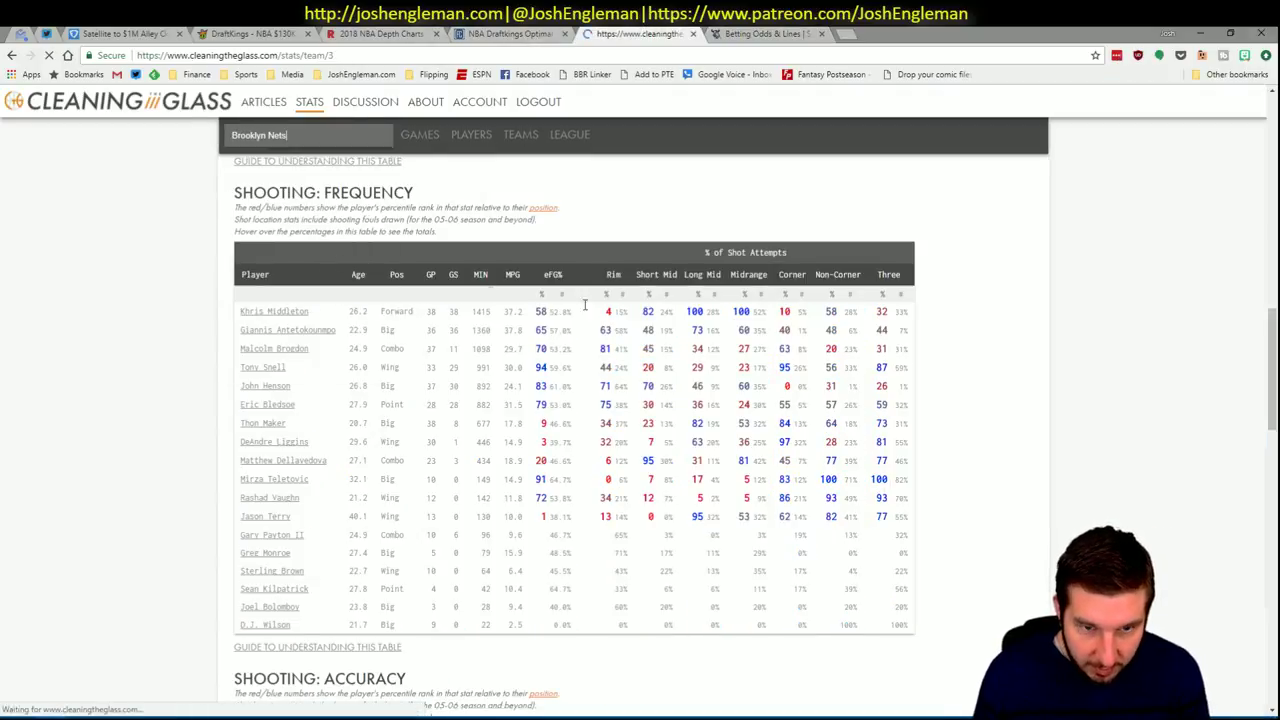
Return to the workbook and bring up Brooklyn's player projections on the Pivot sheet.
key(alt+Tab)
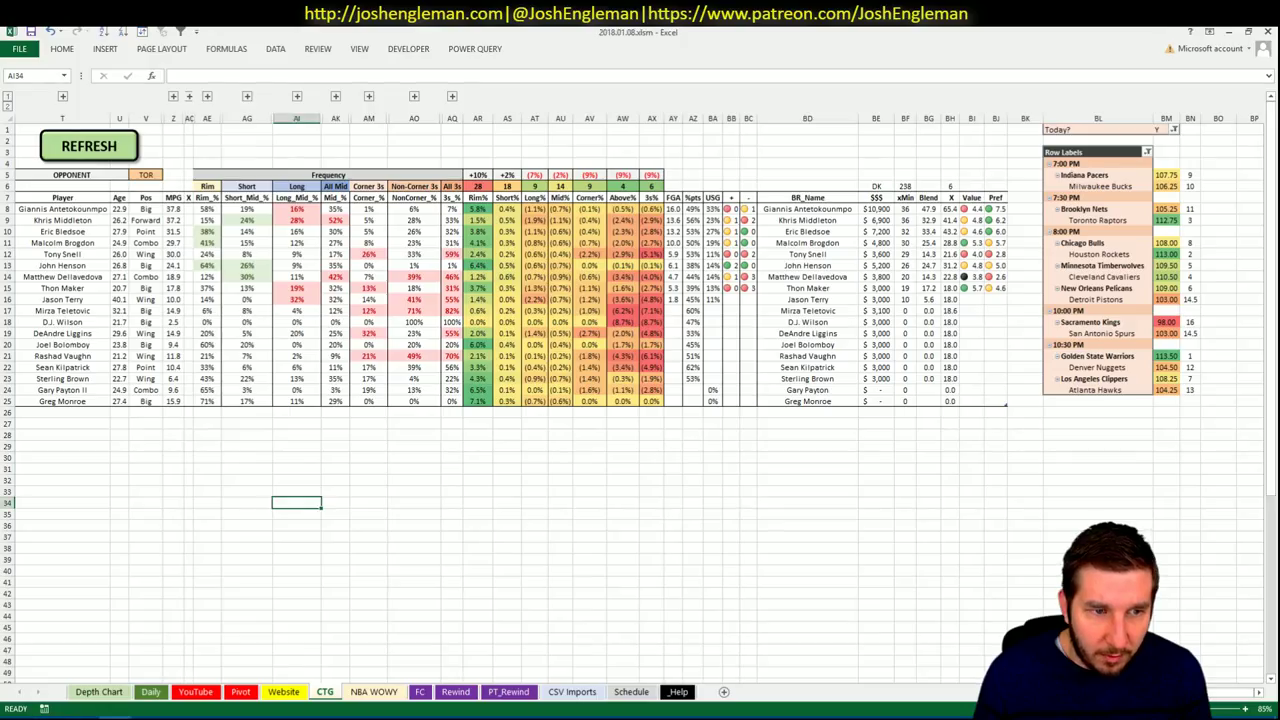
click(242, 696)
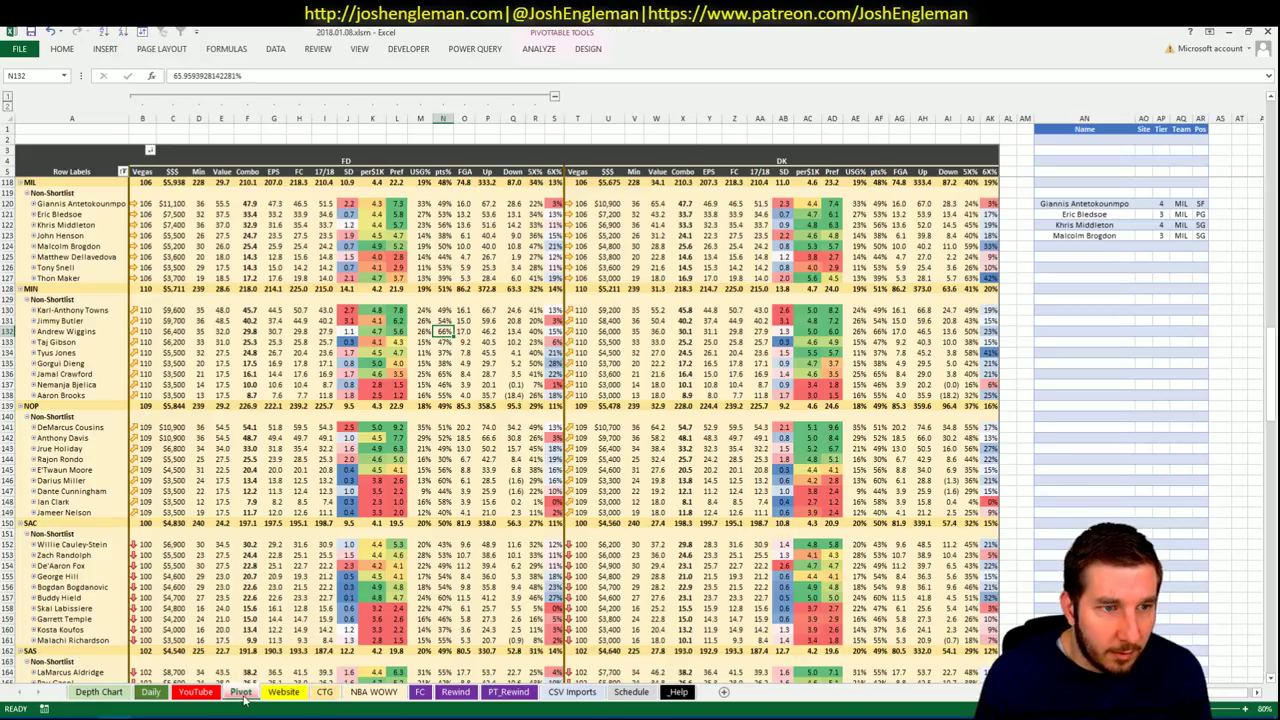
scroll(244, 430, up, 20)
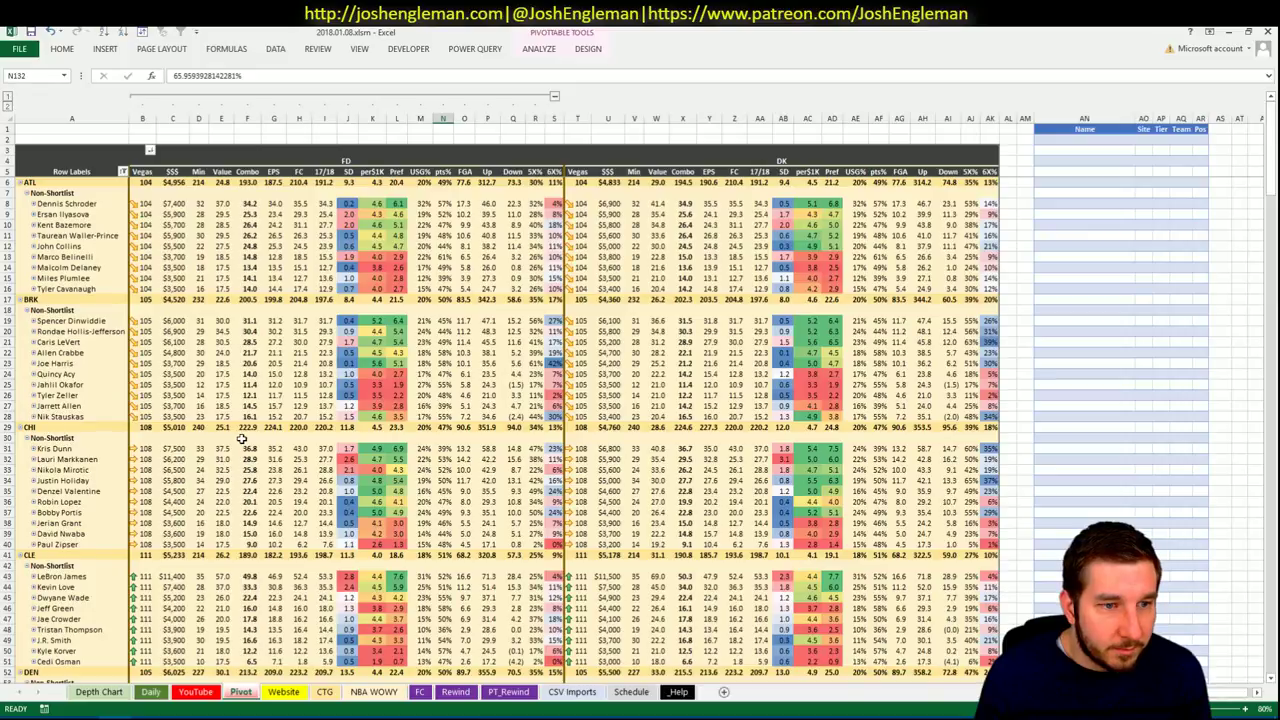
scroll(242, 438, down, 3)
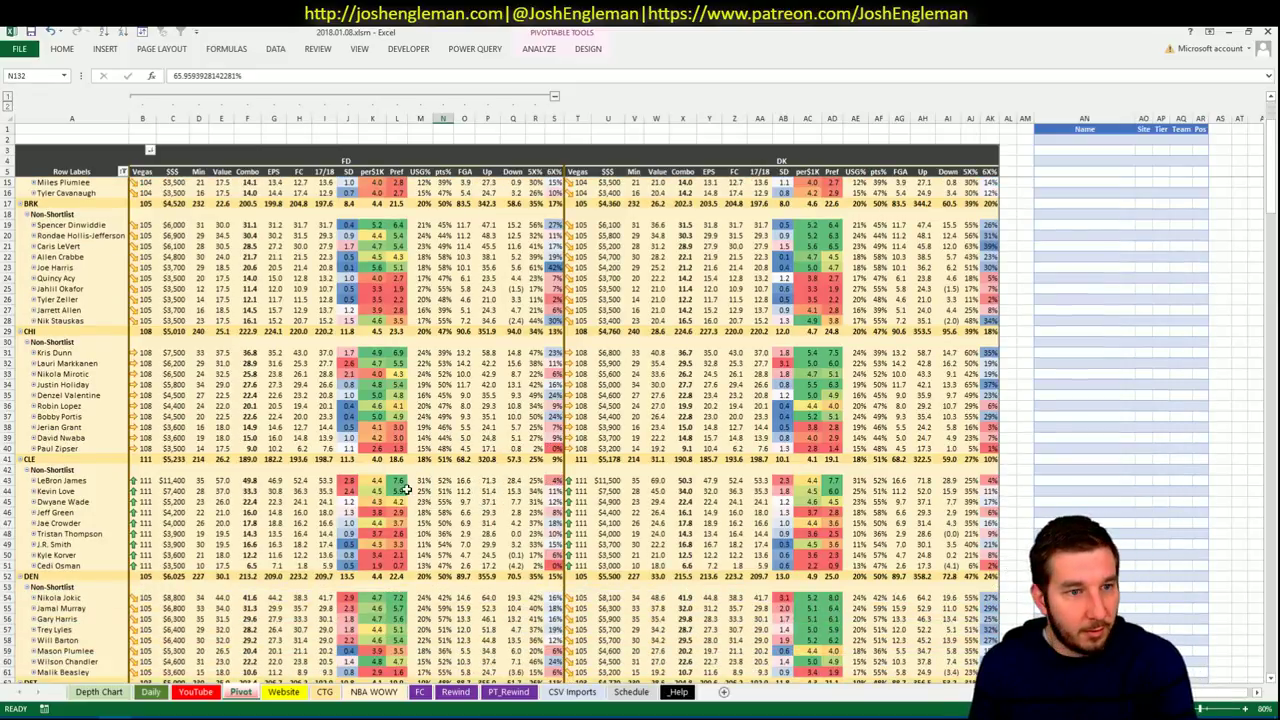
Copy Brooklyn's Shooting: Frequency player rows from Cleaning the Glass in the browser and load them into the workbook's CTG sheet.
click(55, 715)
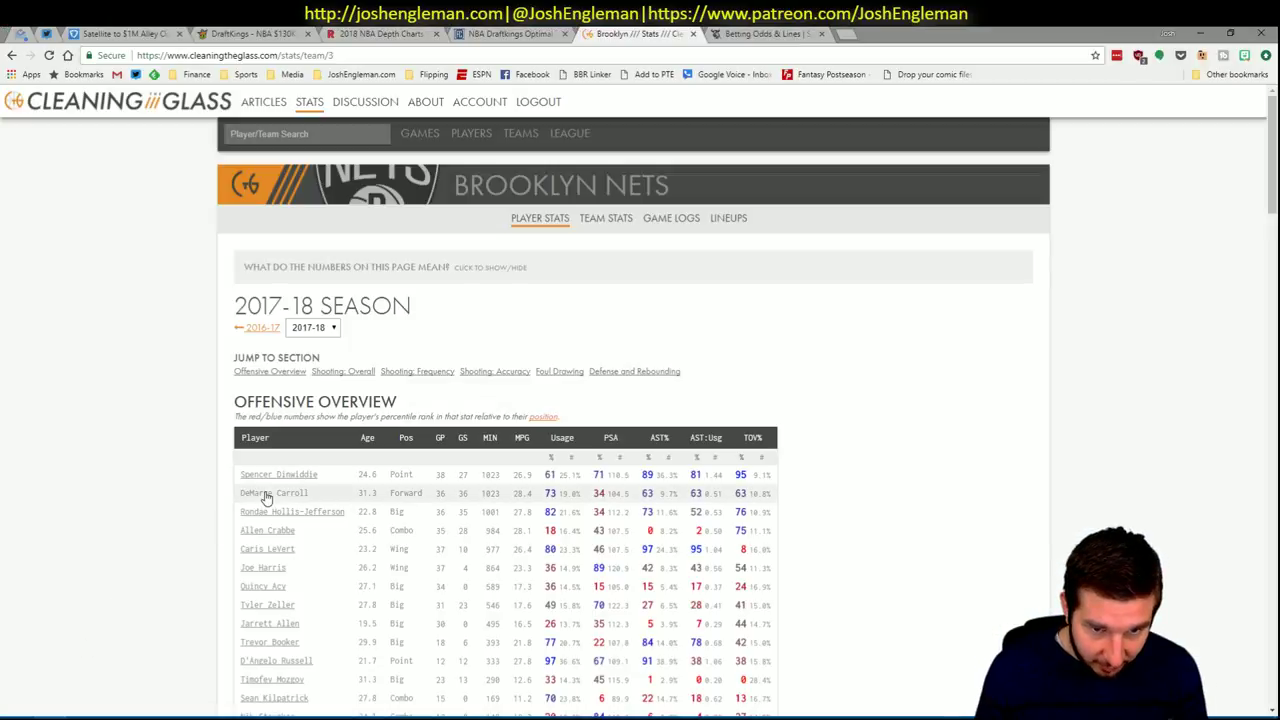
click(441, 373)
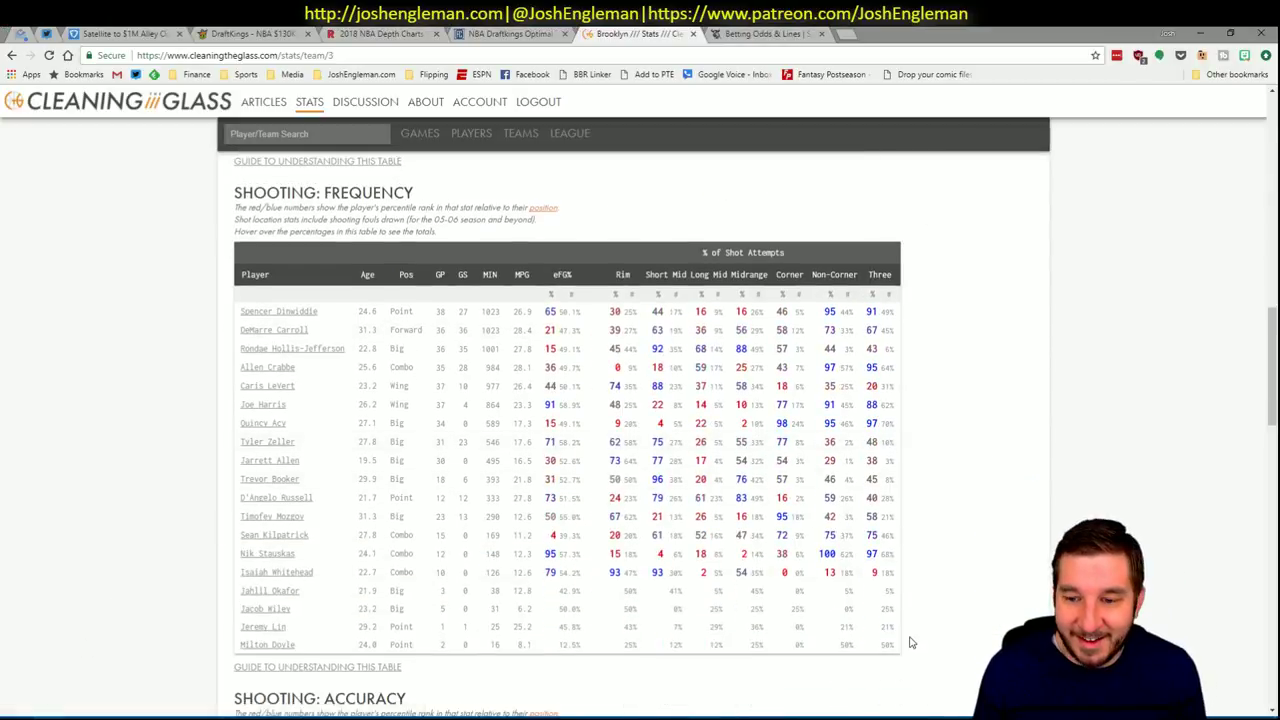
drag(894, 645, 251, 306)
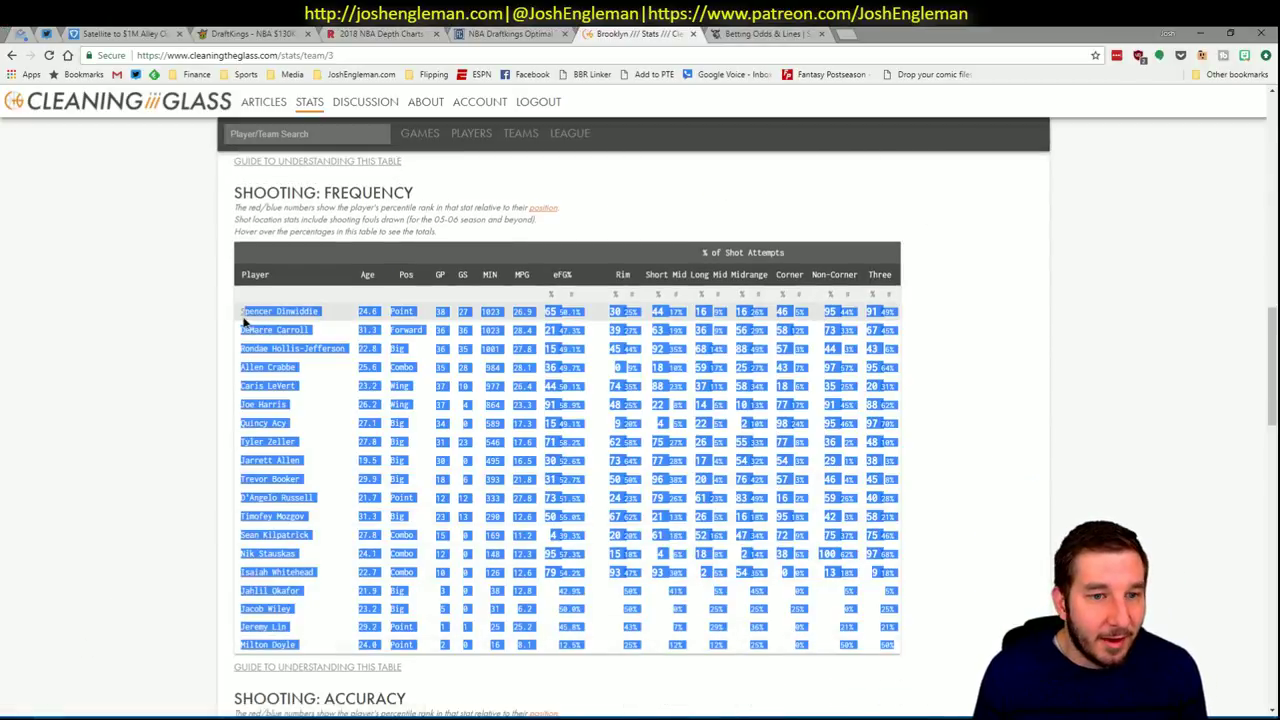
key(alt+Tab)
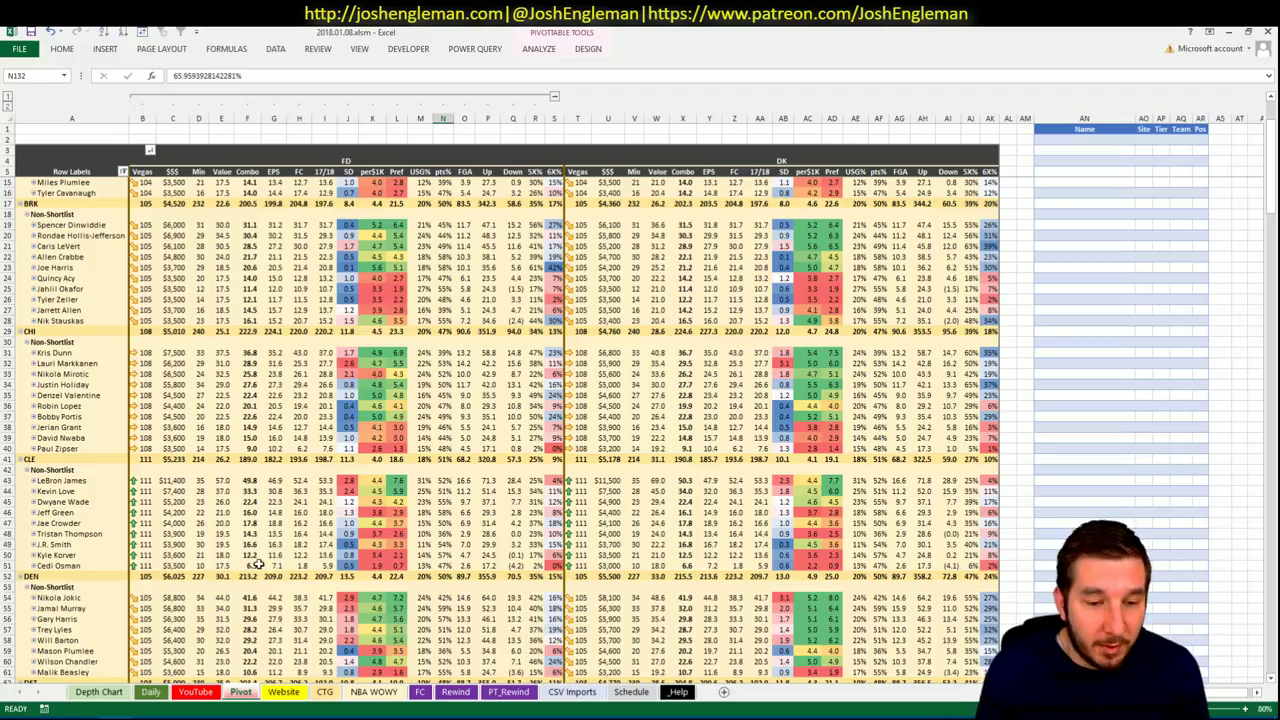
click(325, 692)
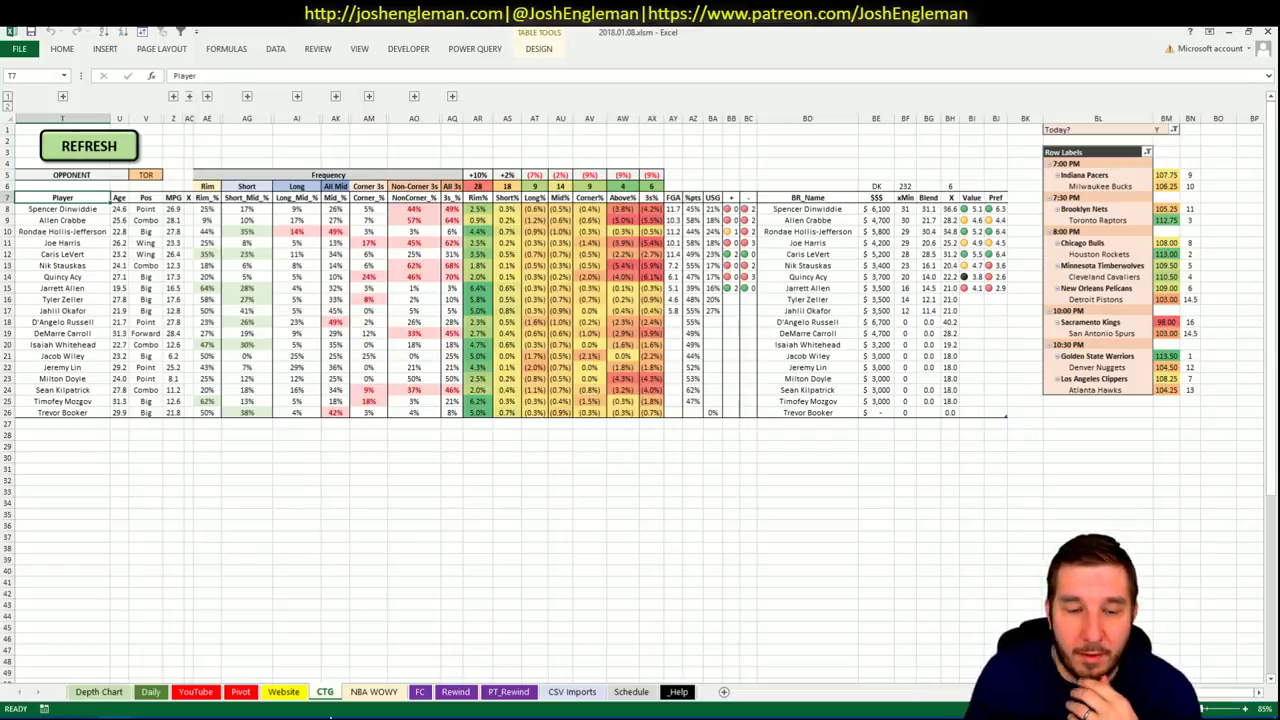
Examine Spencer Dinwiddie's FanDuel EPS, FC and 17/18 figures in the BRK block of the Pivot sheet.
click(240, 691)
scroll(200, 565, down, 1)
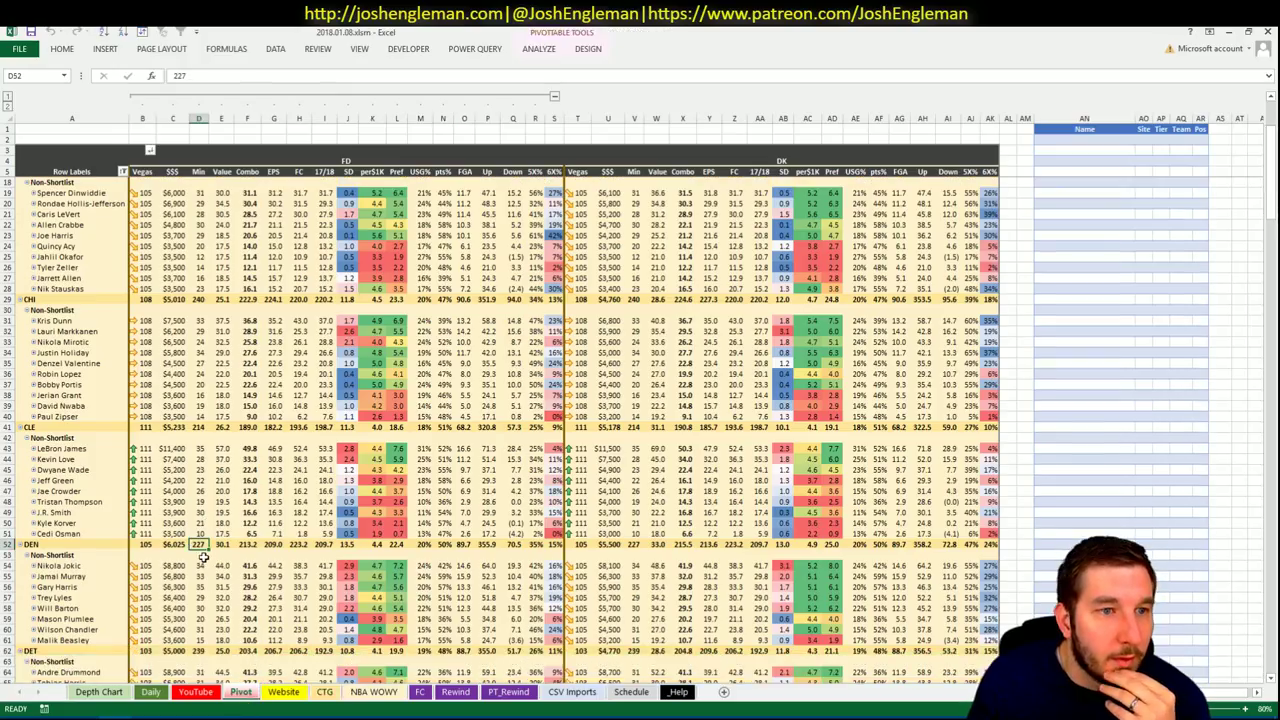
click(1271, 97)
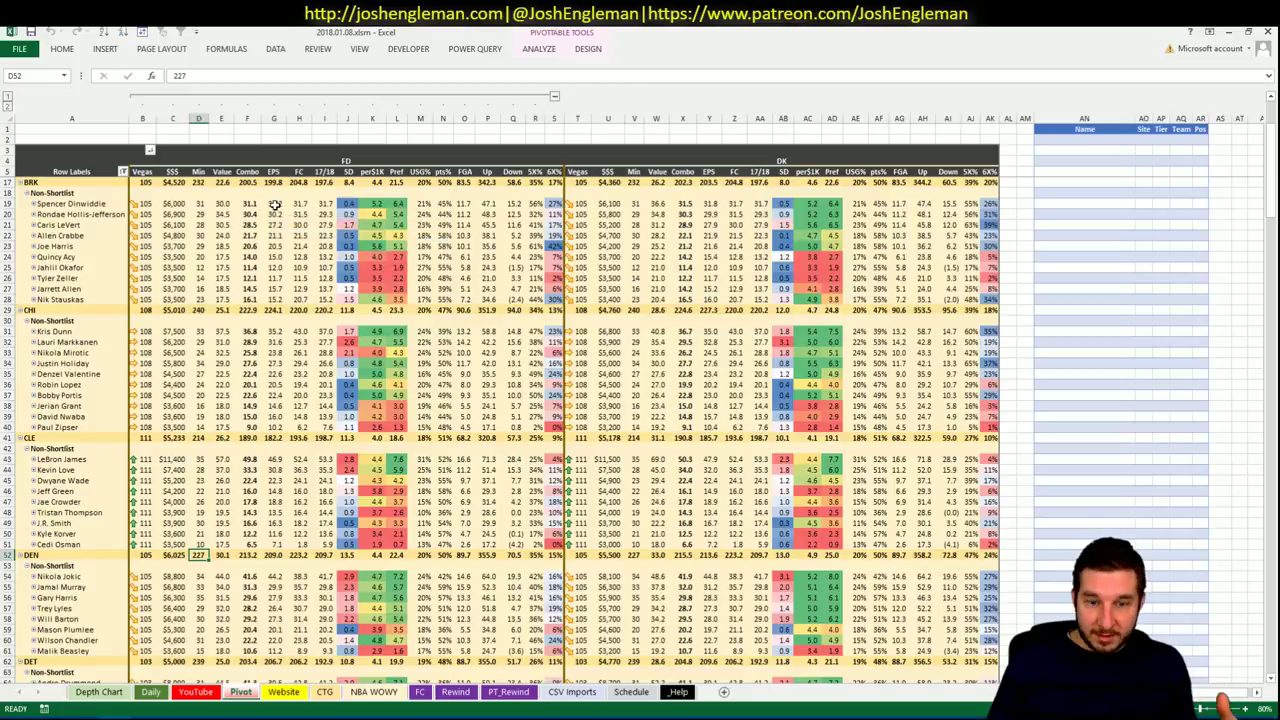
mouse_move(275, 204)
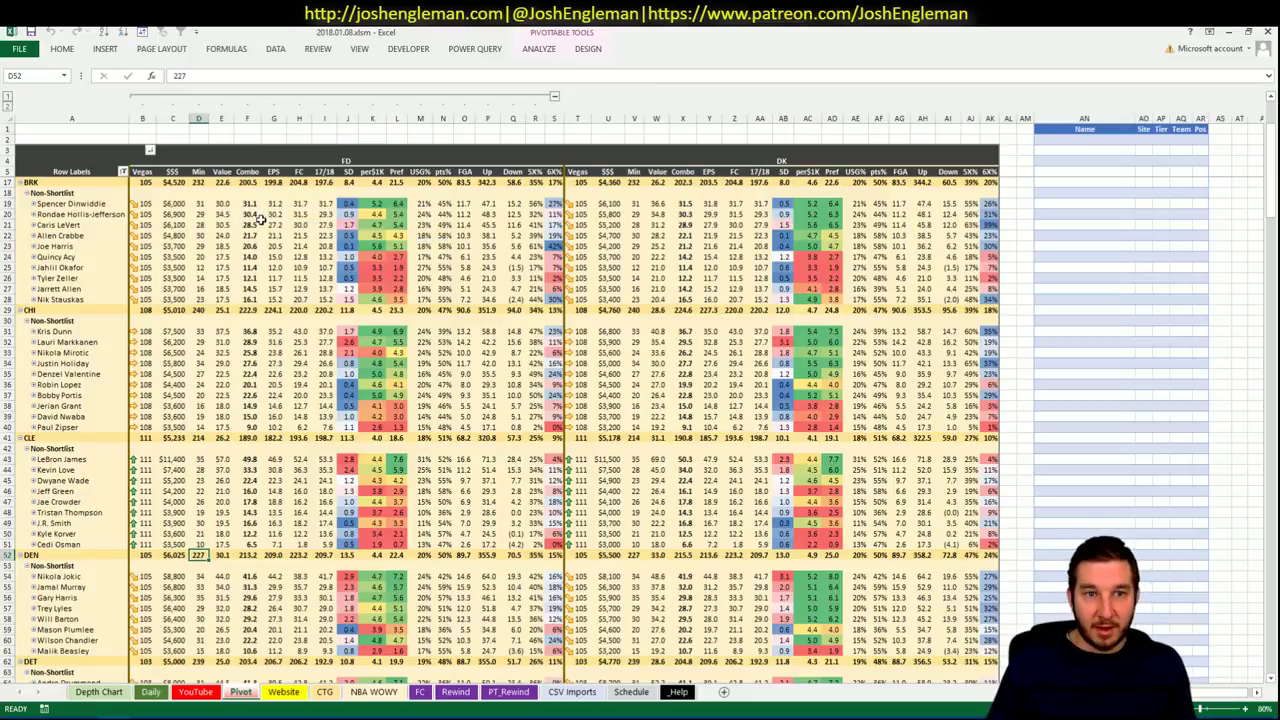
click(276, 204)
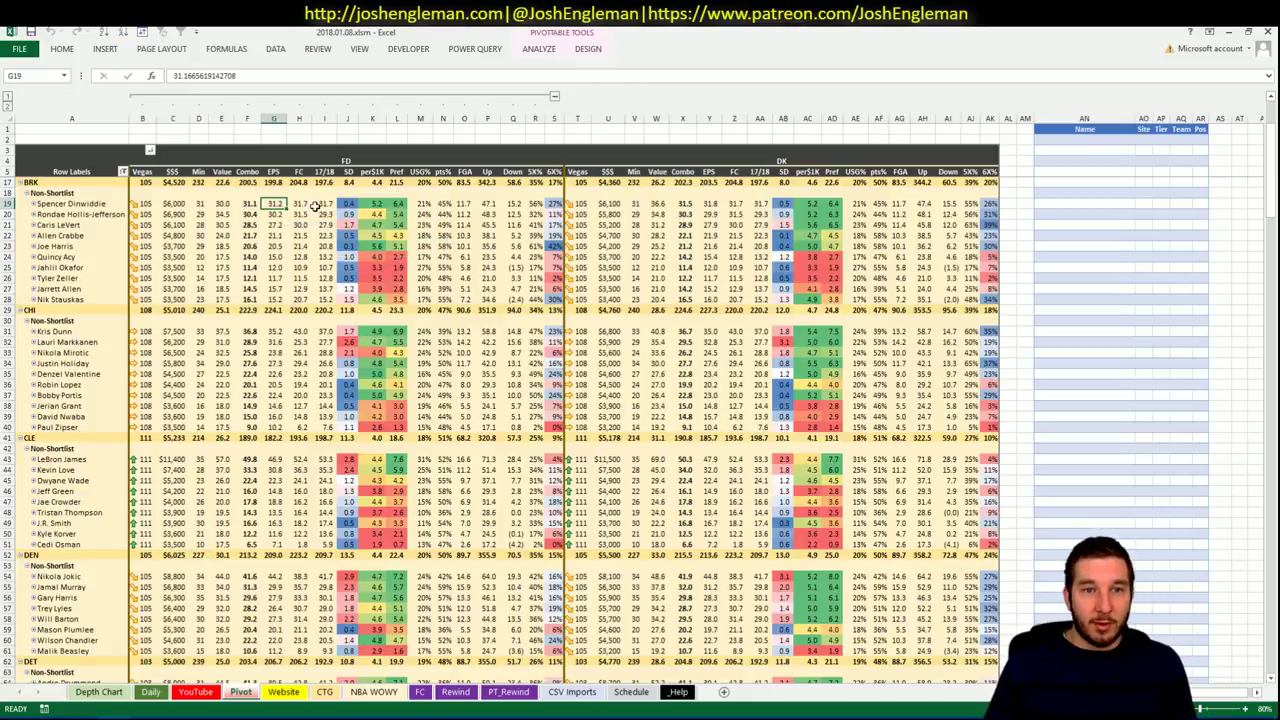
click(305, 204)
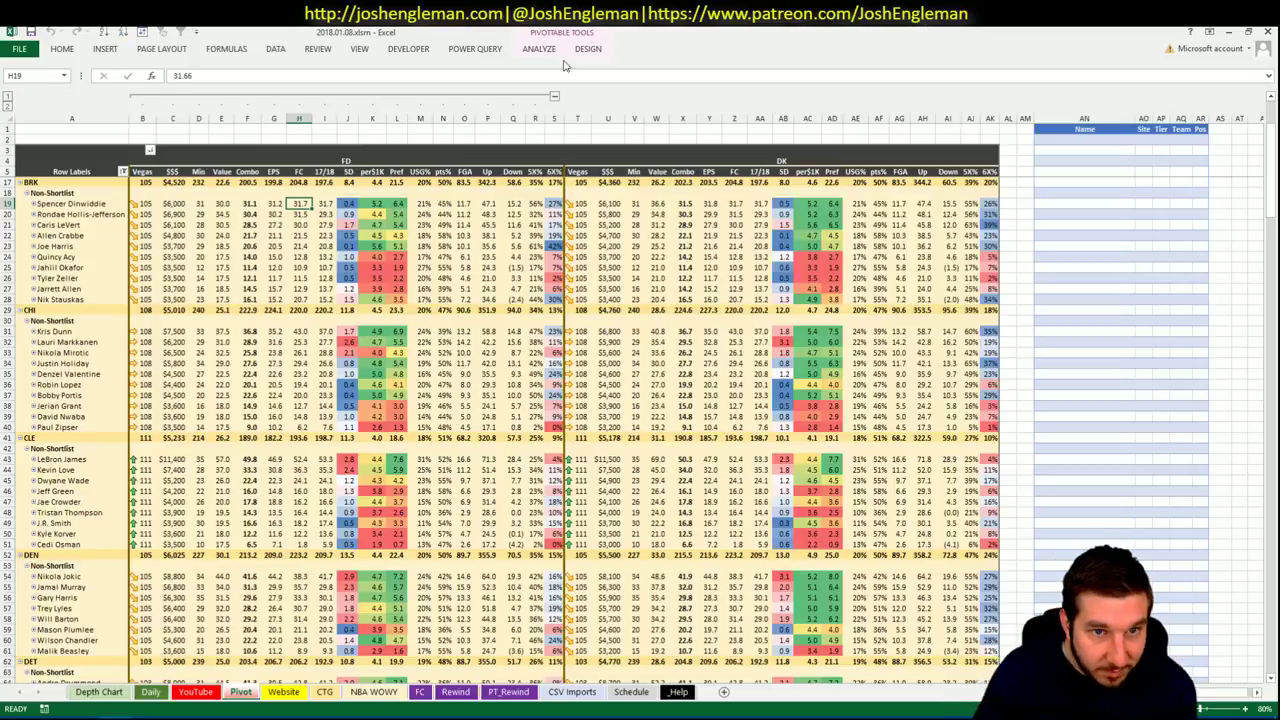
click(326, 204)
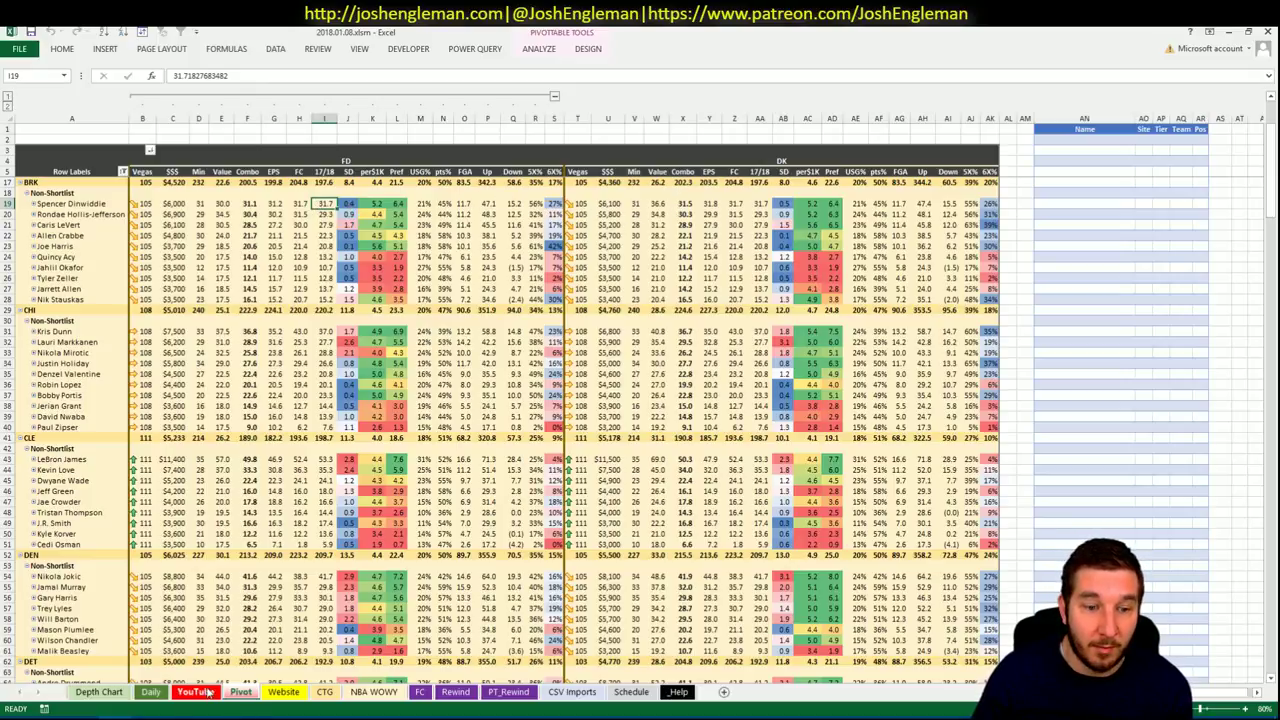
Filter the game-by-game table on the YouTube sheet to team BRK.
click(208, 693)
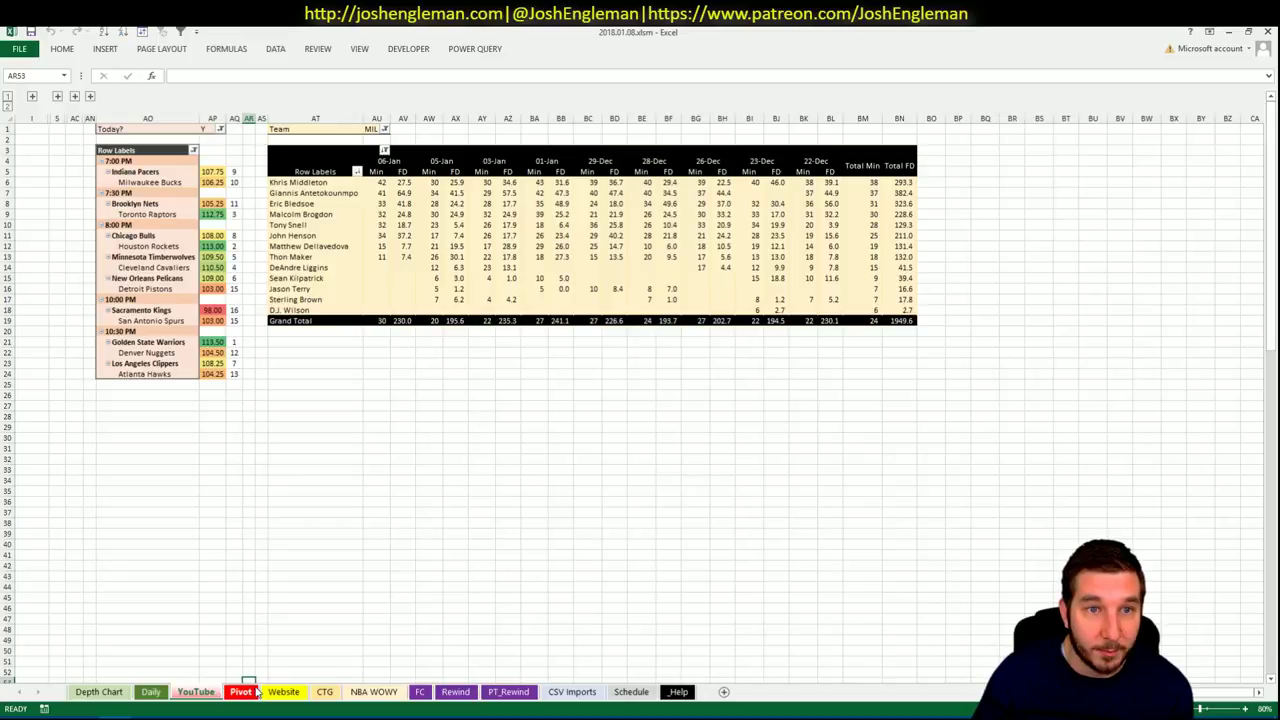
click(377, 131)
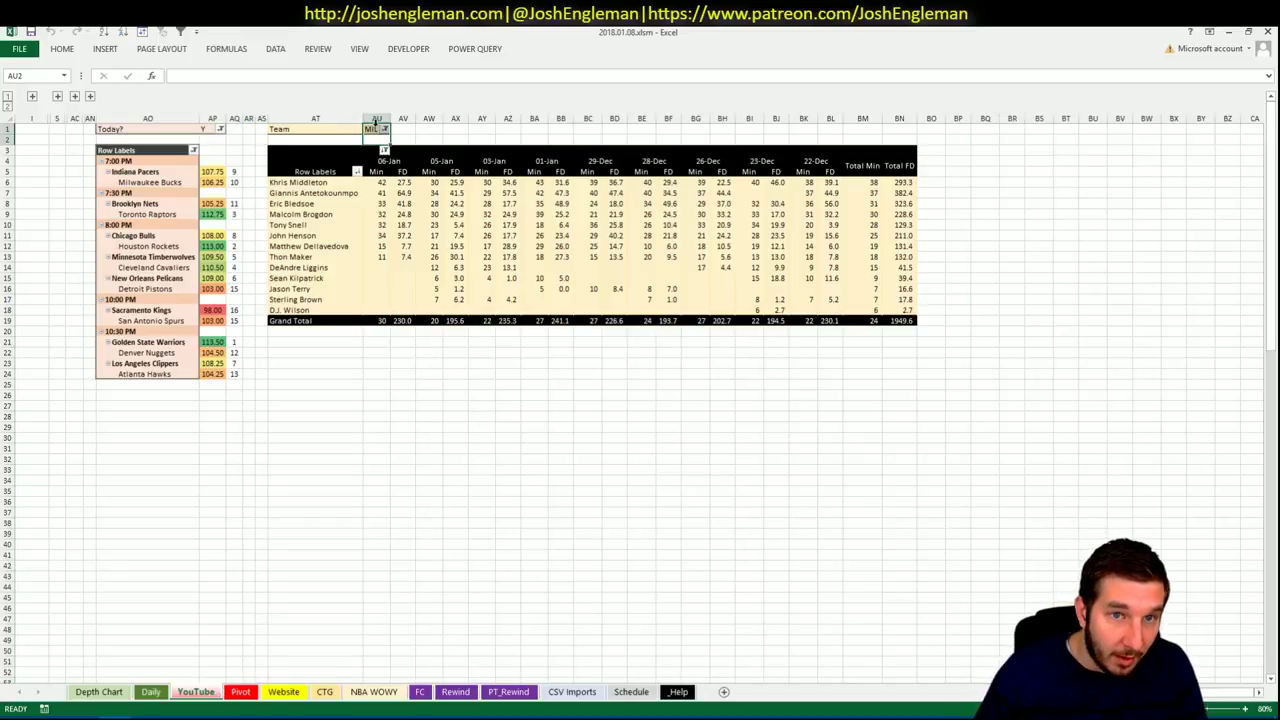
text(BRK)
key(Return)
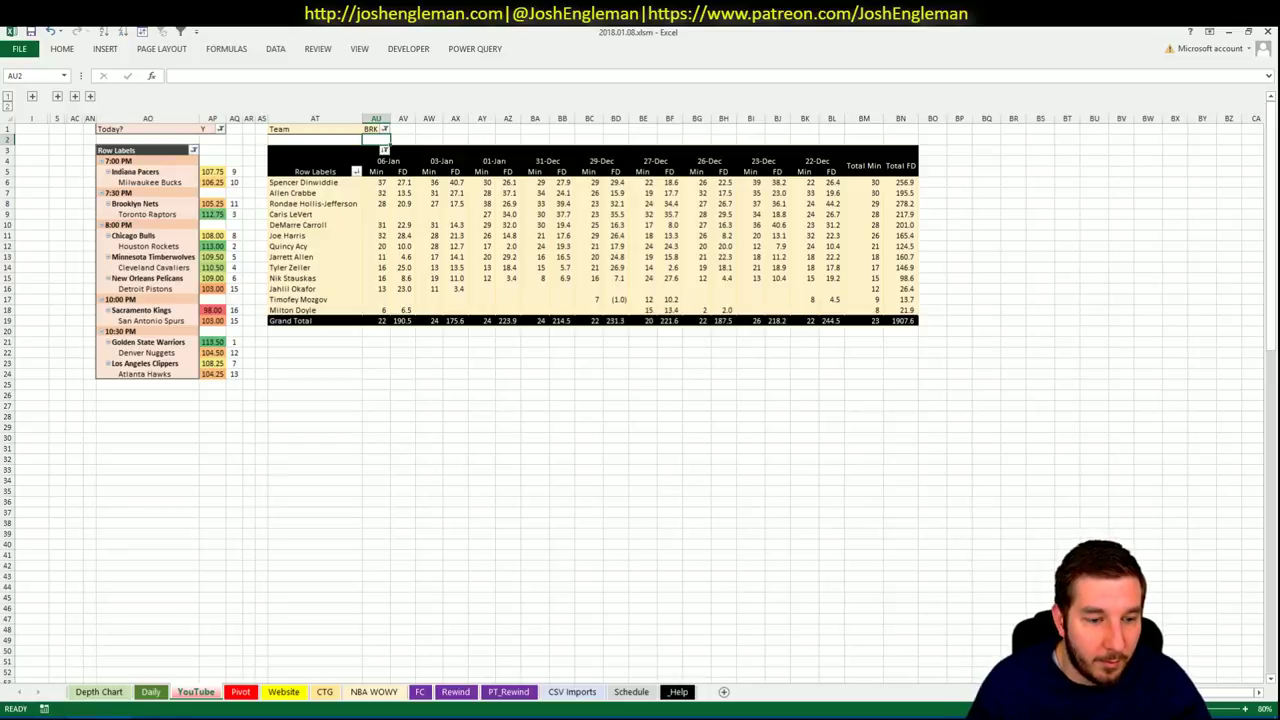
Switch to FantasyCruncher in the browser, limit the list to point guards and replace Milwaukee with Brooklyn in the game filter.
key(alt+Tab)
key(ctrl+Tab)
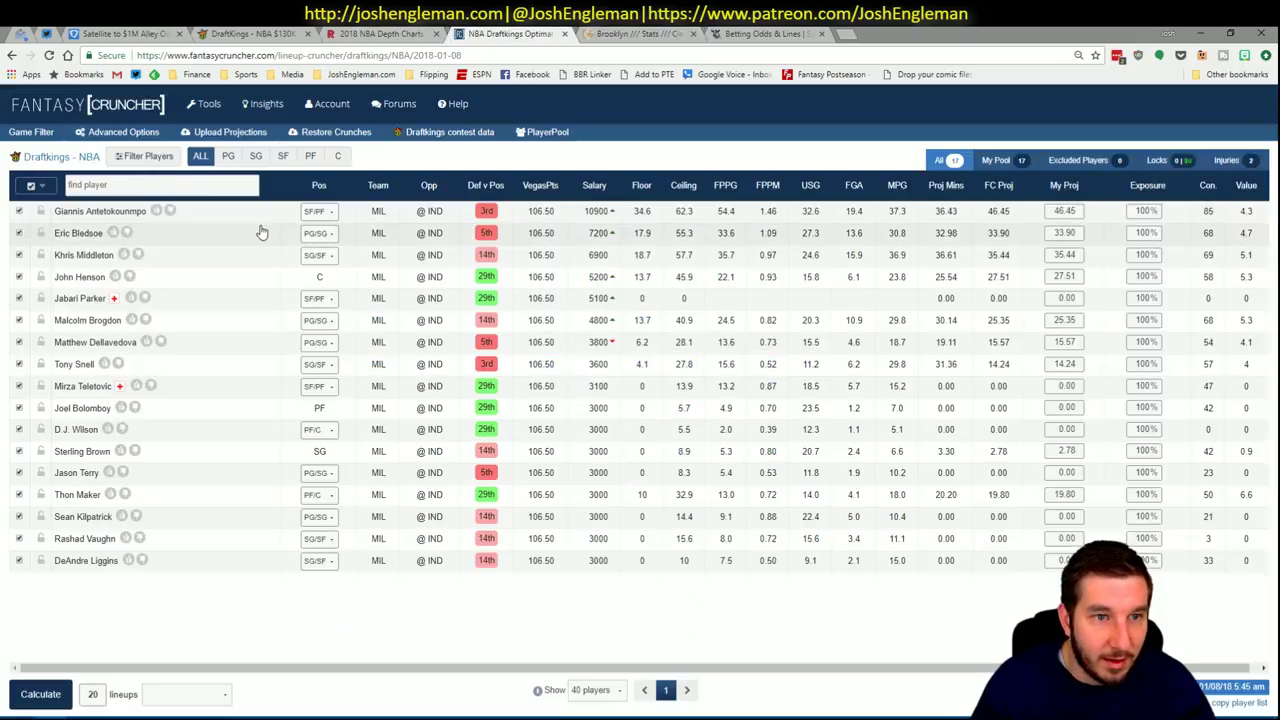
click(228, 156)
click(31, 131)
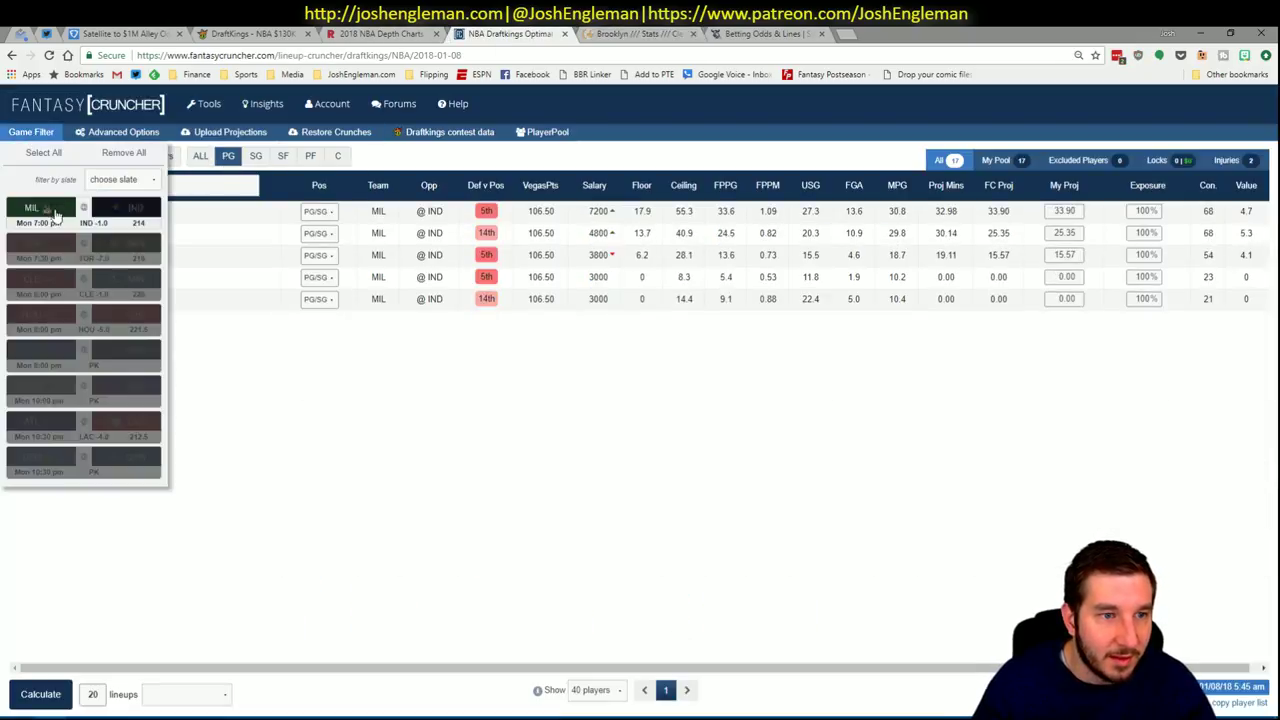
click(57, 214)
click(120, 250)
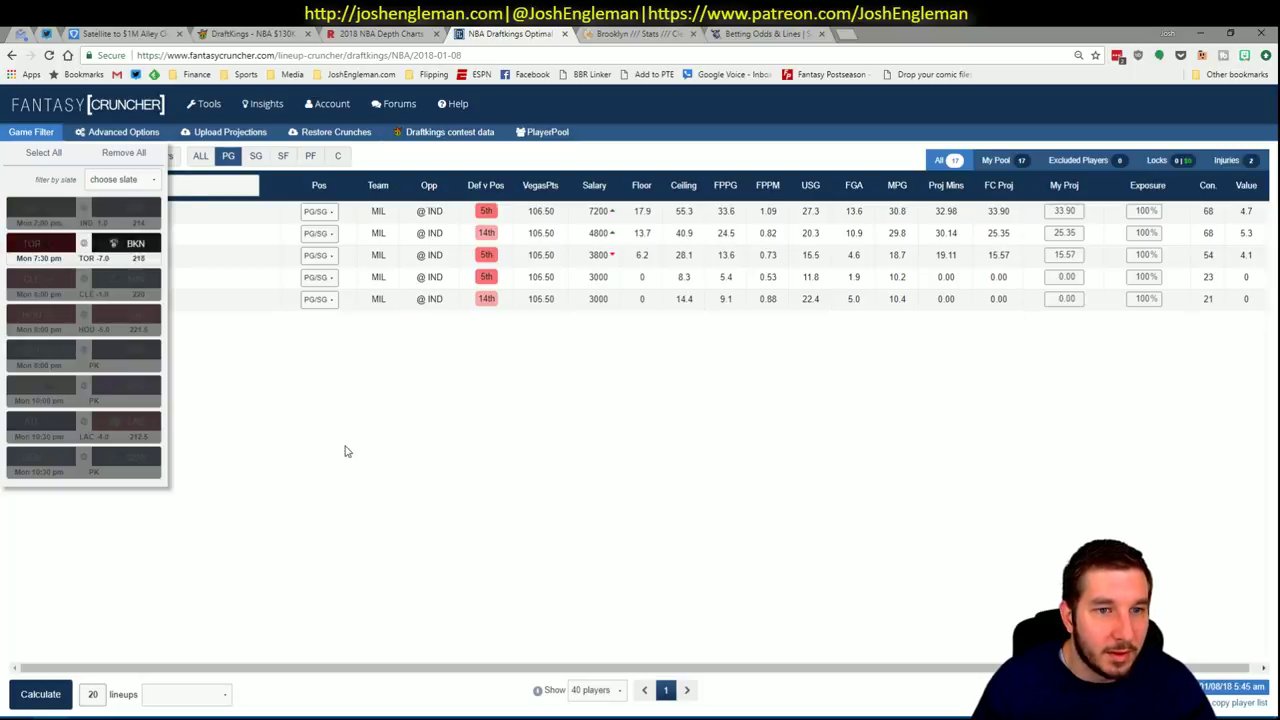
click(345, 452)
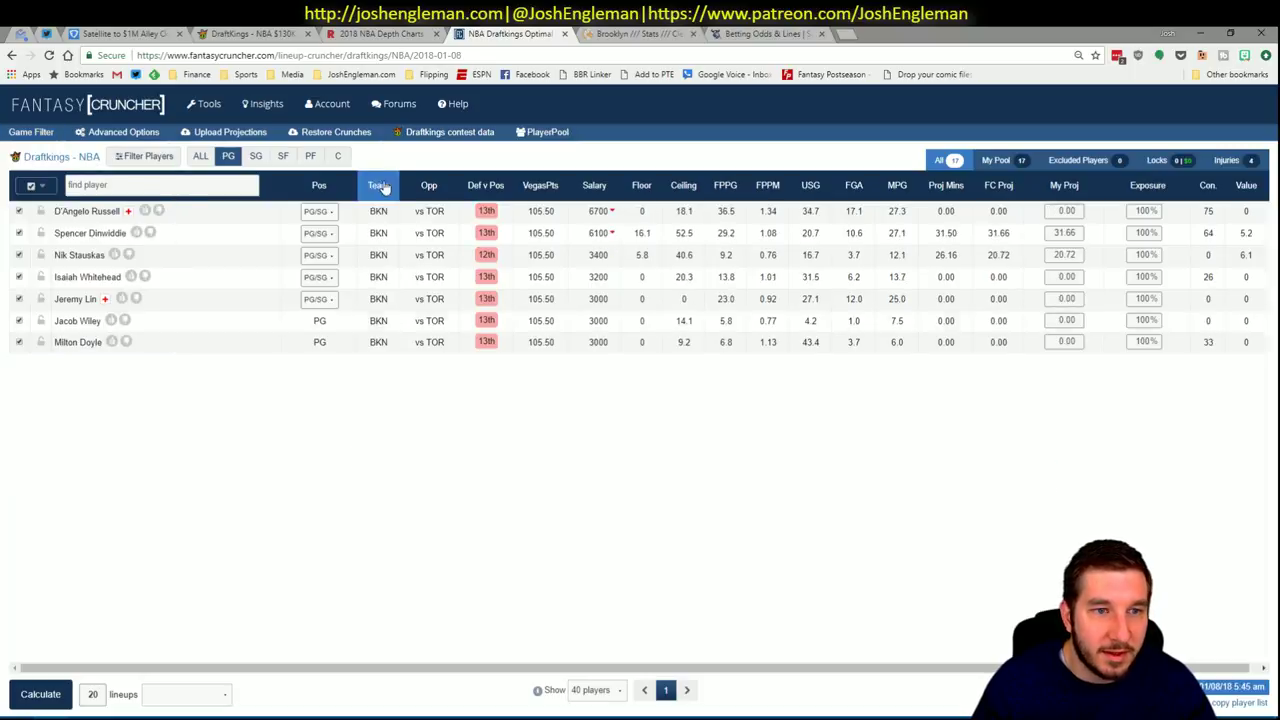
Review Spencer Dinwiddie's game log on FantasyCruncher, close it and return to the workbook.
click(93, 238)
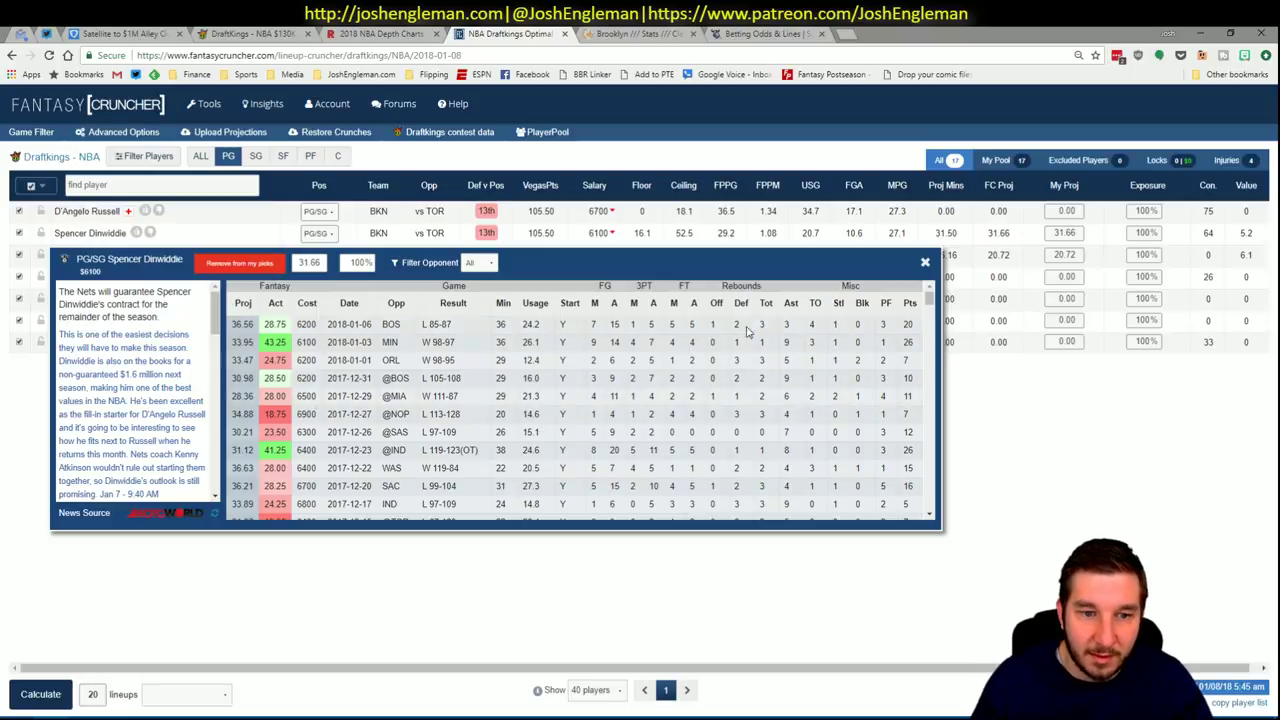
click(925, 262)
key(alt+Tab)
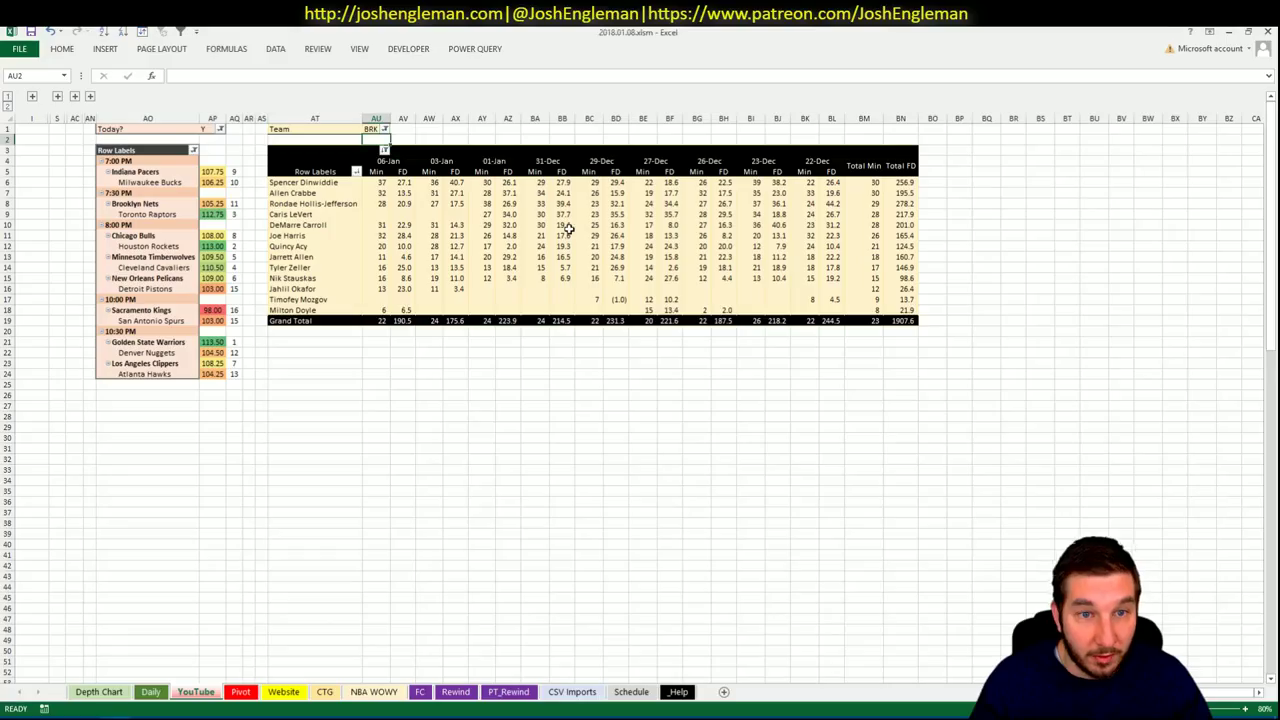
Compare Brooklyn's recent games on the YouTube sheet with the team's projections on the Pivot sheet.
click(248, 680)
click(240, 691)
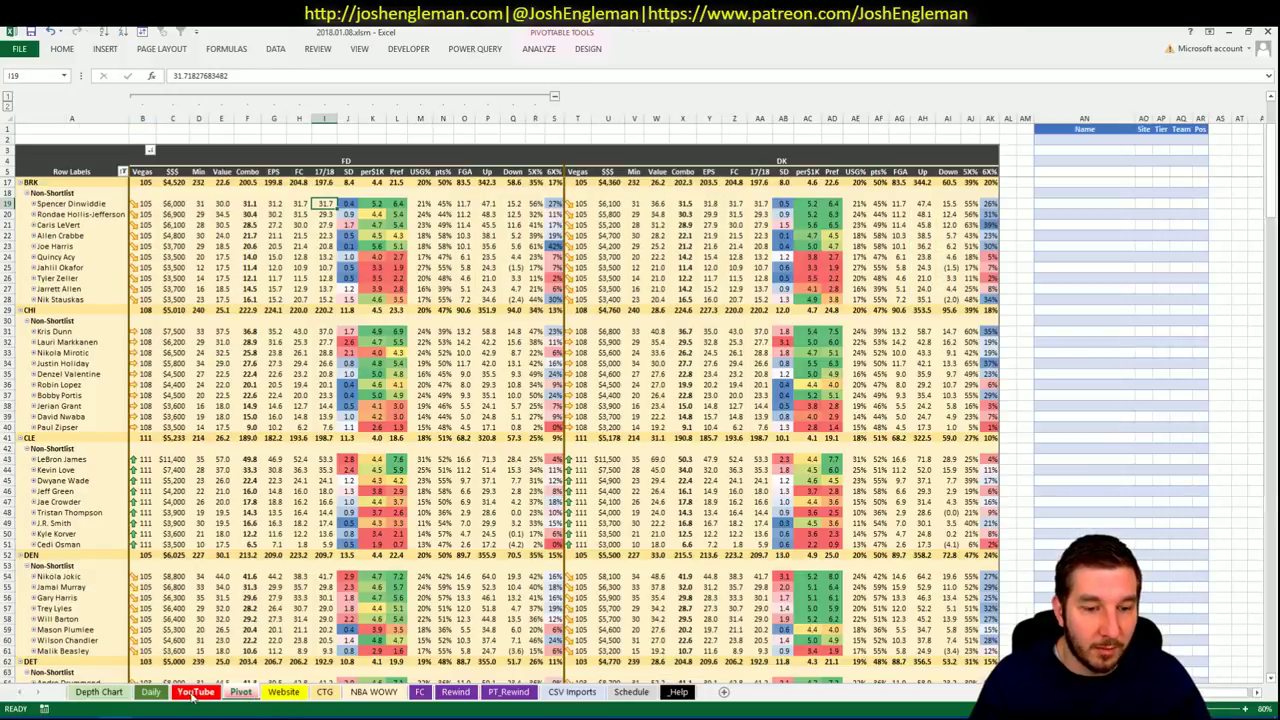
click(196, 691)
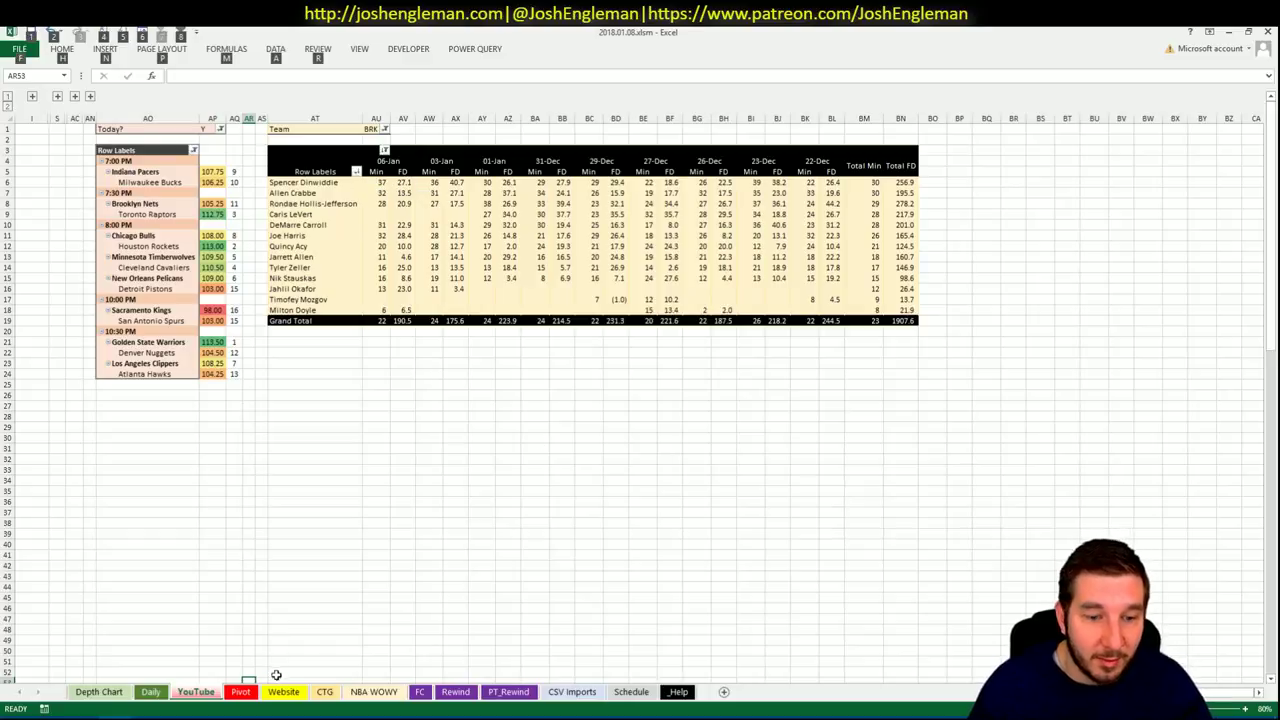
click(243, 692)
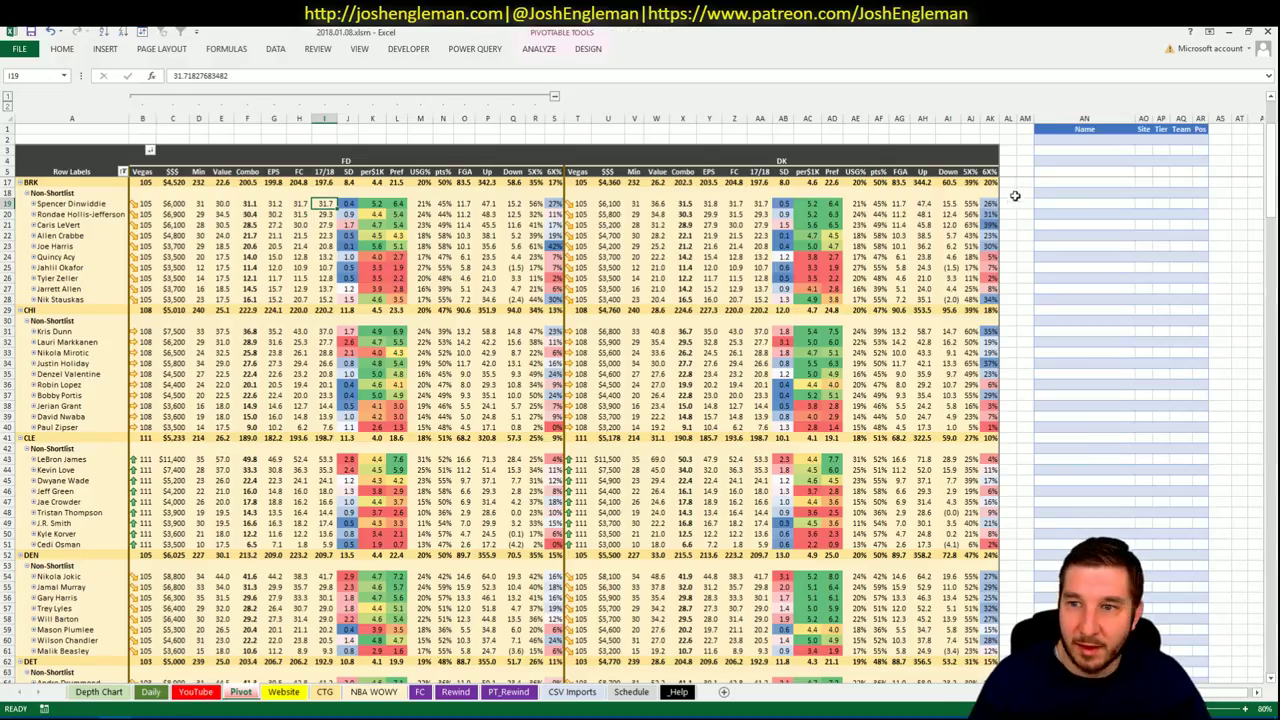
Add Spencer Dinwiddie to the shortlist table on the Pivot sheet in cell AN19 with tier 3.
click(1068, 205)
text(Spencer)
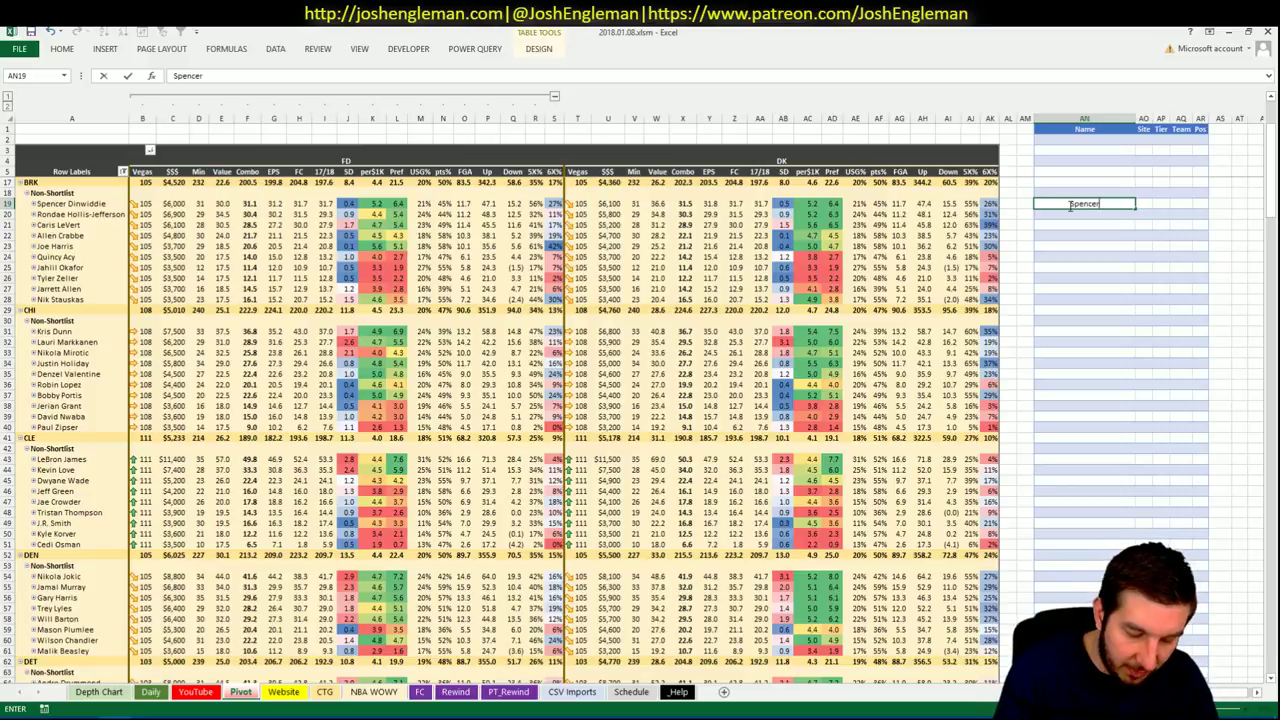
text( Wi)
key(BackSpace)
key(BackSpace)
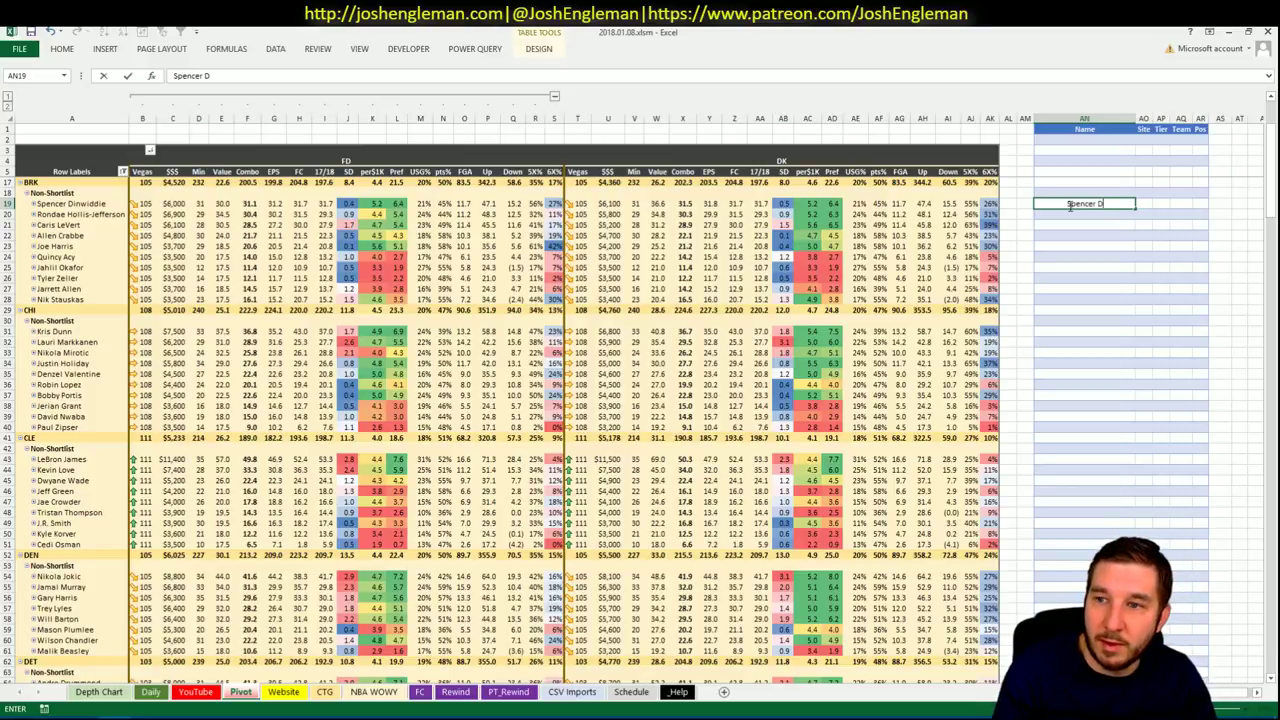
text(Dinwiddie)
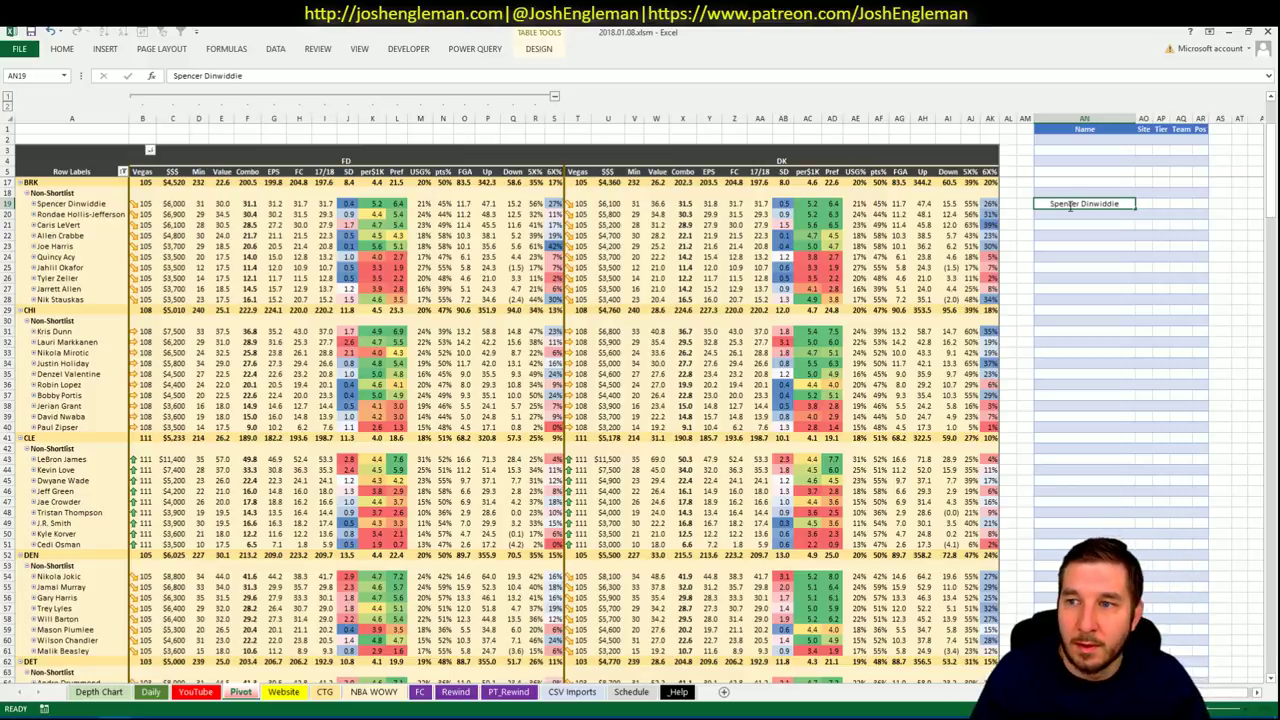
key(Tab)
key(Tab)
key(Return)
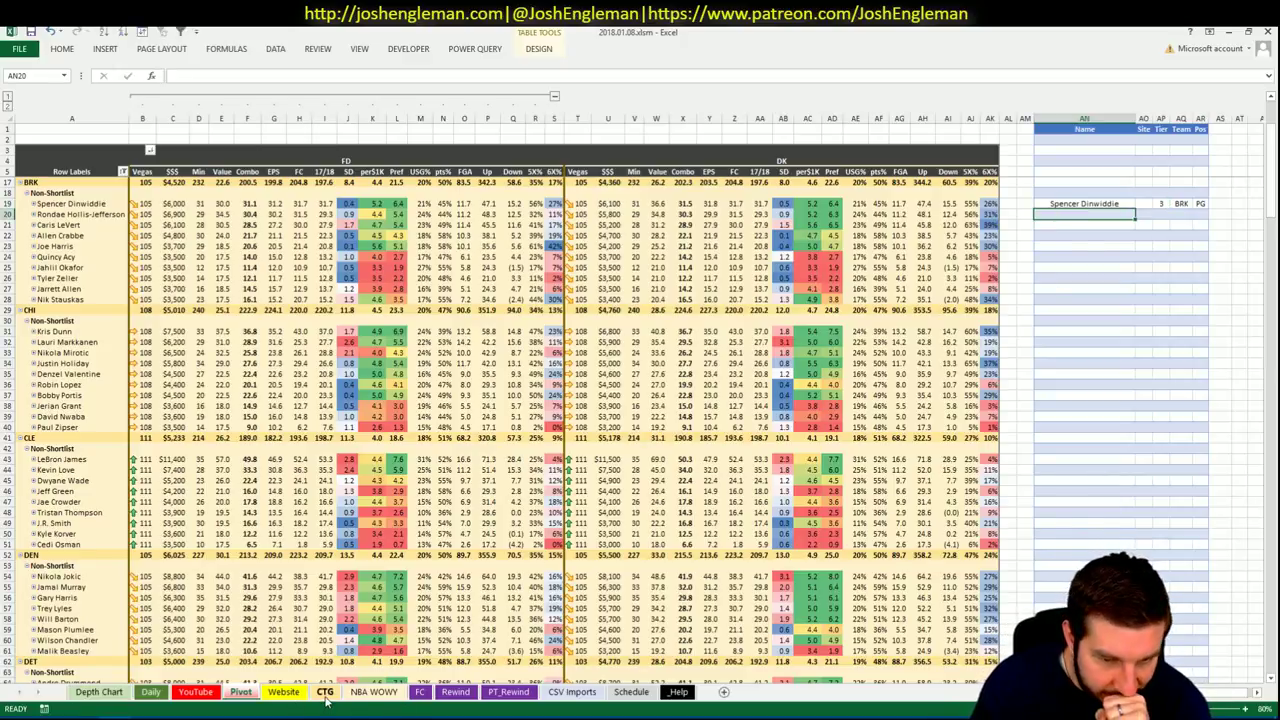
Check Brooklyn's shot profile against Toronto on the CTG sheet and set Spencer Dinwiddie's tier to 2 in the Pivot shortlist.
click(278, 695)
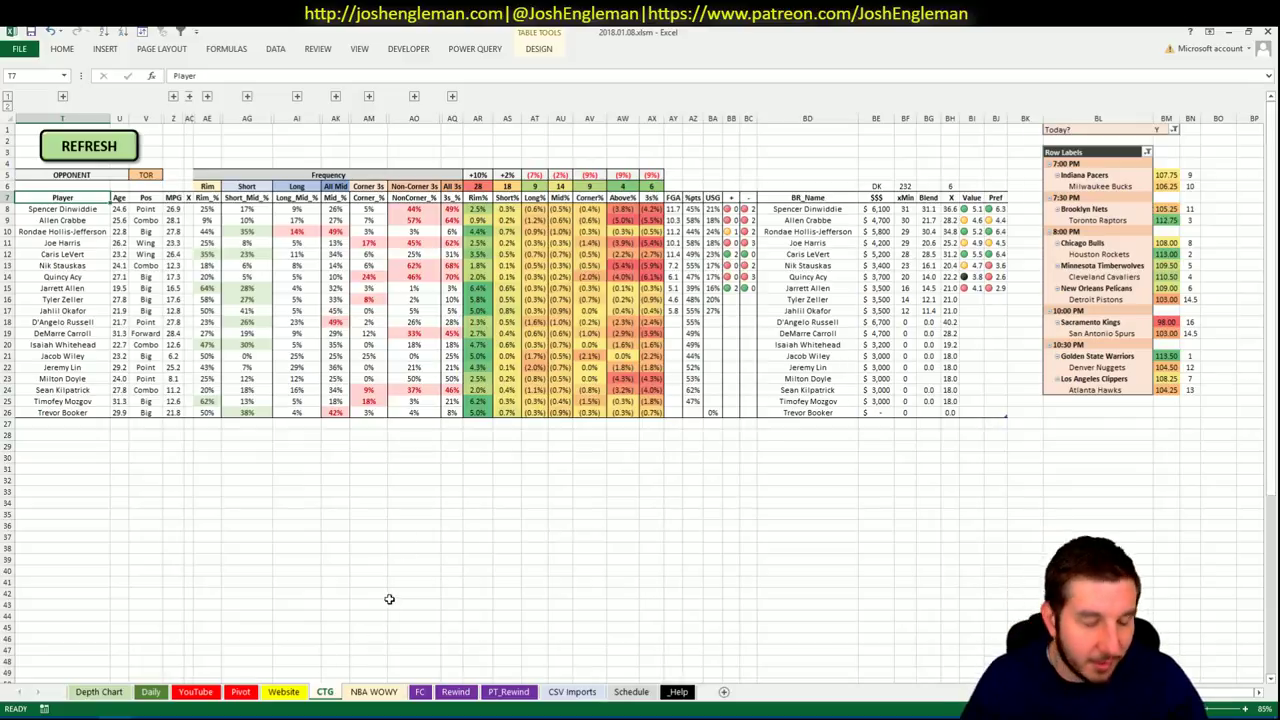
click(372, 691)
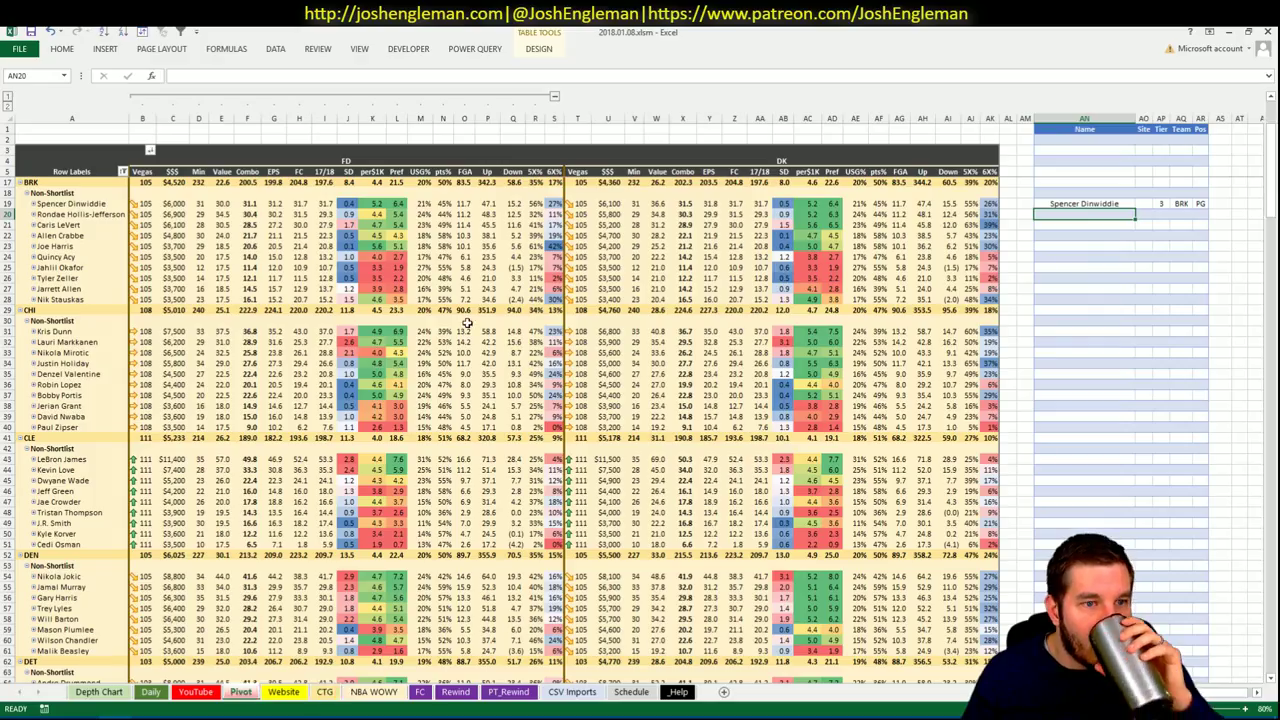
click(1160, 203)
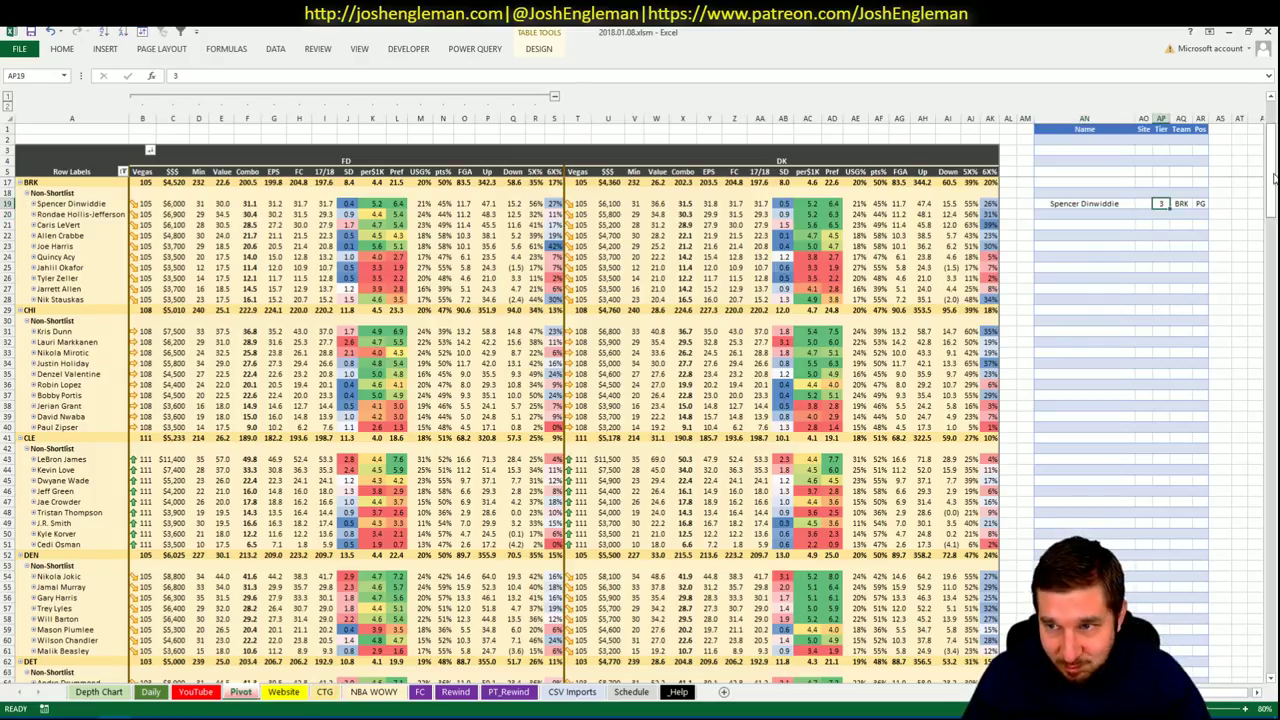
text(2)
key(Return)
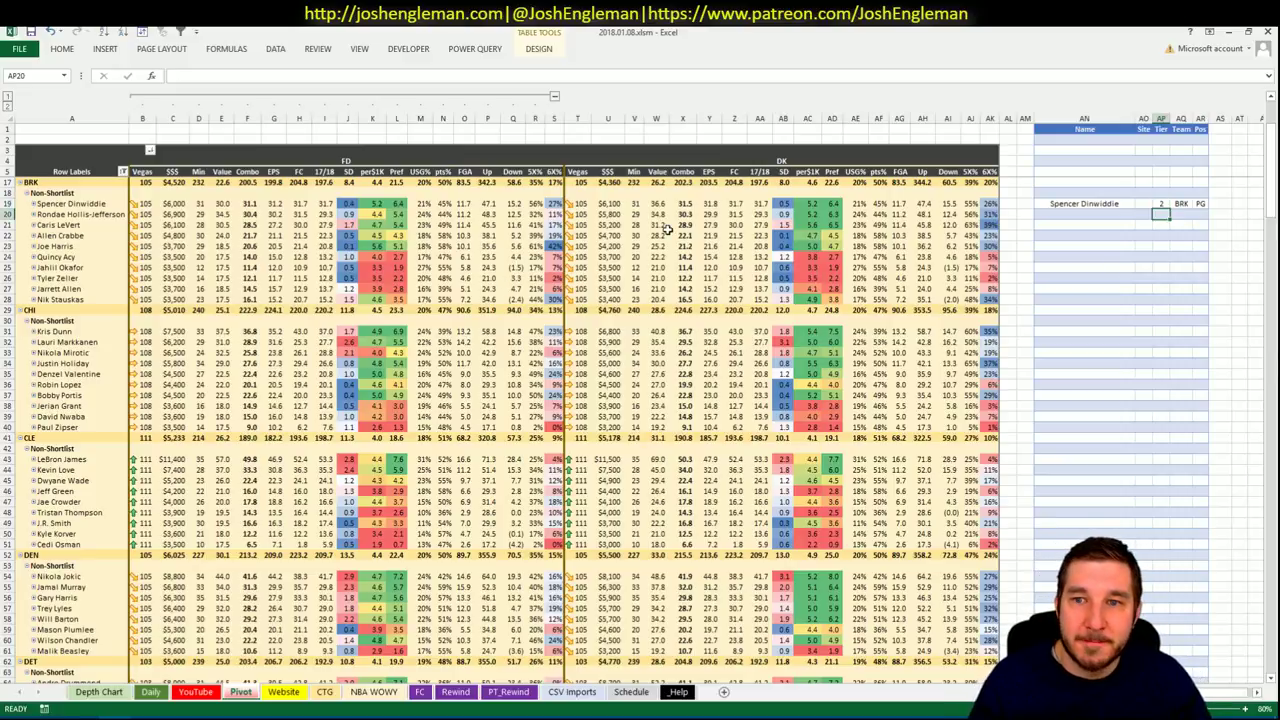
Copy Rondae Hollis-Jefferson's name from the pivot table into the shortlist directly below Spencer Dinwiddie.
click(1120, 215)
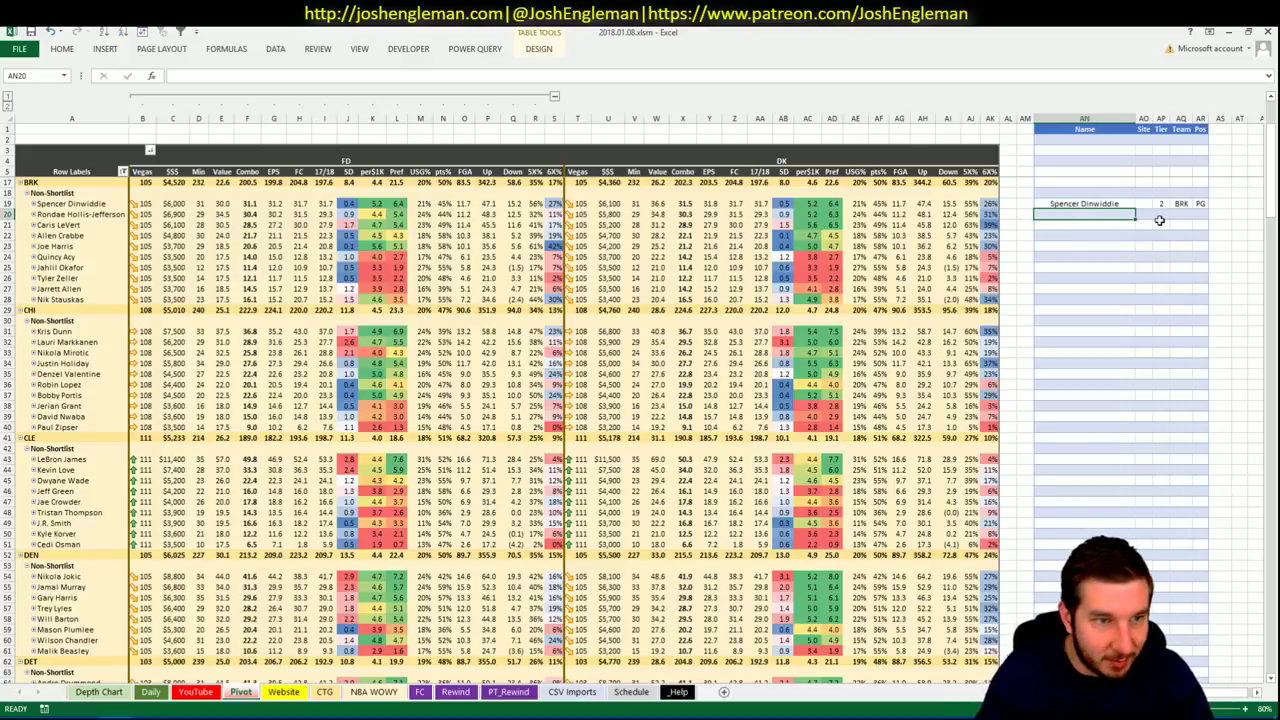
click(92, 214)
key(ctrl+c)
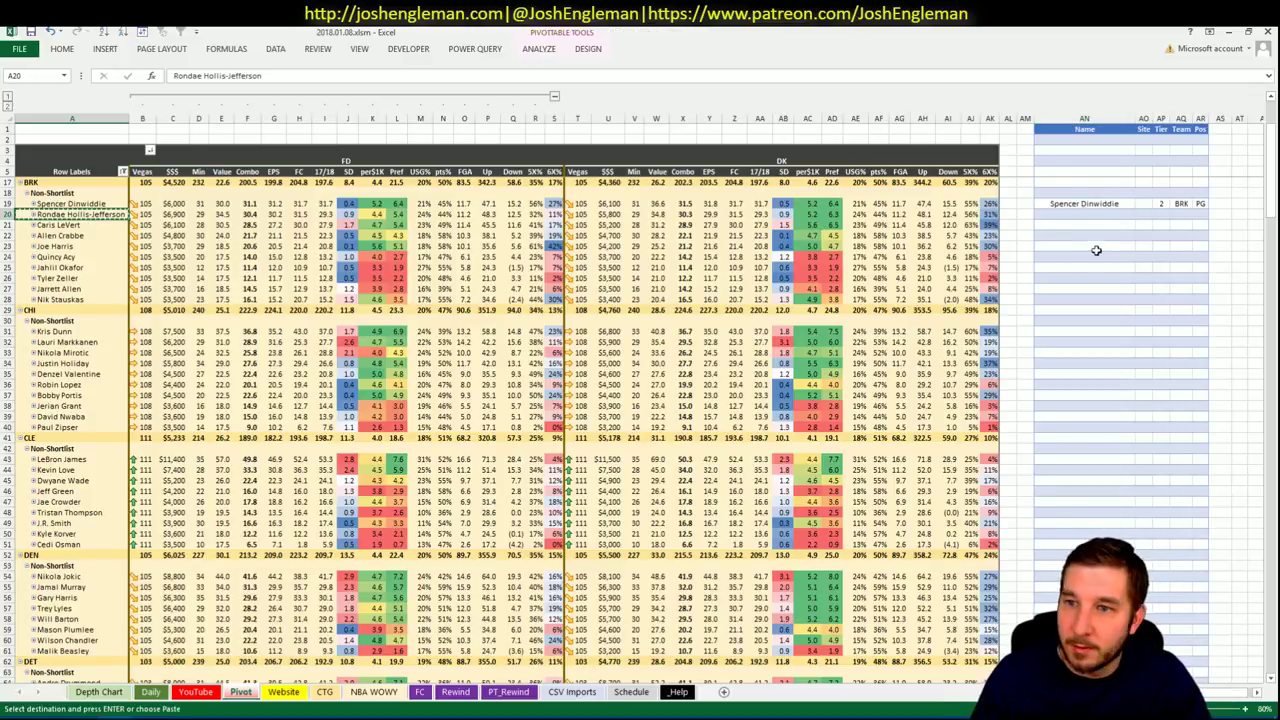
click(1093, 214)
right_click(1095, 217)
click(1145, 277)
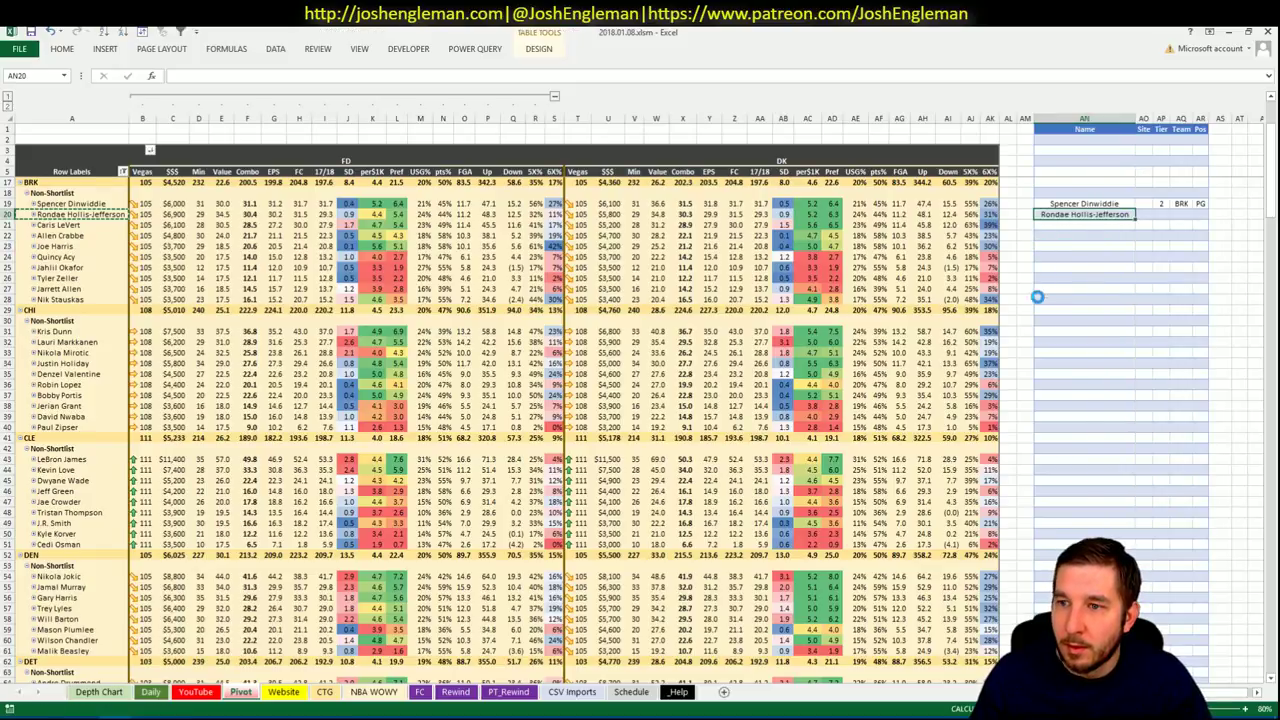
click(554, 278)
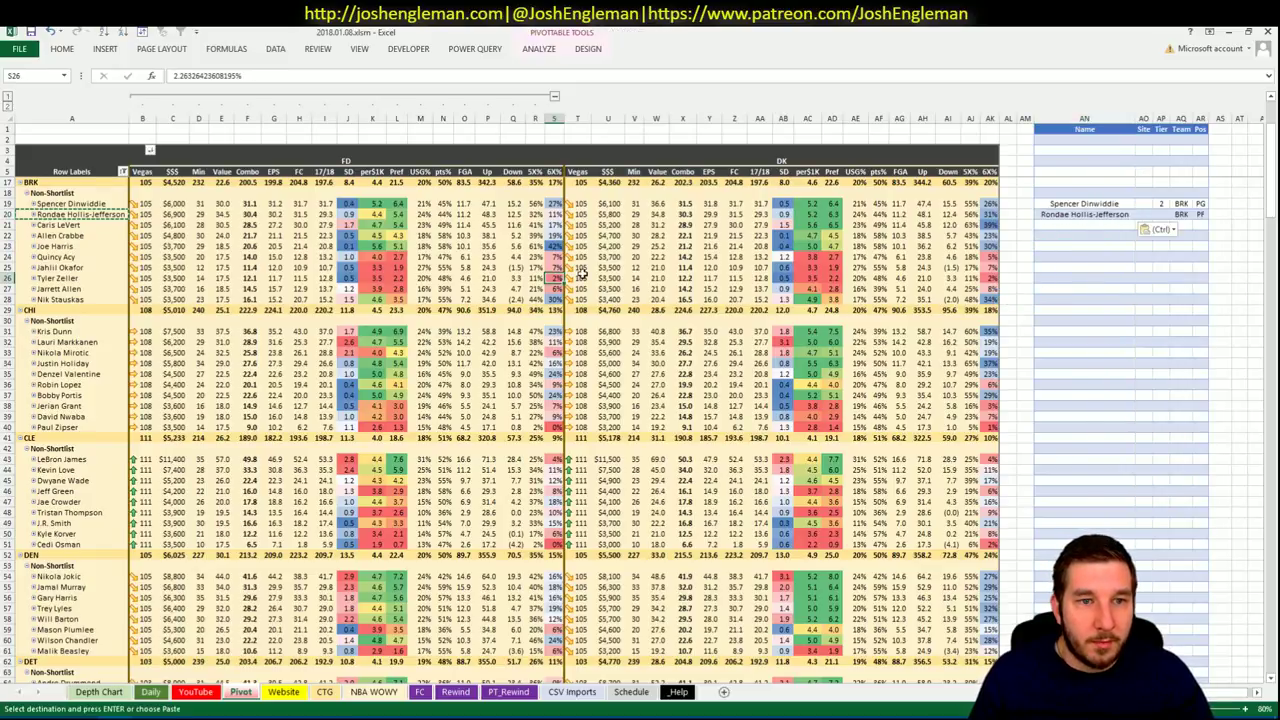
click(487, 235)
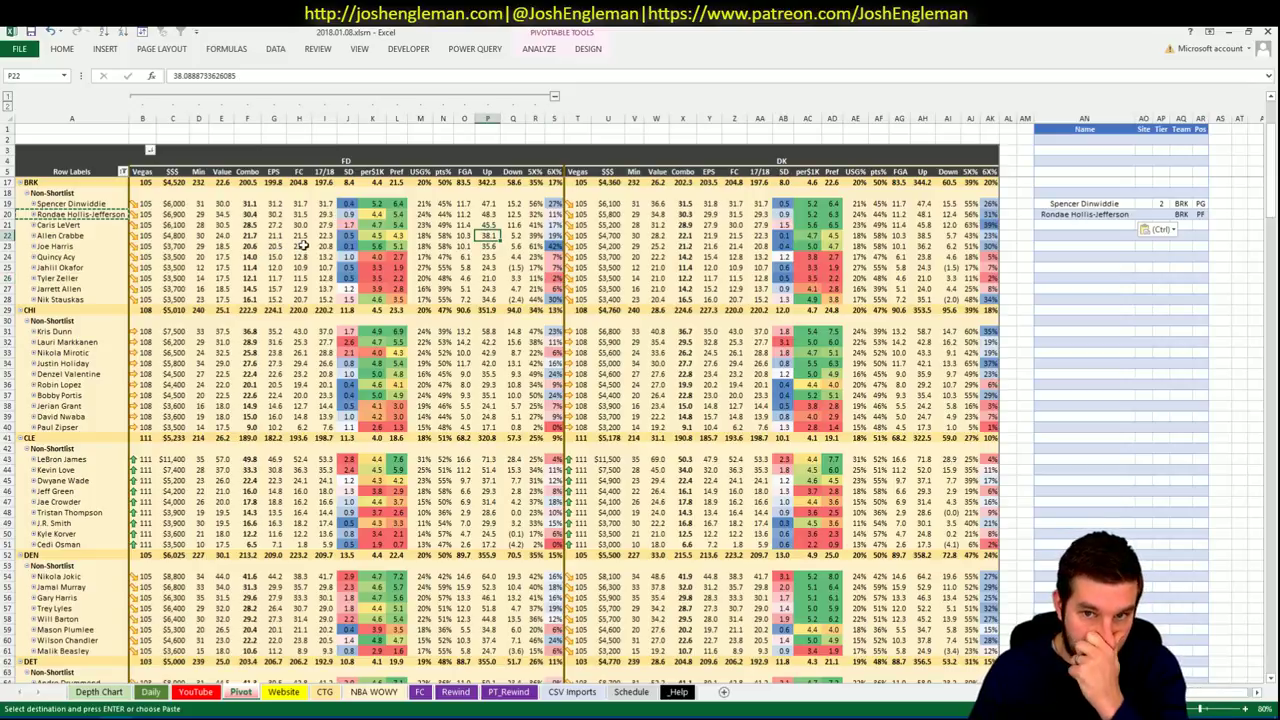
click(246, 544)
key(Escape)
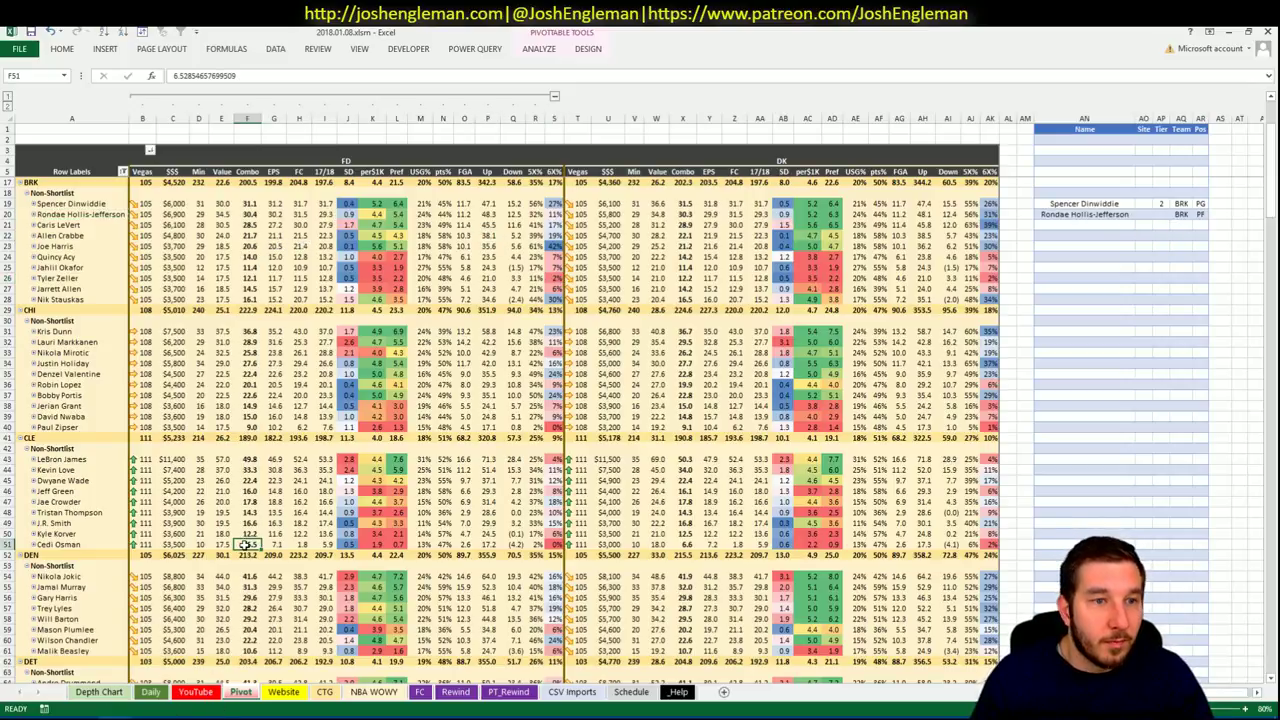
Compare Rondae Hollis-Jefferson's recent games on the YouTube sheet with his CTG shot profile and Pivot projections.
click(205, 692)
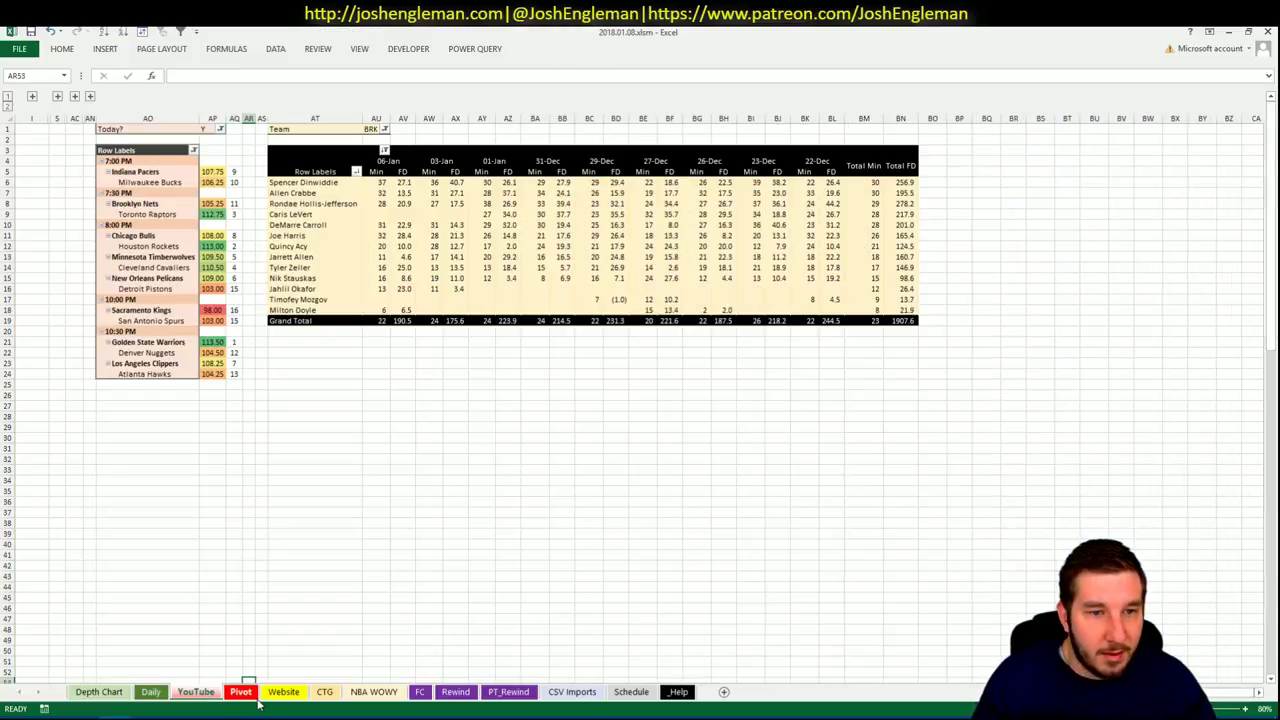
click(325, 692)
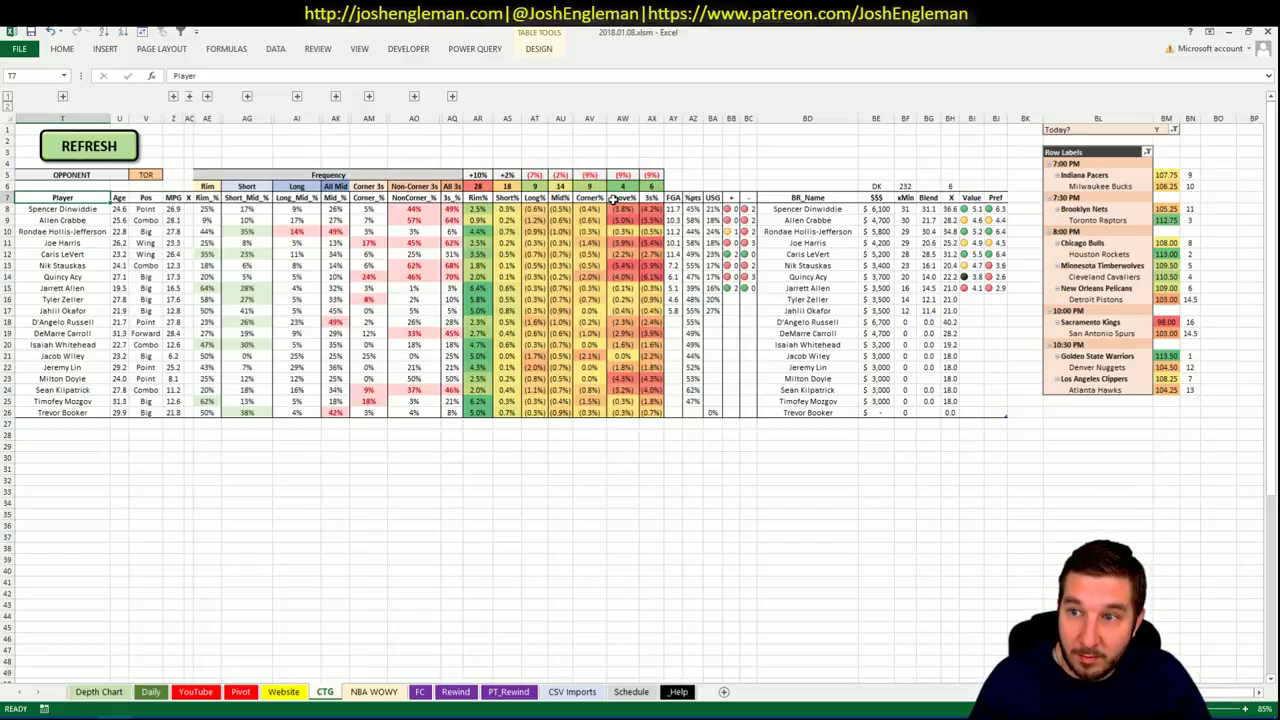
click(242, 692)
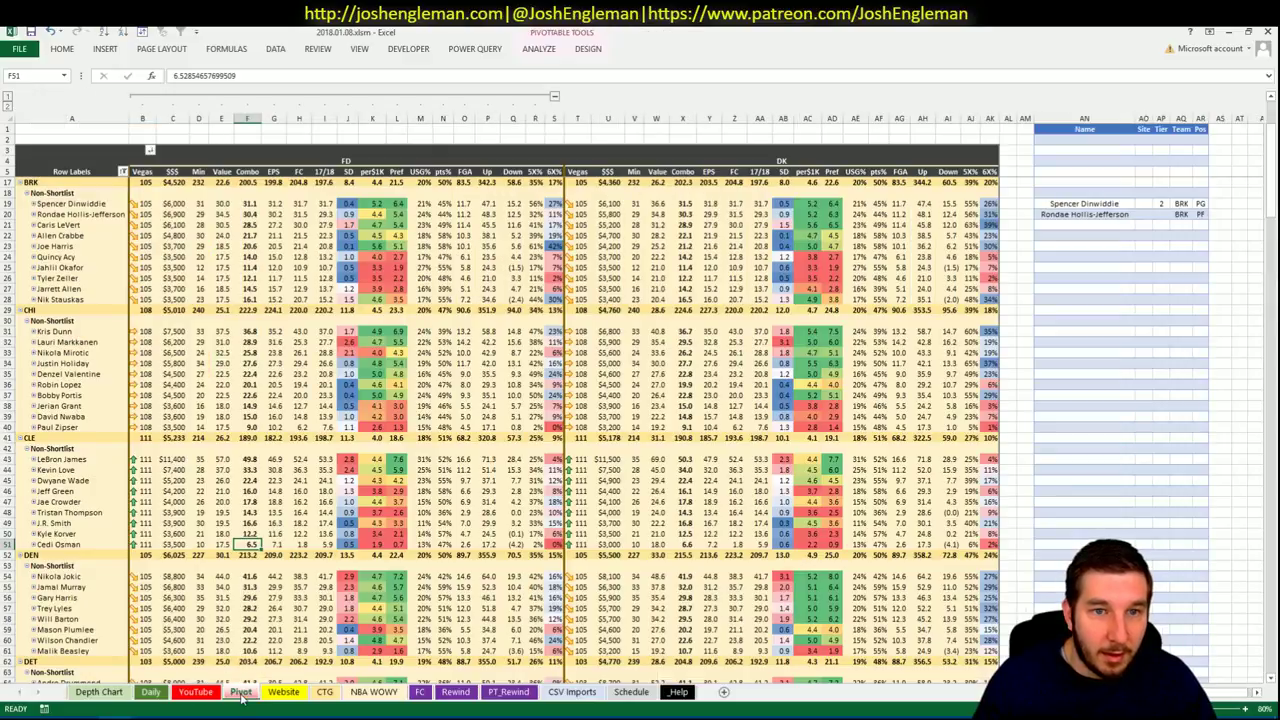
click(200, 692)
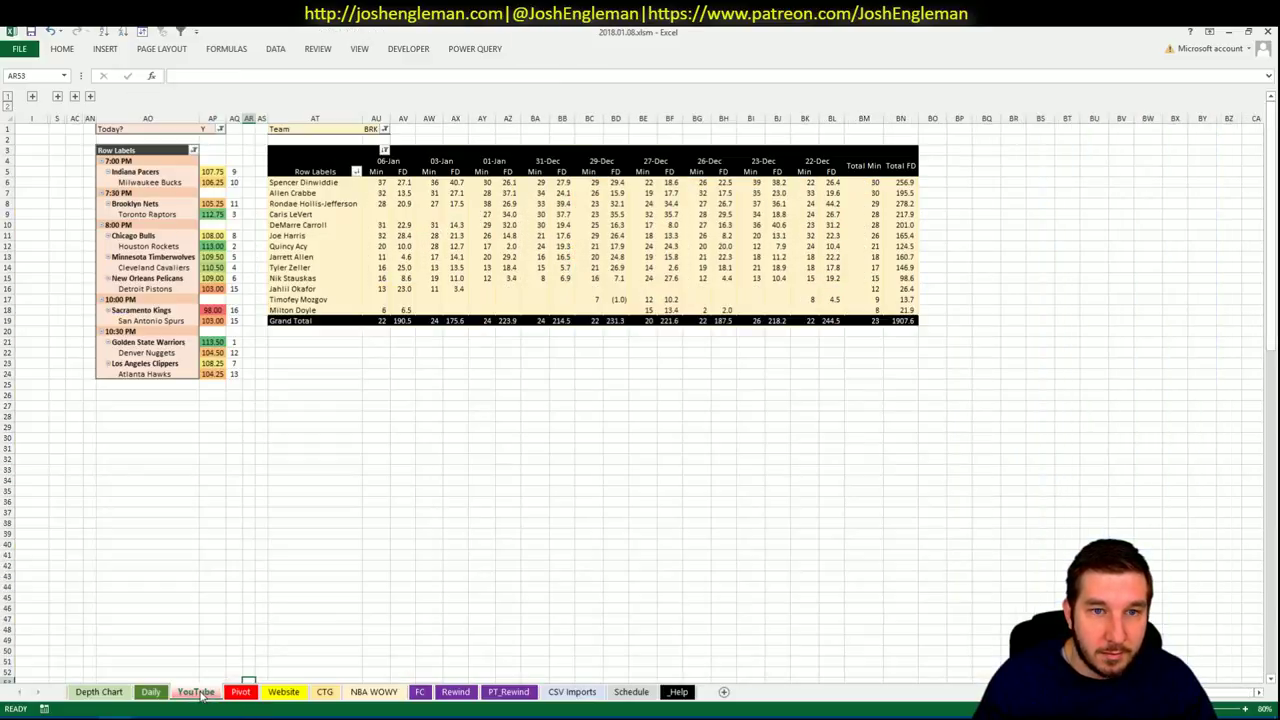
click(238, 693)
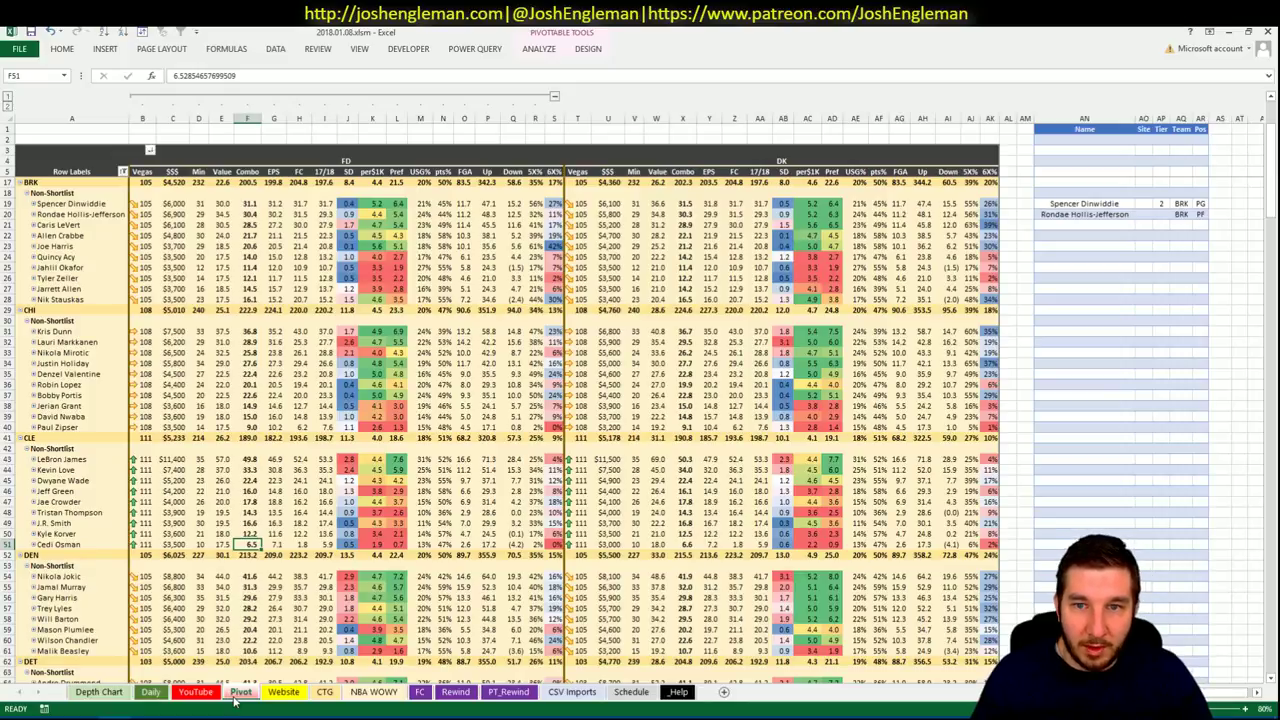
click(203, 693)
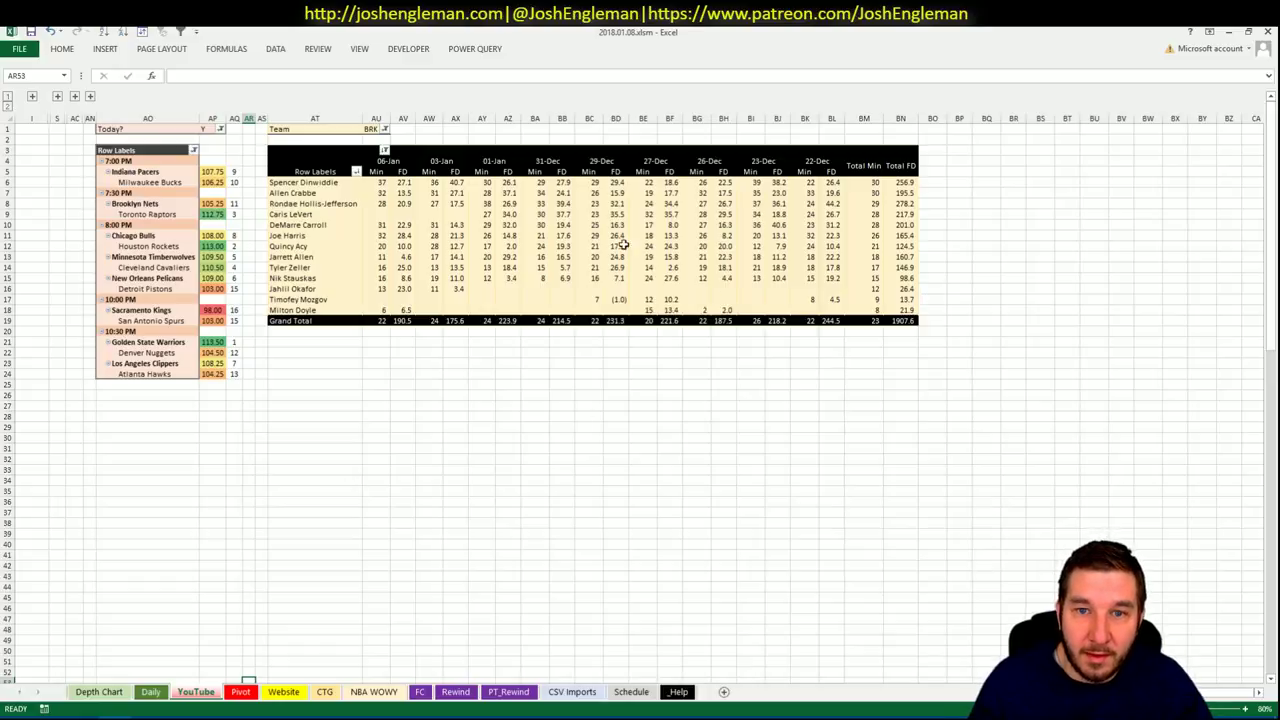
drag(561, 203, 676, 204)
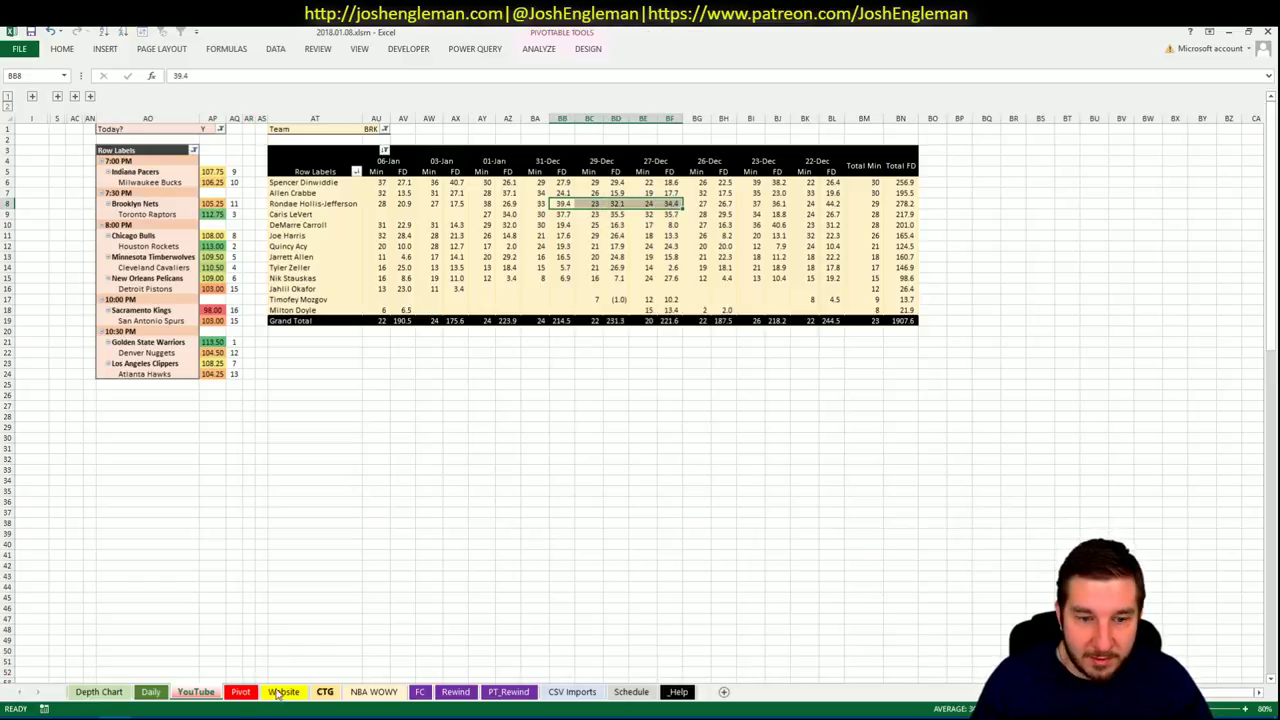
Return to the Pivot sheet and set Rondae Hollis-Jefferson's shortlist tier to 2.
key(ctrl+Page_Down)
click(1164, 216)
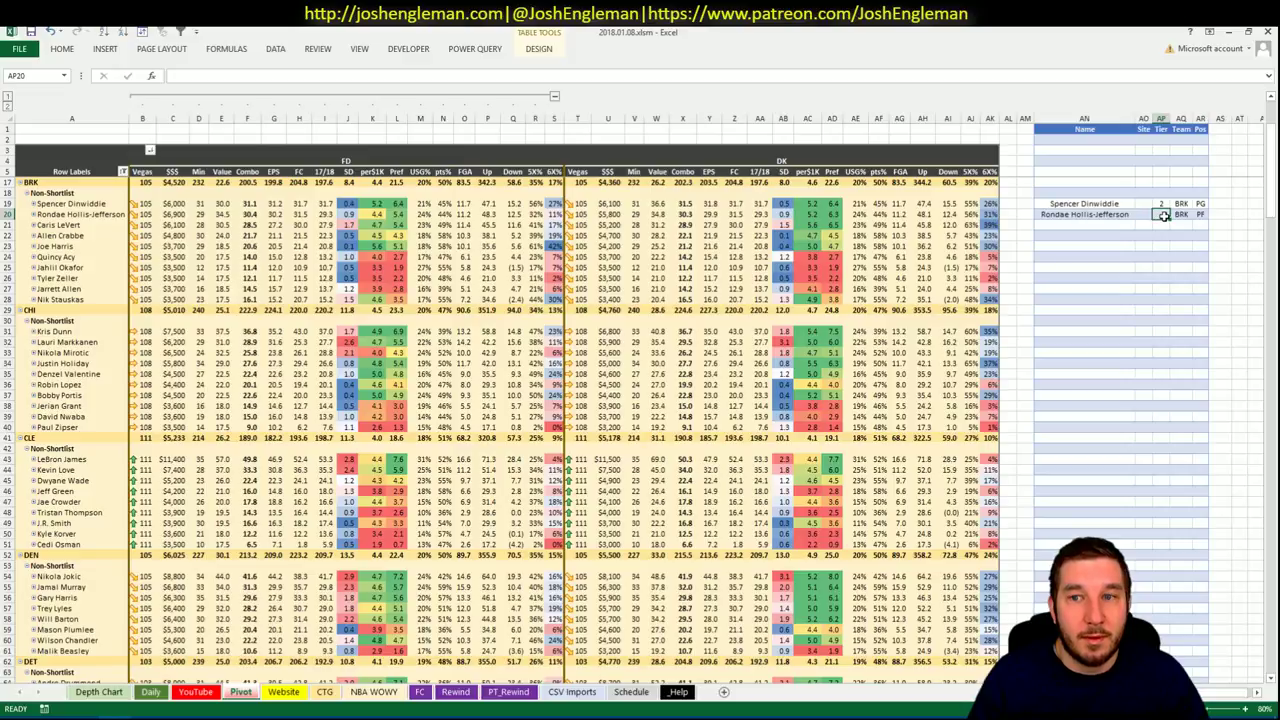
text(2)
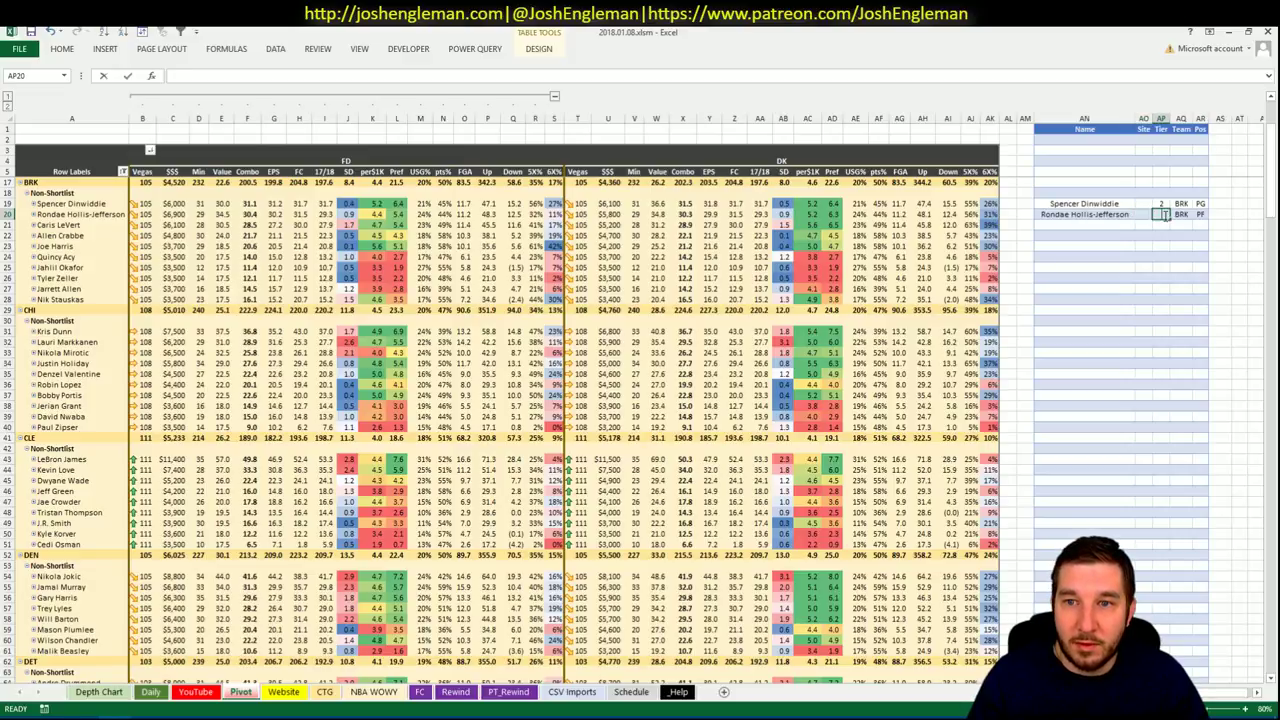
key(Left)
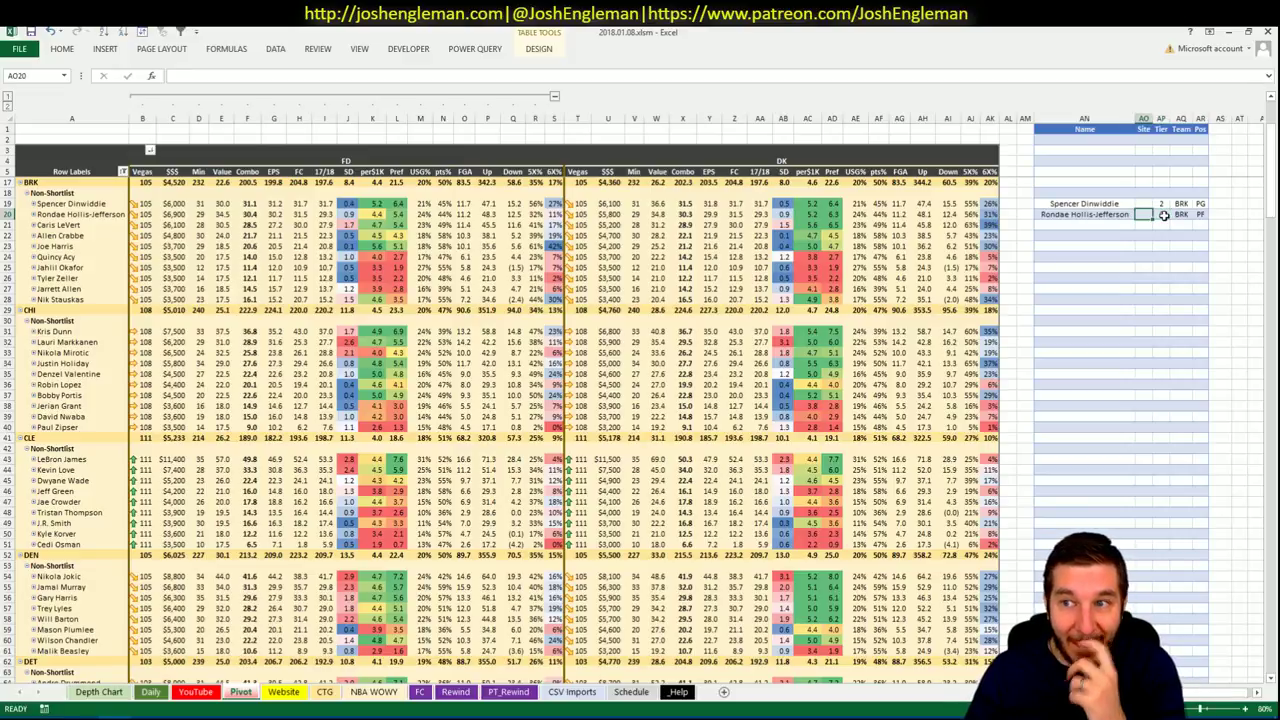
click(1163, 215)
text(2)
key(Return)
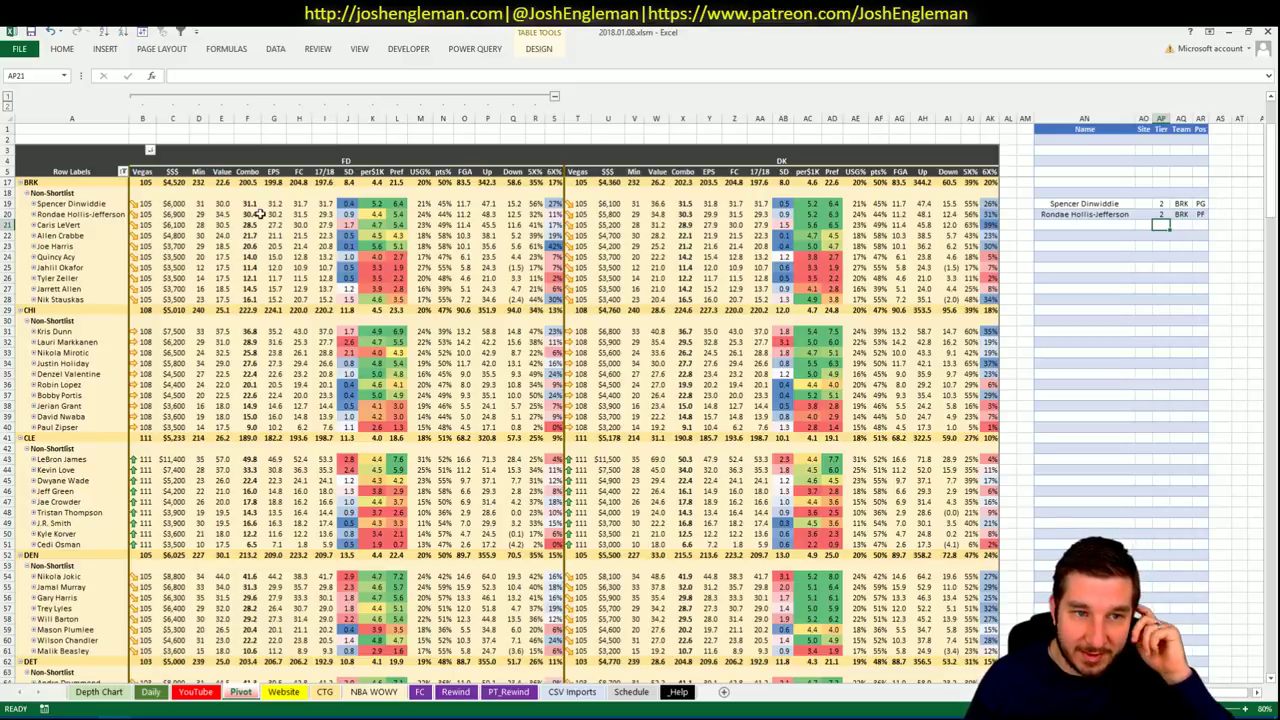
Check Brooklyn's players on the CTG and YouTube sheets and add Caris LeVert to the Pivot shortlist in cell AN21.
click(326, 692)
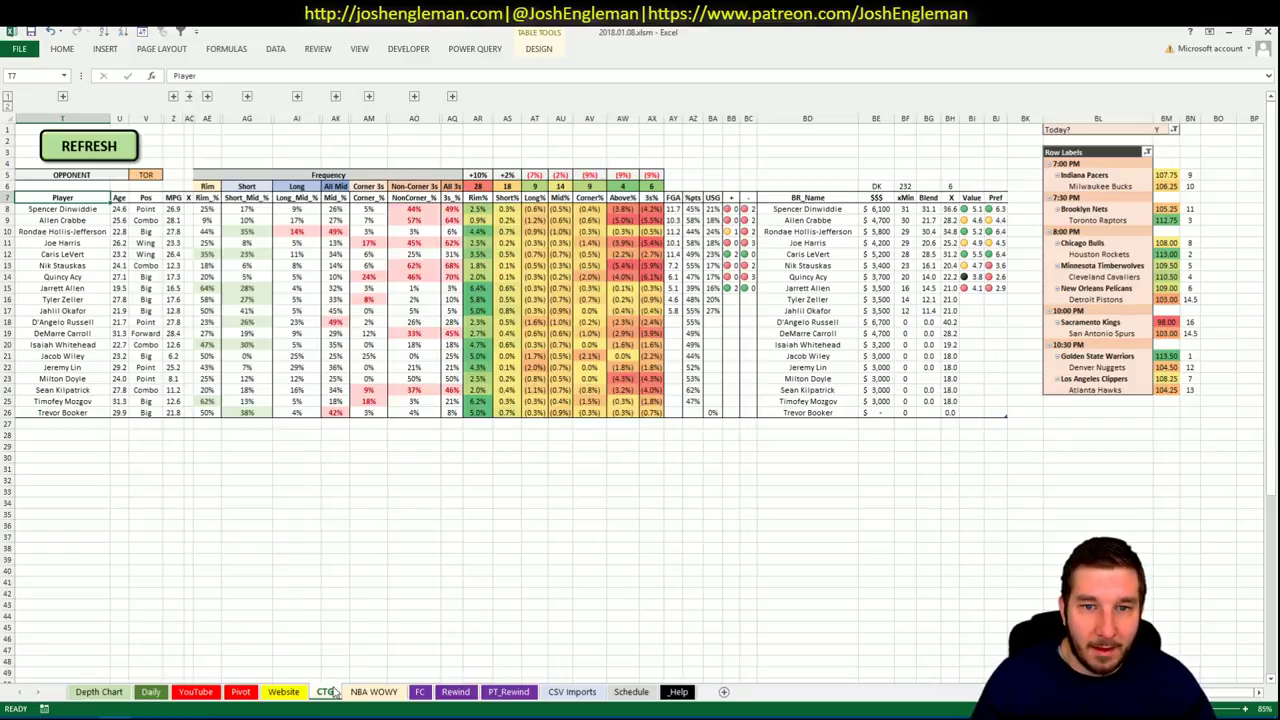
click(241, 688)
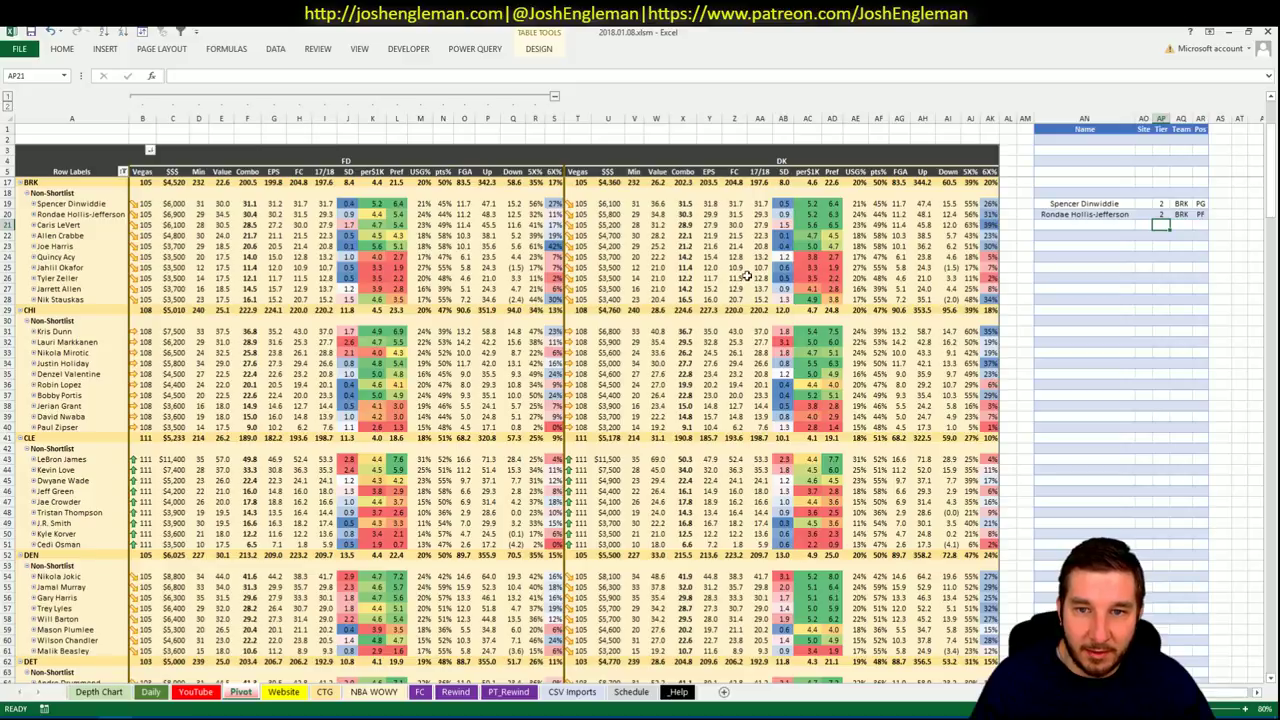
click(211, 695)
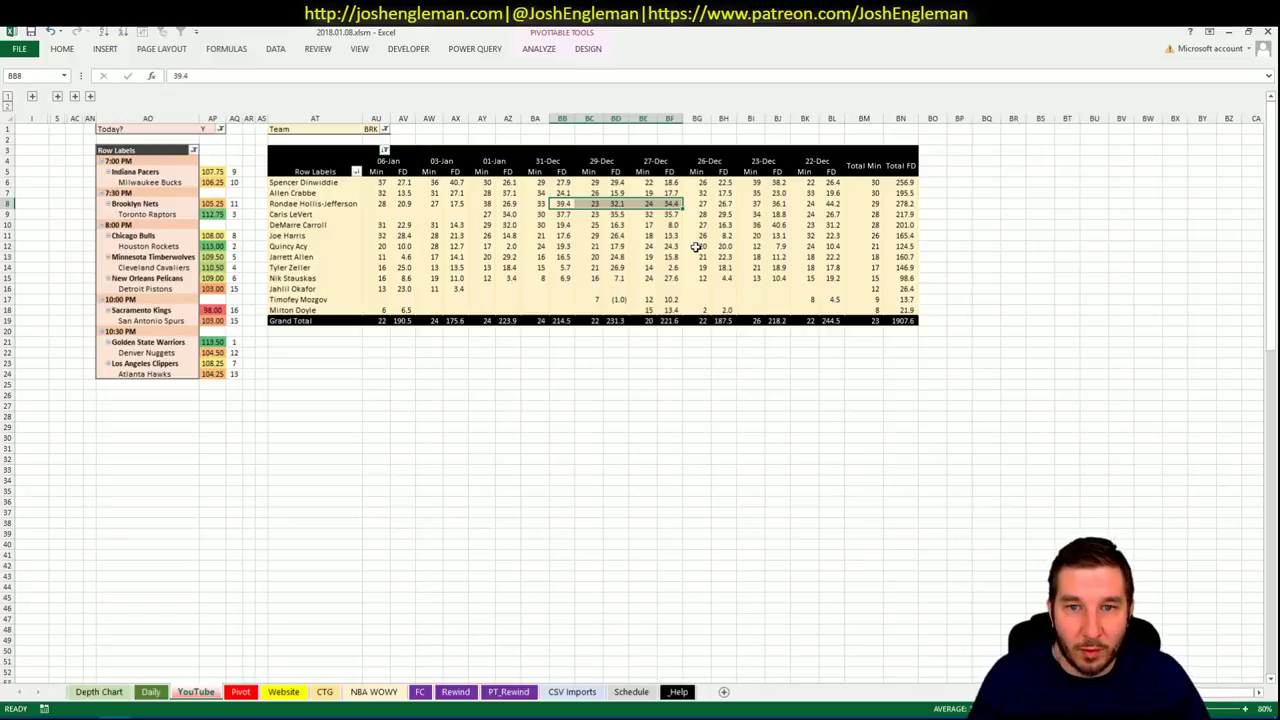
click(240, 694)
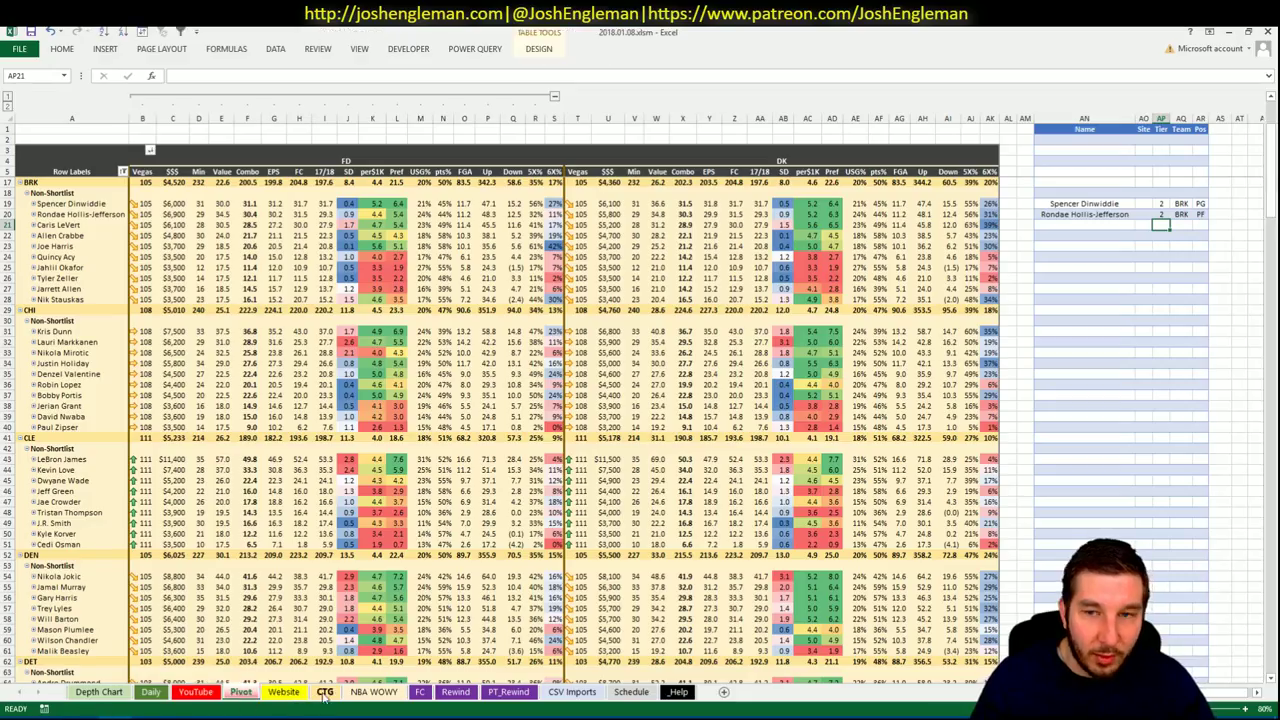
click(1067, 226)
text(C)
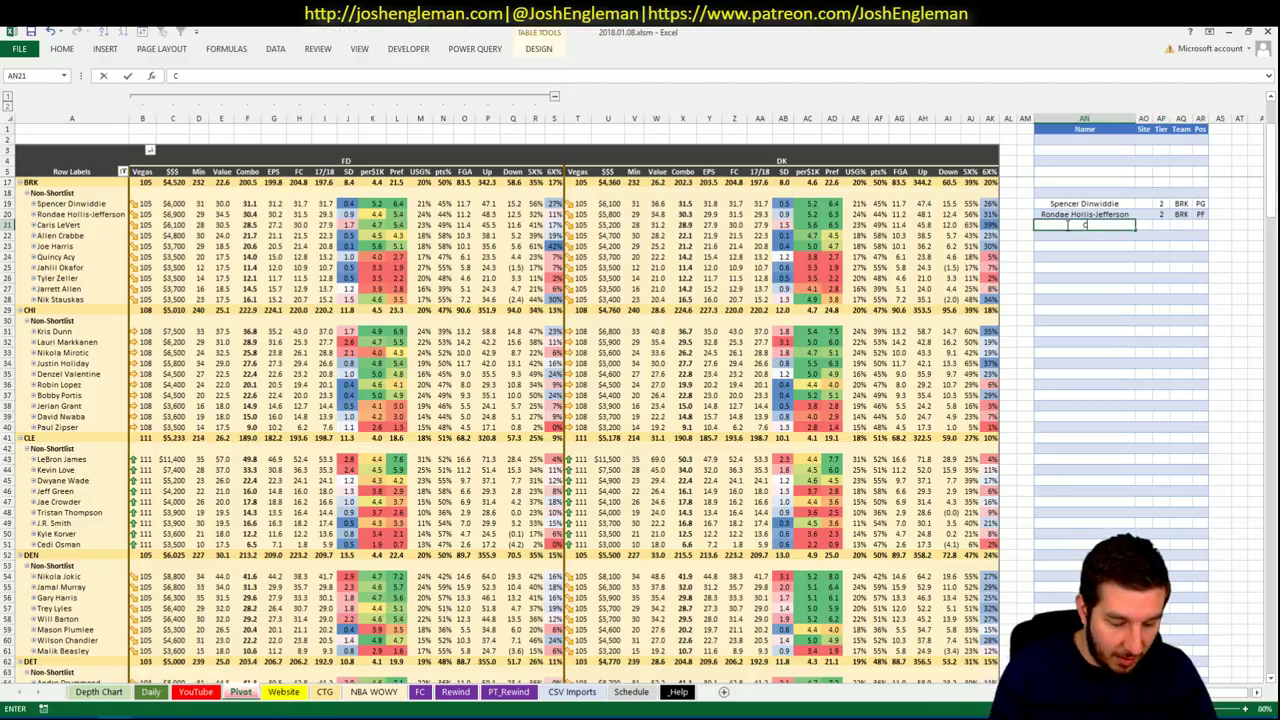
text(aris Le)
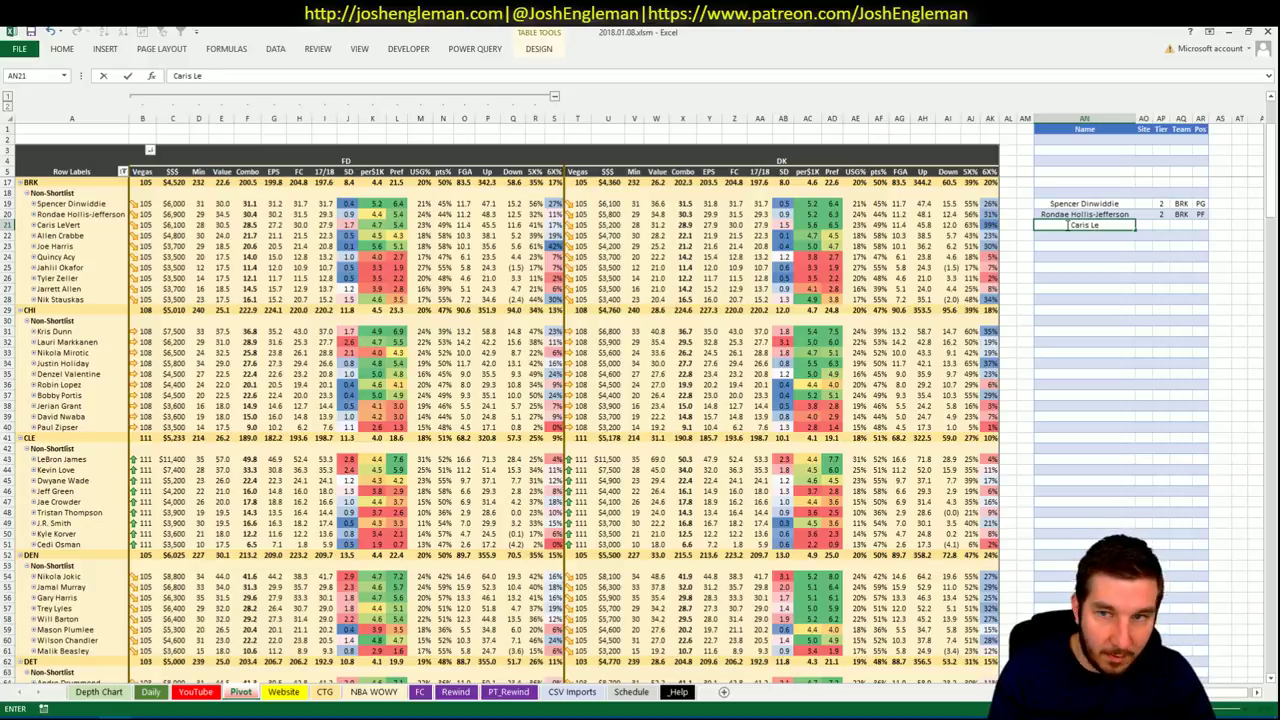
text(Vert)
key(Return)
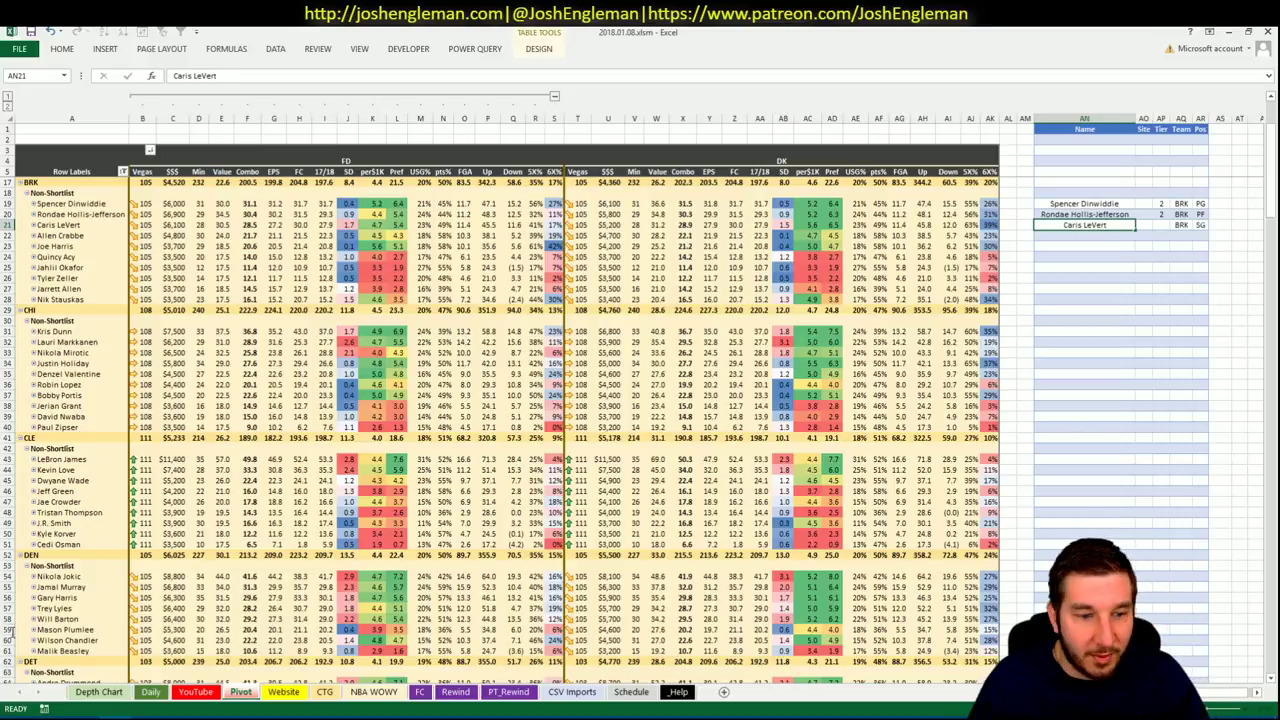
Switch to FantasyCruncher, limit the Brooklyn list to shooting guards, review a player's details and return to the Pivot sheet.
key(alt+Tab)
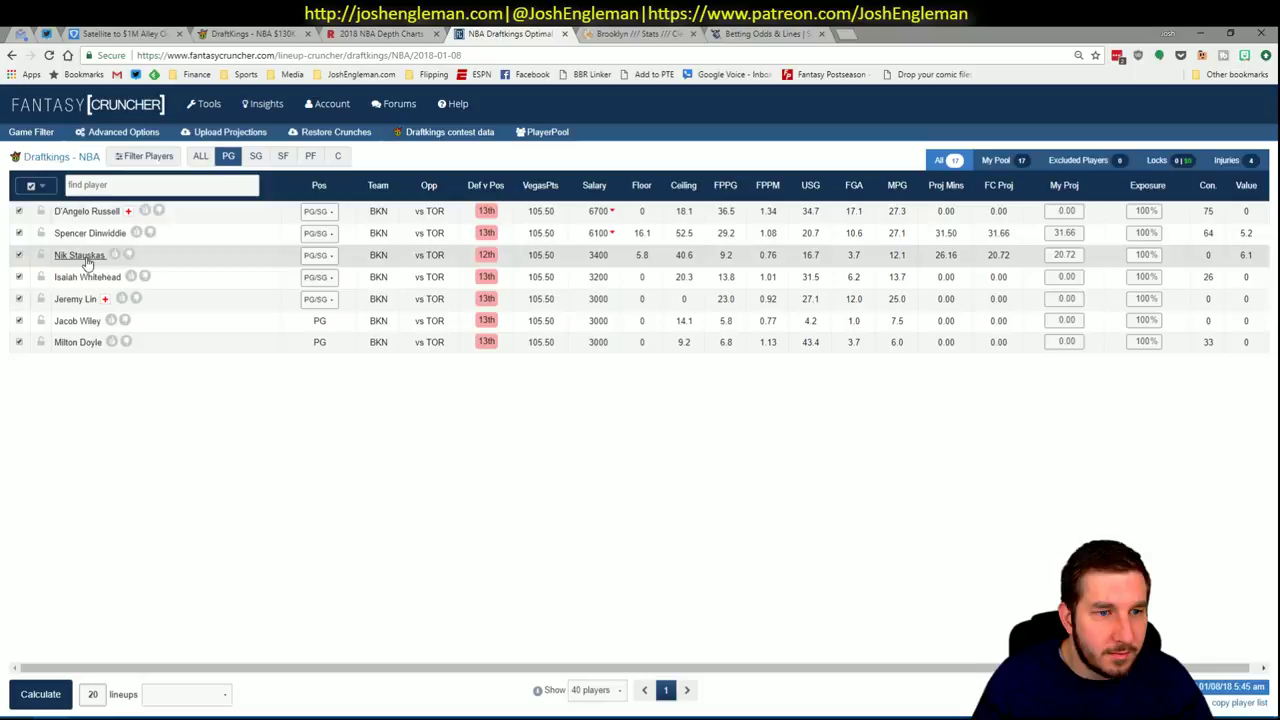
click(256, 156)
click(78, 255)
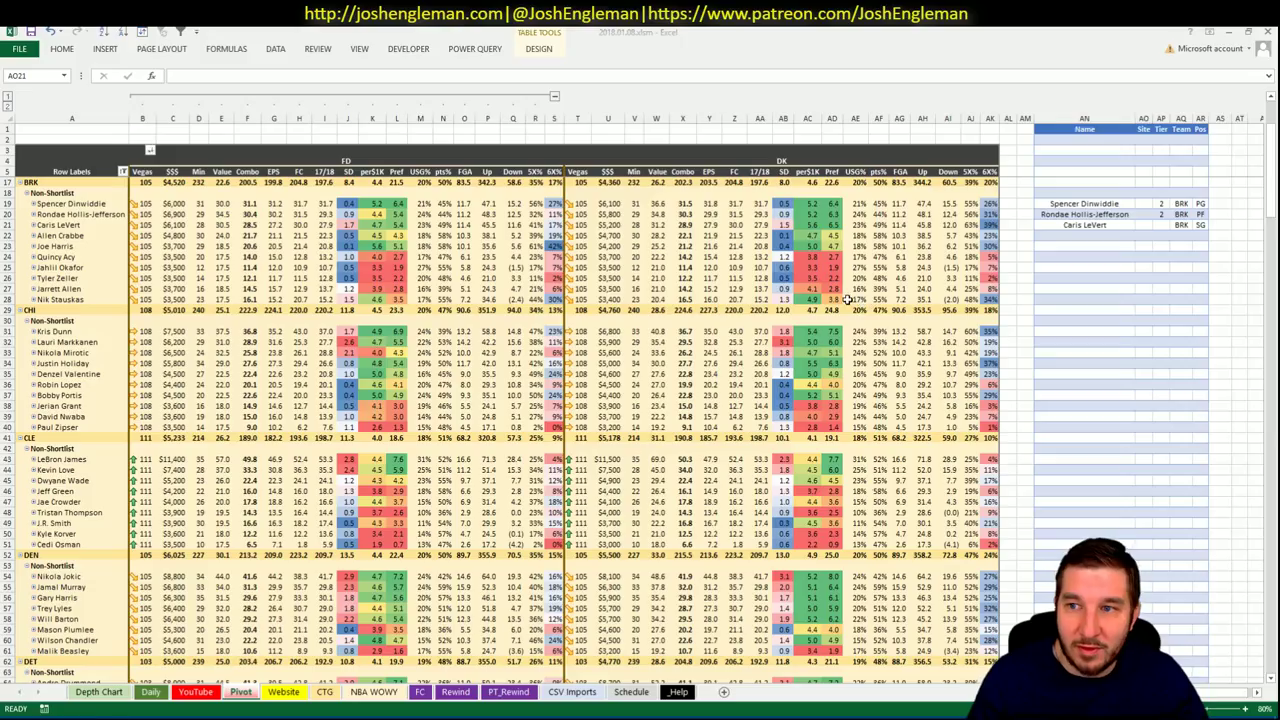
key(alt+Tab)
click(795, 261)
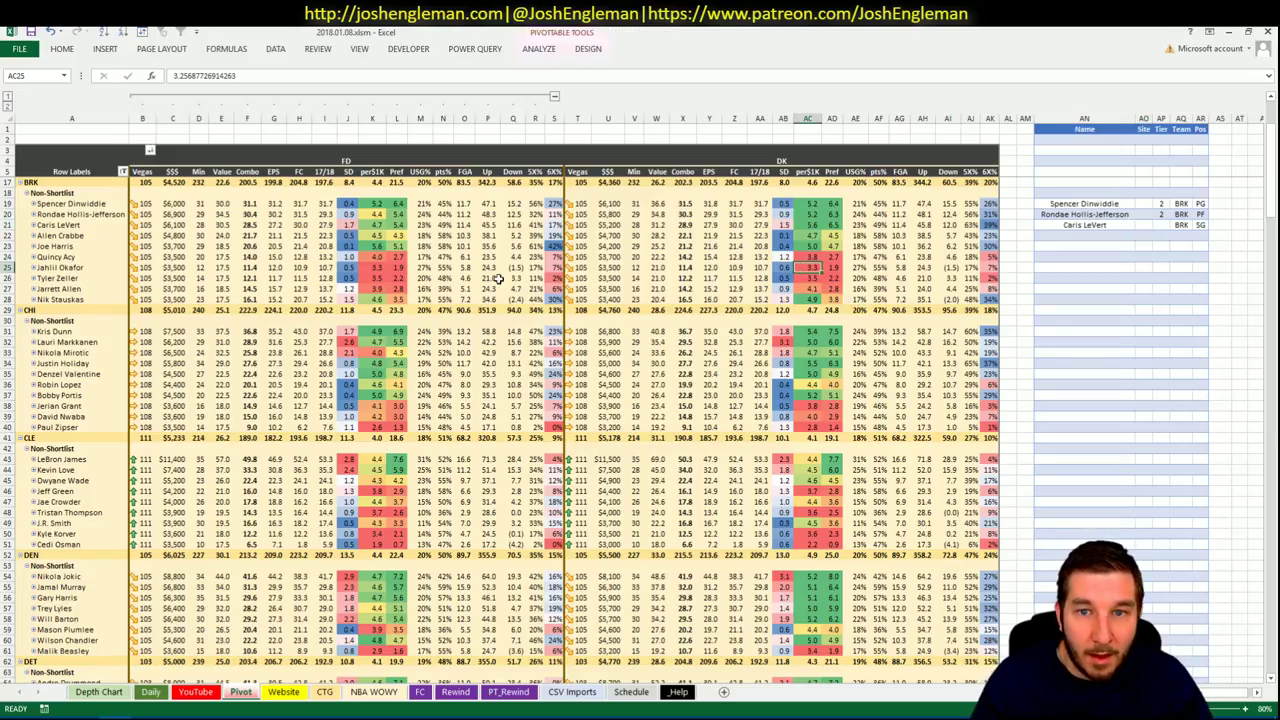
Set Caris LeVert's shortlist tier to 2 on the Pivot sheet.
click(724, 234)
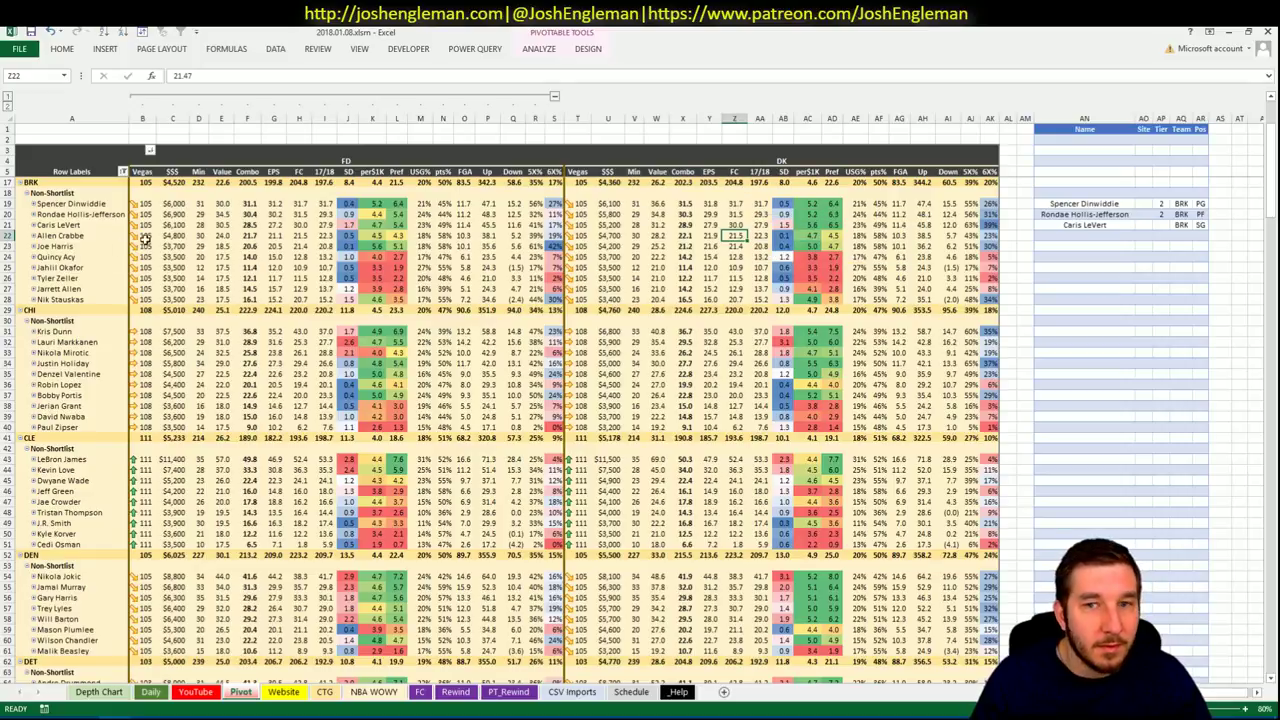
click(1162, 225)
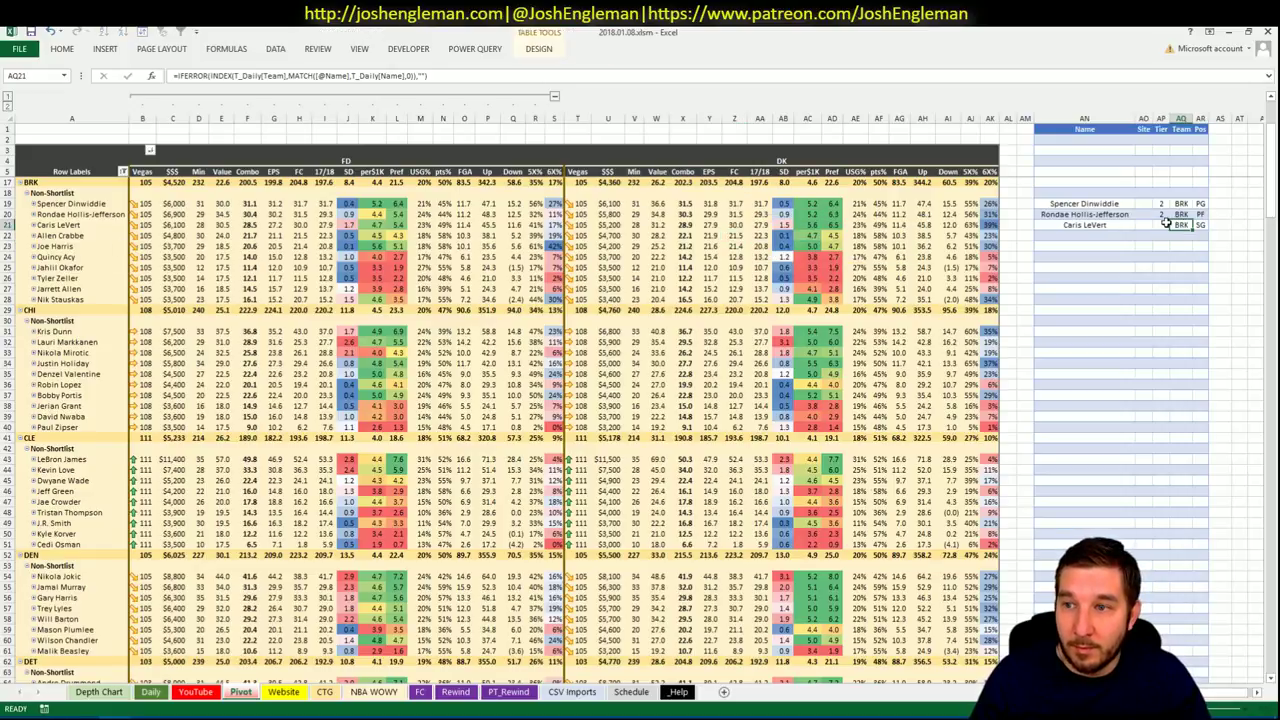
click(1158, 276)
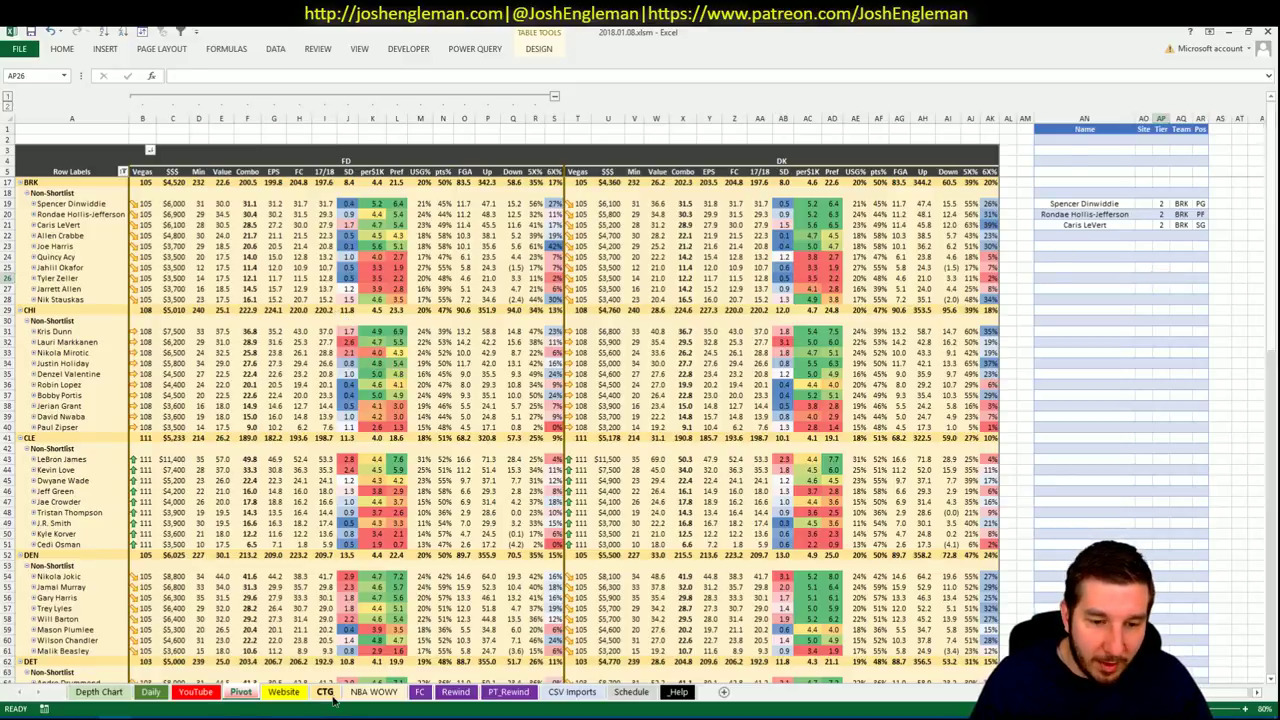
Compare the remaining Brooklyn players, especially Joe Harris, across the CTG shot profiles, YouTube game logs and Pivot projections.
click(241, 693)
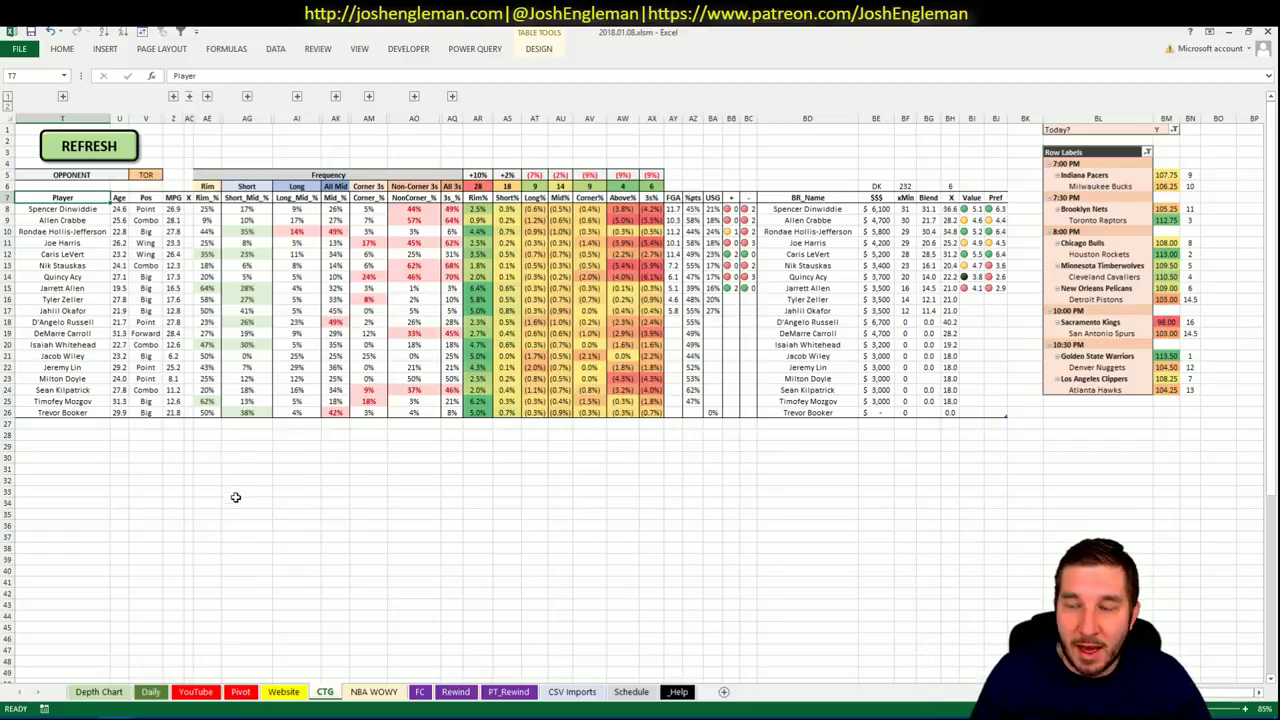
click(242, 692)
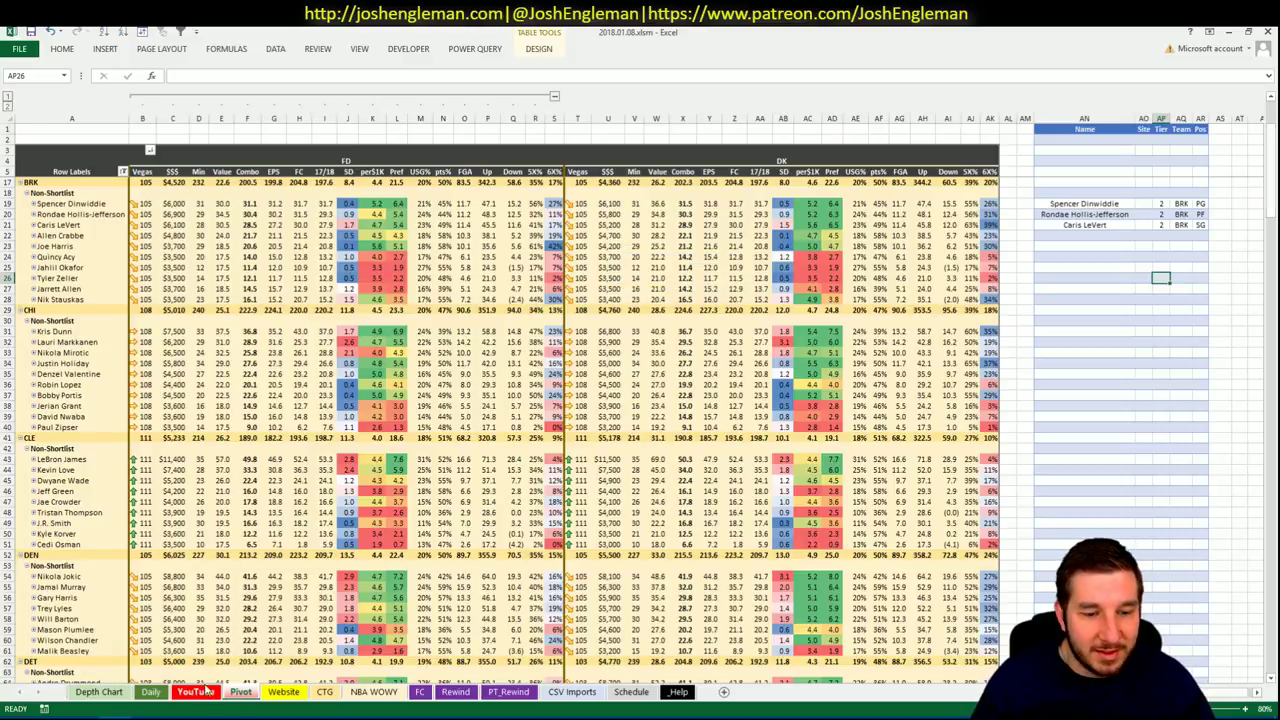
click(243, 693)
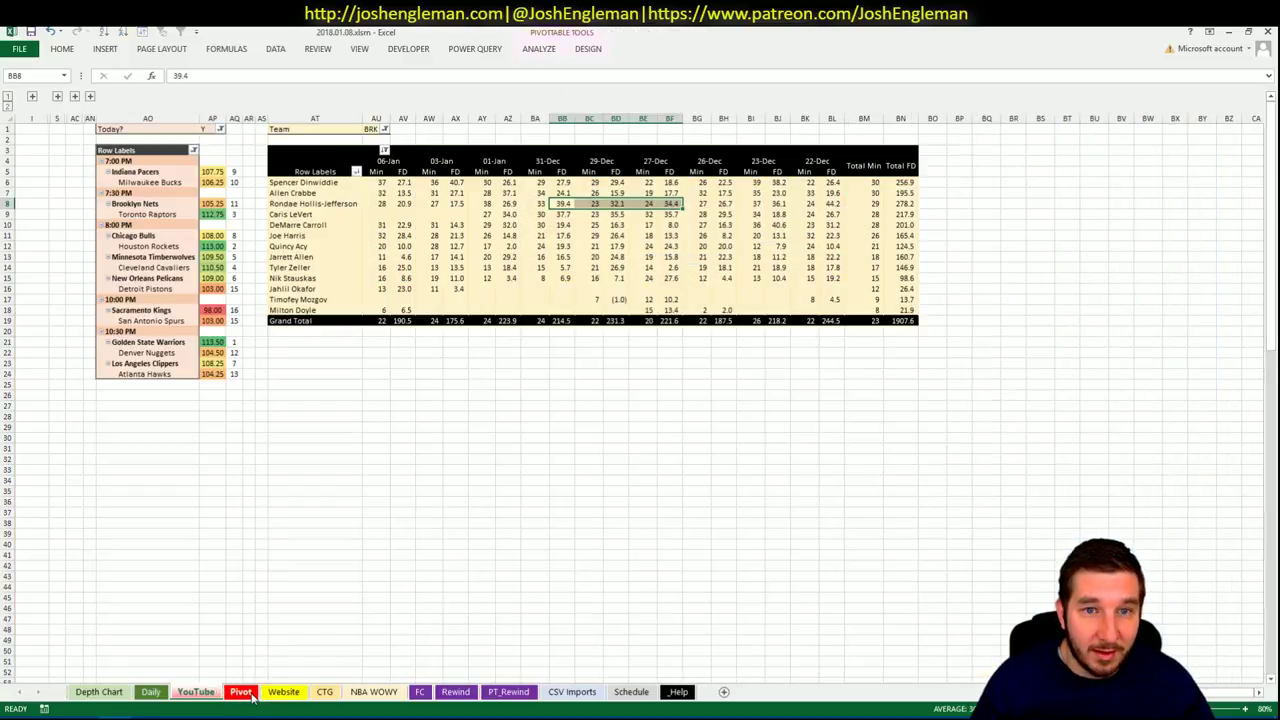
click(252, 695)
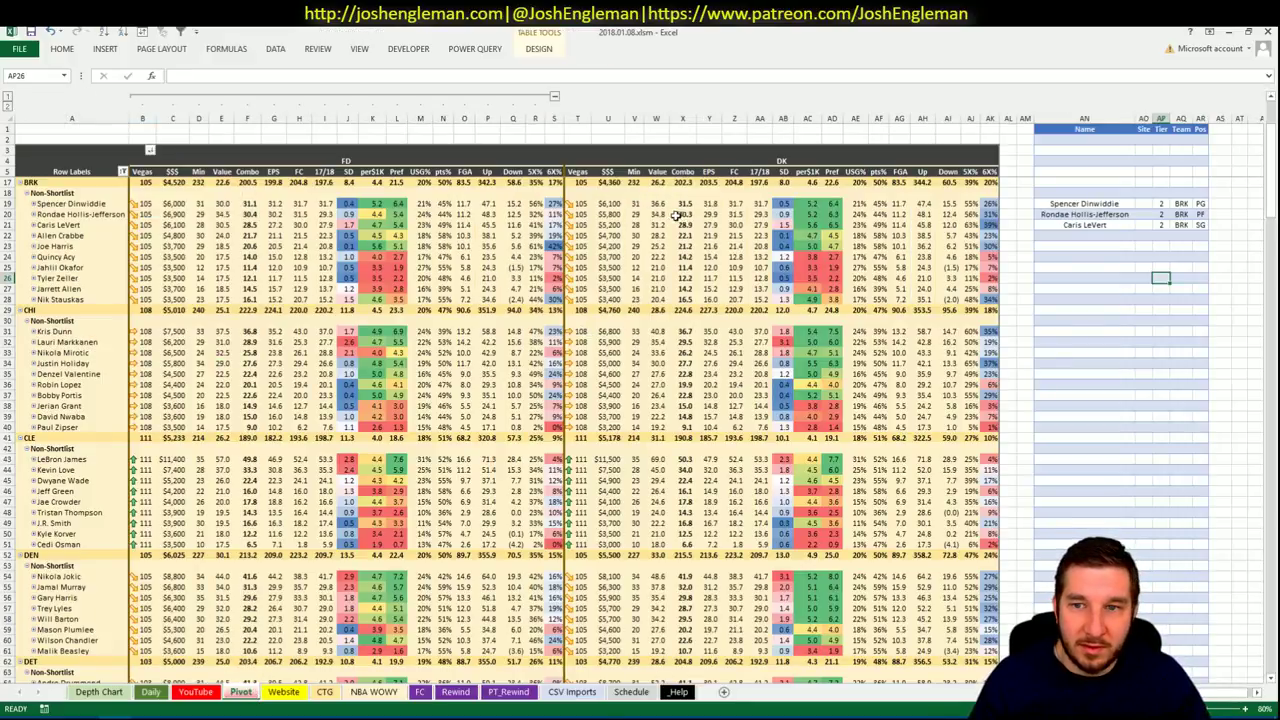
click(971, 245)
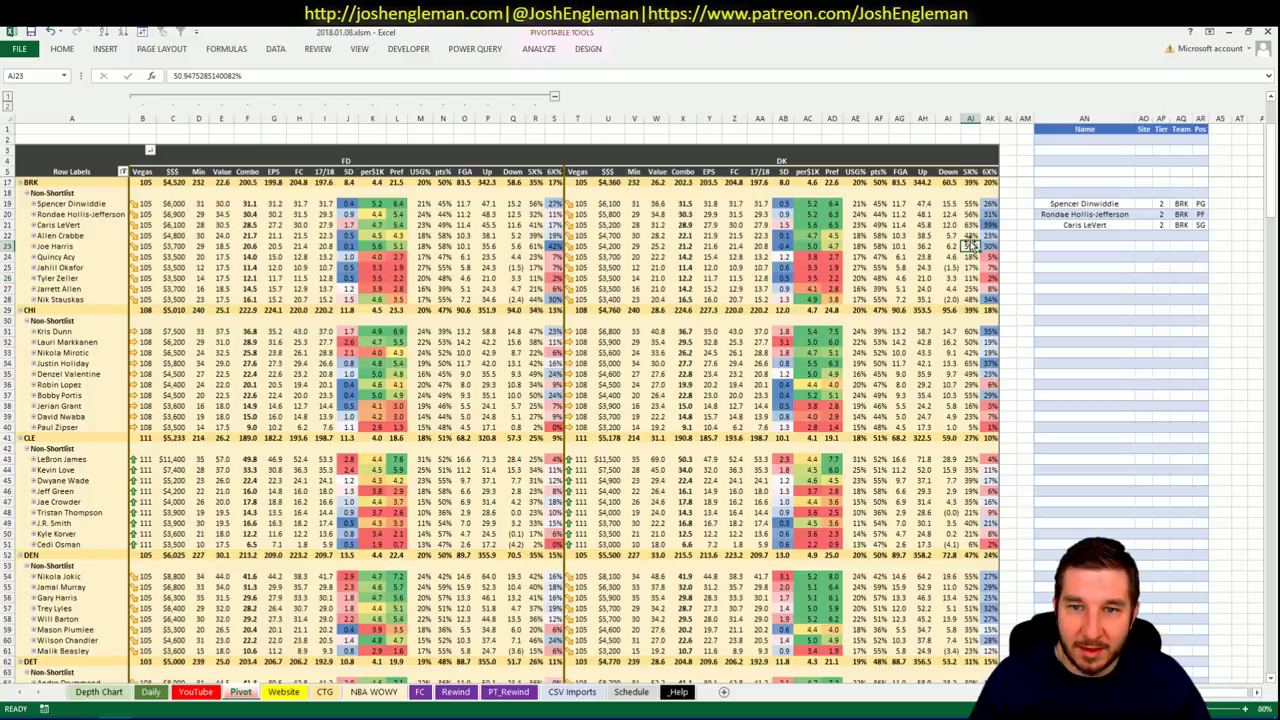
click(322, 694)
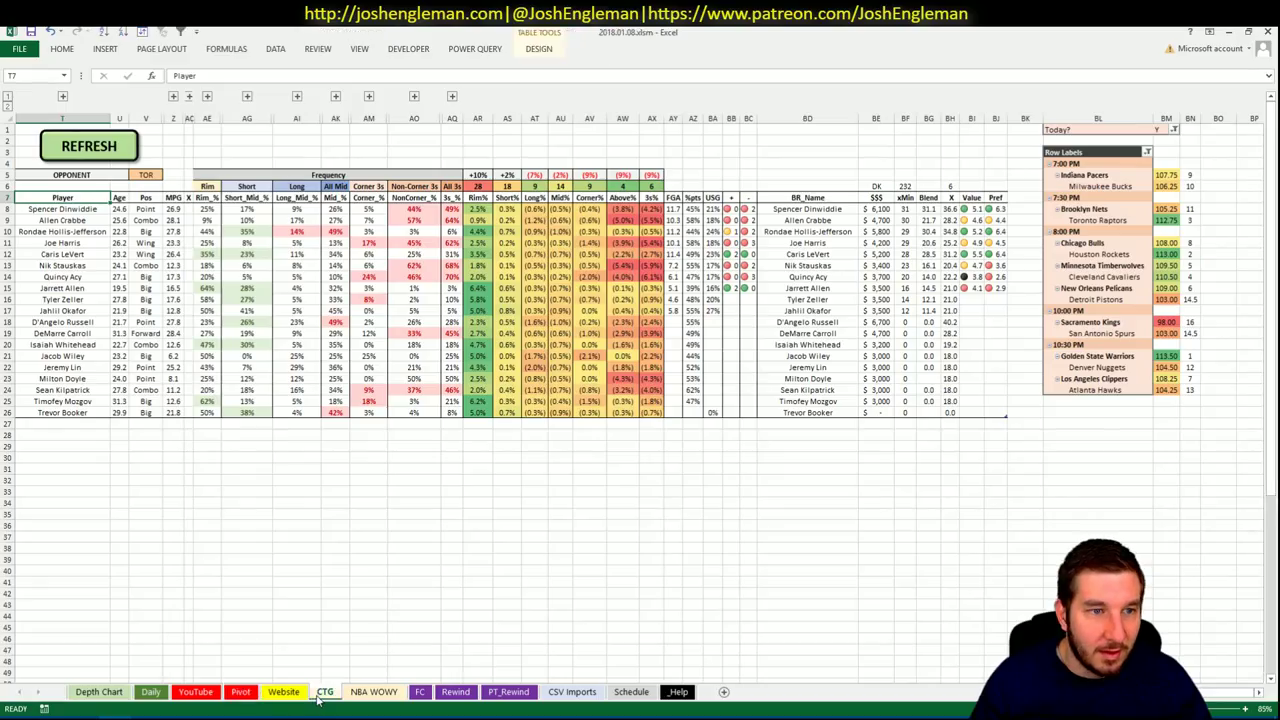
click(241, 693)
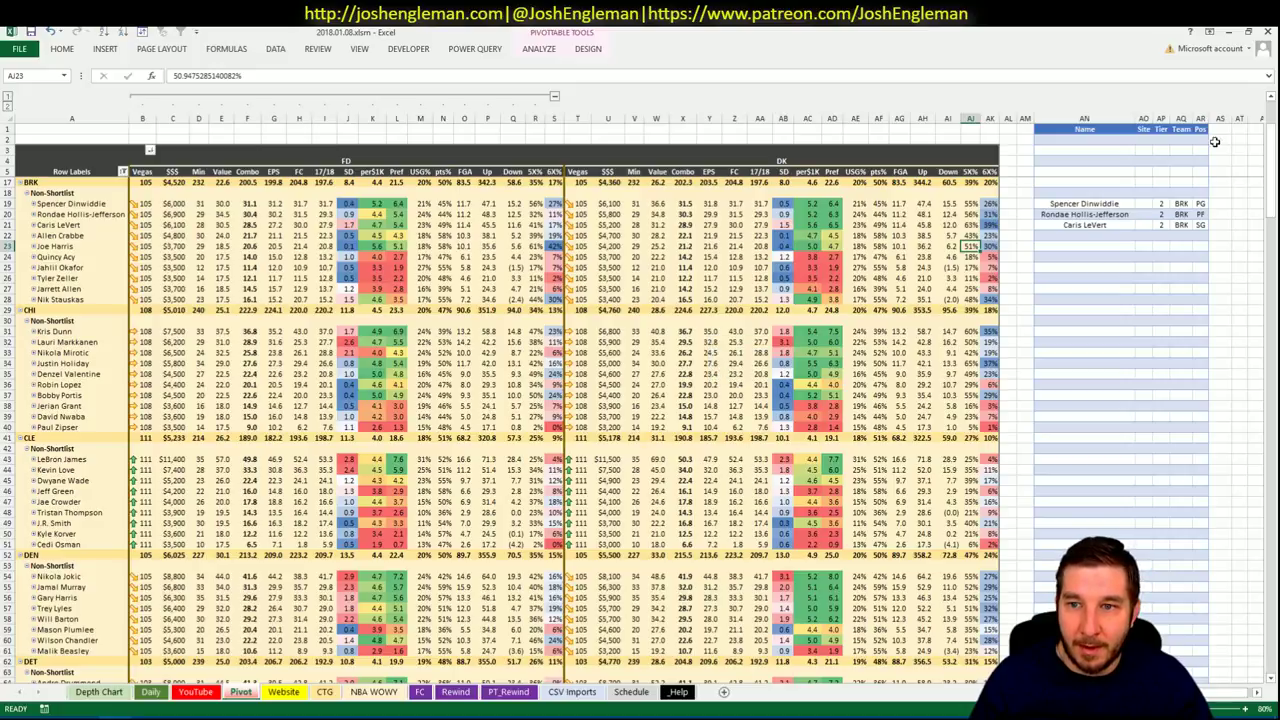
Add Joe Harris to the Pivot shortlist in cell AN22 with tier 3.
click(1091, 233)
text(Joe Harris)
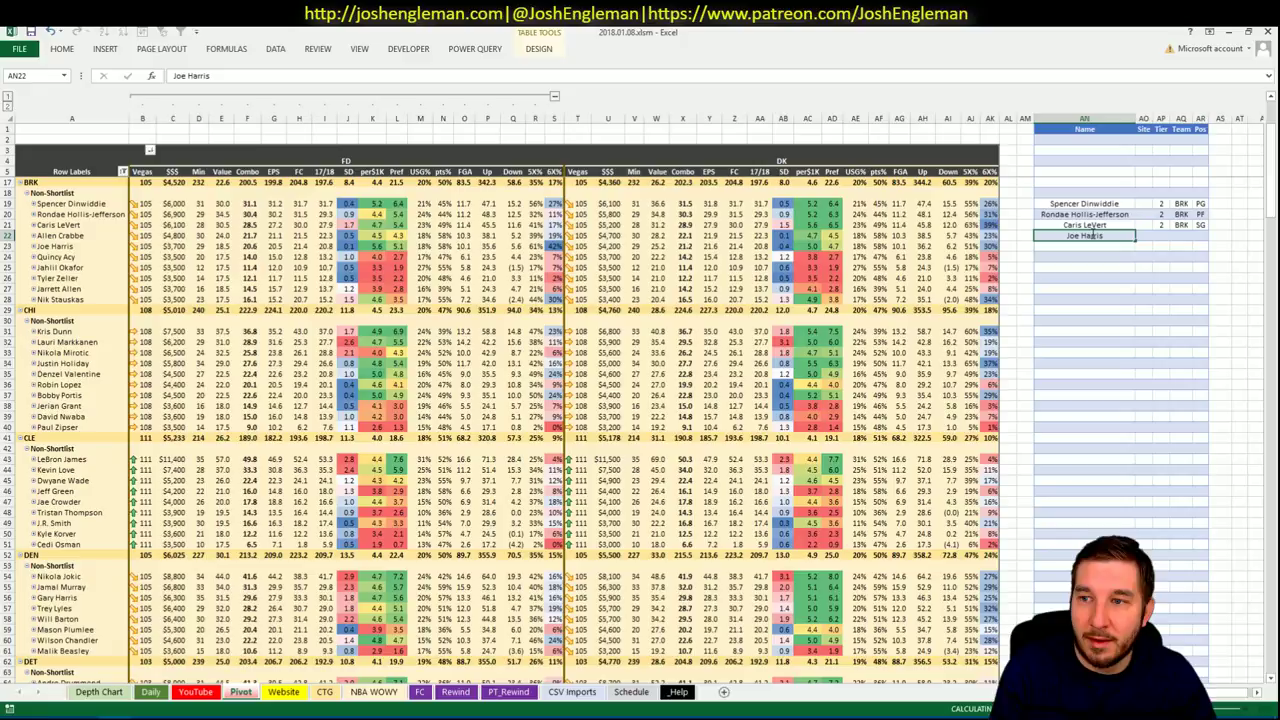
key(Return)
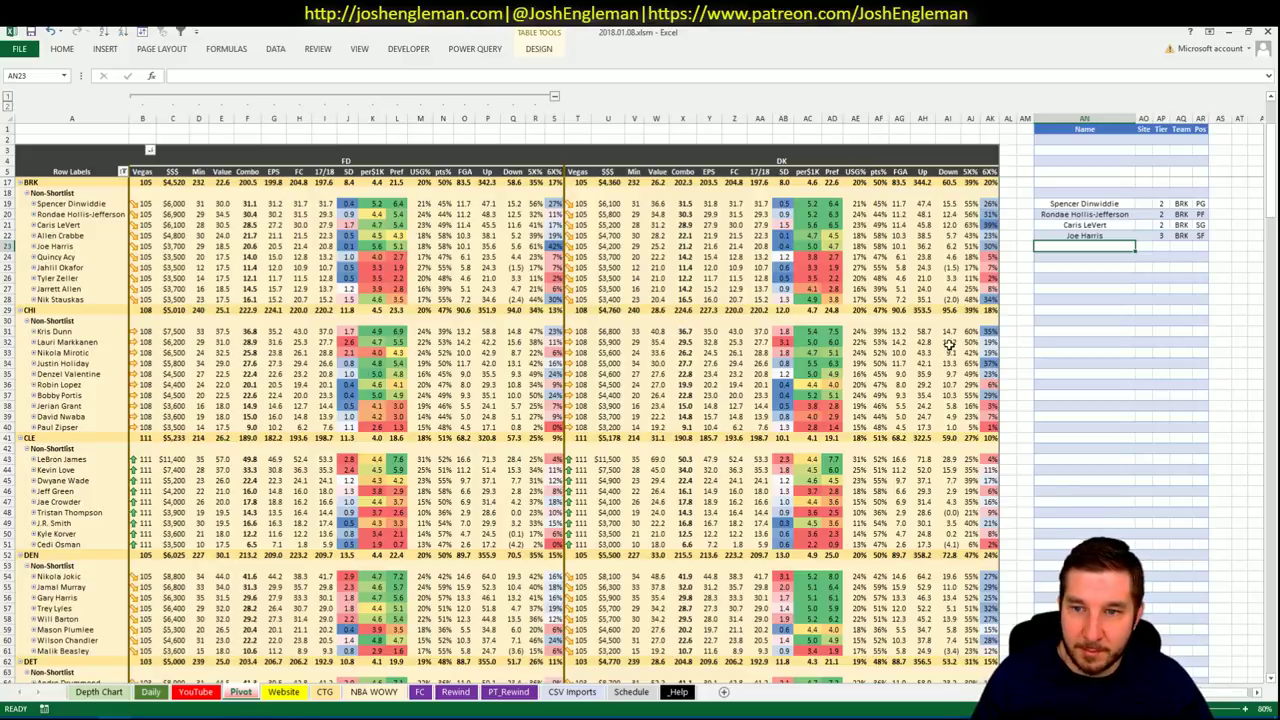
Set the opponent on the CTG sheet to BRK.
click(327, 692)
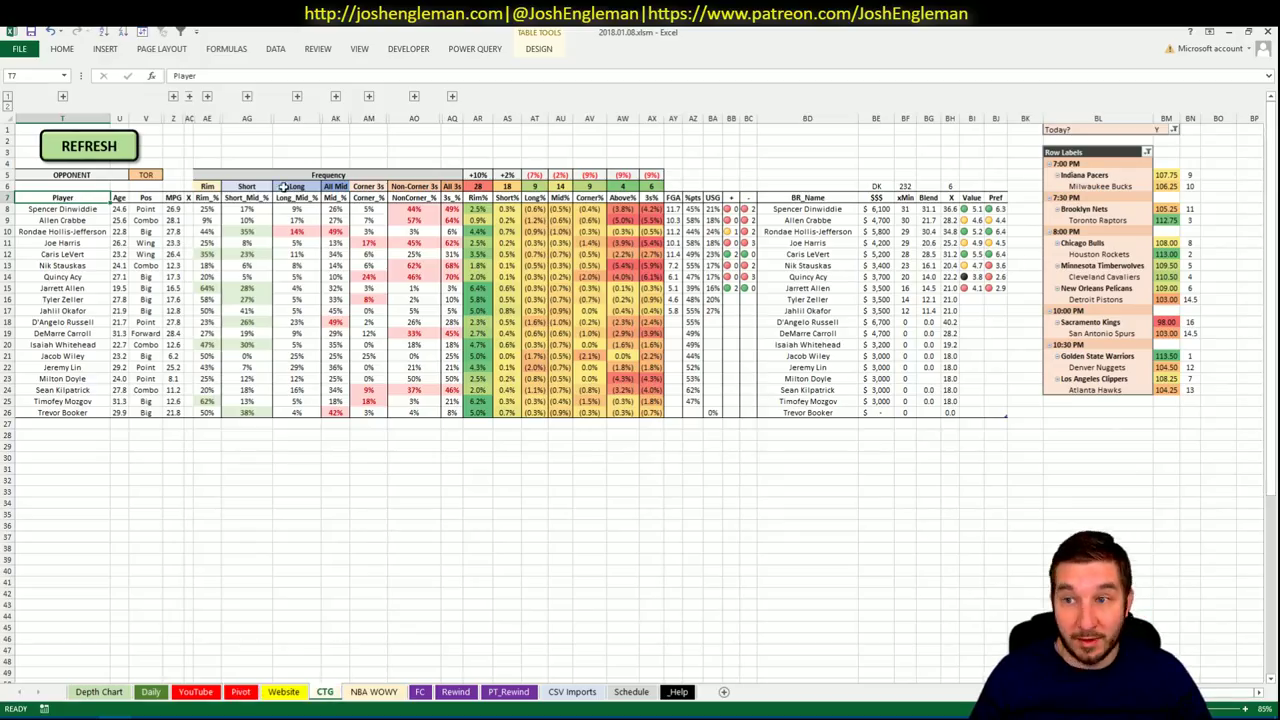
click(147, 176)
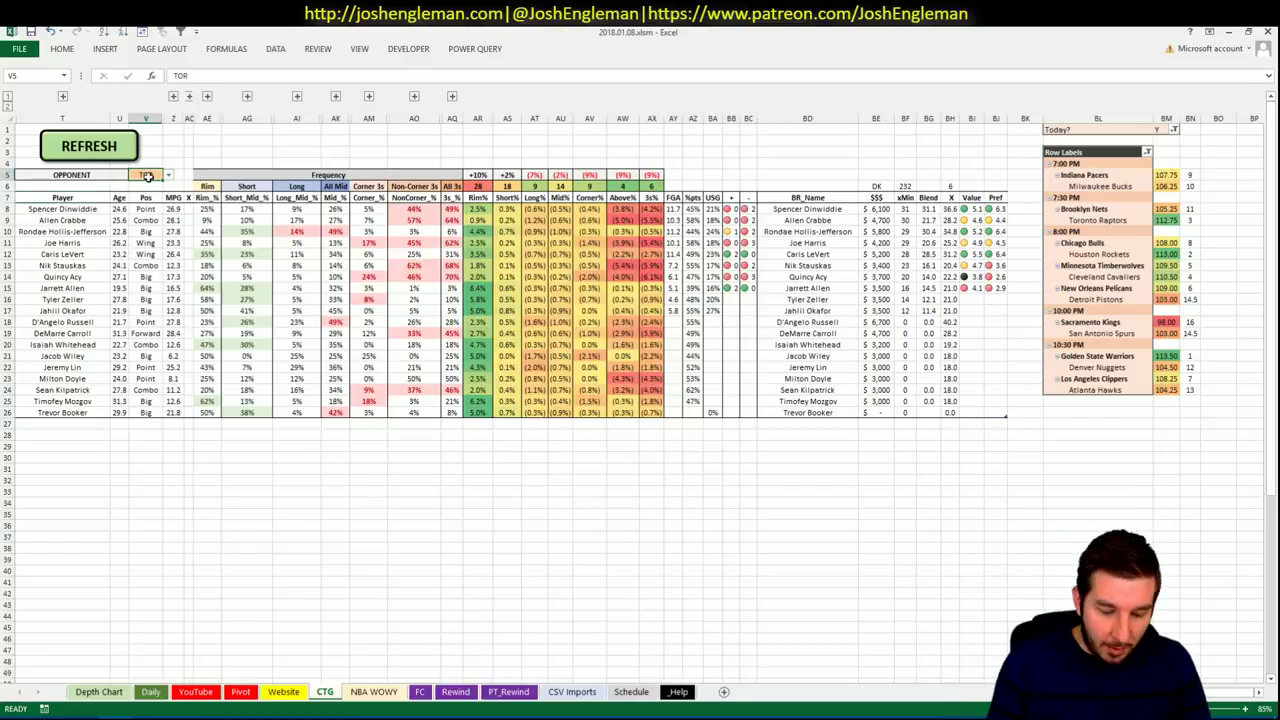
text(BRK)
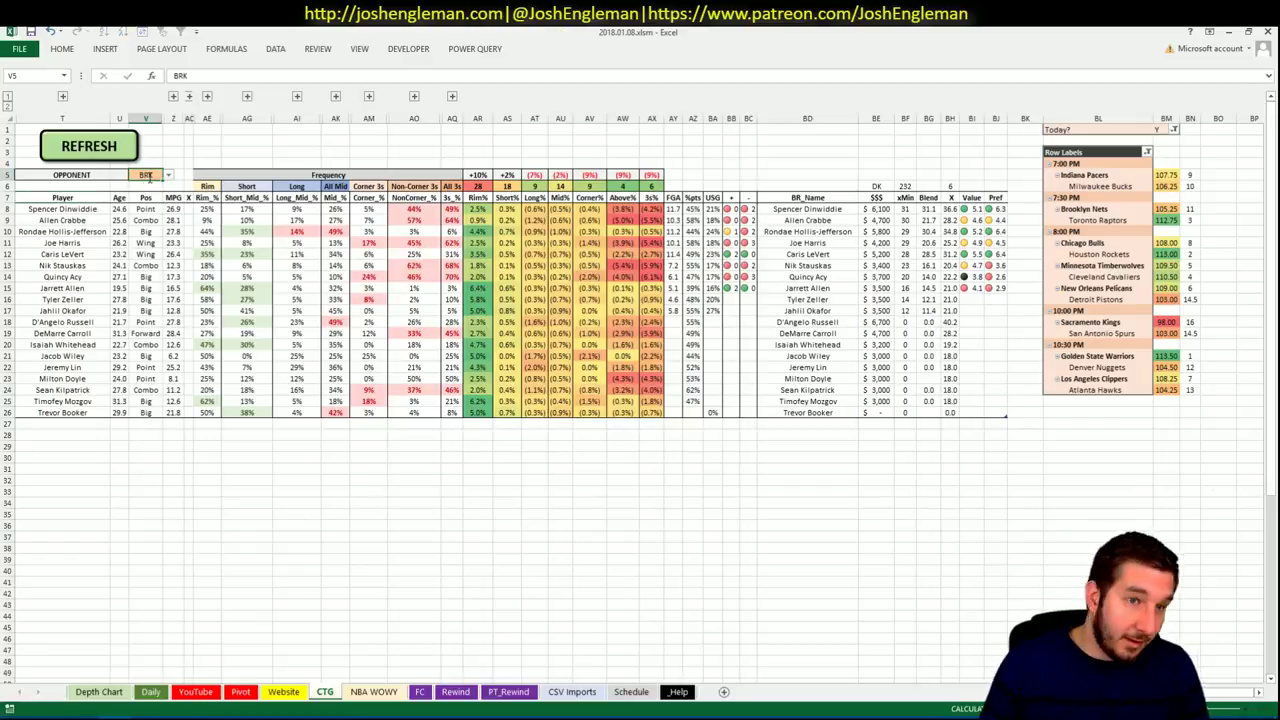
key(Return)
Switch to the browser and open the Toronto Raptors team page on Cleaning the Glass.
key(alt+Tab)
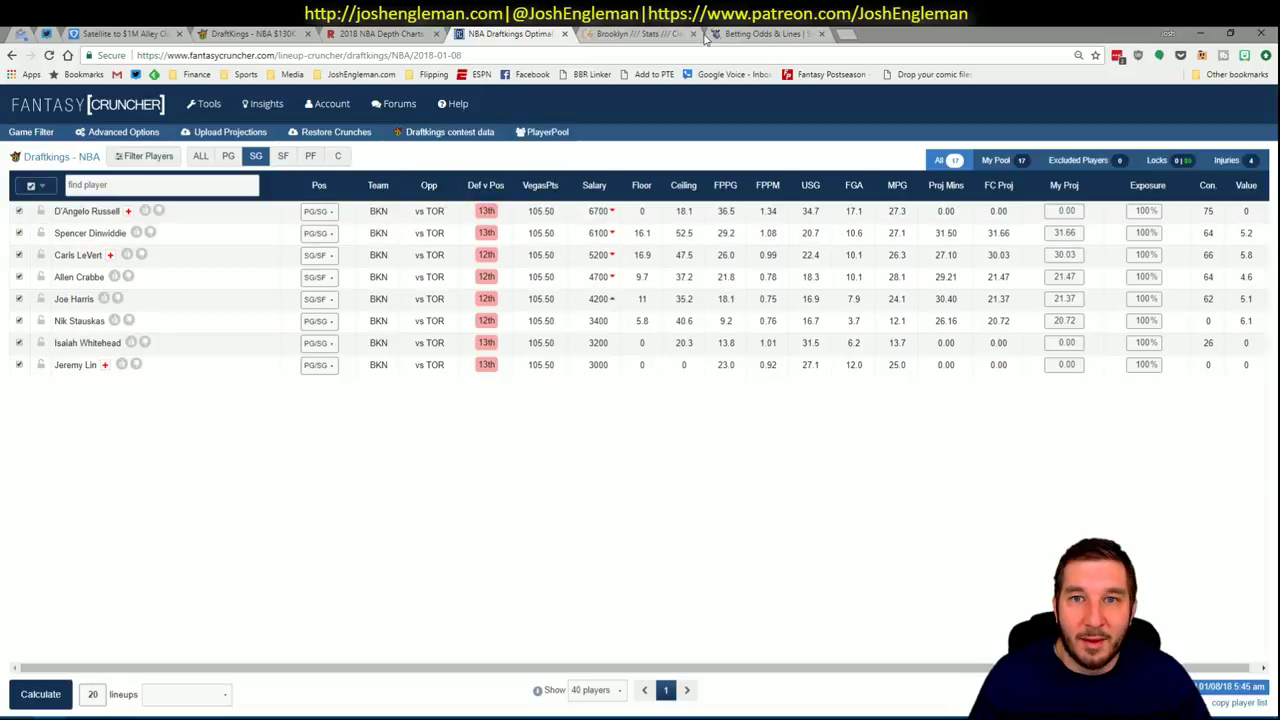
key(ctrl+Tab)
click(322, 128)
text(tors)
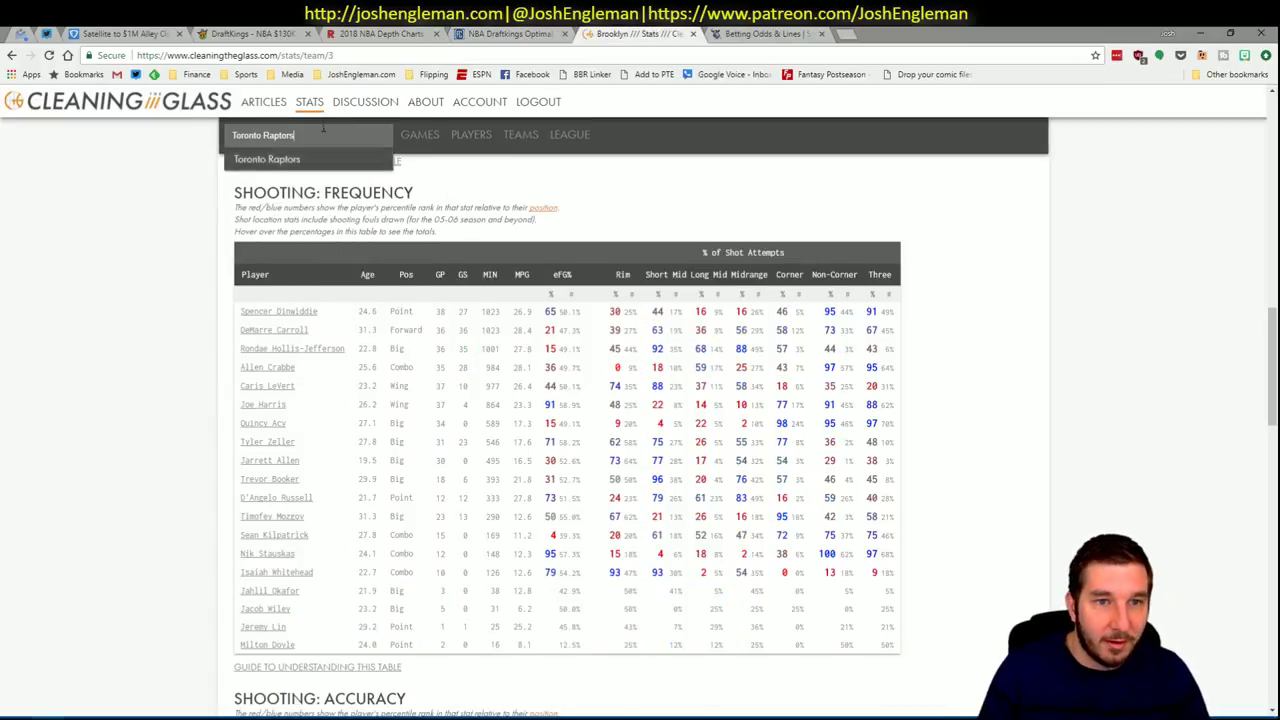
key(Return)
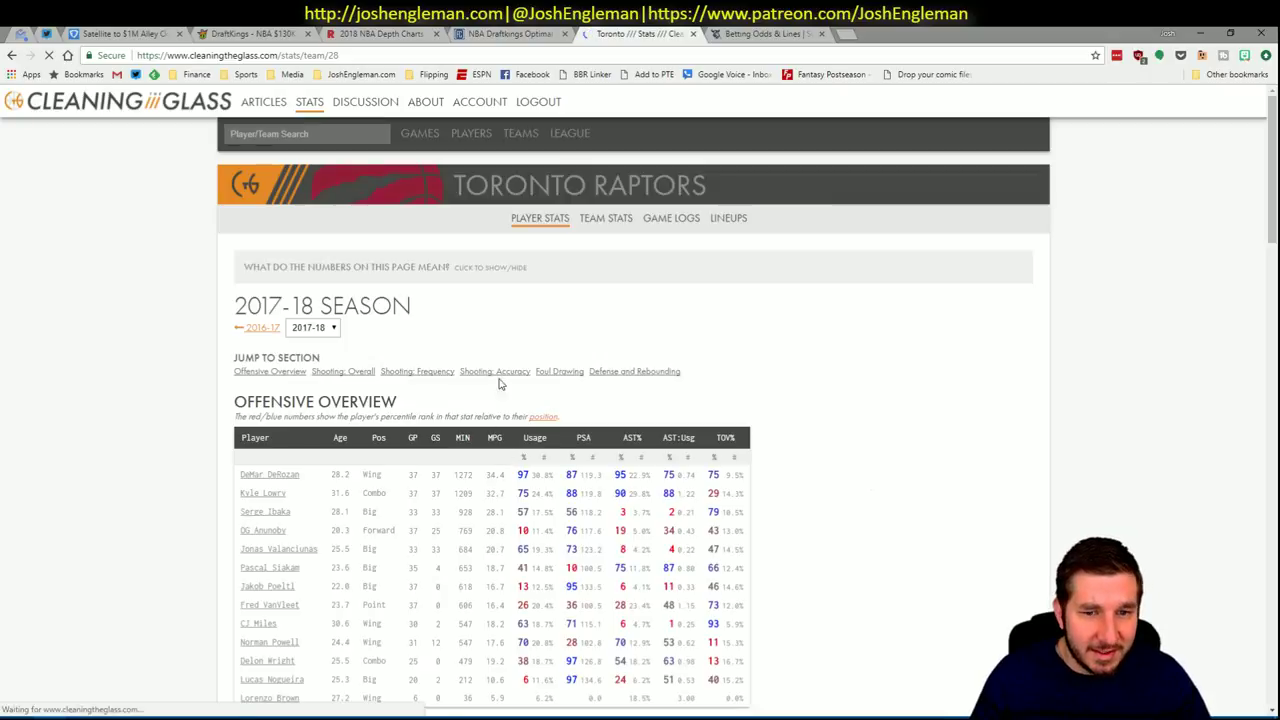
Copy Toronto's complete Shooting: Frequency player table and refresh the workbook's CTG sheet with it.
click(420, 373)
scroll(685, 388, down, 2)
mouse_move(876, 541)
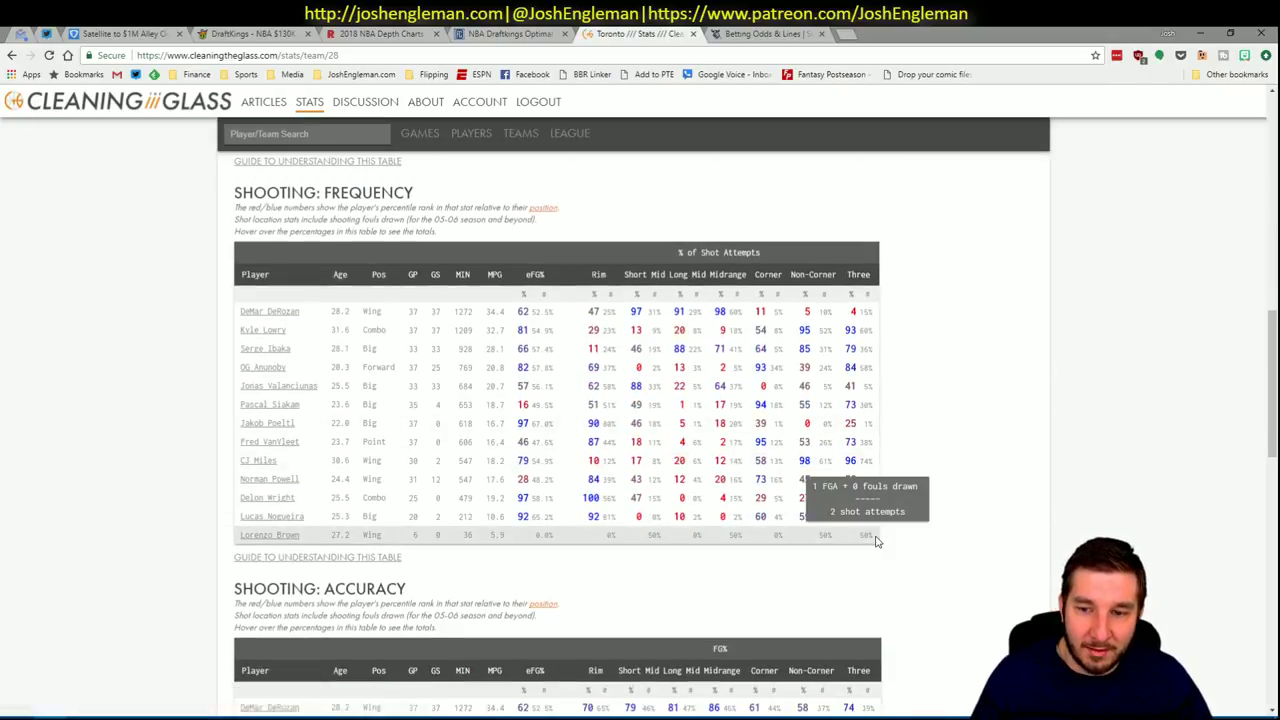
drag(876, 541, 242, 316)
key(alt+Tab)
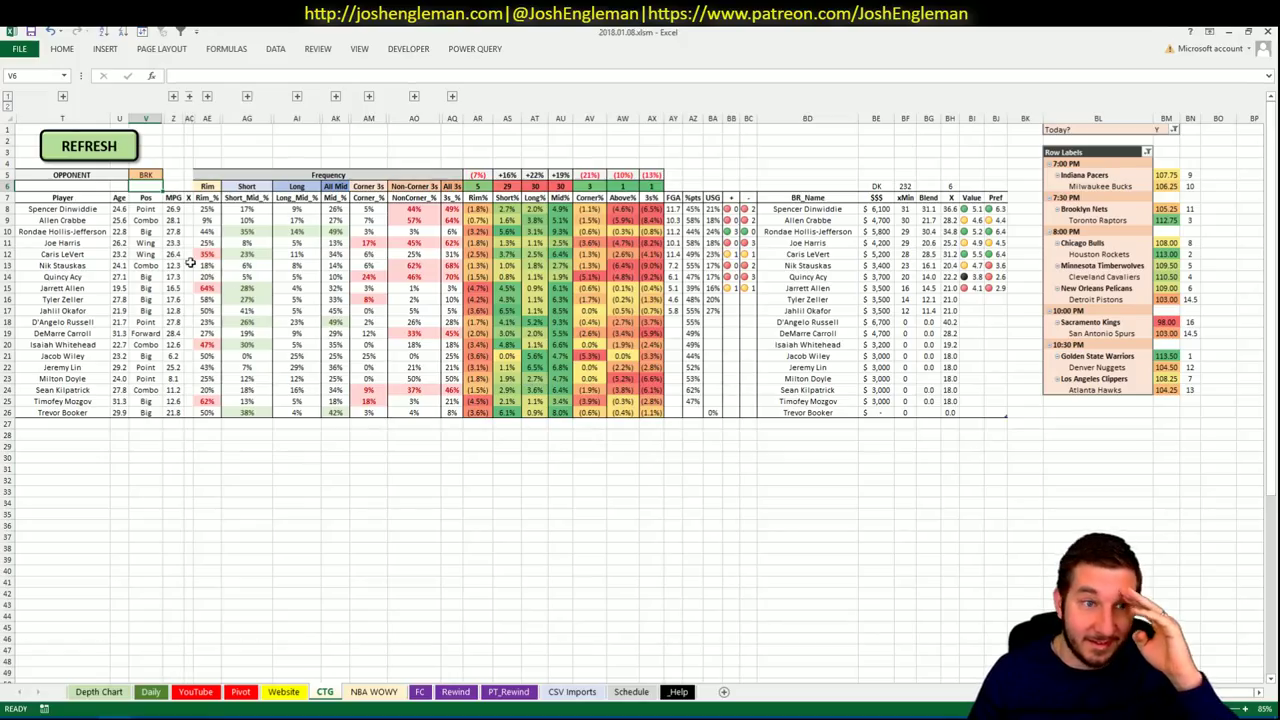
click(108, 150)
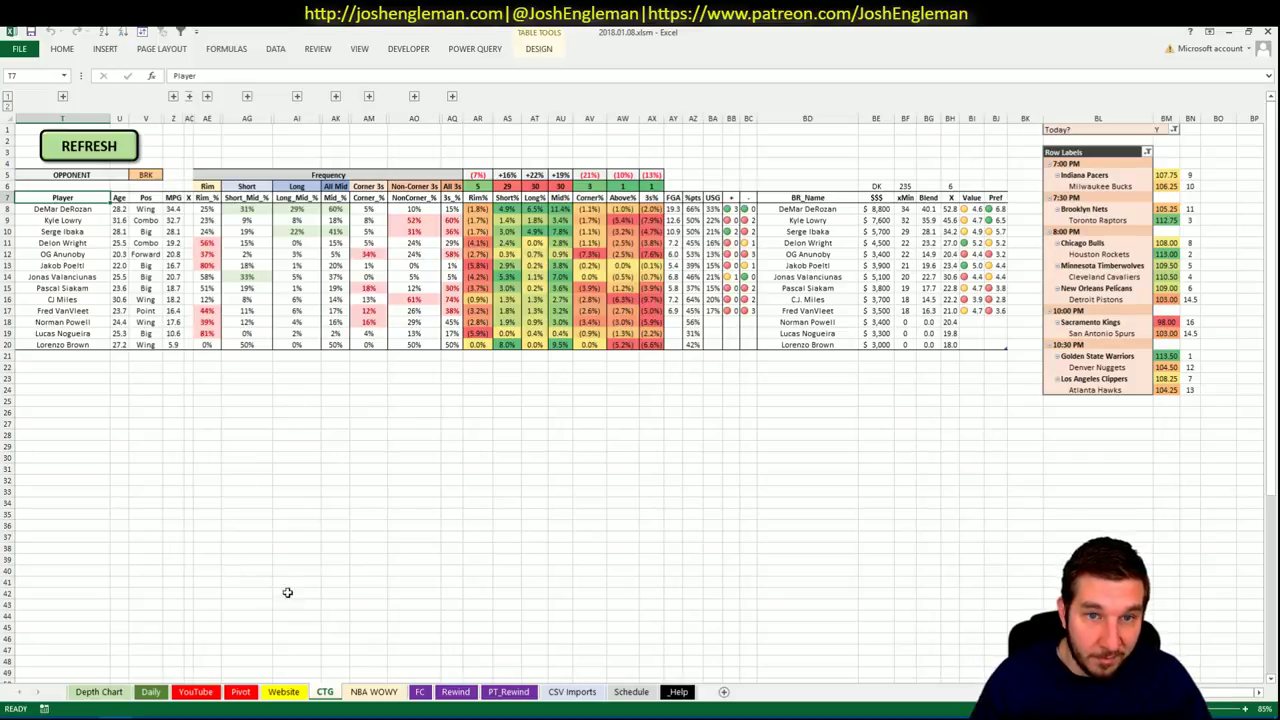
Compare Toronto's player projections on the Pivot sheet with their shot profiles against Brooklyn on the CTG sheet.
click(242, 692)
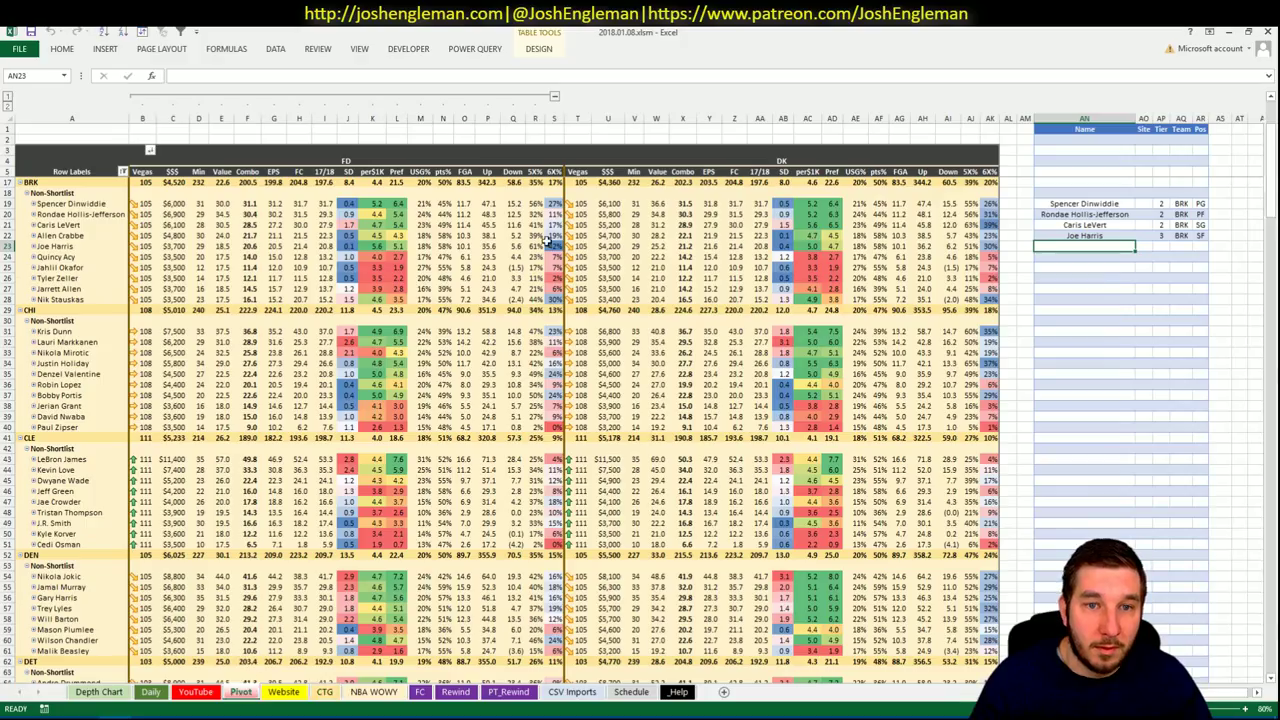
click(680, 405)
scroll(680, 405, down, 20)
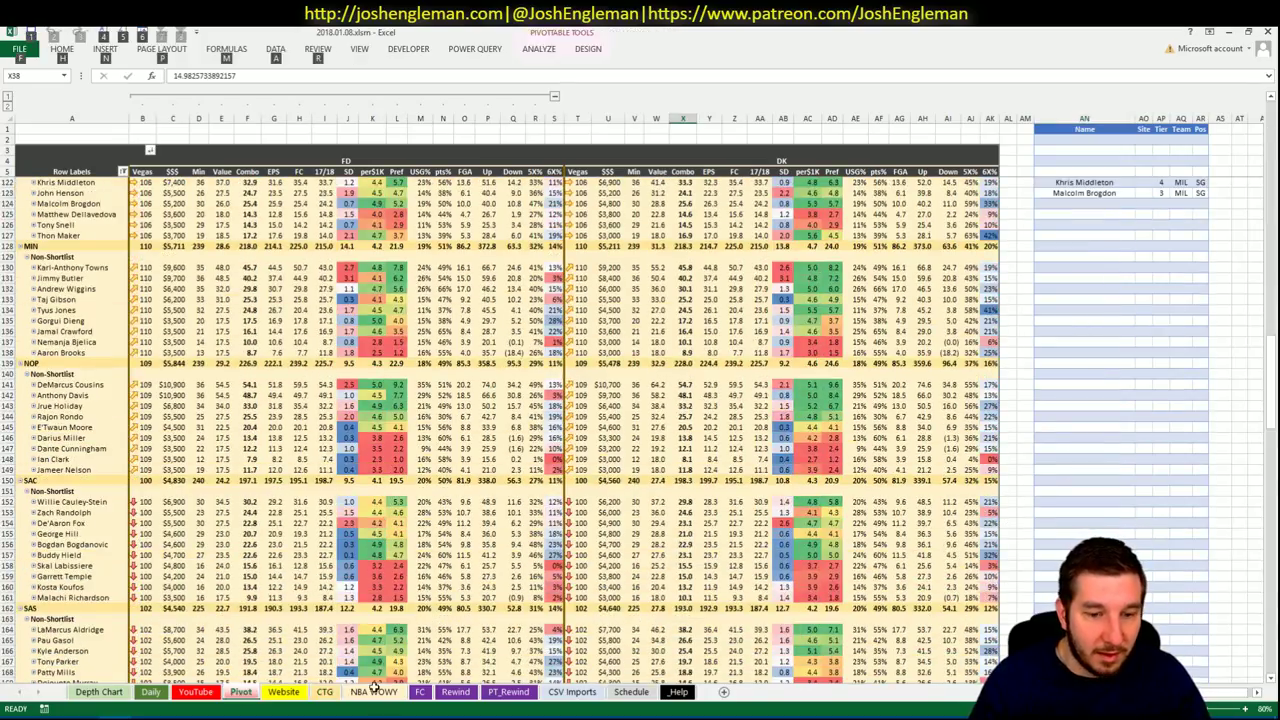
click(326, 694)
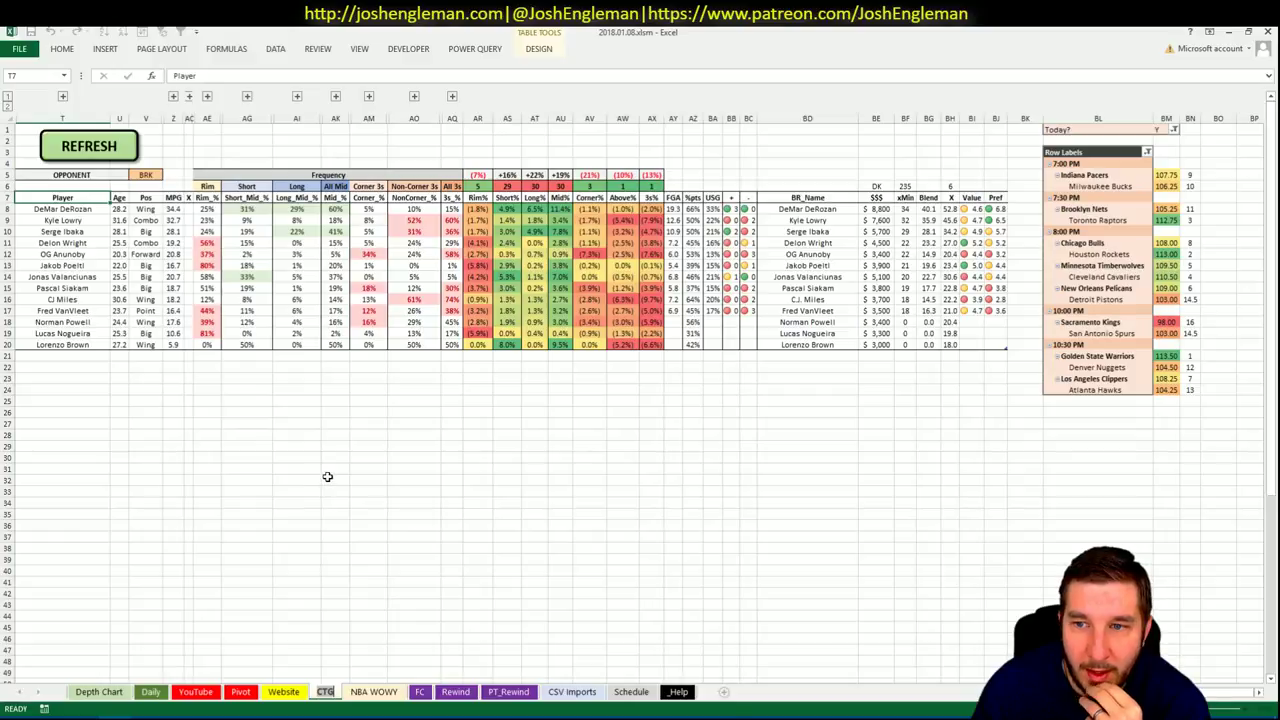
click(241, 691)
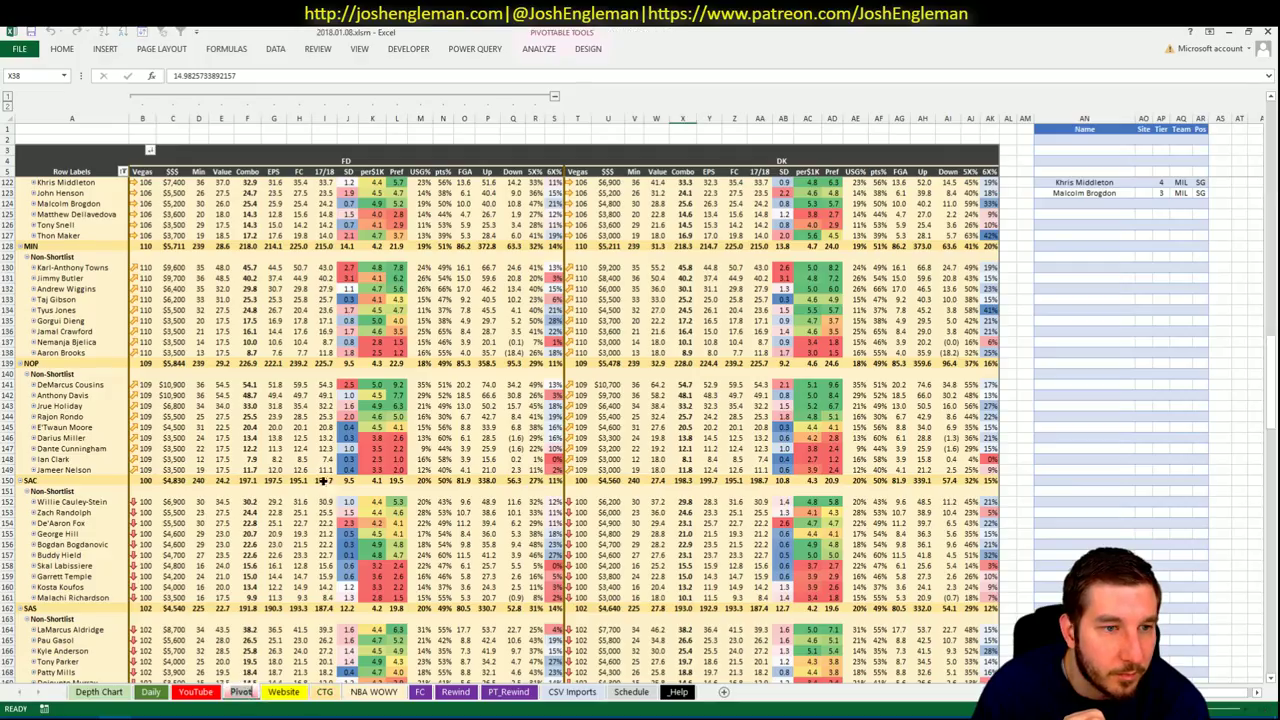
scroll(423, 462, down, 6)
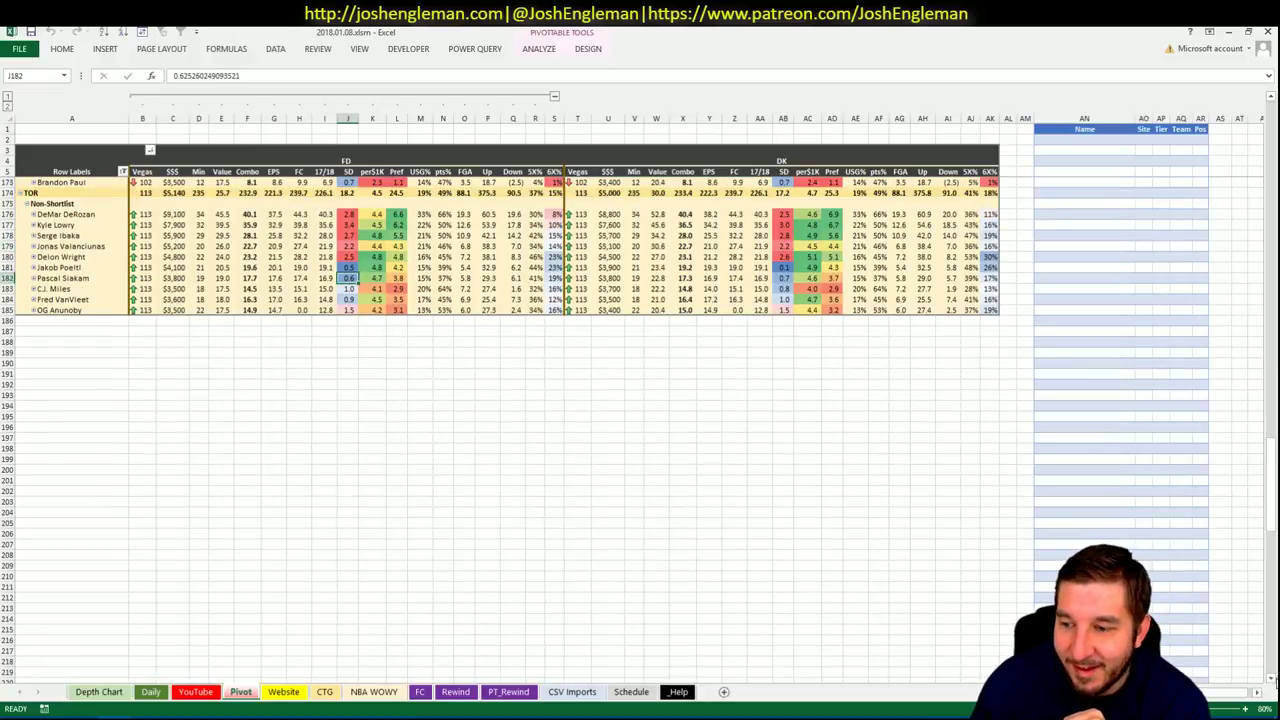
click(1270, 679)
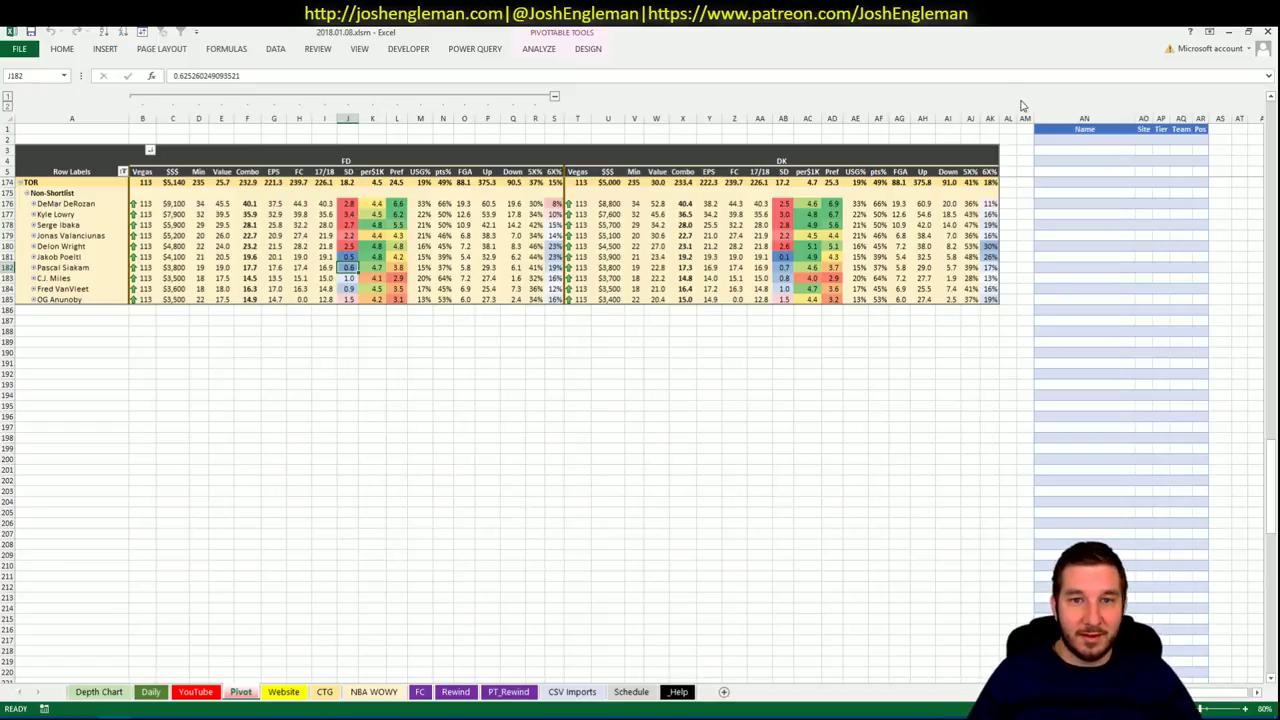
Add DeMar DeRozan to the Pivot shortlist in cell AN176 with tier 1.
click(1051, 204)
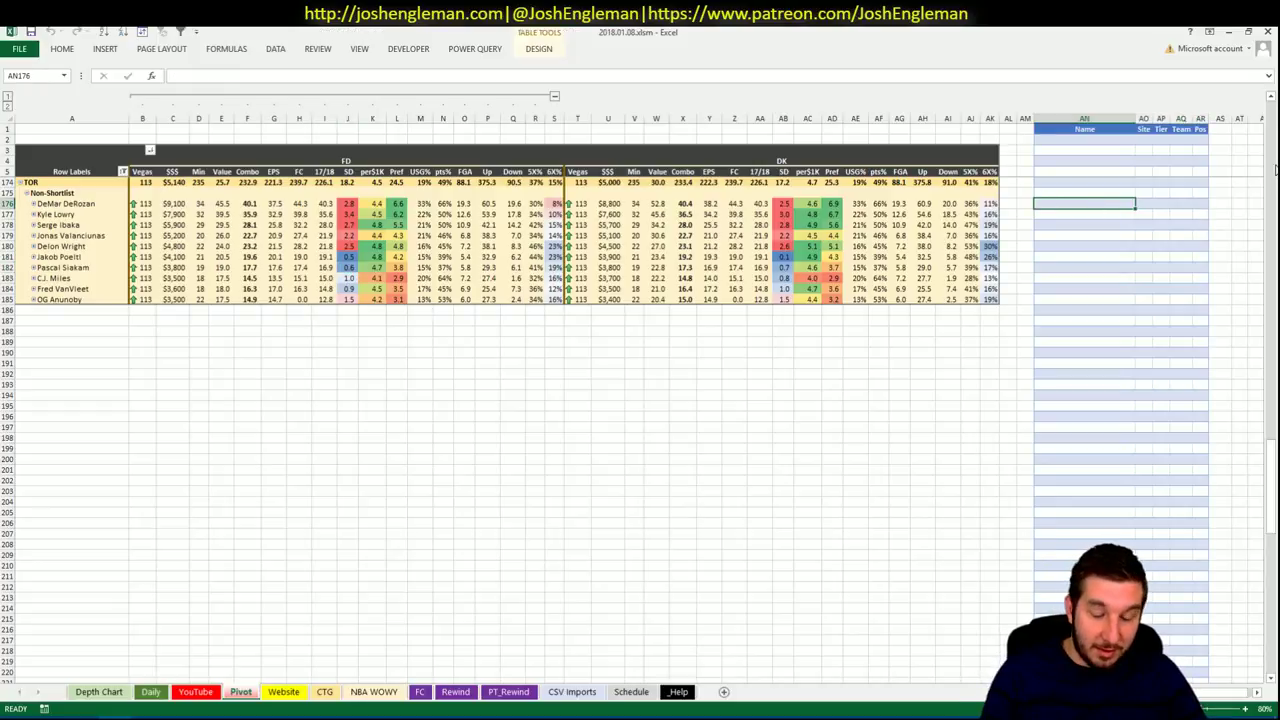
text(DeMar Dero)
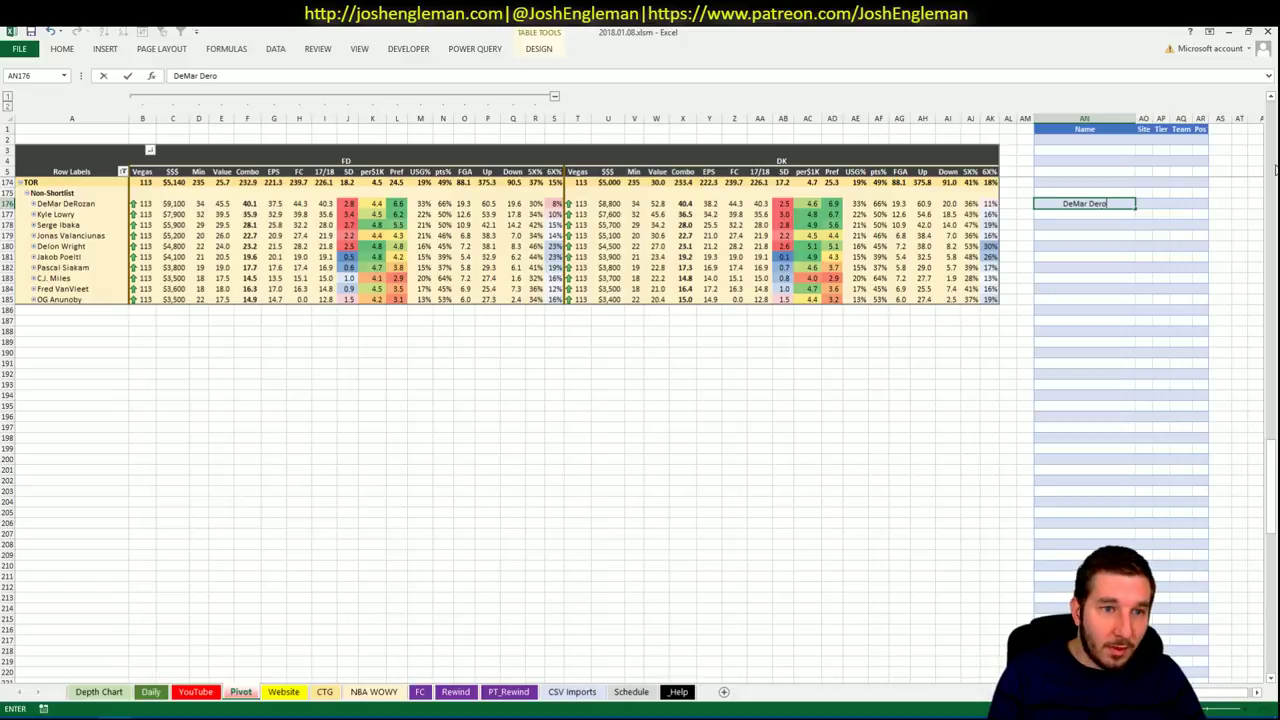
text(zan)
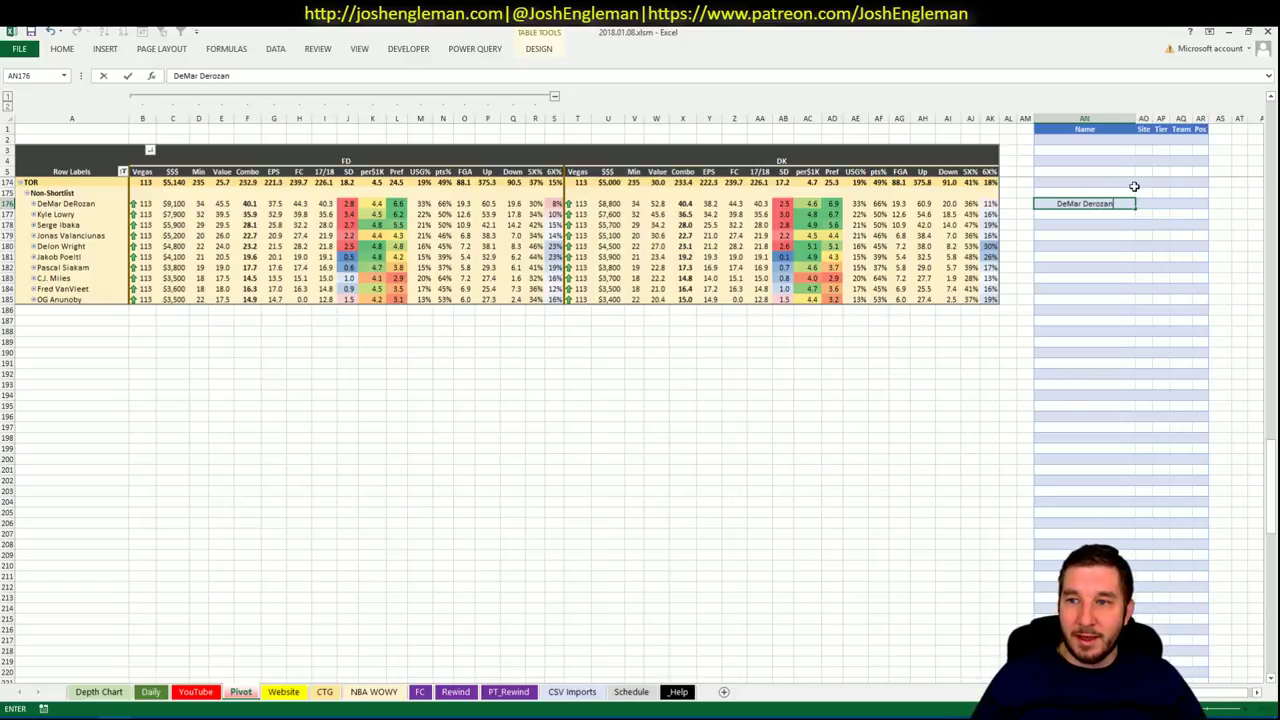
key(BackSpace)
key(BackSpace)
key(BackSpace)
key(BackSpace)
key(BackSpace)
text(Rozan)
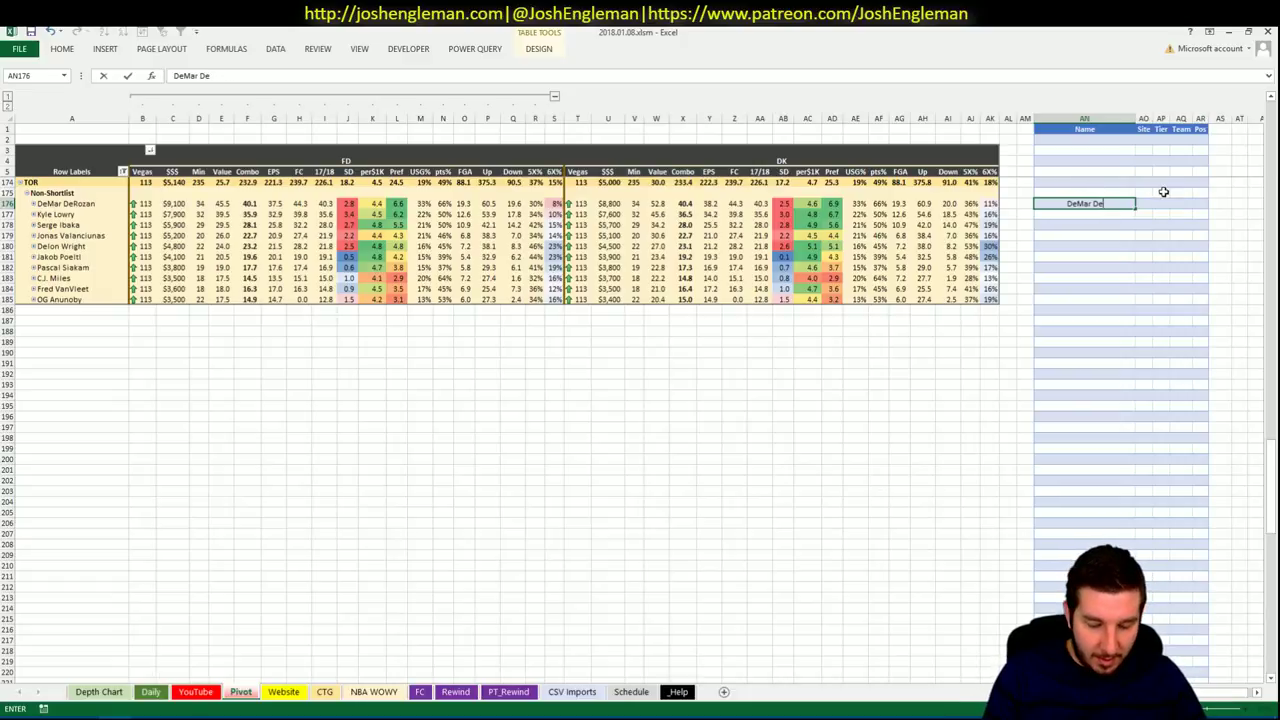
key(Tab)
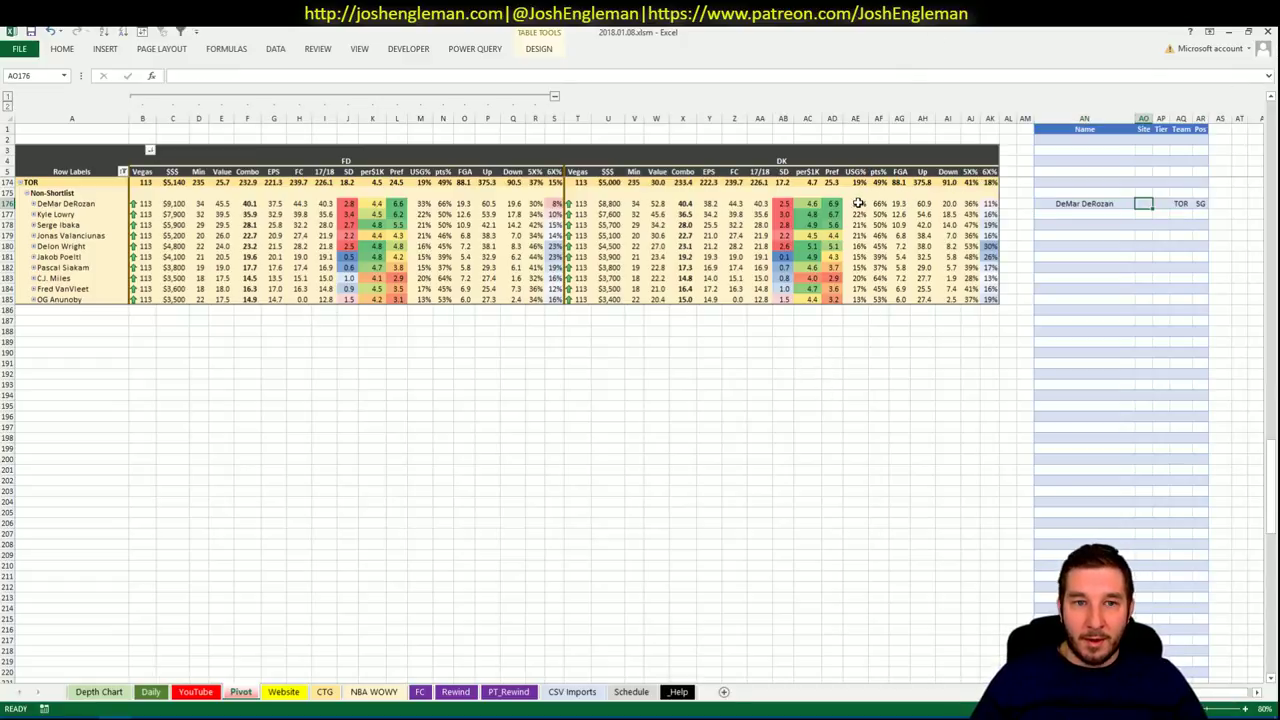
key(Tab)
text(1)
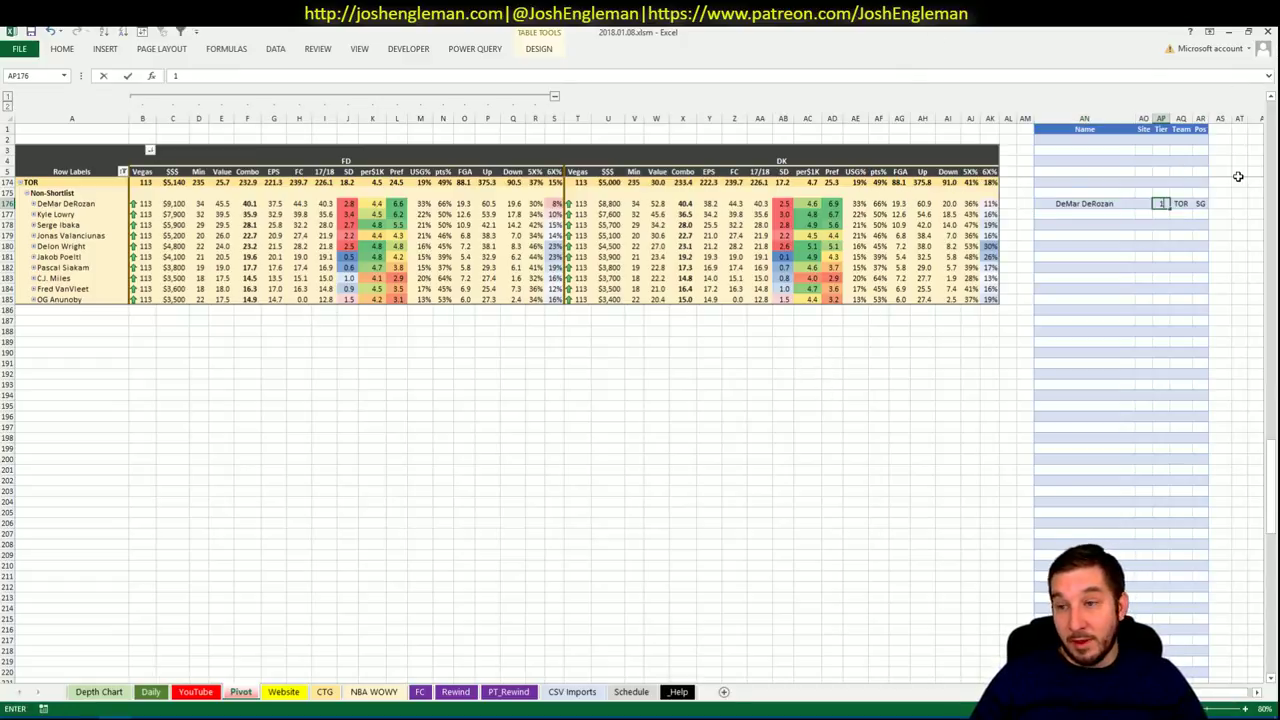
key(Return)
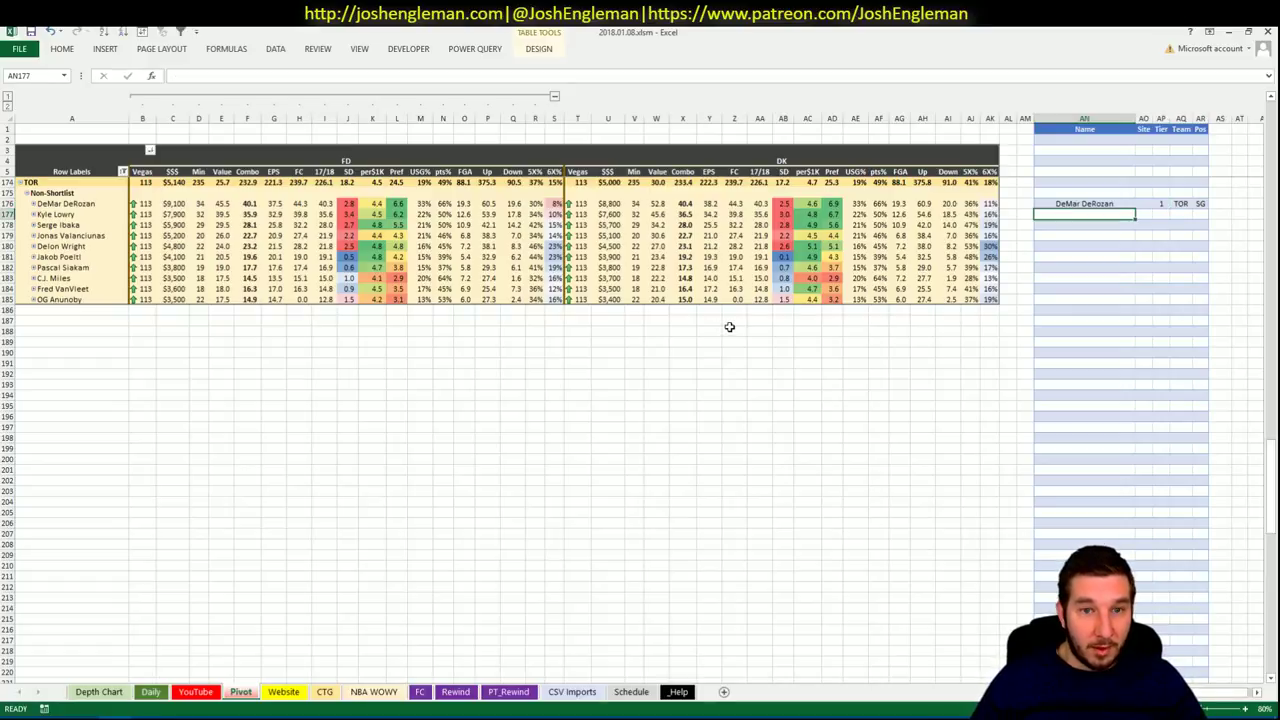
click(681, 319)
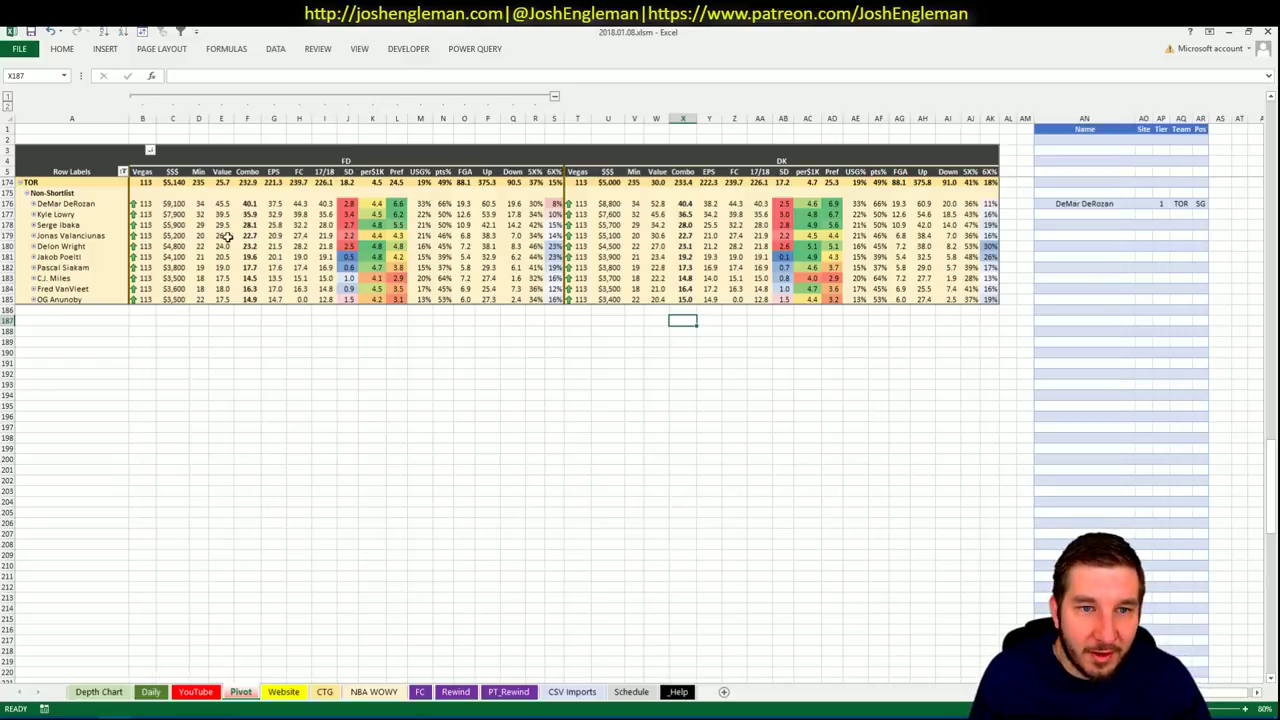
Add Kyle Lowry to the Pivot shortlist in cell AN177 with tier 3.
click(922, 228)
click(1050, 214)
text(K)
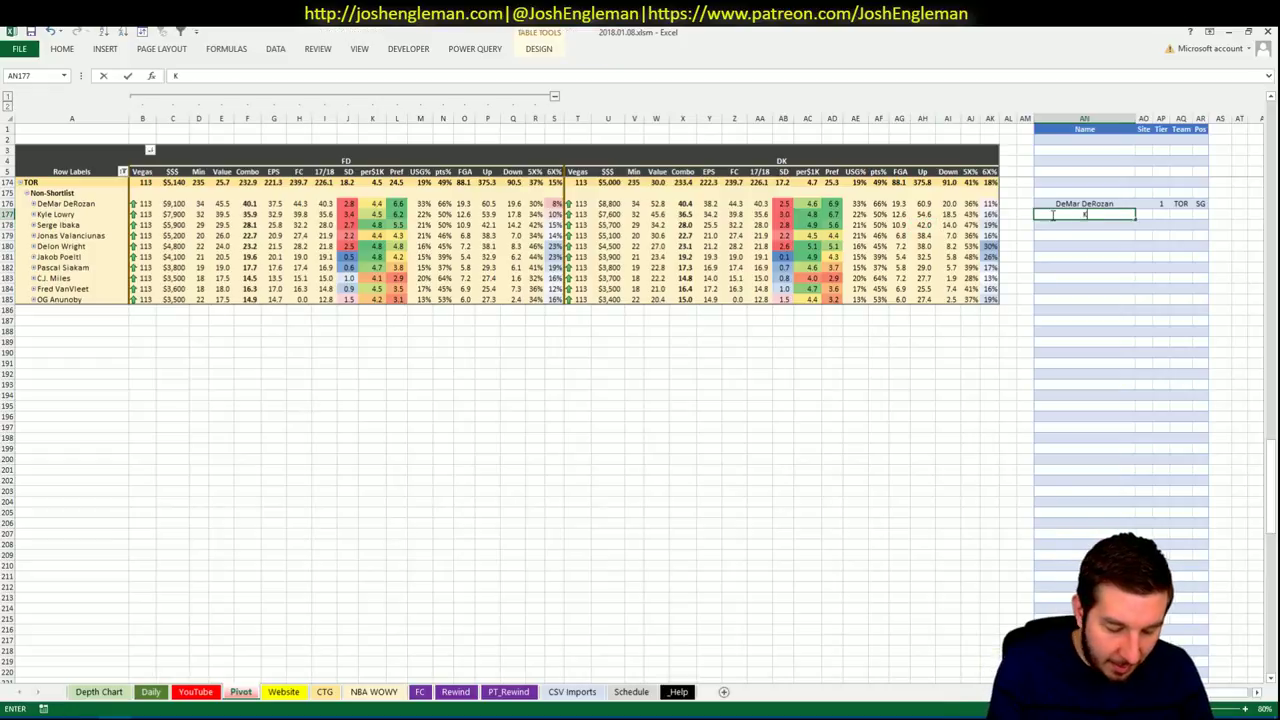
text(yle Lowry)
key(Tab)
key(Tab)
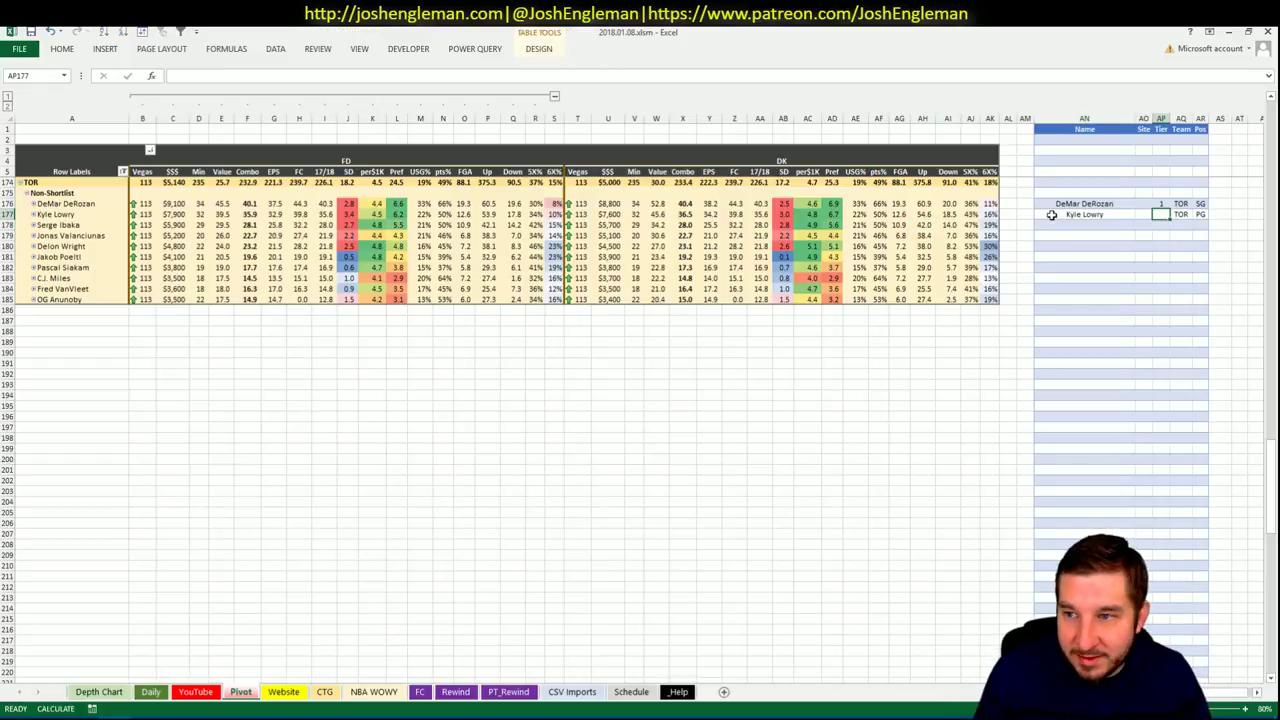
text(3)
key(Return)
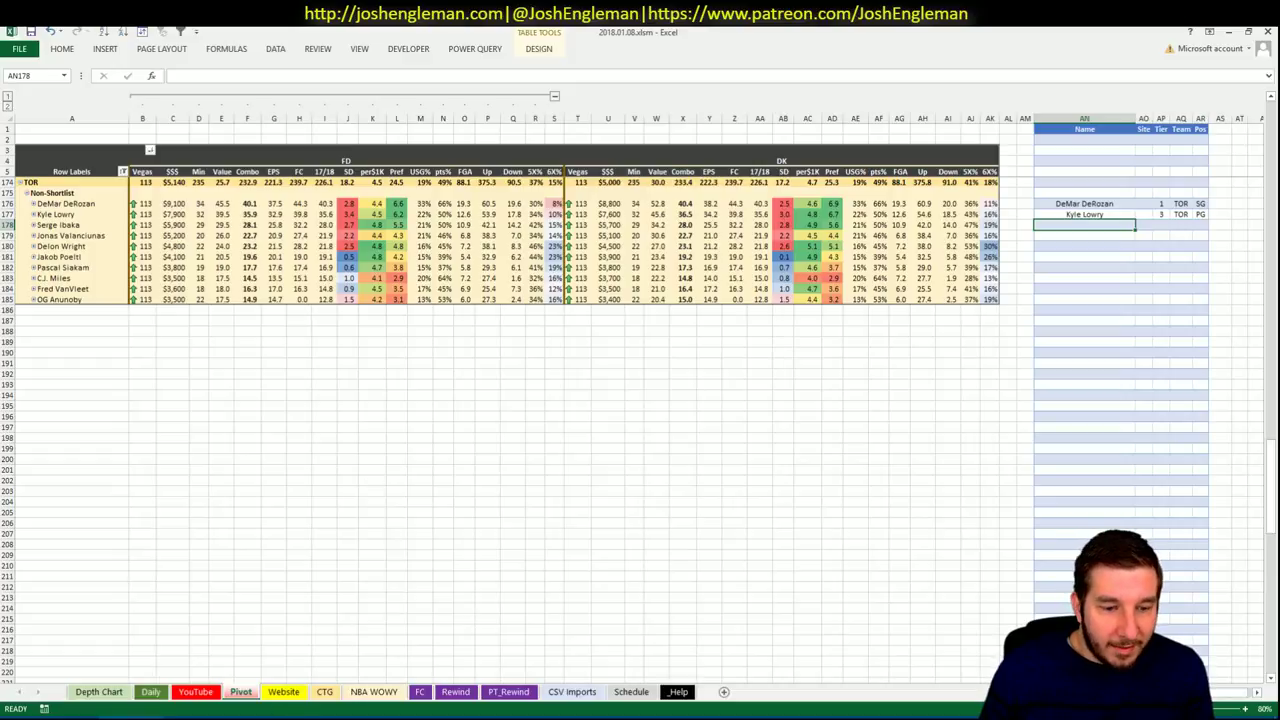
Set the Team filter on the YouTube sheet's game log to TOR.
mouse_move(70, 719)
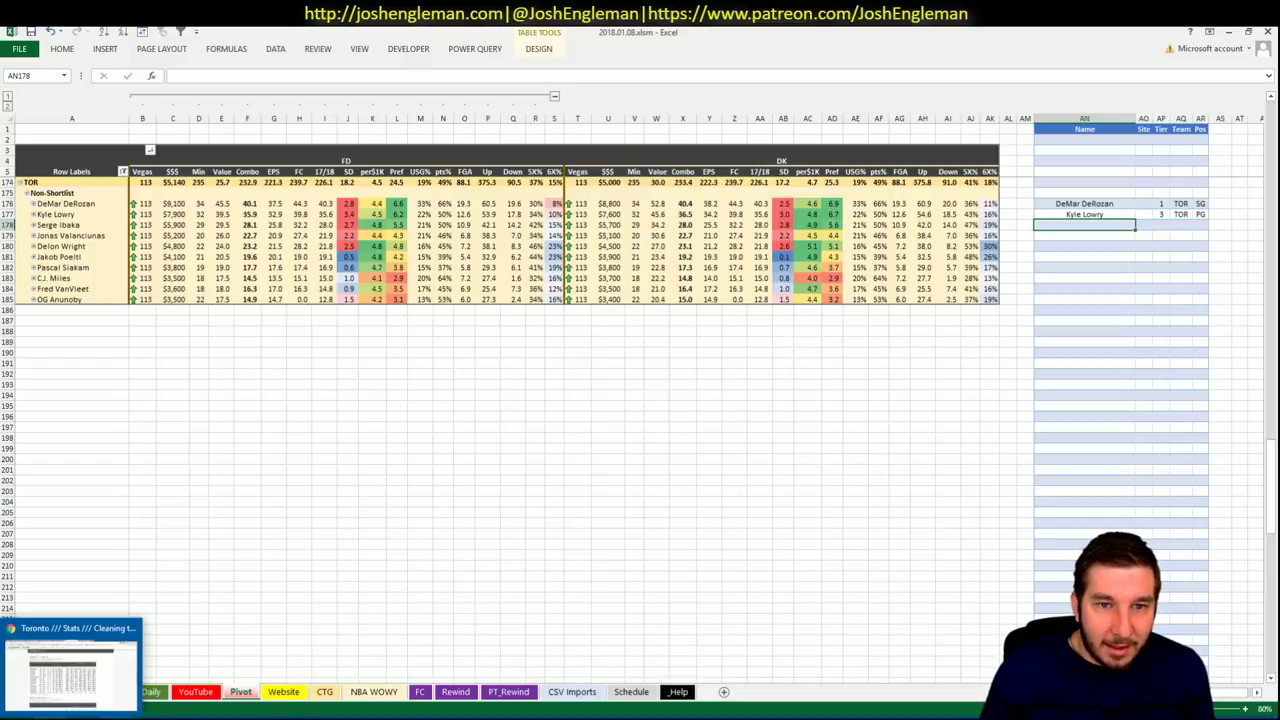
click(196, 692)
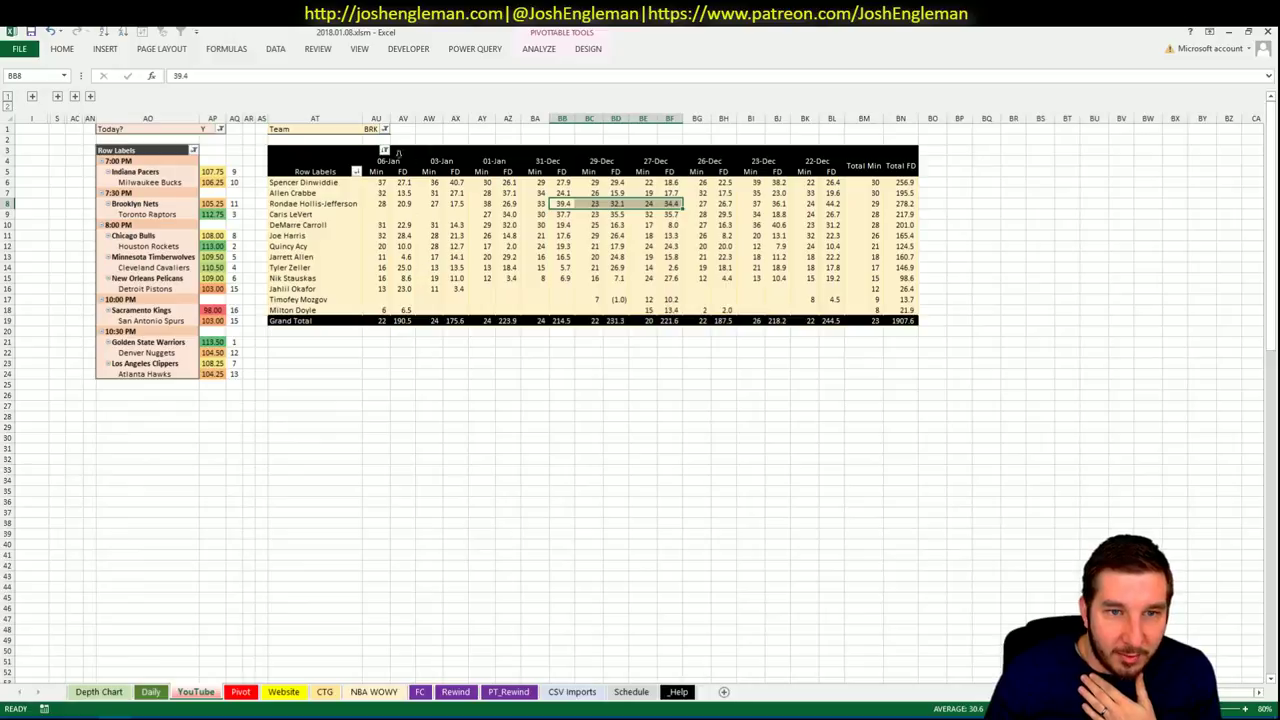
click(370, 130)
text(TOR)
key(Return)
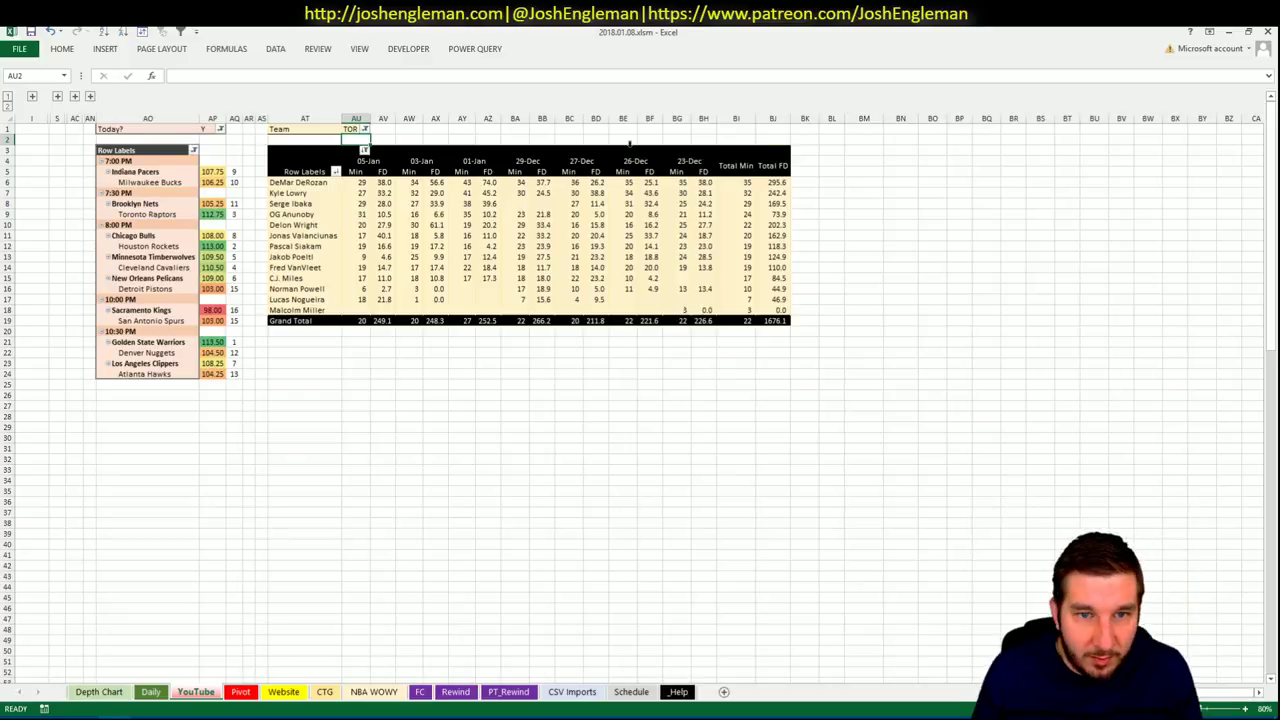
Return to the Pivot sheet and add Serge Ibaka to the shortlist in cell AN178 with tier 2.
key(alt+Tab)
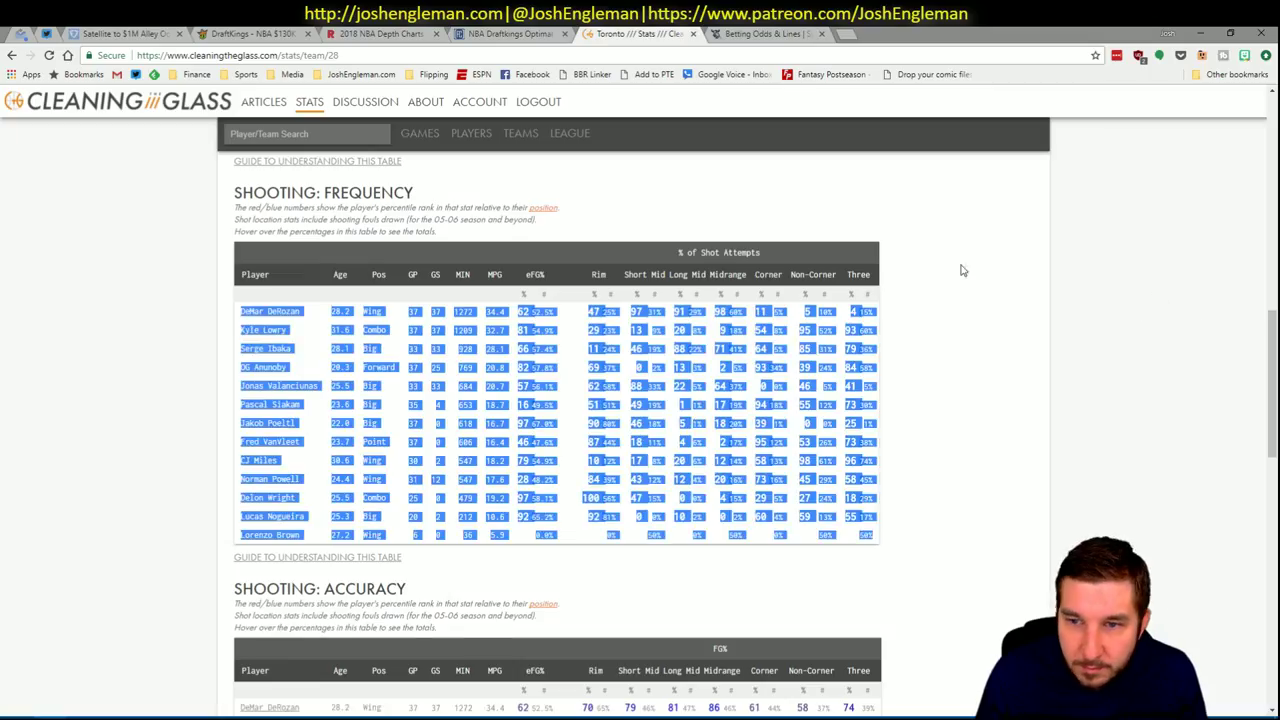
key(alt+Tab)
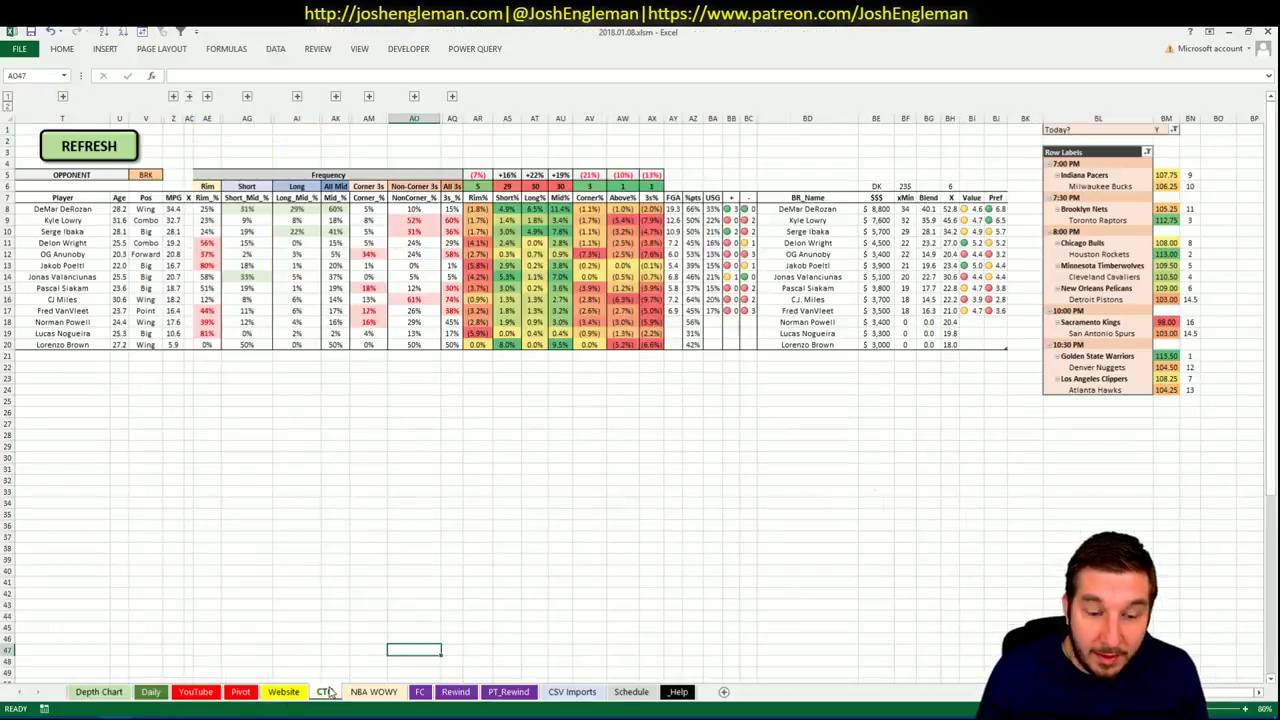
click(240, 692)
text(S)
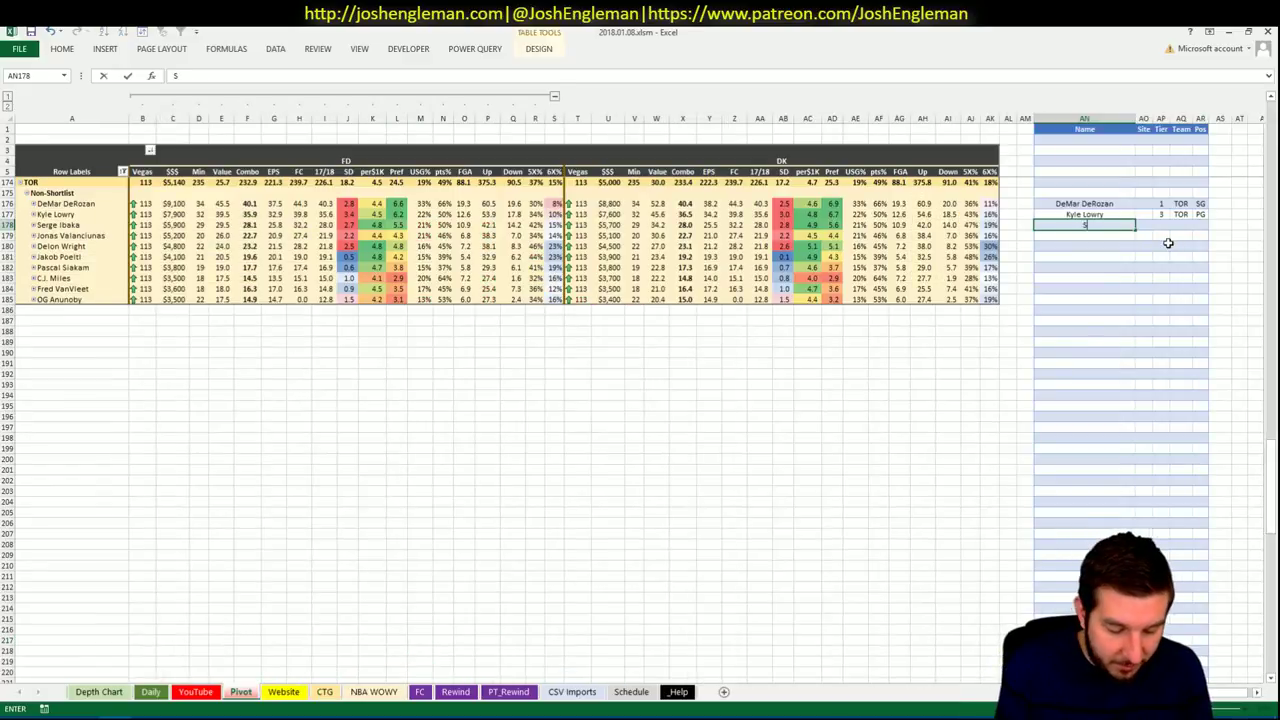
text(erge Ibaka)
key(Tab)
key(Tab)
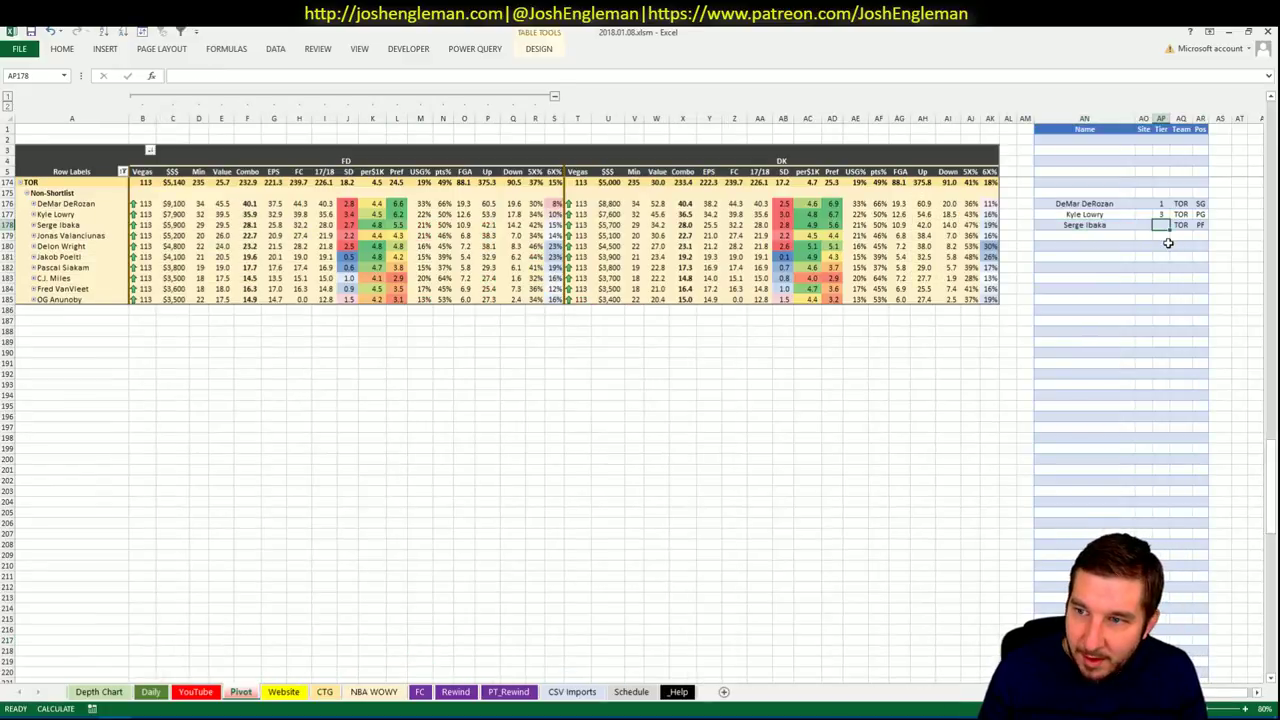
text(2)
key(Return)
key(Return)
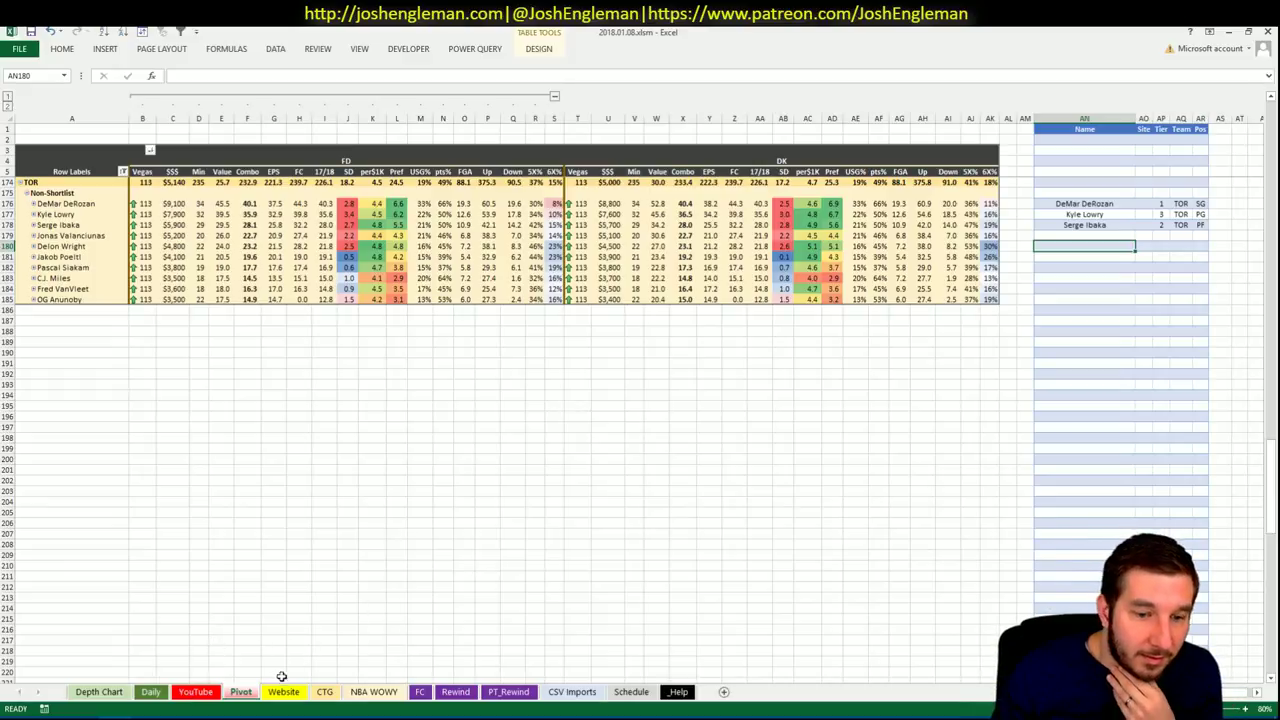
Compare Toronto's recent minutes and fantasy points on the YouTube sheet with the player projections on the Pivot sheet.
click(196, 692)
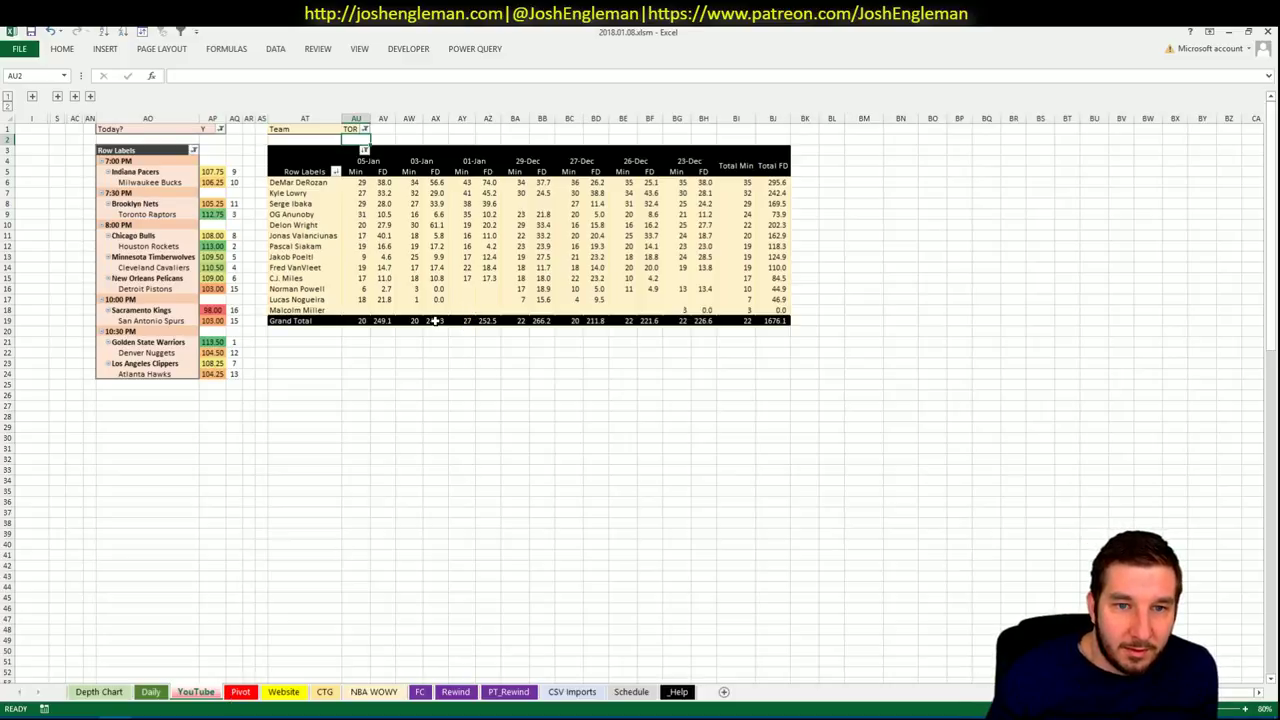
mouse_move(434, 321)
mouse_move(524, 233)
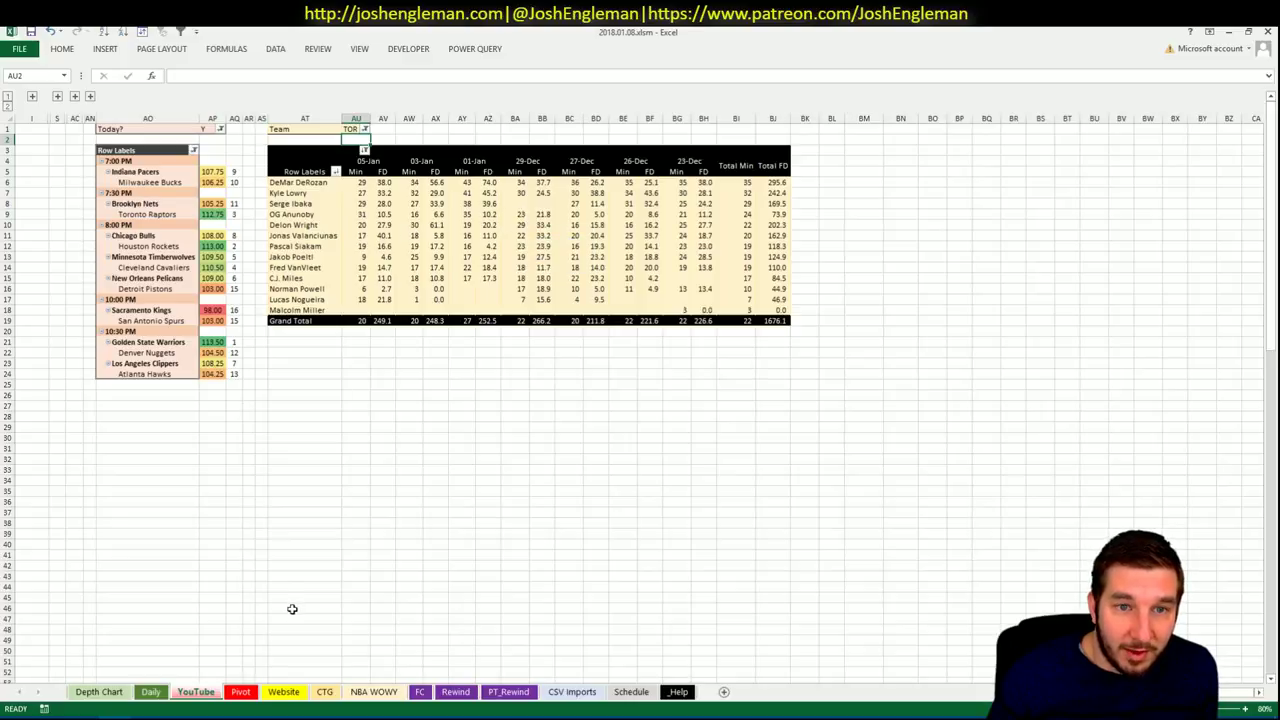
click(242, 692)
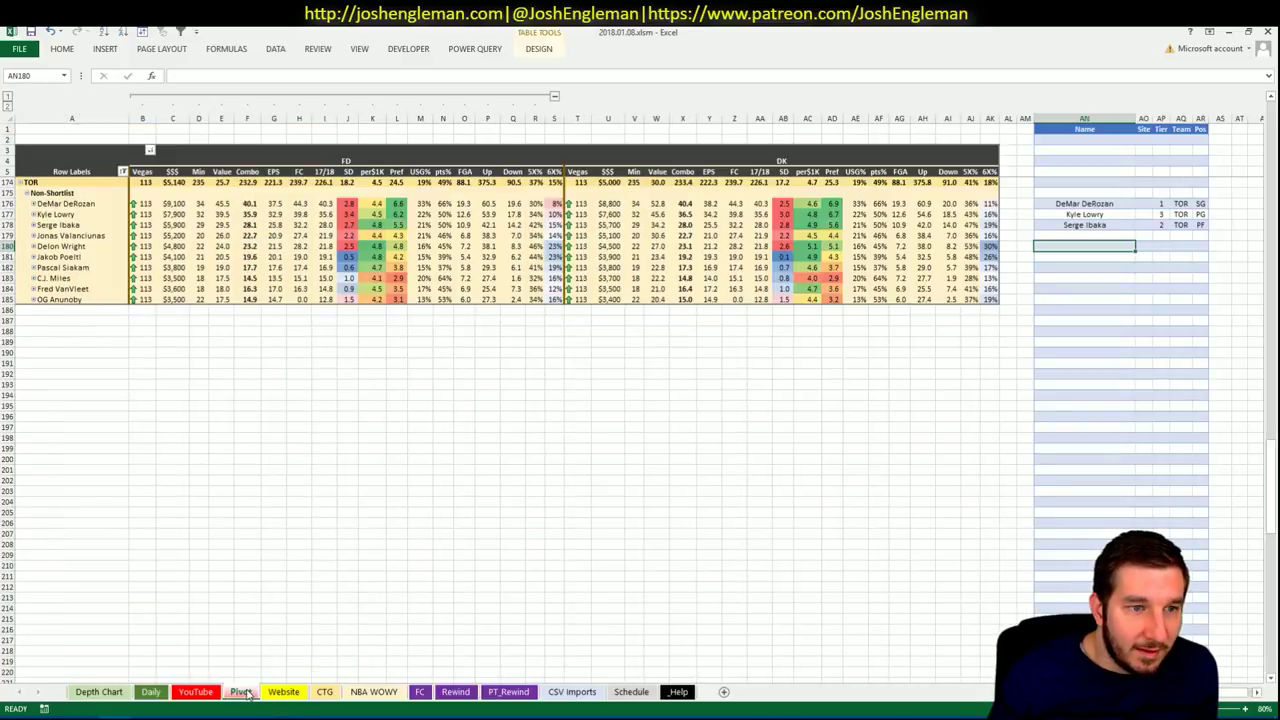
click(196, 692)
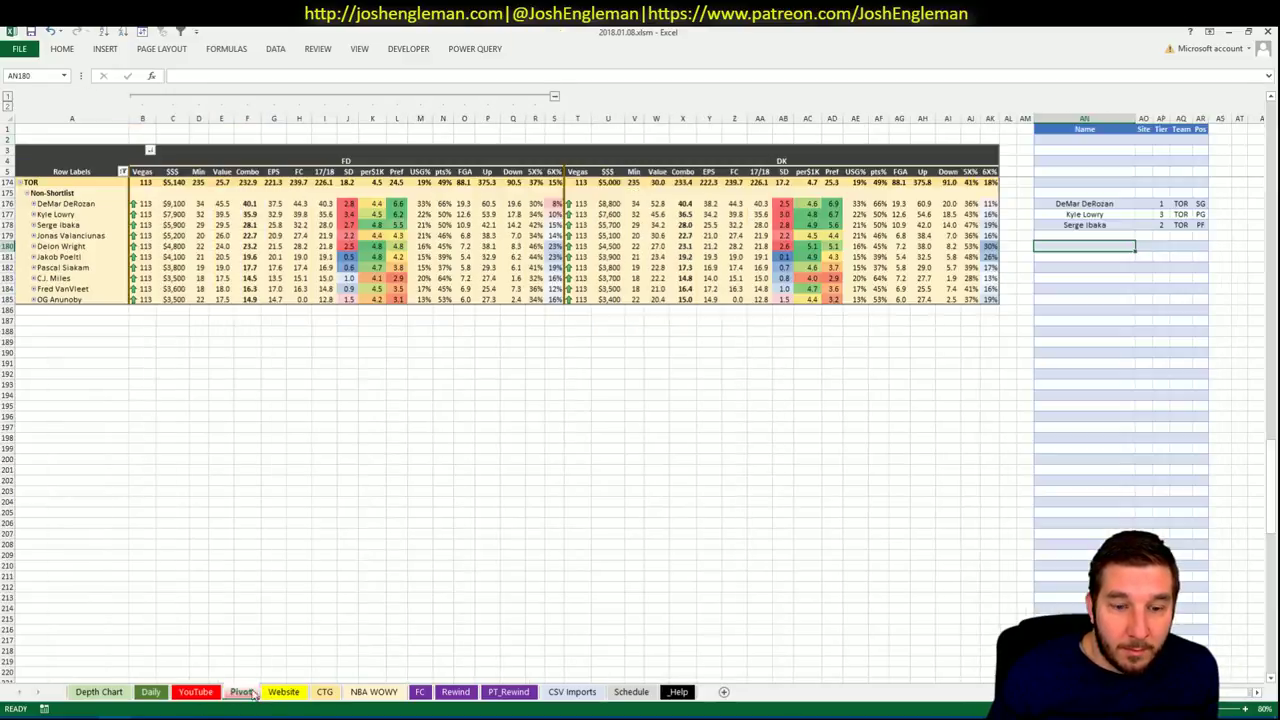
click(245, 692)
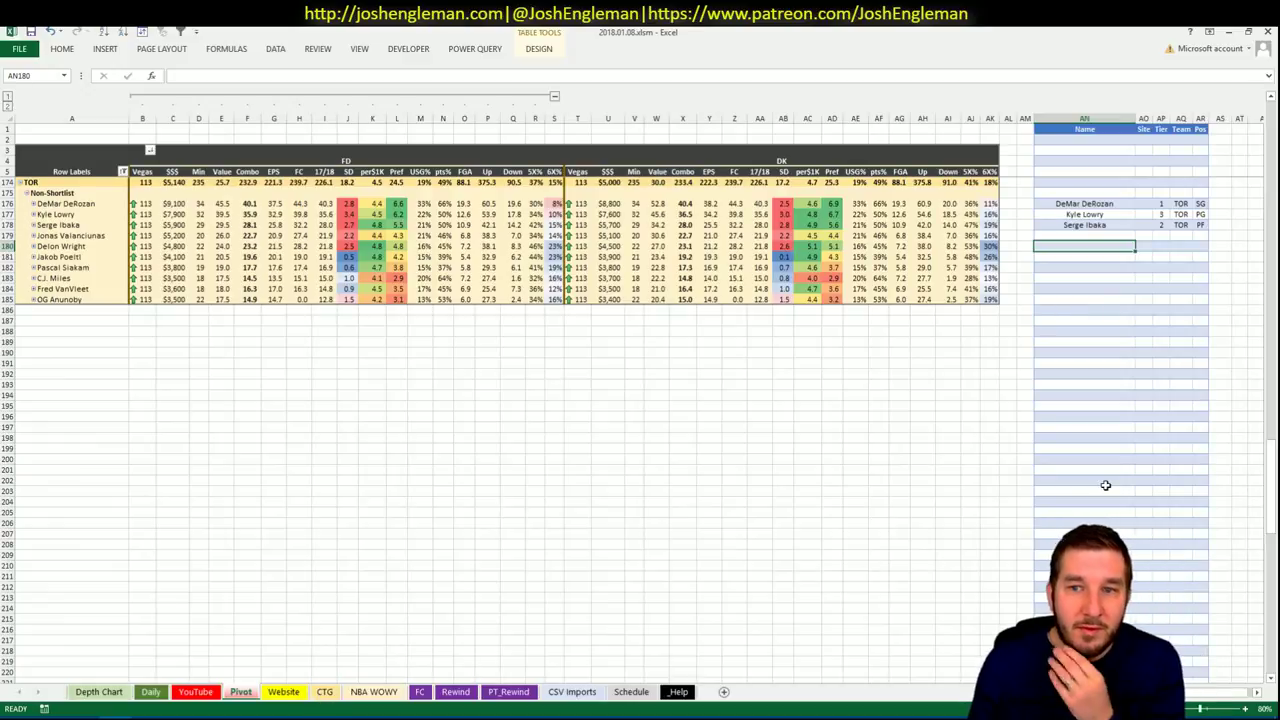
Add Delon Wright to the Pivot shortlist in cell AN179 with tier 3.
key(Up)
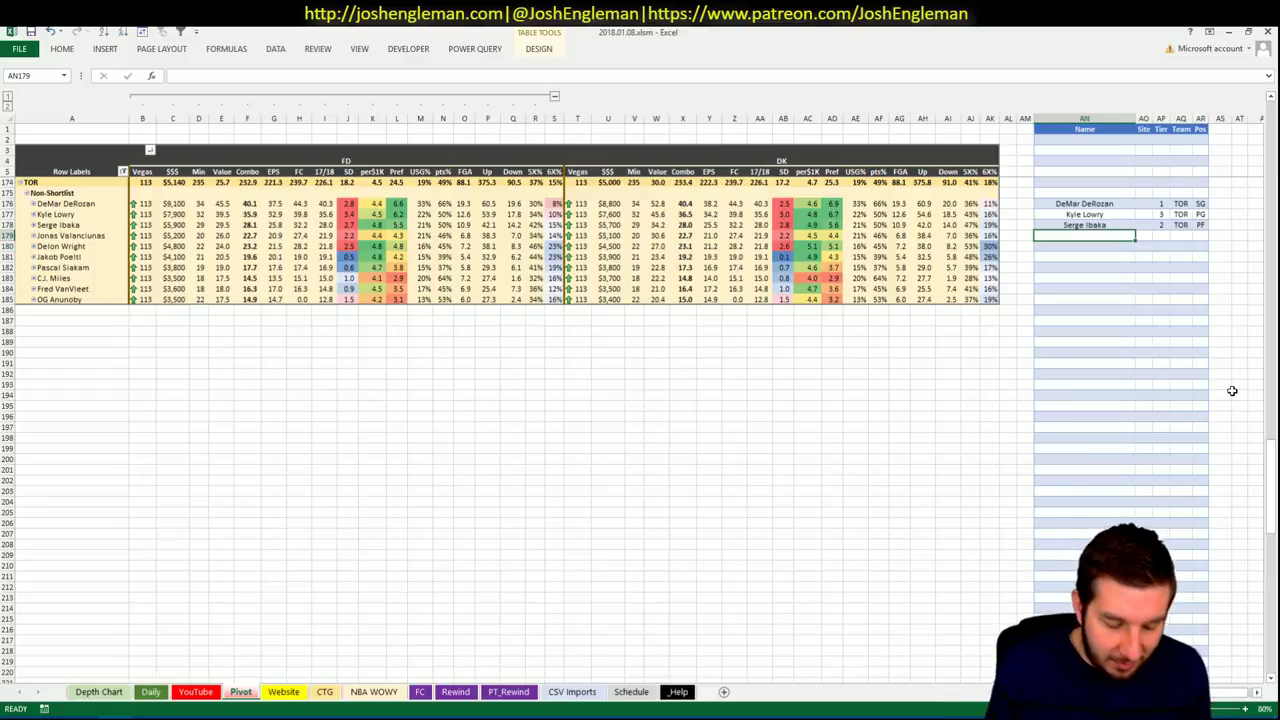
text(Delon)
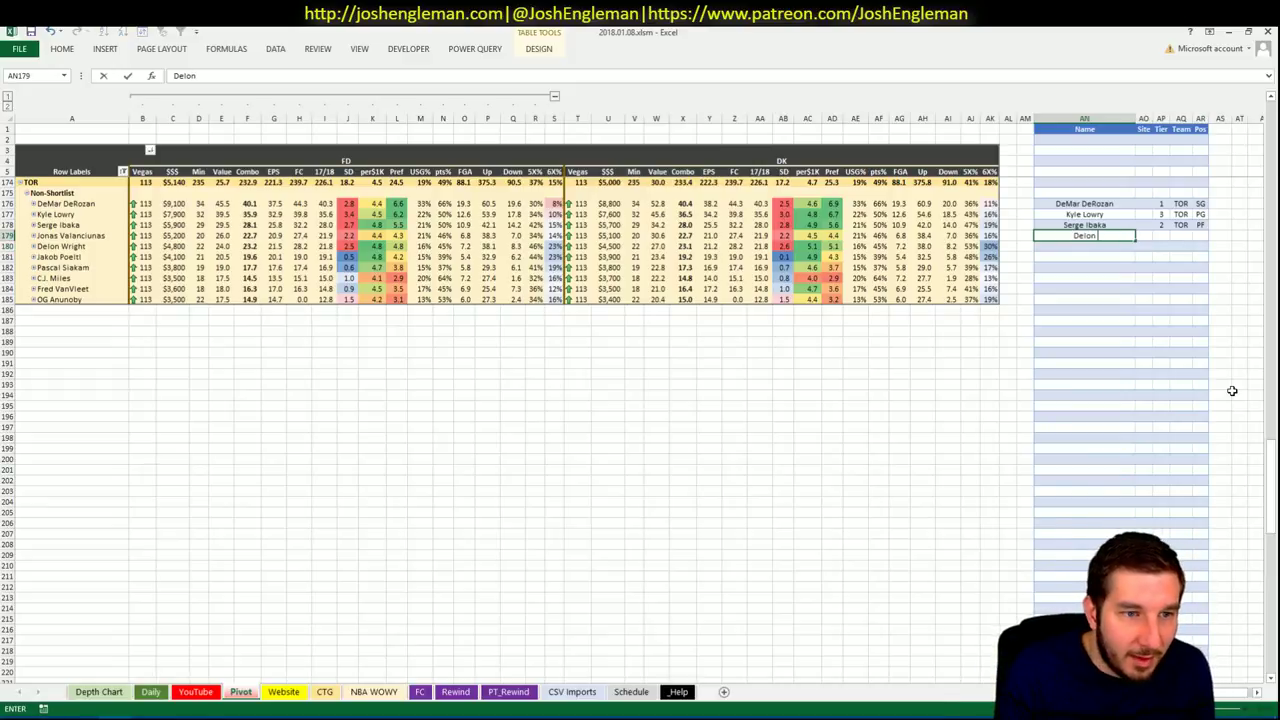
text( Wright)
key(Tab)
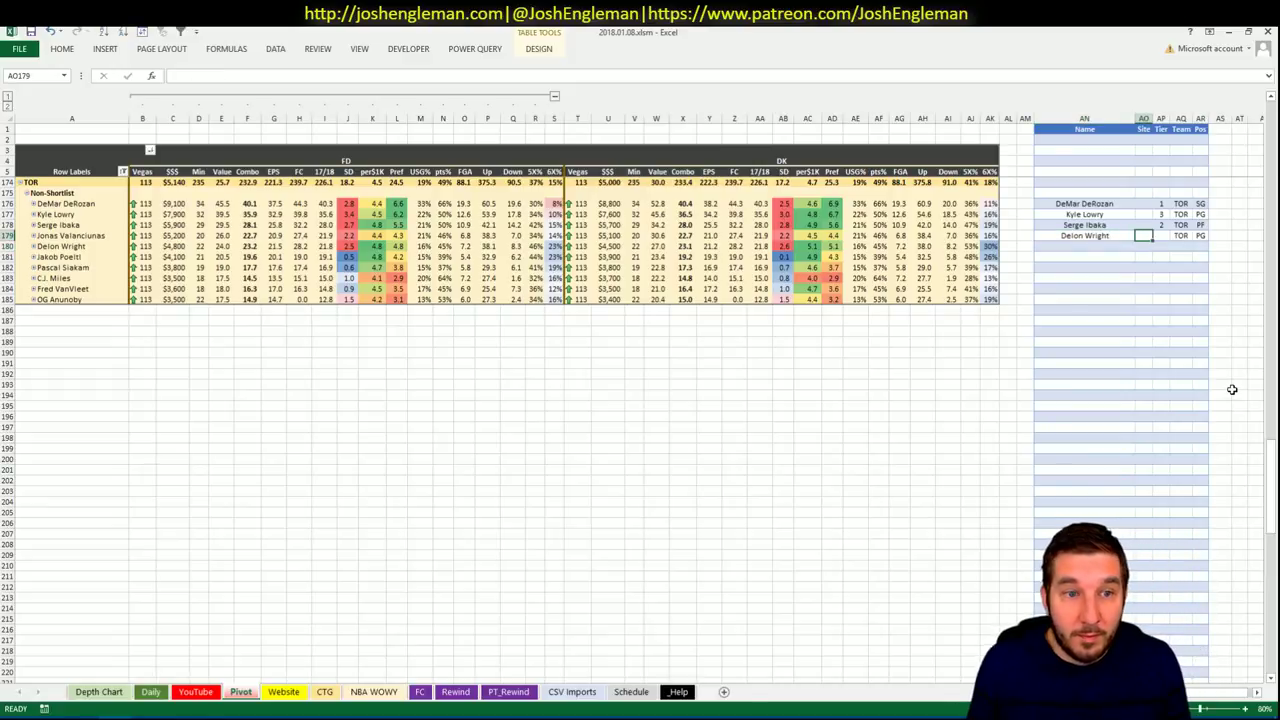
click(1161, 235)
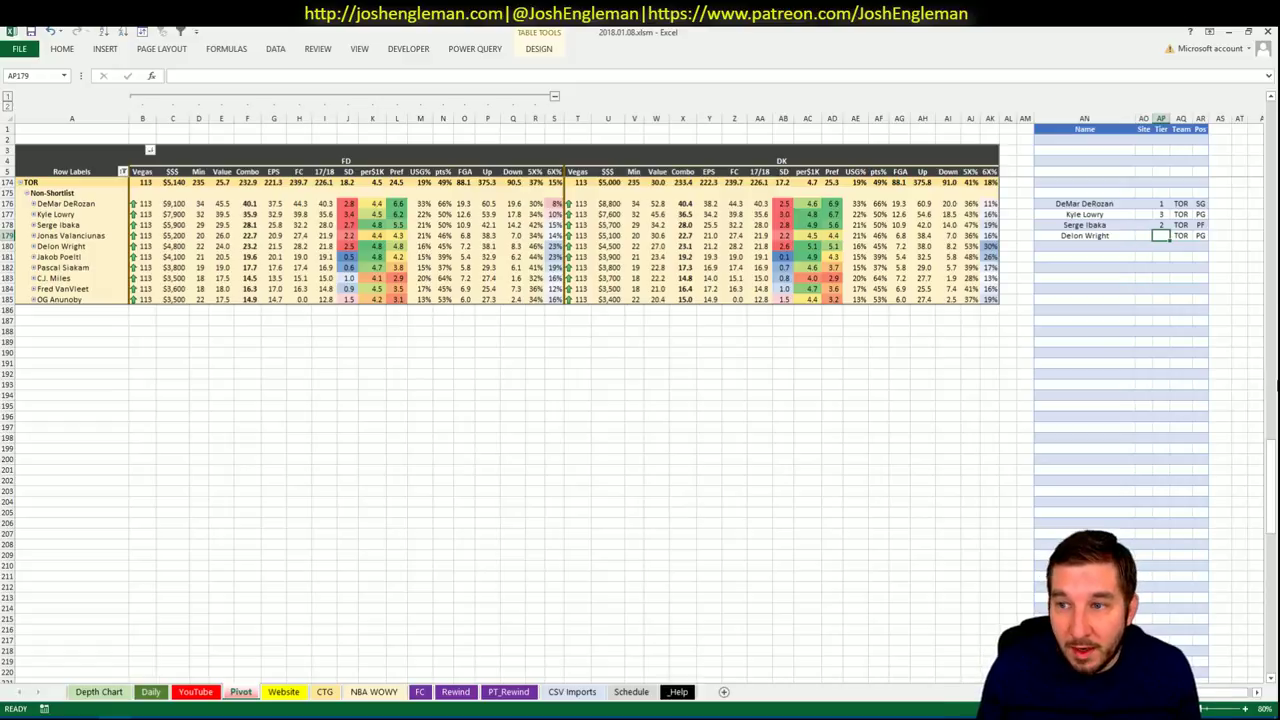
text(3)
key(Return)
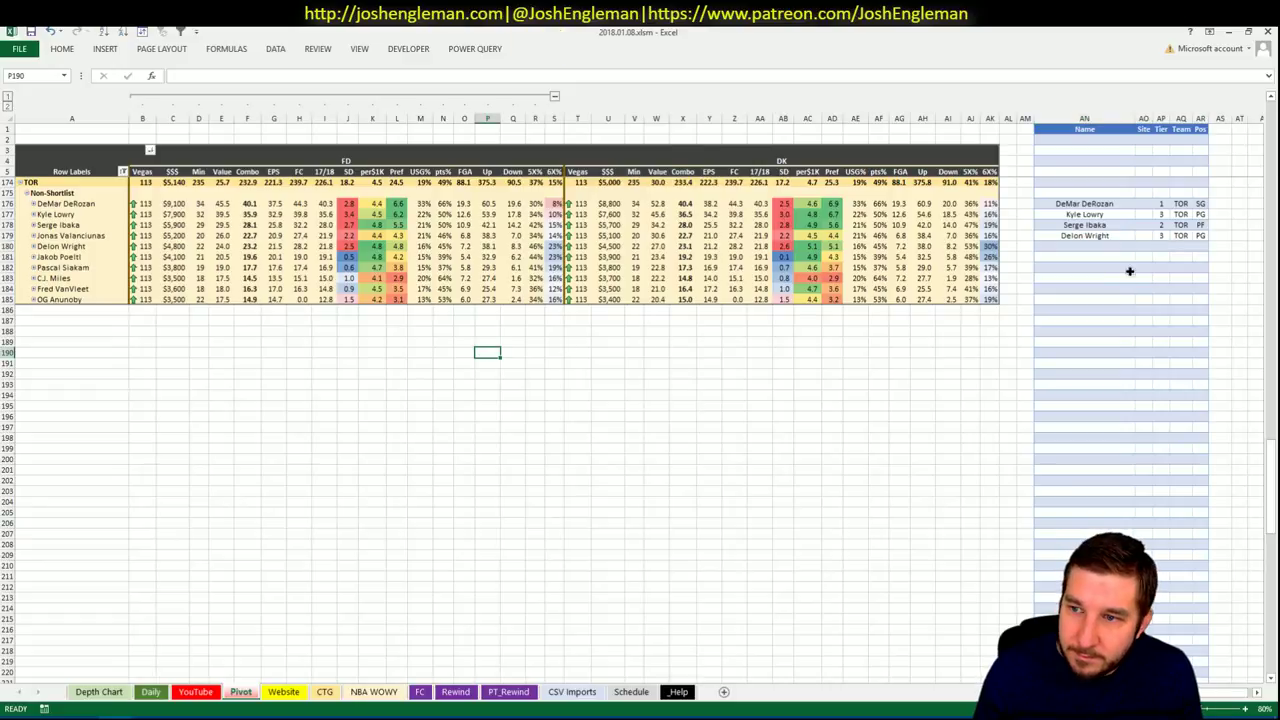
click(1112, 237)
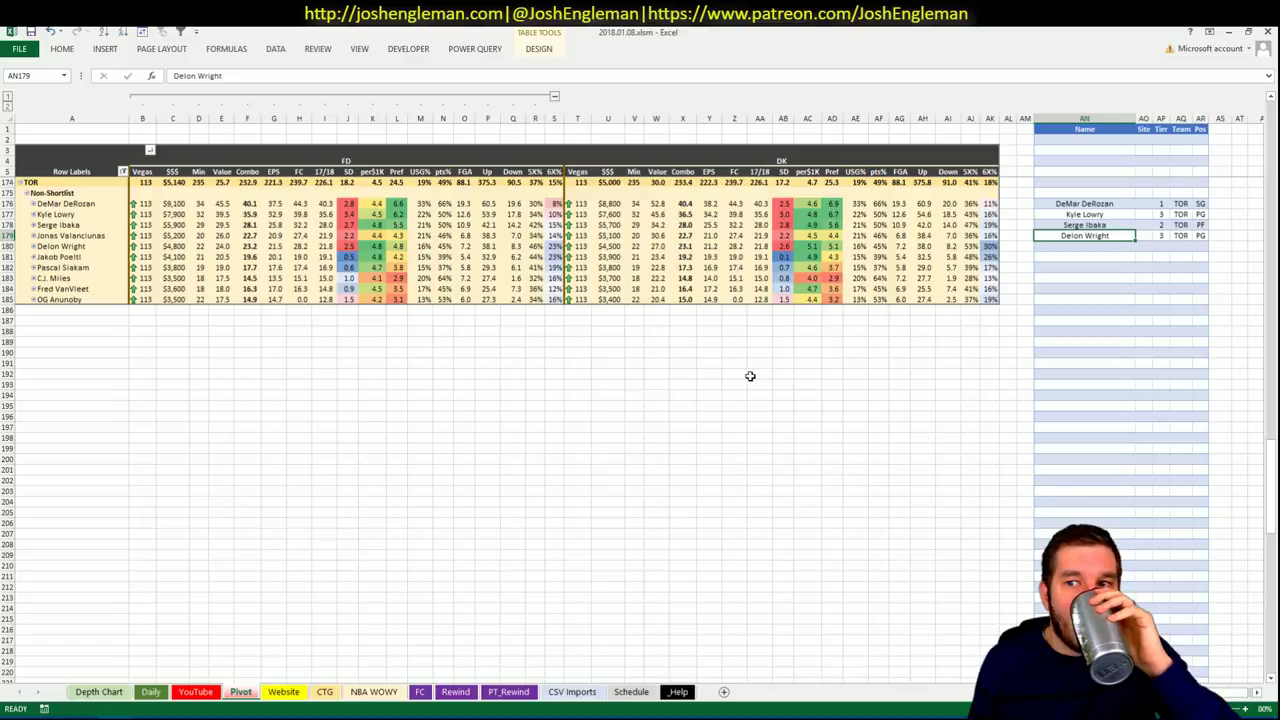
Set the opponent on the CTG sheet to HOU.
click(325, 692)
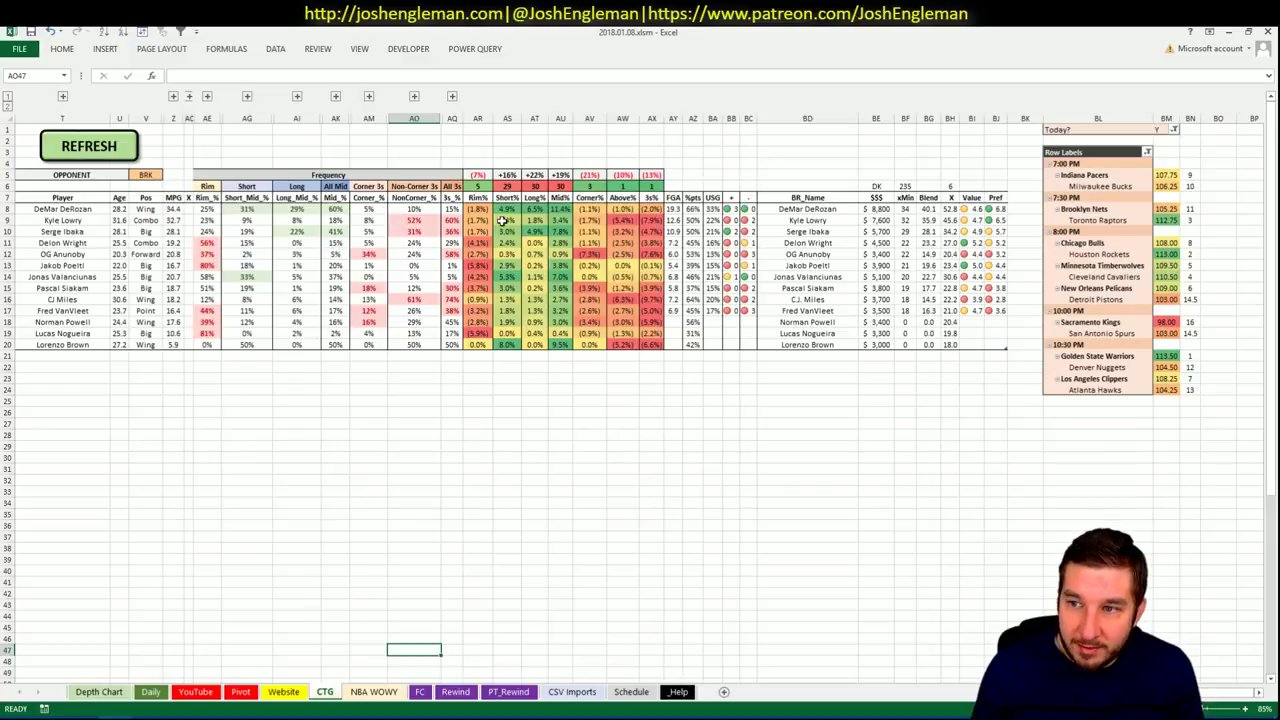
click(145, 175)
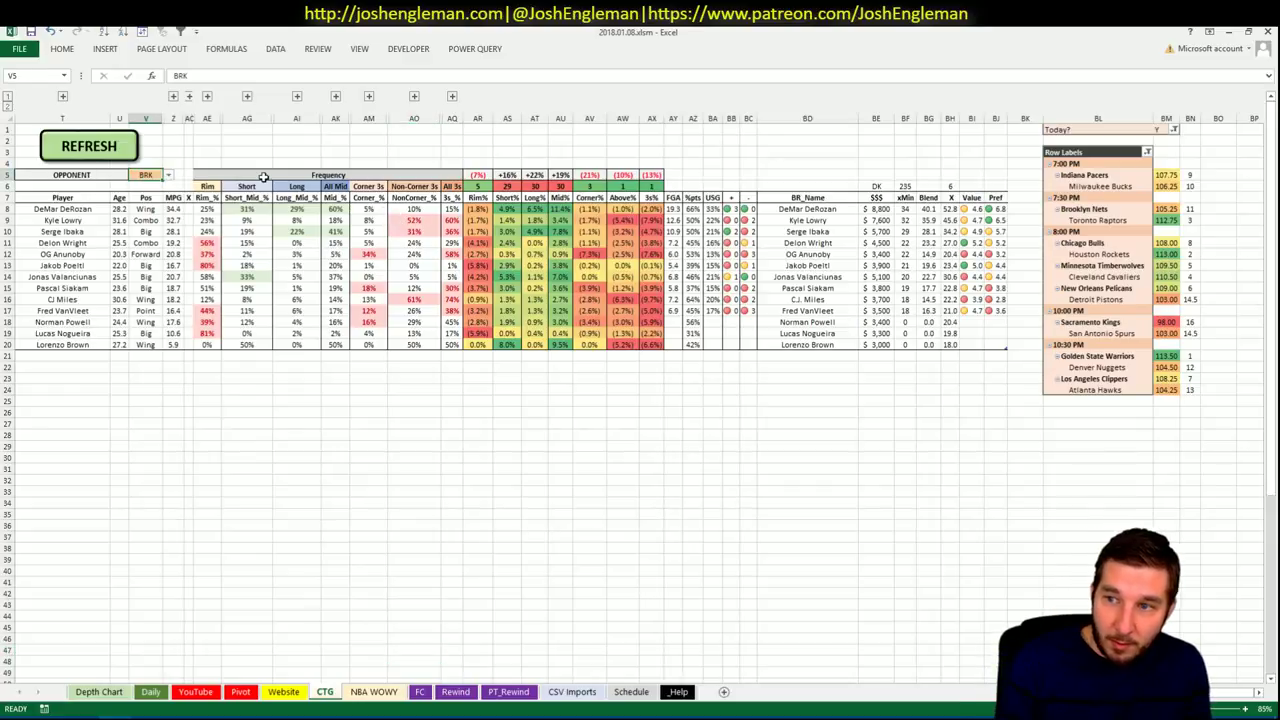
text(HOU)
key(Return)
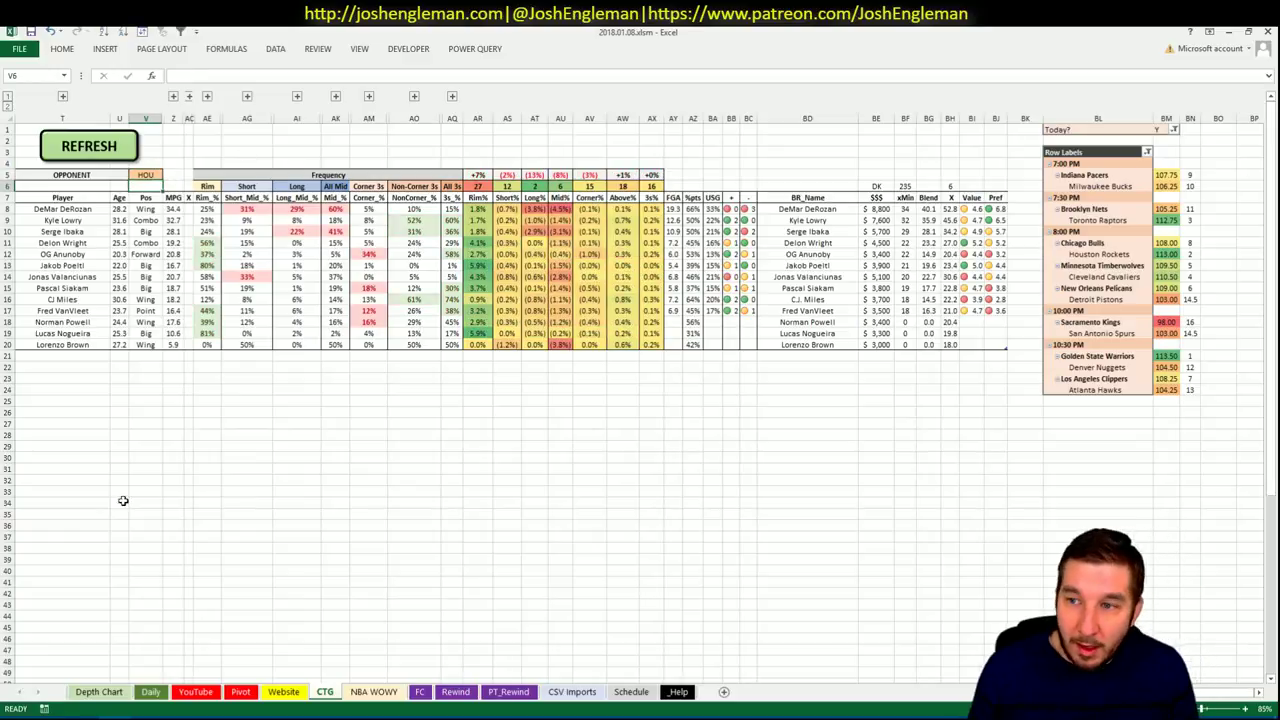
Switch to the browser and open the Chicago Bulls team page on Cleaning the Glass.
key(alt+Tab)
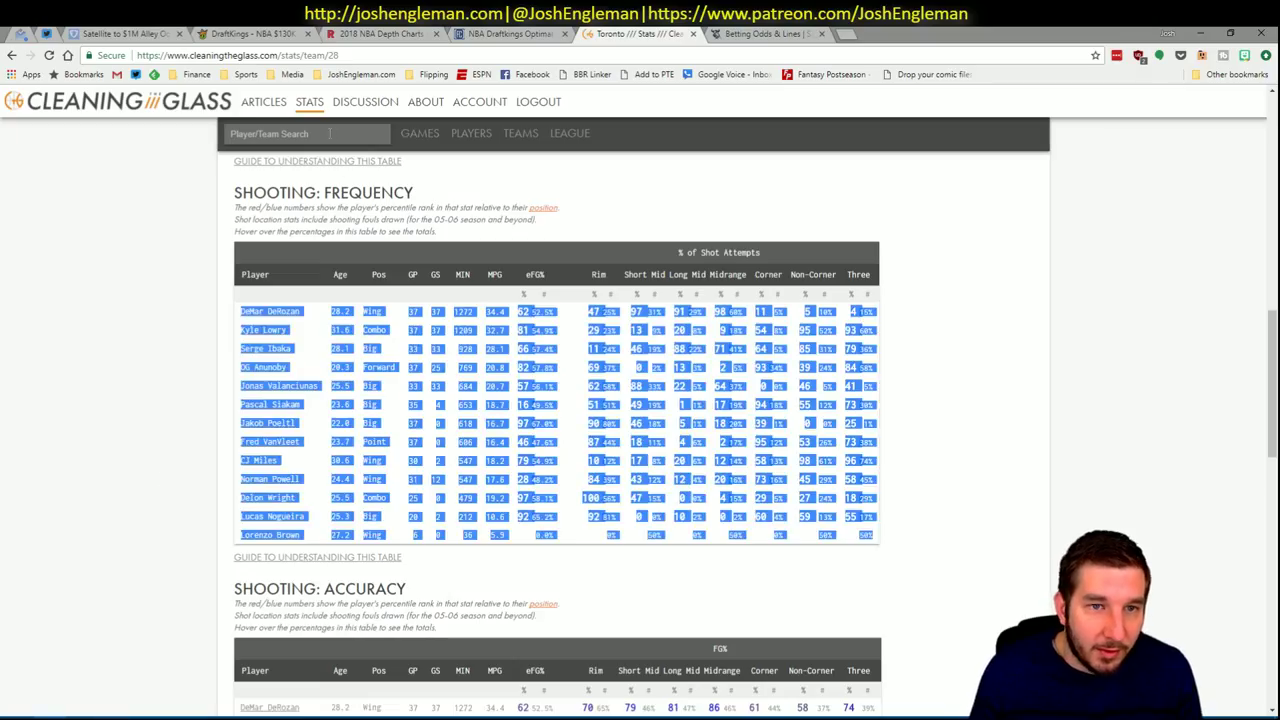
click(329, 133)
text(bull)
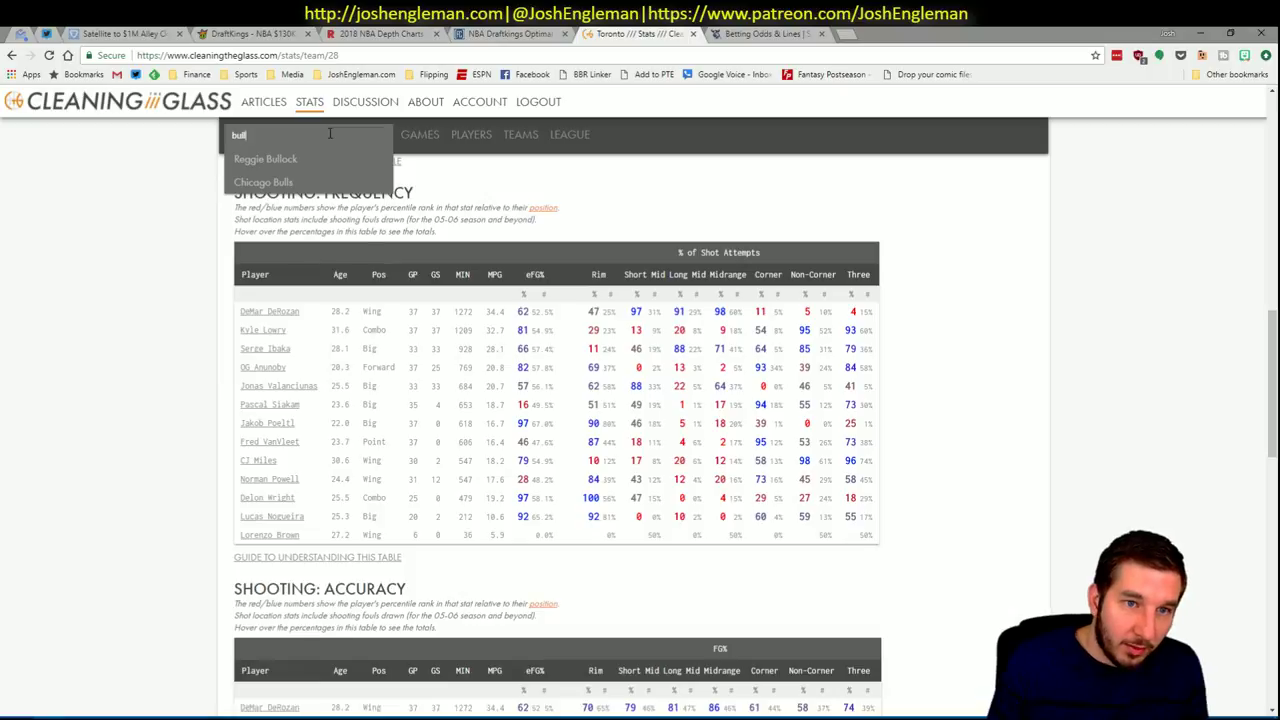
key(Down)
key(Down)
key(Return)
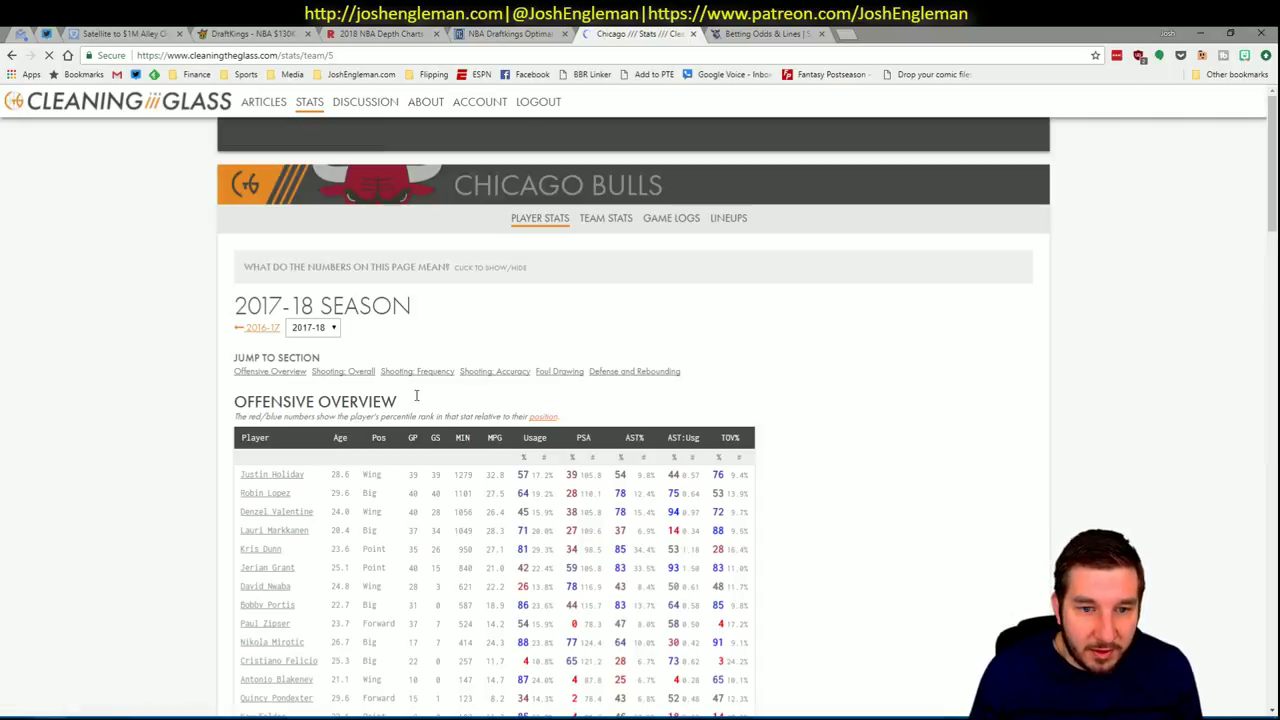
Copy Chicago's complete Shooting: Frequency player table and refresh the workbook's CTG sheet with it.
click(417, 372)
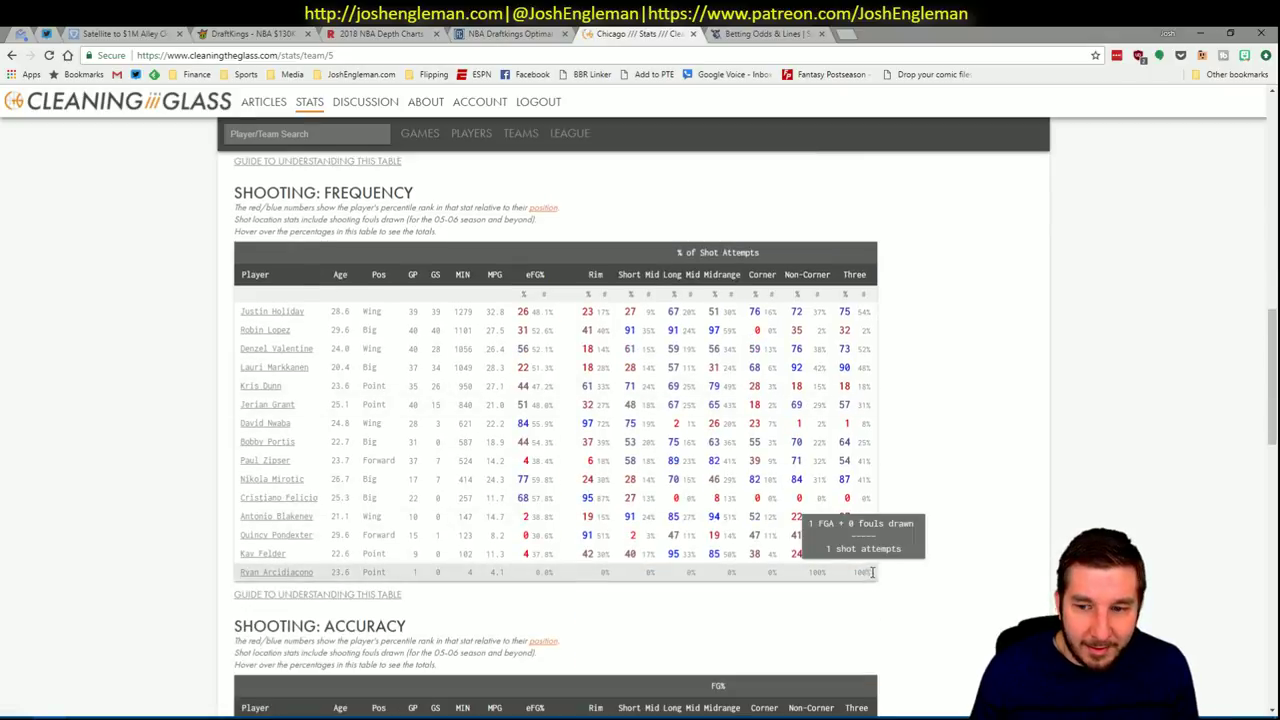
drag(872, 572, 240, 311)
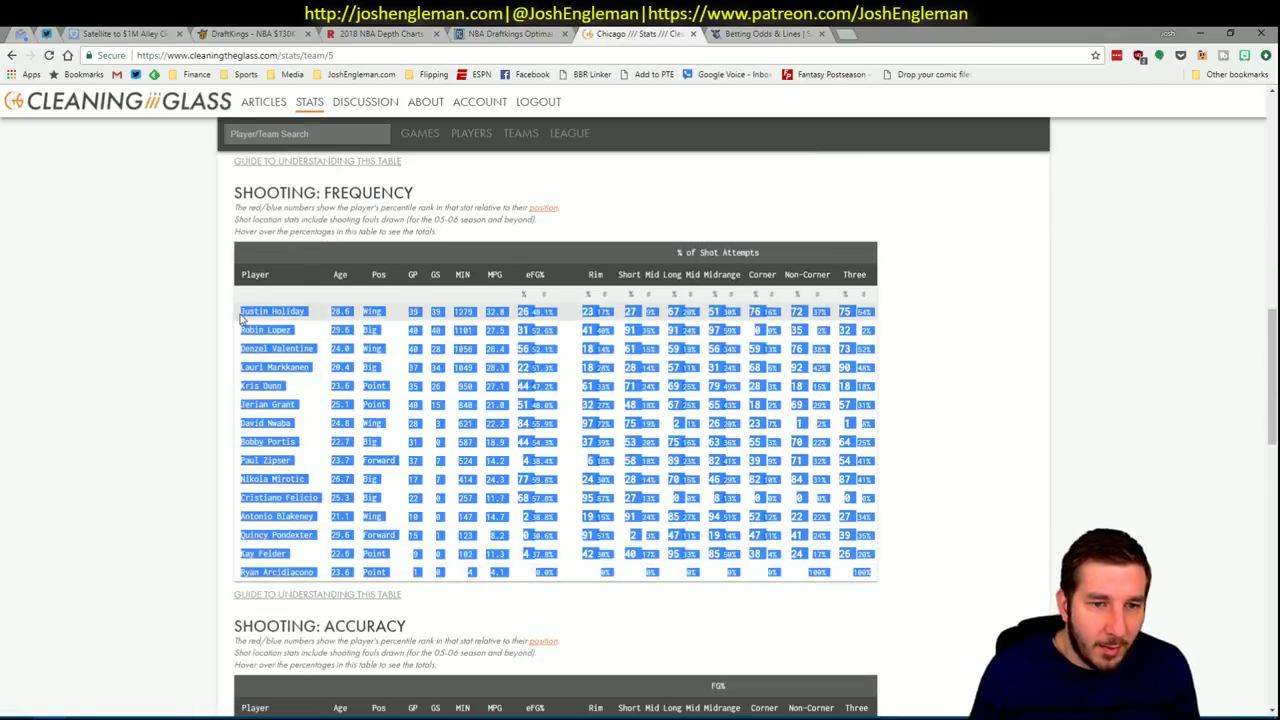
key(alt+Tab)
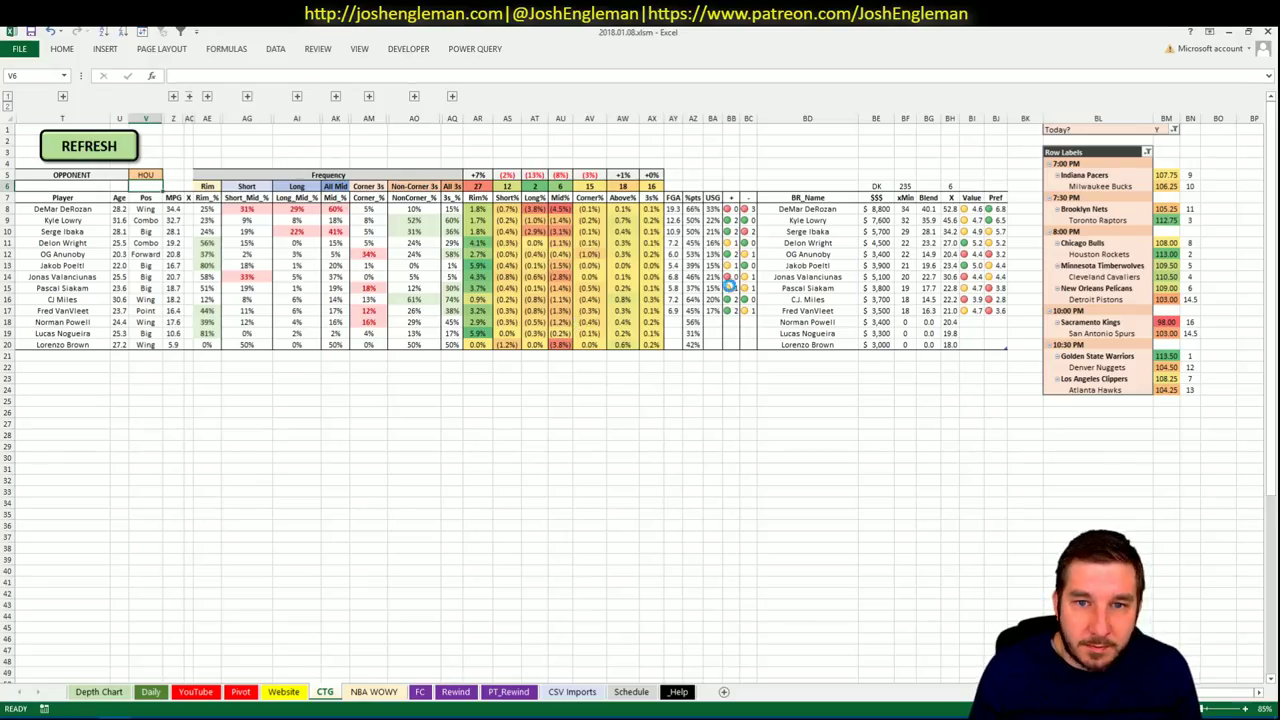
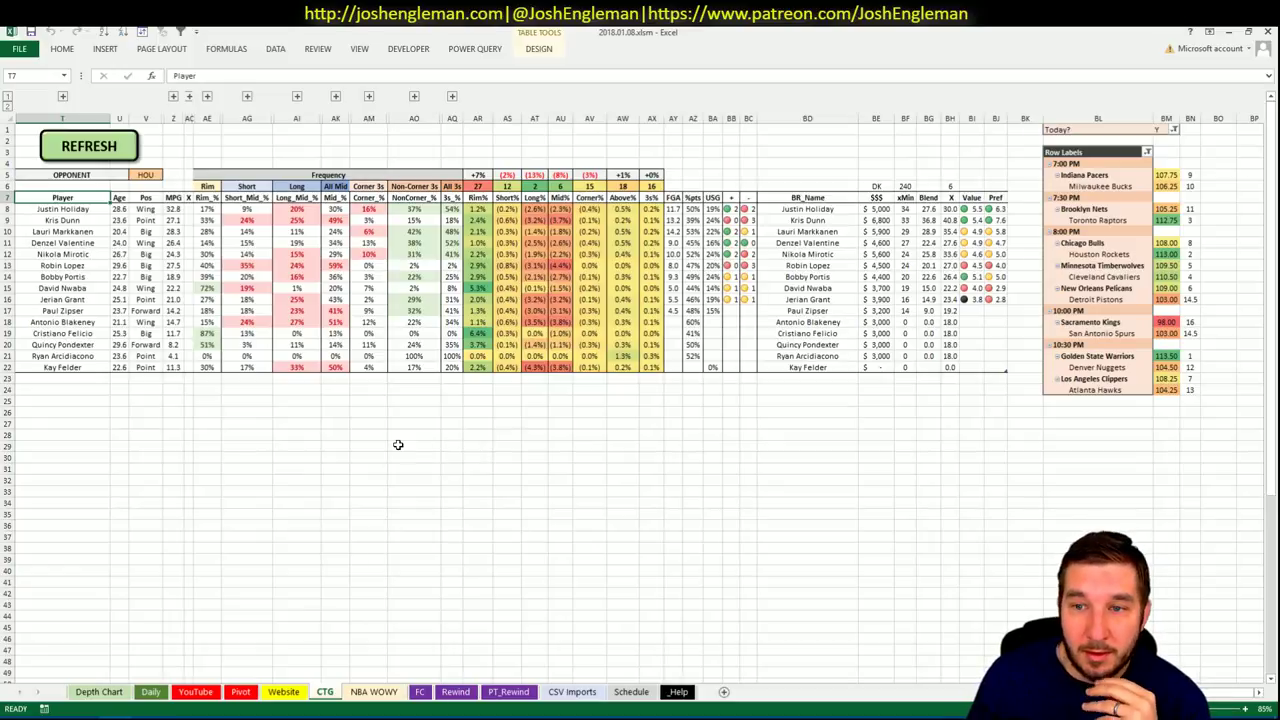
Find Chicago's player projections on the Pivot sheet.
click(240, 691)
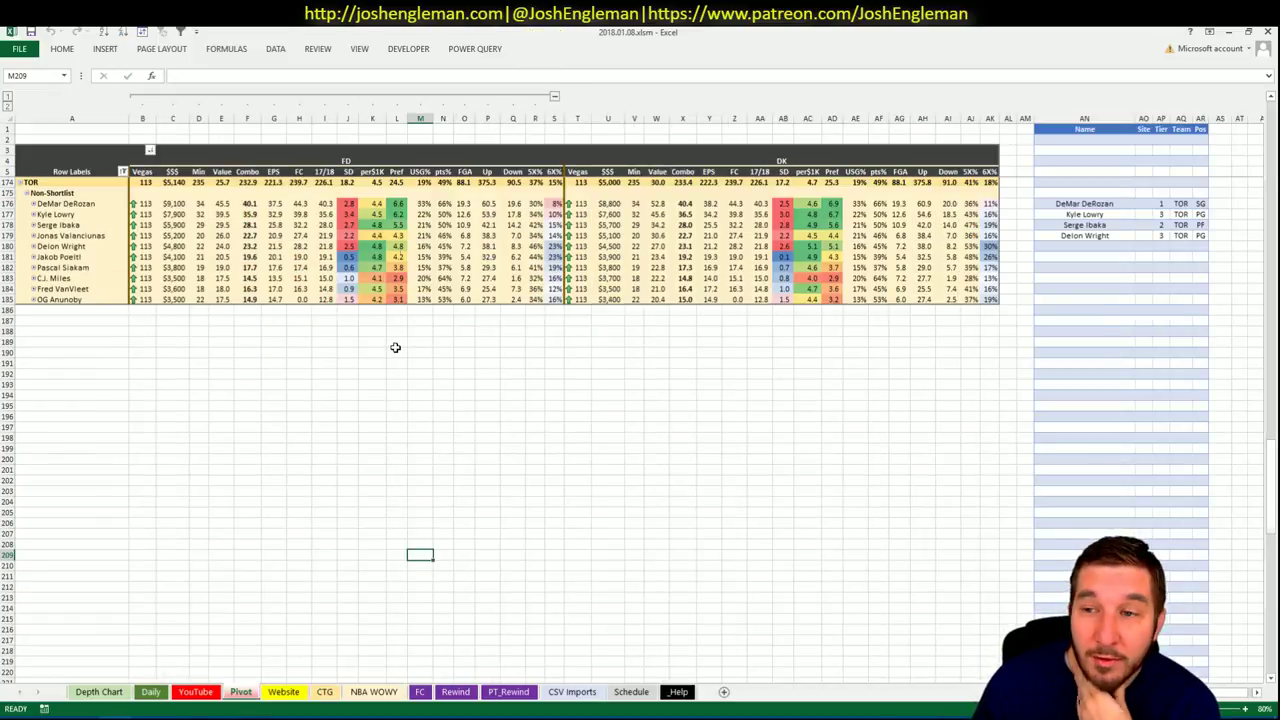
scroll(395, 347, up, 20)
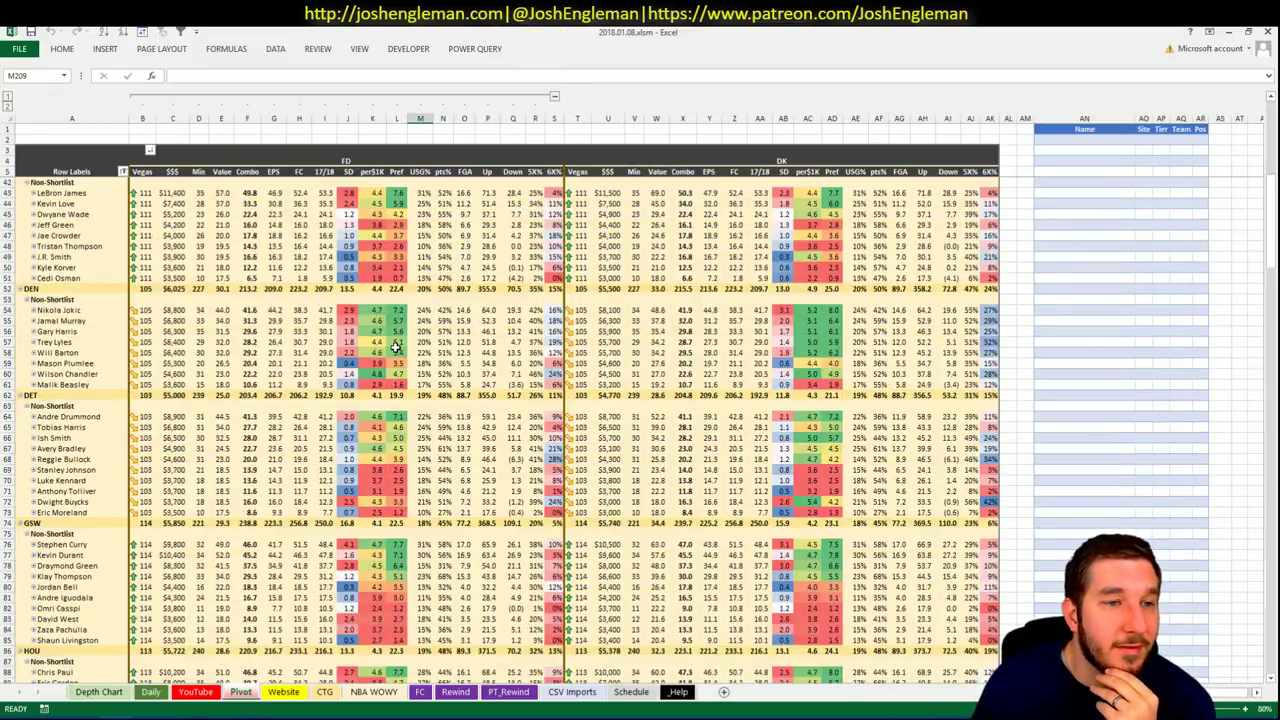
scroll(395, 347, up, 4)
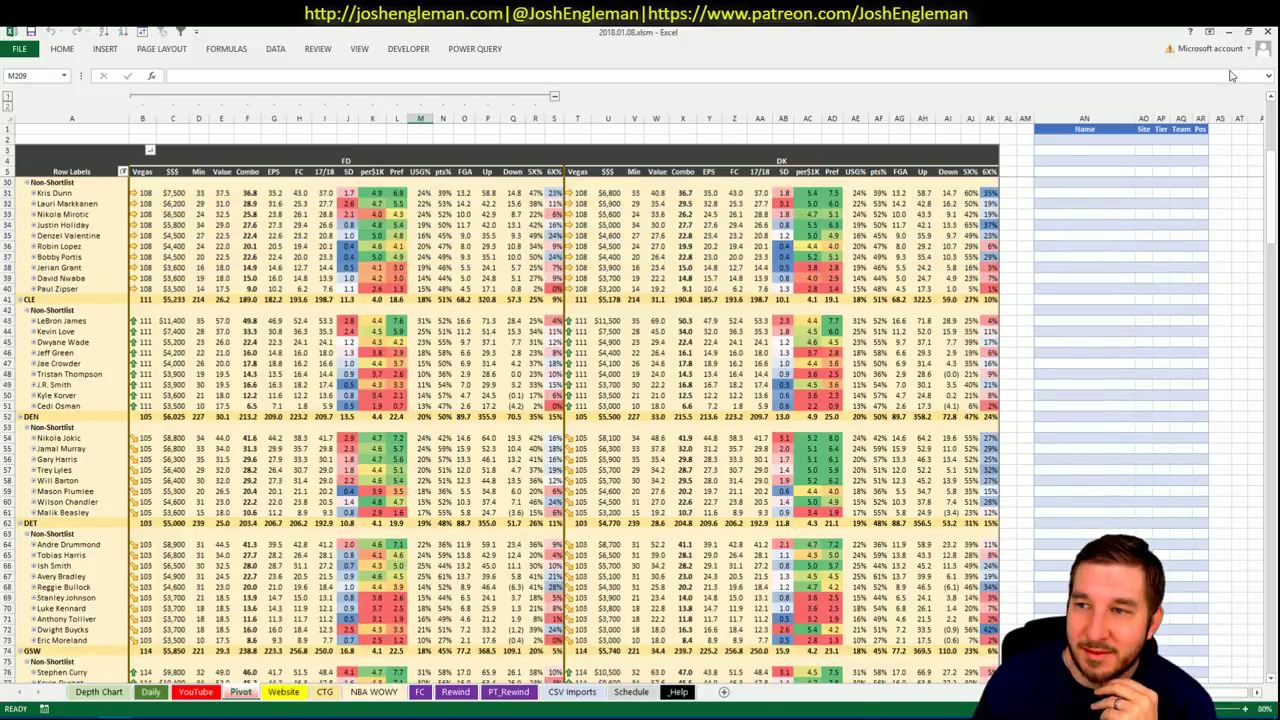
Set the team filter of the game log on the YouTube sheet to CHI.
click(1271, 97)
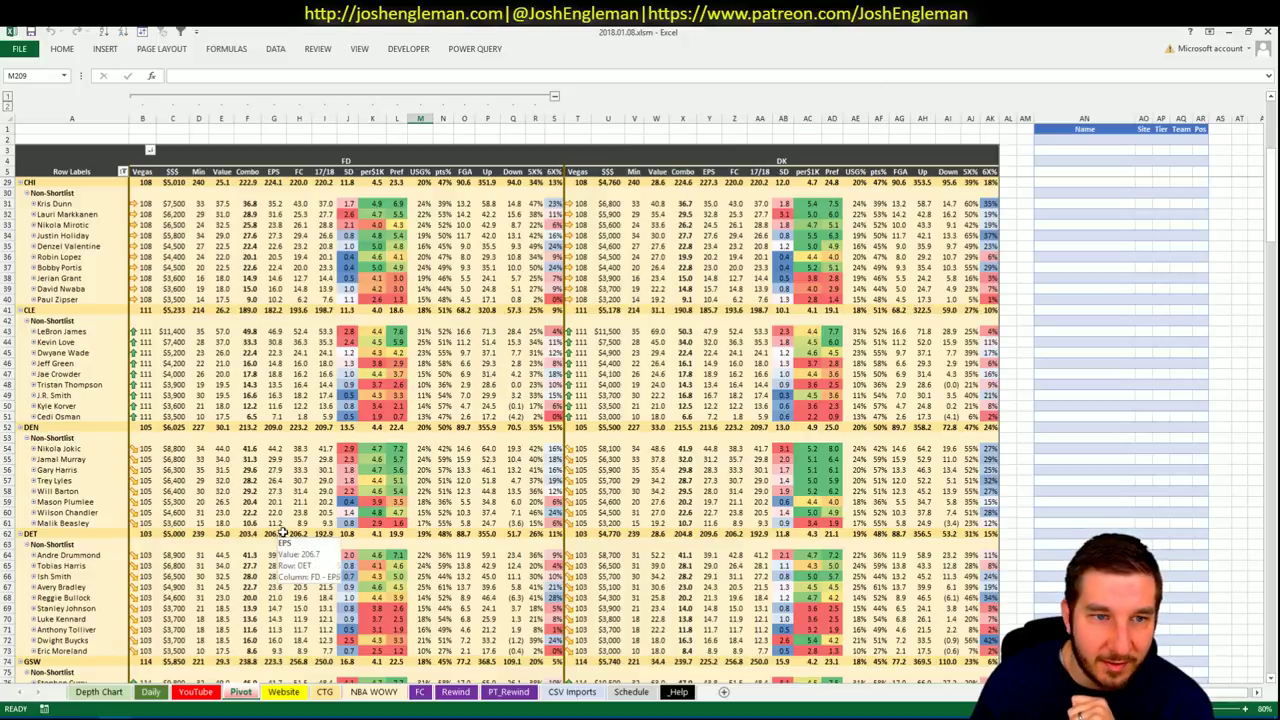
click(236, 692)
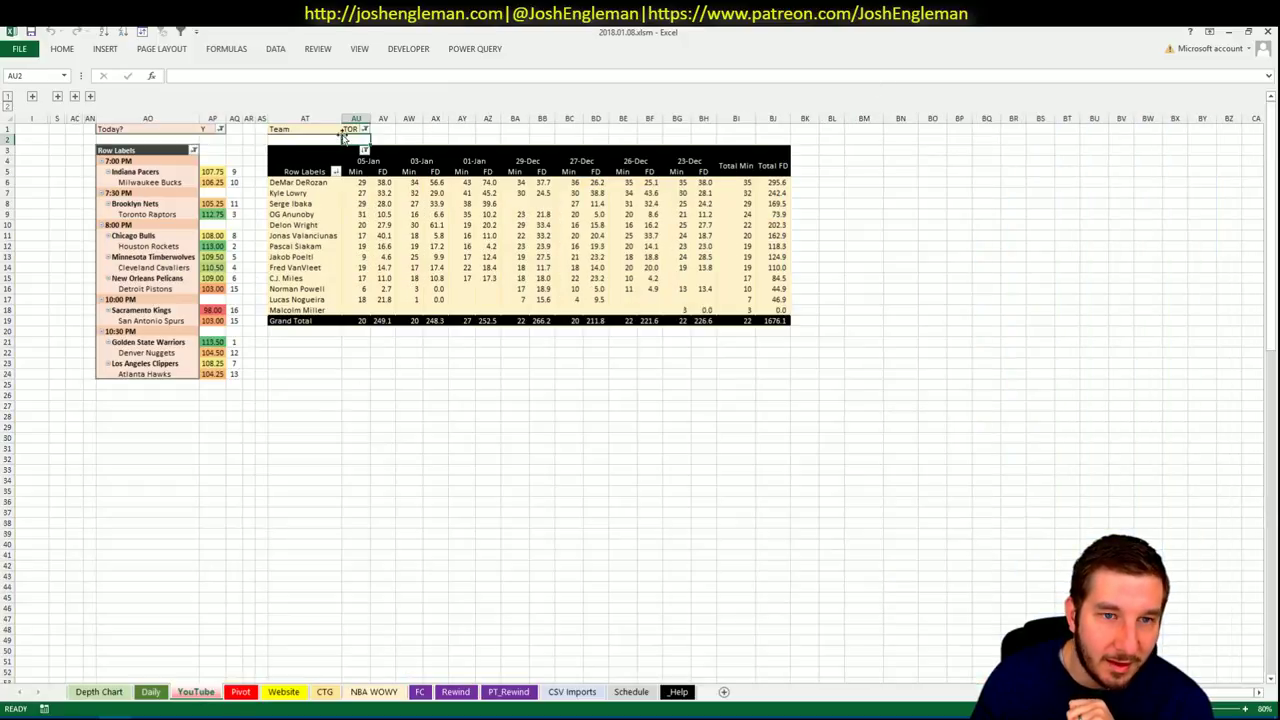
text(C)
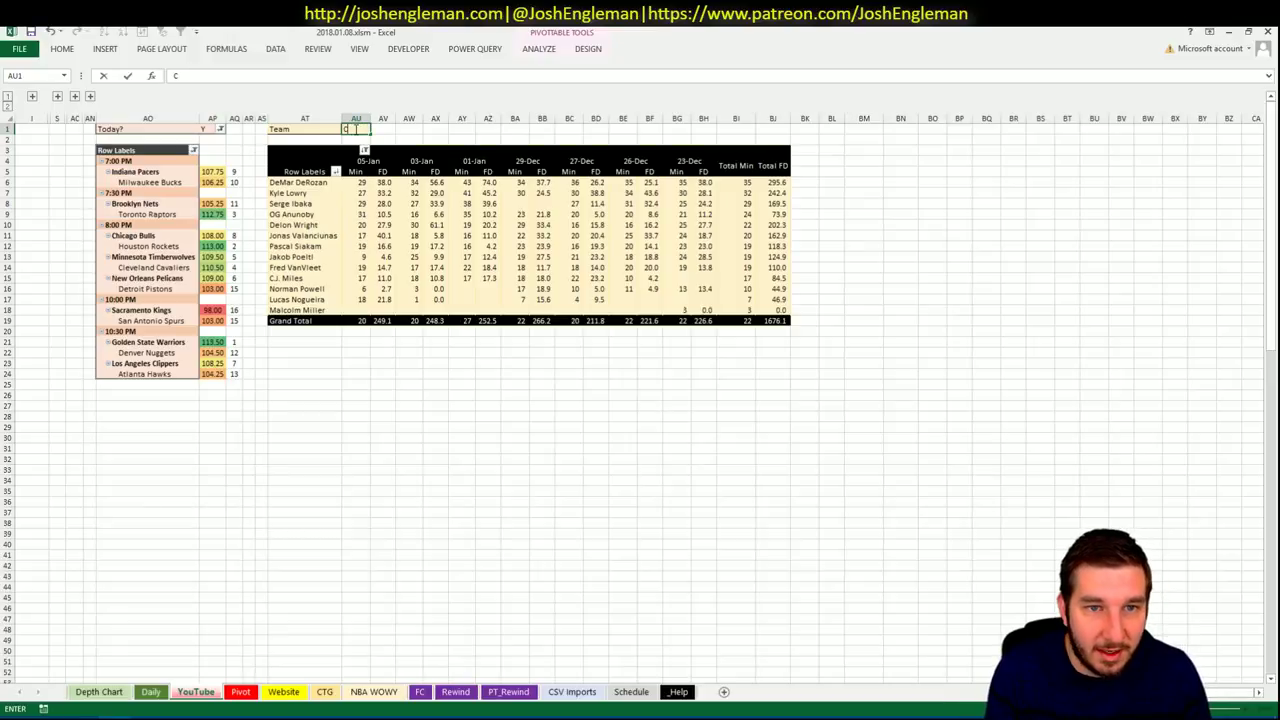
text(lI)
key(Return)
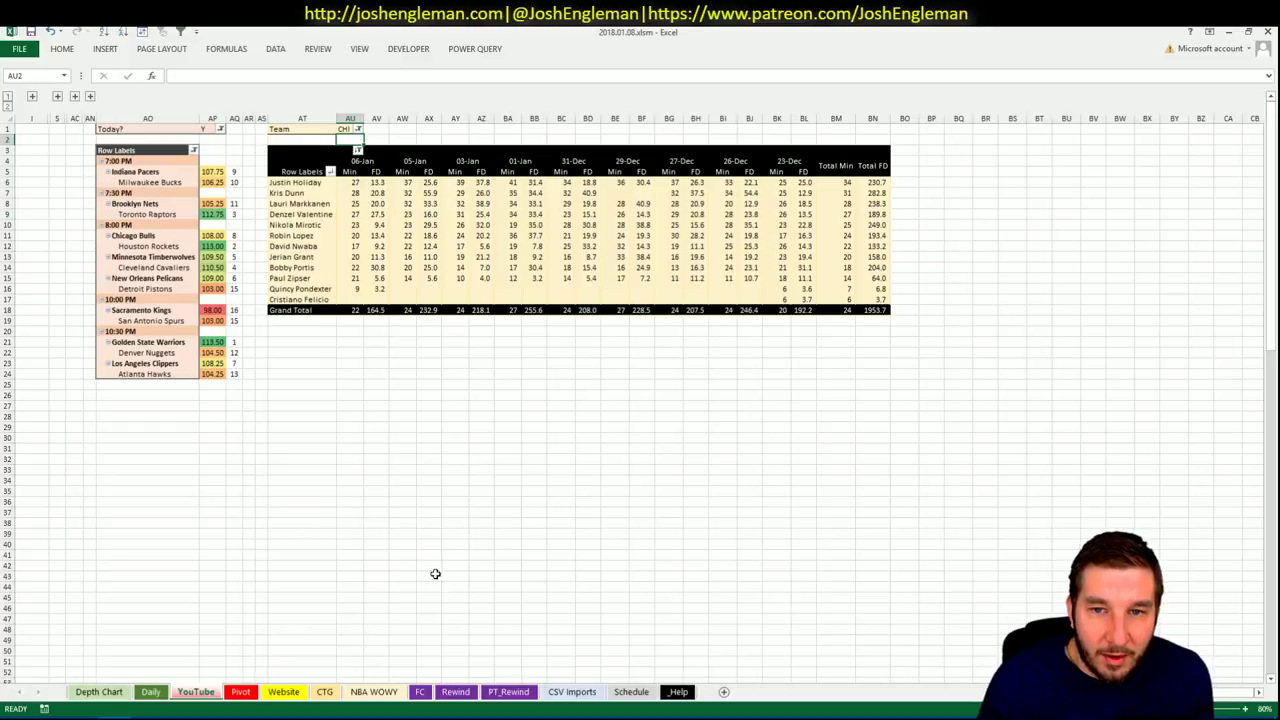
Add Kris Dunn to the shortlist on the Pivot sheet, level with his projection row.
click(240, 693)
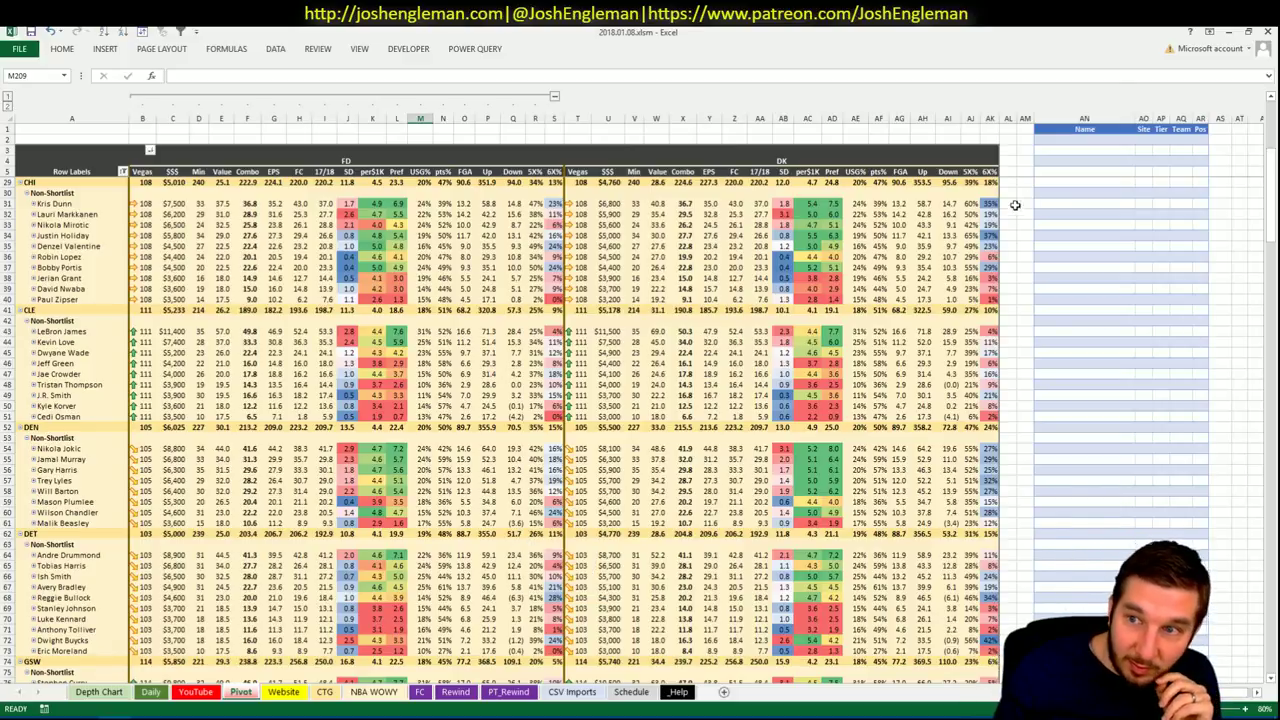
click(1054, 205)
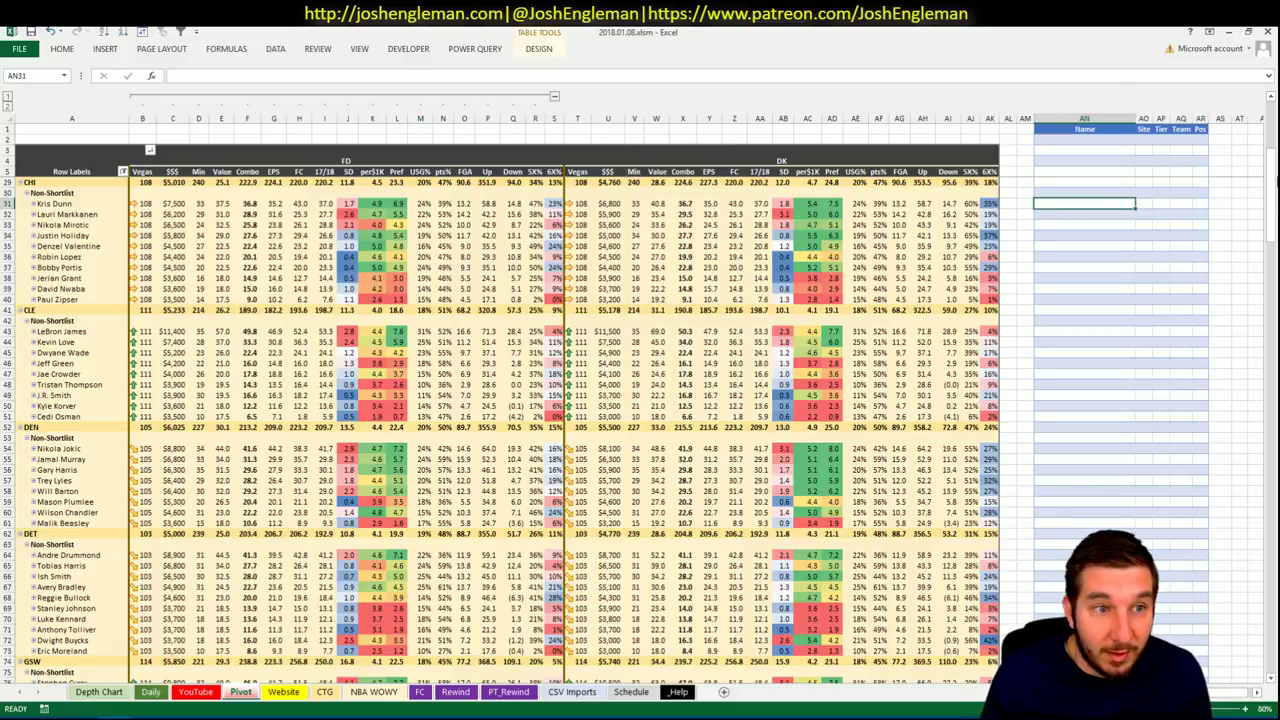
text(Kris)
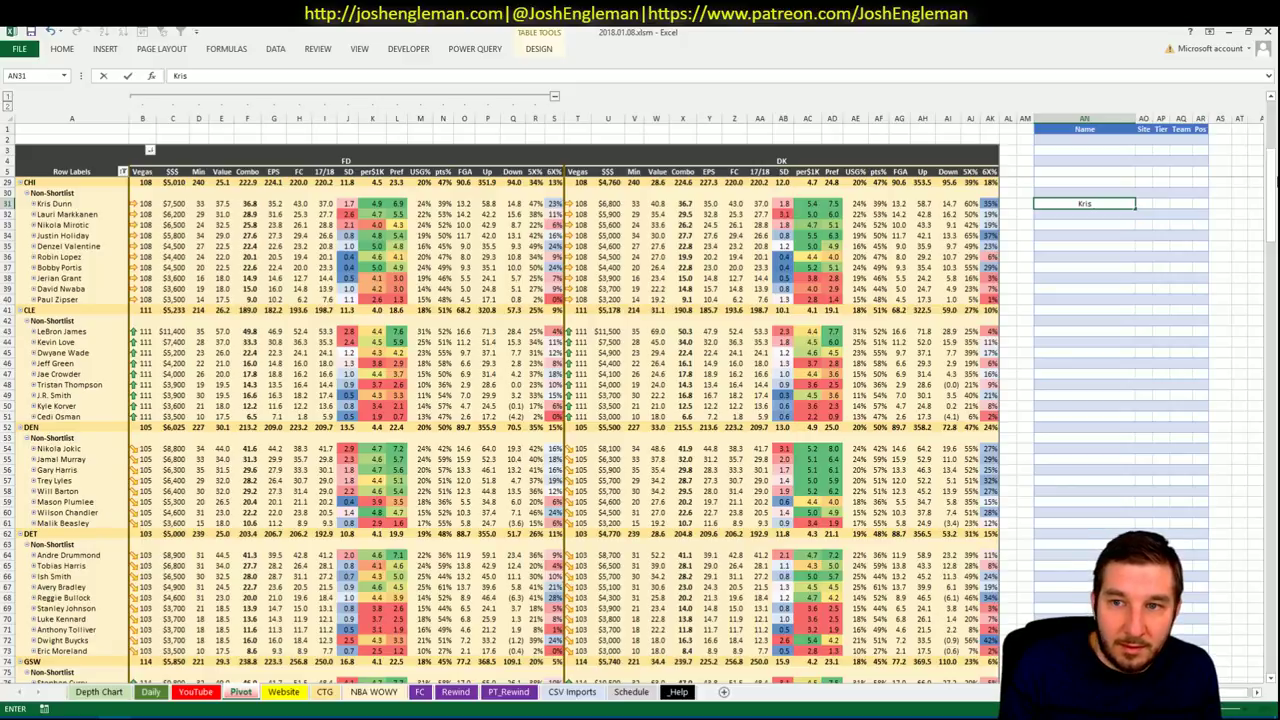
text( Dyn)
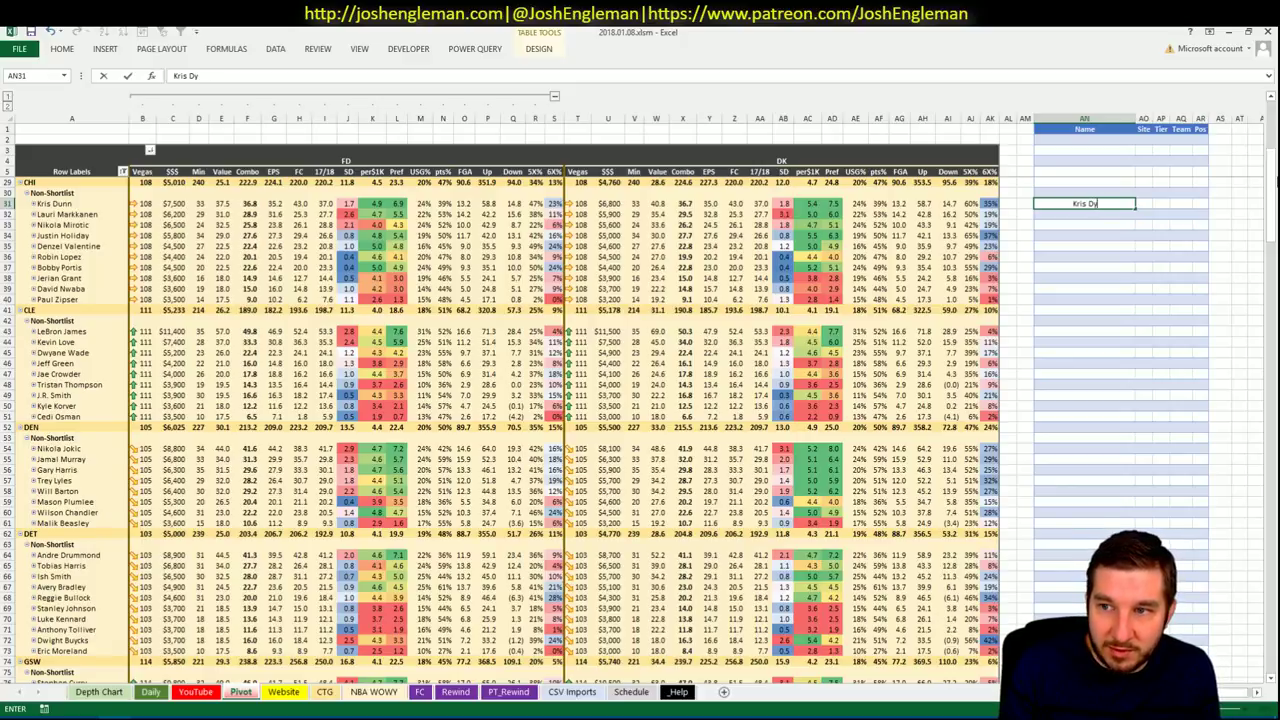
key(BackSpace)
key(BackSpace)
text(unn)
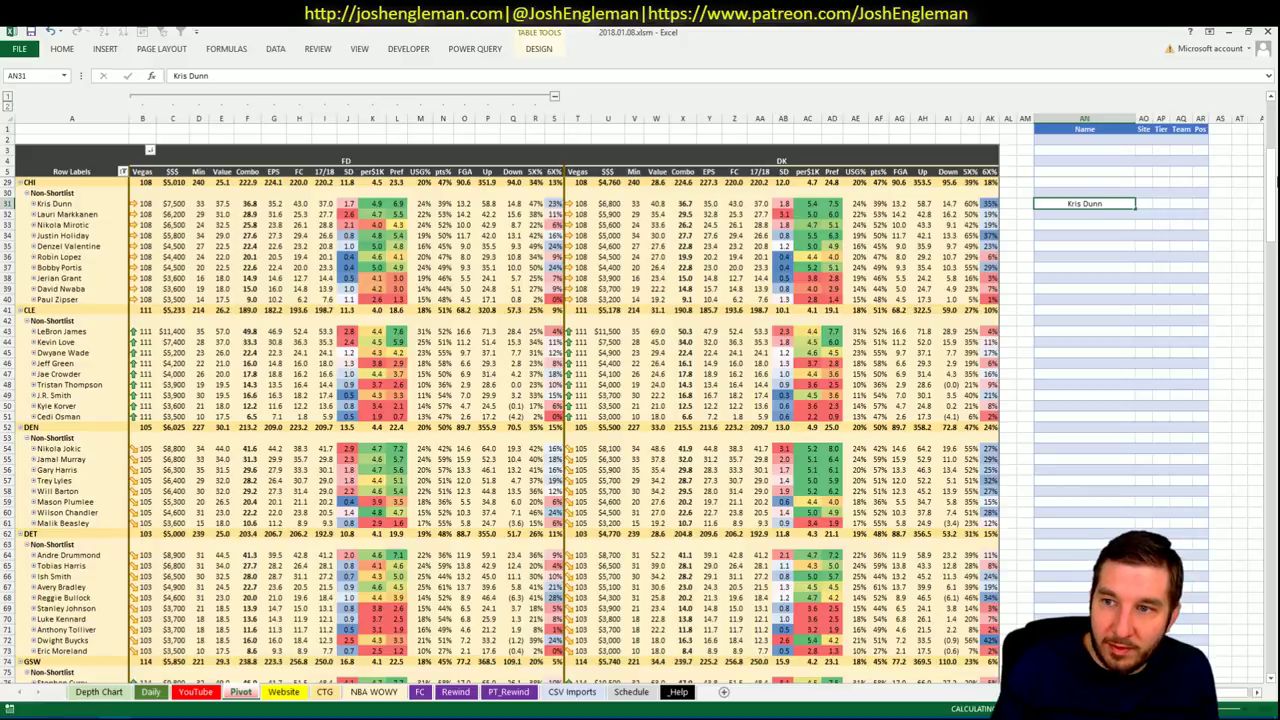
key(Tab)
key(Tab)
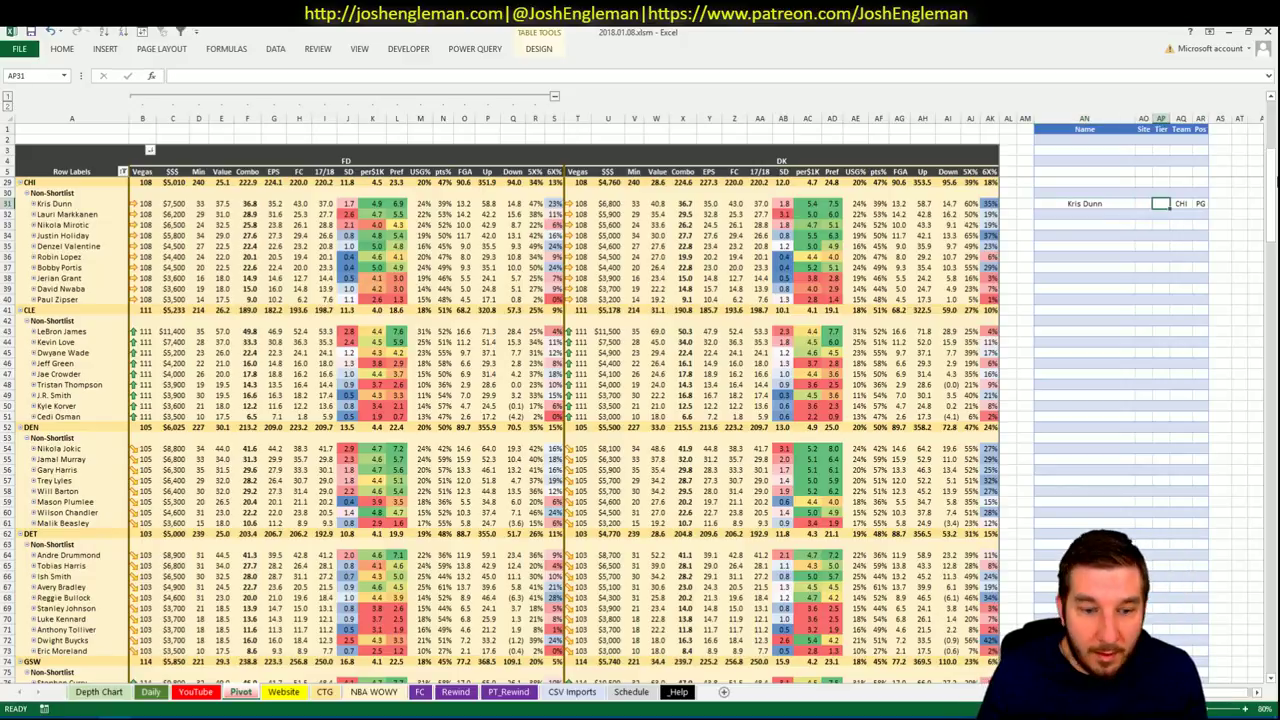
Check Kris Dunn's recent games on the YouTube sheet and Houston matchup on the CTG sheet, and assign him tier 2 in the Pivot shortlist.
click(290, 692)
click(325, 692)
click(244, 694)
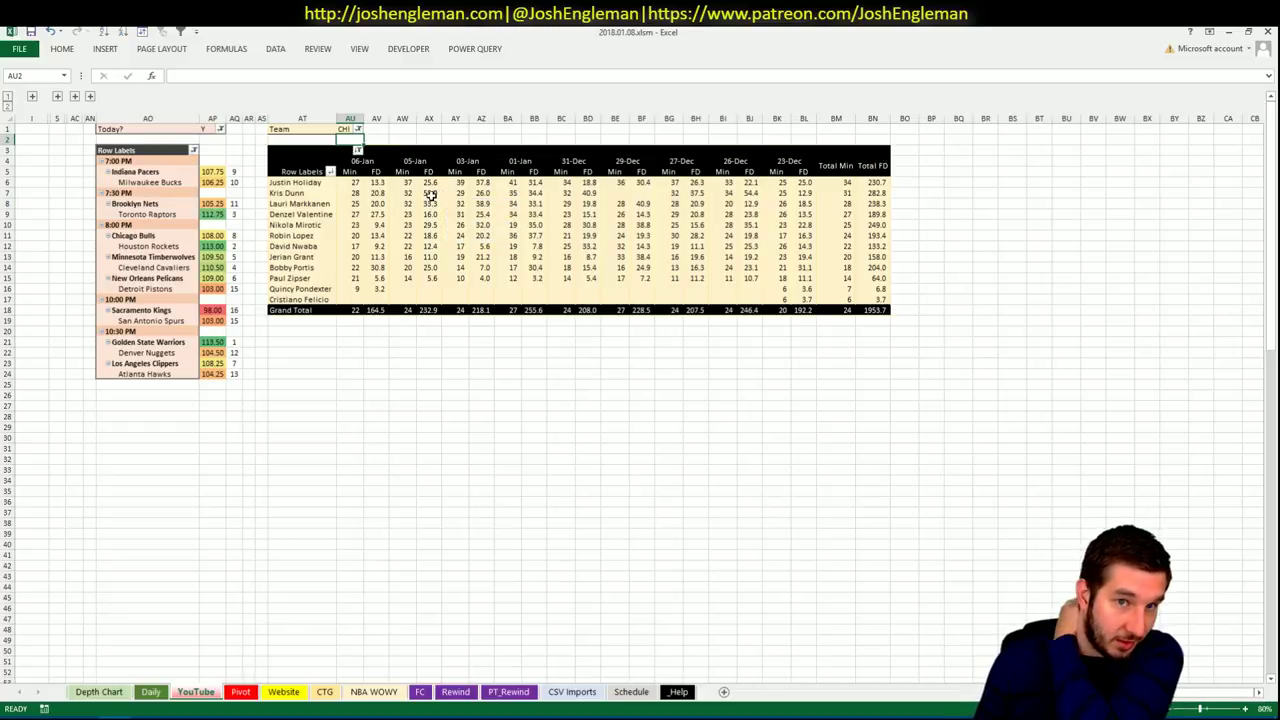
click(248, 690)
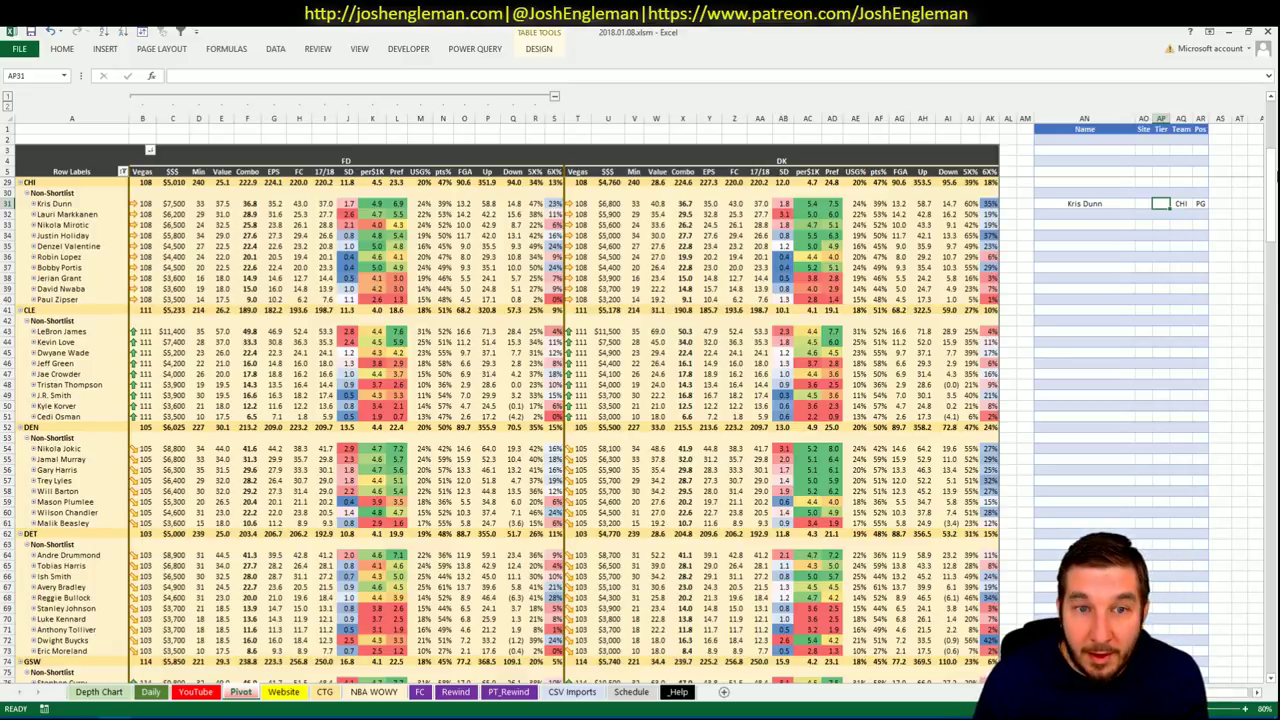
click(325, 692)
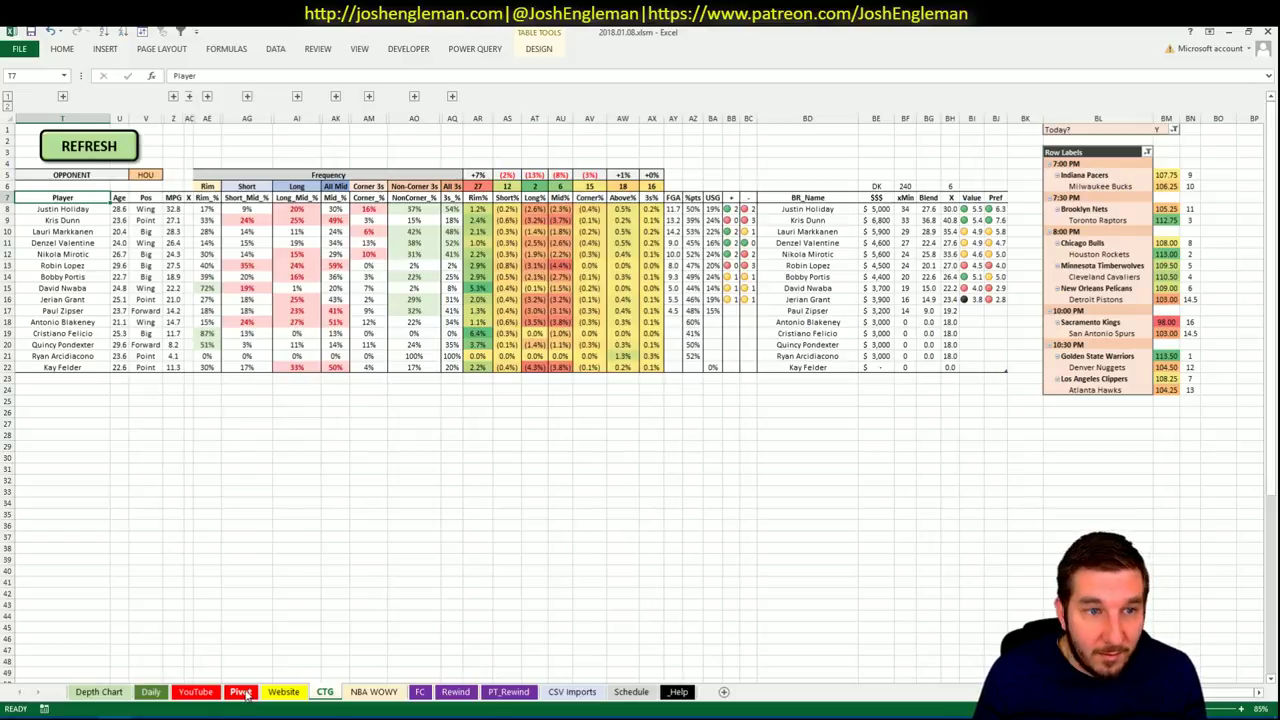
click(241, 692)
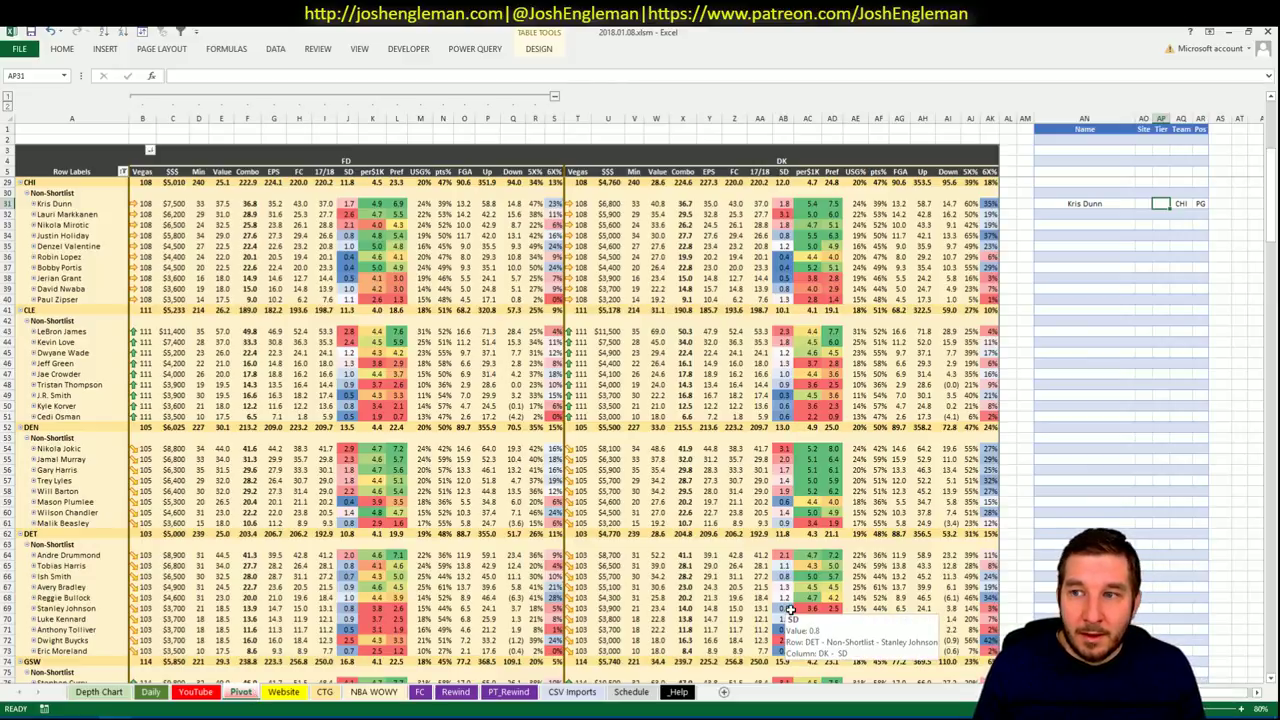
text(2)
key(Return)
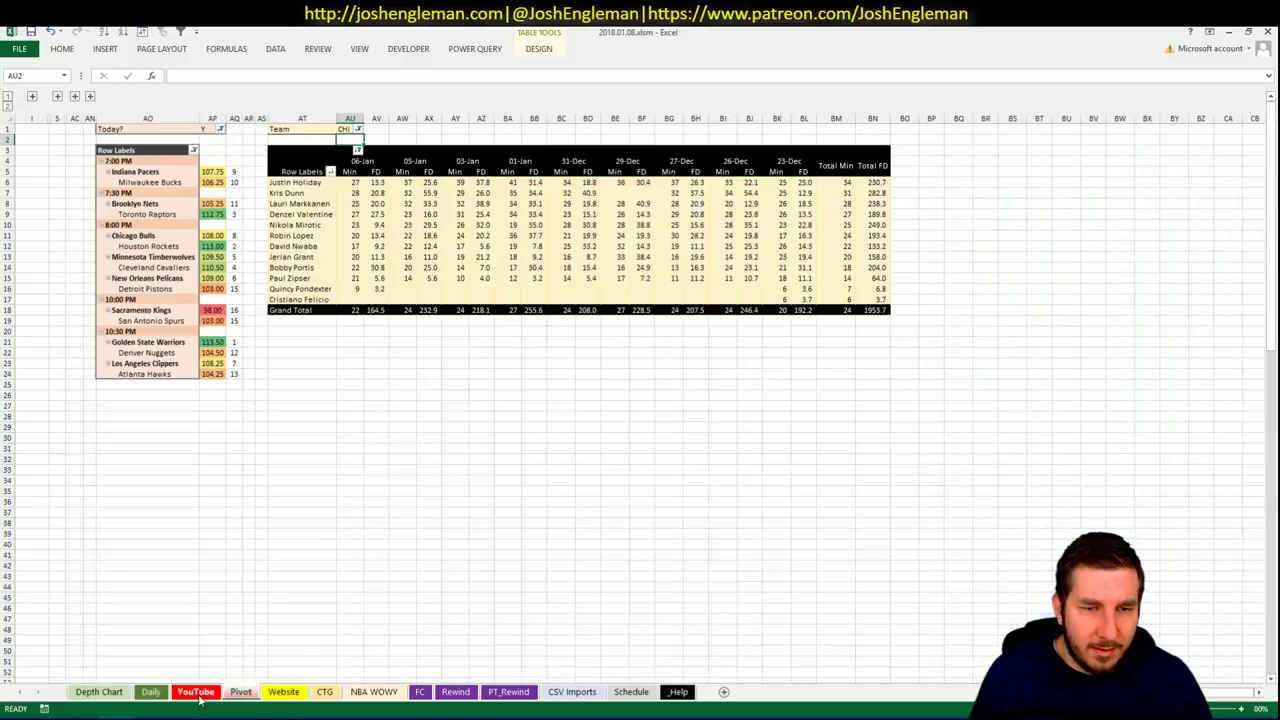
Review the Chicago players' recent minutes and fantasy points on the YouTube sheet and return to the Pivot sheet.
click(272, 693)
click(283, 692)
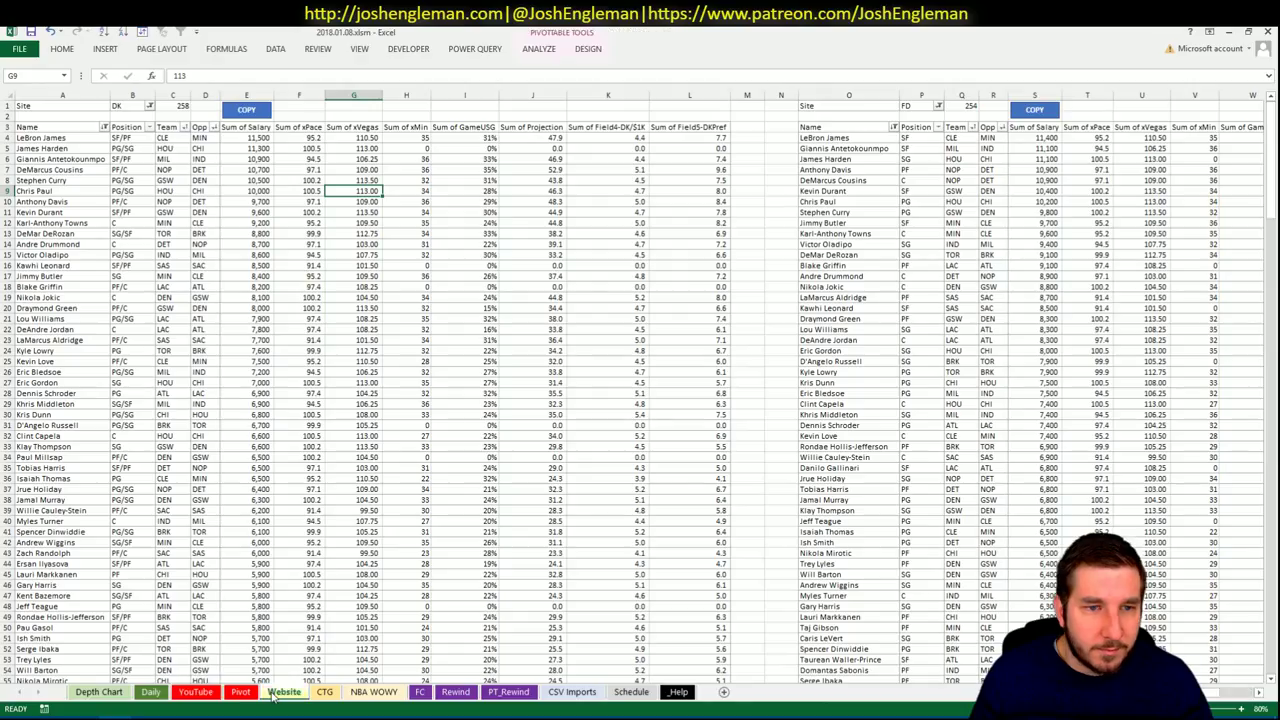
click(238, 694)
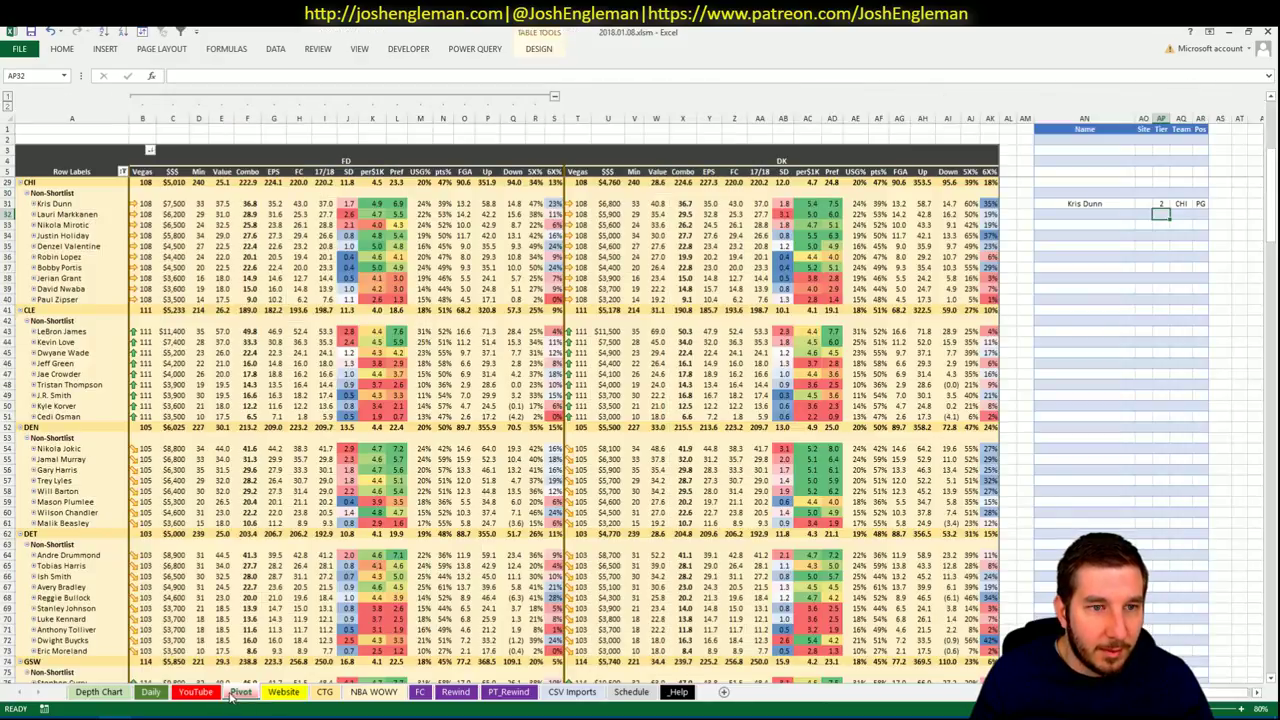
click(213, 694)
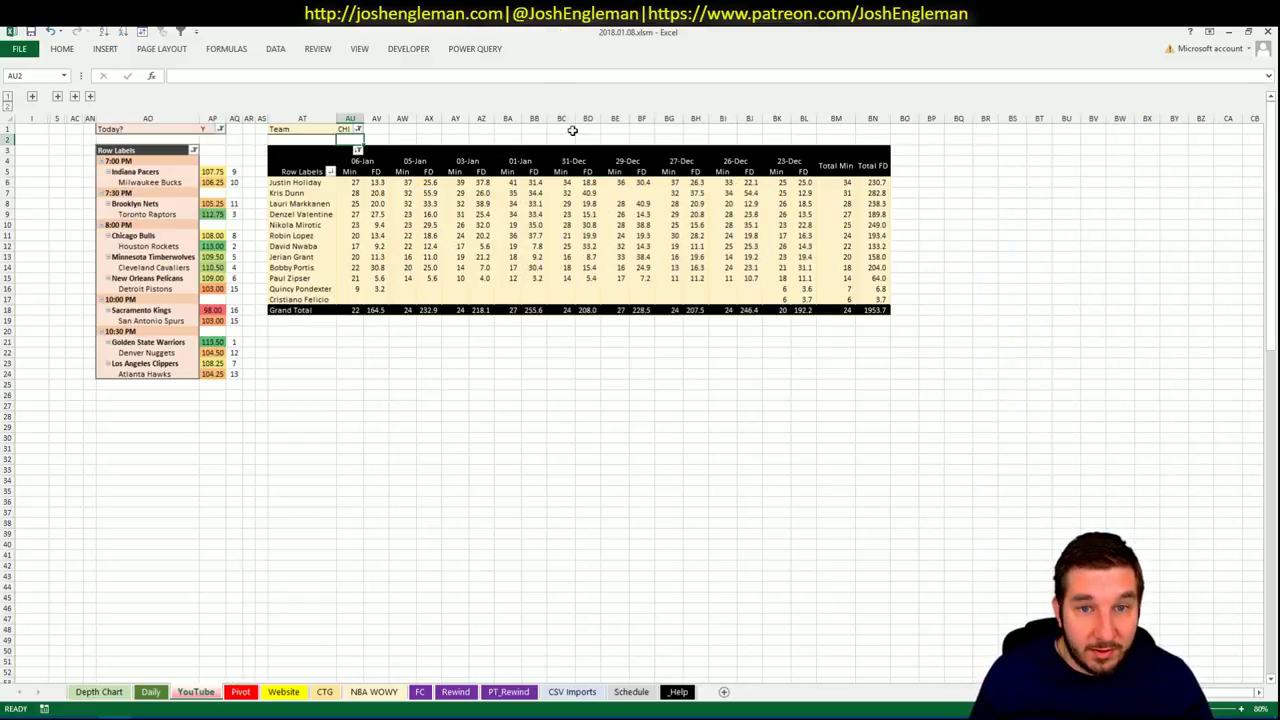
click(240, 693)
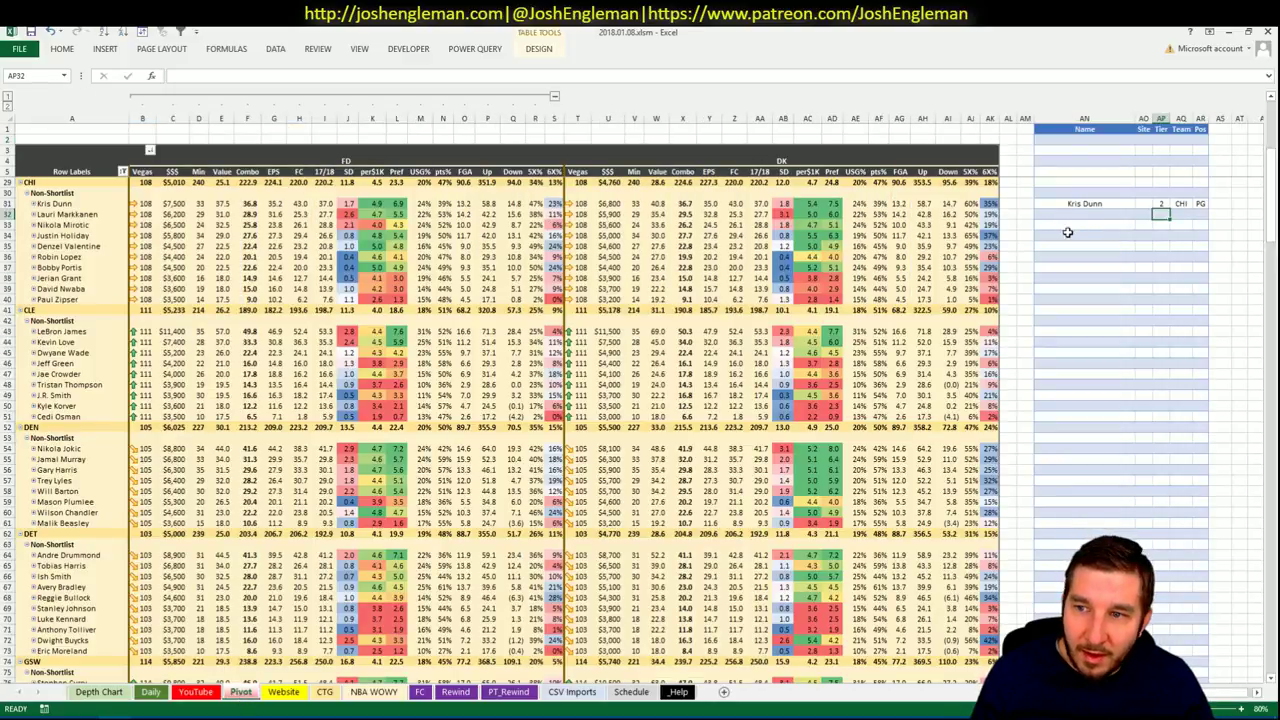
Add Lauri Markkanen to the shortlist below Kris Dunn and check Chicago's recent game log on the YouTube sheet.
click(1078, 215)
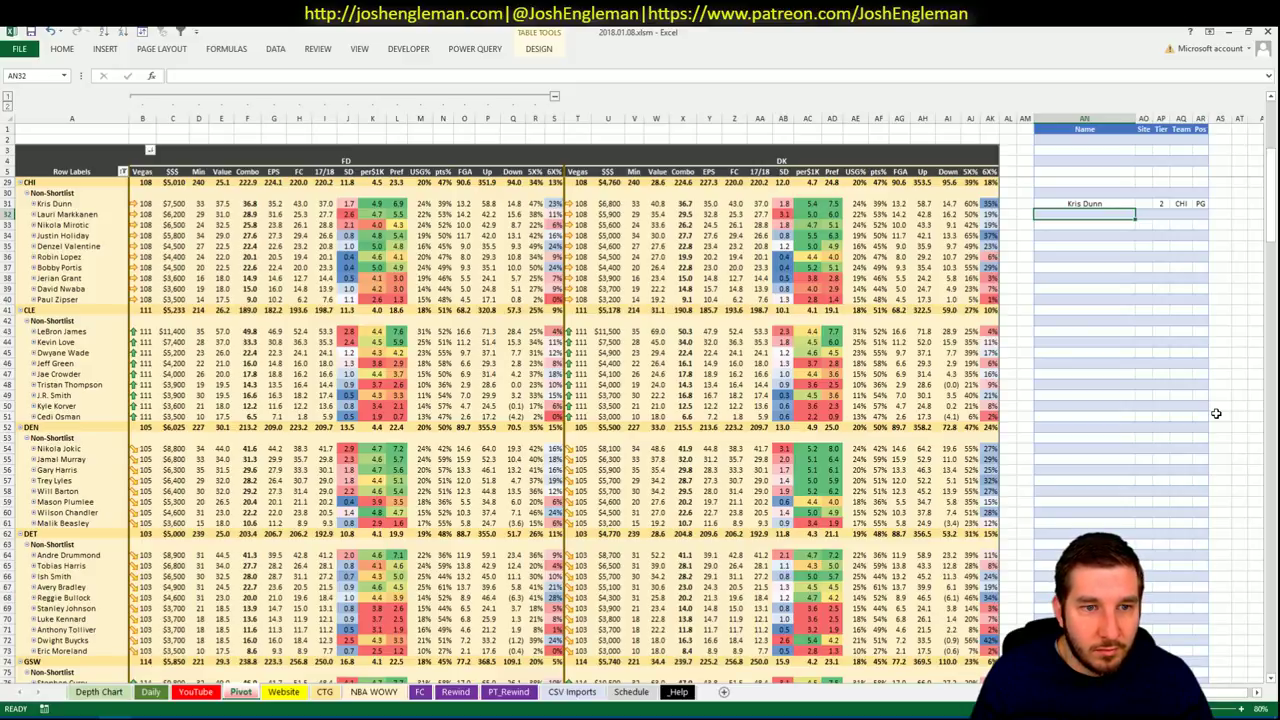
text(Laur)
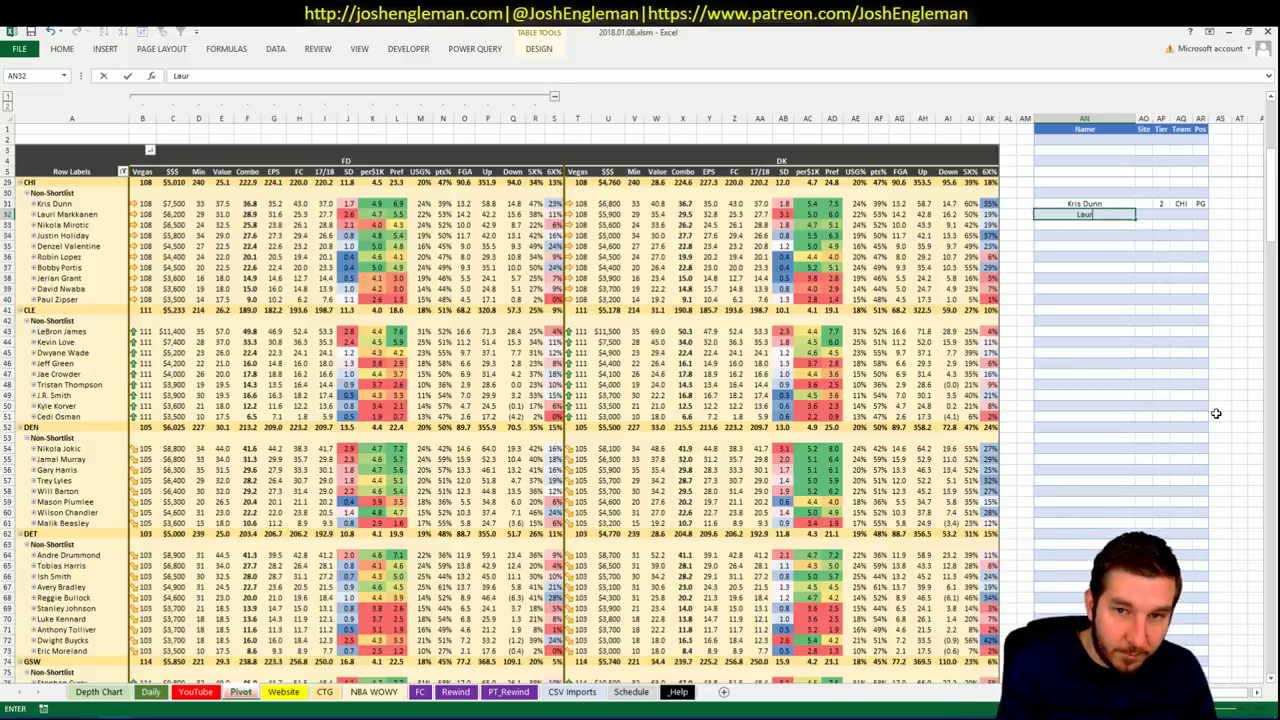
text(i Mark)
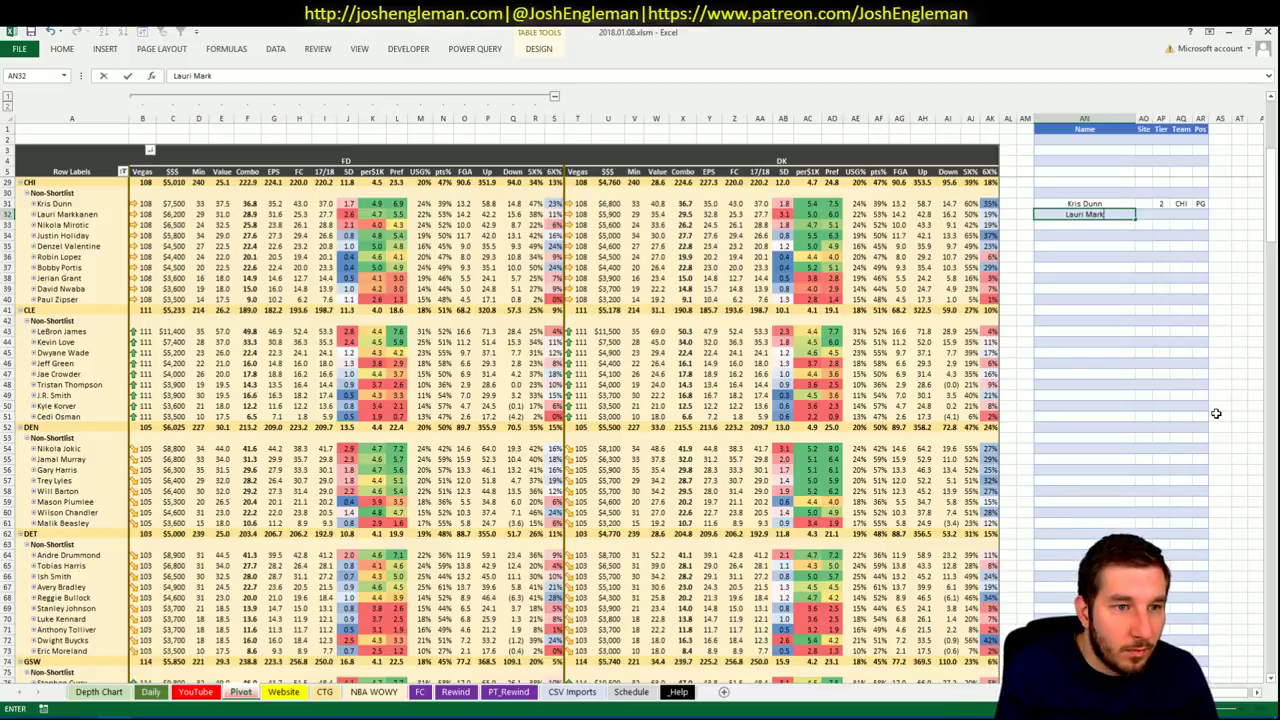
text(kanen)
key(Return)
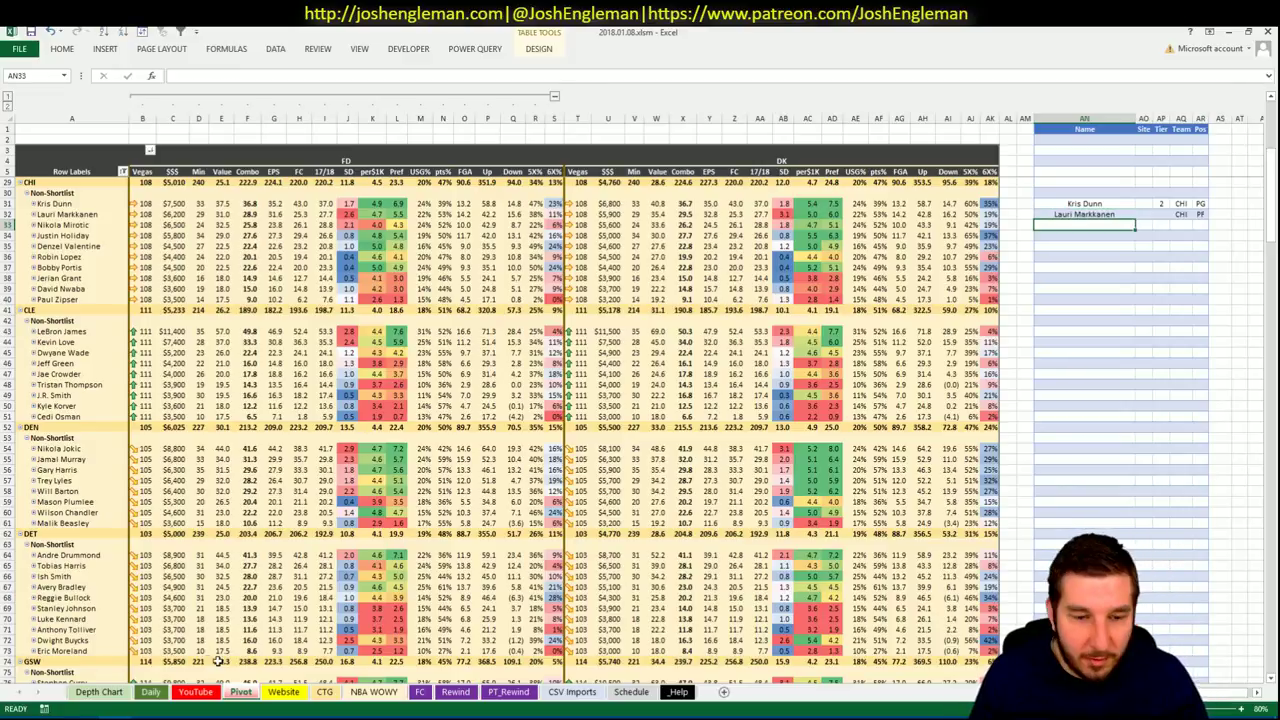
click(240, 692)
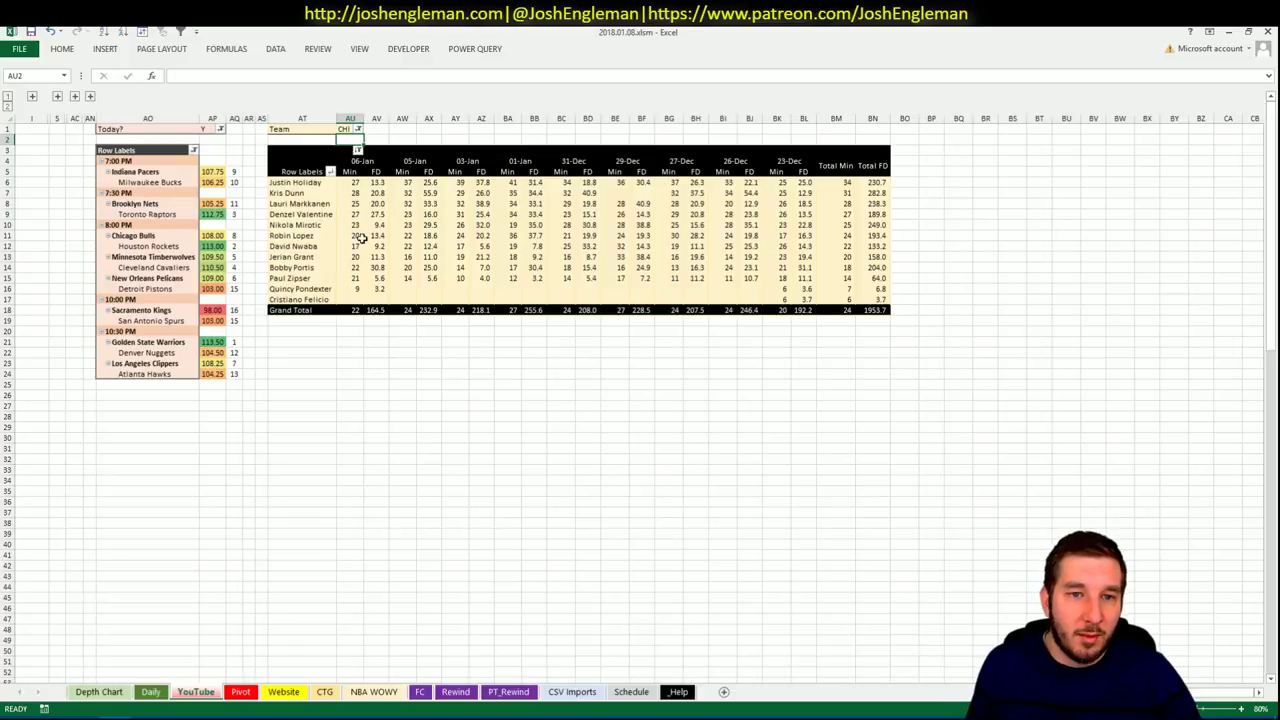
click(196, 692)
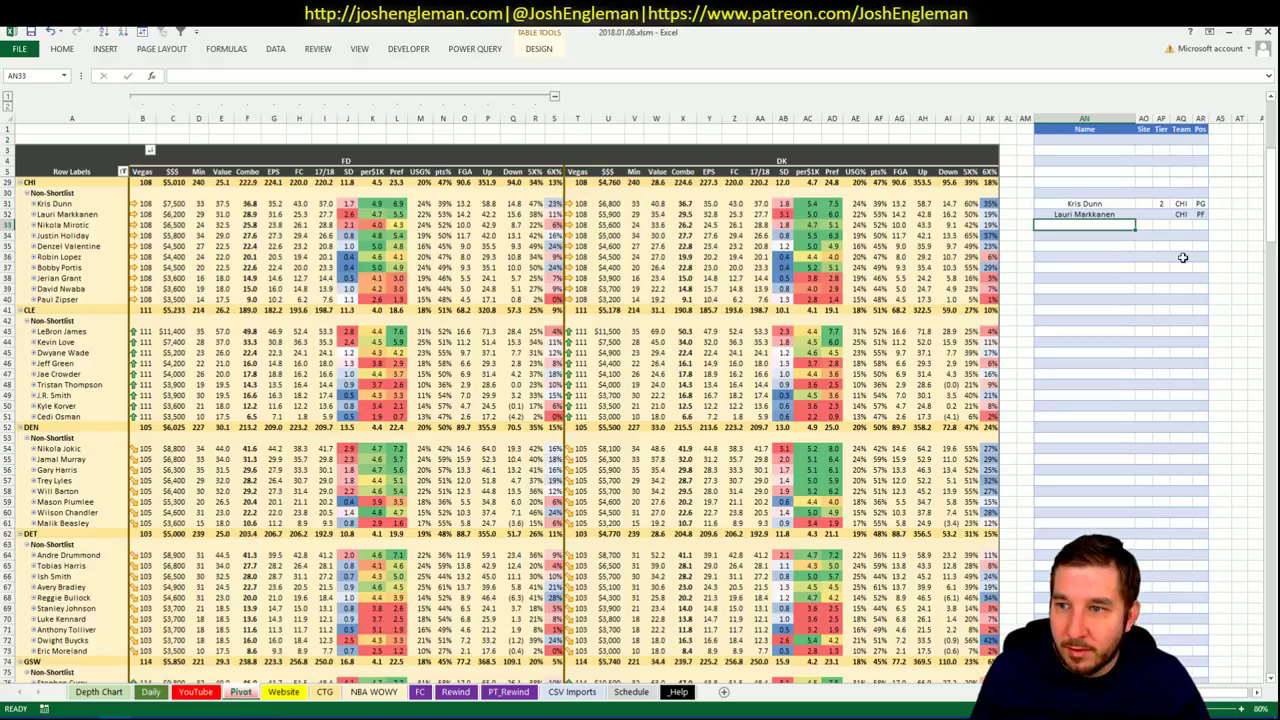
Check Chicago's shot data on the CTG sheet and set Lauri Markkanen's tier to 3 on the Pivot sheet.
click(1160, 214)
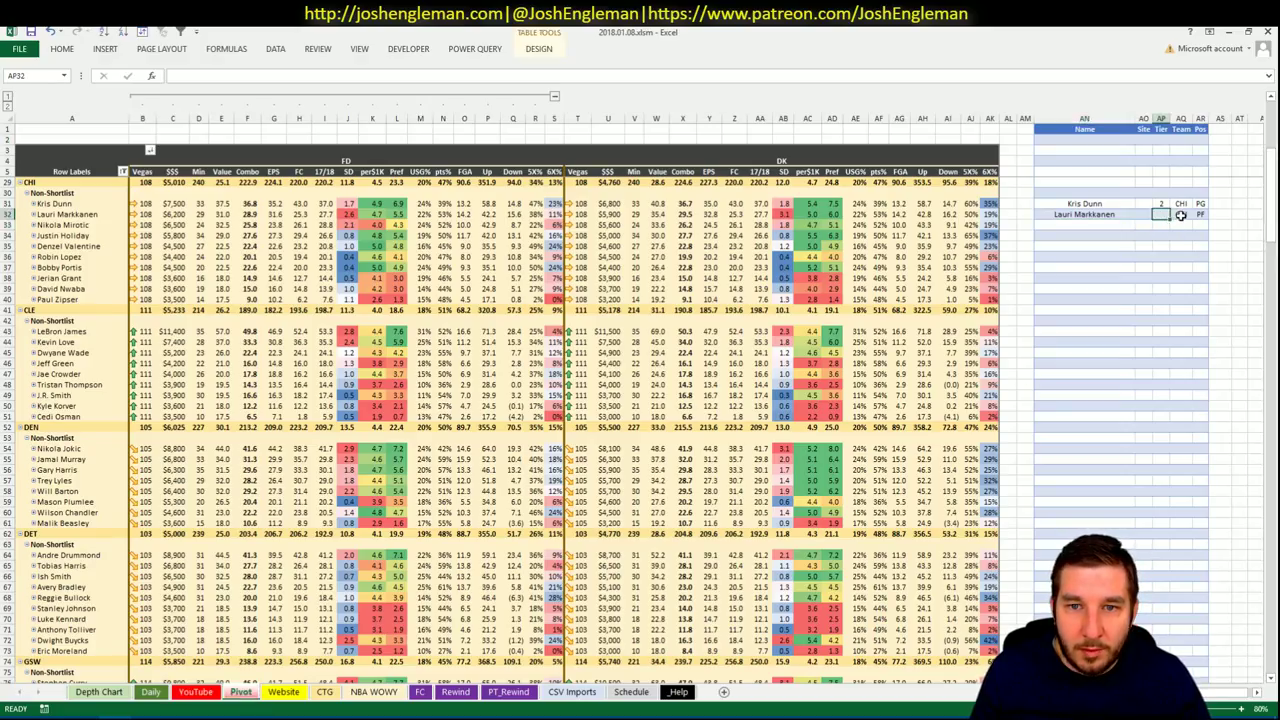
click(241, 693)
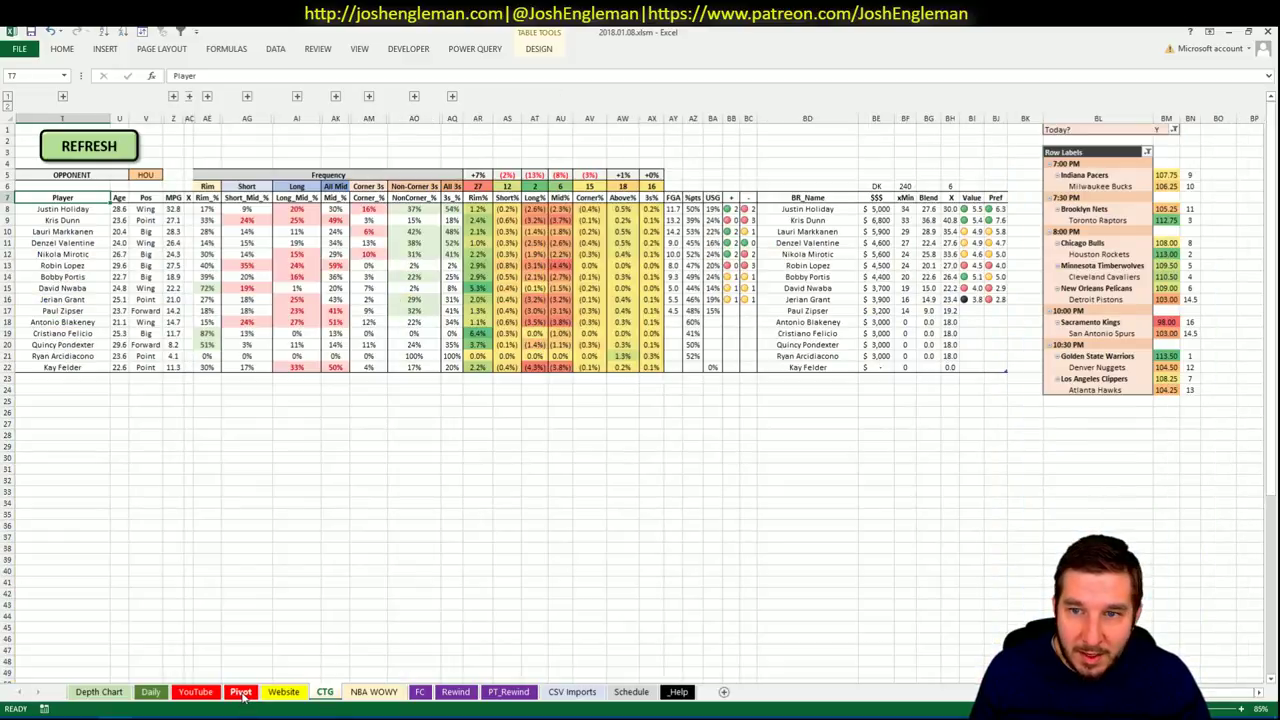
click(241, 693)
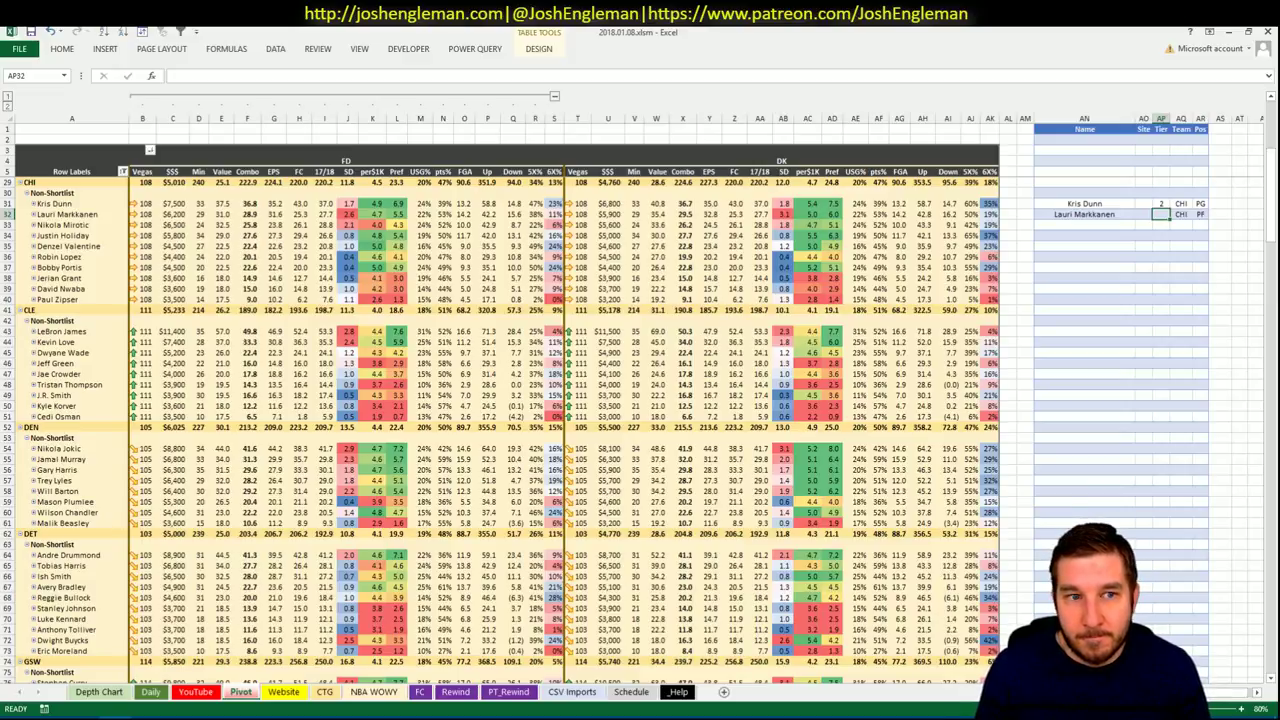
text(3)
key(Return)
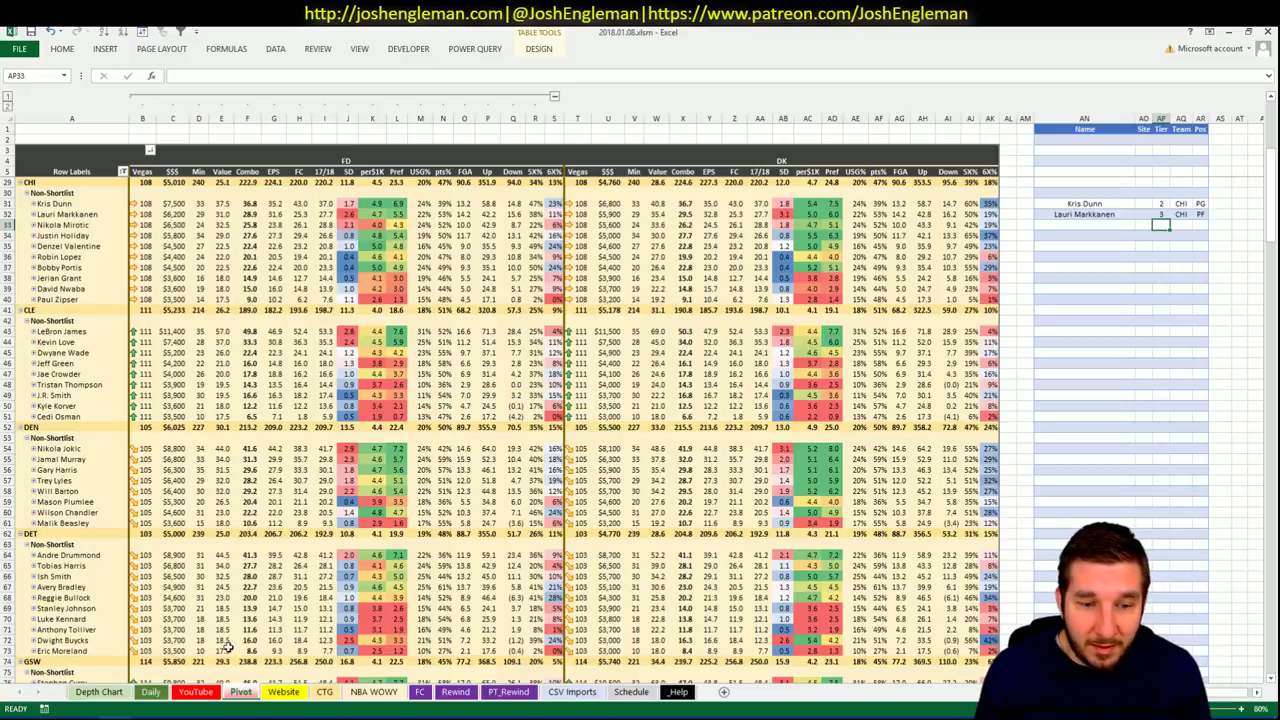
Consult Chicago's recent game log on the YouTube sheet and add Justin Holiday to the Pivot player list with tier 3.
click(206, 692)
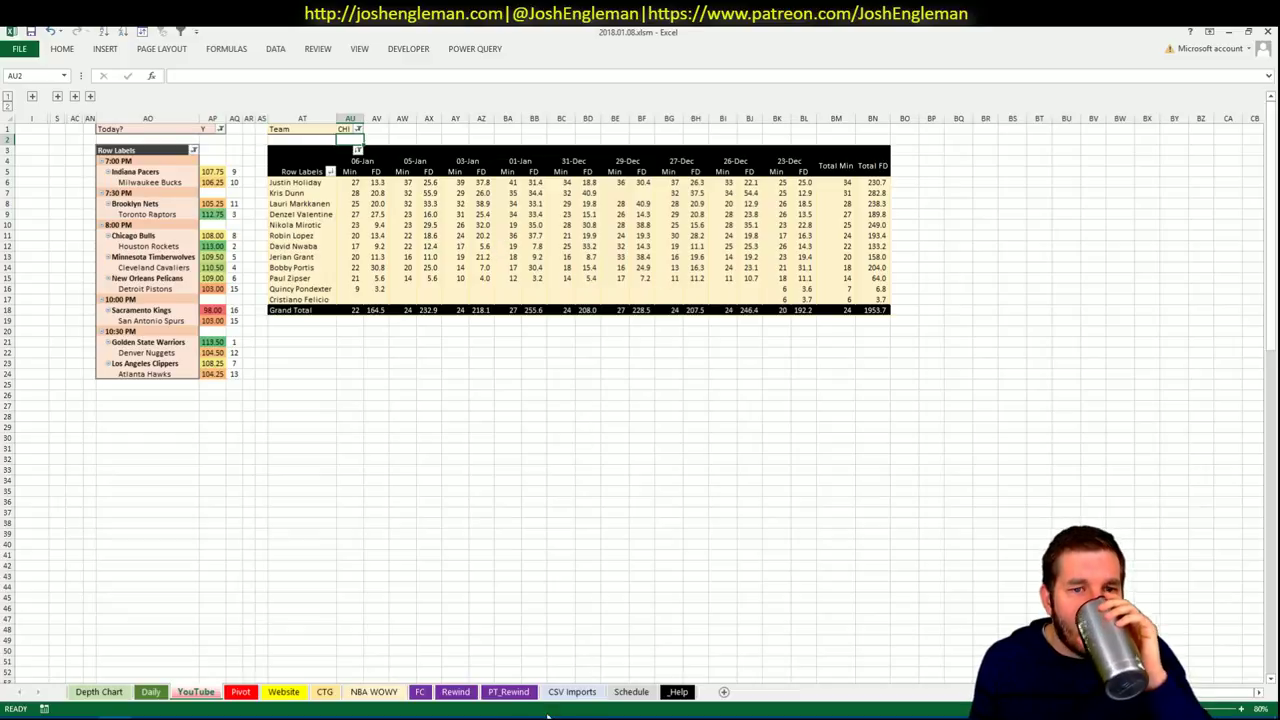
click(240, 692)
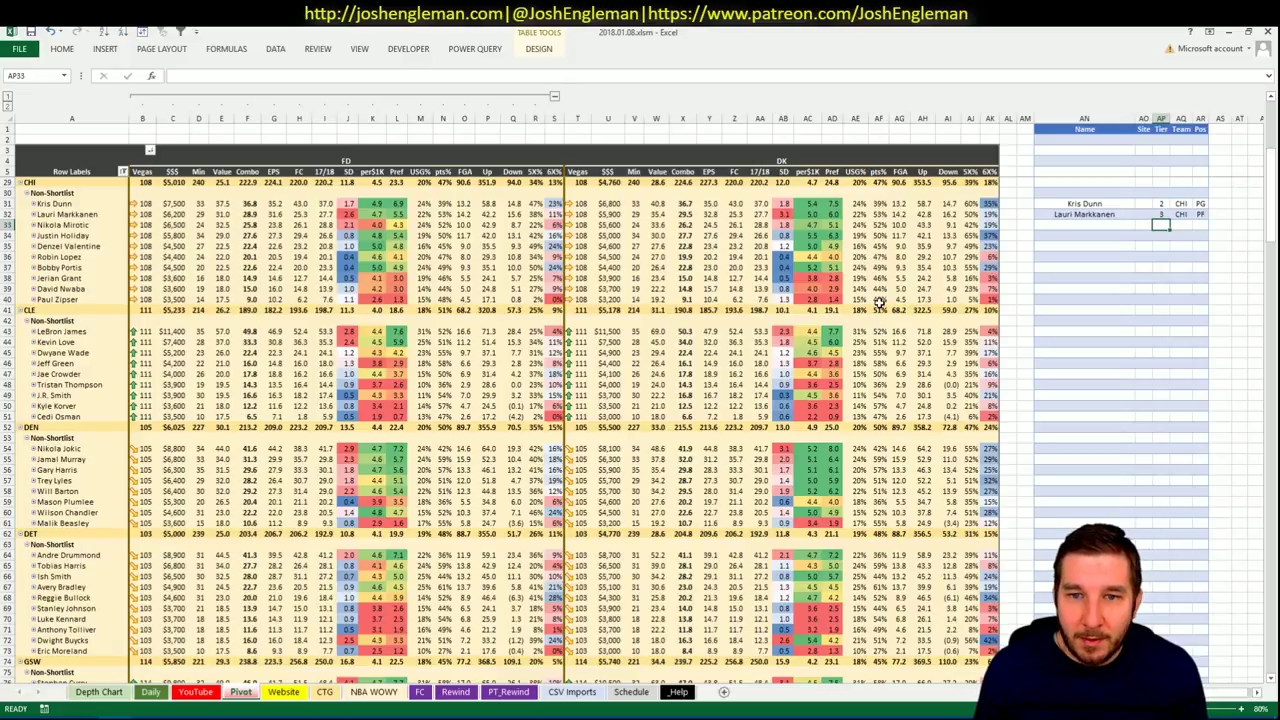
mouse_move(797, 355)
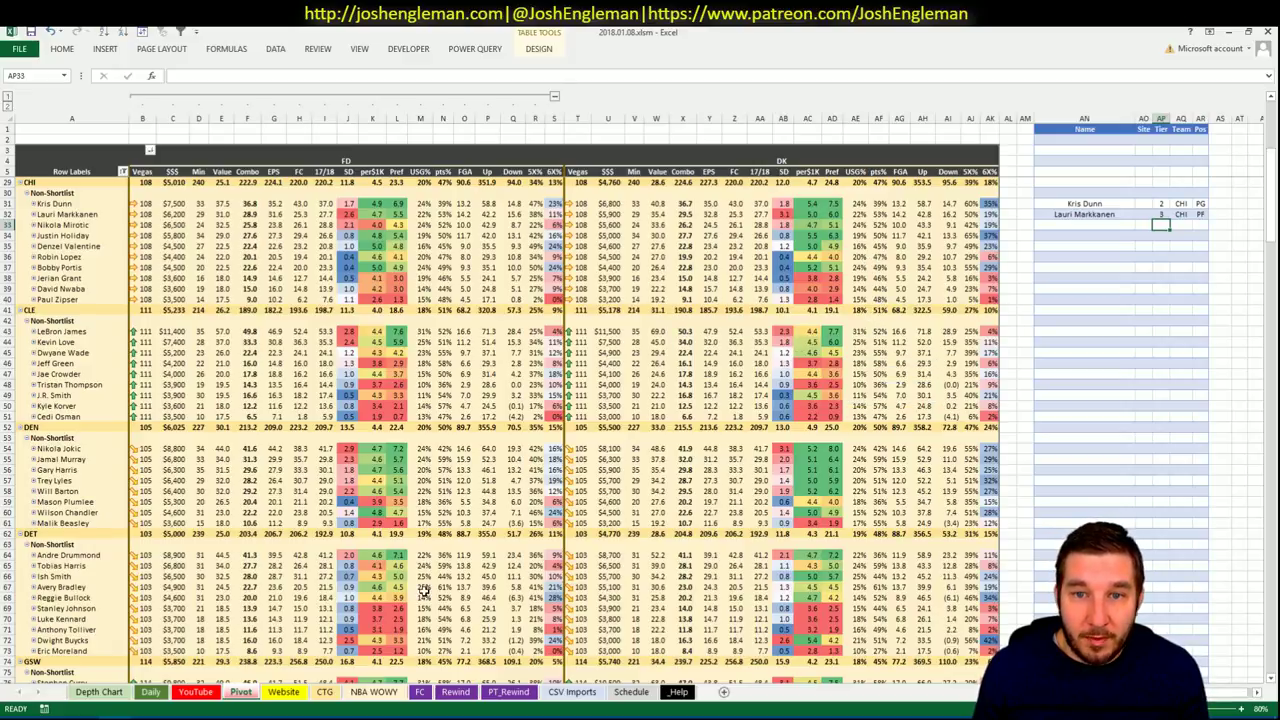
click(251, 696)
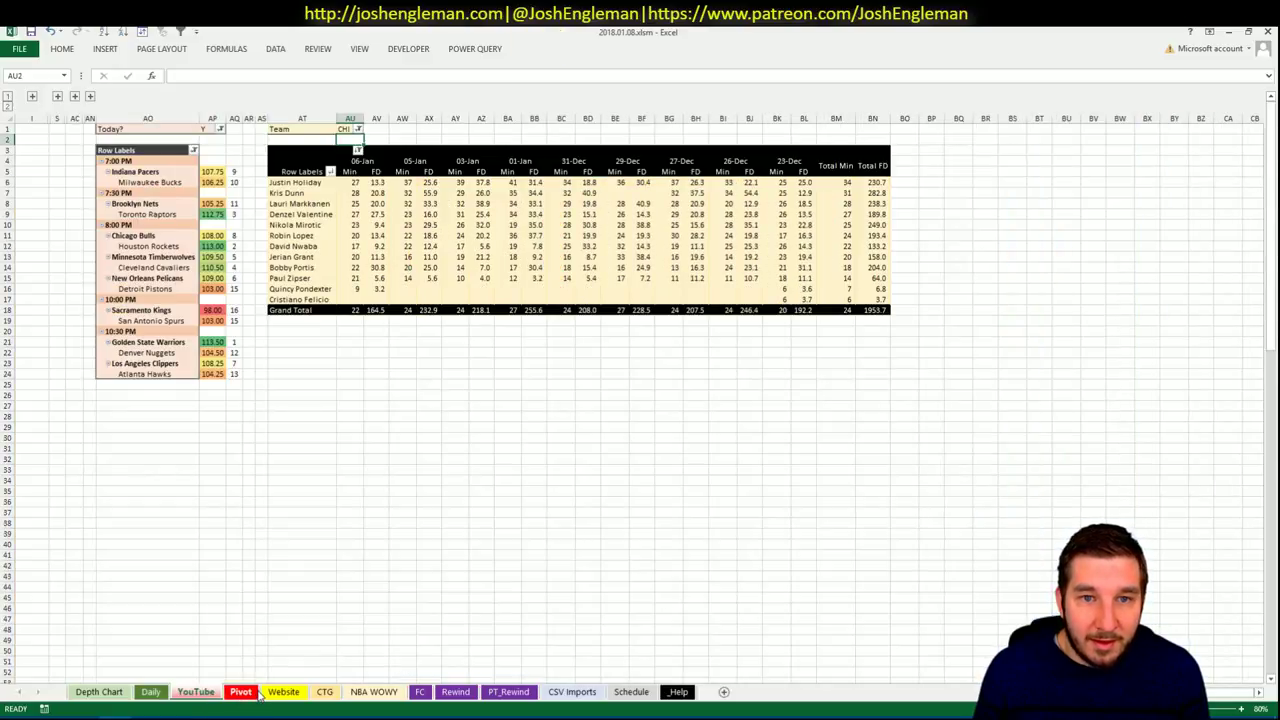
click(275, 692)
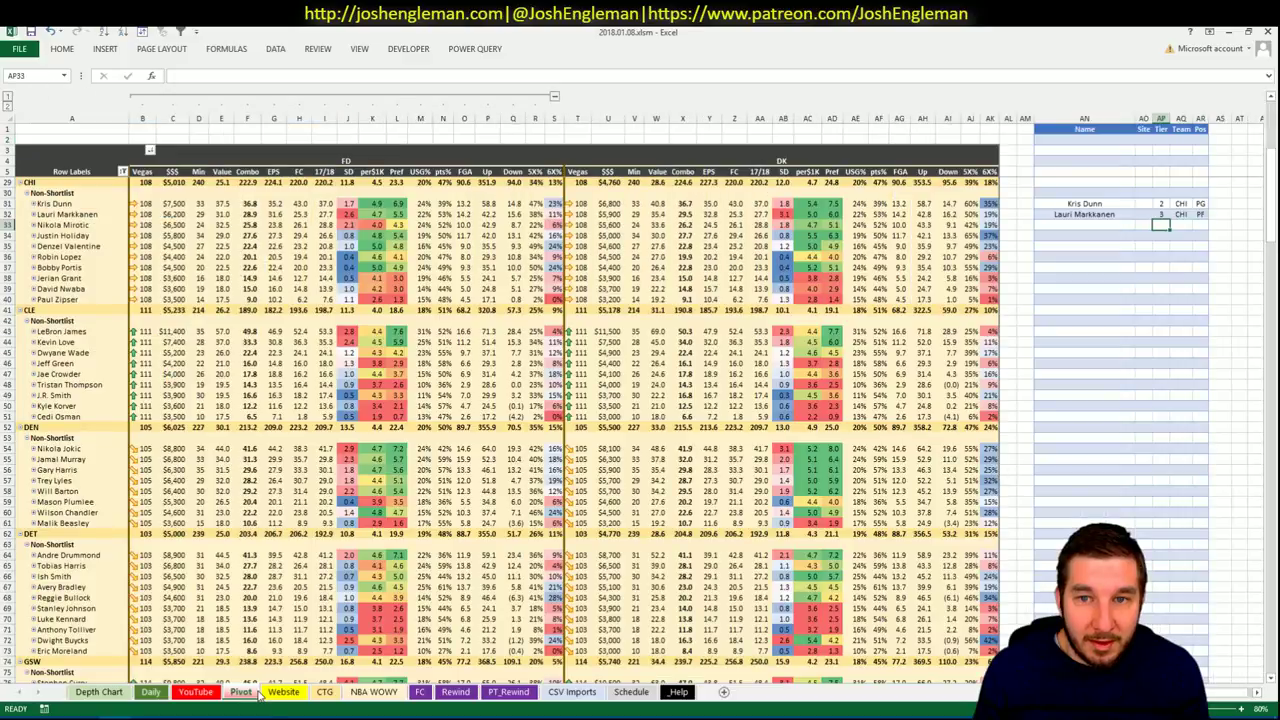
click(1090, 224)
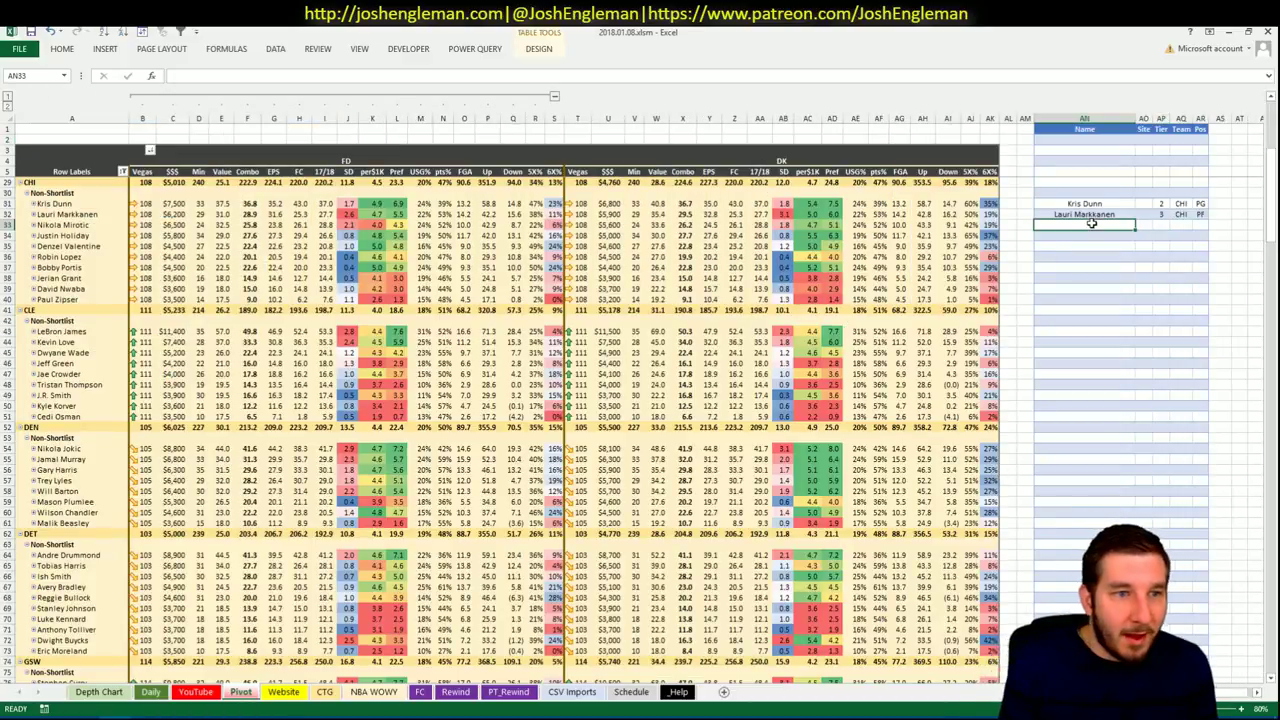
text(Justin Hol)
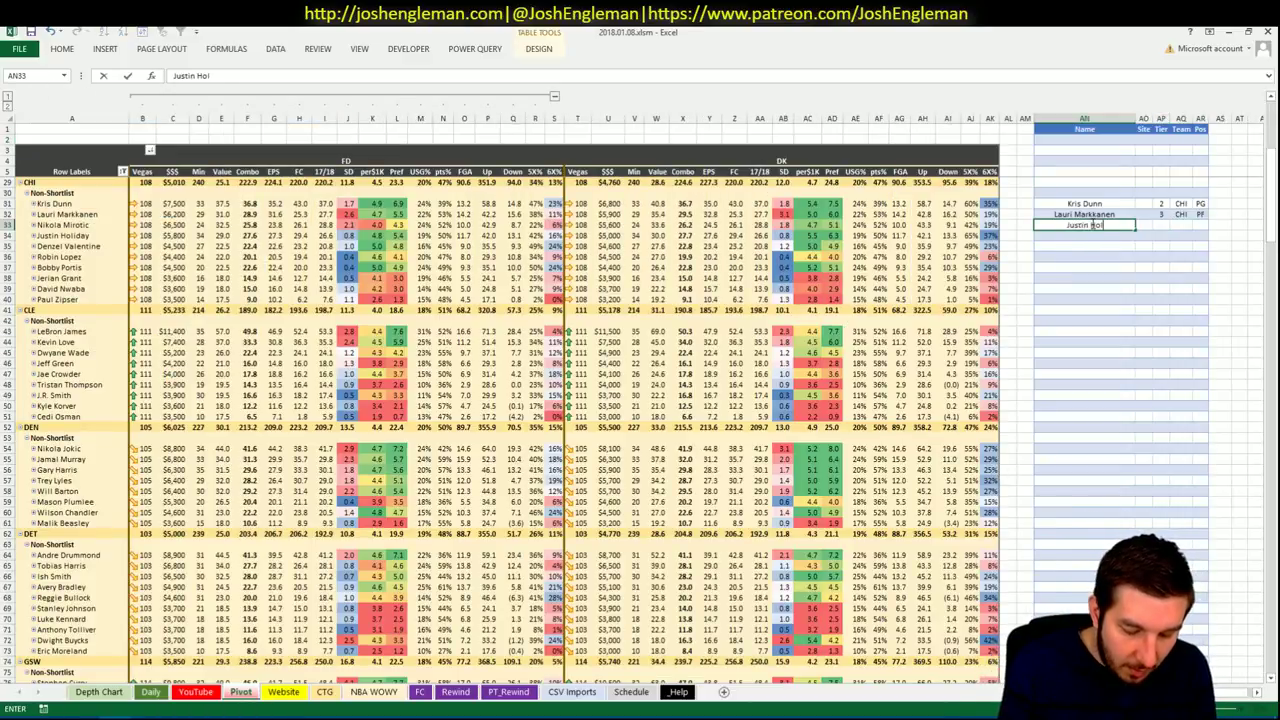
text(iday)
key(Tab)
key(Tab)
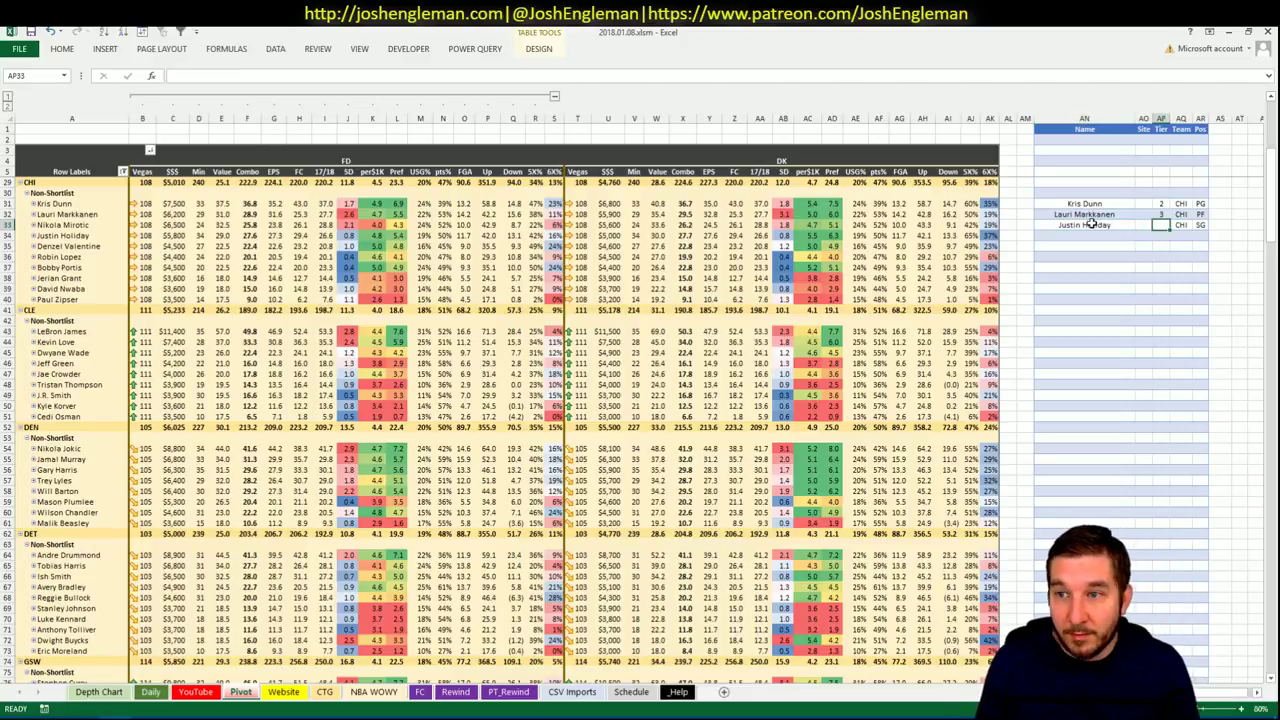
text(3)
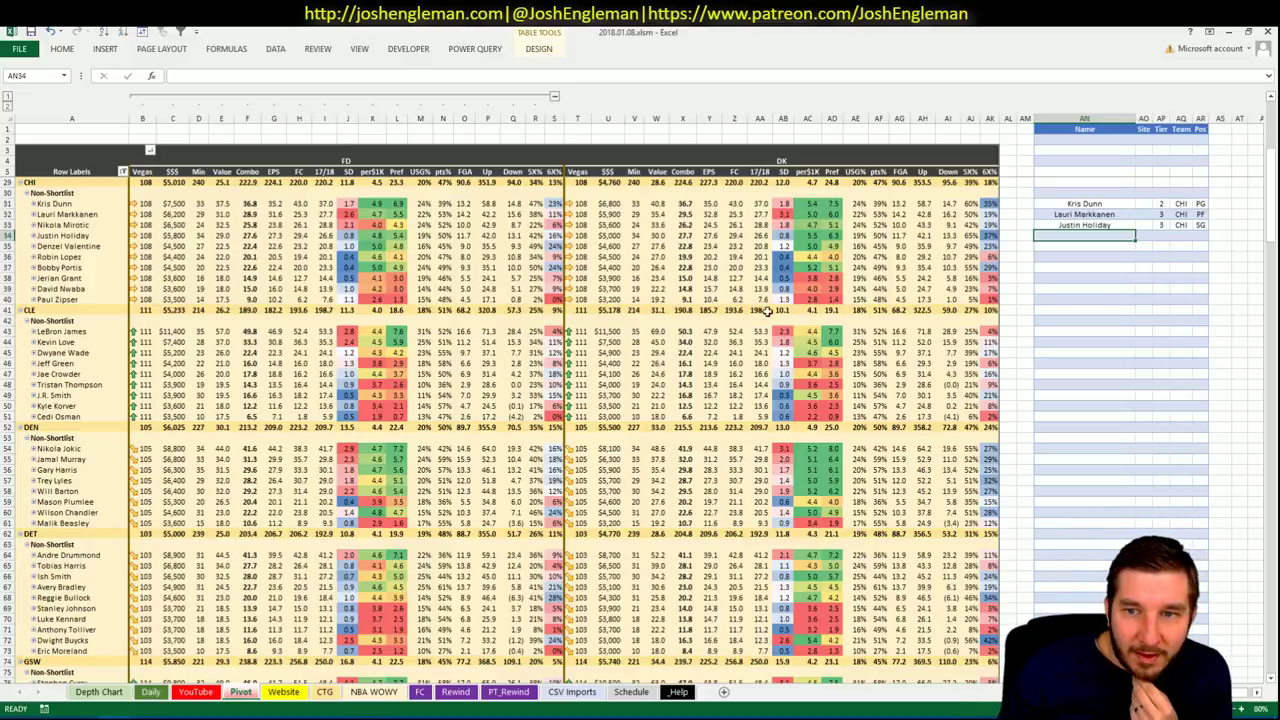
Review the Chicago players' shot data on the CTG sheet and their recent minutes on the YouTube sheet.
click(324, 691)
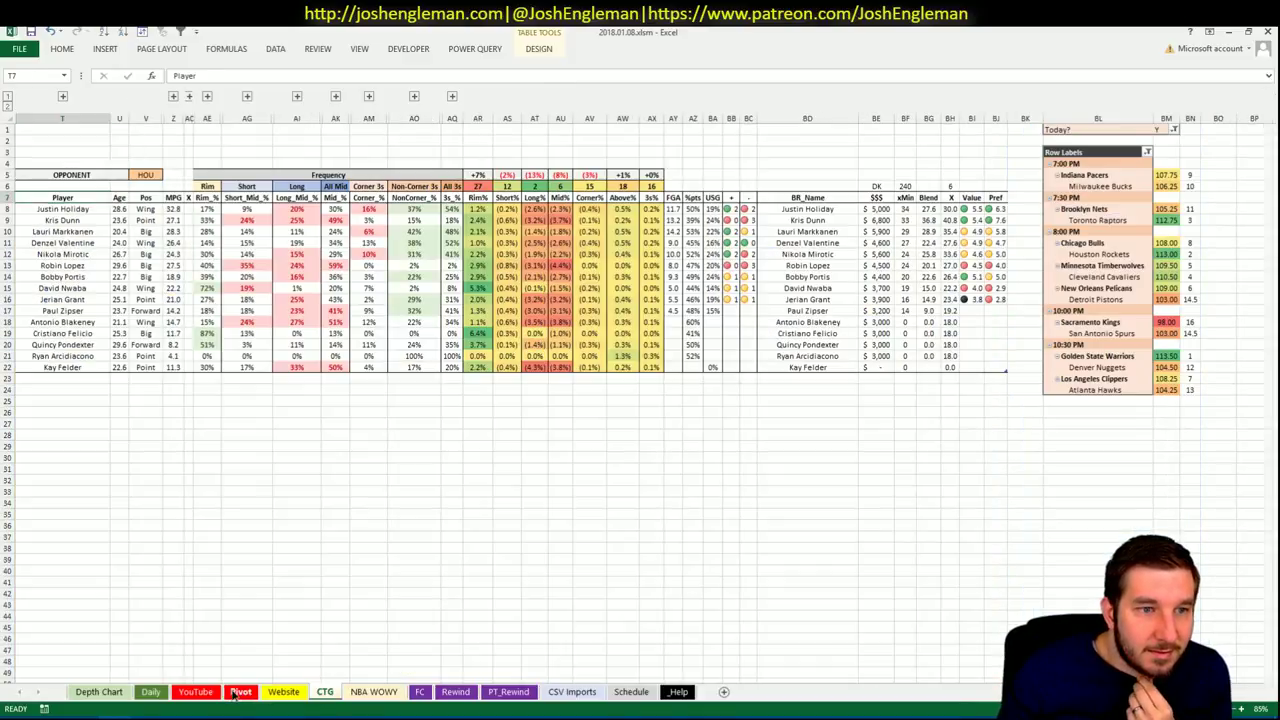
click(238, 693)
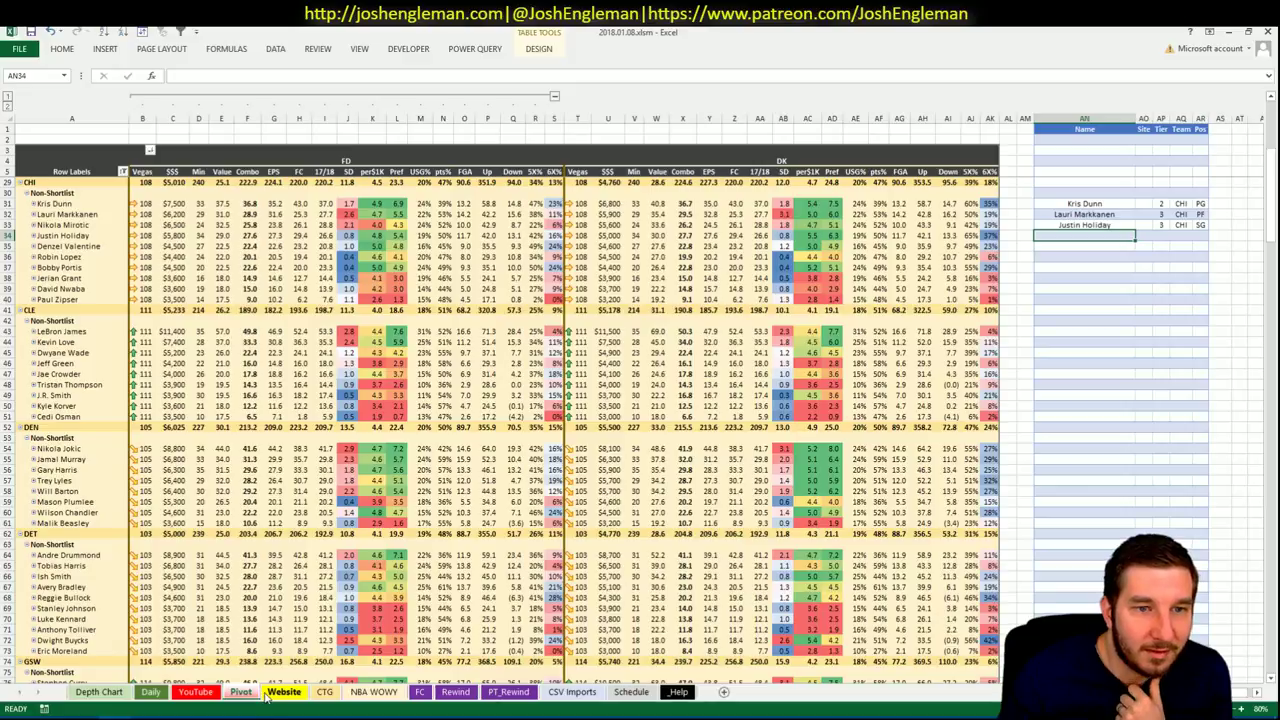
click(208, 694)
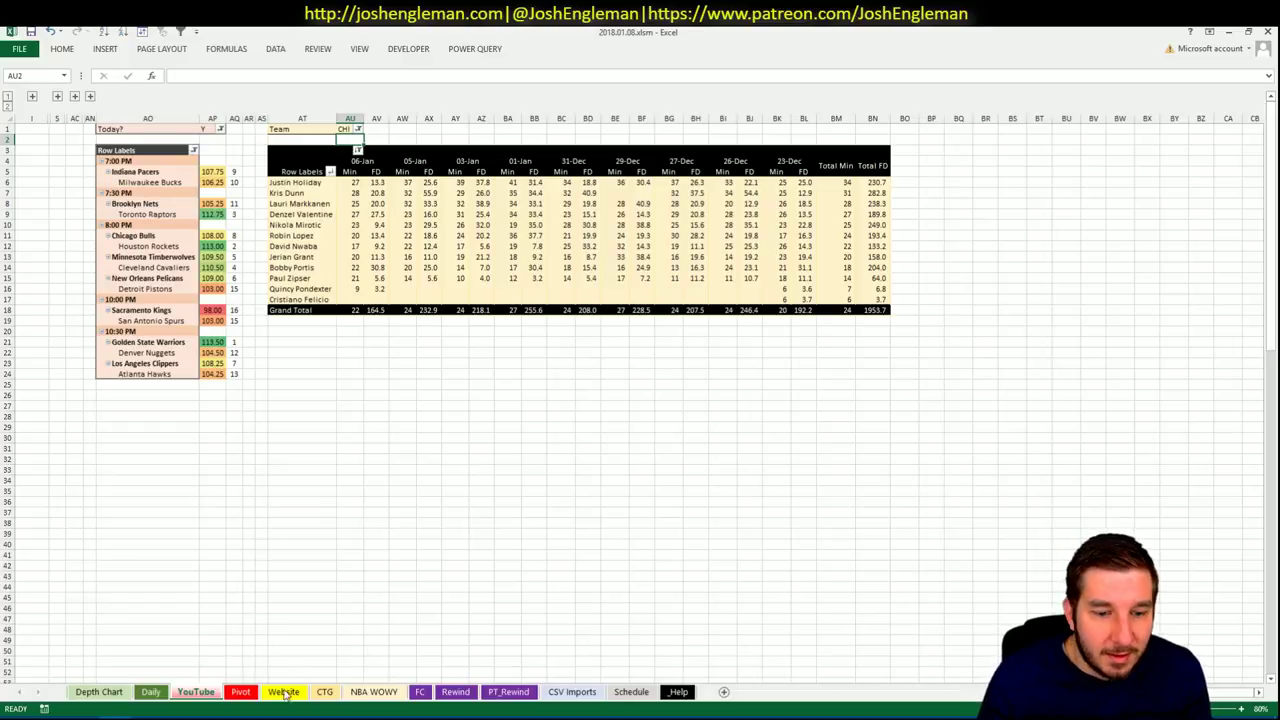
click(328, 694)
click(335, 695)
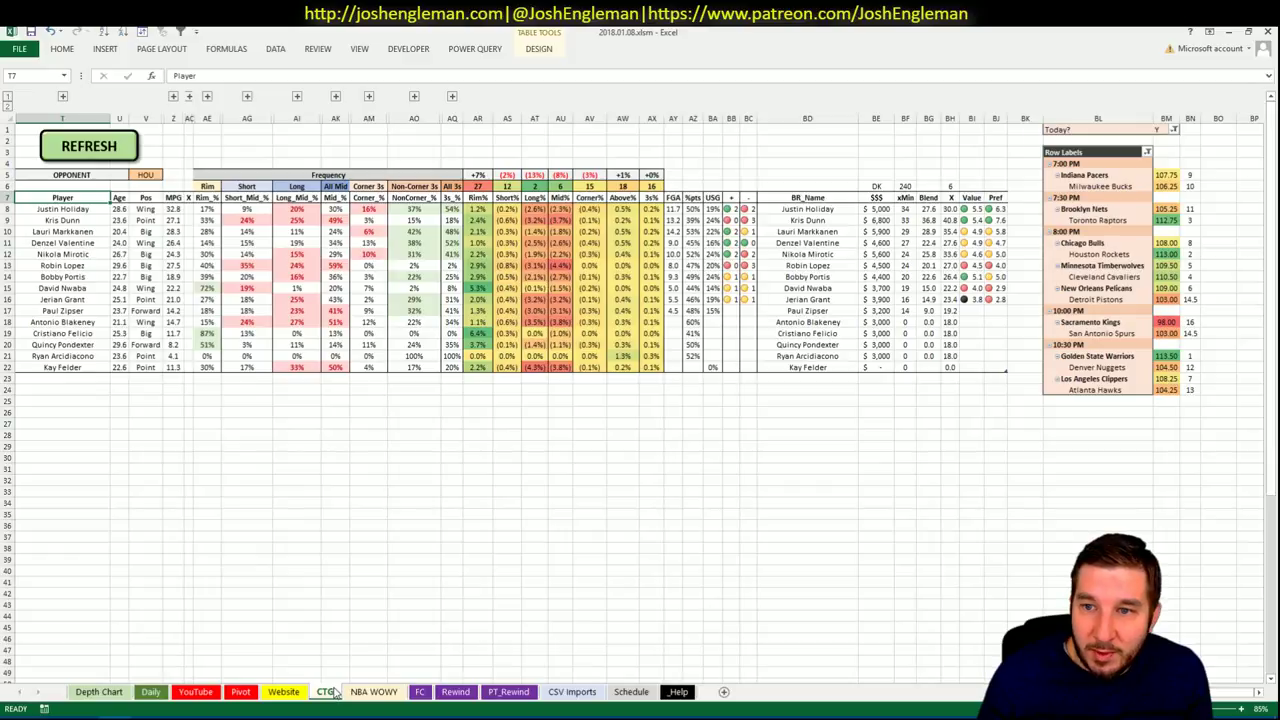
click(243, 693)
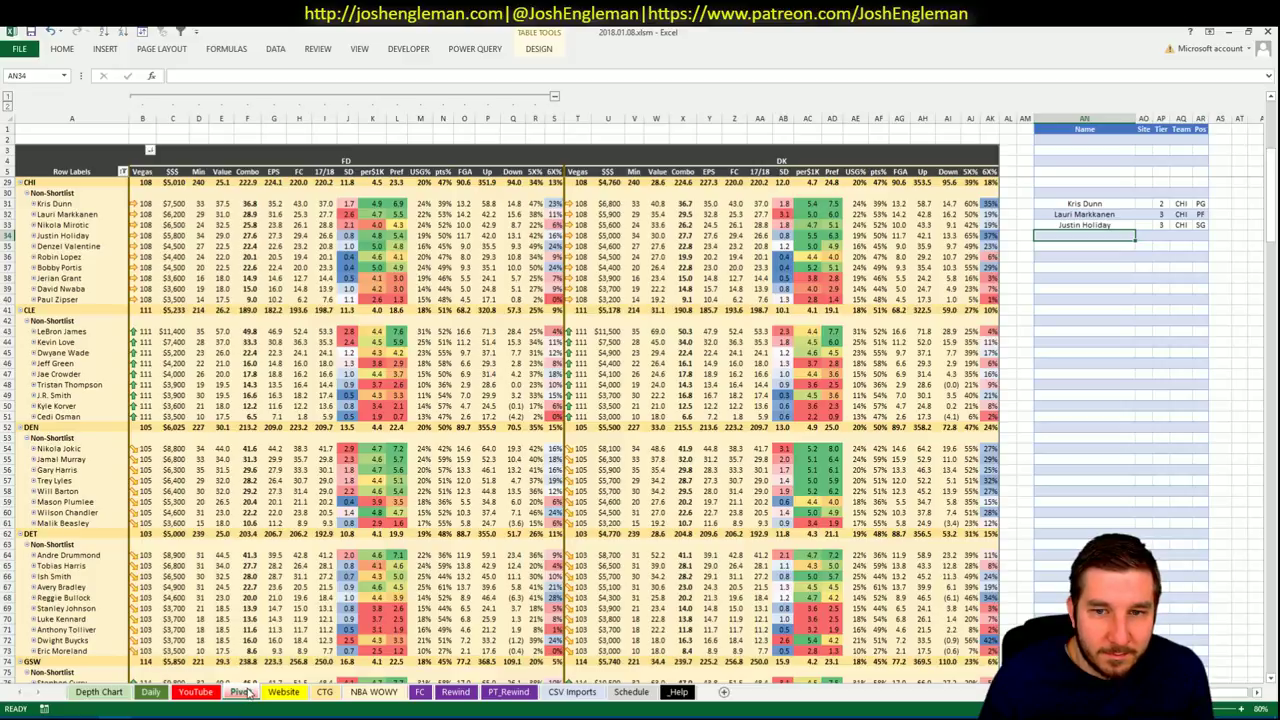
Add Denzel Valentine below Justin Holiday in the Pivot player list with tier 4.
text(Denvel Val)
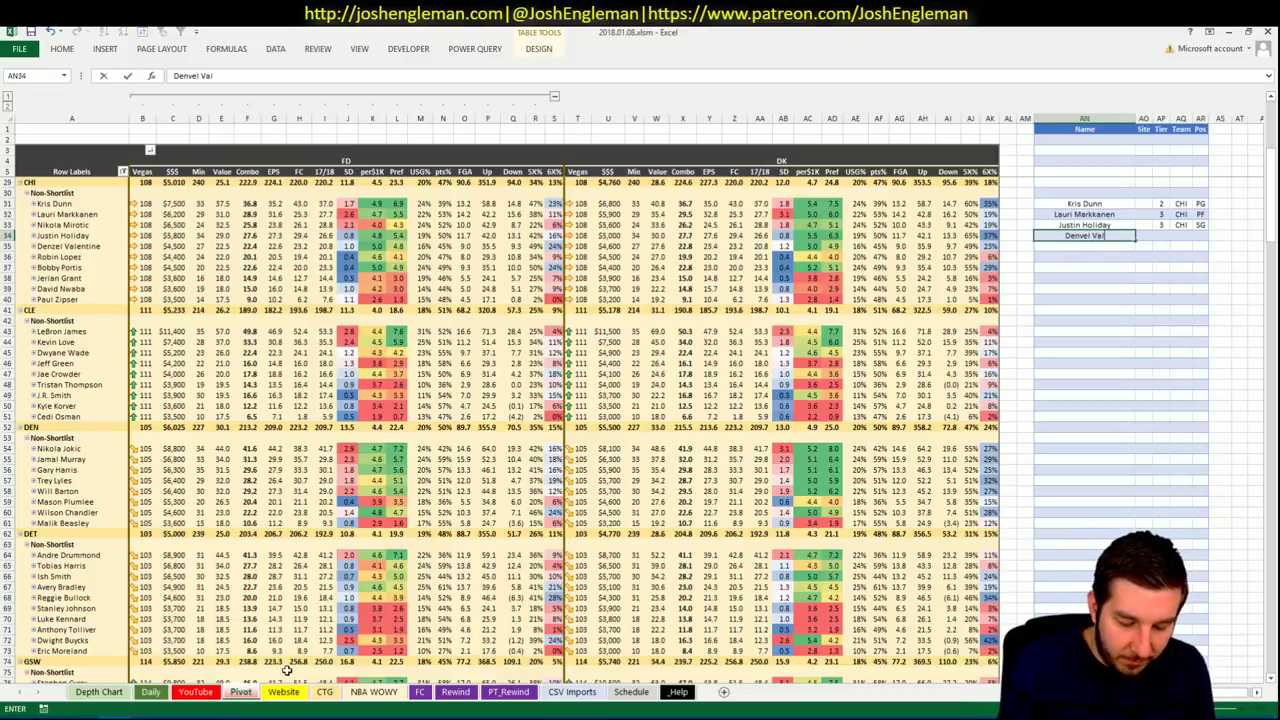
text(entine)
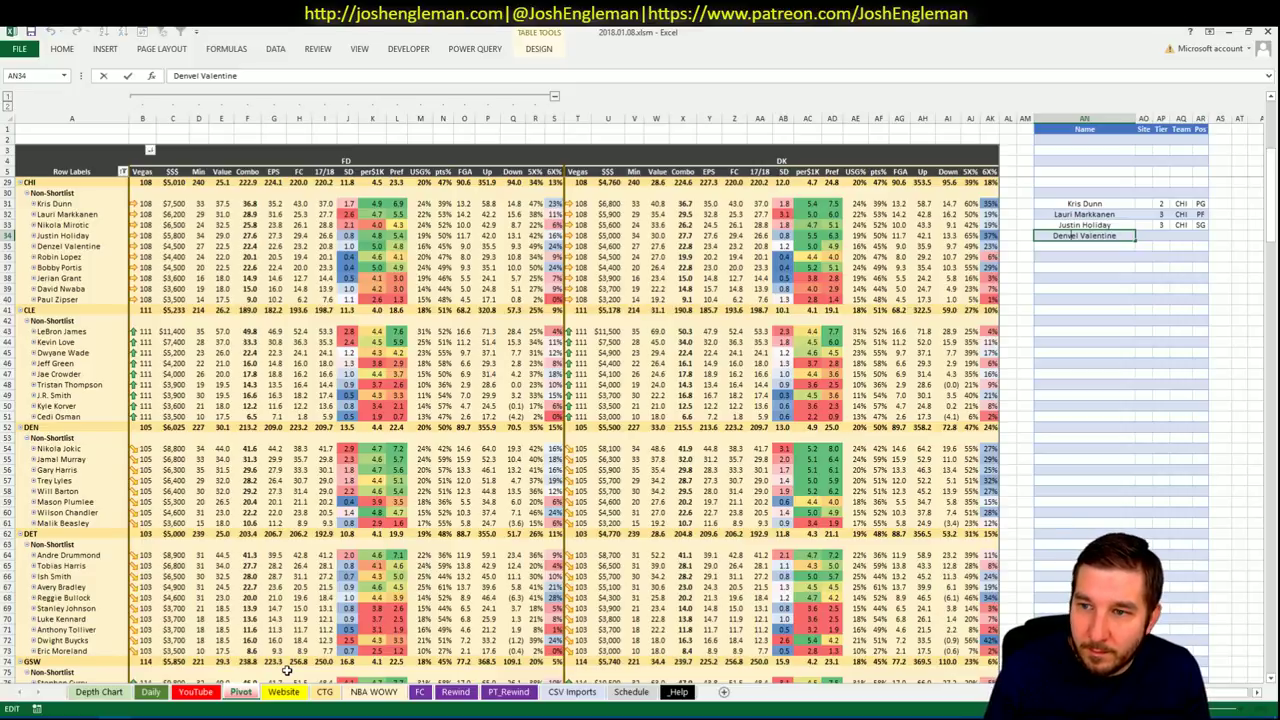
key(BackSpace)
text(z)
key(Escape)
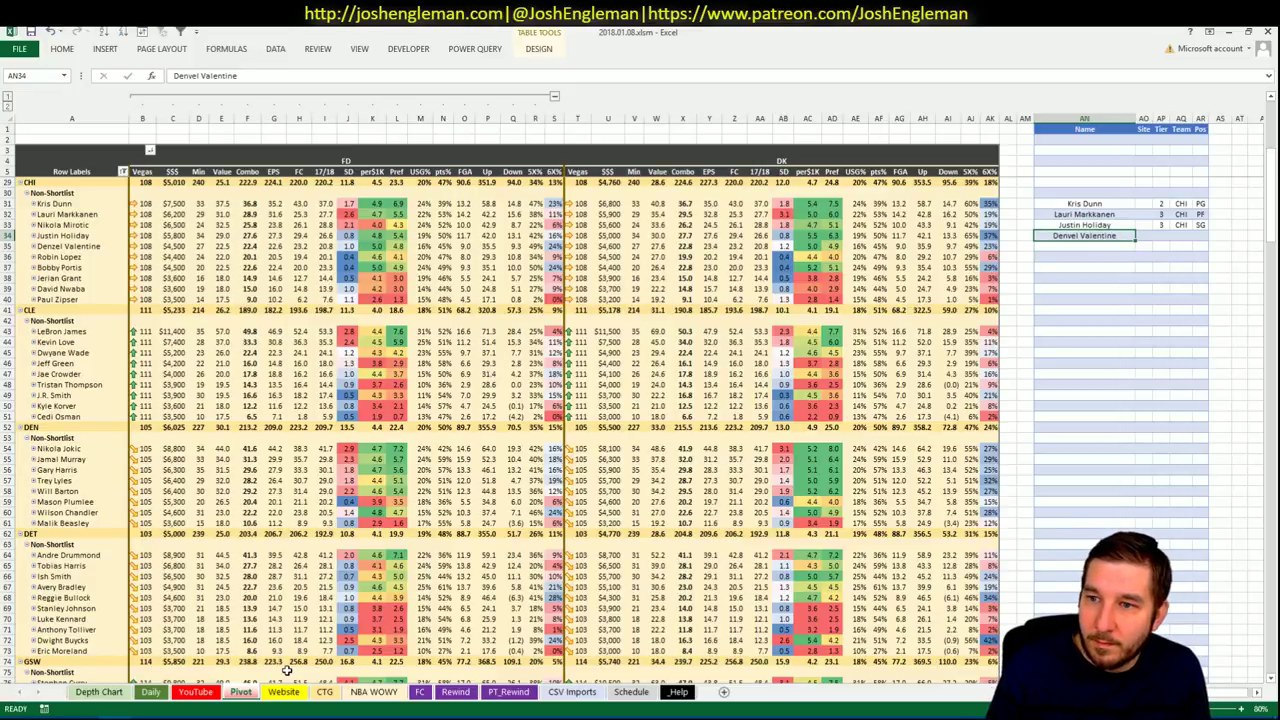
key(F2)
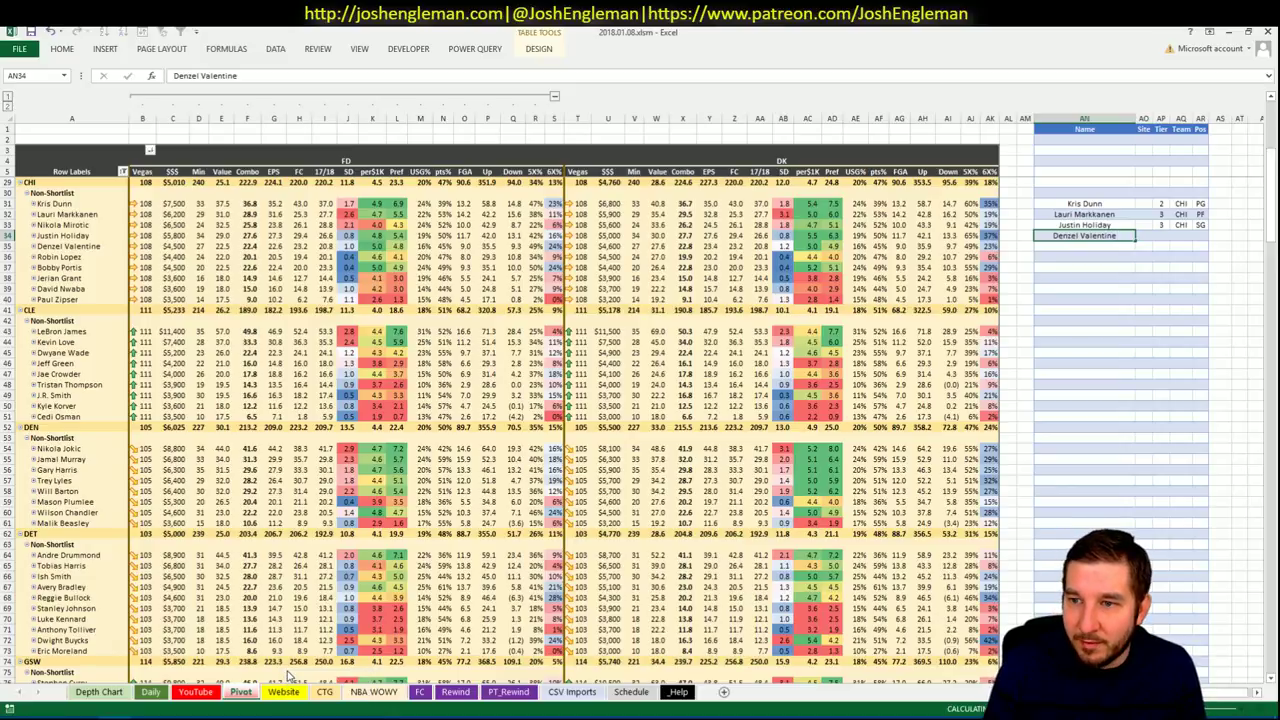
key(BackSpace)
text(z)
key(Tab)
key(Tab)
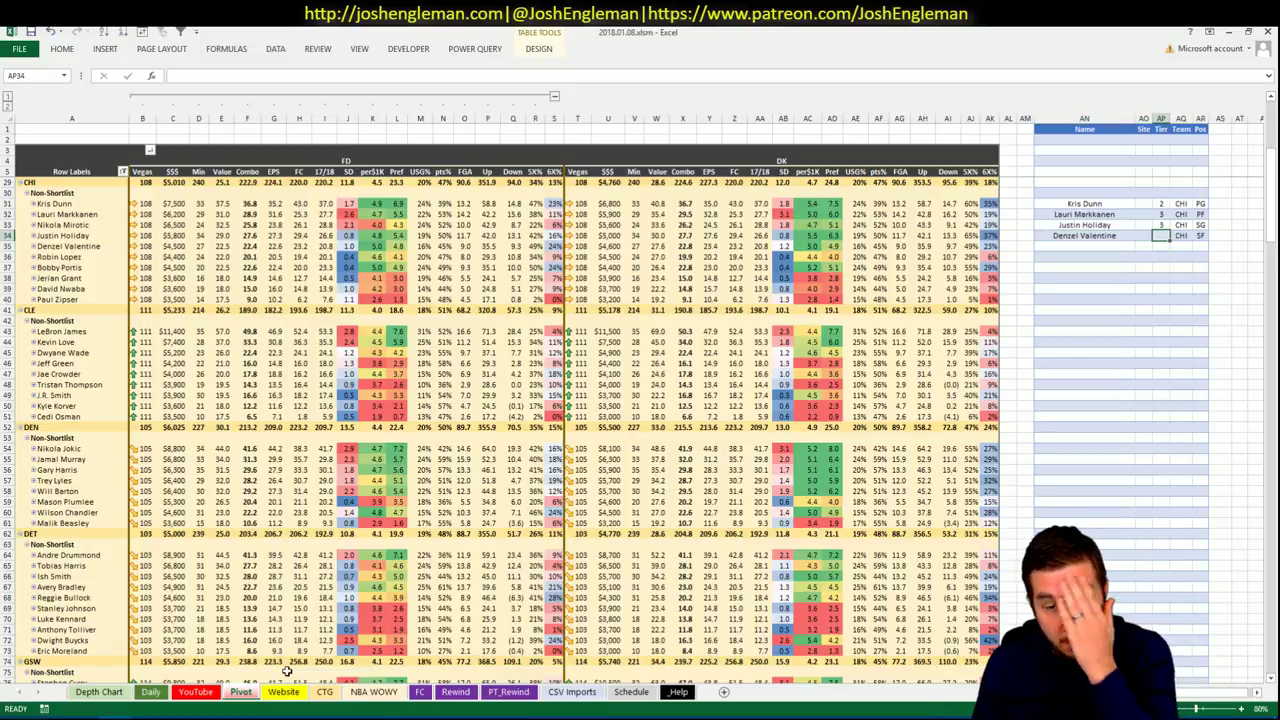
text(4)
key(Return)
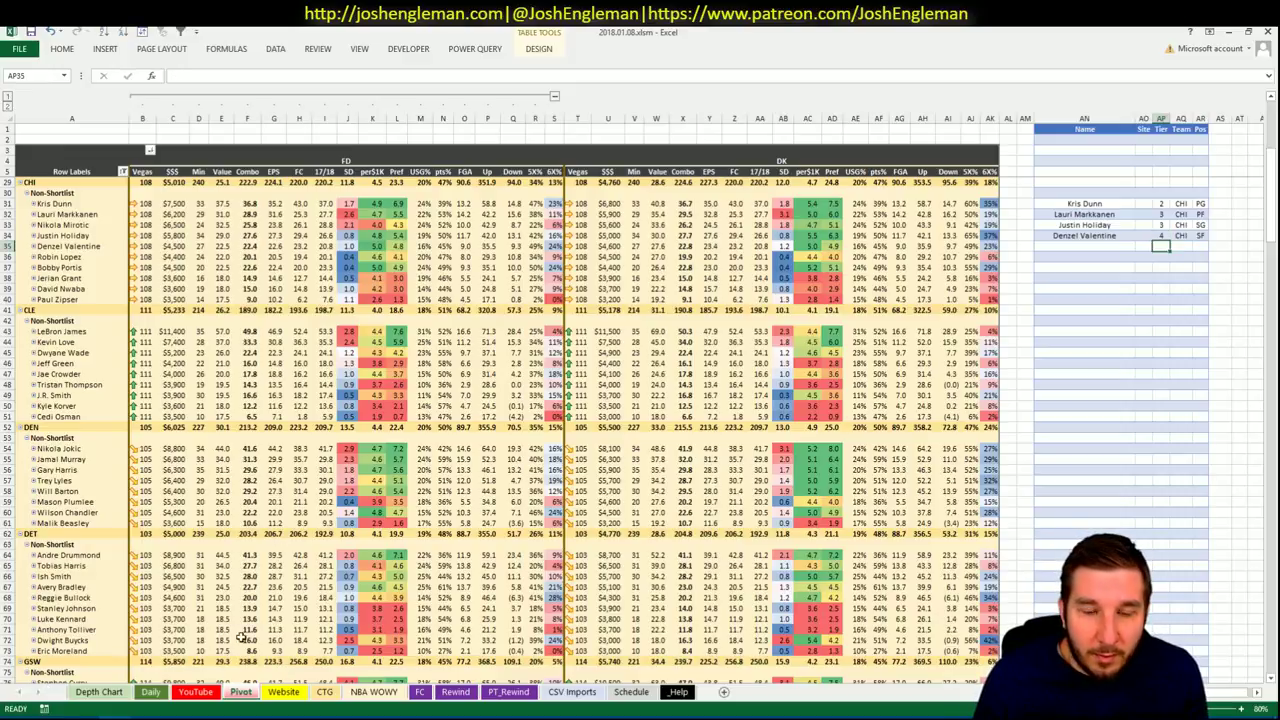
Set the opponent to CHI on the CTG sheet.
click(376, 686)
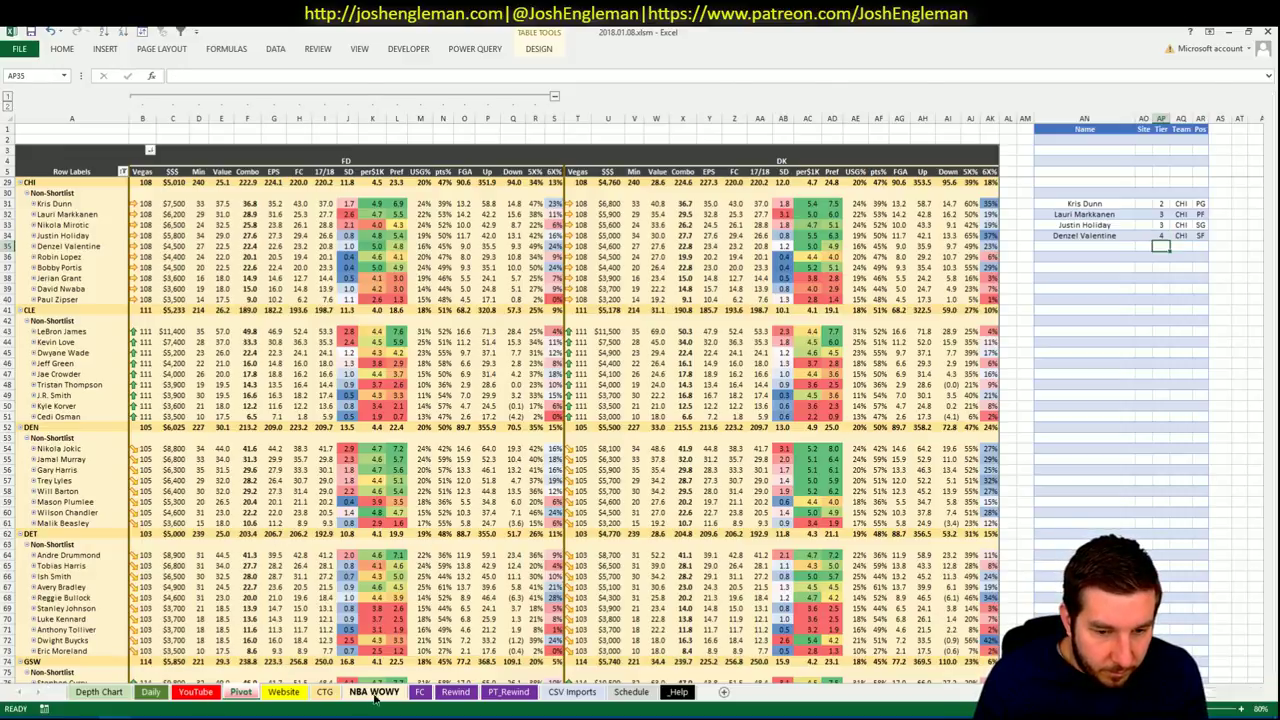
click(322, 694)
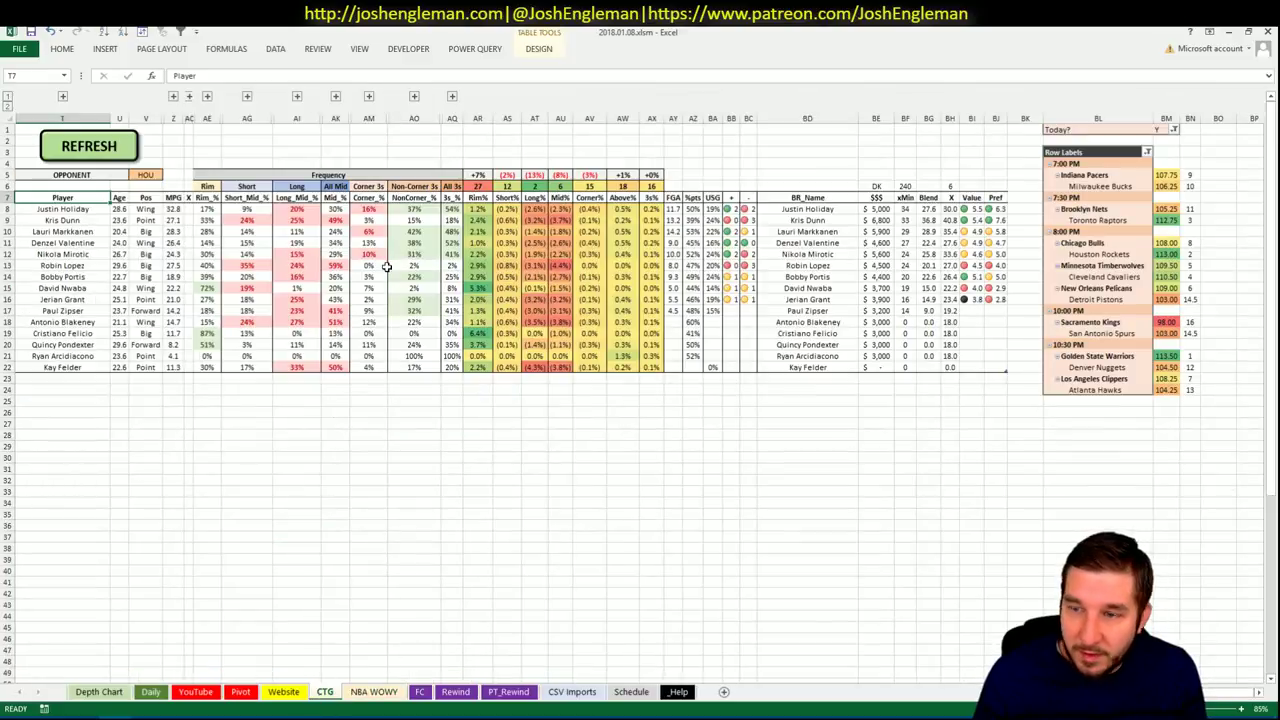
click(145, 175)
text(CHI)
key(Return)
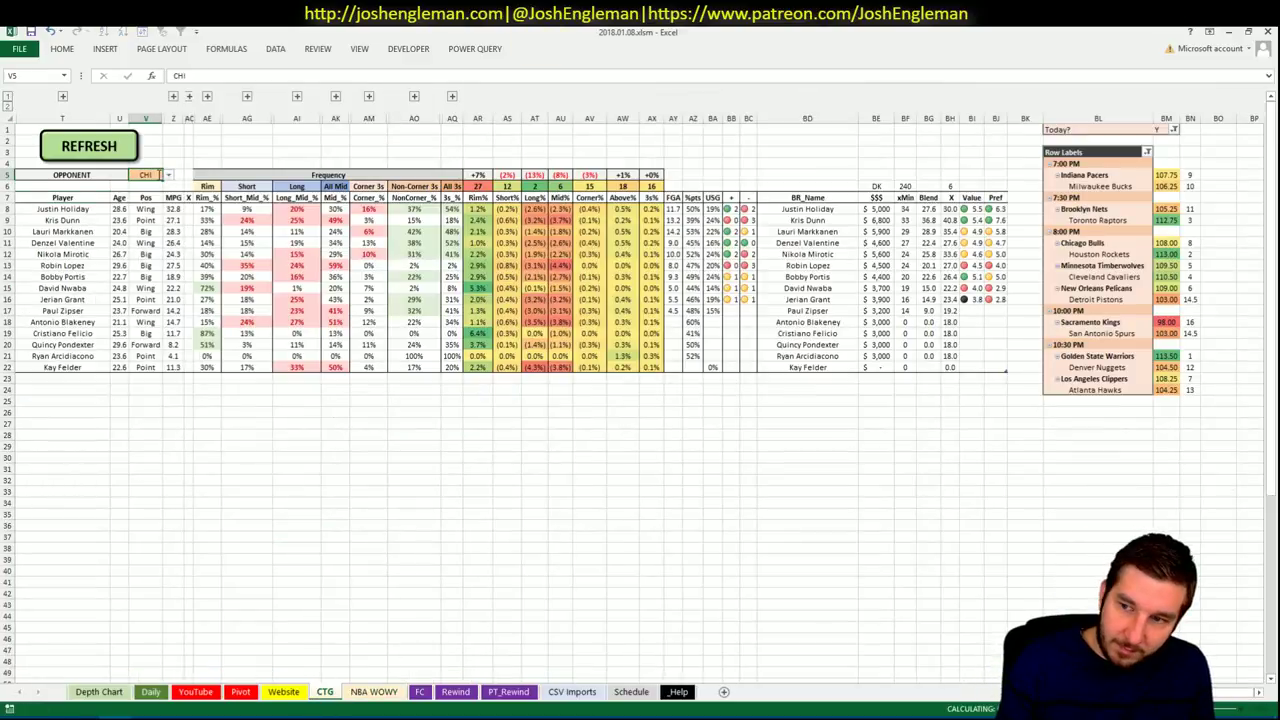
Switch to Cleaning the Glass in the browser and bring up the Houston Rockets' player stats.
key(alt+Tab)
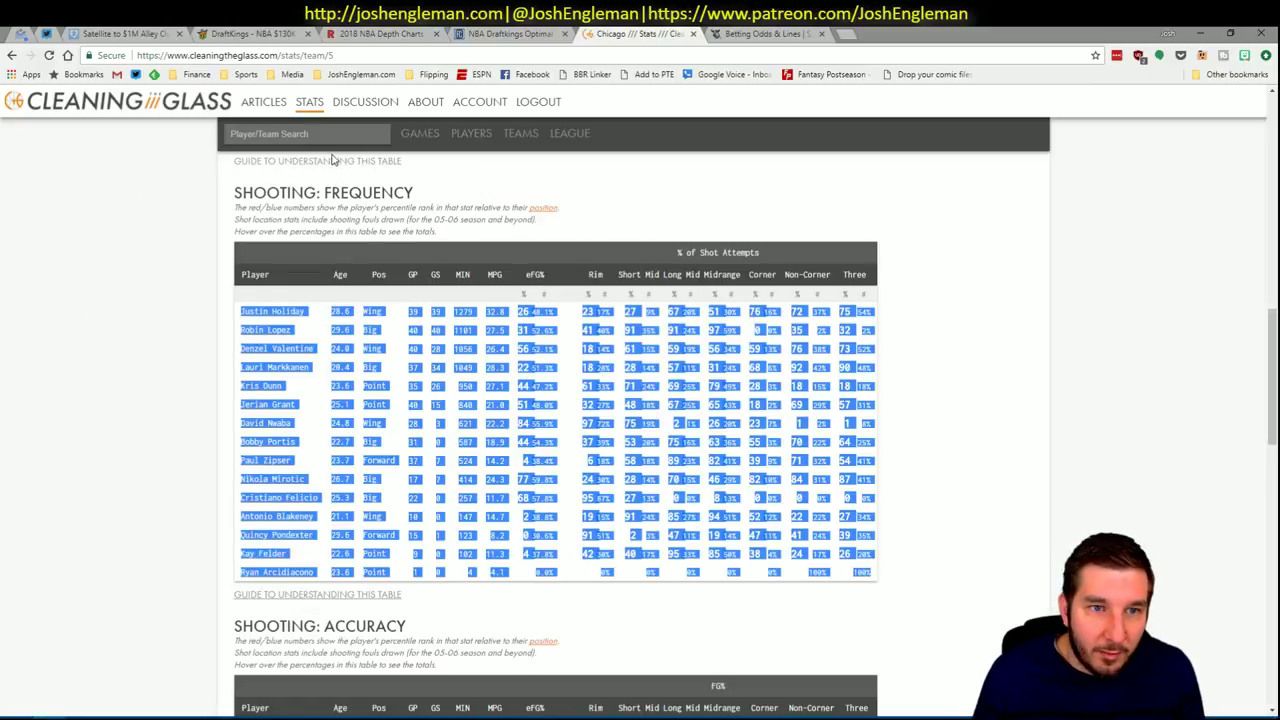
click(334, 134)
text(rocket)
key(Return)
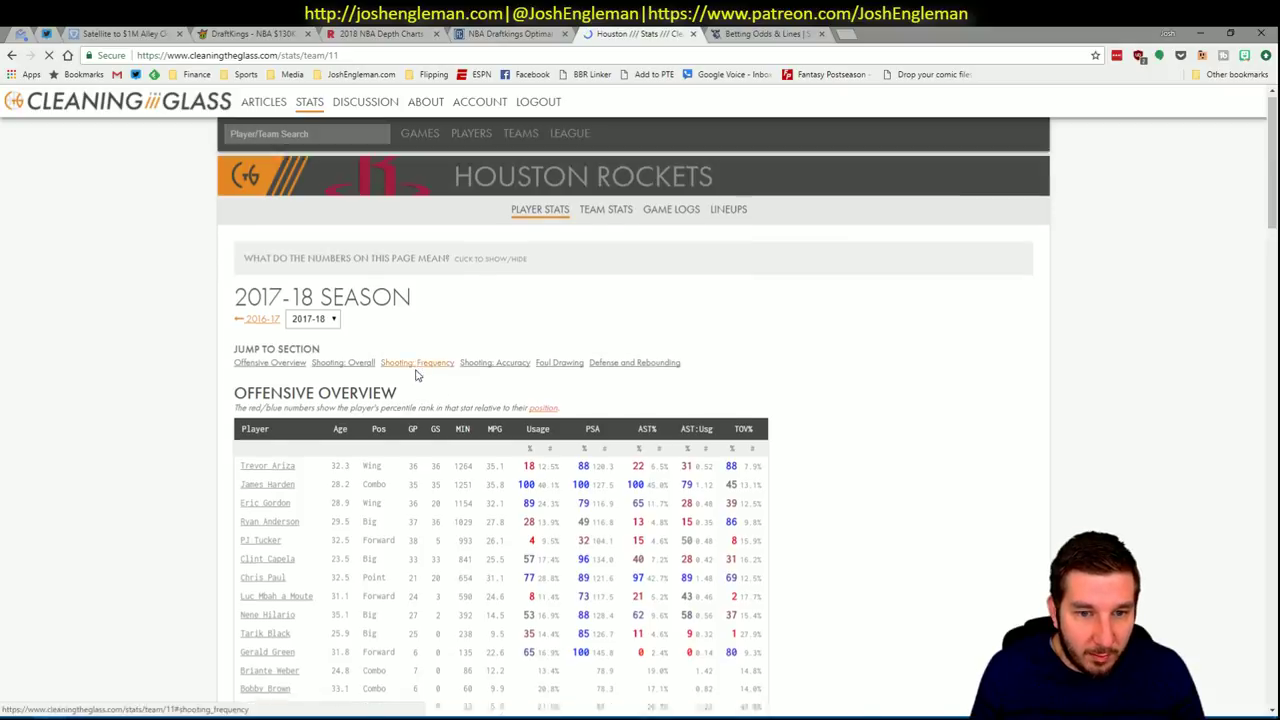
Copy the Rockets' Shooting: Frequency player table and load it into the CTG sheet in Excel.
click(420, 366)
drag(882, 588, 244, 312)
key(ctrl+c)
key(alt+Tab)
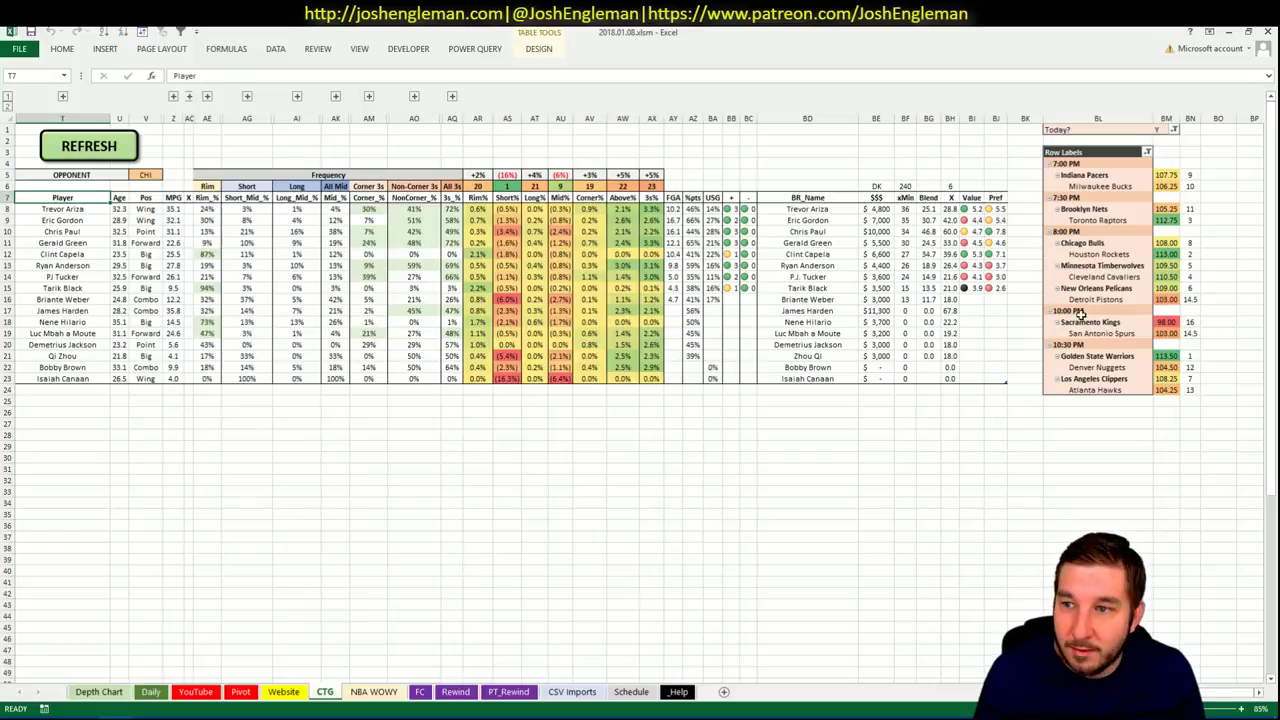
click(310, 537)
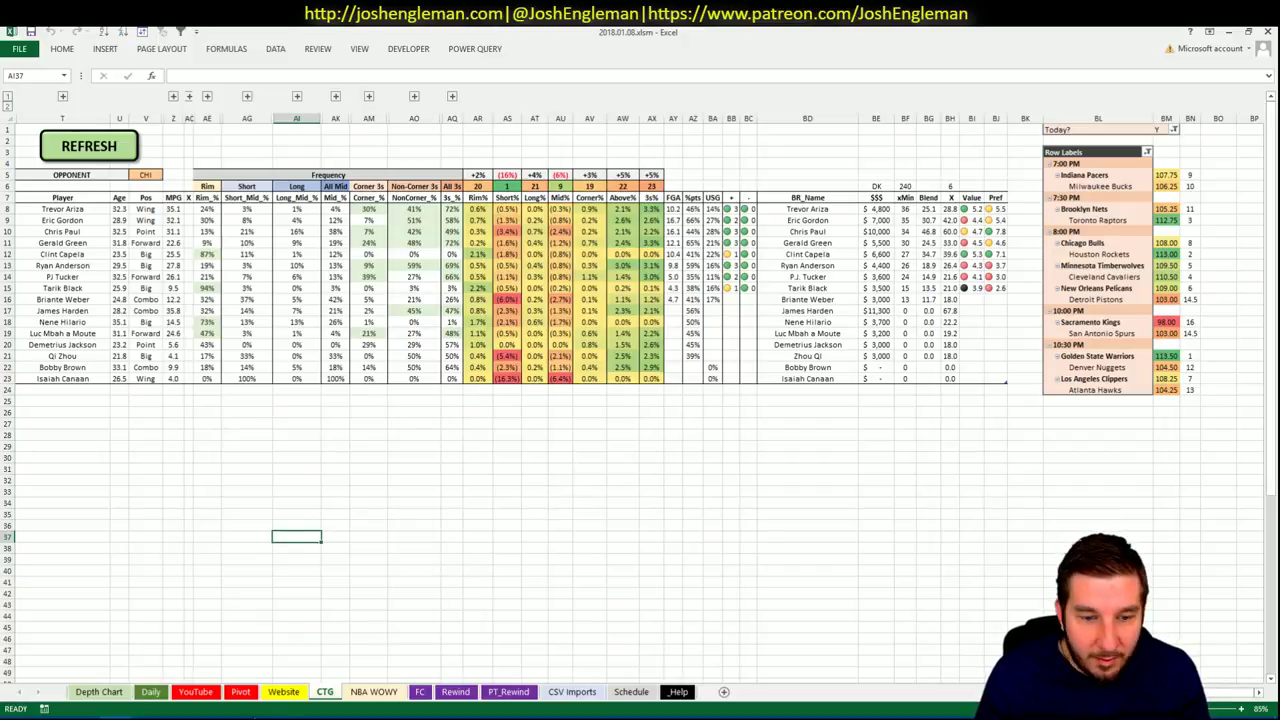
Examine the HOU player projections on the Pivot sheet and open the game log on the YouTube sheet.
click(240, 692)
scroll(240, 428, down, 5)
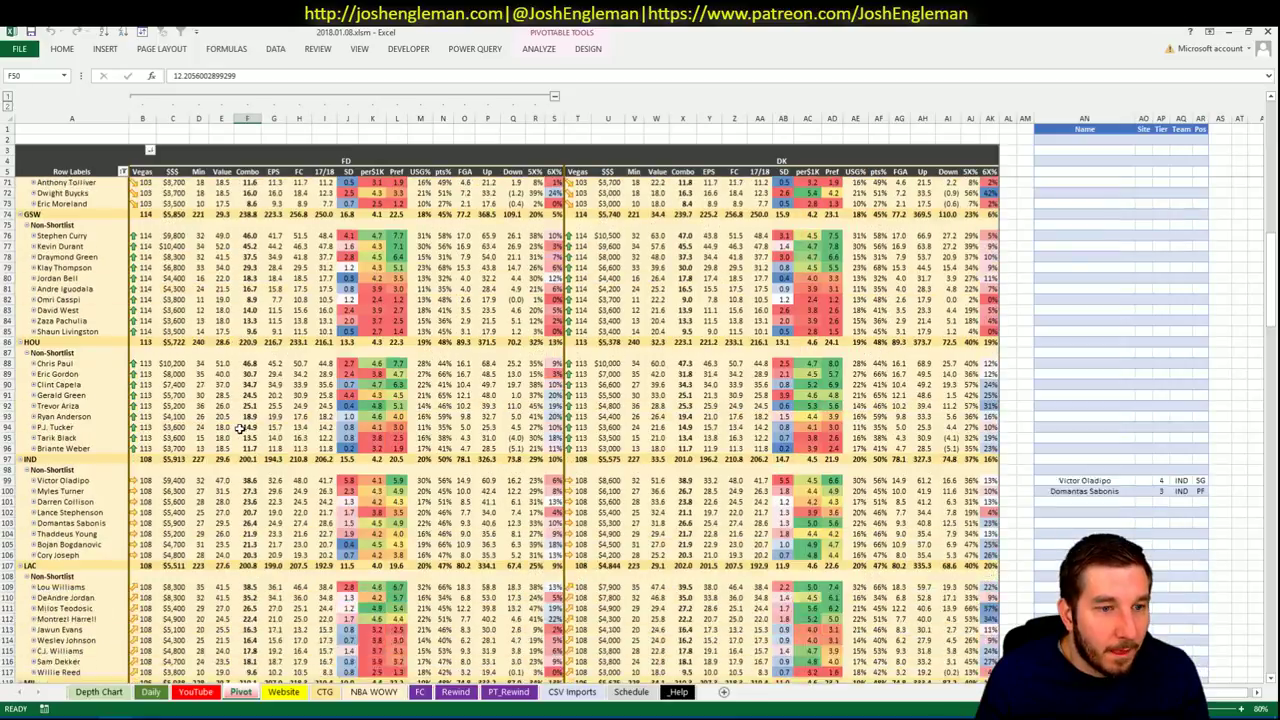
scroll(240, 428, down, 5)
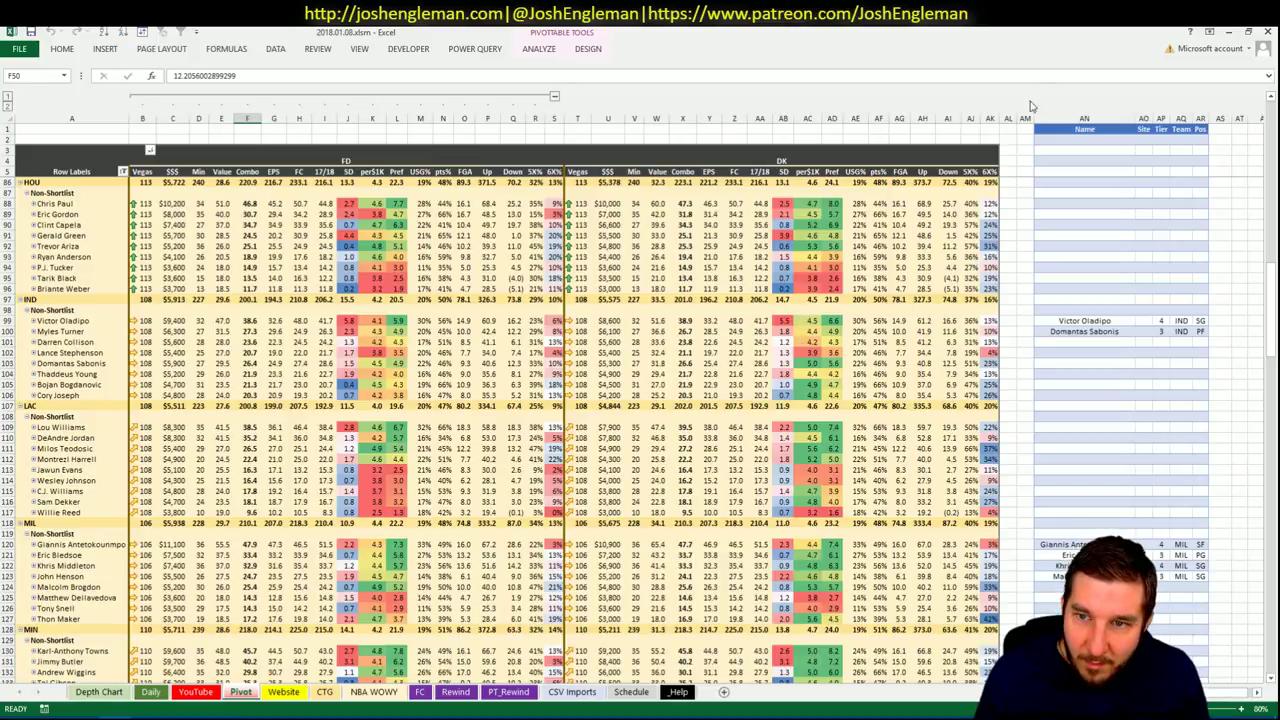
mouse_move(788, 341)
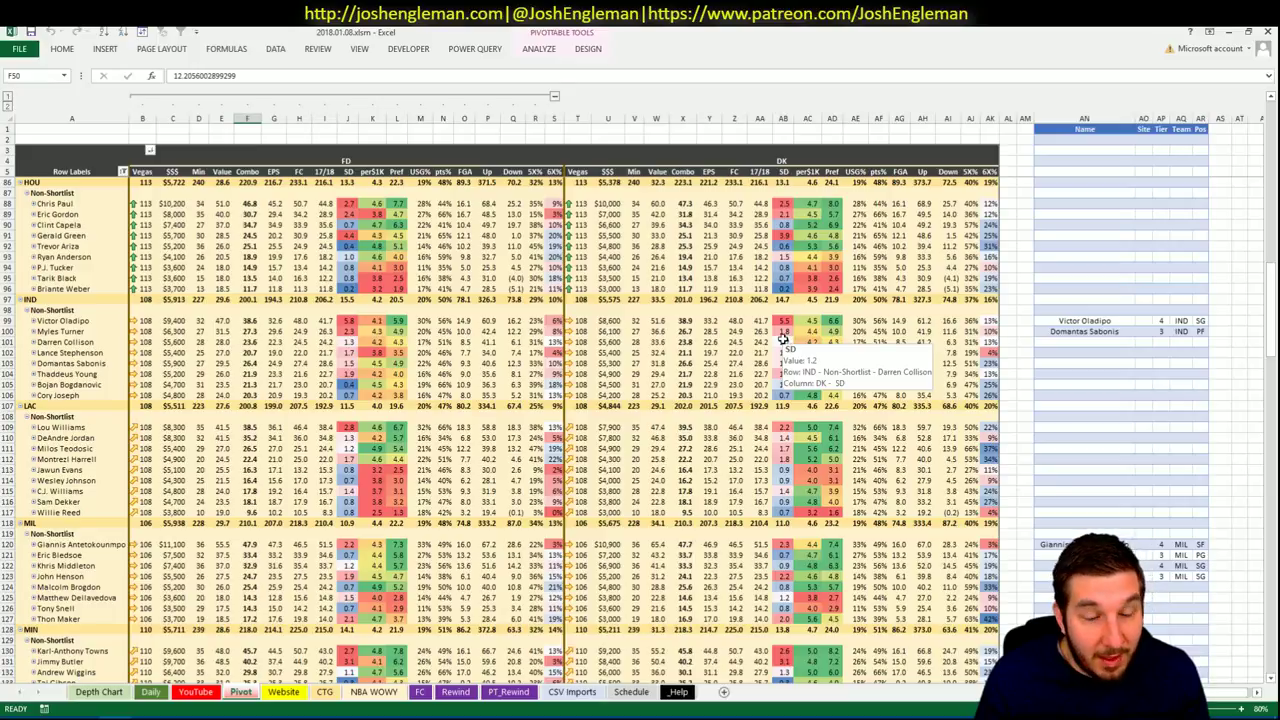
click(210, 692)
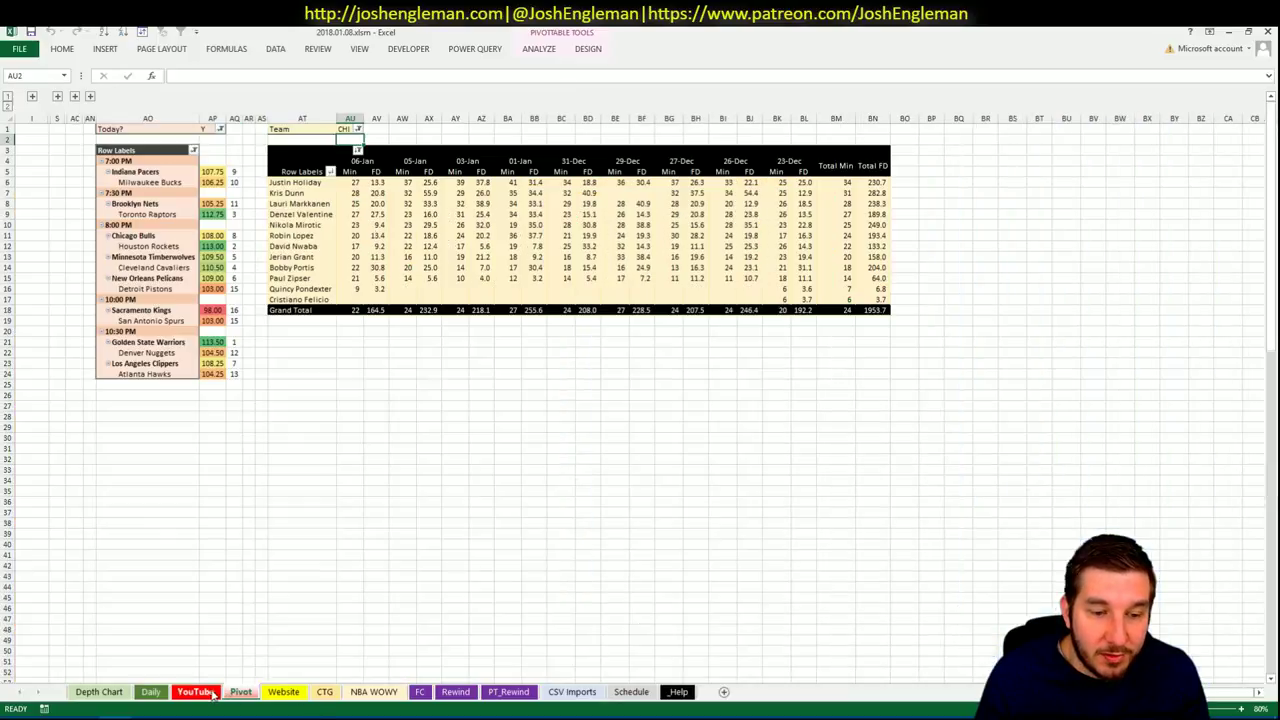
Set the game log's team filter on the YouTube sheet to HOU and compare it with the Rockets' projections on the Pivot sheet.
click(351, 127)
text(H)
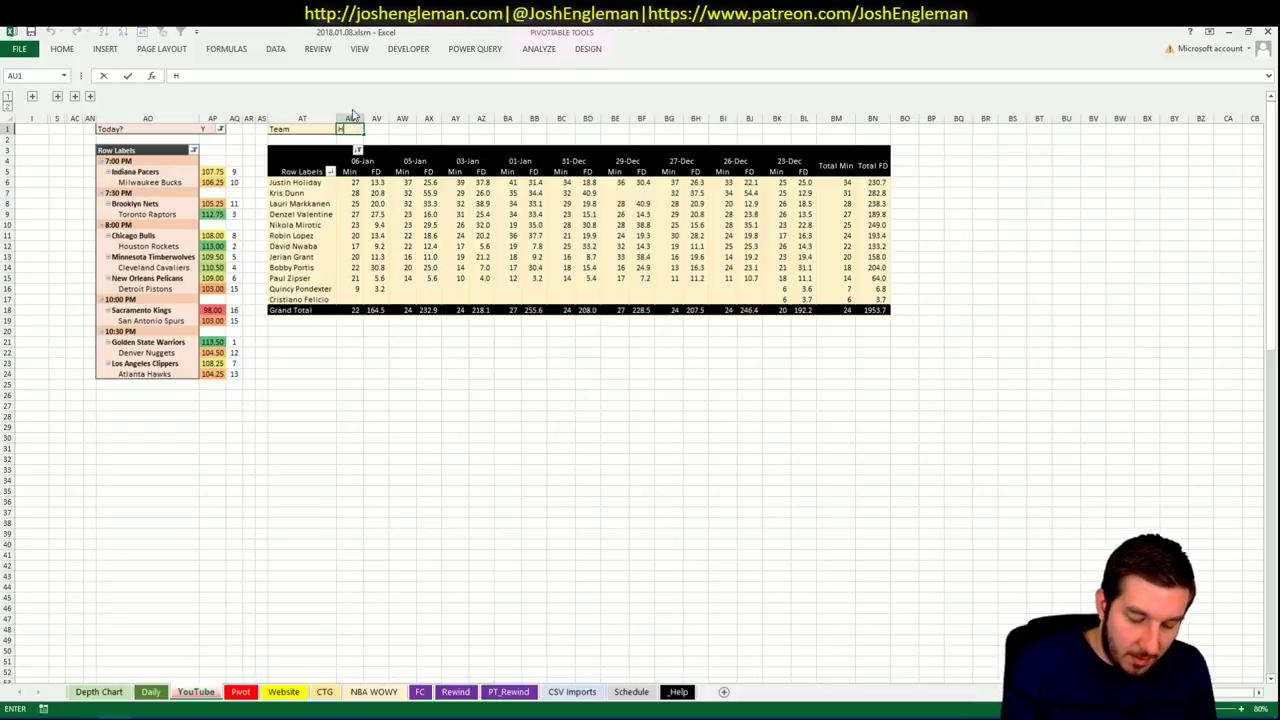
key(Return)
click(236, 692)
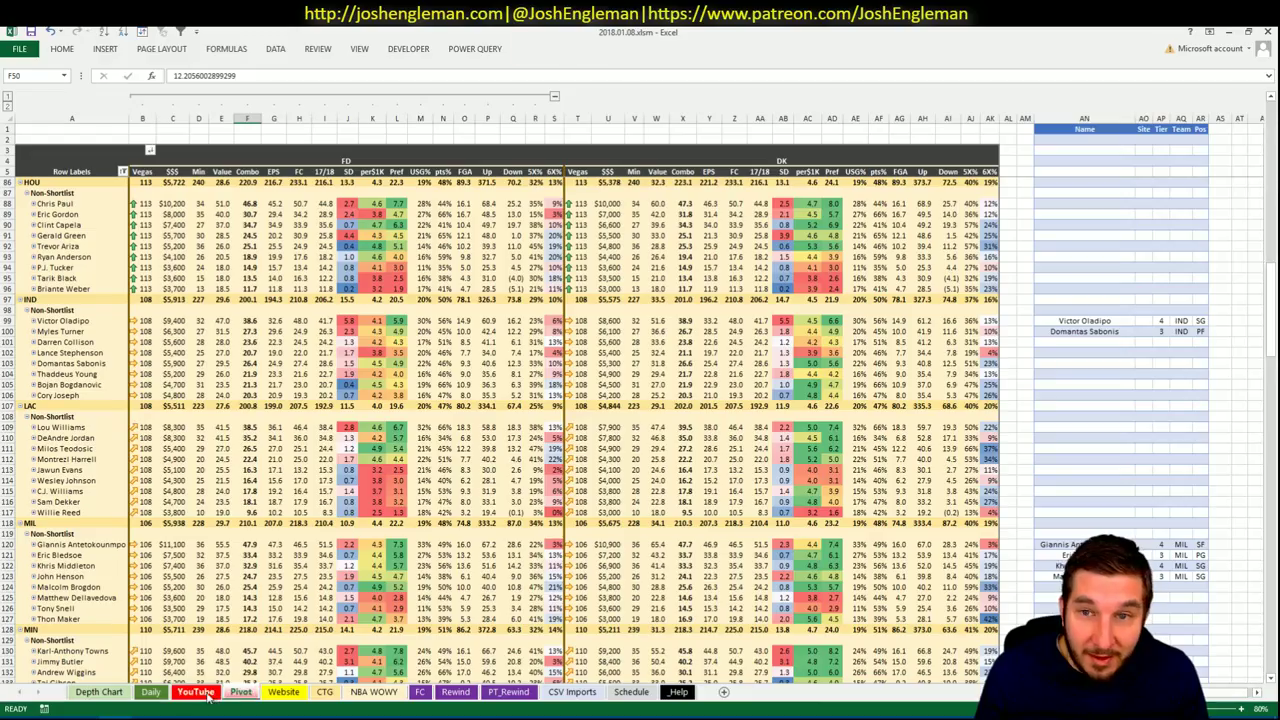
click(200, 692)
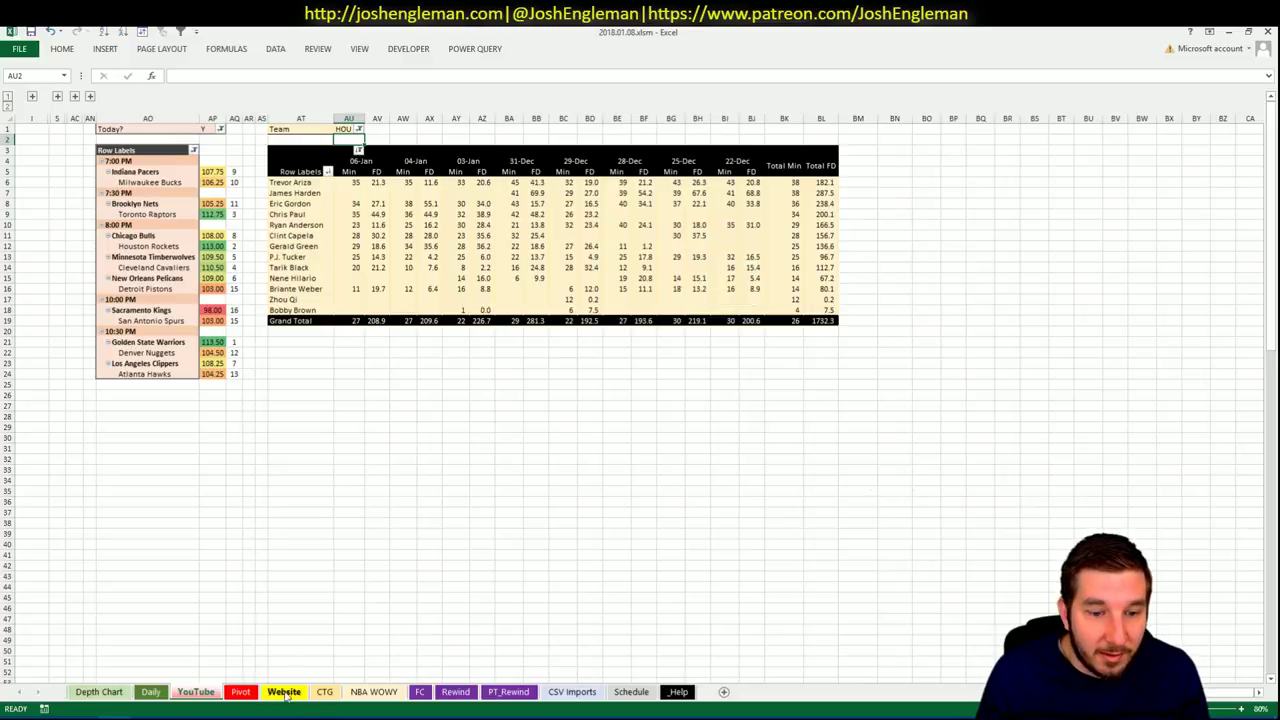
Add Chris Paul to the shortlist on the Pivot sheet, beside his HOU projection row, with tier 3.
click(240, 692)
click(1056, 203)
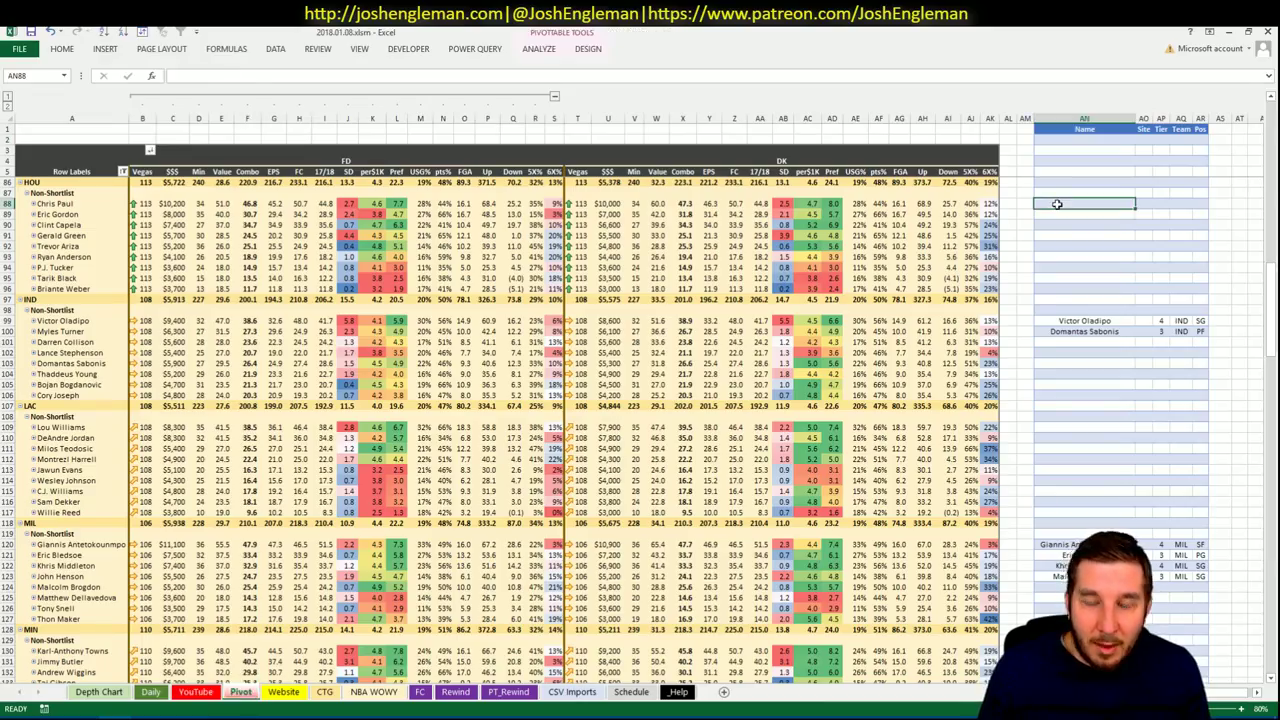
text(Chris Paul)
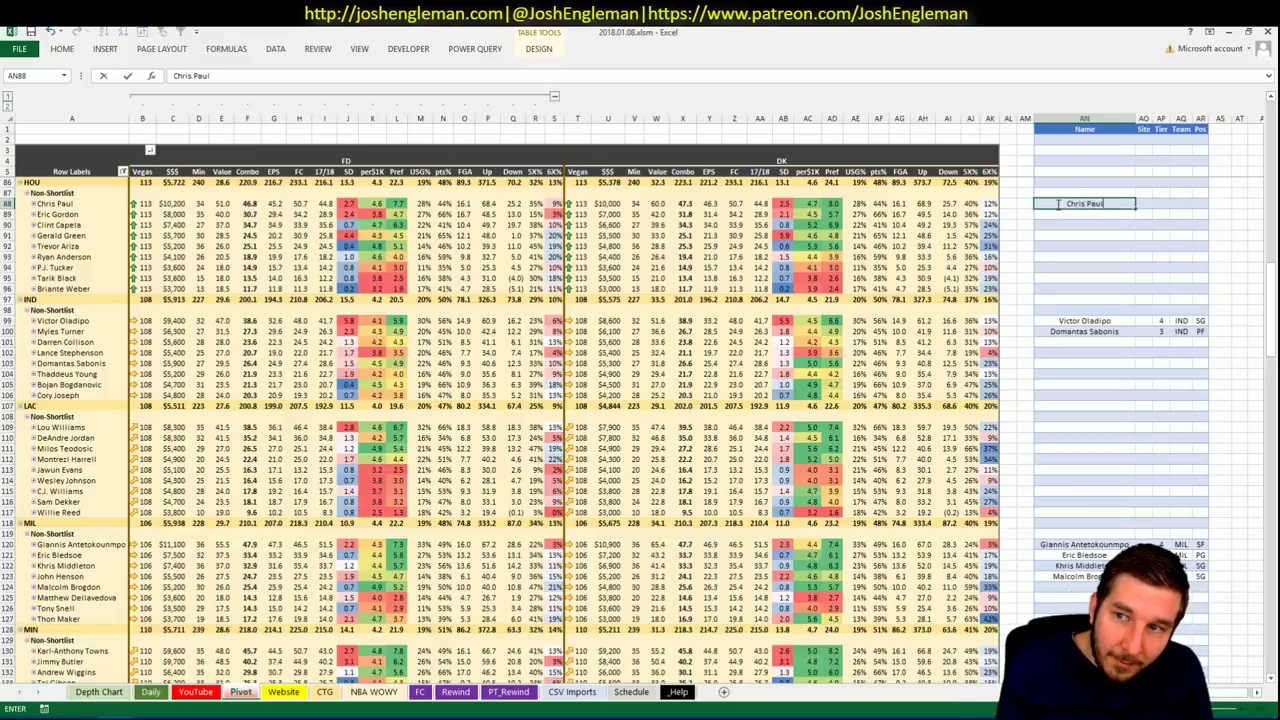
key(Tab)
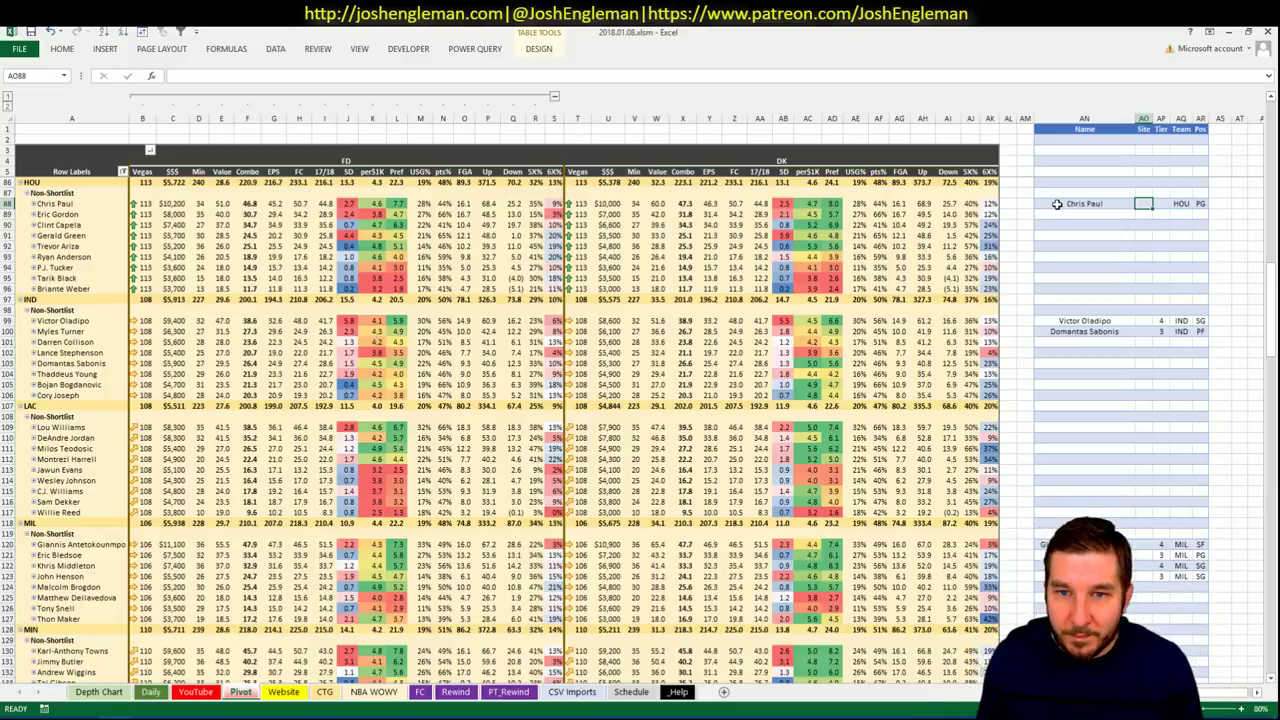
key(Tab)
text(23)
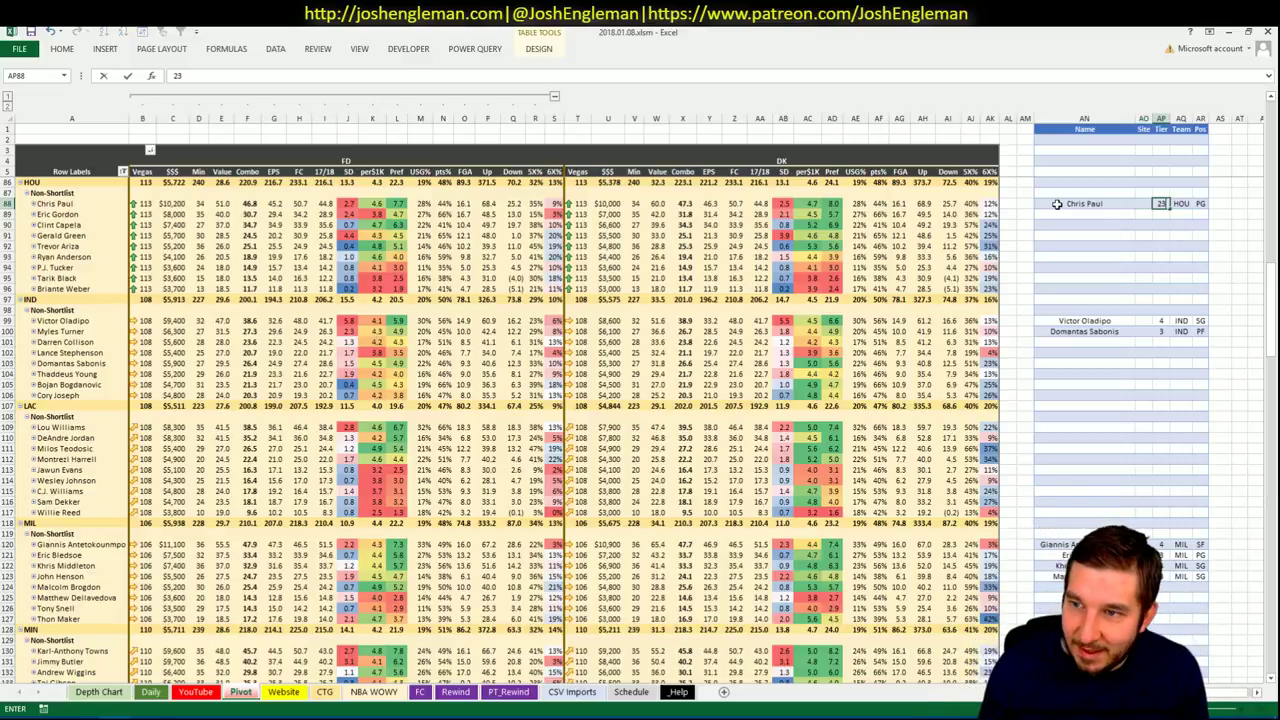
key(BackSpace)
key(BackSpace)
text(3)
key(Return)
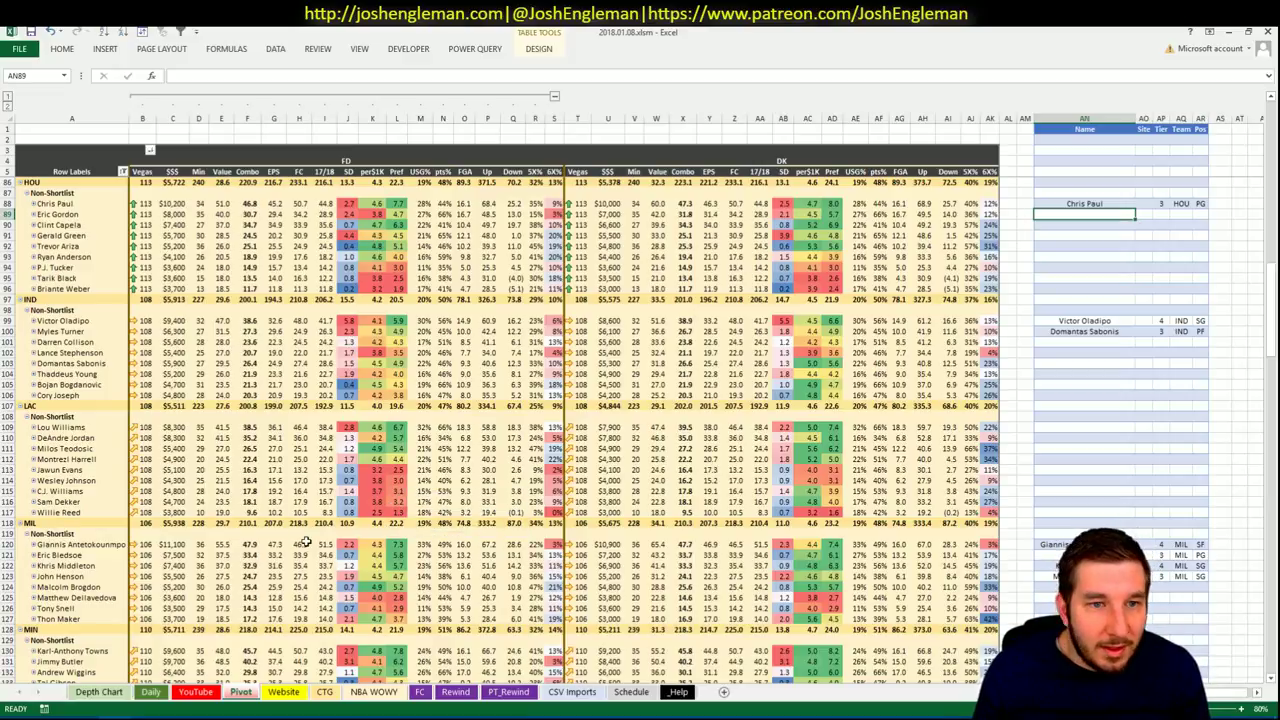
Examine the Rockets' recent minutes on the YouTube sheet and their shot data on the CTG sheet against the Pivot projections.
click(203, 694)
click(246, 696)
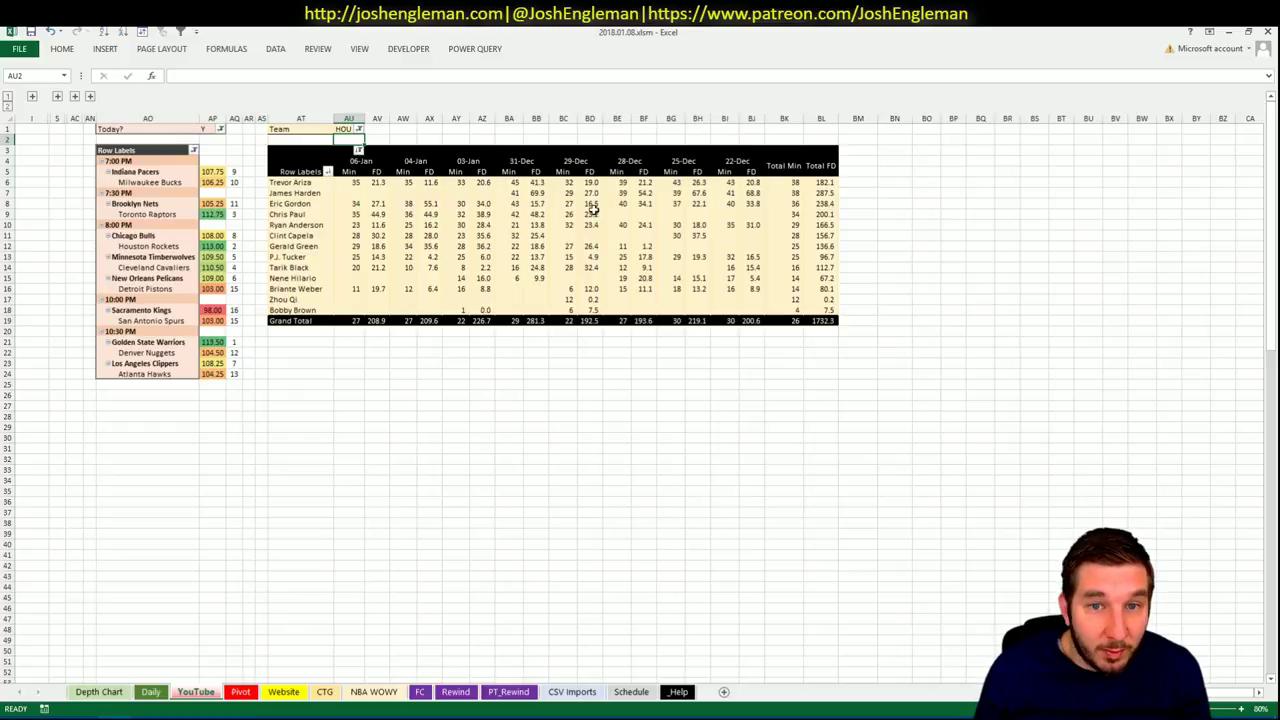
click(284, 695)
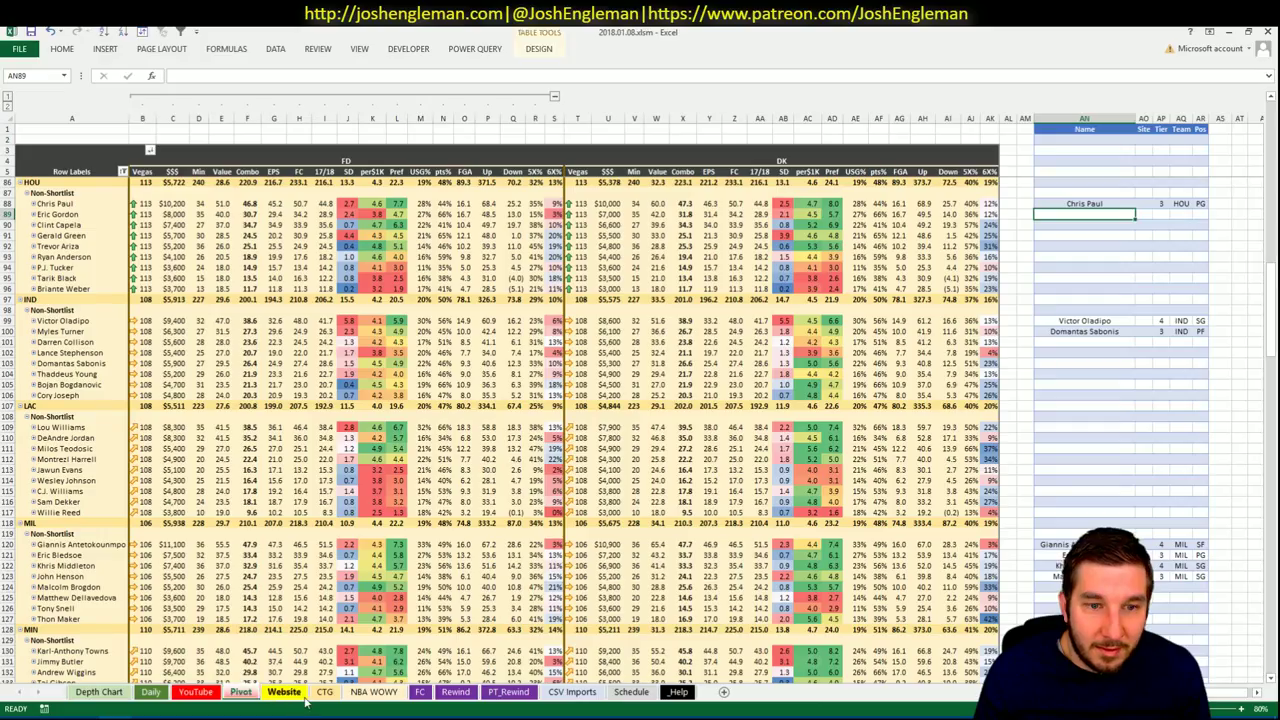
click(289, 696)
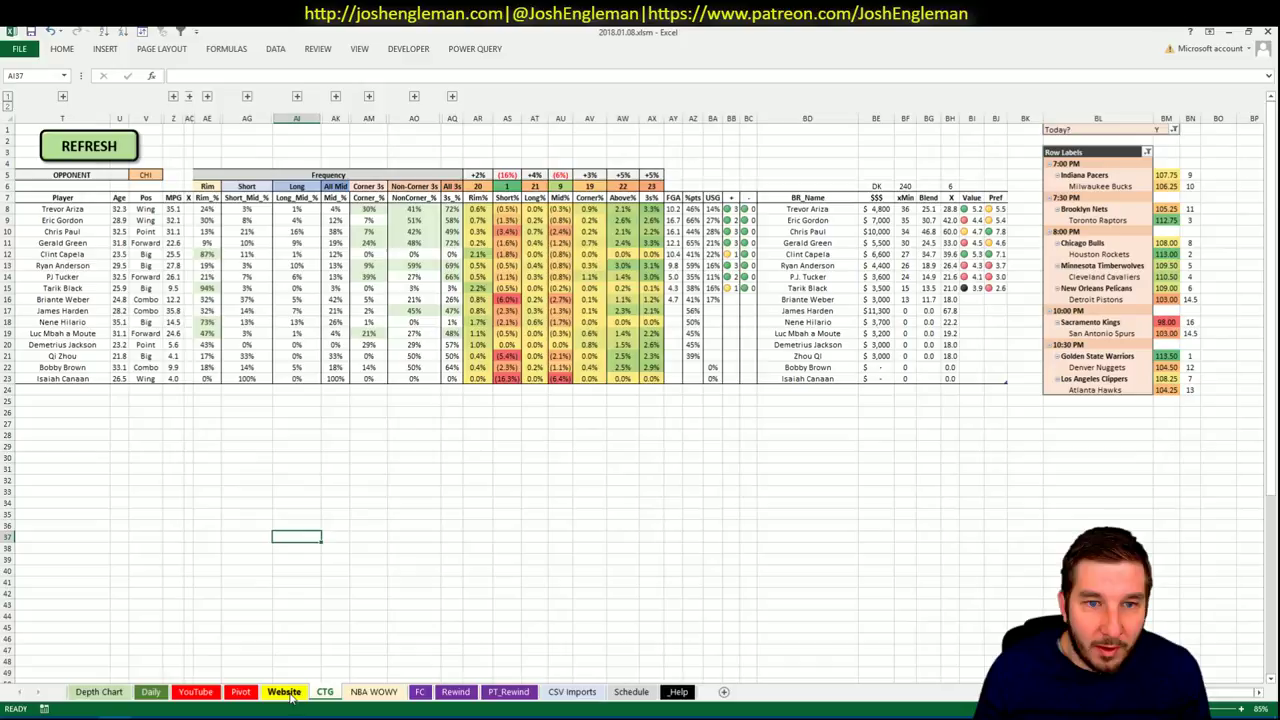
click(240, 692)
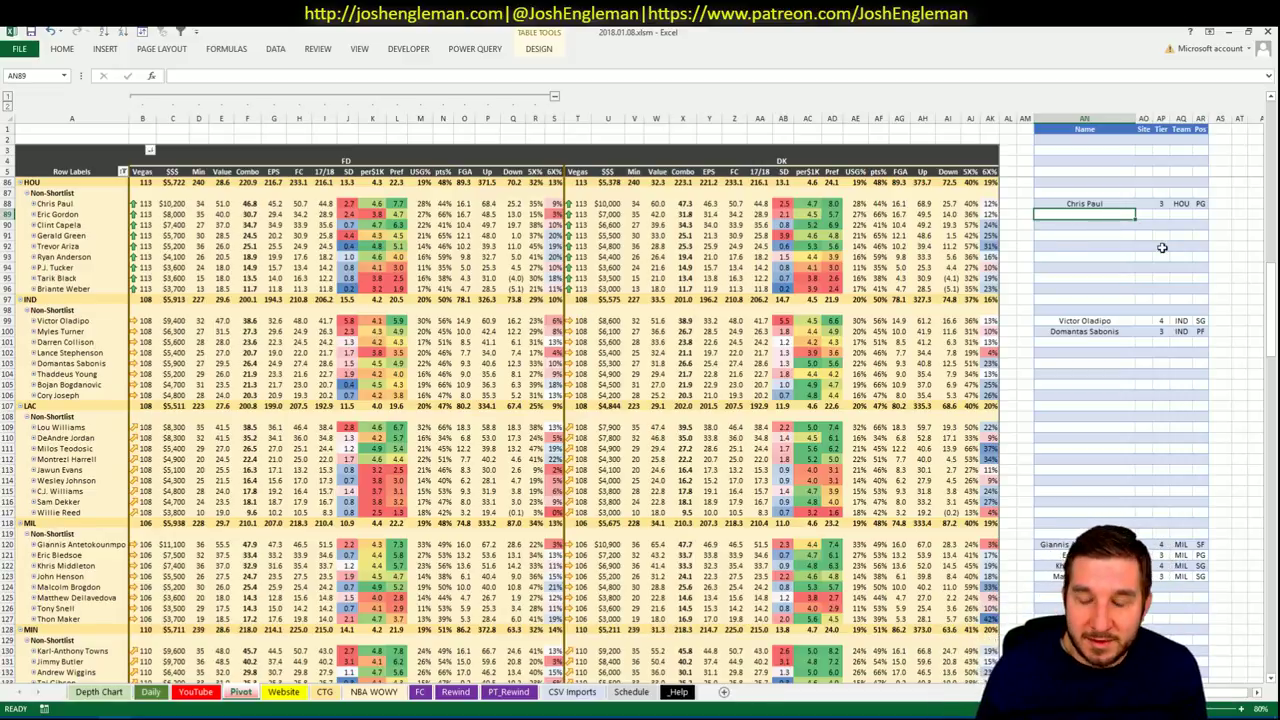
click(324, 691)
click(240, 691)
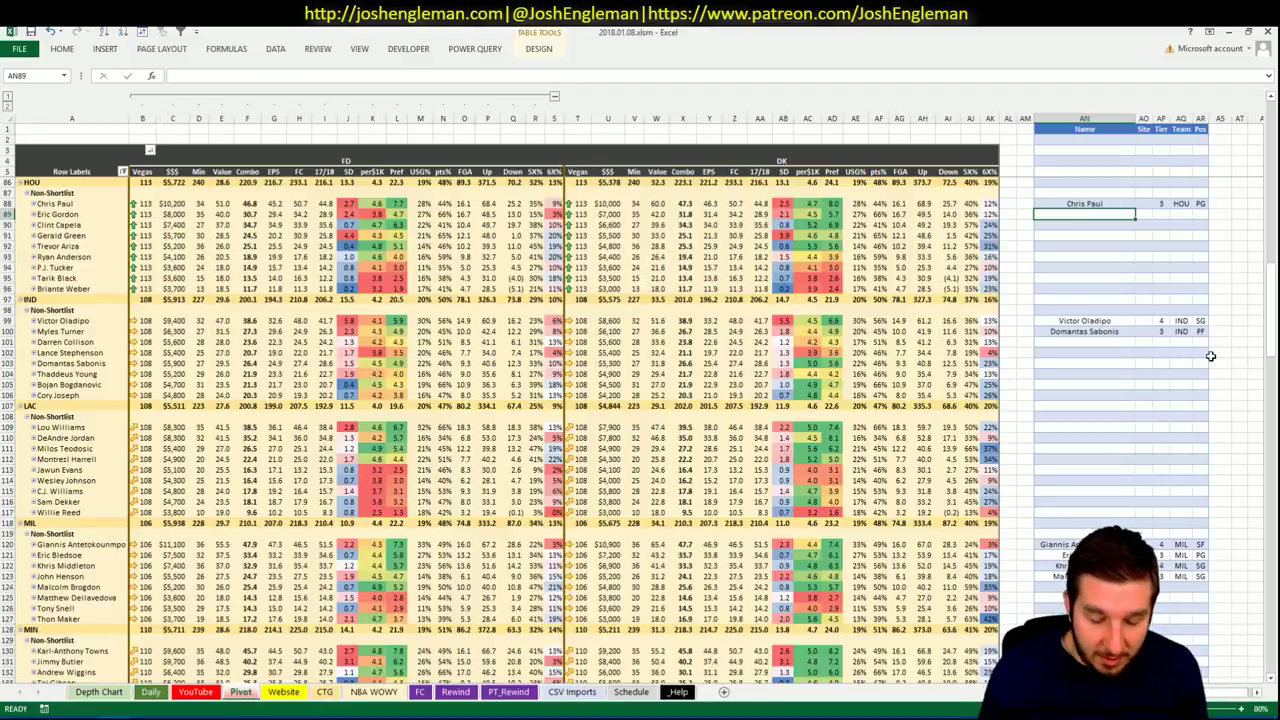
Add Clint Capela to the shortlist below Chris Paul with tier 3, checking his recent minutes in the game log.
text(Clint Capela)
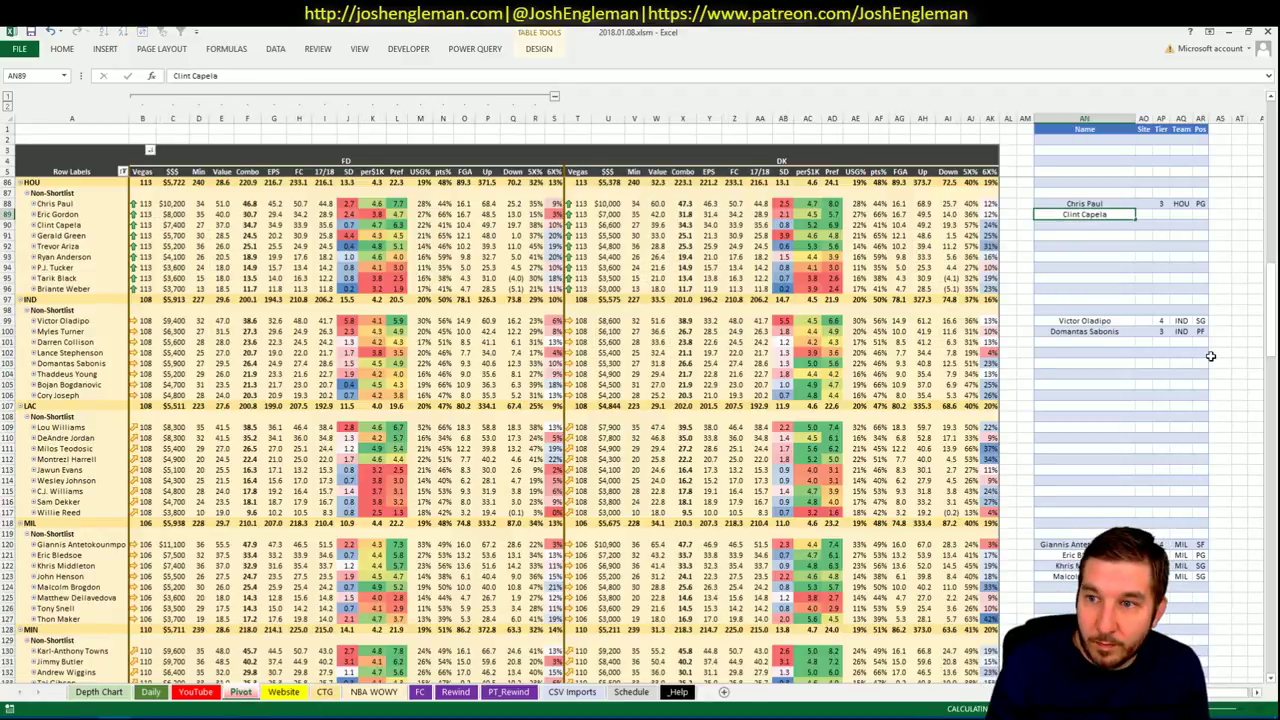
key(Tab)
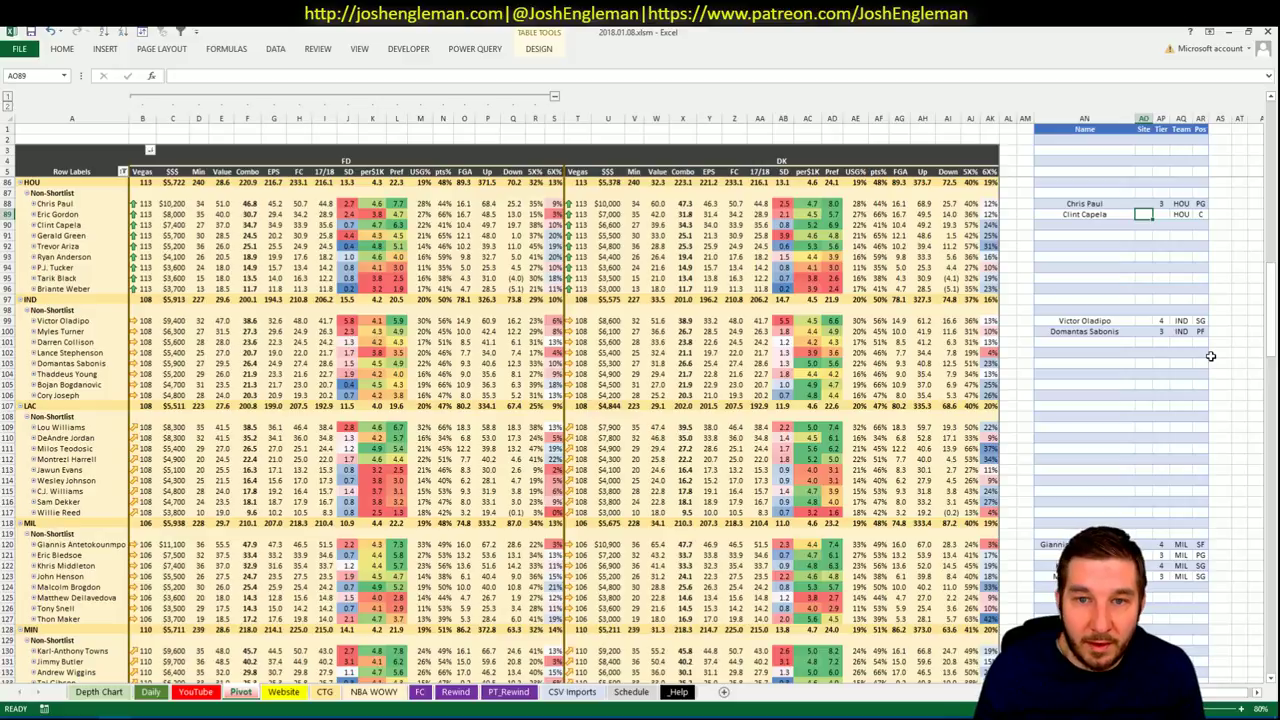
key(ctrl+Page_Up)
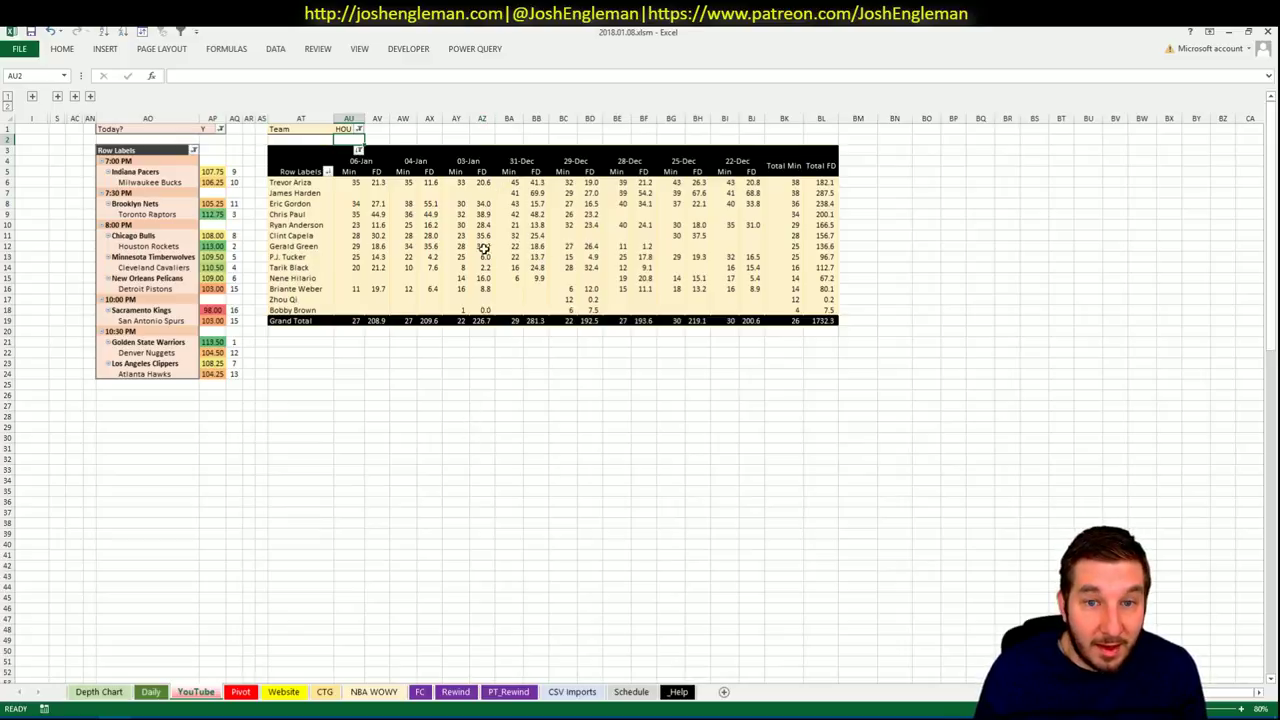
click(283, 691)
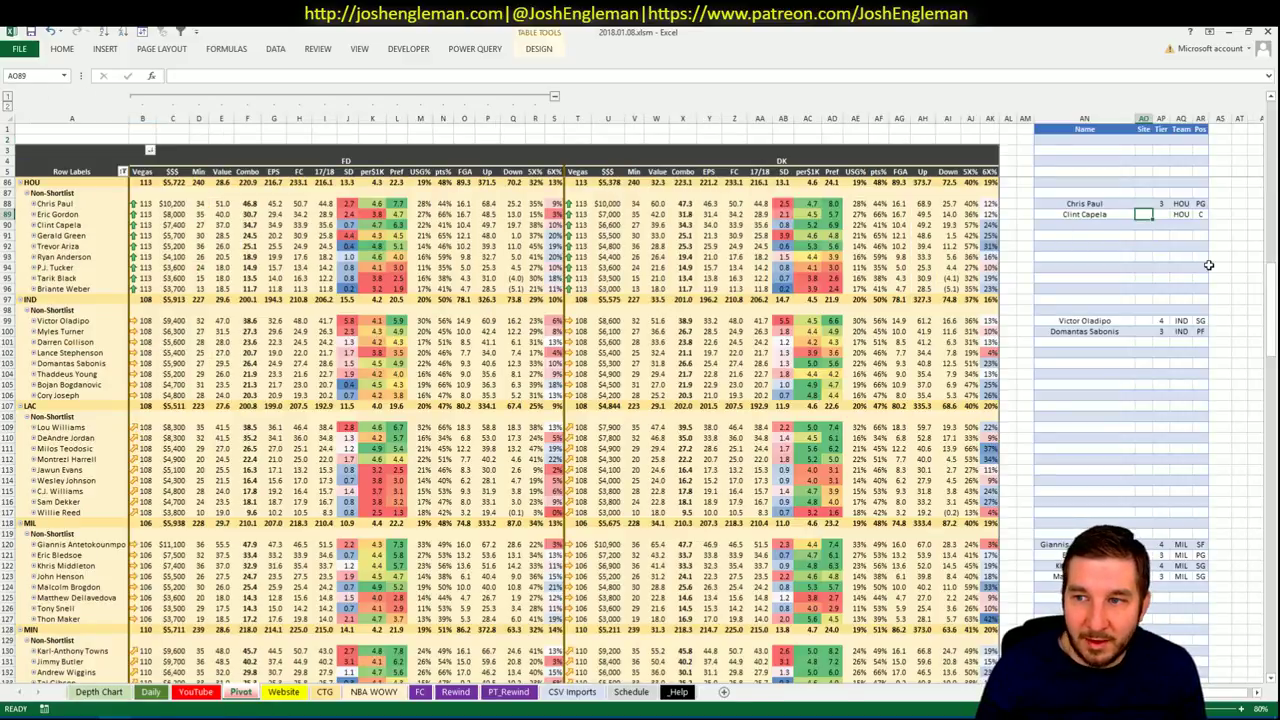
key(Right)
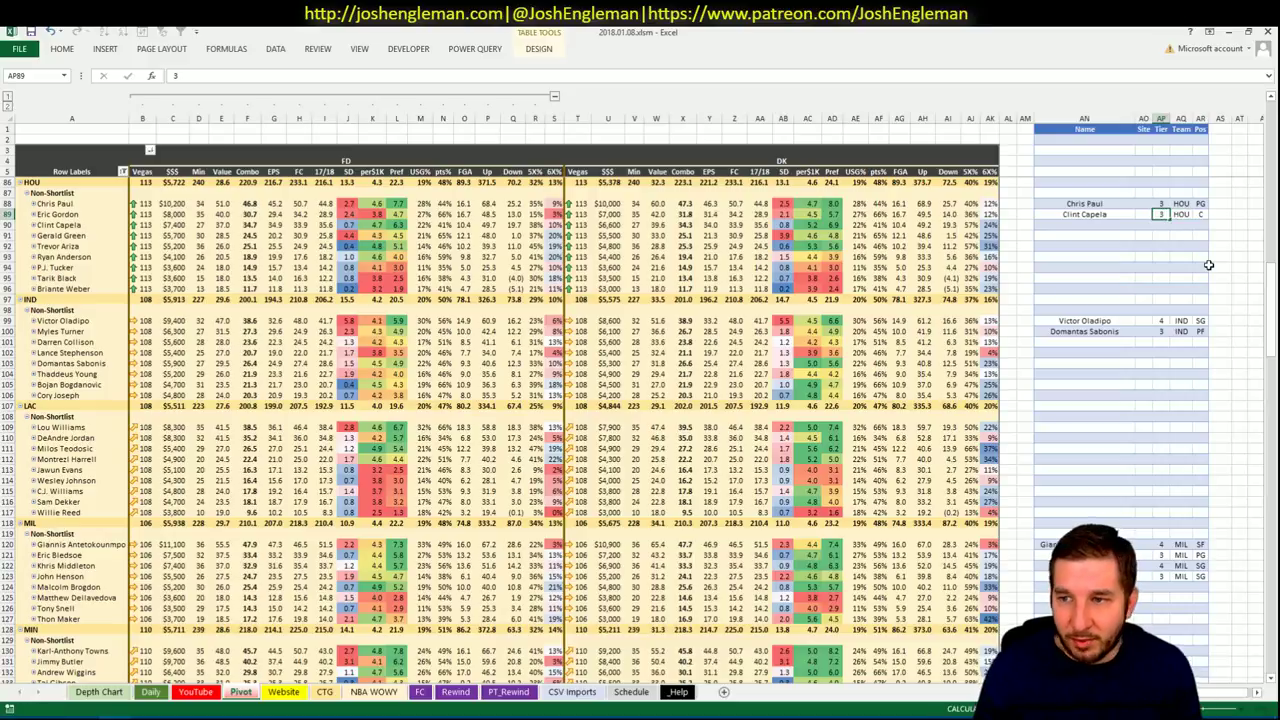
text(3)
key(Return)
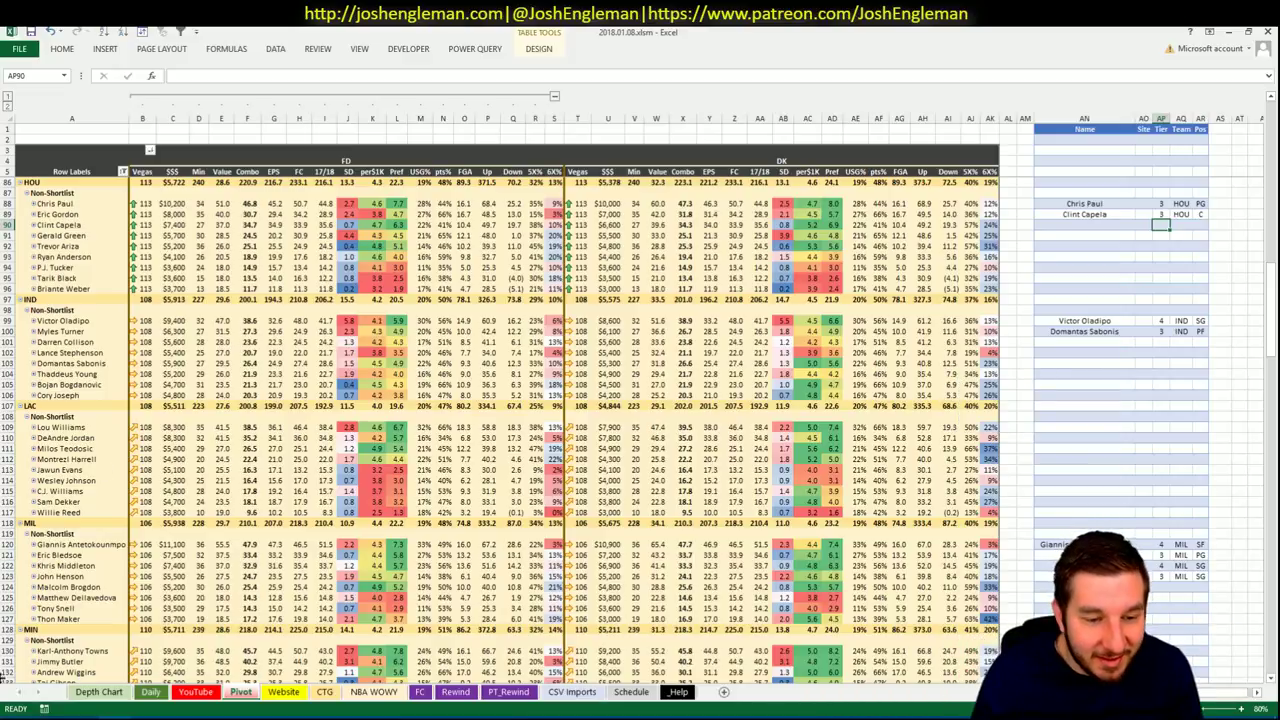
Switch to FantasyCruncher in the browser, filter the player list to HOU, and examine Gerald Green's game log.
key(alt+Tab)
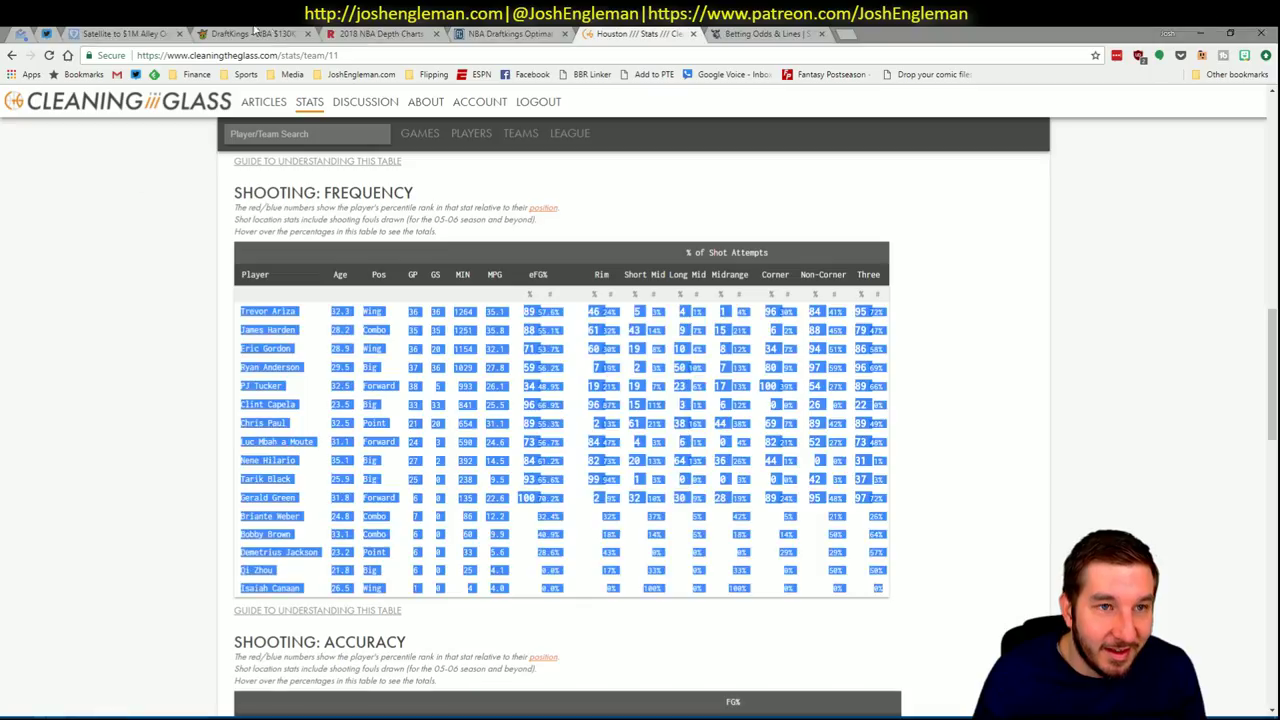
click(508, 33)
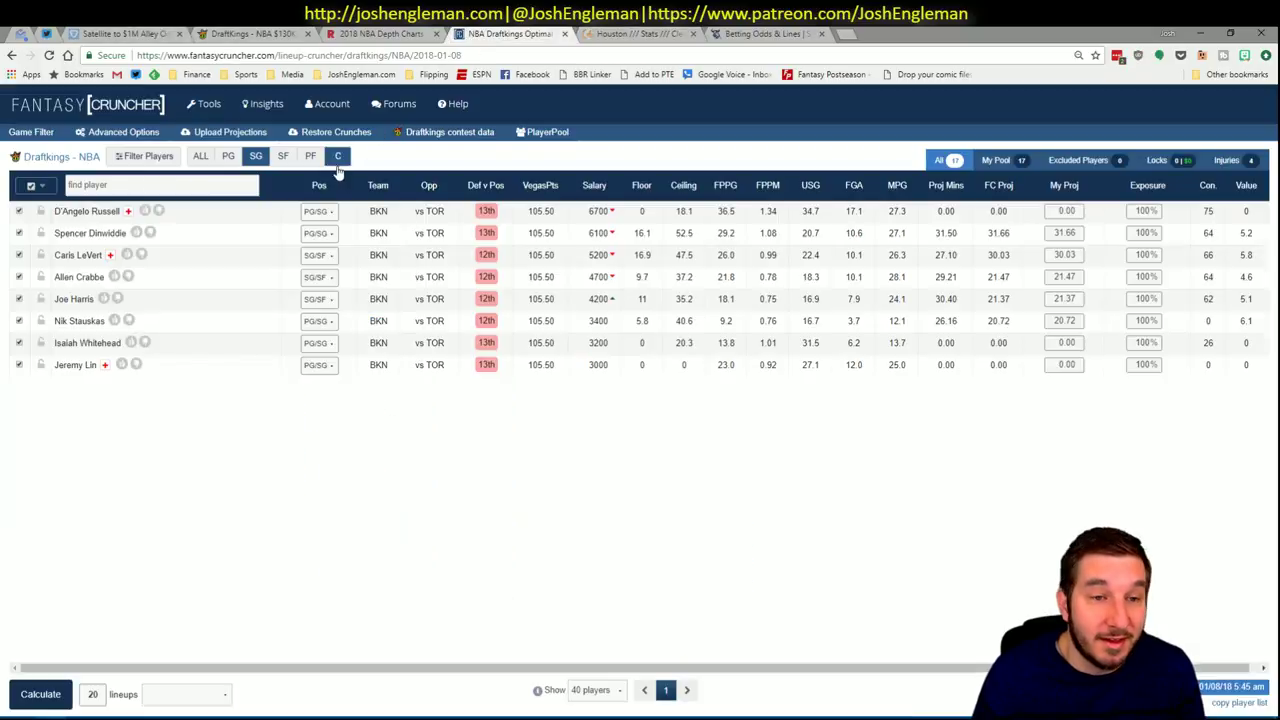
click(54, 135)
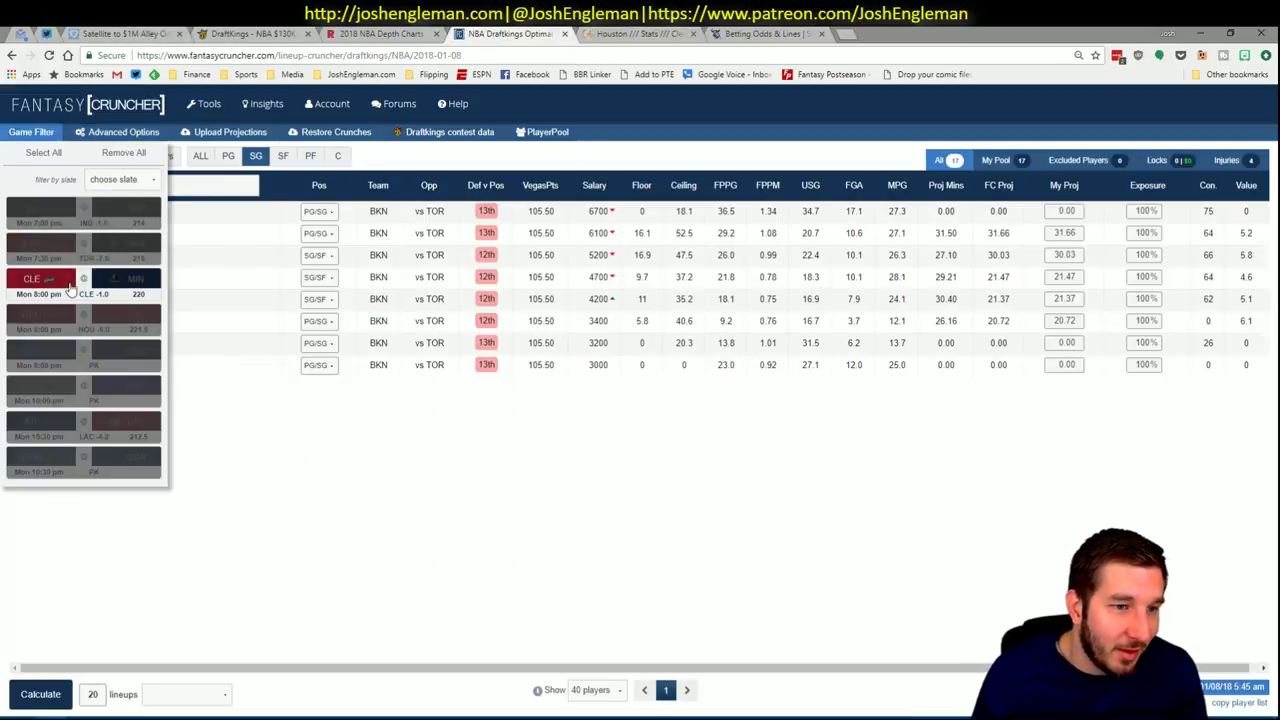
click(120, 352)
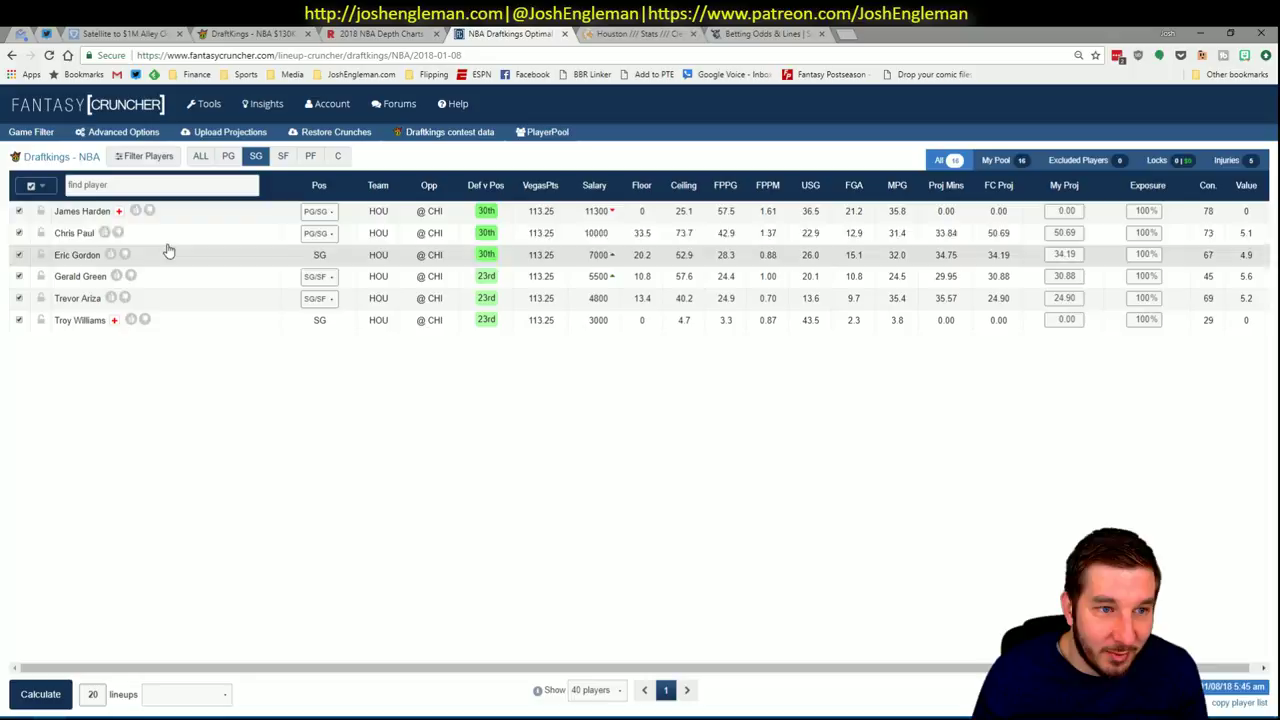
click(92, 278)
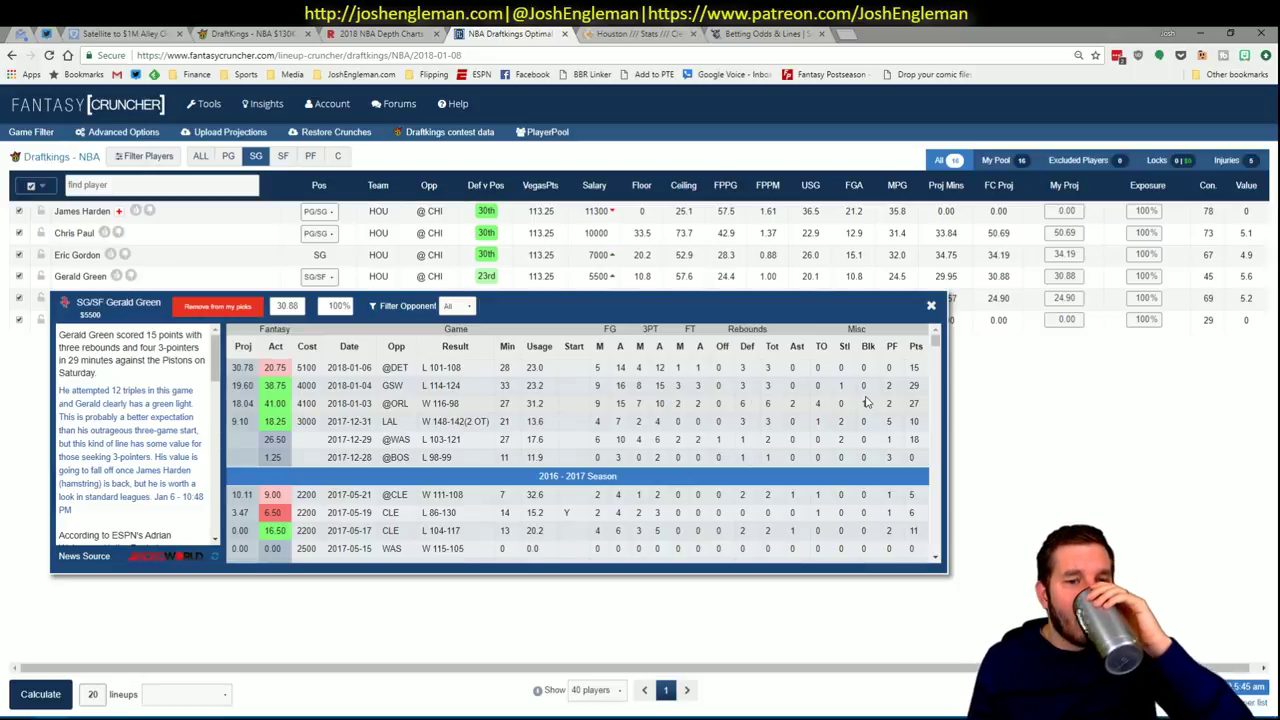
click(930, 306)
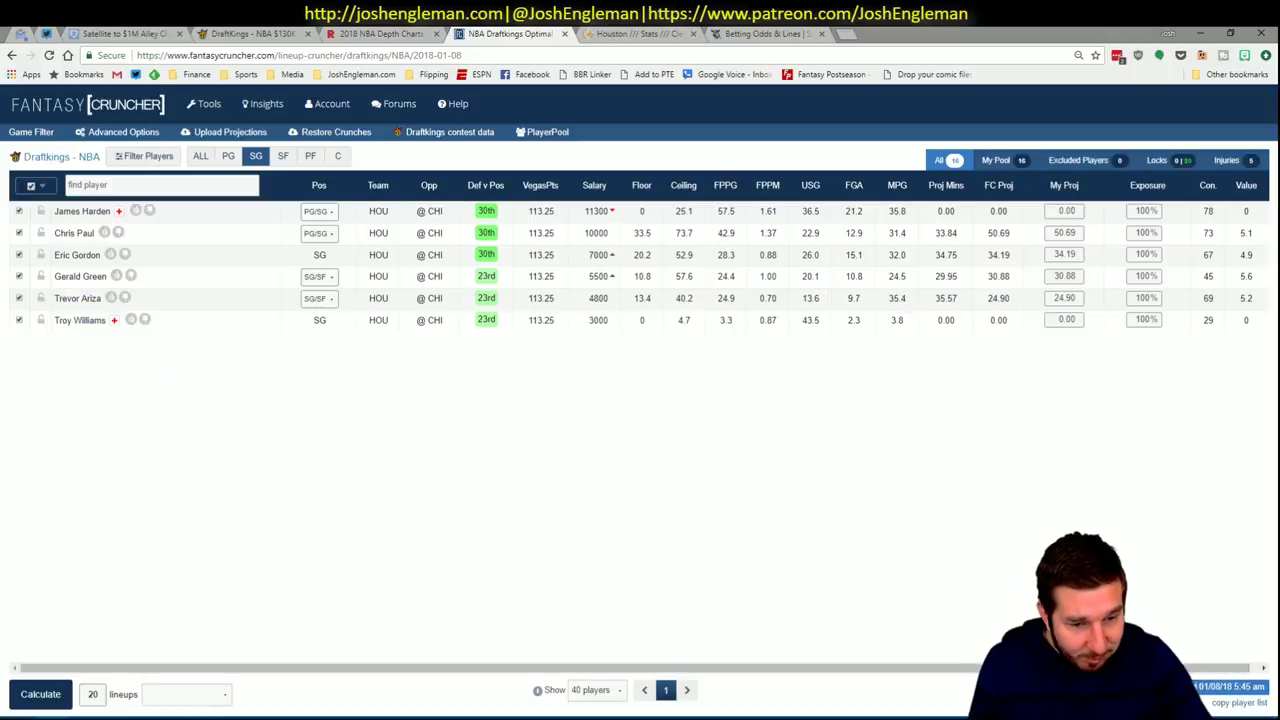
Return to Excel and check Trevor Ariza's FD and DK salaries on the Pivot sheet and his recent minutes on the YouTube sheet.
key(alt+Tab)
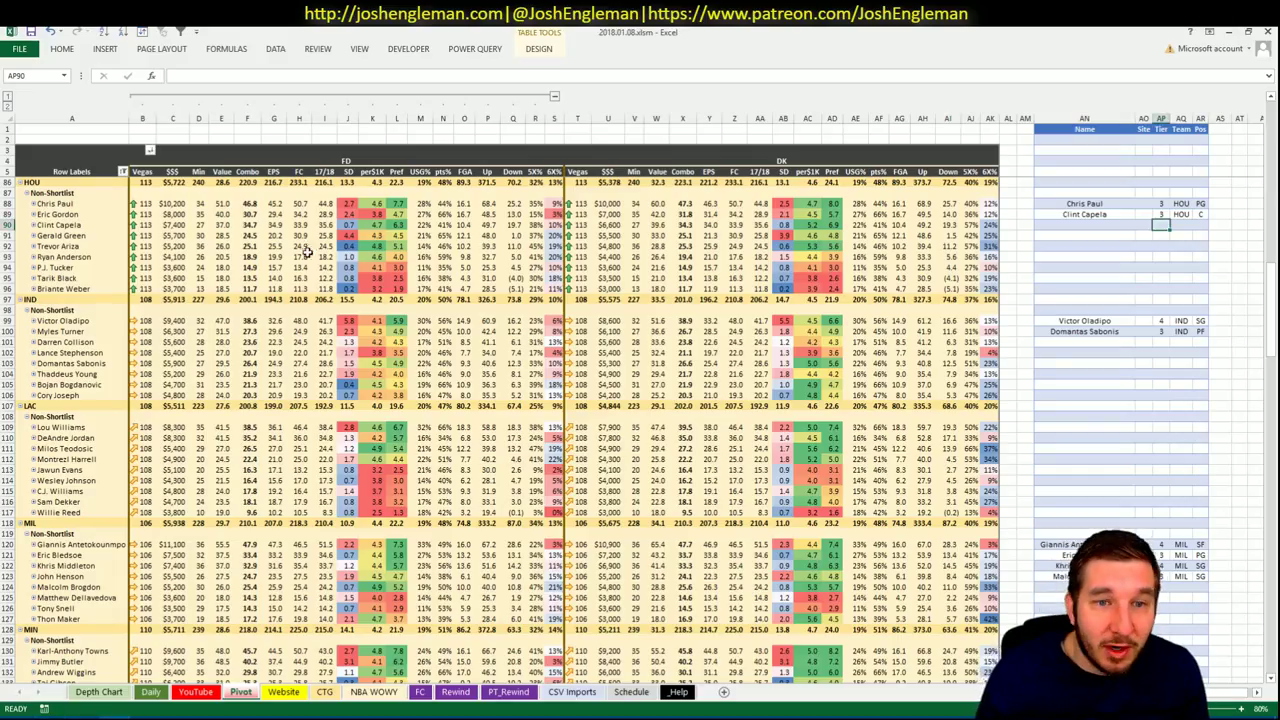
click(170, 246)
click(607, 246)
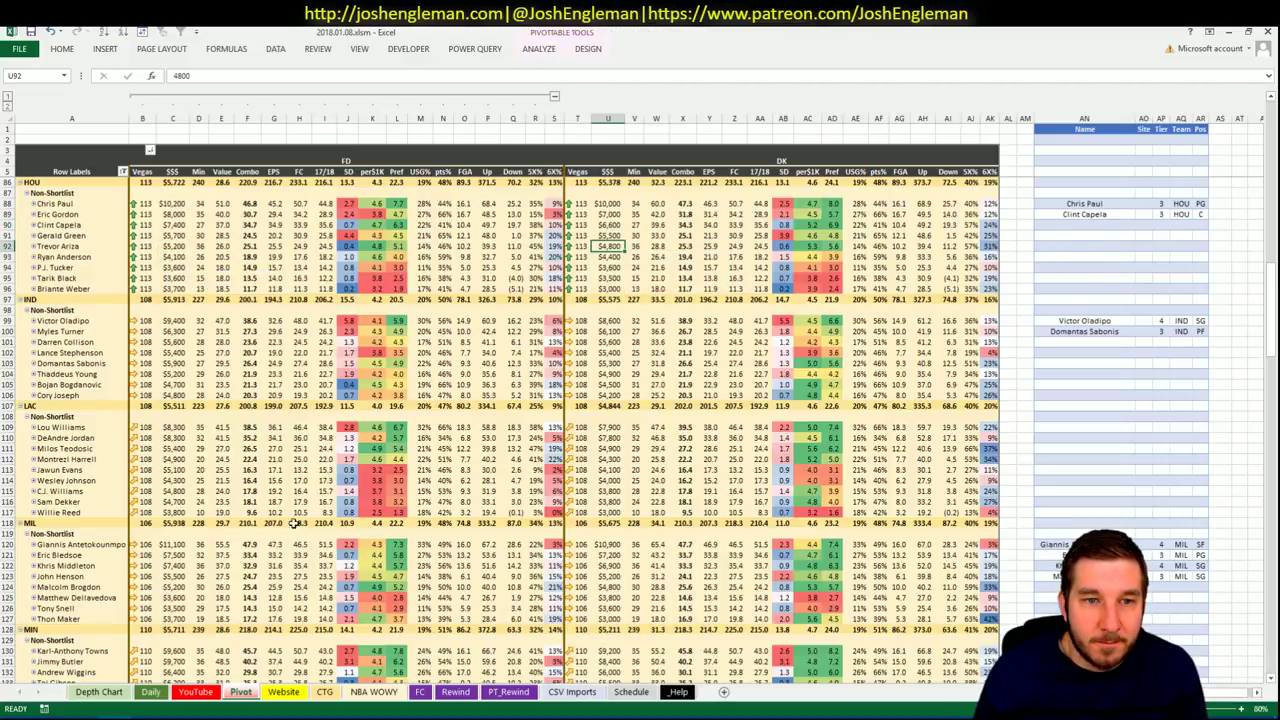
click(200, 692)
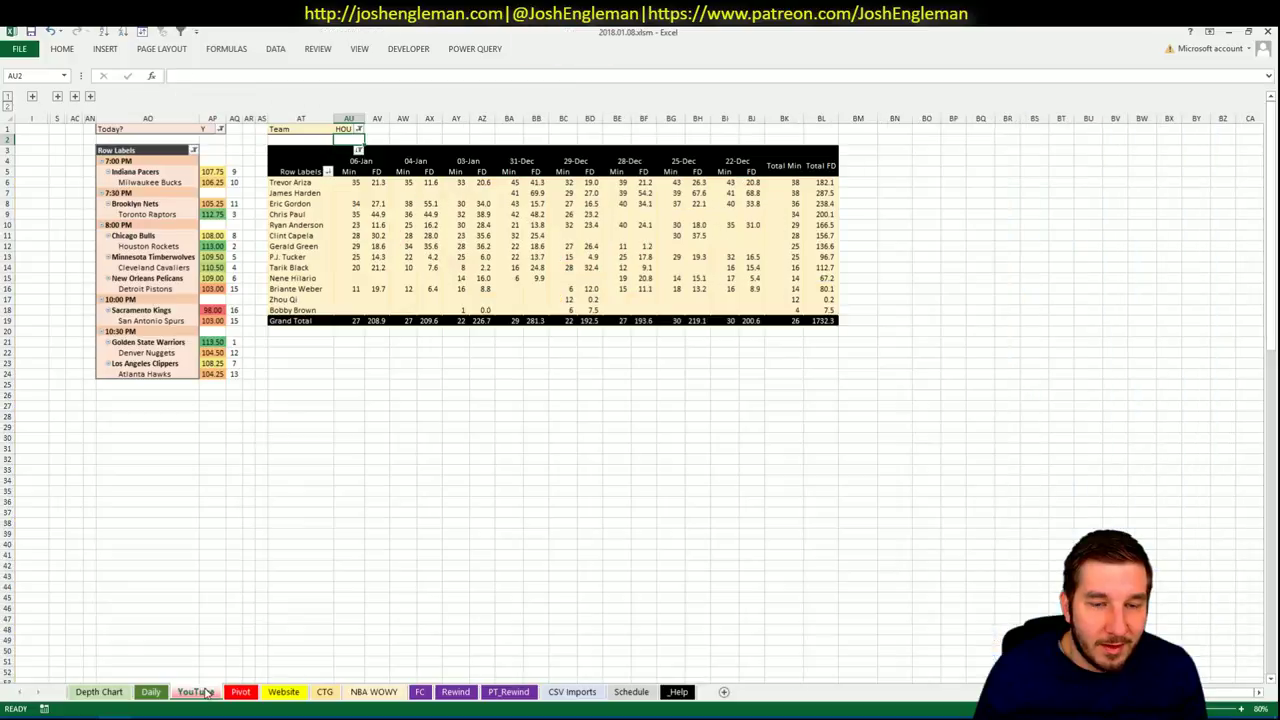
Move the Website sheet ahead of the YouTube sheet and open the Rockets' shot data on the CTG sheet.
click(270, 695)
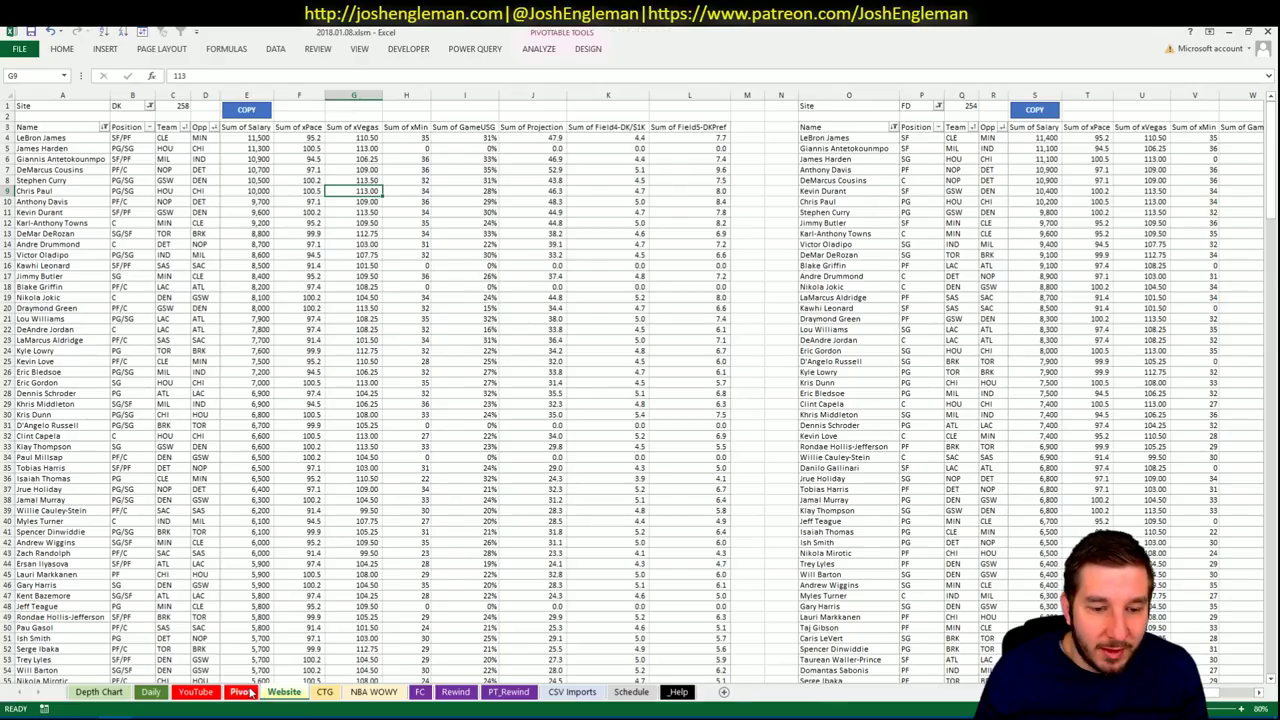
click(241, 692)
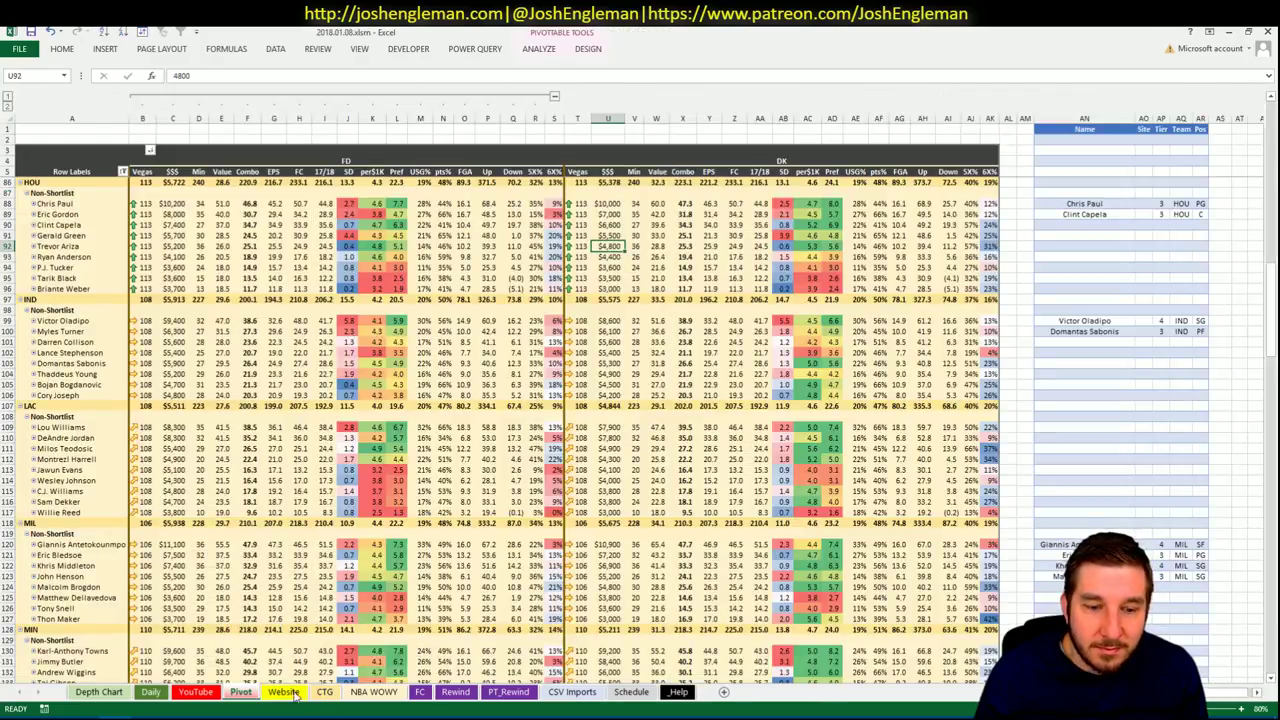
click(283, 692)
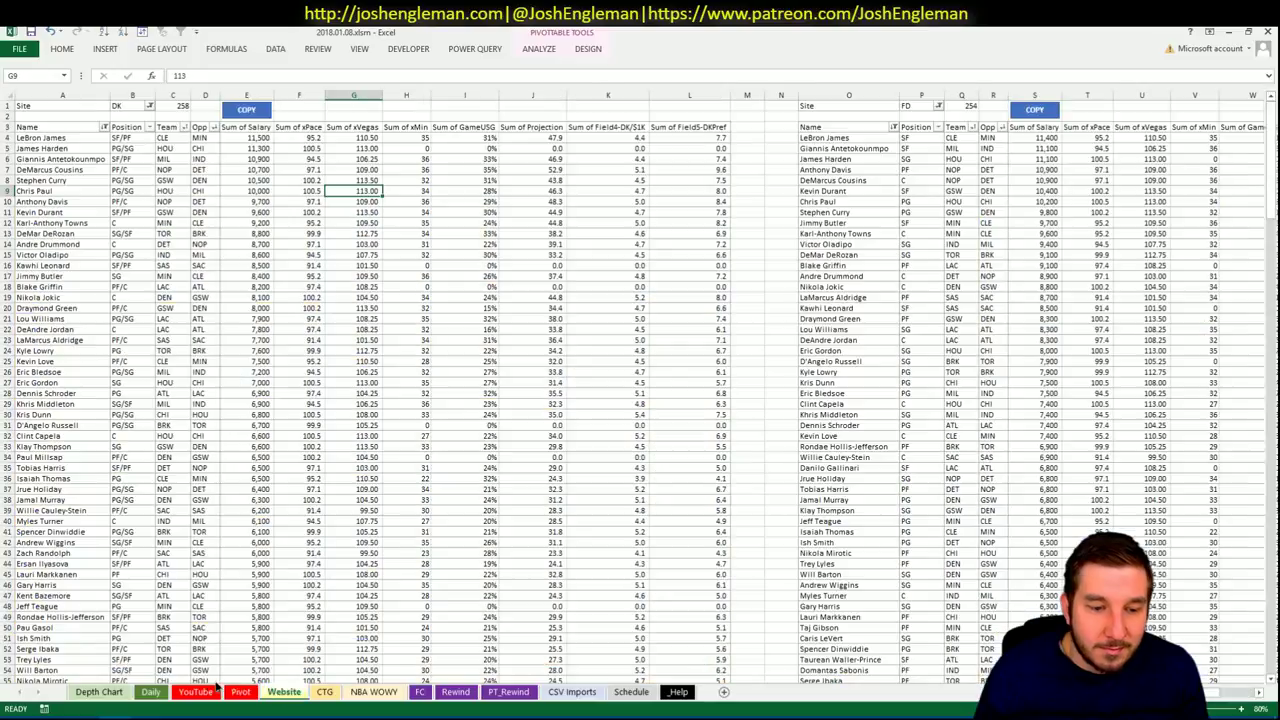
click(325, 692)
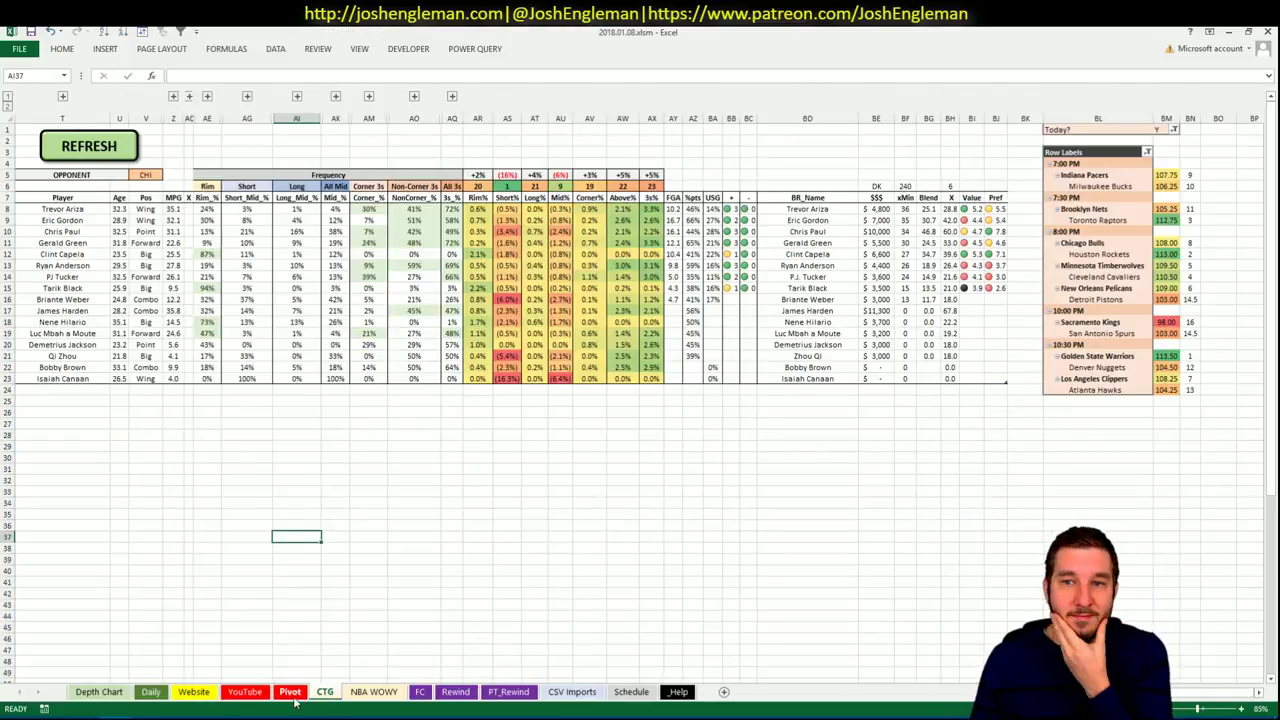
Add Trevor Ariza to the Pivot sheet's shortlist below Clint Capela with tier 3.
click(286, 694)
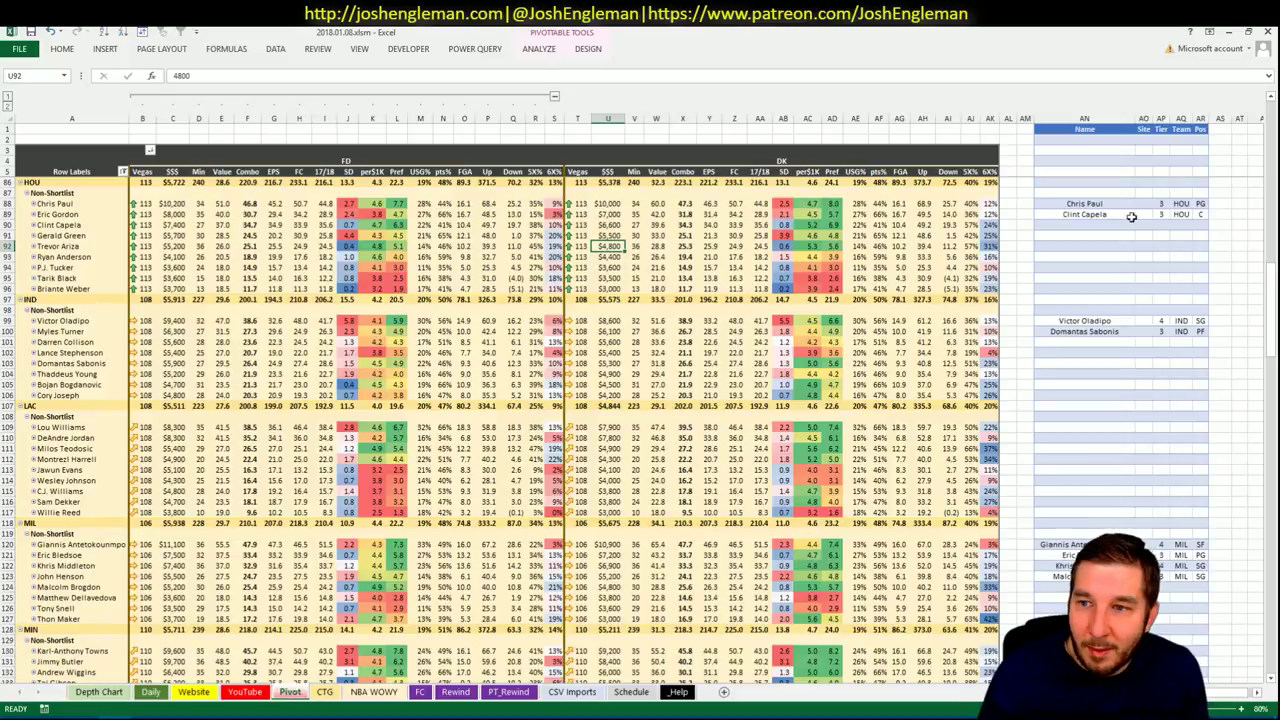
click(1119, 225)
text(Trevor Ar)
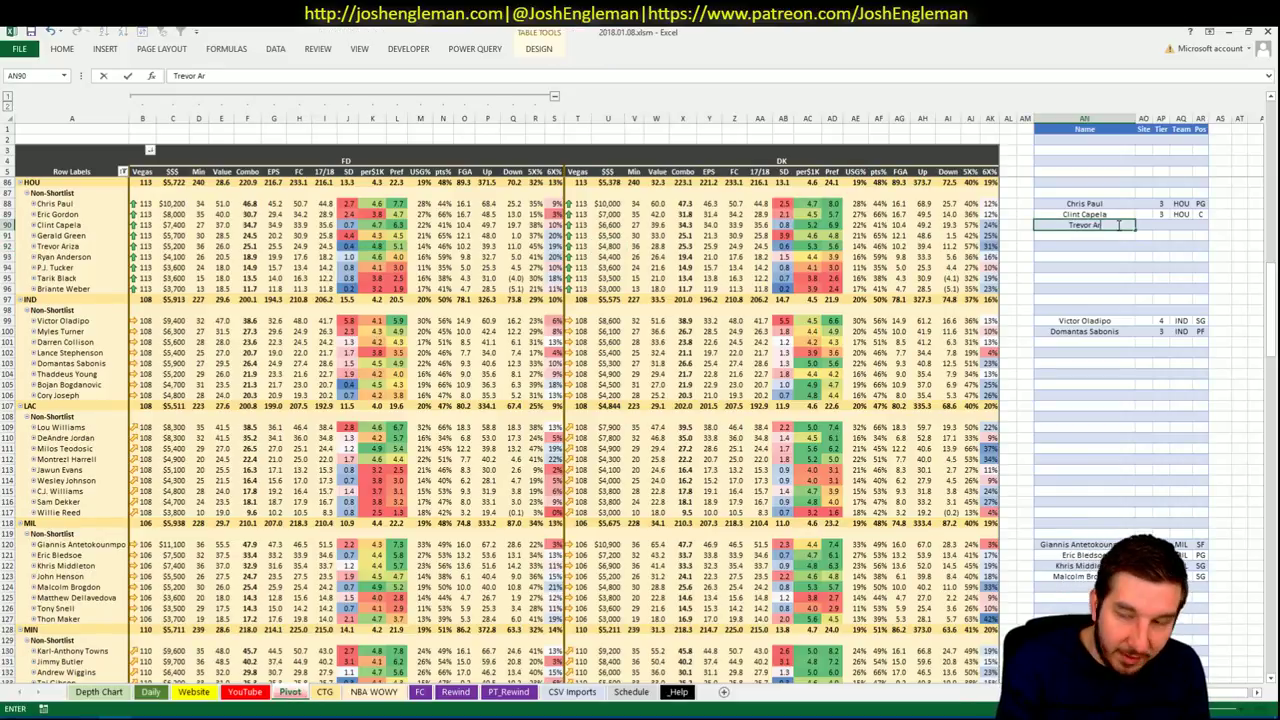
text(iza)
key(Tab)
key(Tab)
text(3)
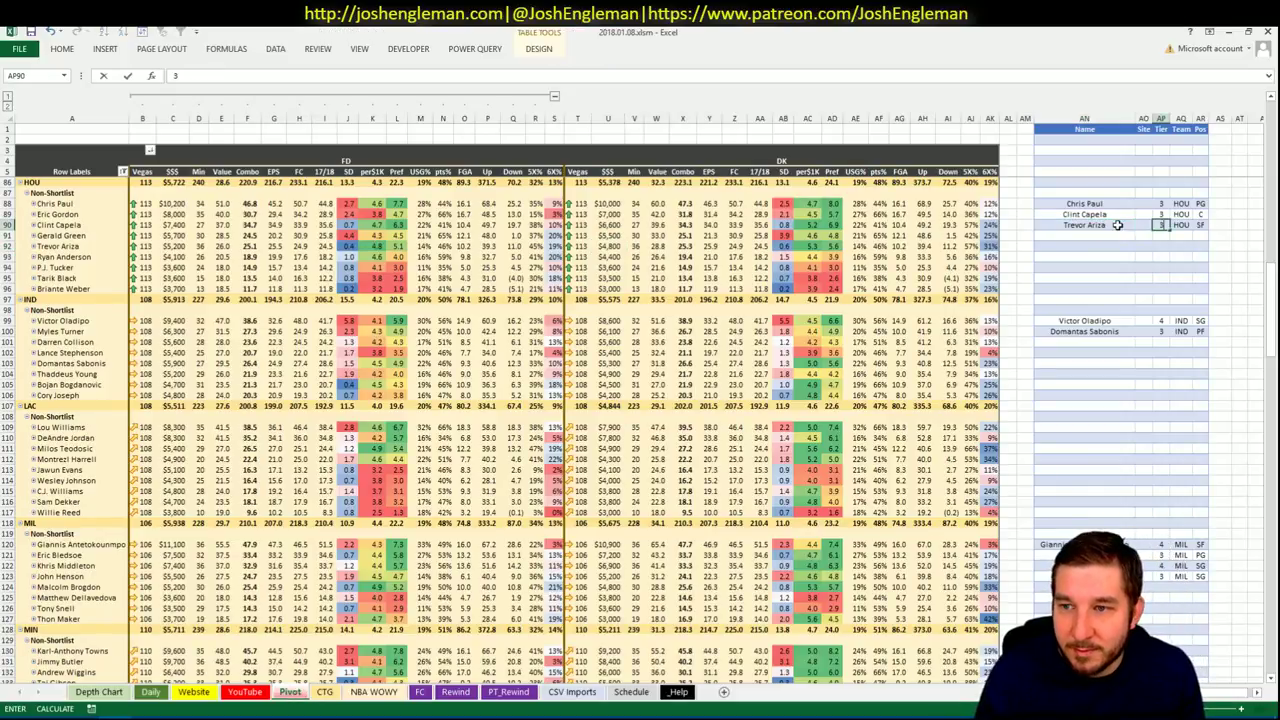
Commit Trevor Ariza's tier 3 entry and check Victor Oladipo's DK salary on the Pivot sheet.
key(Return)
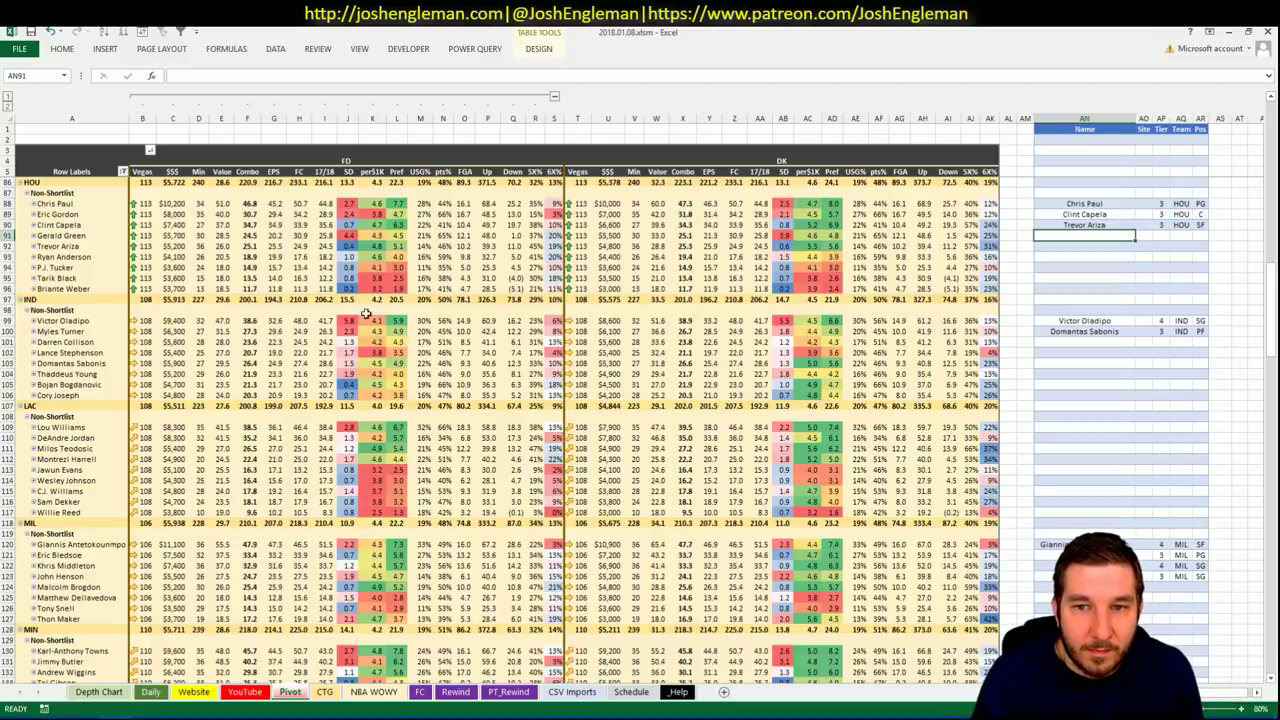
click(597, 331)
click(609, 320)
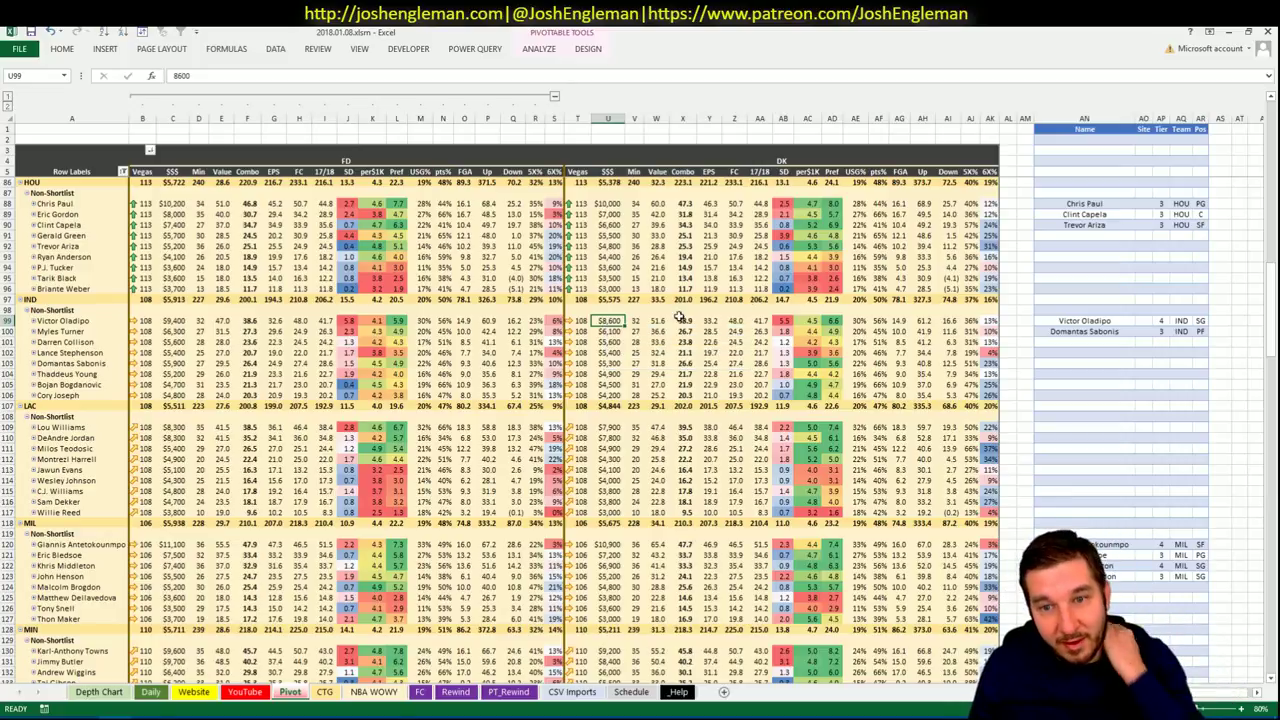
click(1118, 268)
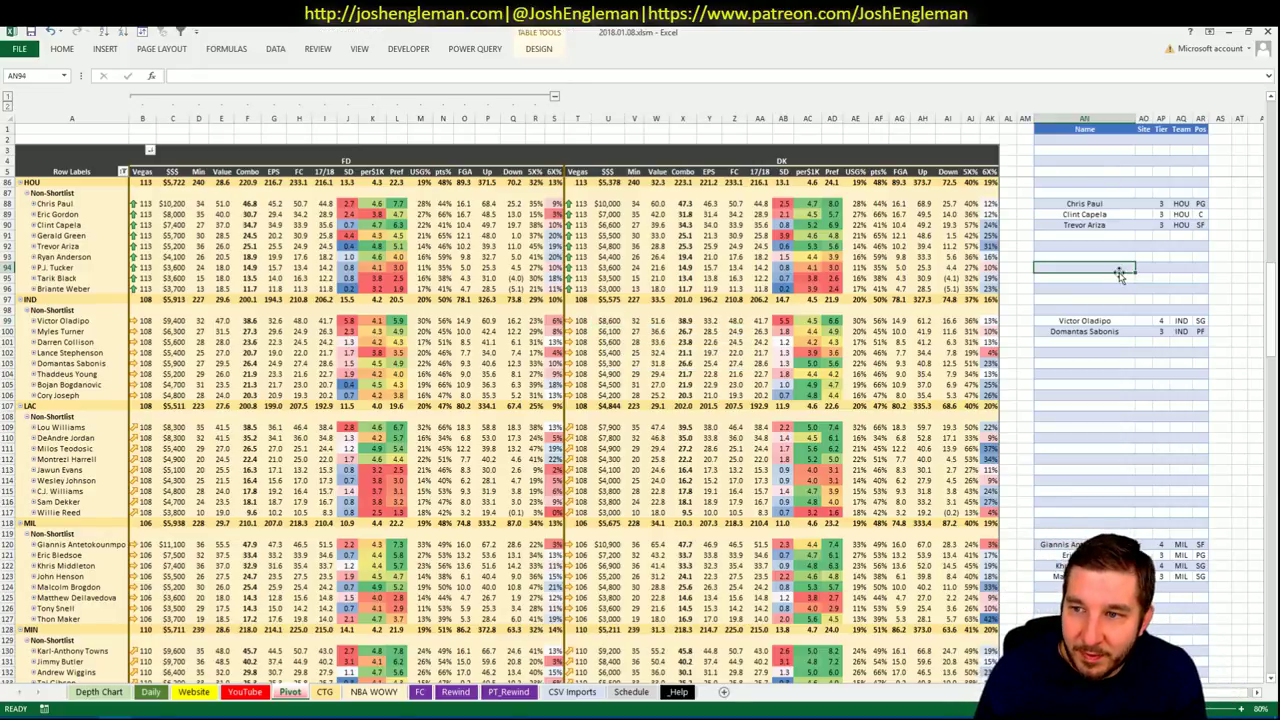
click(525, 298)
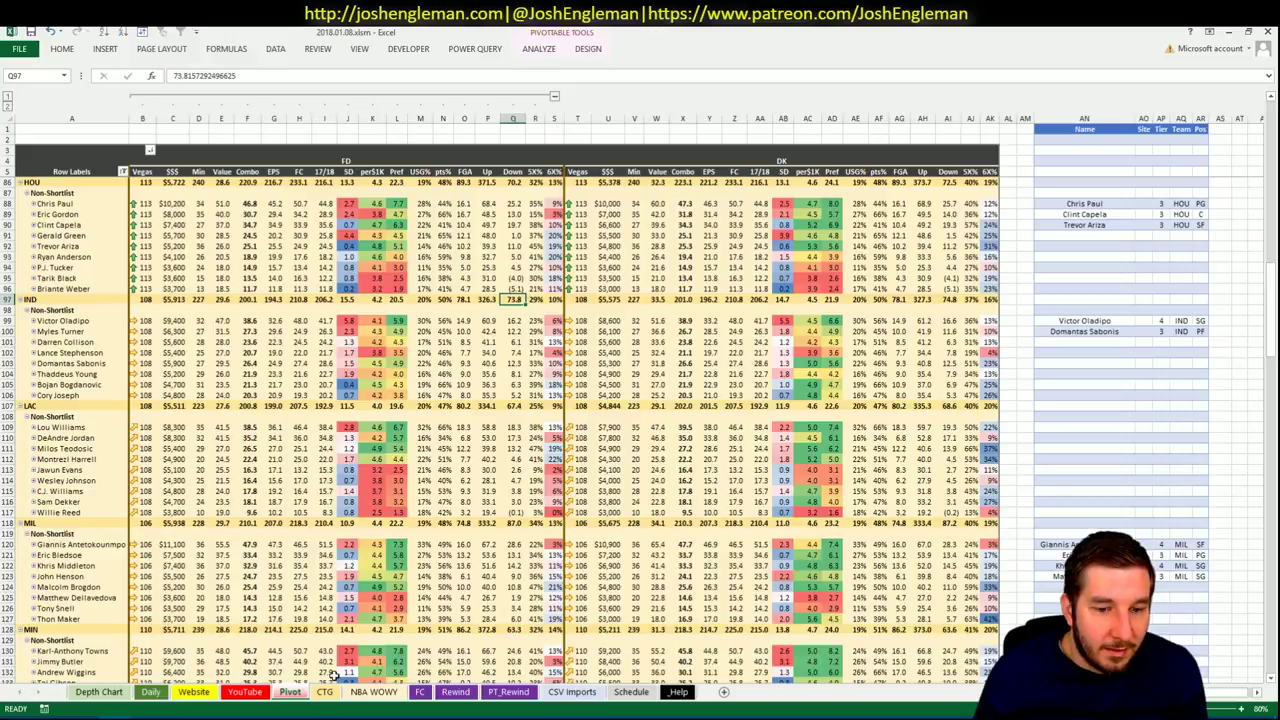
Set the opponent on the CTG sheet to CLE.
click(325, 692)
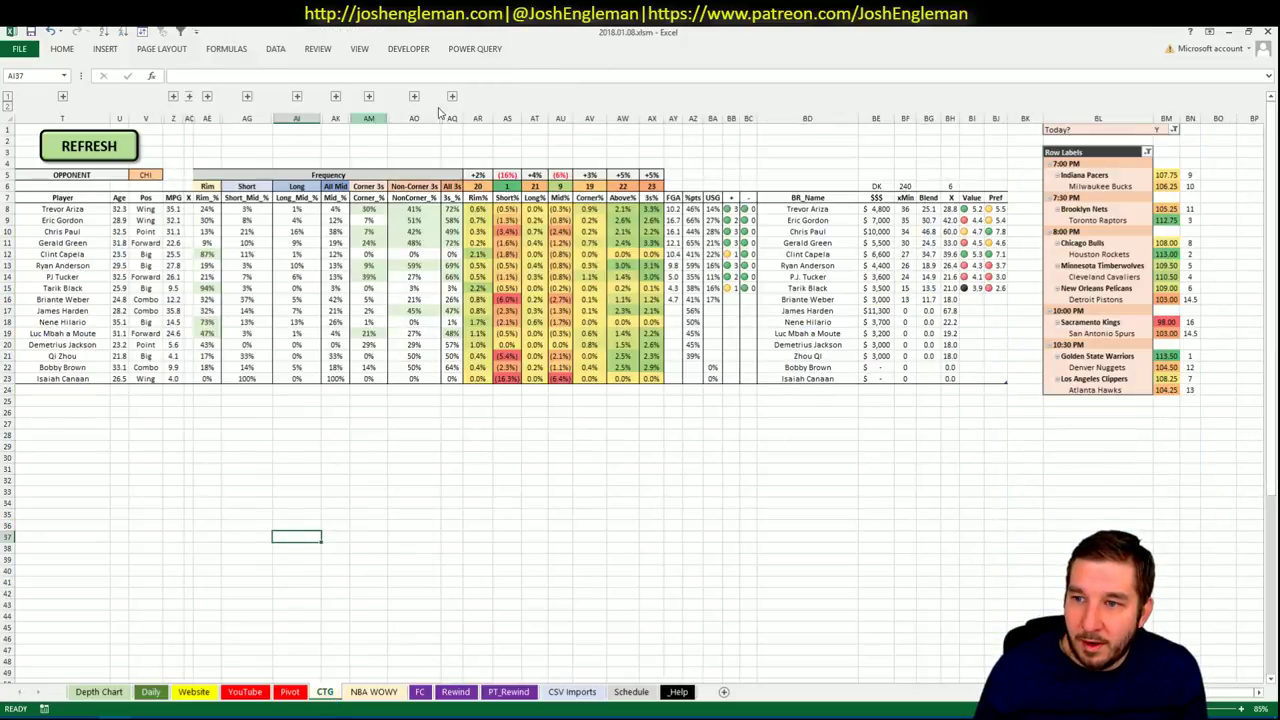
click(146, 174)
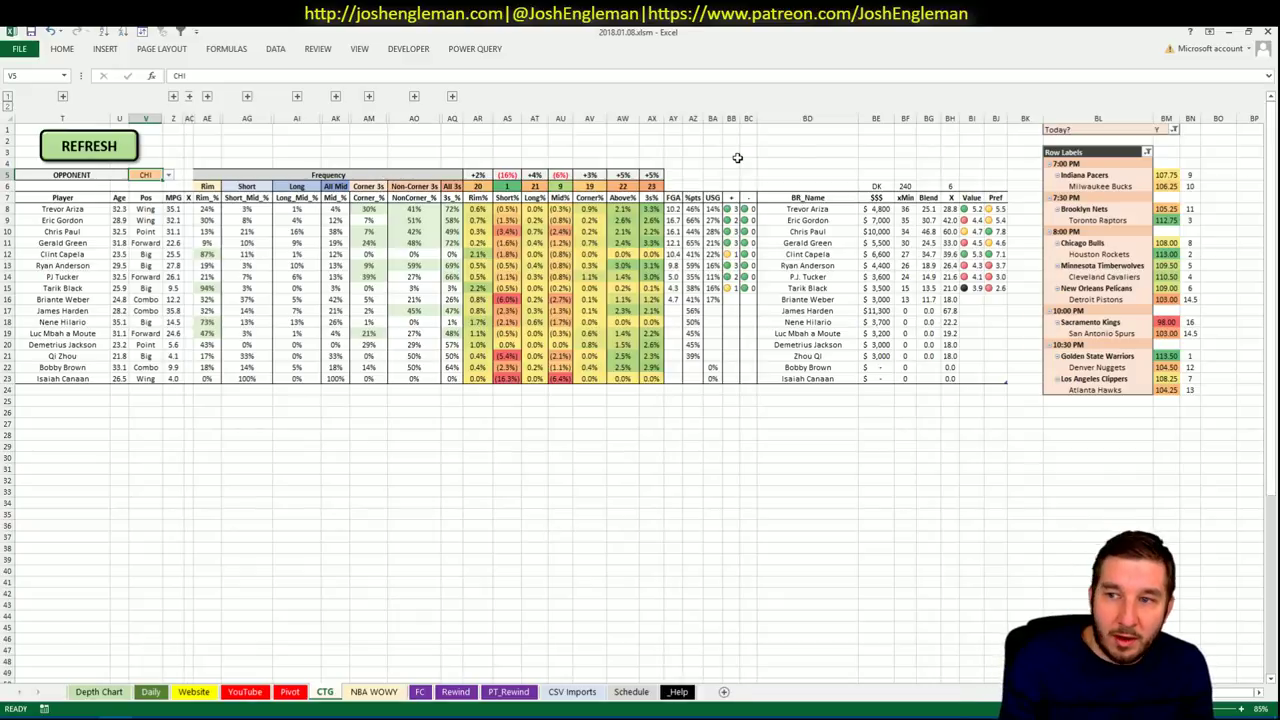
text(CLE)
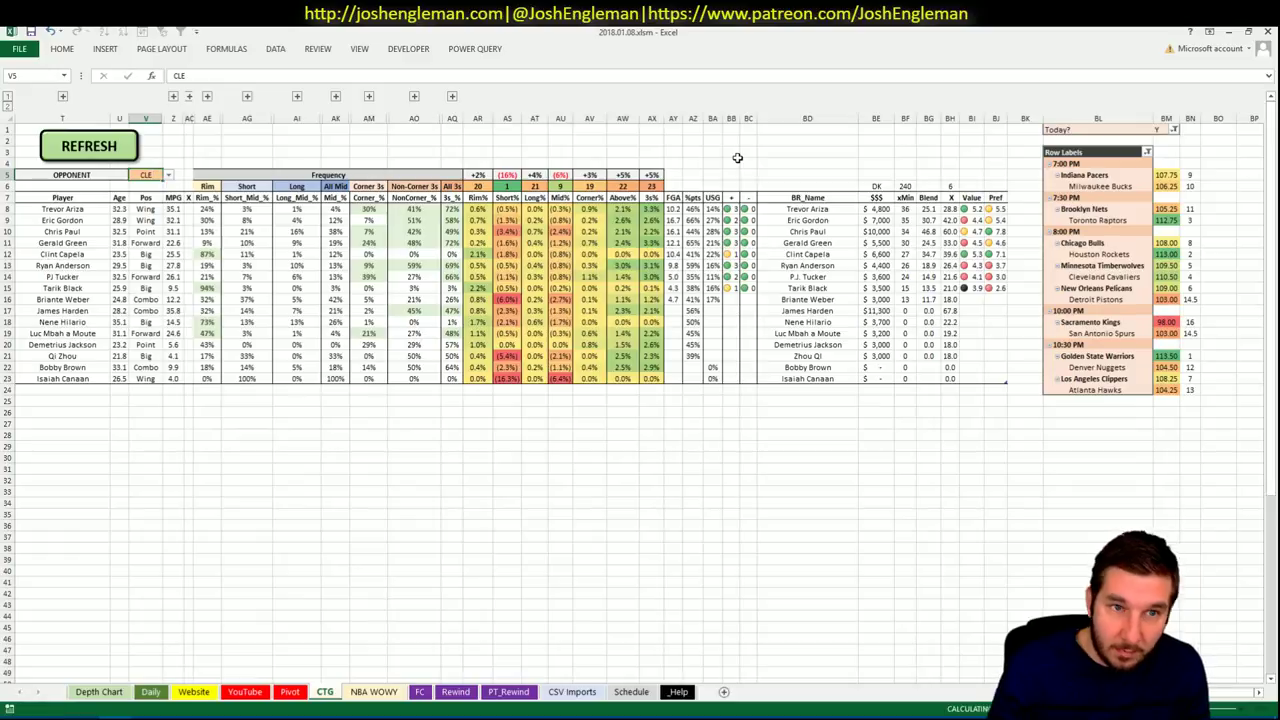
key(Up)
Switch to the browser, glance at the SBR betting odds, and open the Minnesota Timberwolves' stats page on Cleaning the Glass.
key(alt+Tab)
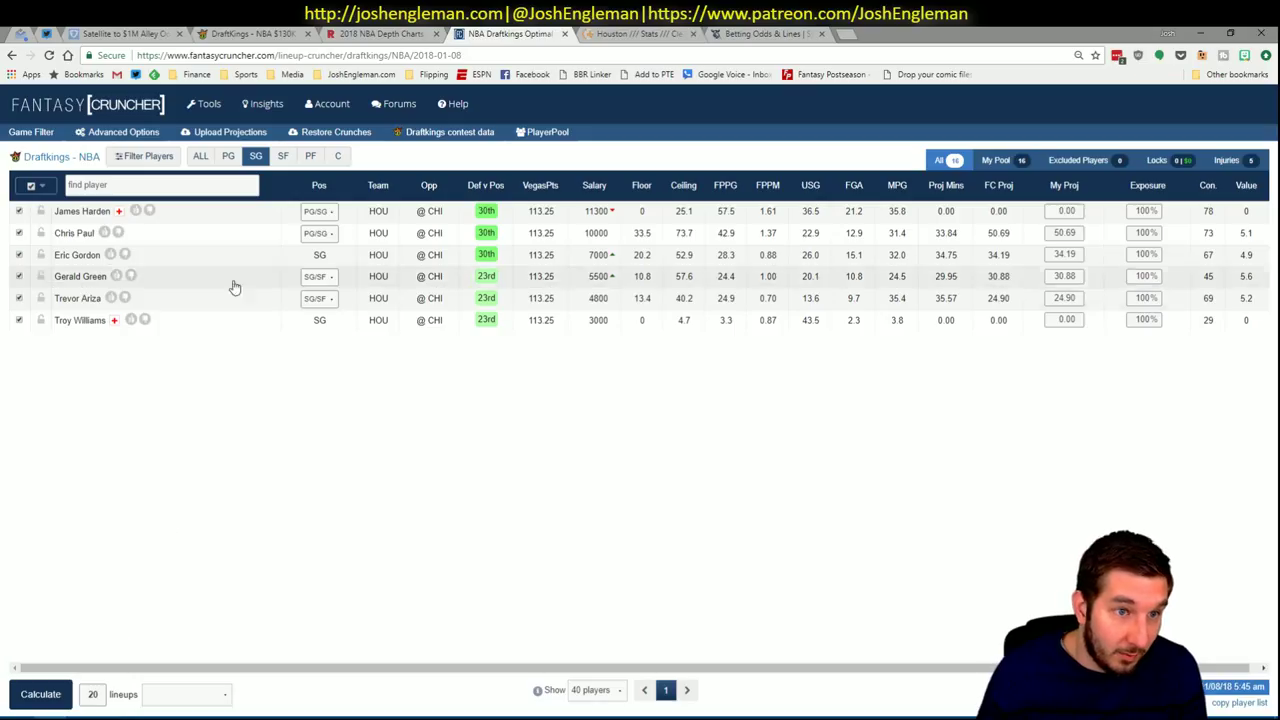
click(765, 33)
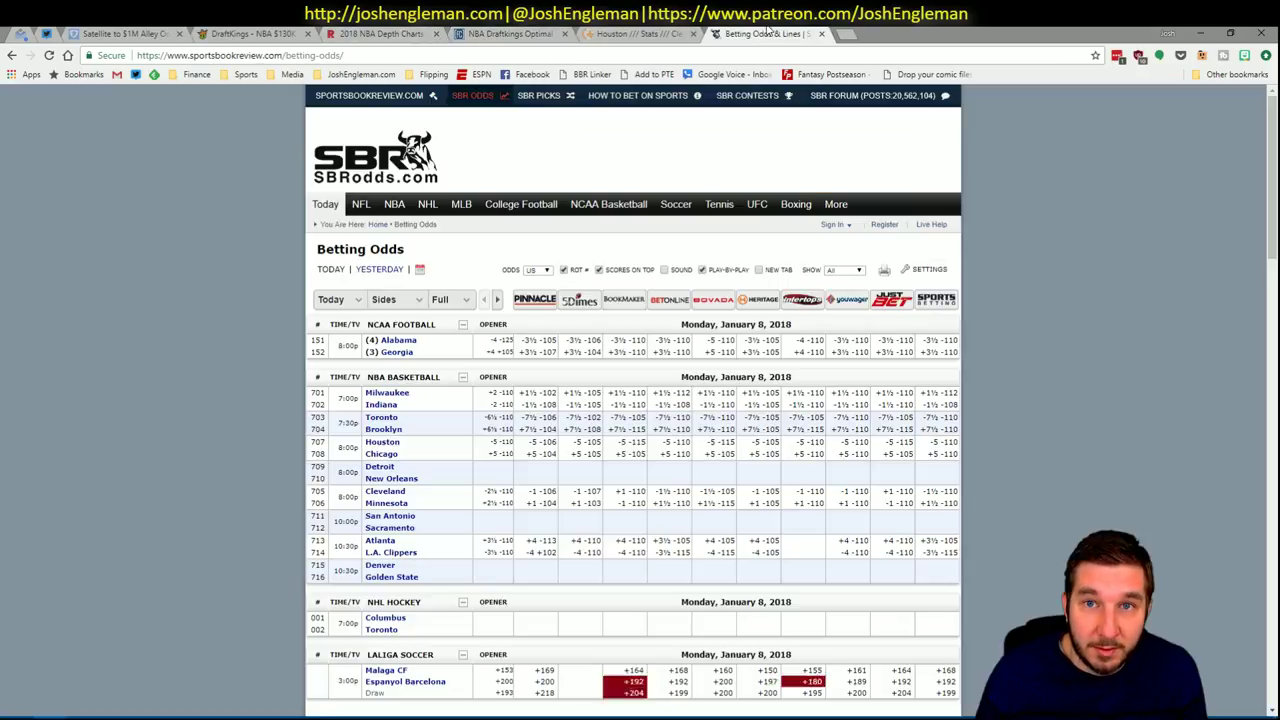
click(648, 34)
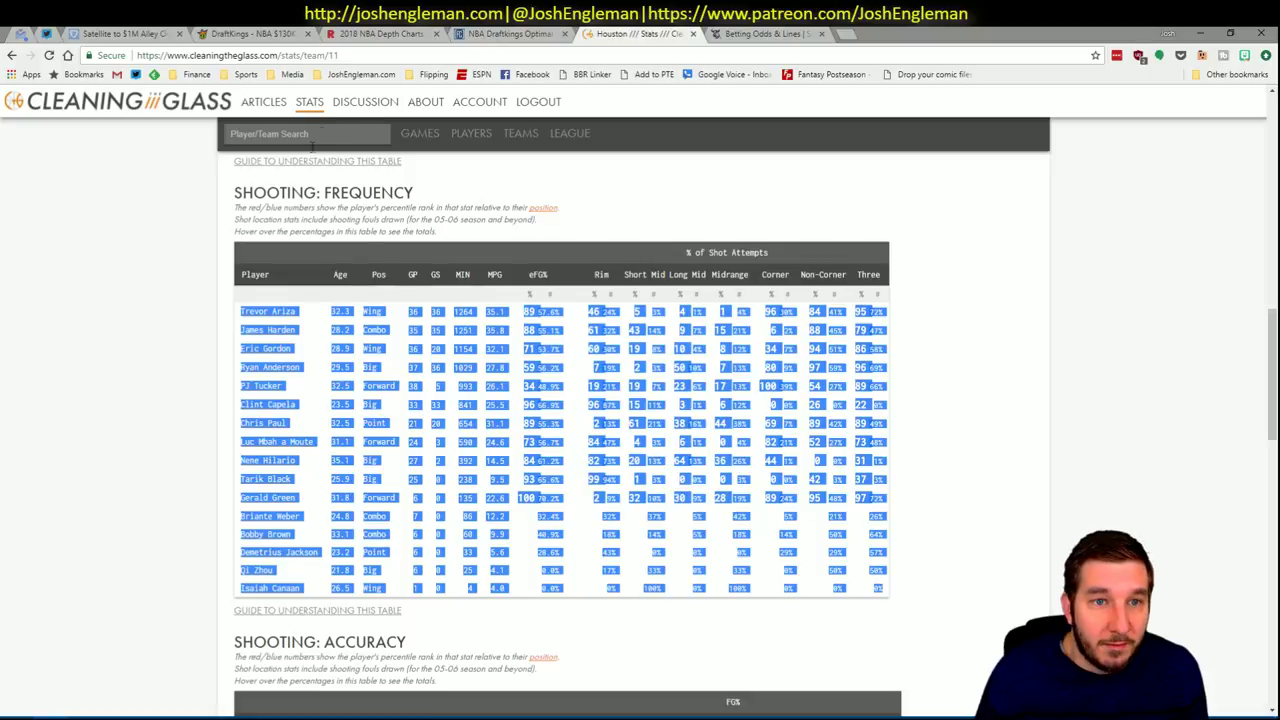
click(311, 141)
text(wolv)
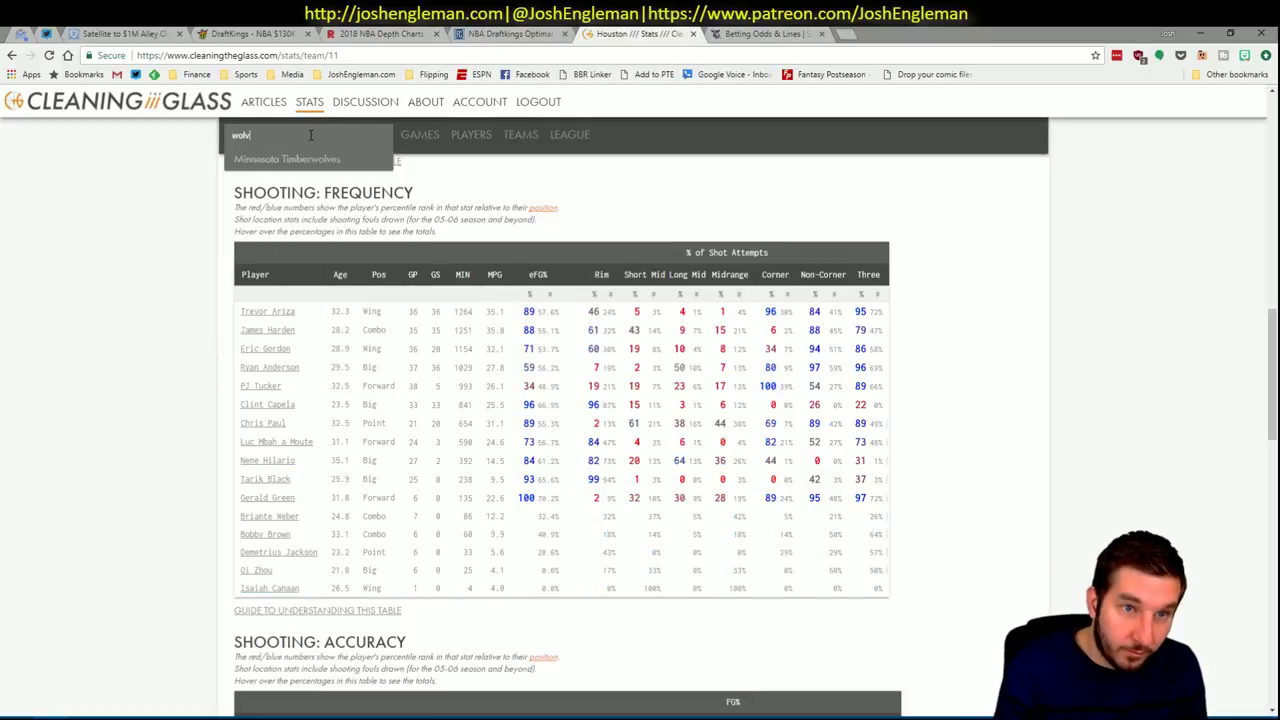
click(300, 159)
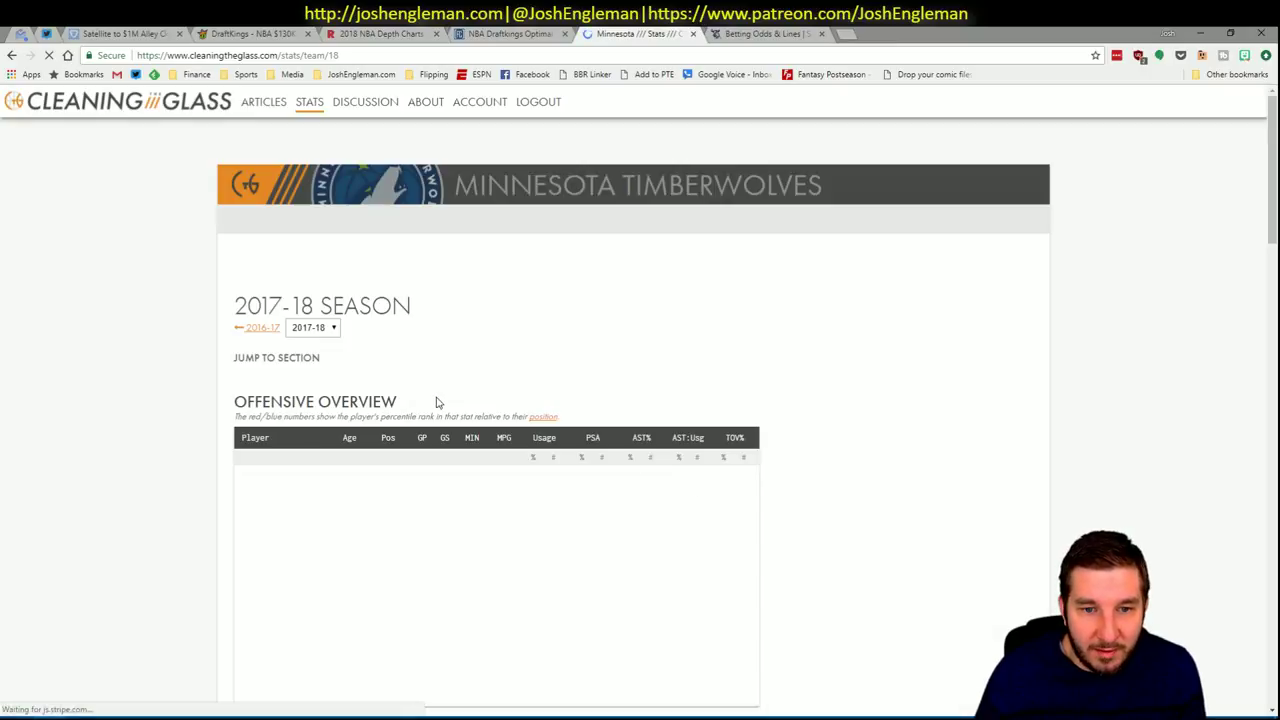
Transfer the Timberwolves' Shooting: Frequency player rows from Cleaning the Glass to the CTG sheet in Excel.
scroll(886, 545, down, 10)
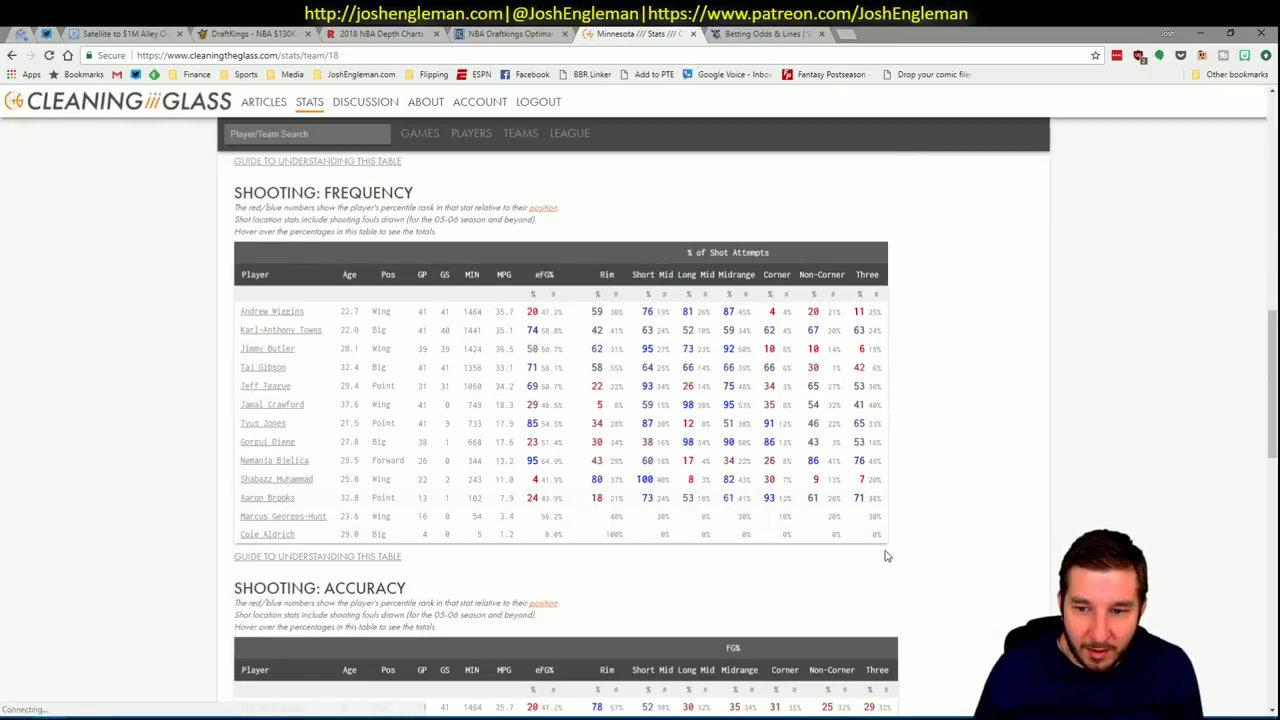
drag(886, 540, 230, 312)
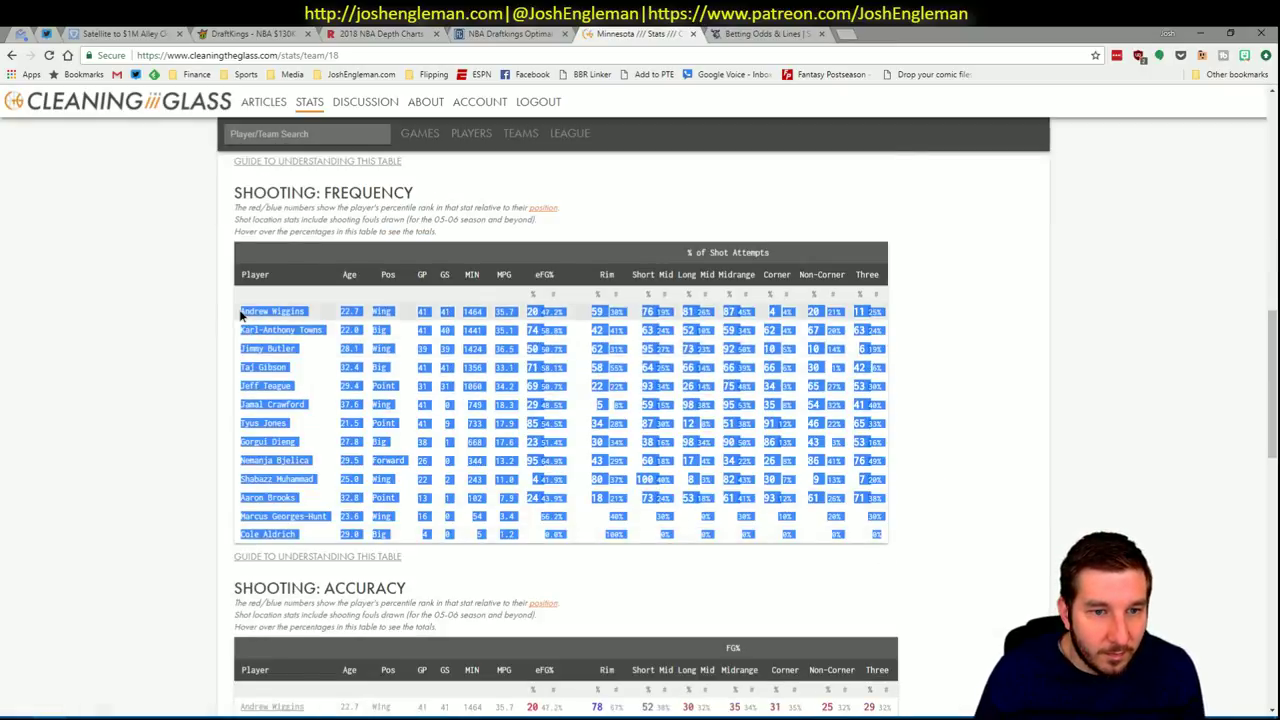
key(alt+Tab)
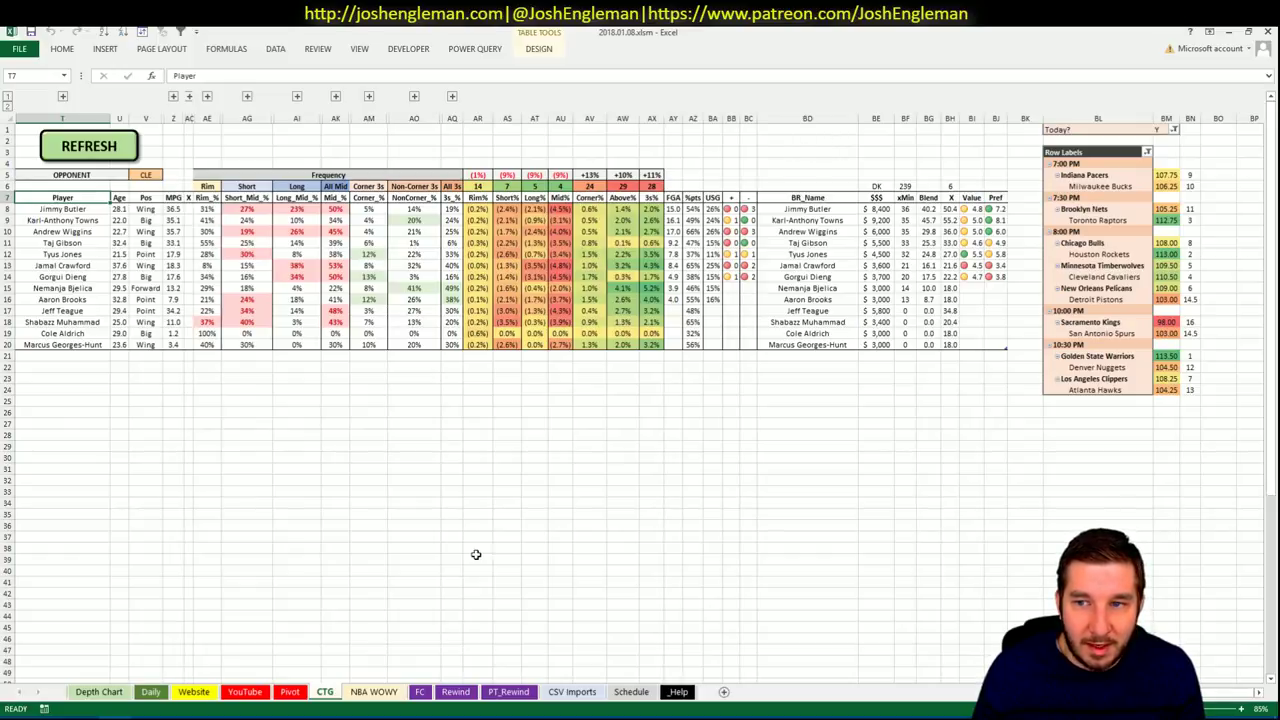
Review the MIN players' FD and DK projections on the Pivot sheet.
click(288, 695)
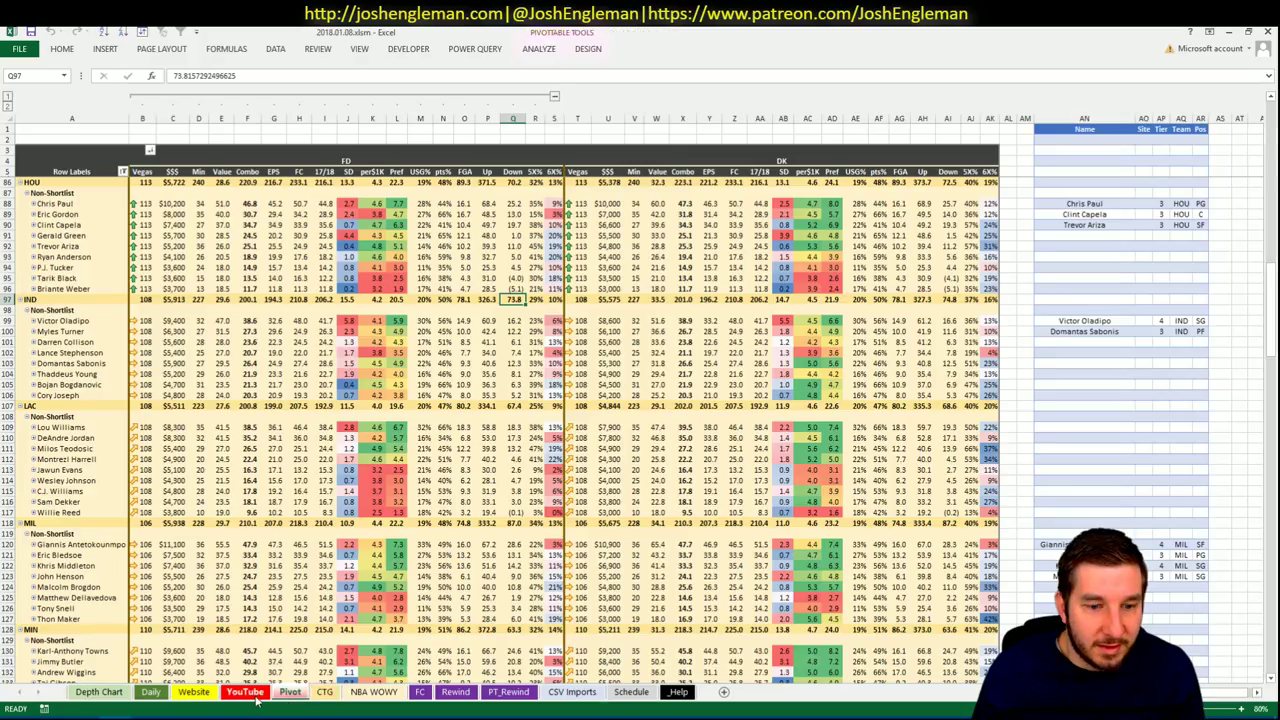
click(397, 395)
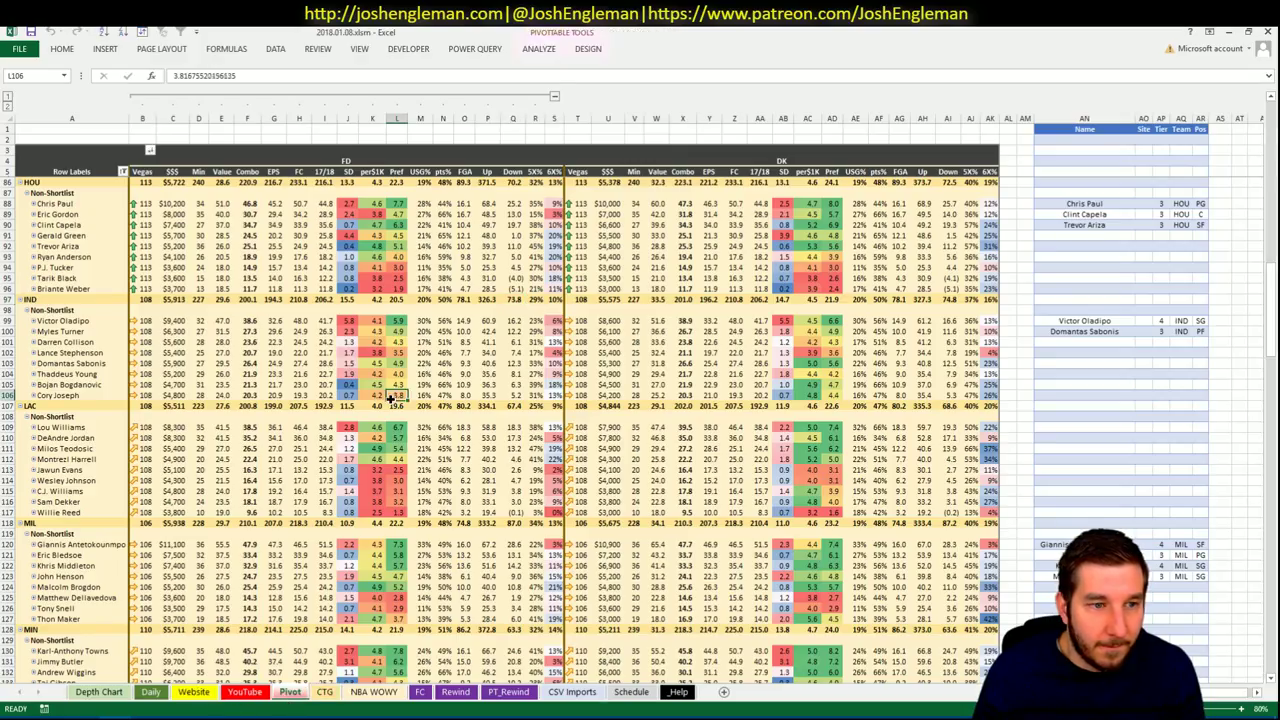
scroll(365, 382, down, 14)
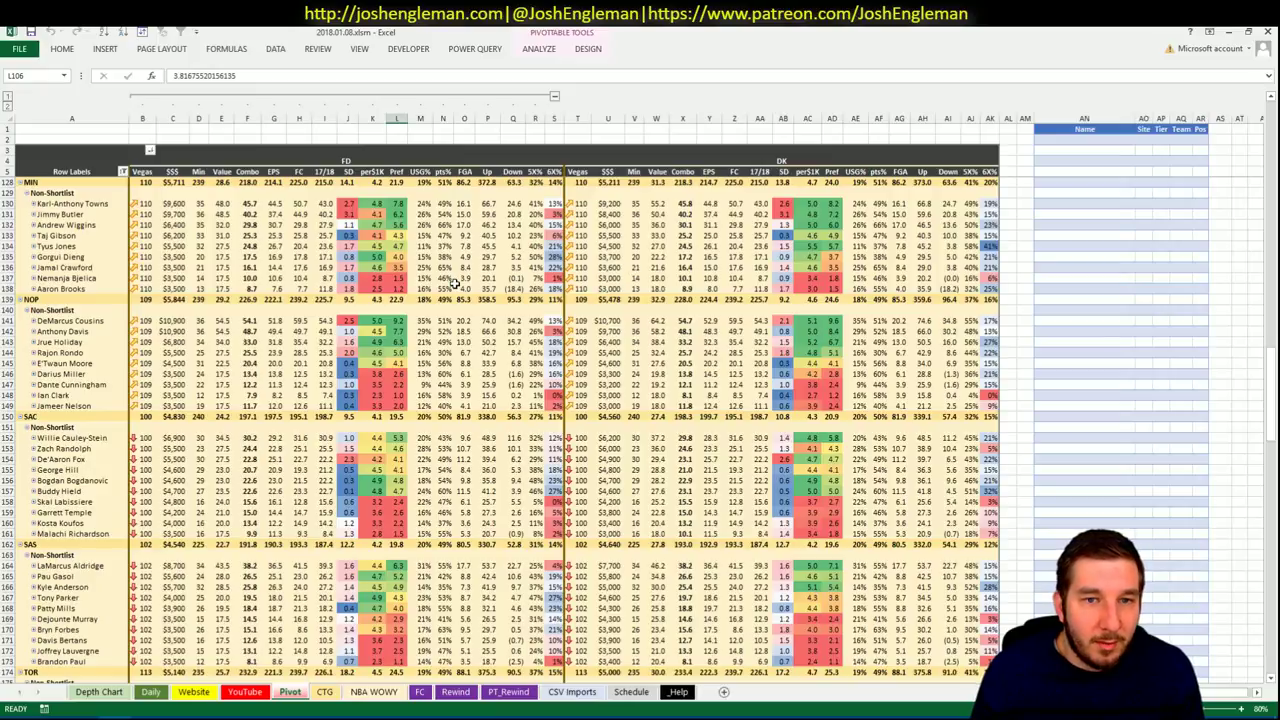
Set the Team filter on the YouTube sheet to MIN to show the Timberwolves' recent minutes.
click(244, 691)
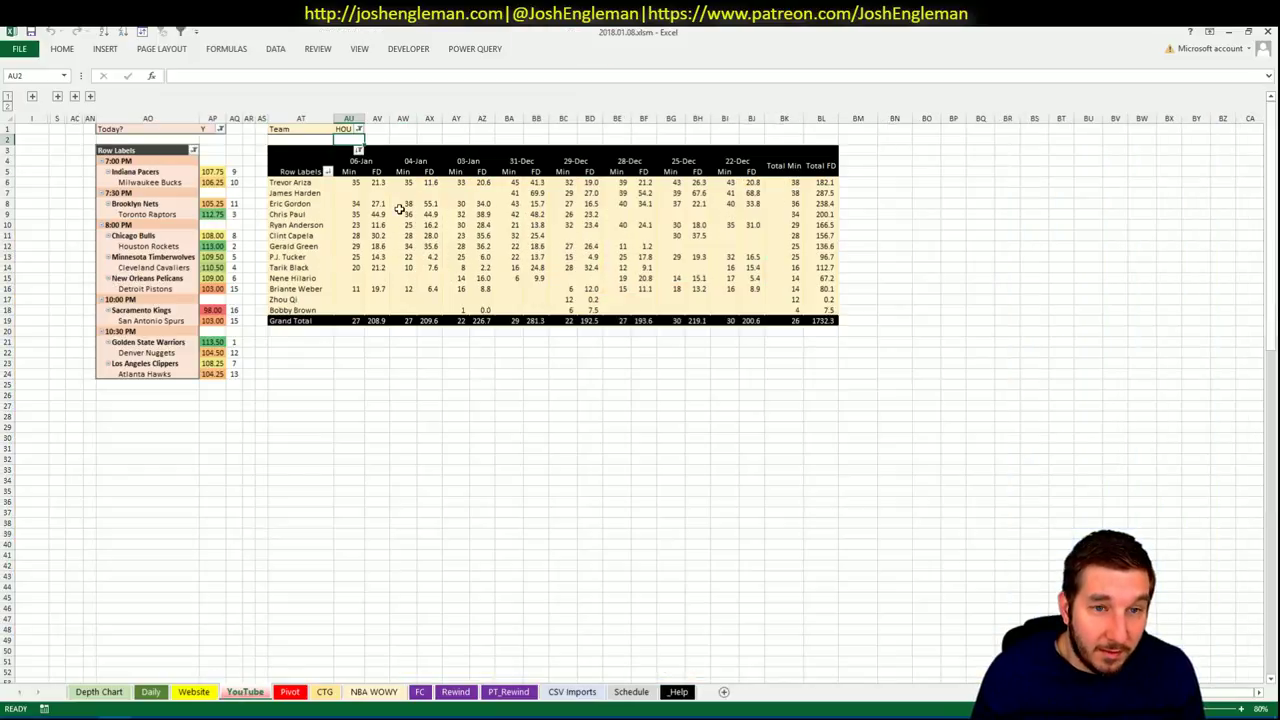
key(Up)
text(MIN)
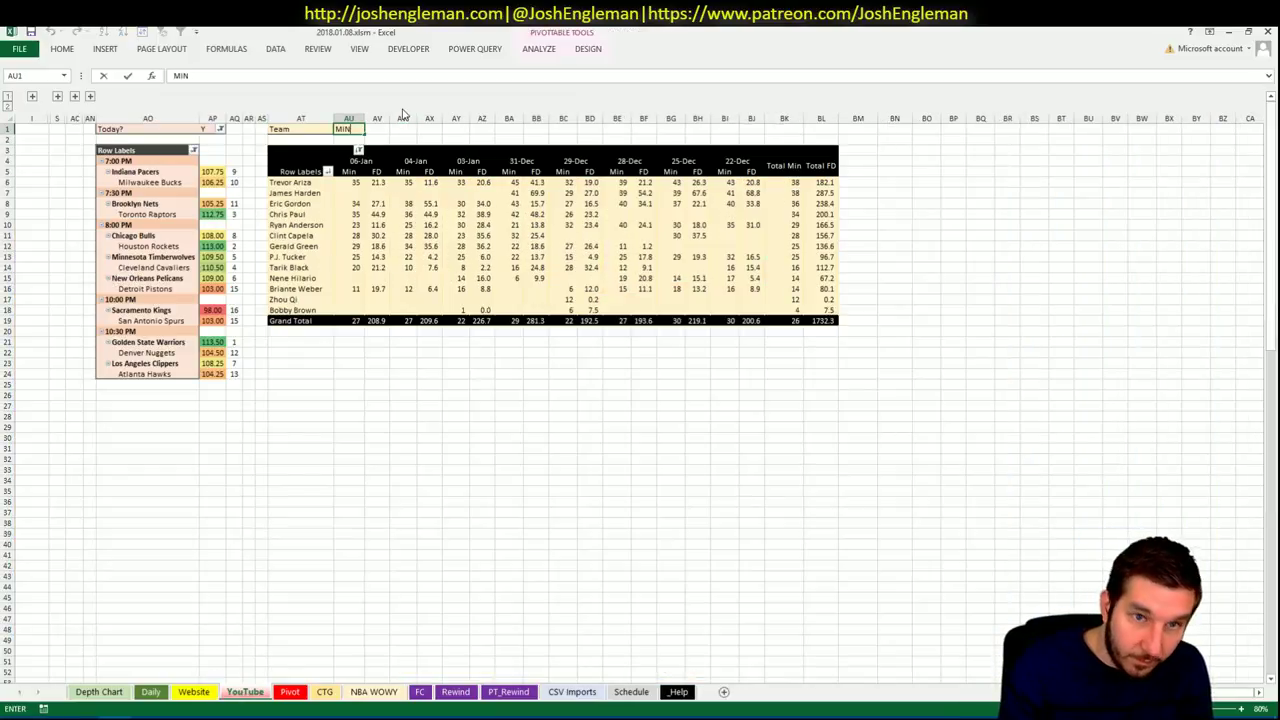
key(Return)
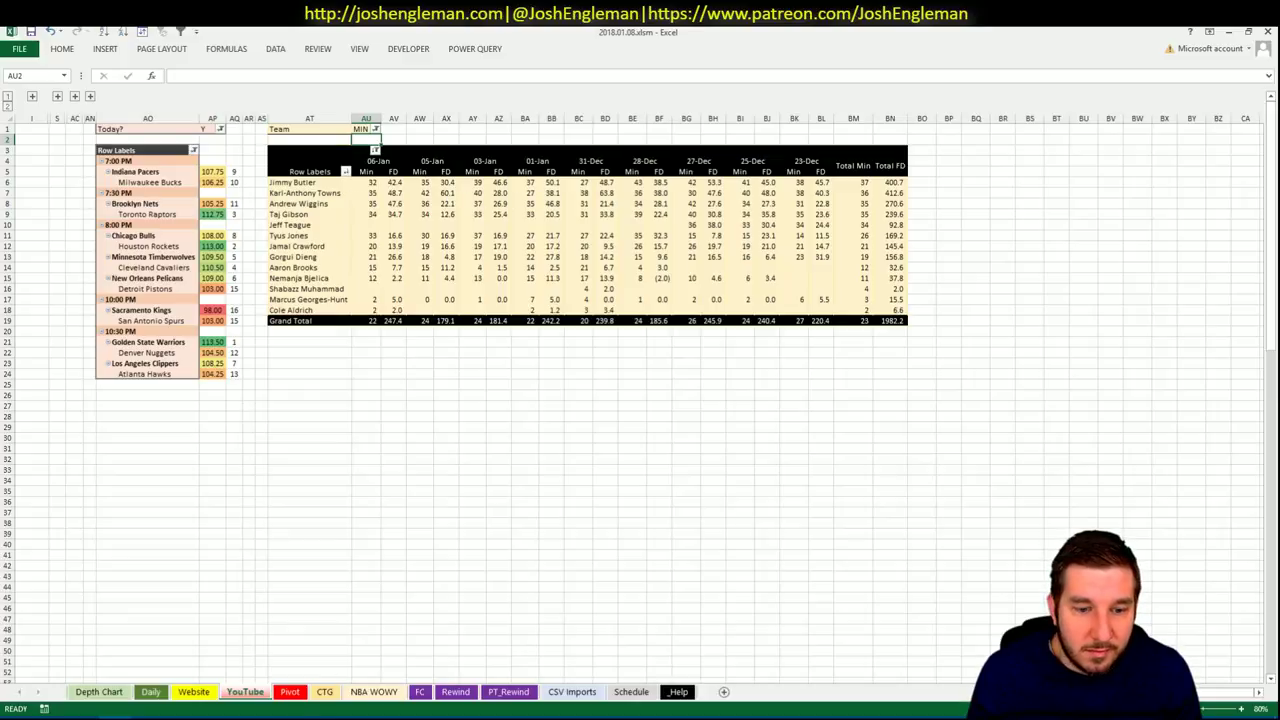
Add Karl-Anthony Towns to the Pivot sheet's shortlist in his player row under MIN.
click(289, 694)
click(1078, 203)
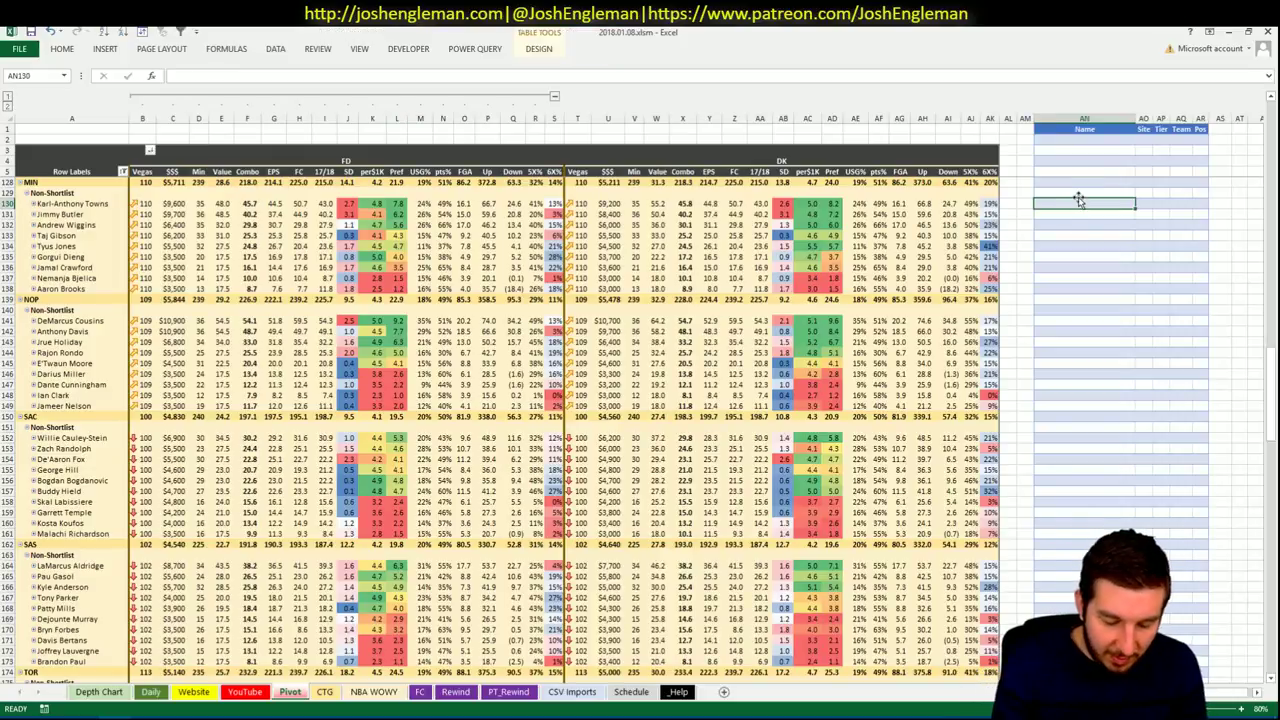
text(Karl-Anthony)
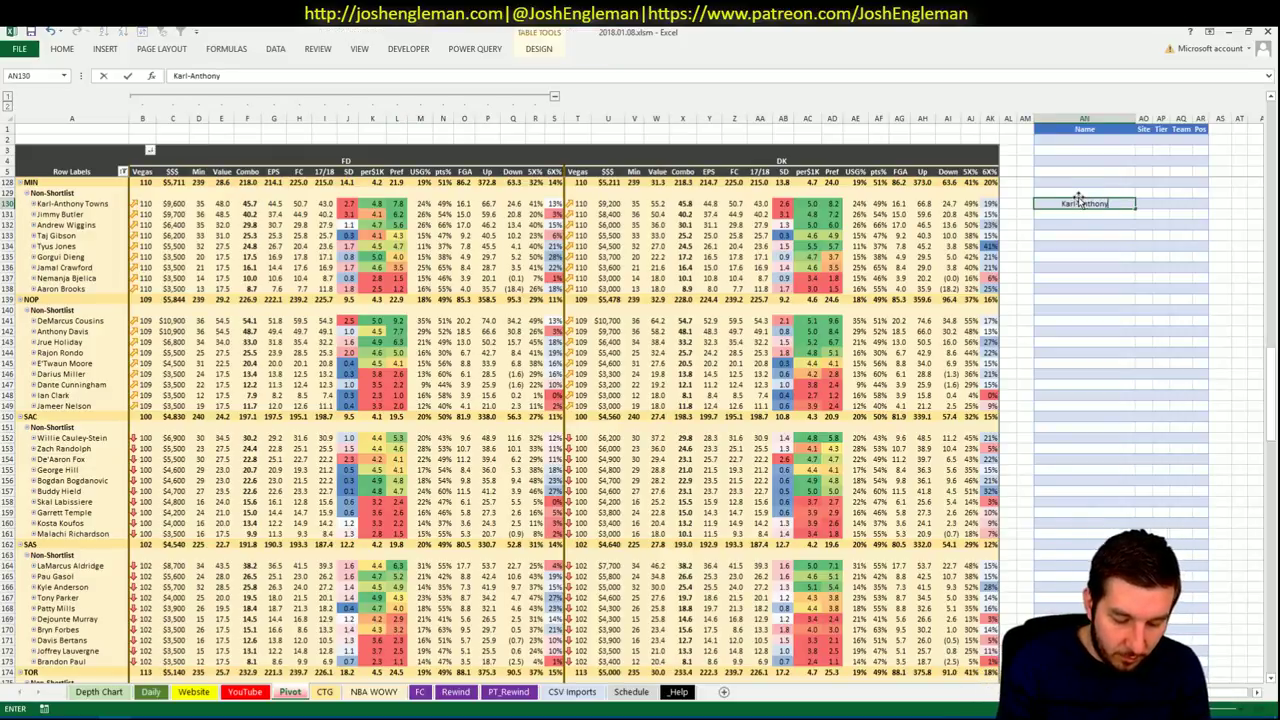
text( Towns)
key(Tab)
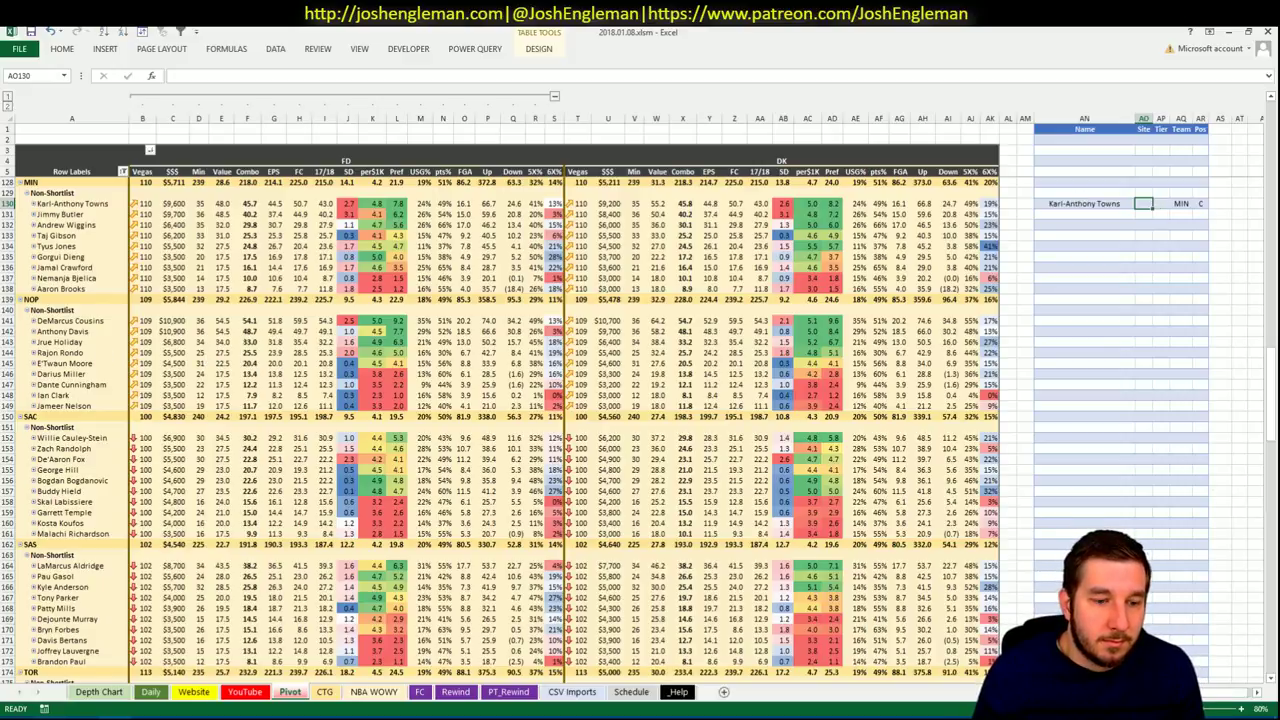
Switch to FantasyCruncher in the browser and change the game filter from HOU to MIN.
click(75, 665)
click(530, 33)
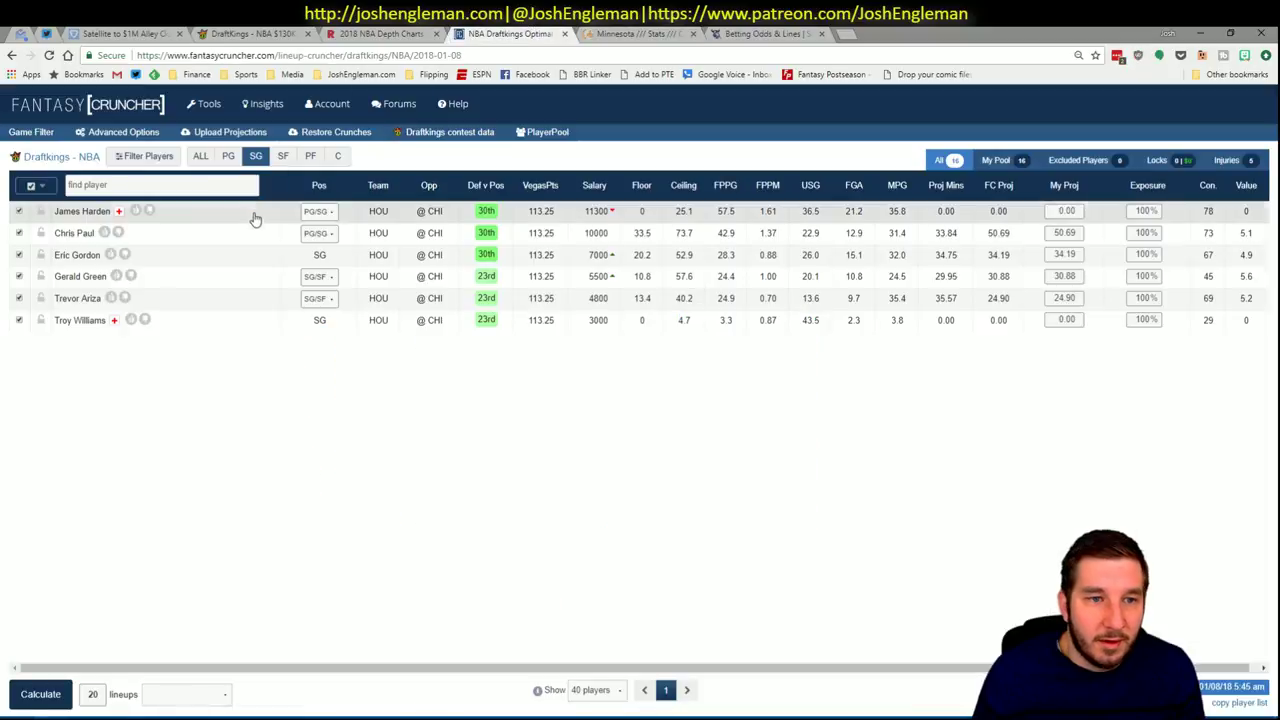
click(21, 136)
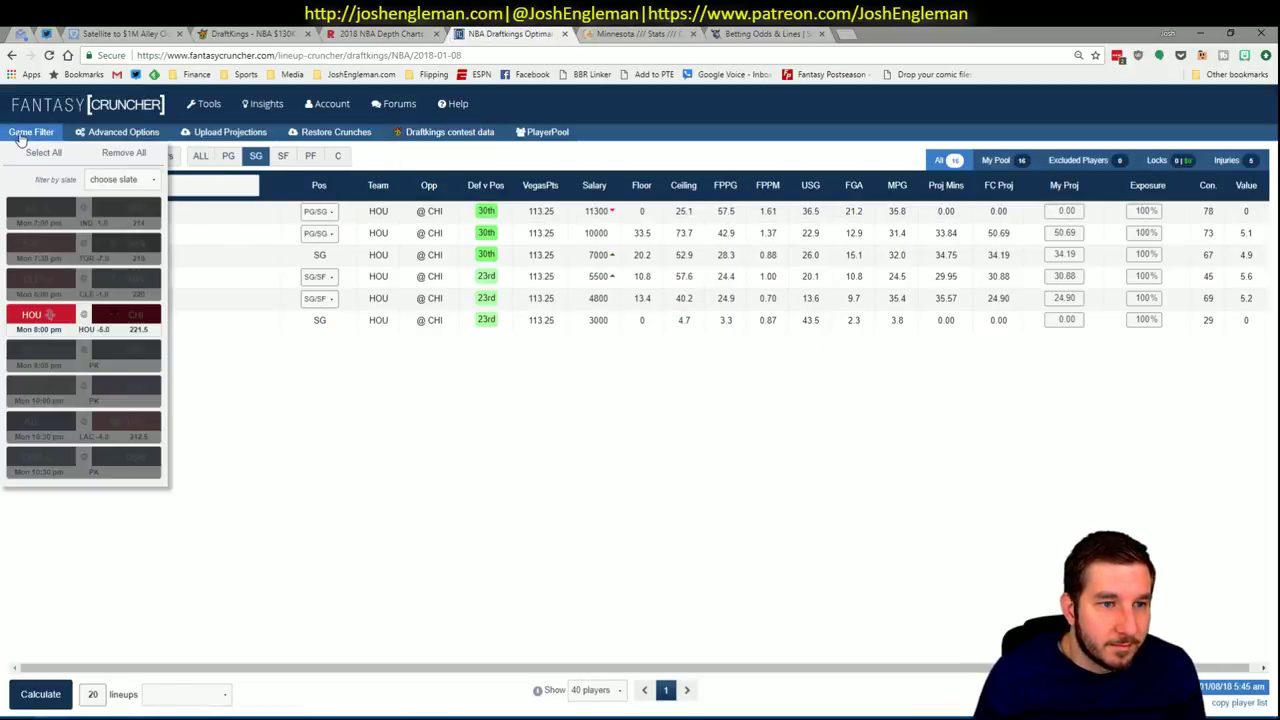
click(40, 315)
click(40, 286)
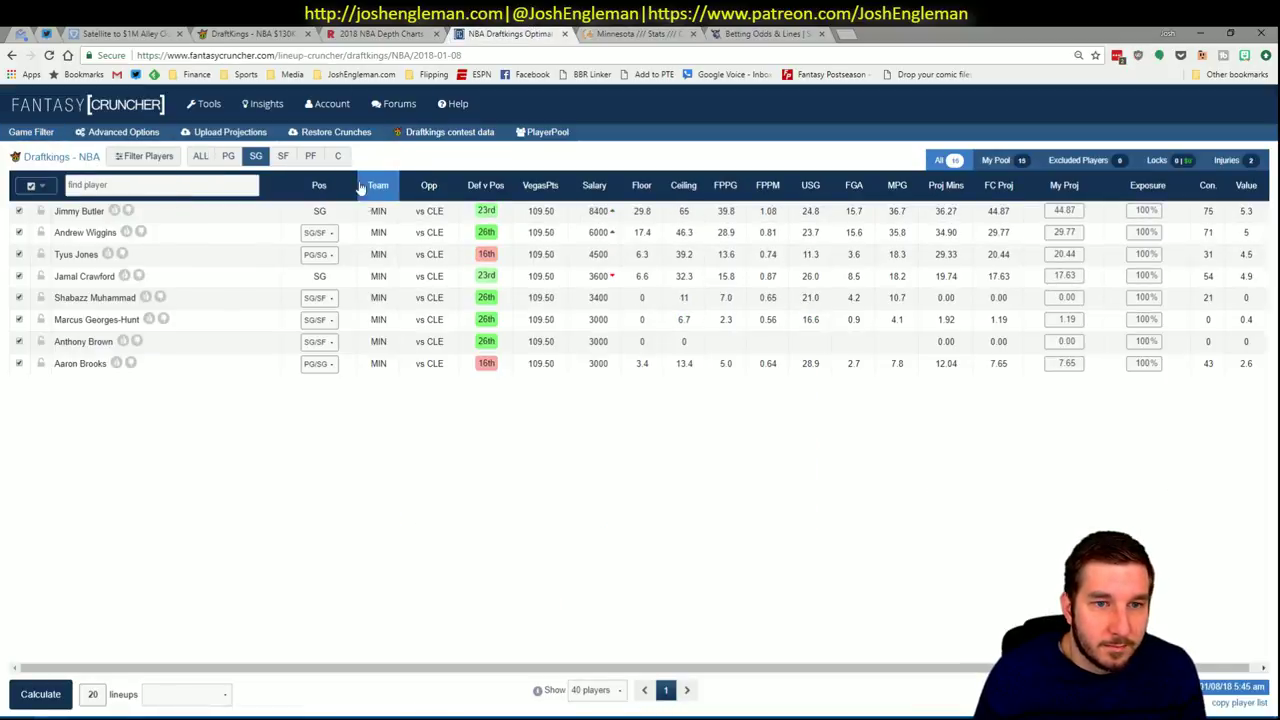
Show only centers and examine Karl-Anthony Towns's game log filtered to opponent CLE.
click(337, 156)
click(98, 212)
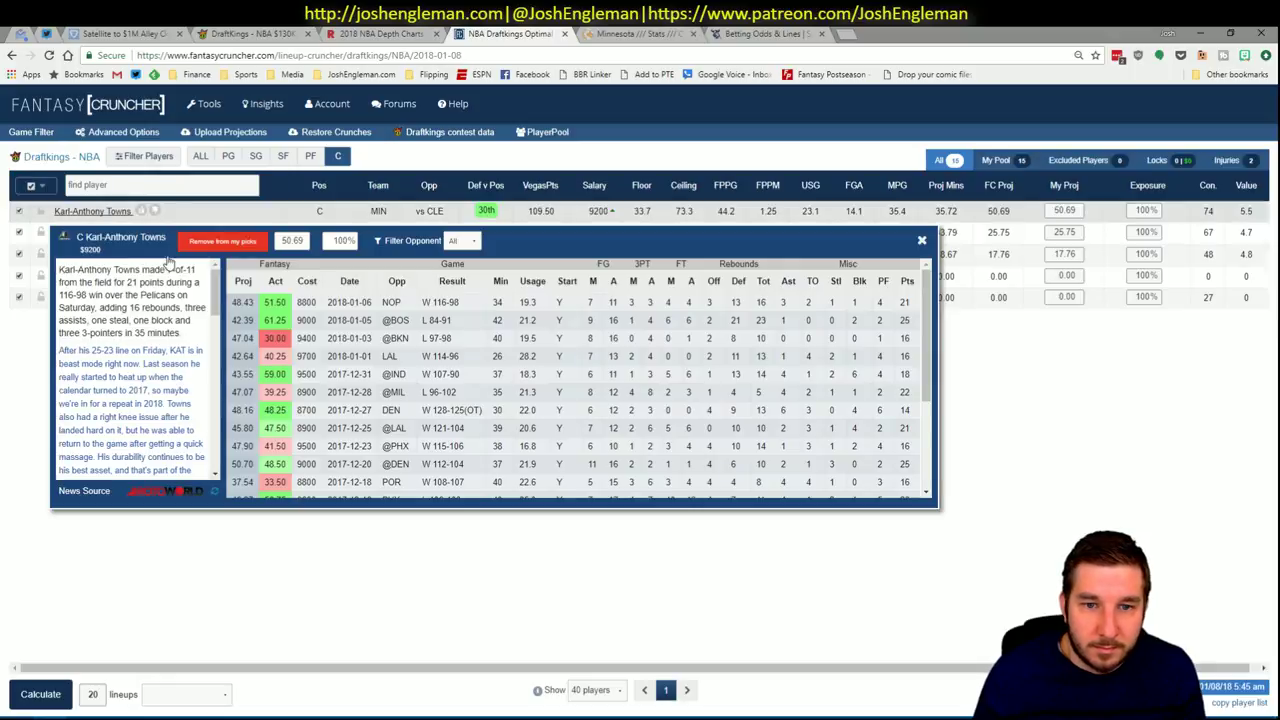
click(459, 240)
click(465, 268)
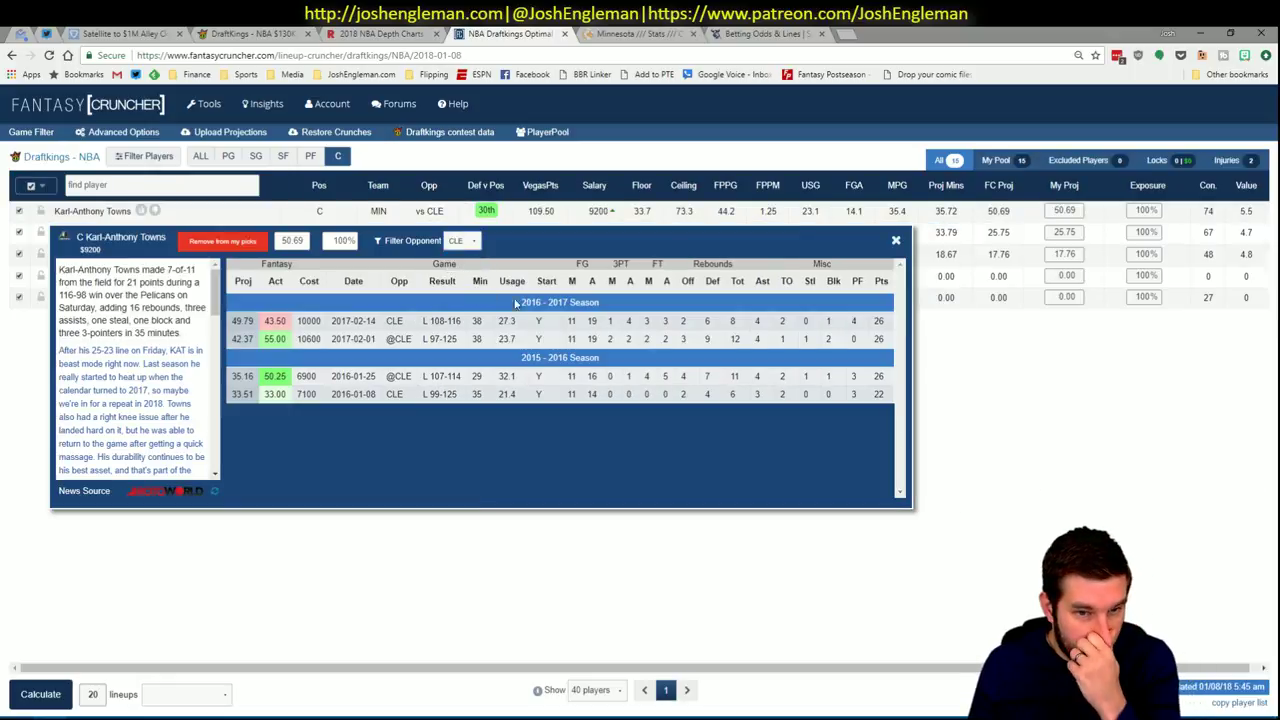
click(896, 240)
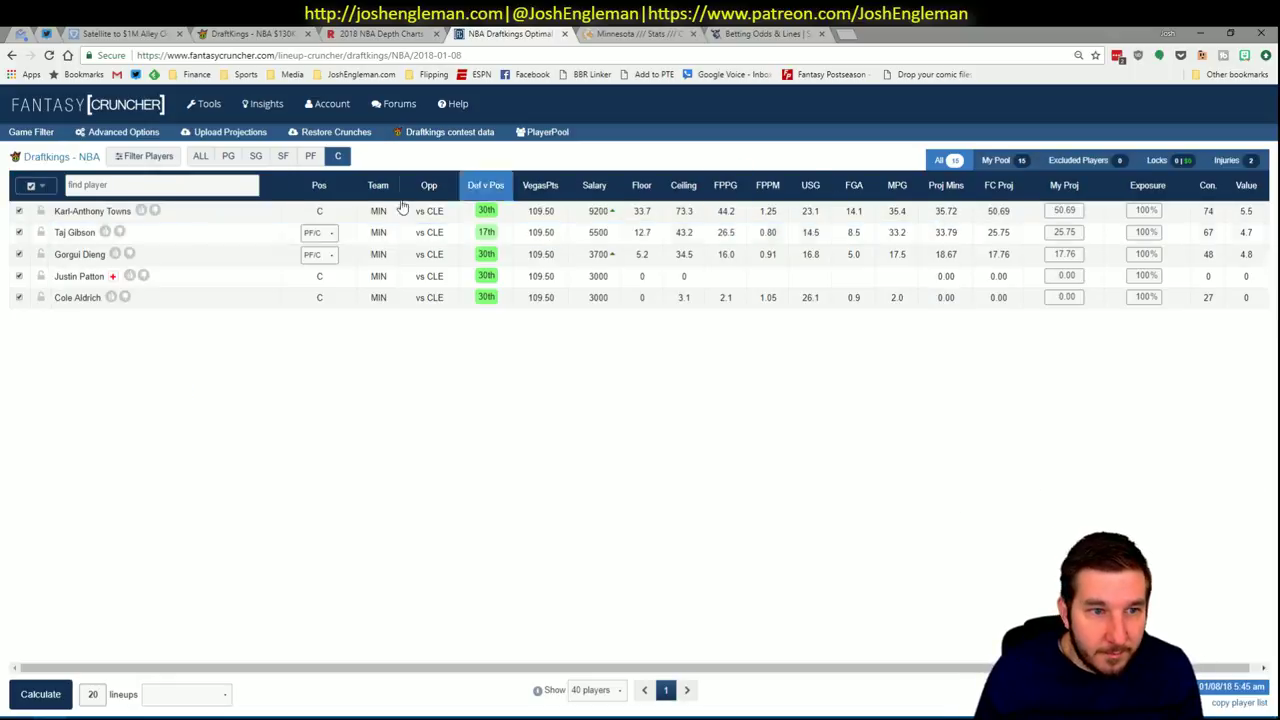
Return to Excel, check the Timberwolves' shot data on the CTG sheet, and set Karl-Anthony Towns's shortlist tier to 2.
key(alt+Tab)
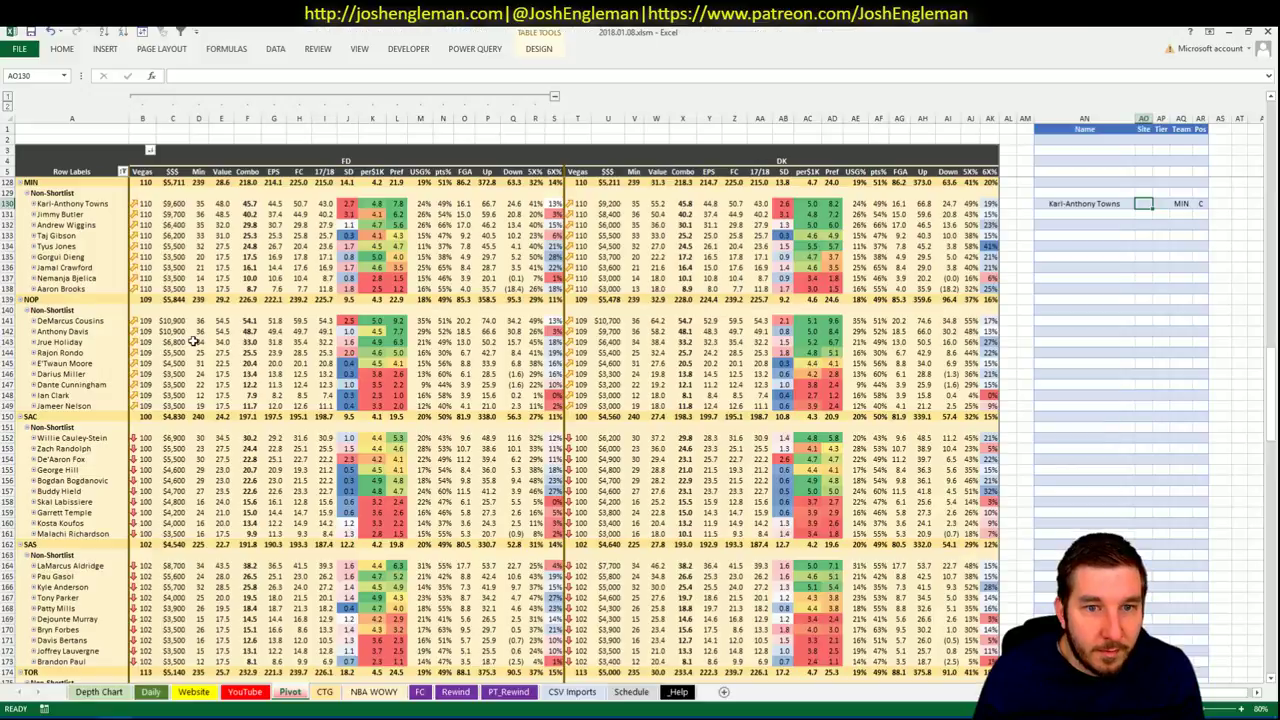
click(1174, 203)
click(1166, 204)
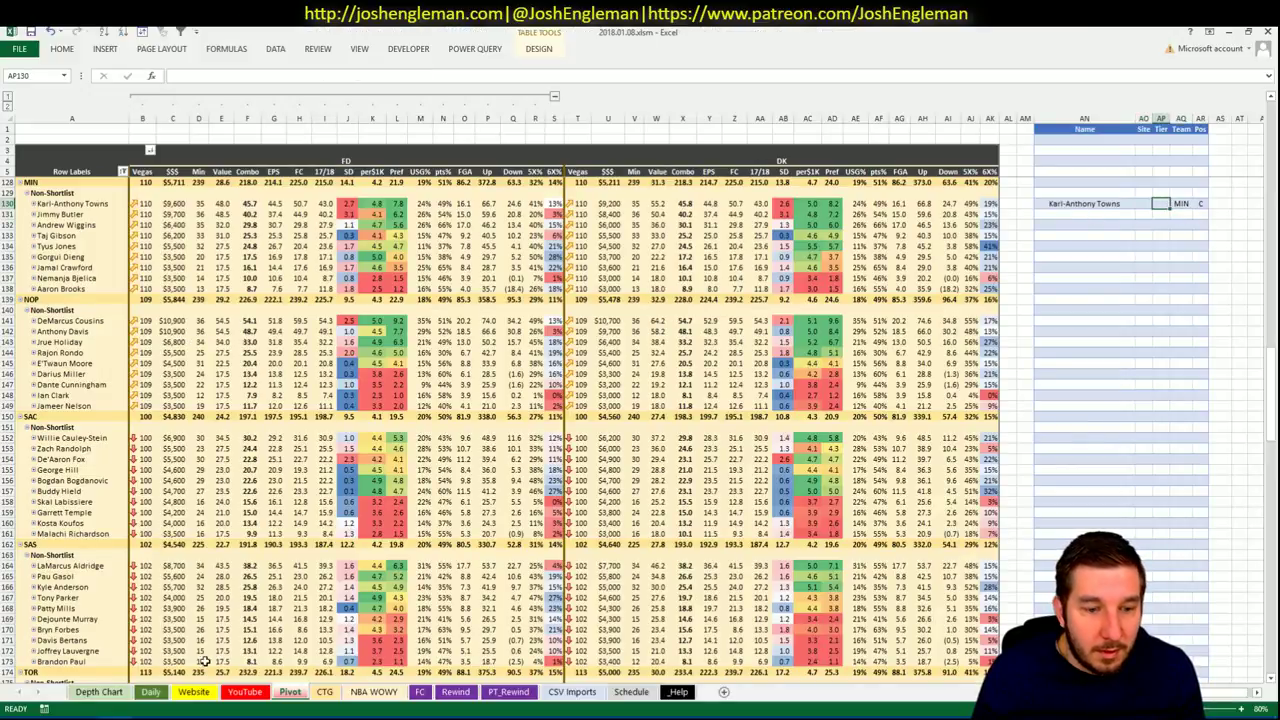
click(318, 693)
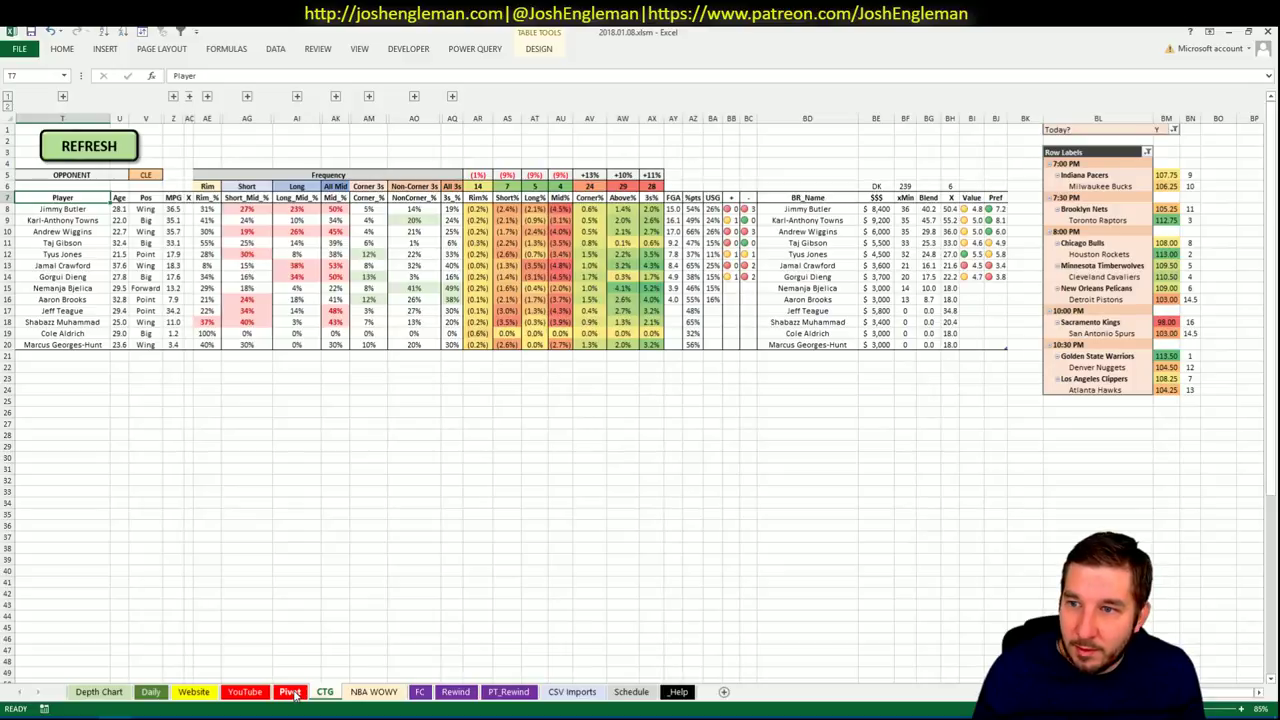
click(290, 692)
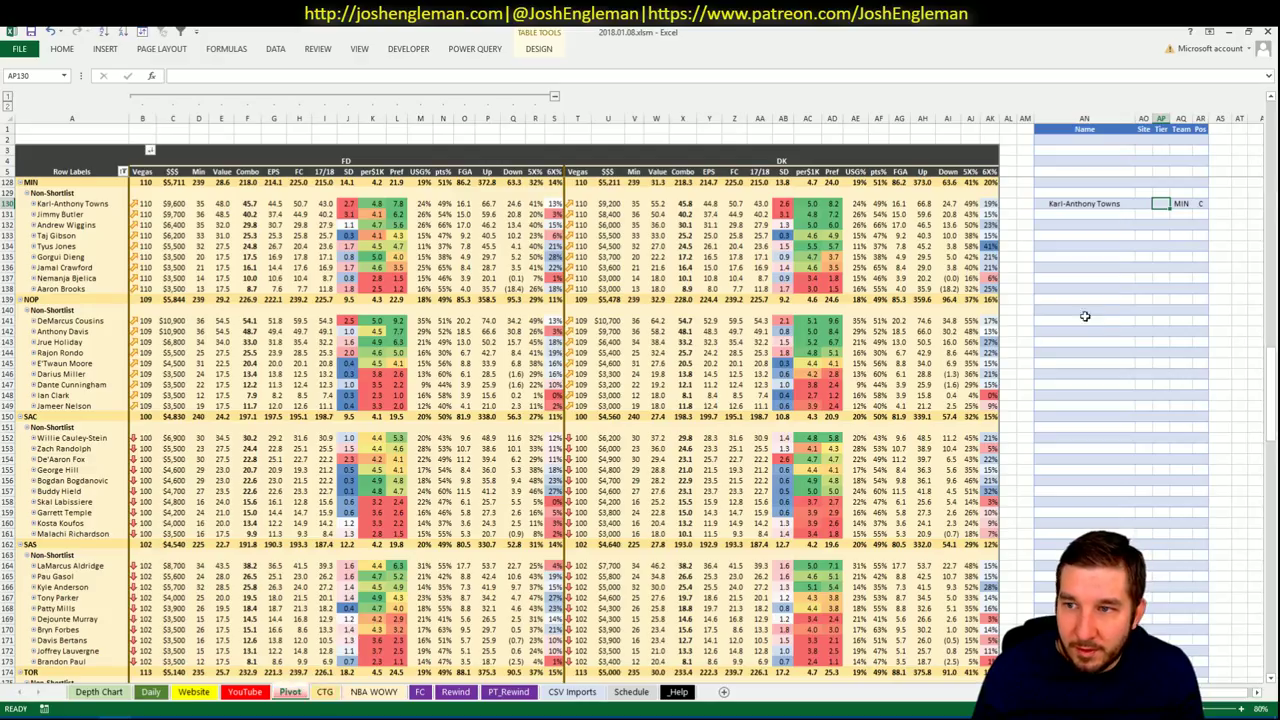
text(2)
key(Return)
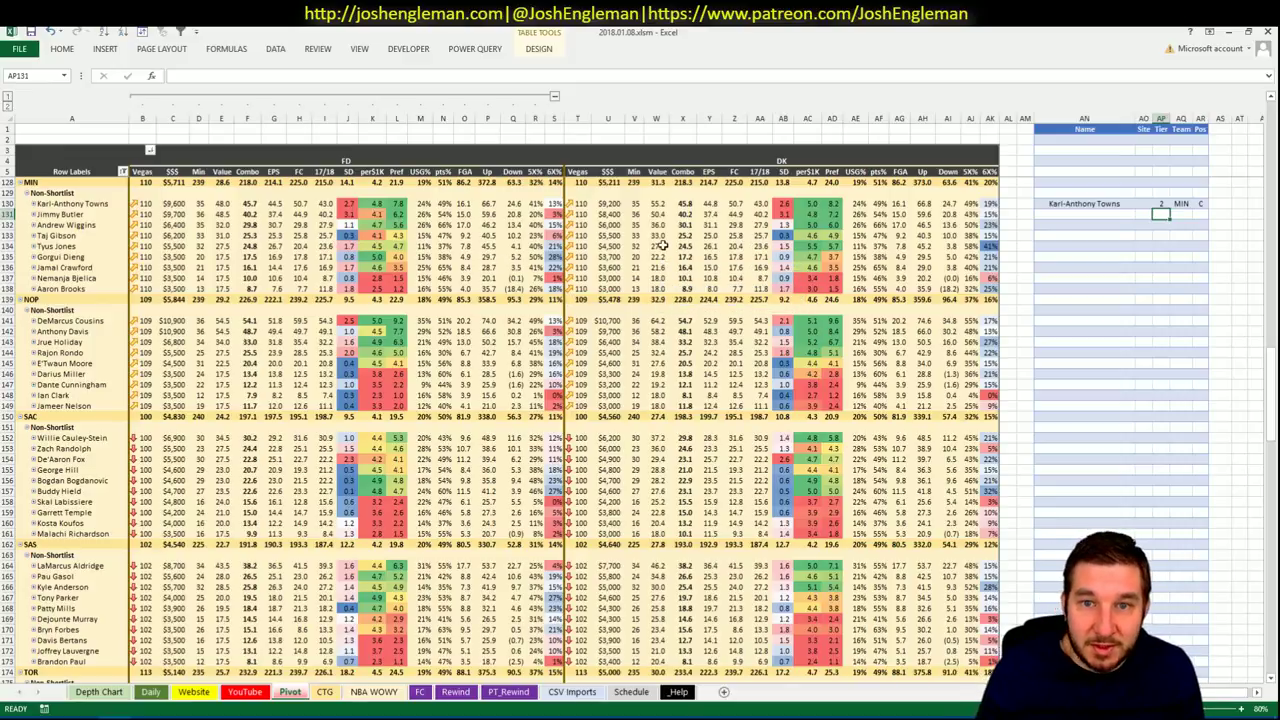
Add Jimmy Butler to the Pivot sheet's shortlist in the row below Karl-Anthony Towns.
click(1102, 212)
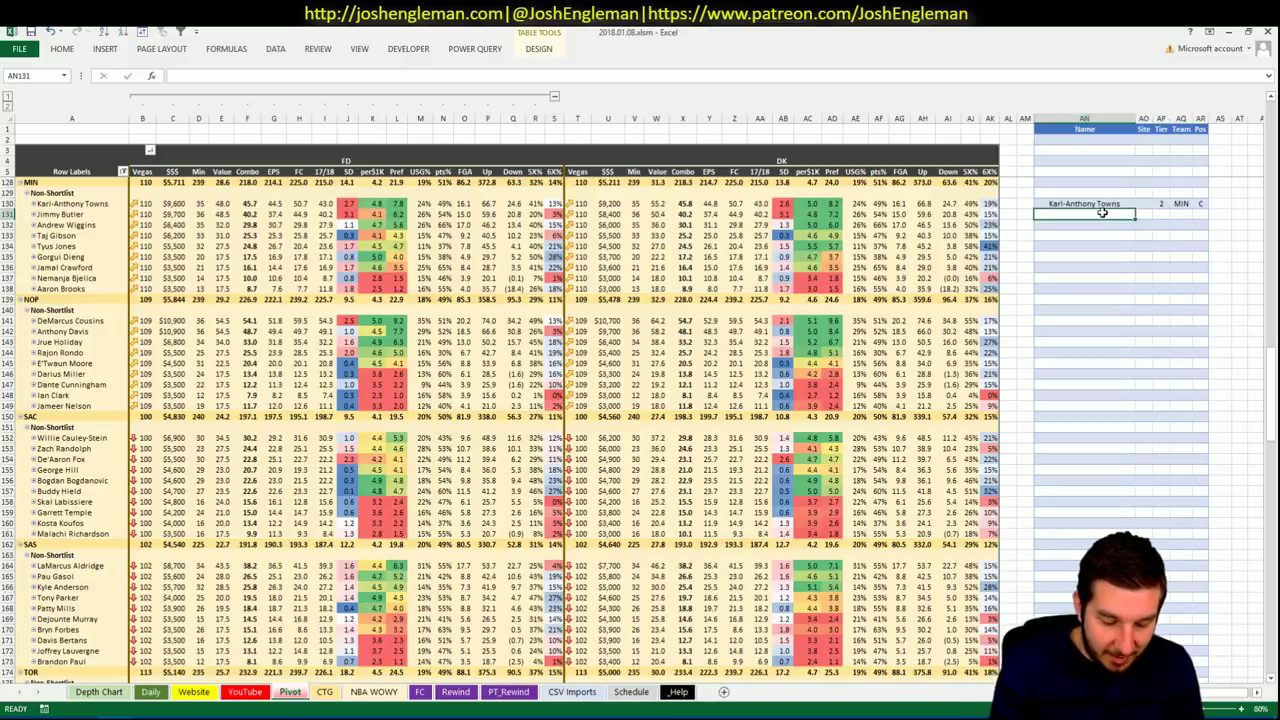
text(Jimmy Butler)
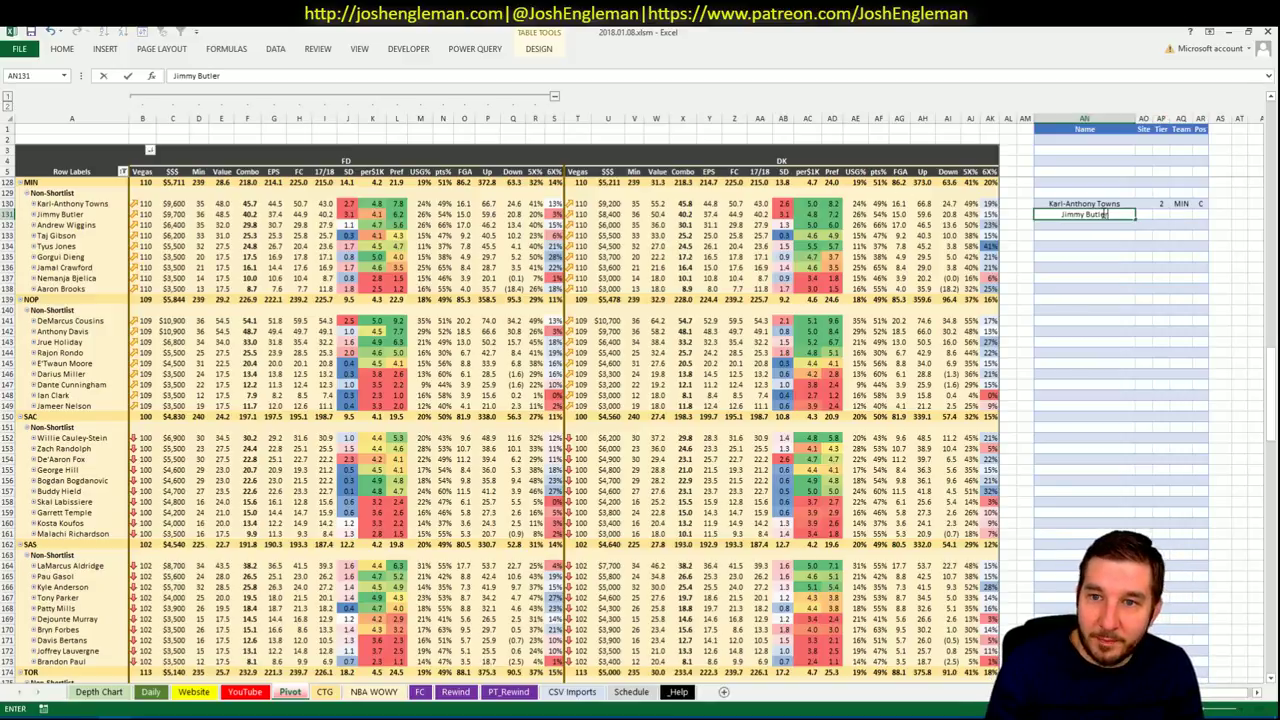
key(Tab)
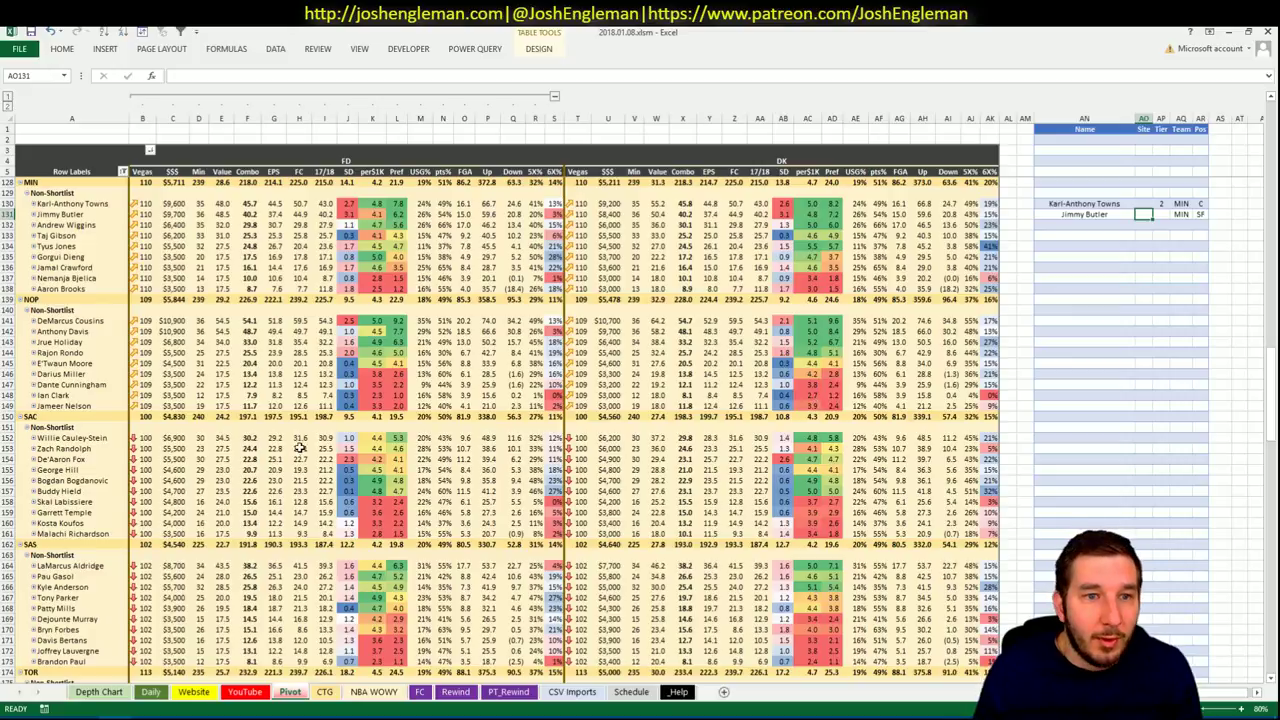
Check Jimmy Butler's recent minutes and fantasy points on the YouTube sheet, and set his shortlist tier to 3 and site to DK.
click(246, 692)
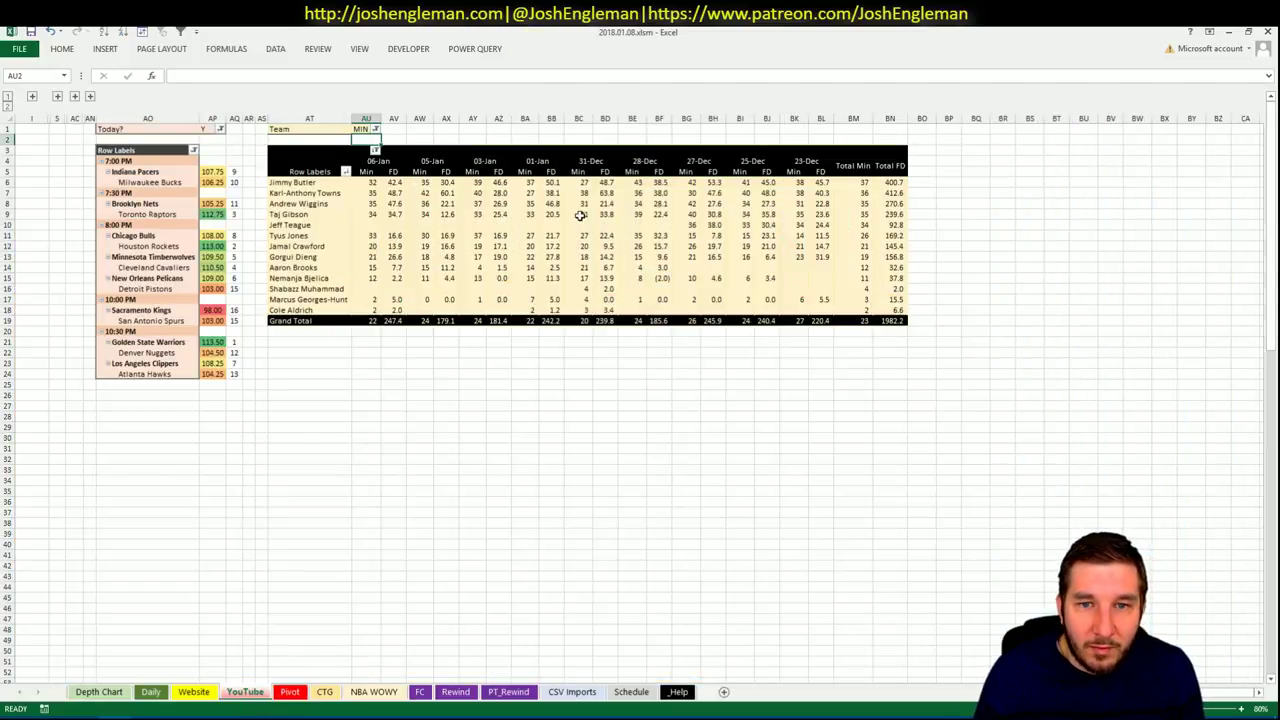
click(448, 184)
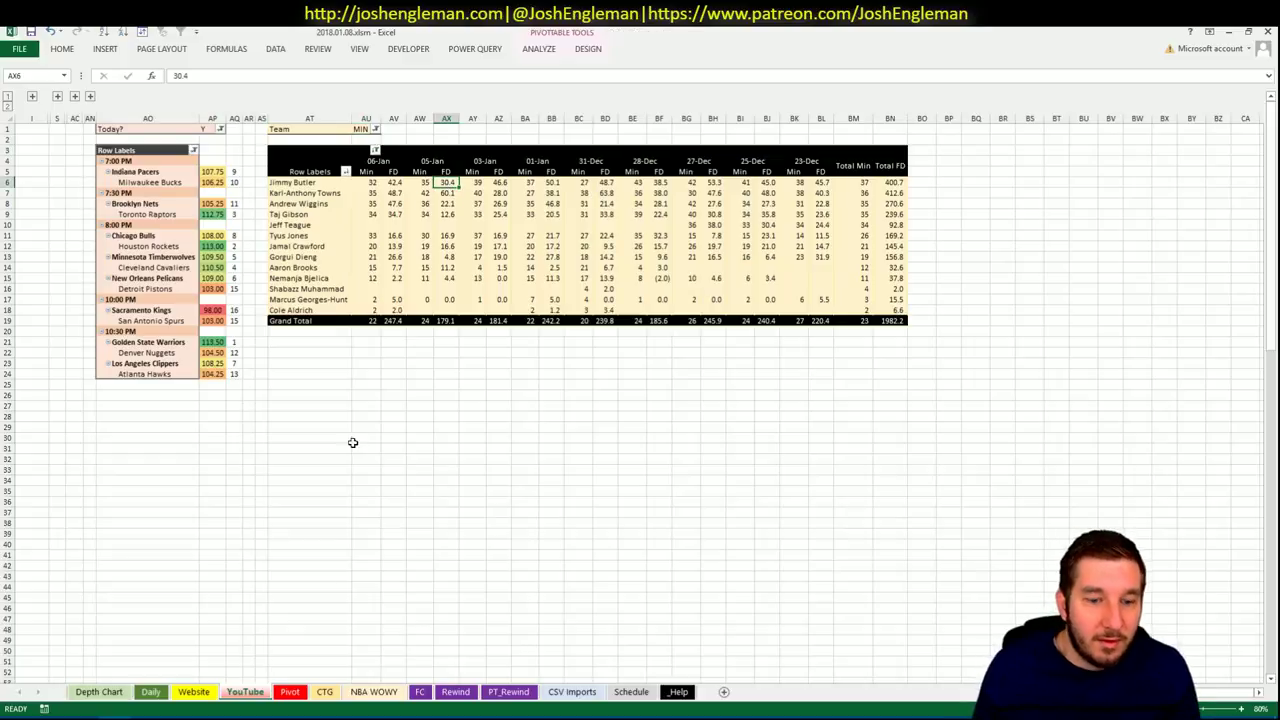
click(290, 692)
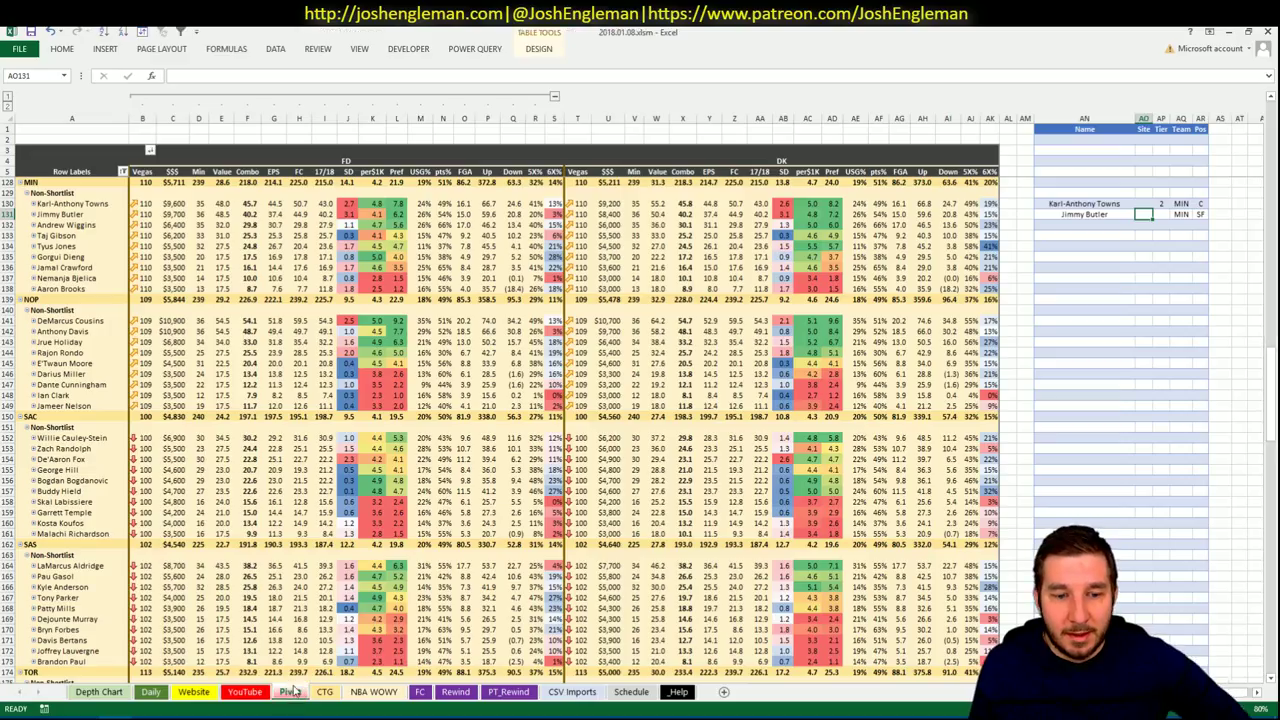
text(3)
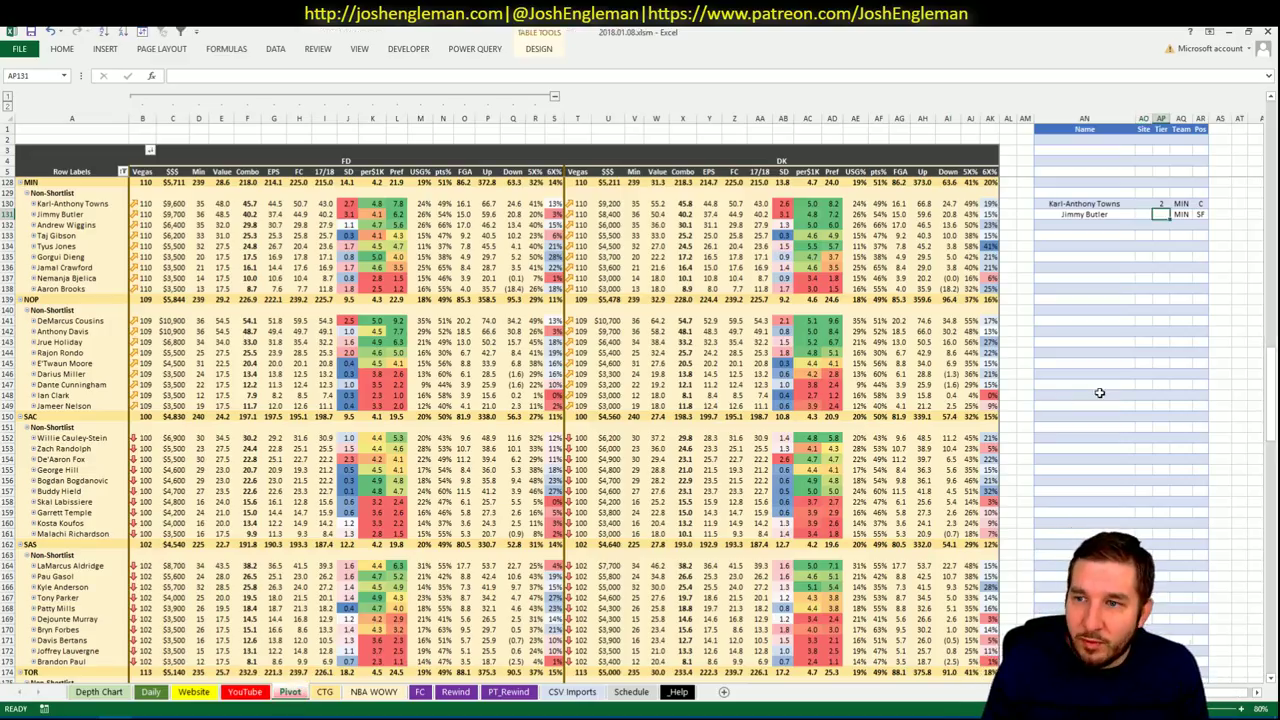
key(Return)
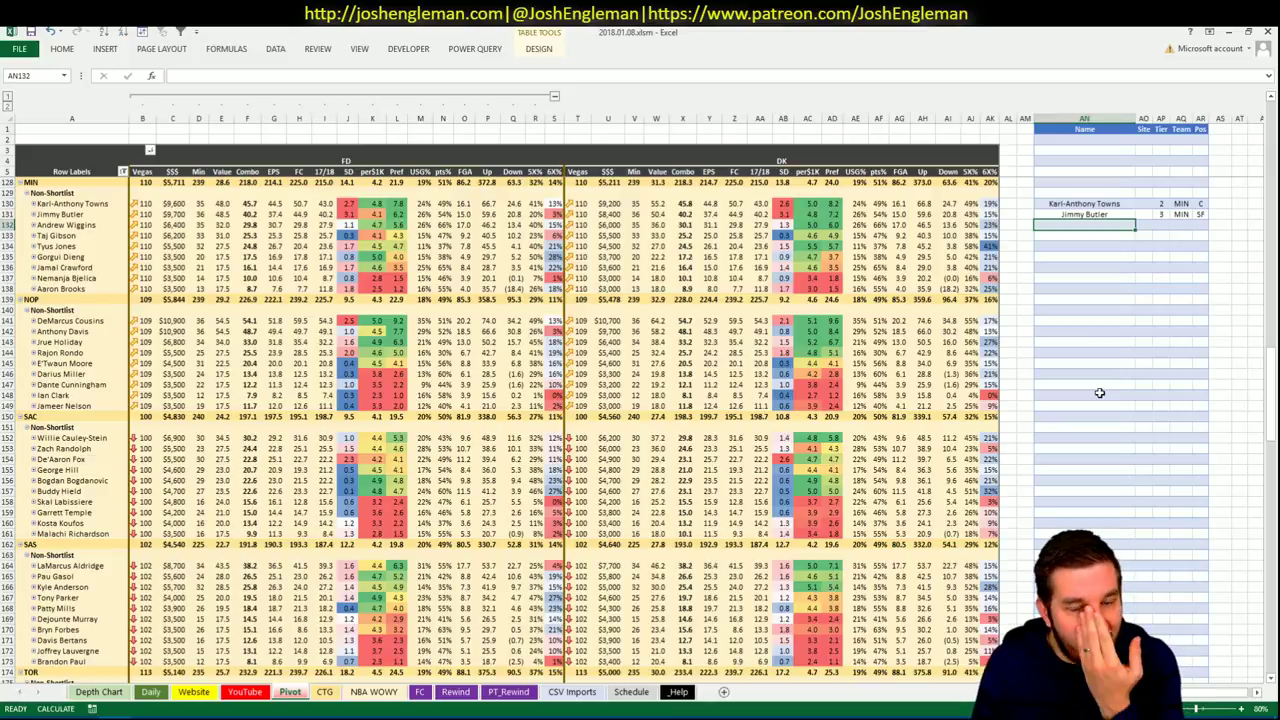
click(1145, 214)
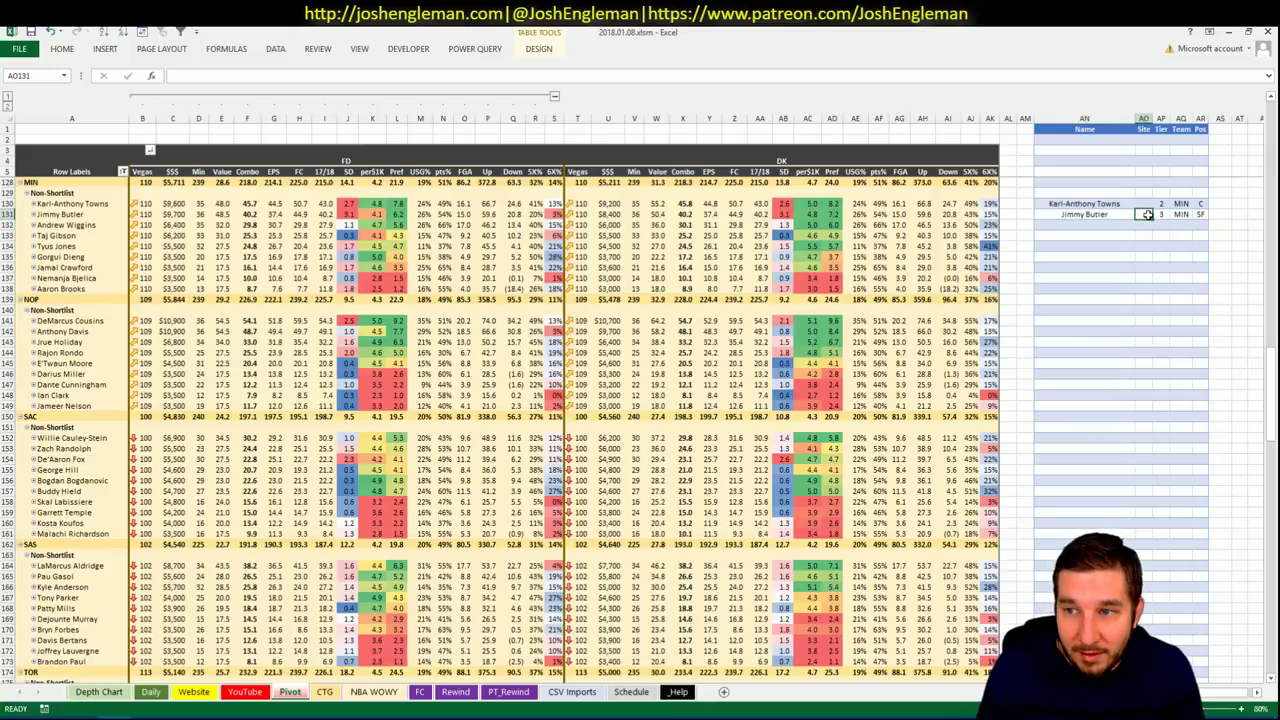
text(DK)
key(Return)
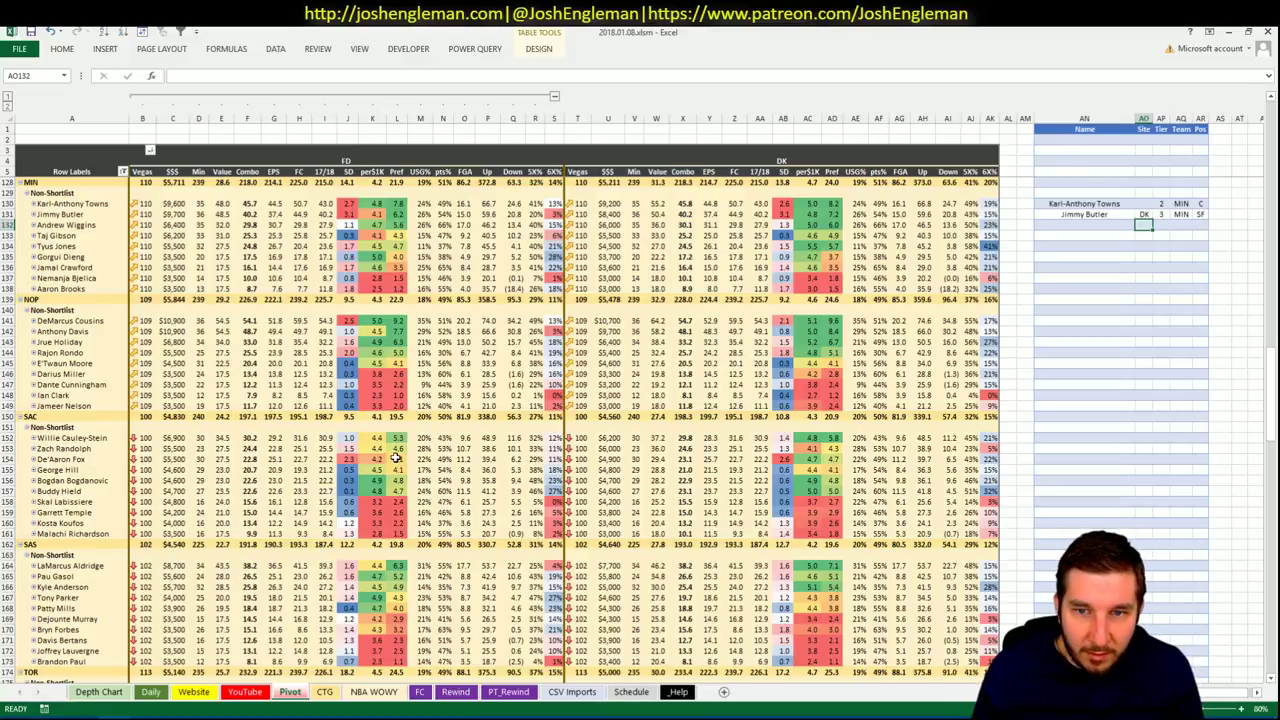
Review the Timberwolves' recent minutes on the YouTube sheet and add Andrew Wiggins to the shortlist below Jimmy Butler.
click(290, 694)
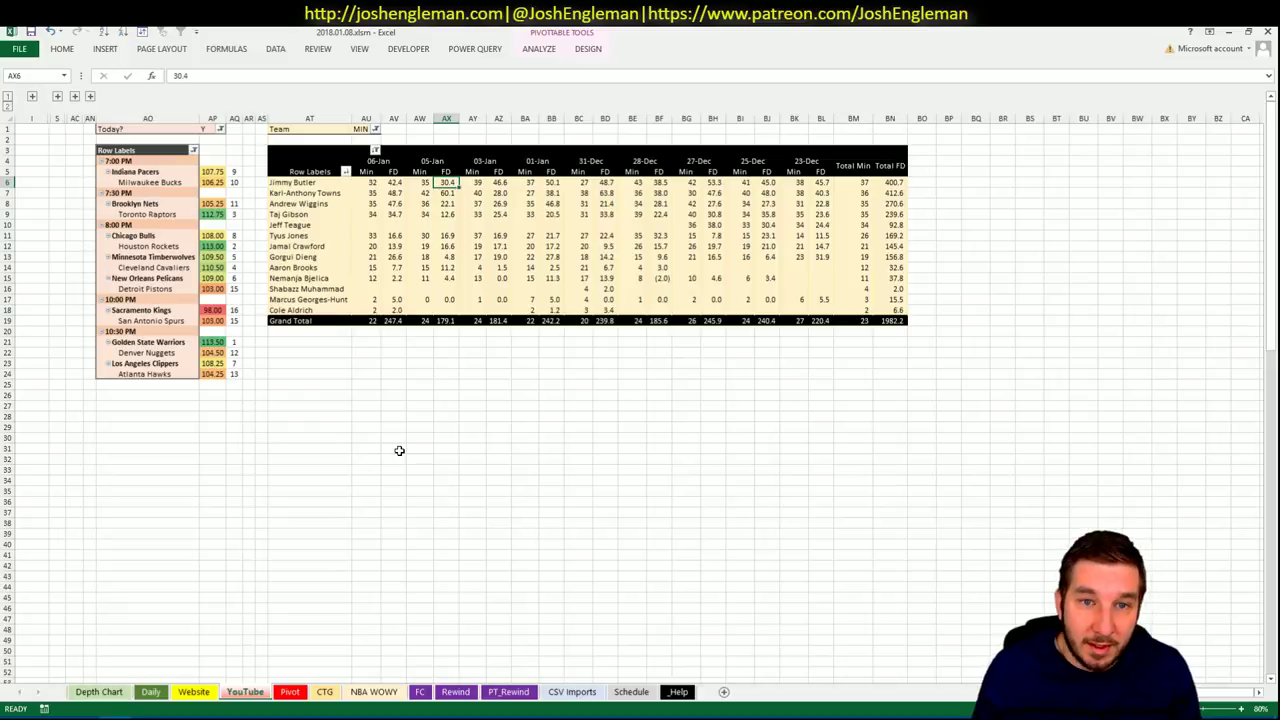
click(290, 692)
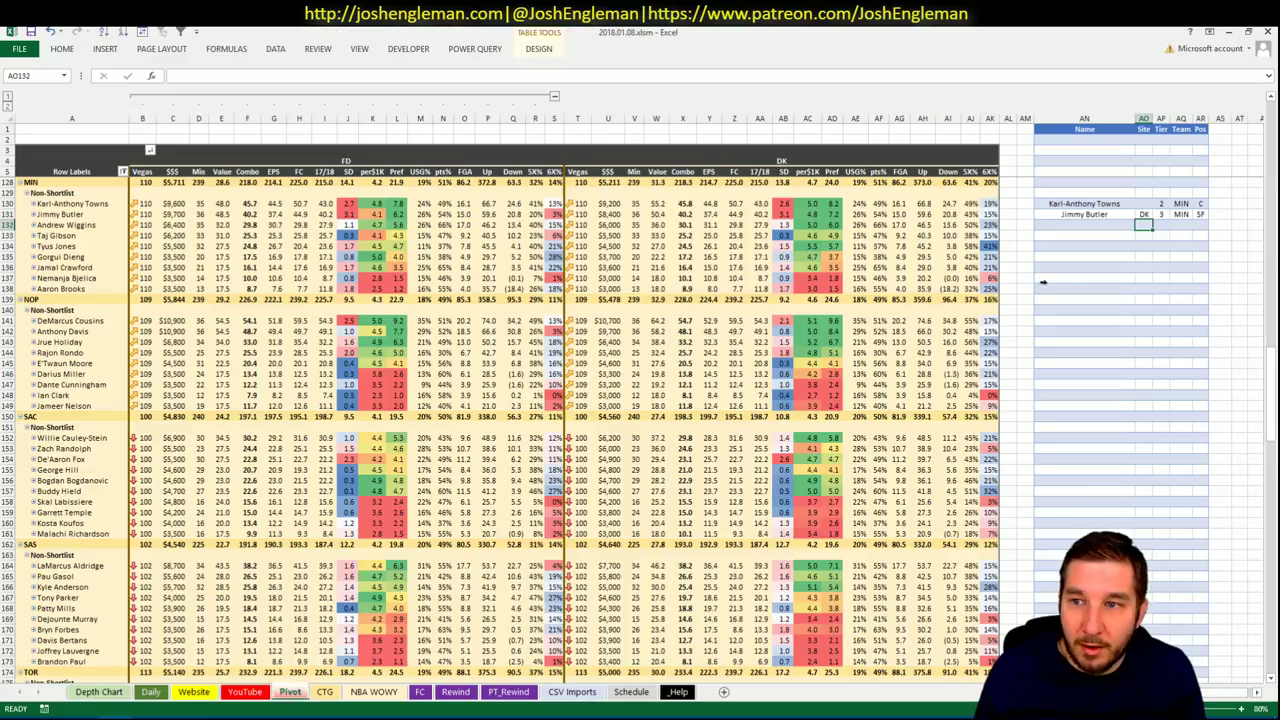
click(1086, 226)
text(Andre)
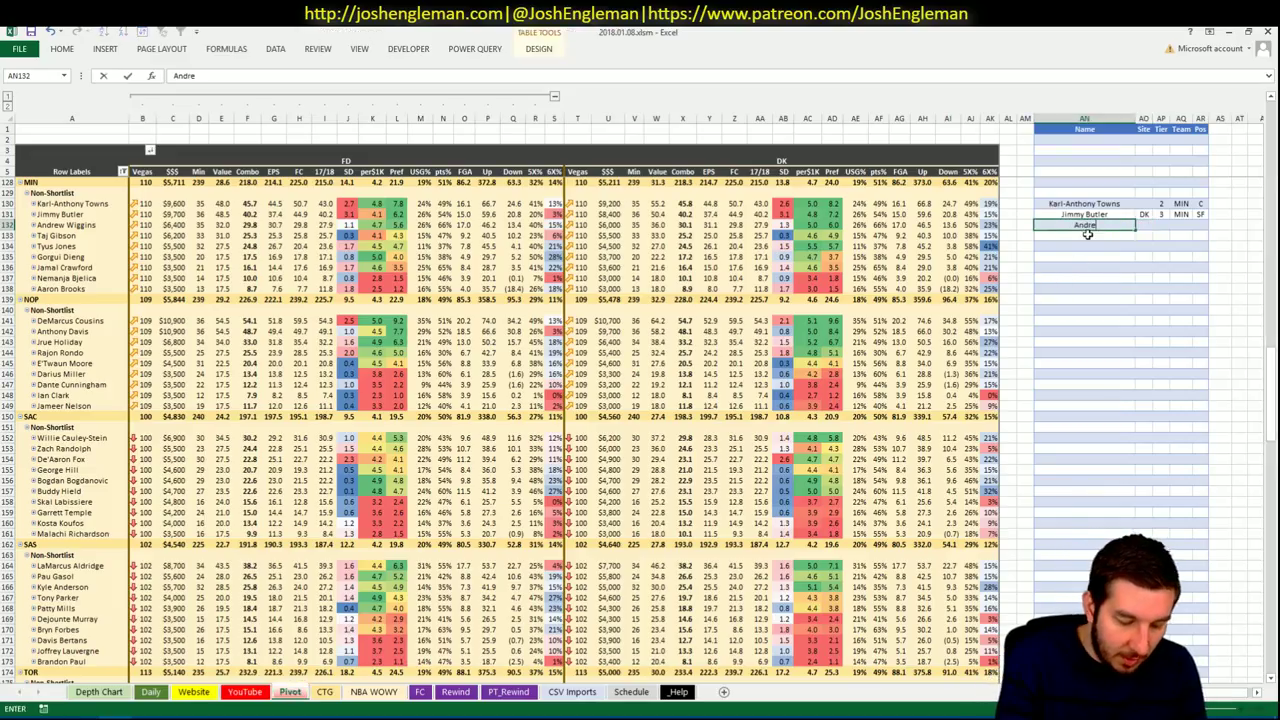
text(w Wiggins)
key(Return)
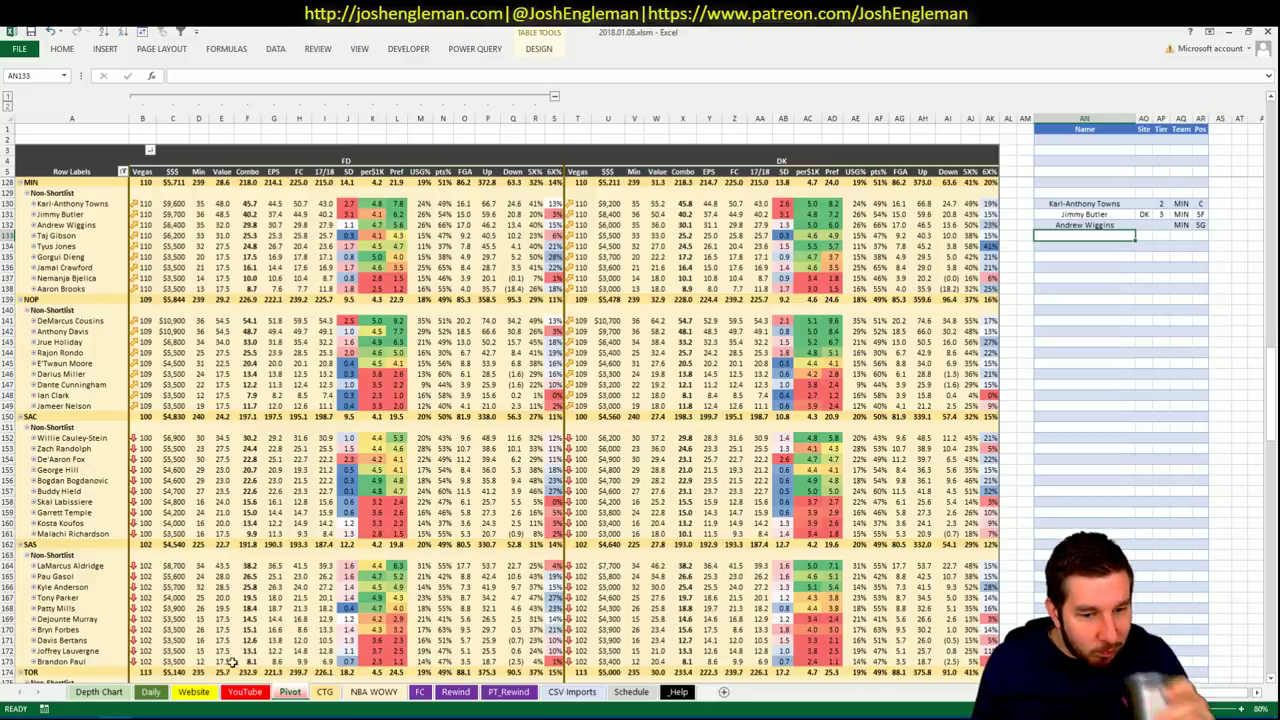
Check the Timberwolves' shot data on the CTG sheet and set Andrew Wiggins's shortlist tier to 3.
click(324, 694)
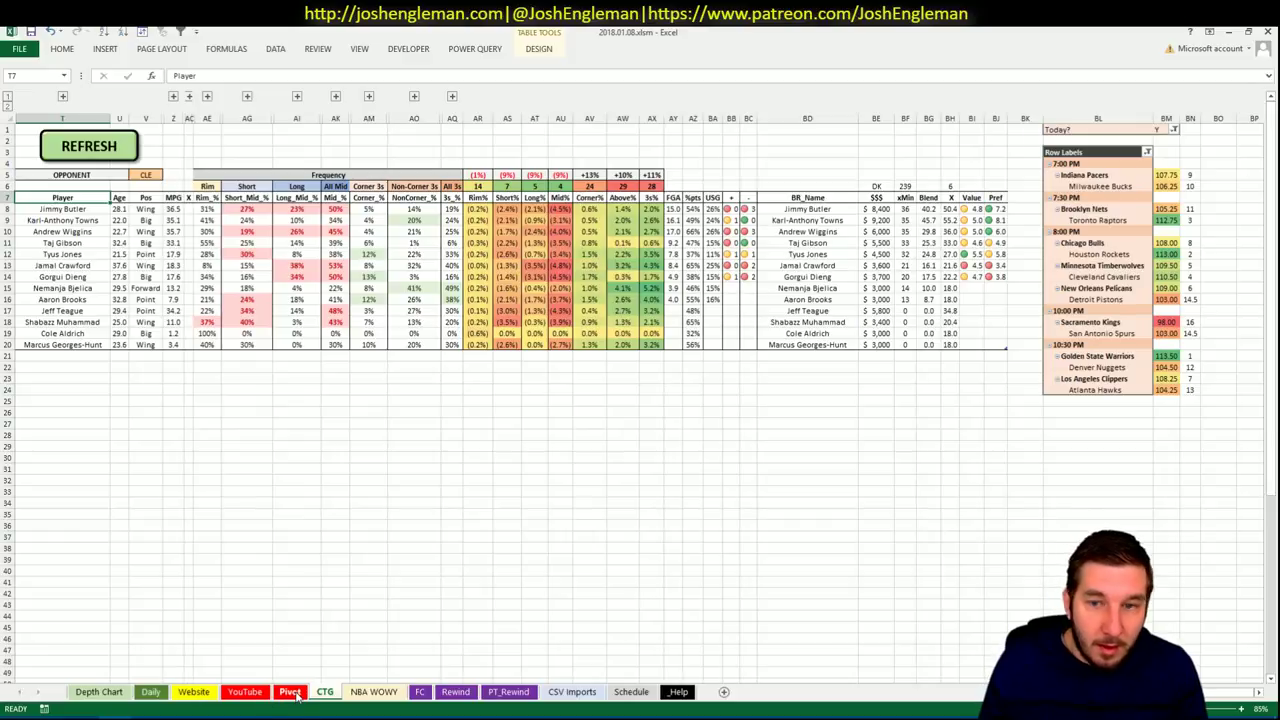
click(298, 697)
click(324, 692)
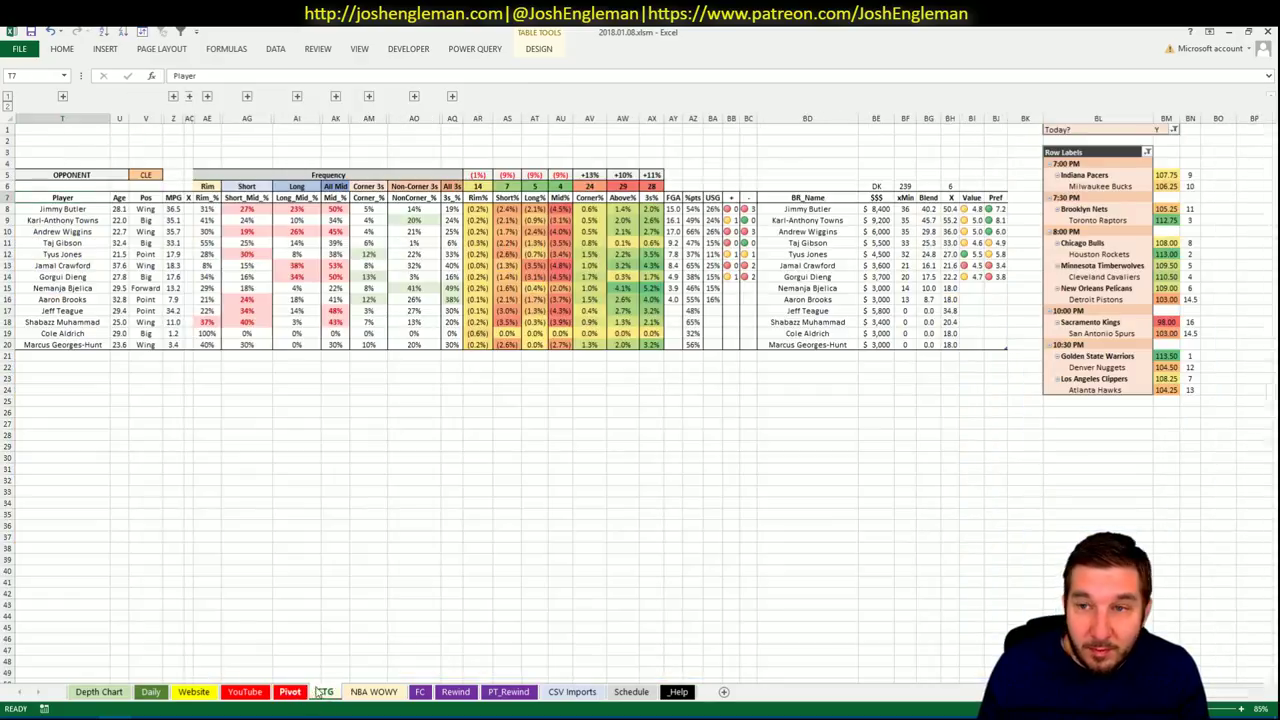
click(290, 692)
click(1161, 225)
click(1150, 267)
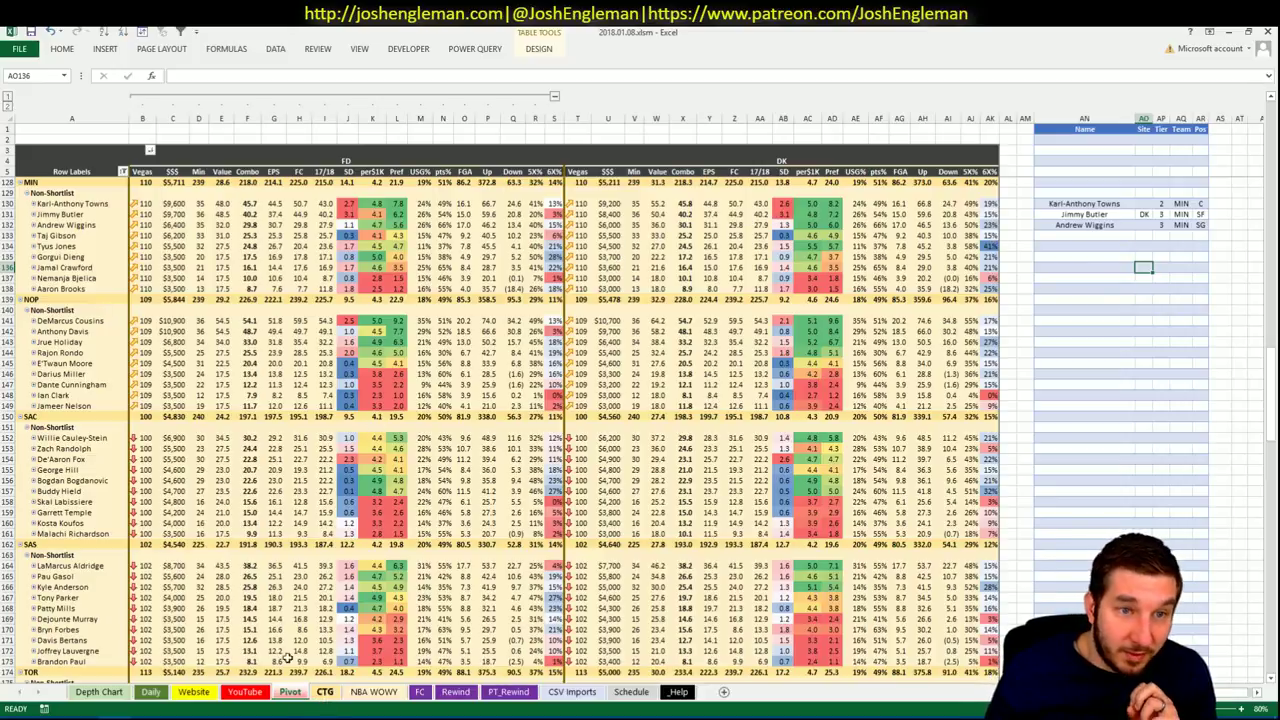
Switch to FantasyCruncher in the browser, examine Taj Gibson's game log filtered to opponent CLE, and return to Excel.
click(244, 692)
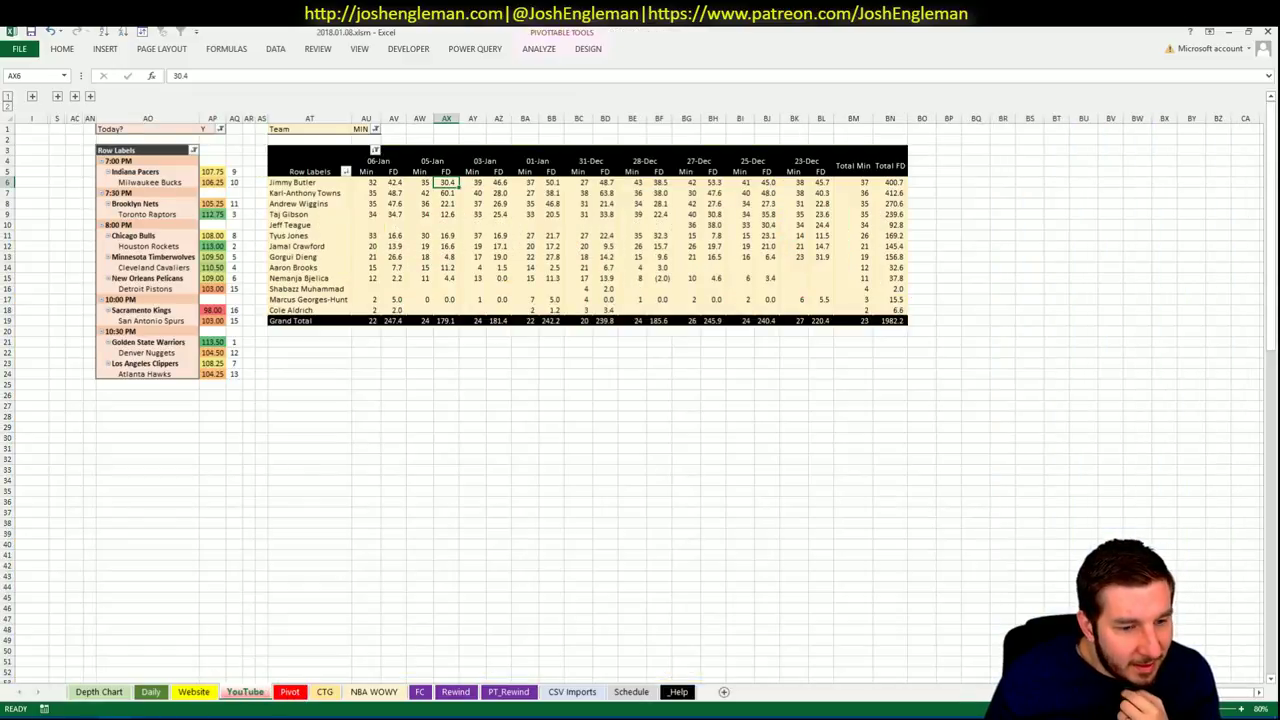
key(alt+Tab)
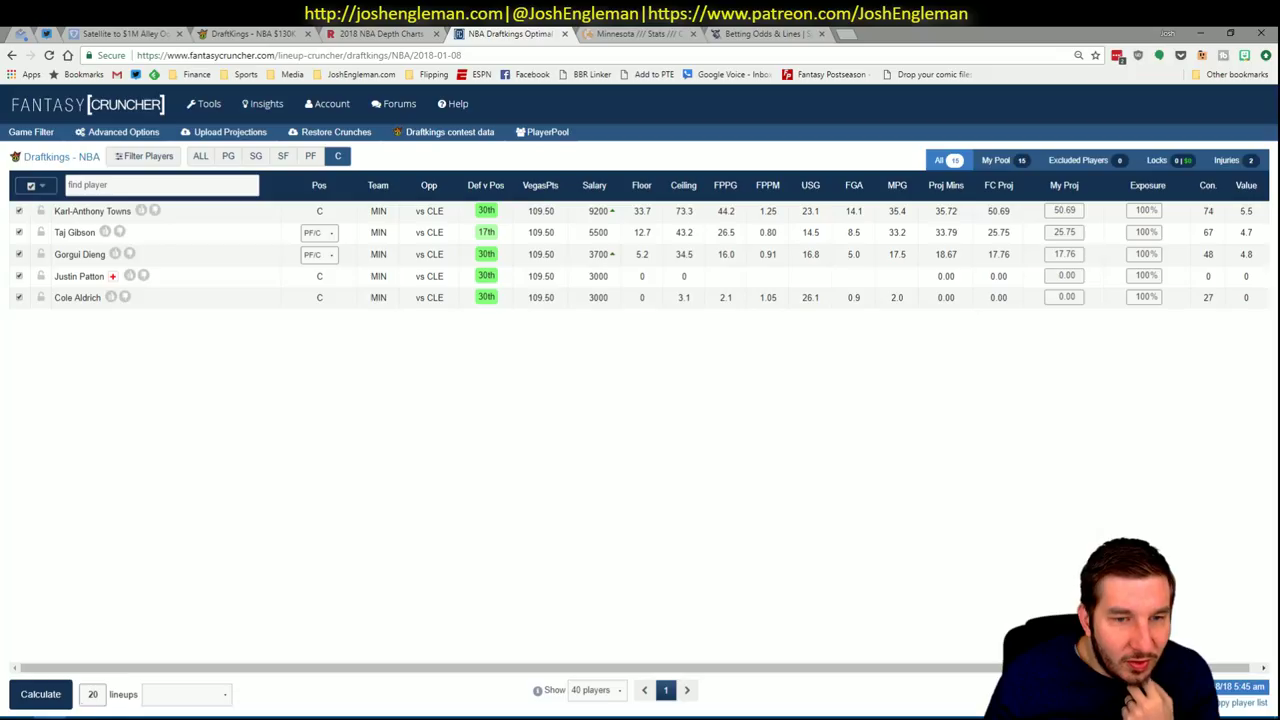
click(78, 233)
click(436, 262)
click(432, 287)
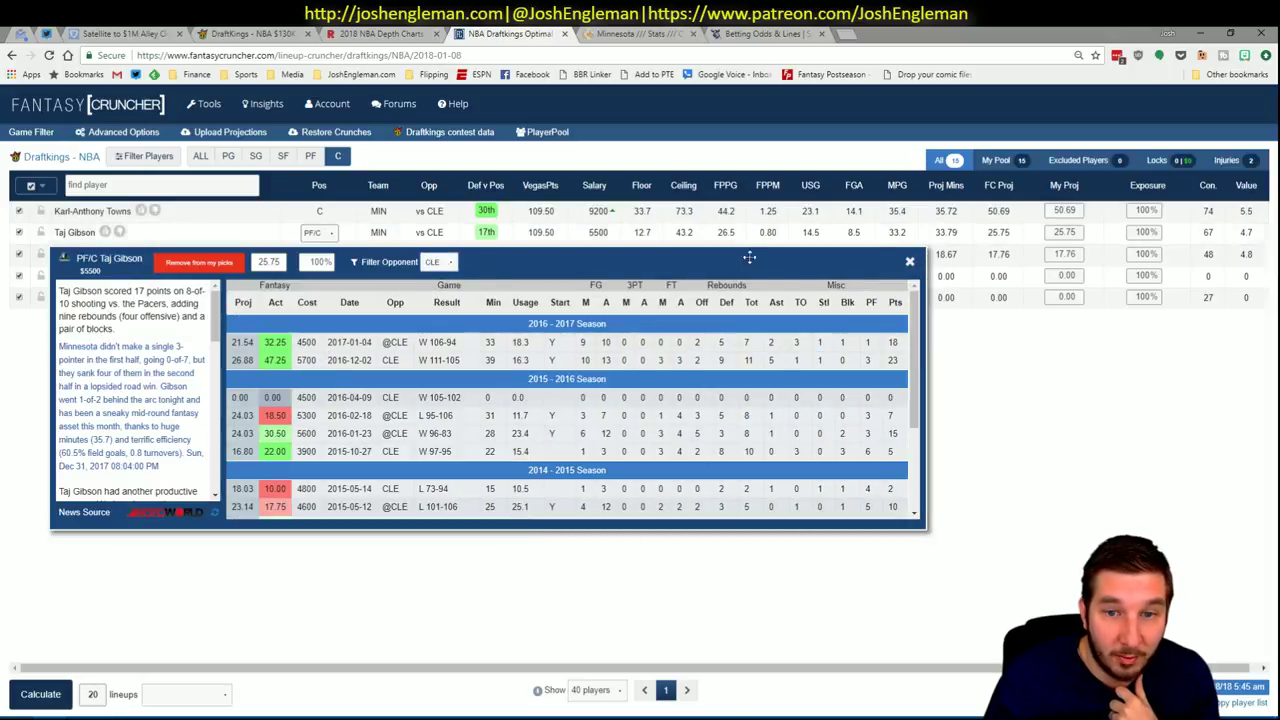
click(910, 262)
key(alt+Tab)
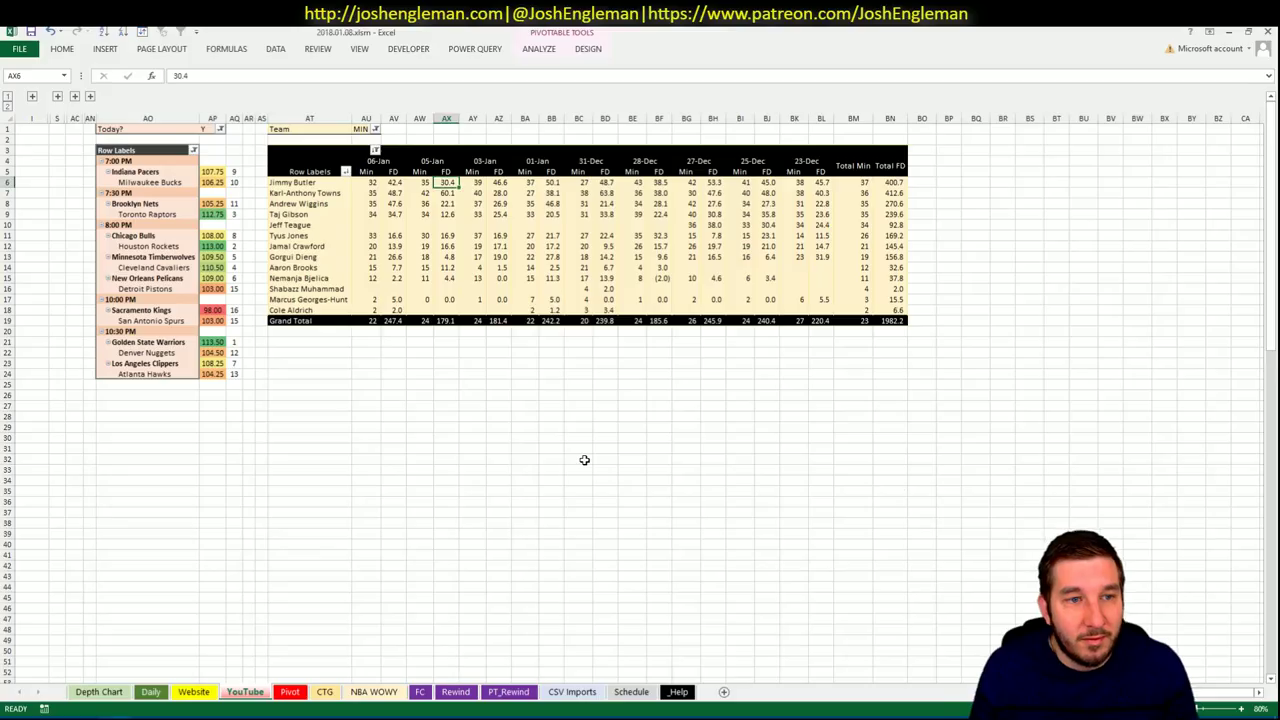
Compare Tyus Jones's projected minutes on the Pivot sheet with his recent minutes on the YouTube sheet.
click(326, 693)
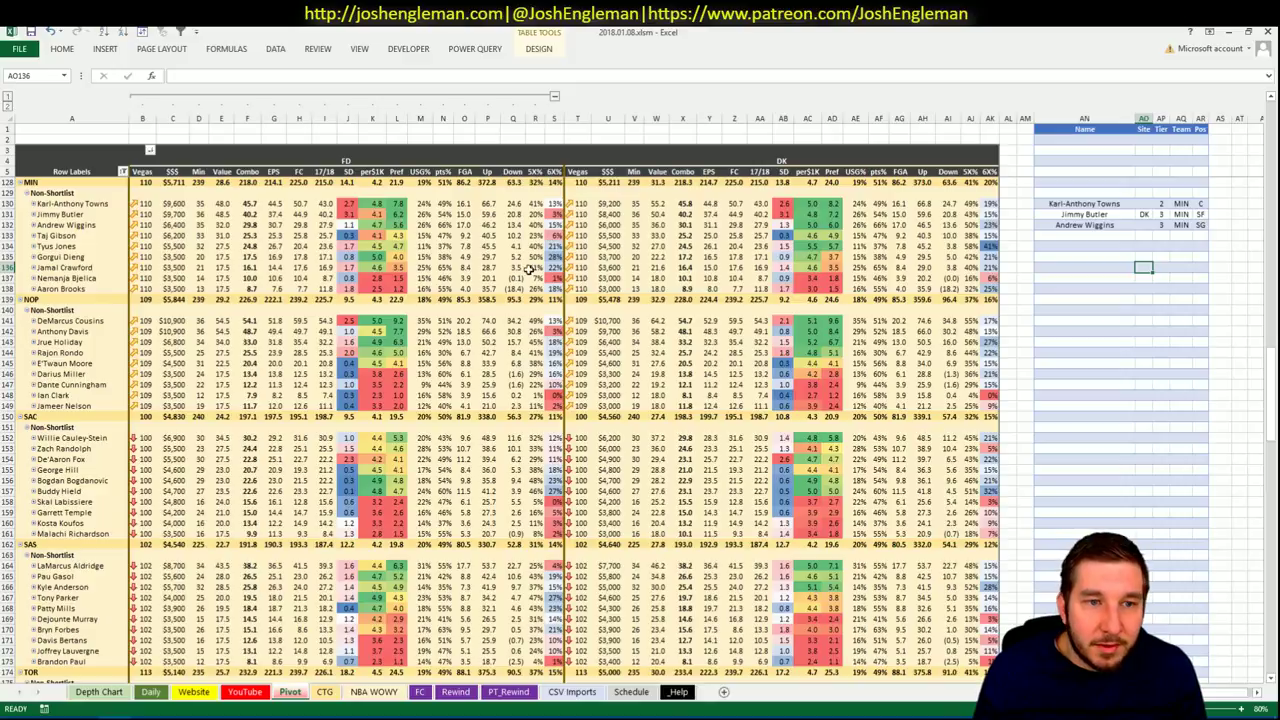
click(636, 246)
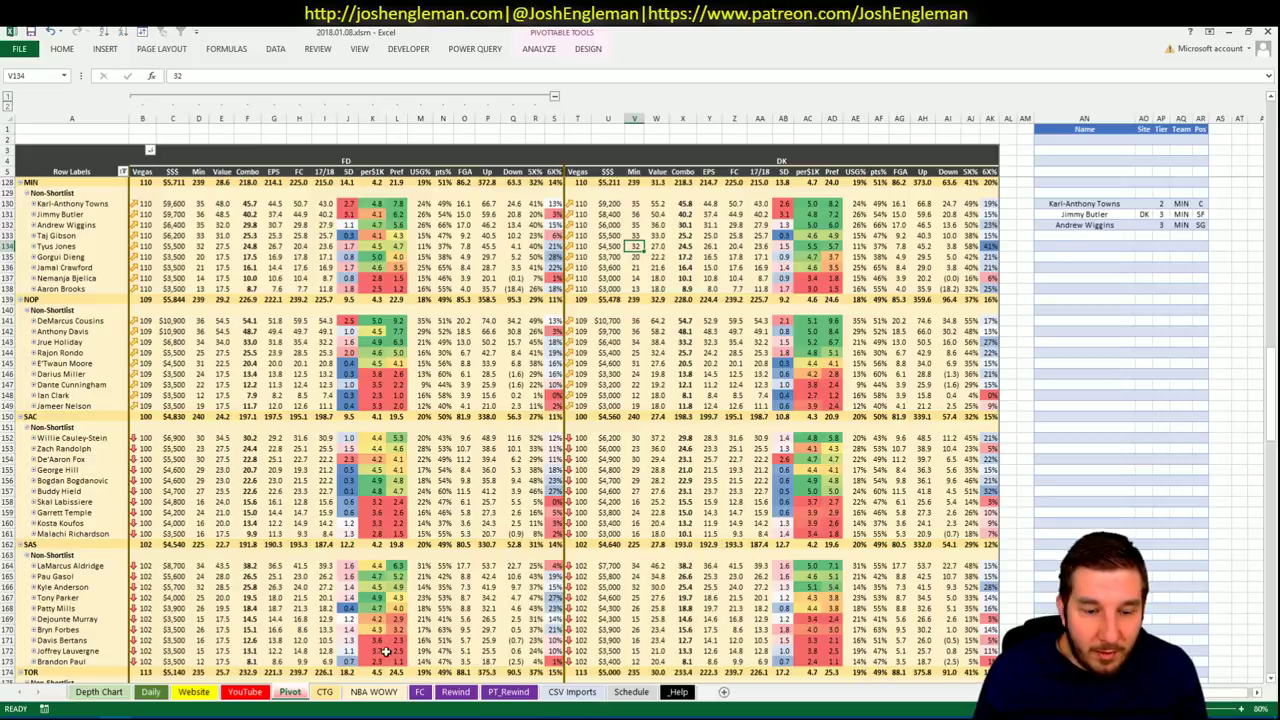
click(245, 692)
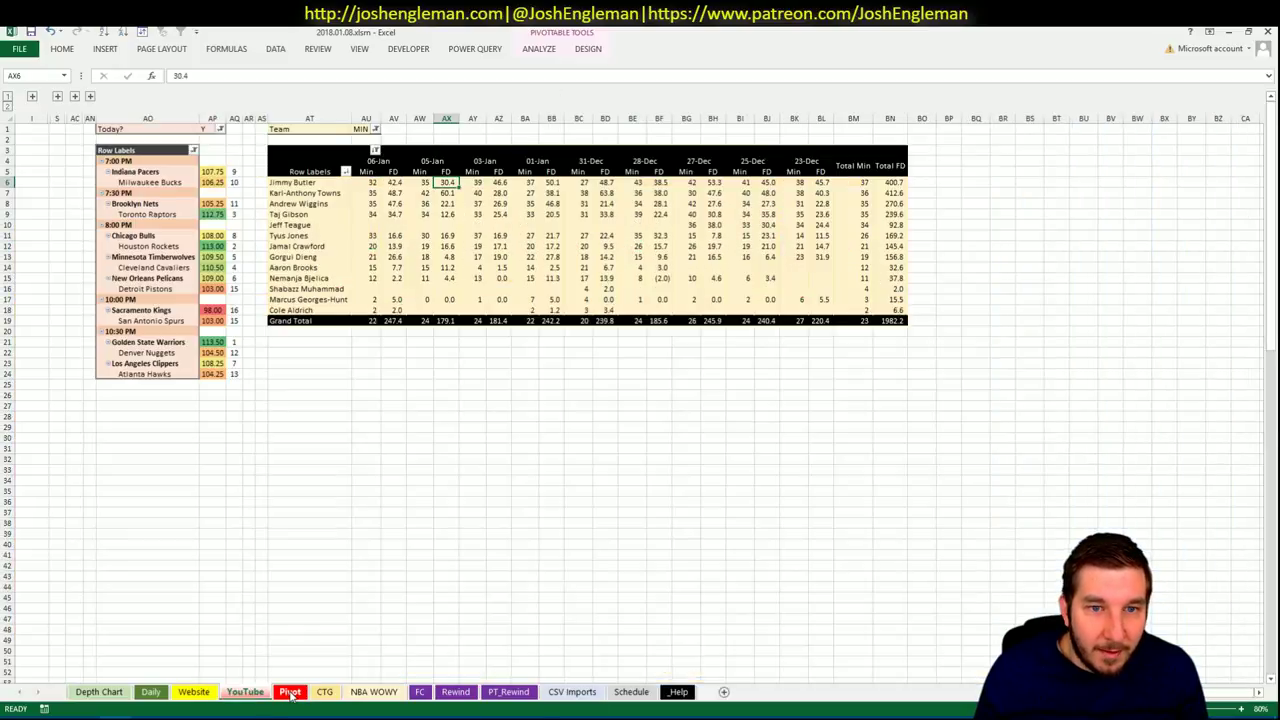
click(290, 692)
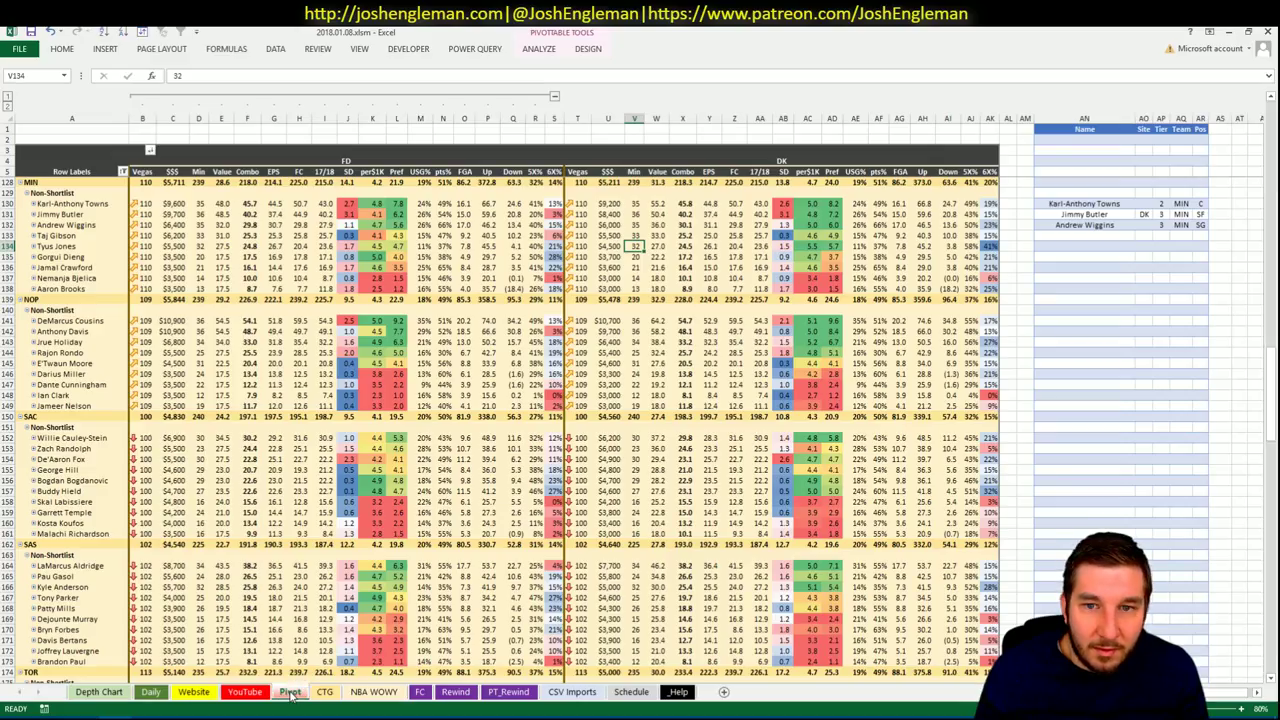
click(245, 692)
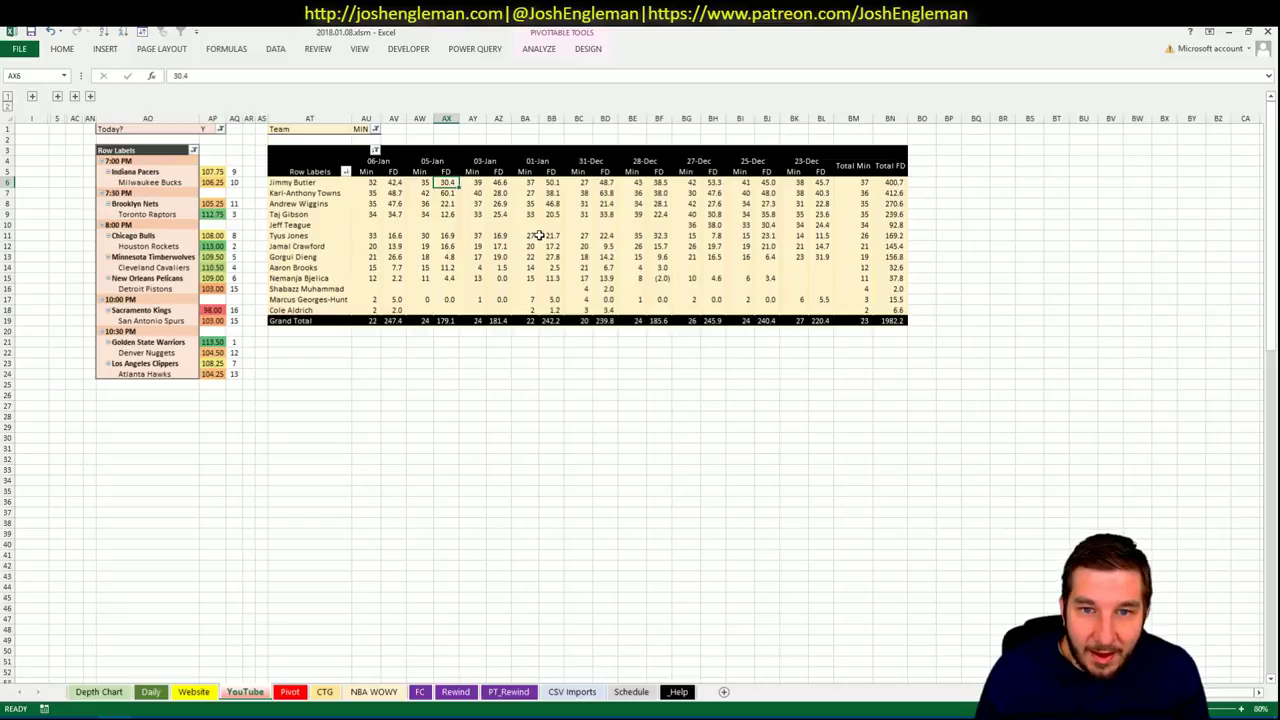
click(292, 692)
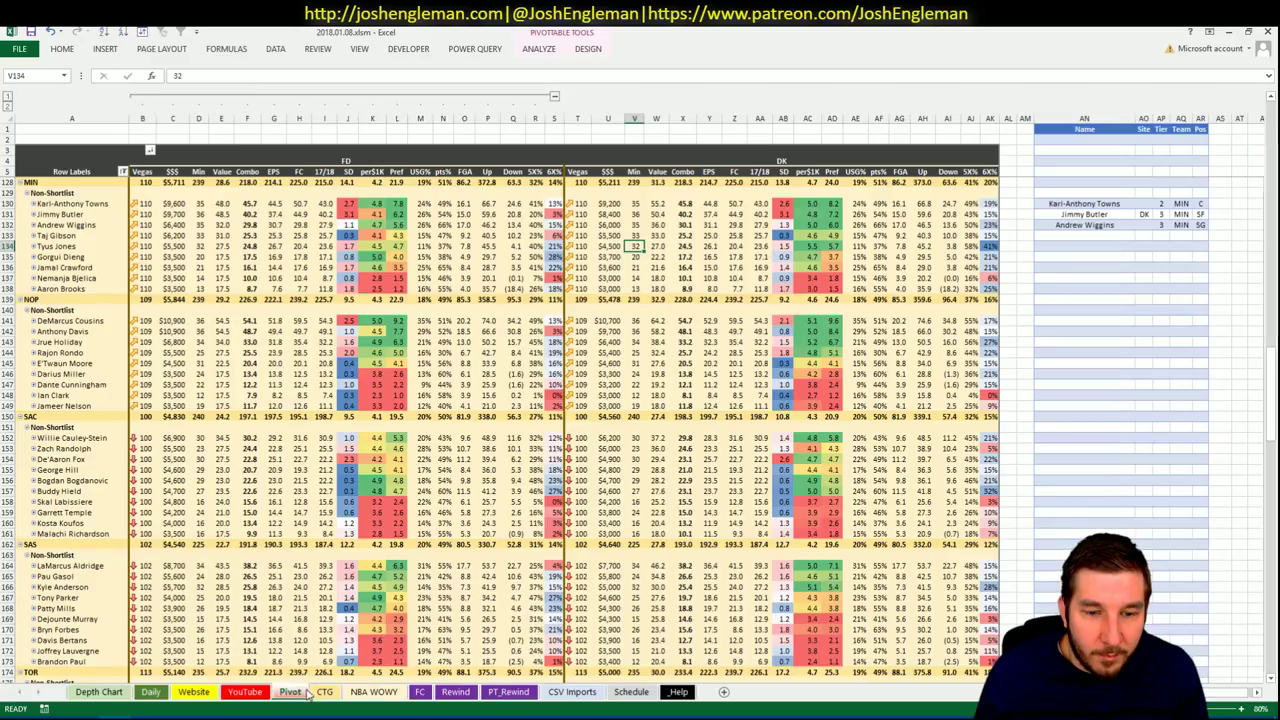
Add Tyus Jones to the Pivot sheet's shortlist below Andrew Wiggins with tier 3 and site DK.
click(1104, 234)
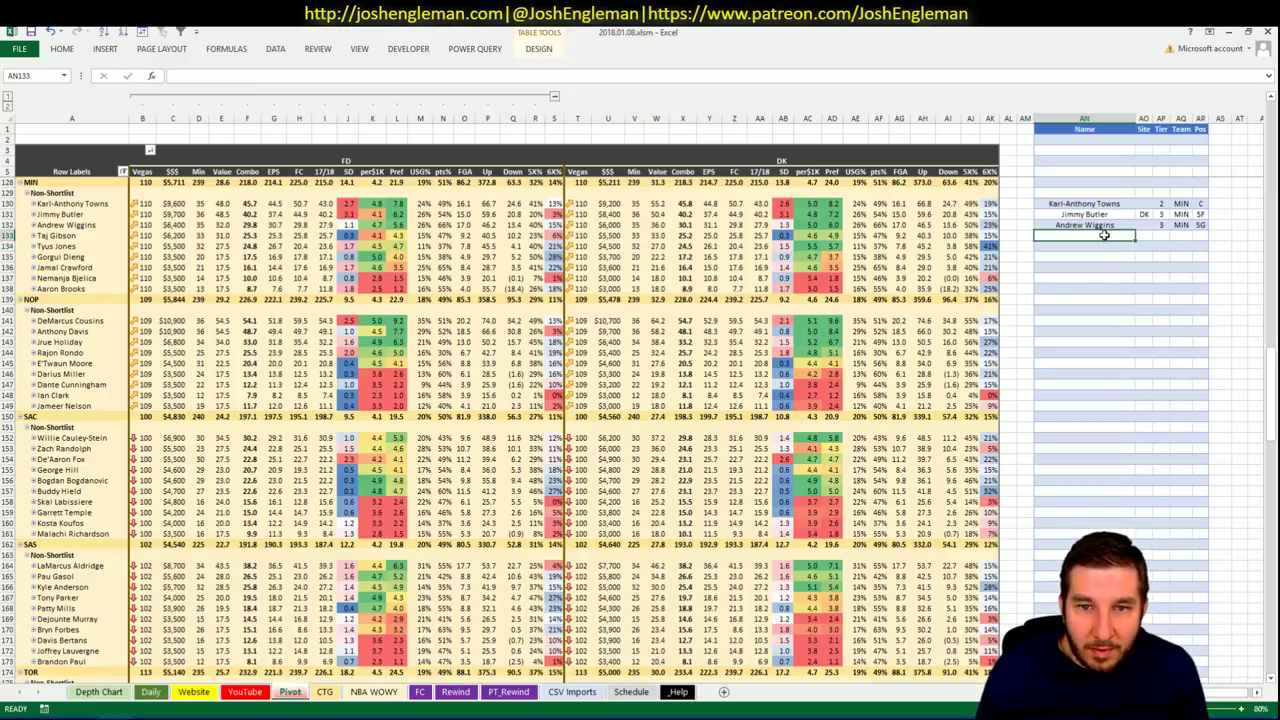
text(Tyus Jones)
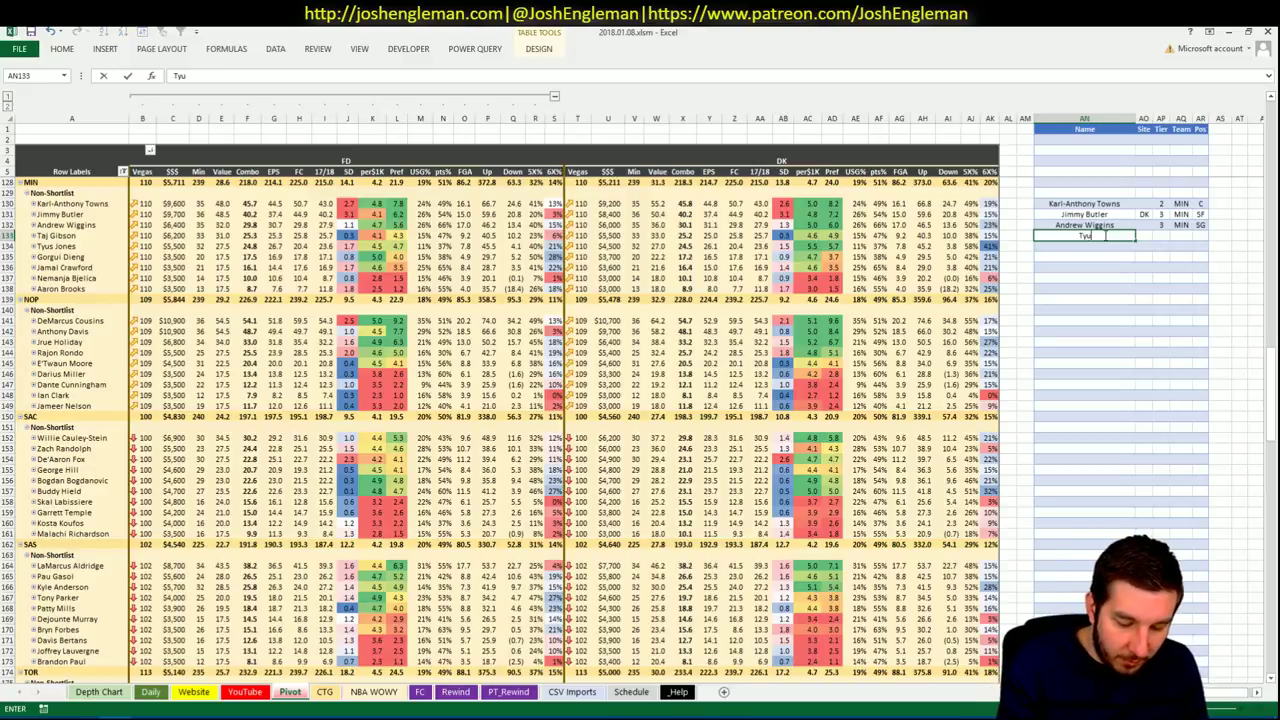
key(Tab)
key(Tab)
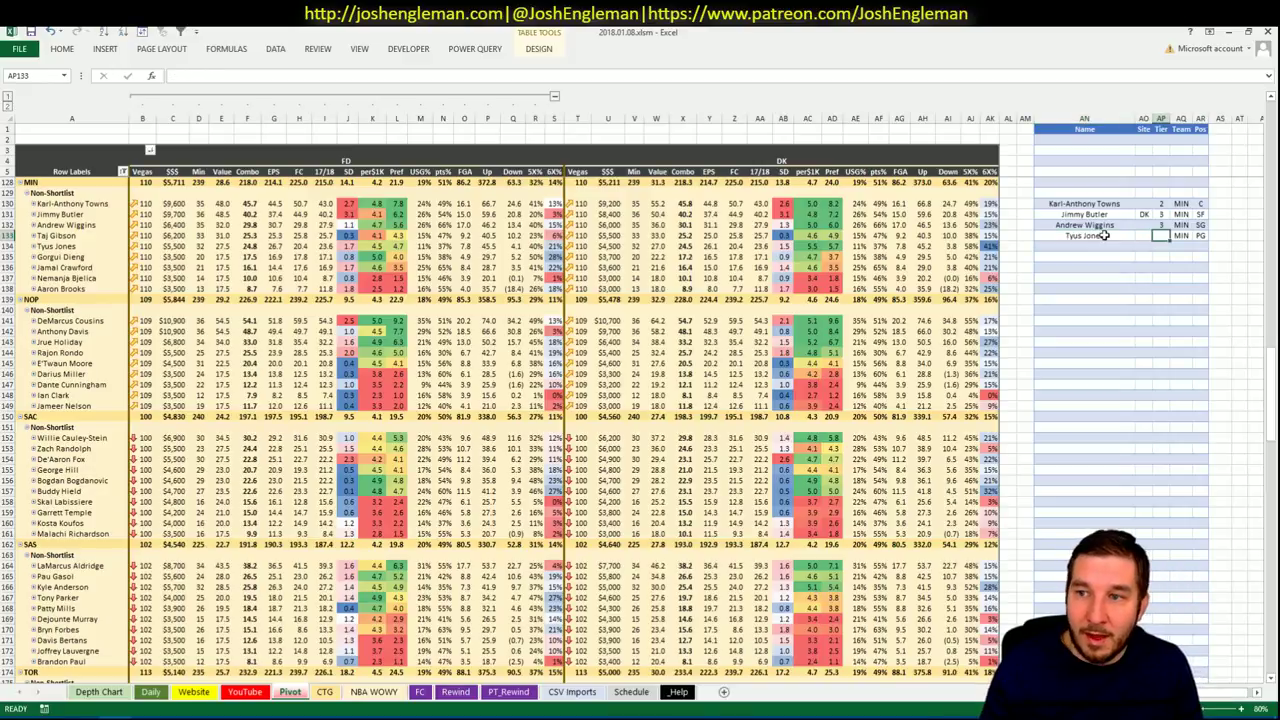
key(Return)
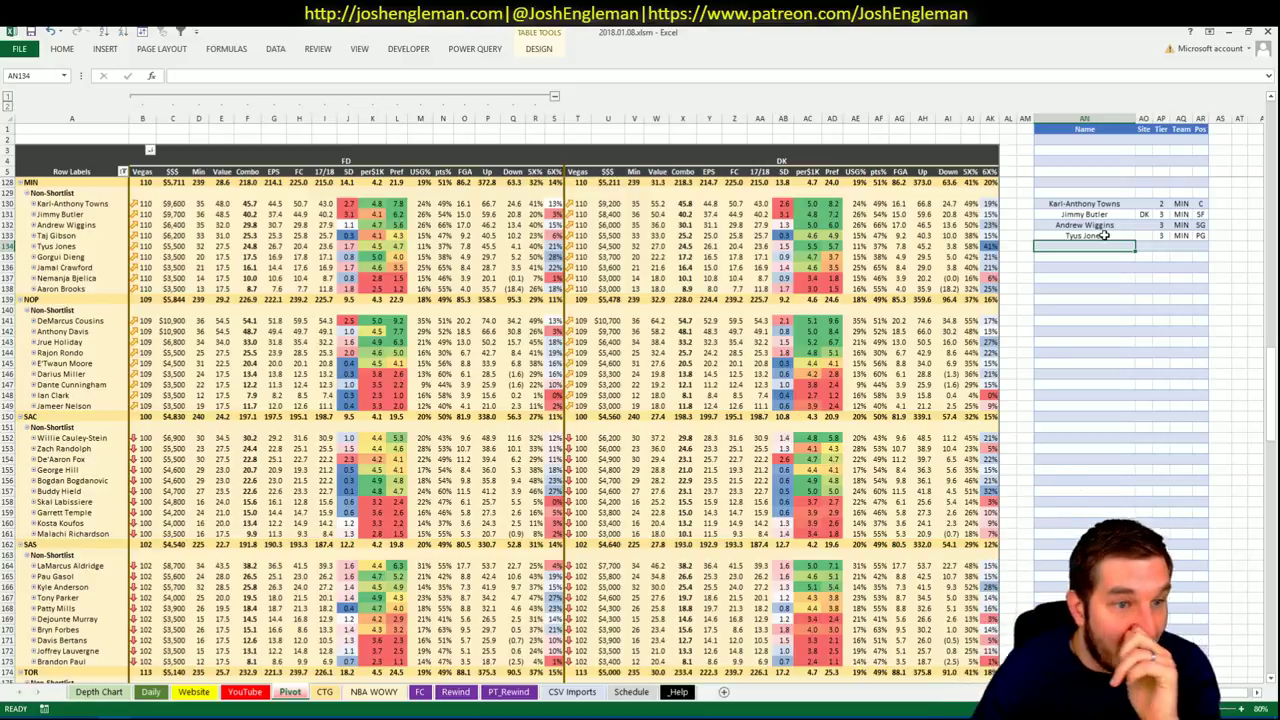
key(Up)
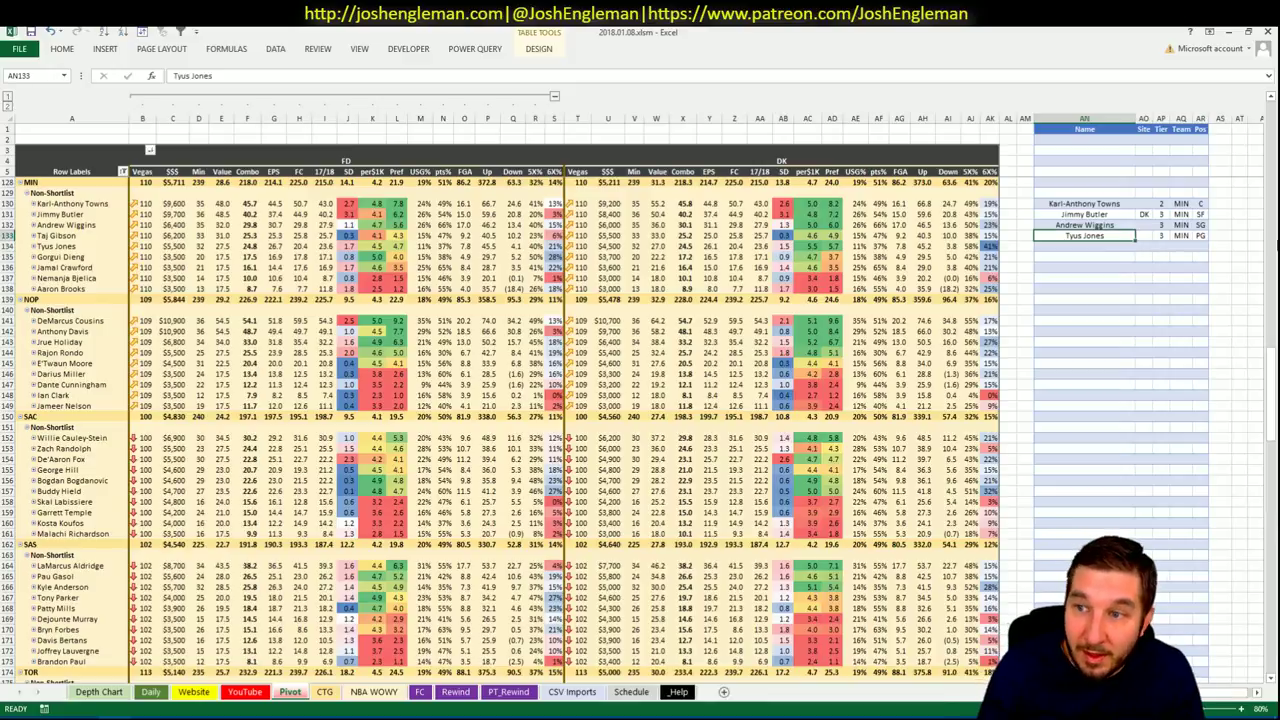
key(Right)
text(DK)
key(Return)
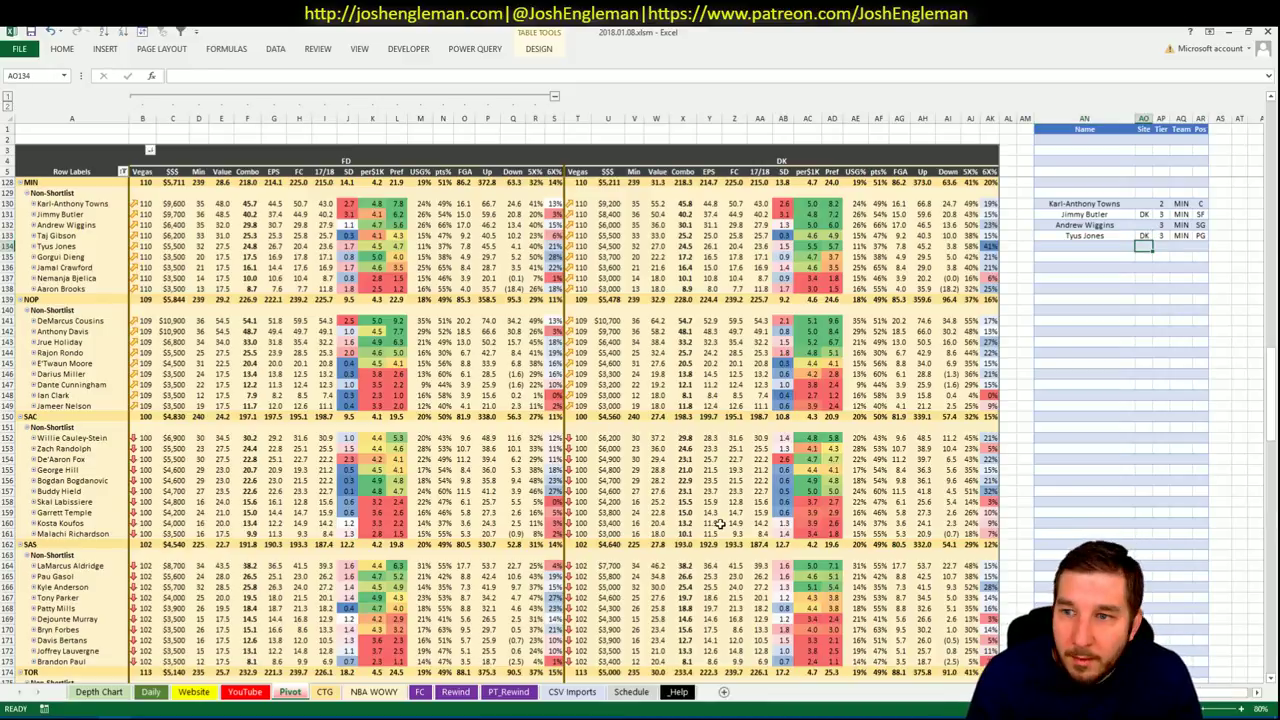
Set the opponent on the CTG sheet to MIN.
click(324, 692)
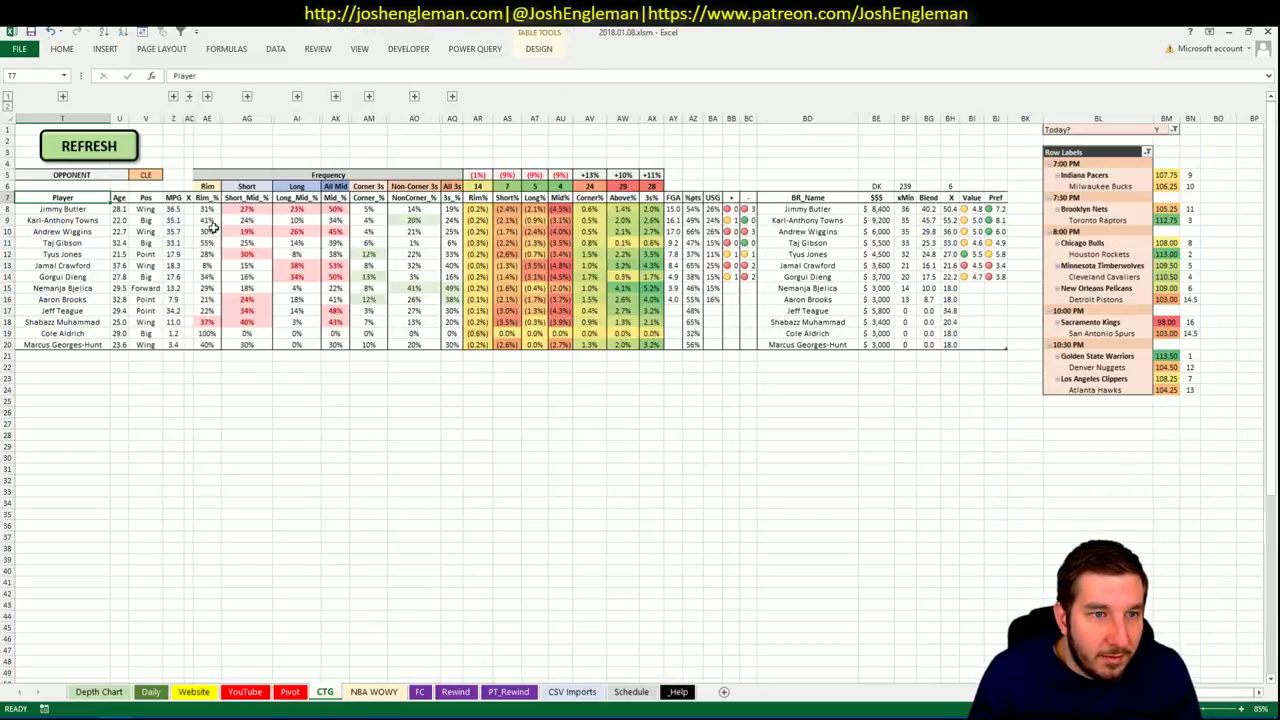
click(148, 174)
text(MIN)
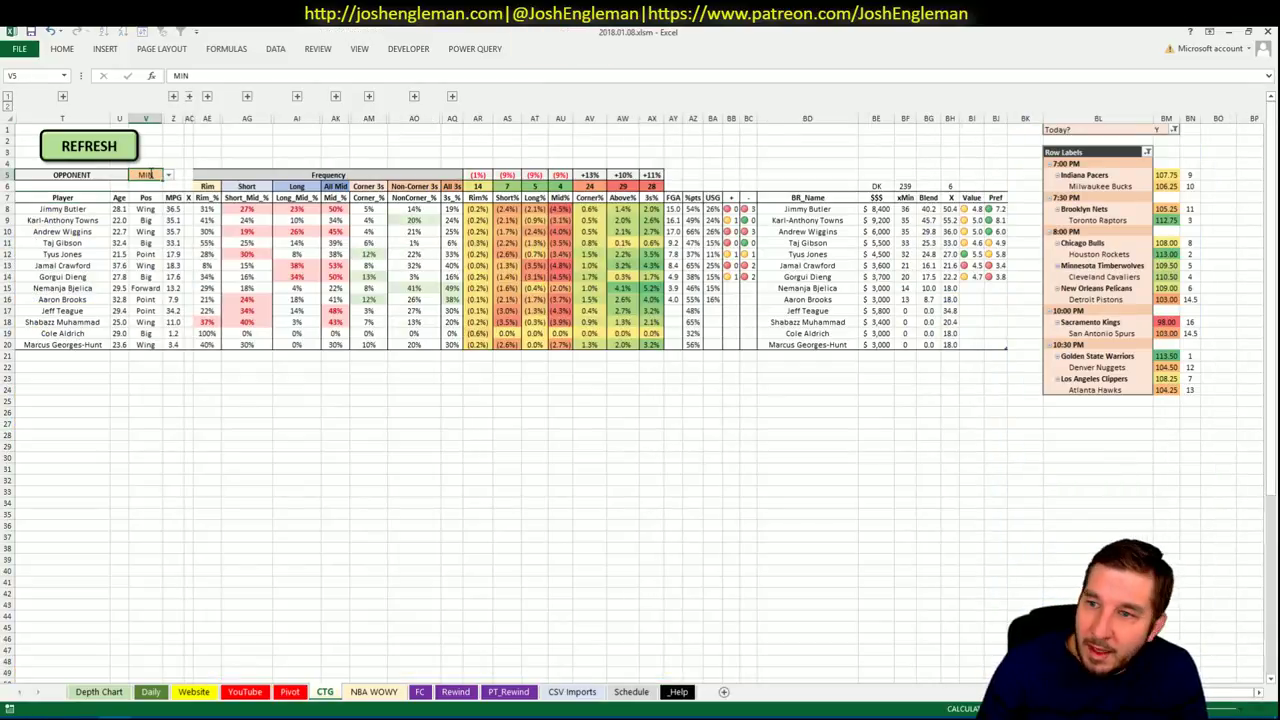
Confirm MIN as the CTG opponent, switch to Cleaning the Glass in the browser, and open the Cleveland Cavaliers team page.
key(Return)
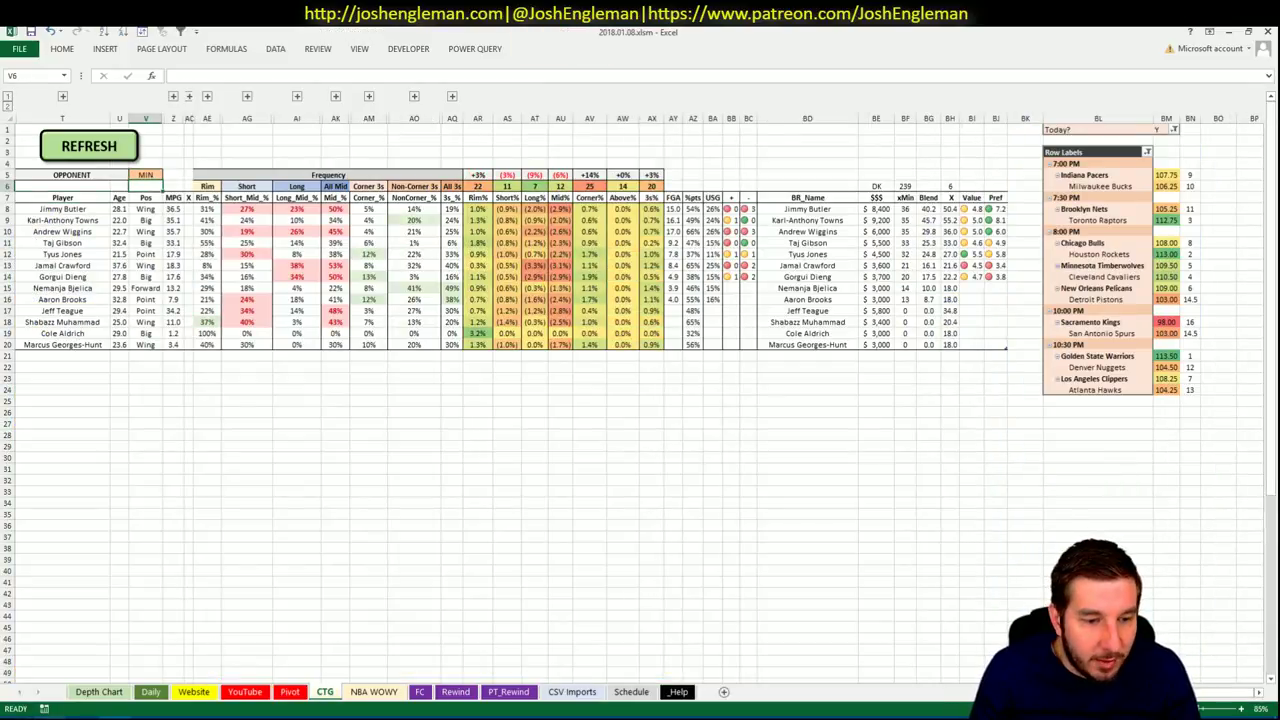
key(alt+Tab)
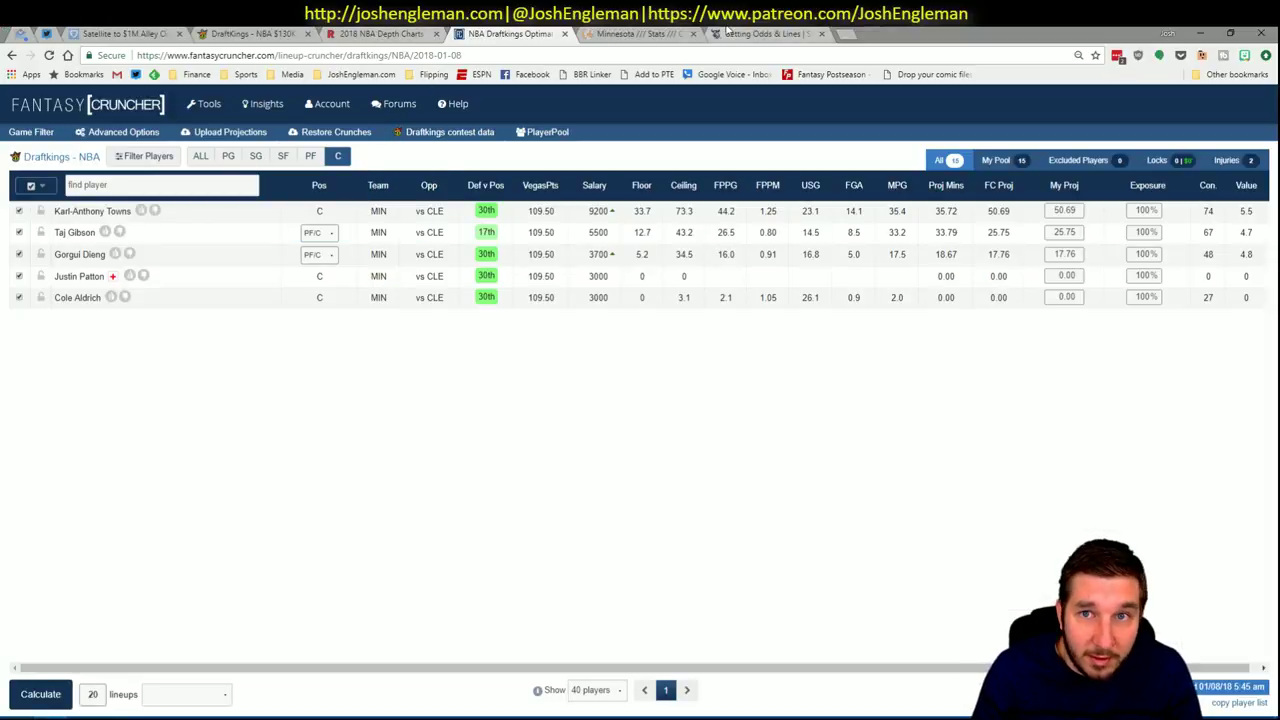
click(640, 33)
click(300, 134)
text(cav)
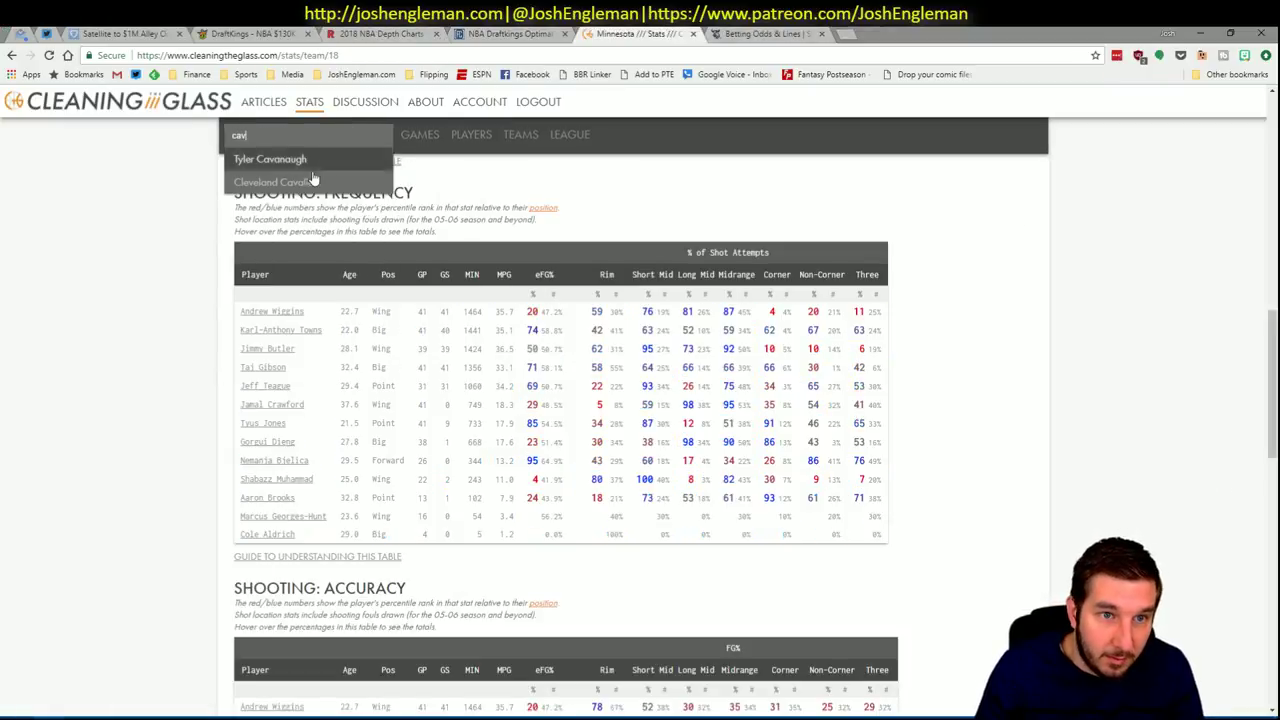
click(313, 180)
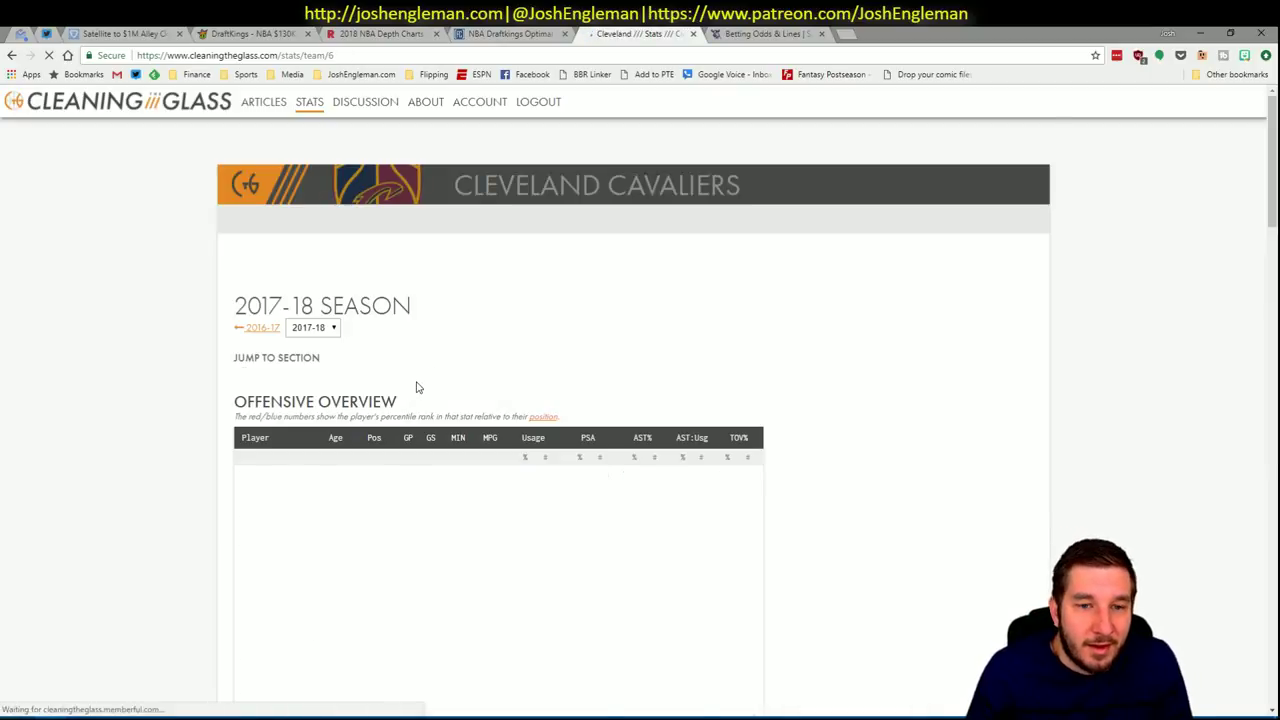
Copy all player rows of the Cavaliers' Shooting: Frequency table, return to Excel, and load them into the CTG sheet.
scroll(414, 380, down, 10)
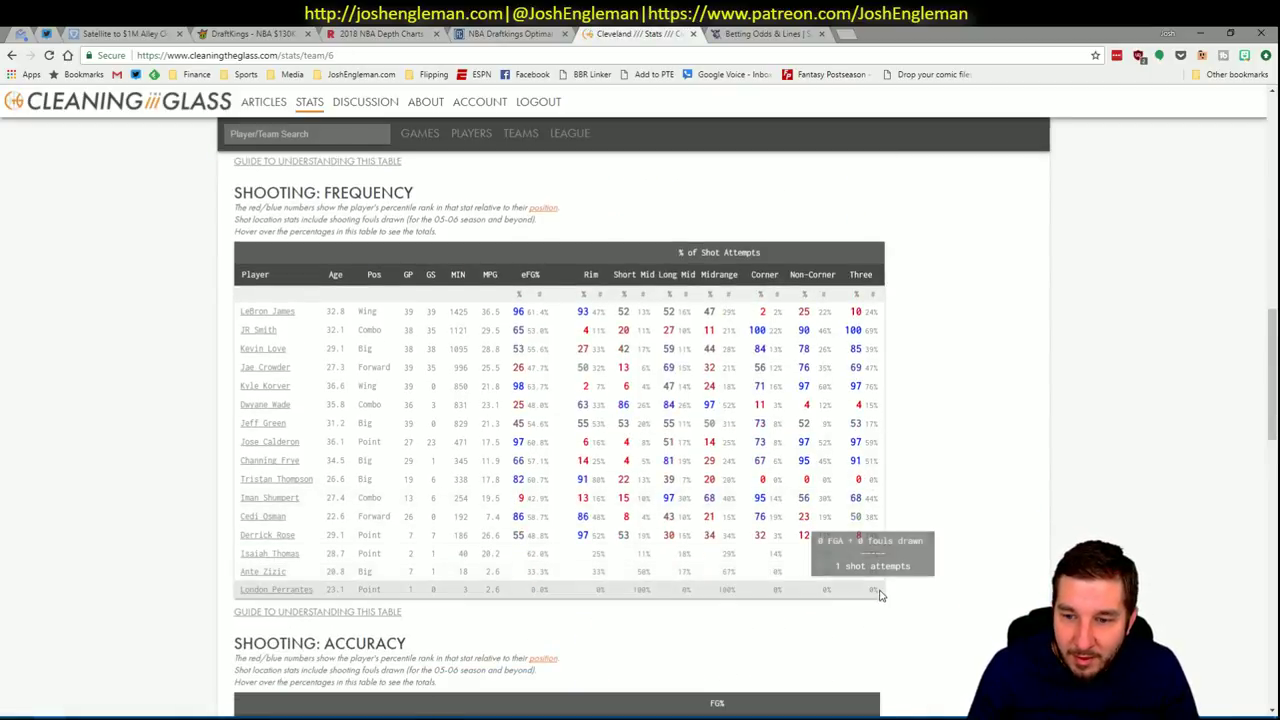
drag(877, 591, 241, 312)
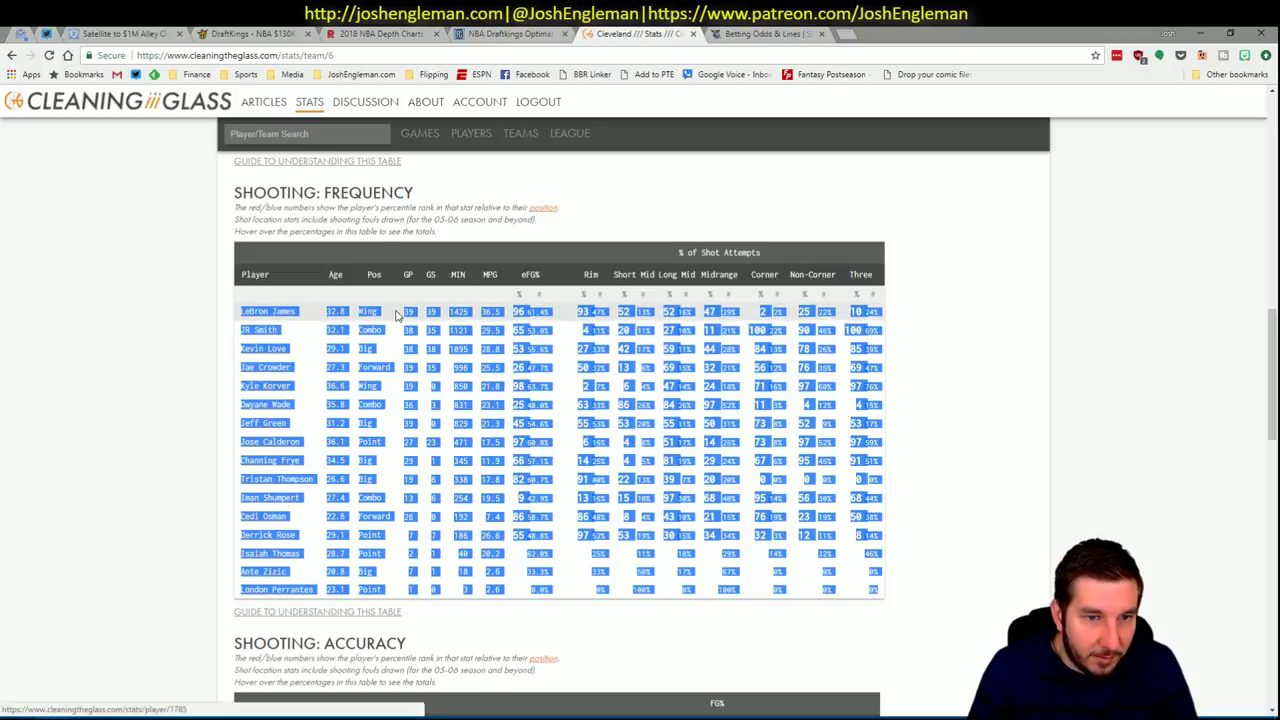
key(alt+Tab)
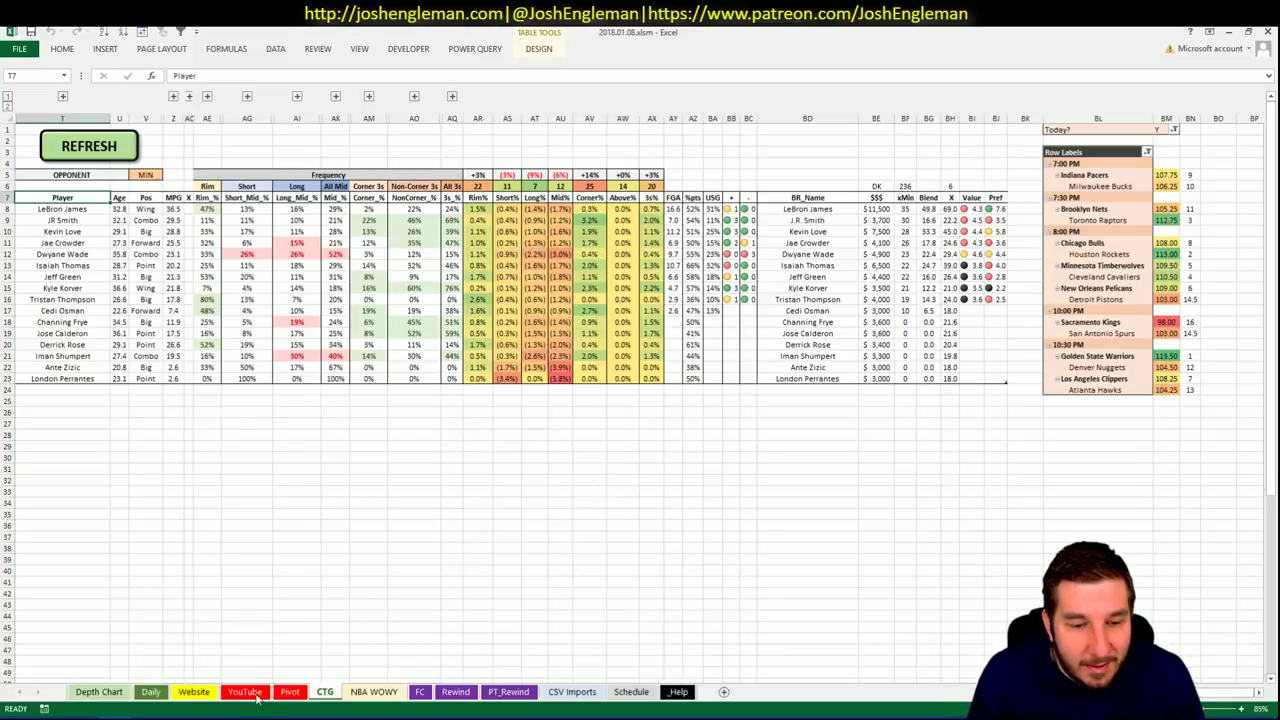
Add LeBron James to the Pivot sheet's shortlist beside his row in the CLE group with tier 4.
click(290, 692)
scroll(356, 540, down, 10)
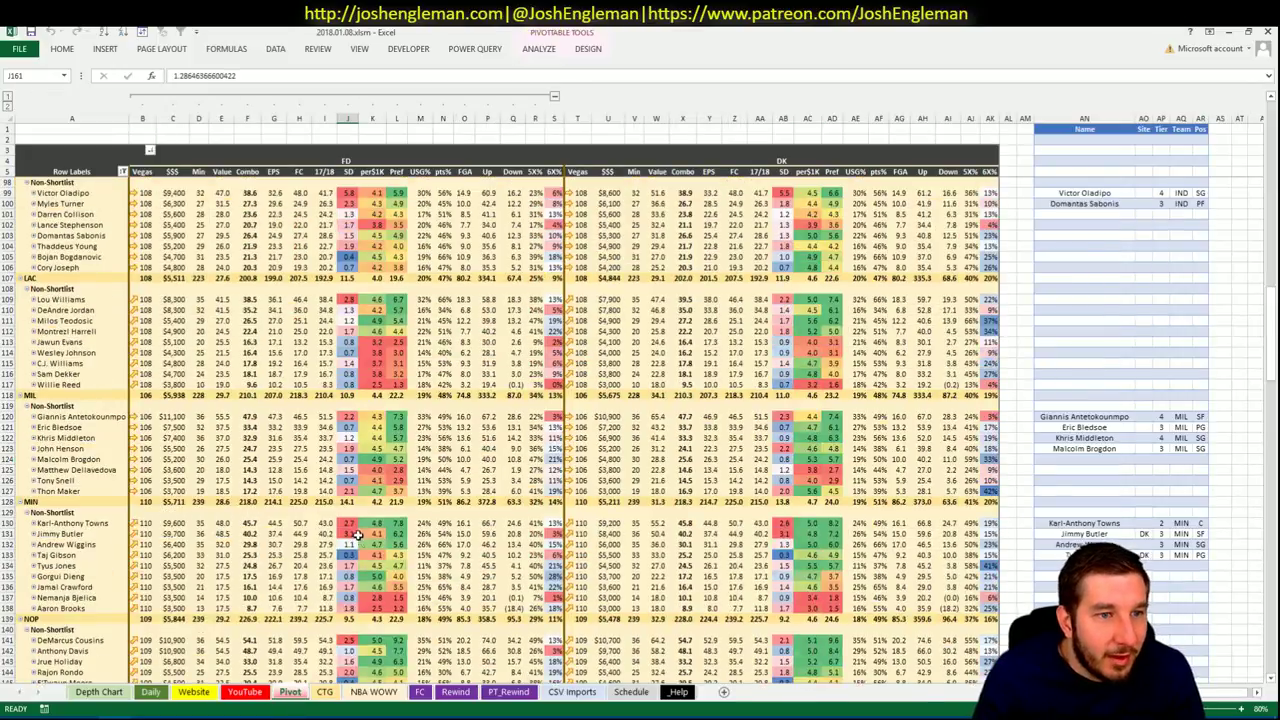
scroll(356, 540, down, 10)
scroll(356, 540, up, 14)
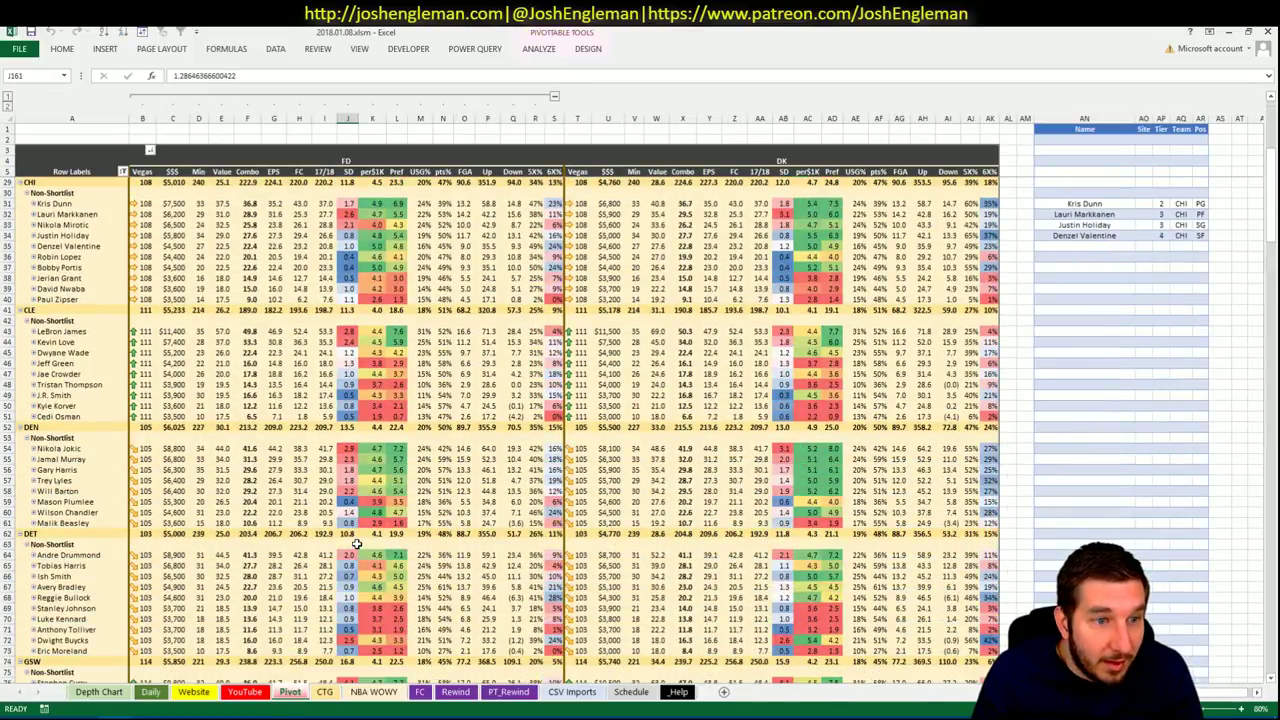
scroll(356, 543, down, 1)
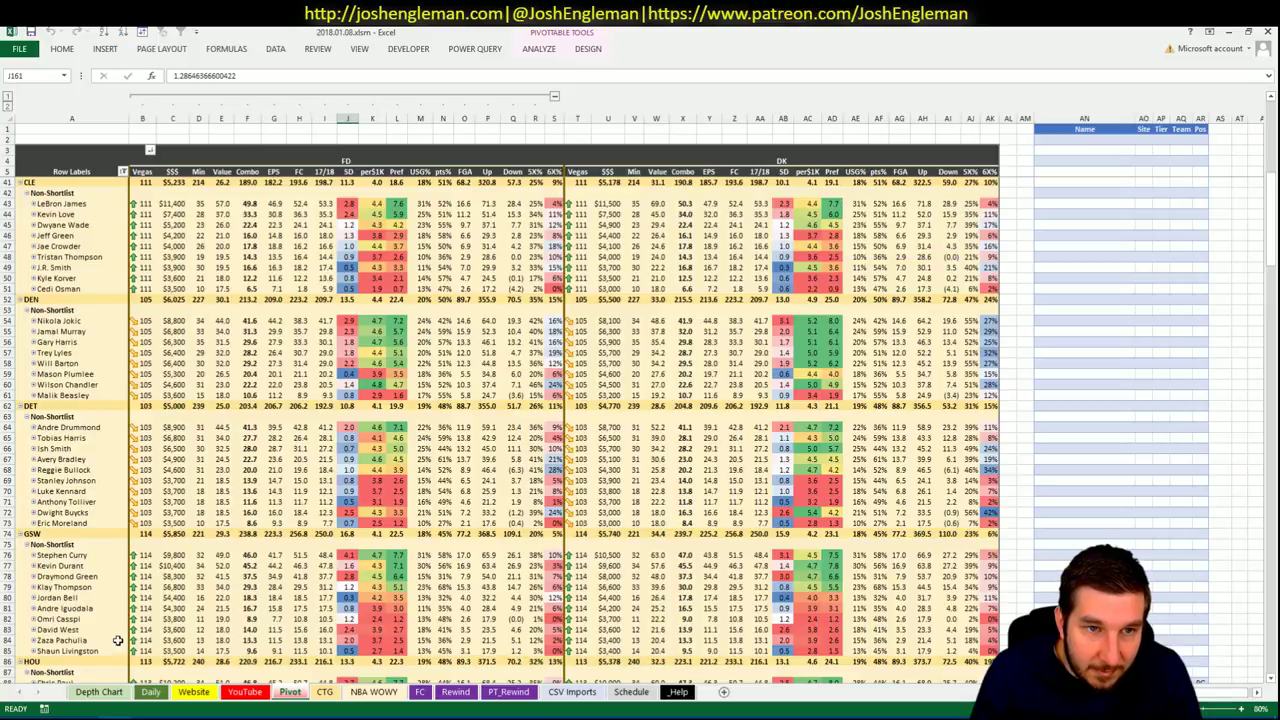
click(1061, 206)
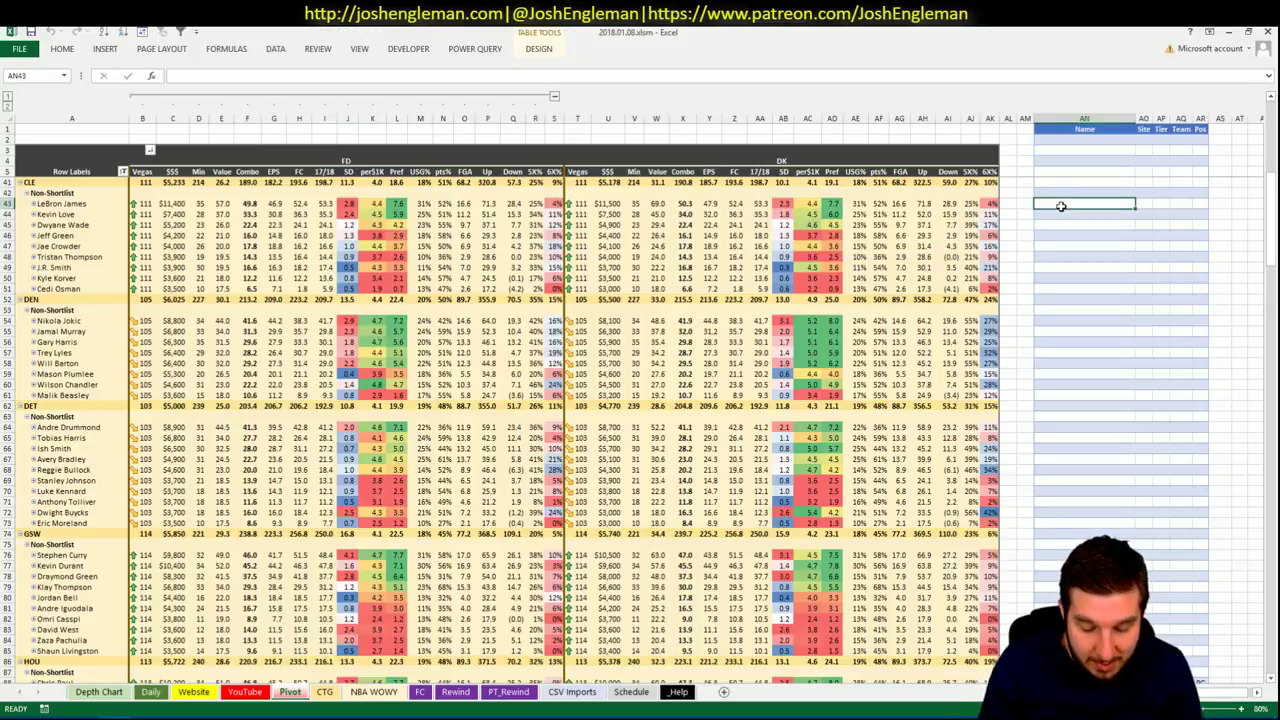
text(LeBron)
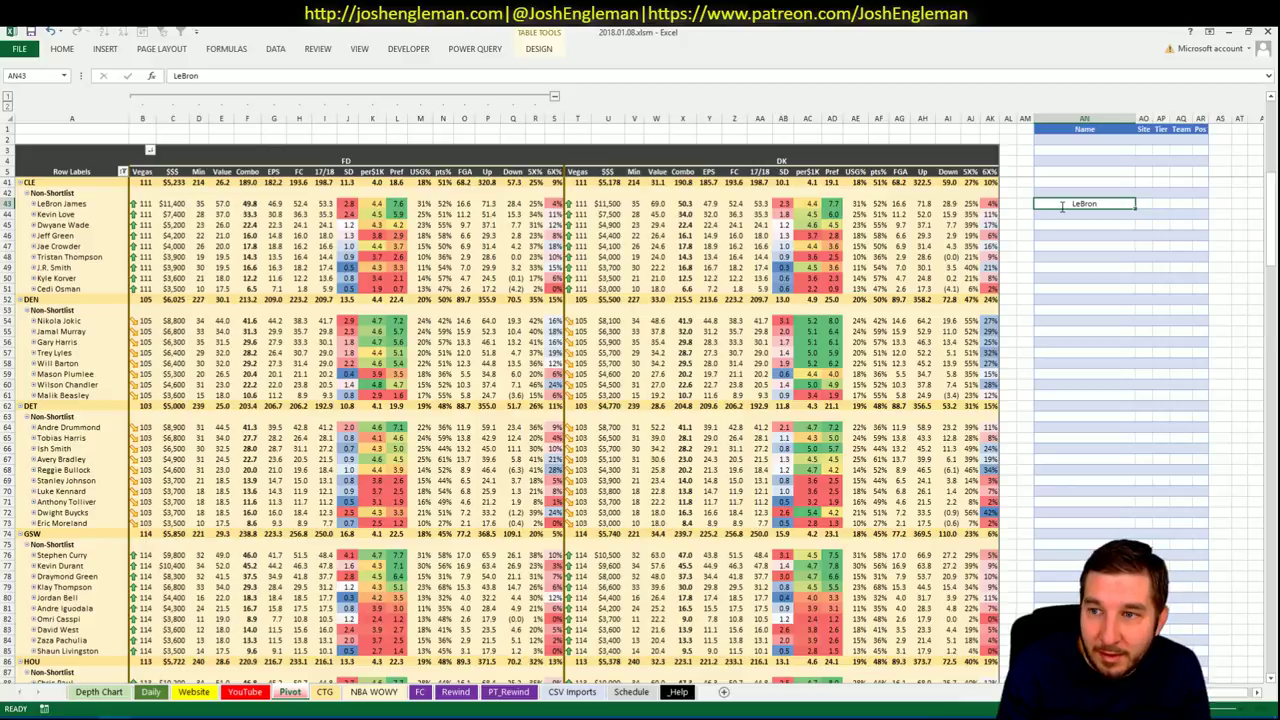
text( James)
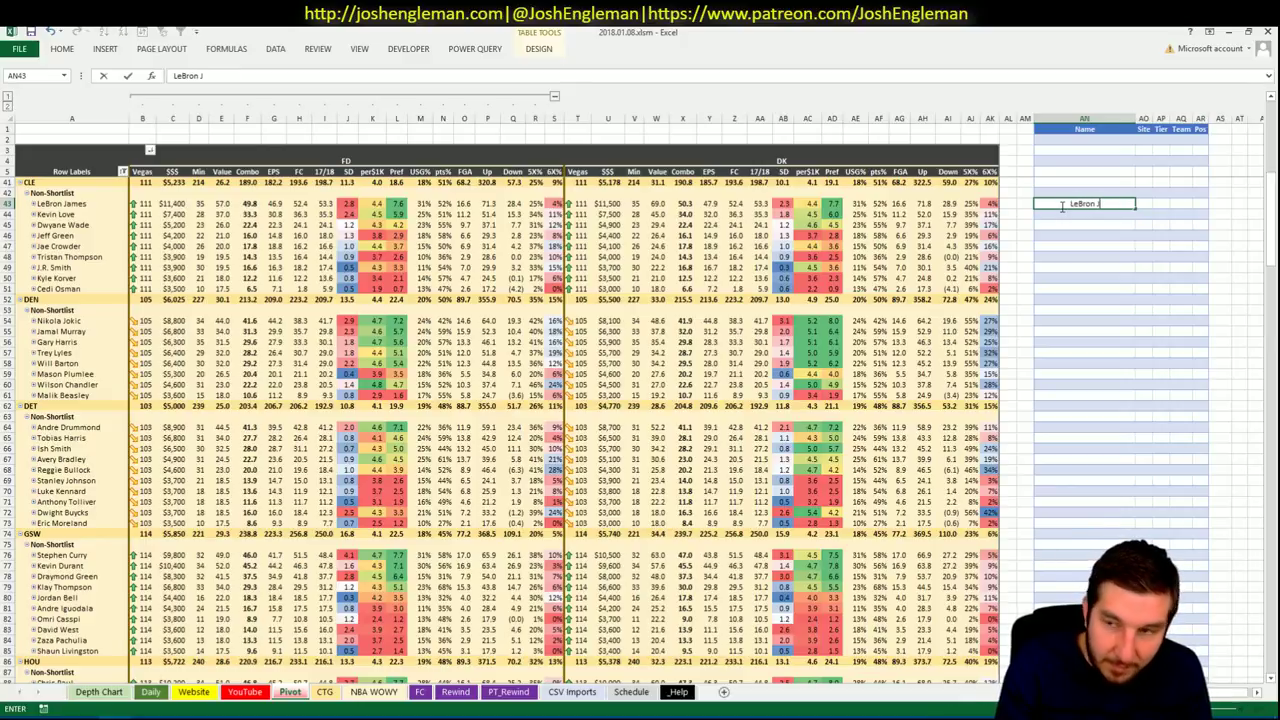
key(ctrl+Return)
key(Right)
key(Right)
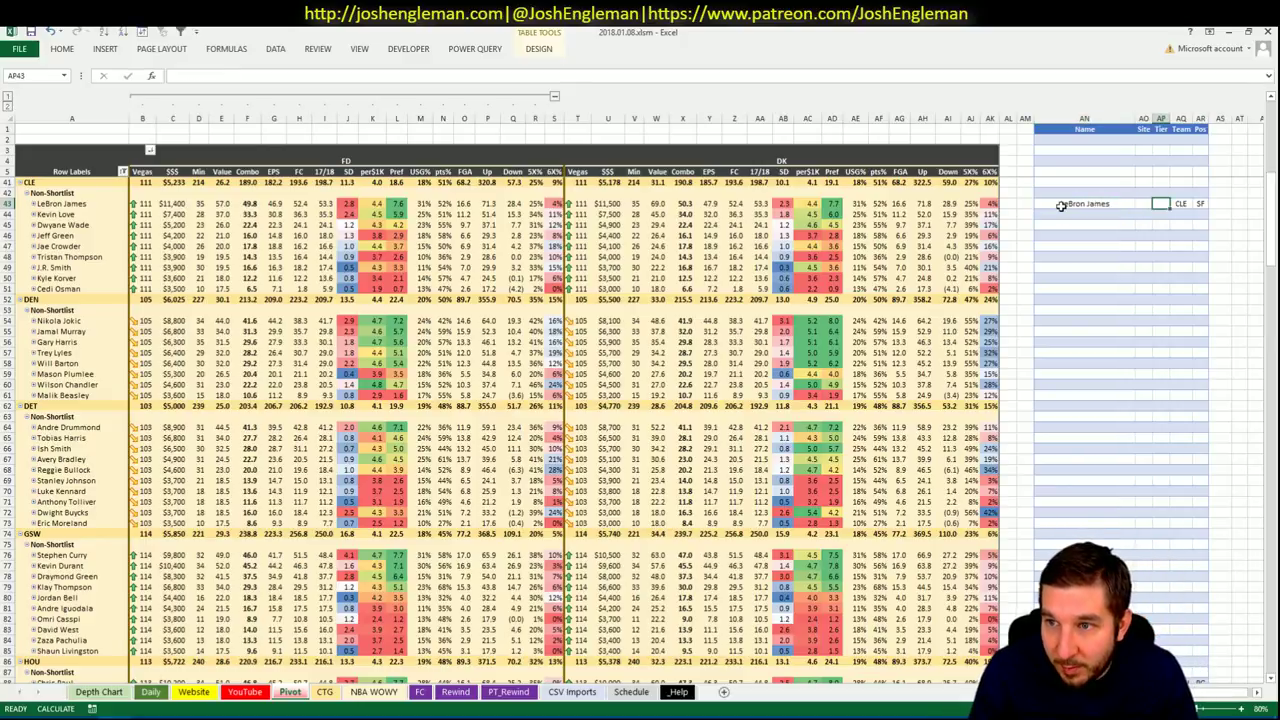
text(4)
key(Return)
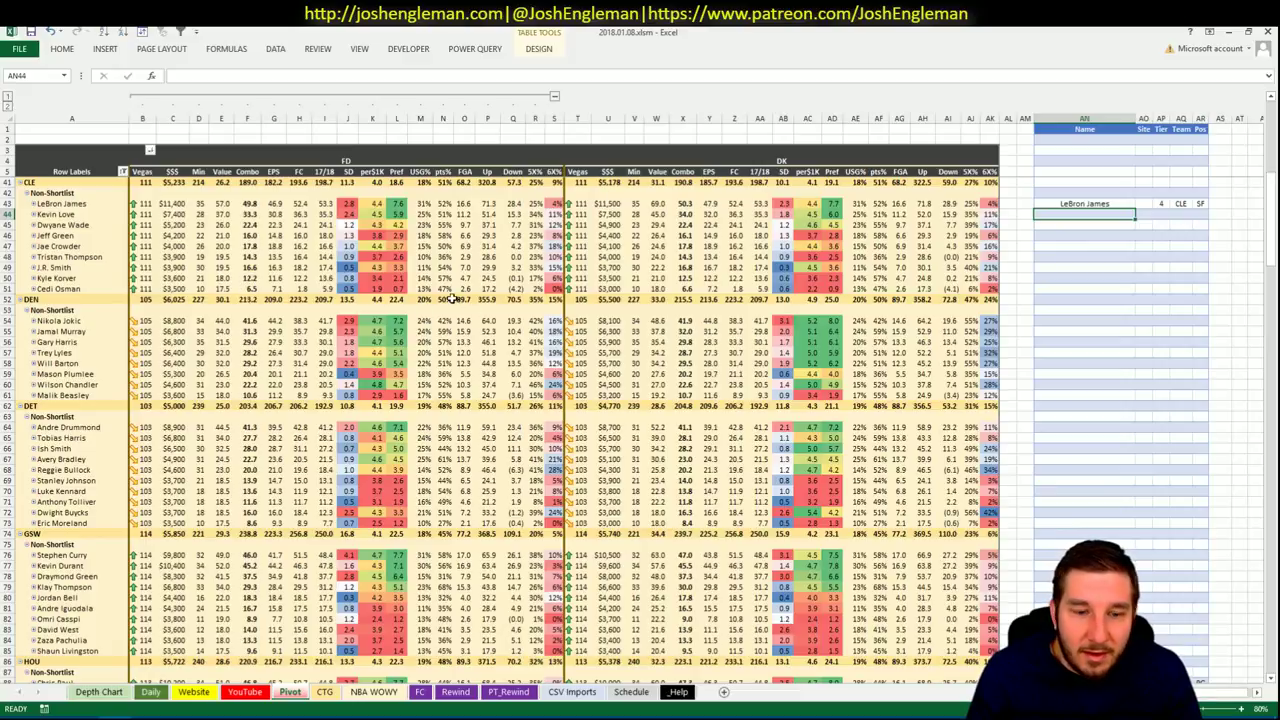
Set the team filter of the recent minutes table on the YouTube sheet to CLE.
click(245, 691)
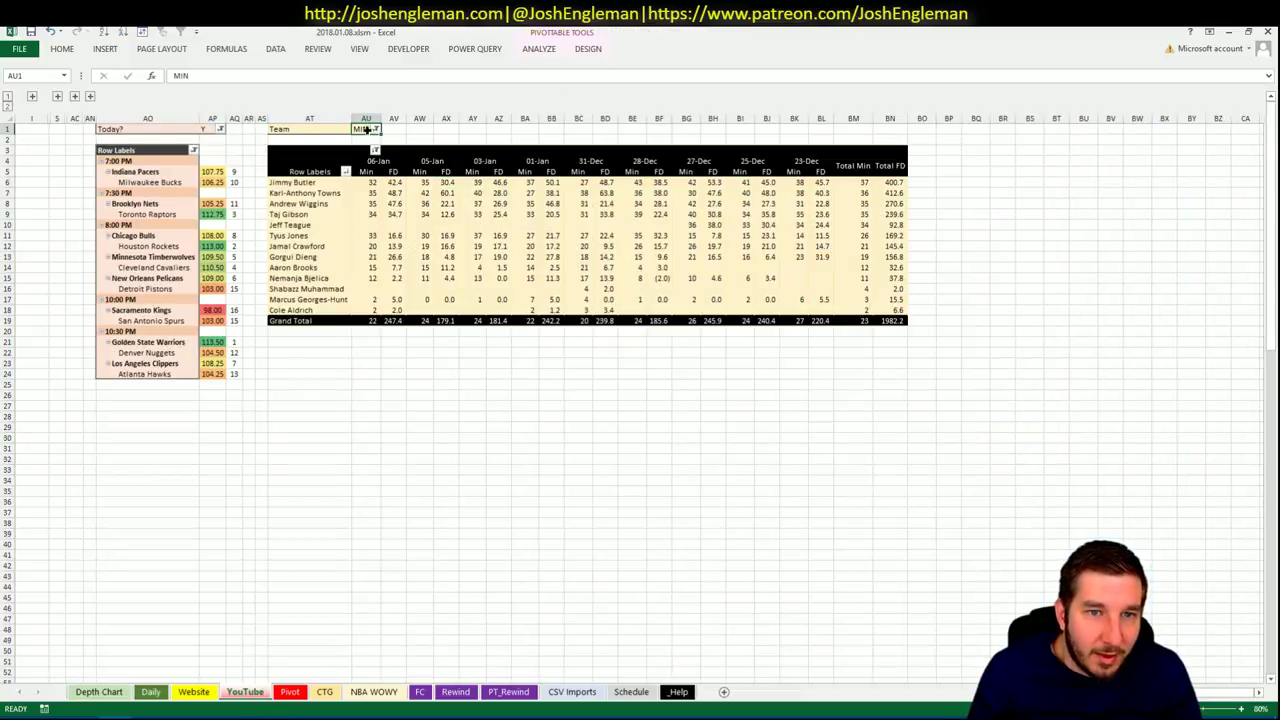
text(CLE)
key(Return)
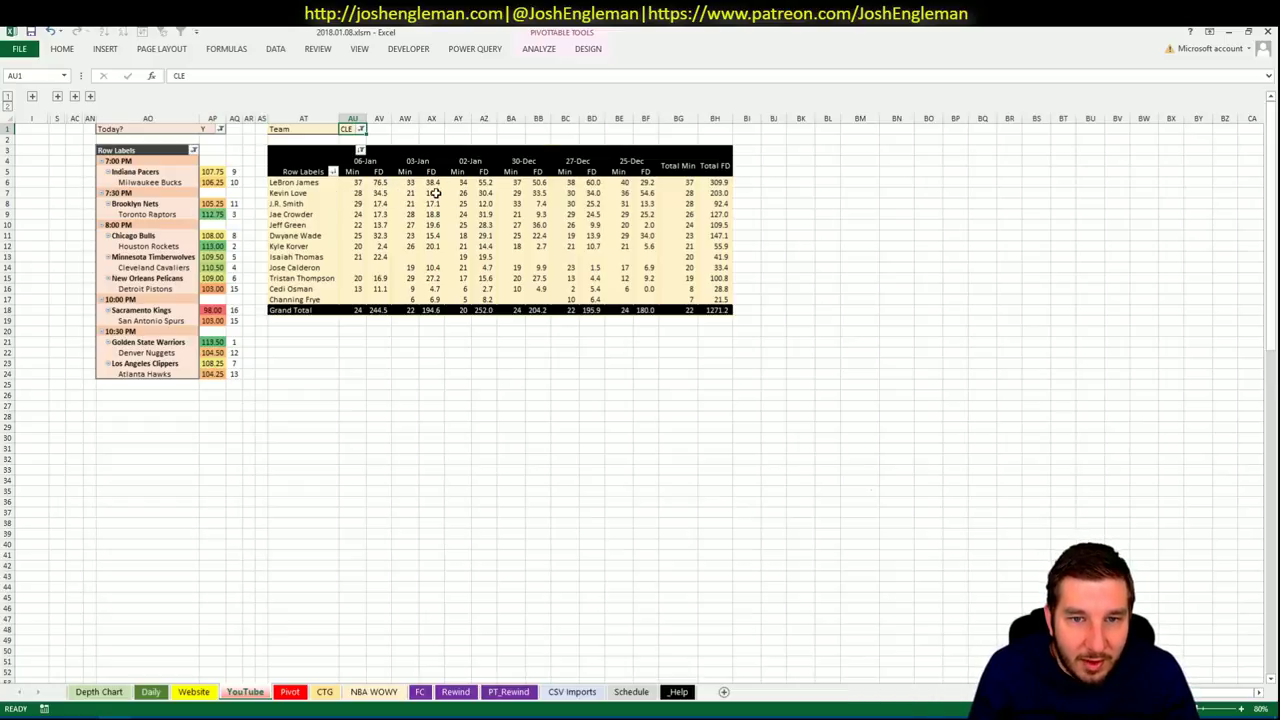
Compare Cleveland's projections on the Pivot sheet with the recent minutes on the YouTube sheet and the shot data on CTG.
click(293, 700)
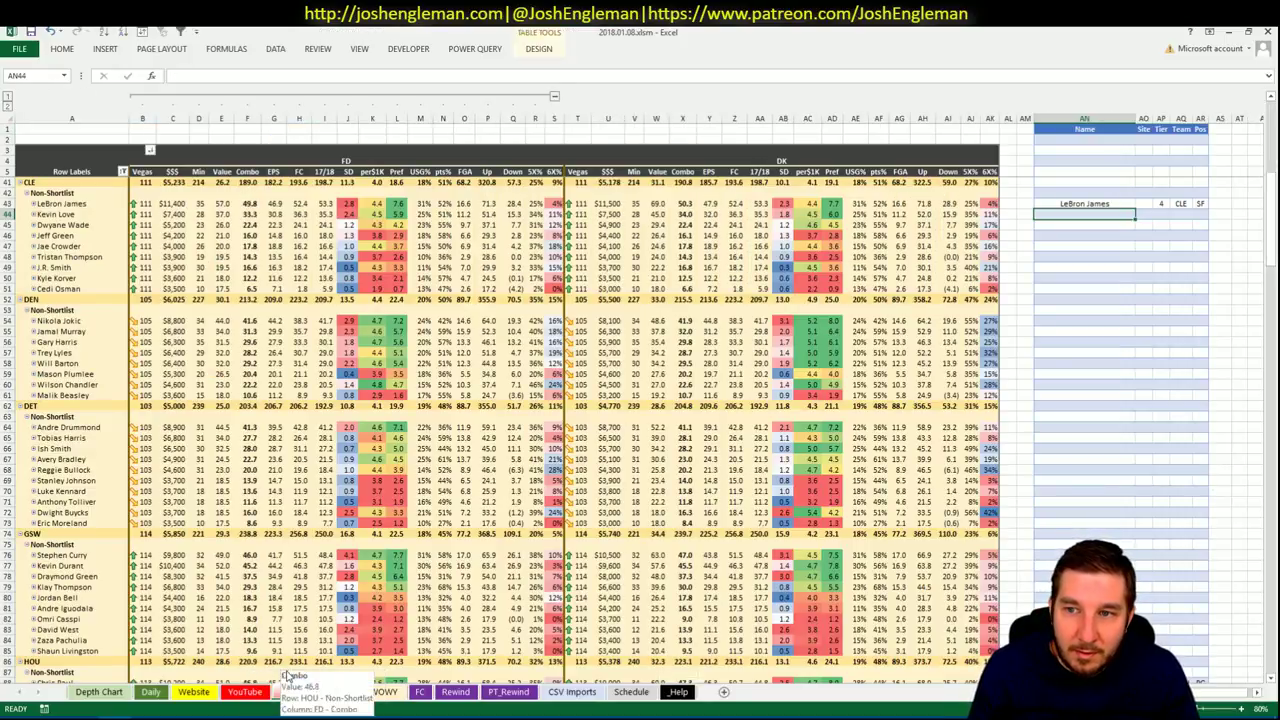
click(250, 693)
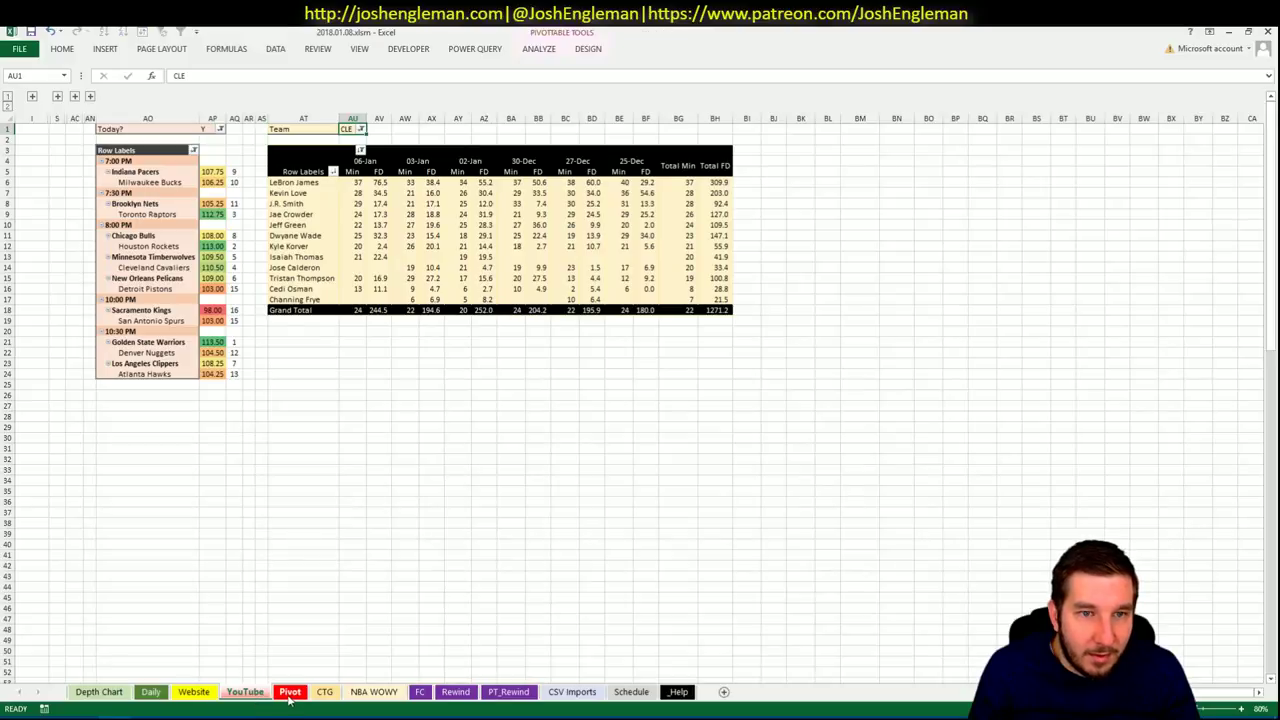
click(290, 700)
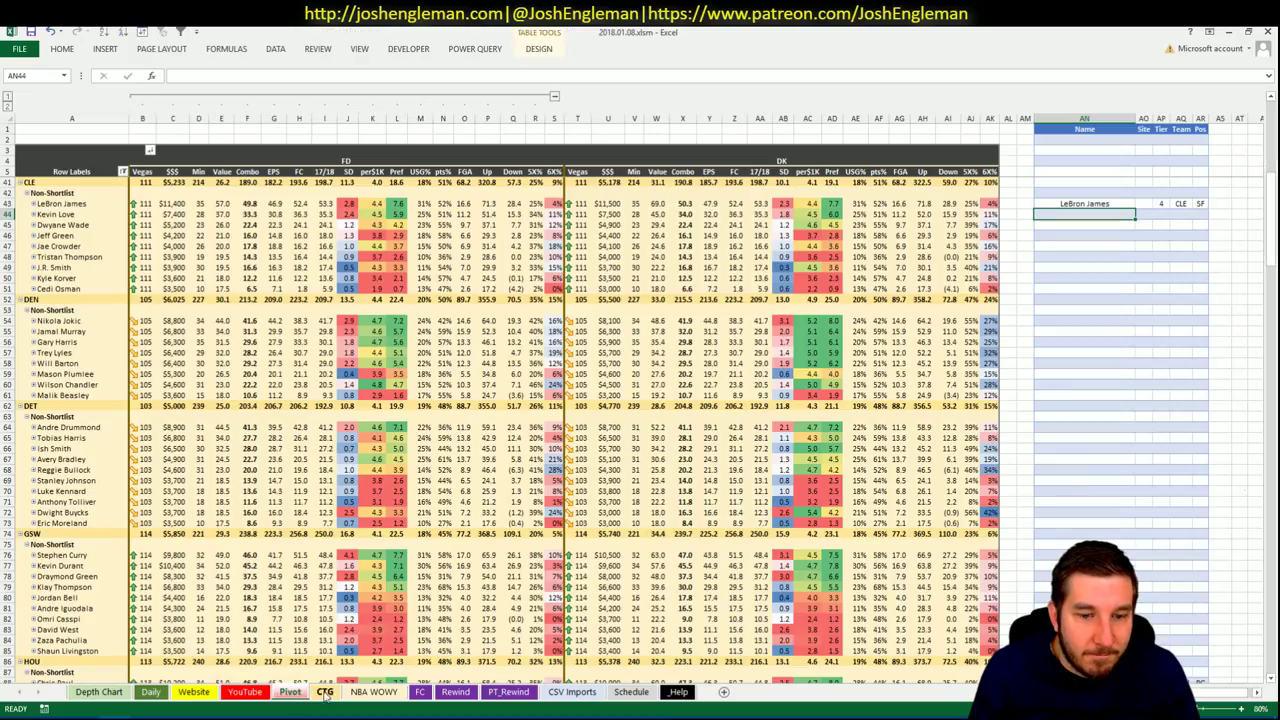
click(325, 692)
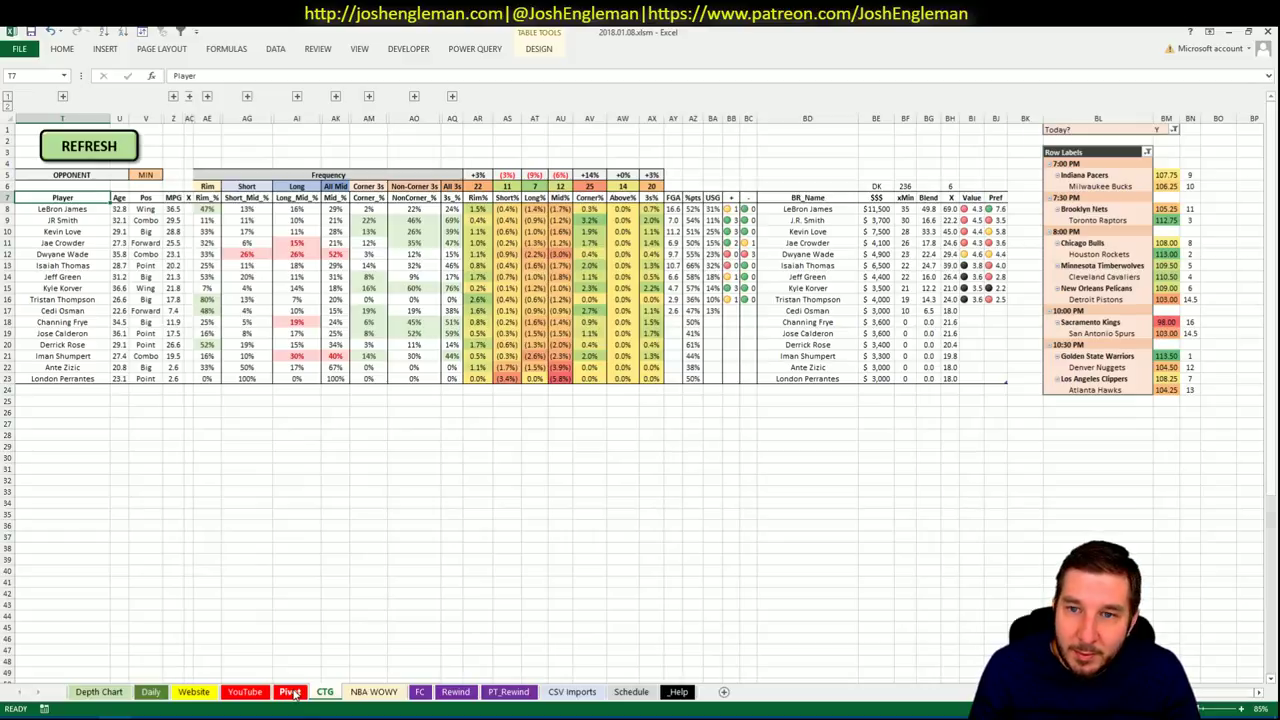
click(290, 693)
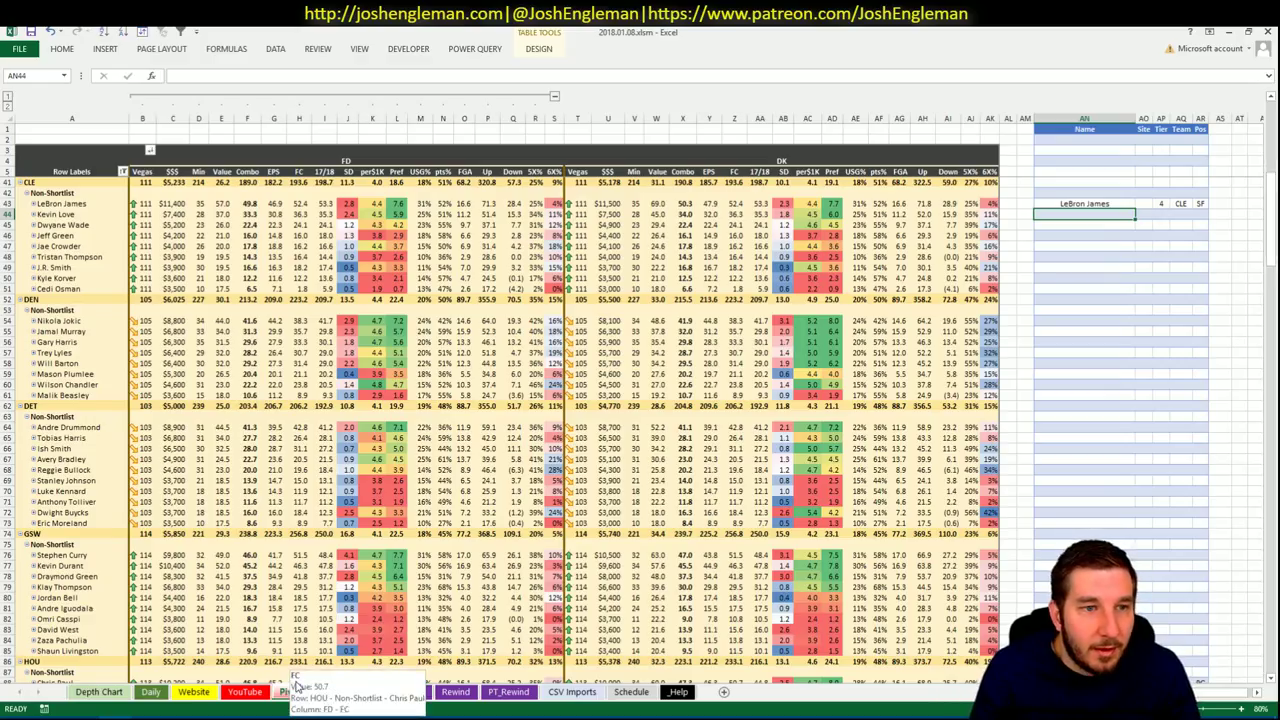
Add Kevin Love to the Pivot sheet's shortlist below LeBron James with tier 4.
text(Kerv)
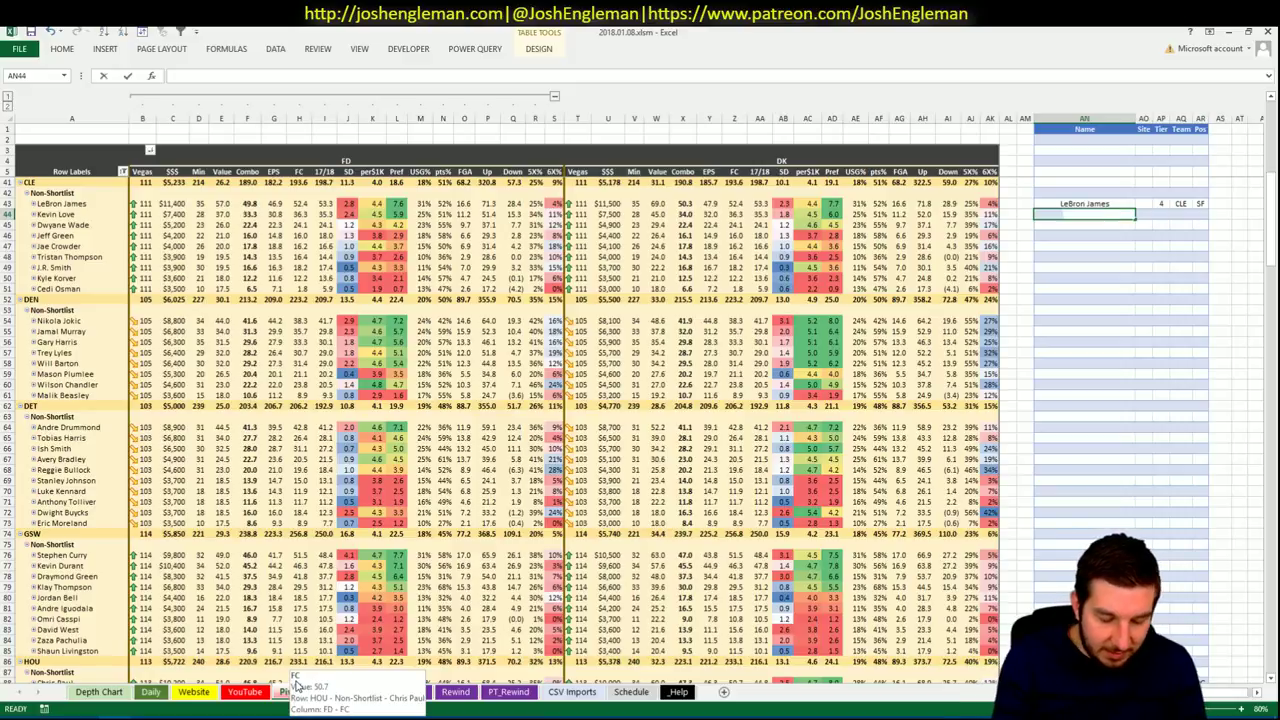
text(in)
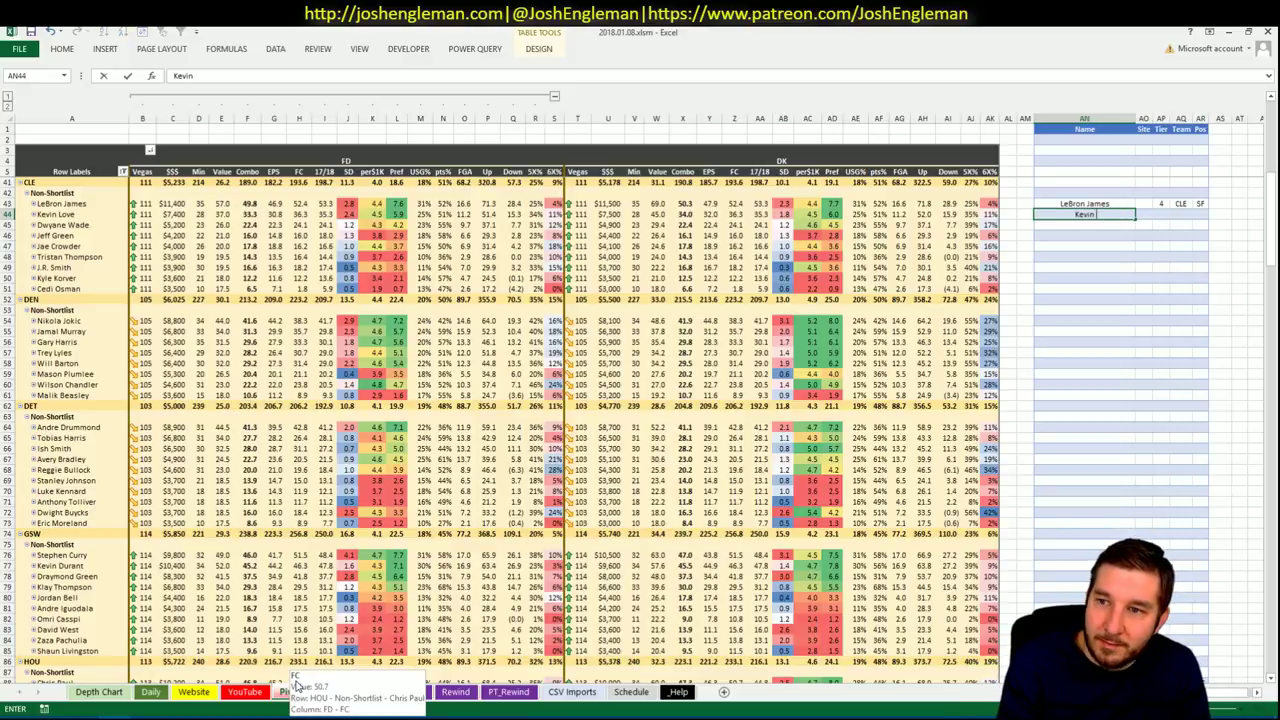
text( Love)
key(Tab)
key(Tab)
text(4)
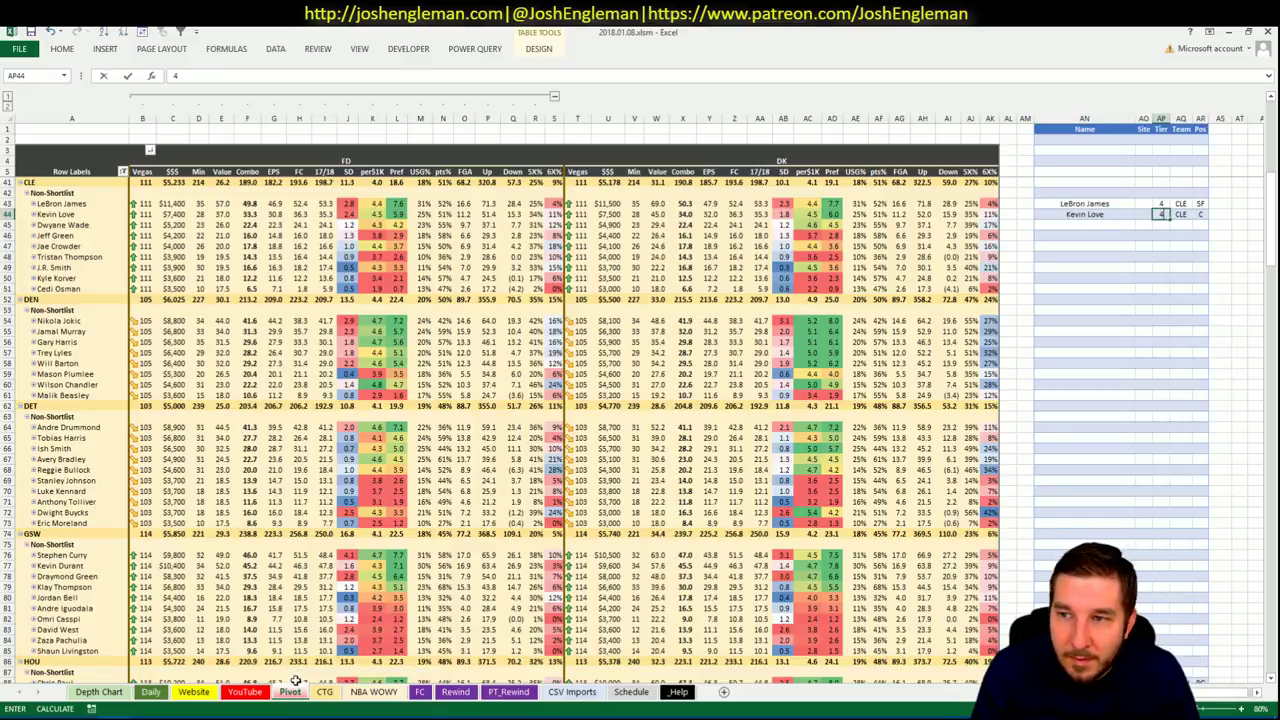
key(Return)
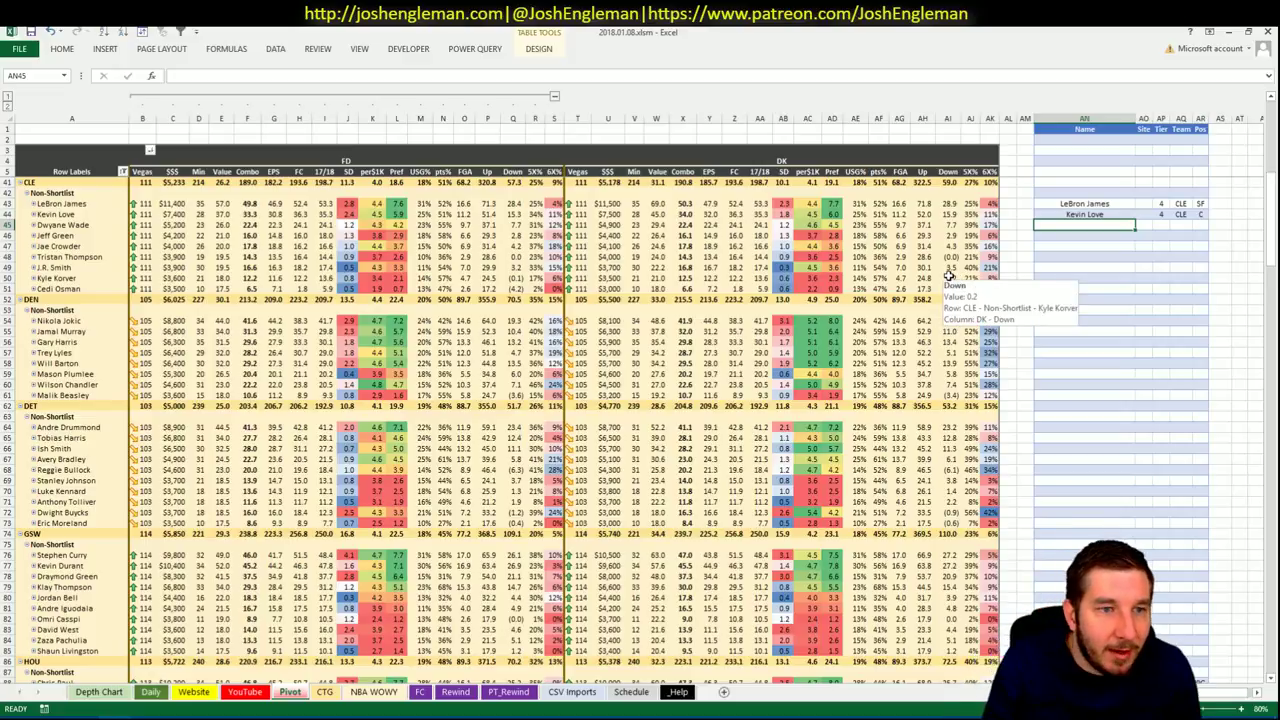
Lower the threshold of the 5X% greater-than-or-equal value filter on the Pivot sheet's player names.
right_click(284, 338)
key(Escape)
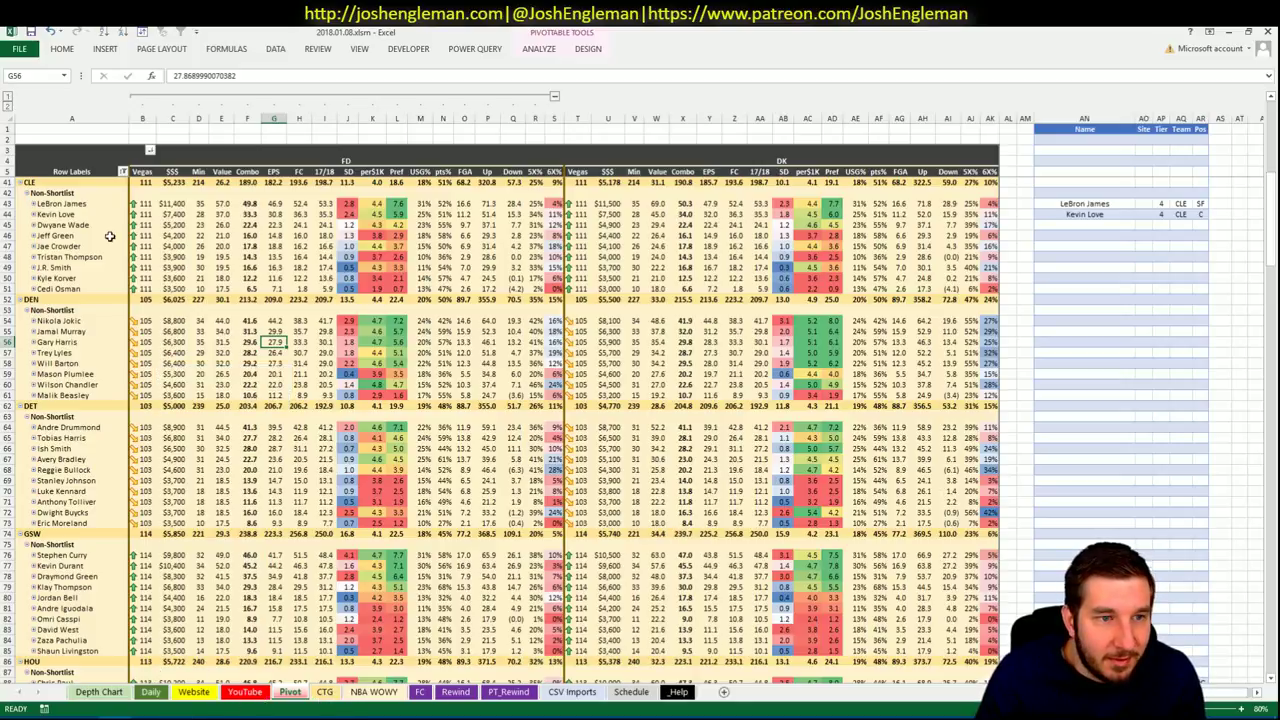
click(60, 226)
click(123, 172)
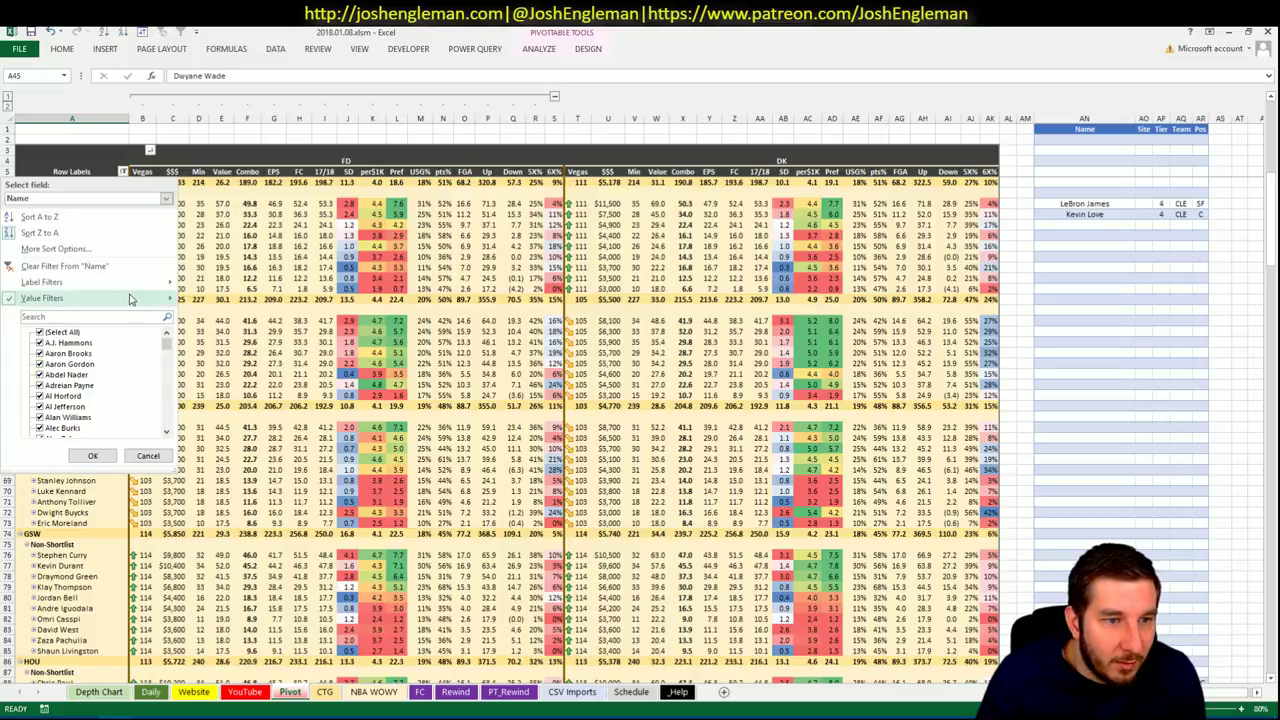
mouse_move(133, 299)
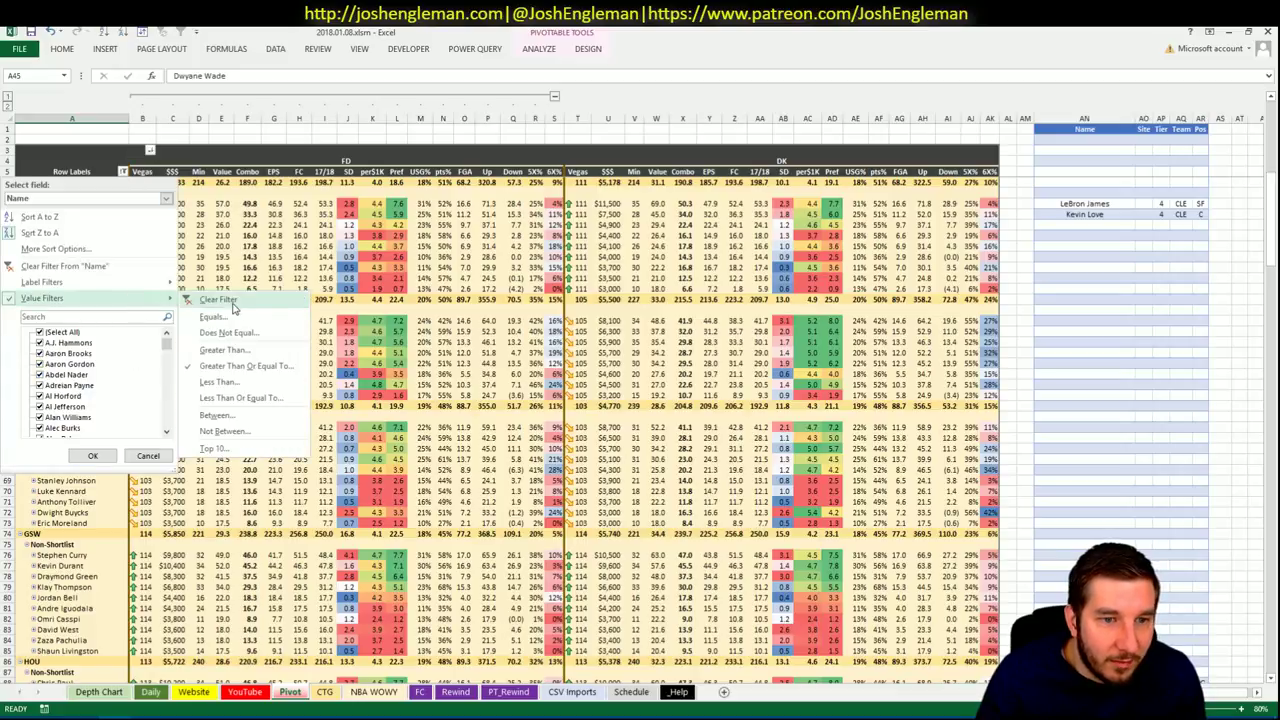
click(246, 366)
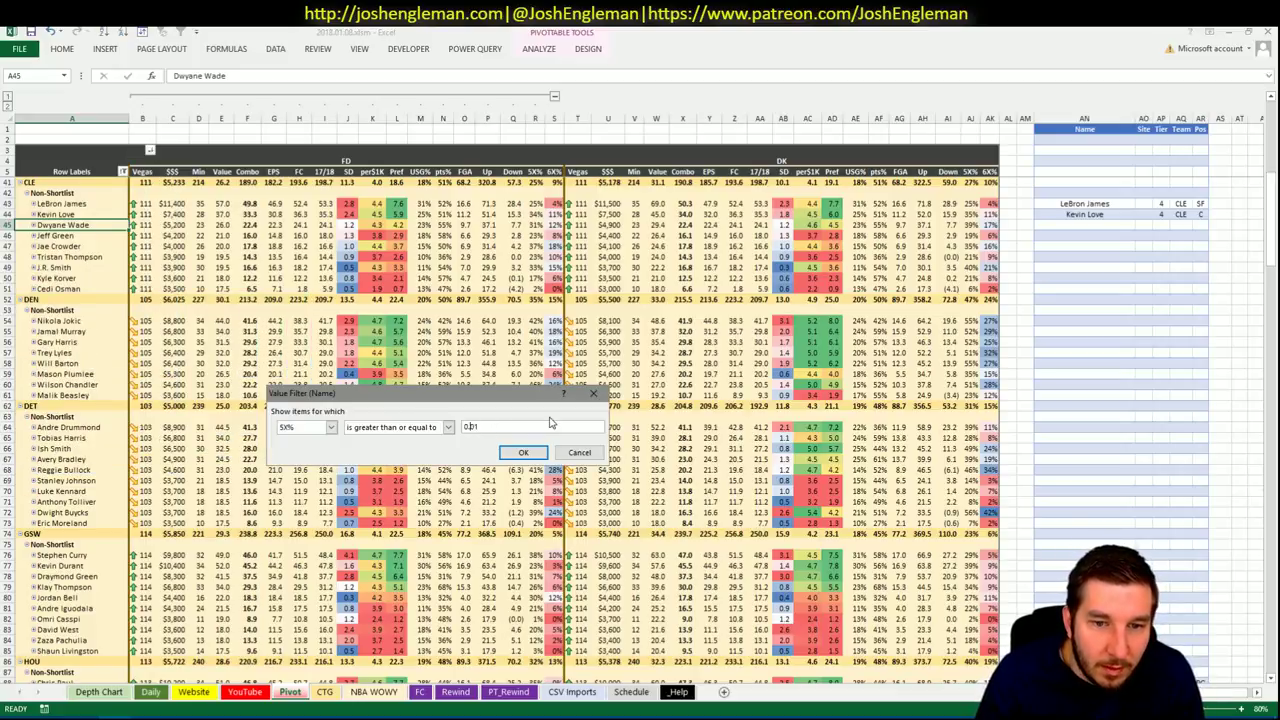
key(Return)
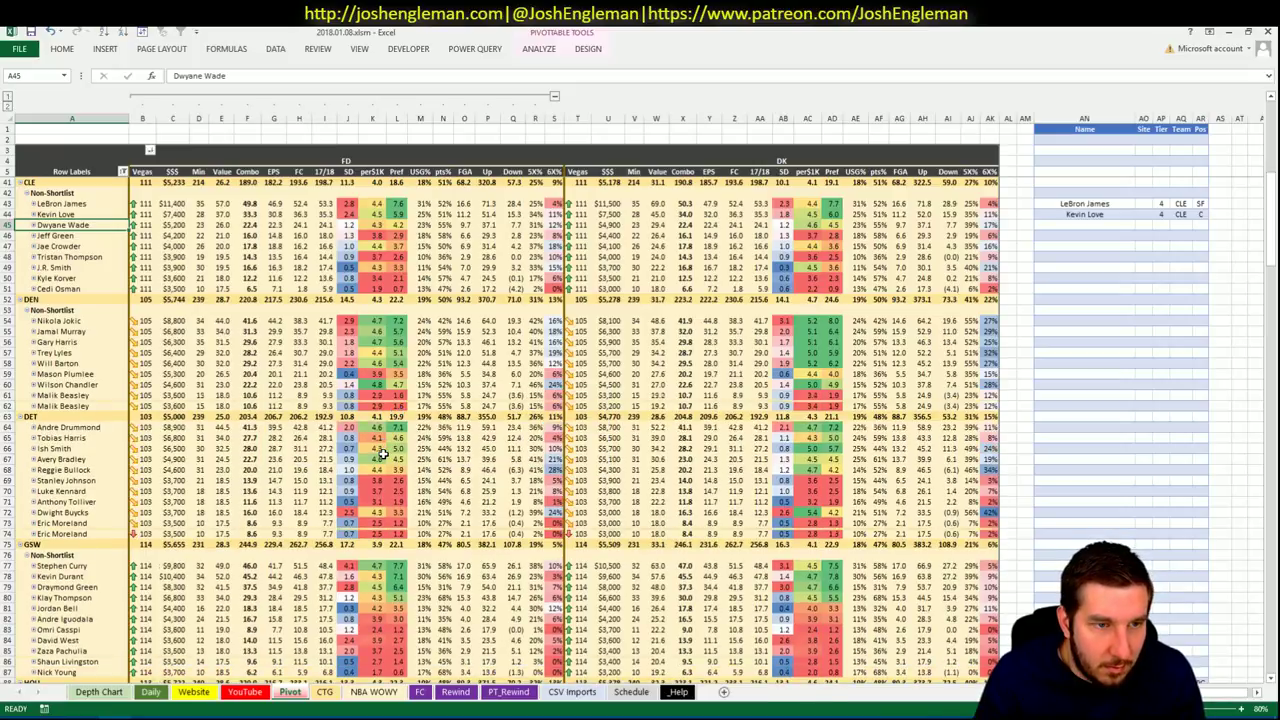
On the Daily sheet, locate Isaiah Thomas in the DK list, expand the collapsed FD table, and examine its point guard projections.
click(151, 692)
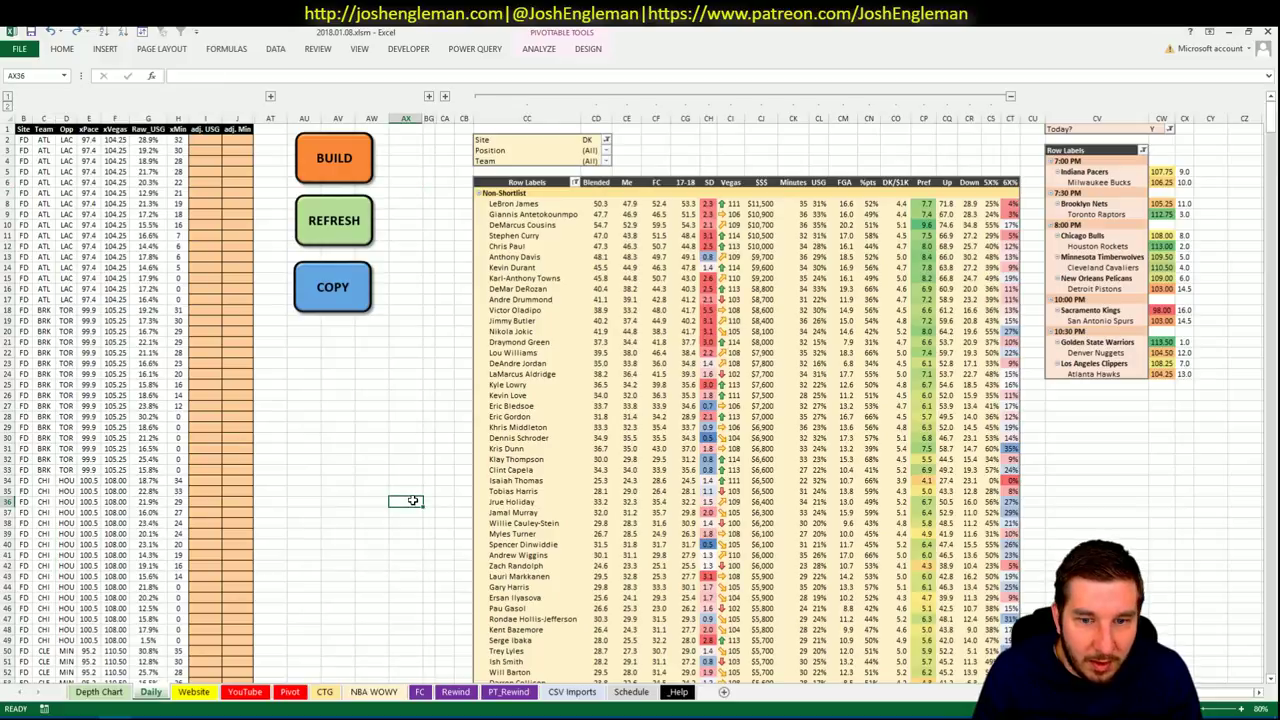
click(549, 481)
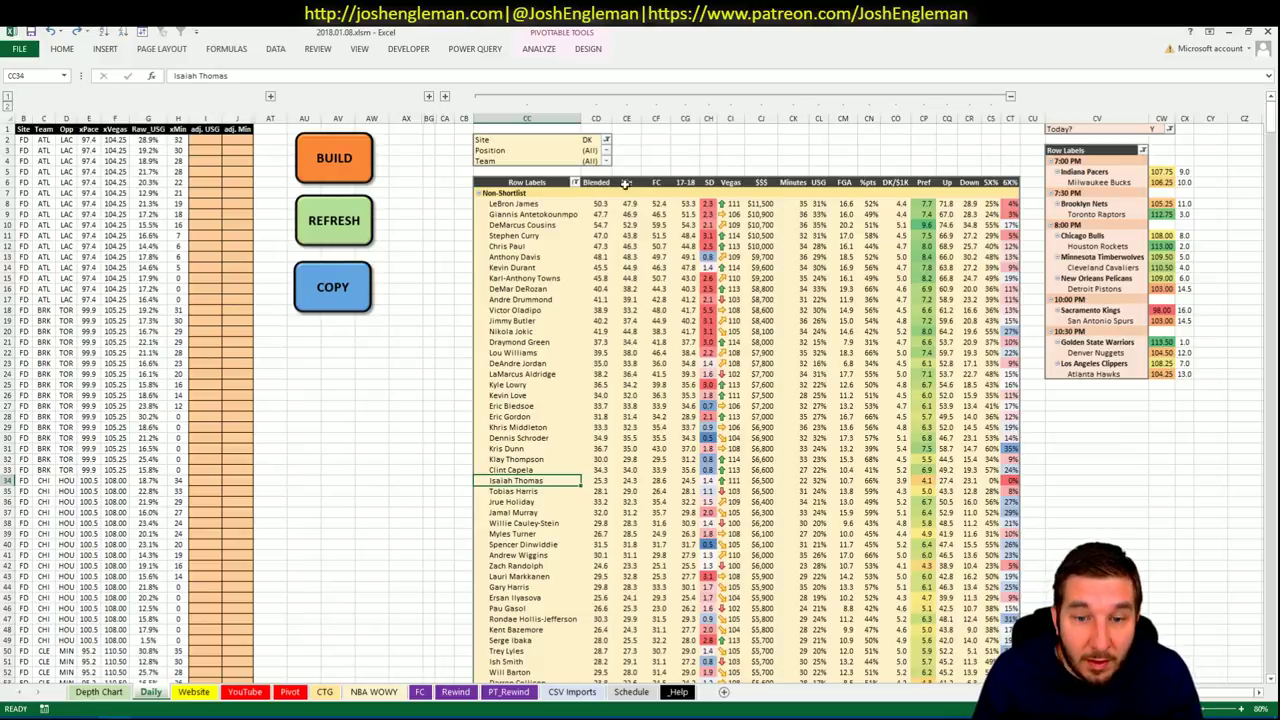
click(446, 96)
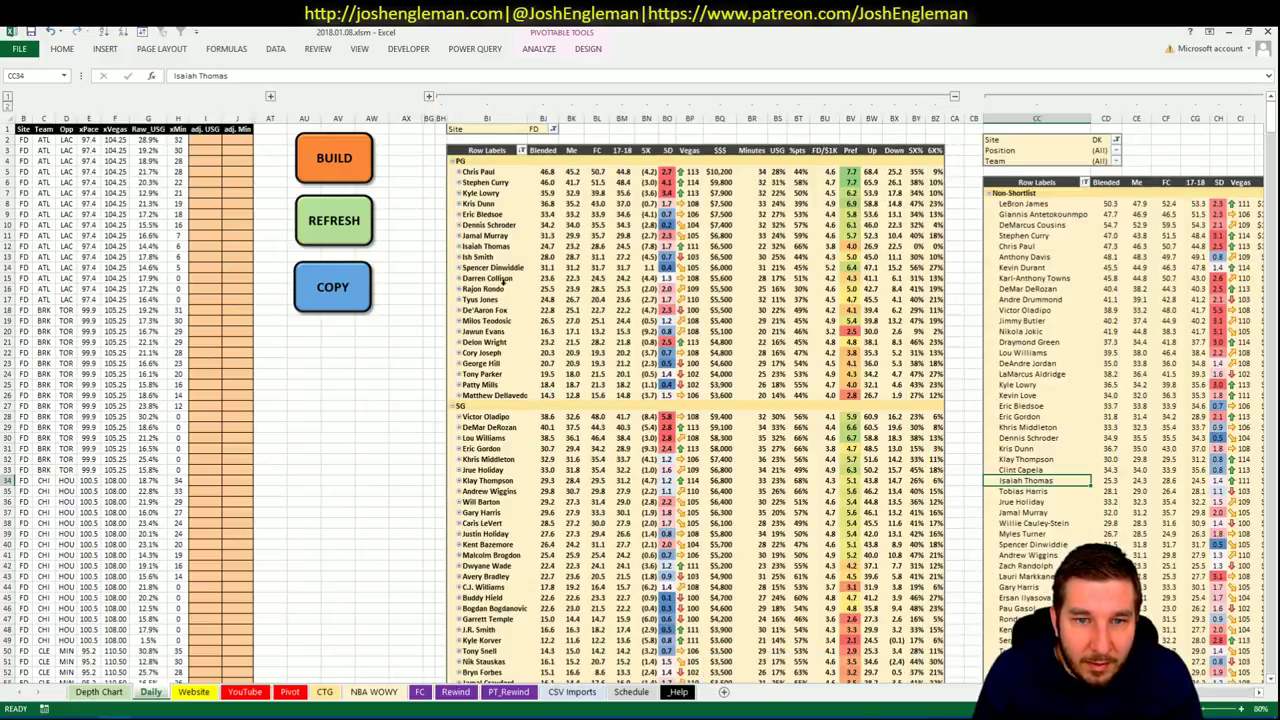
click(487, 236)
scroll(487, 247, down, 3)
scroll(487, 247, up, 3)
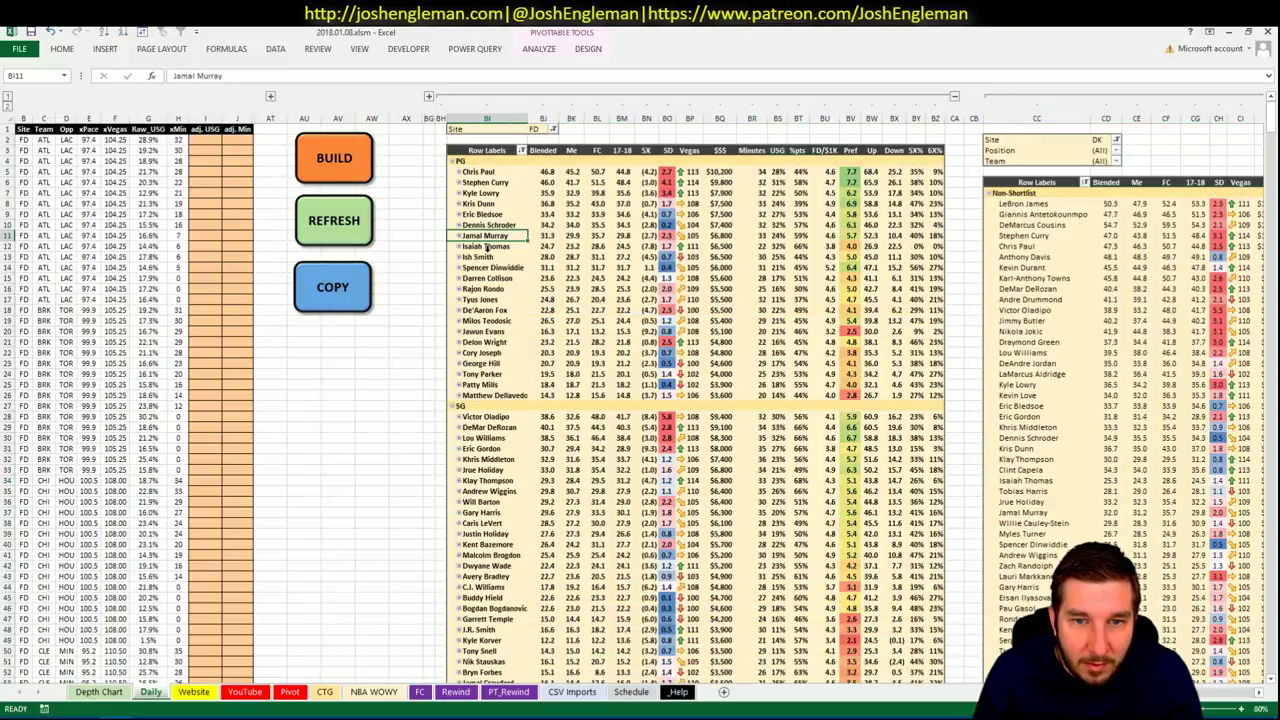
Check Isaiah Thomas's FD projection row on the Daily sheet, collapse the FD and DK tables, and return to Cleveland on the Pivot sheet.
drag(493, 249, 940, 248)
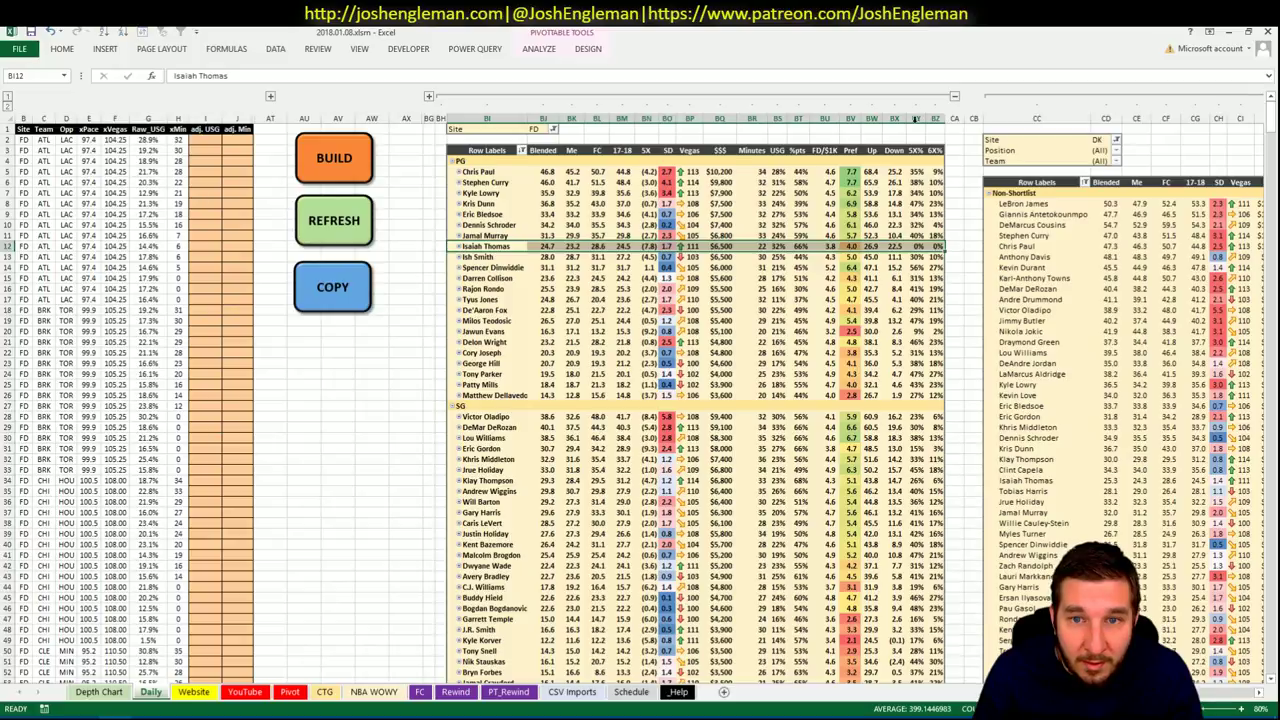
click(953, 97)
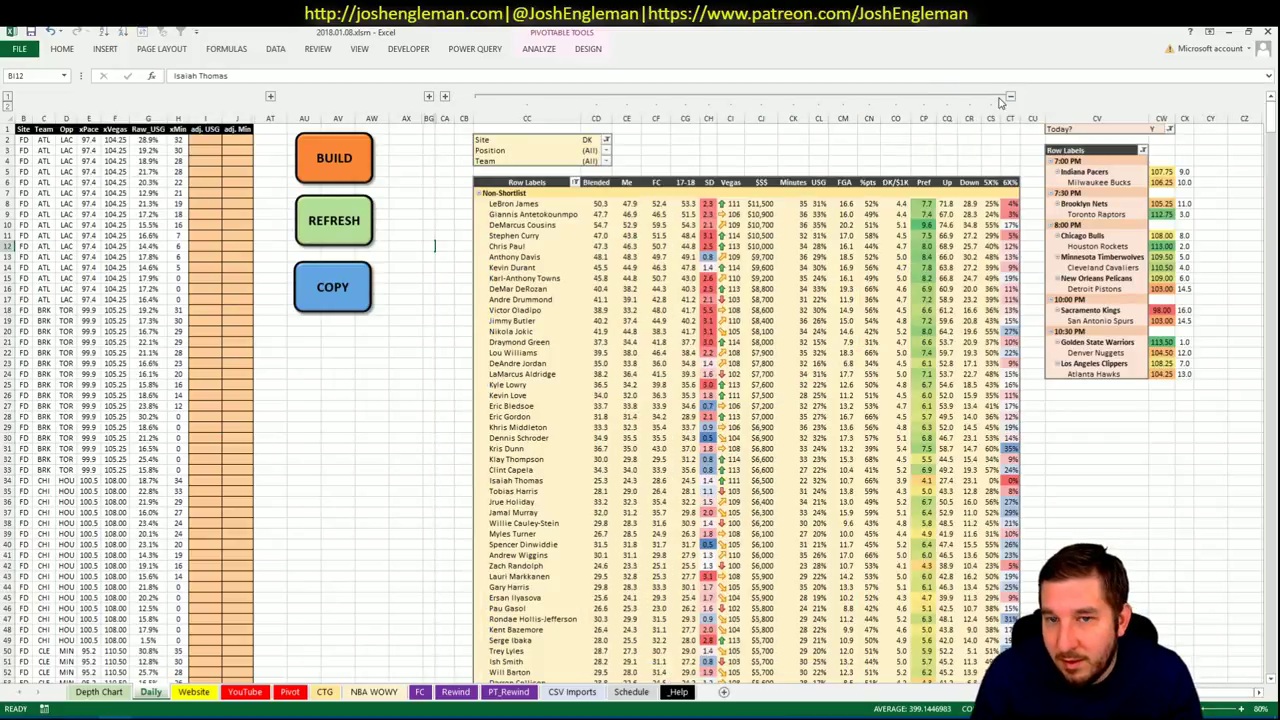
click(1010, 97)
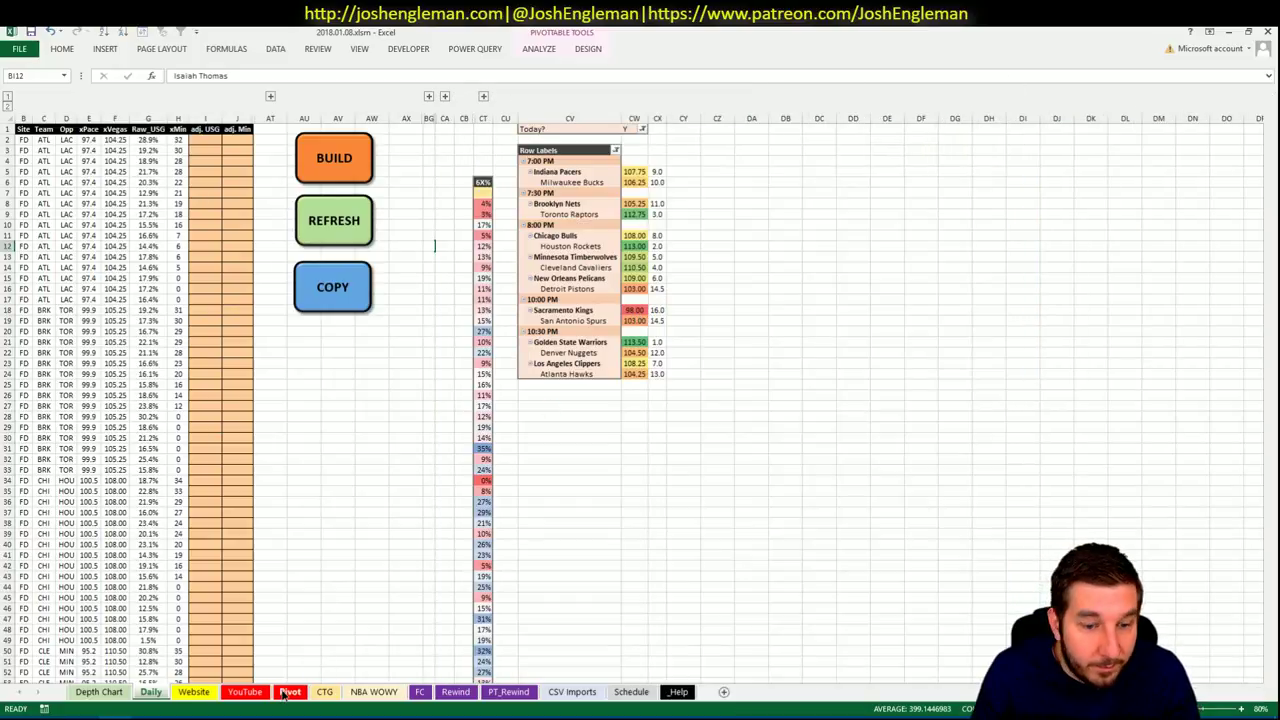
click(292, 691)
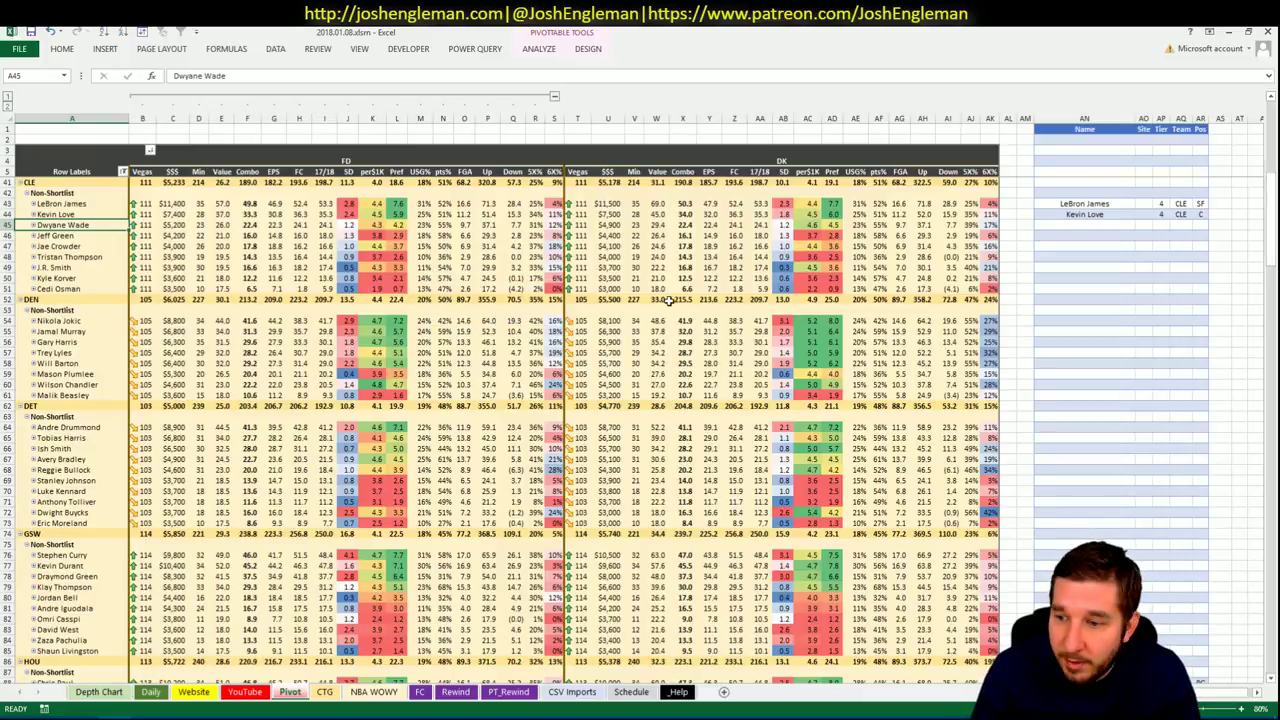
click(880, 257)
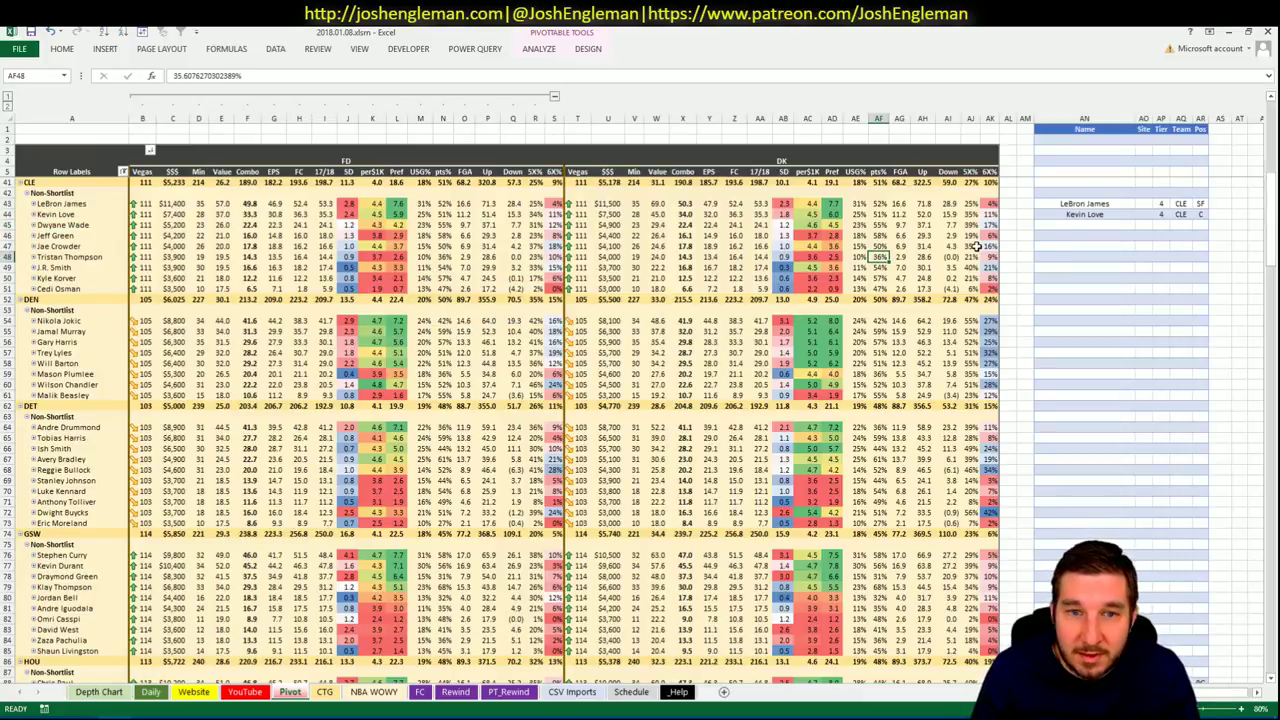
Set the opponent on the CTG sheet to DET.
click(291, 693)
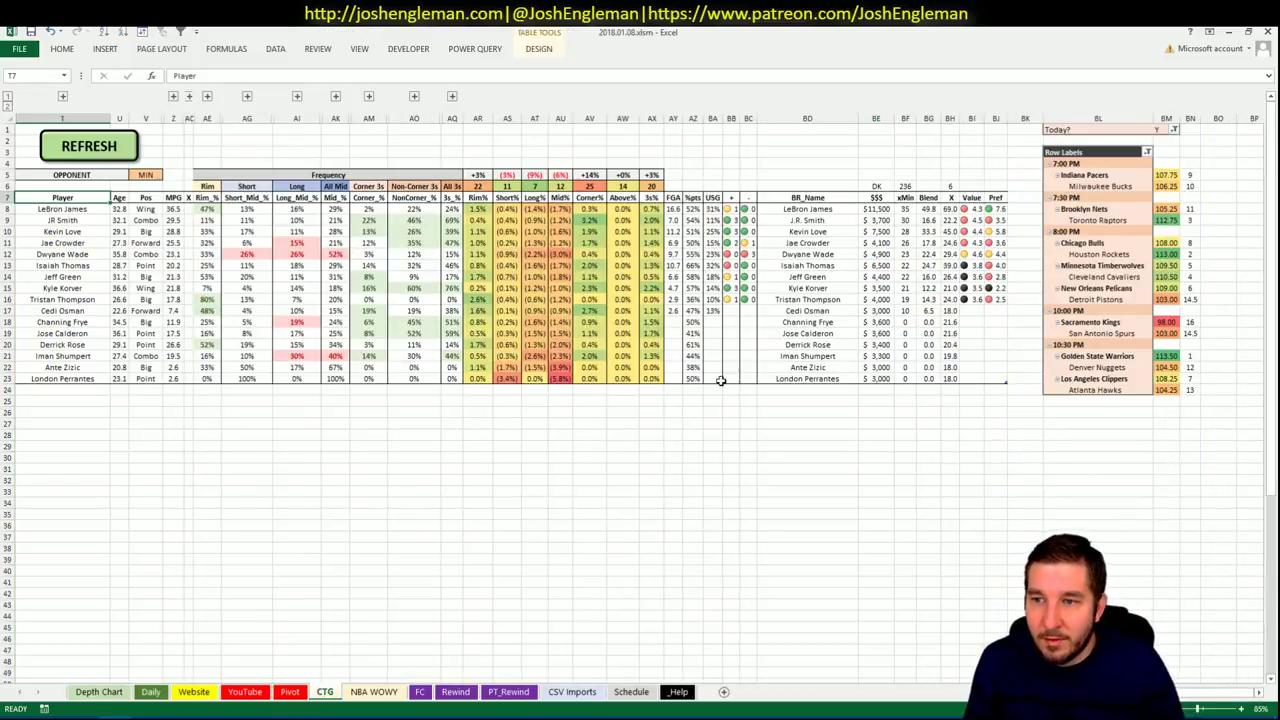
click(143, 175)
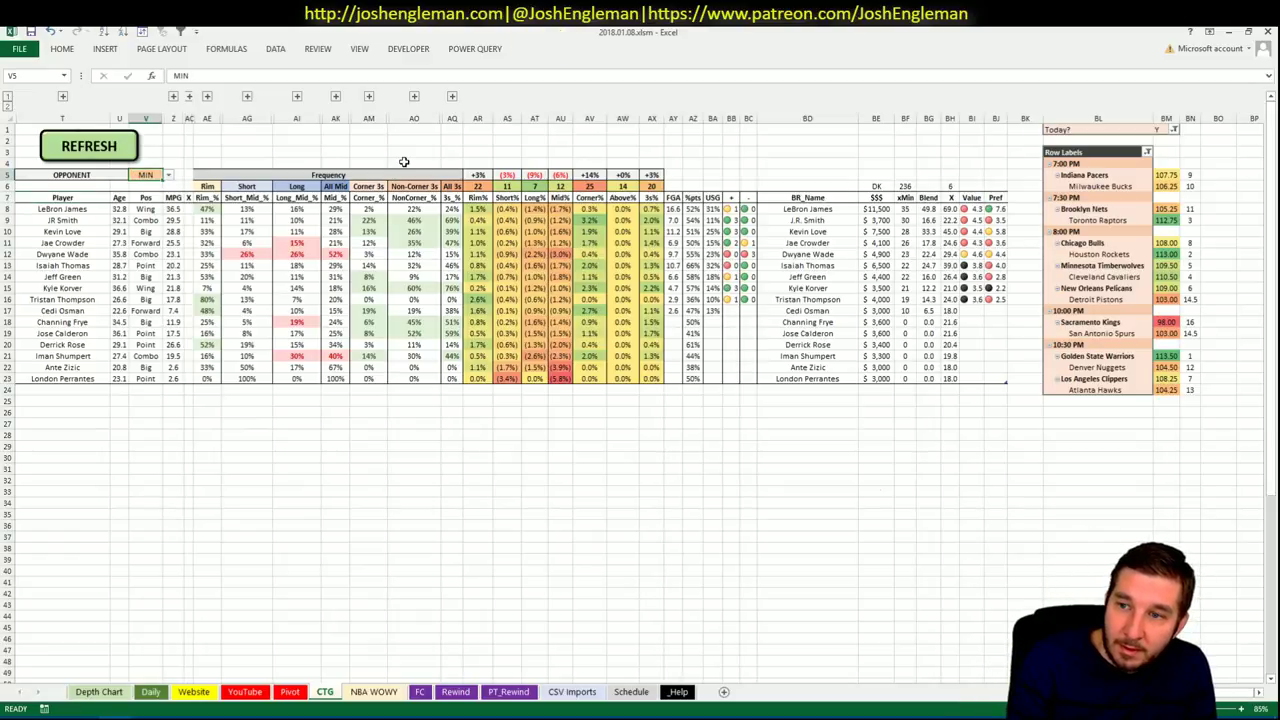
text(DE)
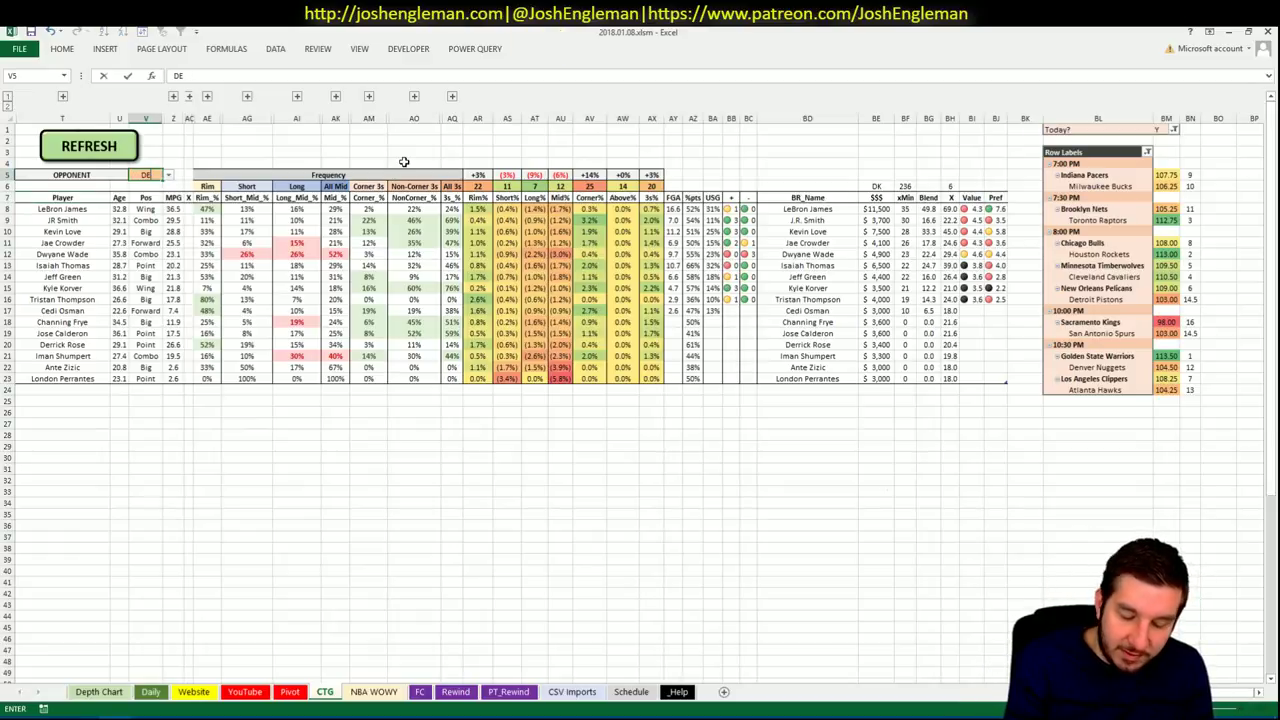
text(T)
key(Return)
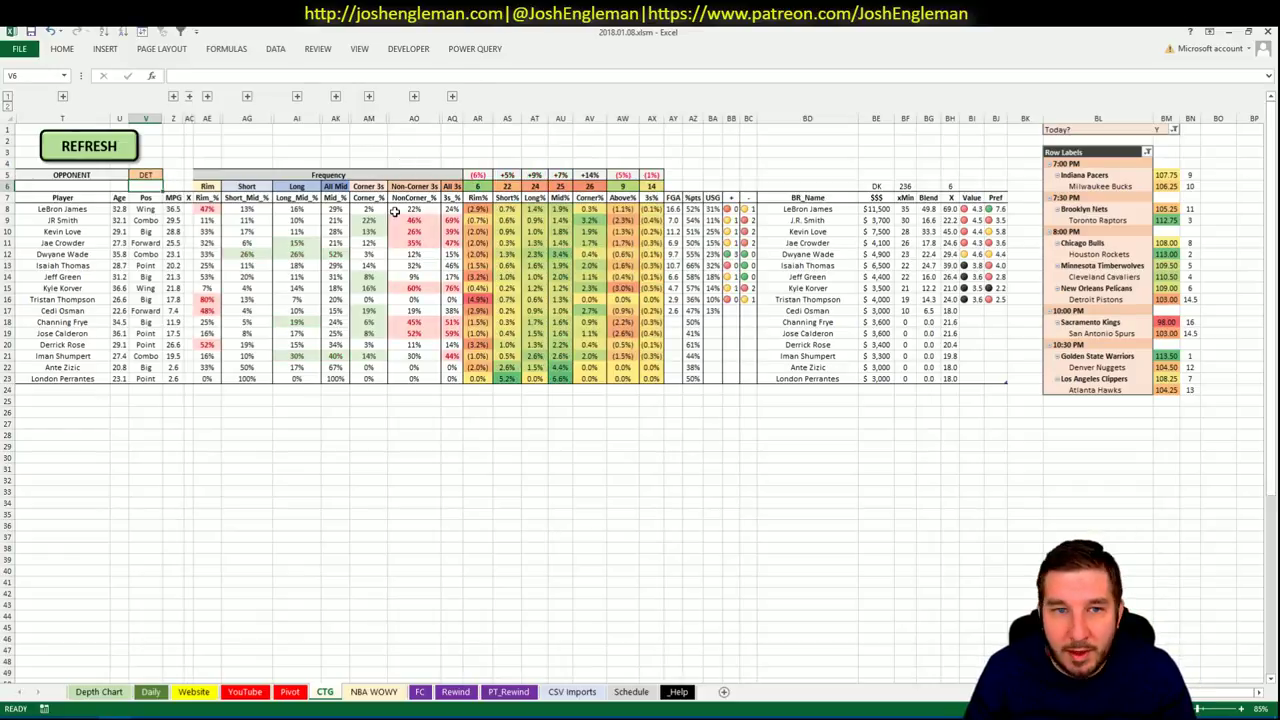
Switch to Cleaning the Glass in the browser and open the New Orleans Pelicans' Shooting: Frequency section.
key(alt+Tab)
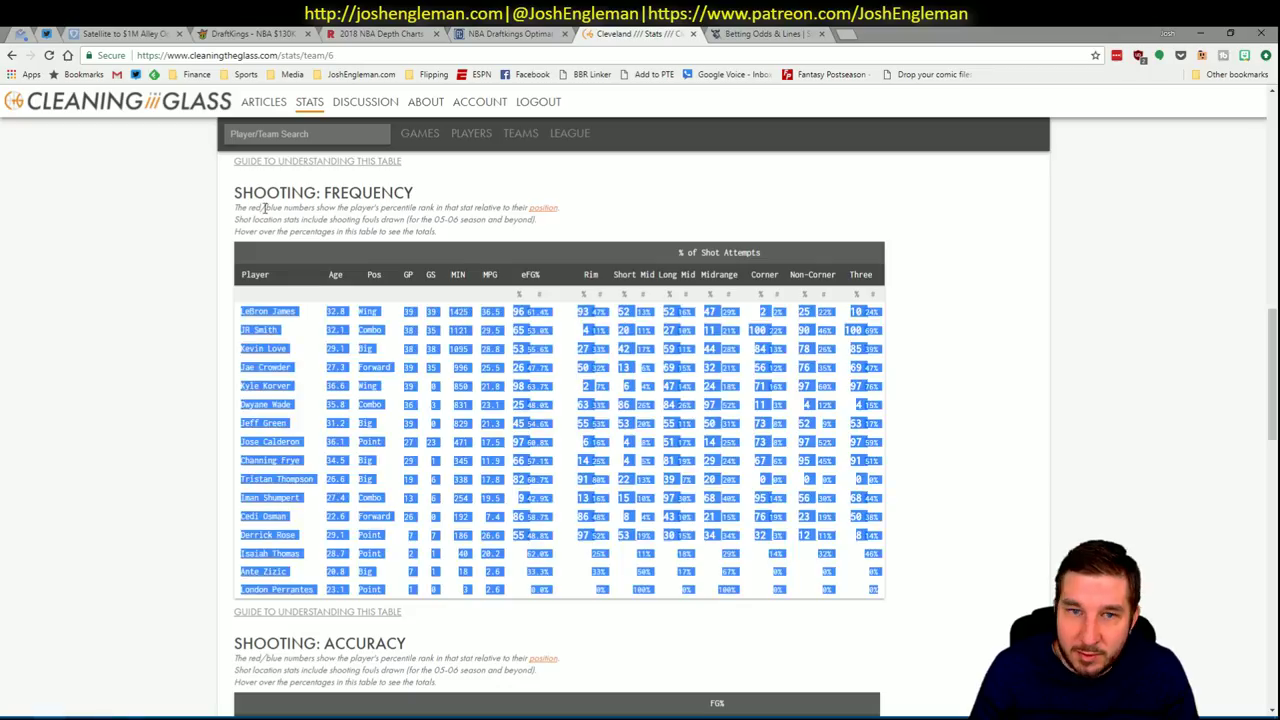
click(305, 135)
text(New Orleans Pelicans)
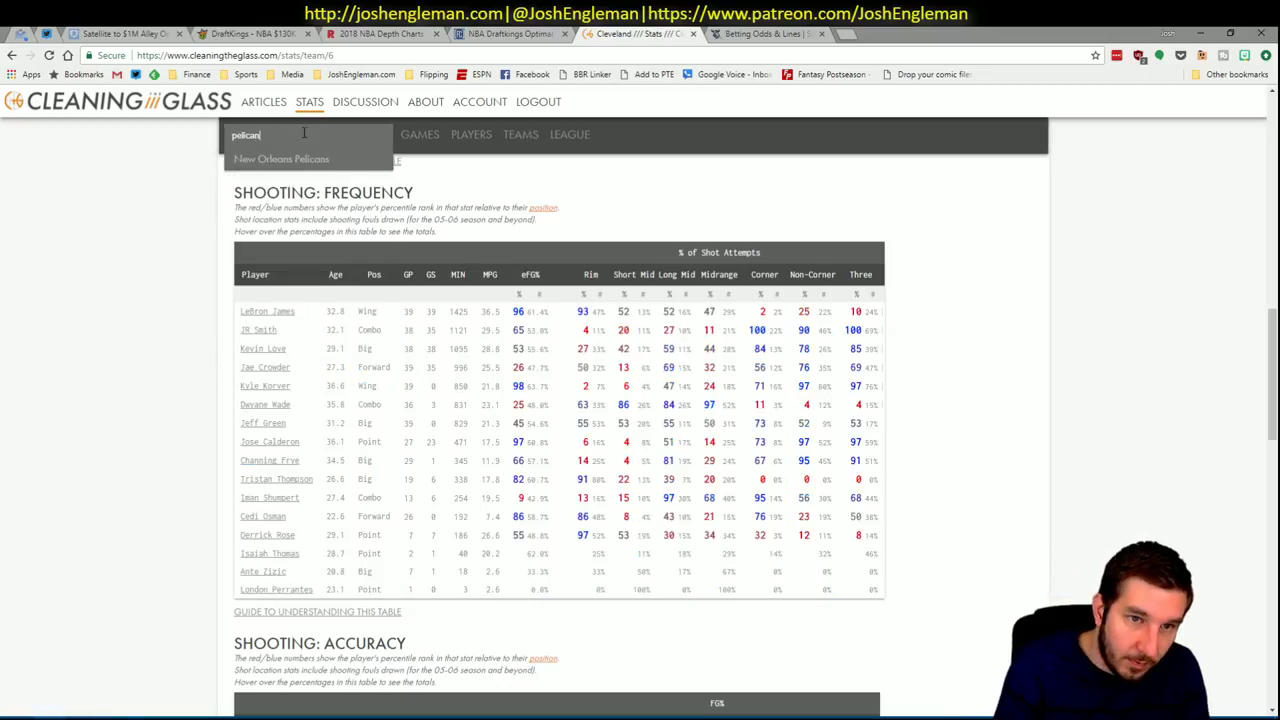
key(Return)
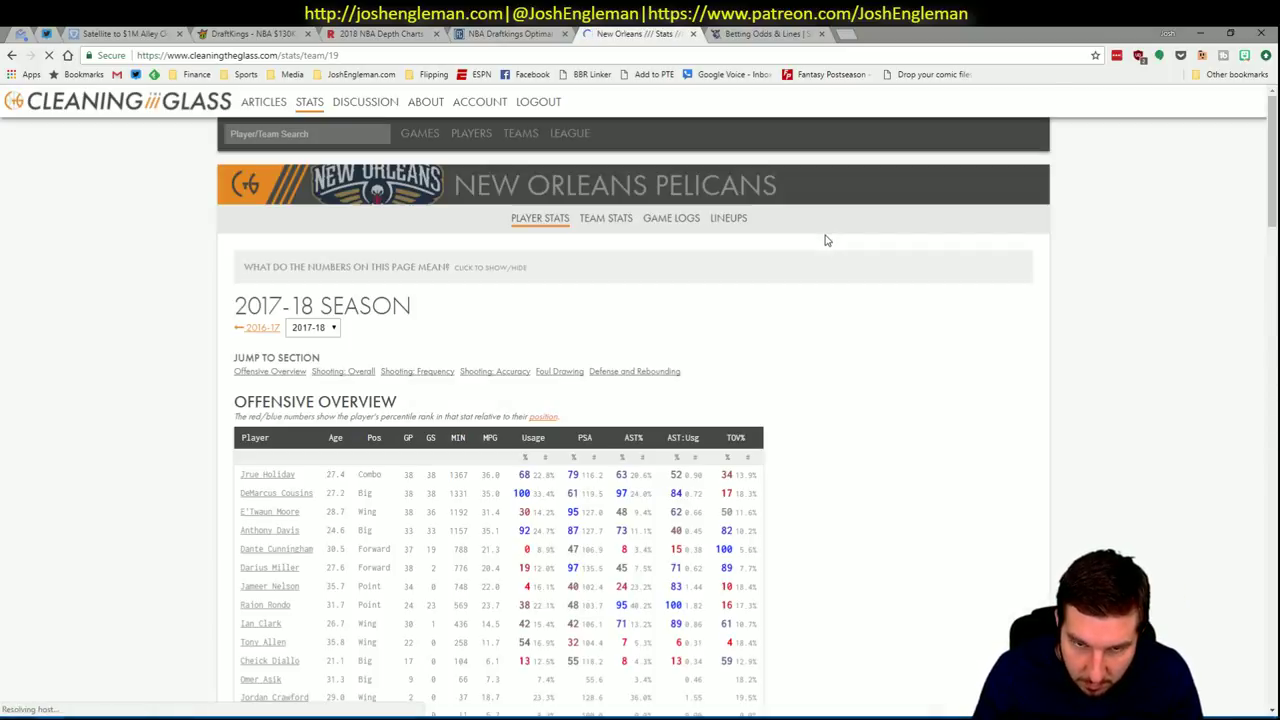
click(415, 371)
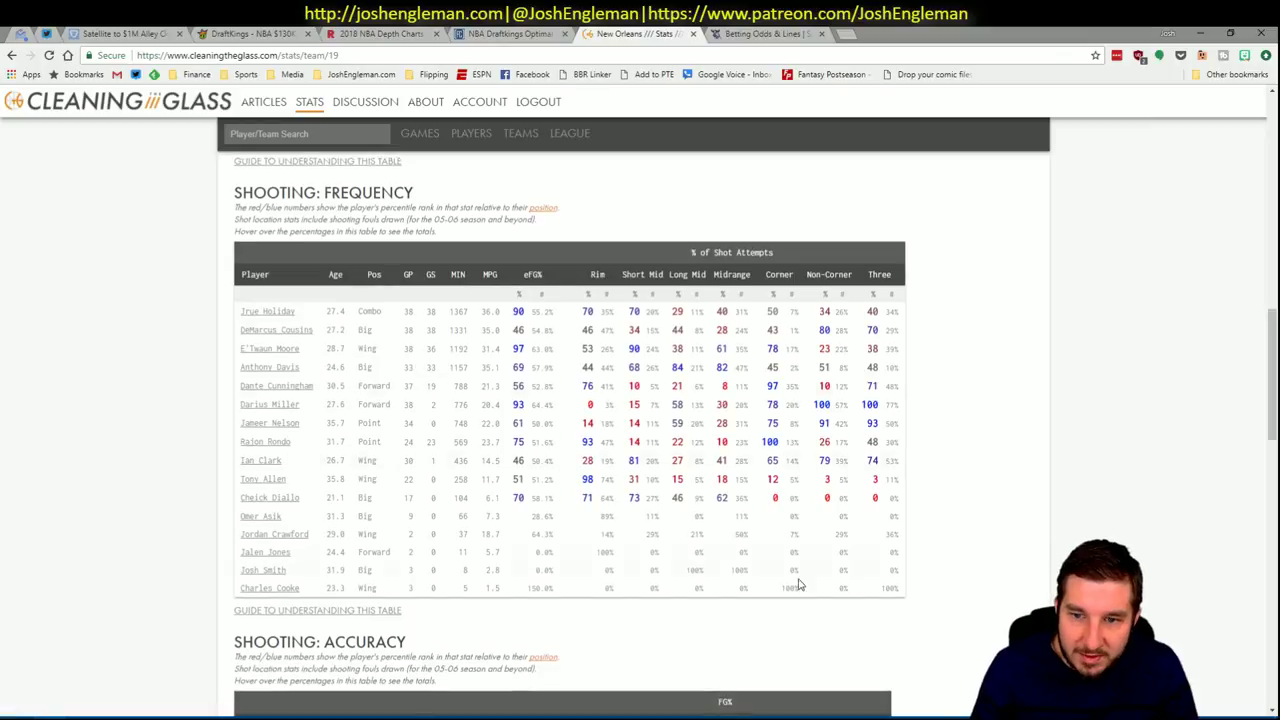
Copy the Pelicans' shooting frequency table and load it into the CTG sheet of the workbook.
drag(796, 560, 896, 588)
drag(712, 531, 248, 323)
key(alt+Tab)
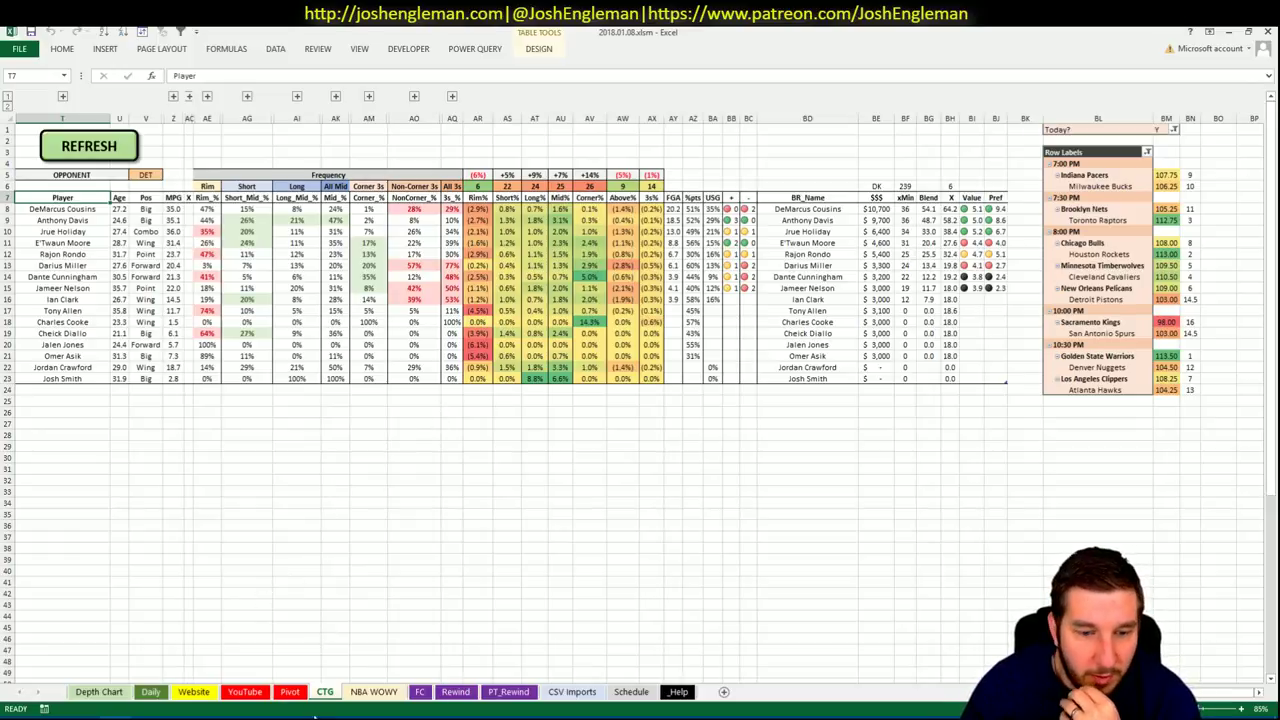
Examine New Orleans' projections on the Pivot sheet and select the shortlist name cell beside DeMarcus Cousins.
click(289, 691)
scroll(387, 541, down, 10)
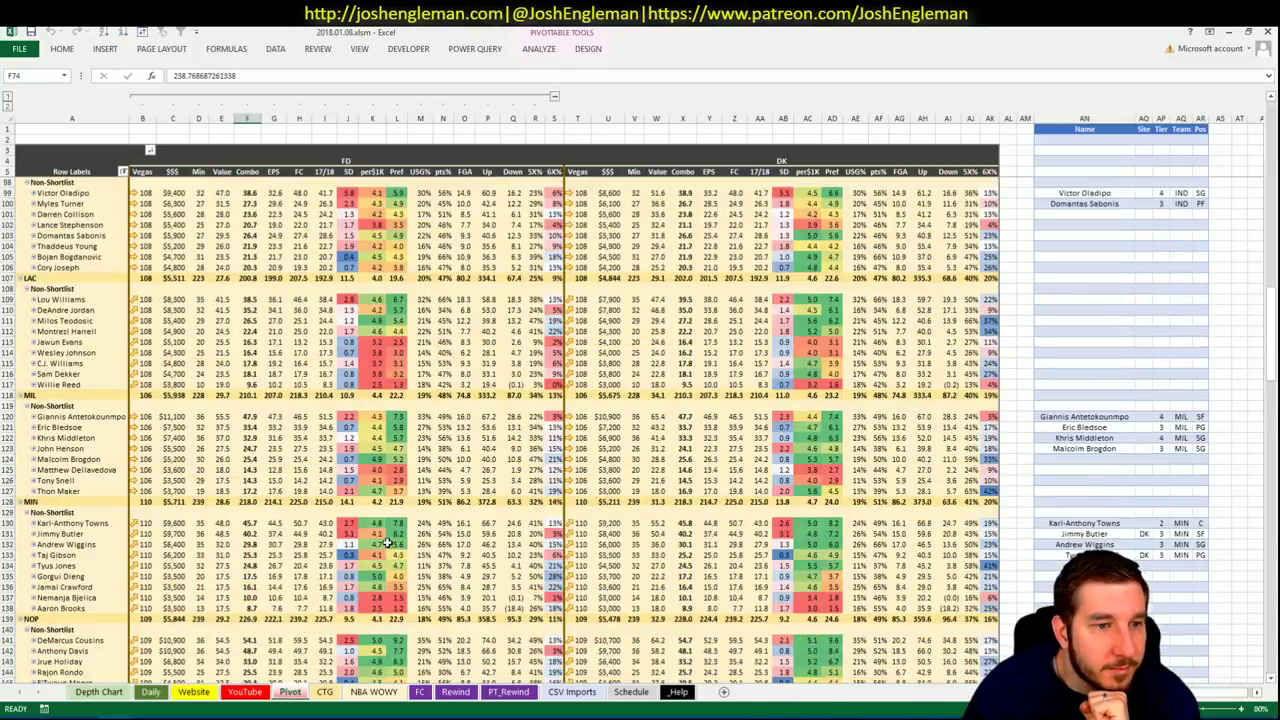
scroll(387, 541, down, 14)
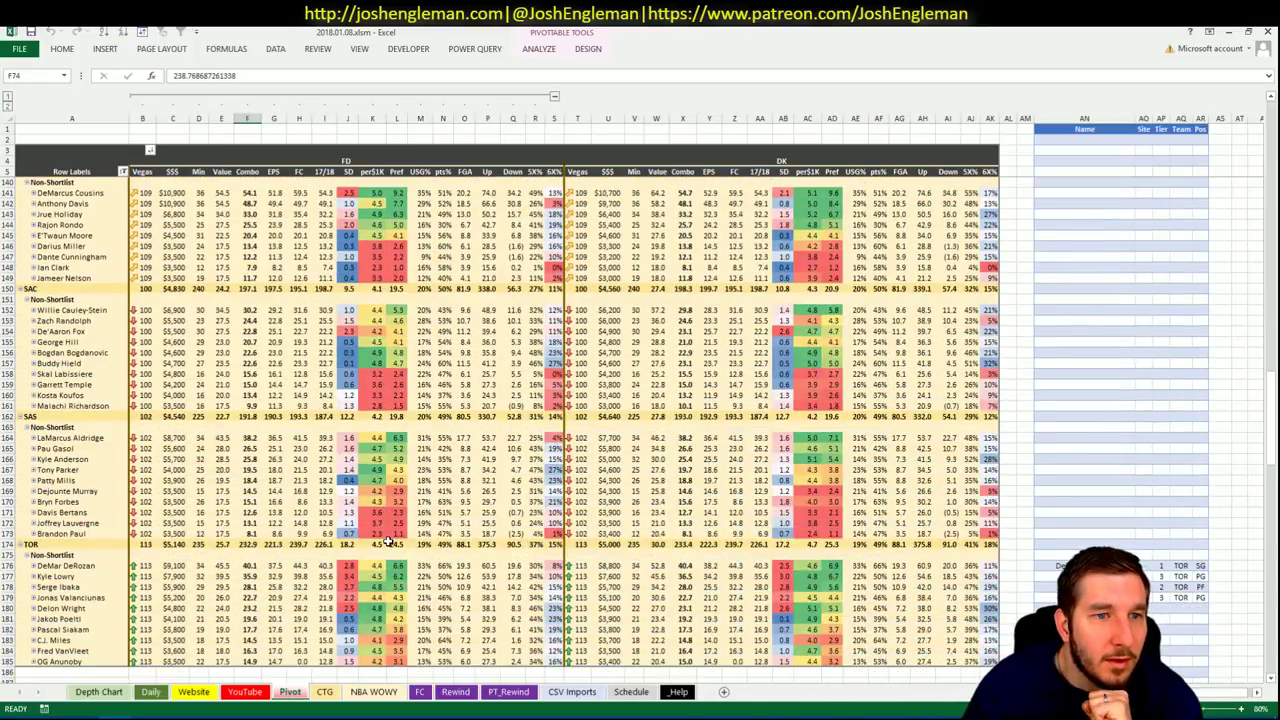
scroll(383, 536, up, 1)
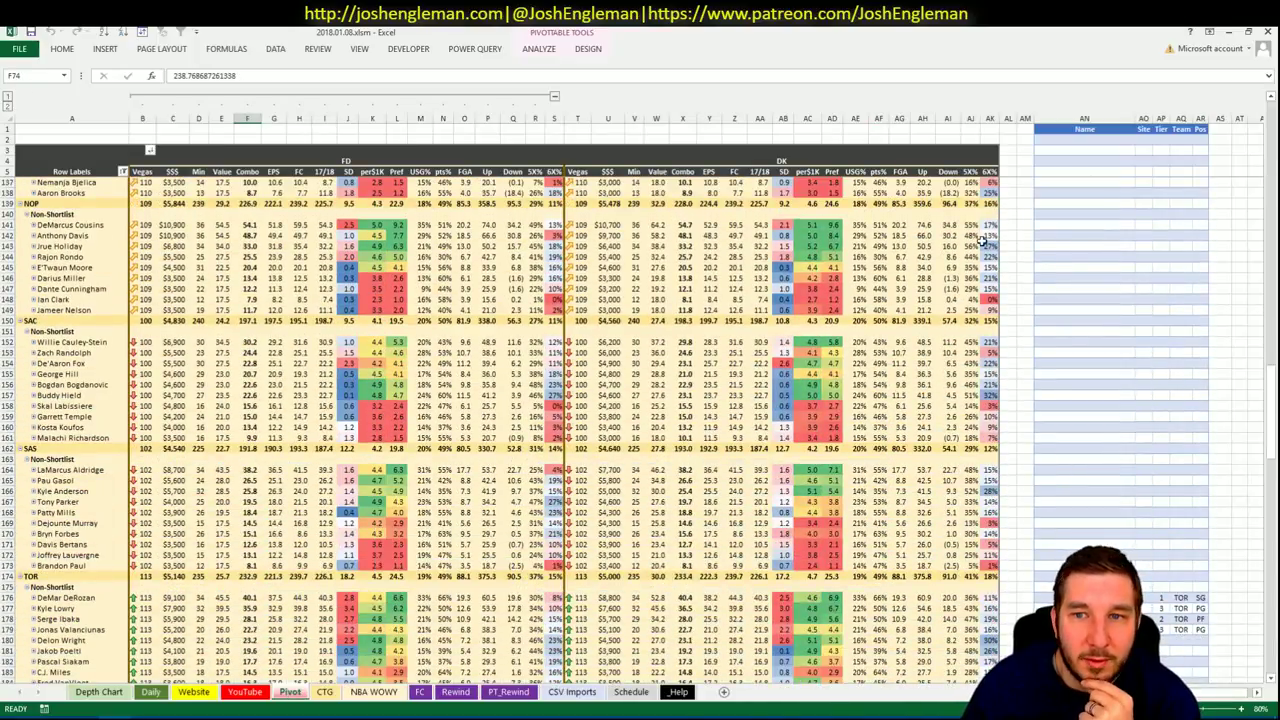
click(1104, 224)
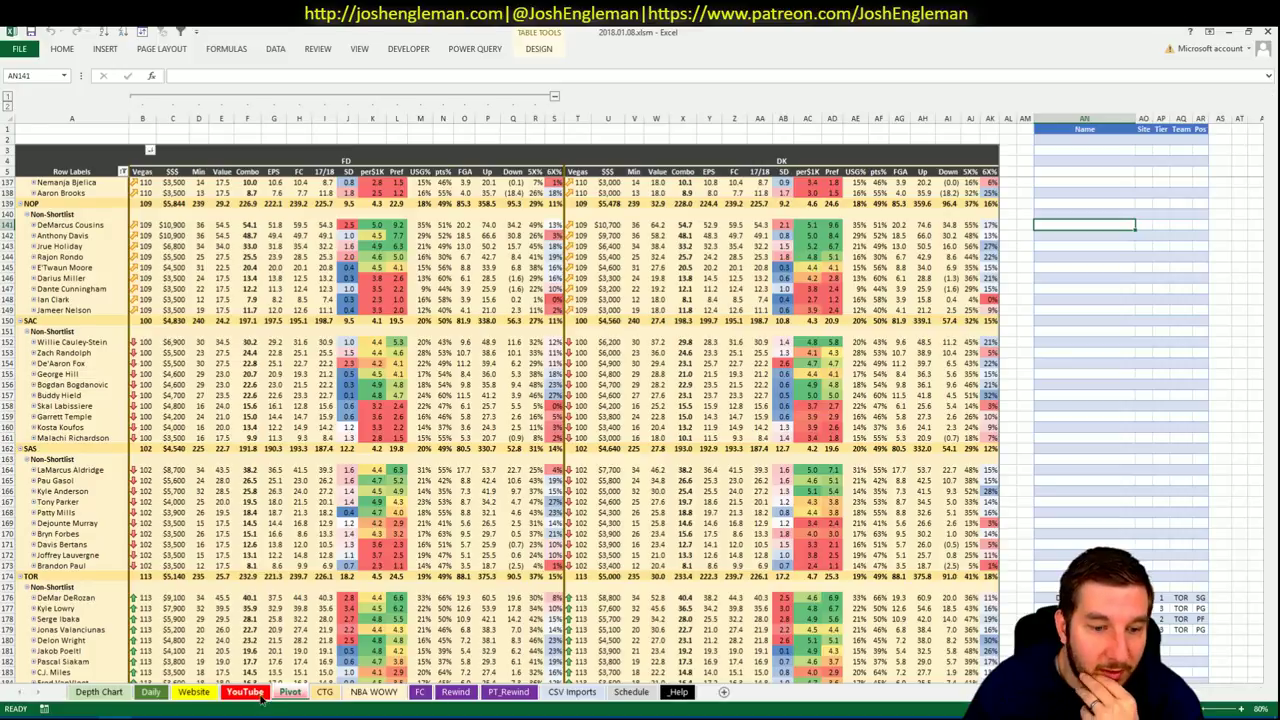
Filter the recent minutes table on the YouTube sheet to team NOP.
click(289, 692)
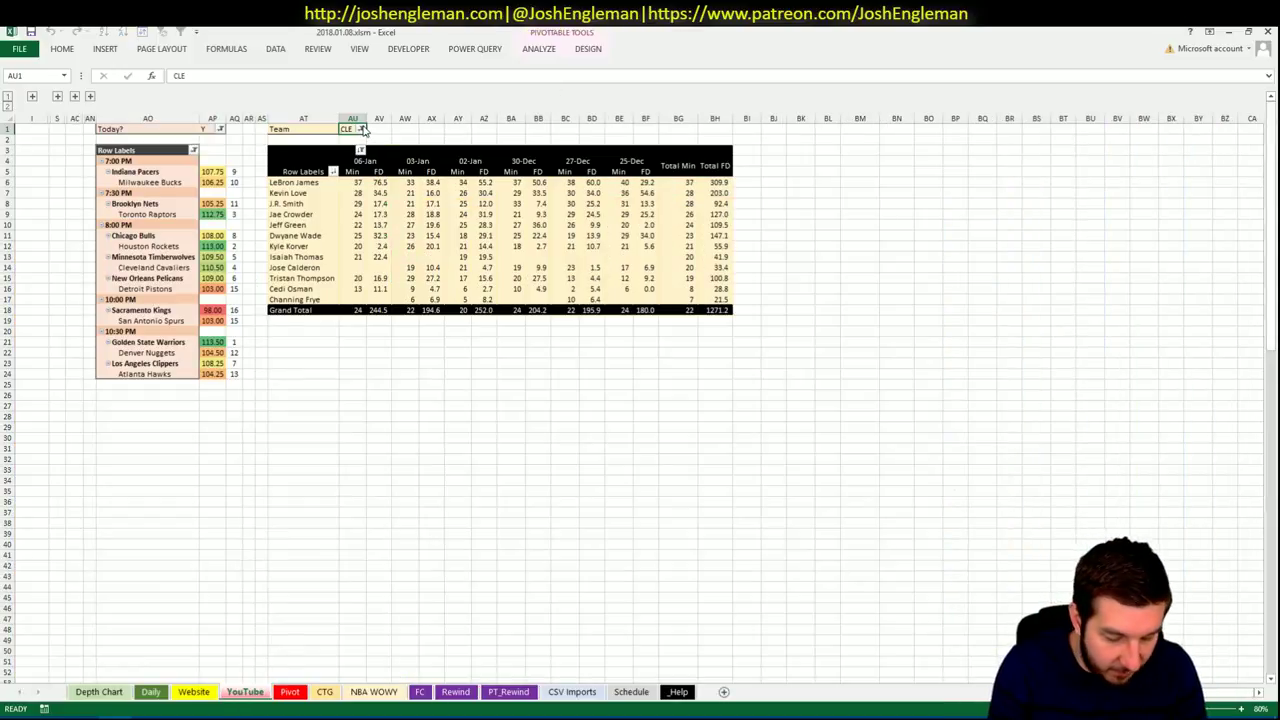
text(NOP)
key(Return)
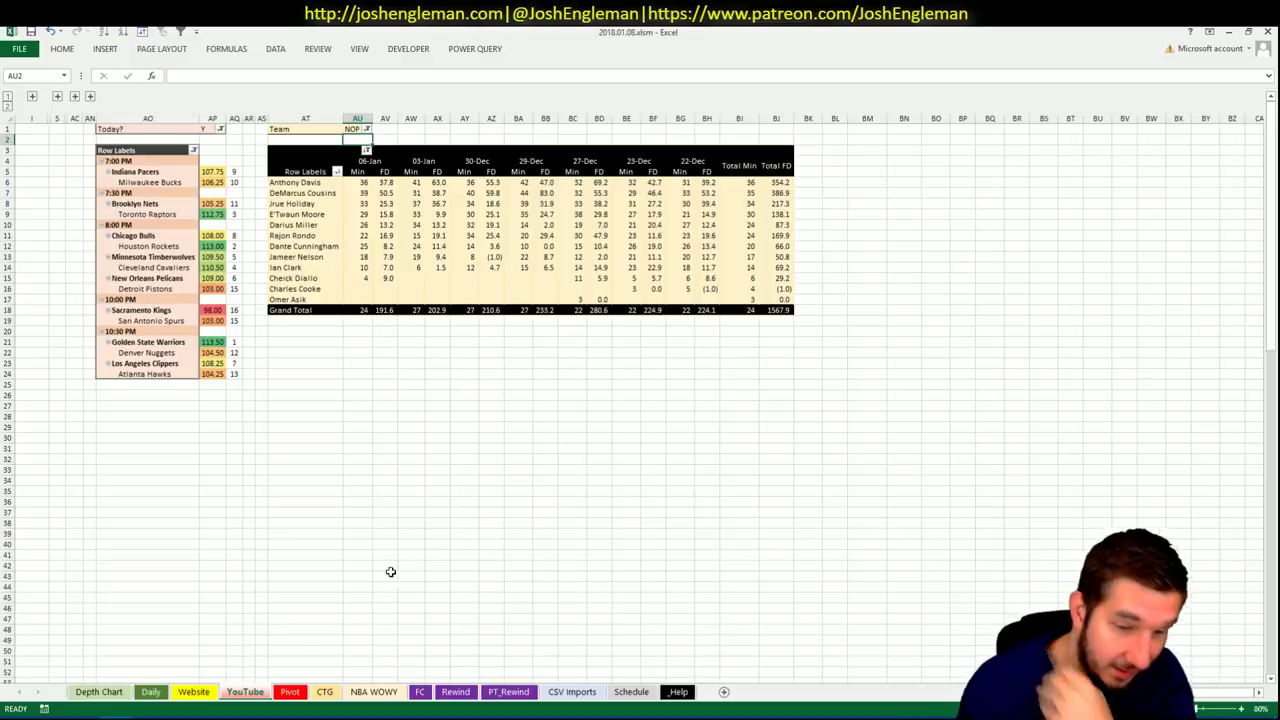
Add DeMarcus Cousins to the Pivot sheet's shortlist with tier 2.
key(ctrl+Page_Up)
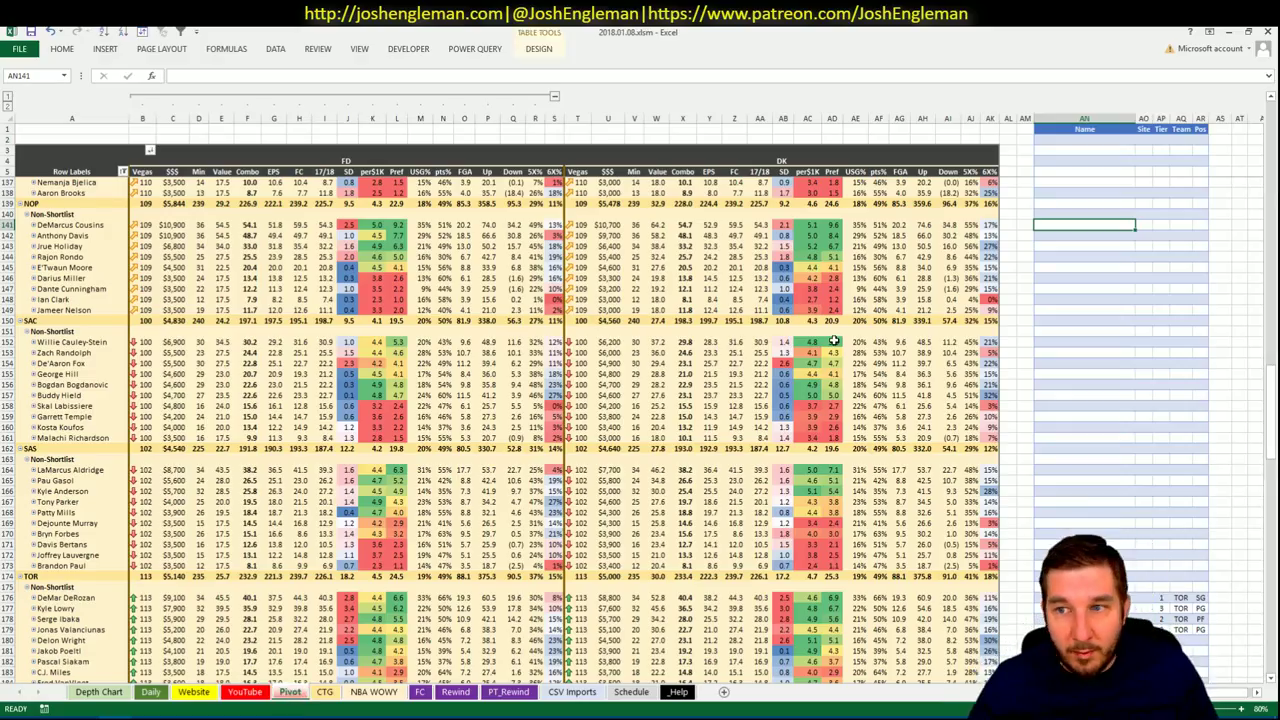
text(DeMar )
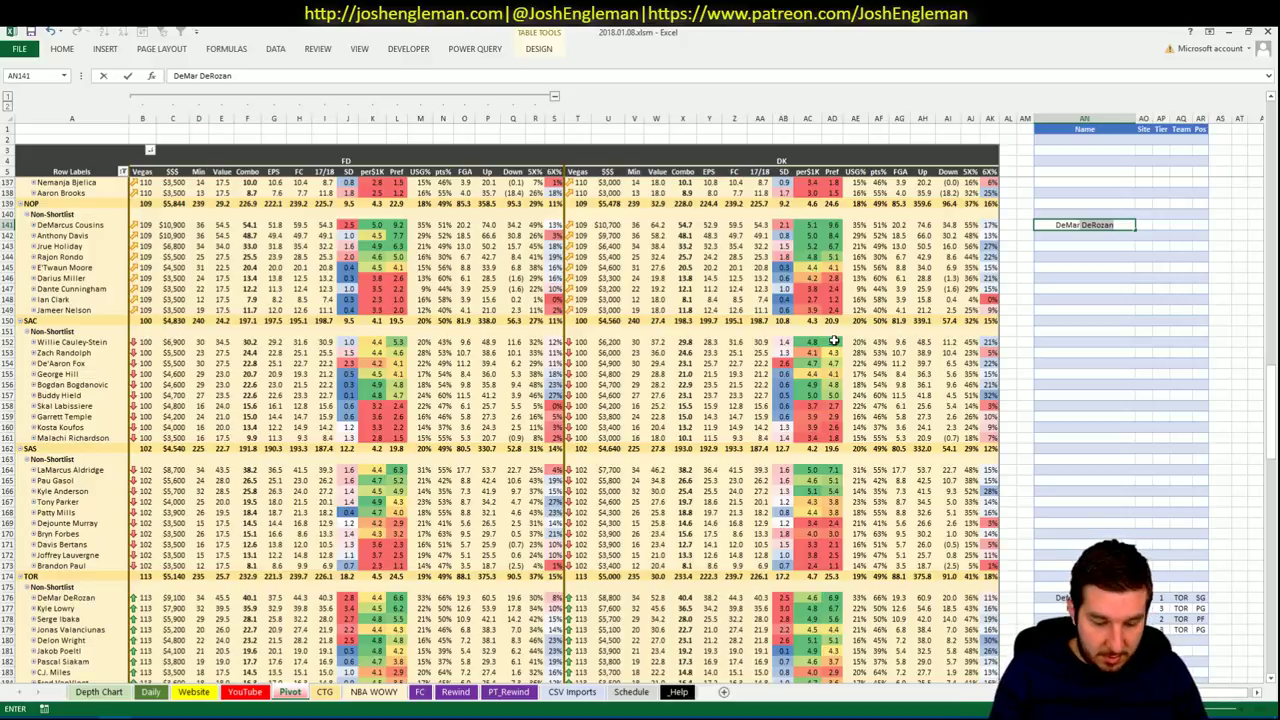
text(cus Cousins)
key(Return)
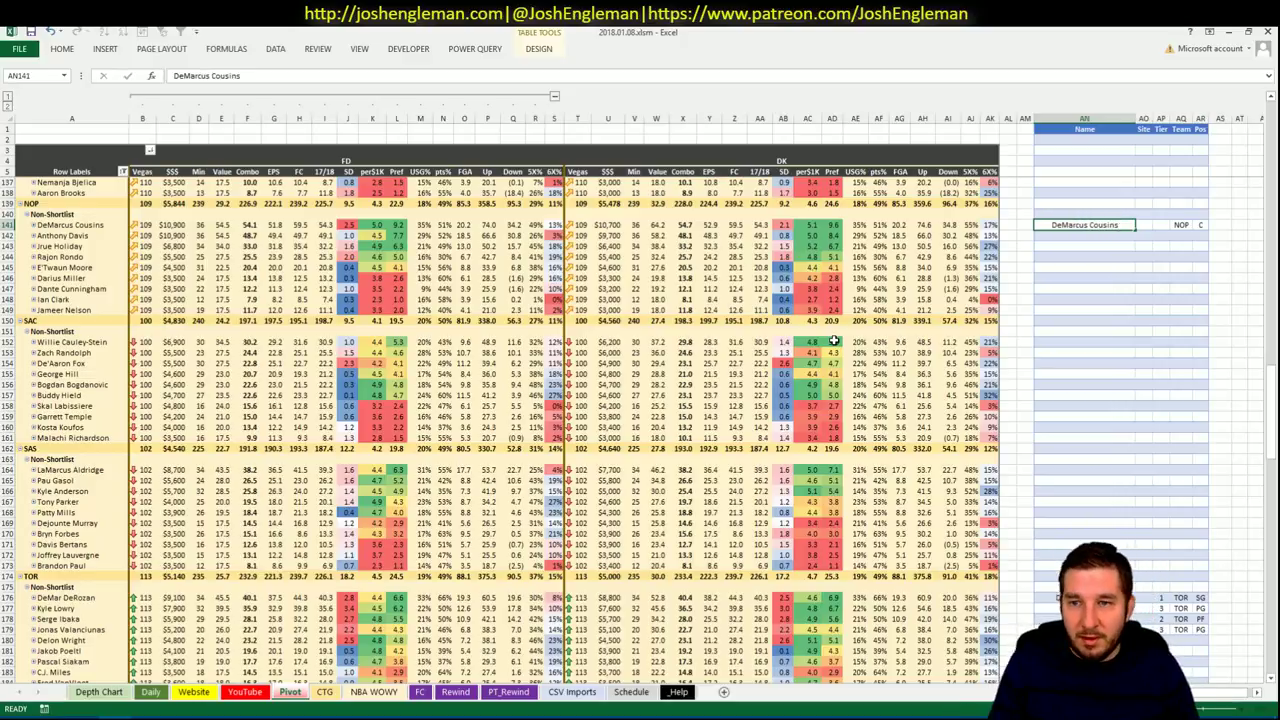
key(Right)
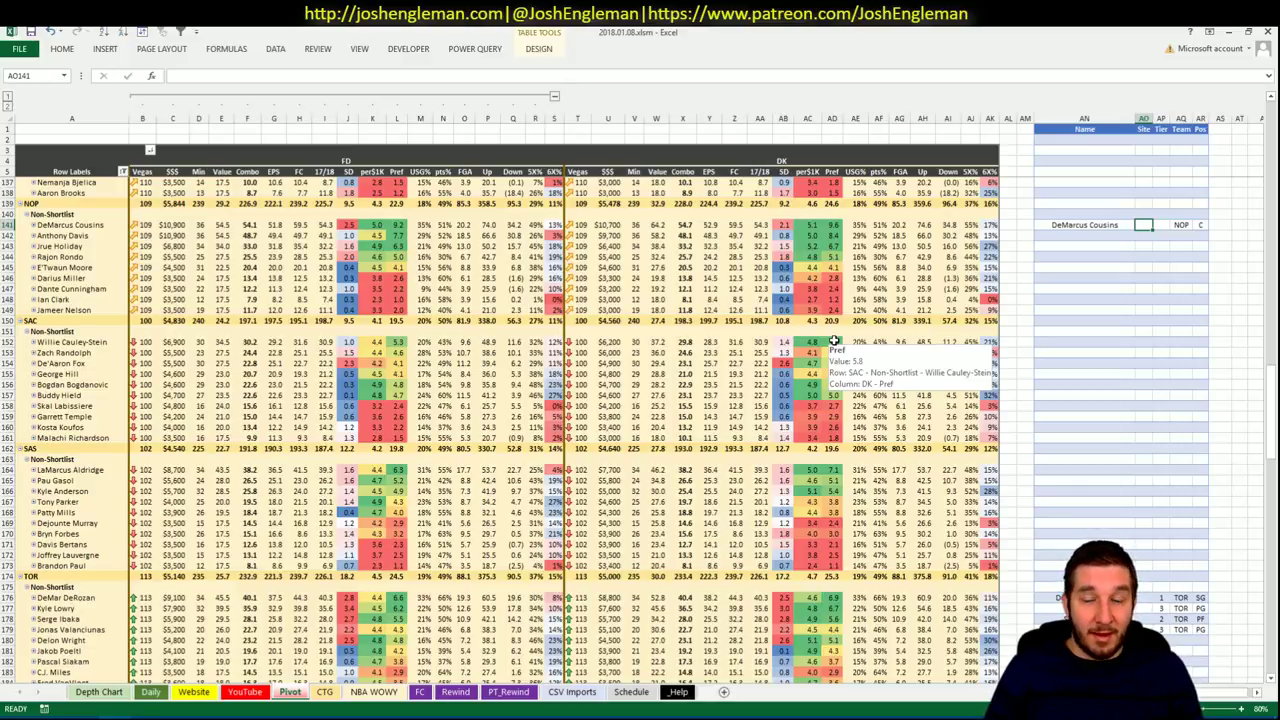
key(Right)
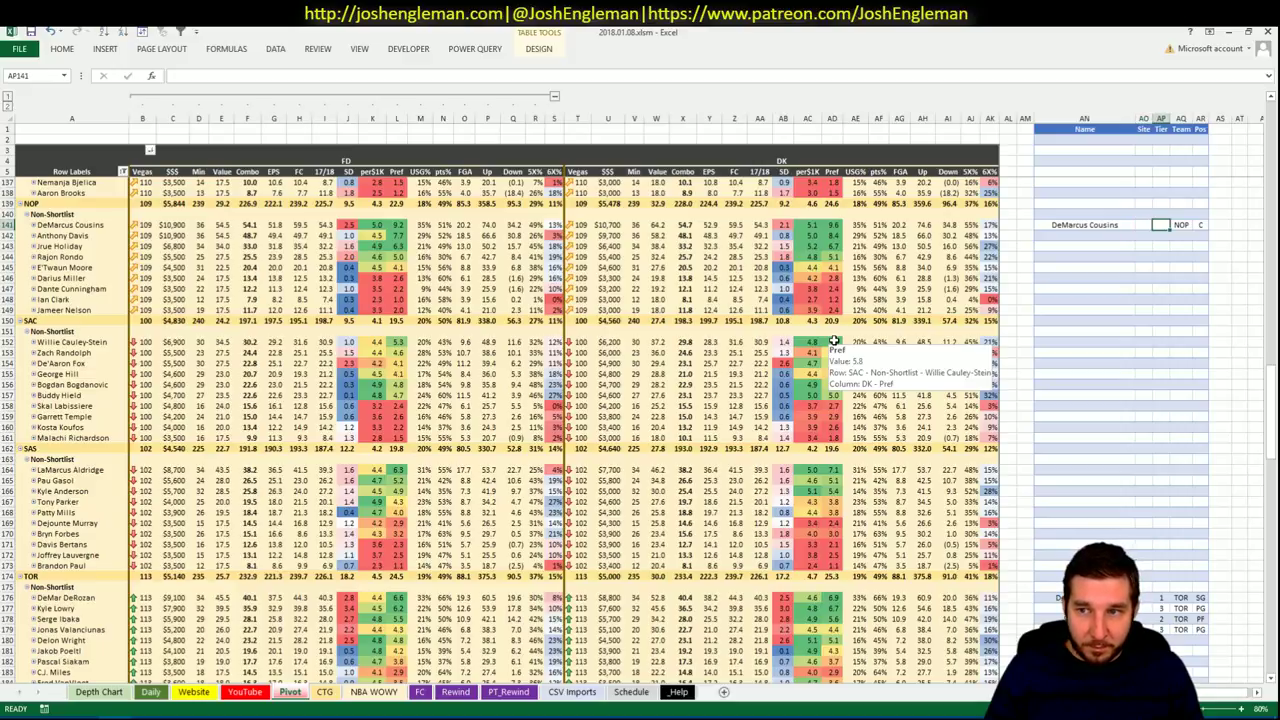
text(2)
key(Return)
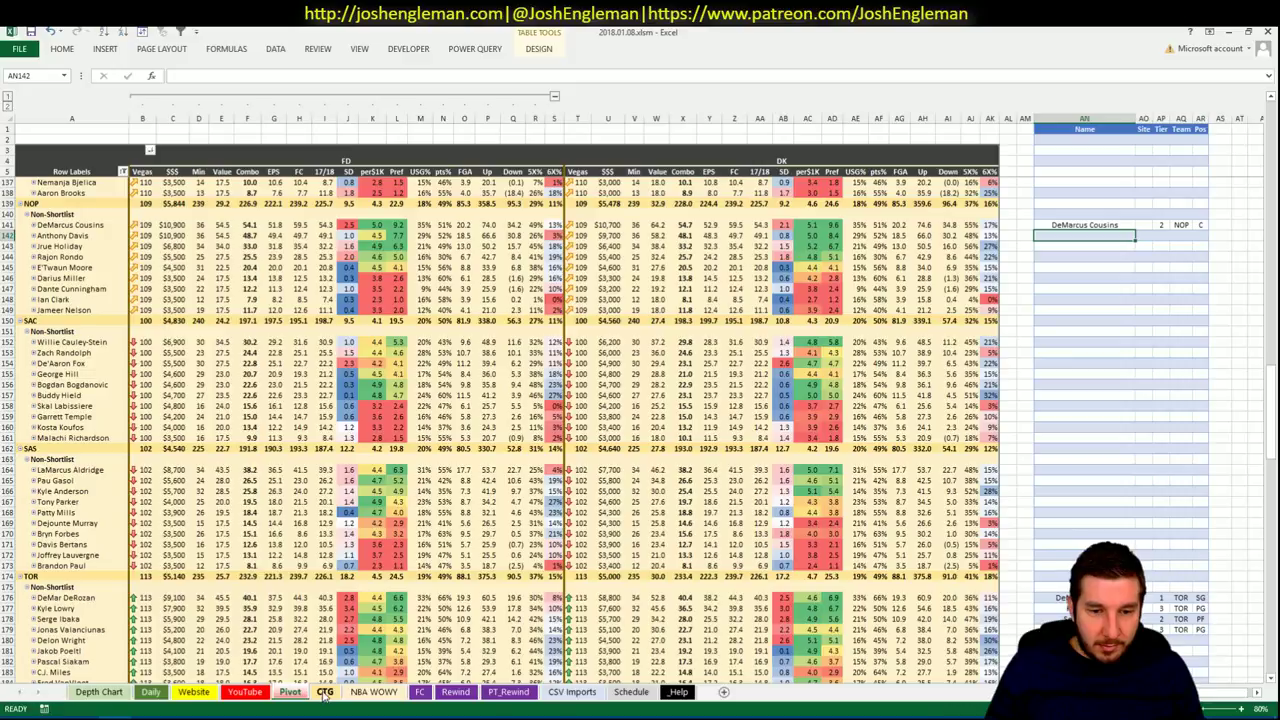
Expand the collapsed DK projections table on the Daily sheet.
click(150, 692)
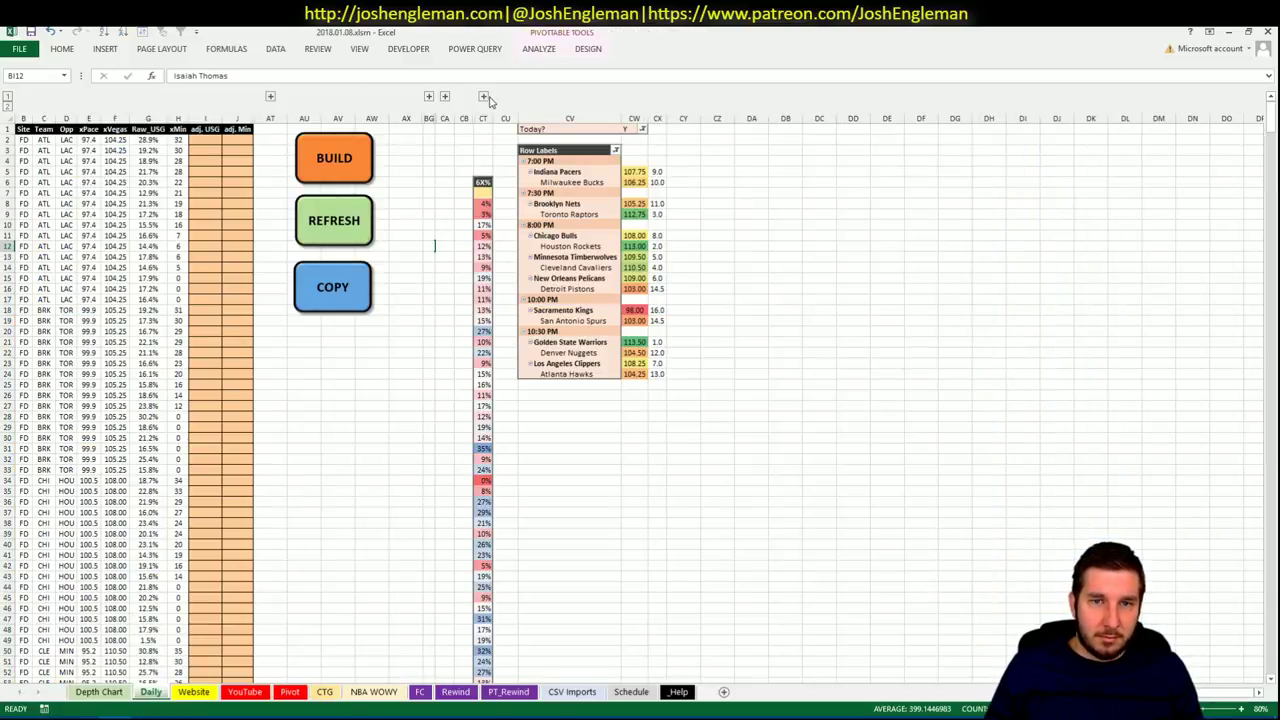
click(485, 97)
click(656, 415)
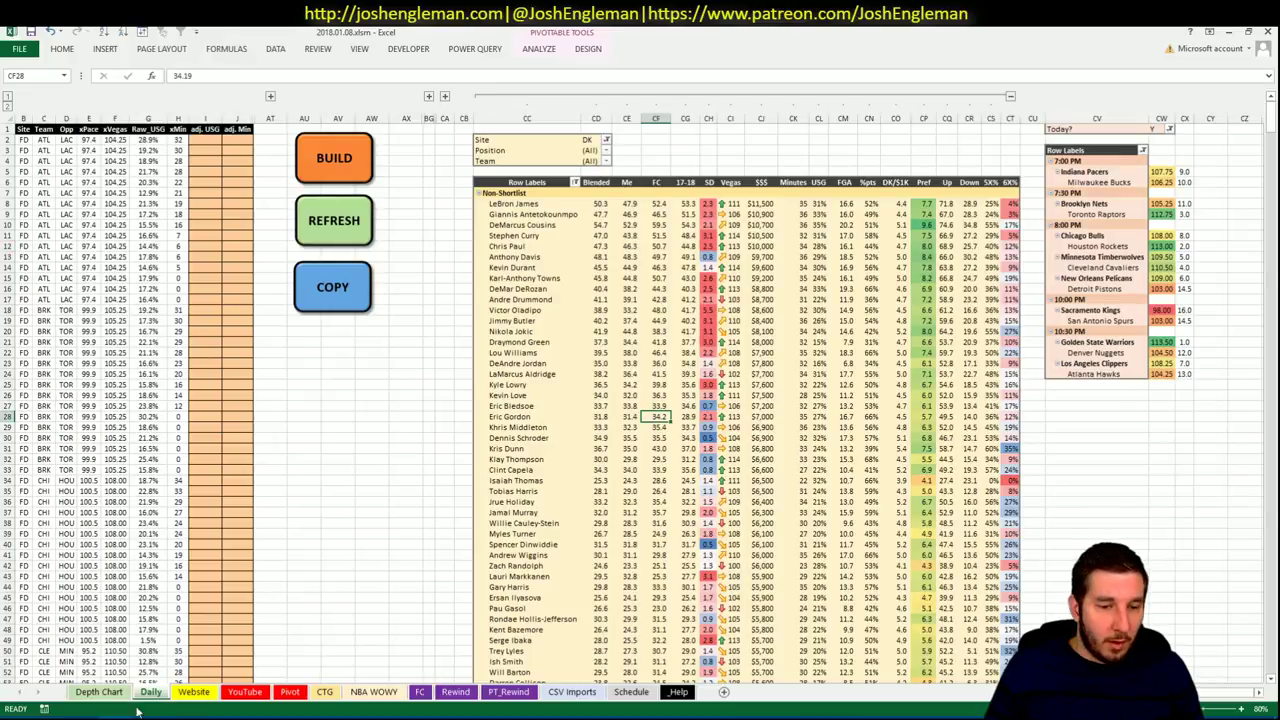
Switch to Fantasy Cruncher in the browser and change its game filter to show only New Orleans players.
key(alt+Tab)
click(510, 33)
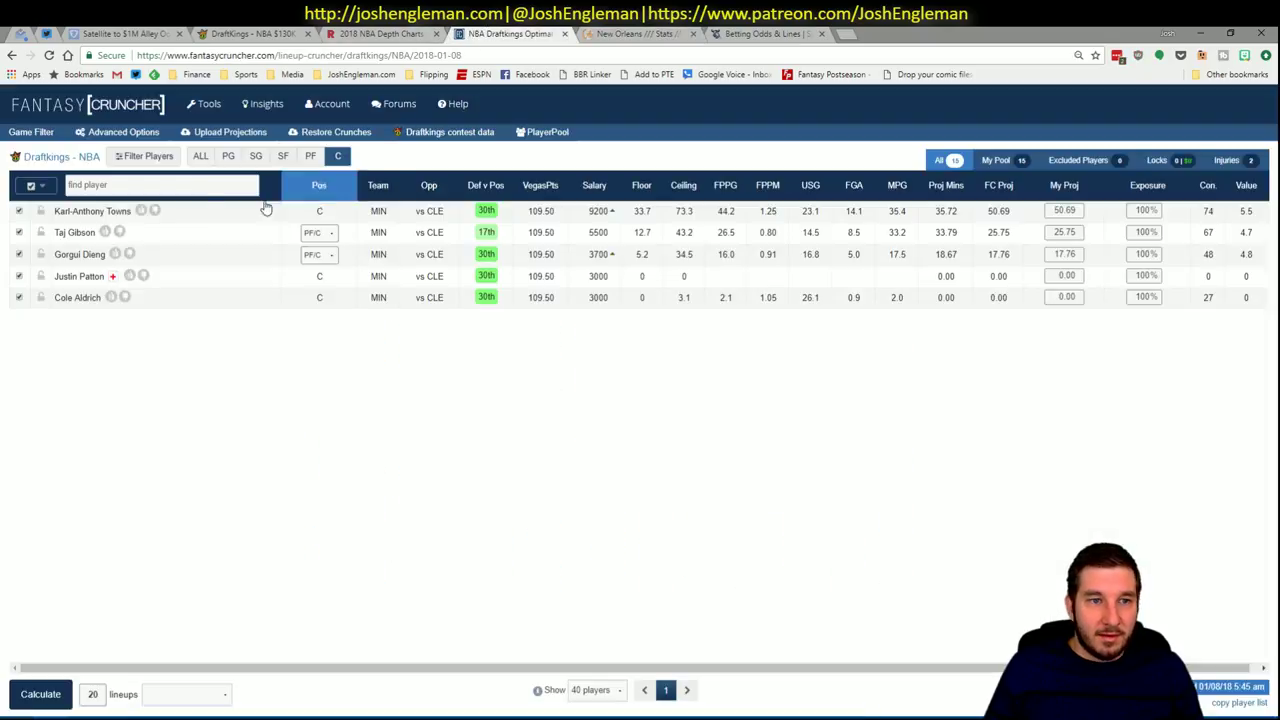
click(45, 135)
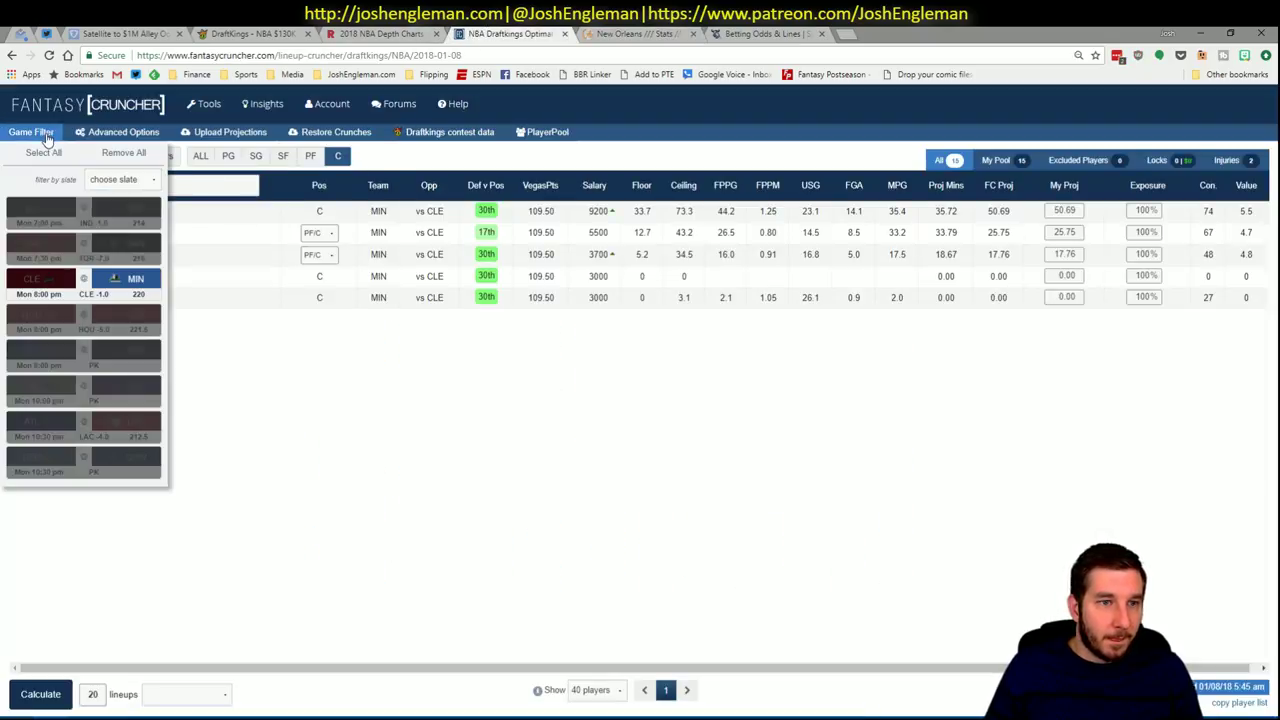
click(122, 352)
Examine DeMarcus Cousins's game log filtered to opponent DET, and close it to return to the player list.
click(78, 211)
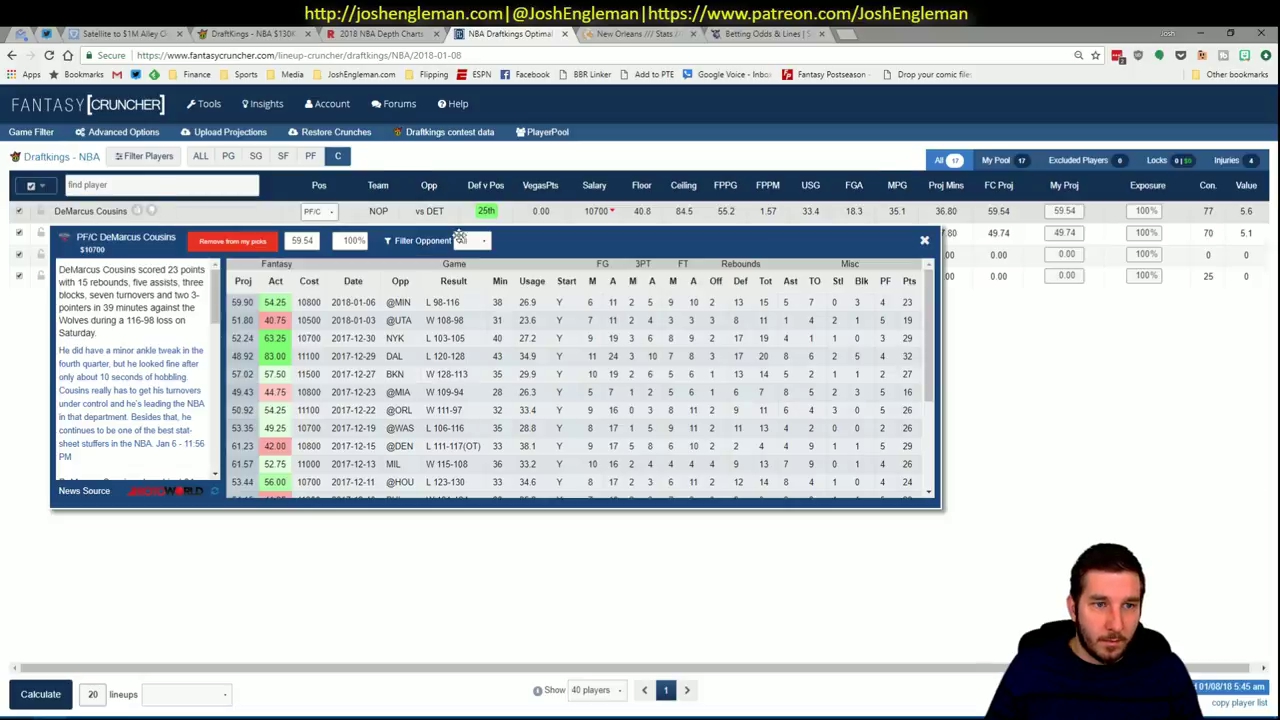
click(470, 241)
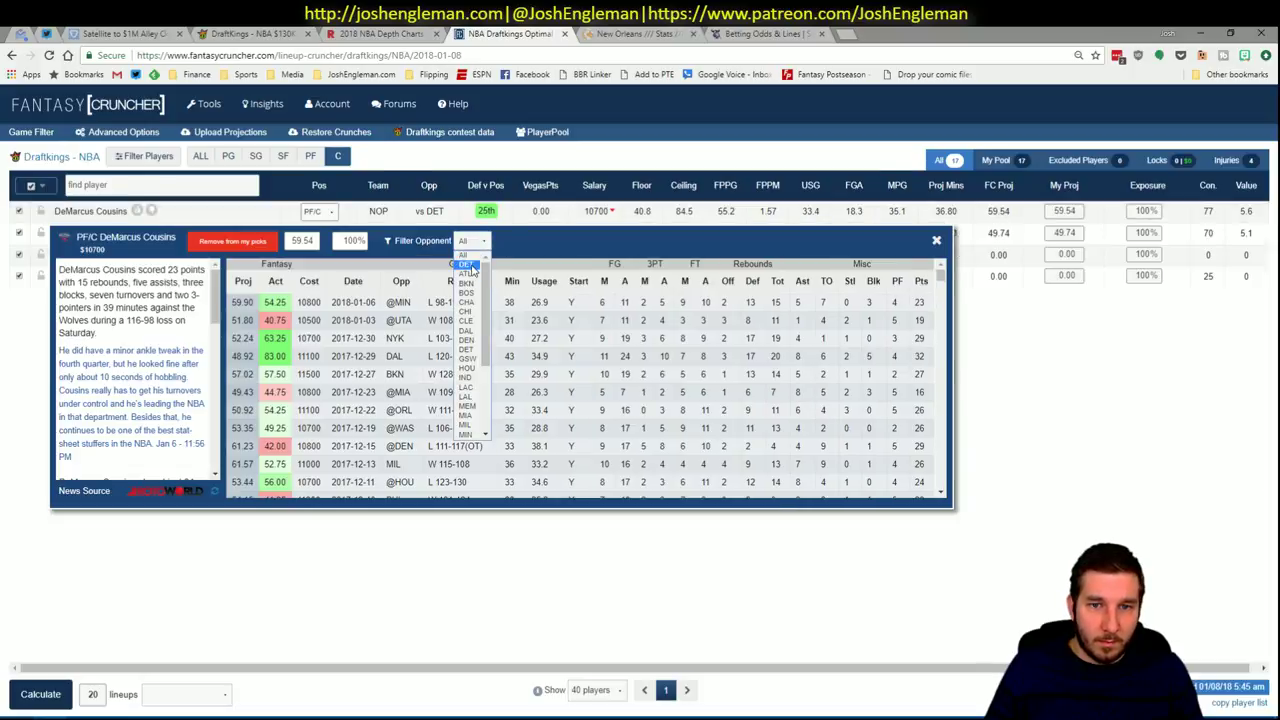
click(472, 265)
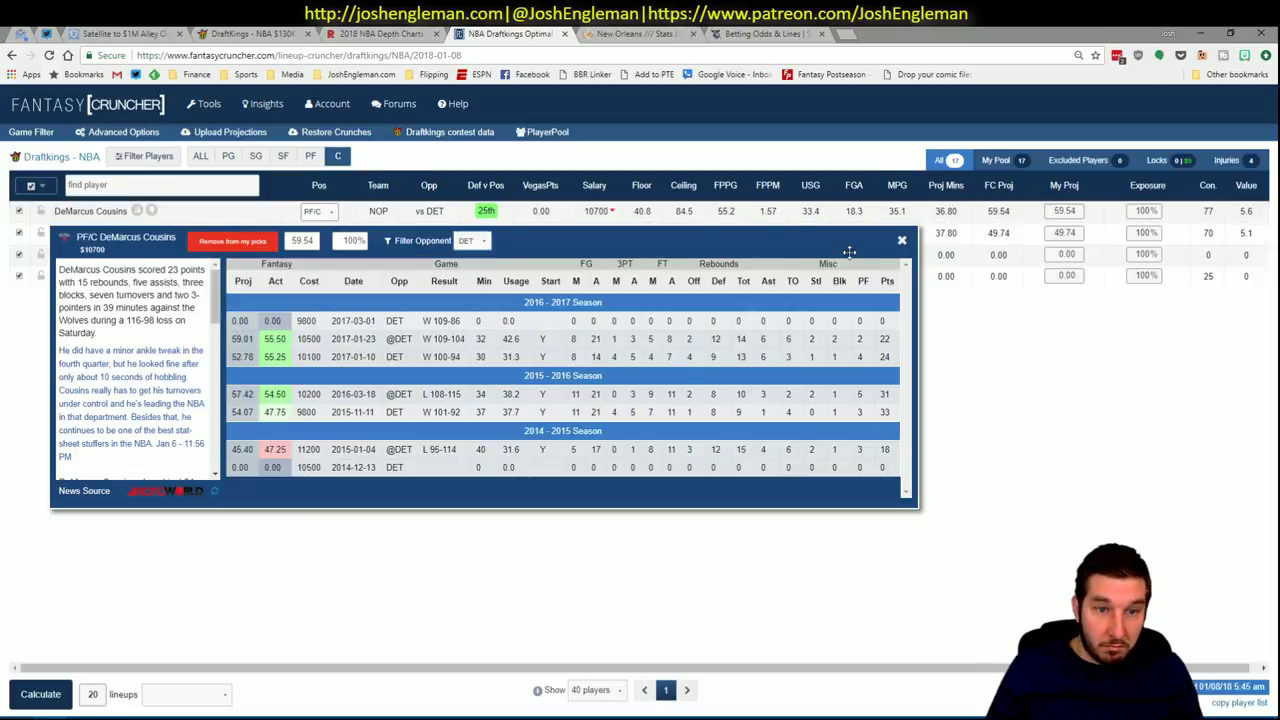
click(902, 244)
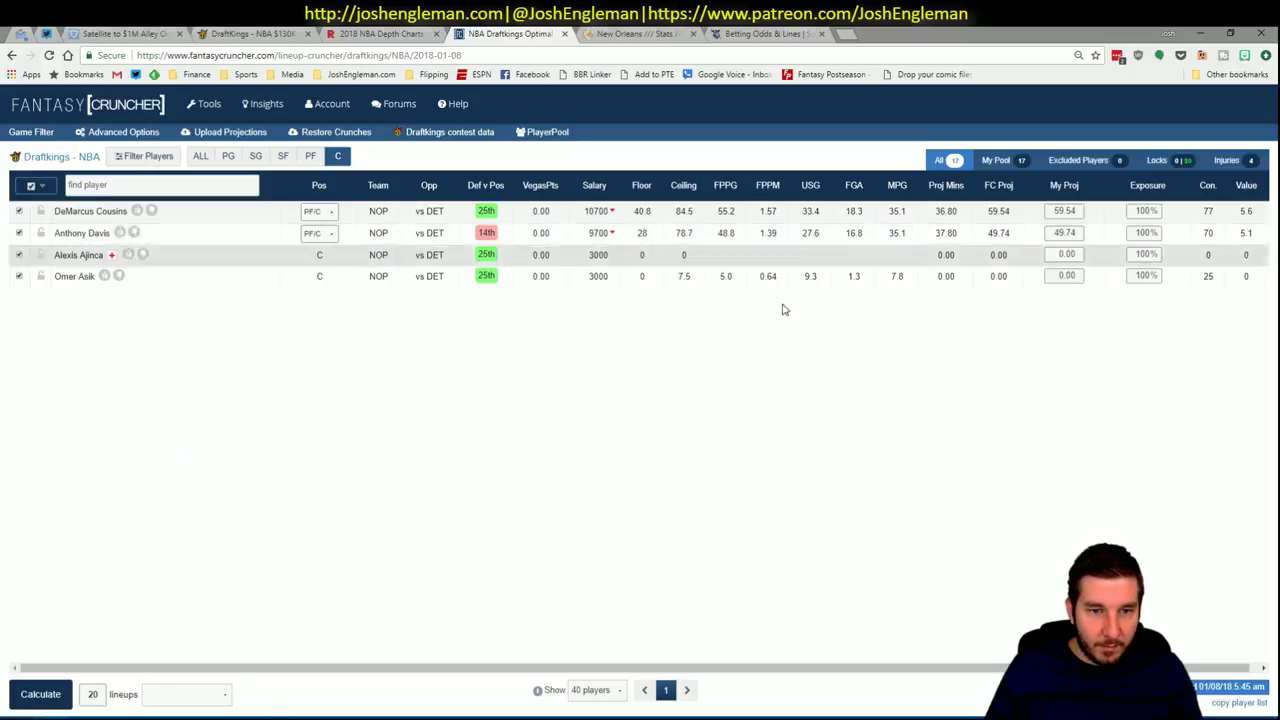
key(alt+Tab)
key(alt+Tab)
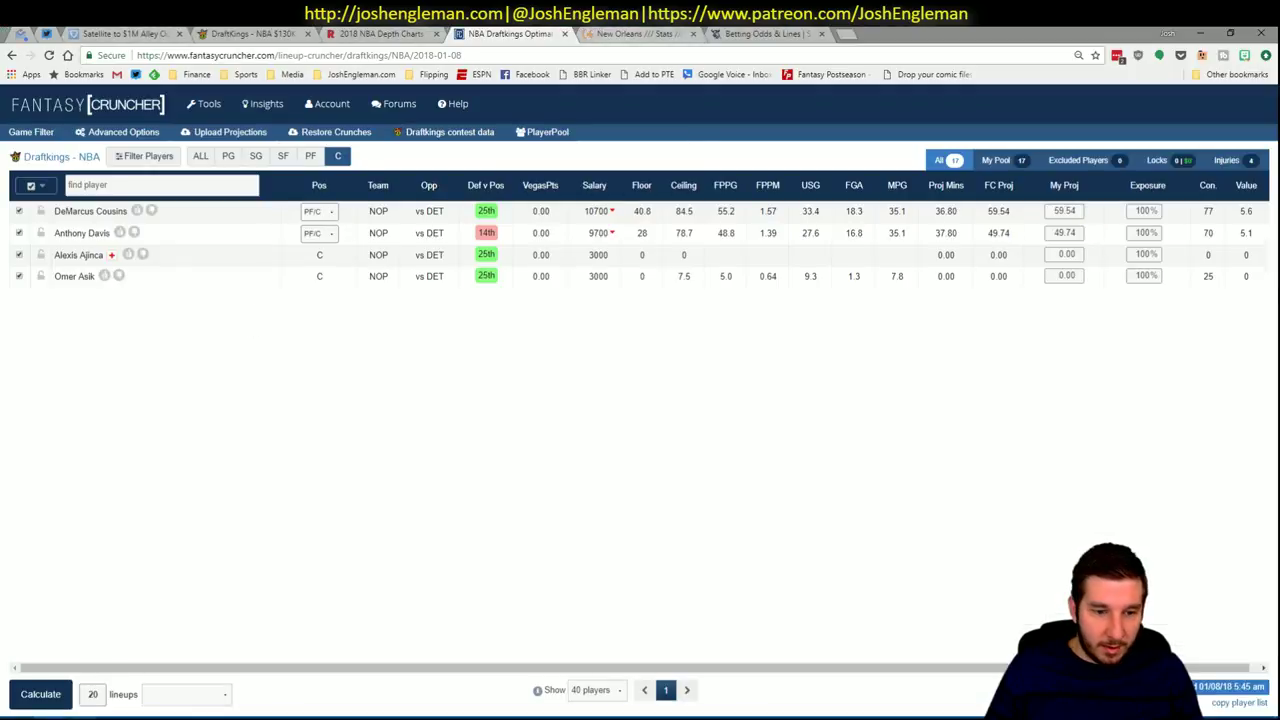
Switch back to the workbook and add Anthony Davis to the Pivot sheet's shortlist with tier 1.
key(alt+Tab)
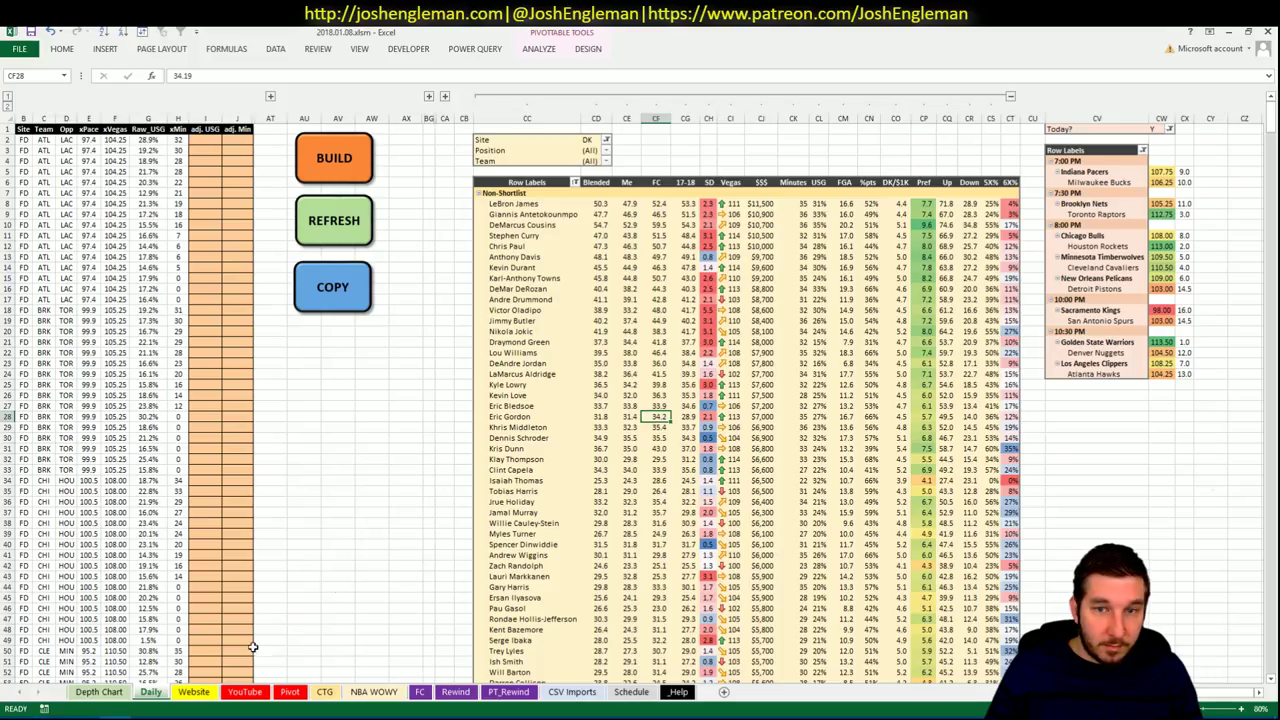
click(299, 693)
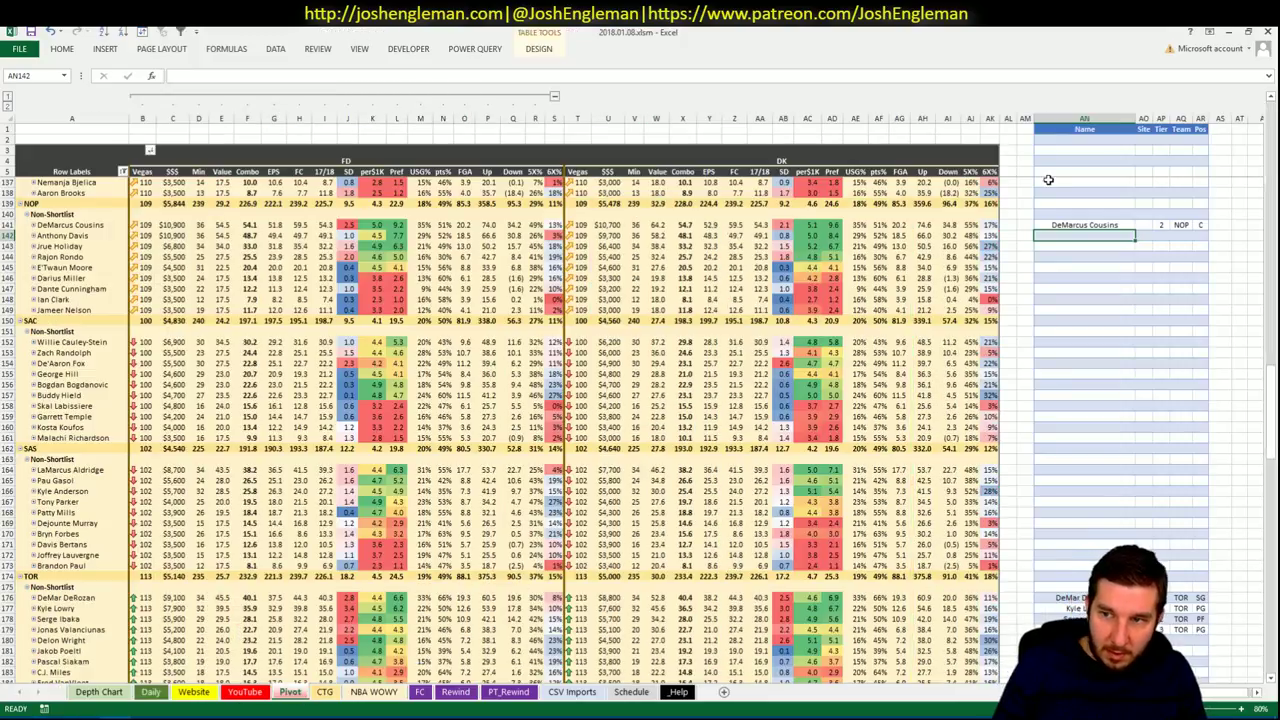
text(Anthony Dav)
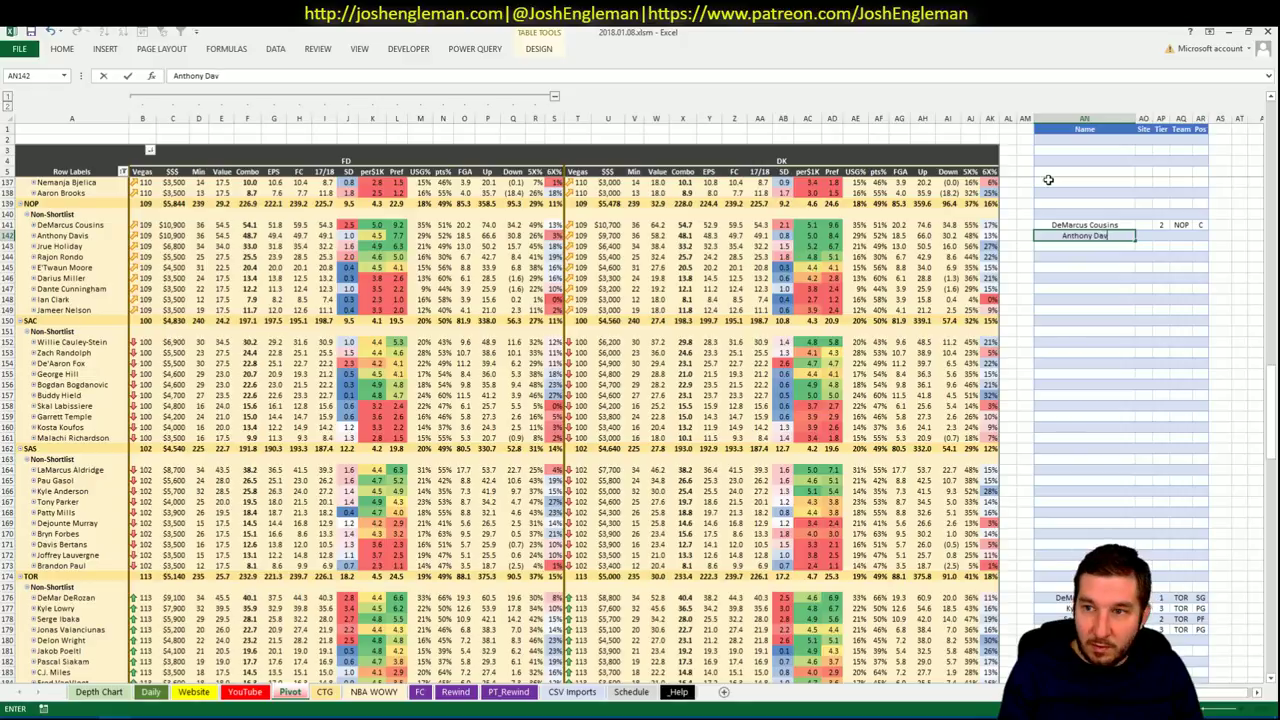
text(is)
key(Tab)
key(Tab)
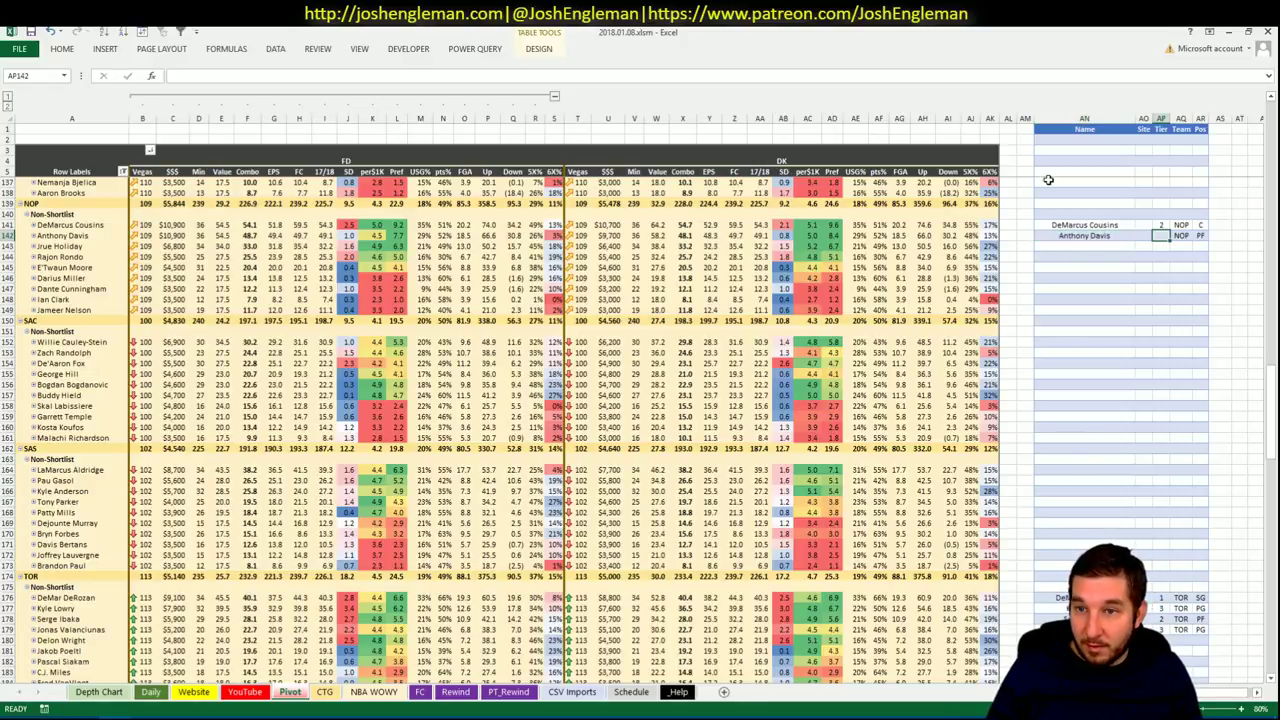
text(1)
key(Return)
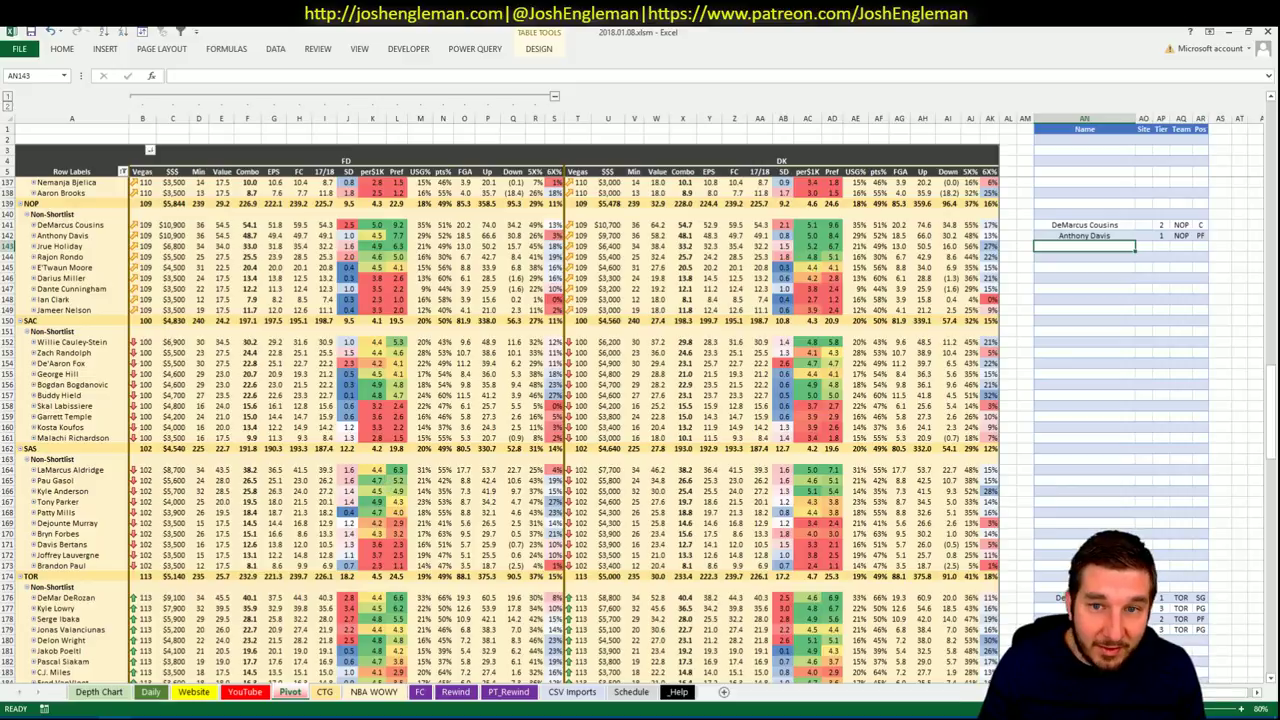
Examine the recent minutes and fantasy points of Jrue Holiday and E'Twaun Moore on the YouTube sheet.
click(244, 691)
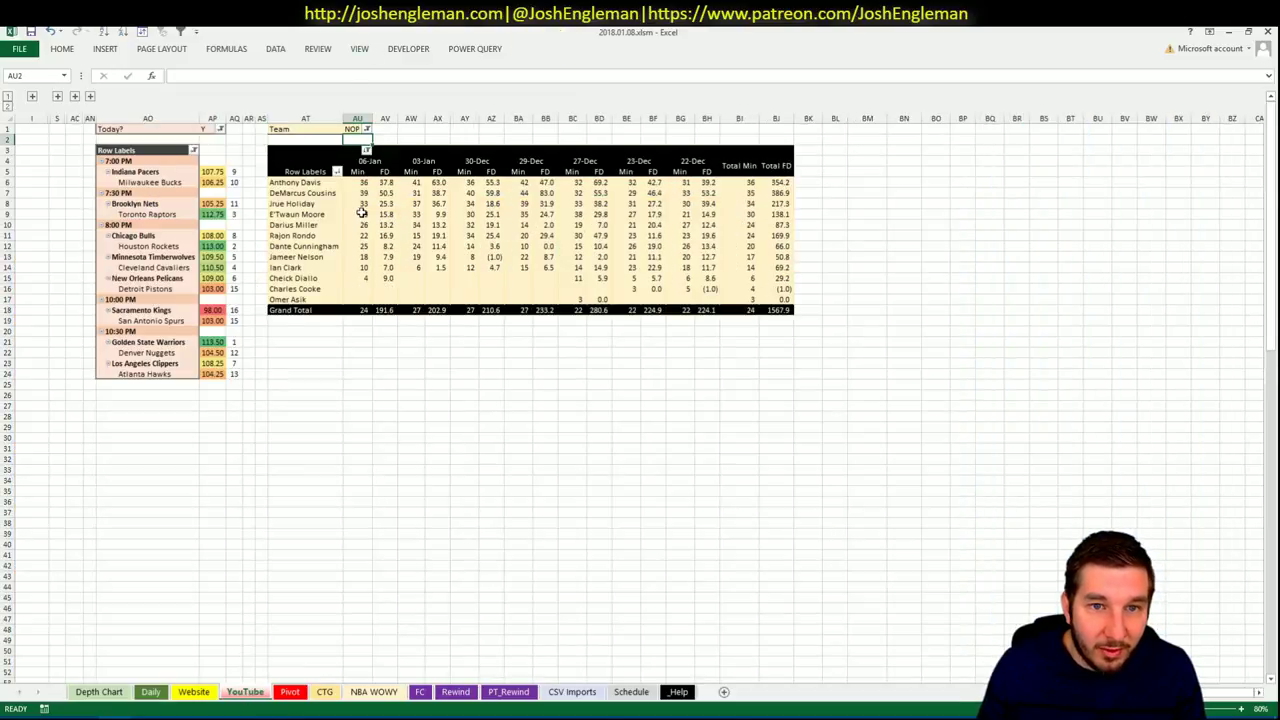
drag(360, 203, 752, 214)
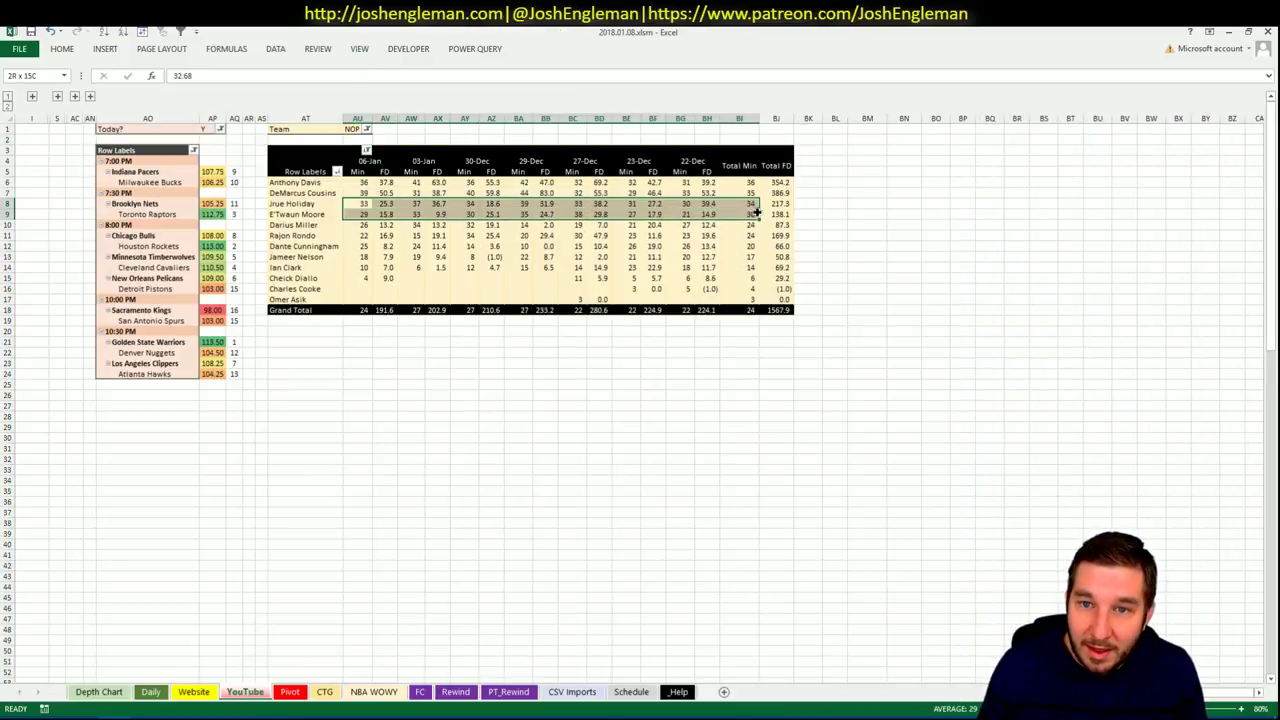
click(706, 204)
Add Jrue Holiday to the Pivot sheet's shortlist with tier 2.
click(289, 691)
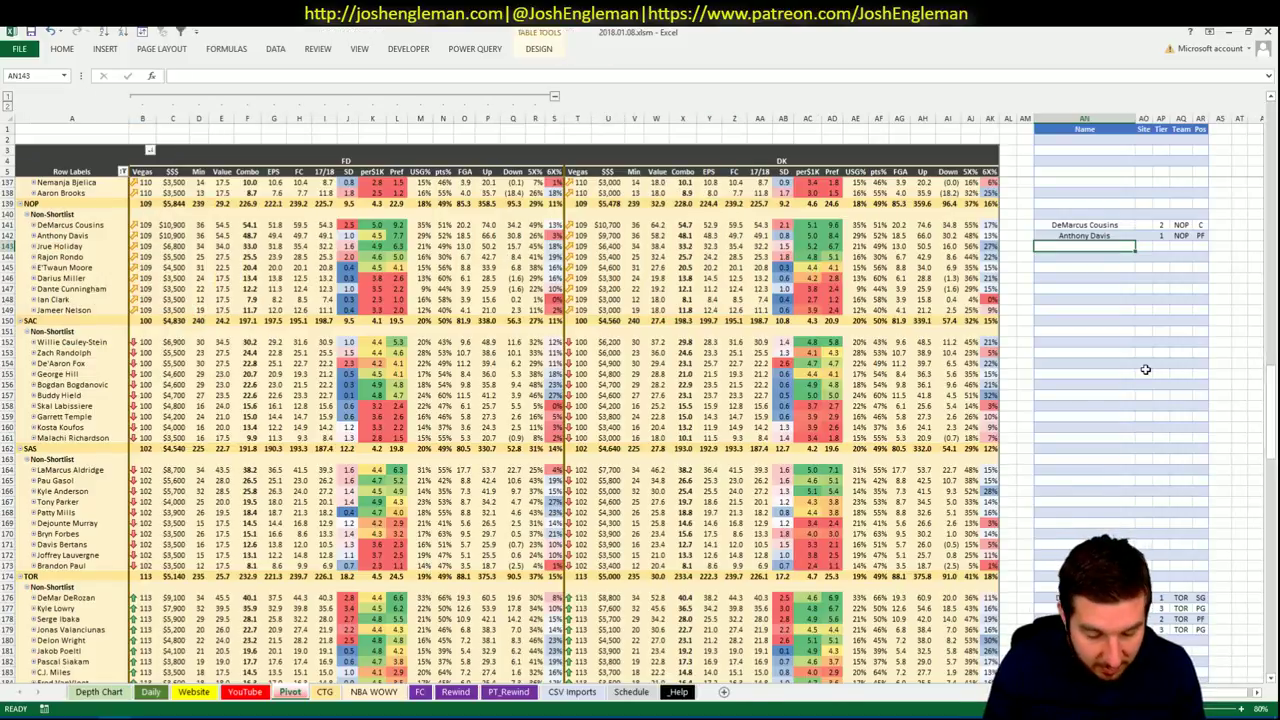
text(Jrue H)
text(day)
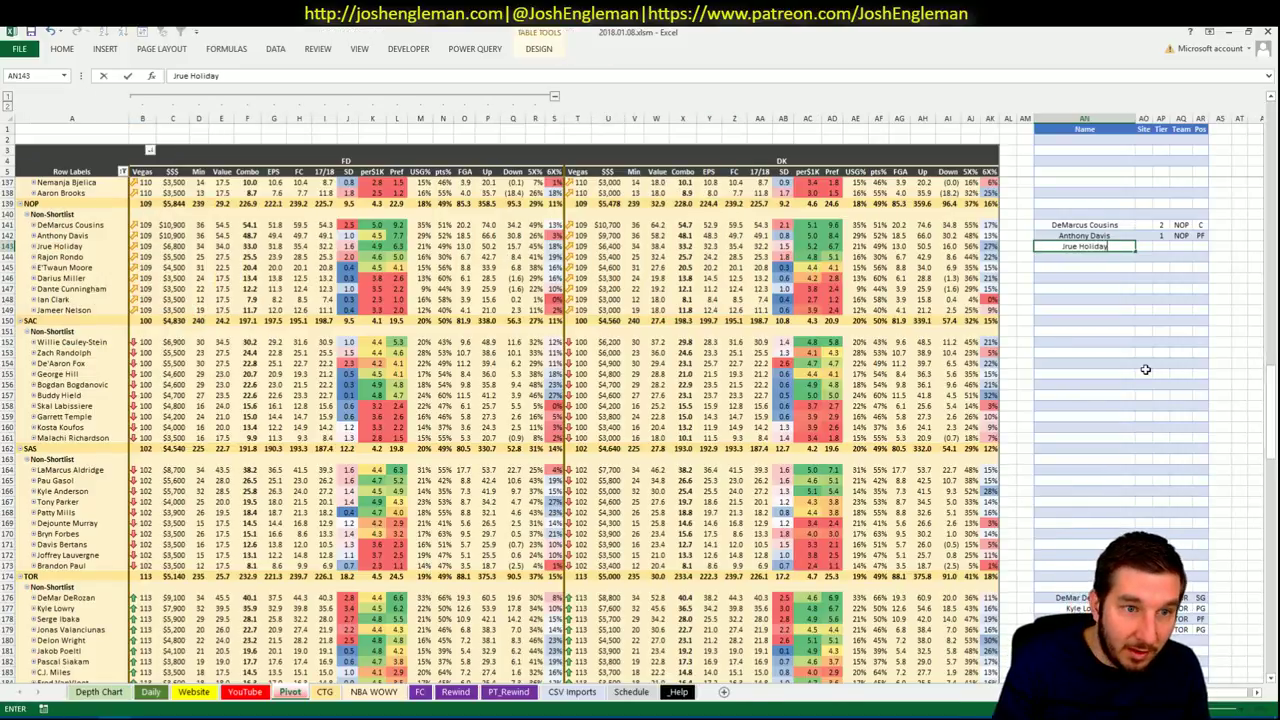
key(Tab)
key(Tab)
text(2)
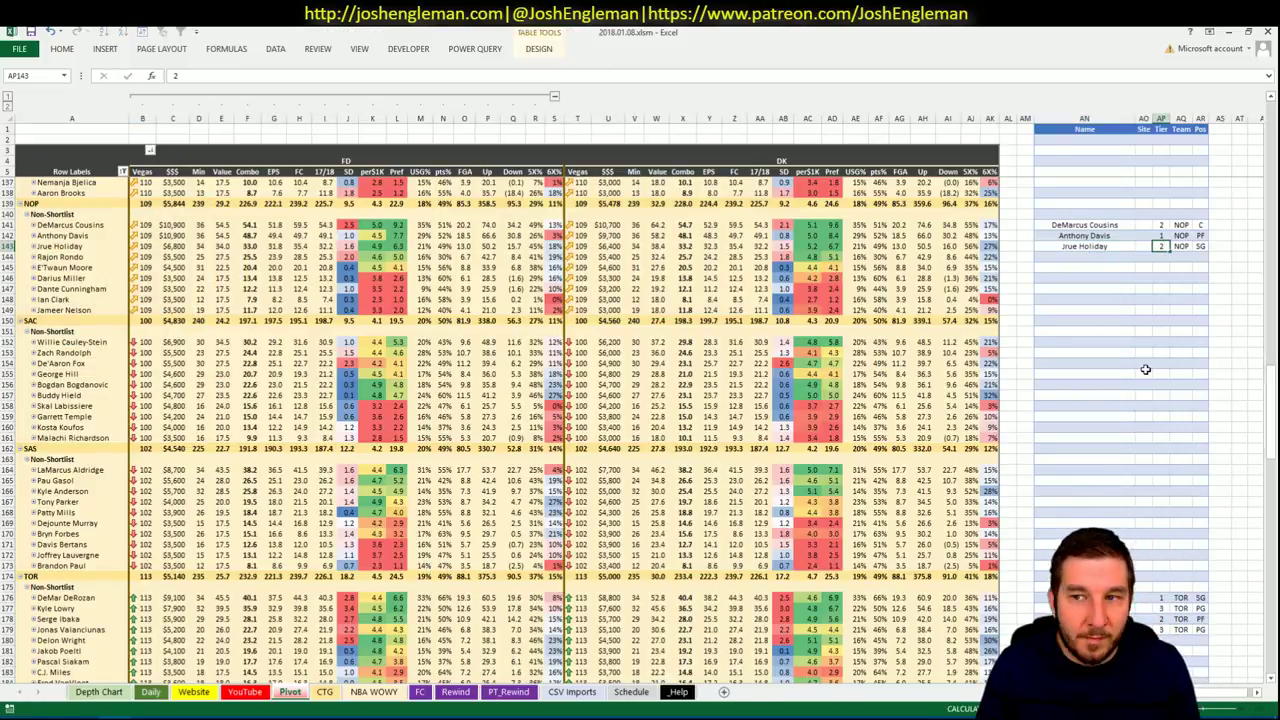
key(Return)
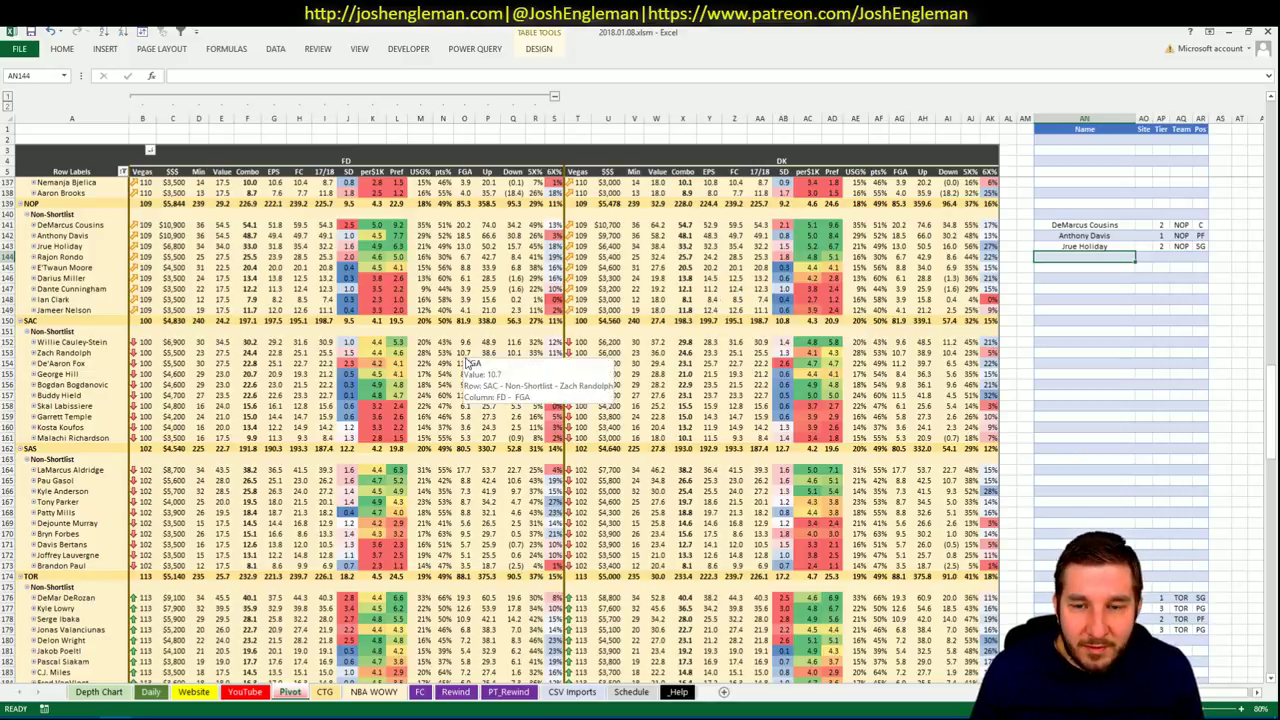
Glance at the New Orleans recent minutes on the YouTube sheet and add Rajon Rondo to the Pivot shortlist with tier 3.
click(262, 693)
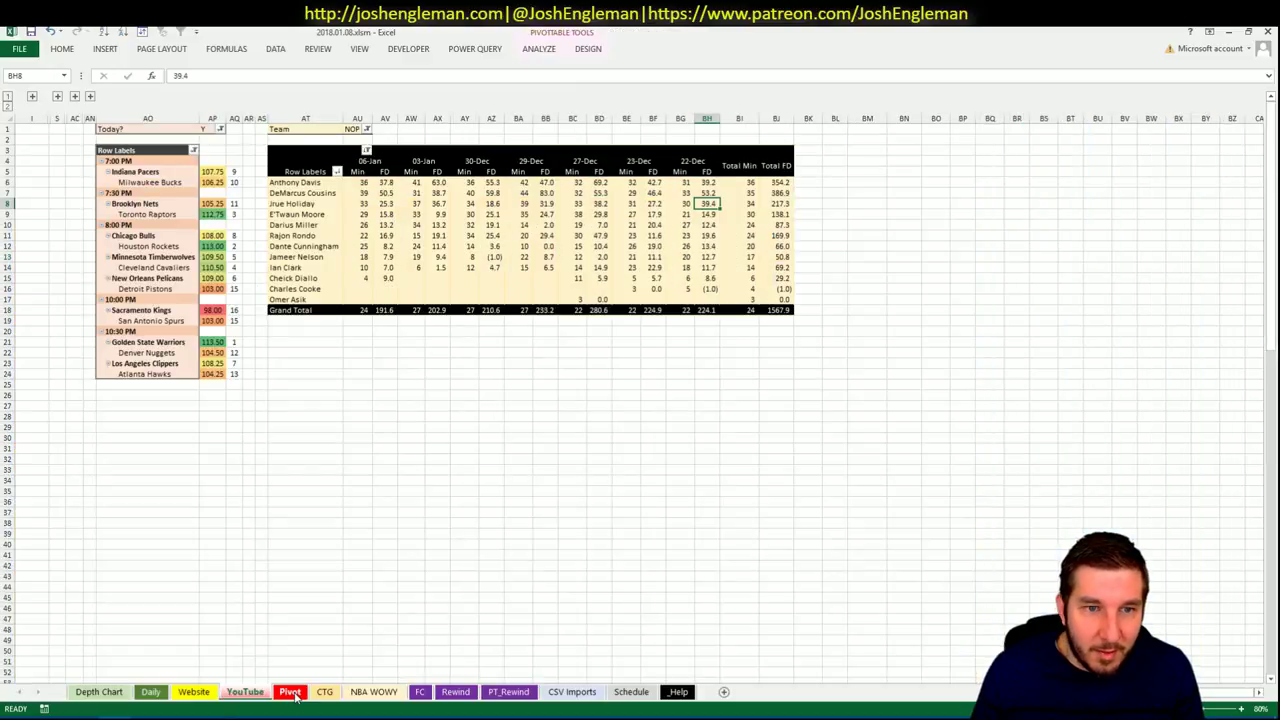
click(292, 693)
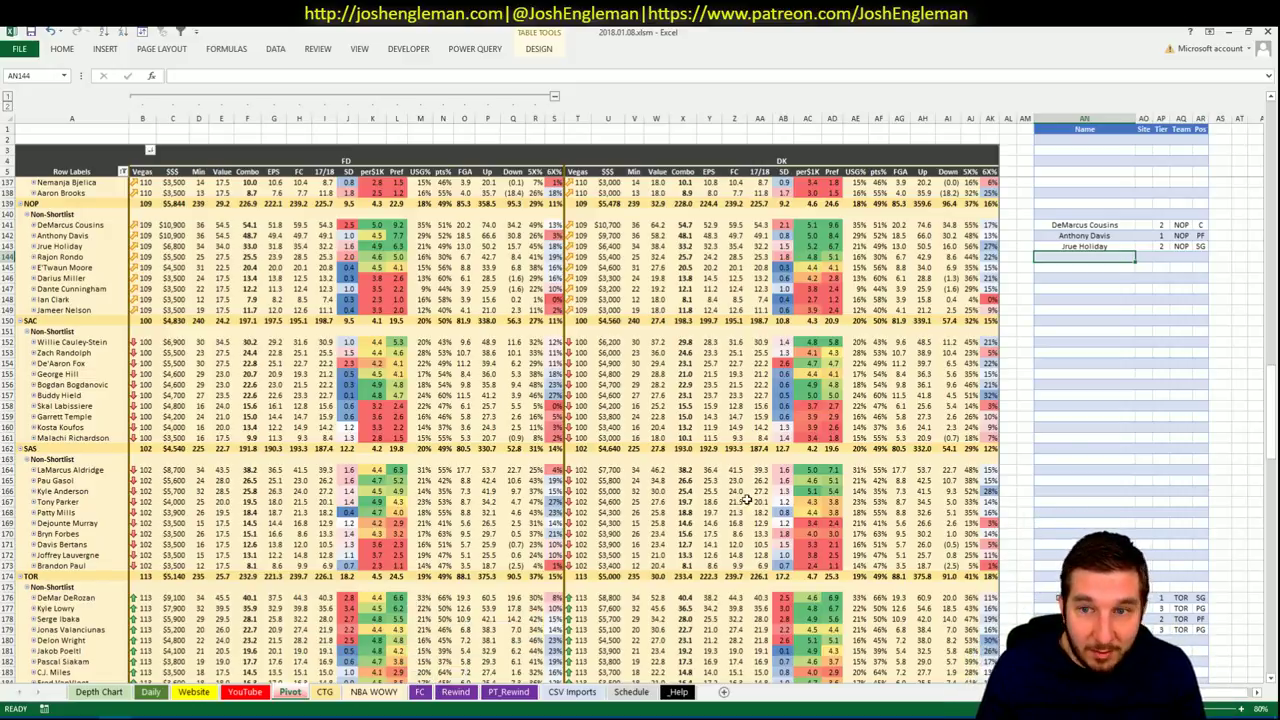
text(Rajon Rondo)
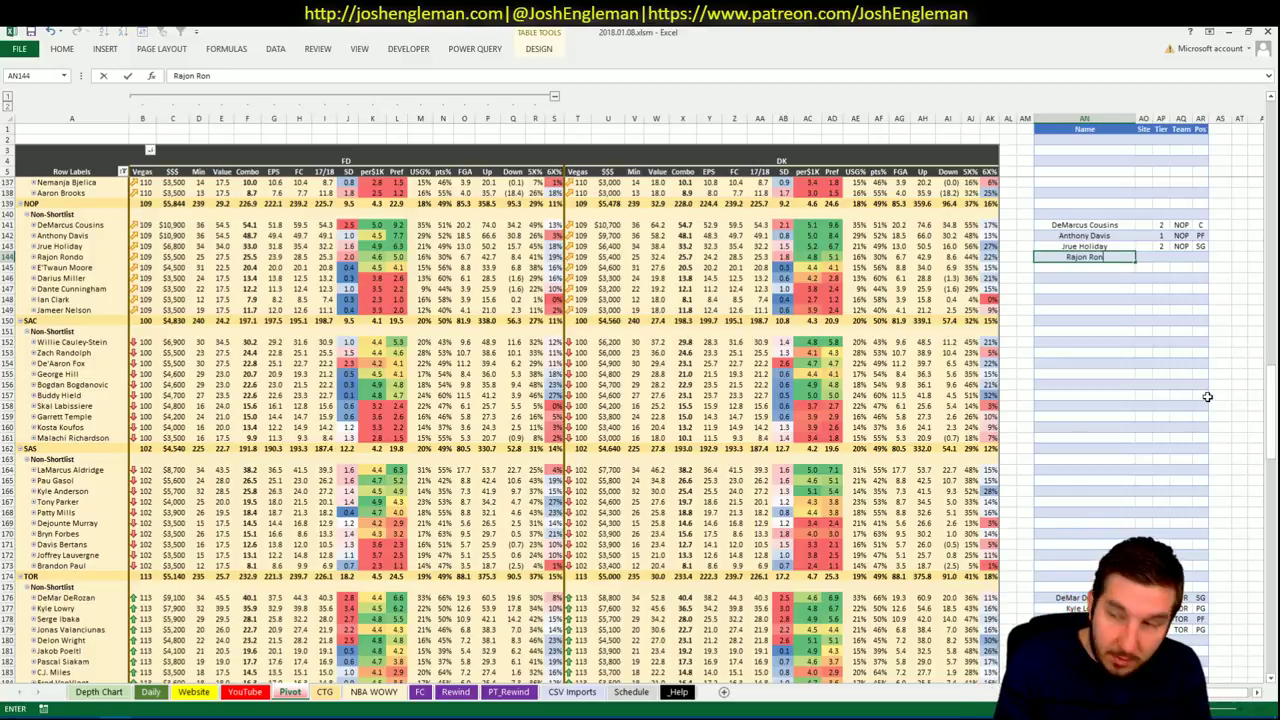
key(Tab)
key(Tab)
text(3)
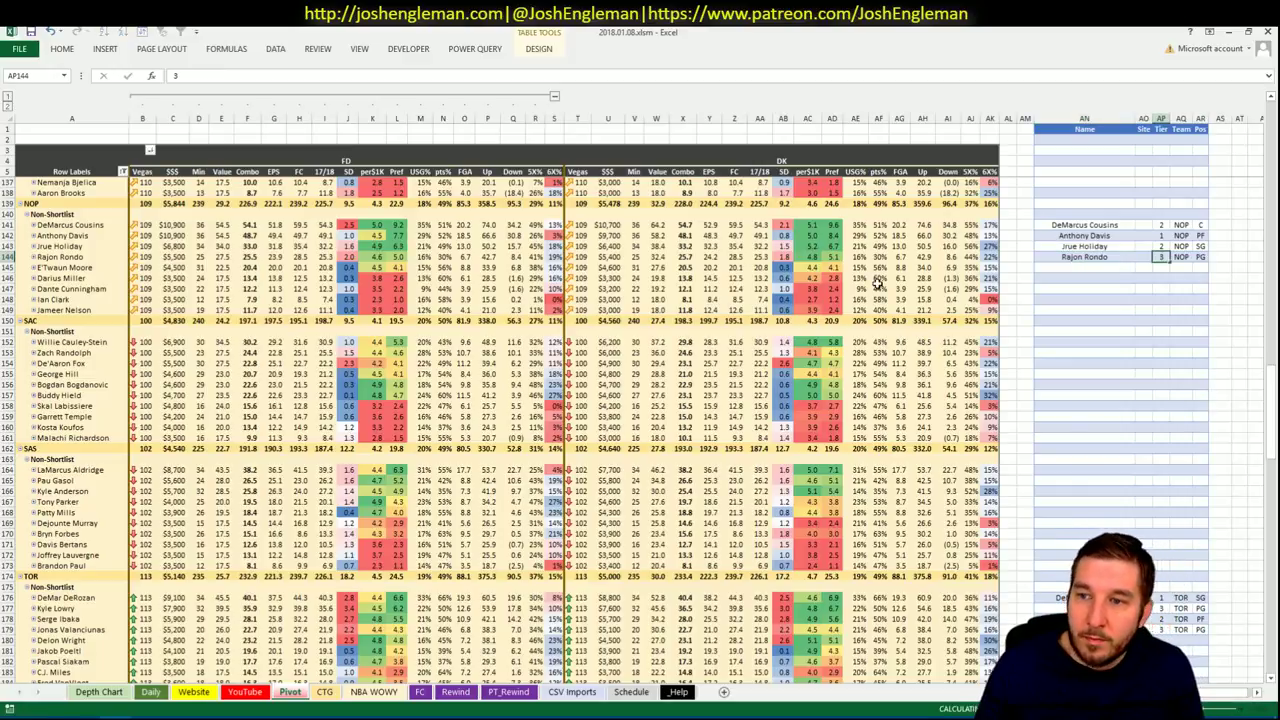
key(Return)
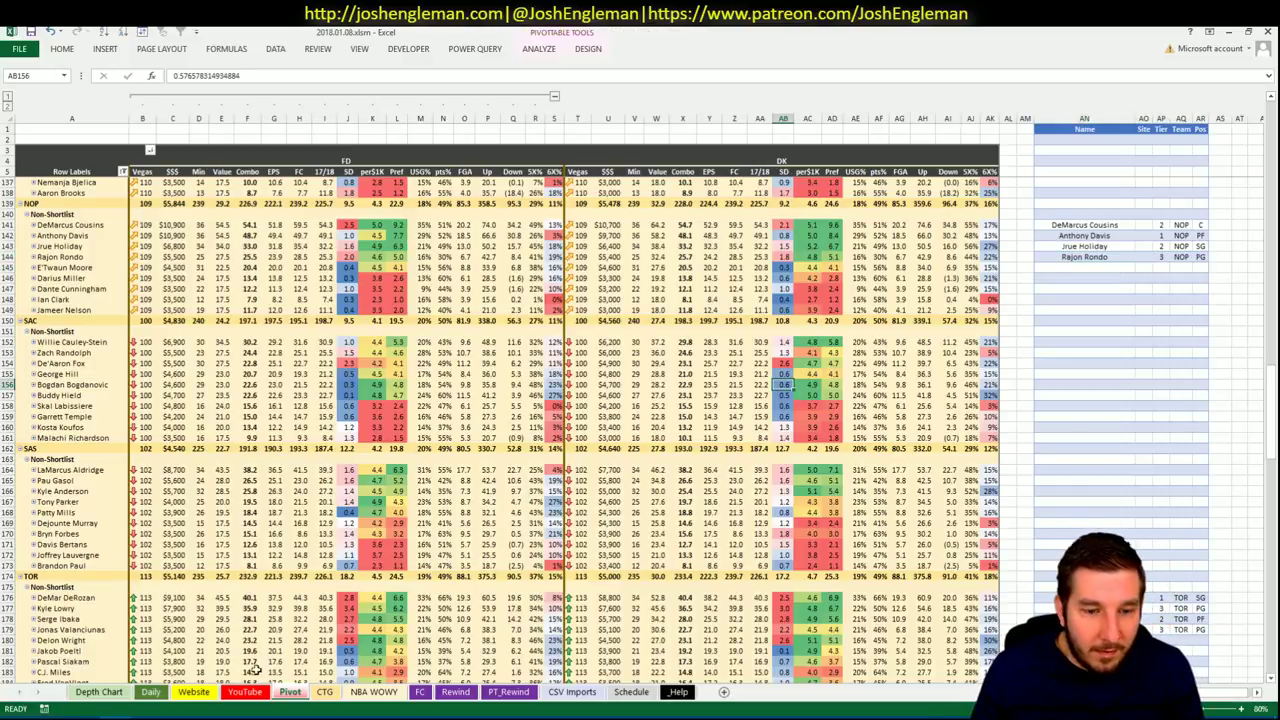
Set the opponent on the CTG sheet to NOP.
click(325, 692)
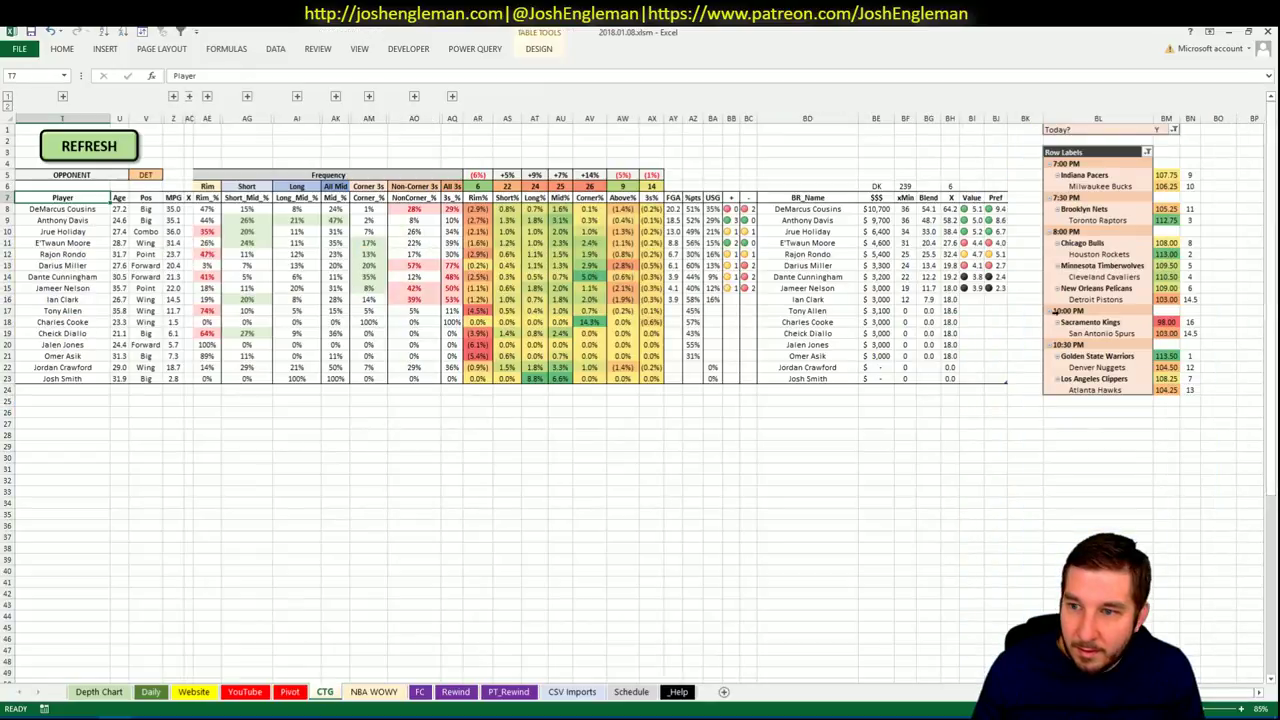
click(147, 176)
text(NOP)
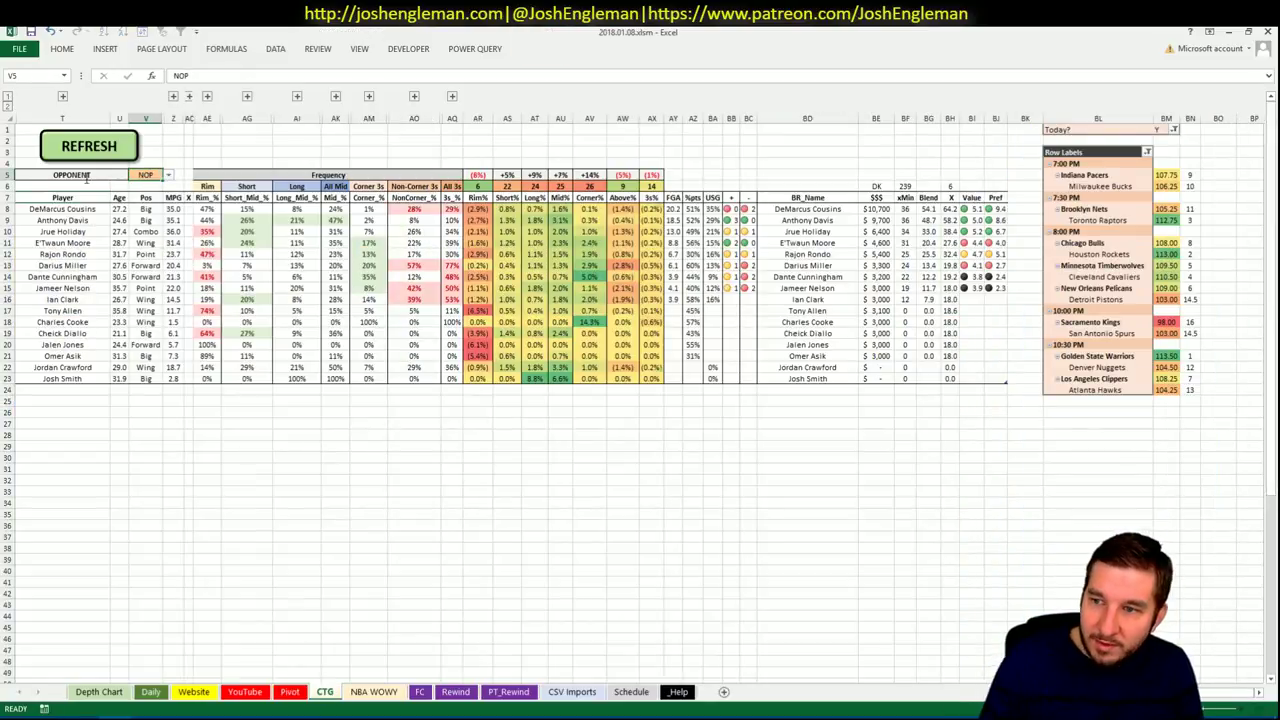
key(Return)
Switch to Cleaning the Glass in the browser and open the Detroit Pistons' Shooting: Frequency table.
click(58, 712)
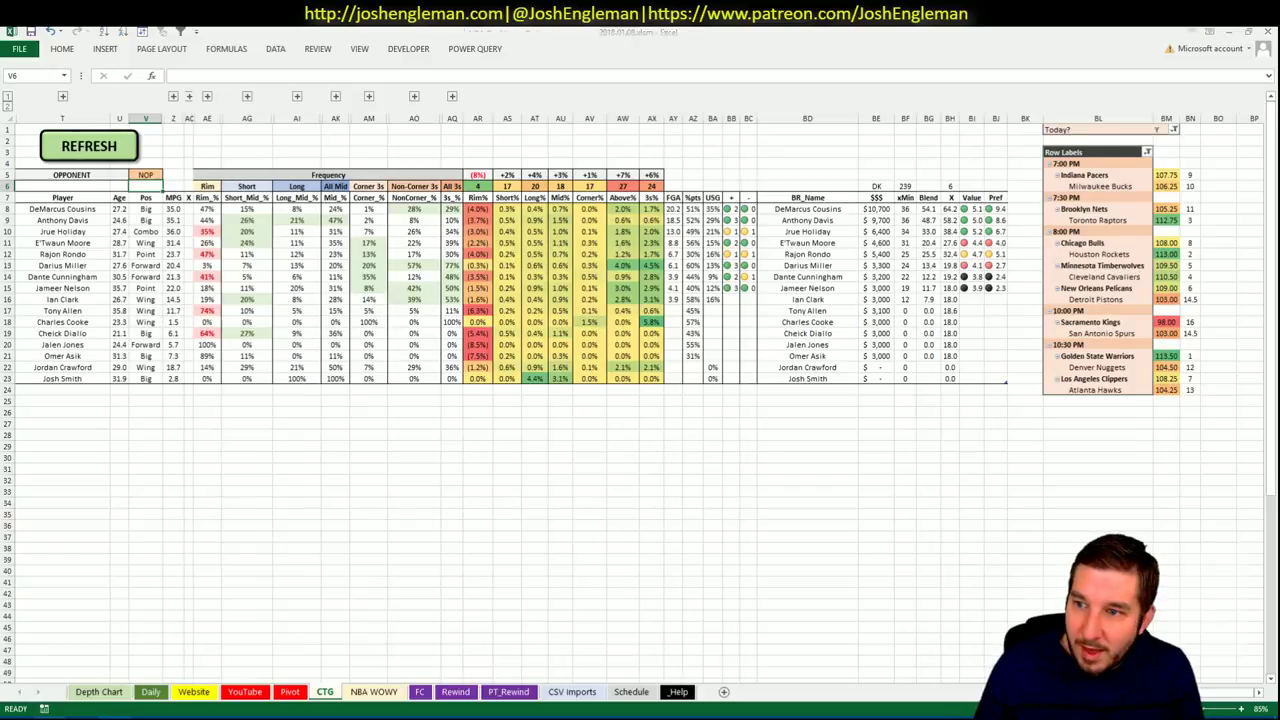
click(640, 33)
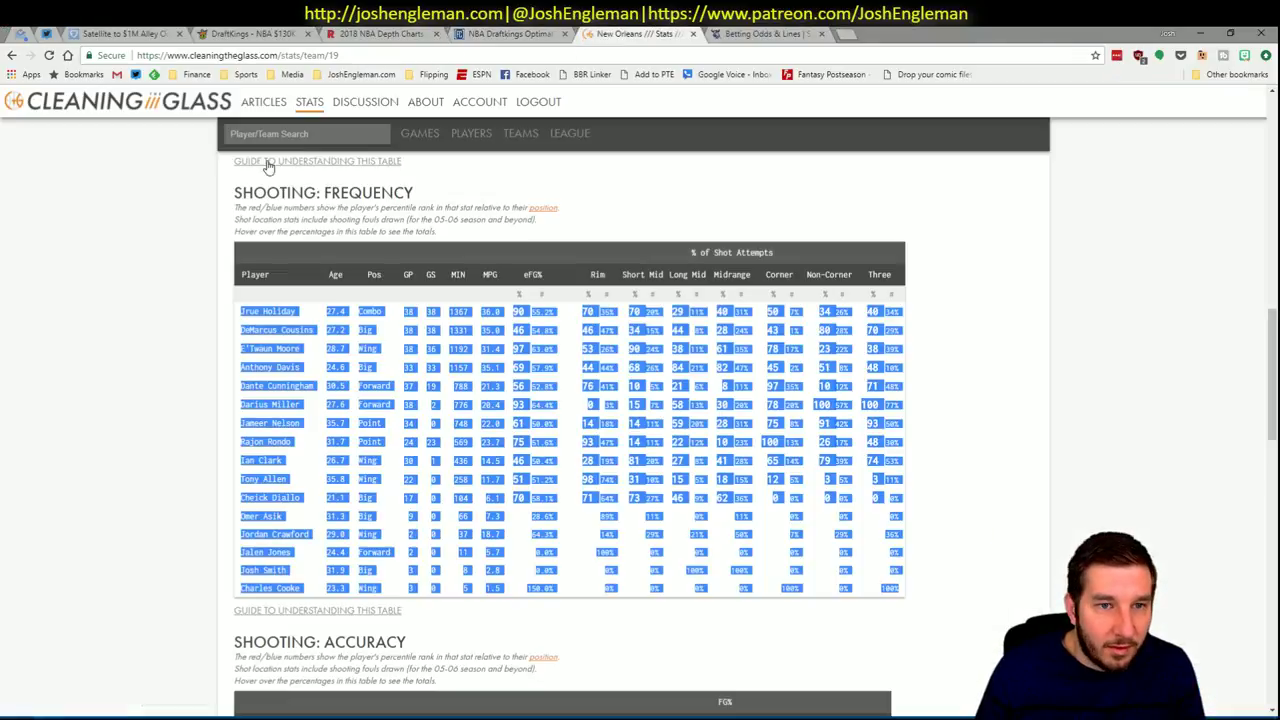
click(288, 136)
text(pistons)
key(Down)
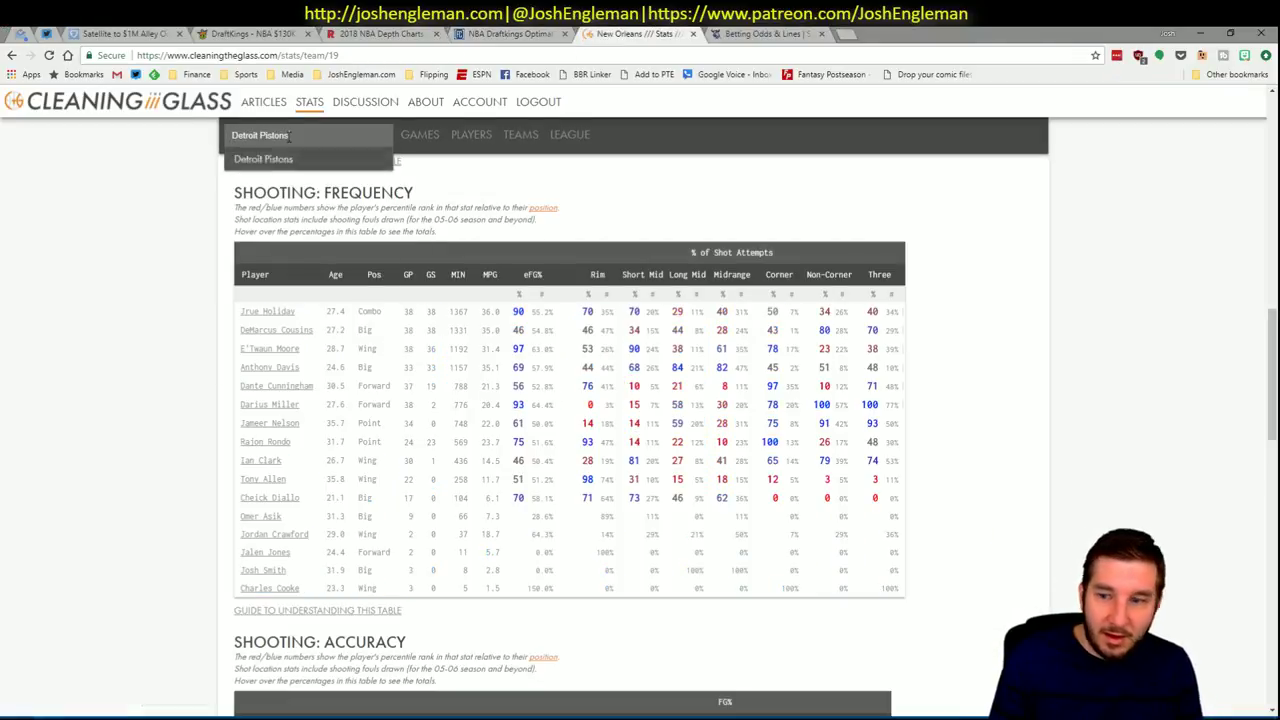
key(Return)
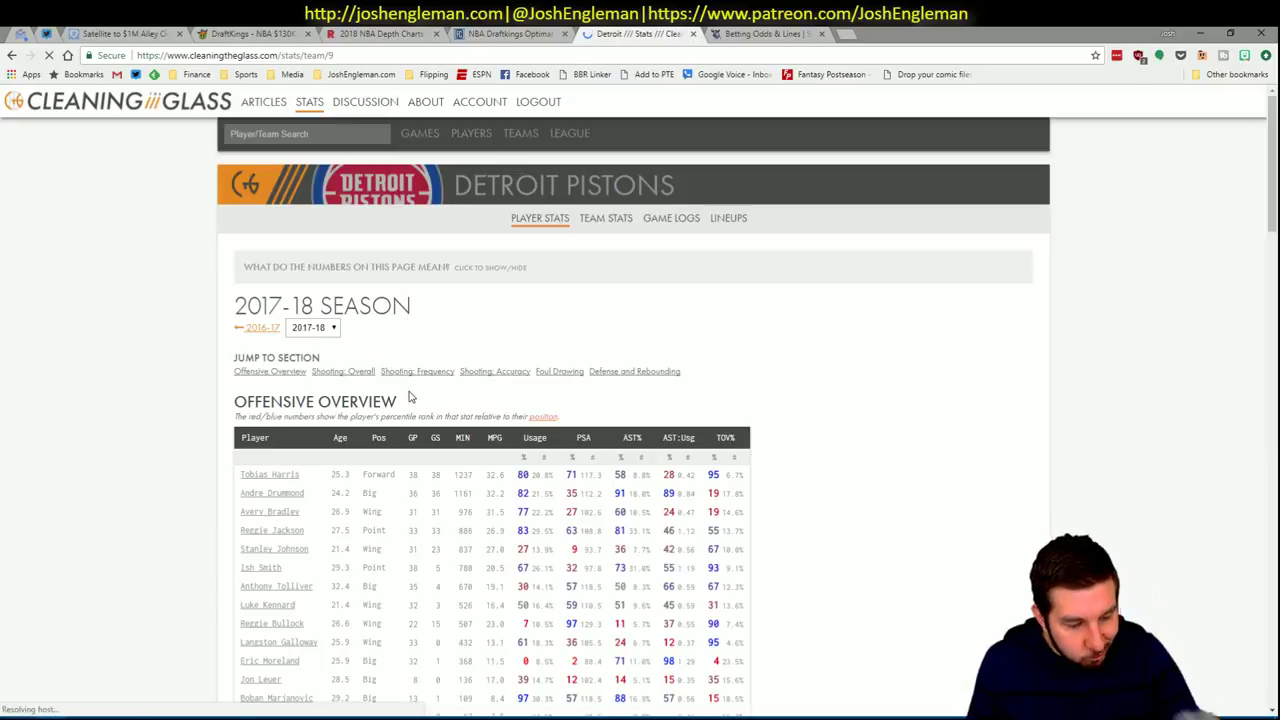
click(392, 373)
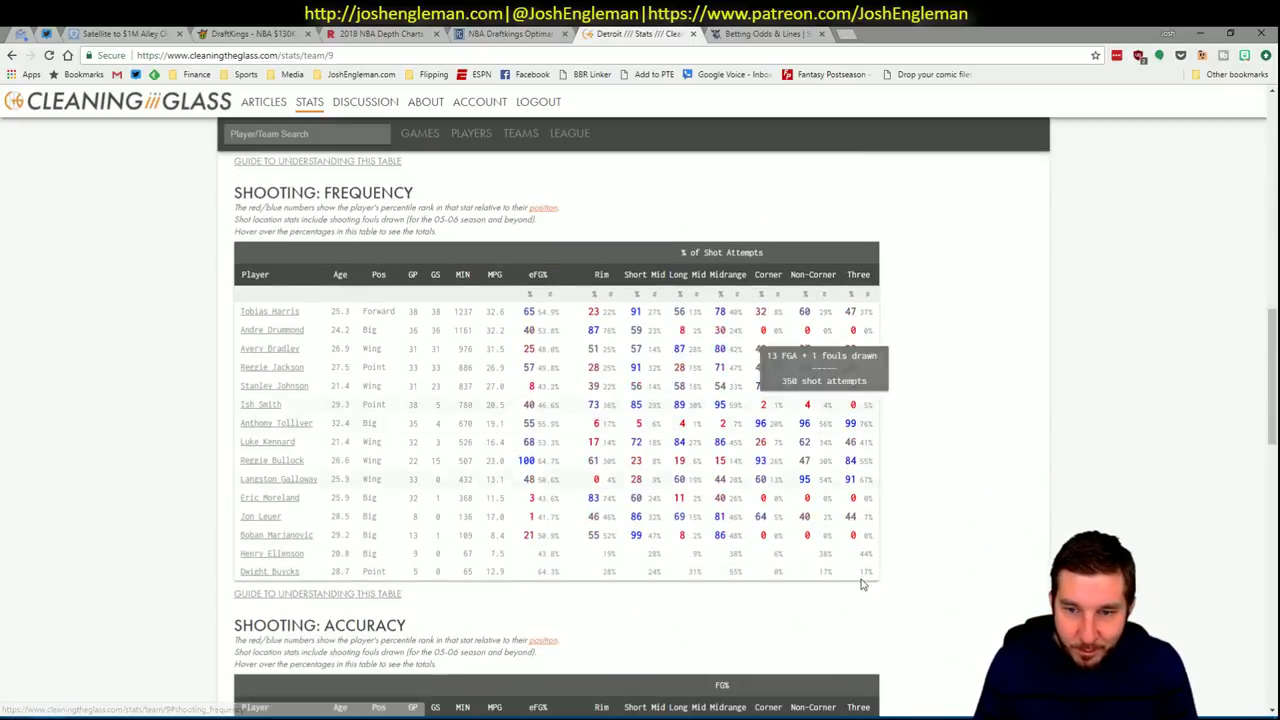
Copy all player rows of the Pistons' shooting frequency table and refresh the workbook's CTG sheet with them.
mouse_move(845, 572)
drag(845, 572, 240, 318)
key(alt+Tab)
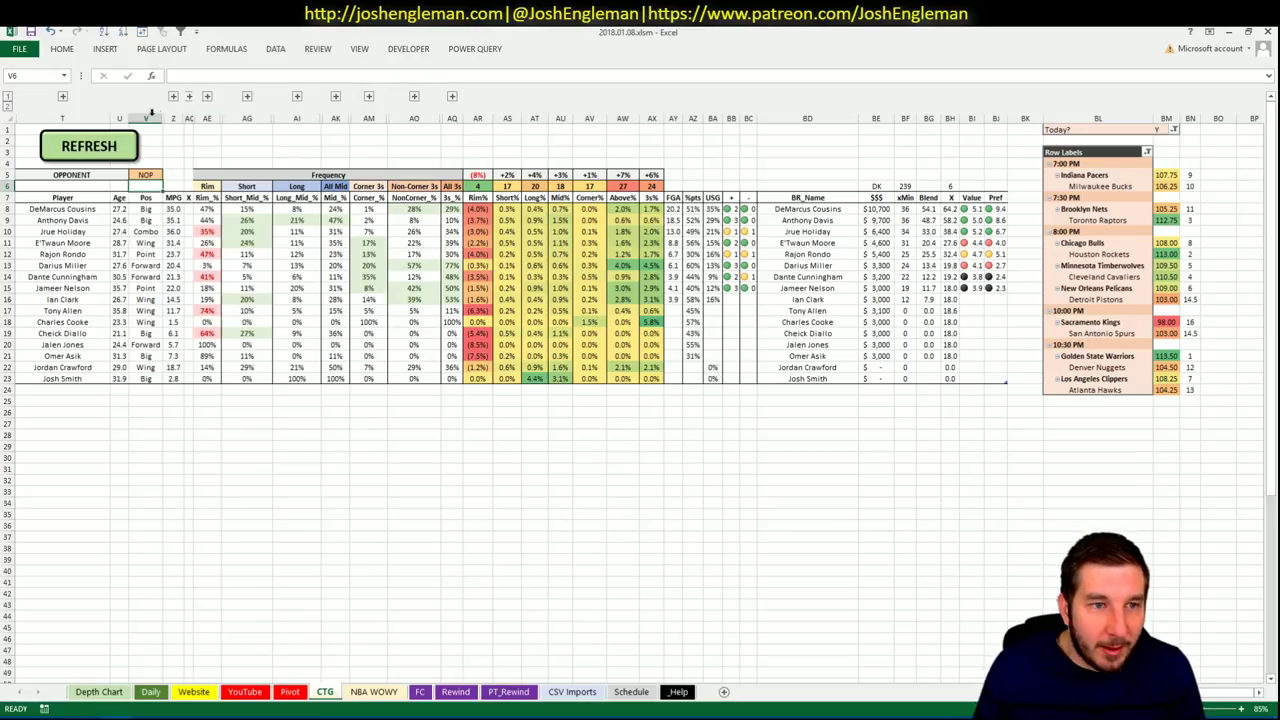
click(105, 145)
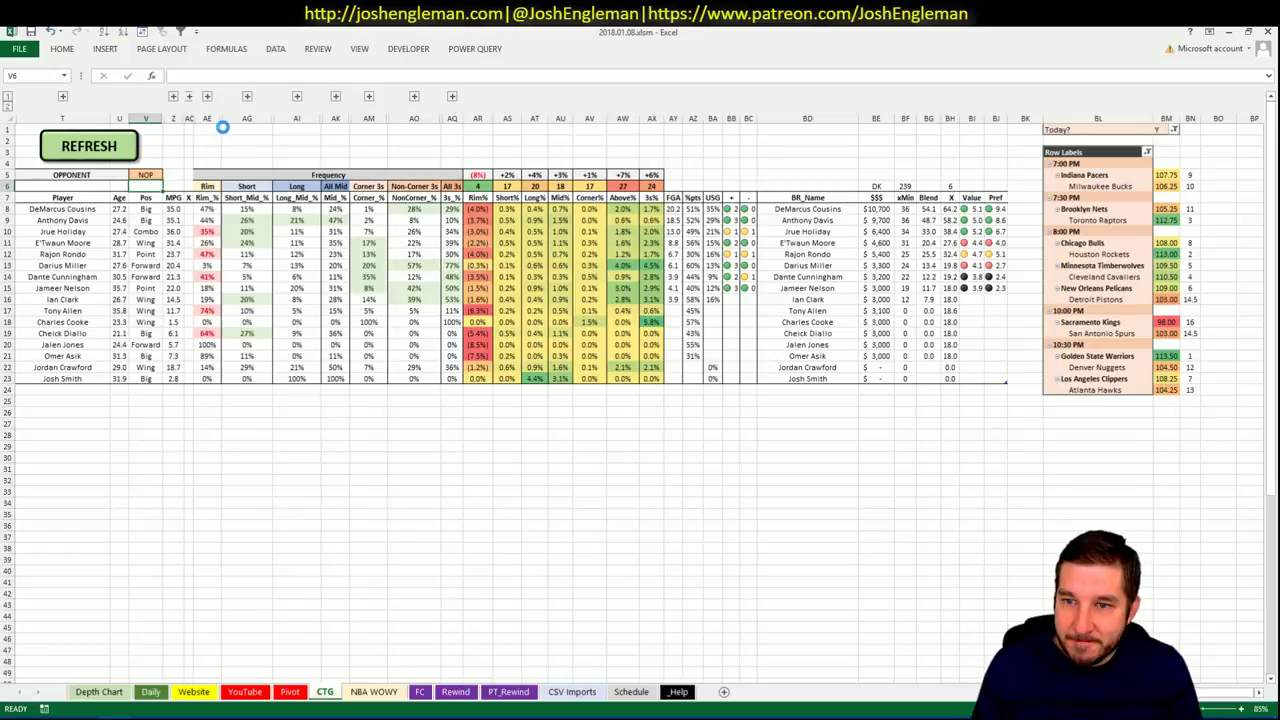
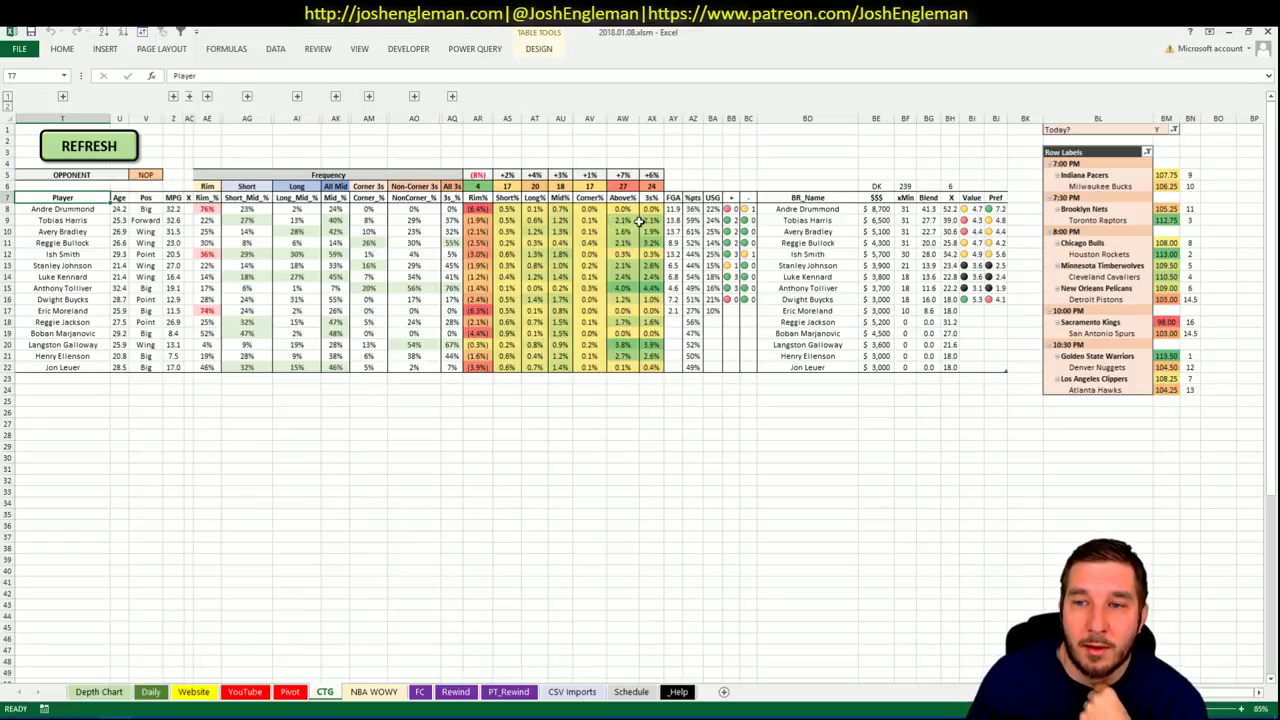
Go to the DET section of the Pivot sheet and select the shortlist name cell in Andre Drummond's row.
click(289, 691)
click(276, 509)
scroll(280, 460, up, 20)
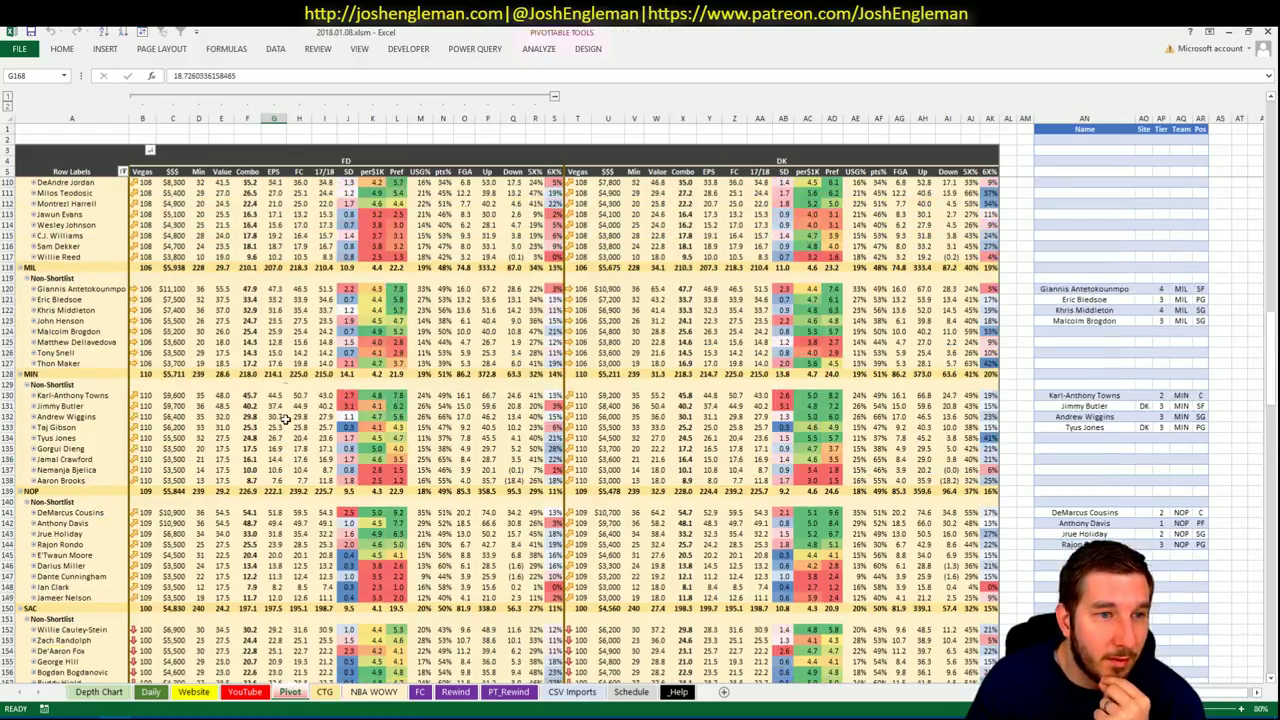
scroll(282, 455, down, 2)
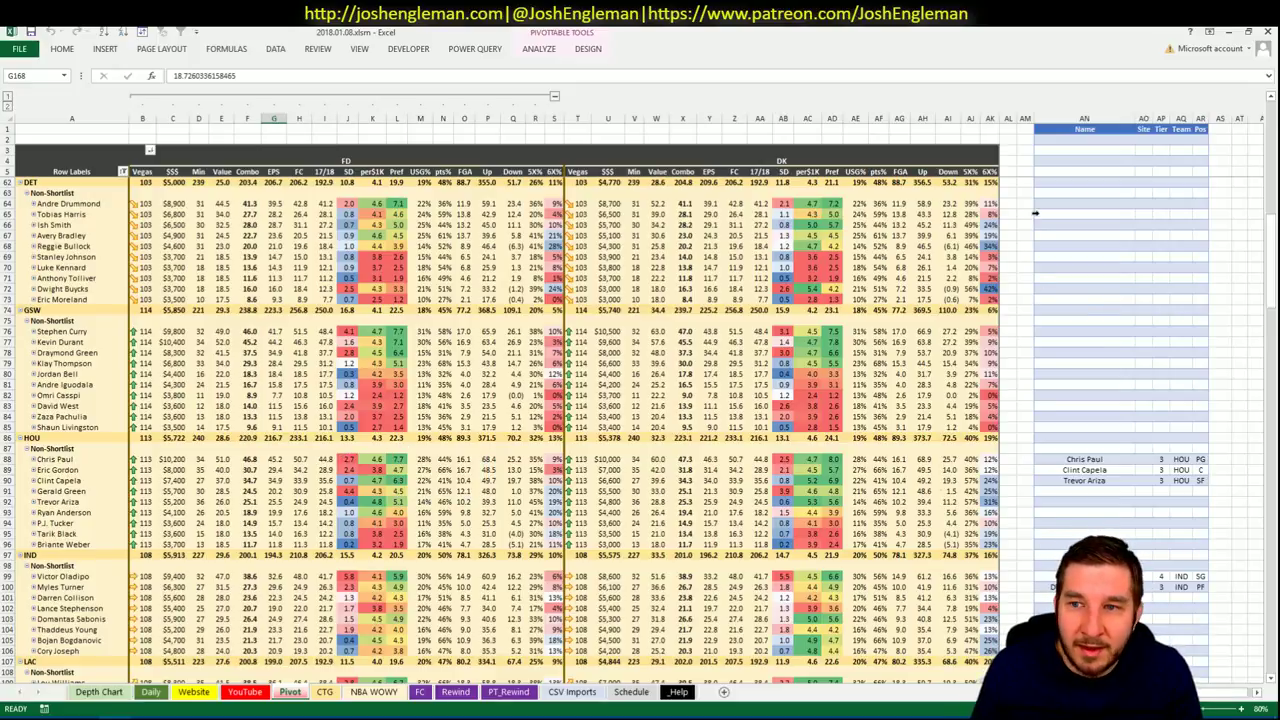
click(1067, 201)
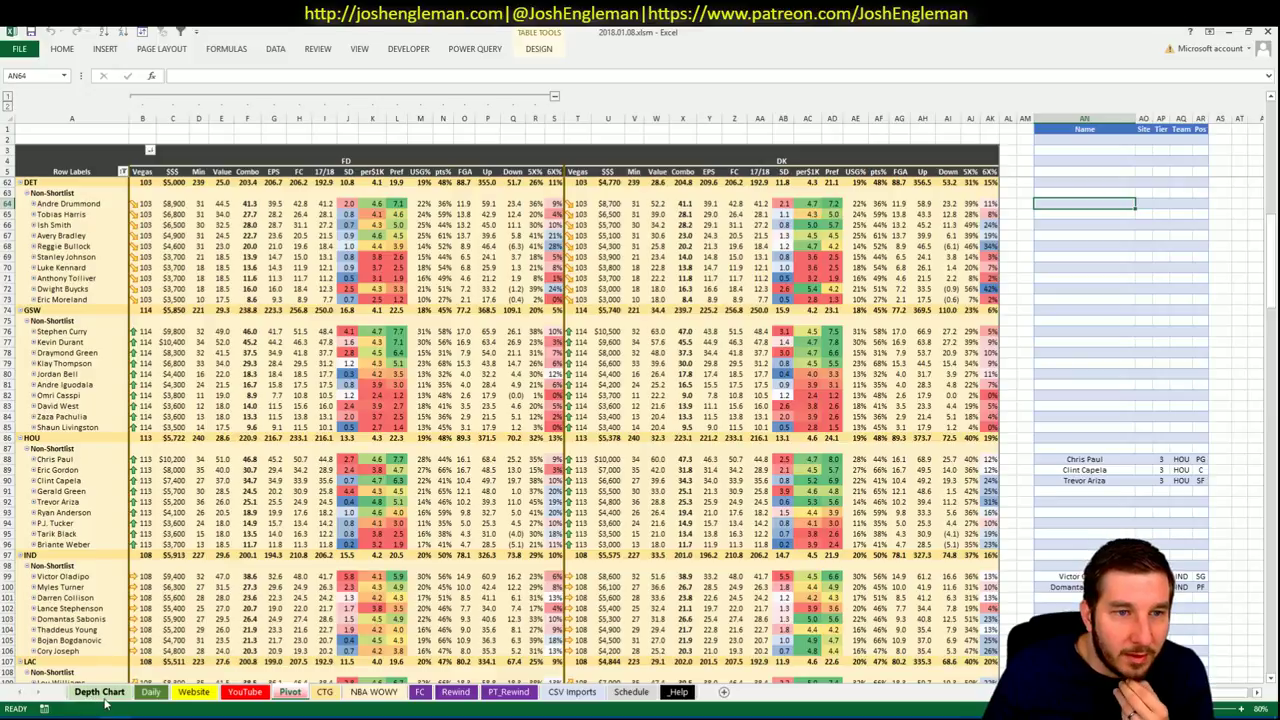
Filter the YouTube sheet's recent minutes table to team DET, review it, and return to the Pivot sheet.
click(236, 697)
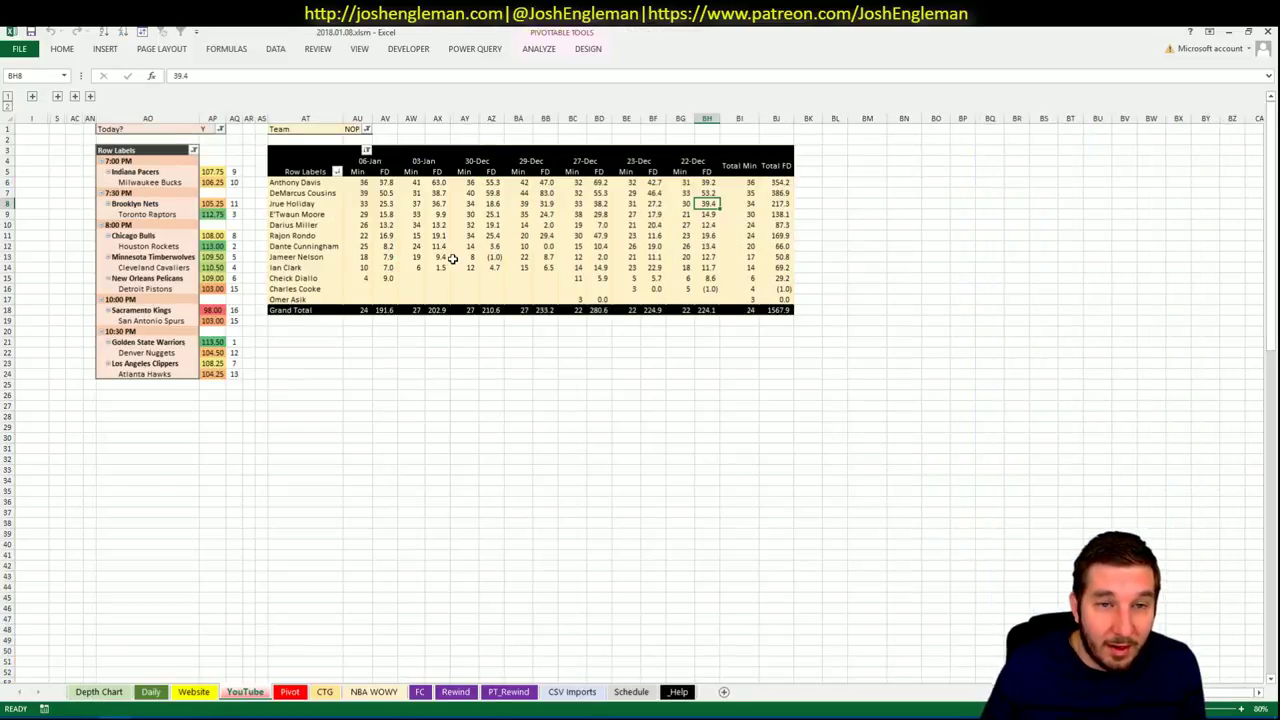
click(350, 129)
text(DET)
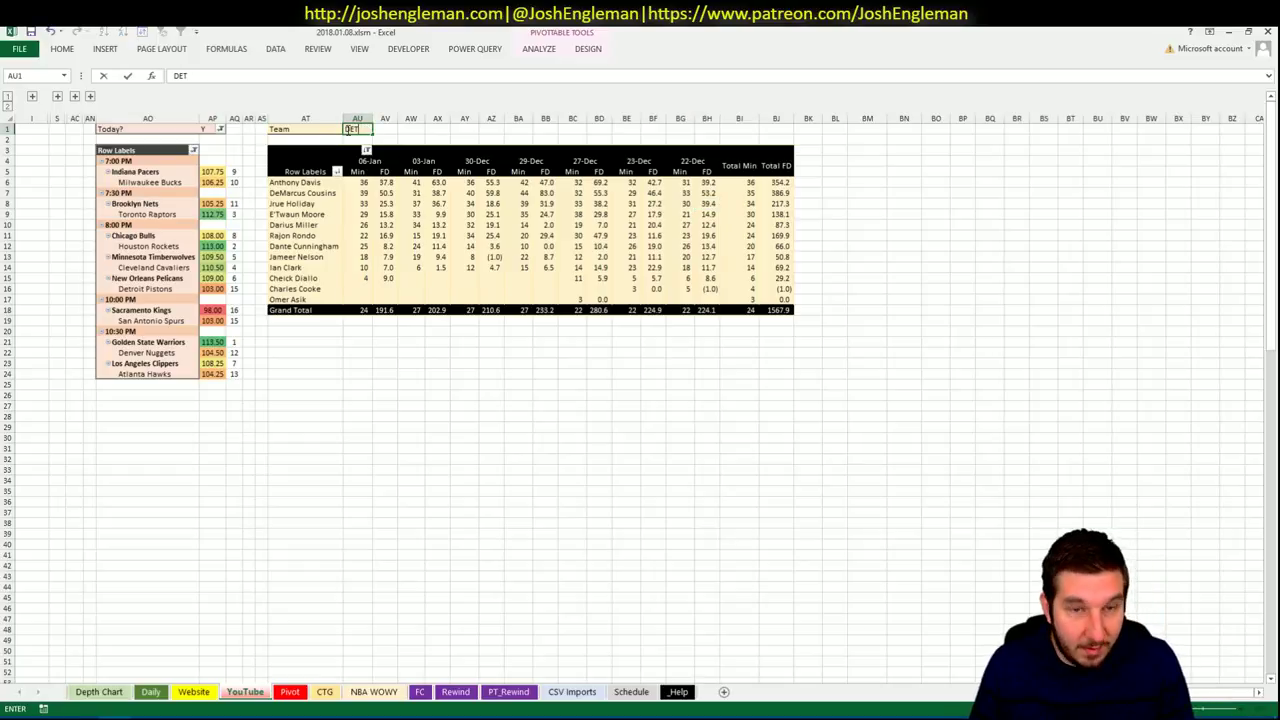
key(Return)
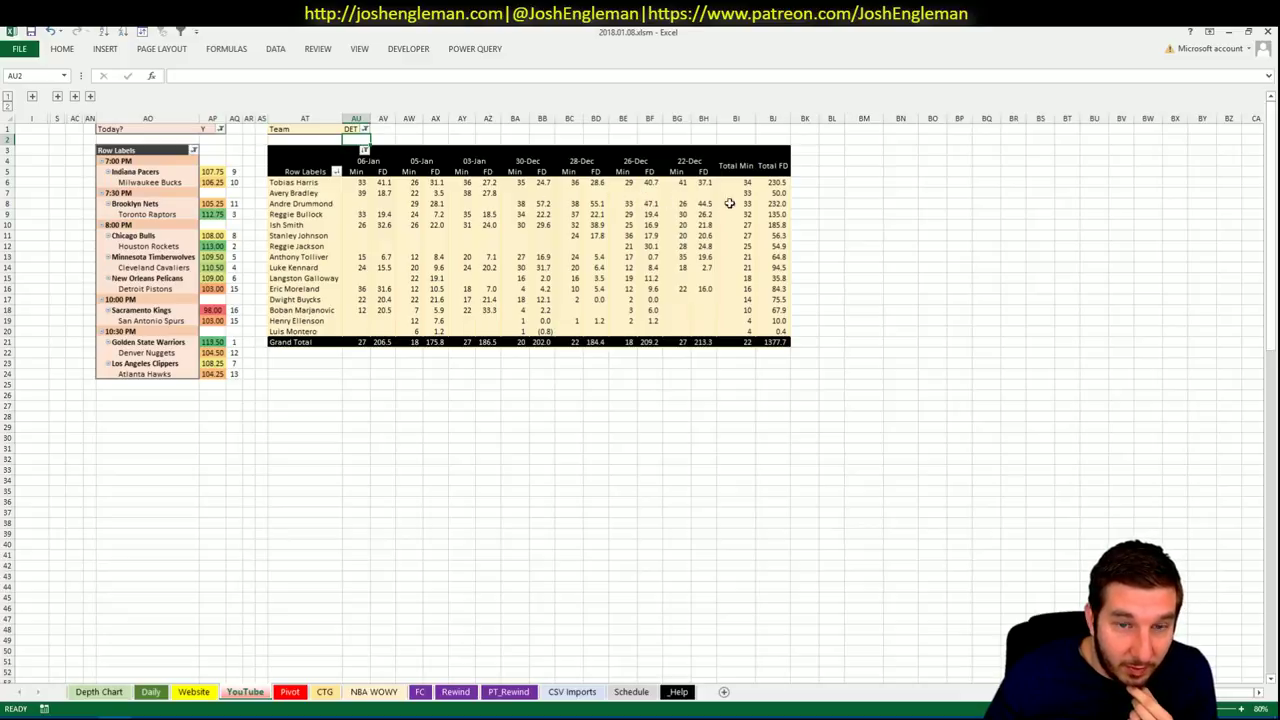
click(280, 692)
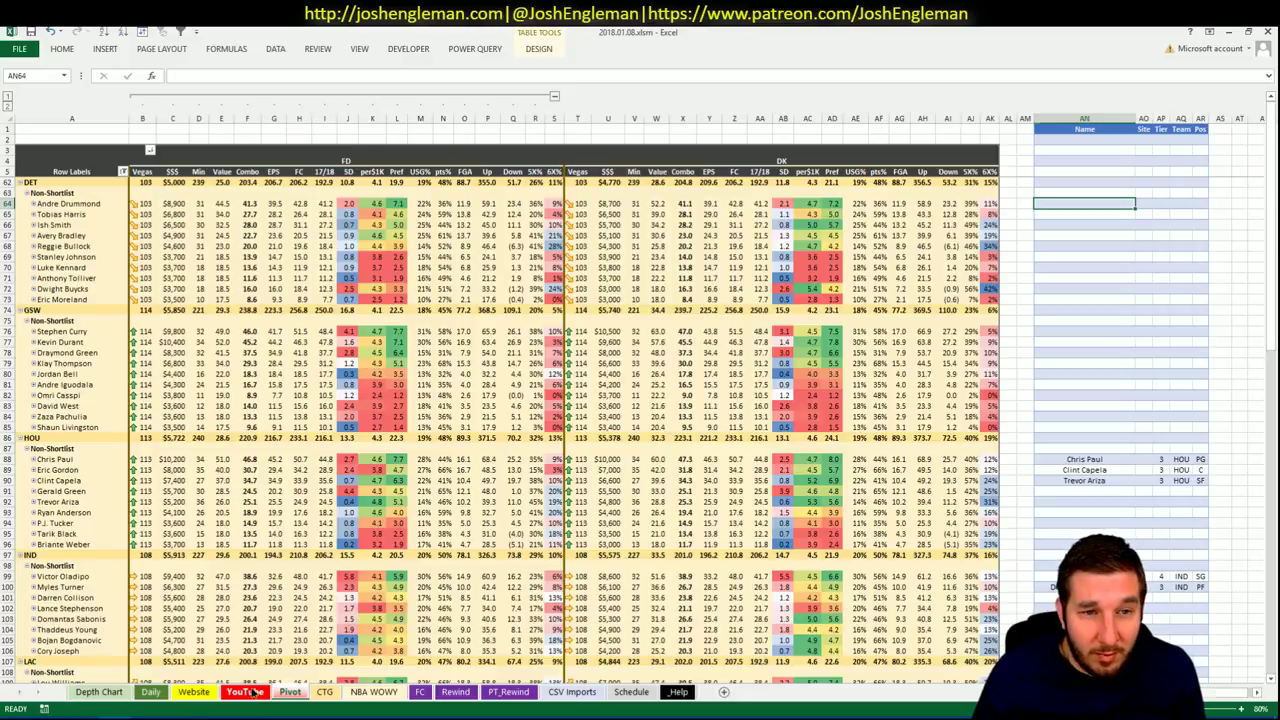
click(289, 692)
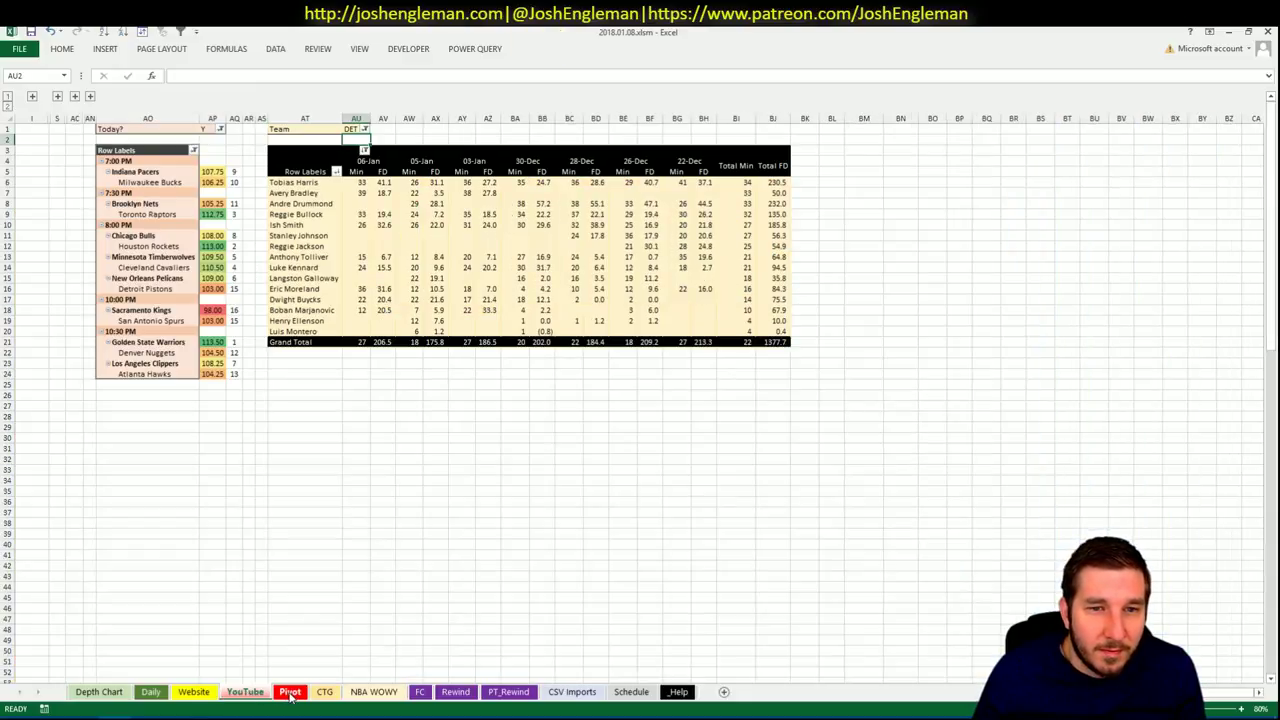
click(290, 693)
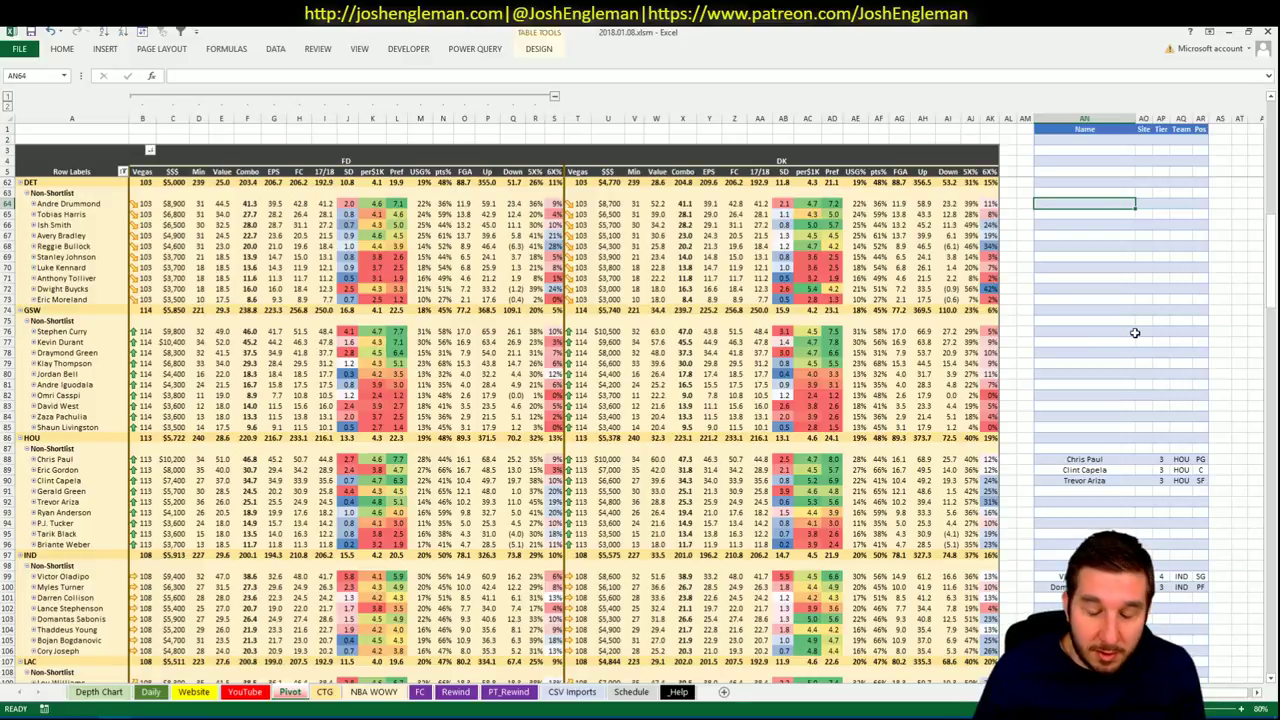
Add Ish Smith to the shortlist in Andre Drummond's row of the DET section with tier 3 and site DK.
text(Ish Smith)
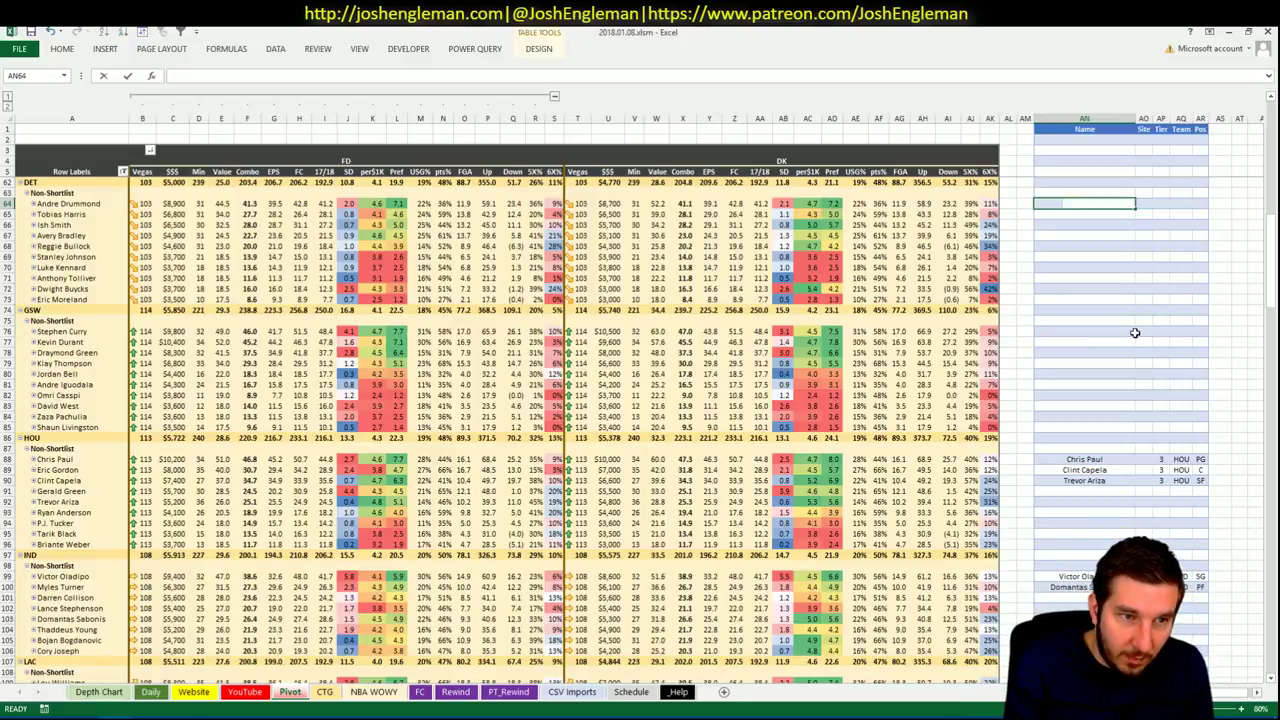
key(ctrl+Return)
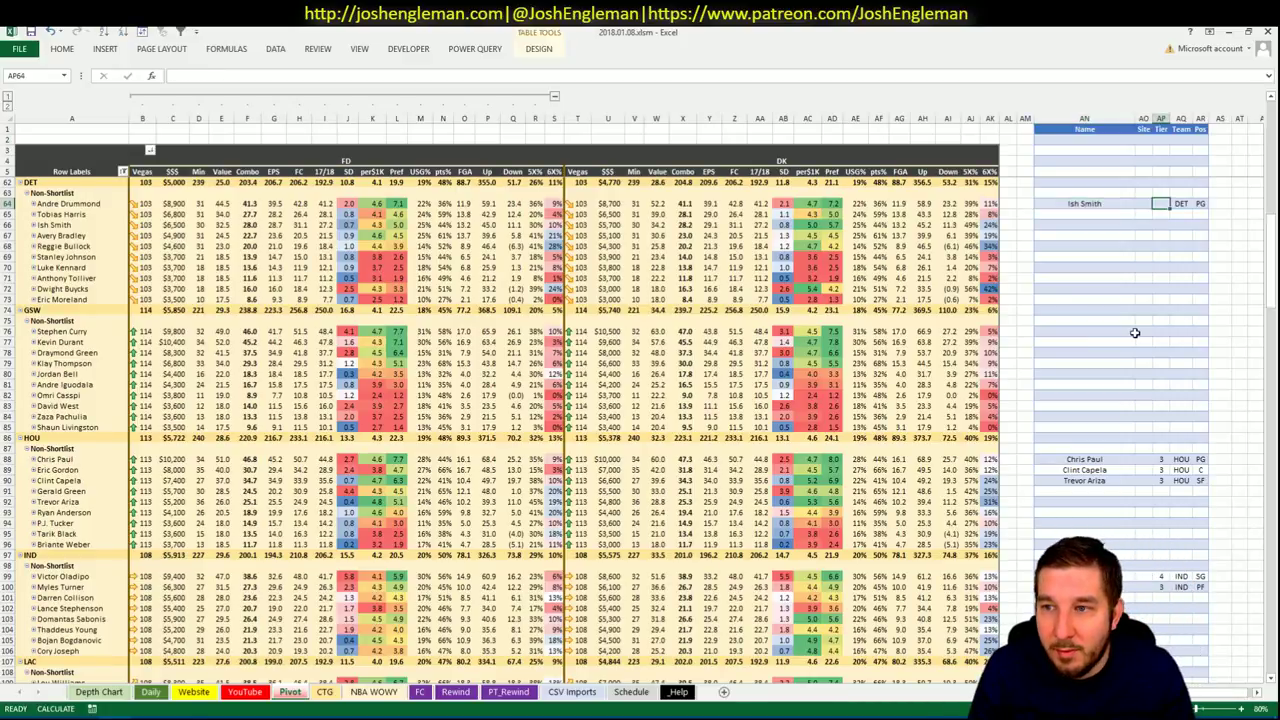
key(Down)
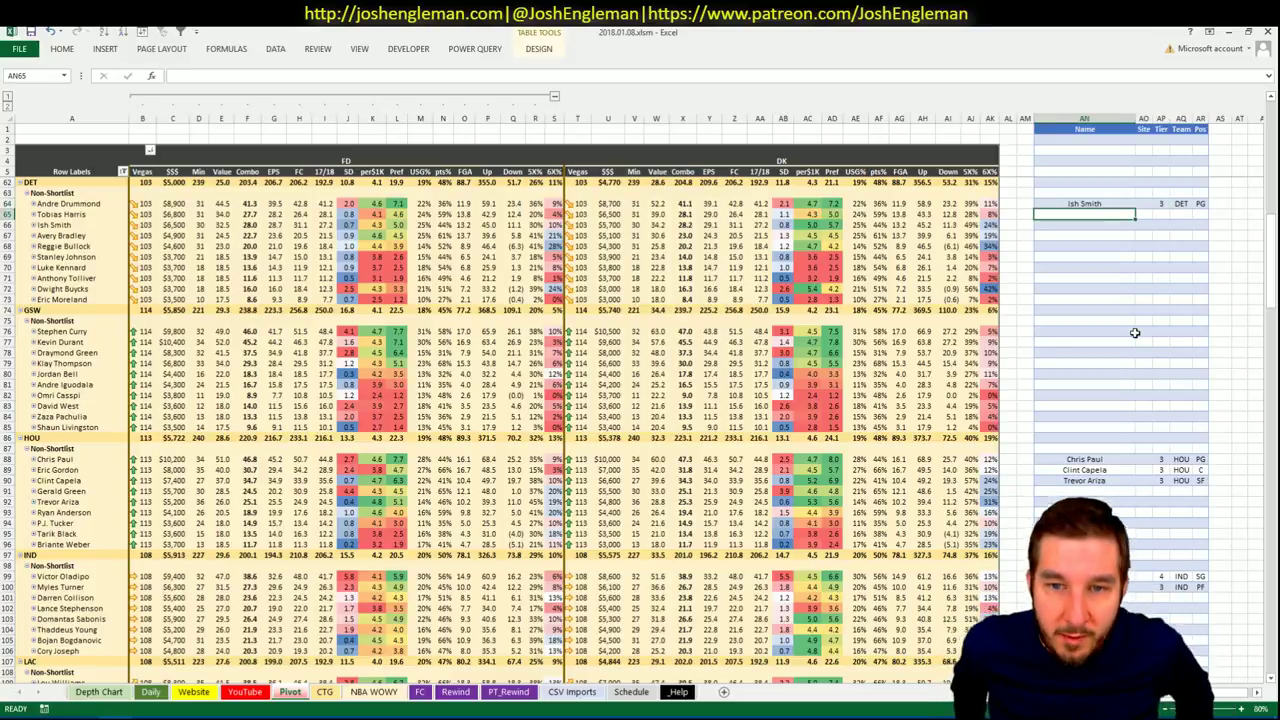
key(Up)
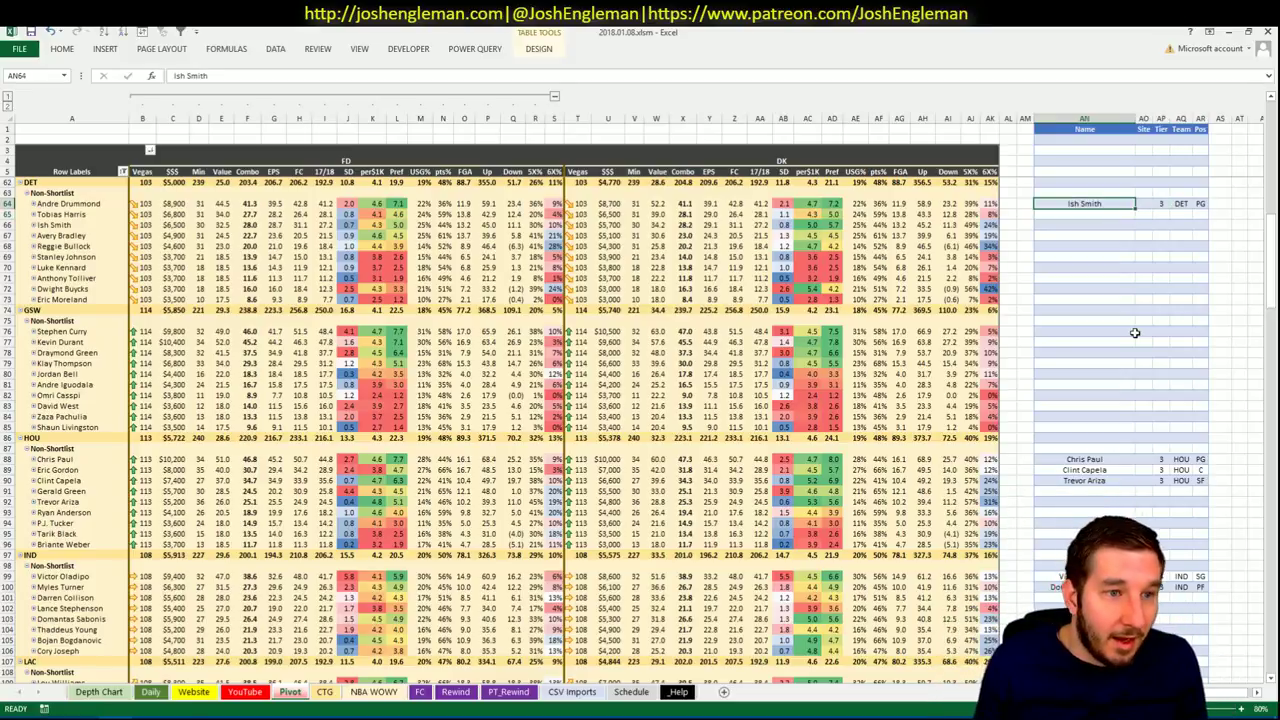
key(Right)
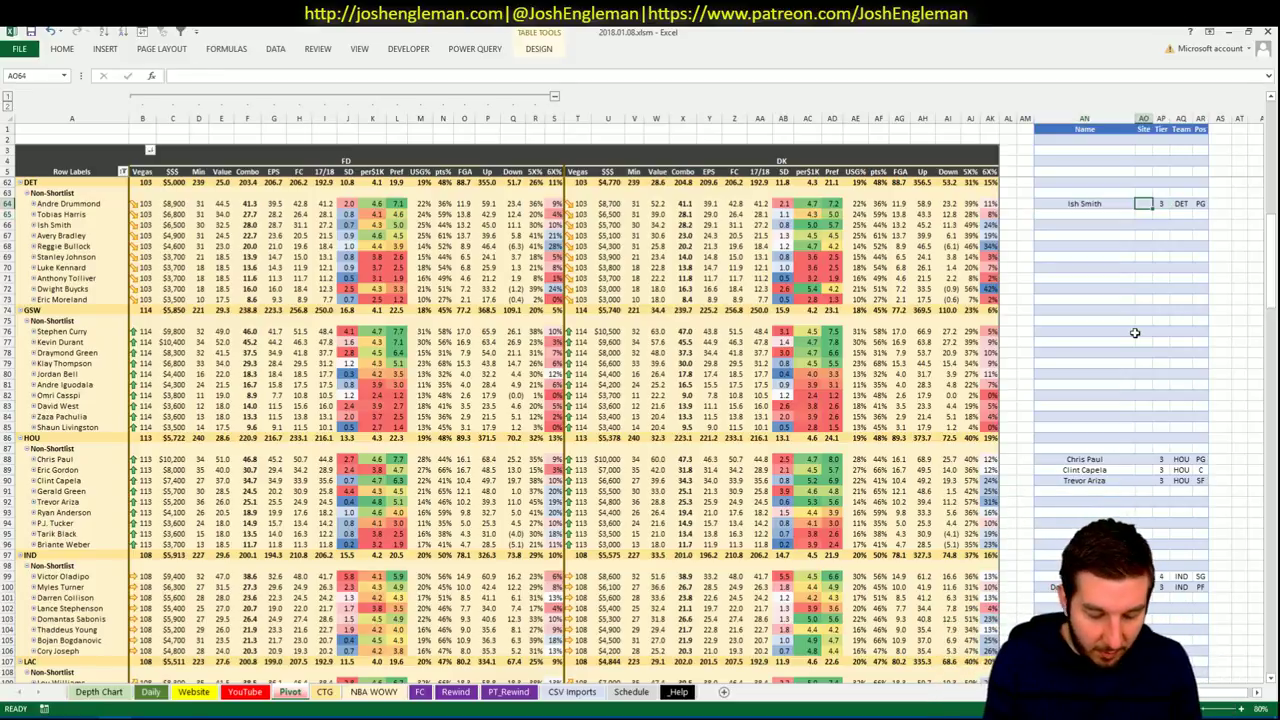
text(DK)
key(Return)
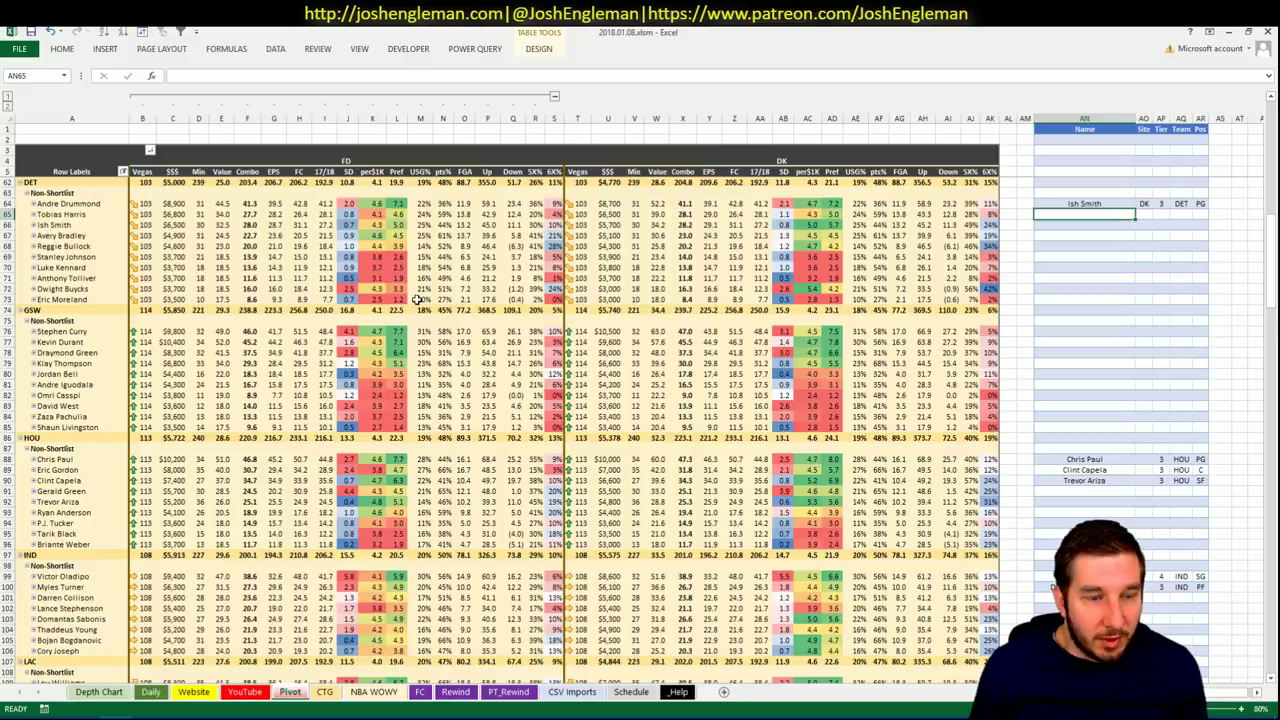
Set the opponent on the CTG sheet to SAS.
click(332, 697)
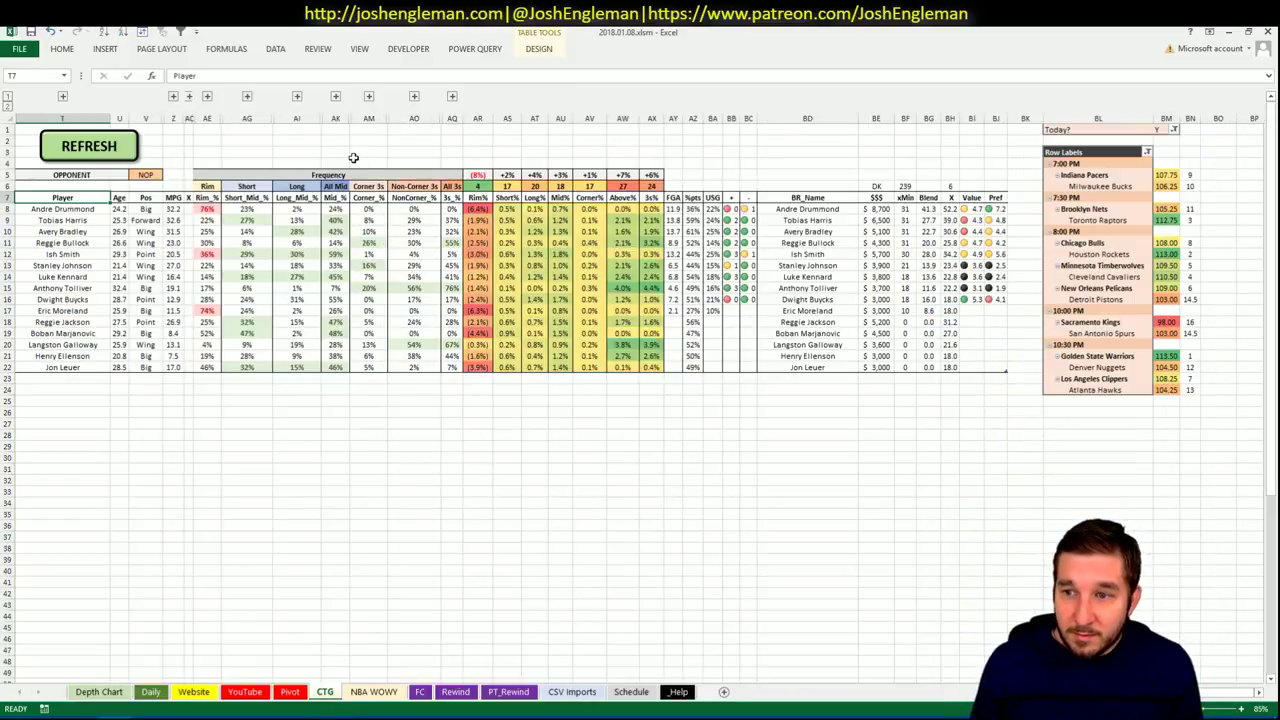
click(145, 175)
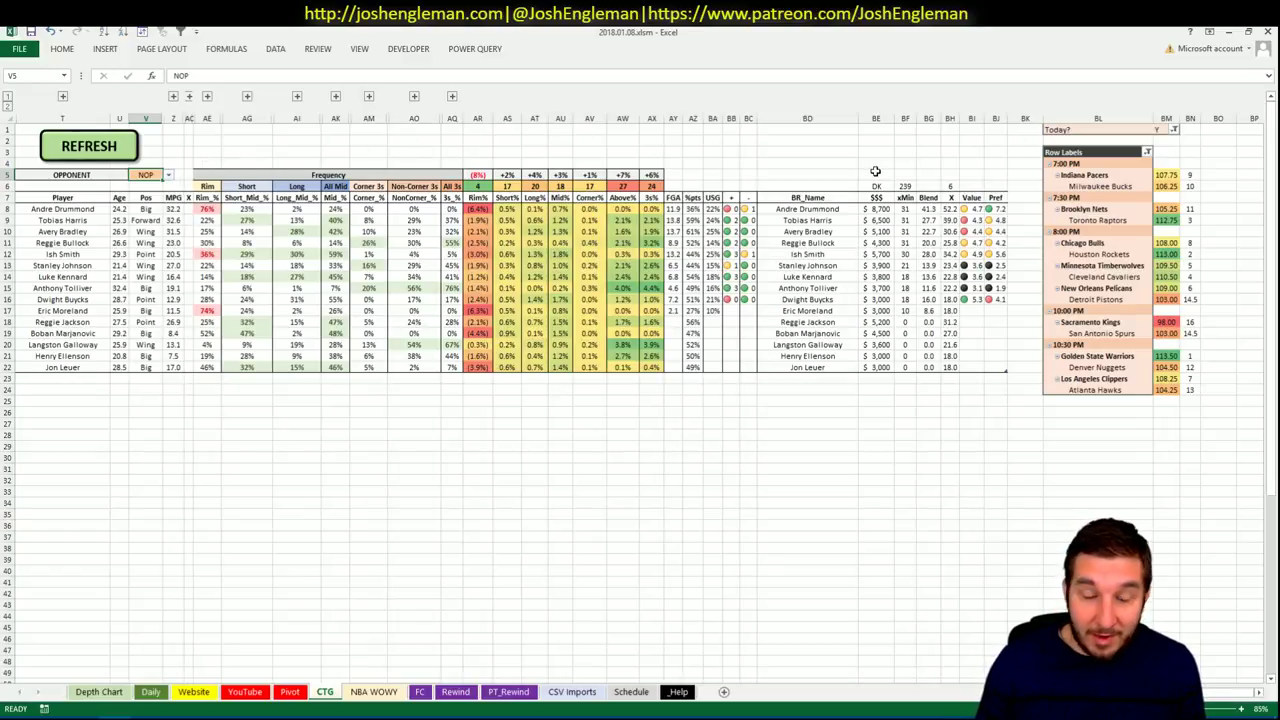
text(SAS)
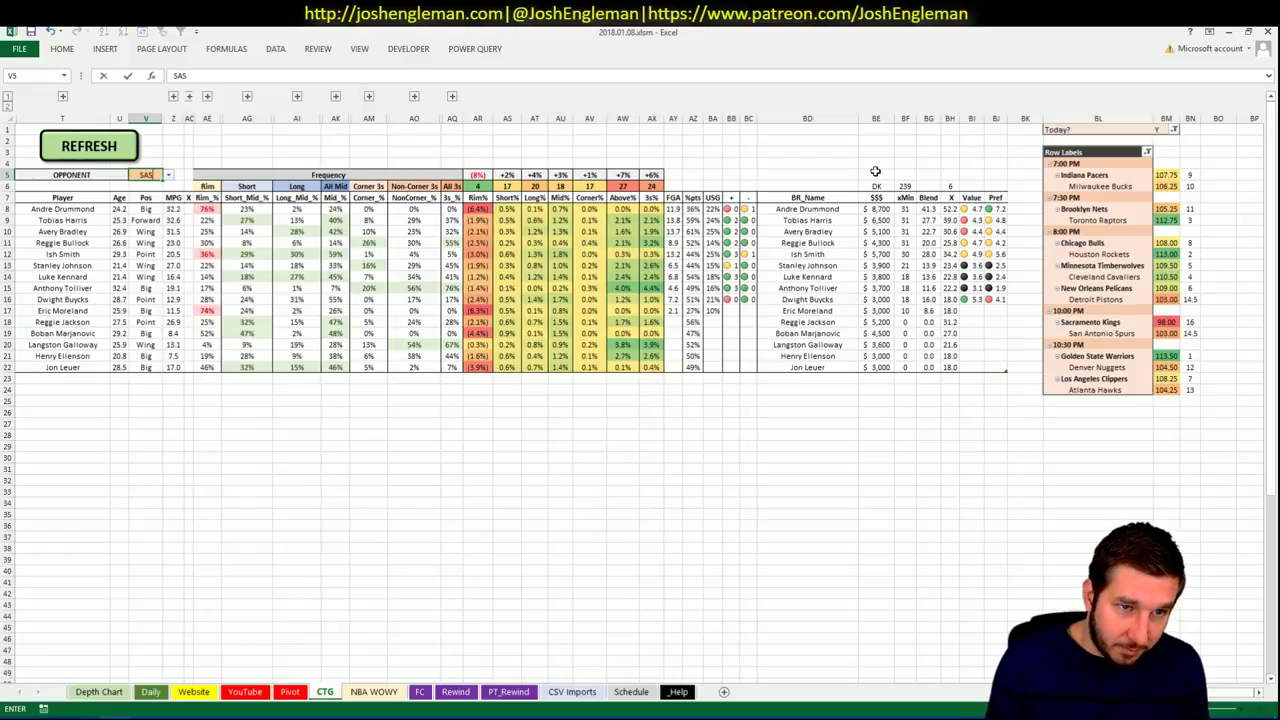
key(Return)
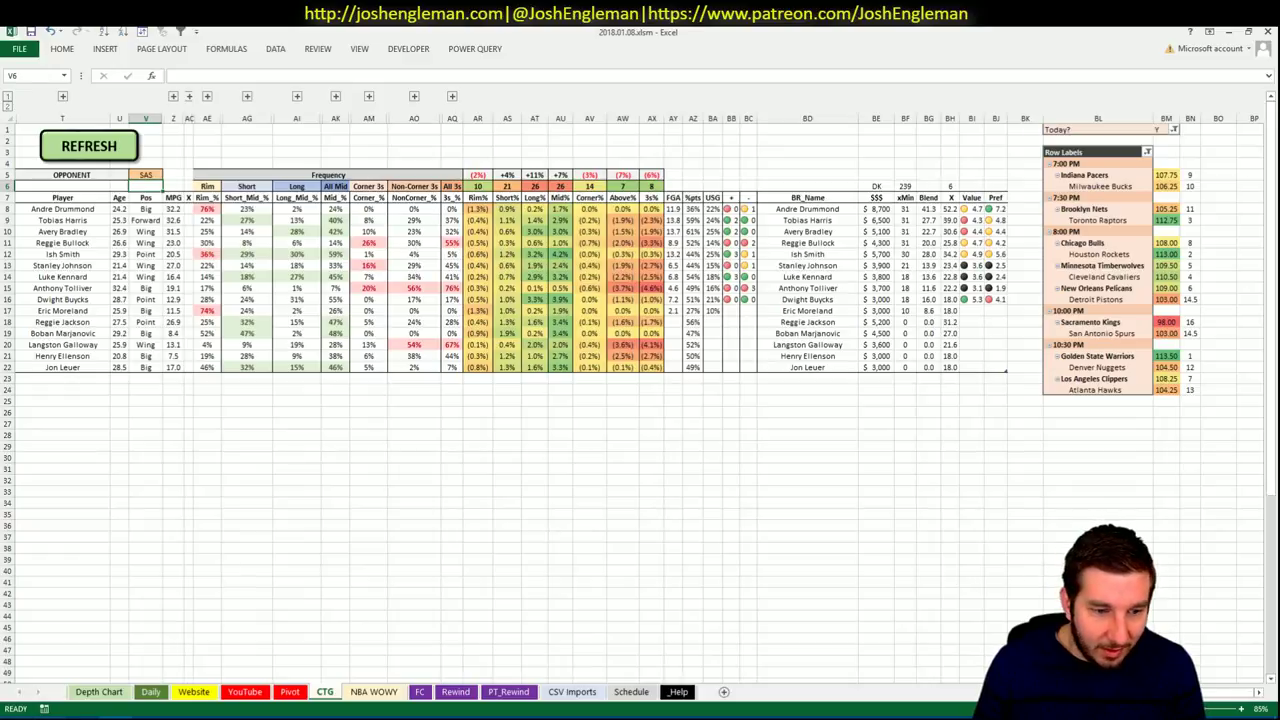
Switch to Cleaning the Glass in the browser and open the San Antonio Spurs' team page.
click(87, 677)
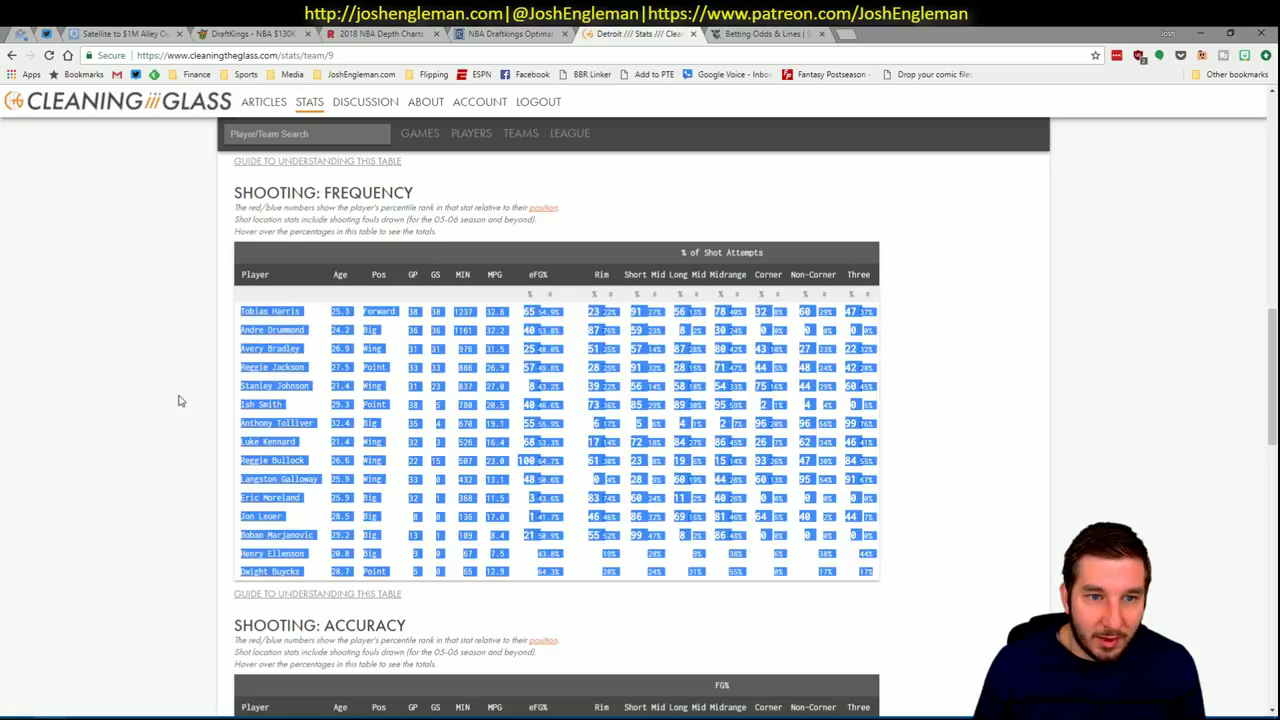
key(alt+Tab)
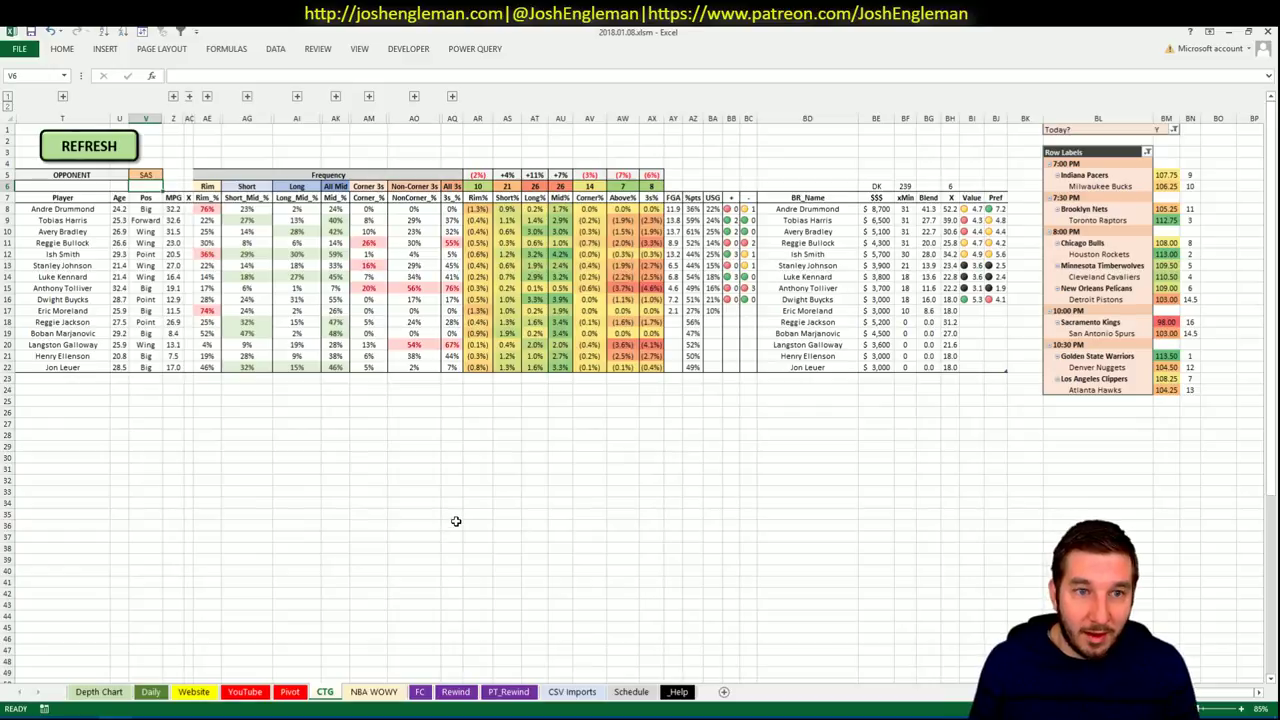
click(50, 718)
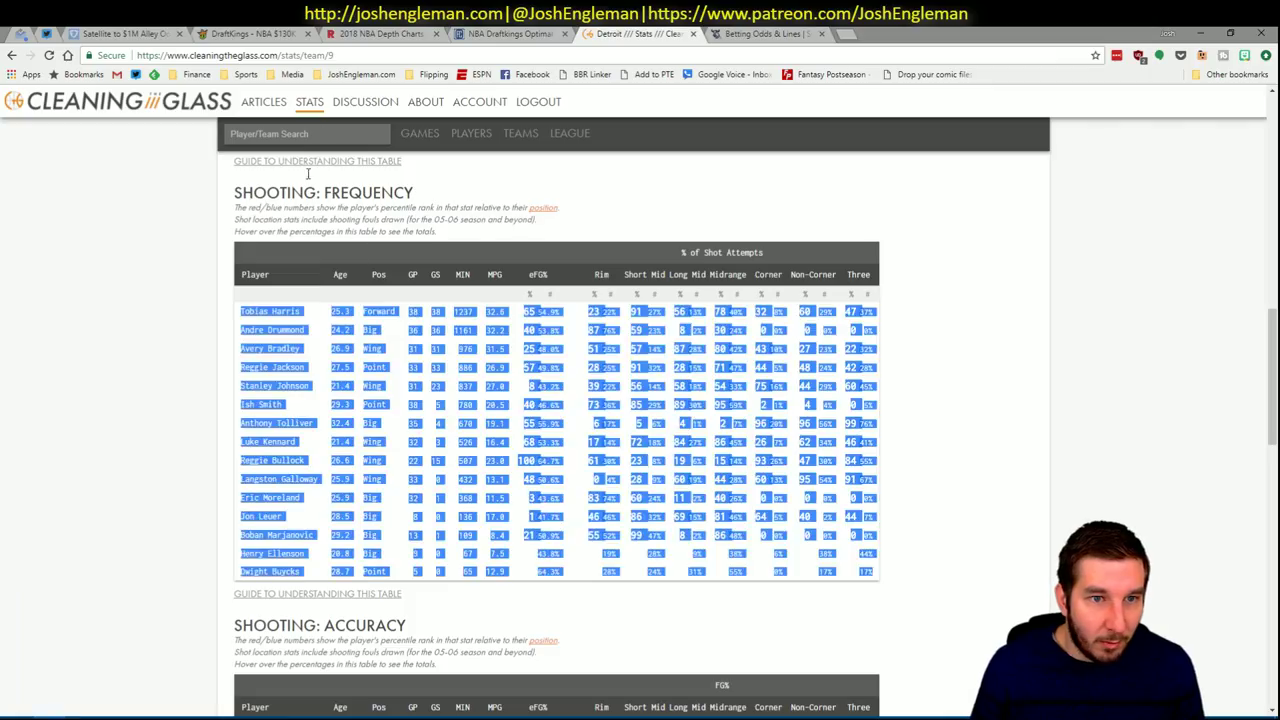
click(315, 135)
text(san)
key(Down)
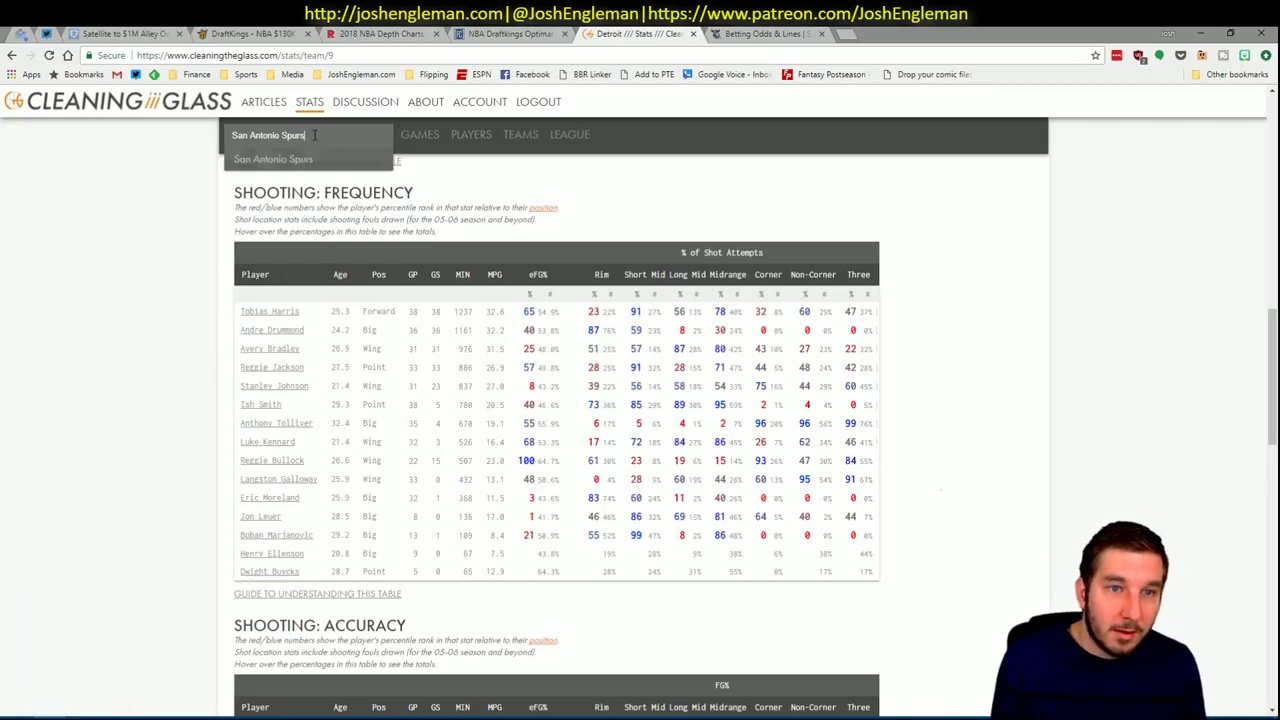
key(Return)
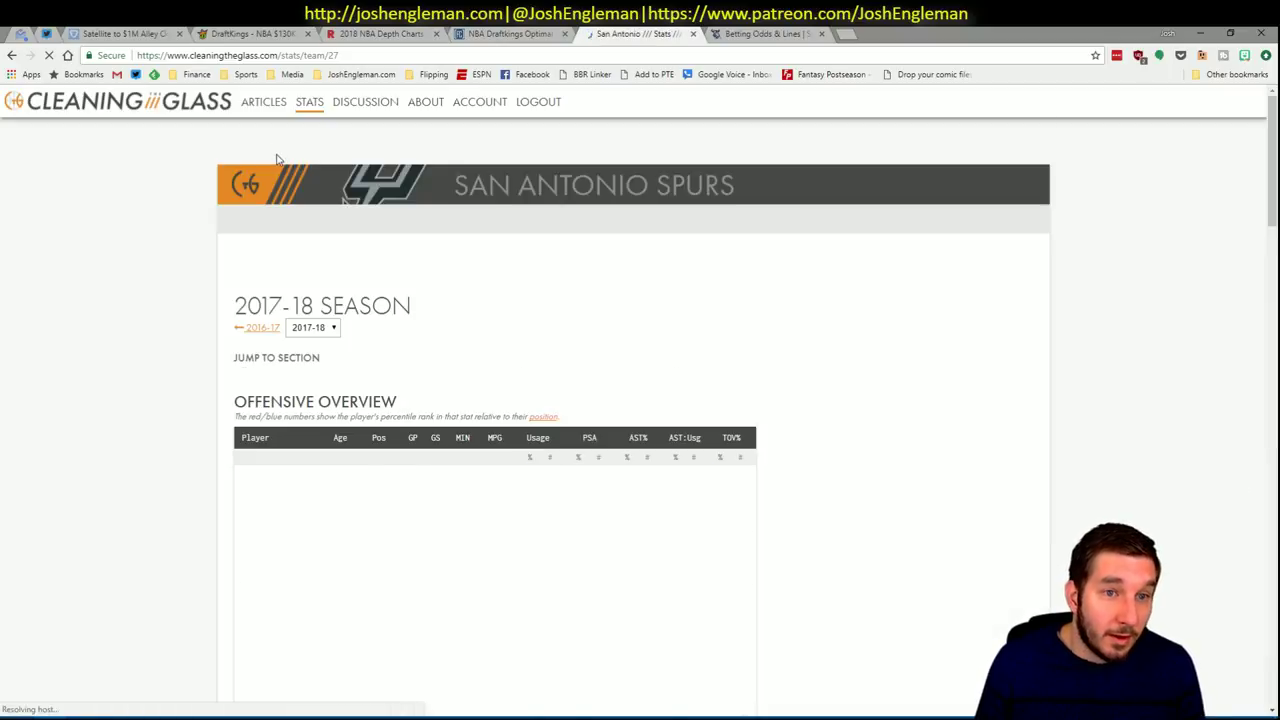
Search Cleaning the Glass for the Sacramento Kings and open their Shooting: Frequency table.
click(285, 135)
text(king)
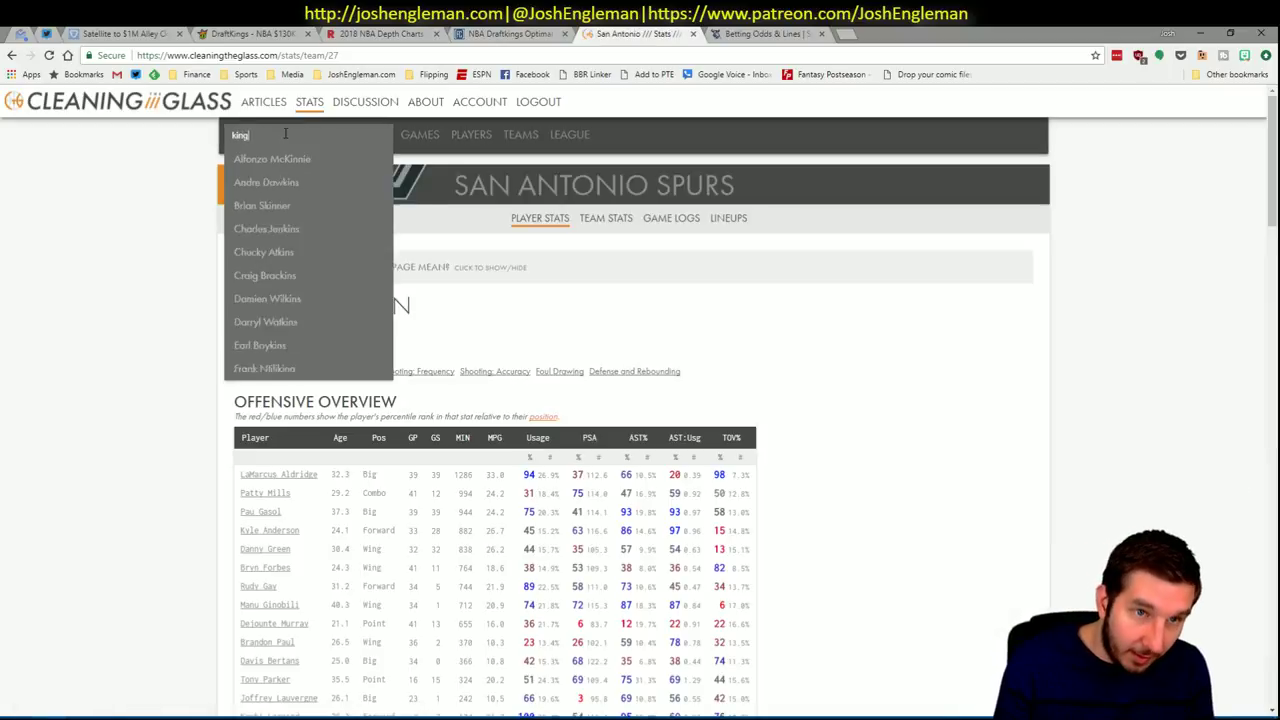
text(s)
key(Down)
key(Return)
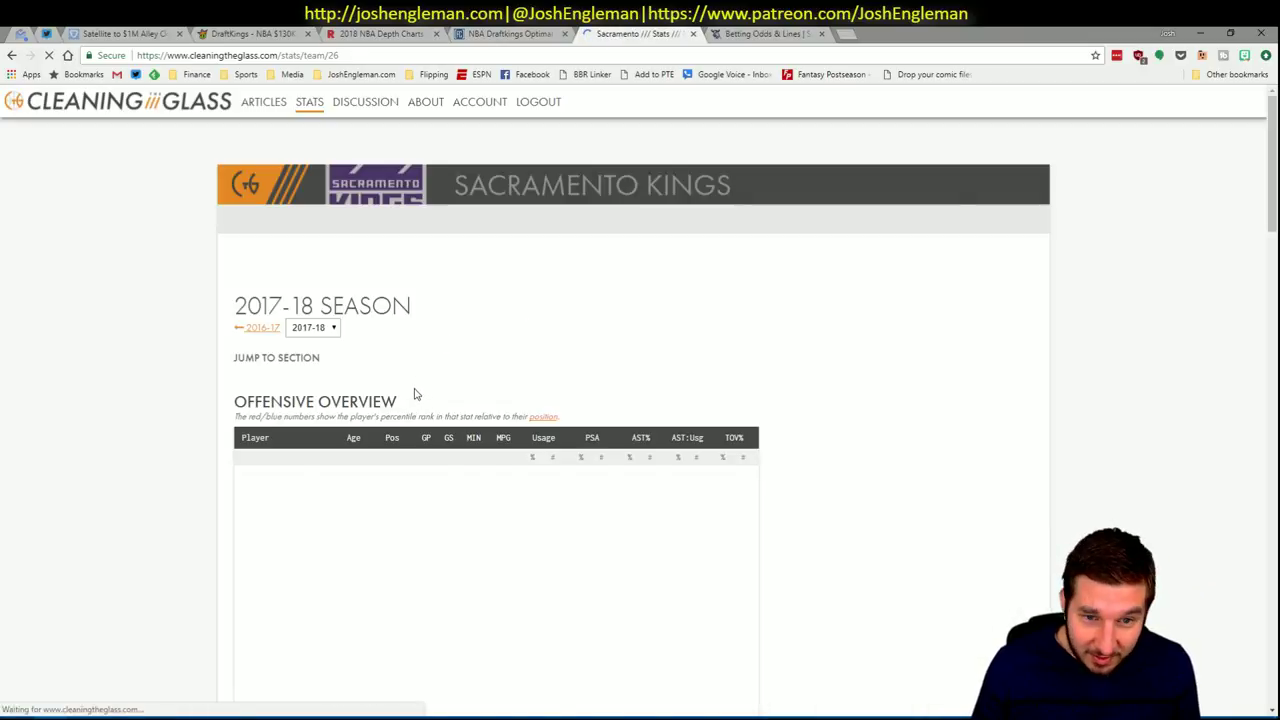
scroll(409, 374, down, 7)
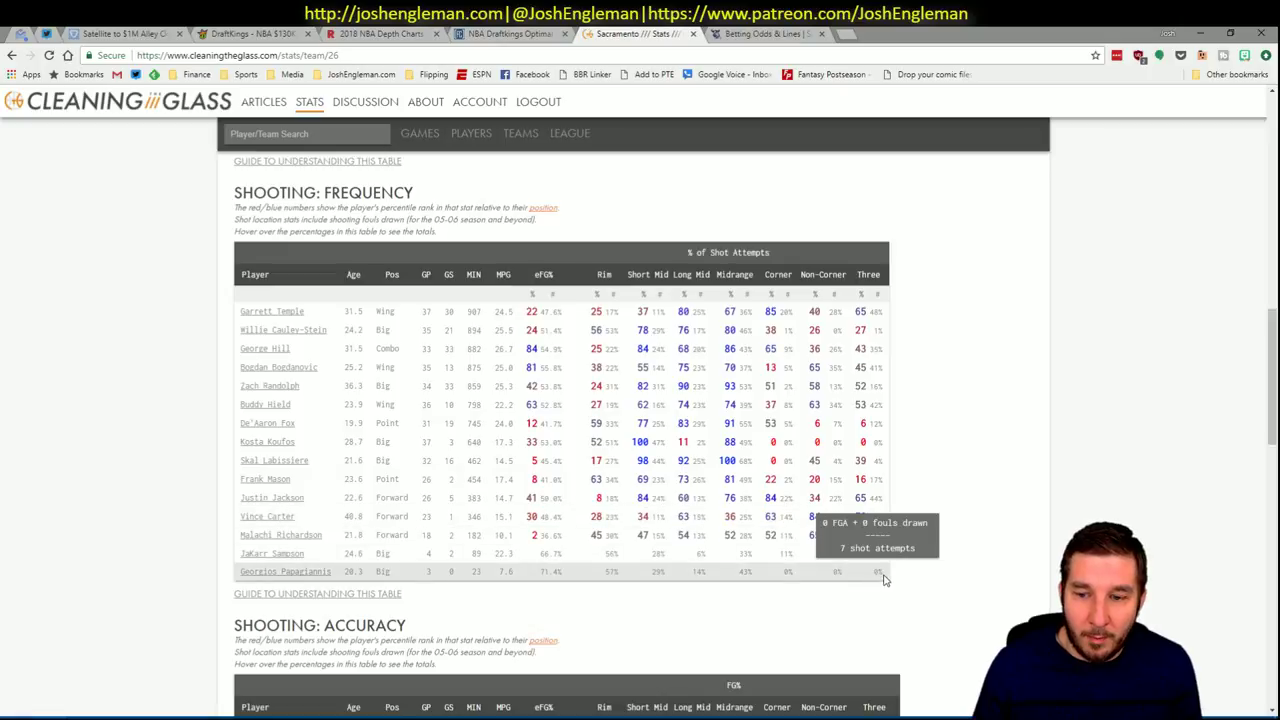
Copy all player rows of the Kings' shooting frequency table and refresh the workbook's CTG sheet with them.
drag(883, 580, 243, 313)
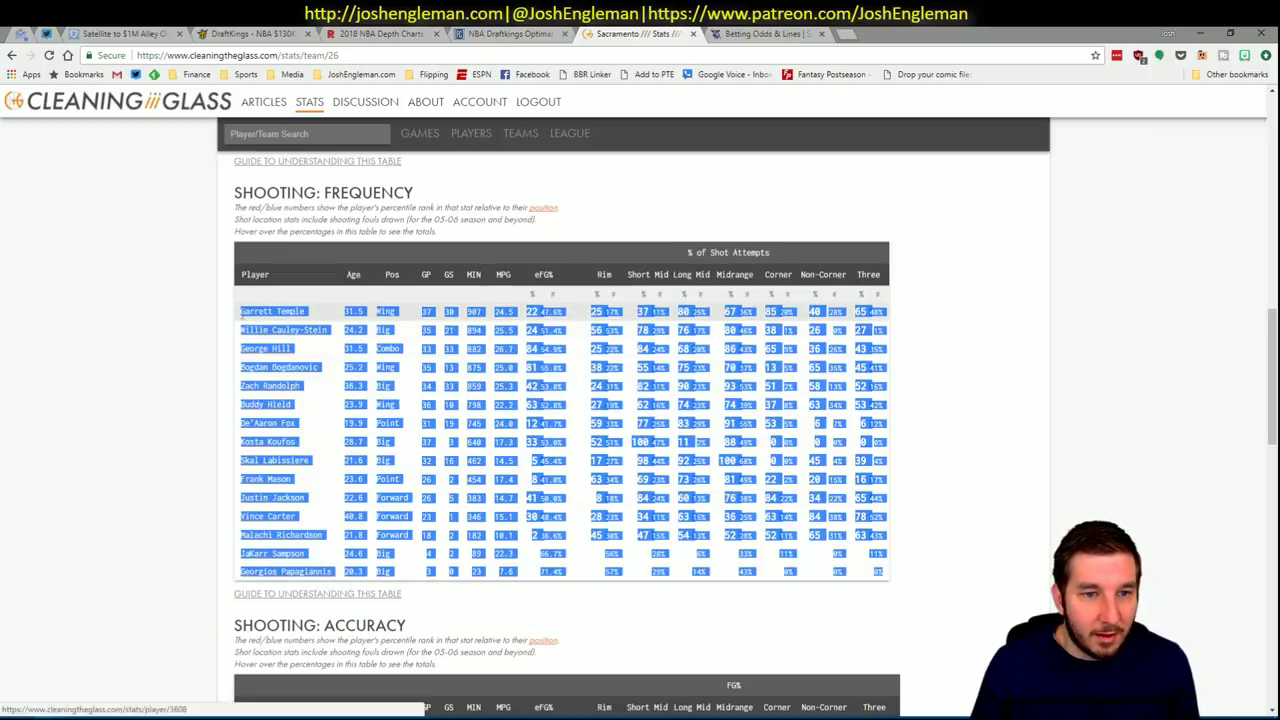
key(alt+Tab)
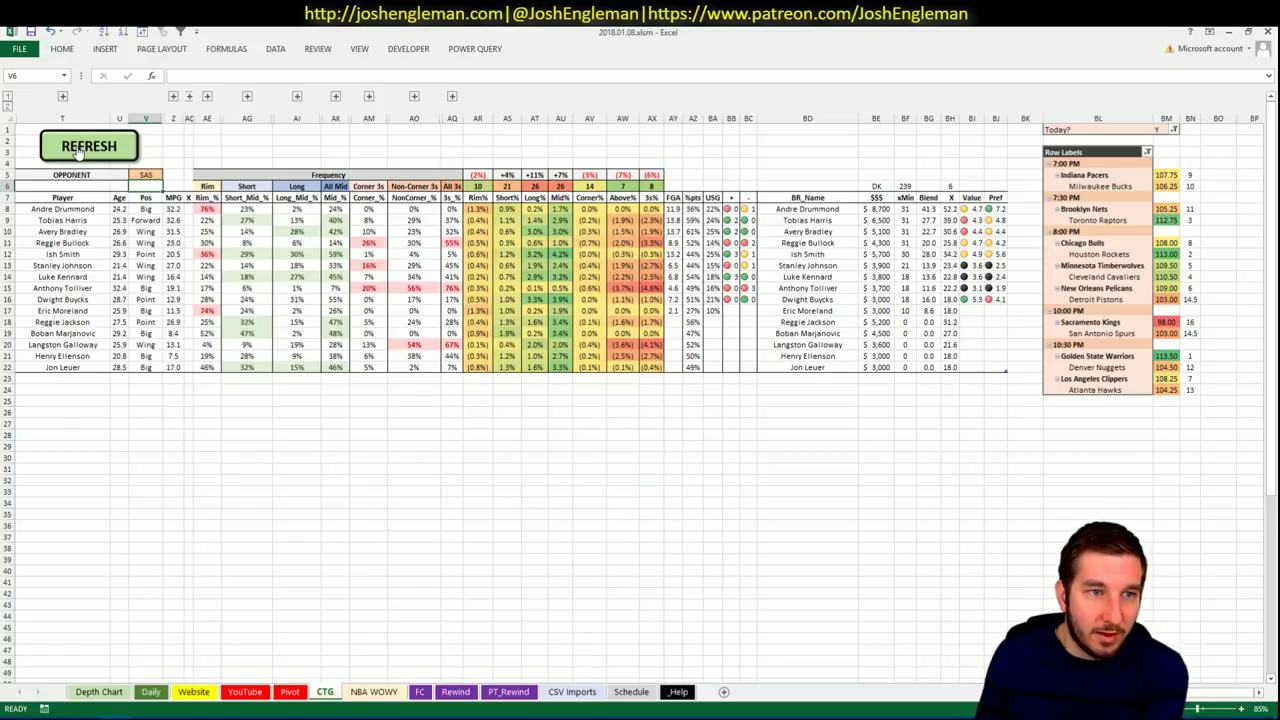
click(77, 147)
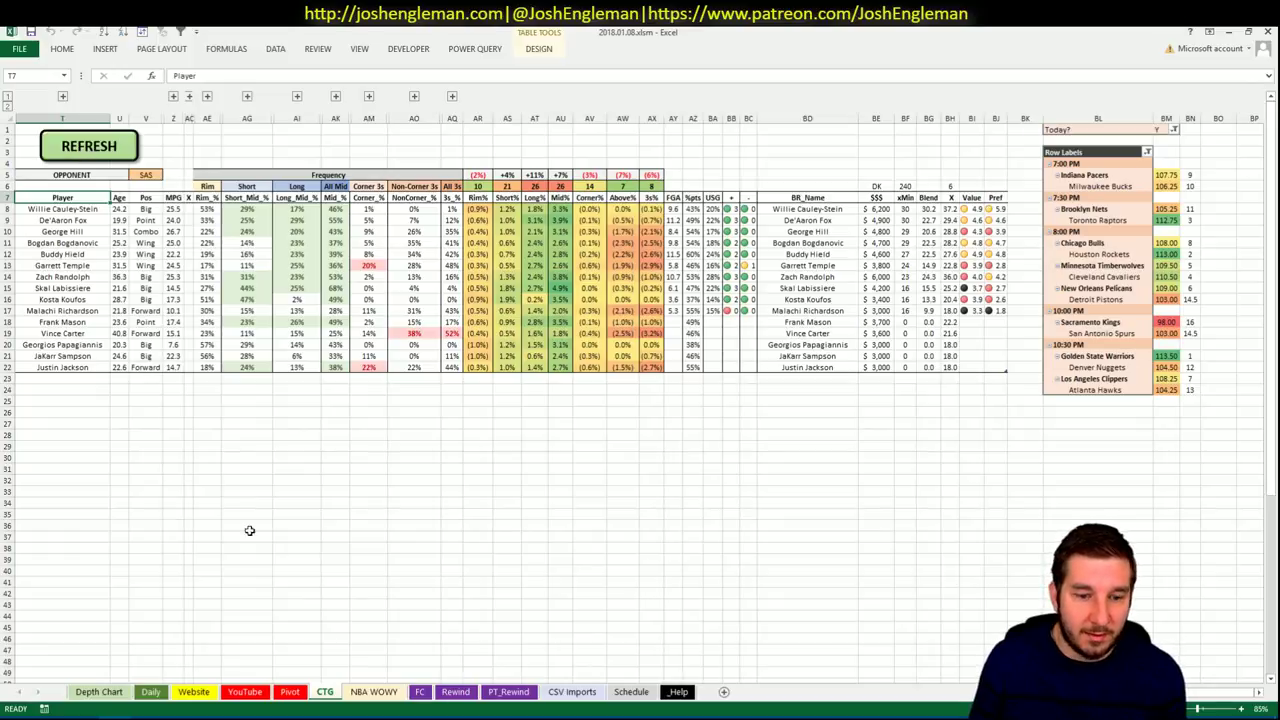
Go to the recent minutes table on the YouTube sheet.
click(289, 692)
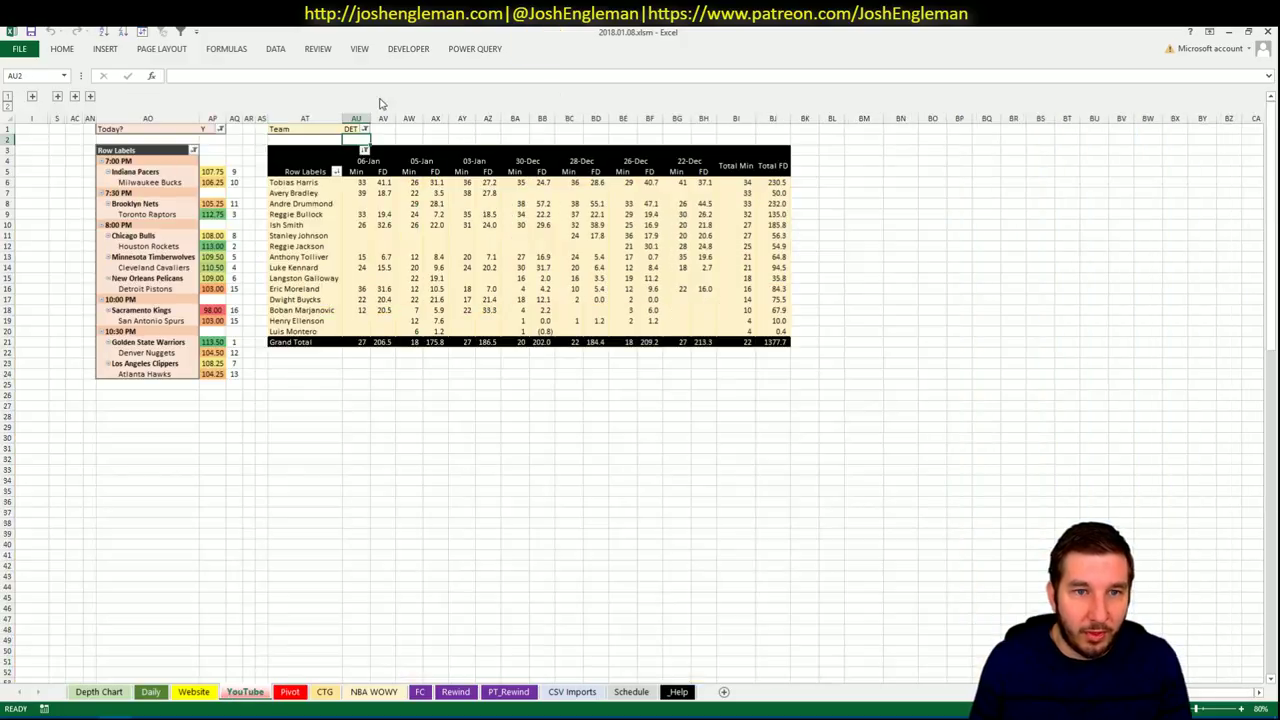
Set the Team filter of the recent-games table on the YouTube sheet to SAC.
click(349, 129)
text(S)
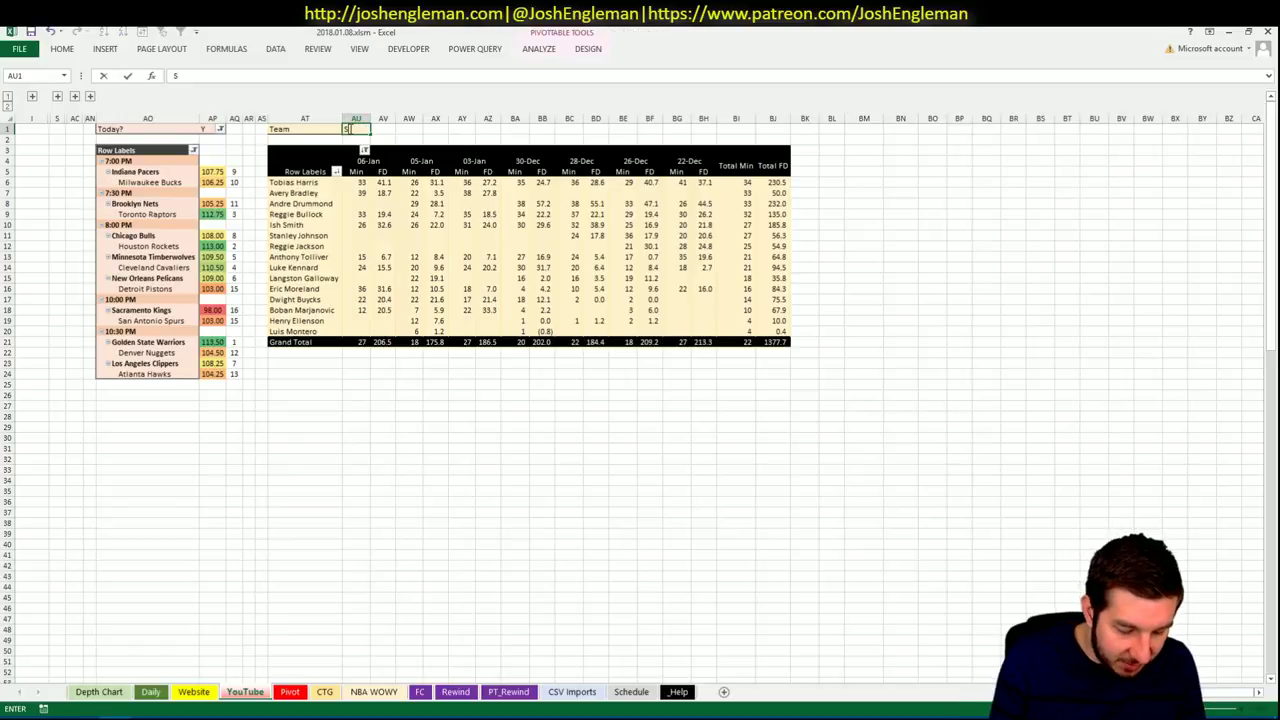
text(AC)
key(Return)
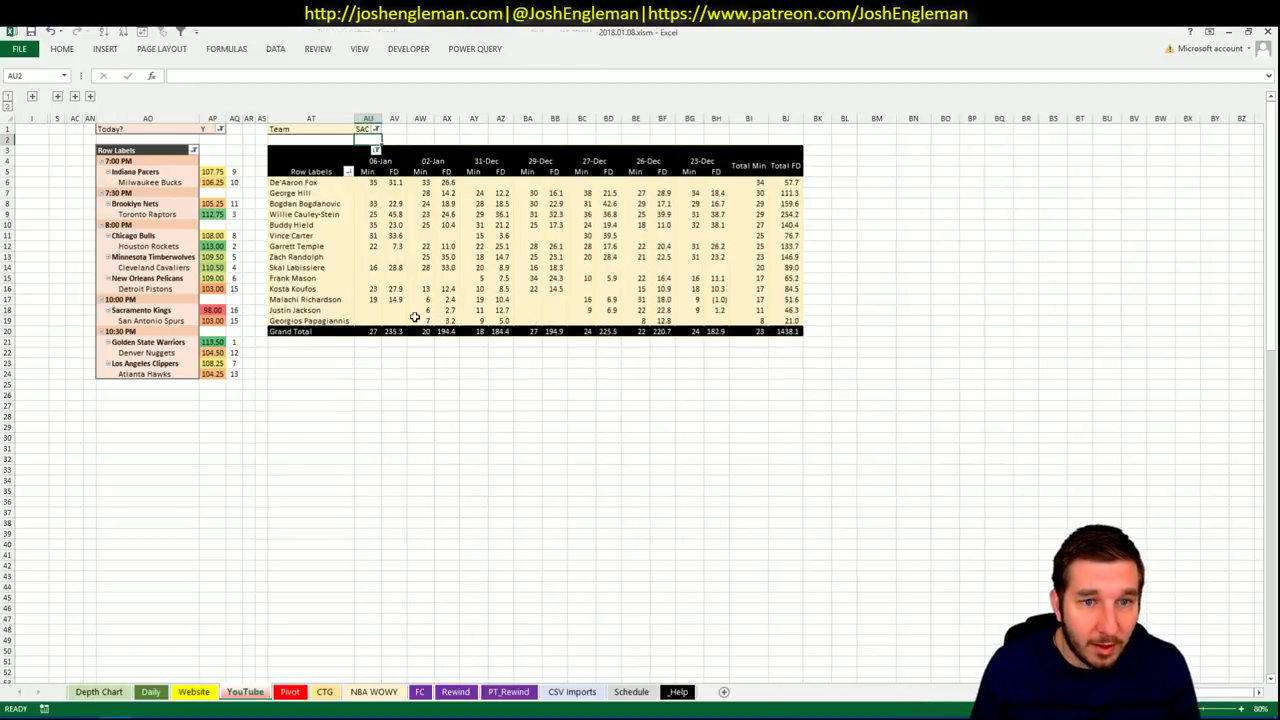
Examine the Sacramento shooting matchup on the CTG sheet and the SAC player projections on the Pivot sheet.
click(290, 691)
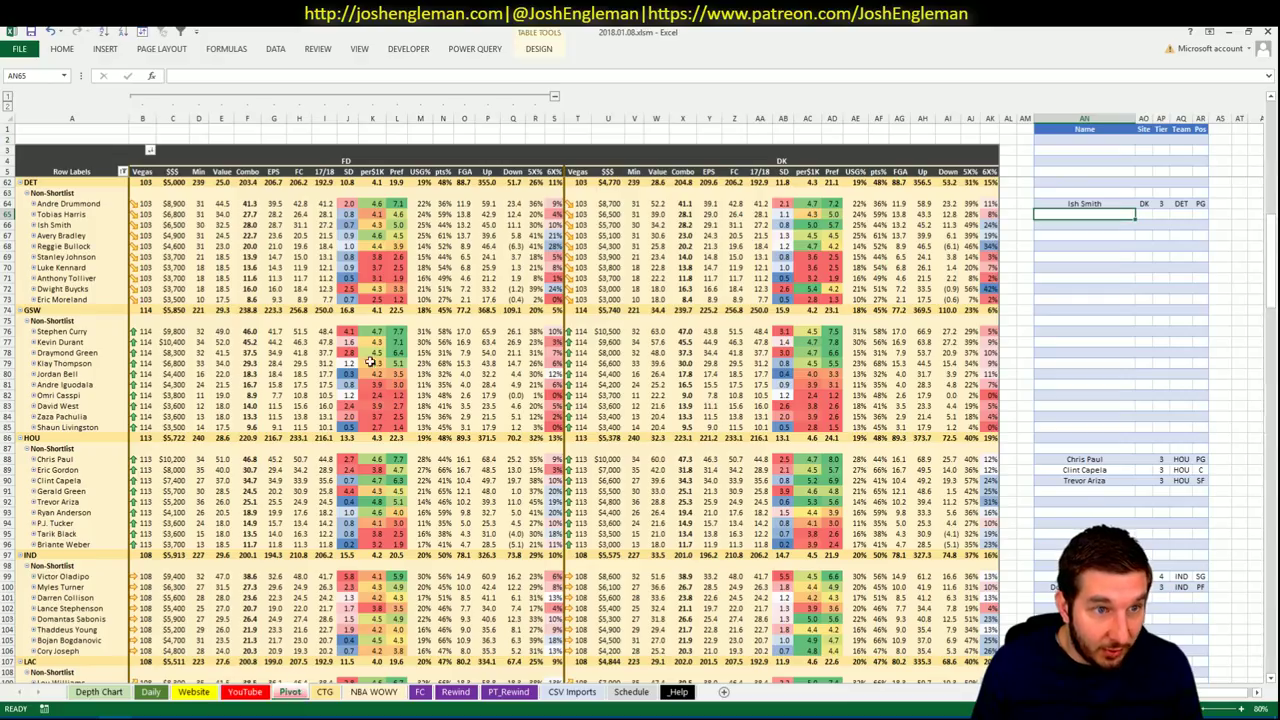
scroll(343, 374, down, 1)
click(324, 691)
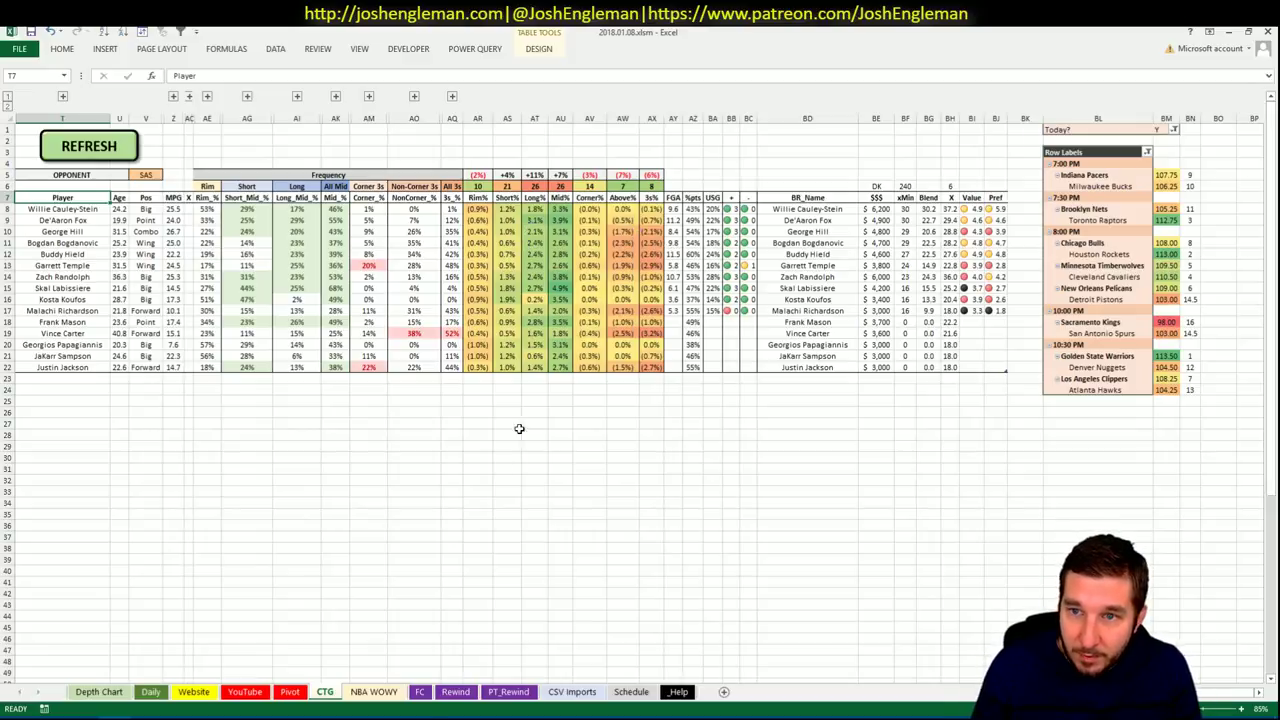
click(290, 692)
scroll(352, 495, down, 20)
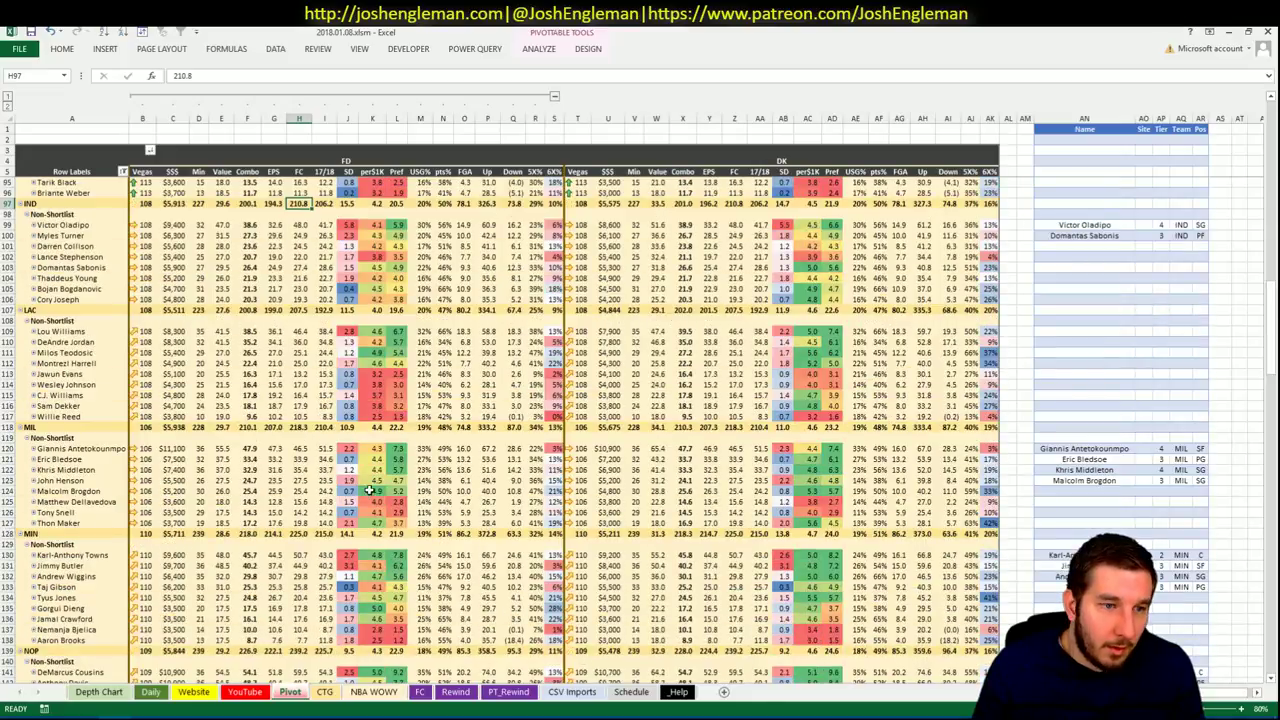
scroll(377, 484, up, 1)
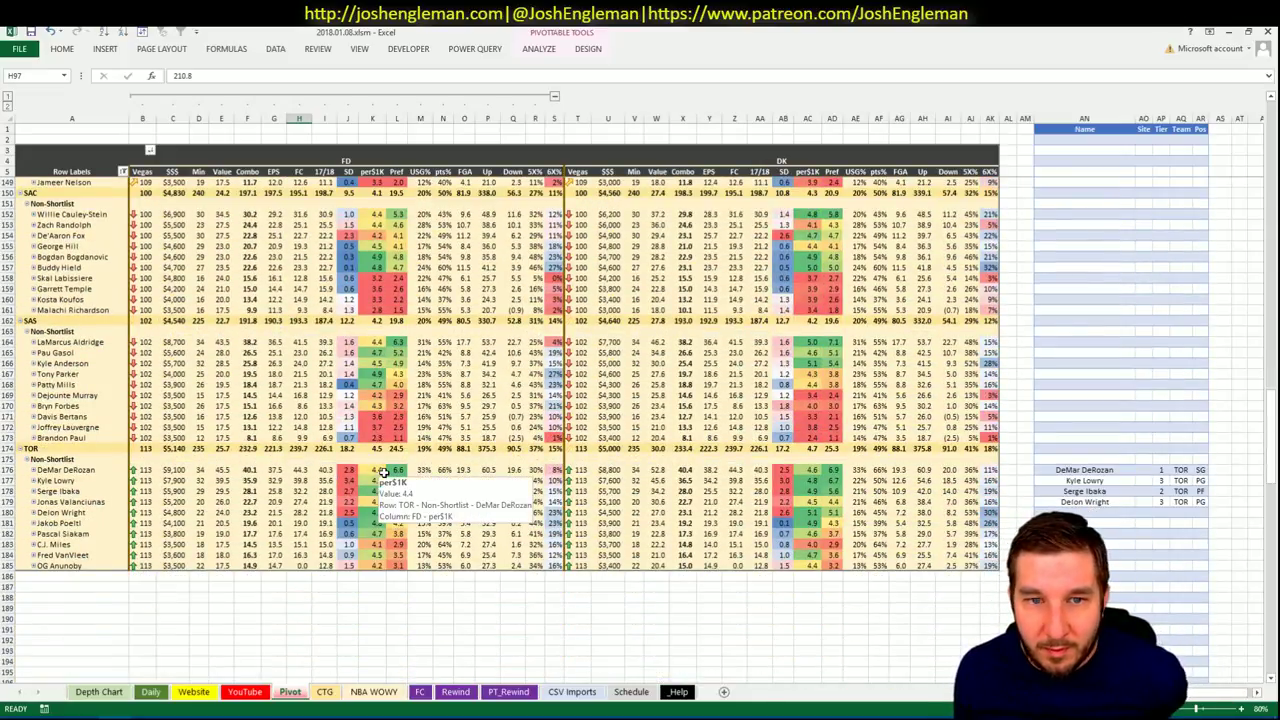
Check Sacramento's recent games, then add Willie Cauley-Stein to the Pivot sheet's shortlist in his row with tier 3.
click(1104, 213)
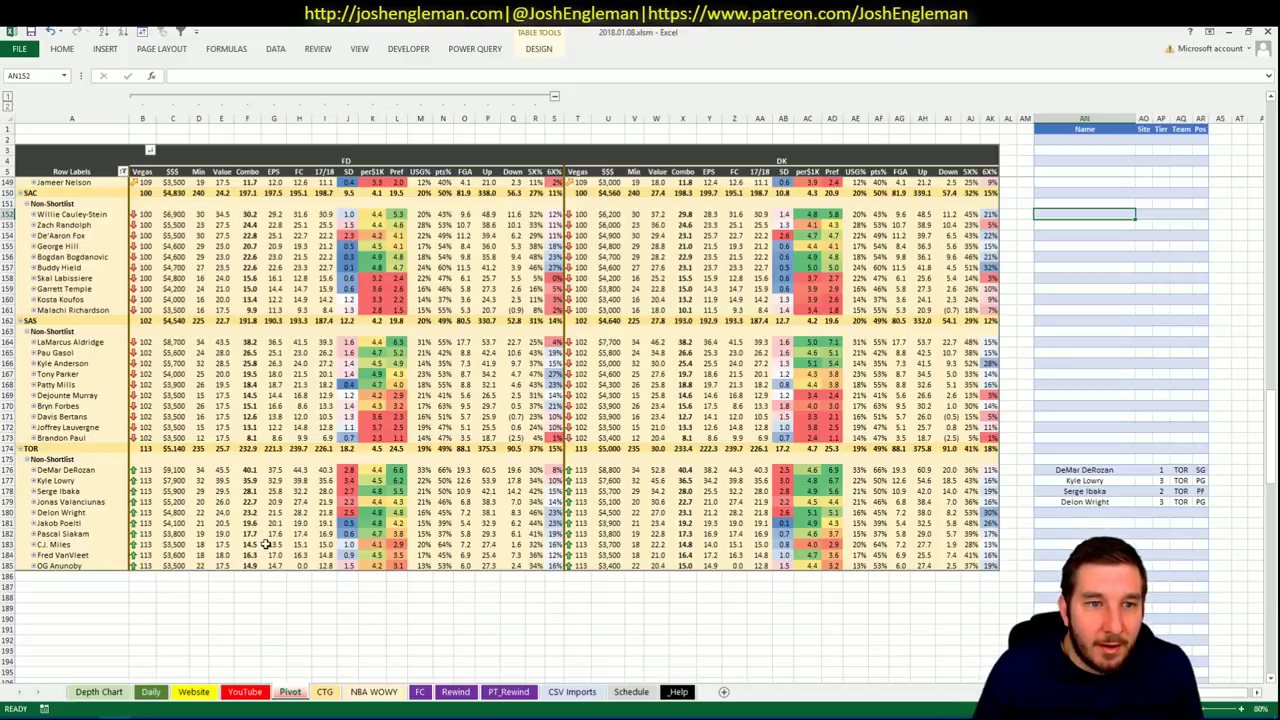
click(289, 693)
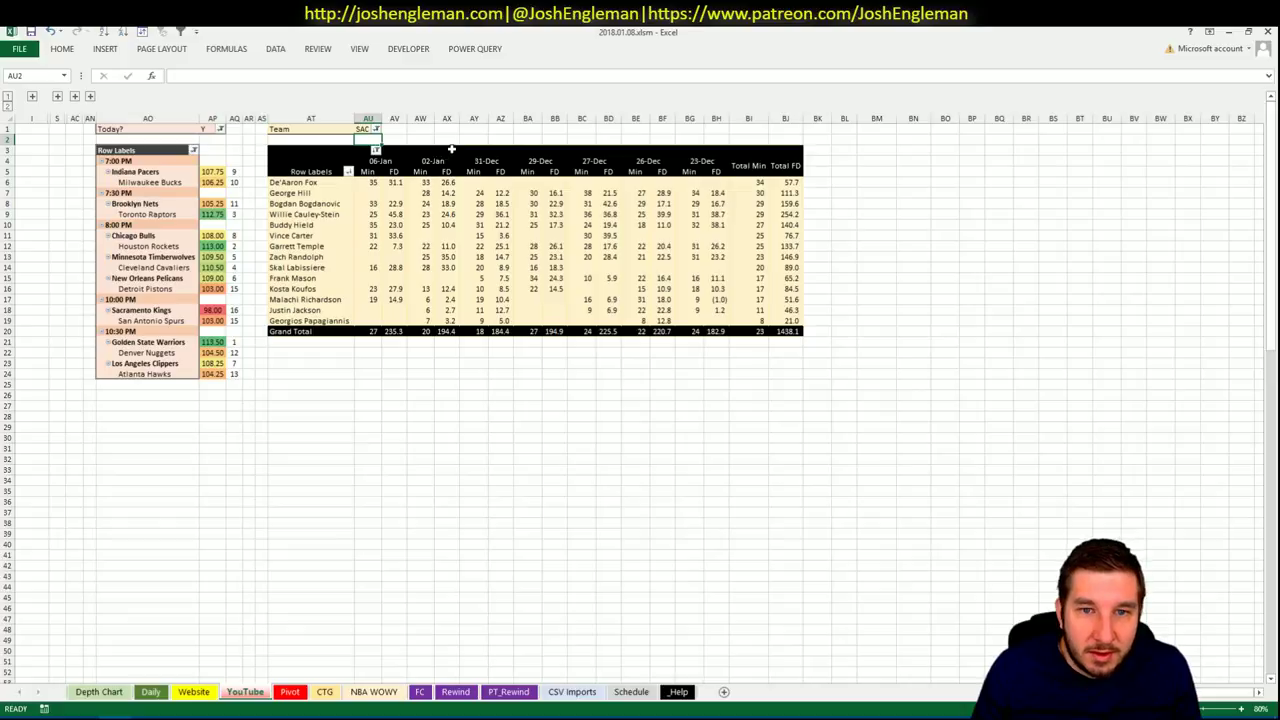
click(295, 696)
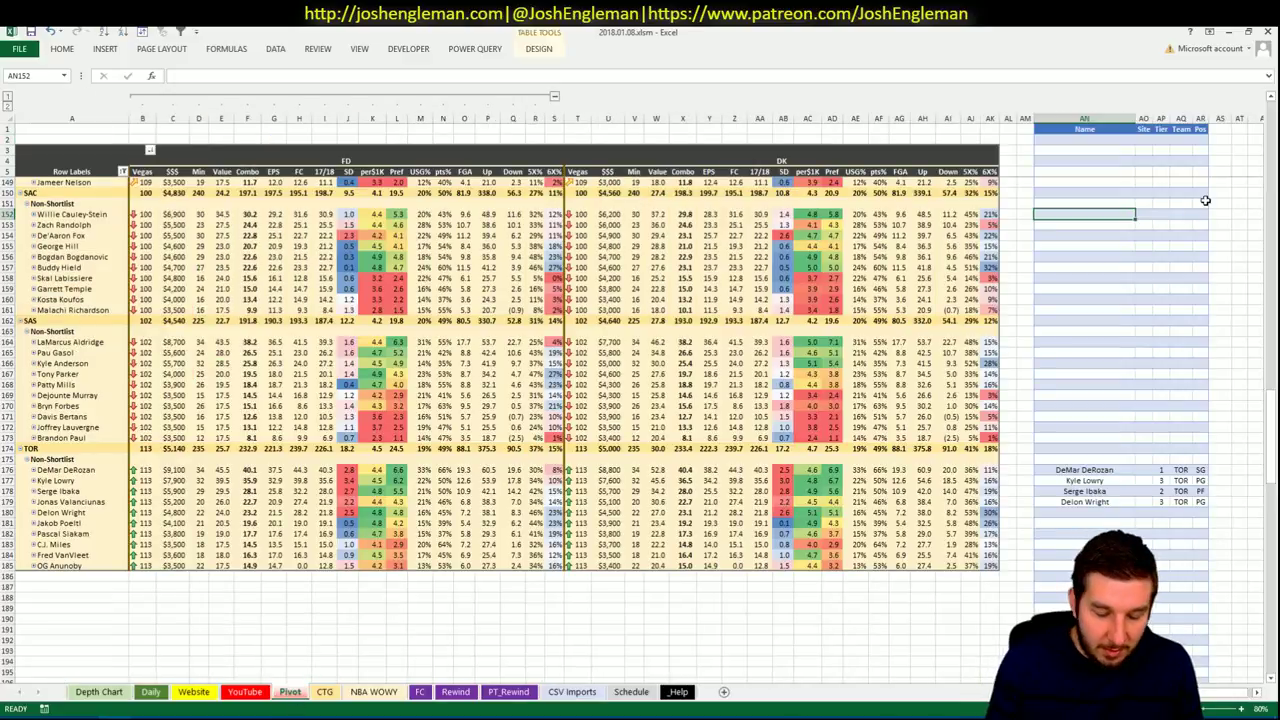
text(Willie Caul)
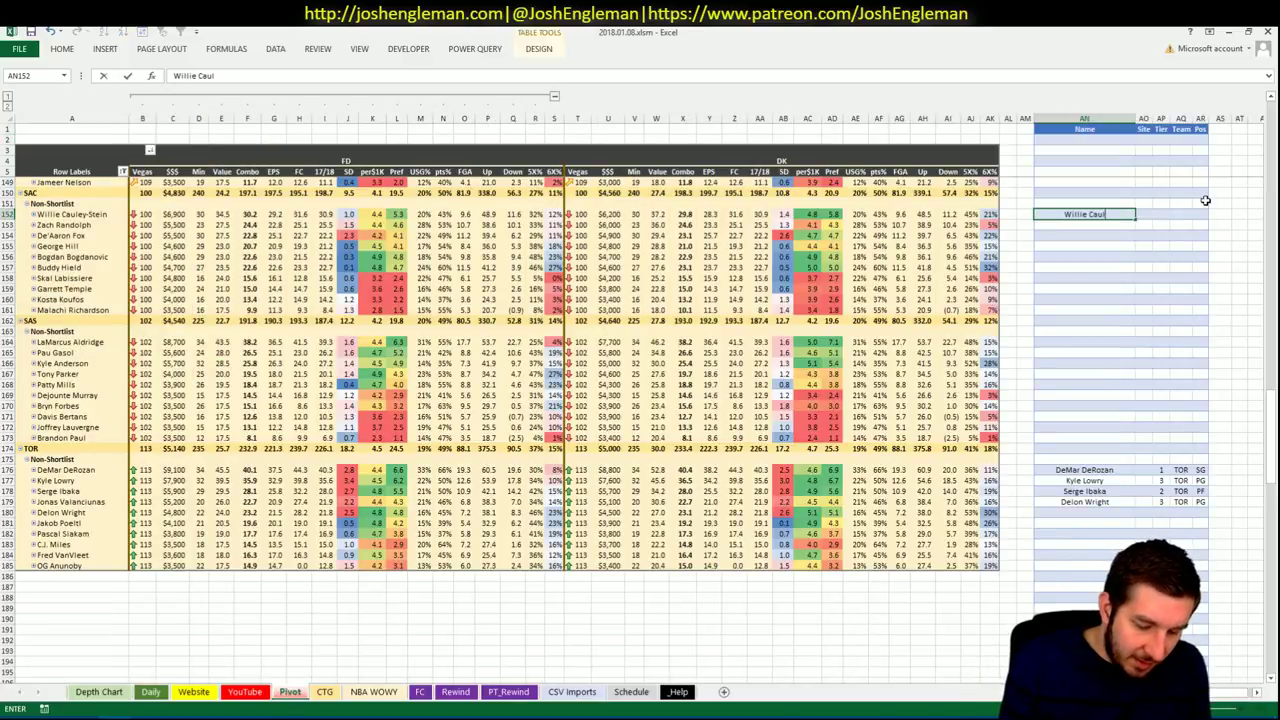
text(ey-Stein)
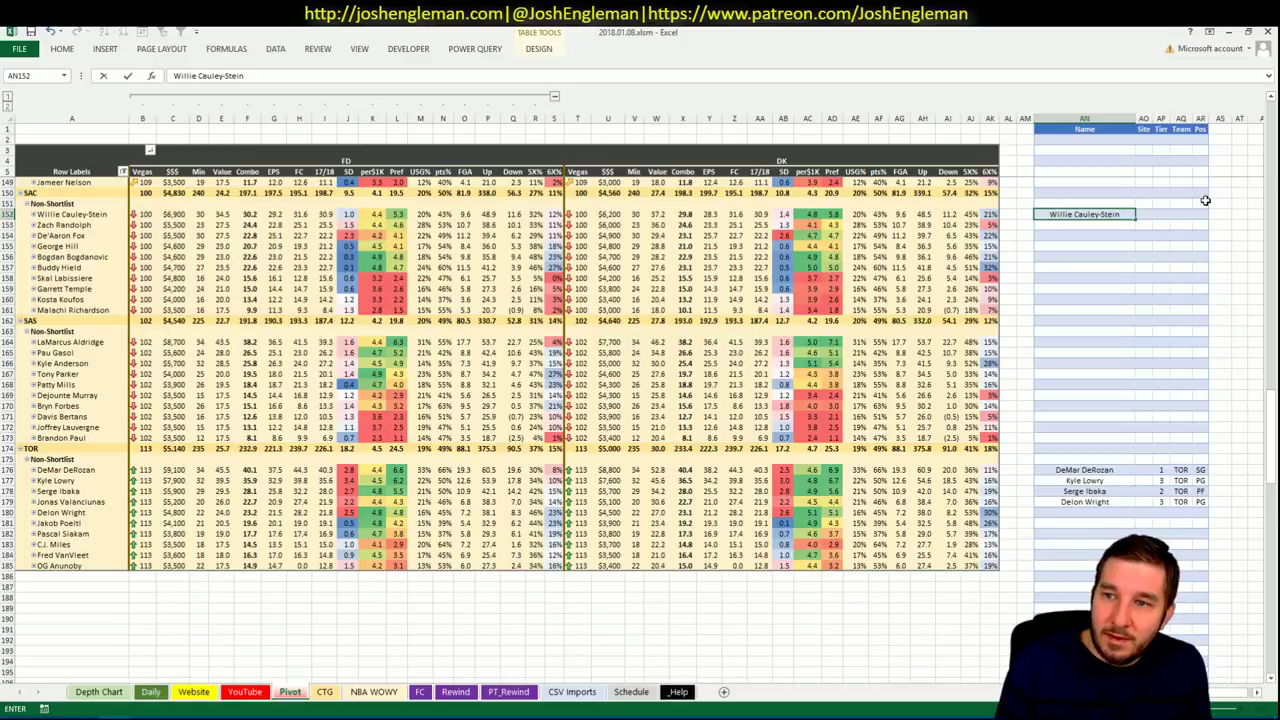
key(Return)
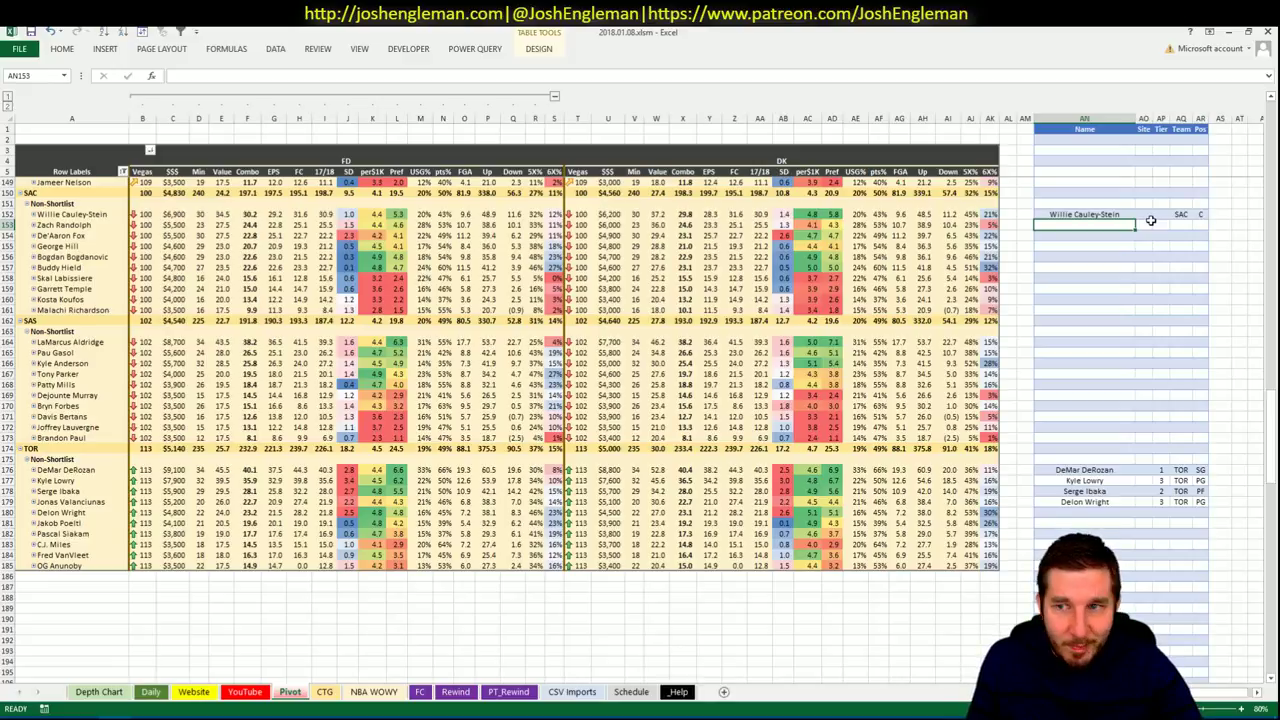
click(1160, 214)
text(3)
key(ctrl+Return)
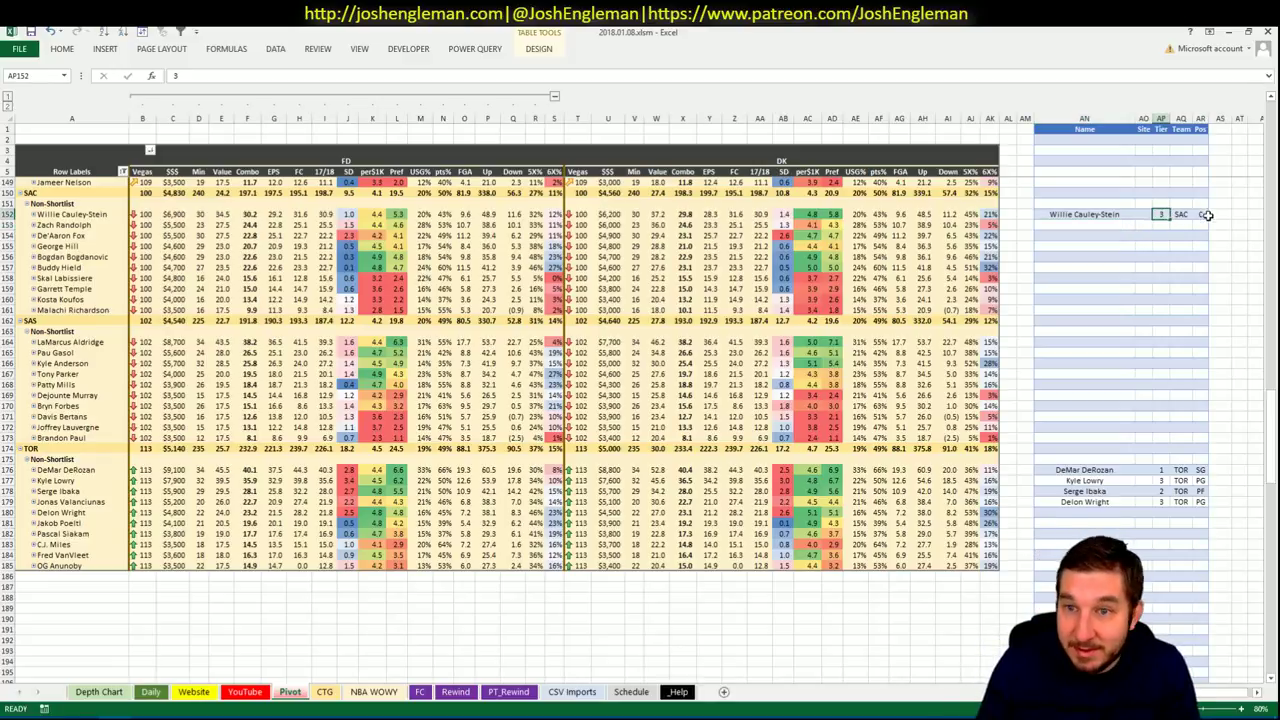
Compare De'Aaron Fox's DK projection with Sacramento's recent minutes and fantasy points on the YouTube sheet.
click(1092, 225)
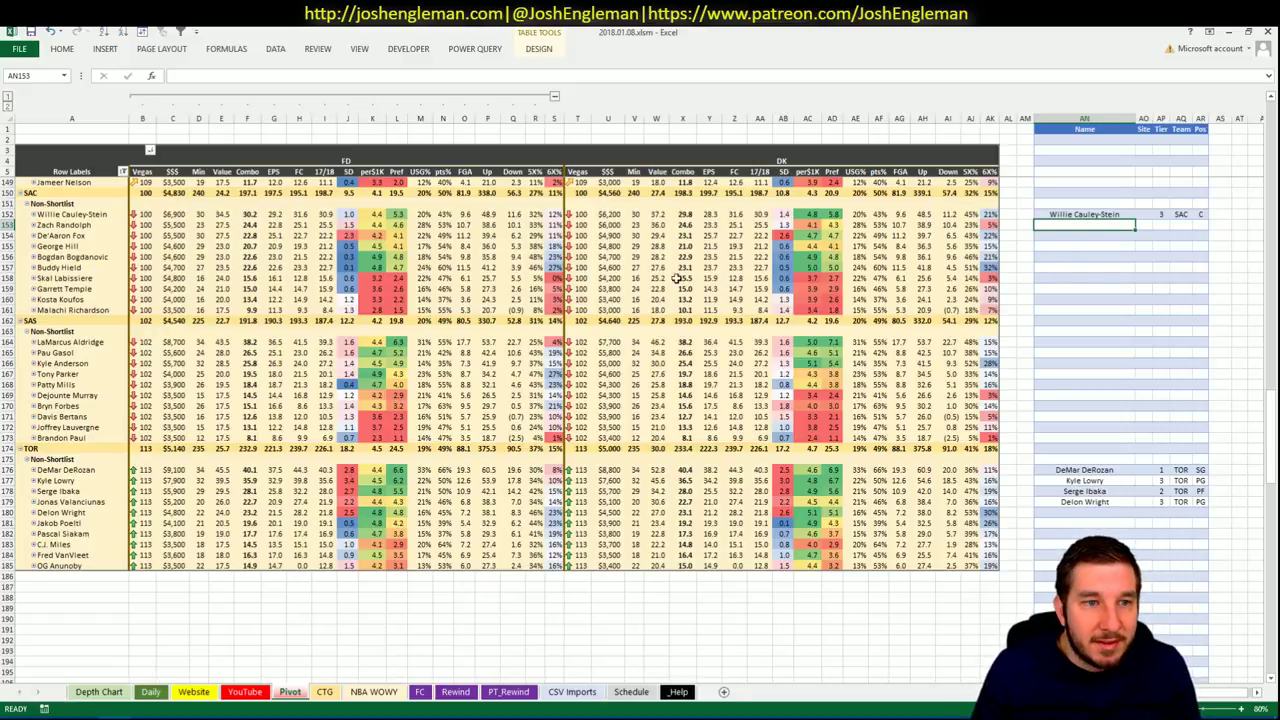
click(652, 236)
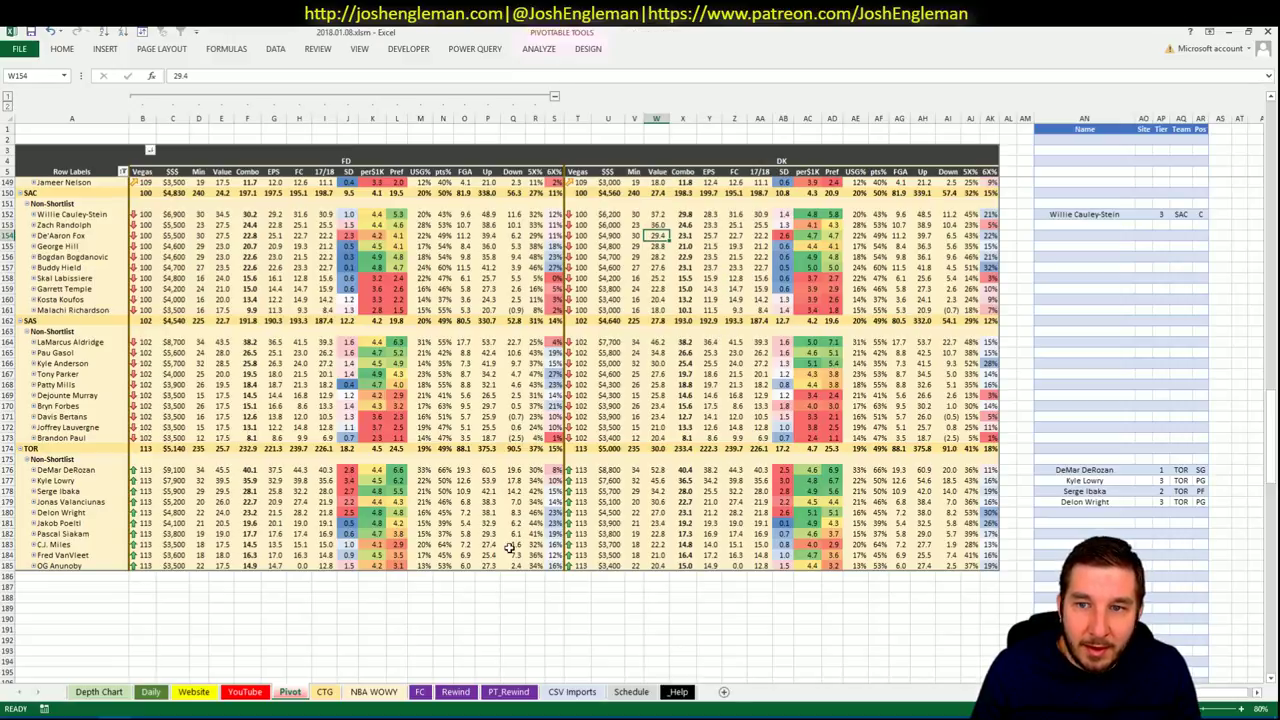
click(245, 692)
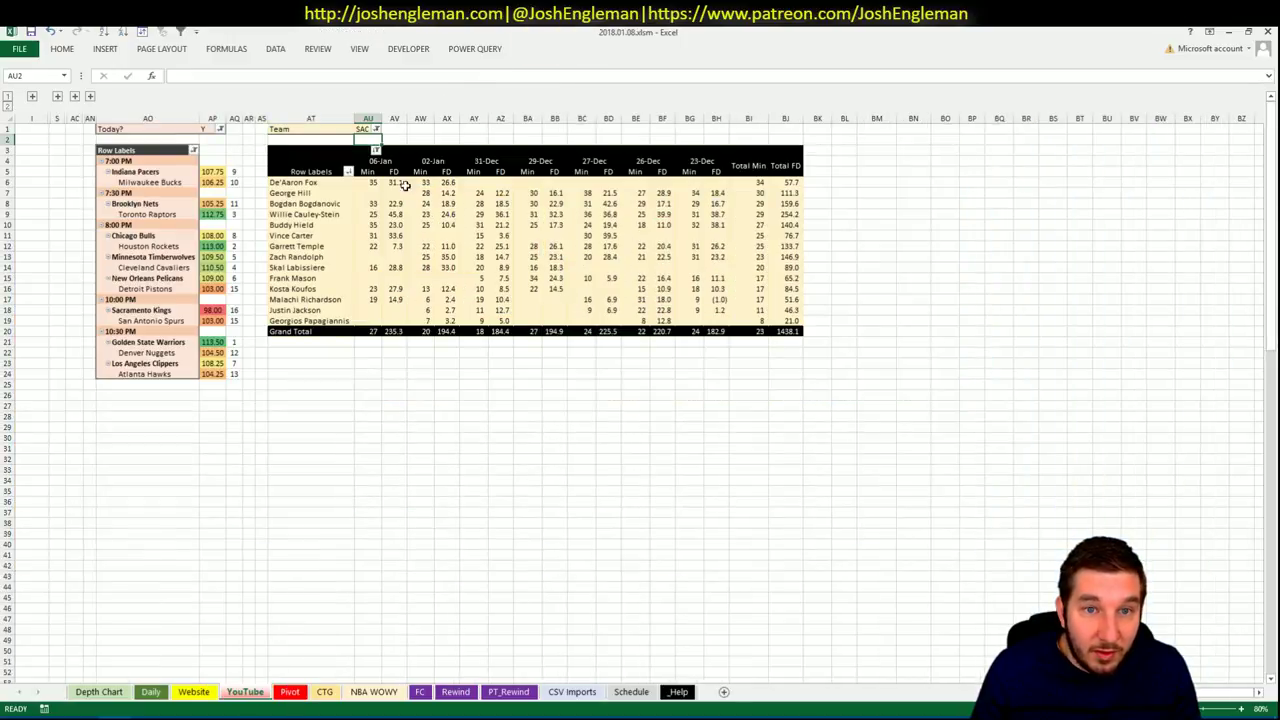
click(287, 692)
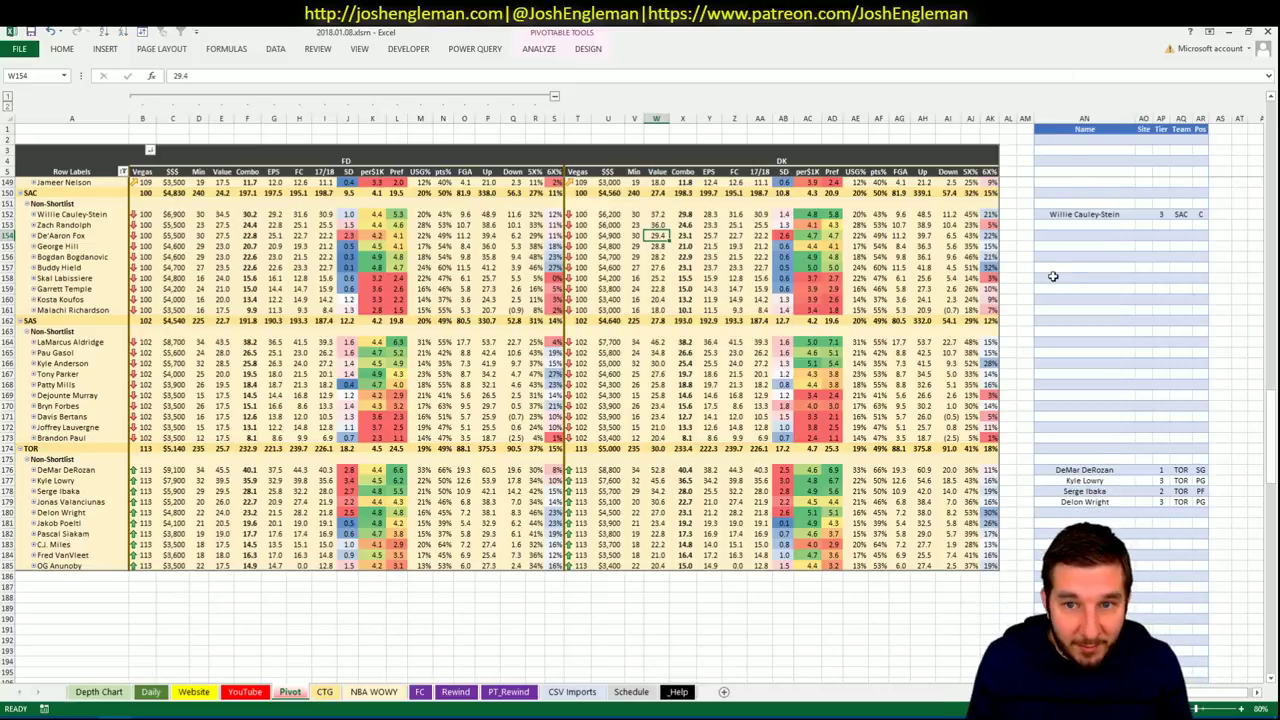
click(1100, 238)
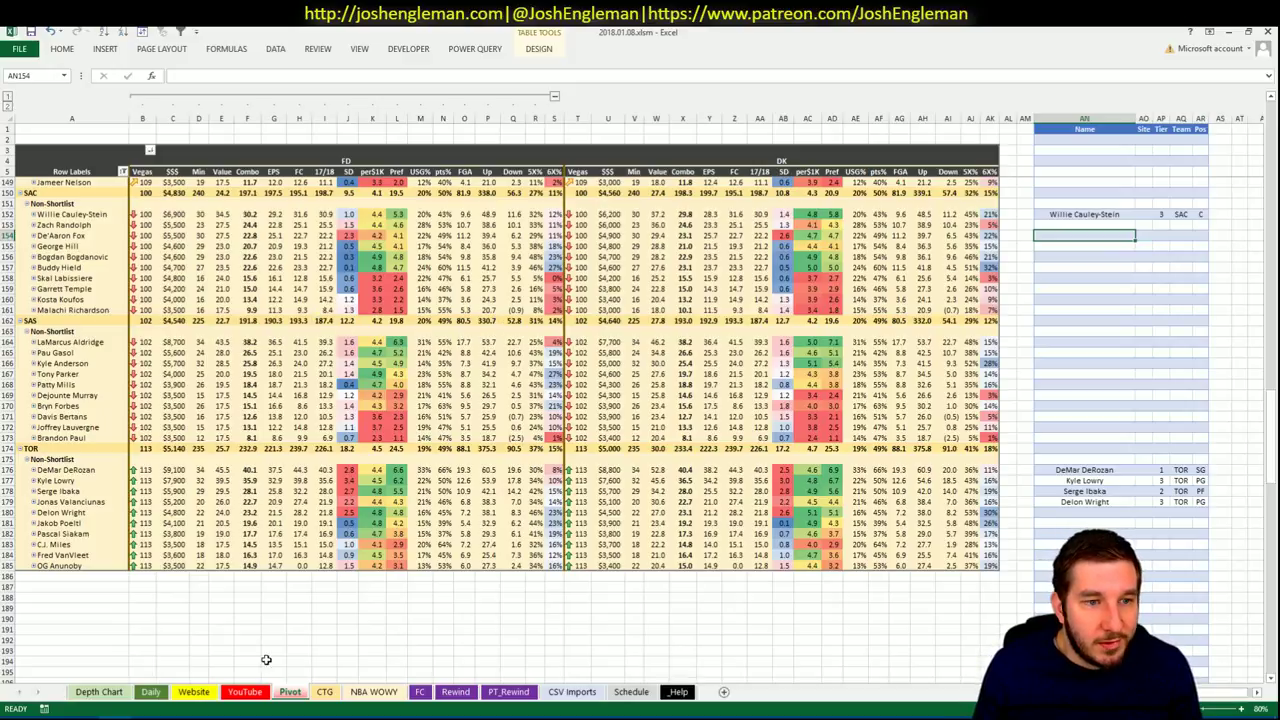
Set the opponent on the CTG sheet to SAC.
click(324, 692)
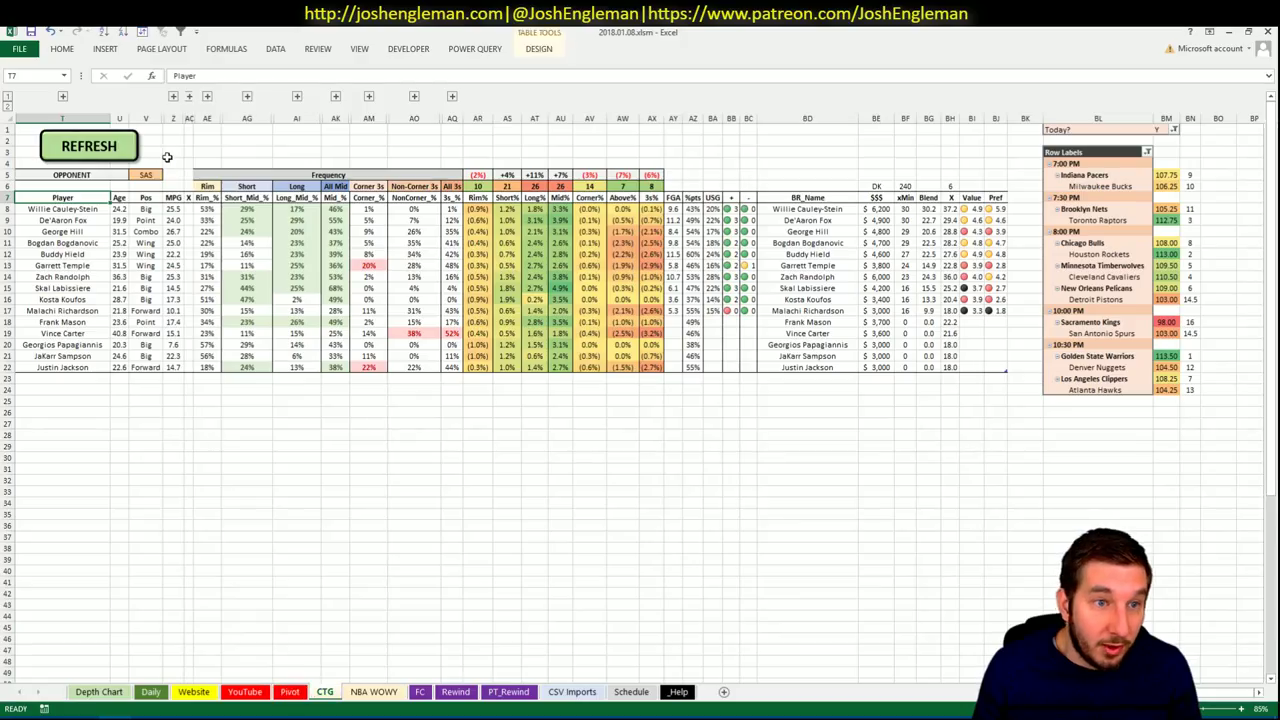
click(150, 175)
text(SAC)
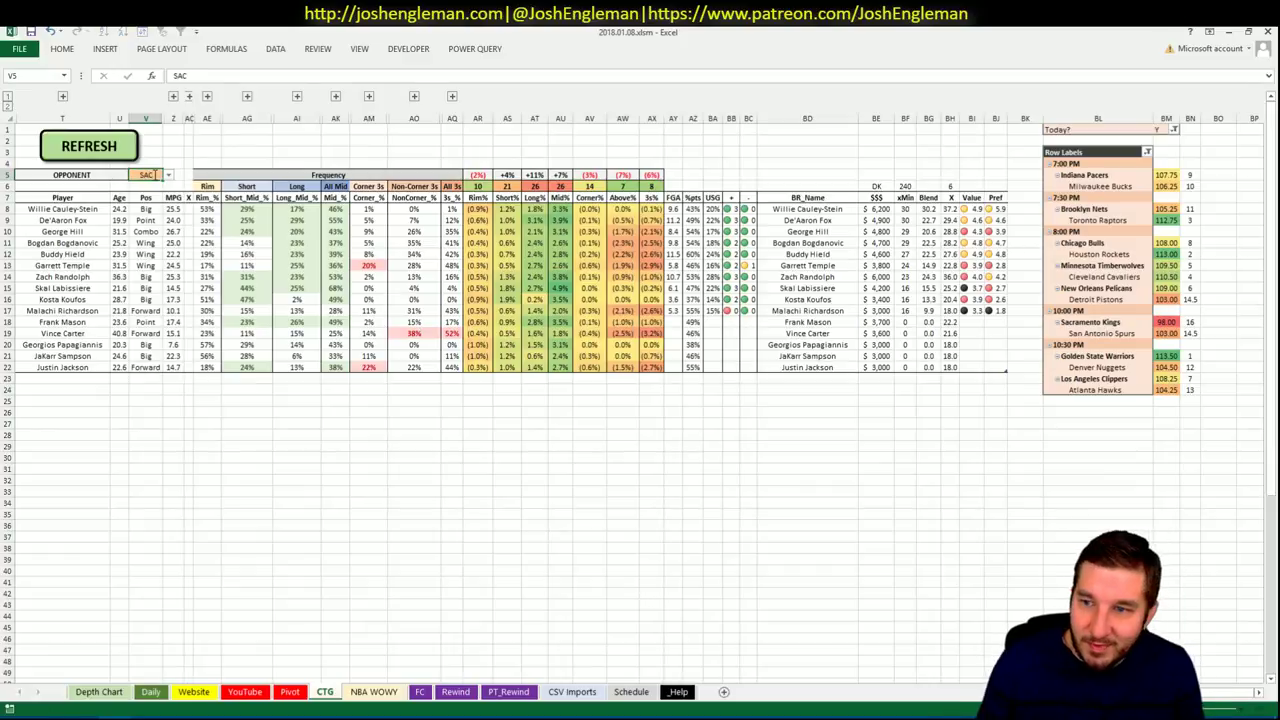
Copy the San Antonio Spurs' shooting frequency table from Cleaning the Glass in the browser and refresh the CTG sheet in Excel with it.
key(alt+Tab)
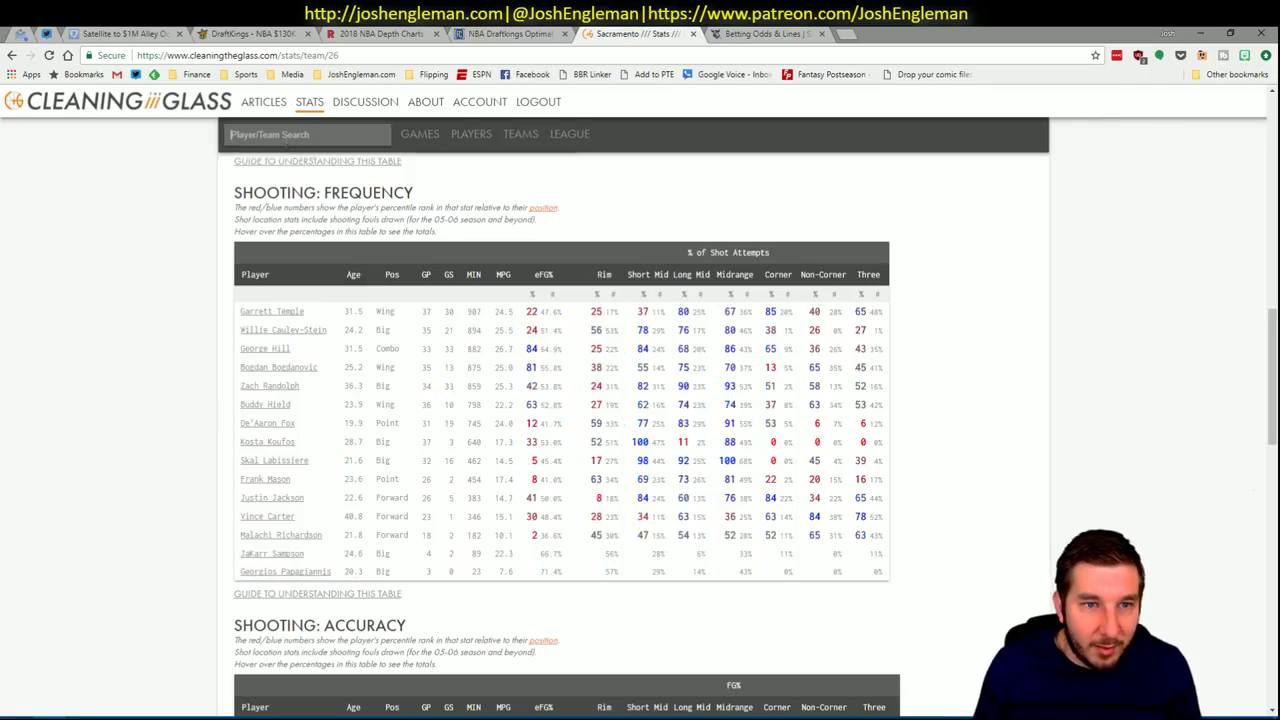
click(287, 141)
text(san)
key(Return)
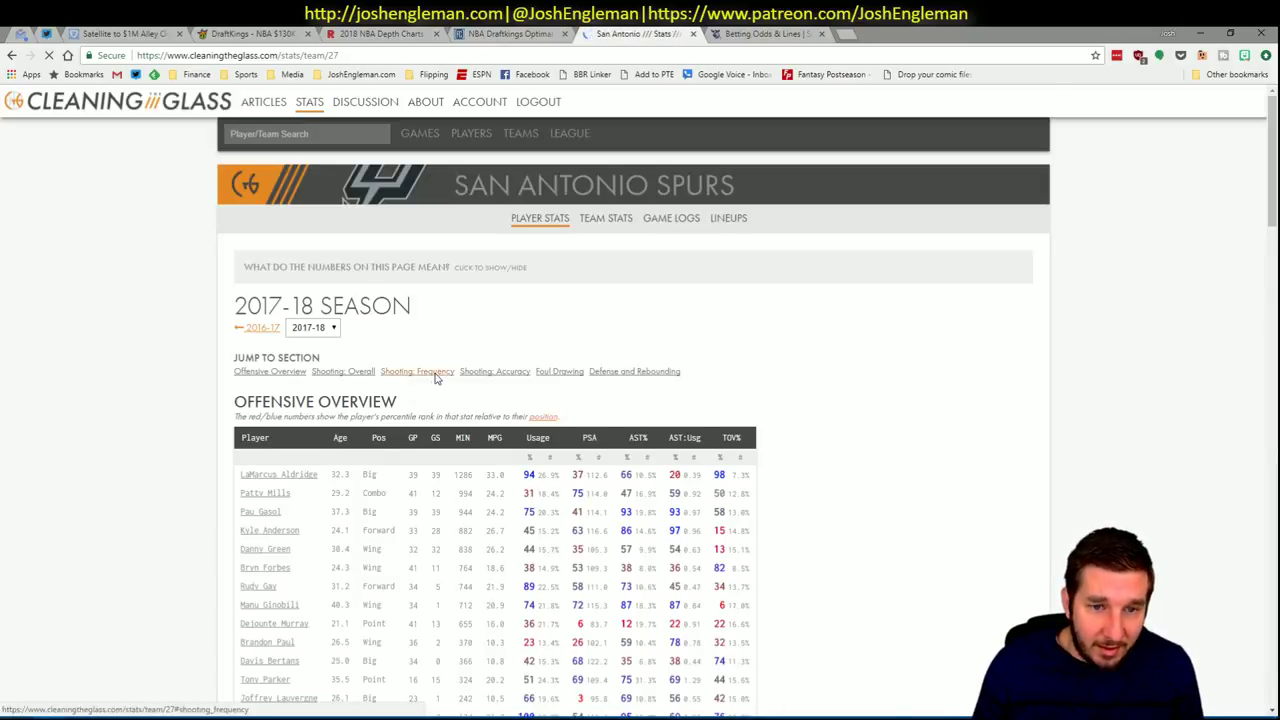
click(435, 373)
drag(872, 594, 243, 312)
key(alt+Tab)
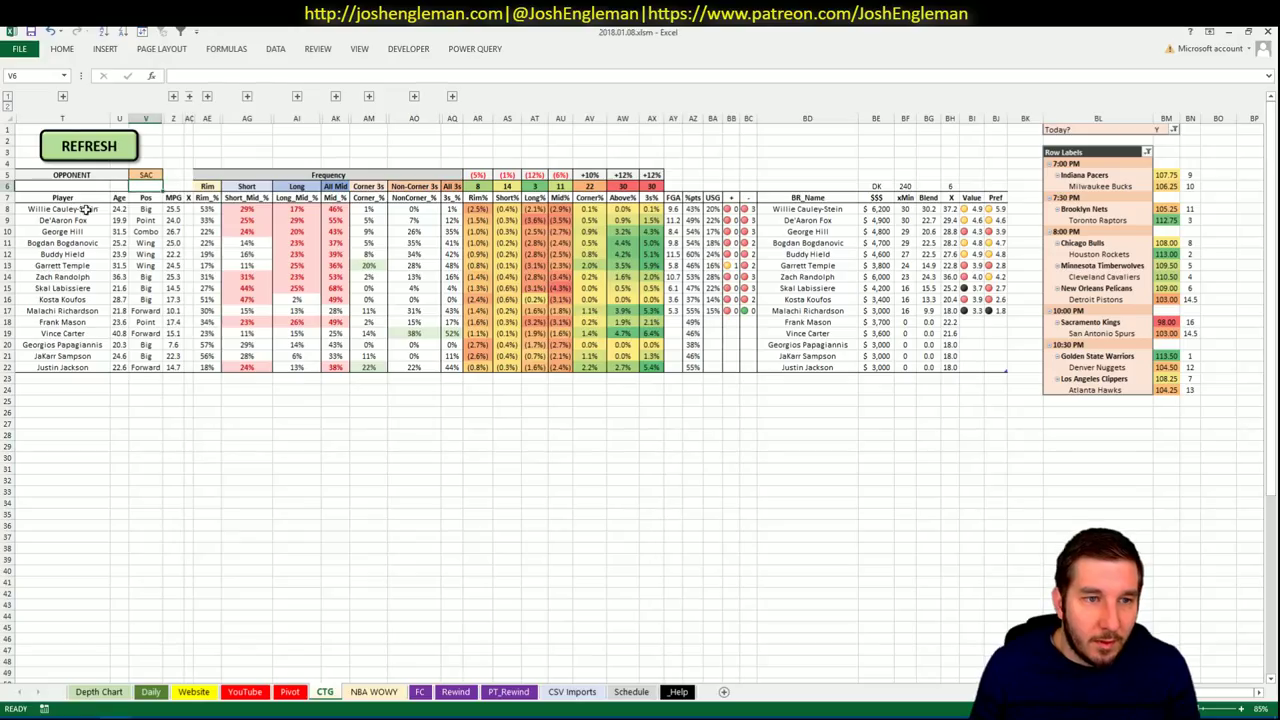
click(89, 146)
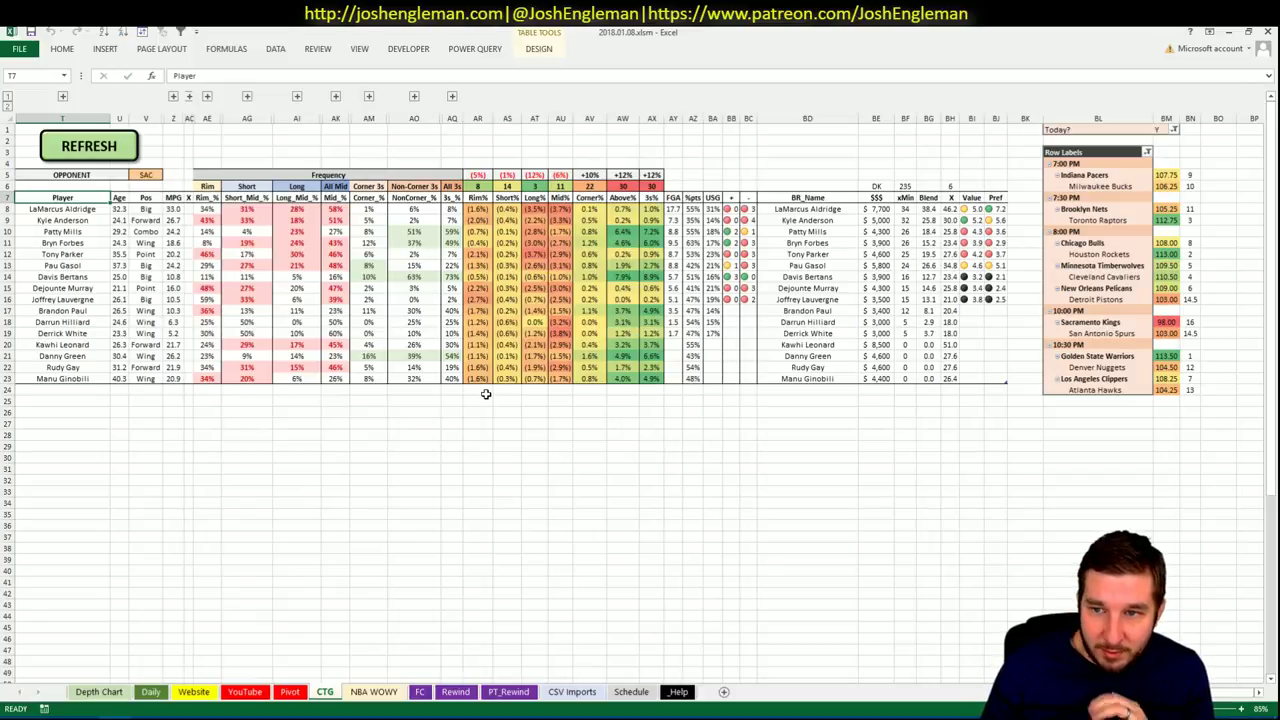
Review the SAS players on the Pivot sheet and select the shortlist name cell in LaMarcus Aldridge's row.
click(289, 691)
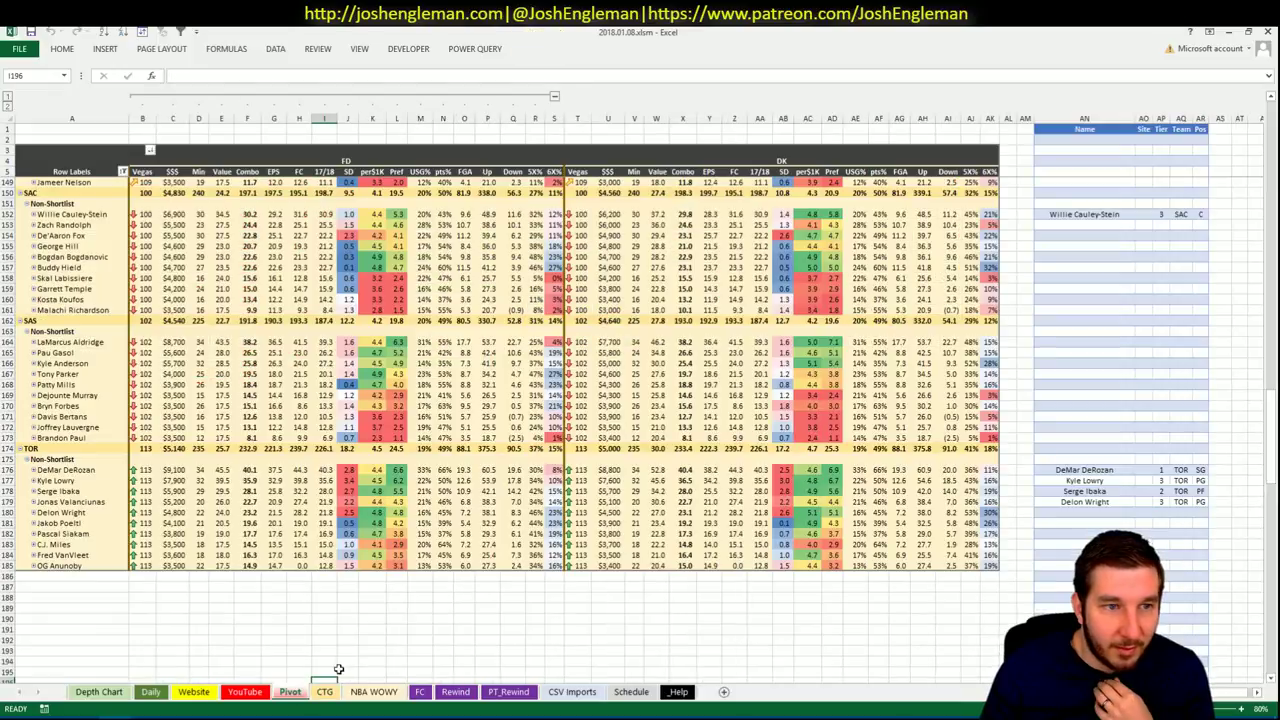
click(306, 470)
scroll(300, 450, down, 3)
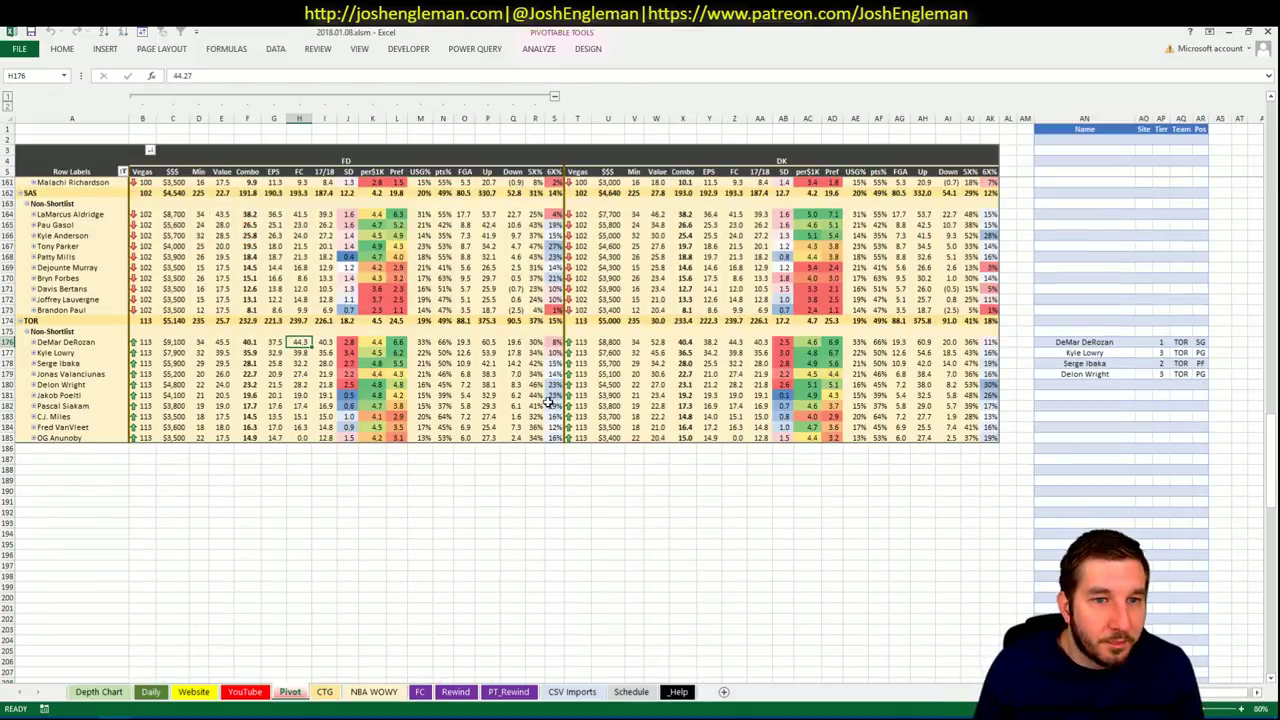
click(1073, 217)
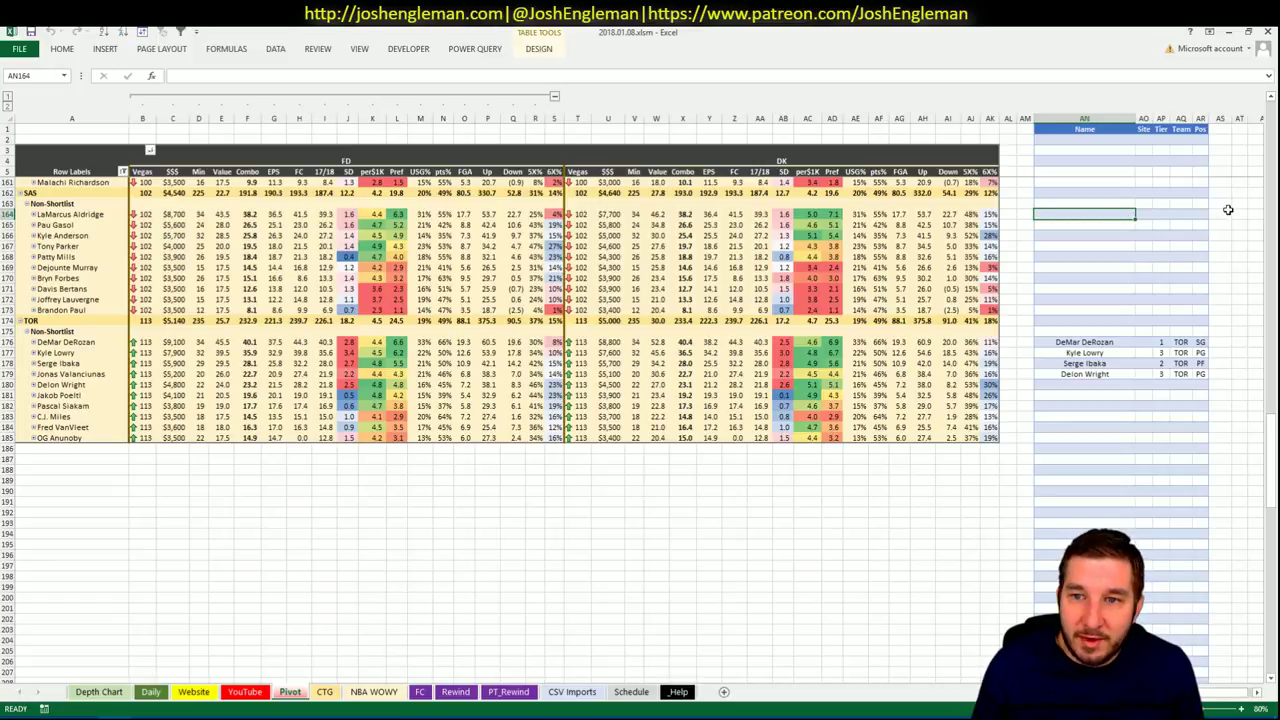
Switch the Team filter of the recent-games table on the YouTube sheet to SAS.
click(245, 692)
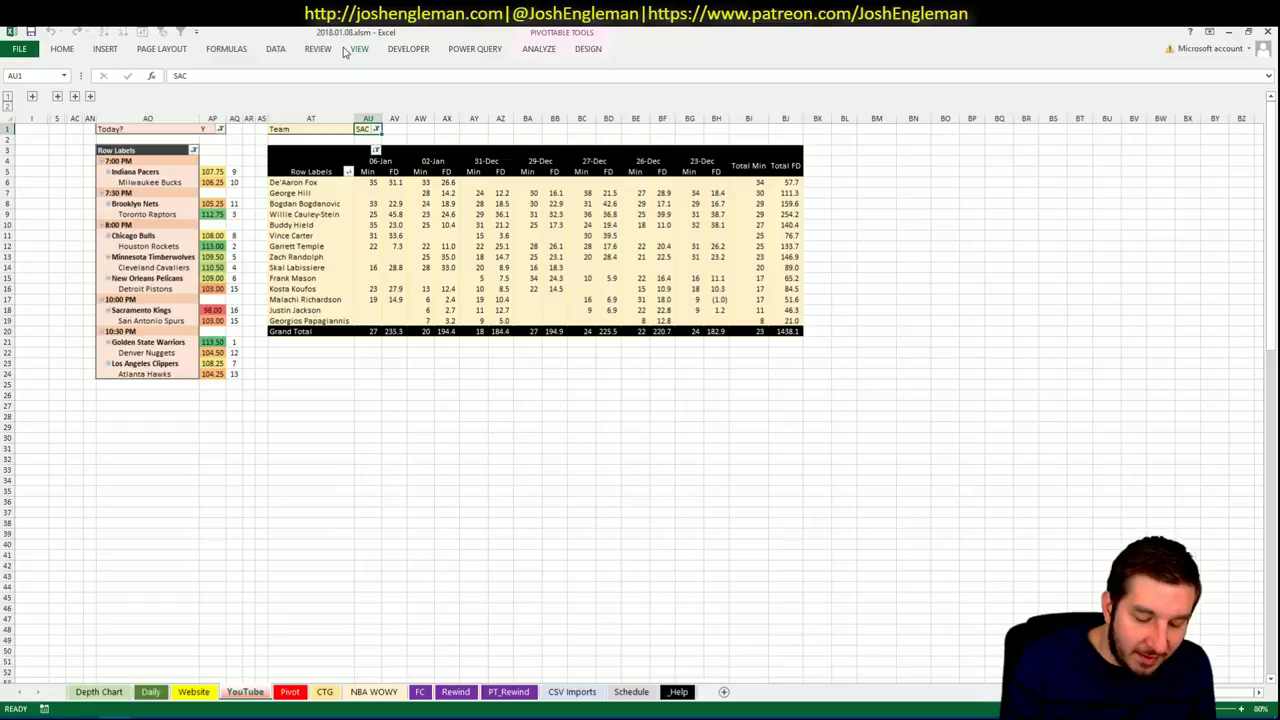
text(SAC)
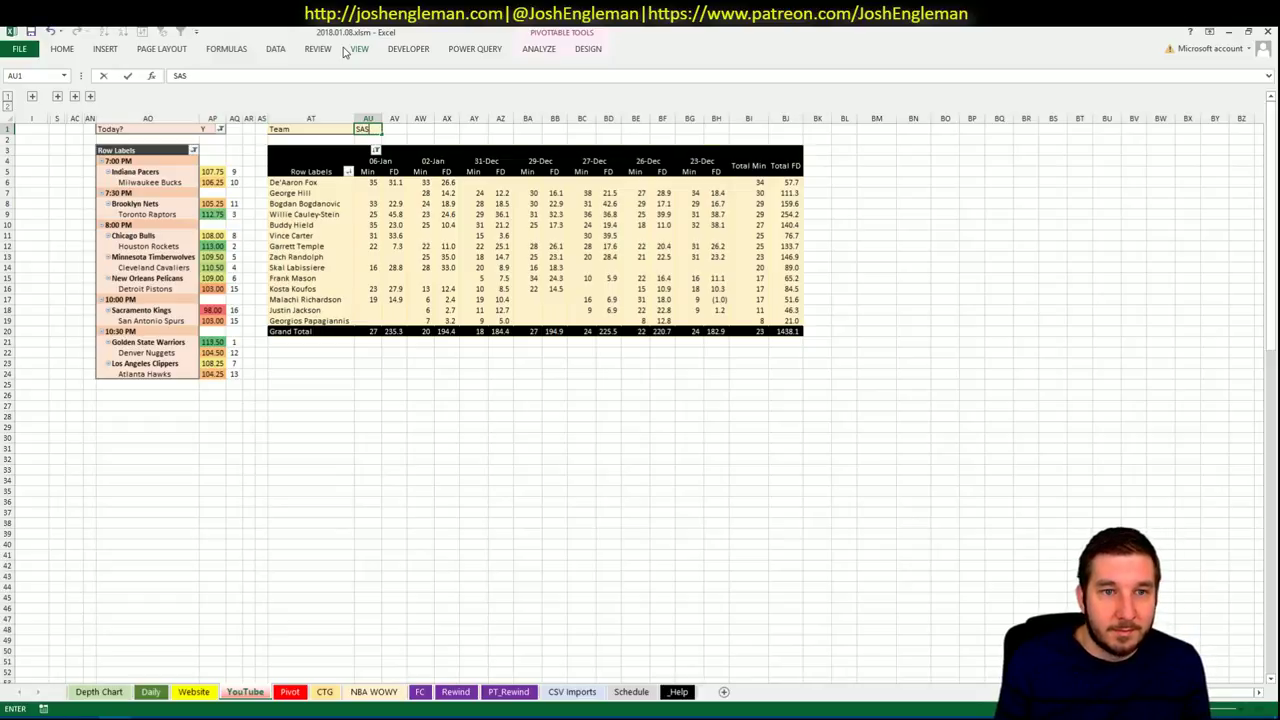
key(Return)
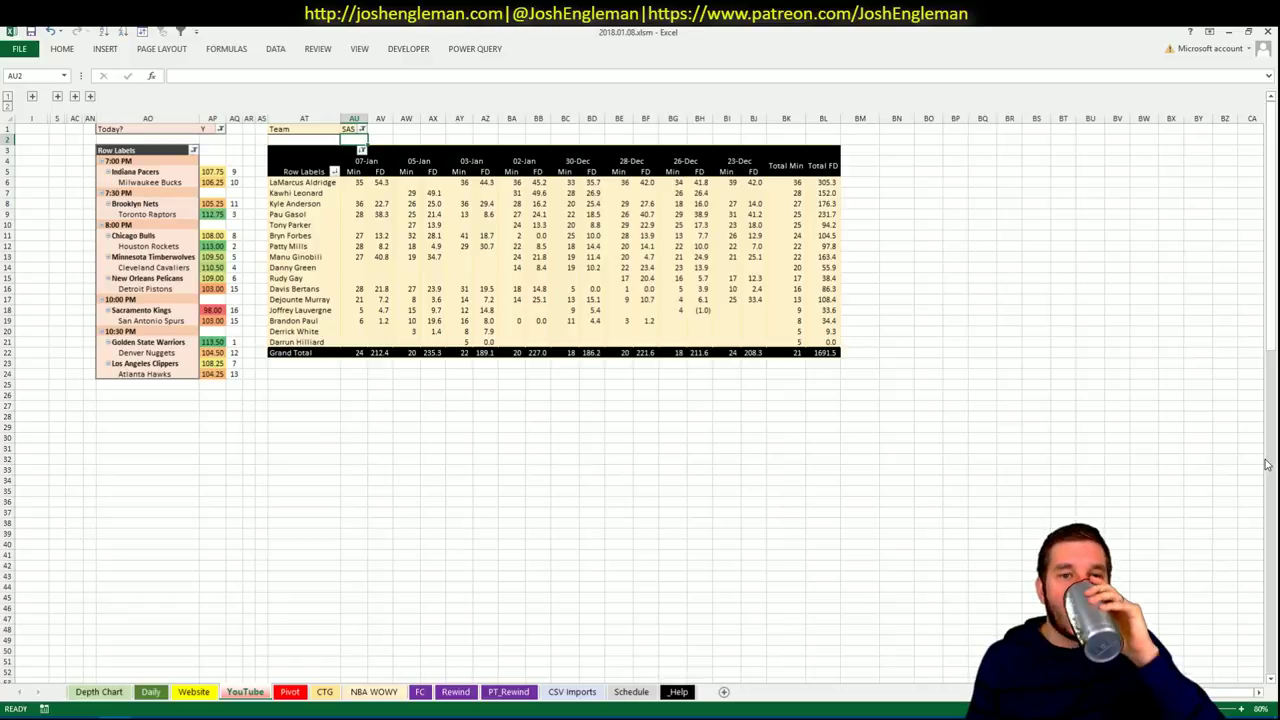
Add LaMarcus Aldridge to the Pivot sheet's shortlist in his row and set his tier to 3.
click(289, 691)
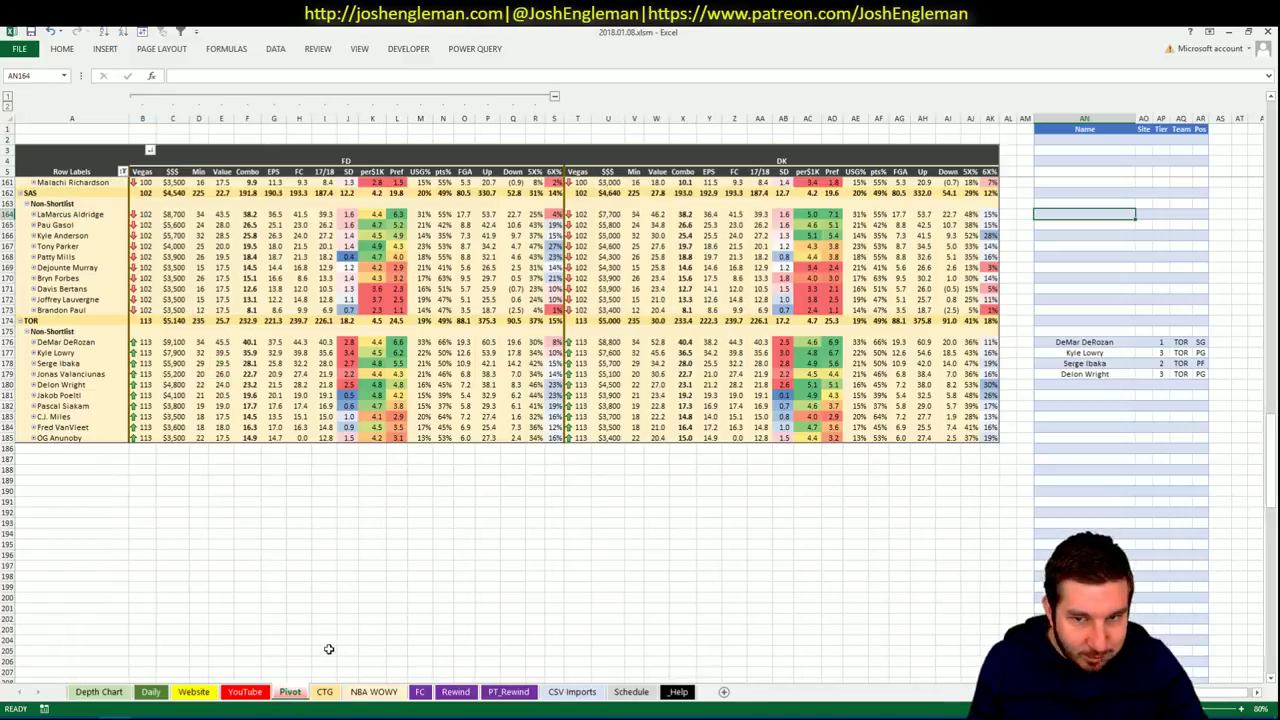
text(LaMA)
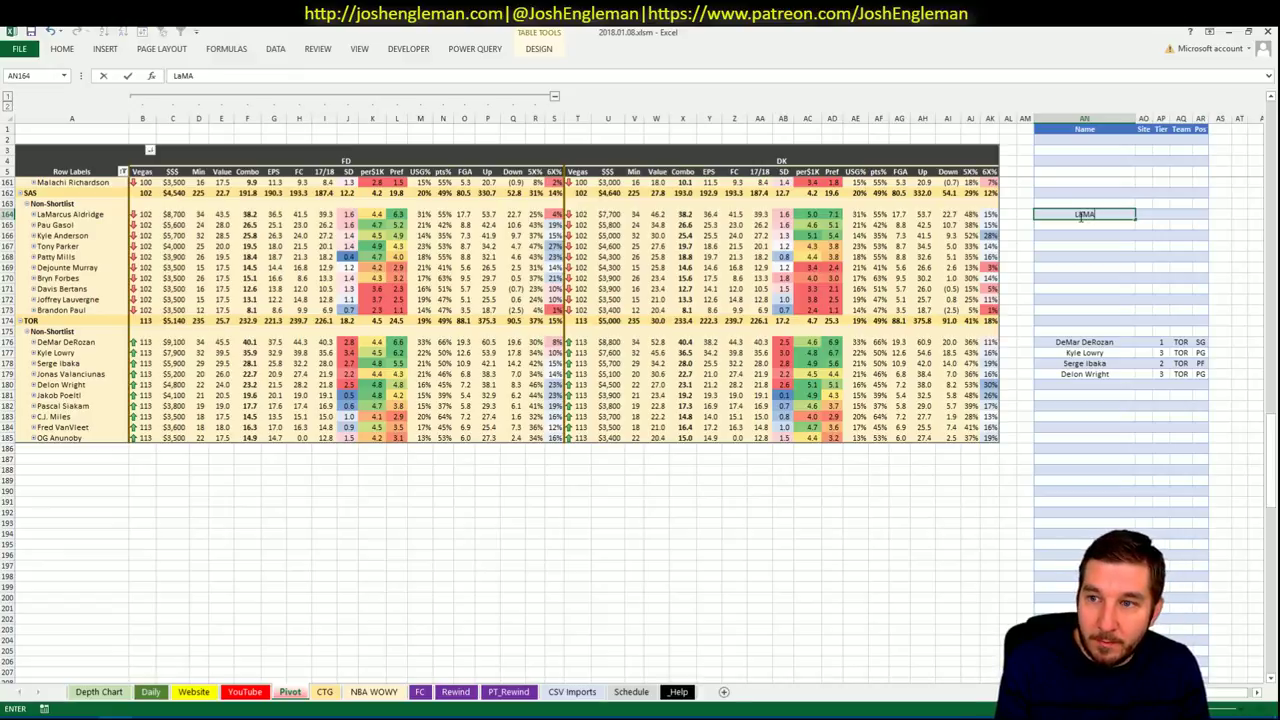
text(rcus Aldridge)
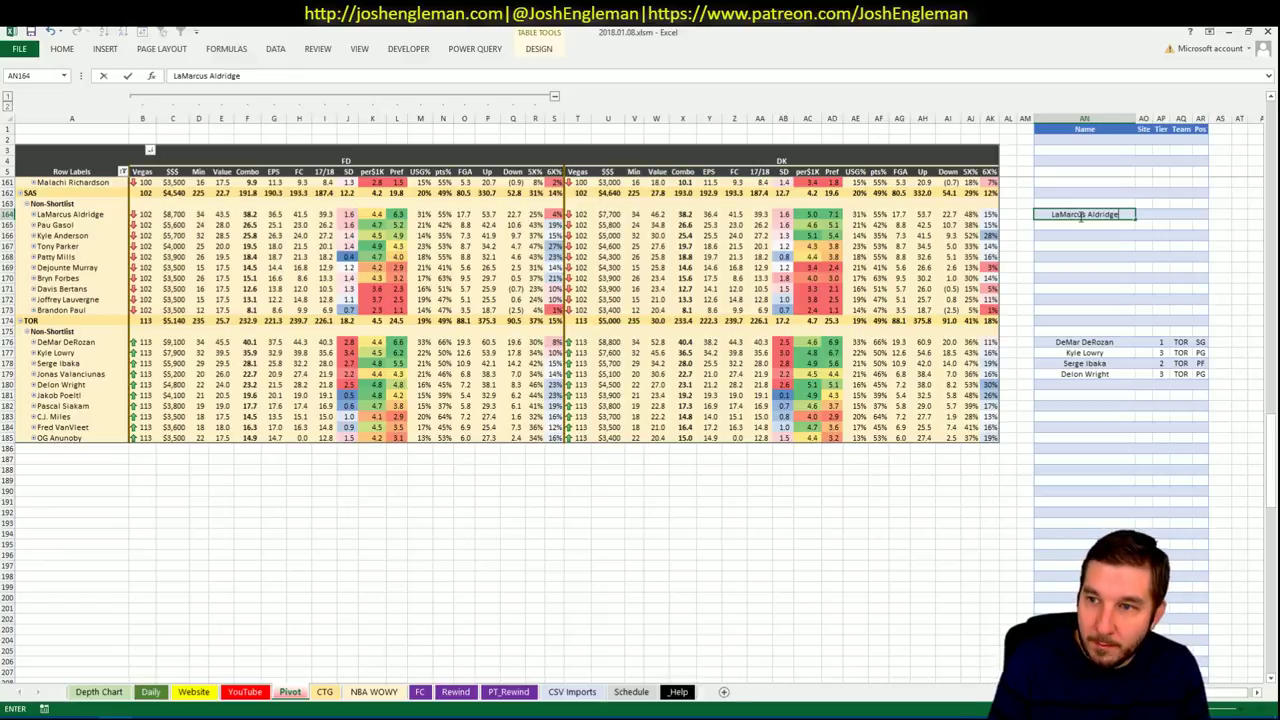
key(Return)
key(Right)
key(Right)
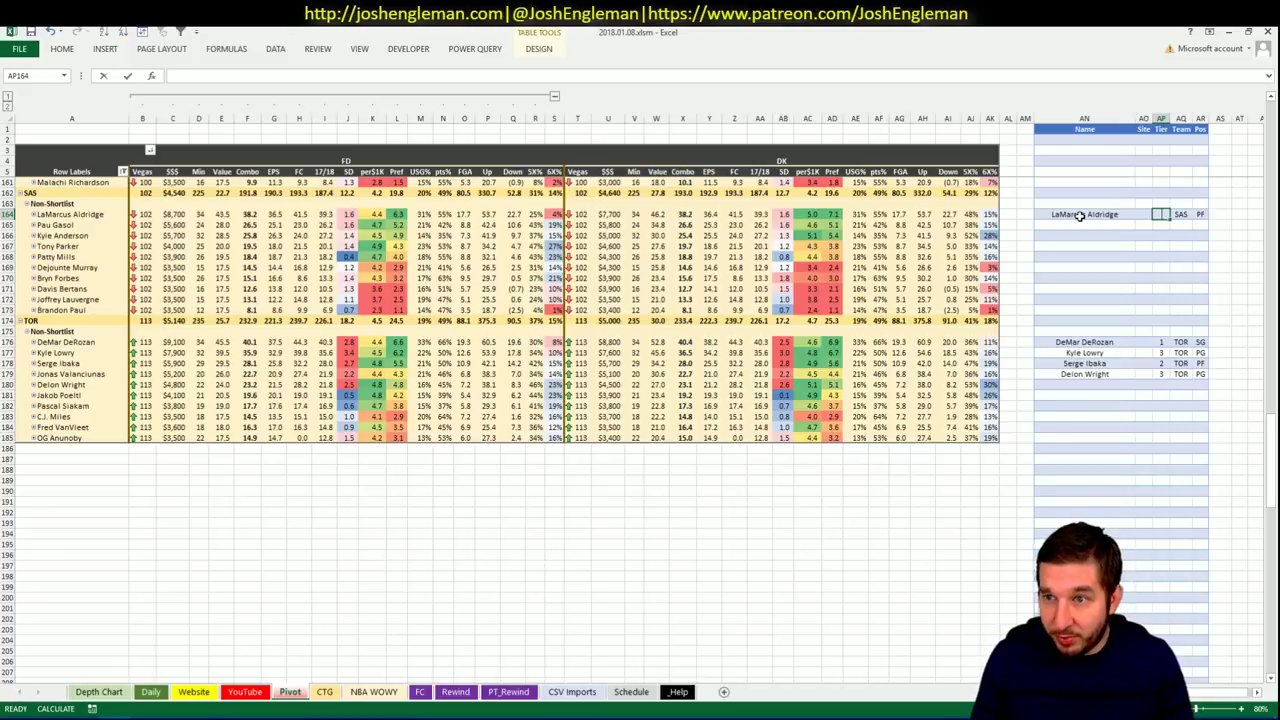
text(3)
click(1100, 224)
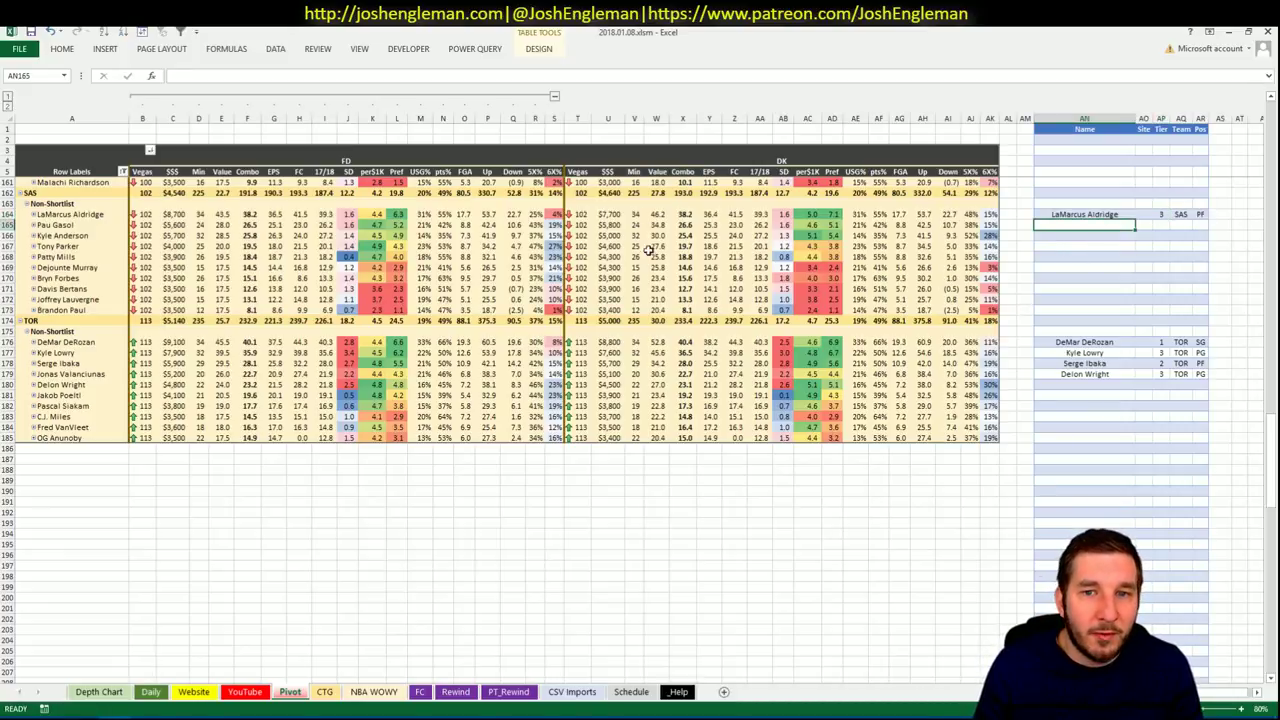
Add Kyle Anderson to the Pivot sheet's shortlist below LaMarcus Aldridge and set his tier to 3.
click(294, 693)
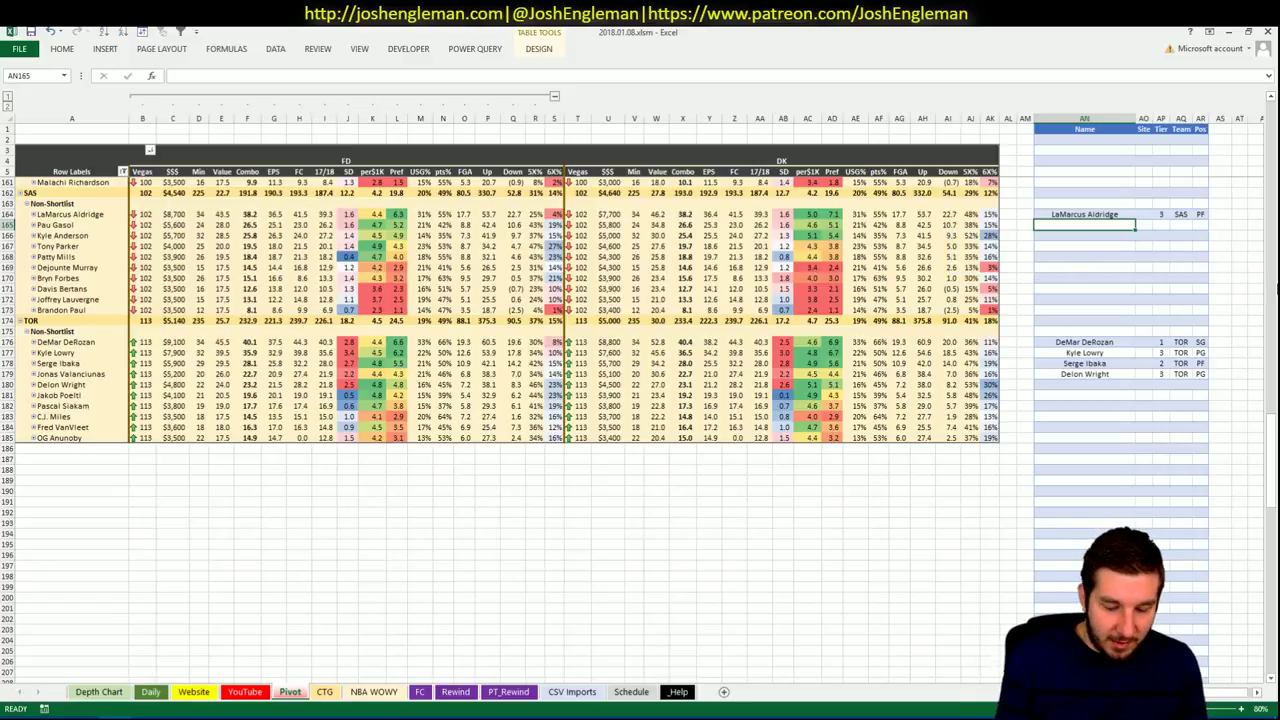
text(Kyle Lowry)
text(Anderson)
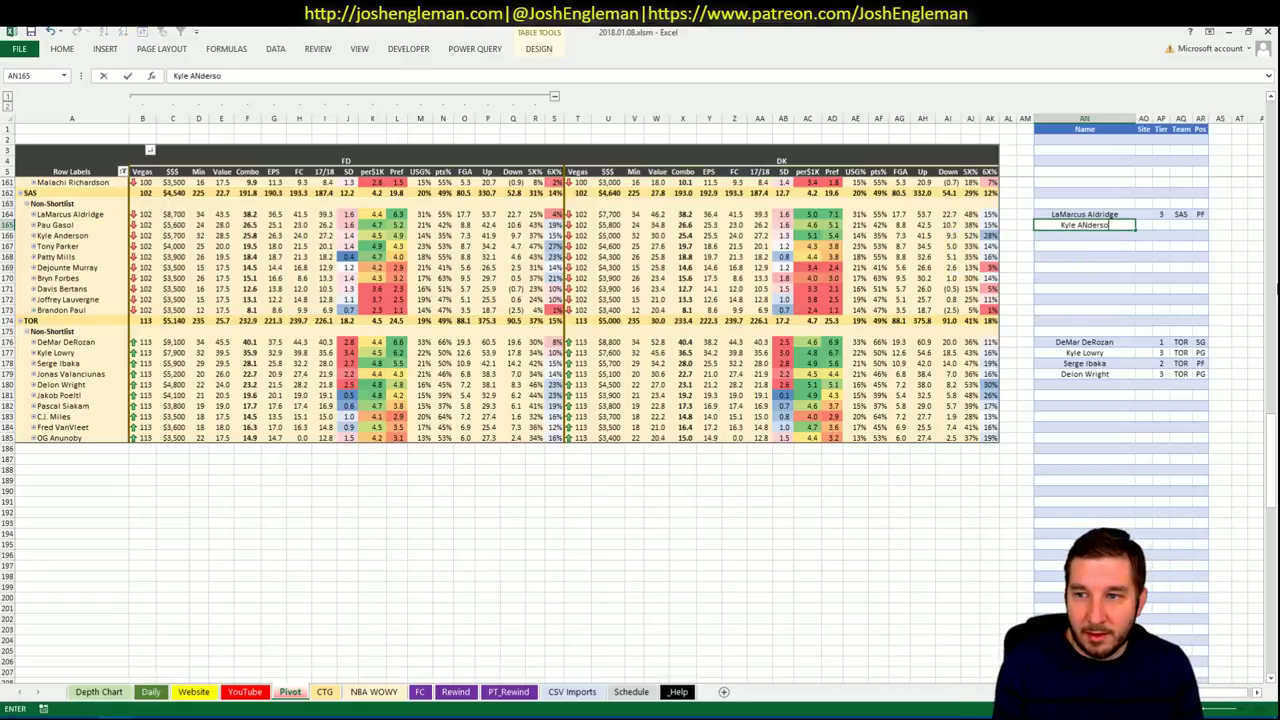
key(Tab)
key(Tab)
text(3)
key(Return)
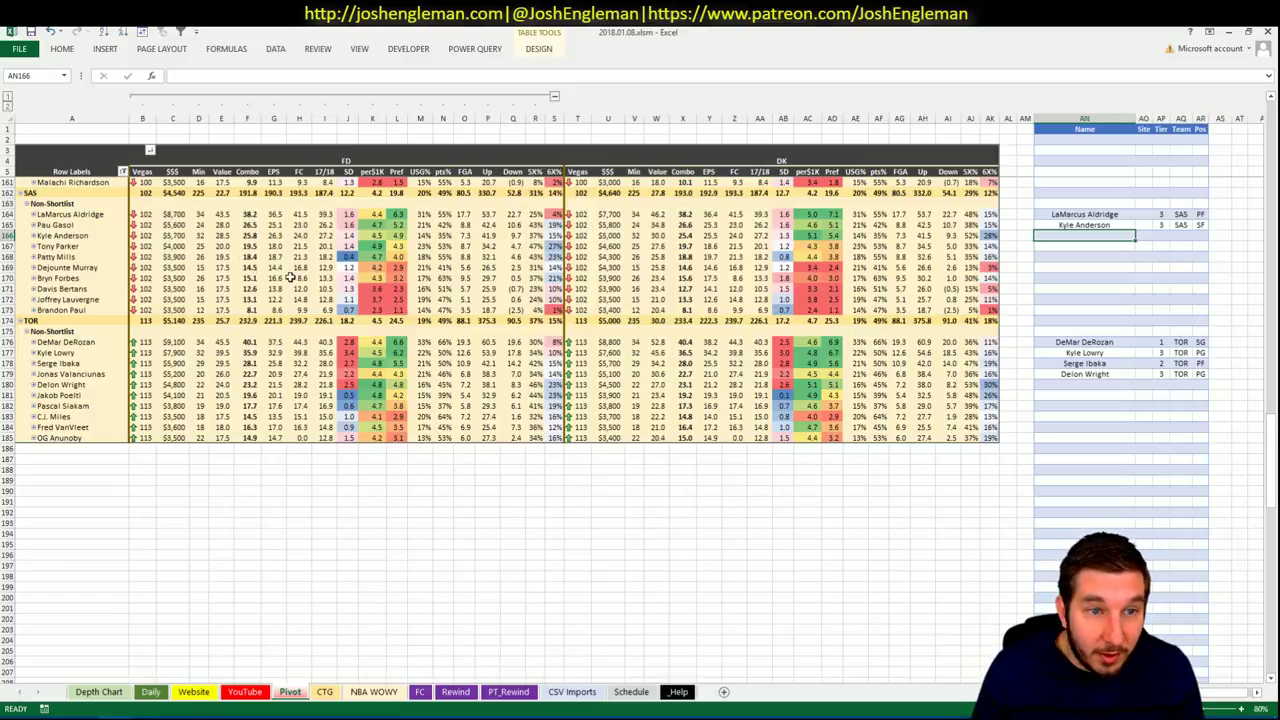
Add Tony Parker to the shortlist below Kyle Anderson with site FD and tier 3.
click(176, 251)
click(1085, 238)
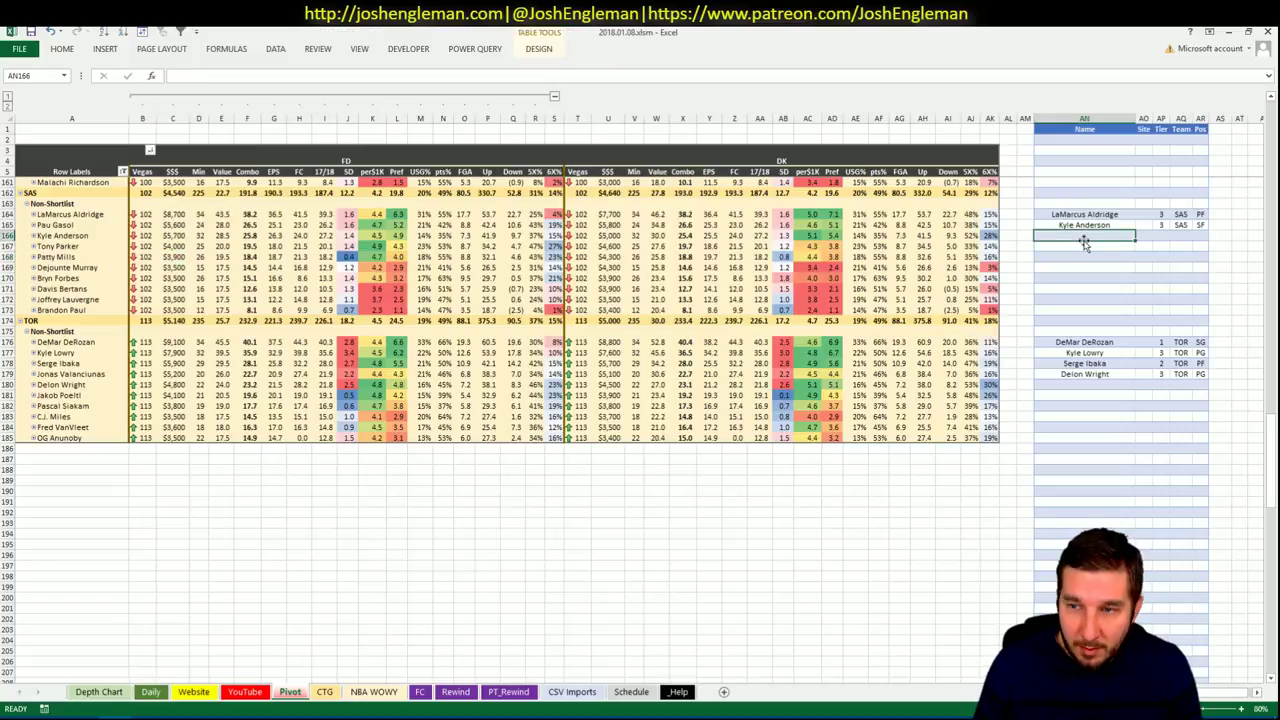
text(Tony Parker)
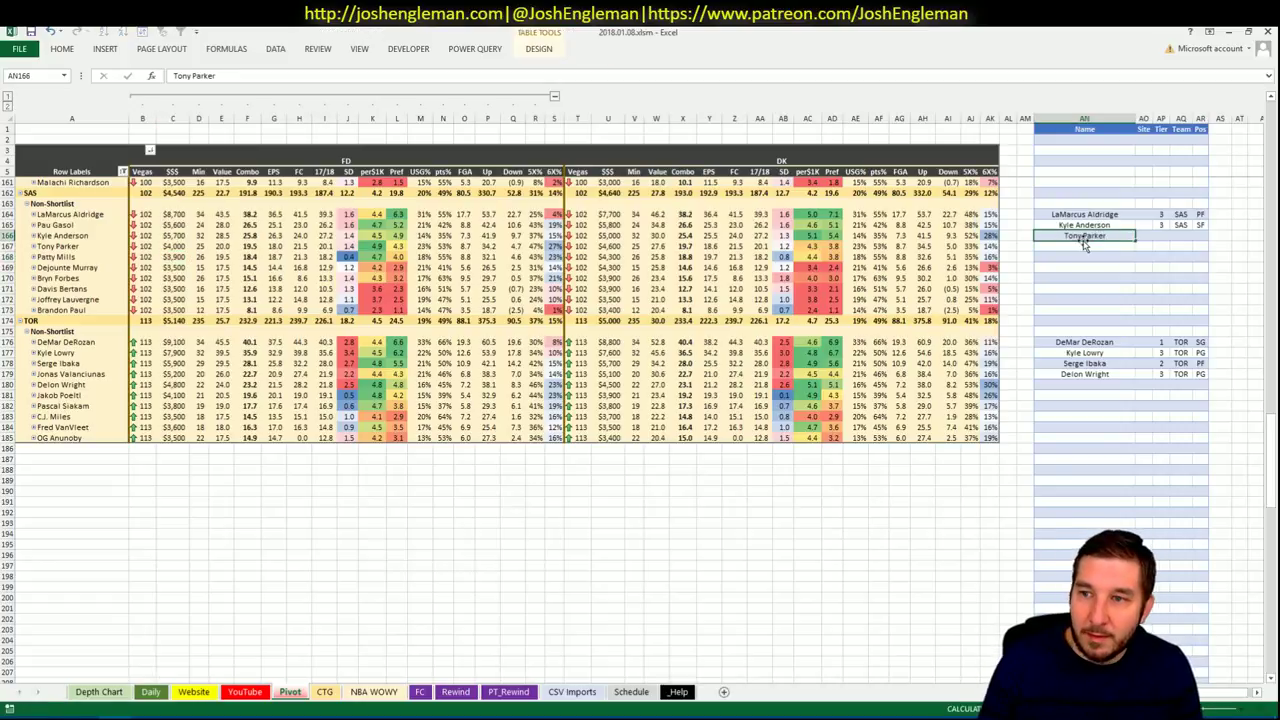
key(Tab)
text(FD)
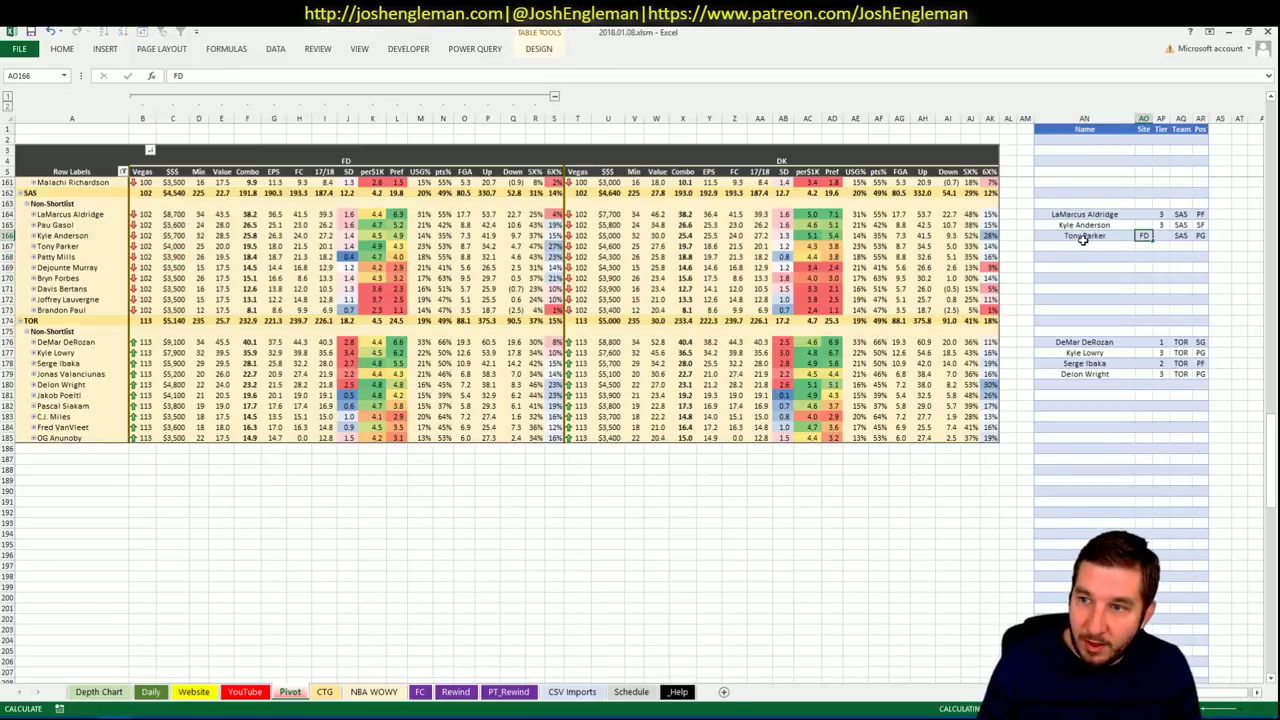
key(Return)
click(1029, 265)
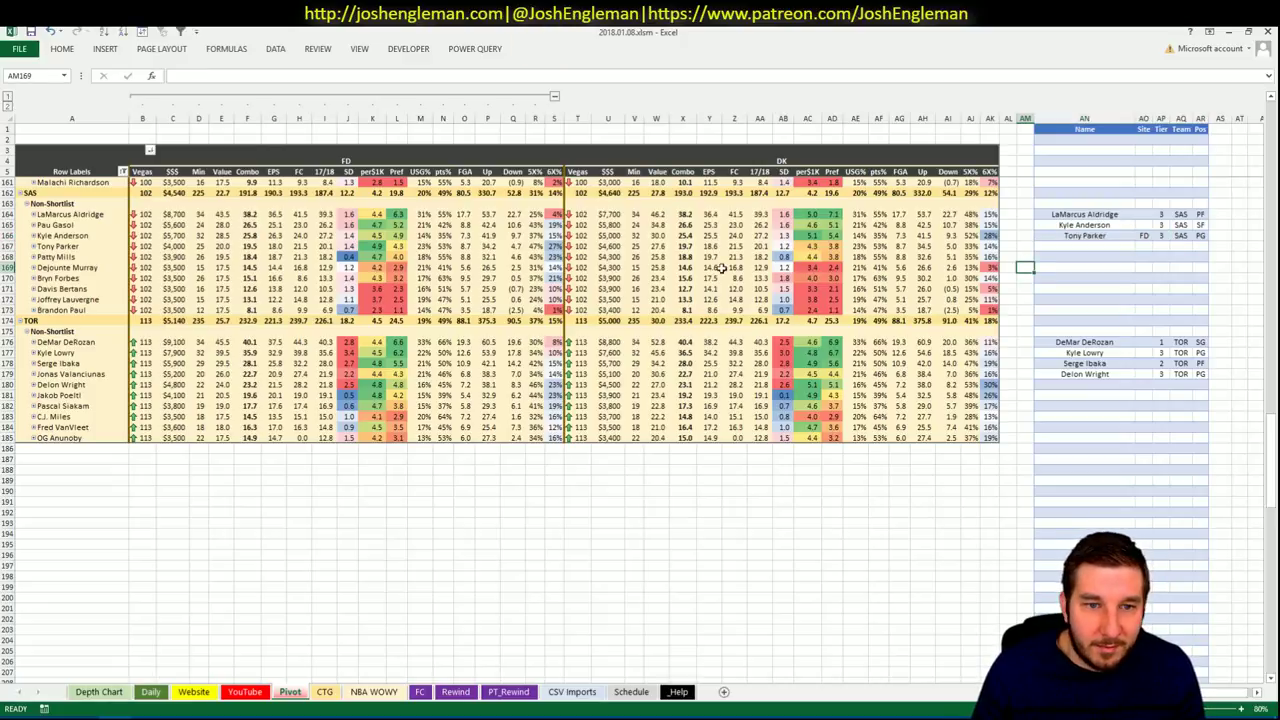
Set the opponent on the CTG sheet to DEN.
click(325, 692)
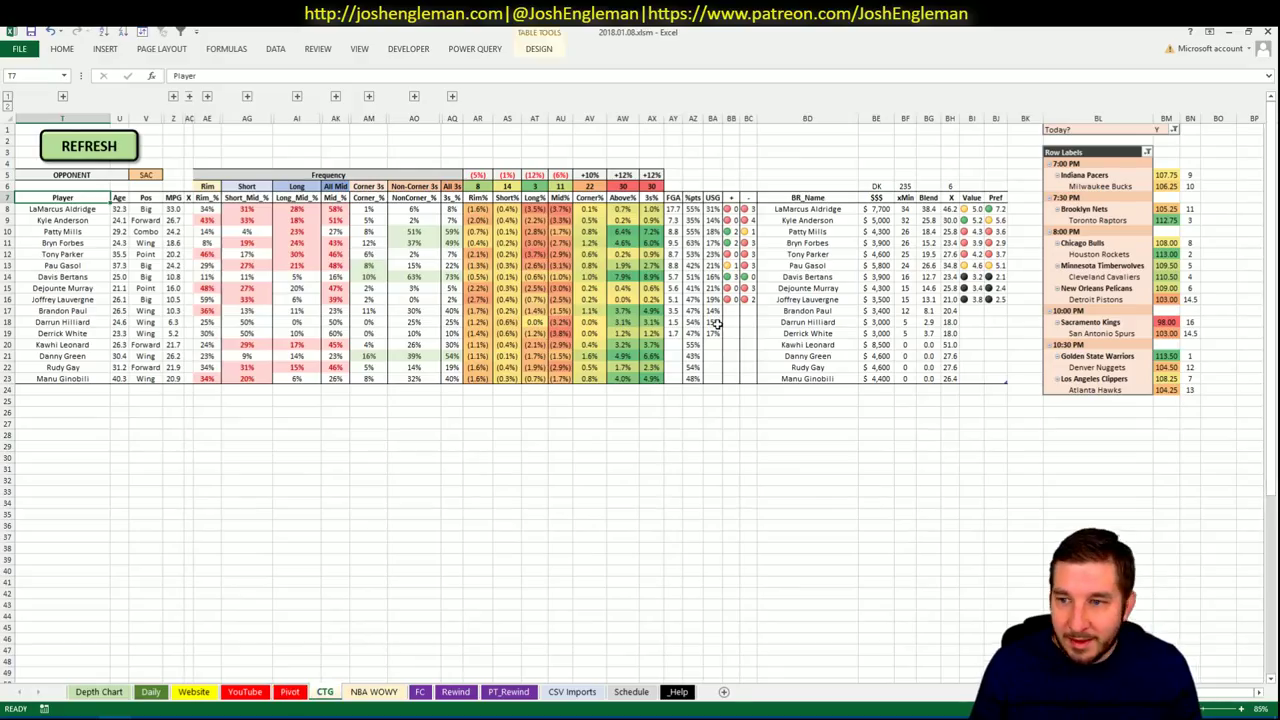
click(141, 175)
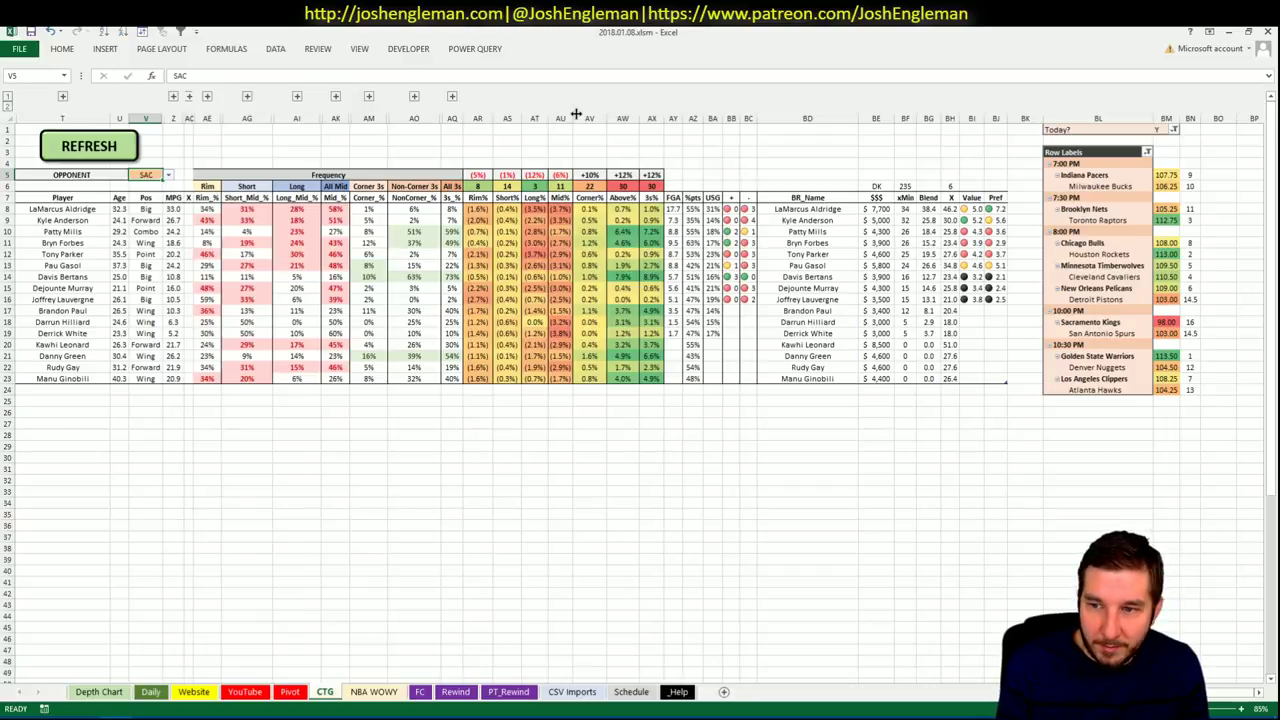
text(DEN)
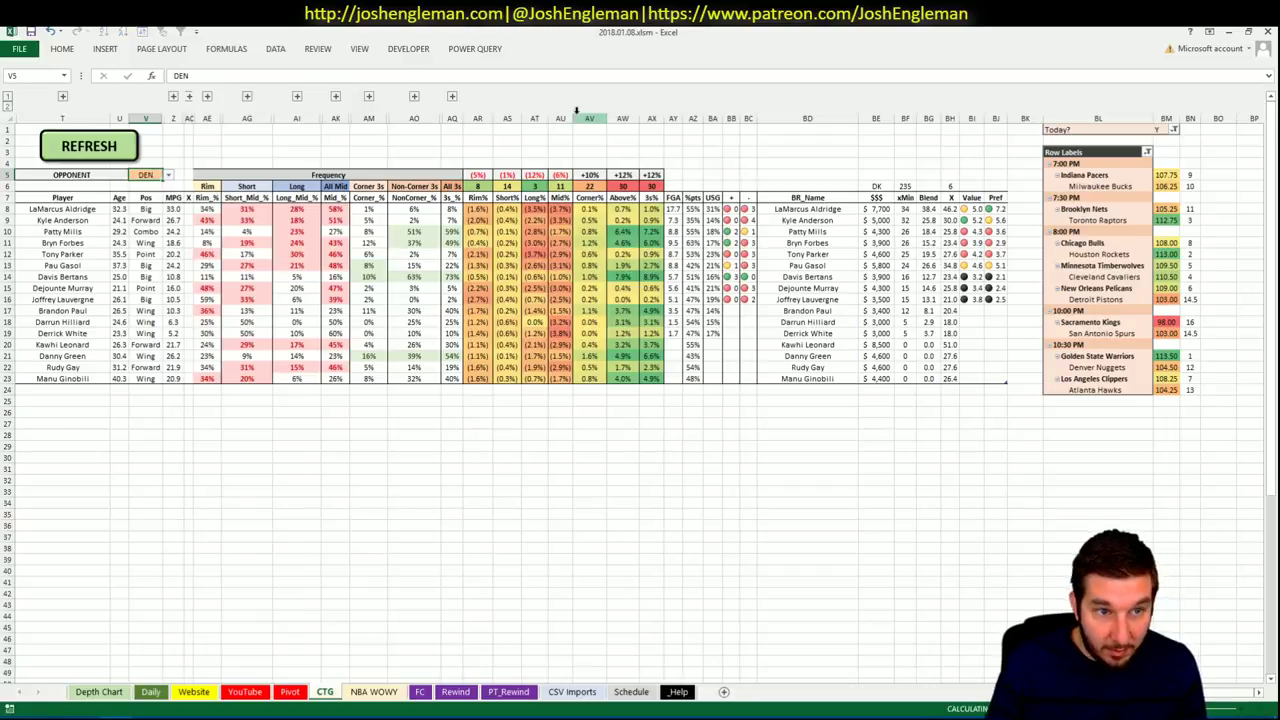
key(Return)
Copy the Golden State Warriors' shooting frequency table from Cleaning the Glass in the browser and refresh the CTG sheet in Excel with it.
key(alt+Tab)
click(290, 134)
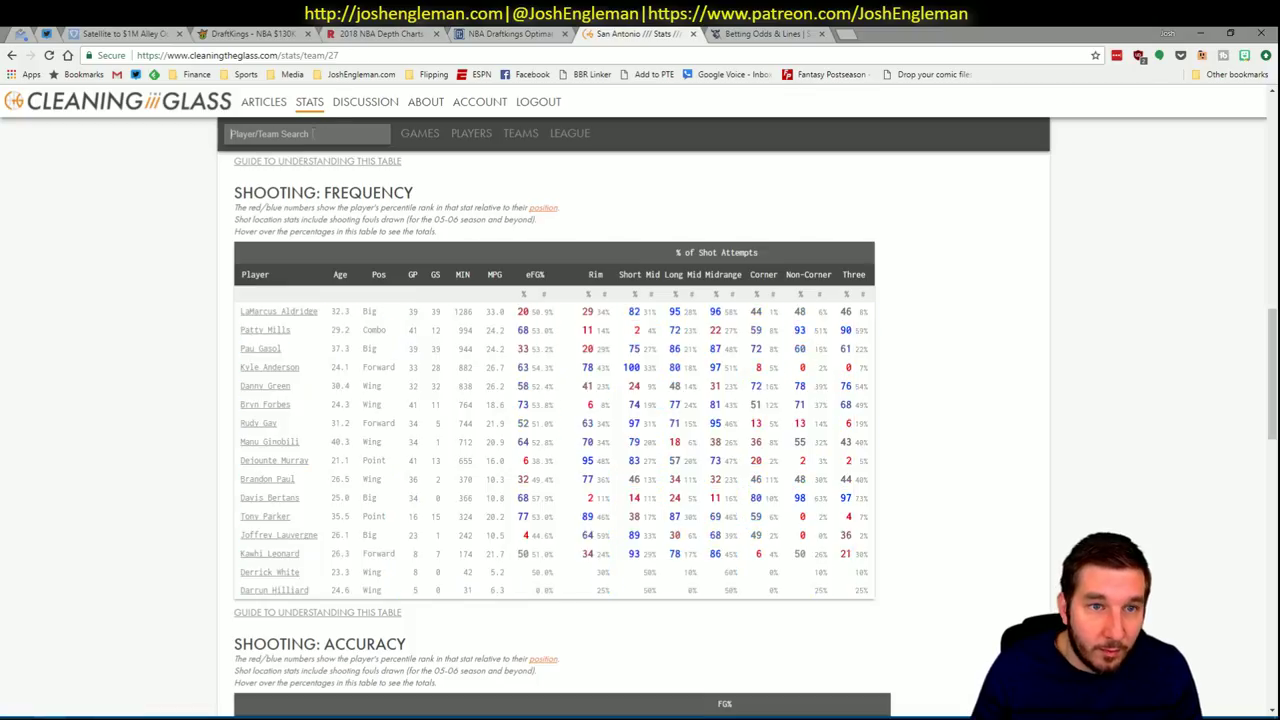
text(warr)
click(251, 229)
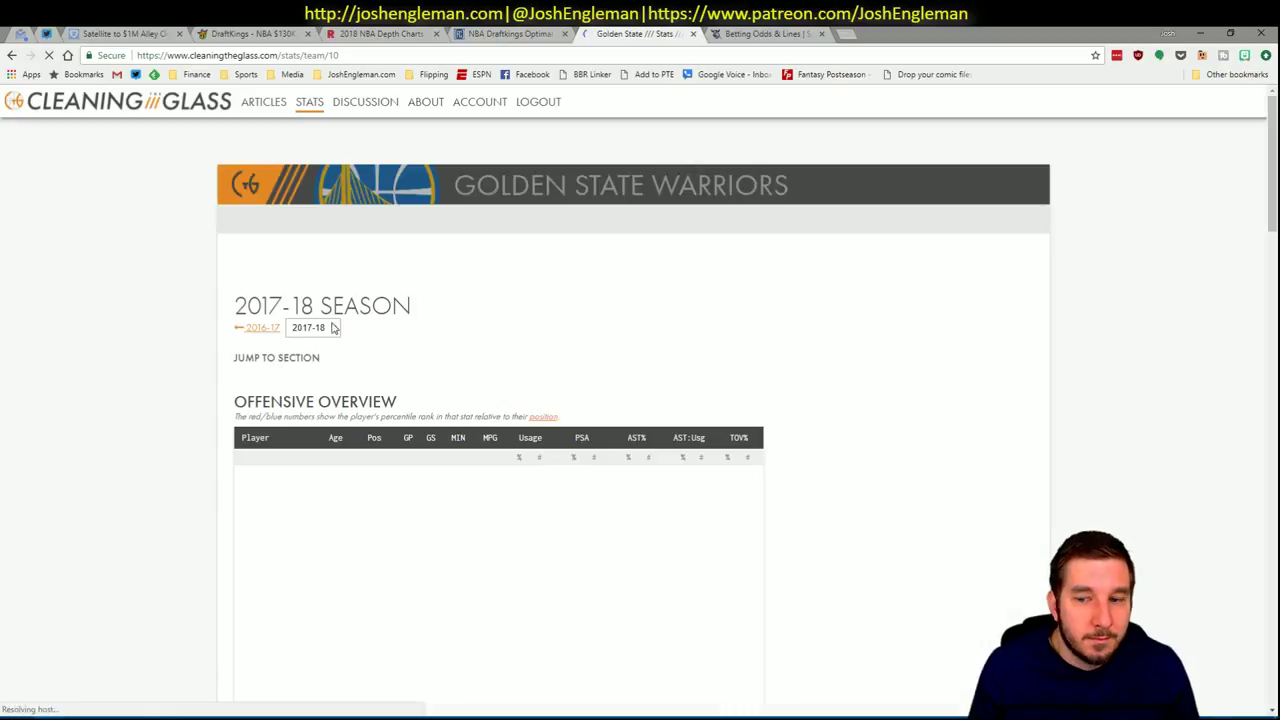
scroll(486, 386, down, 10)
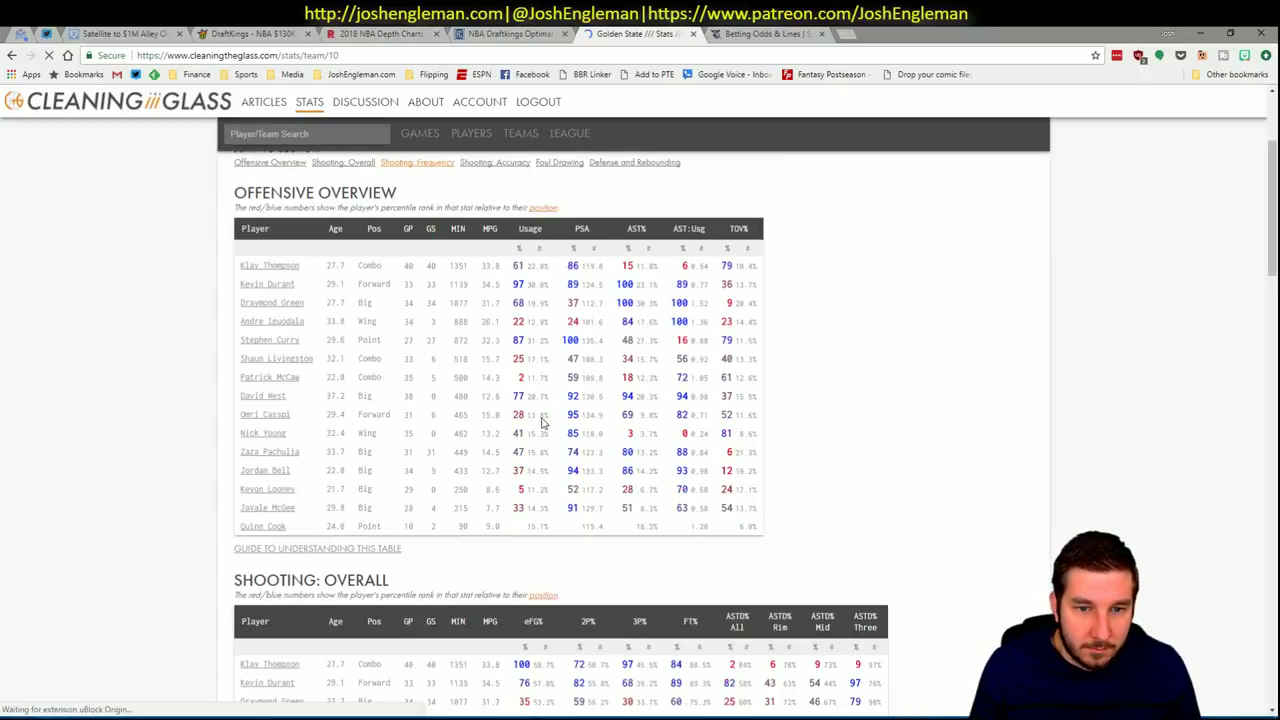
drag(883, 577, 243, 312)
key(alt+Tab)
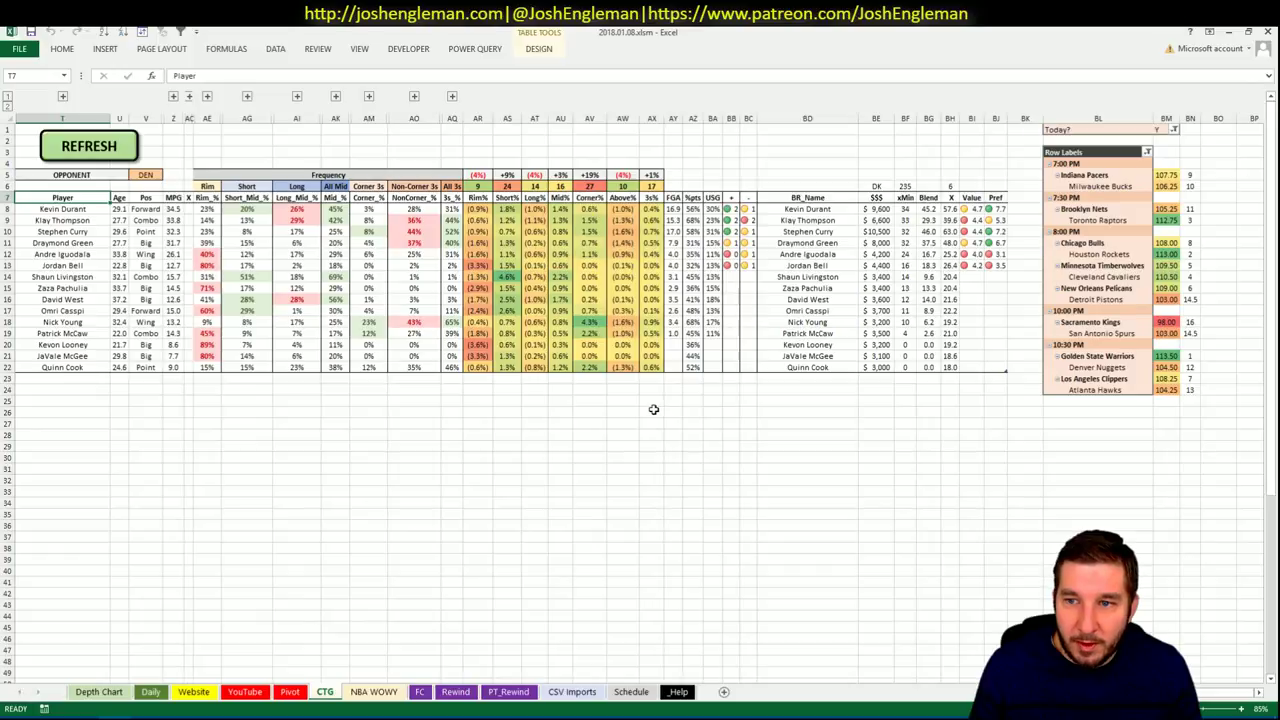
Add Stephen Curry to the Pivot sheet's shortlist in his row of the GSW section.
click(291, 692)
click(446, 468)
scroll(446, 468, up, 2)
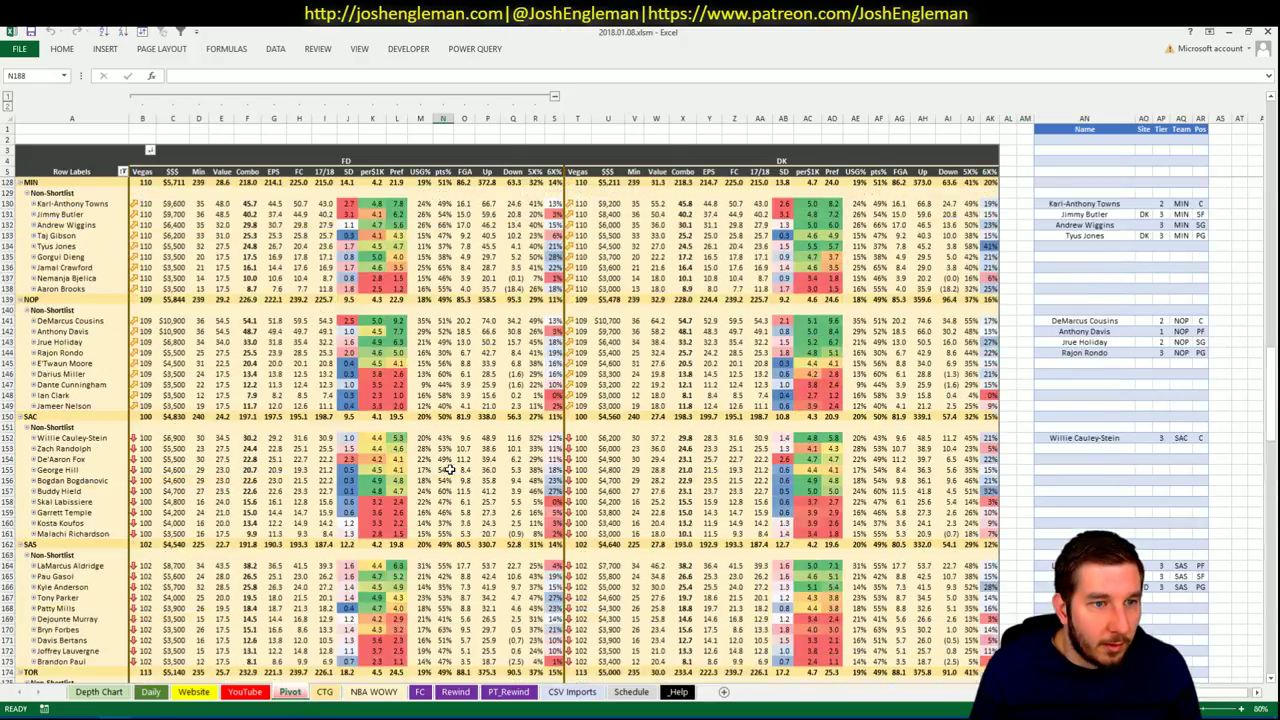
scroll(448, 471, up, 16)
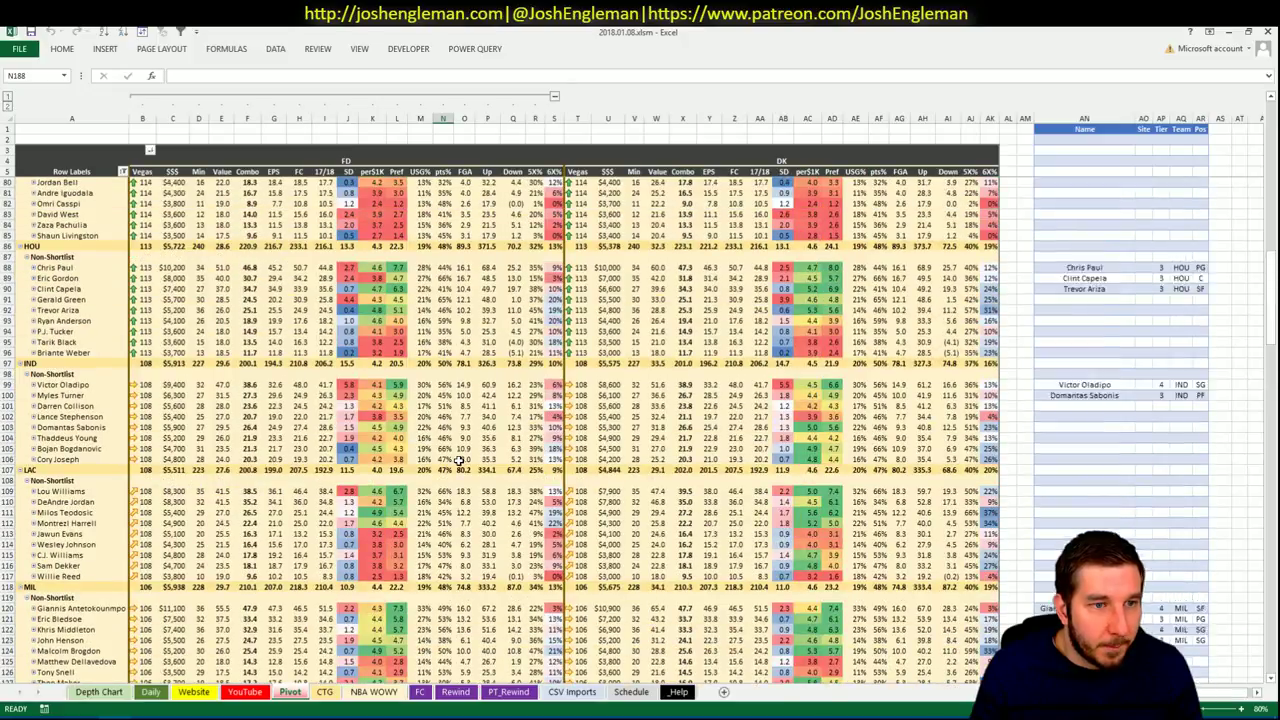
scroll(456, 460, up, 2)
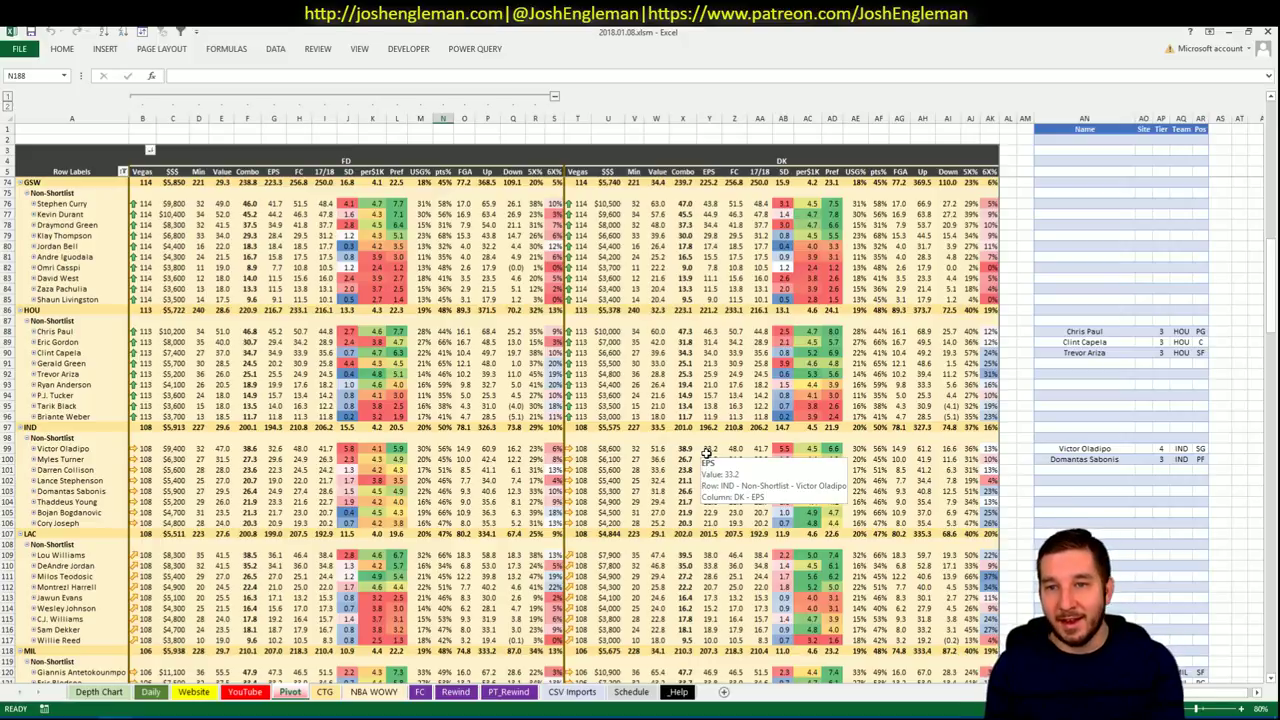
click(1085, 203)
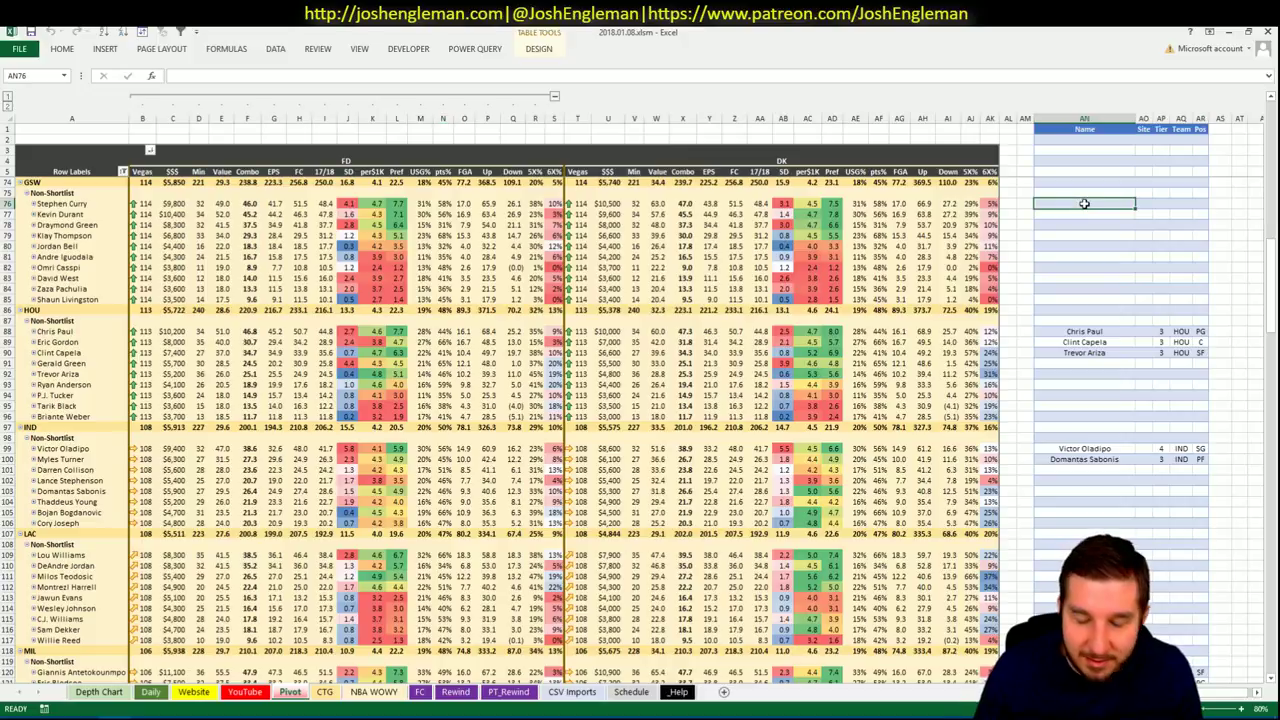
text(Step)
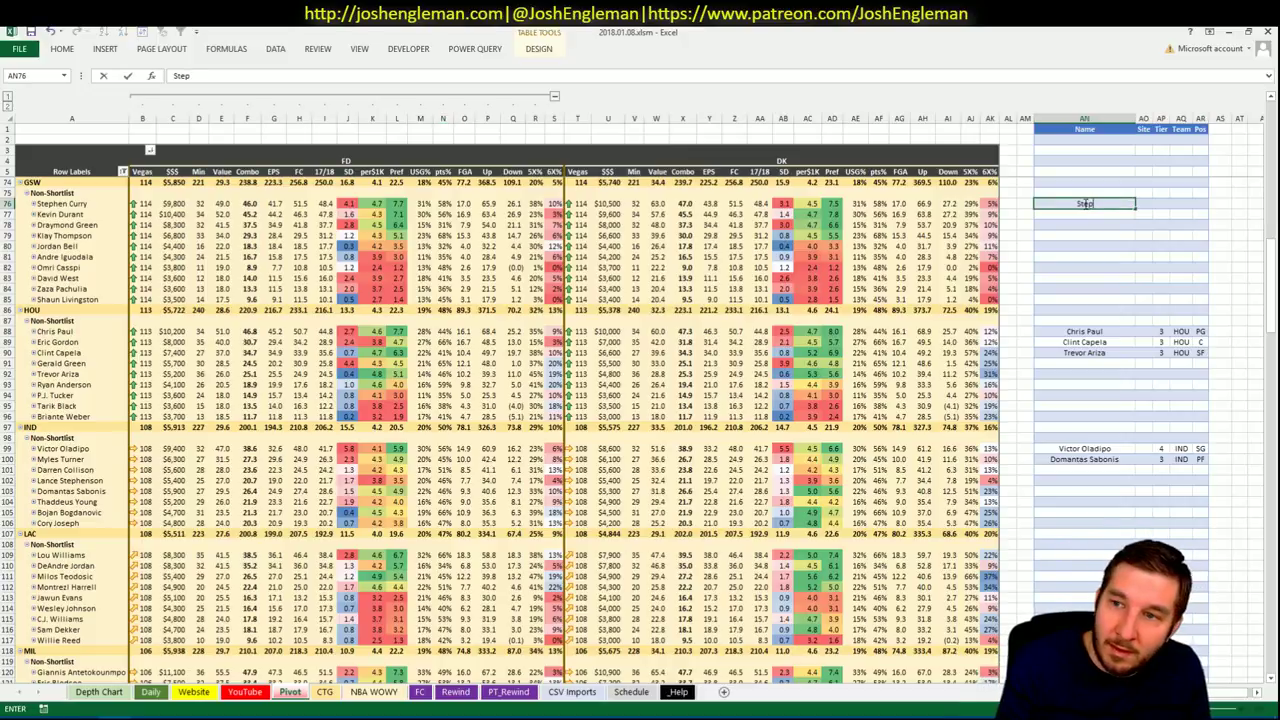
text(hen Curry)
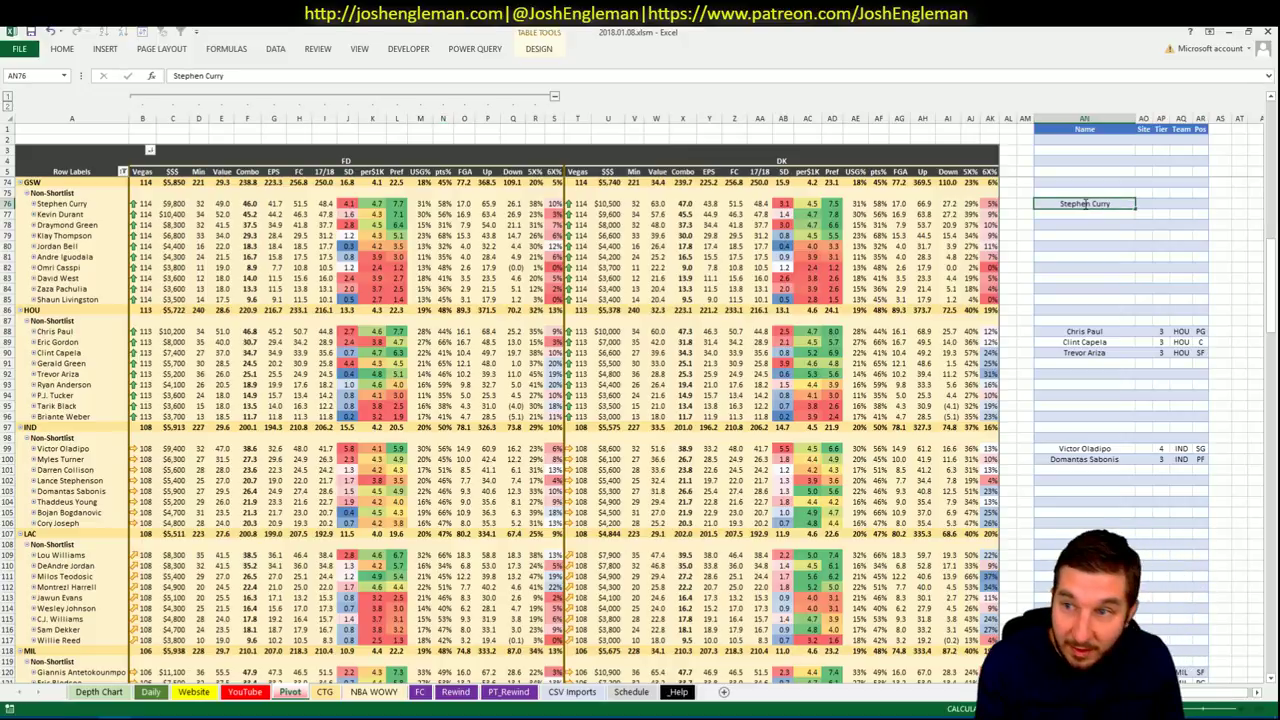
key(Return)
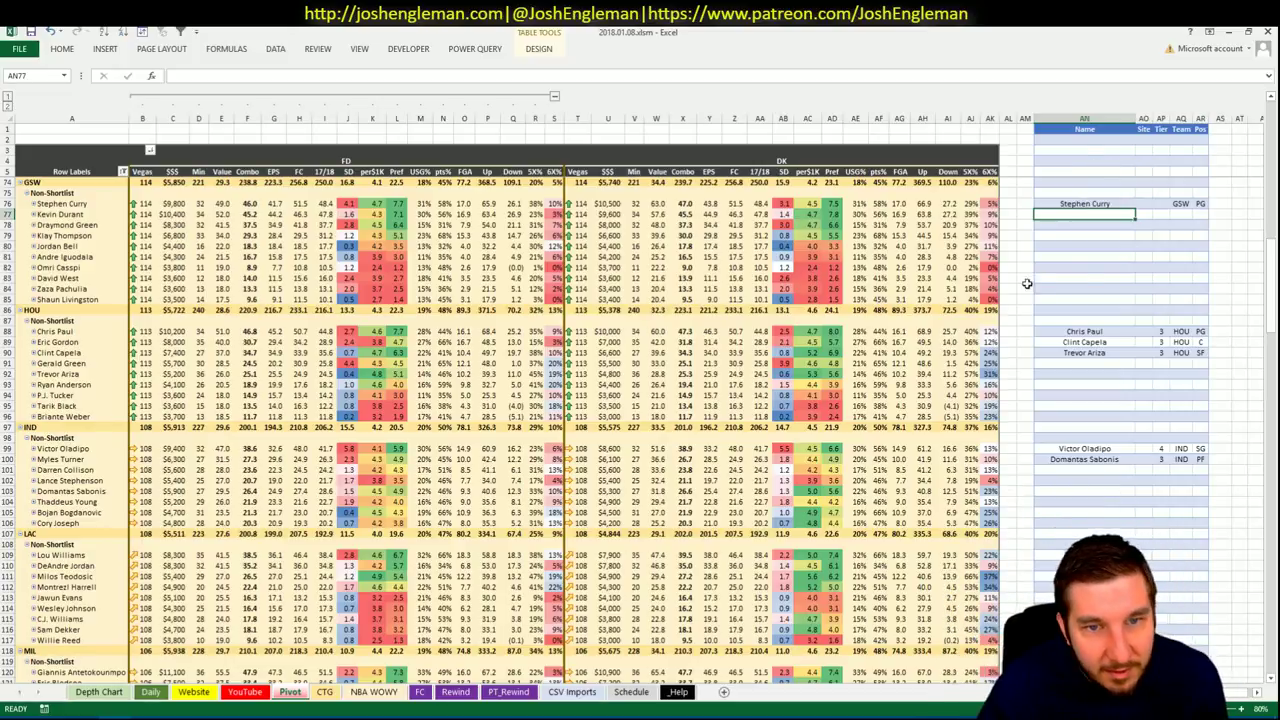
Set Stephen Curry's tier in the shortlist to 3, leaving his site blank.
click(1144, 201)
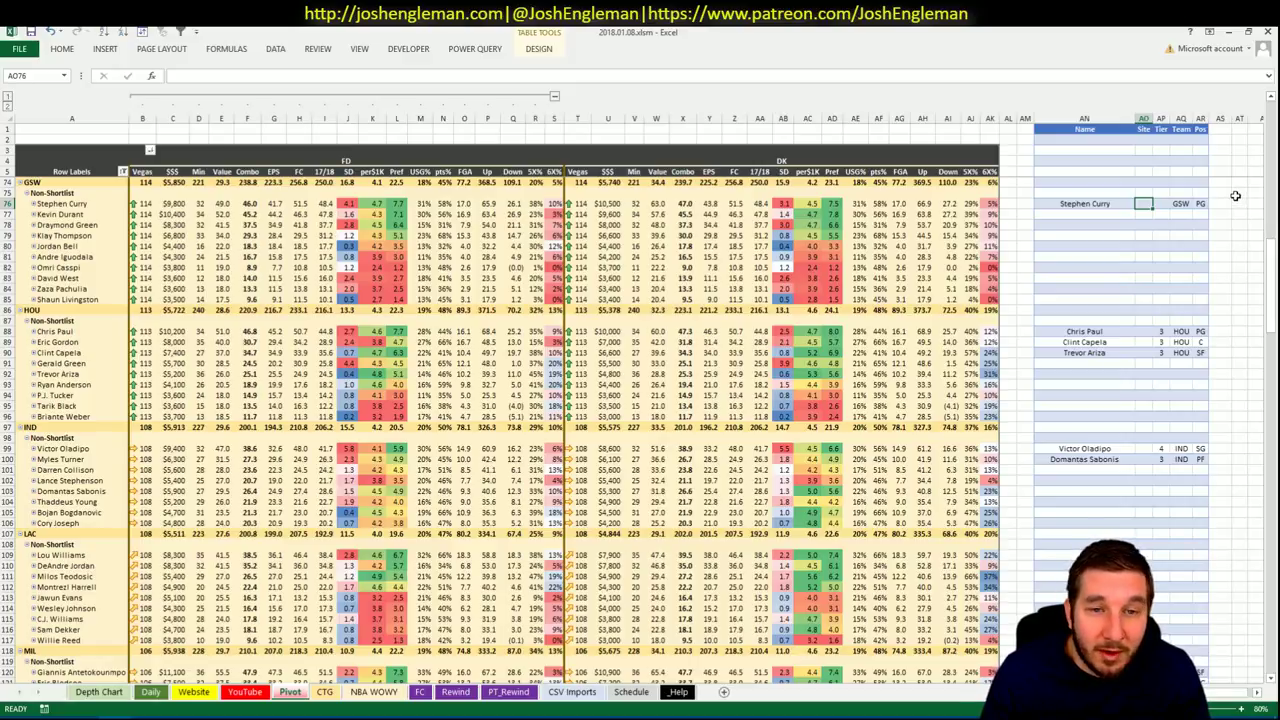
key(Right)
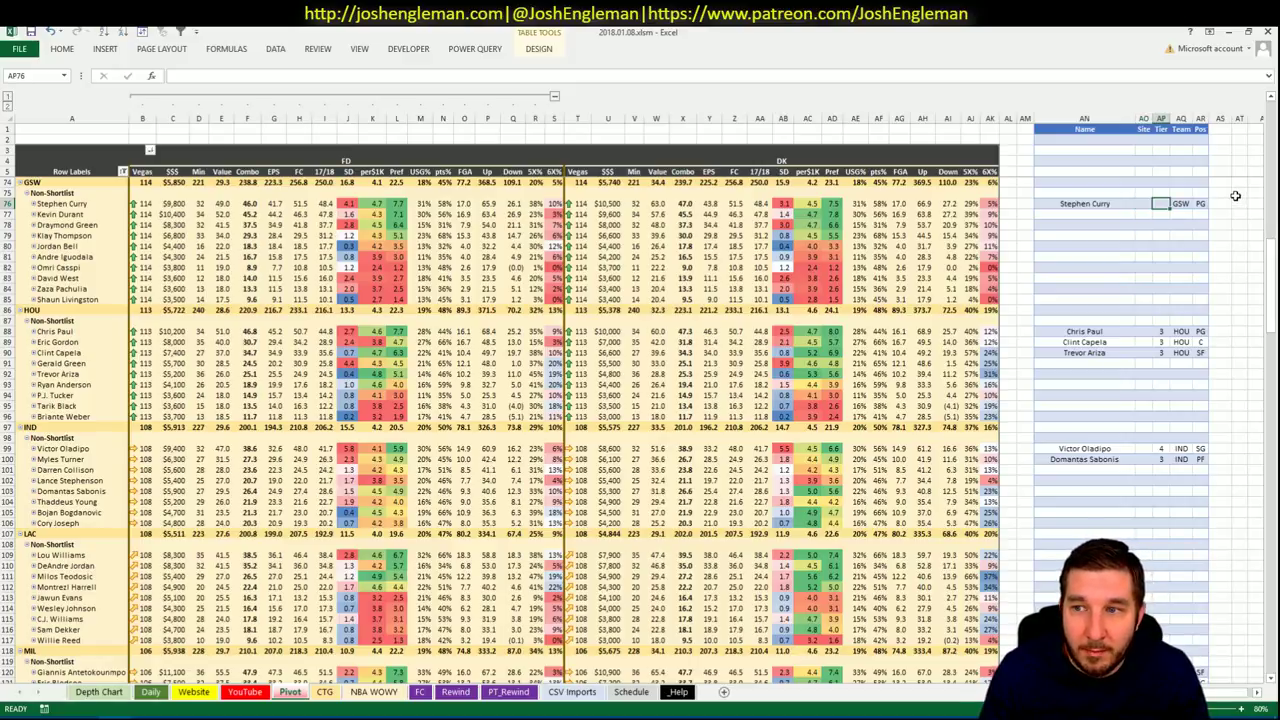
text(2)
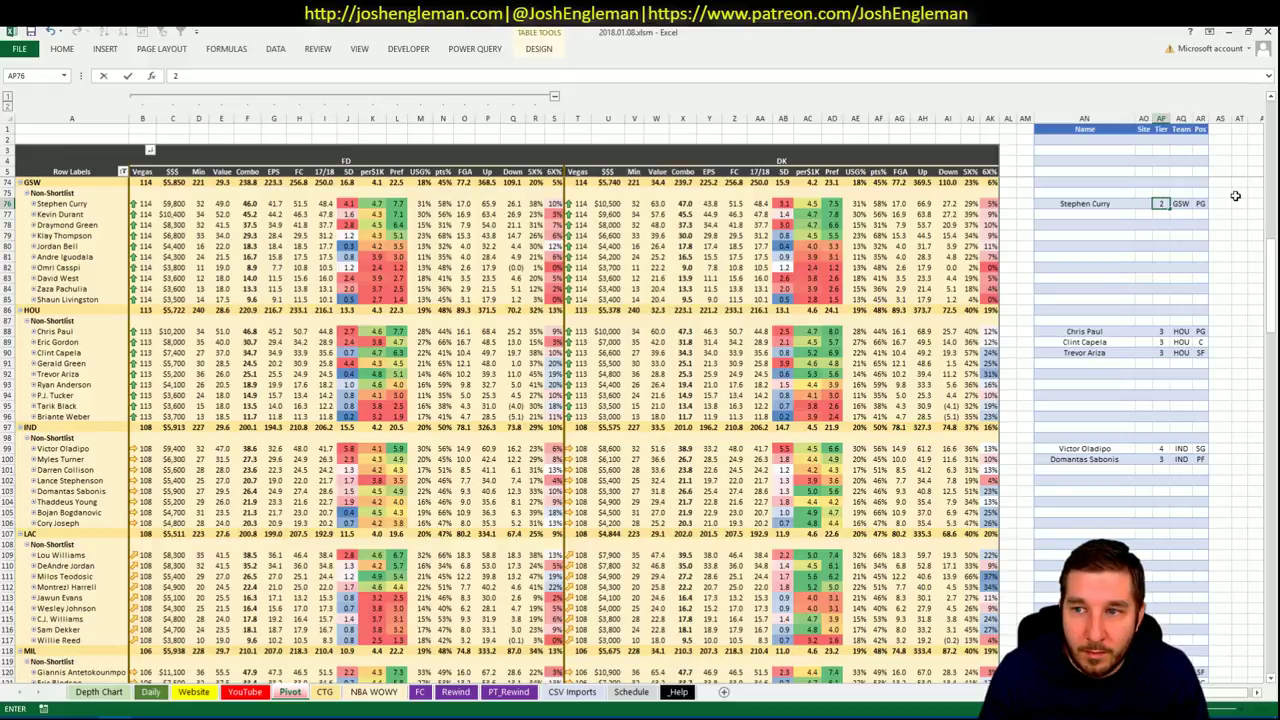
key(BackSpace)
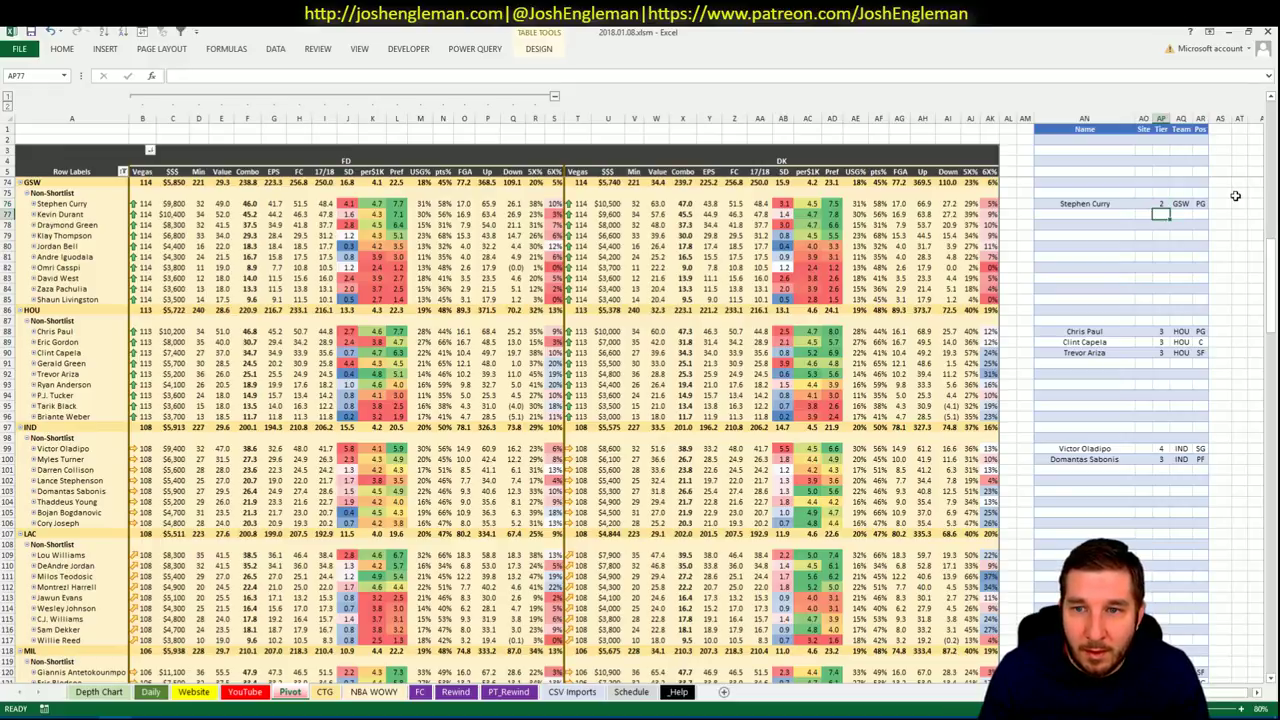
text(3)
key(Left)
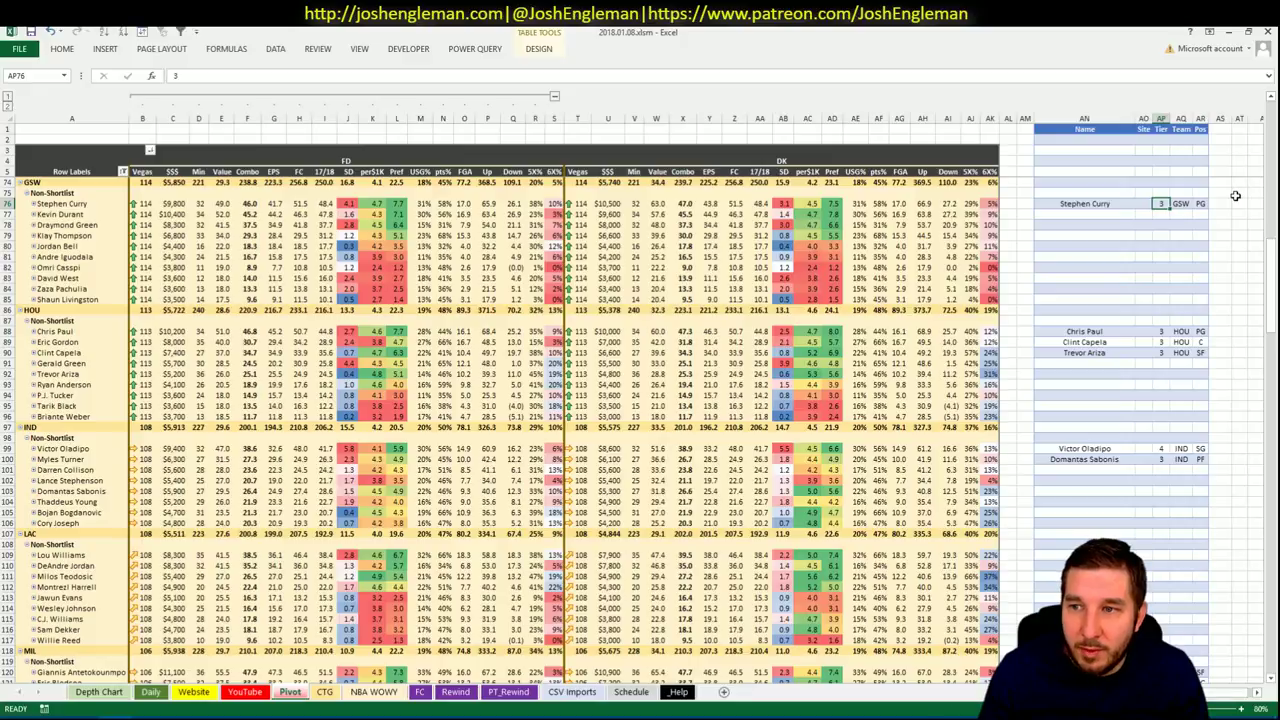
Add Kevin Durant to the shortlist in his row and select his tier cell.
key(Down)
key(Left)
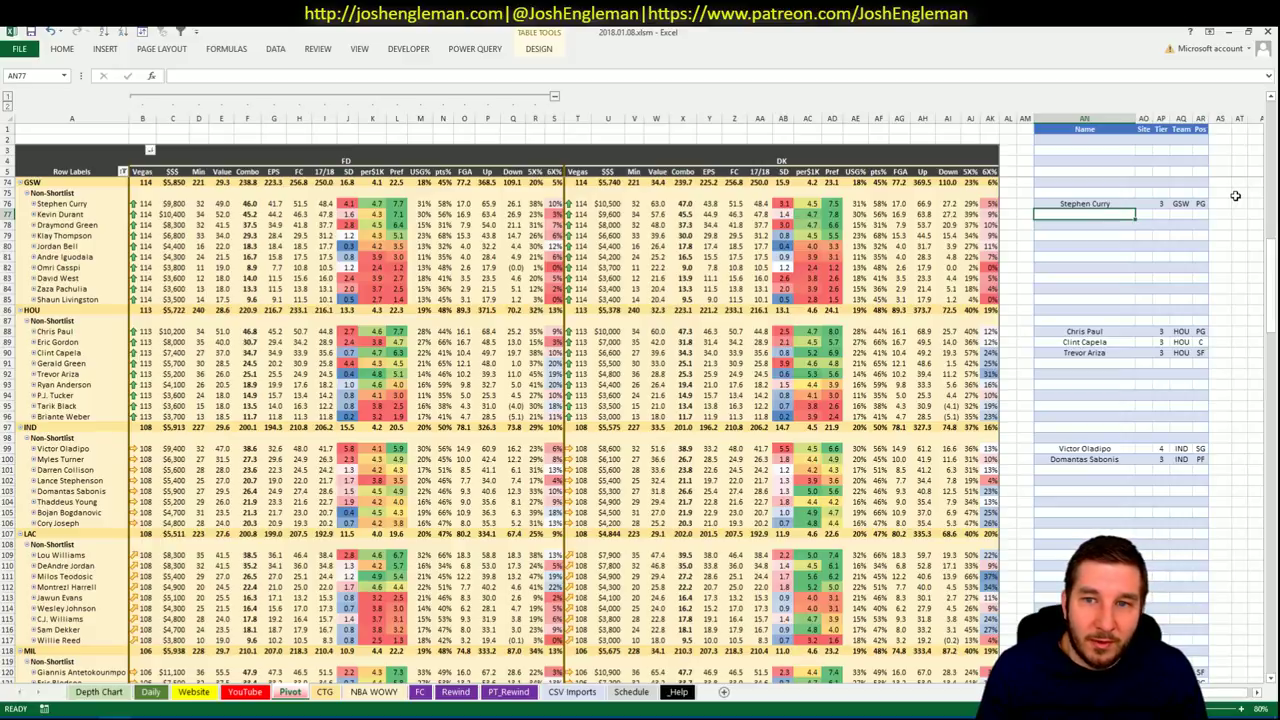
text(Kevin Dyran)
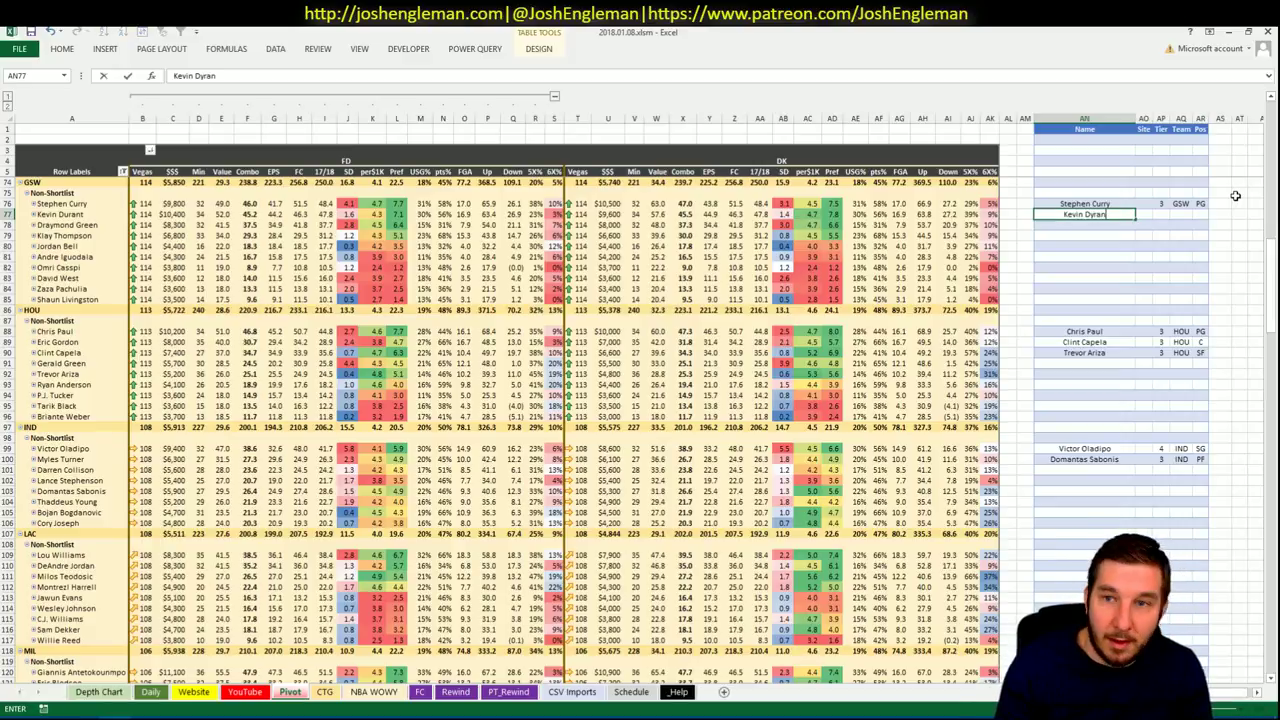
key(Escape)
text(Kevin Durant)
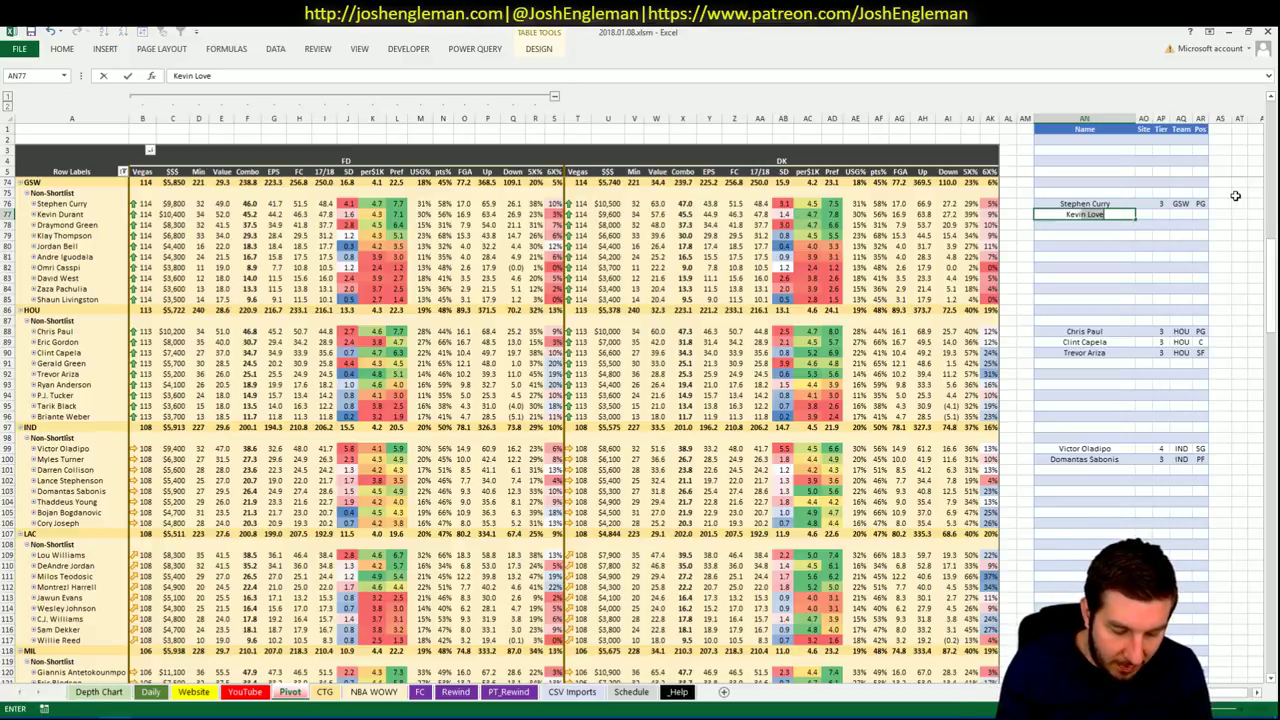
key(ctrl+Return)
key(Right)
key(Right)
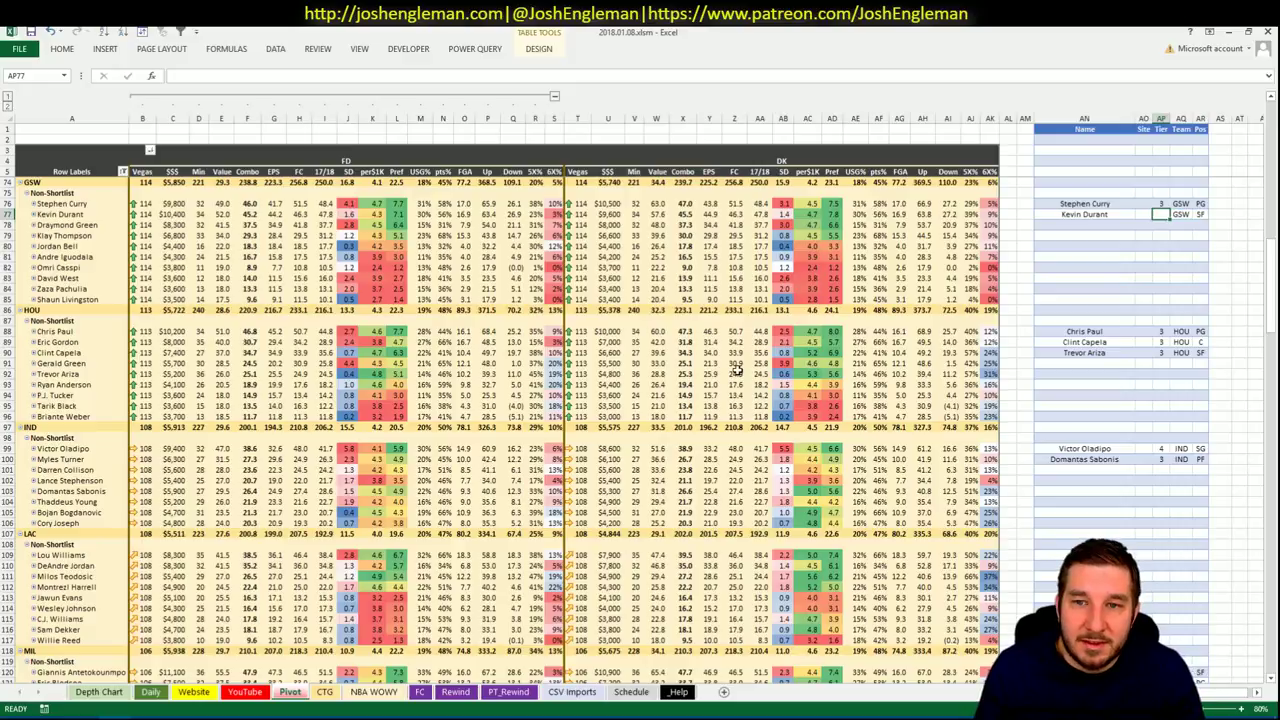
Switch the YouTube sheet's recent-games Team filter to GSW, examine Kevin Durant's latest games, and return to the Pivot sheet.
click(252, 694)
click(355, 129)
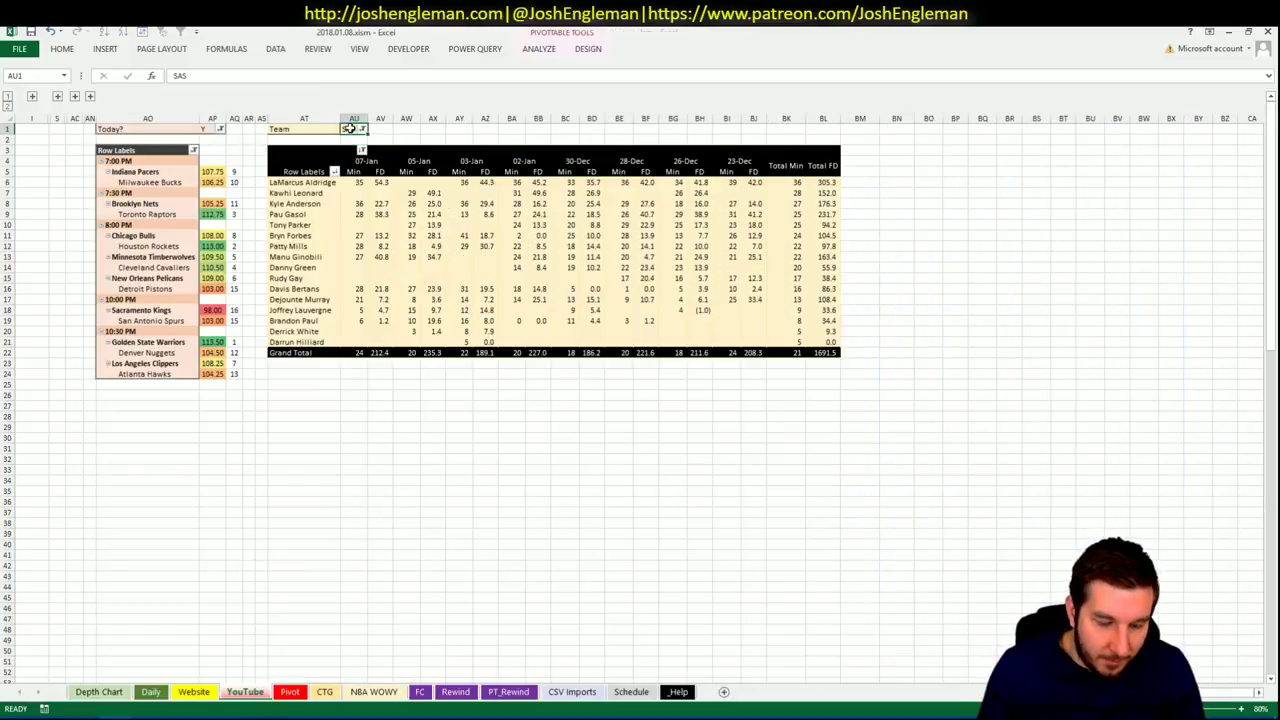
text(GSW)
key(Return)
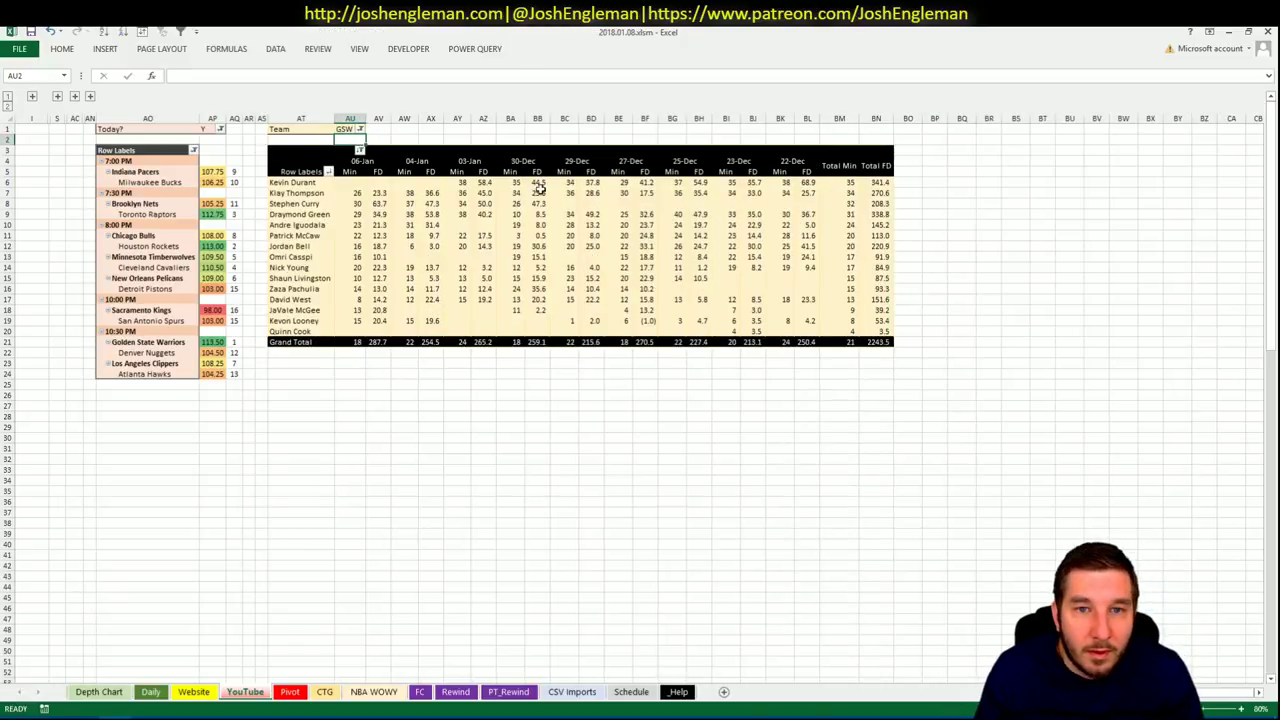
click(355, 183)
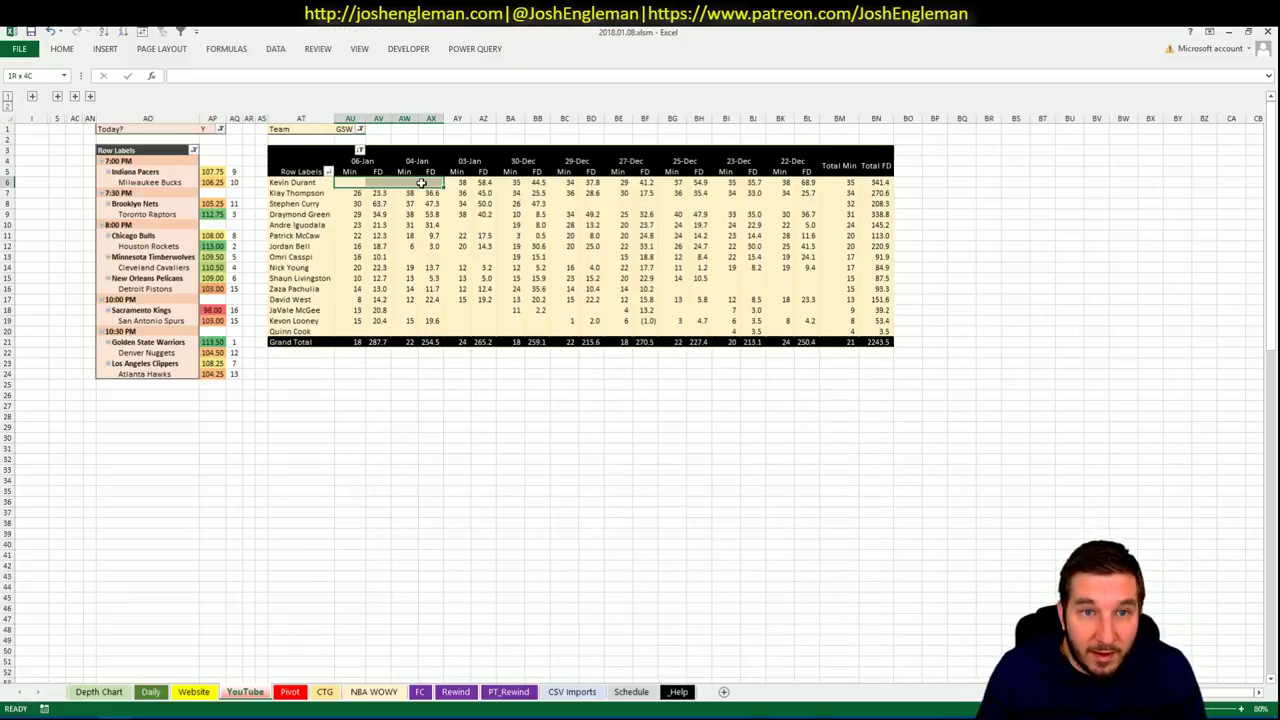
click(483, 459)
click(483, 182)
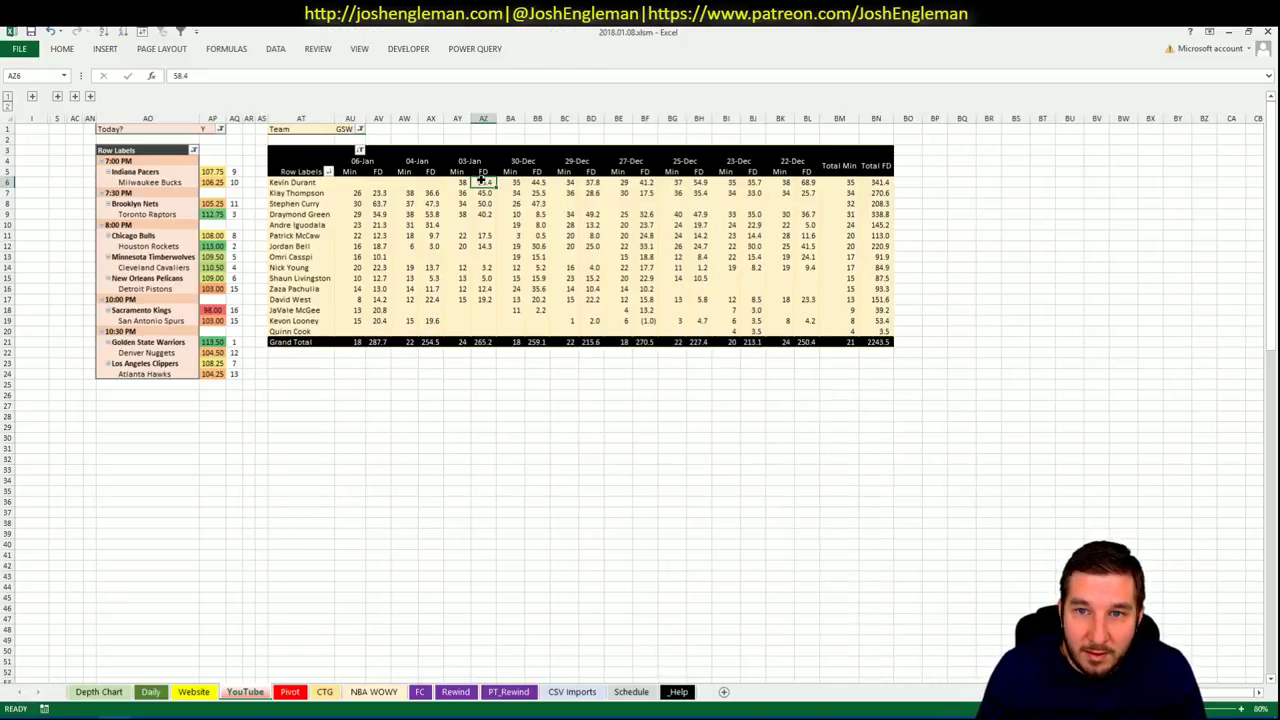
click(289, 691)
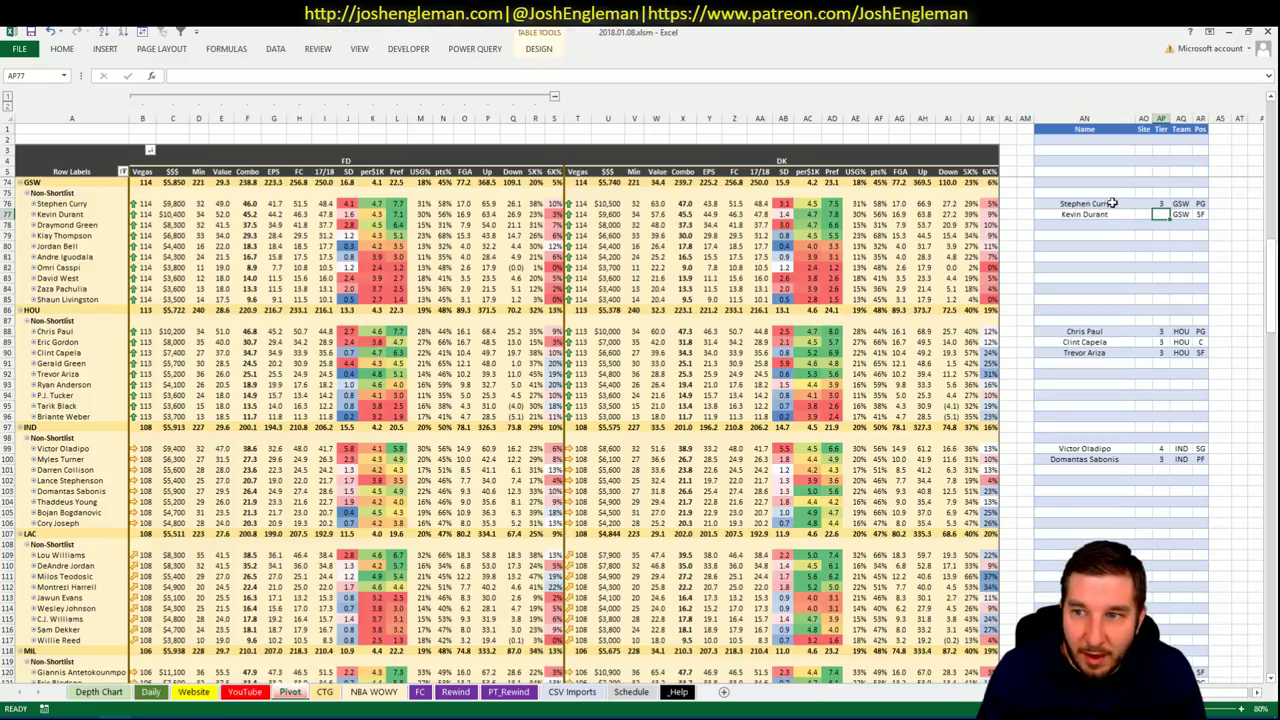
Set Kevin Durant's tier to 2 and add Draymond Green to the shortlist in his GSW row.
text(2)
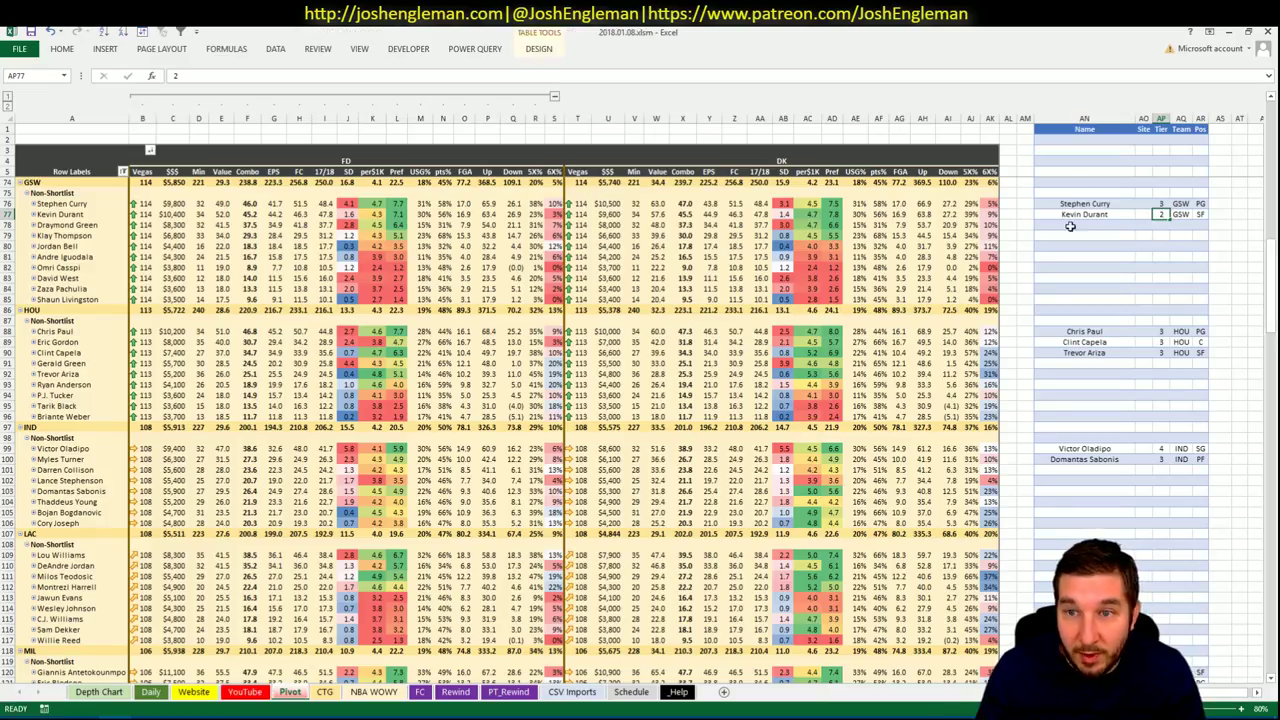
key(Return)
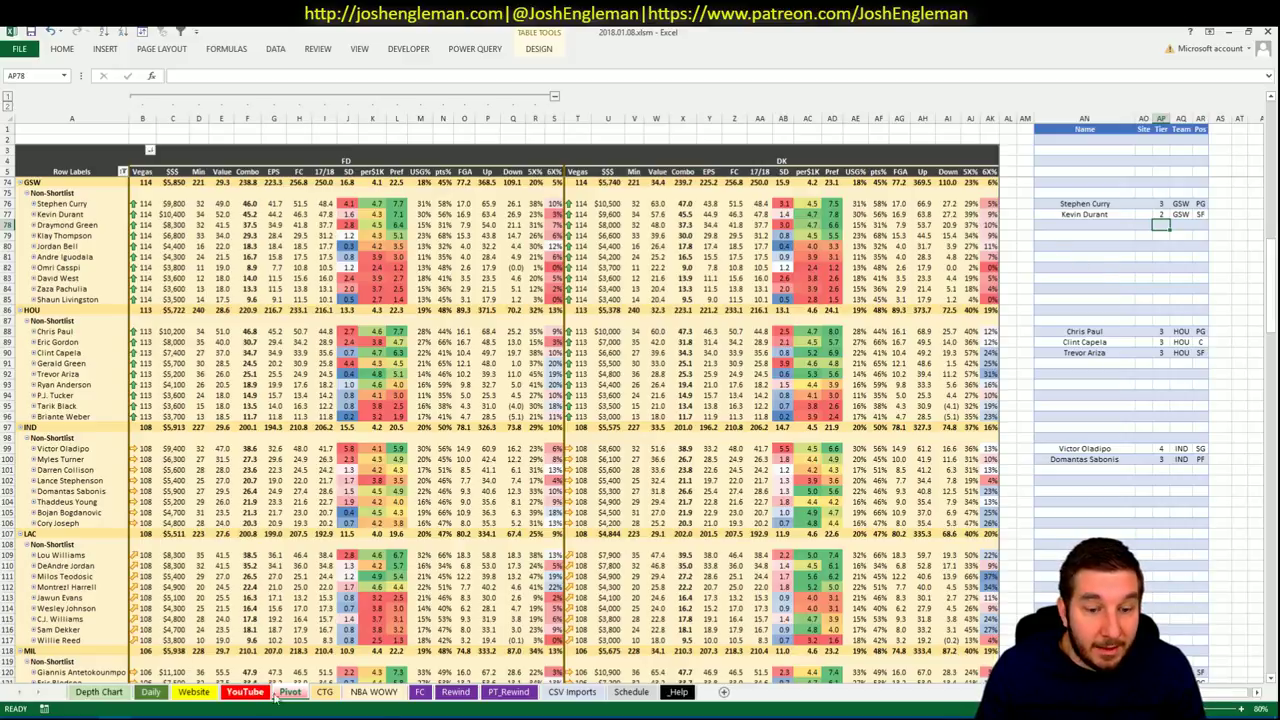
click(1109, 227)
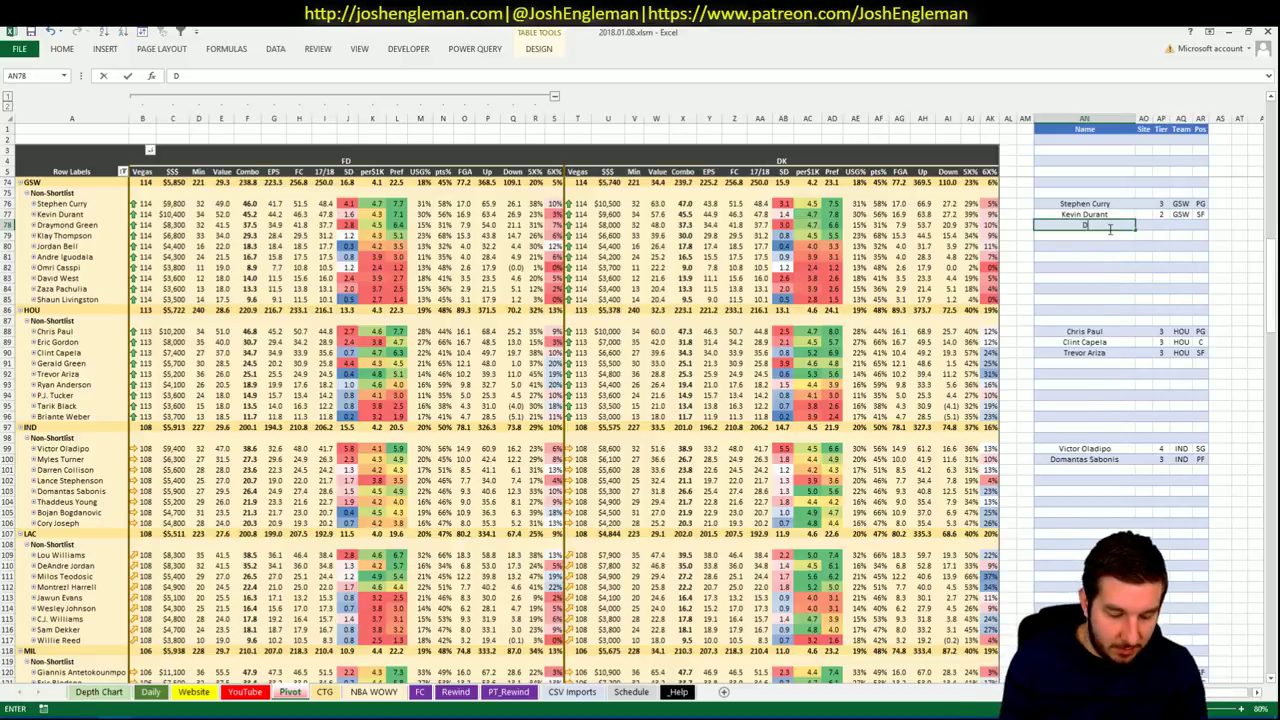
text(Draymond Green)
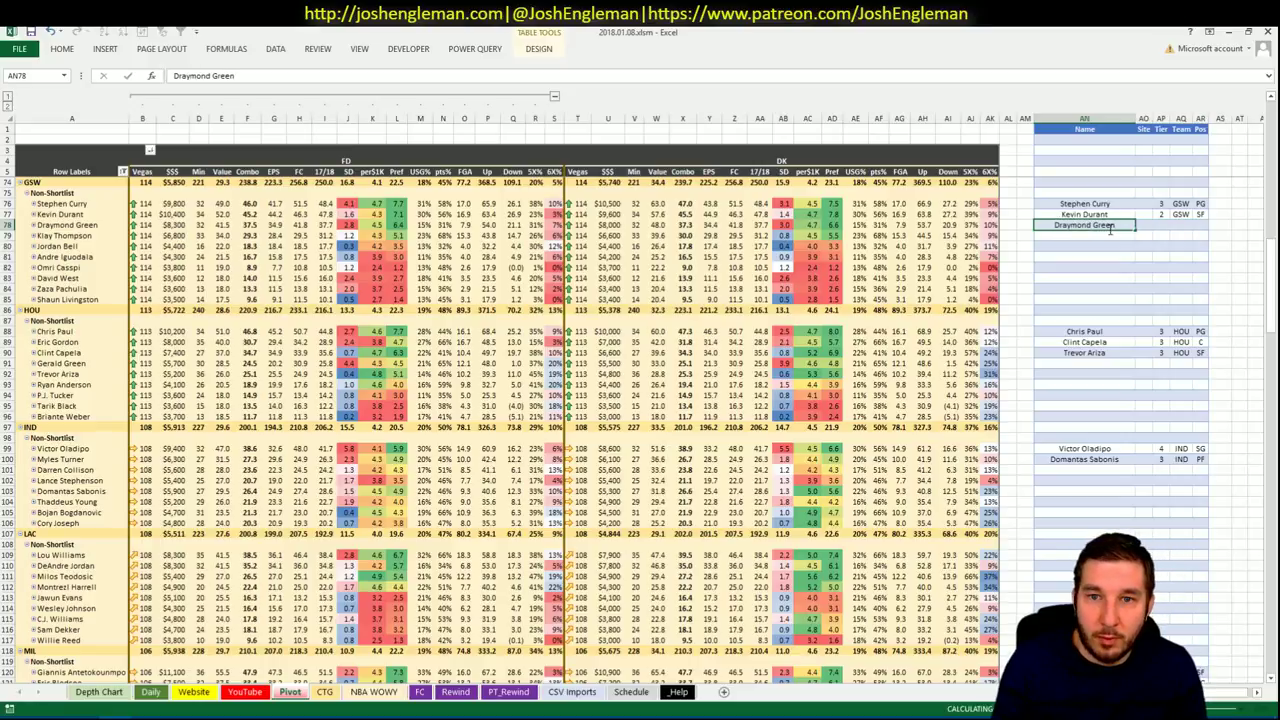
key(Tab)
Check Draymond Green's recent games on the YouTube sheet and set his shortlist tier to 2 on the Pivot sheet.
click(248, 692)
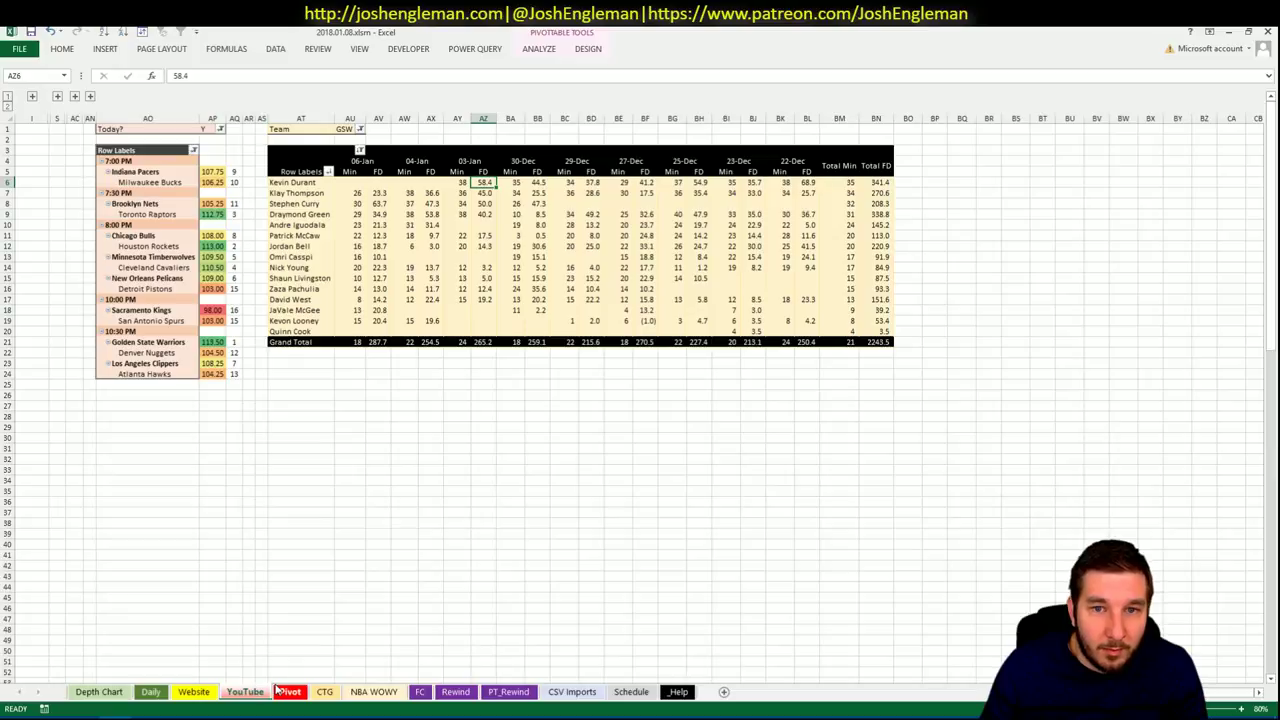
click(287, 693)
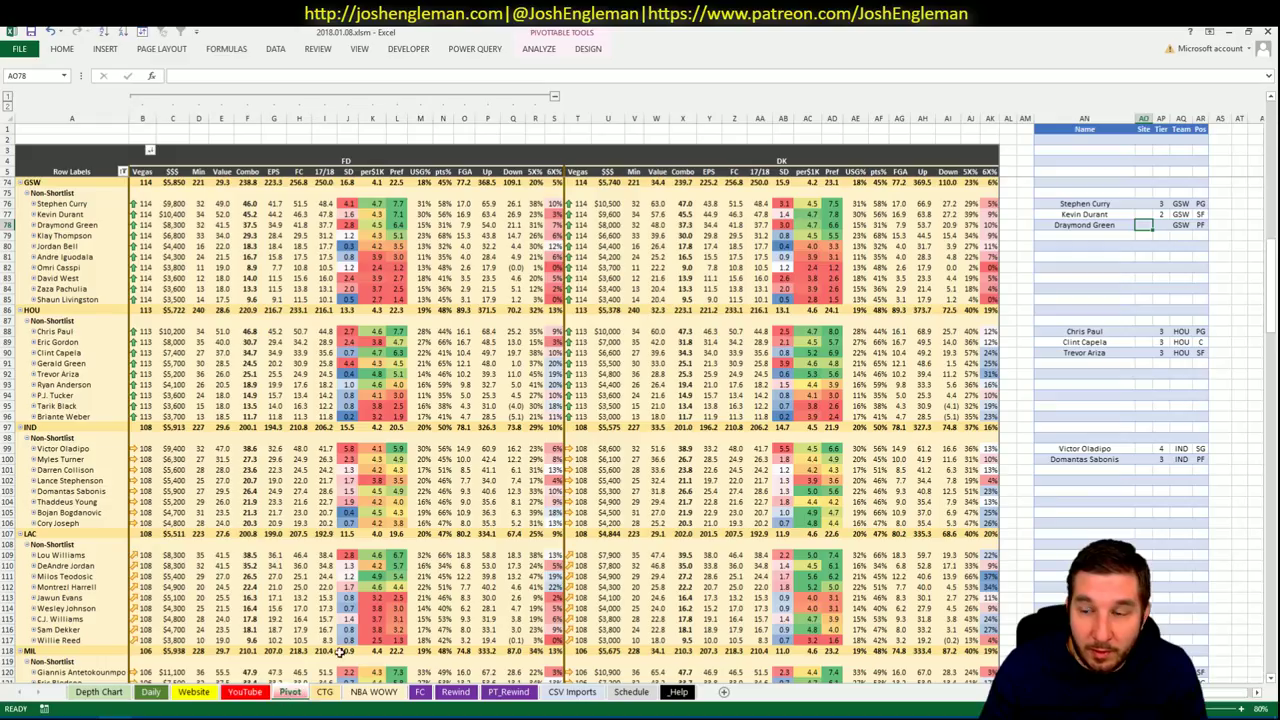
text(2)
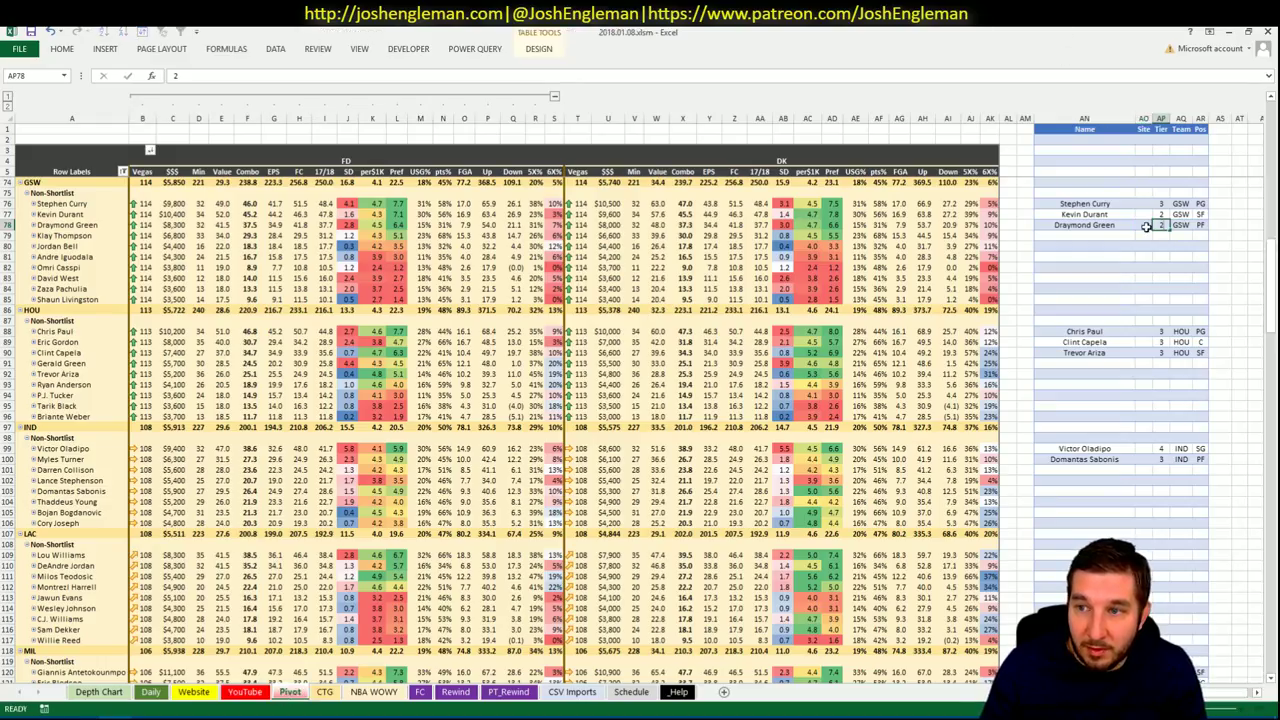
click(1108, 231)
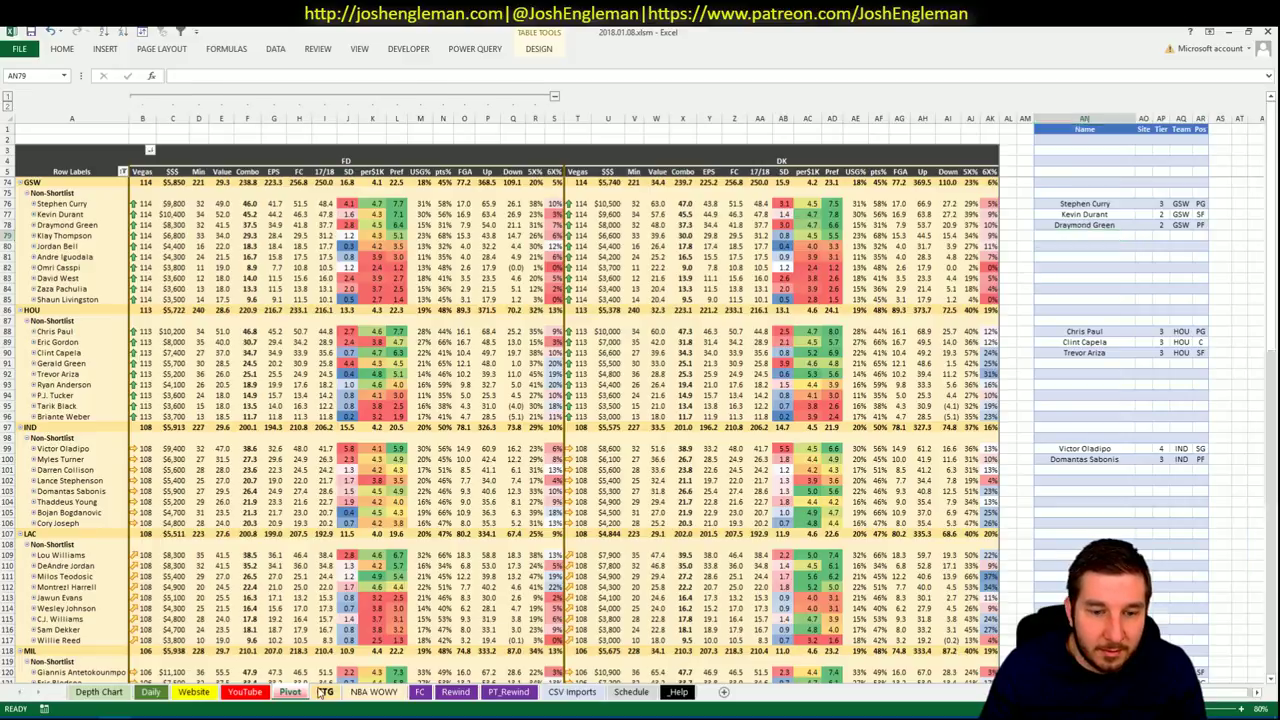
Set the opponent on the CTG sheet to GSW for the Denver matchup.
click(288, 693)
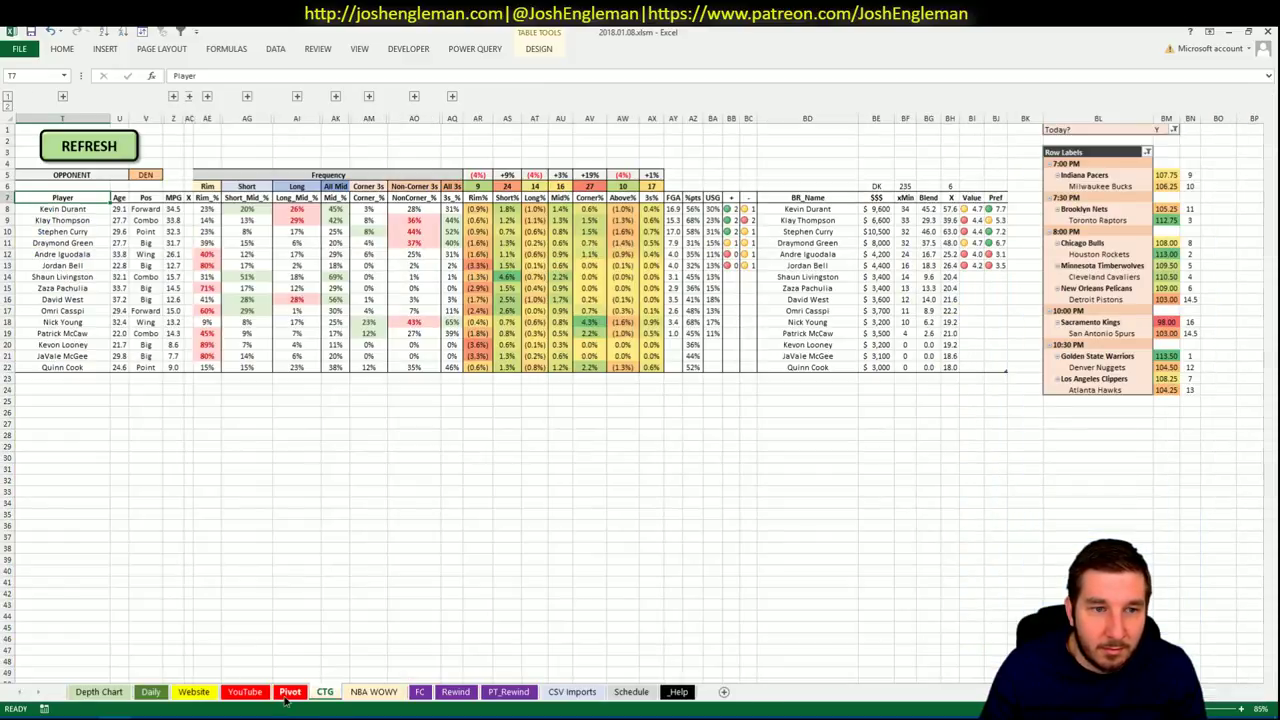
key(ctrl+Page_Up)
click(512, 437)
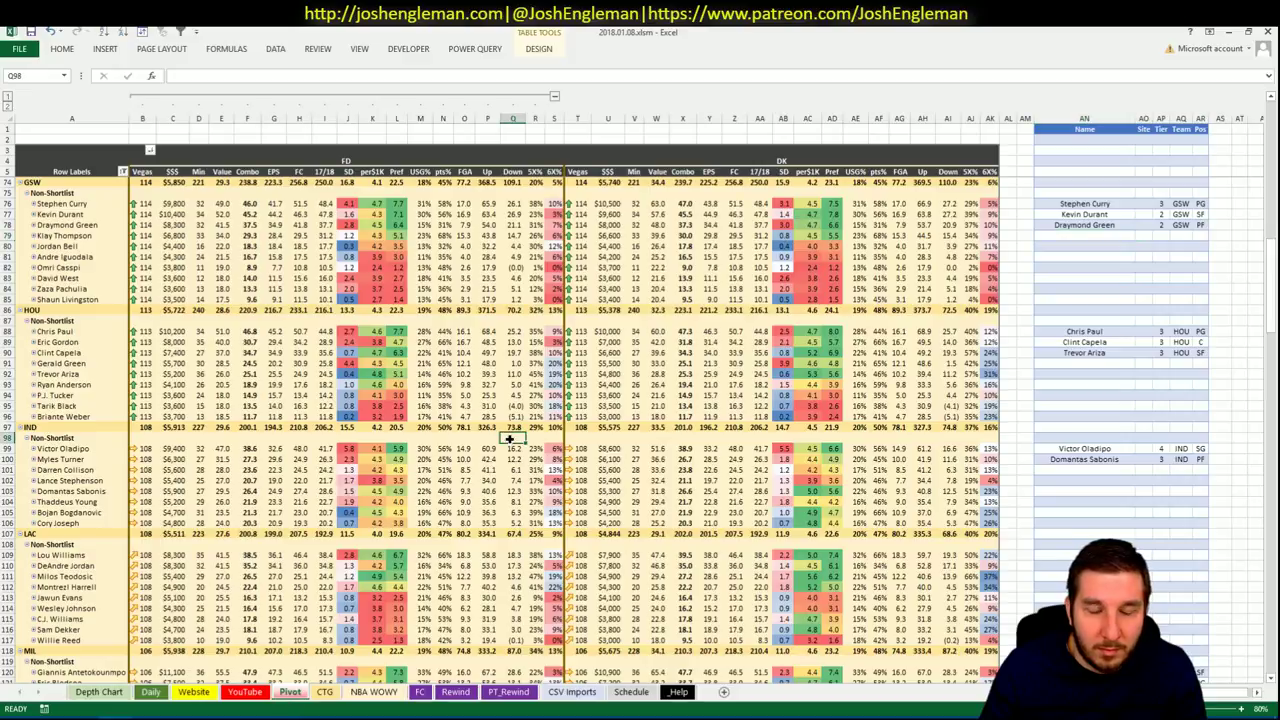
click(330, 693)
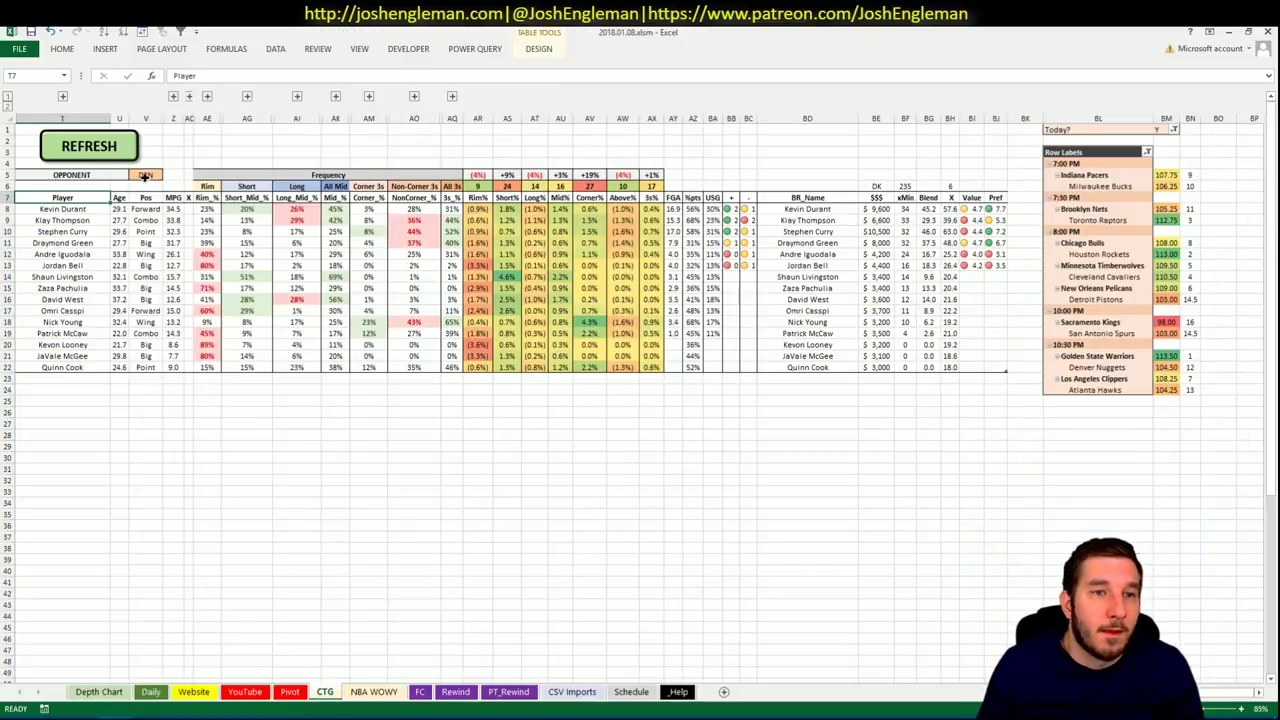
click(145, 176)
text(GSW)
key(Return)
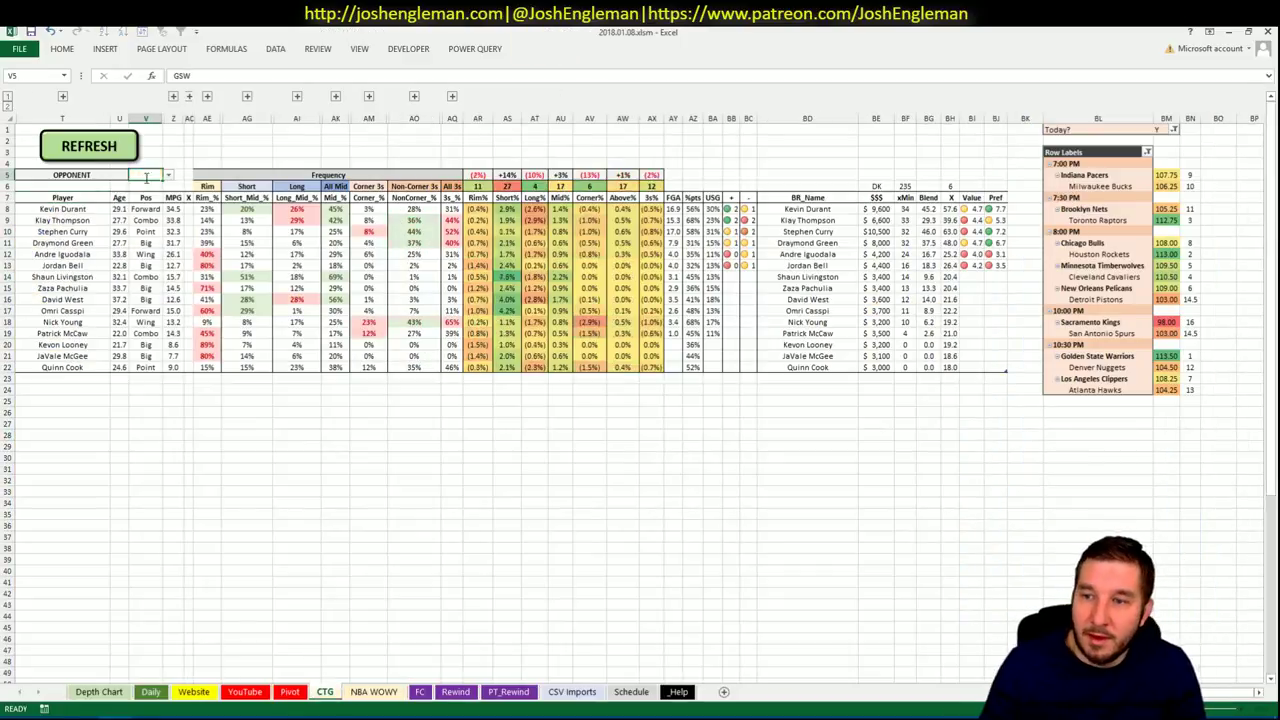
Switch to the browser and open the Denver Nuggets' team stats page on Cleaning the Glass.
click(49, 717)
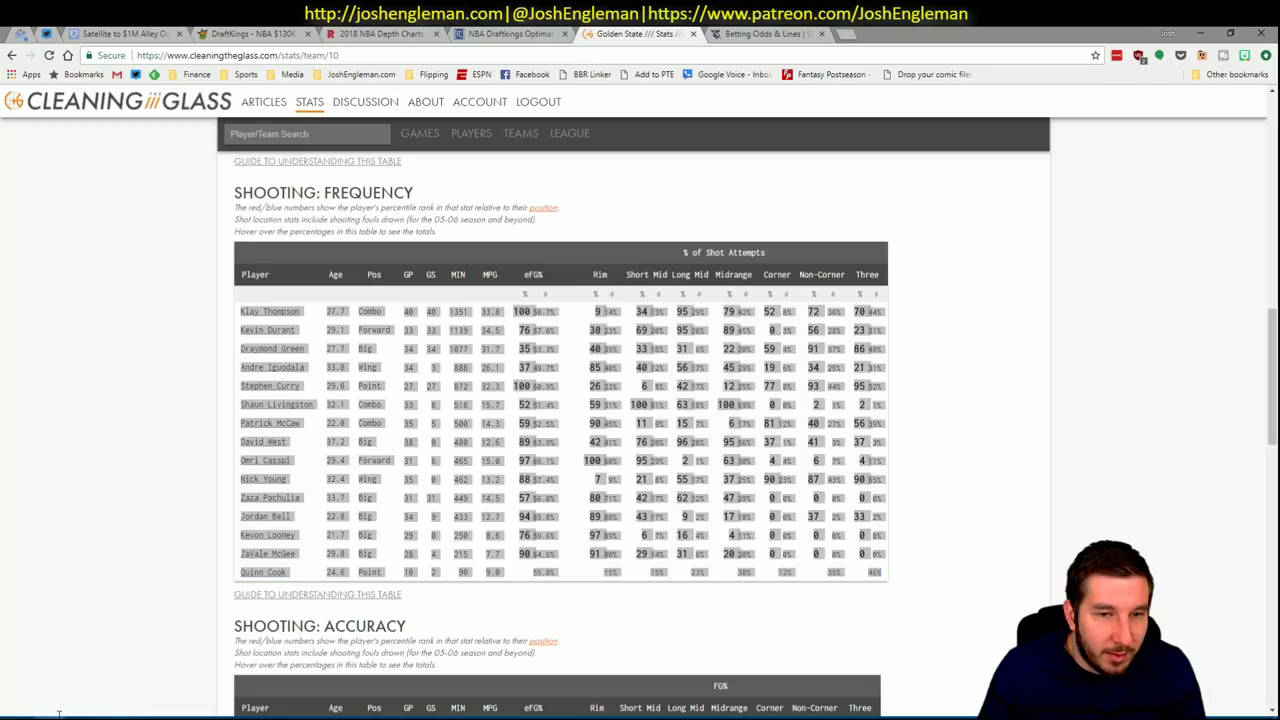
click(283, 137)
text(den)
key(Down)
key(Return)
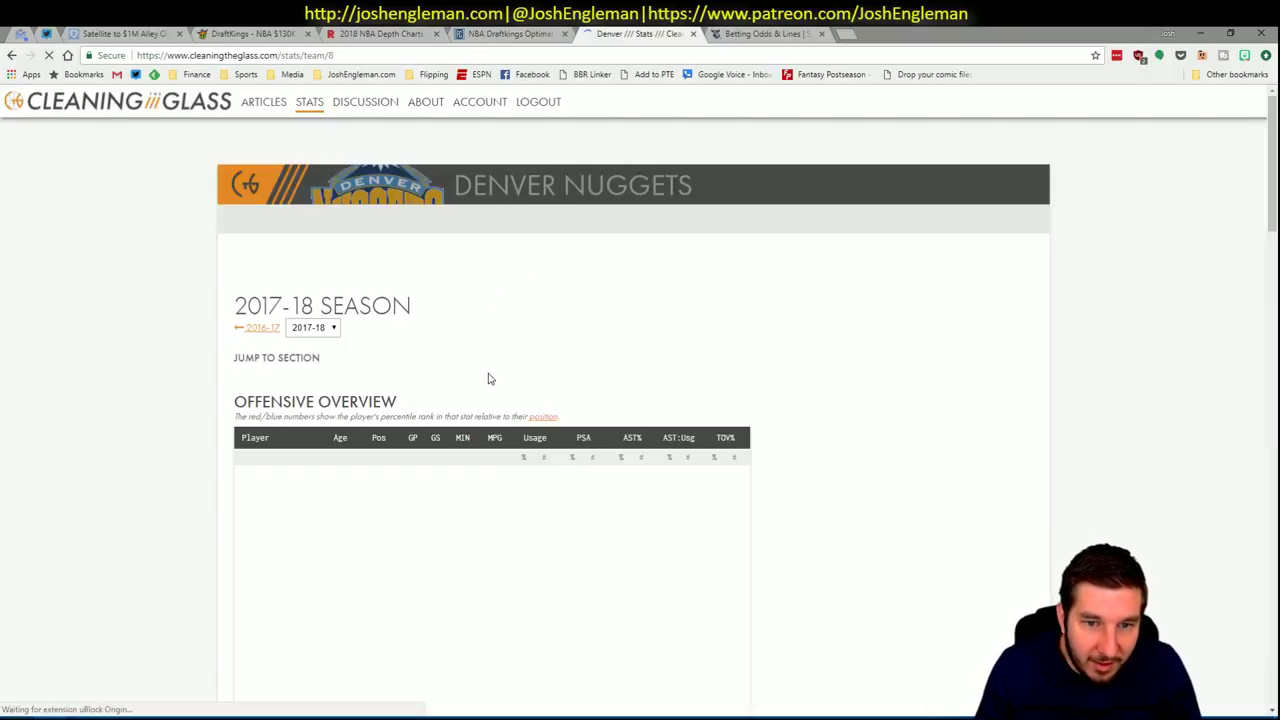
Copy all player rows of Denver's Shooting: Frequency table into the workbook's CTG sheet.
scroll(430, 365, down, 10)
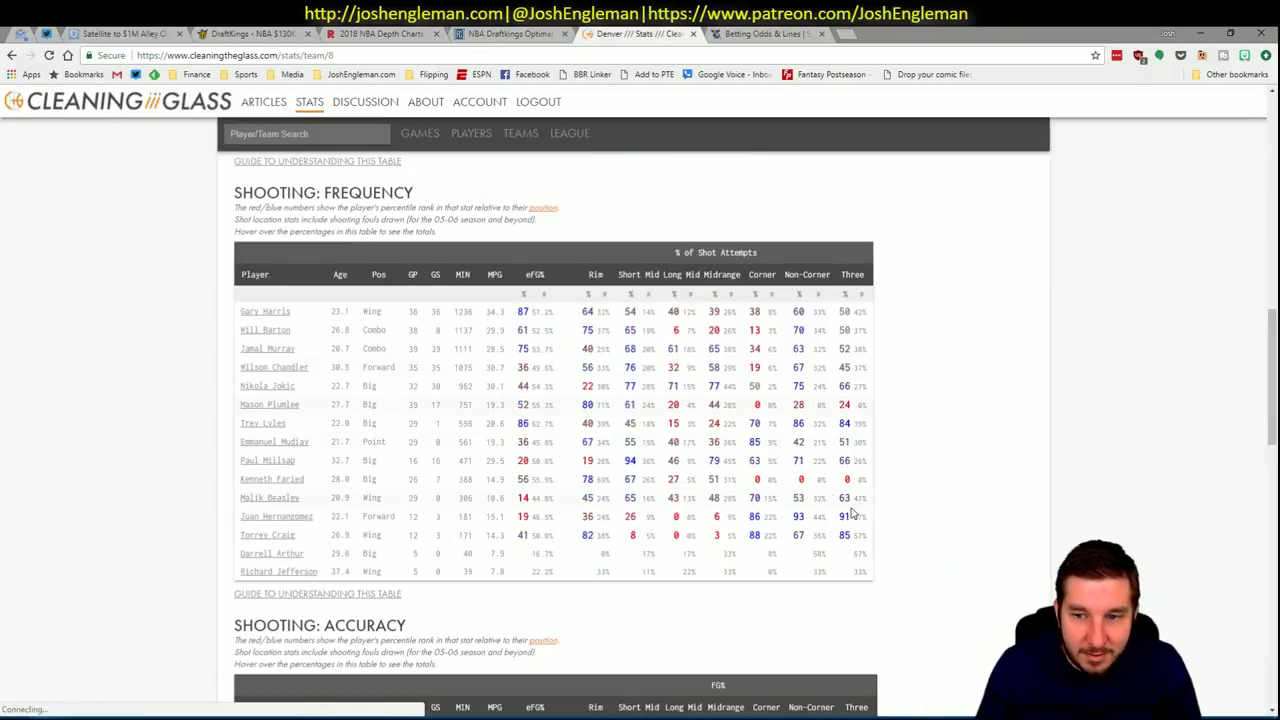
drag(860, 578, 240, 311)
key(alt+Tab)
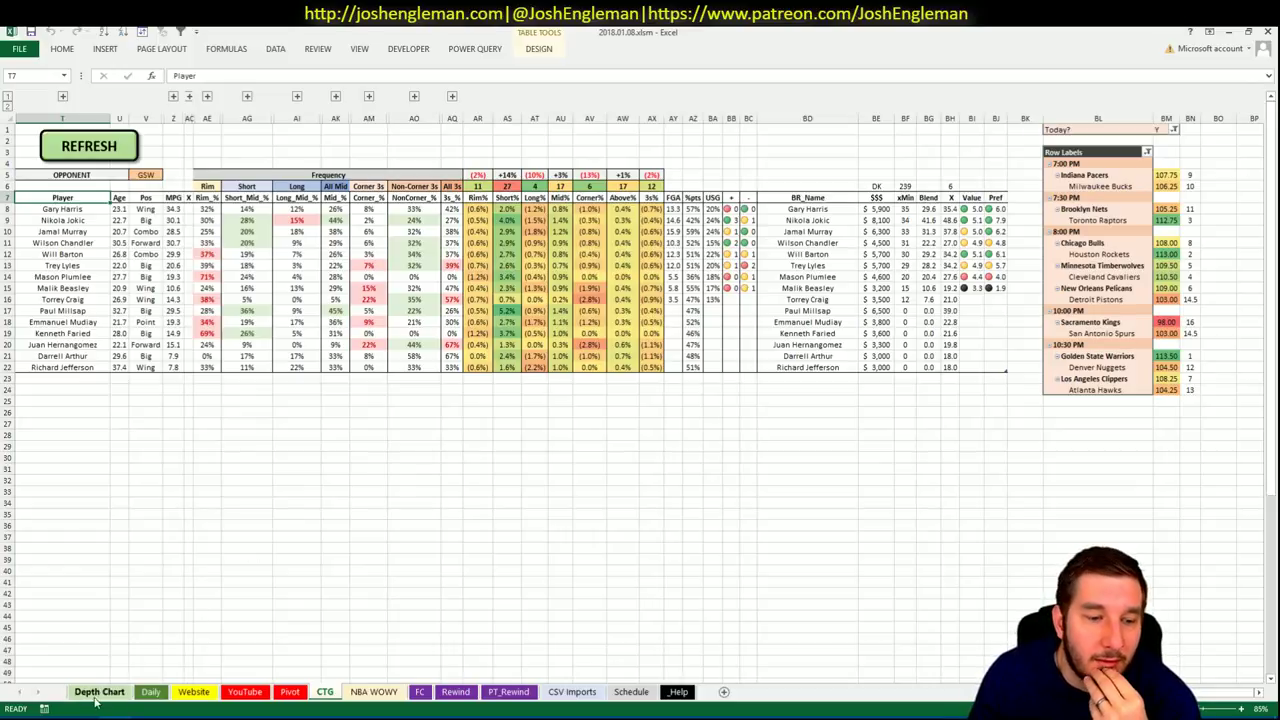
Switch to FantasyCruncher in the browser and filter the DraftKings center list to the Denver at Golden State game.
key(alt+Tab)
click(485, 33)
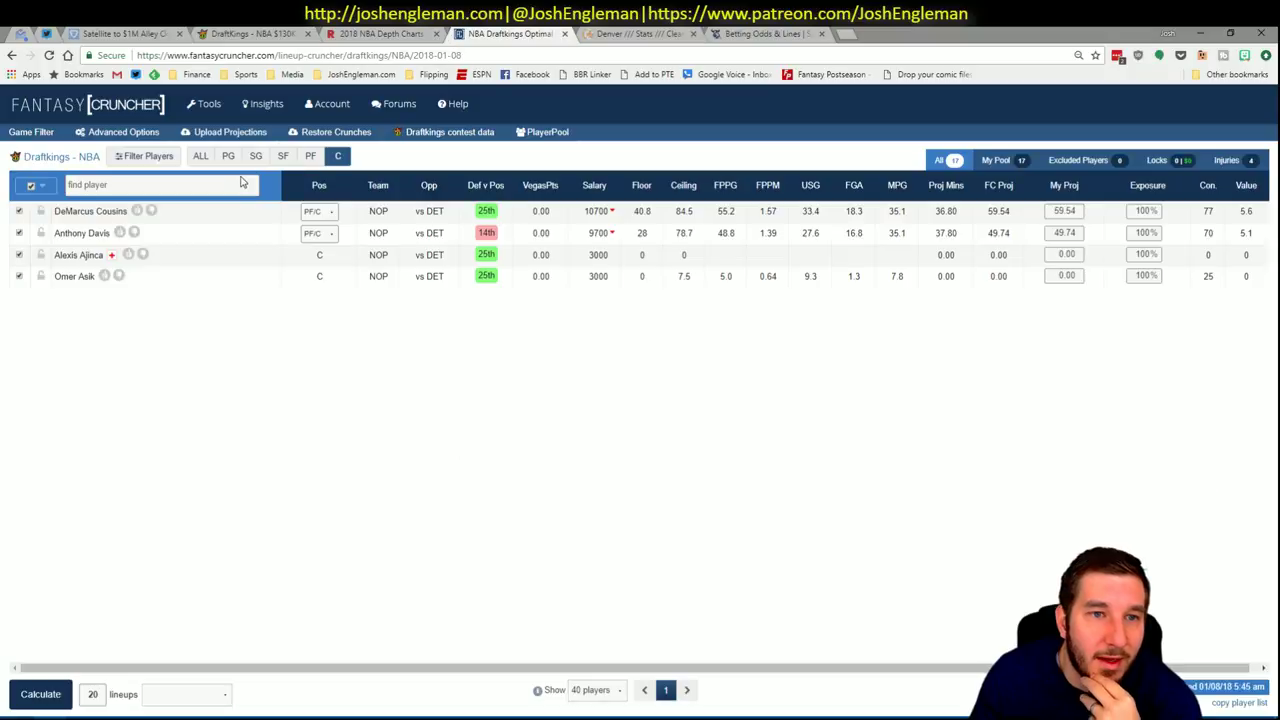
click(31, 131)
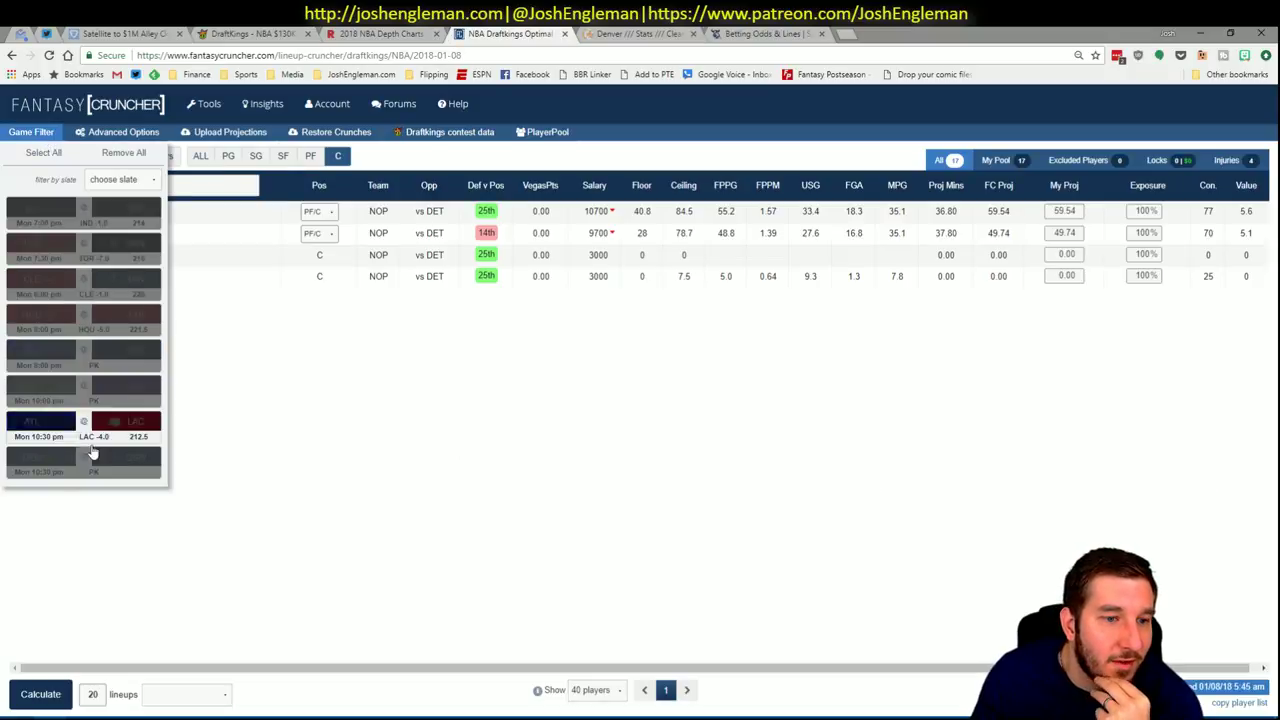
click(40, 458)
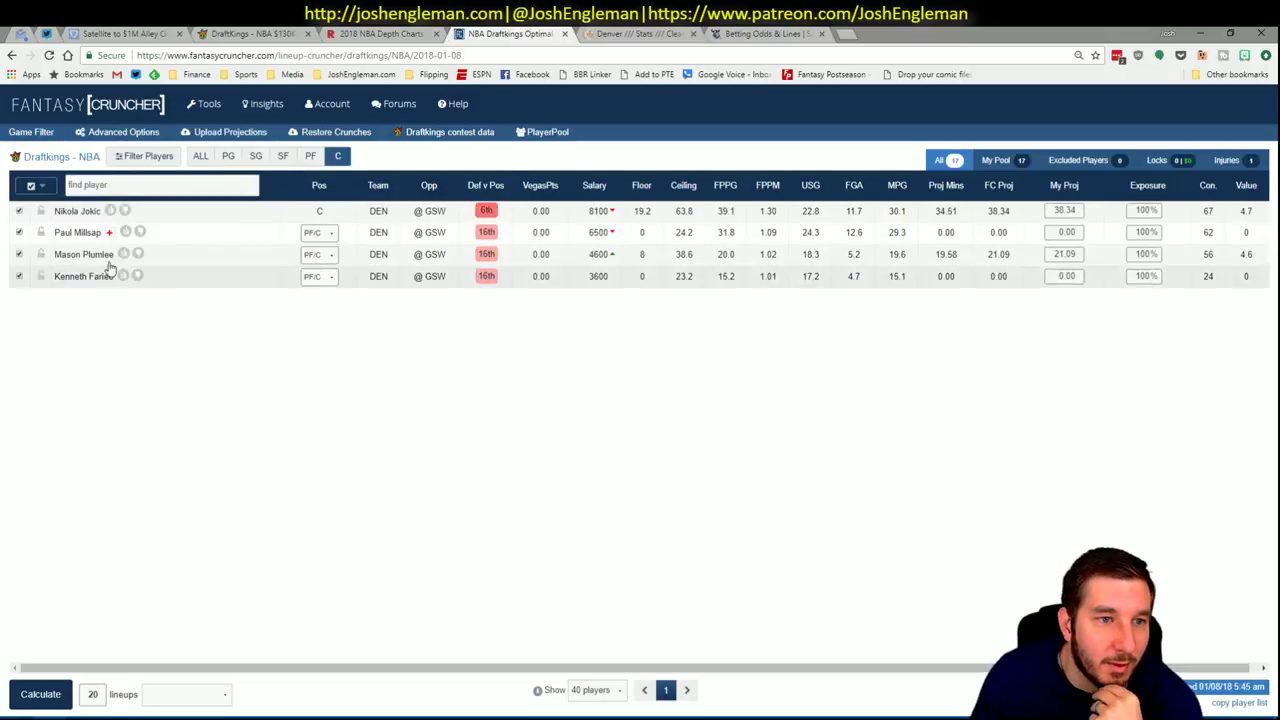
Examine Nikola Jokic's game log filtered to opponent GSW, and close his player details.
click(86, 211)
click(428, 241)
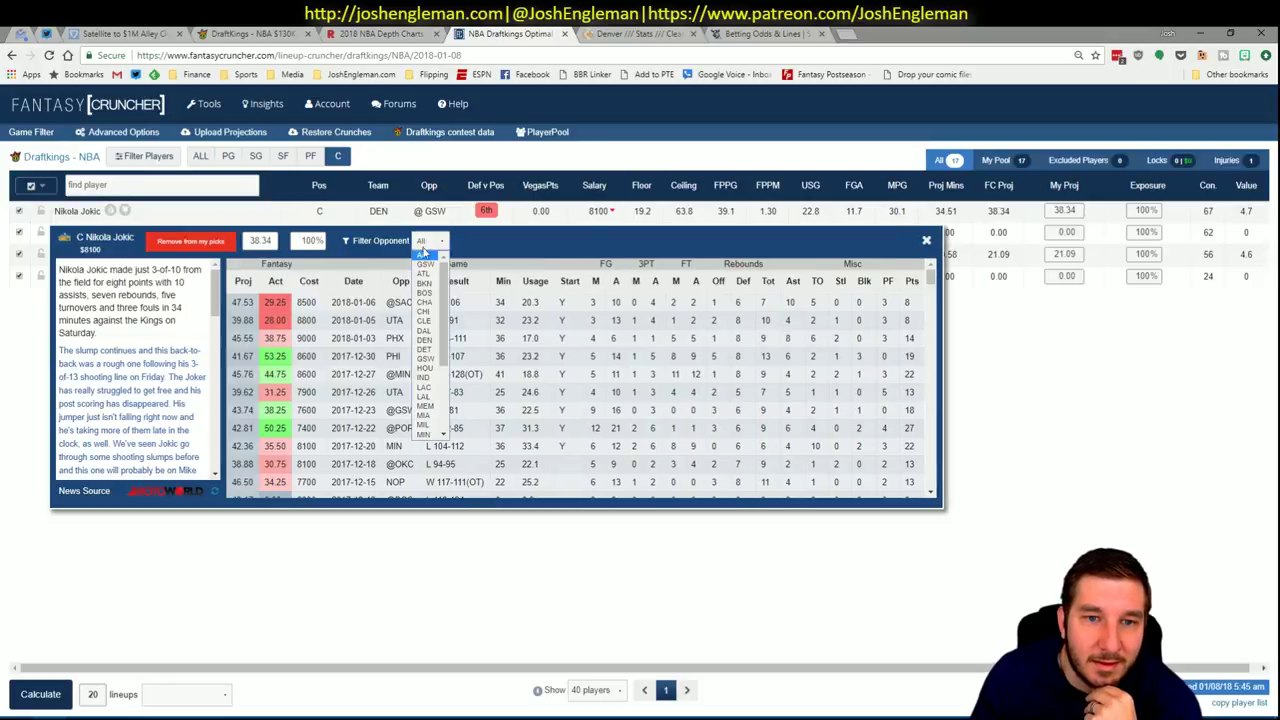
click(431, 272)
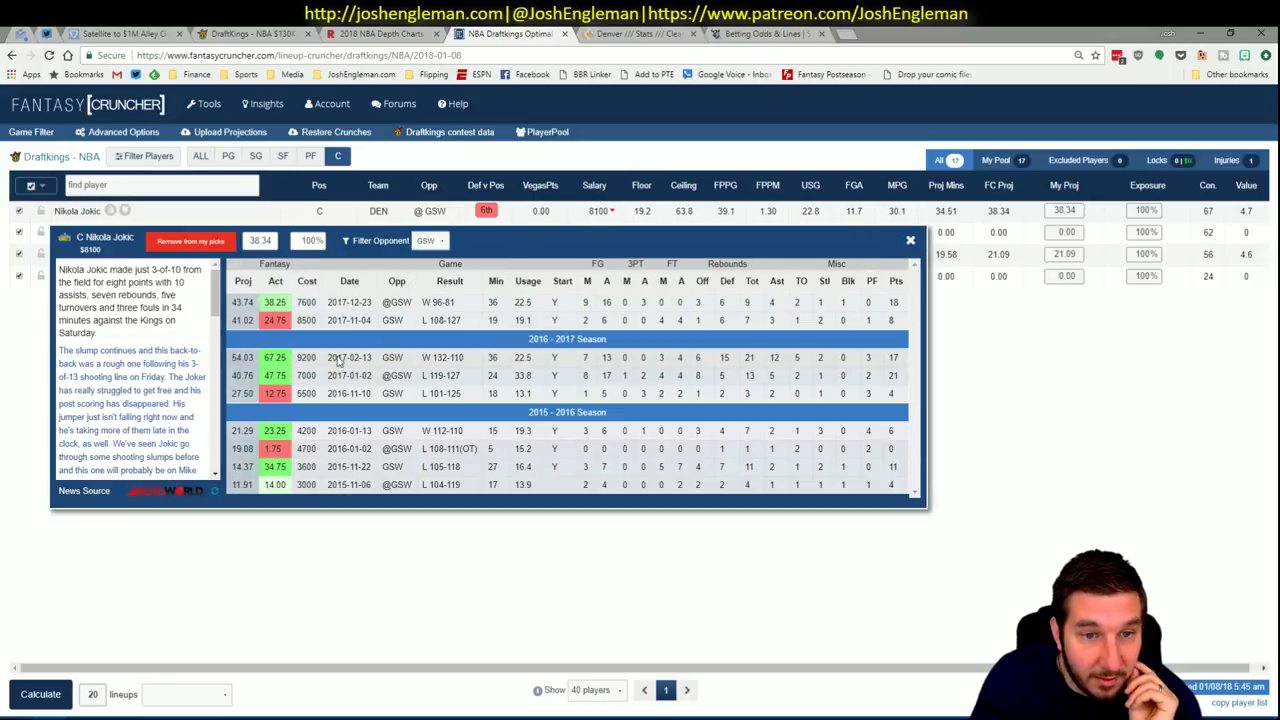
click(910, 240)
Return to the workbook's Pivot sheet and select the empty shortlist name cell in Nikola Jokic's DEN row.
key(alt+Tab)
click(289, 691)
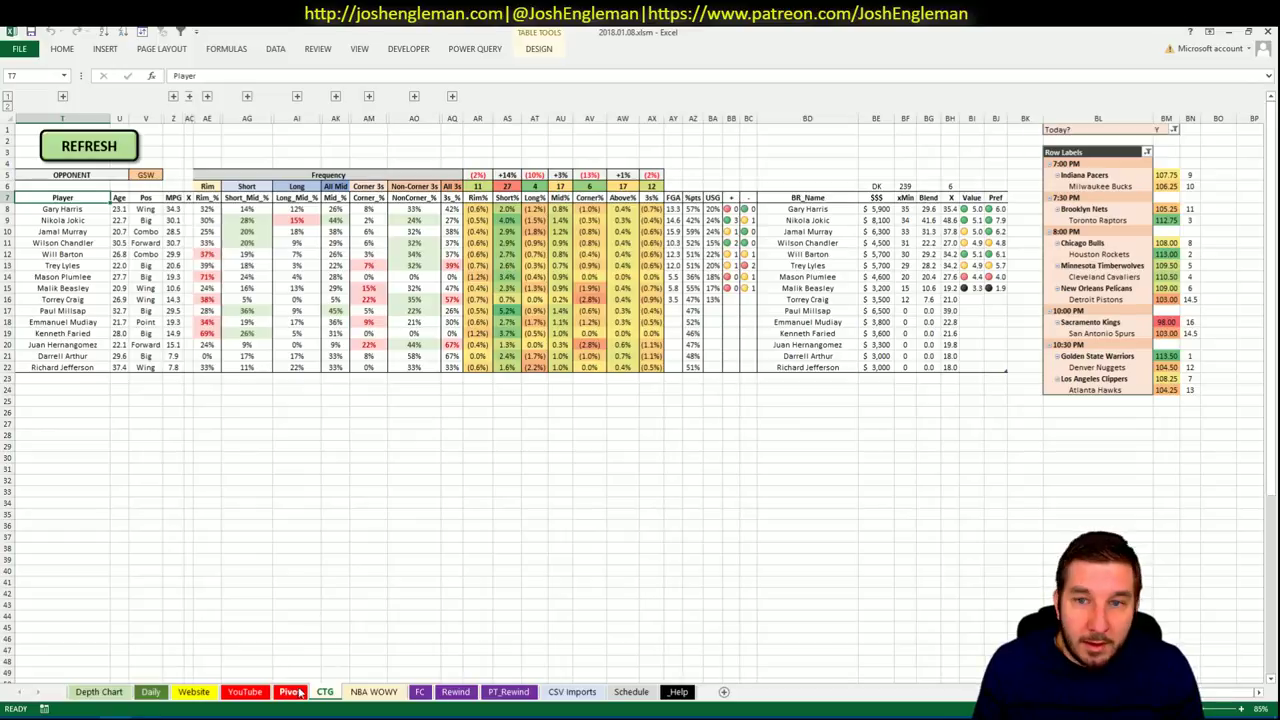
scroll(443, 597, up, 9)
scroll(443, 597, down, 3)
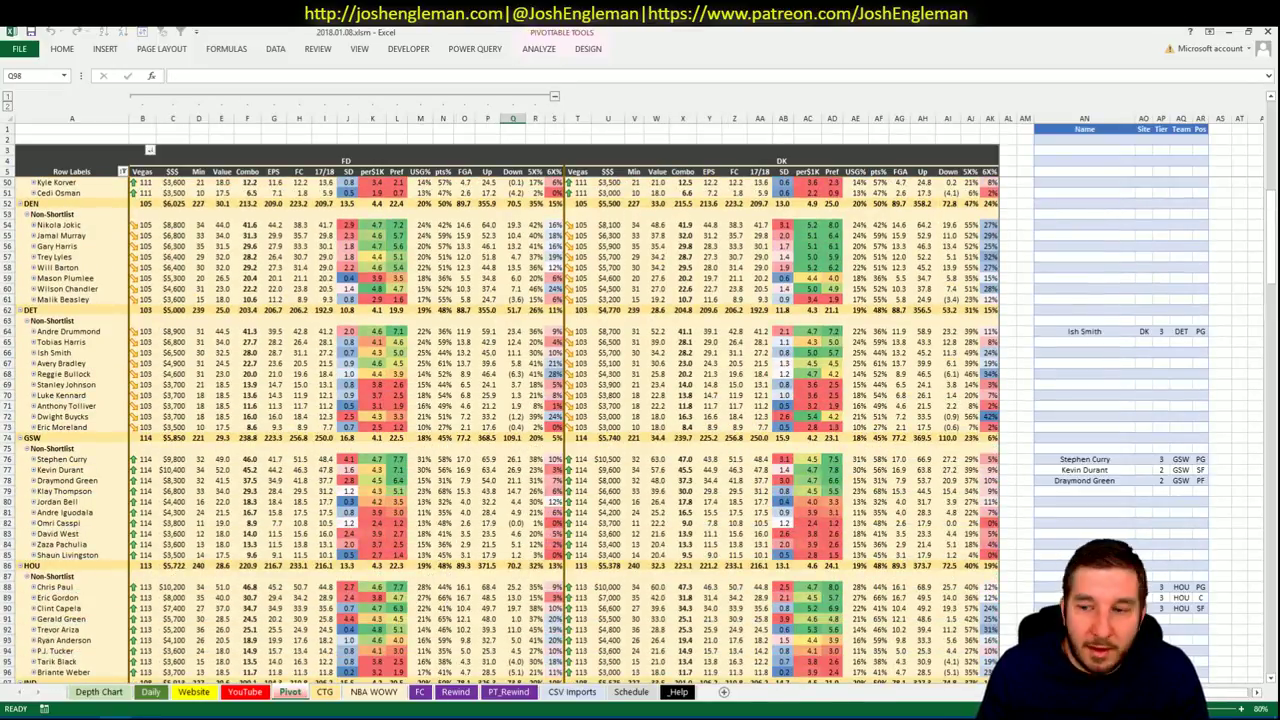
scroll(1270, 680, down, 1)
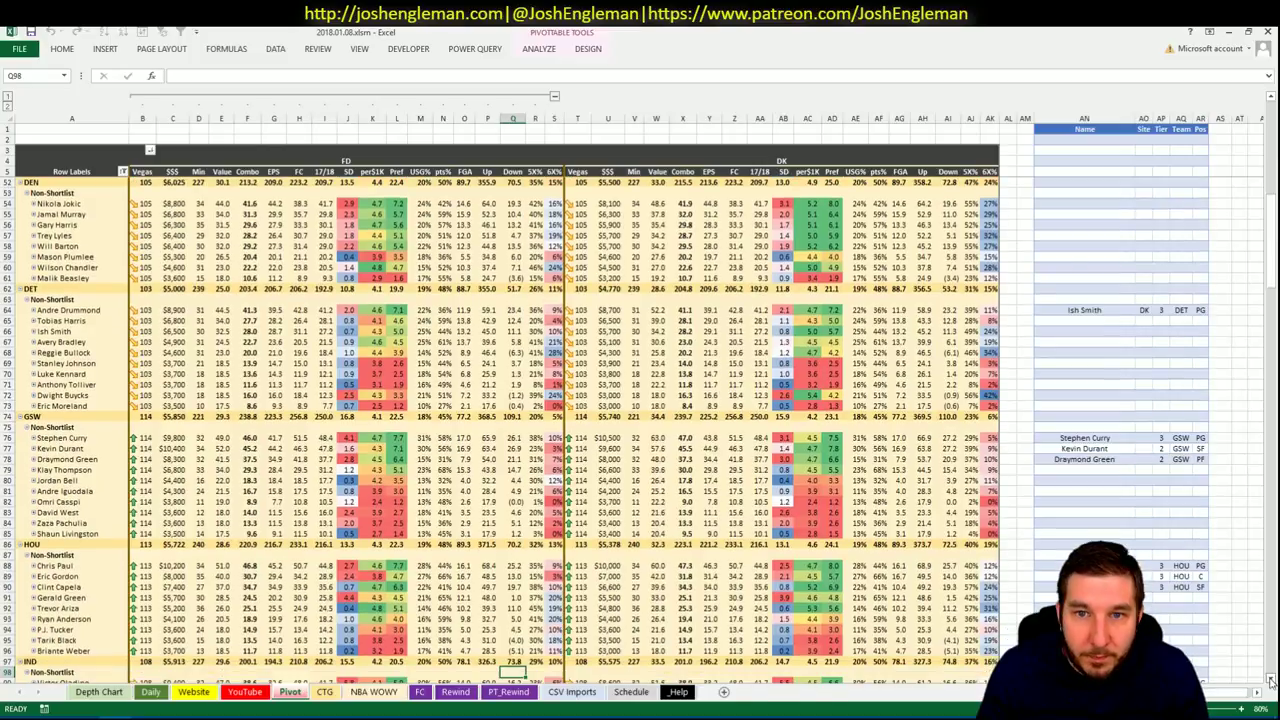
click(1090, 204)
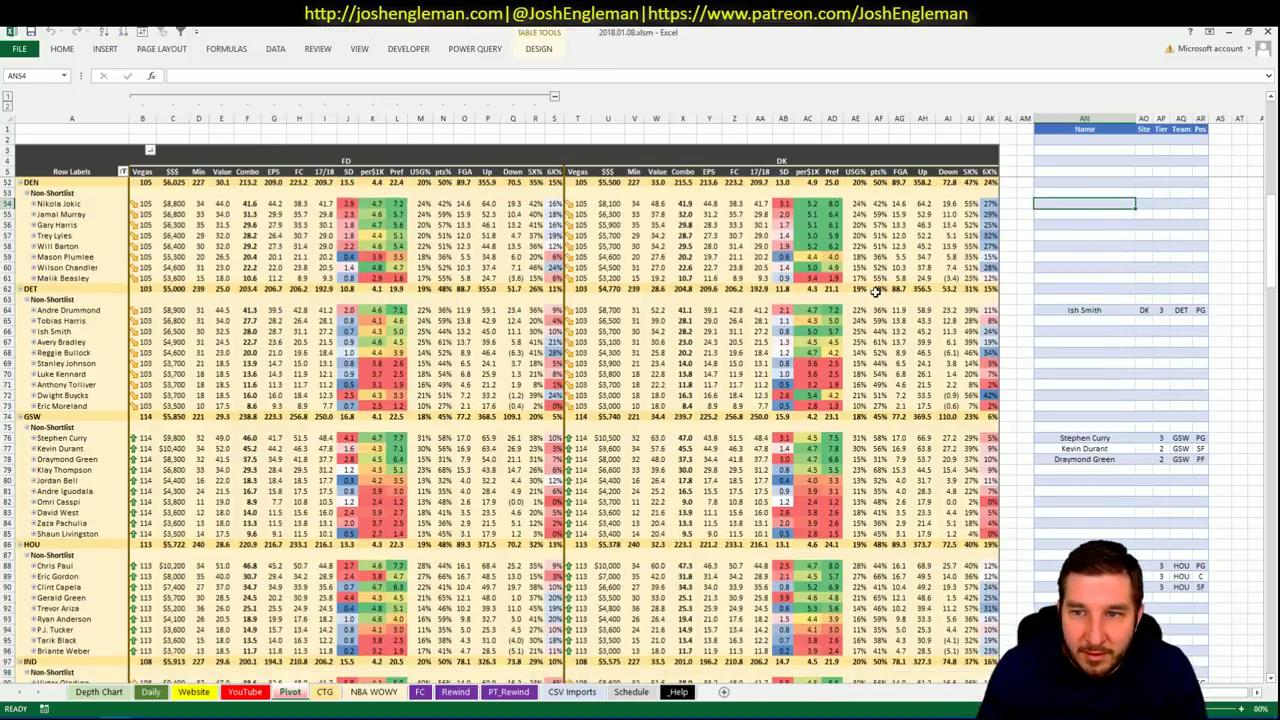
Switch the YouTube sheet's recent-games Team filter to DEN, examine Denver's latest games, and return to the Pivot sheet.
click(246, 692)
click(349, 129)
text(D)
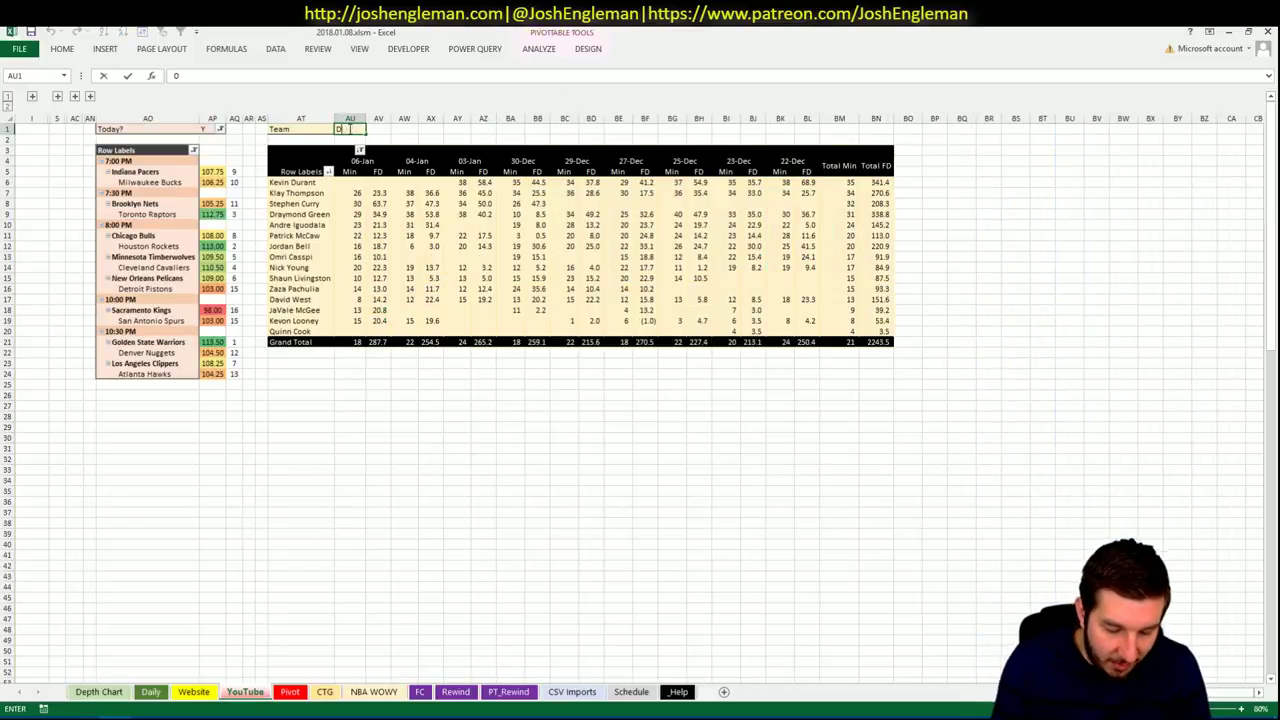
text(EN)
key(Return)
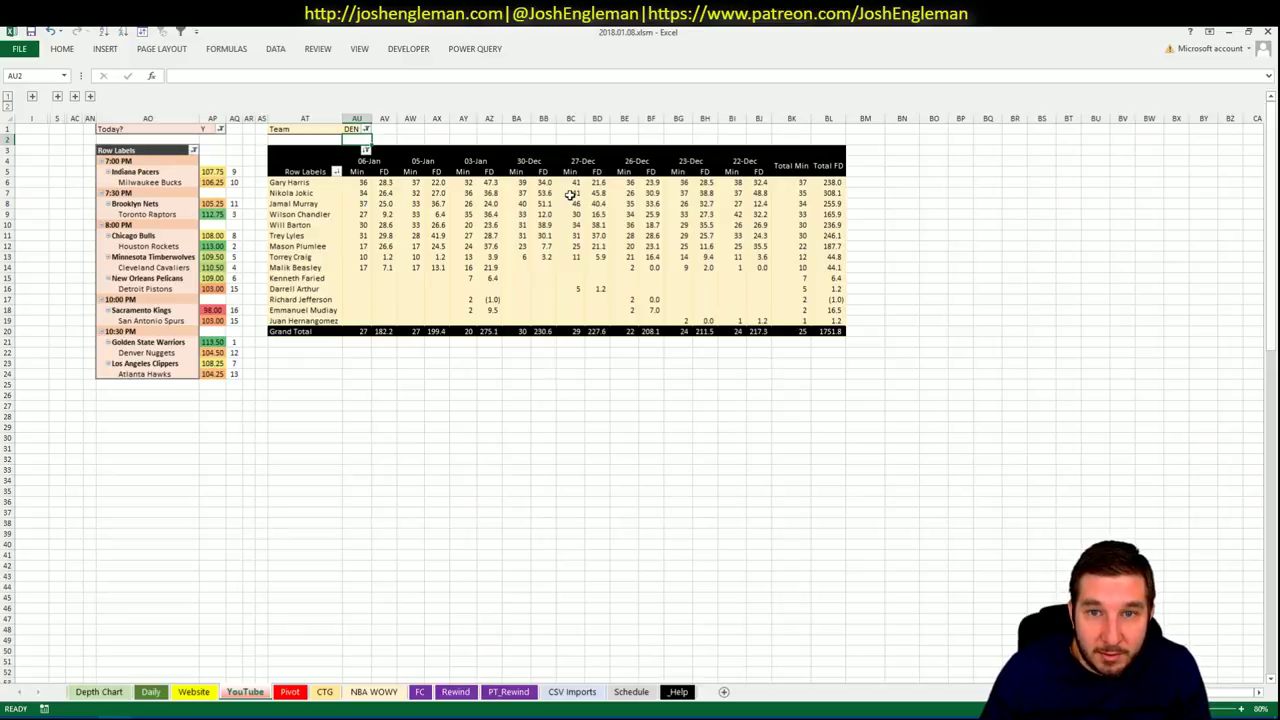
click(290, 693)
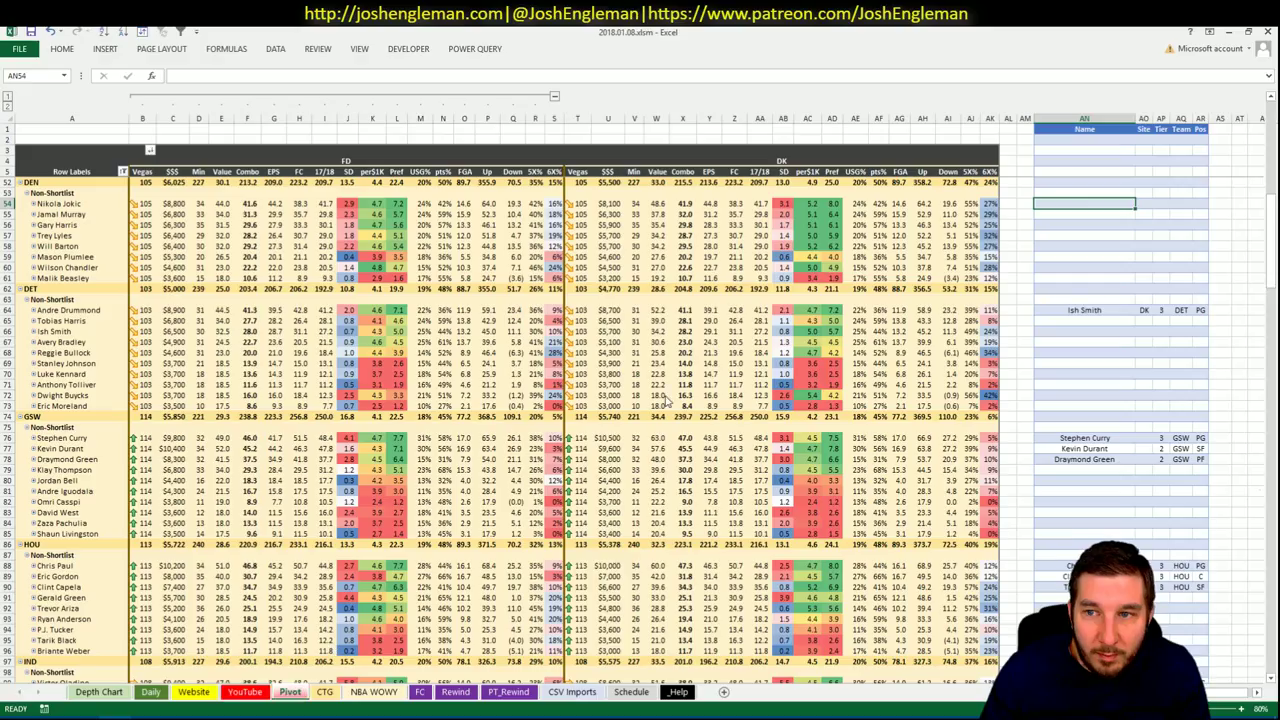
Add Nikola Jokic to the shortlist in his row with tier 3, leaving his site blank.
click(1059, 202)
text(Nikola Jokic)
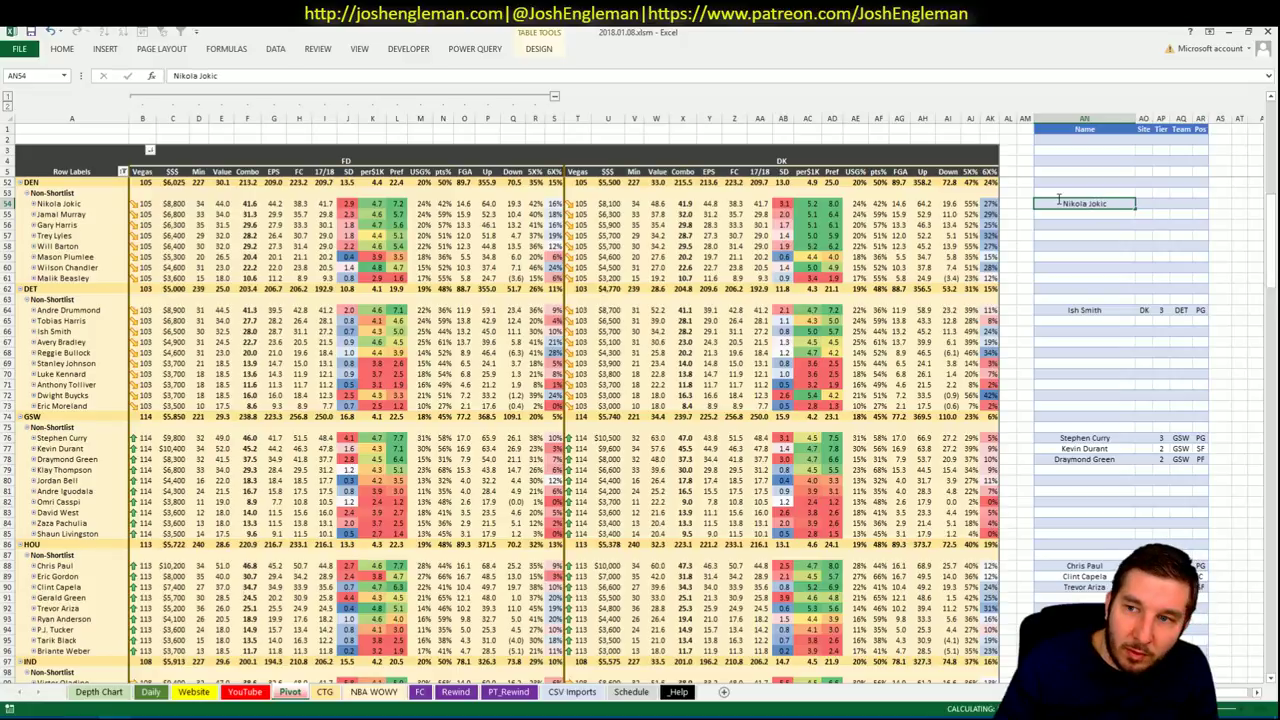
key(ctrl+Return)
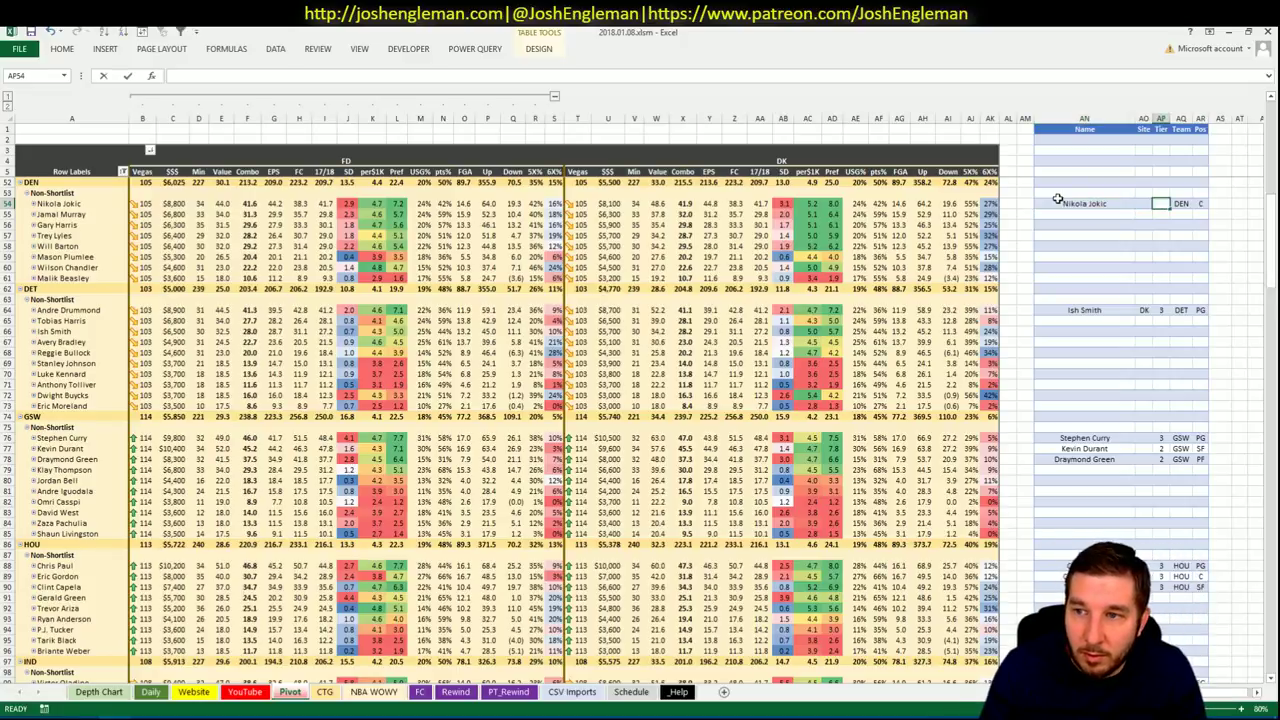
key(Return)
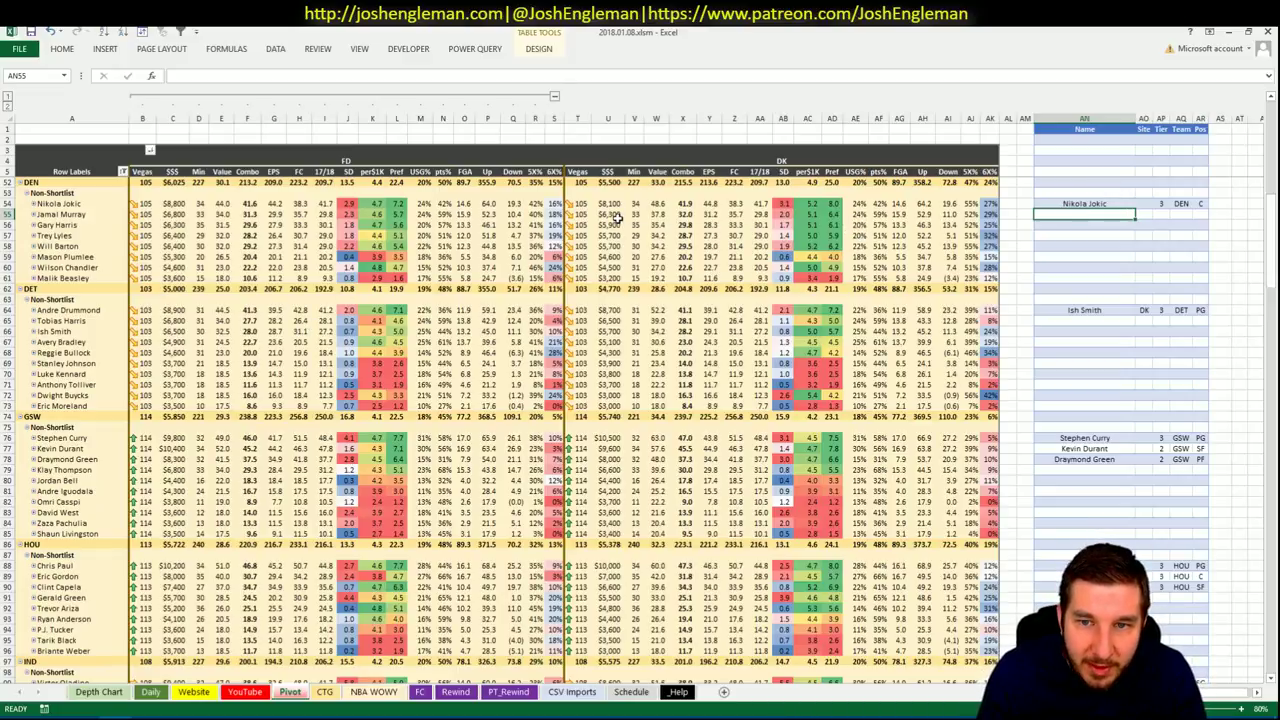
Recheck Denver's recent games on the YouTube sheet and add Jamal Murray to the Pivot shortlist with tier 3.
click(245, 691)
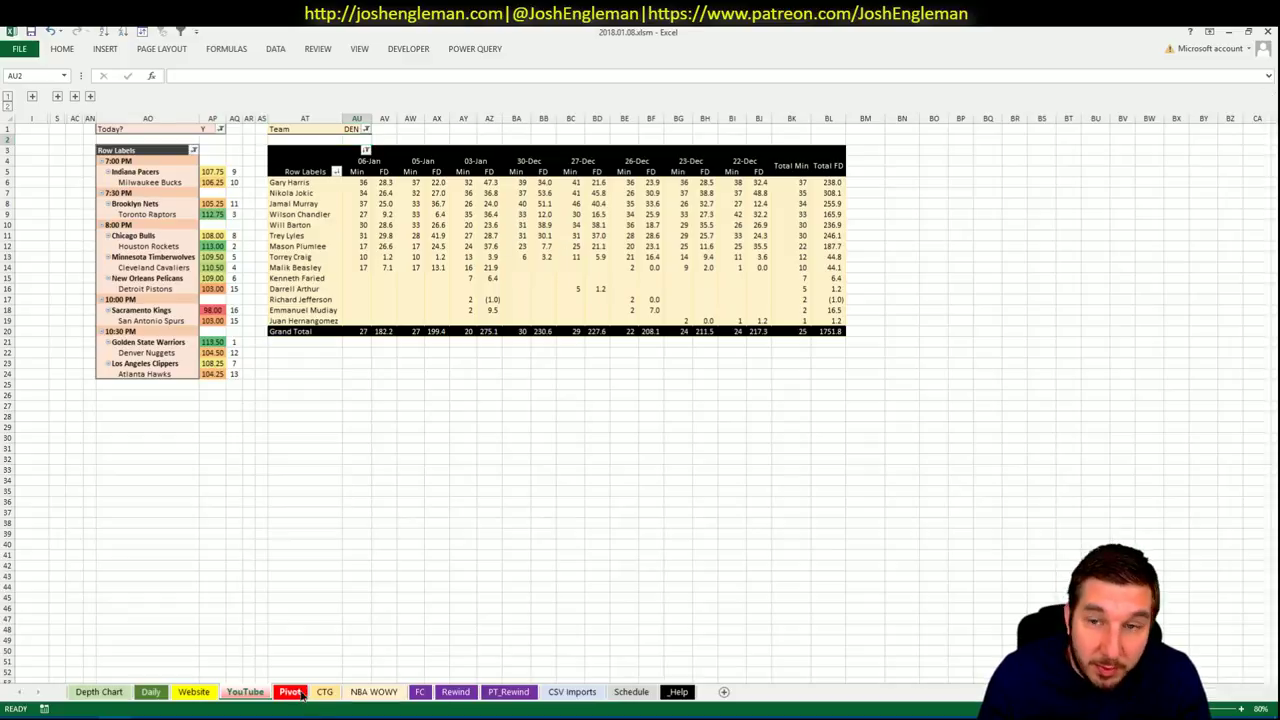
key(ctrl+Page_Down)
text(Jama)
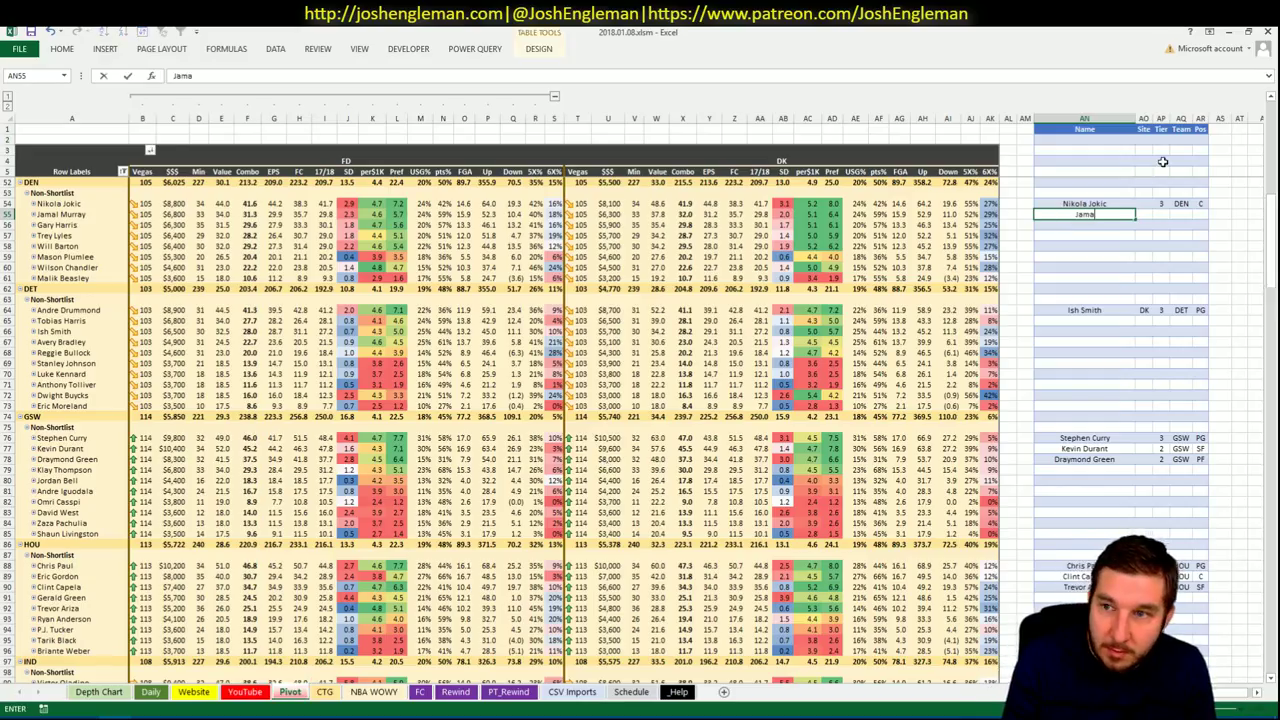
text(l Murray)
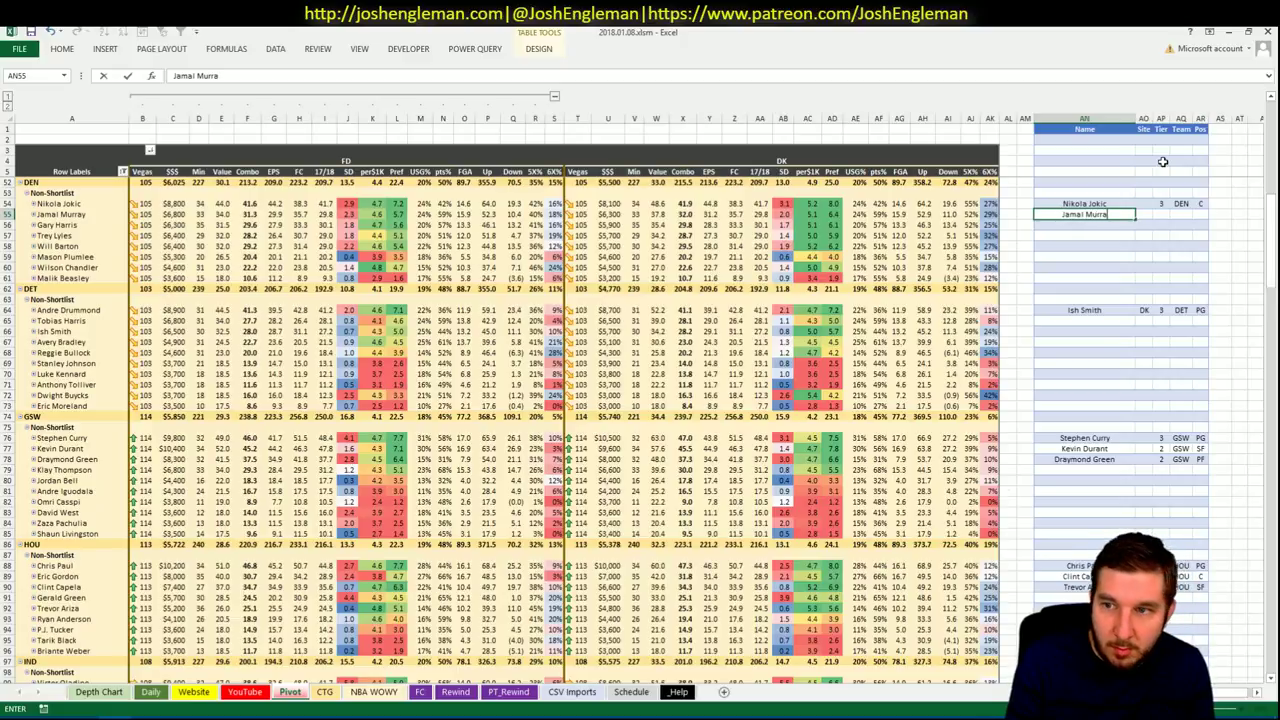
key(Tab)
key(Tab)
text(3)
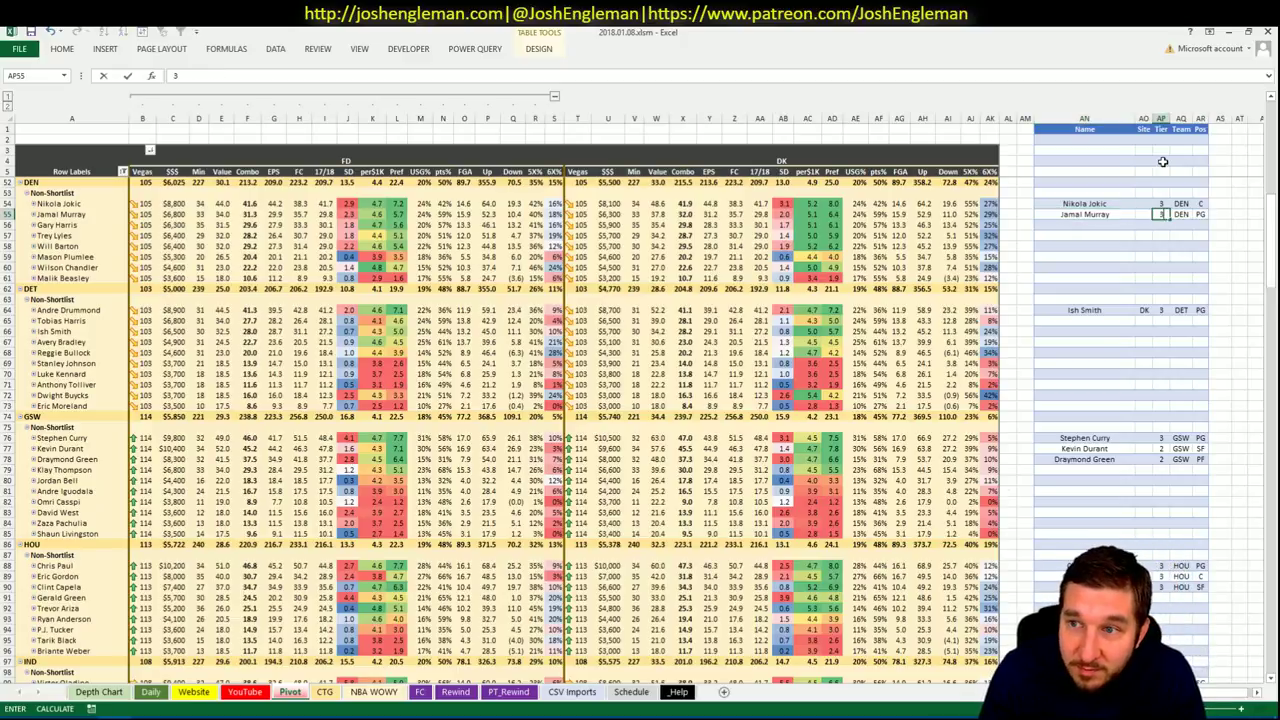
Commit Jamal Murray's tier 3 on the shortlist and examine Gary Harris's game log among FantasyCruncher's SG players.
key(Return)
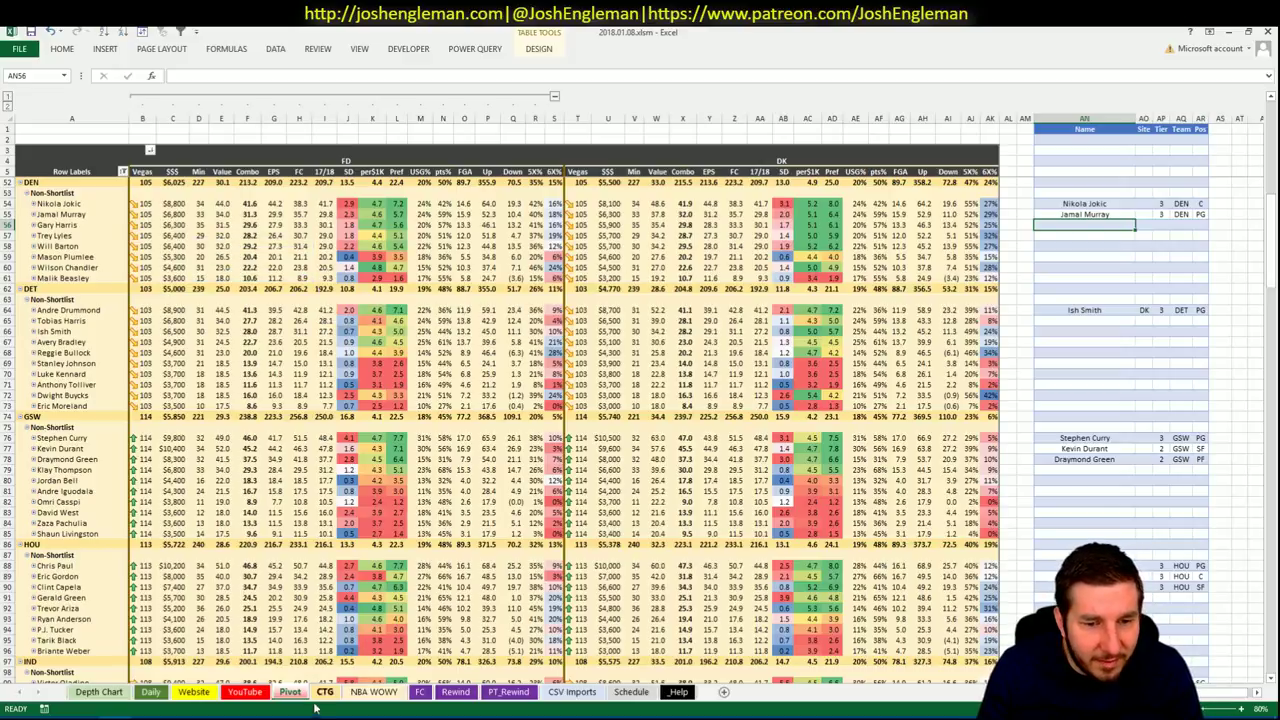
click(50, 717)
click(256, 156)
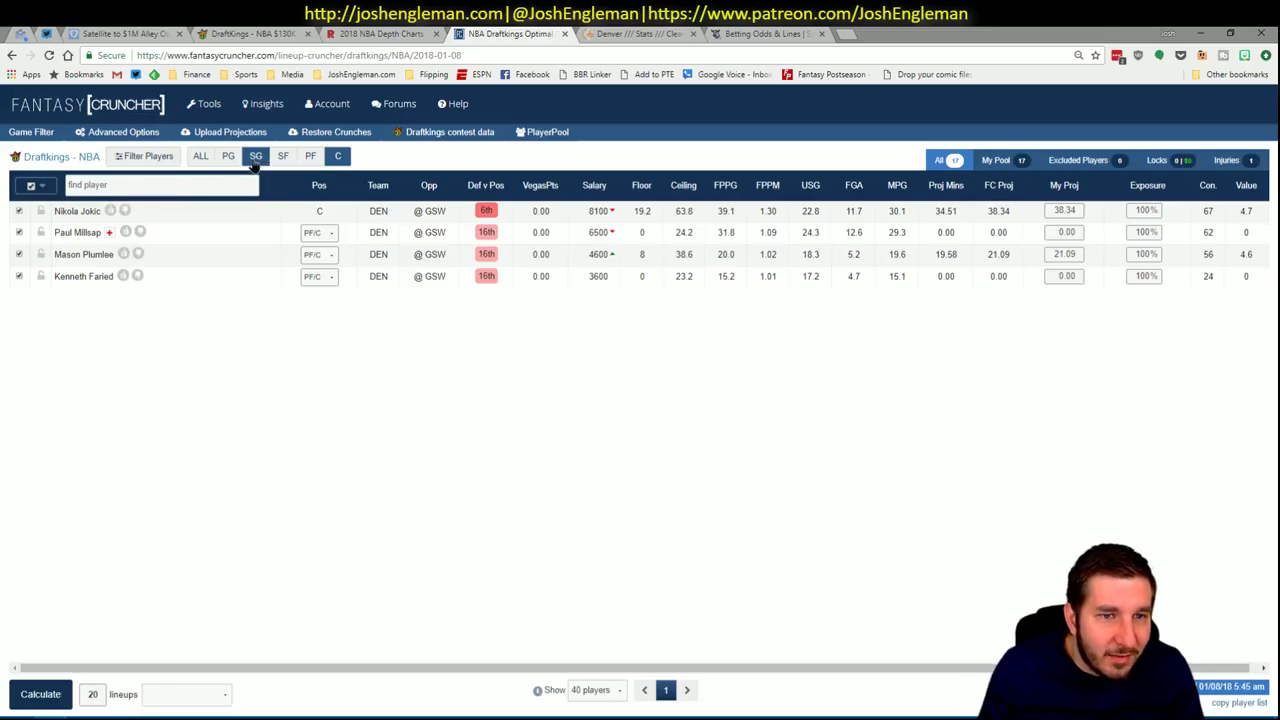
click(80, 233)
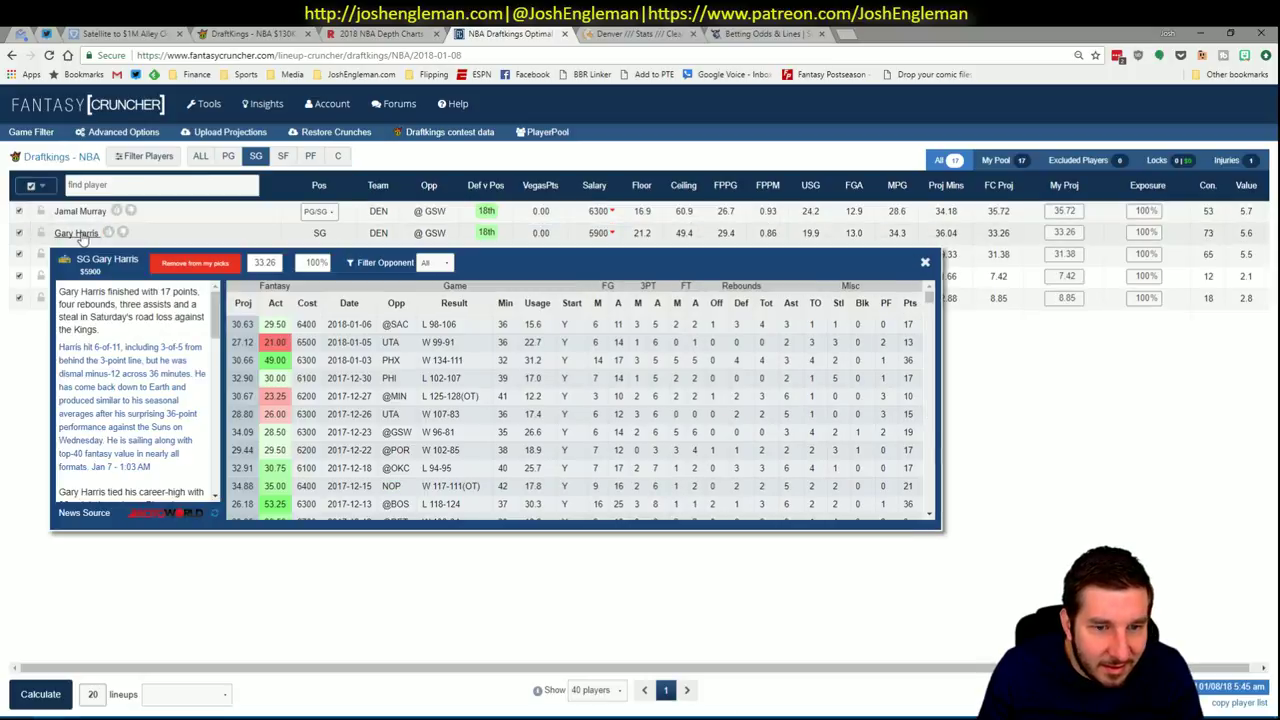
scroll(432, 378, down, 2)
scroll(432, 378, up, 3)
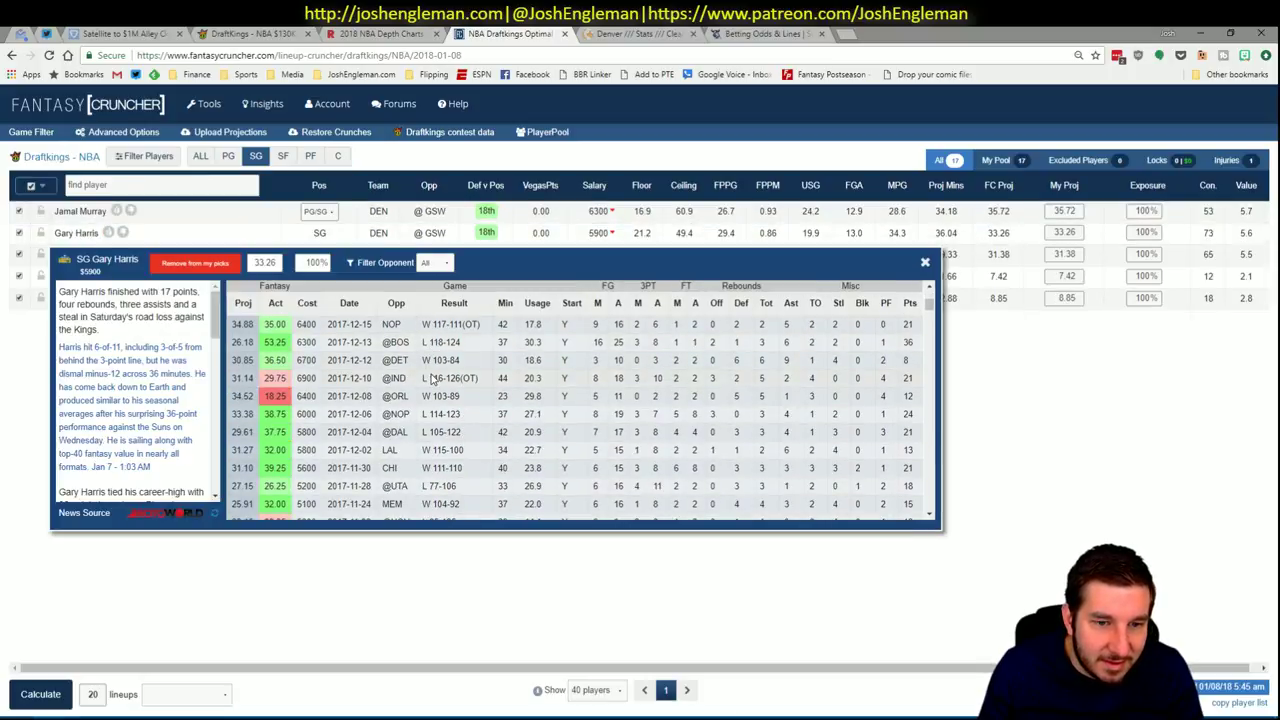
click(925, 262)
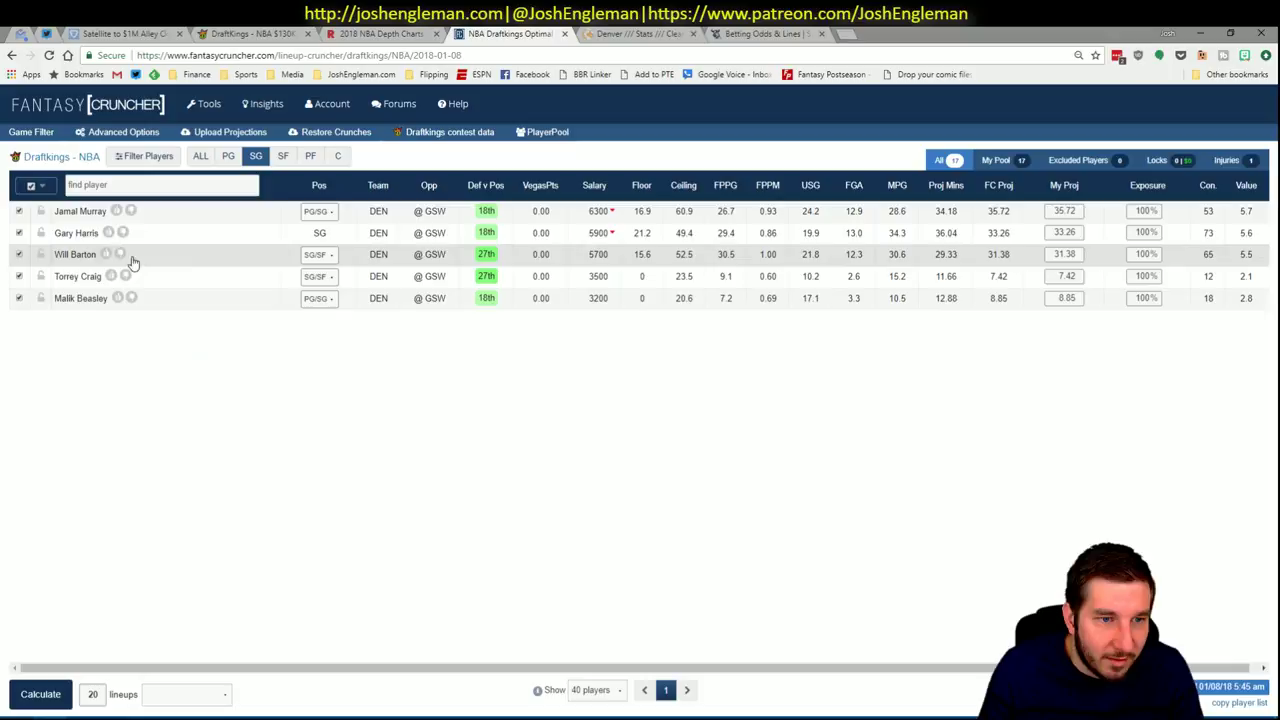
Examine Will Barton's game log on FantasyCruncher and return to the workbook's Pivot sheet in Excel.
click(60, 254)
scroll(400, 452, down, 1)
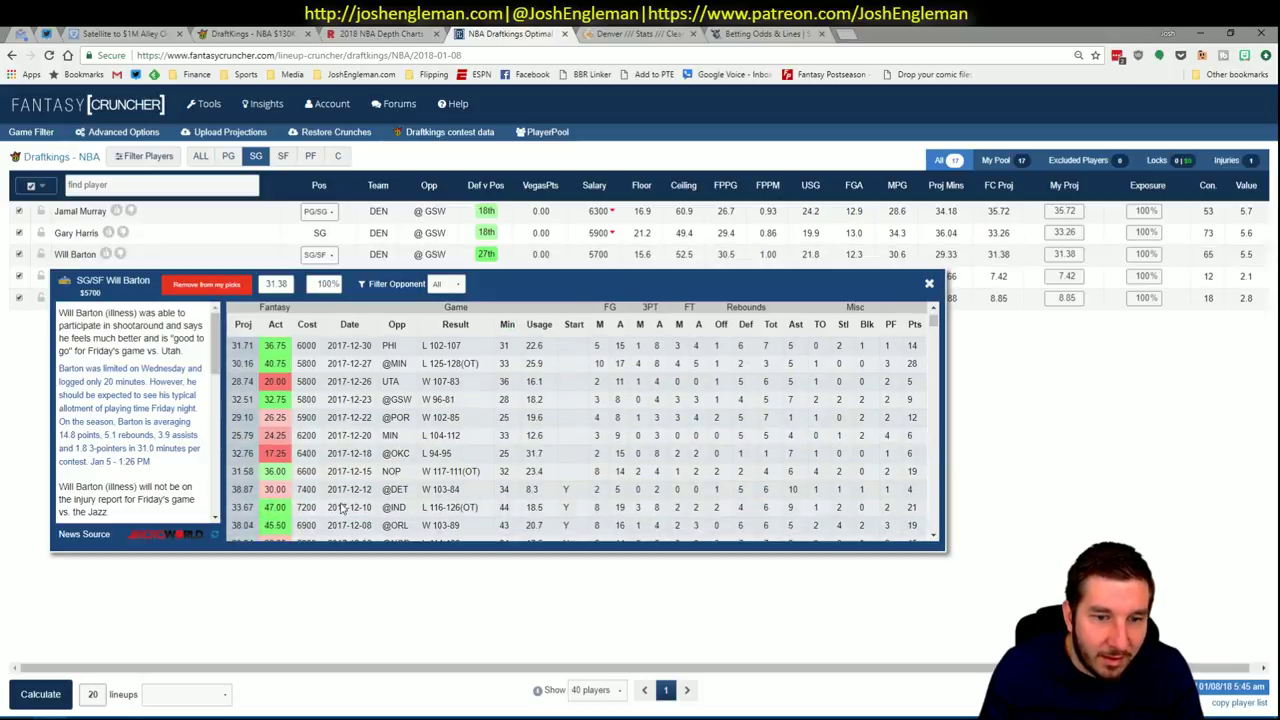
click(929, 284)
key(alt+Tab)
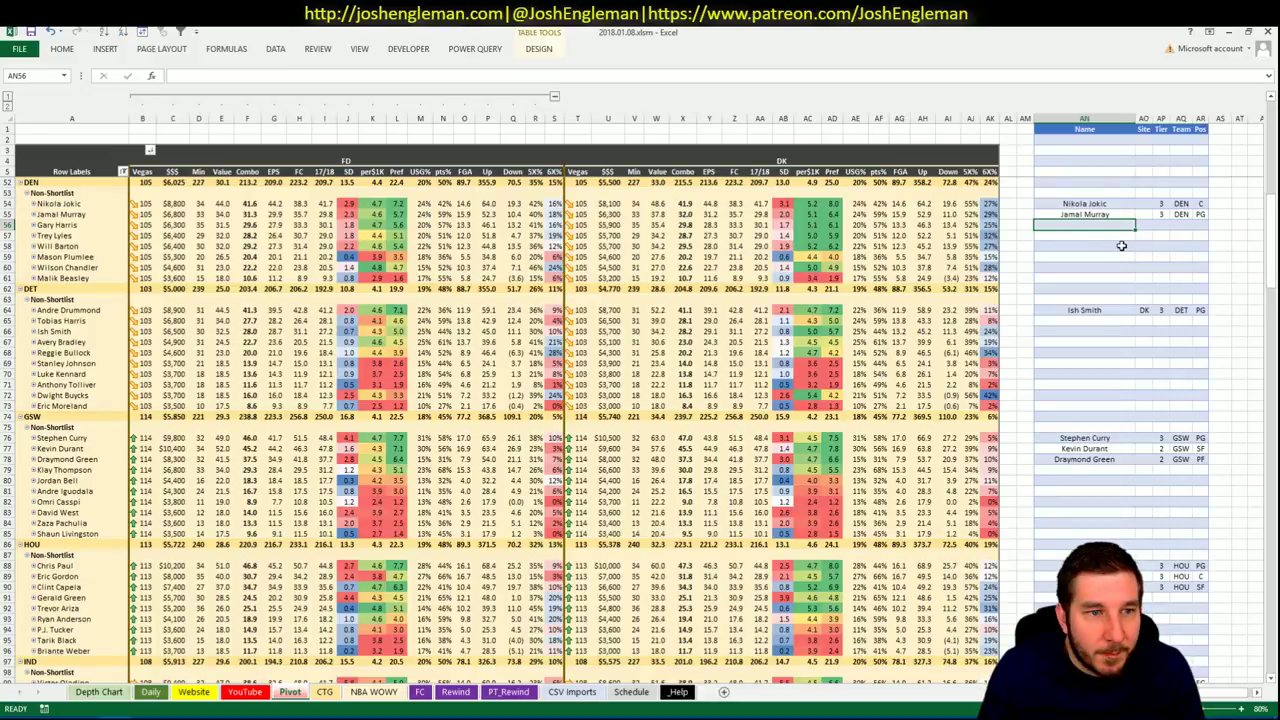
Add Gary Harris, Trey Lyles, Will Barton and Wilson Chandler below Jamal Murray in the Pivot sheet's shortlist names.
text(Gary Harris)
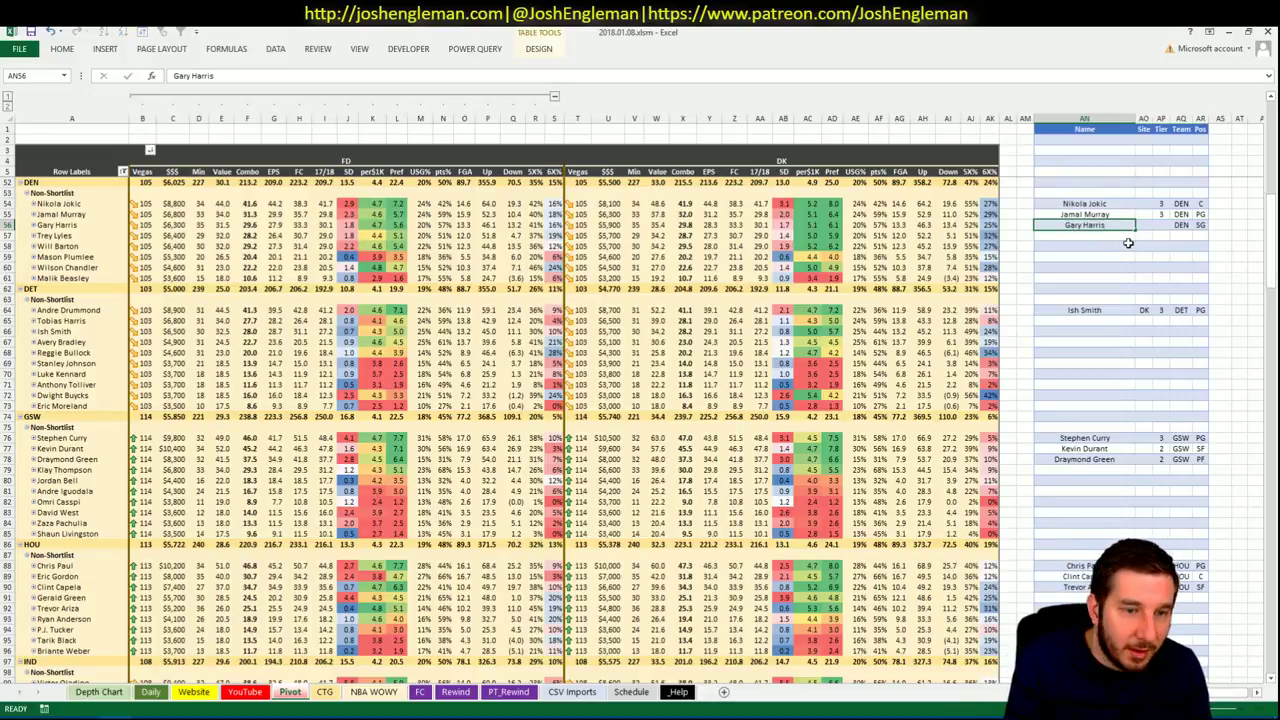
key(Return)
text(Trevor Arizay Lyles)
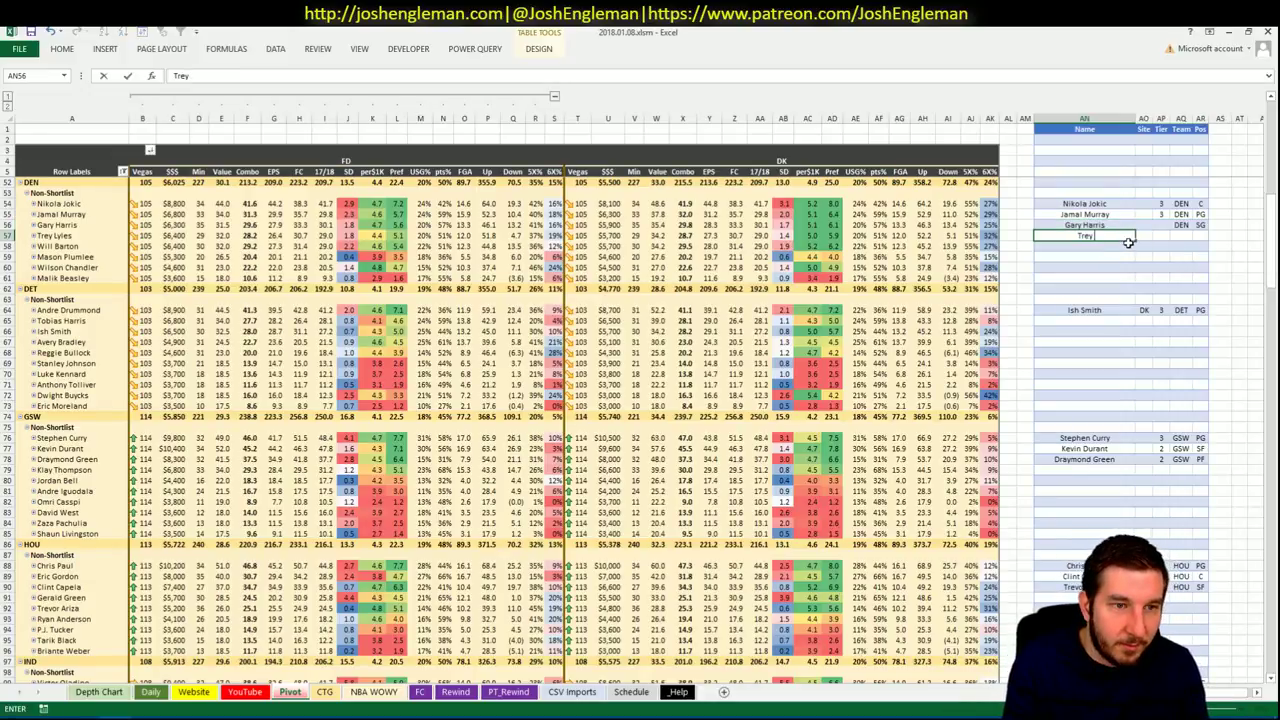
key(Return)
text(Will)
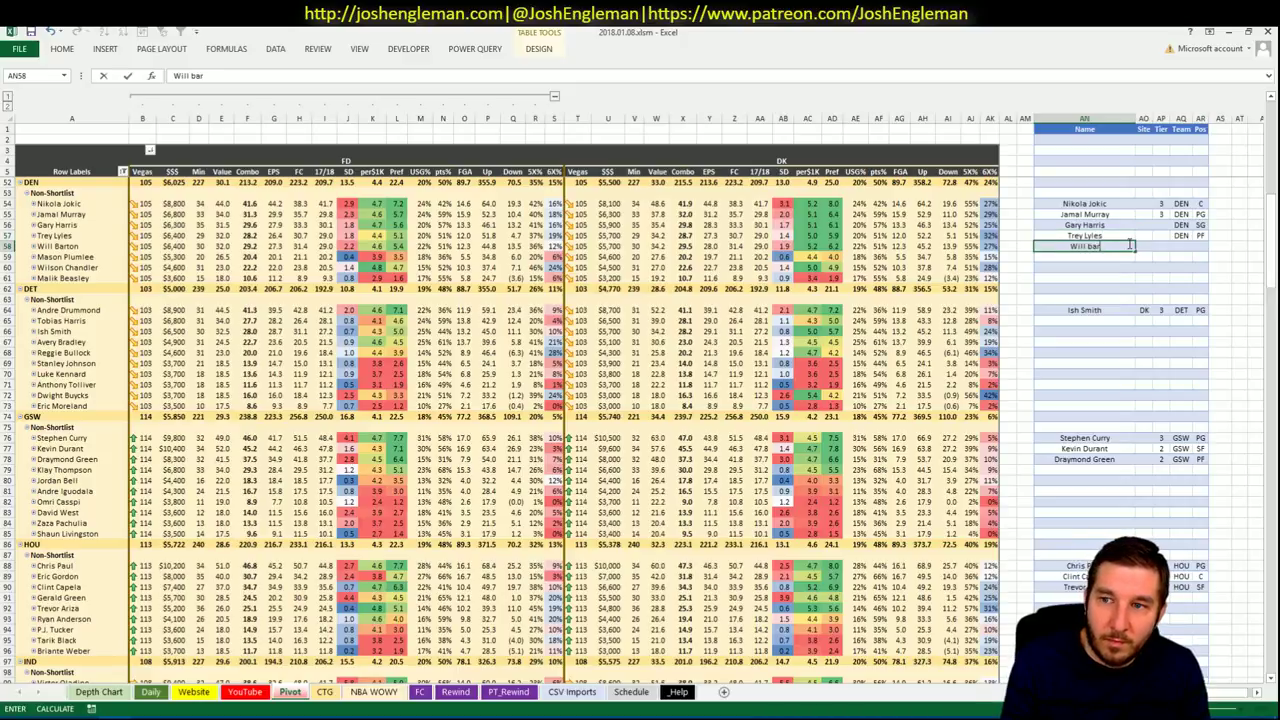
text( Barton)
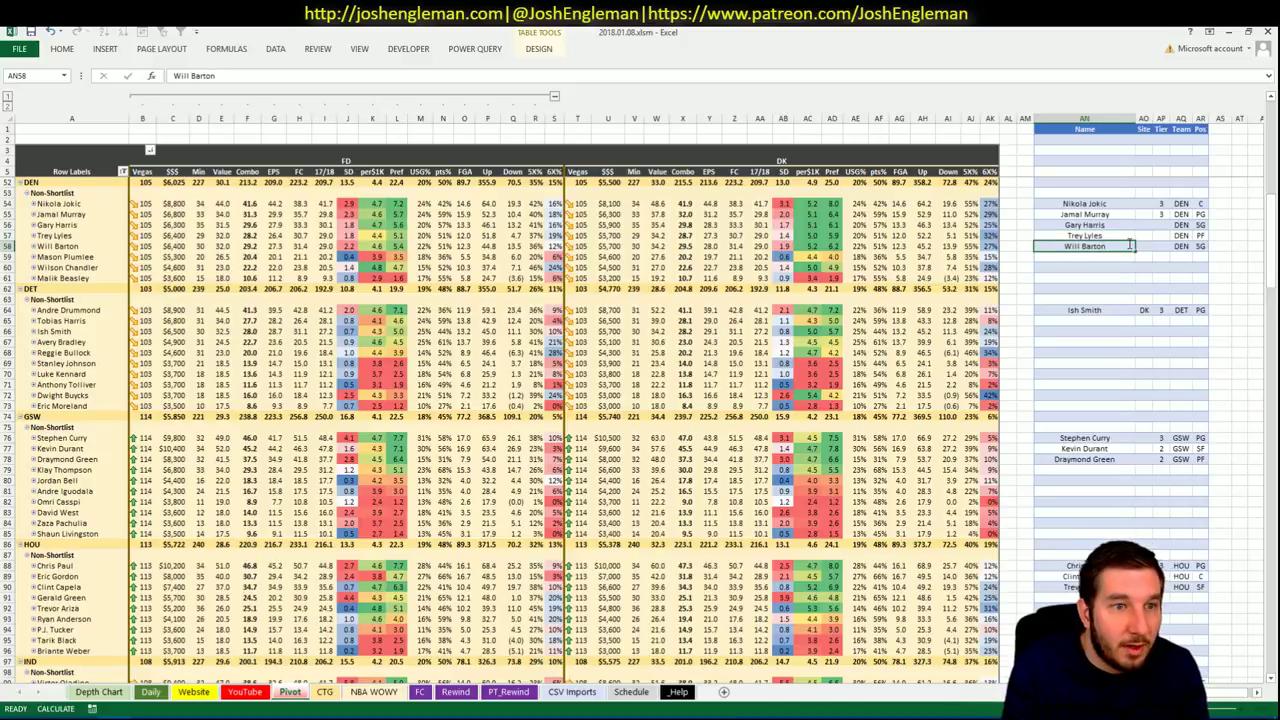
key(Return)
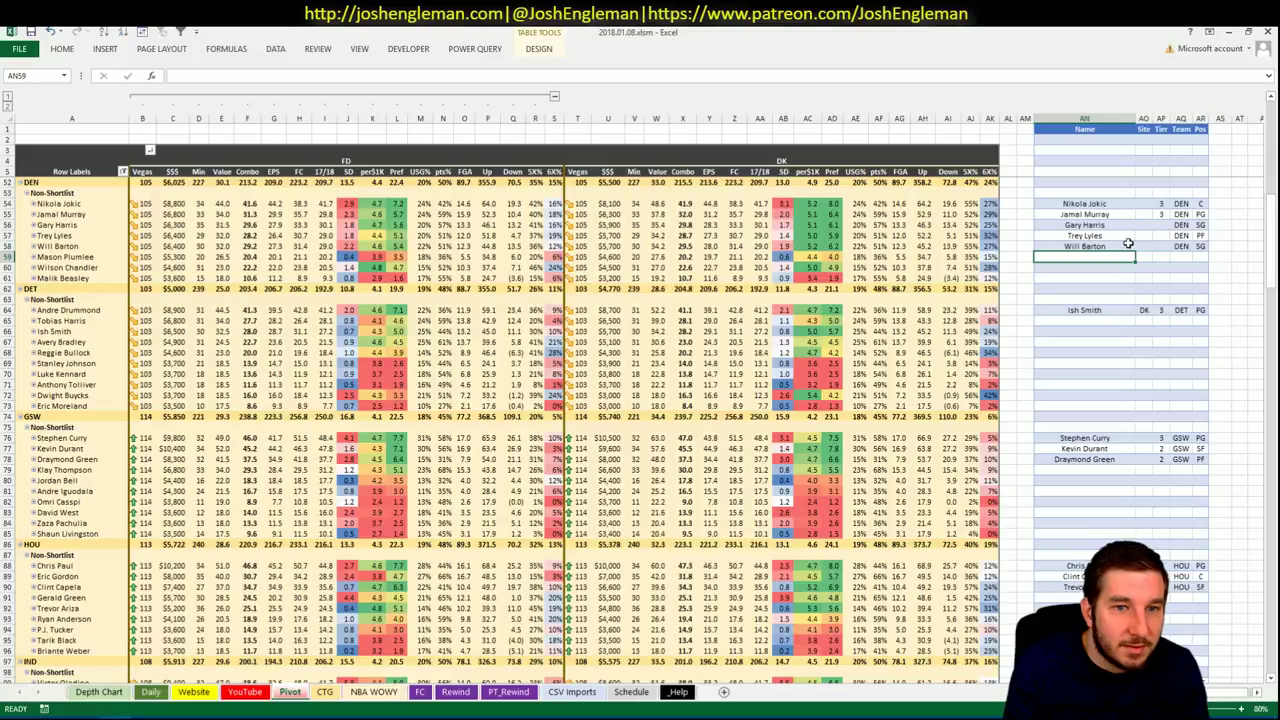
text(Wilson Chandler)
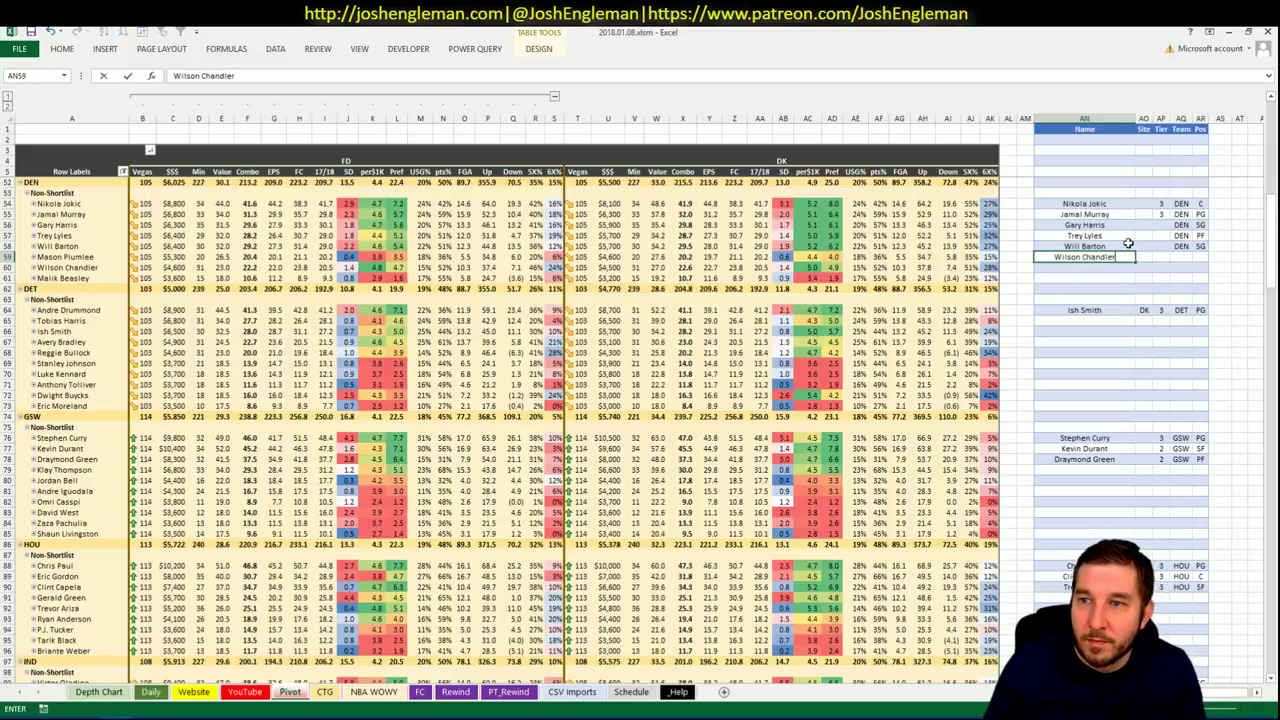
click(1160, 225)
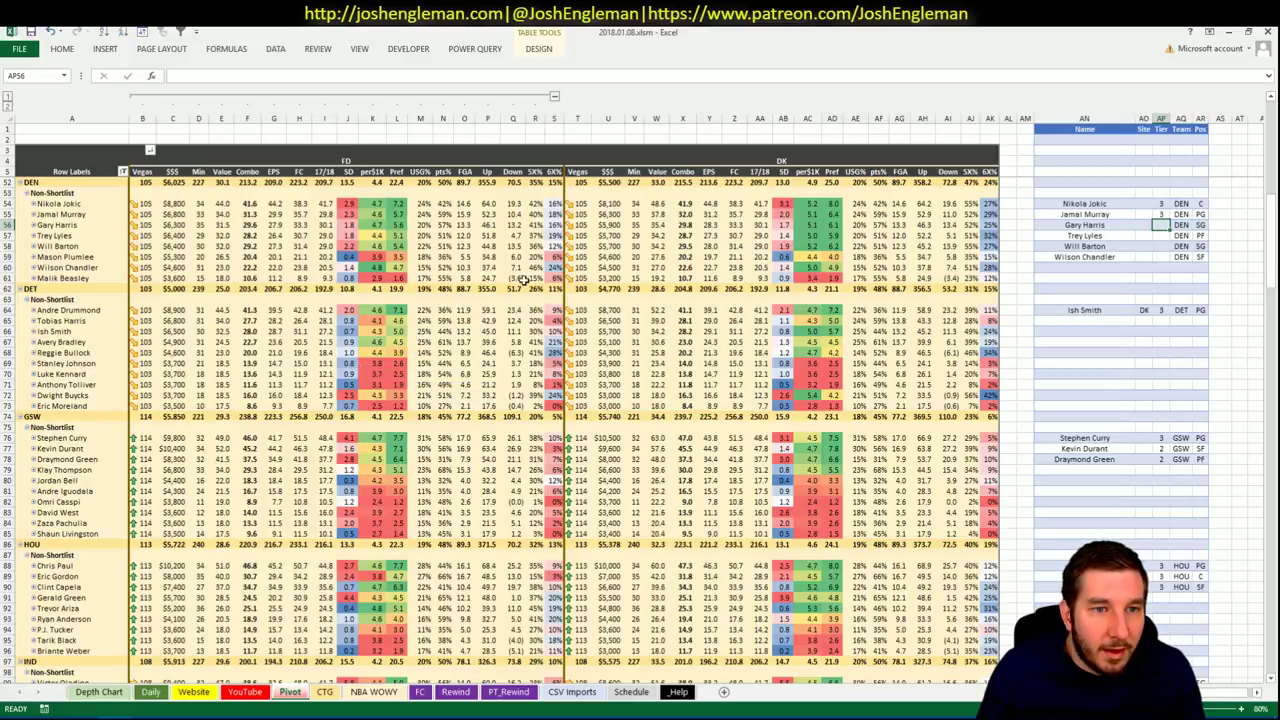
Compare Denver's recent games on the YouTube sheet with its GSW matchup on the CTG sheet, and return to the Pivot sheet.
click(290, 692)
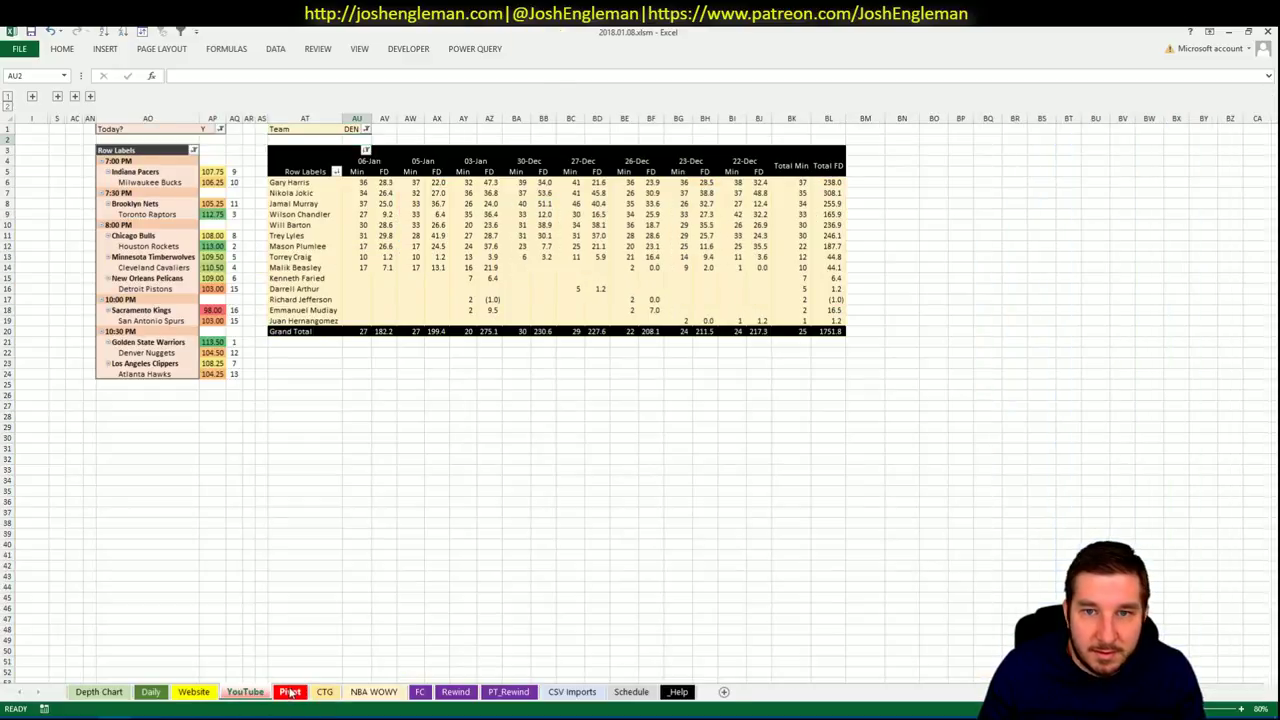
click(290, 692)
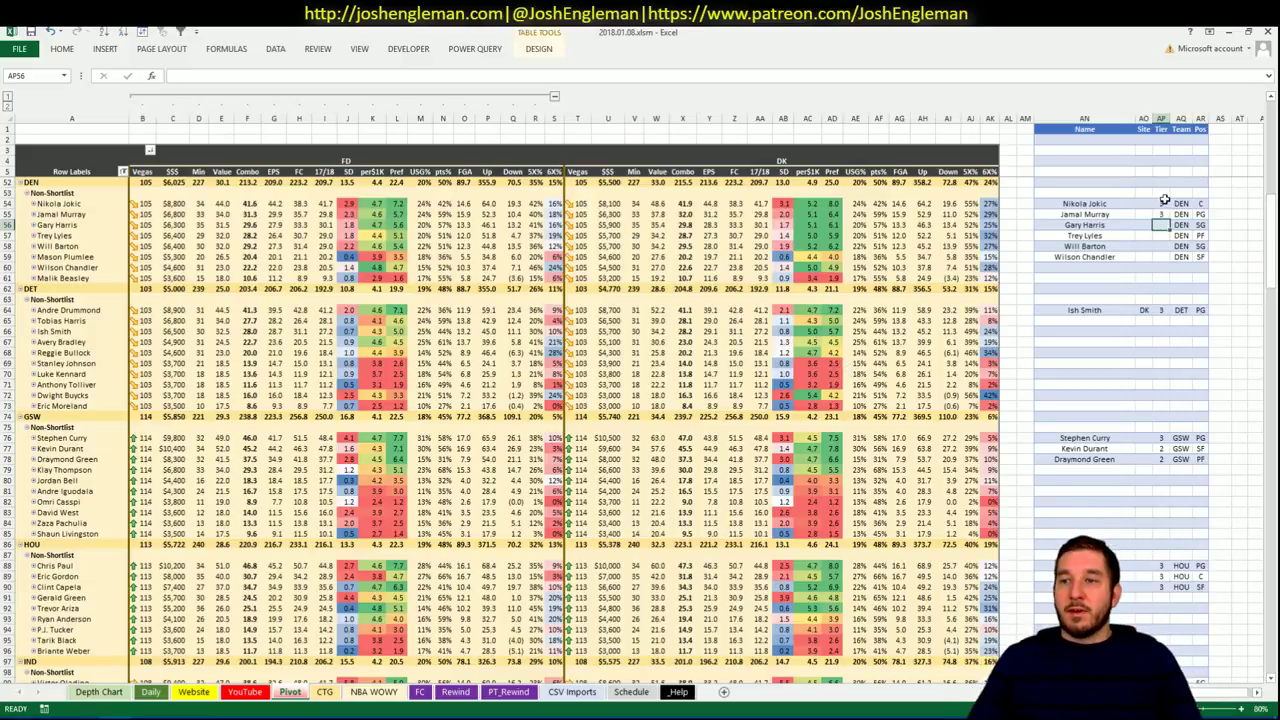
click(1161, 203)
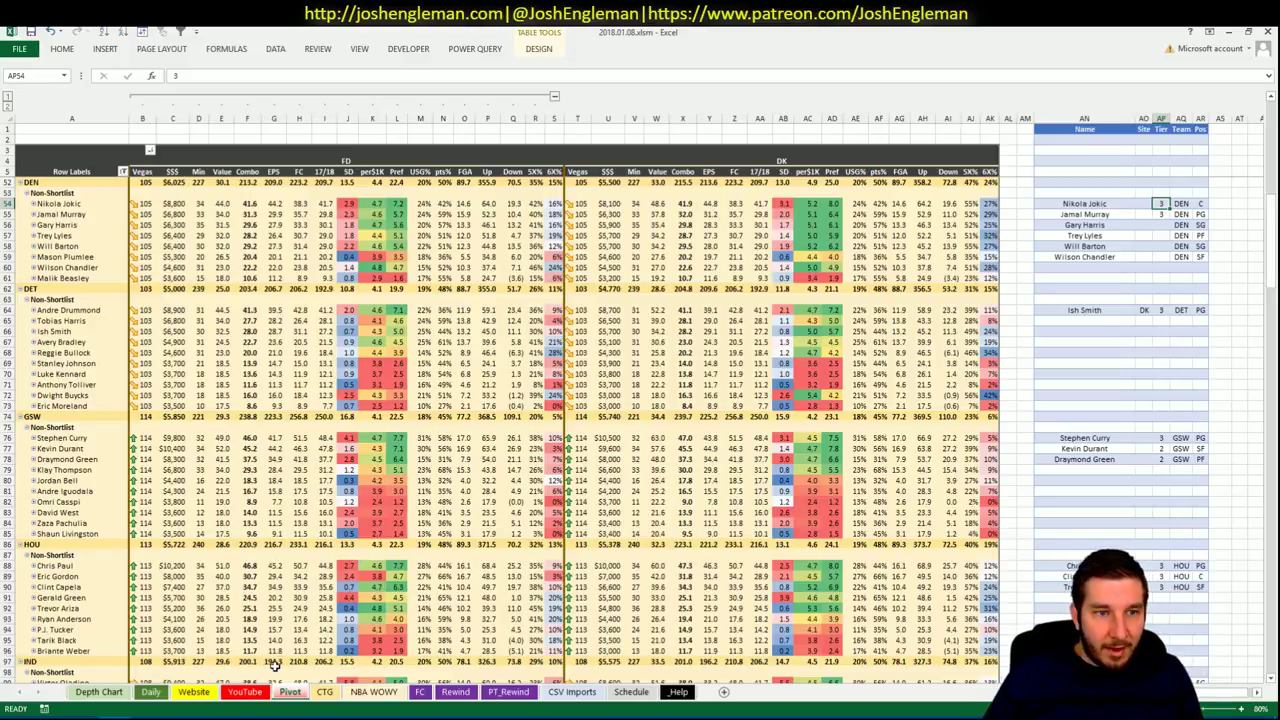
click(325, 692)
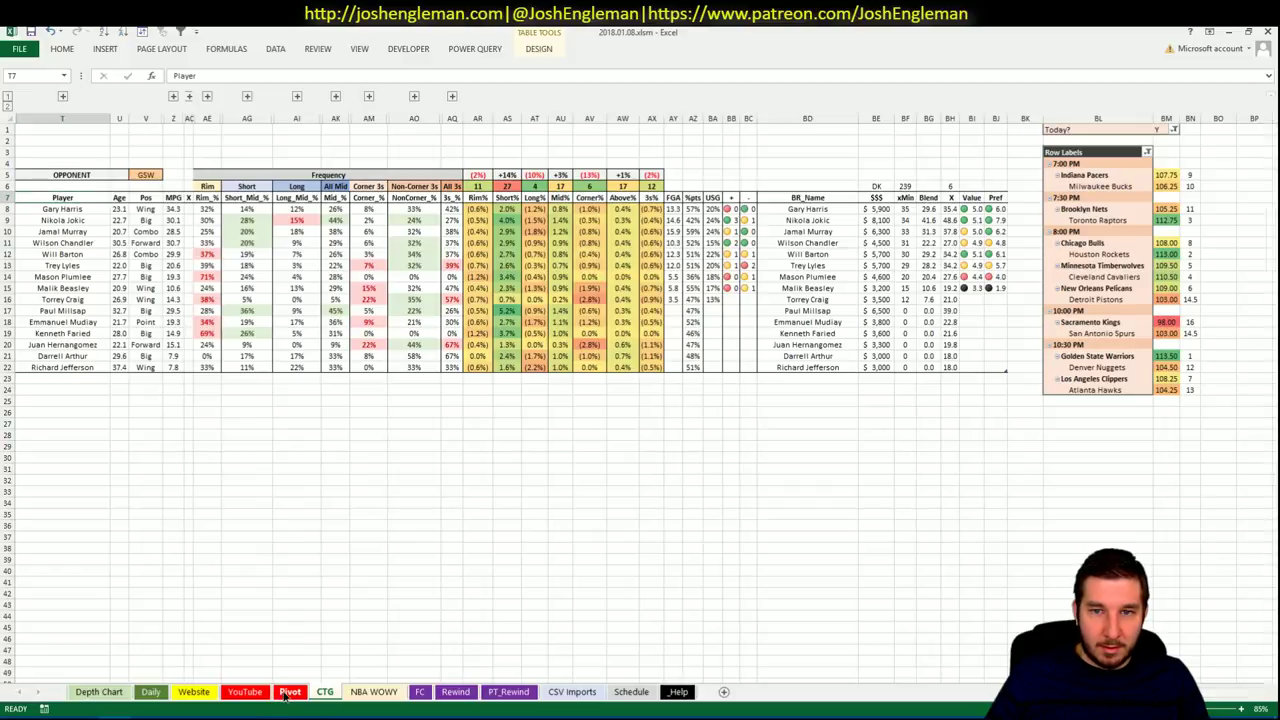
click(288, 695)
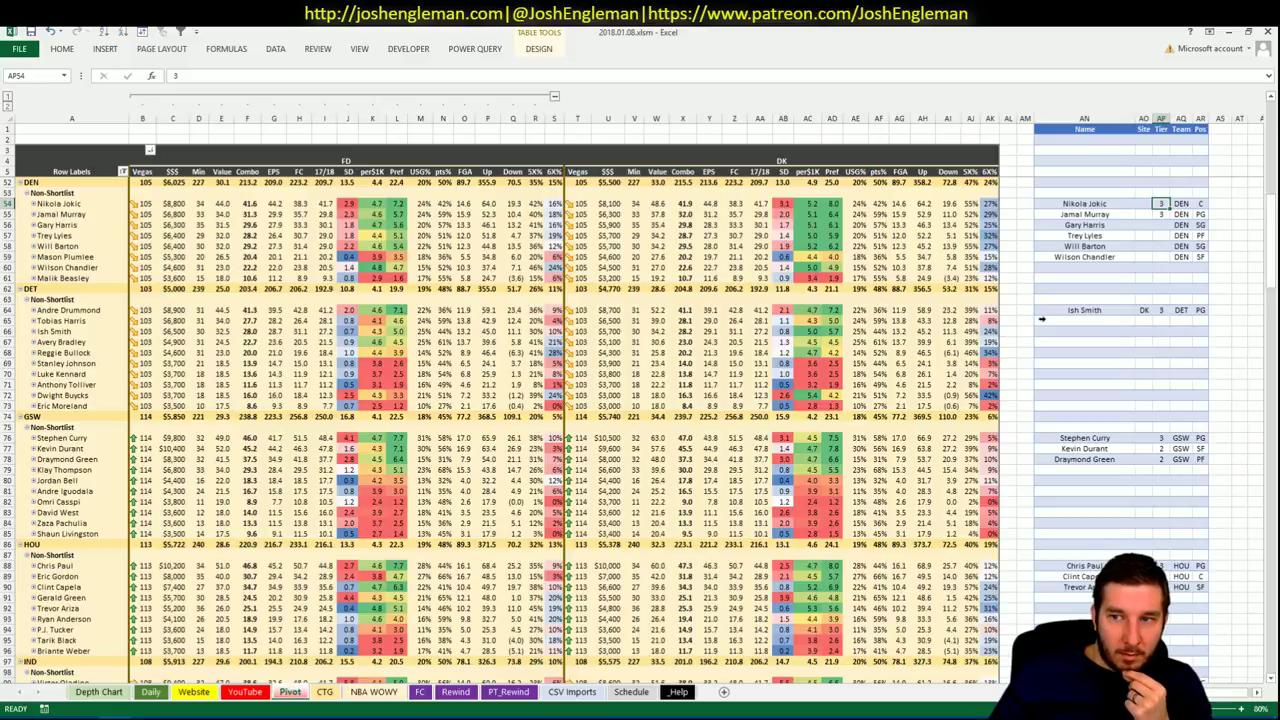
click(245, 692)
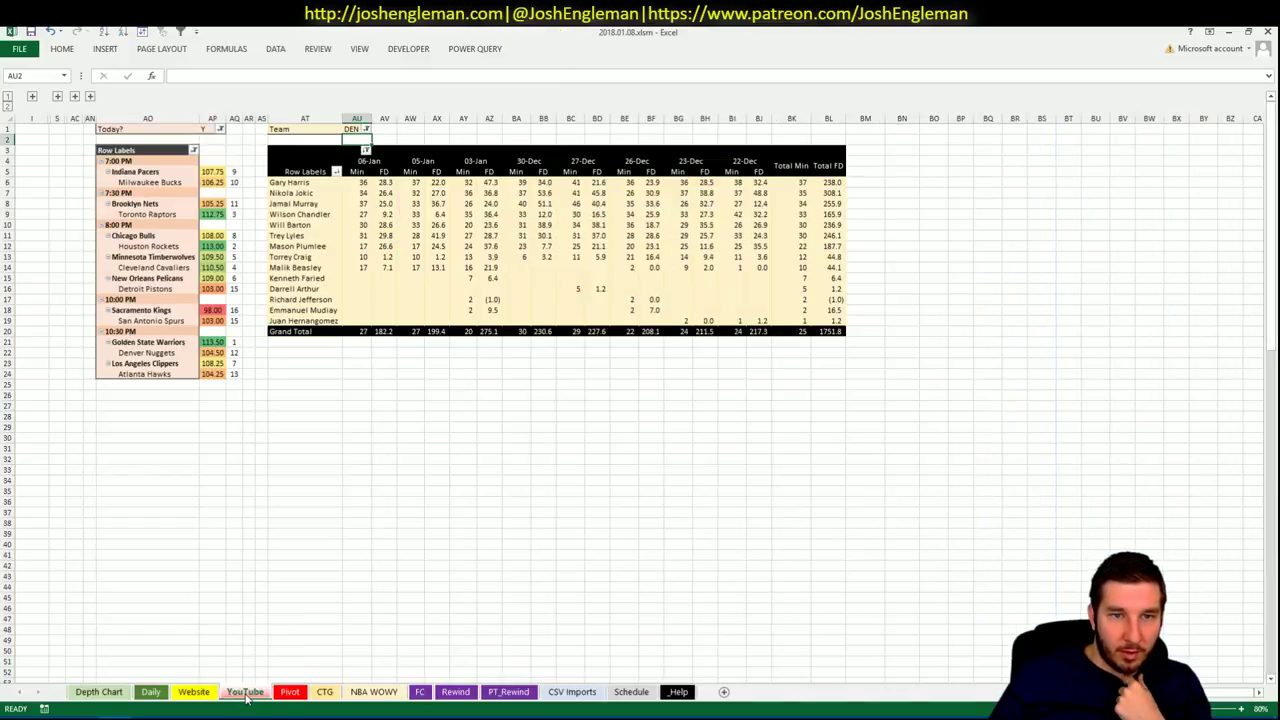
click(300, 692)
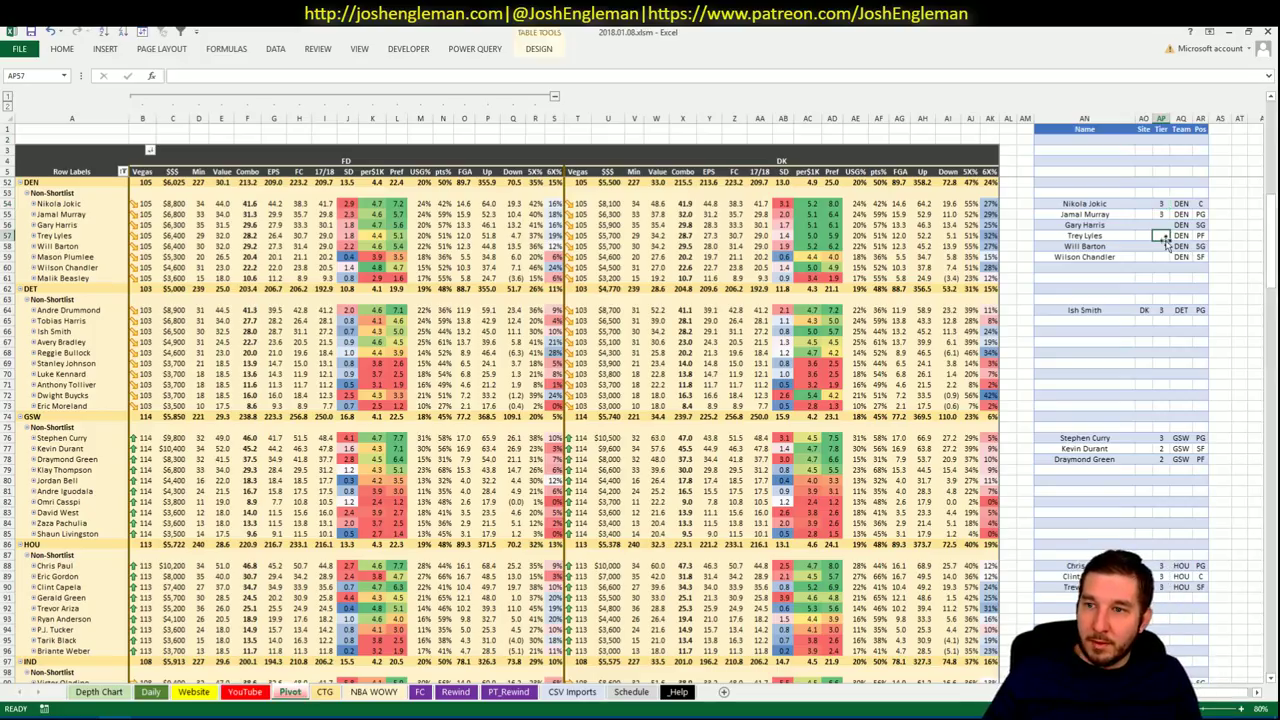
Set the shortlist tiers to 2 for Gary Harris and Trey Lyles and 3 for Will Barton, rechecking Denver's recent games on the YouTube sheet.
click(1161, 225)
text(2)
key(Return)
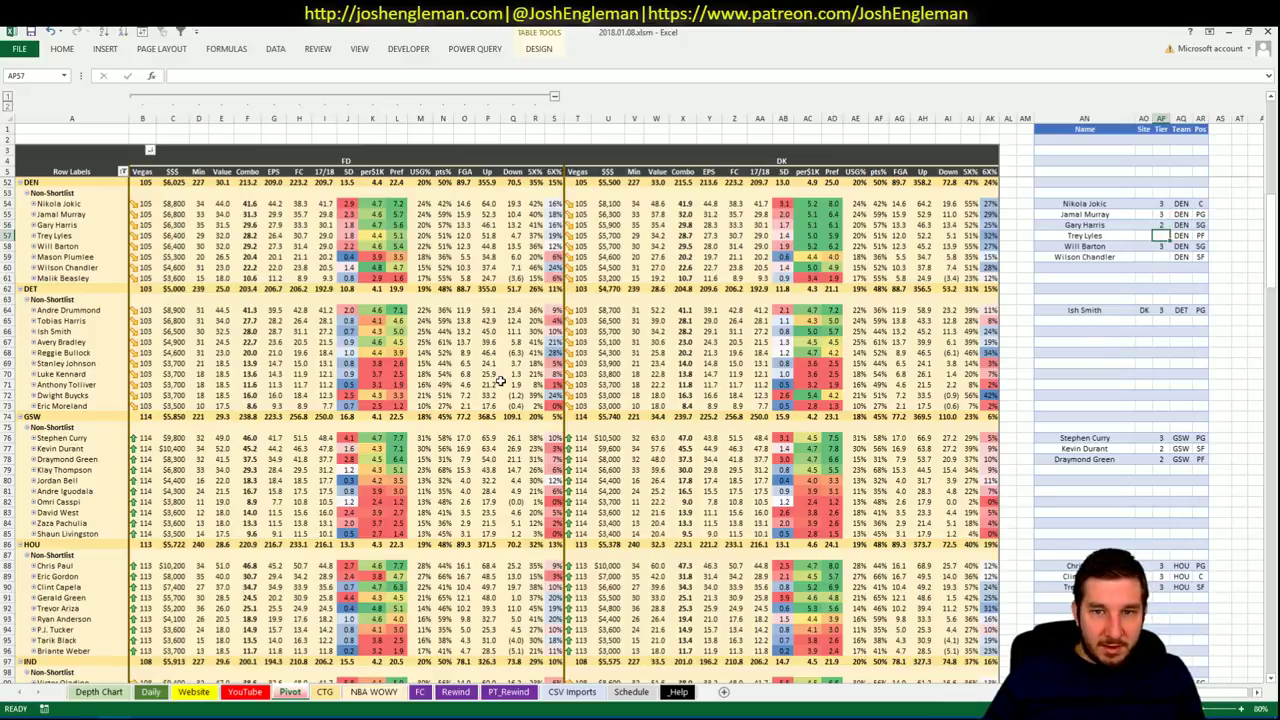
click(245, 692)
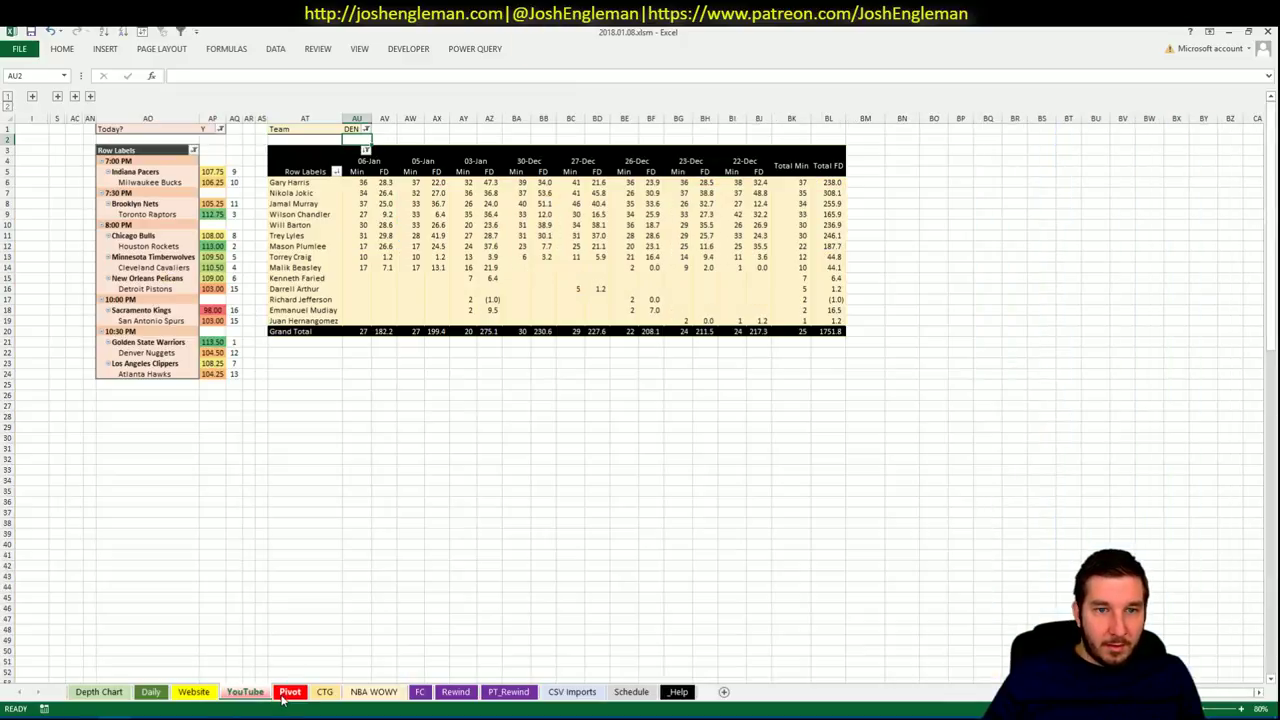
click(286, 694)
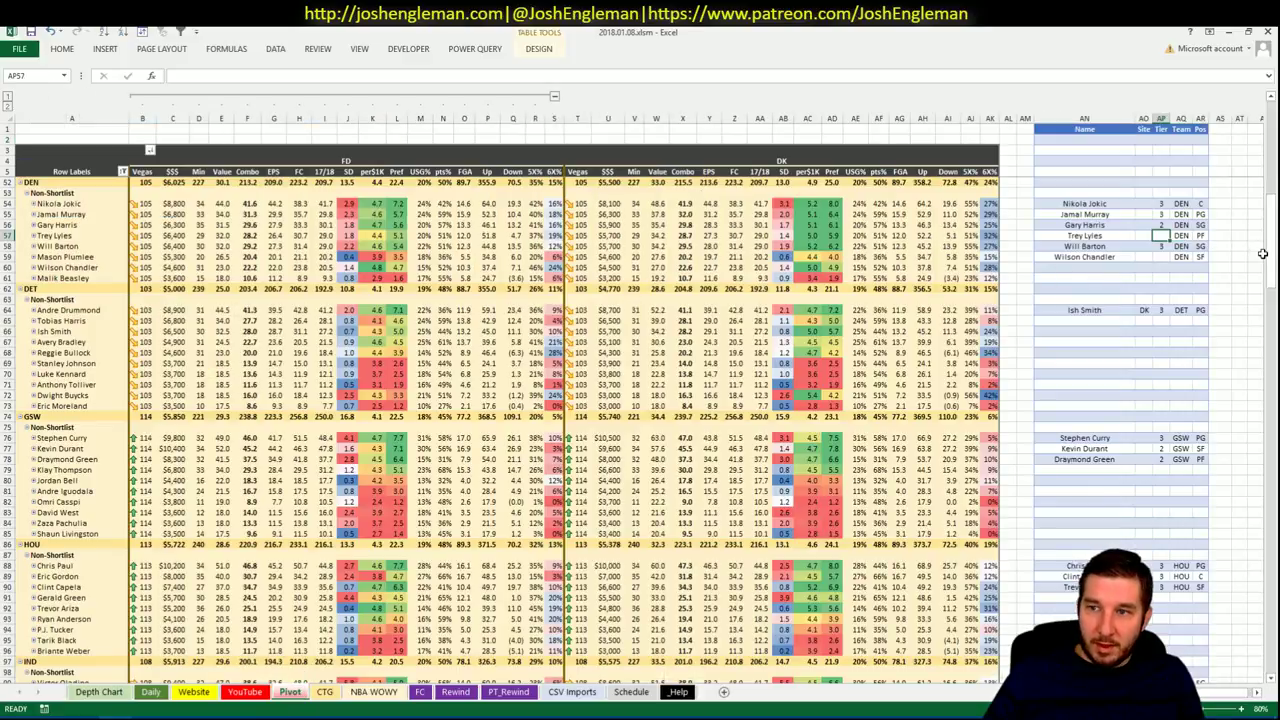
Review Denver's matchup on the CTG sheet and recent games on the YouTube sheet, and set Wilson Chandler's shortlist tier to 4.
click(1160, 257)
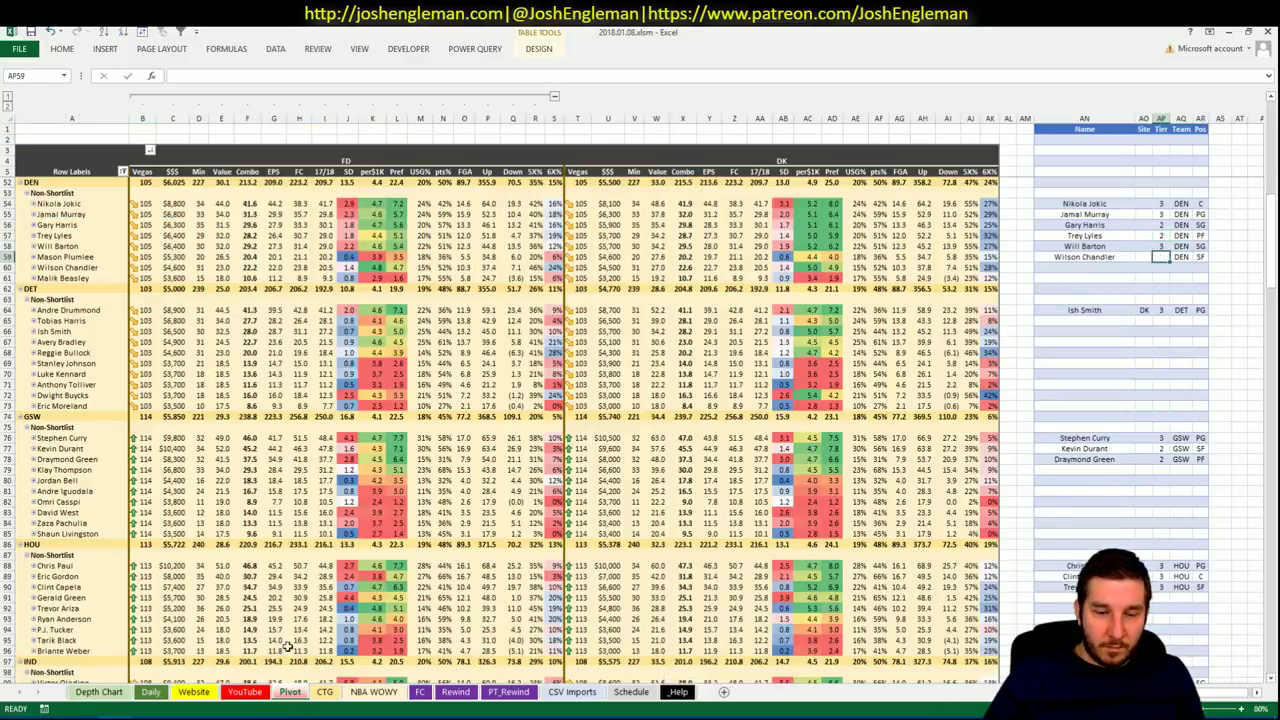
click(324, 692)
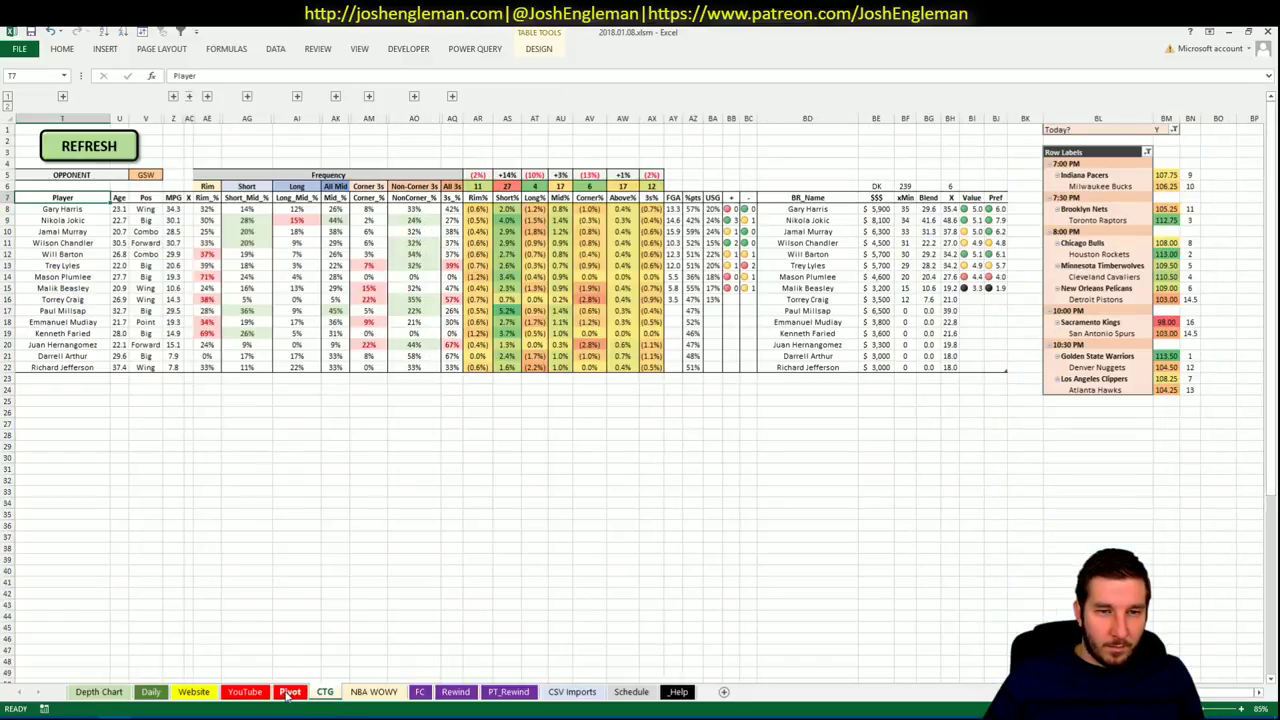
click(287, 693)
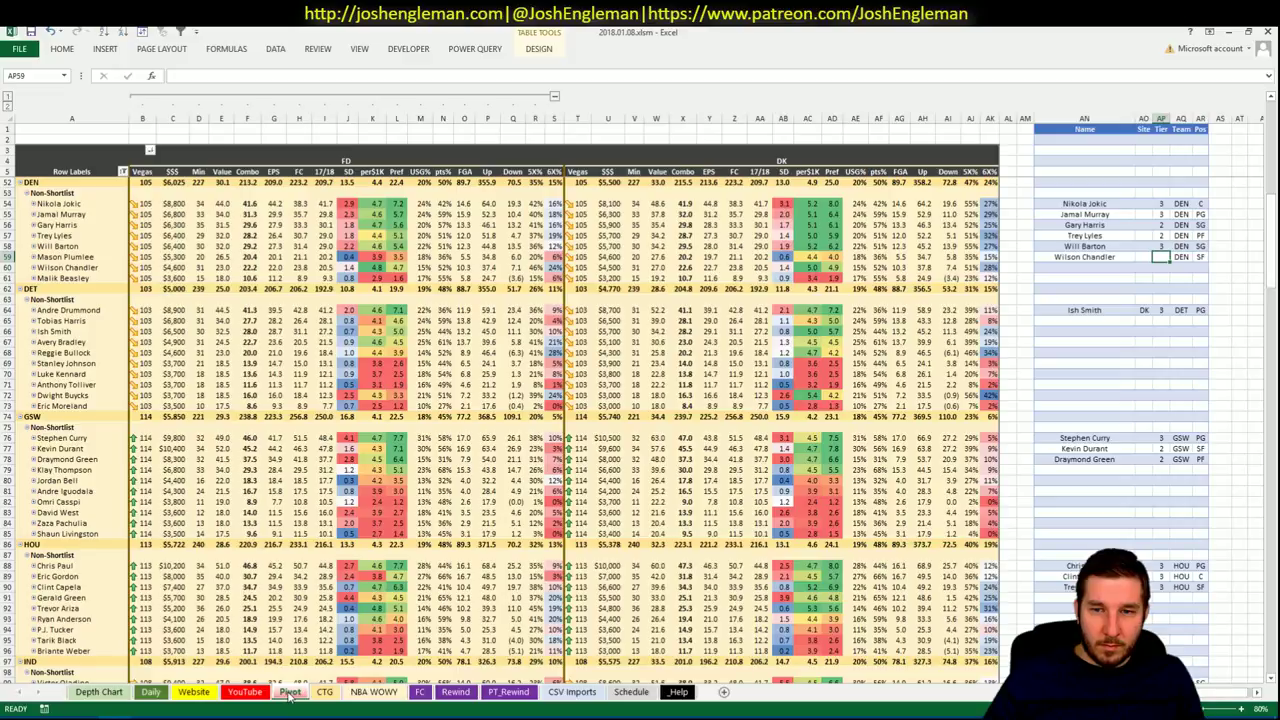
key(ctrl+Page_Up)
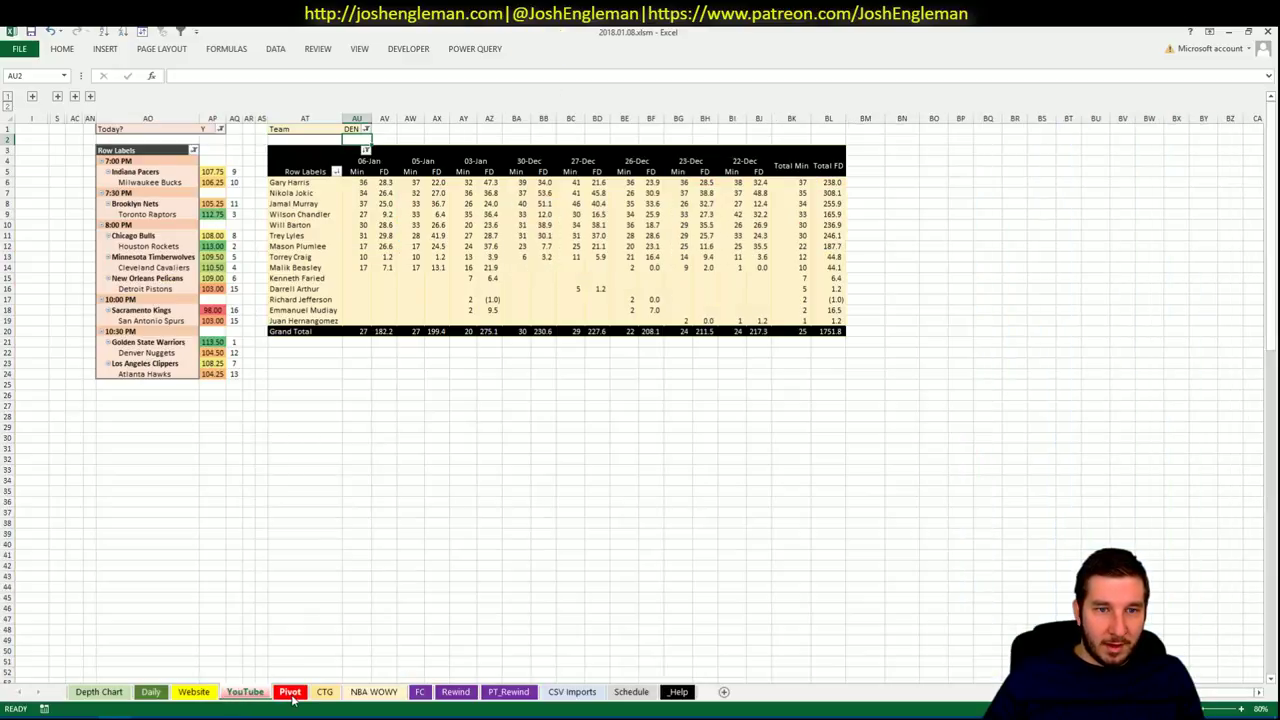
click(290, 692)
key(ctrl+Page_Up)
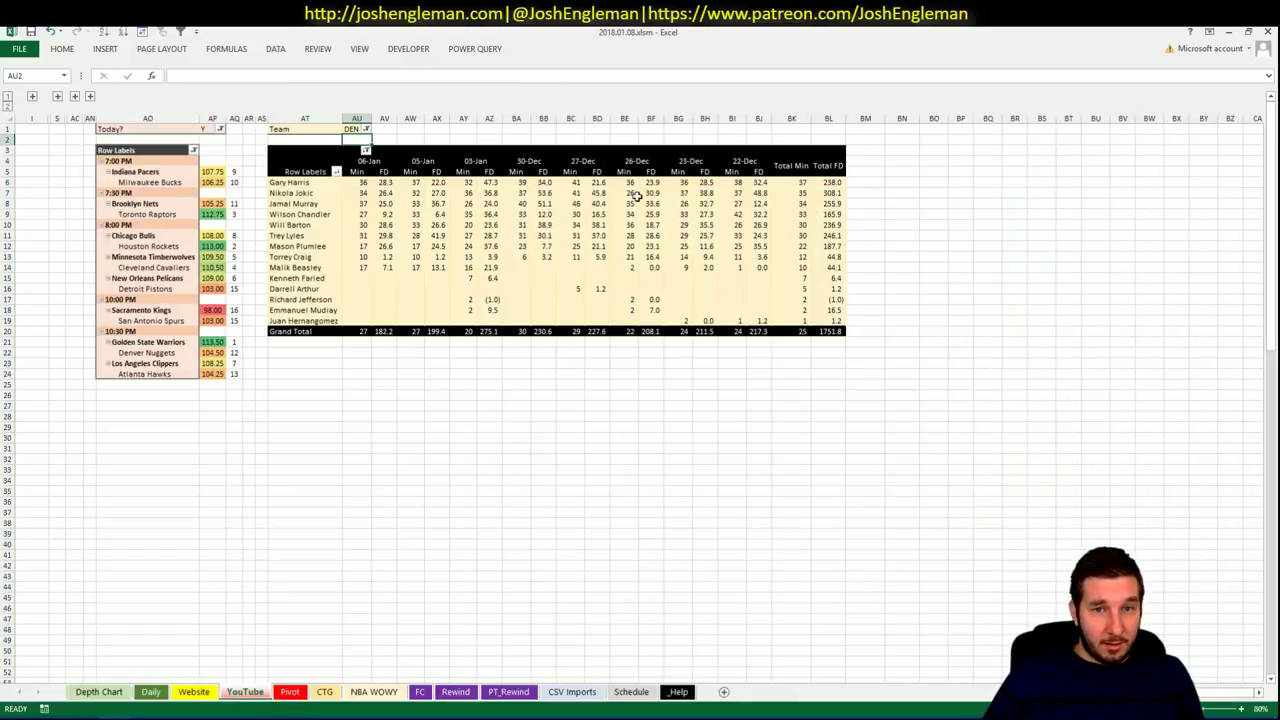
click(325, 692)
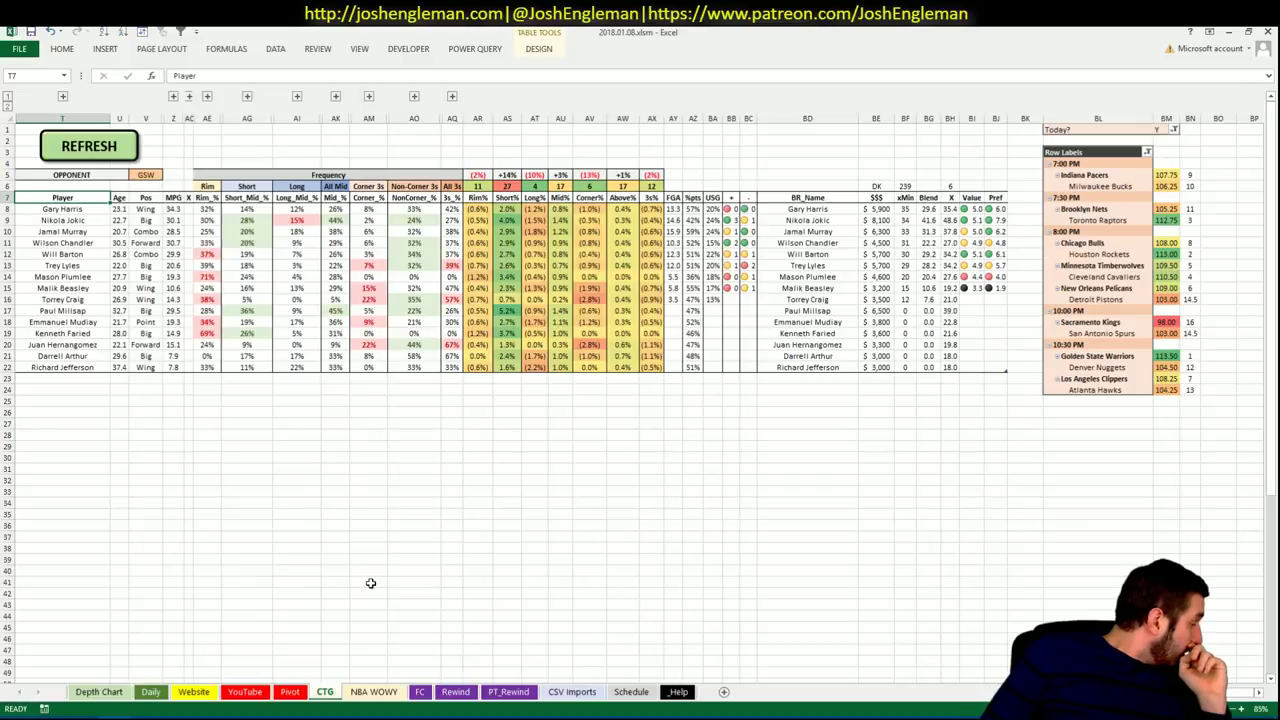
click(258, 697)
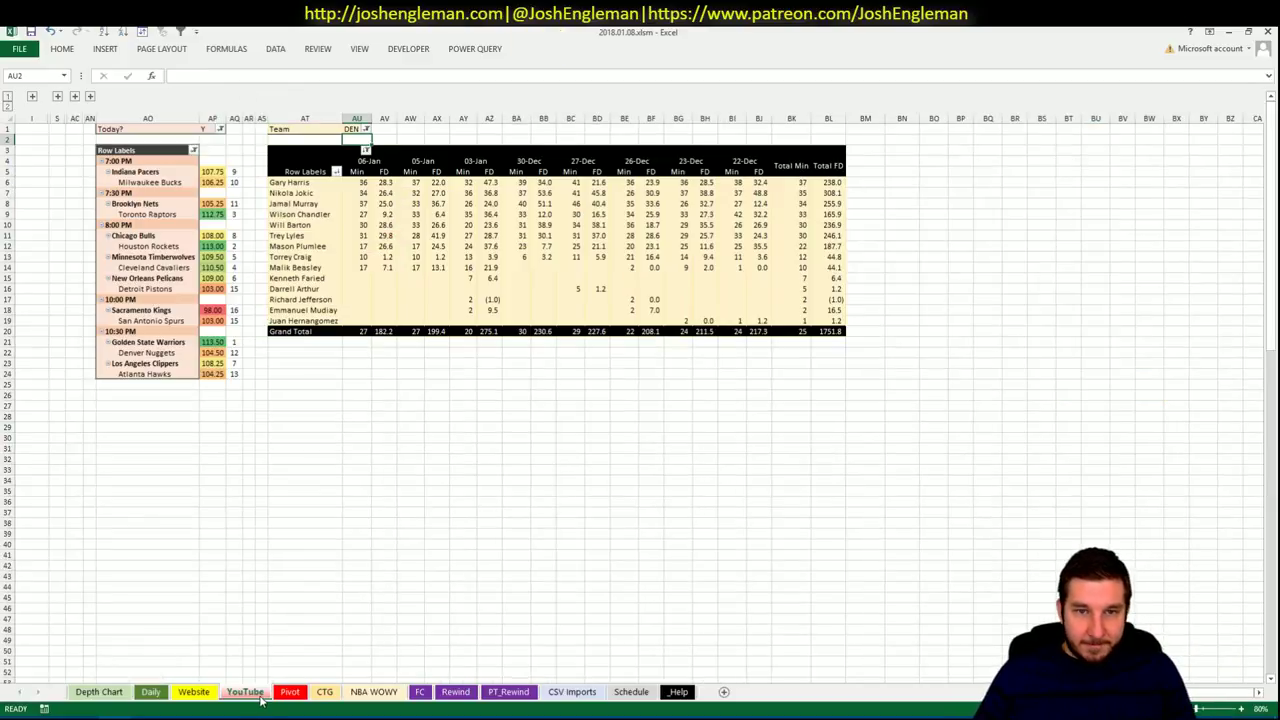
click(319, 695)
click(289, 693)
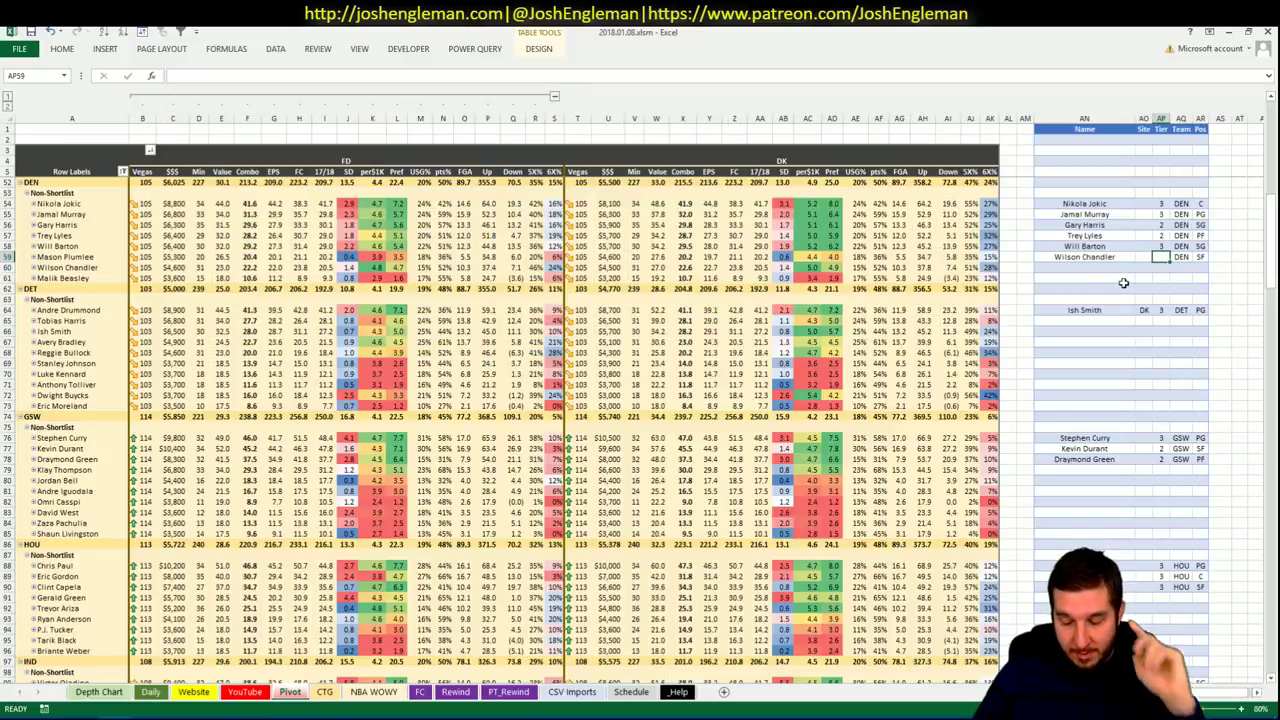
text(4)
key(Return)
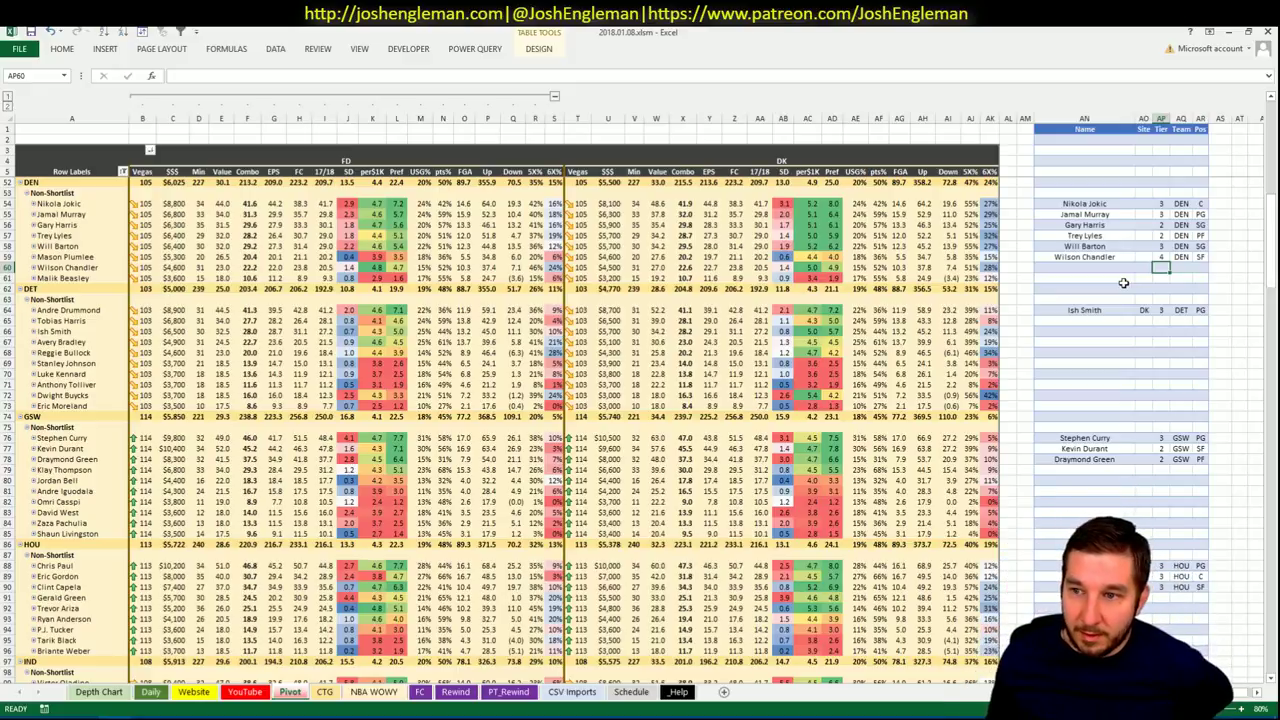
Select the Denver shortlist names from Nikola Jokic through Wilson Chandler on the Pivot sheet.
click(1129, 234)
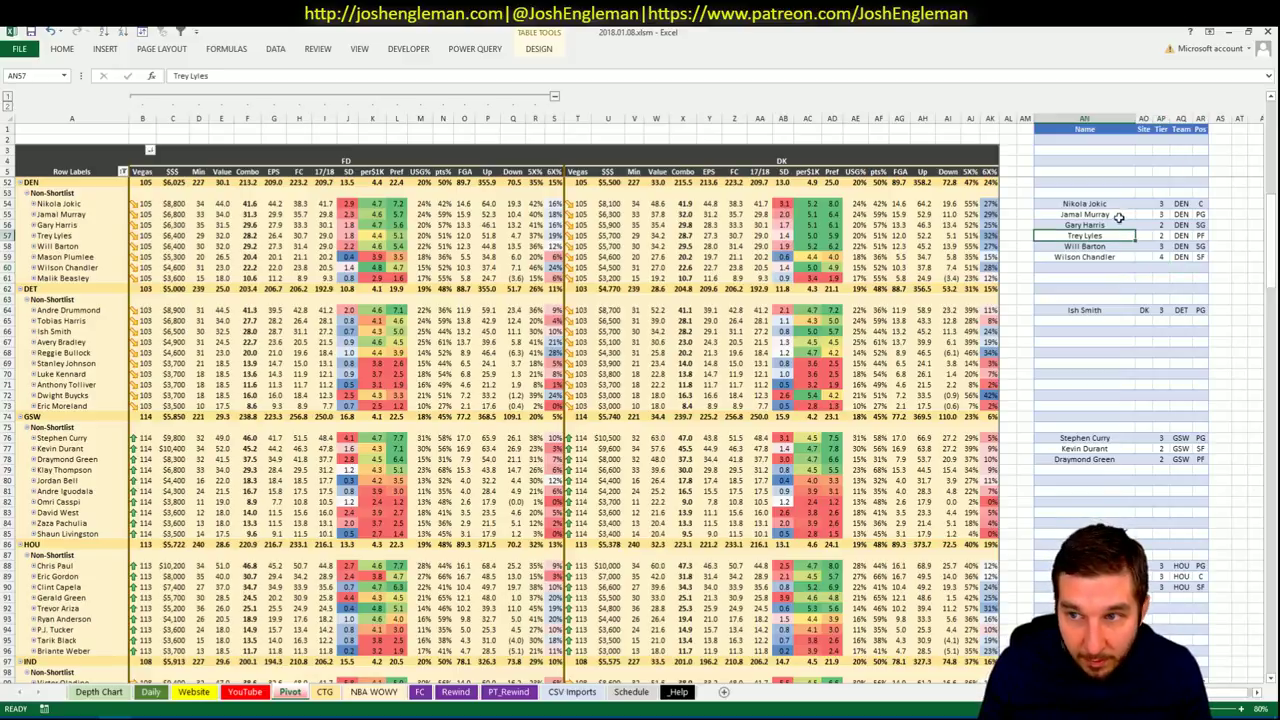
drag(1100, 203, 1122, 257)
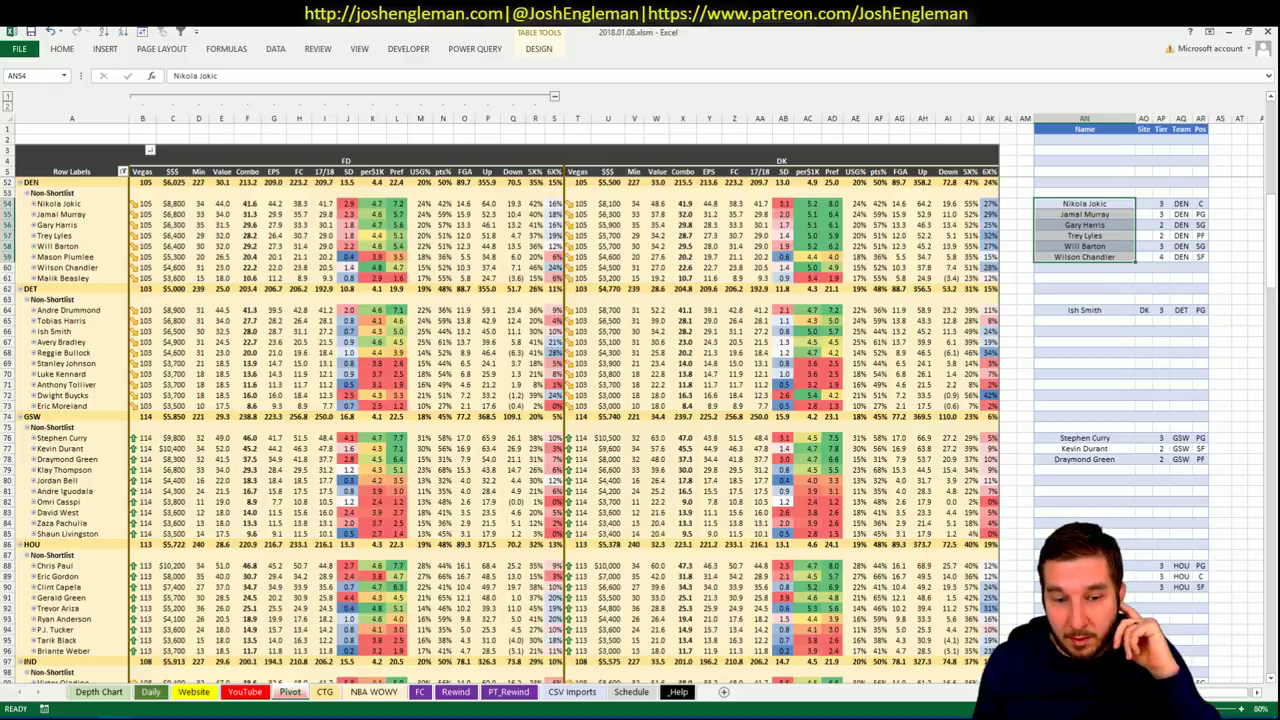
Check the day's NBA matchups on the SBR betting odds page and set the CTG sheet's opponent to ATL.
click(325, 691)
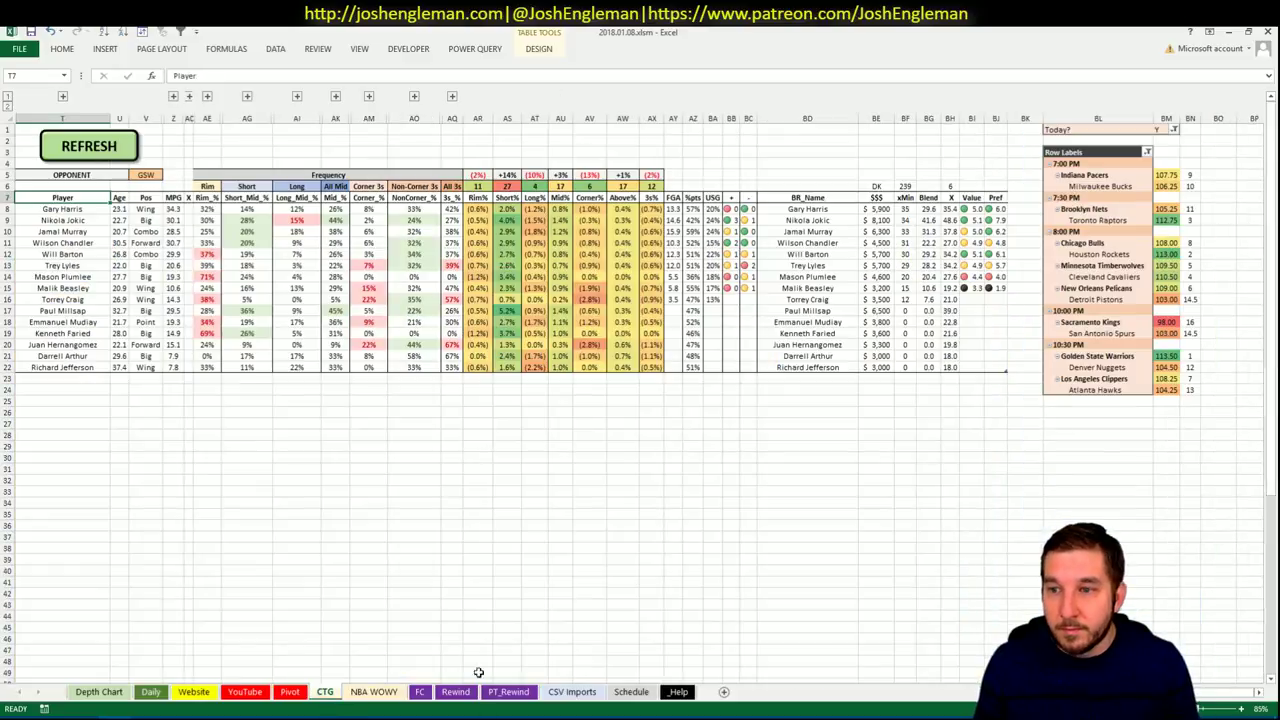
click(147, 175)
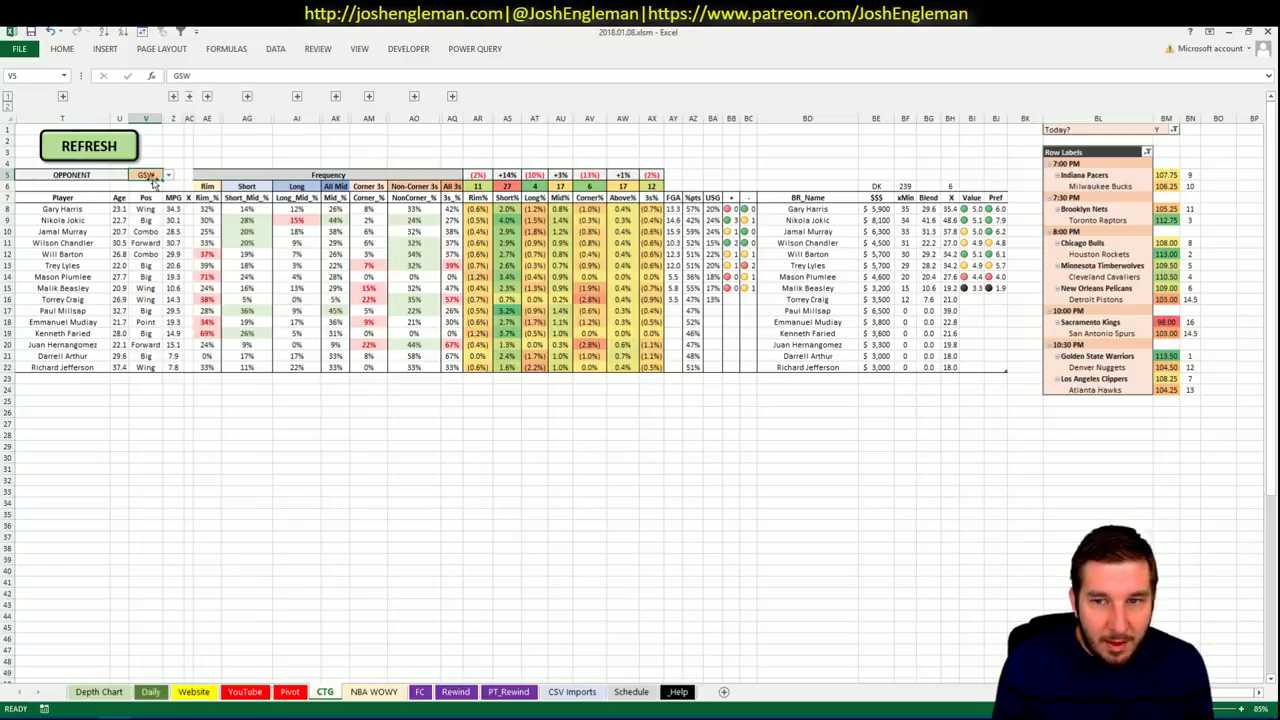
key(alt+Tab)
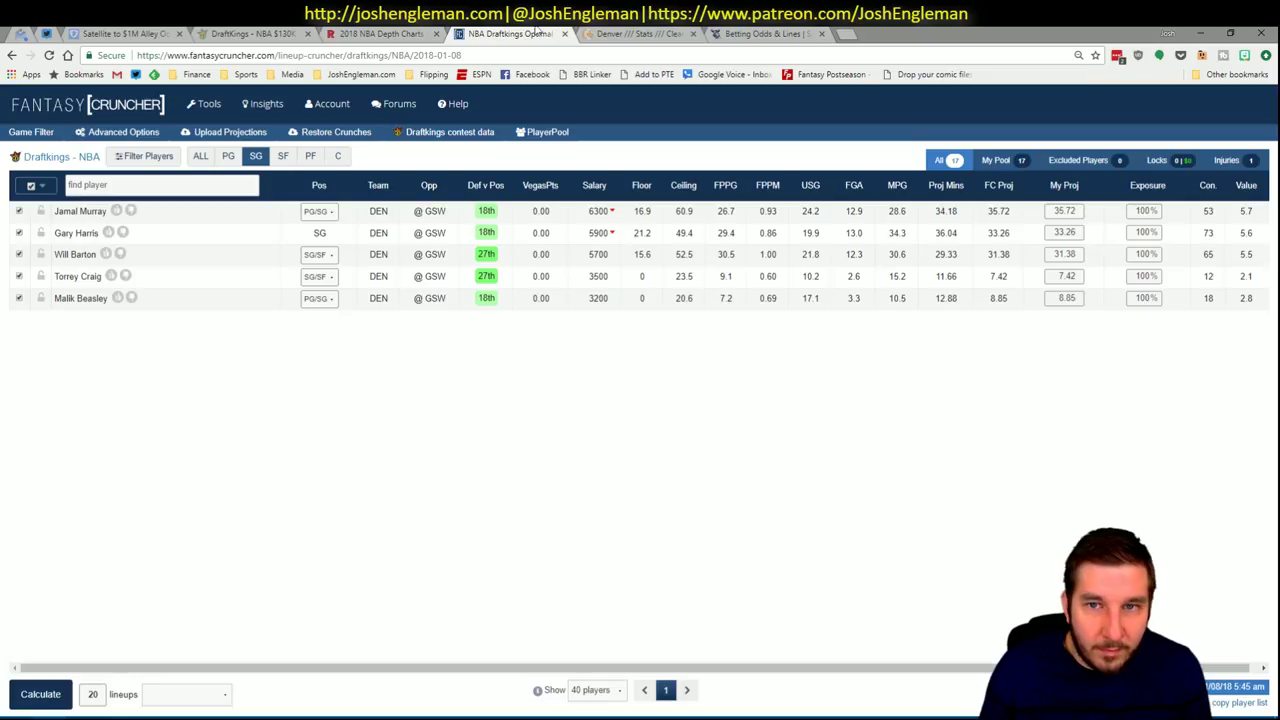
click(745, 33)
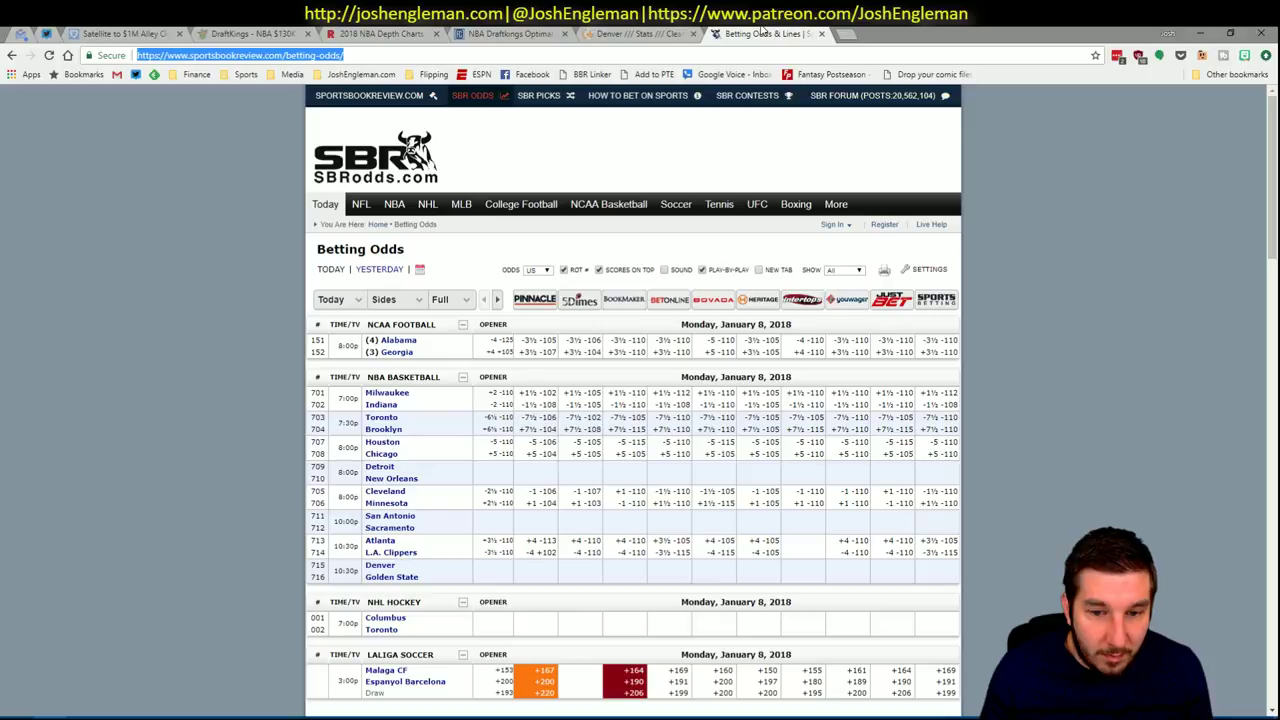
click(1201, 33)
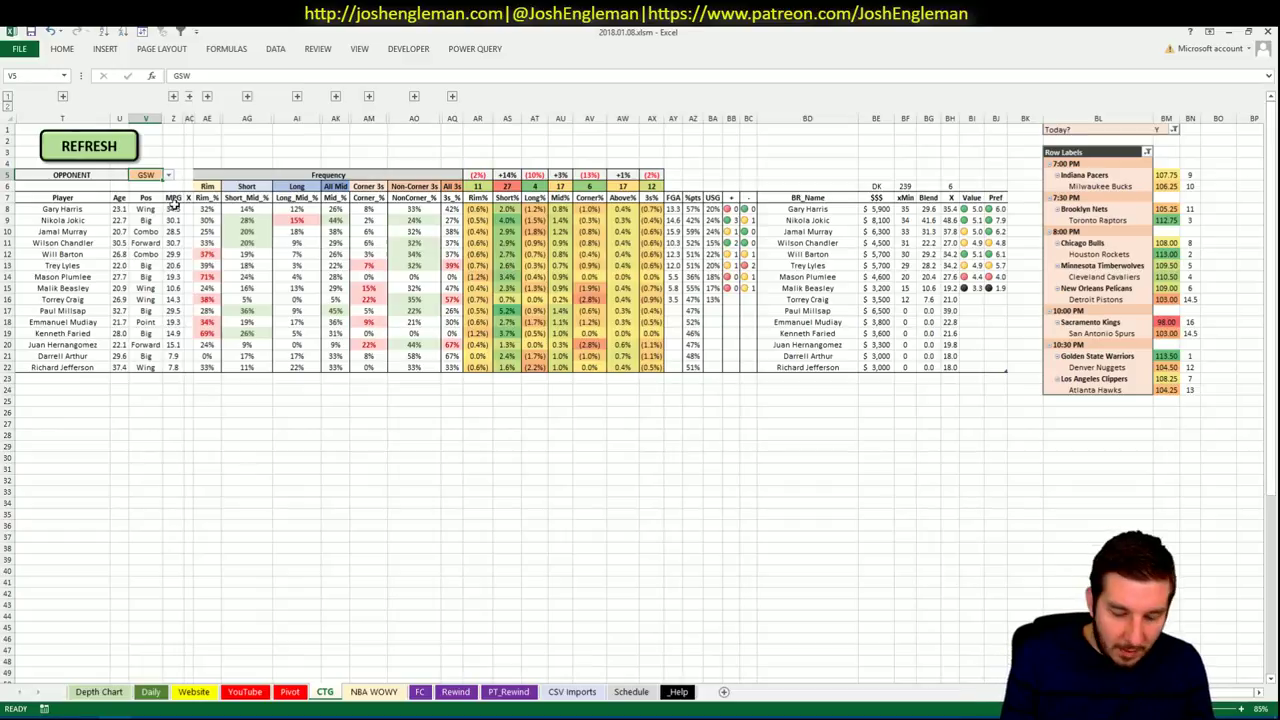
text(ATL)
key(Return)
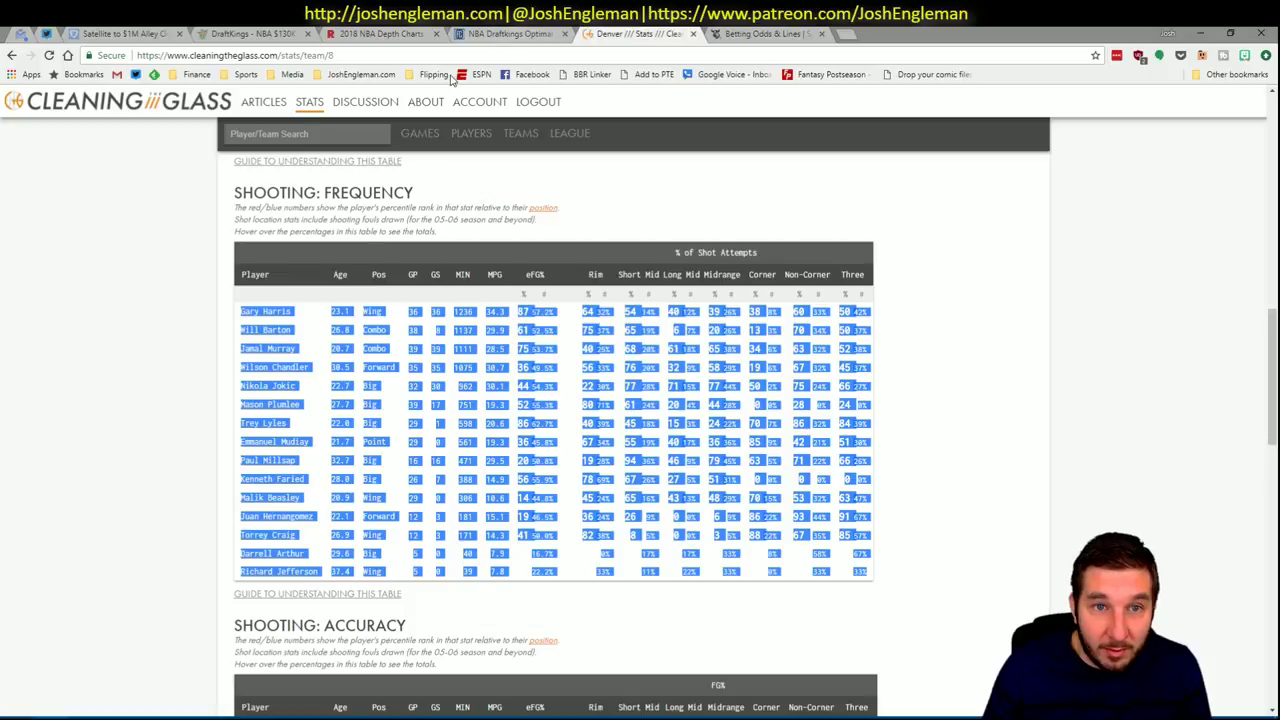
Search Cleaning the Glass for the Los Angeles Clippers and open the team's player stats page.
click(330, 137)
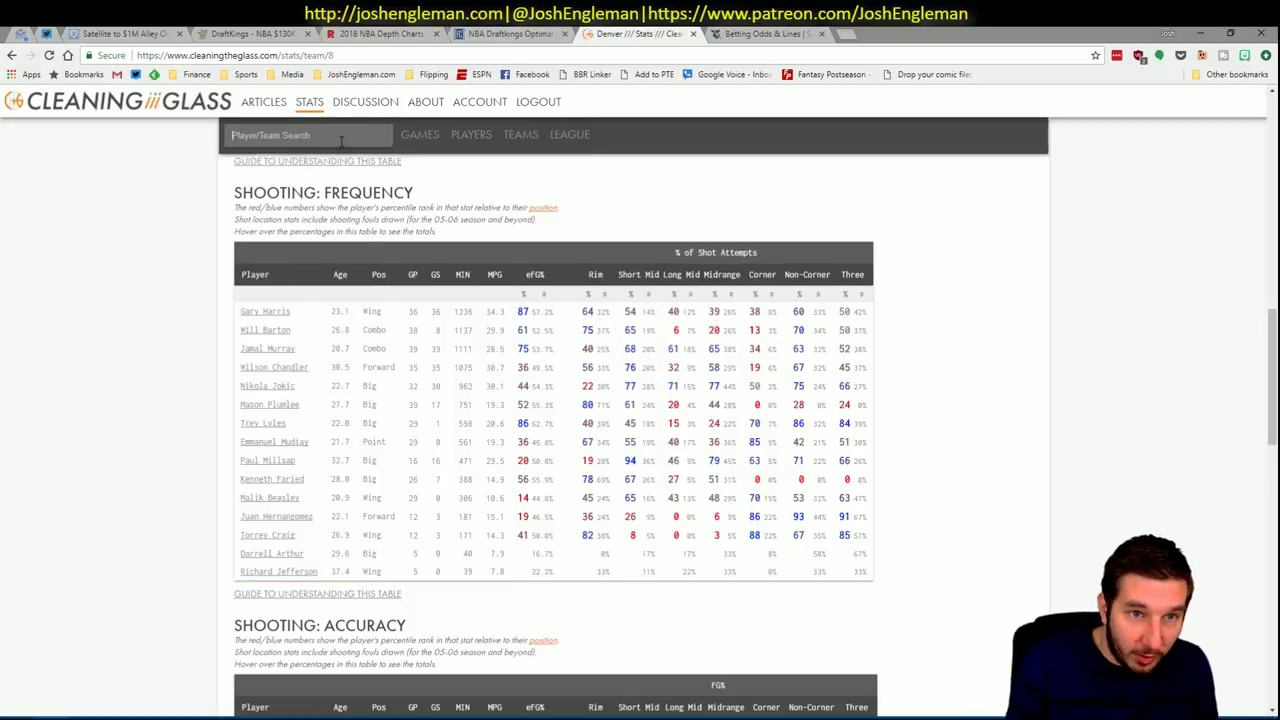
text(cli)
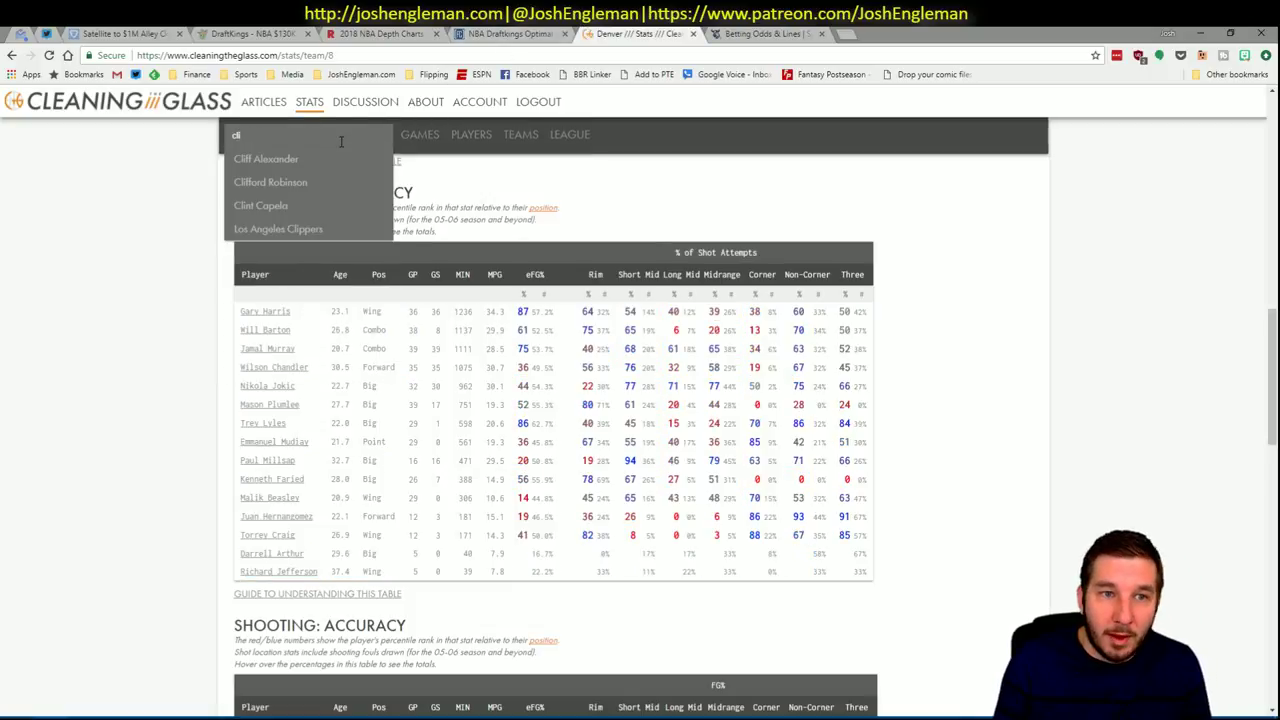
key(Down)
key(Down)
key(Down)
key(Down)
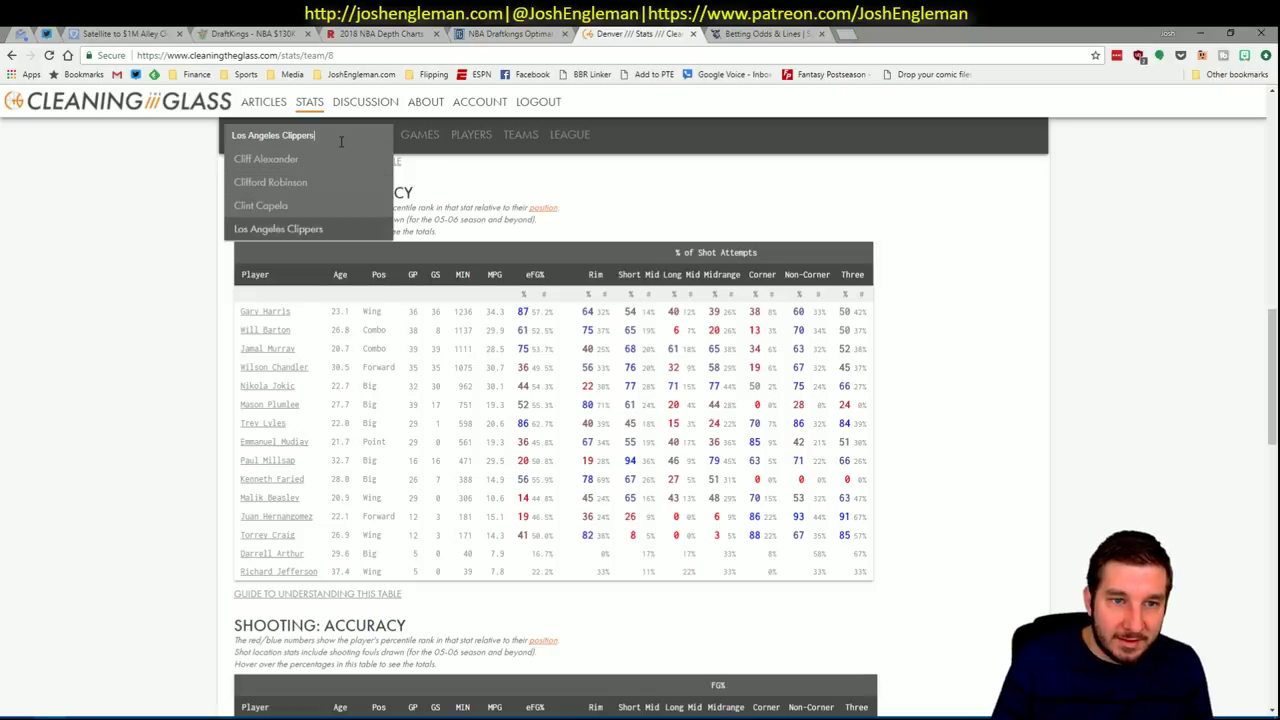
key(Return)
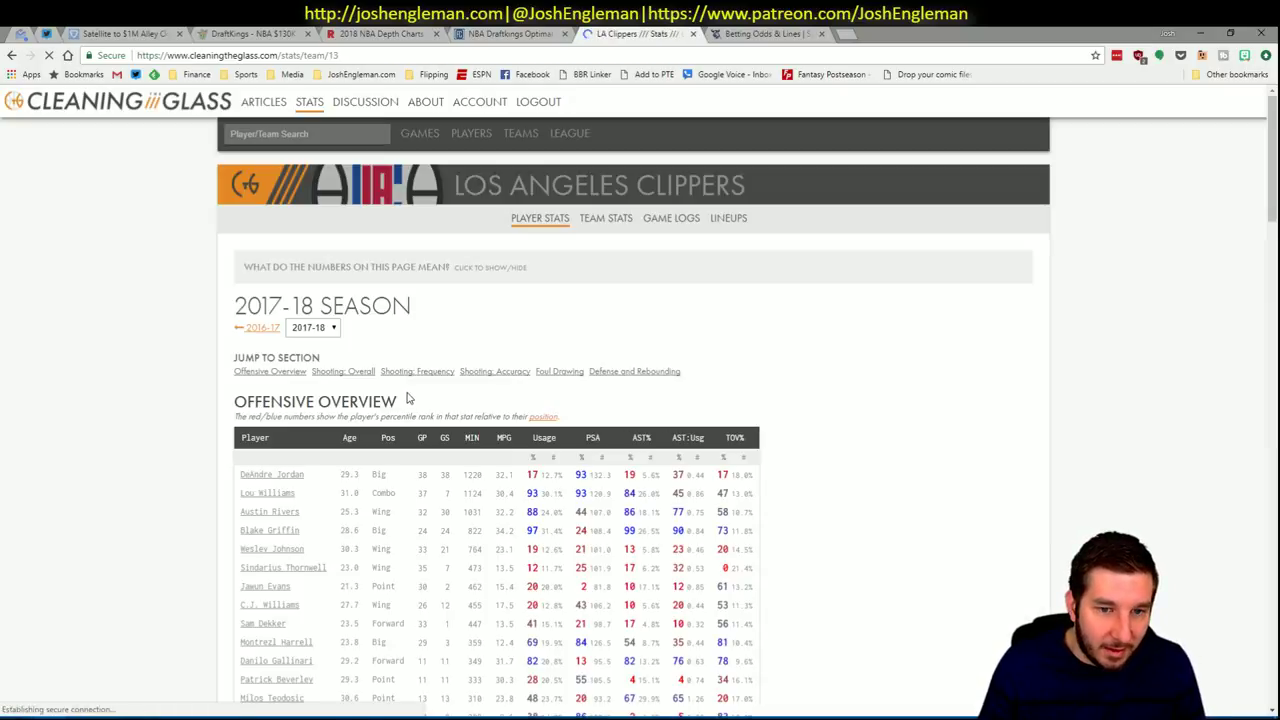
Copy the Clippers' Shooting: Frequency player rows and load them into the CTG sheet's matchup table.
click(408, 373)
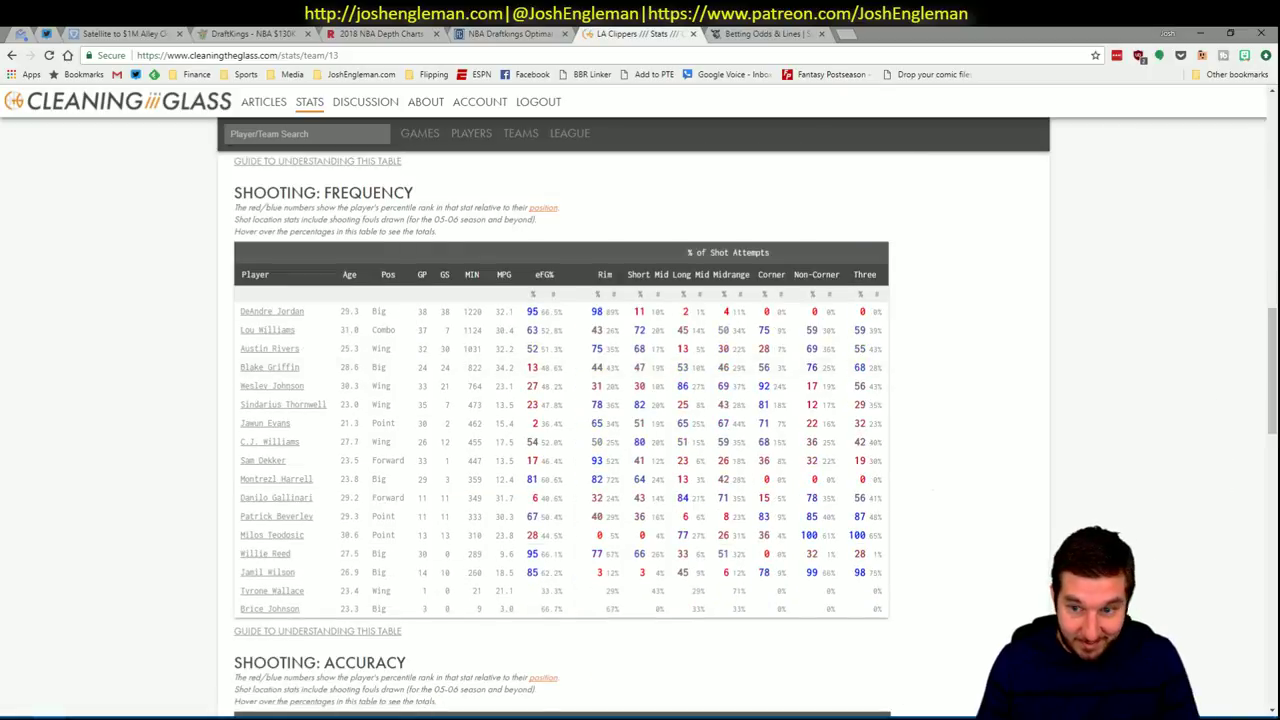
drag(890, 612, 238, 320)
key(alt+Tab)
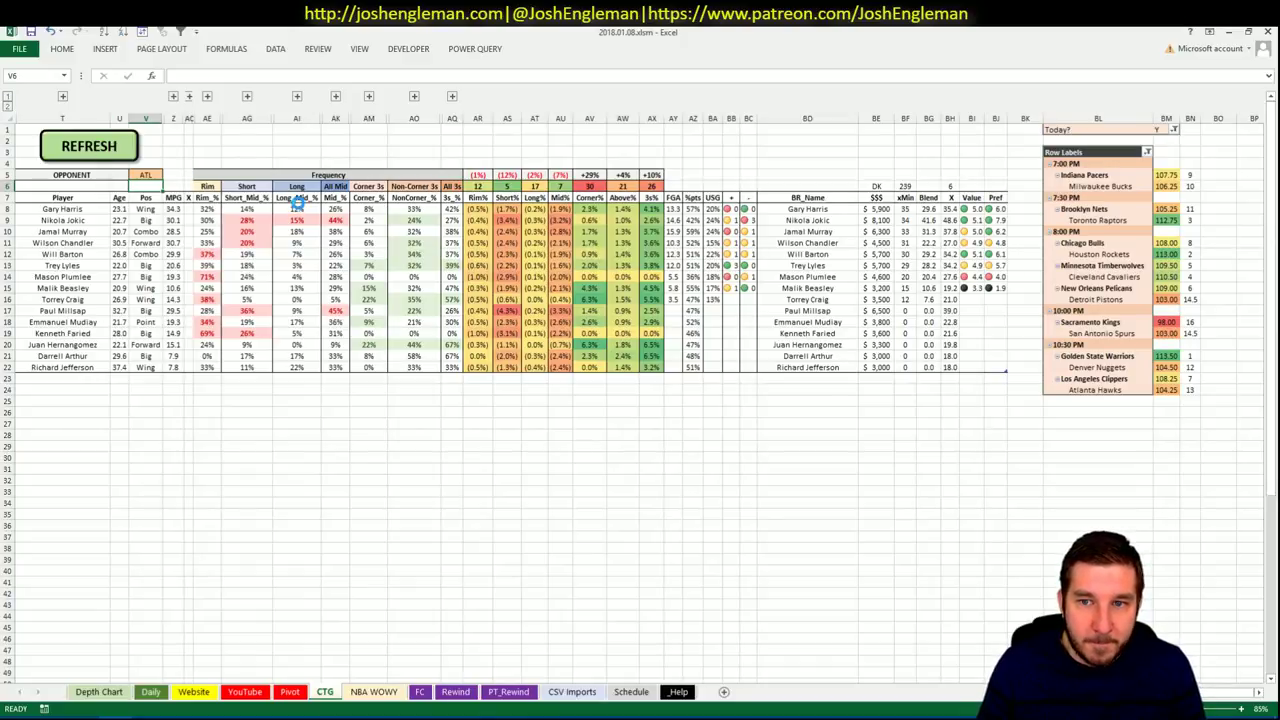
key(ctrl+v)
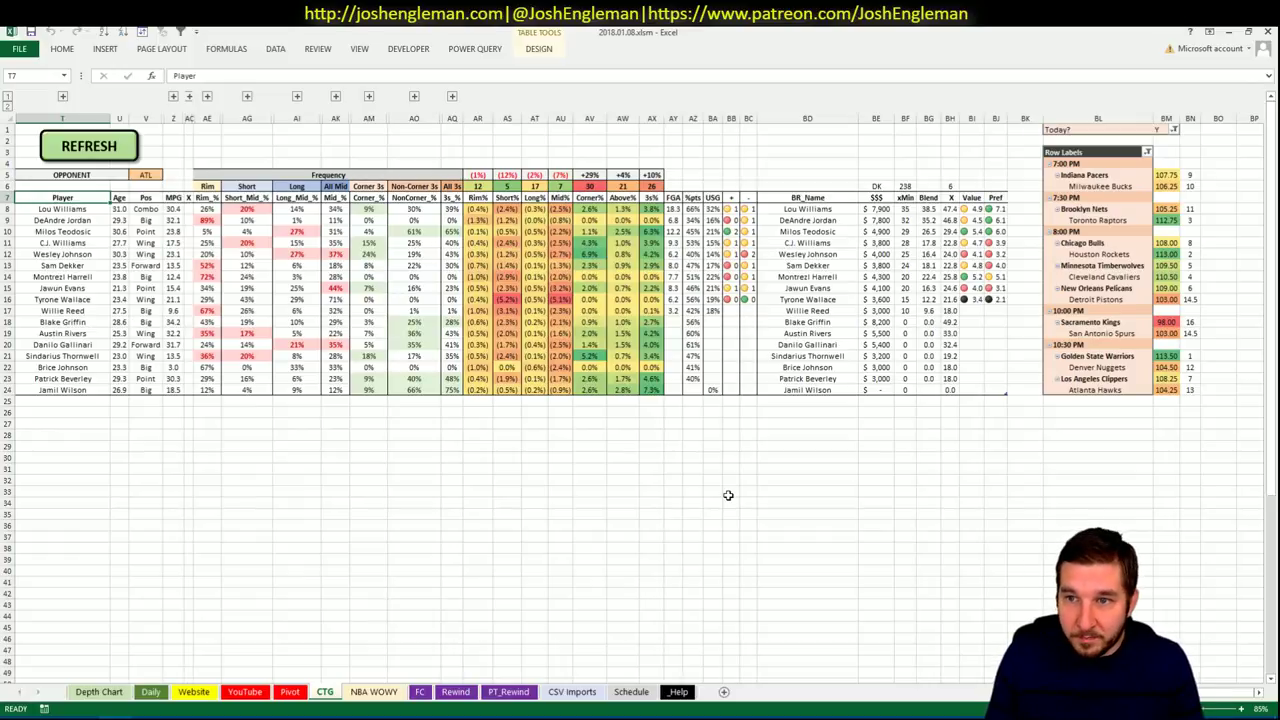
Add Lou Williams to the Pivot sheet's shortlist in his LAC row and dismiss the f.lux notification.
click(289, 692)
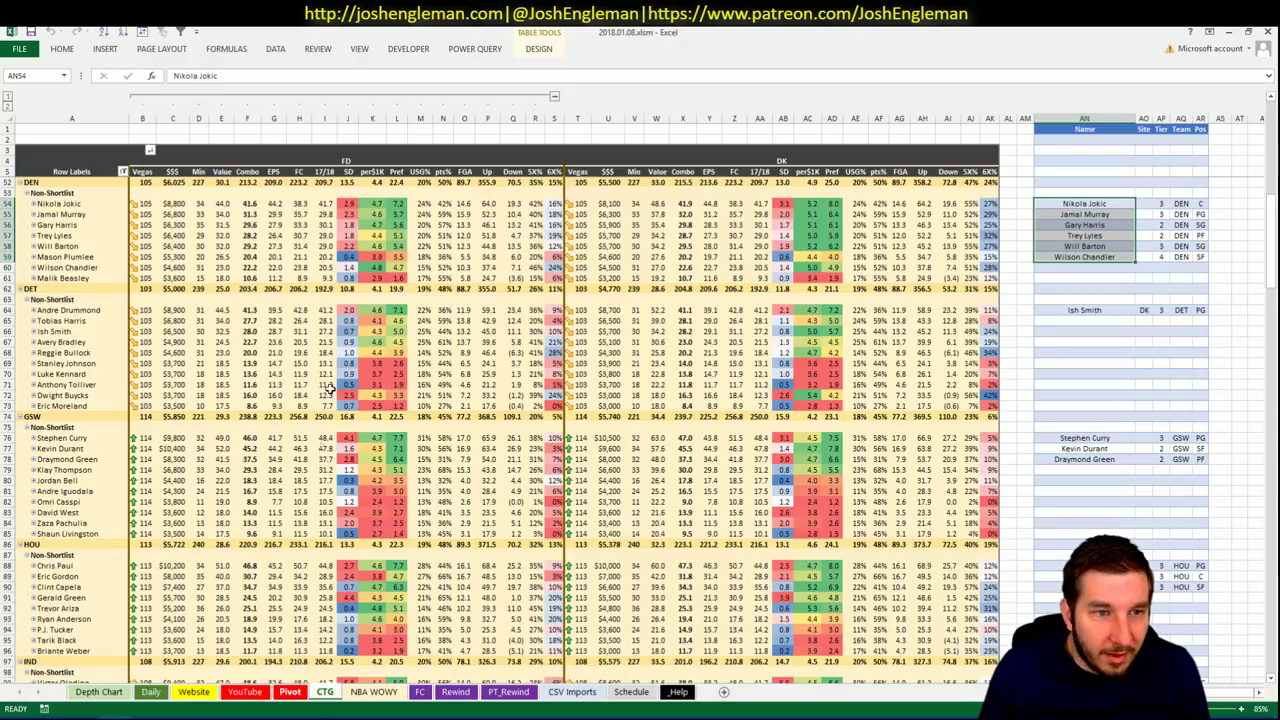
scroll(328, 497, down, 10)
scroll(328, 497, down, 6)
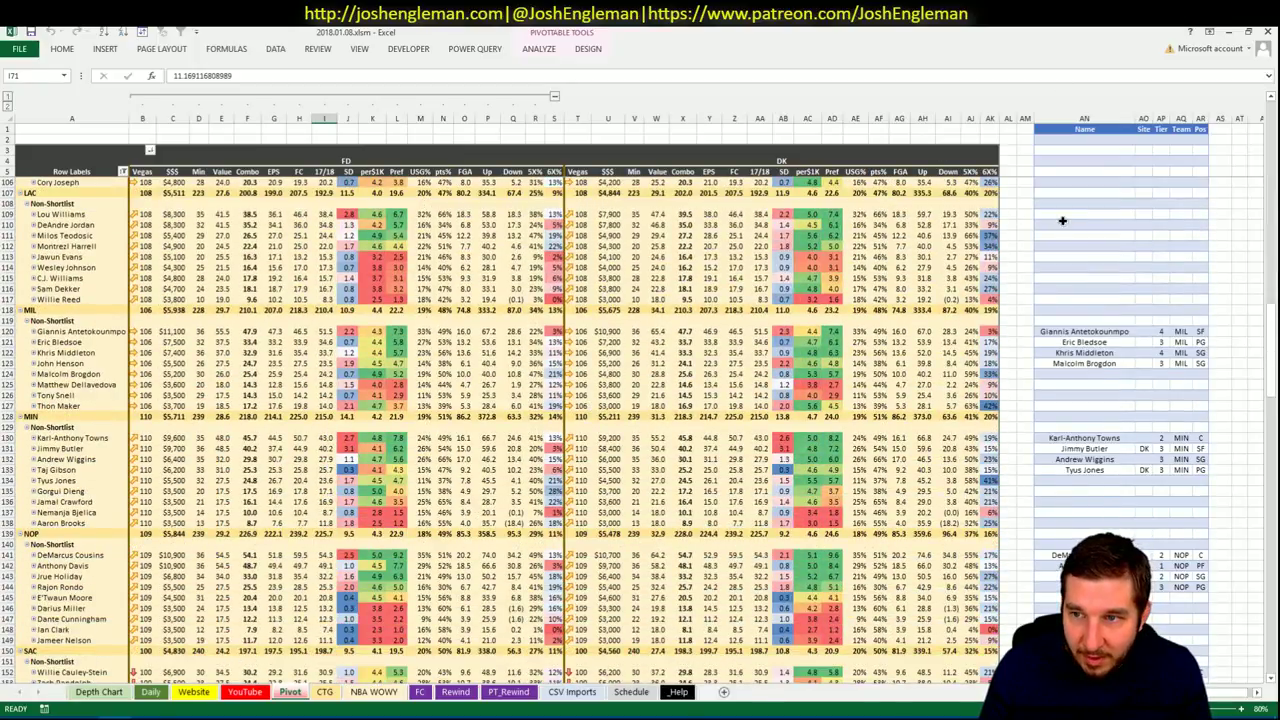
click(1062, 215)
text(Lou W)
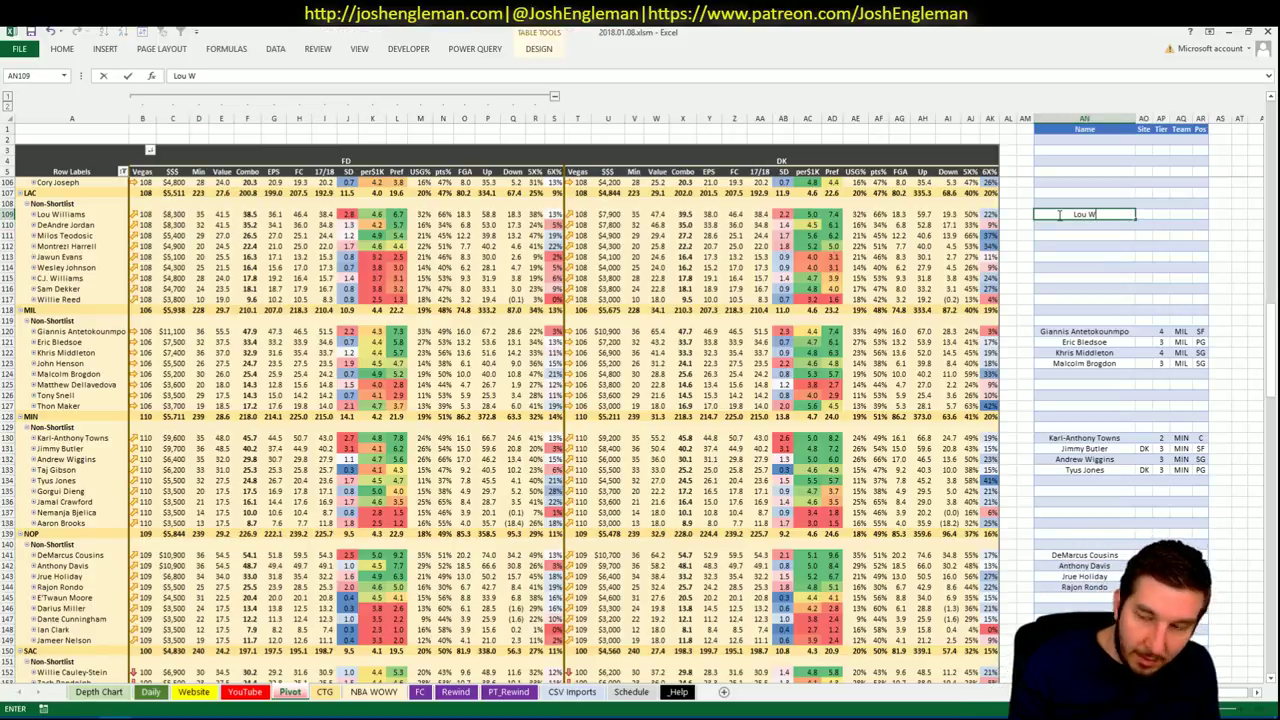
text(illiams)
key(Tab)
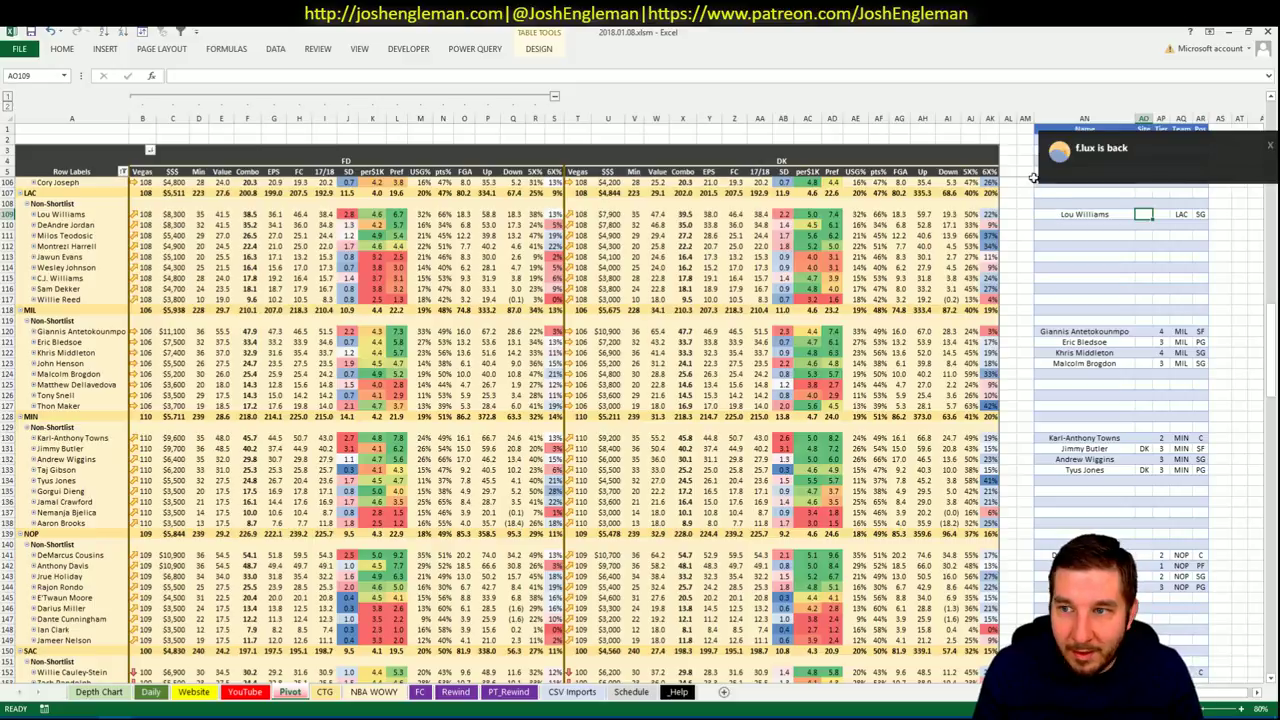
click(1071, 233)
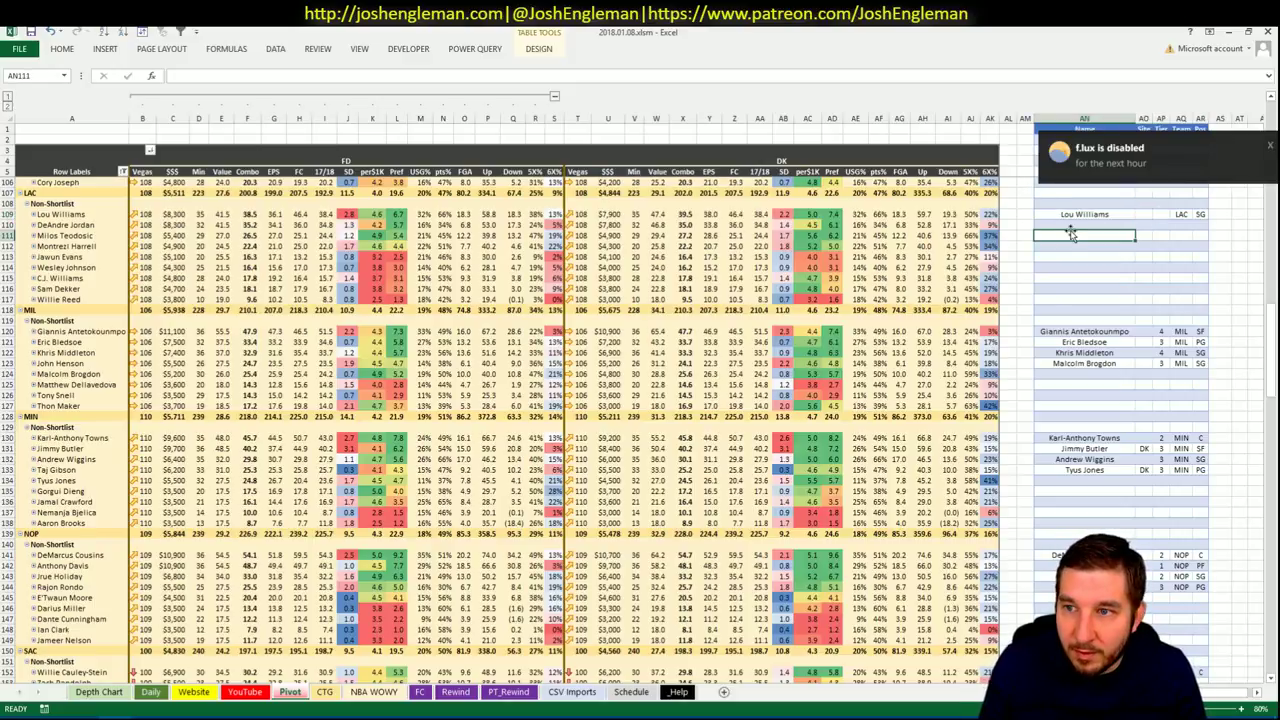
click(1270, 155)
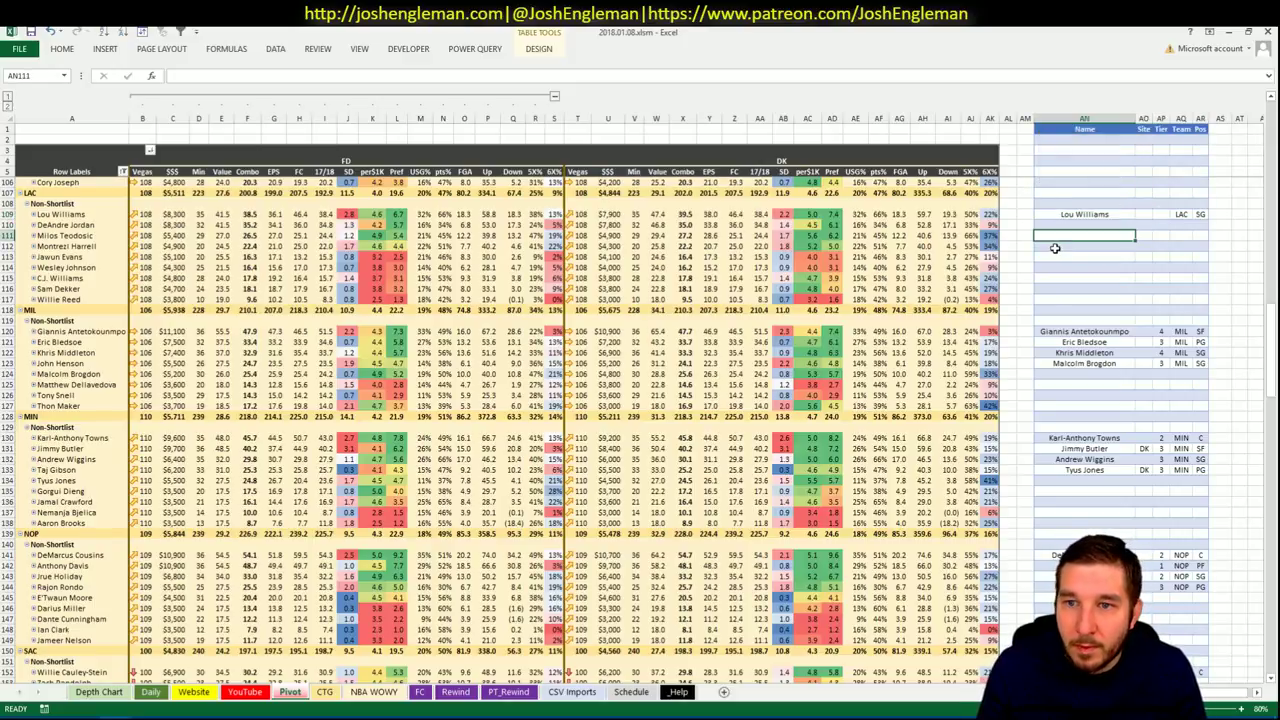
click(1076, 246)
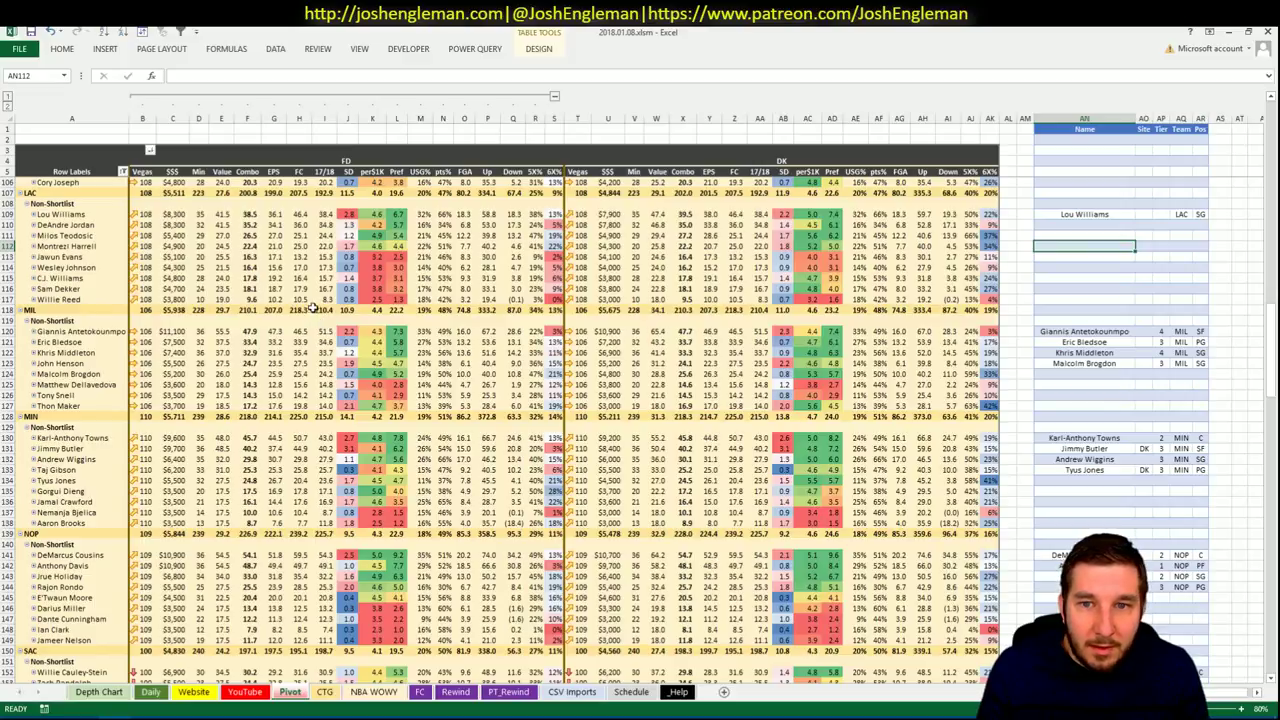
Filter the YouTube sheet's recent games table to team LAC and return to the Pivot sheet.
click(289, 691)
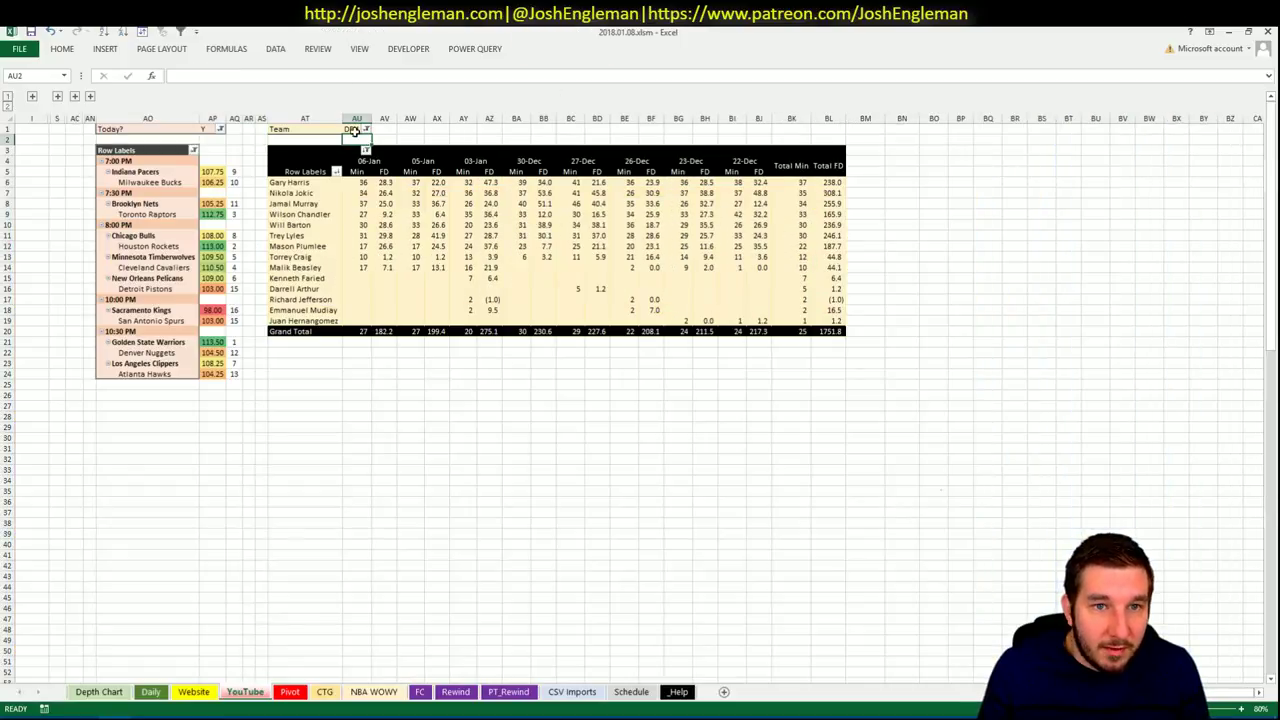
click(355, 129)
text(LAC)
key(Return)
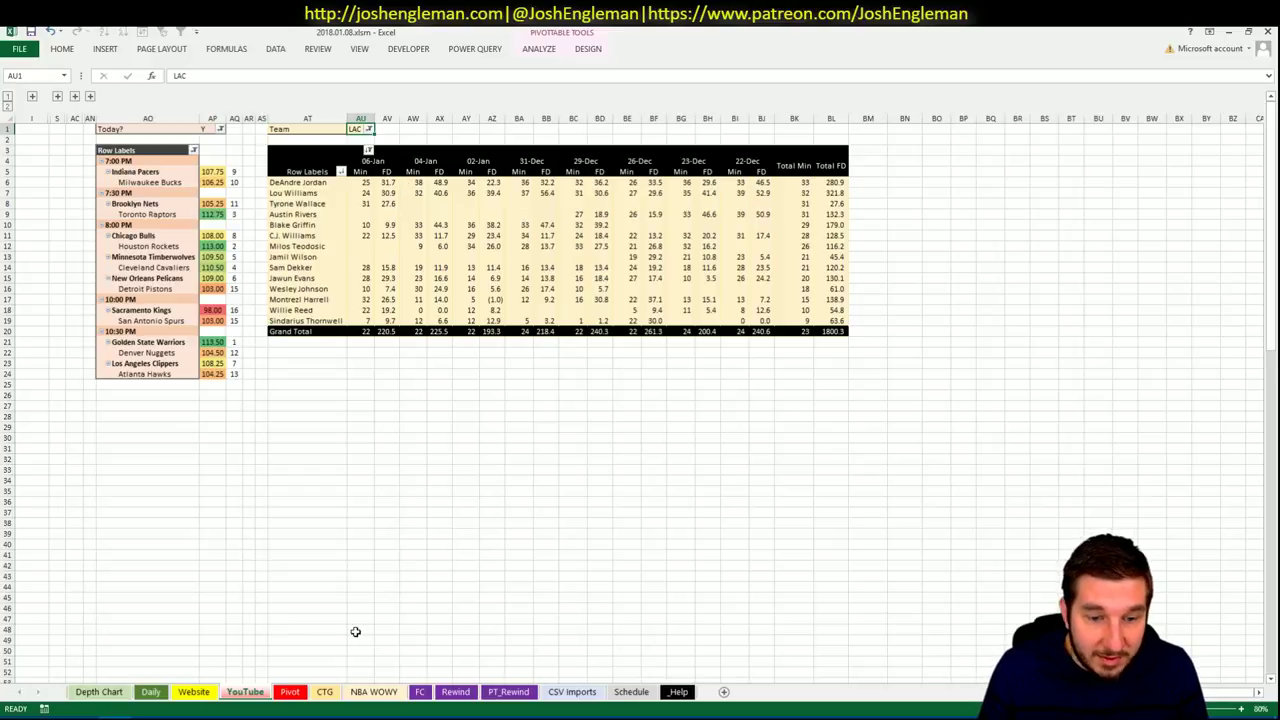
key(ctrl+Page_Up)
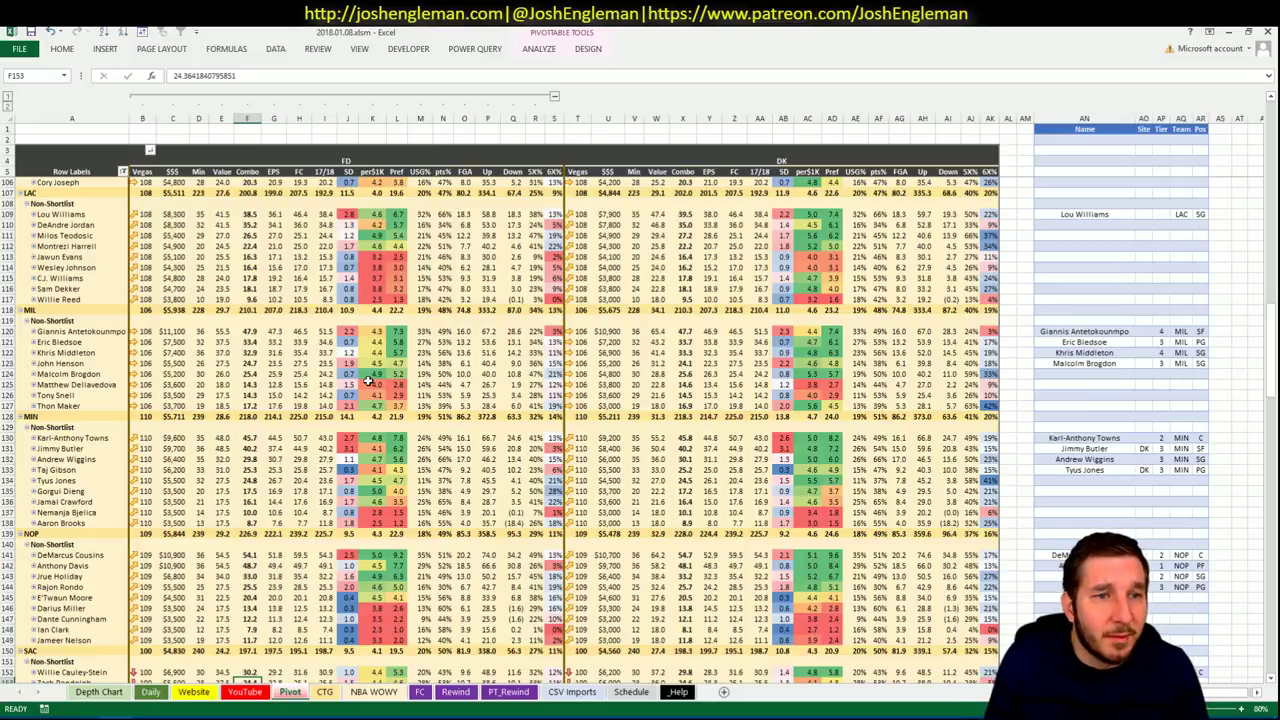
Examine the teams' defensive rankings in Cleaning the Glass's league Four Factors Summary and return to the workbook.
key(alt+Tab)
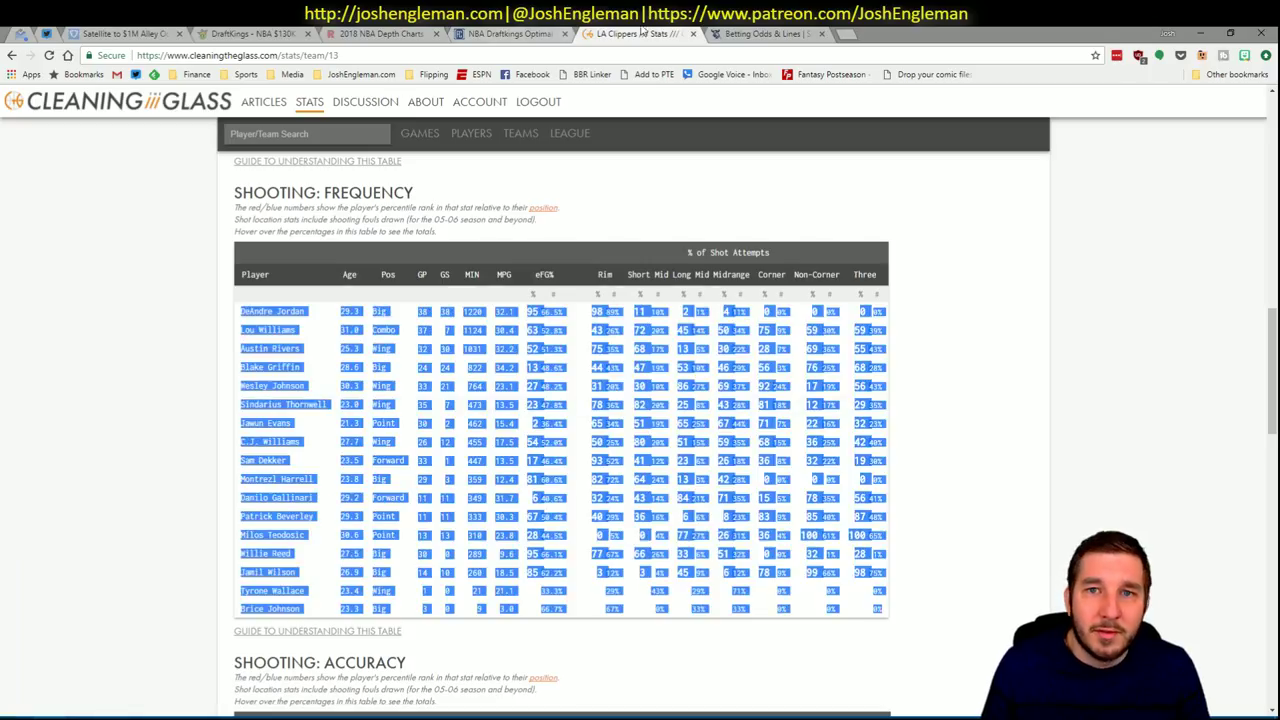
mouse_move(565, 133)
click(681, 134)
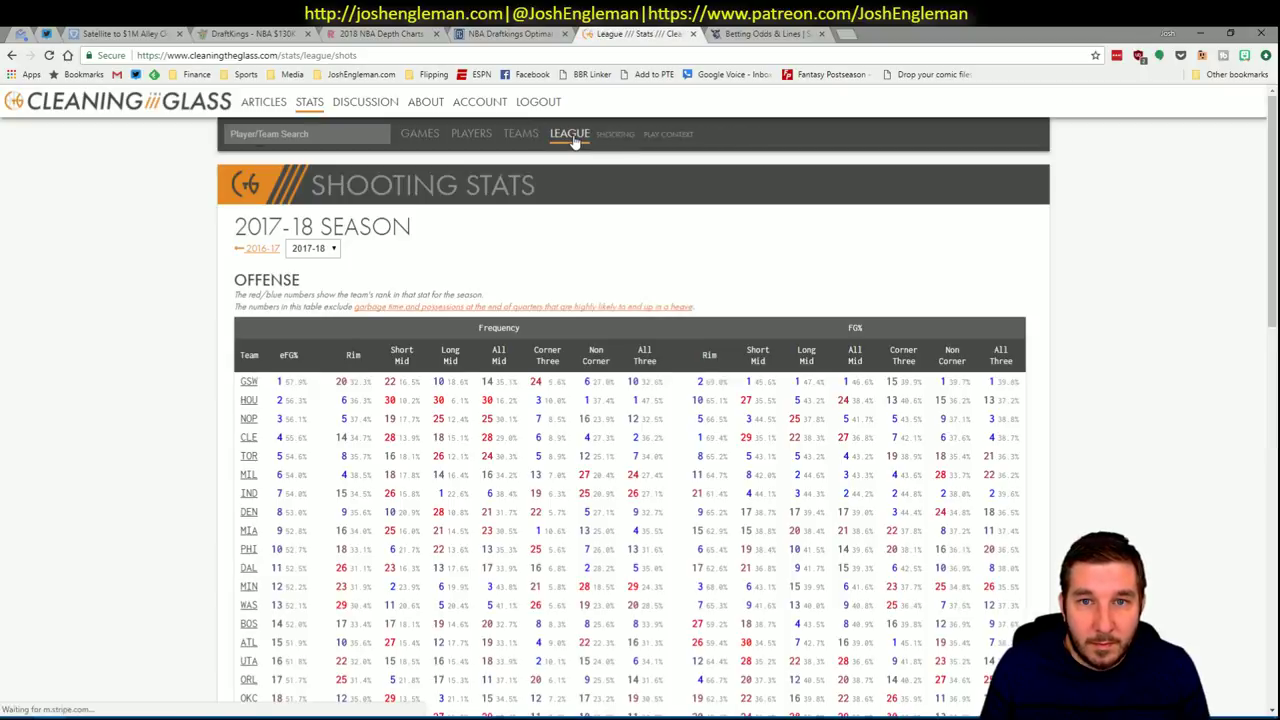
click(608, 135)
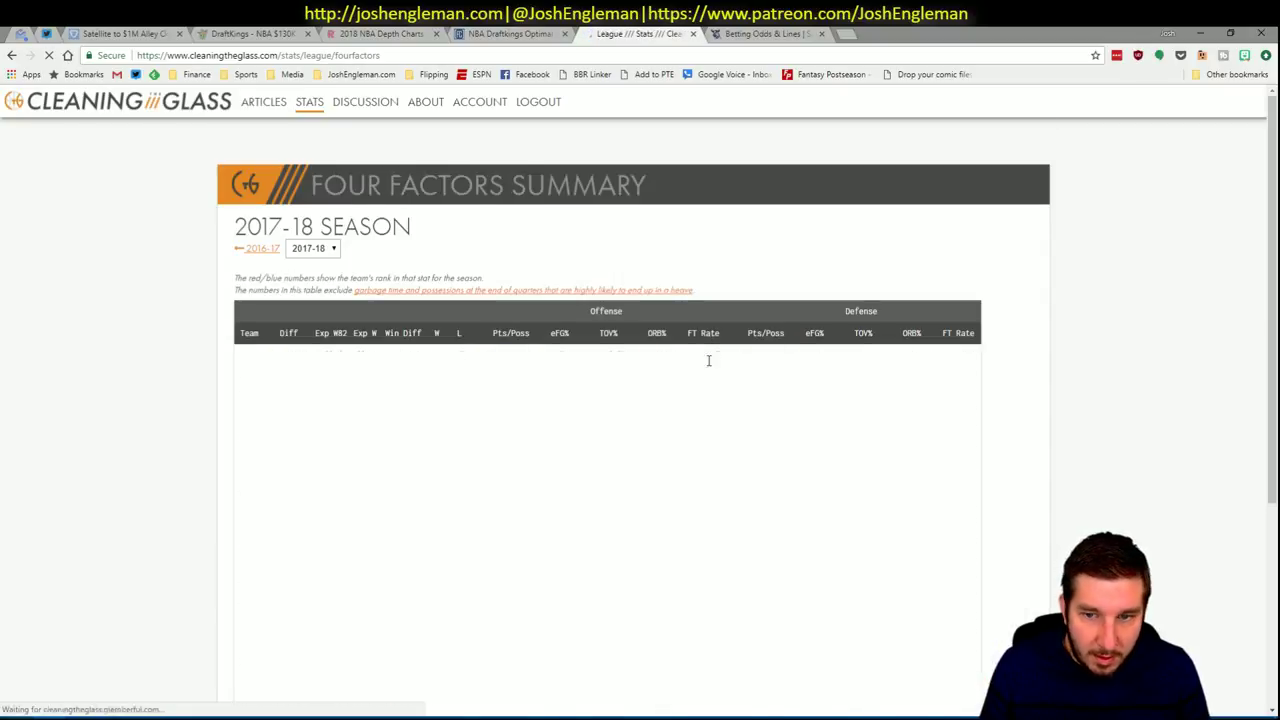
click(980, 341)
scroll(980, 341, down, 3)
scroll(980, 341, up, 1)
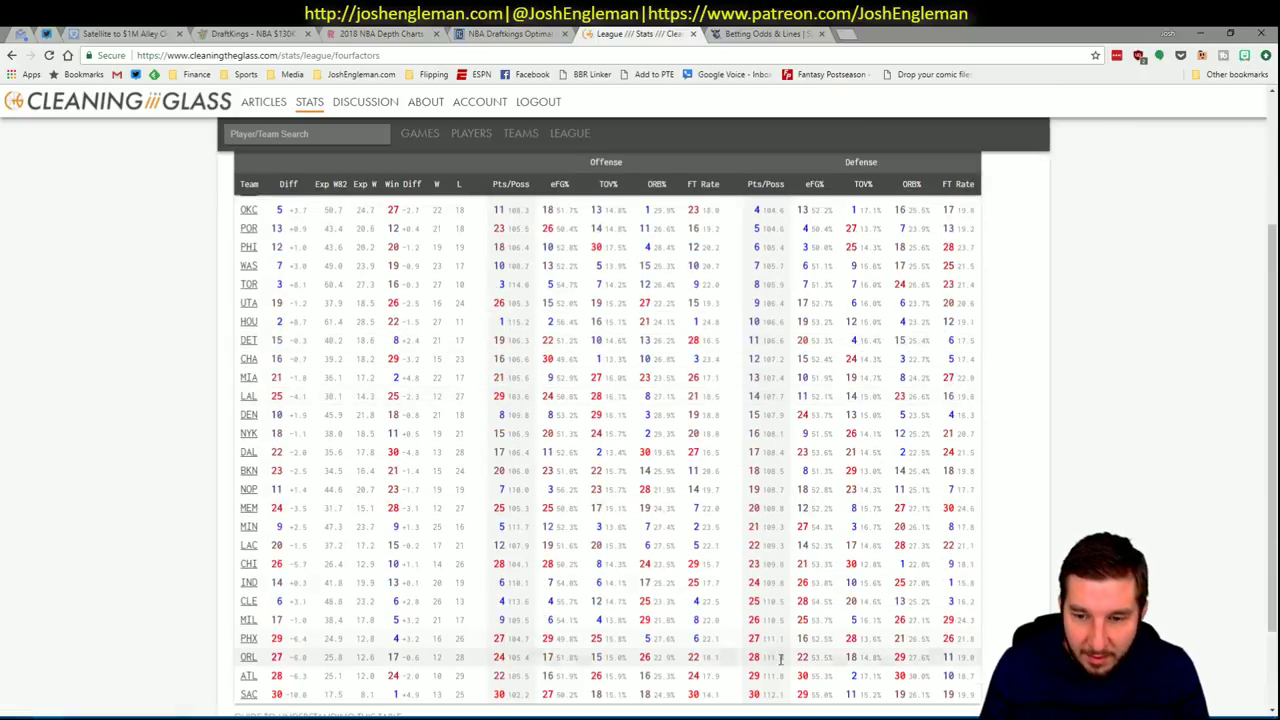
key(alt+Tab)
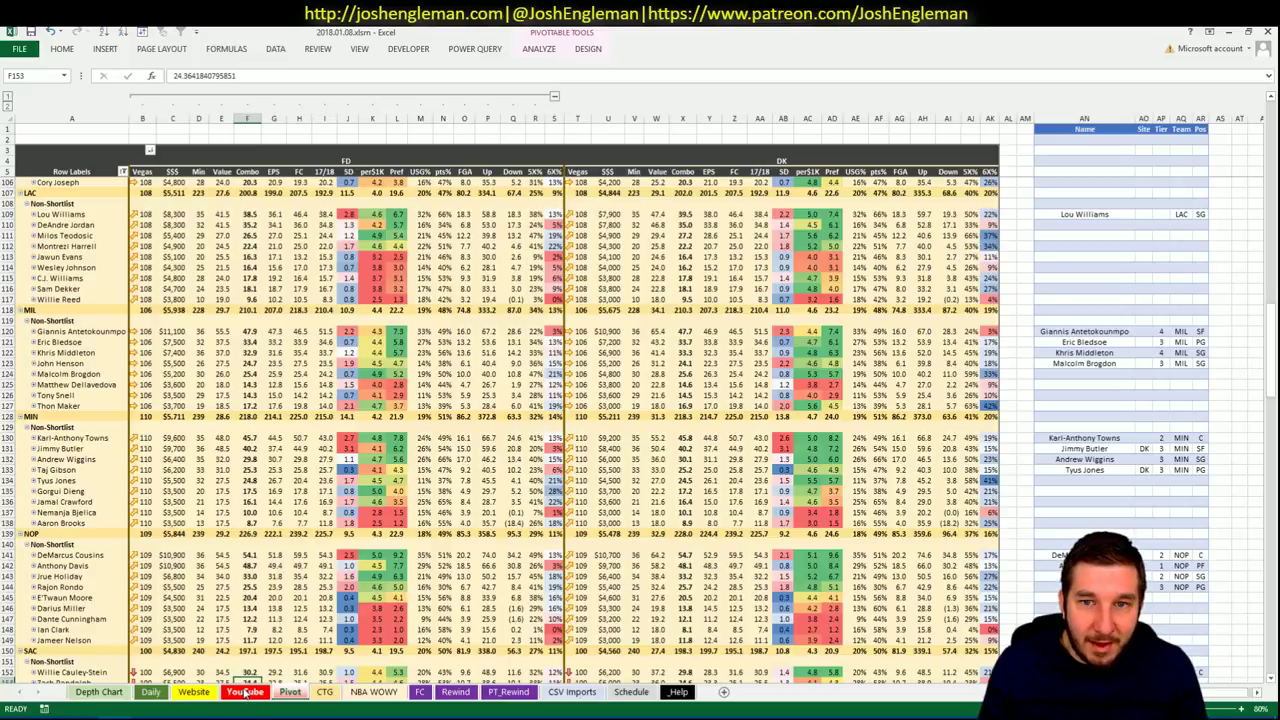
Recheck the Clippers' recent games on the YouTube sheet and select DeAndre Jordan's shortlist name cell on the Pivot sheet.
click(290, 693)
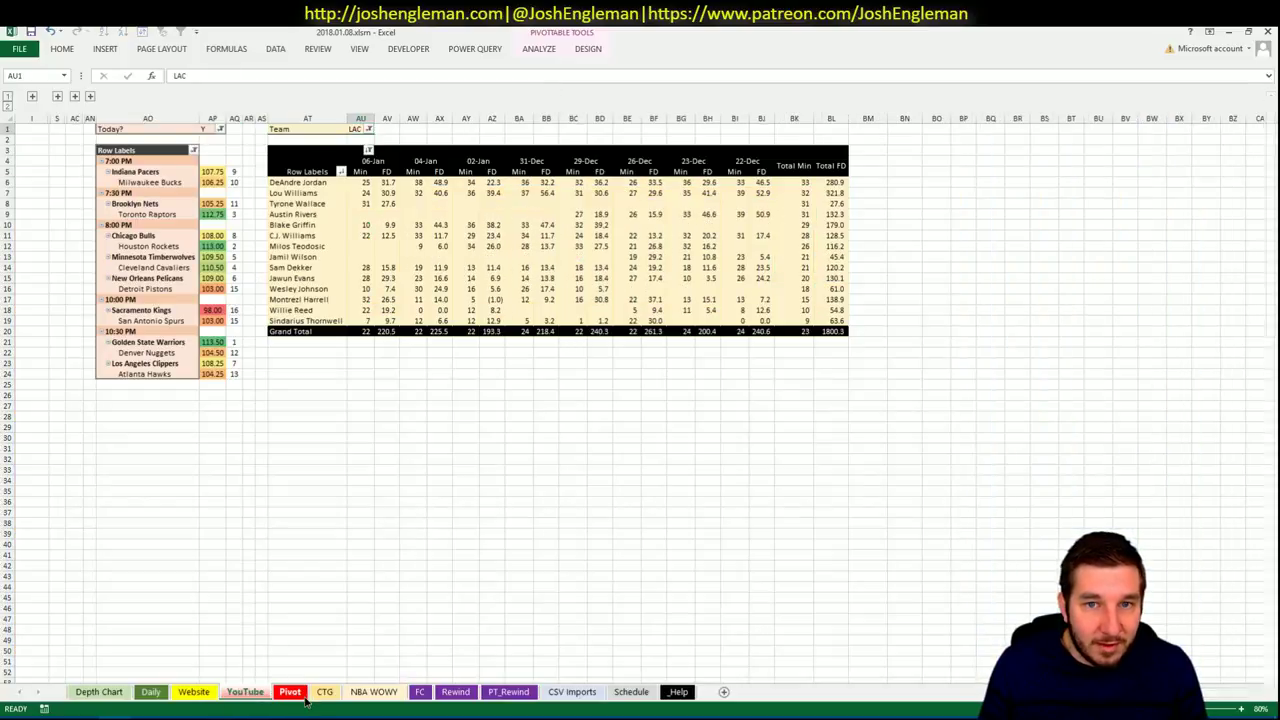
key(ctrl+Page_Up)
click(1106, 223)
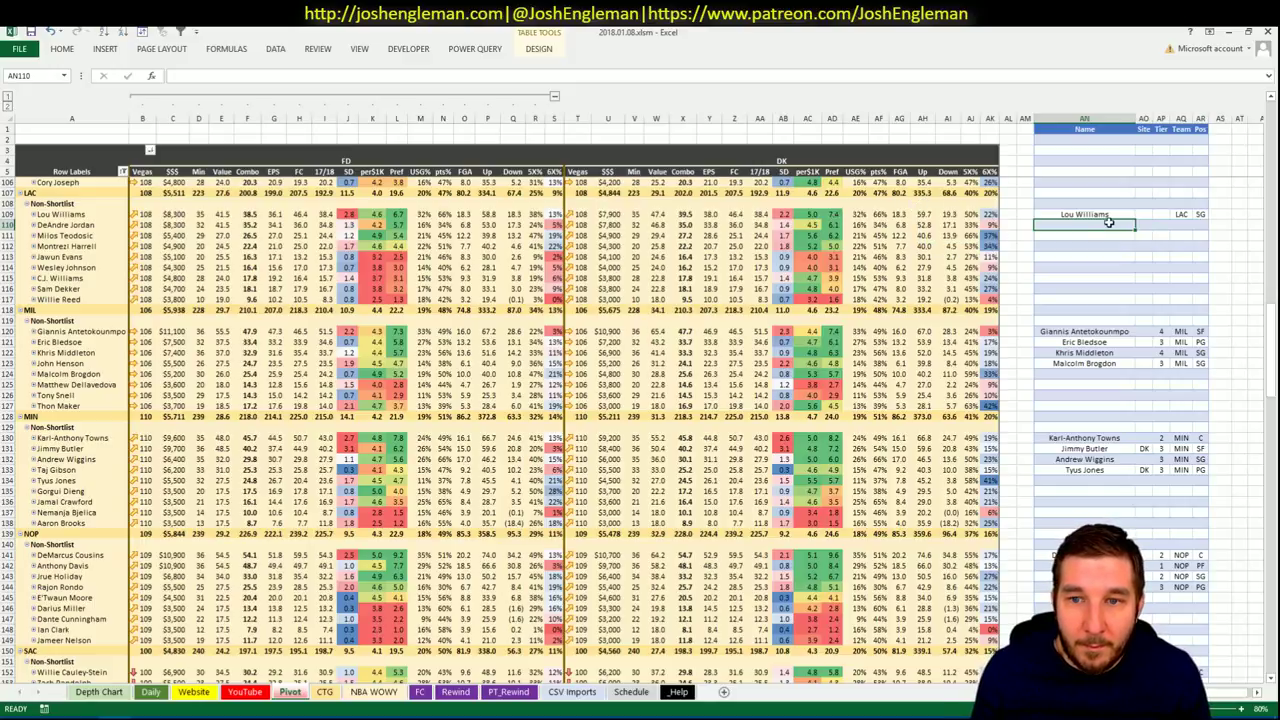
Read Milos Teodosic's injury note in the Clippers section of Rotoworld's NBA depth charts and return to the Pivot sheet.
key(alt+Tab)
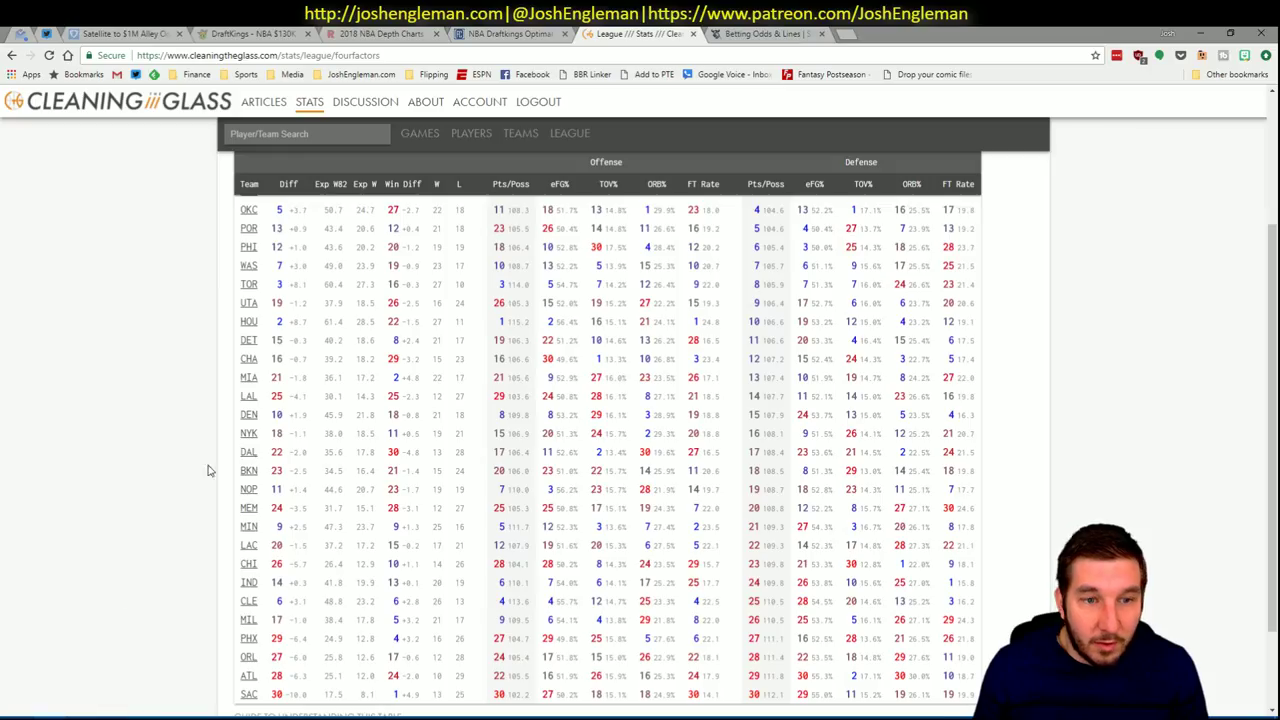
click(421, 30)
click(610, 425)
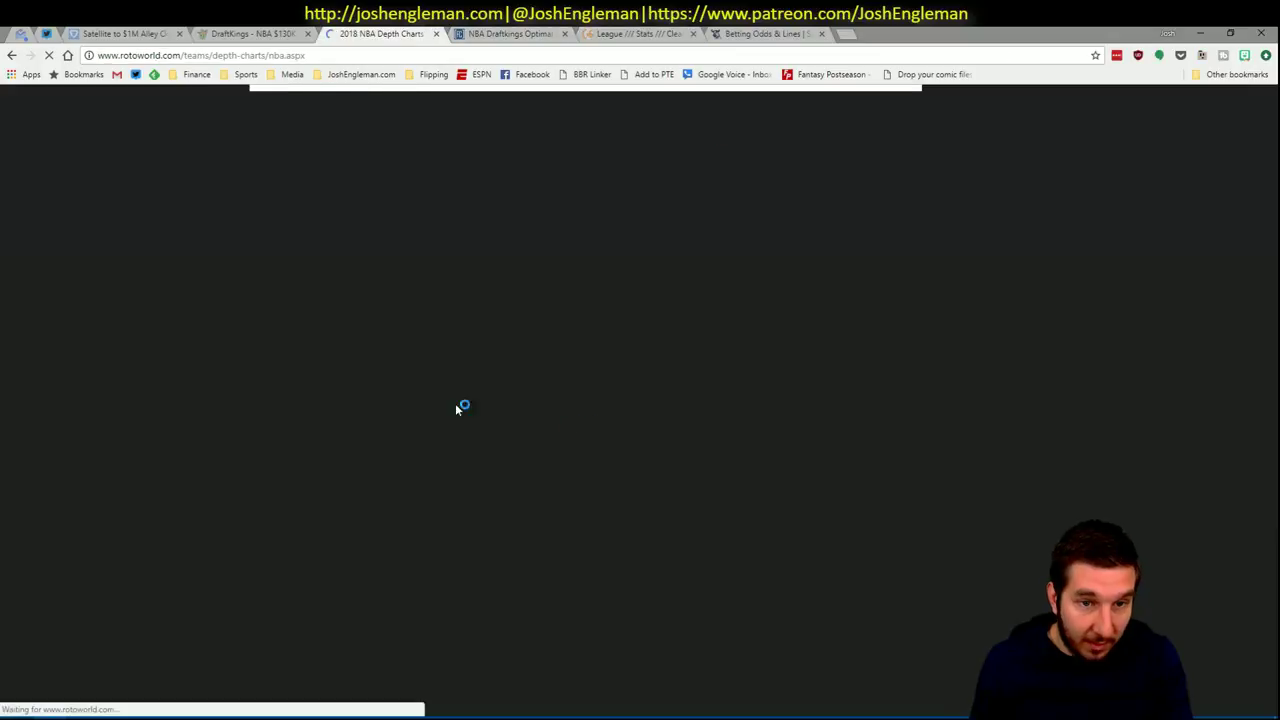
scroll(384, 335, down, 10)
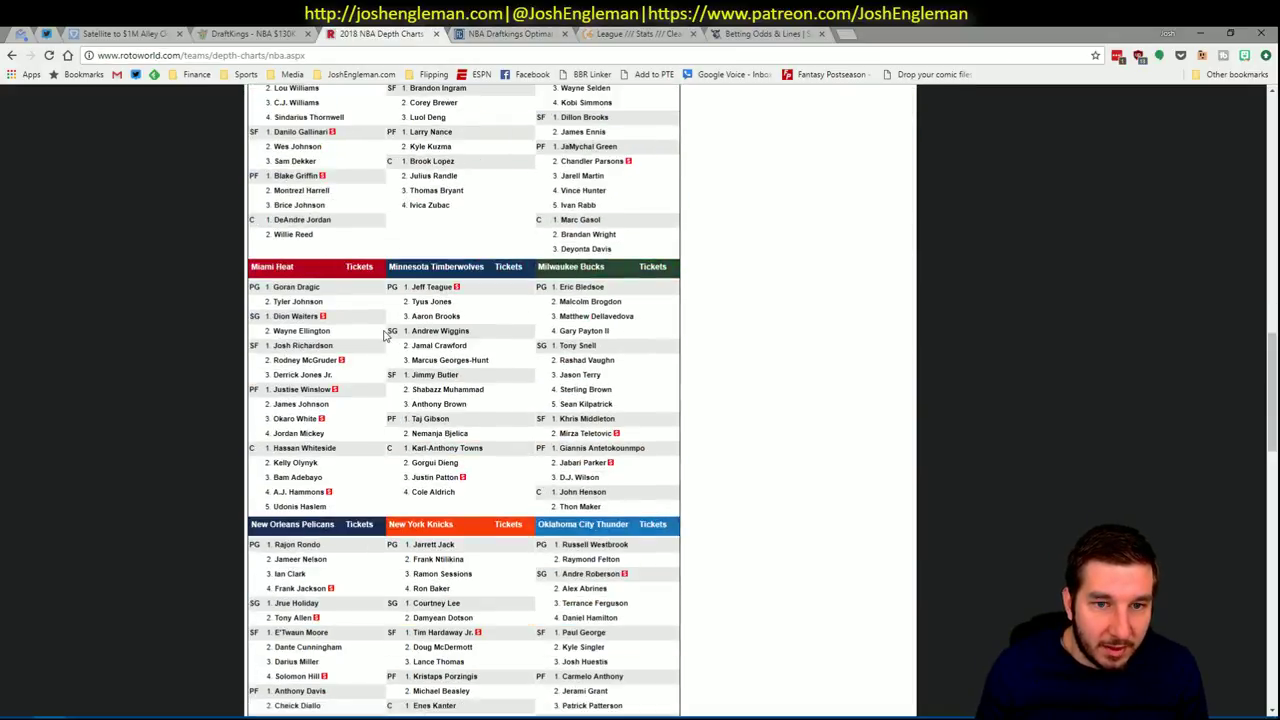
scroll(384, 335, up, 3)
mouse_move(333, 302)
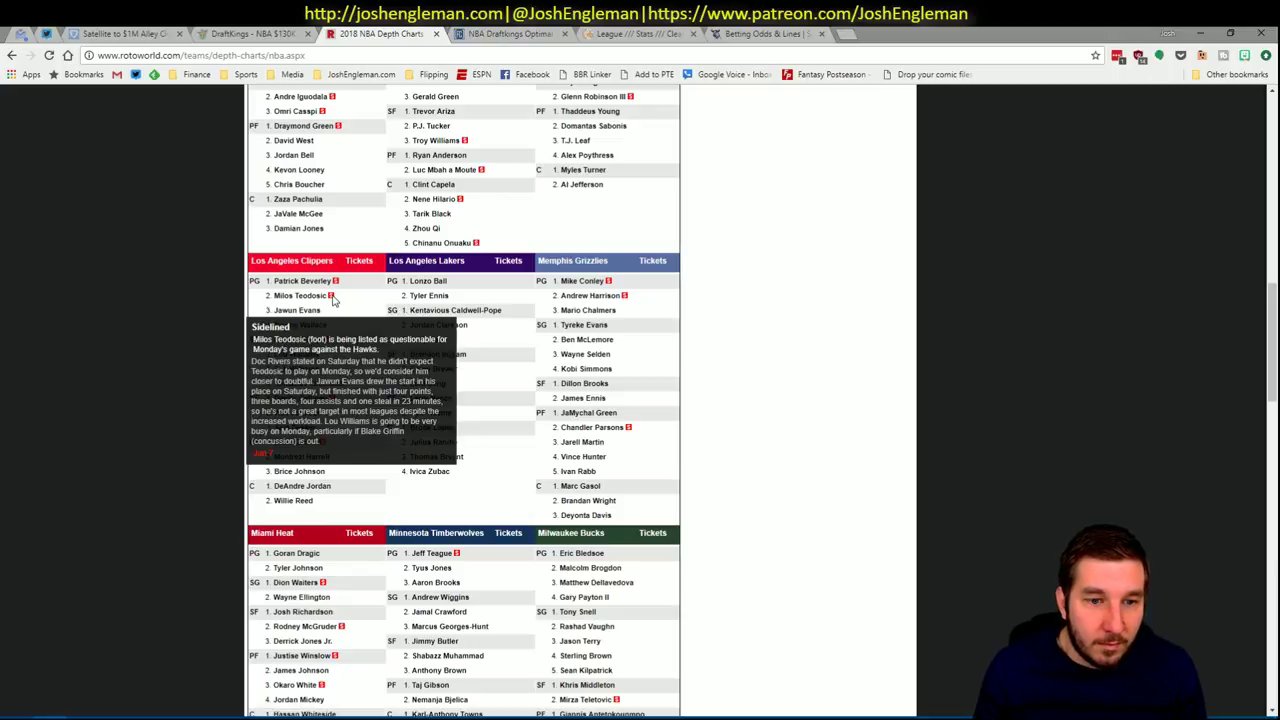
key(alt+Tab)
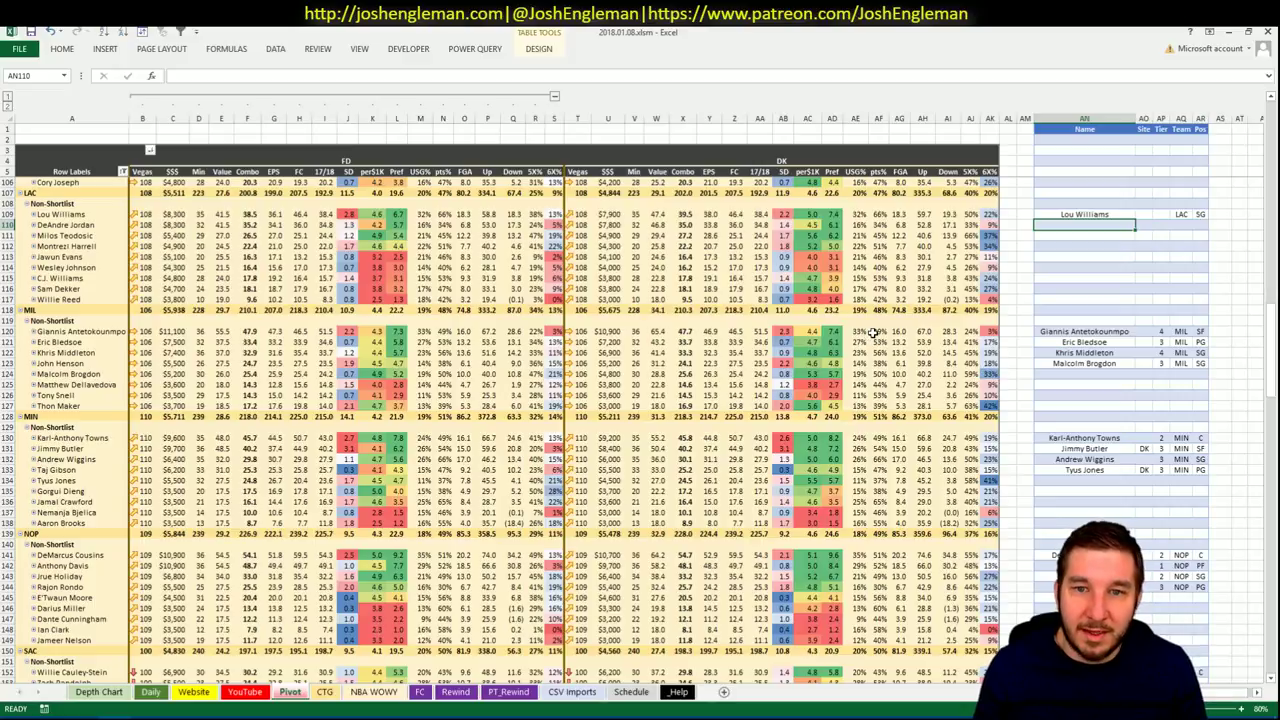
Examine Jawun Evans's DraftKings projections on the Pivot sheet and recheck the Clippers' recent games on the YouTube sheet.
drag(605, 257, 676, 252)
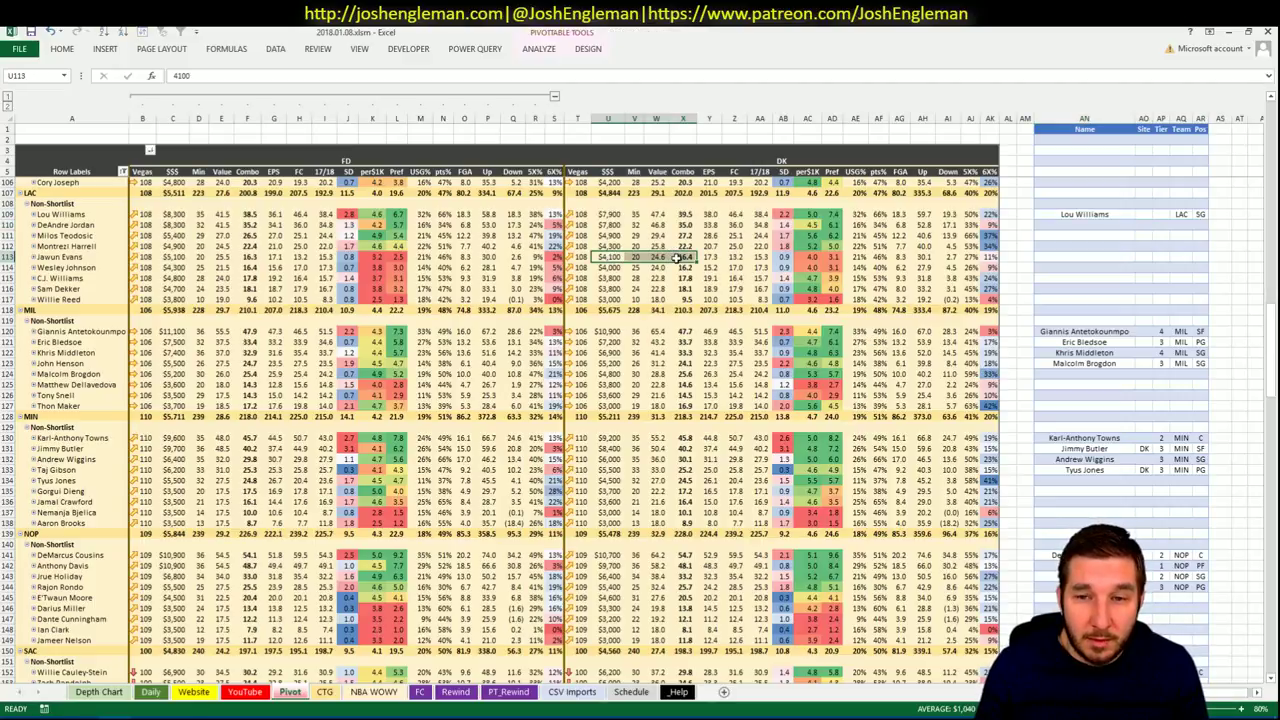
click(680, 256)
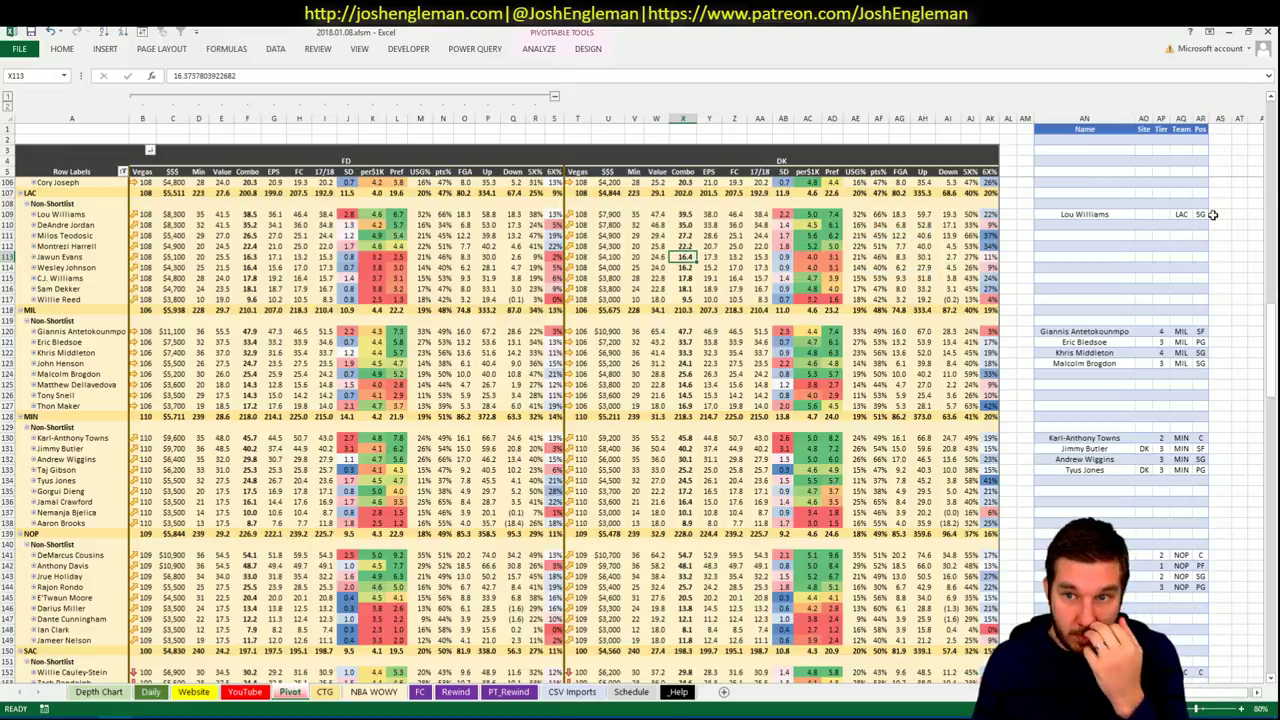
mouse_move(851, 215)
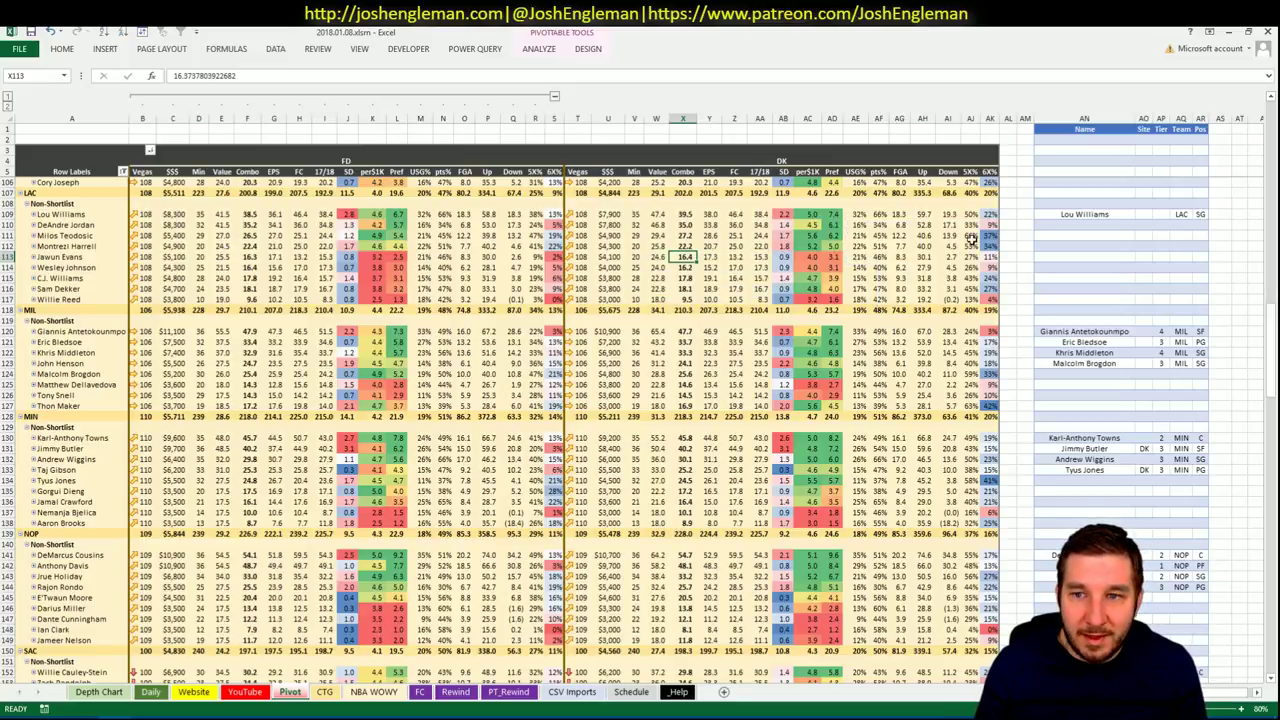
key(ctrl+Page_Up)
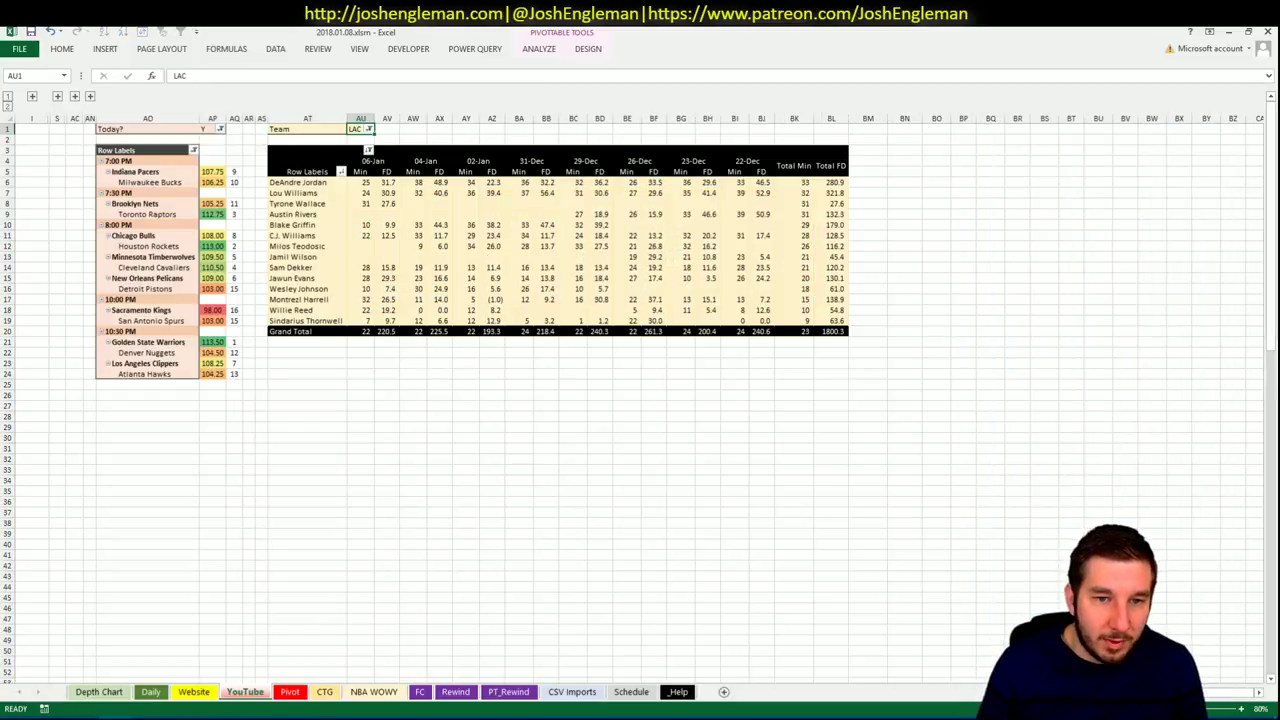
key(ctrl+Page_Down)
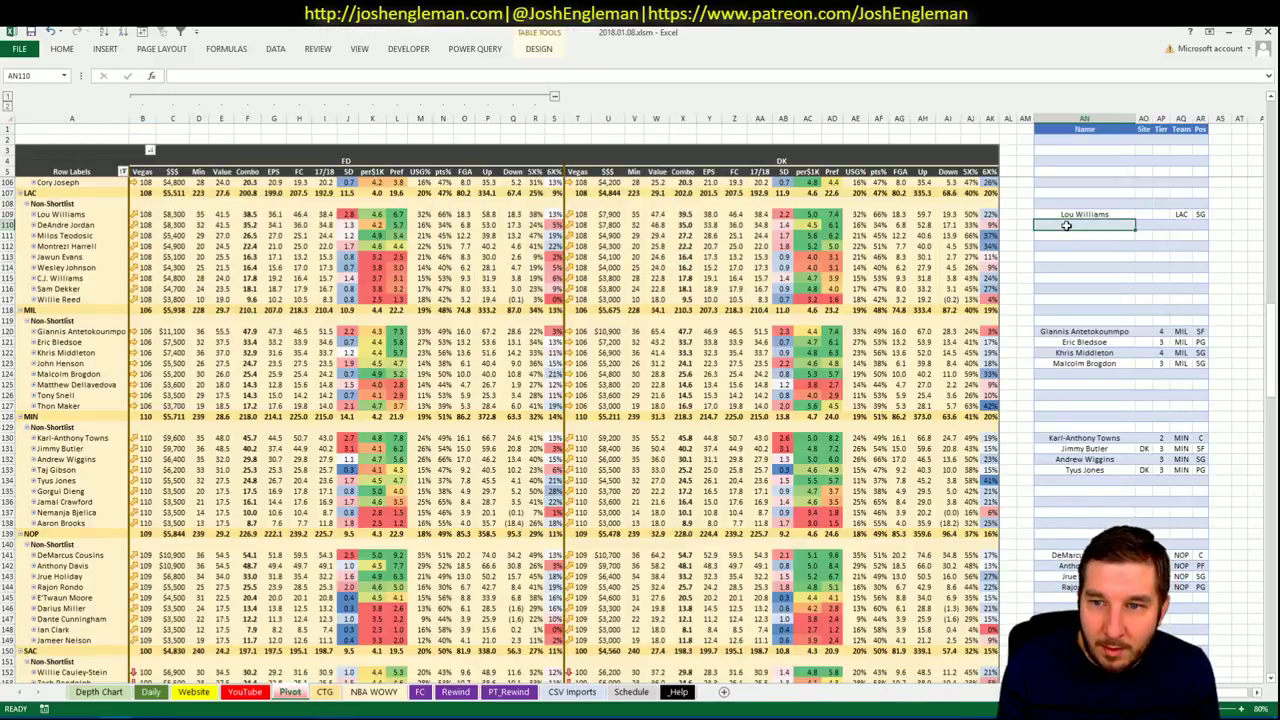
Add Montrezl Harrell to the Clippers shortlist and assign tier 2 to Lou Williams and tier 4 to Montrezl Harrell.
double_click(1066, 225)
text(Montrezl Harrel)
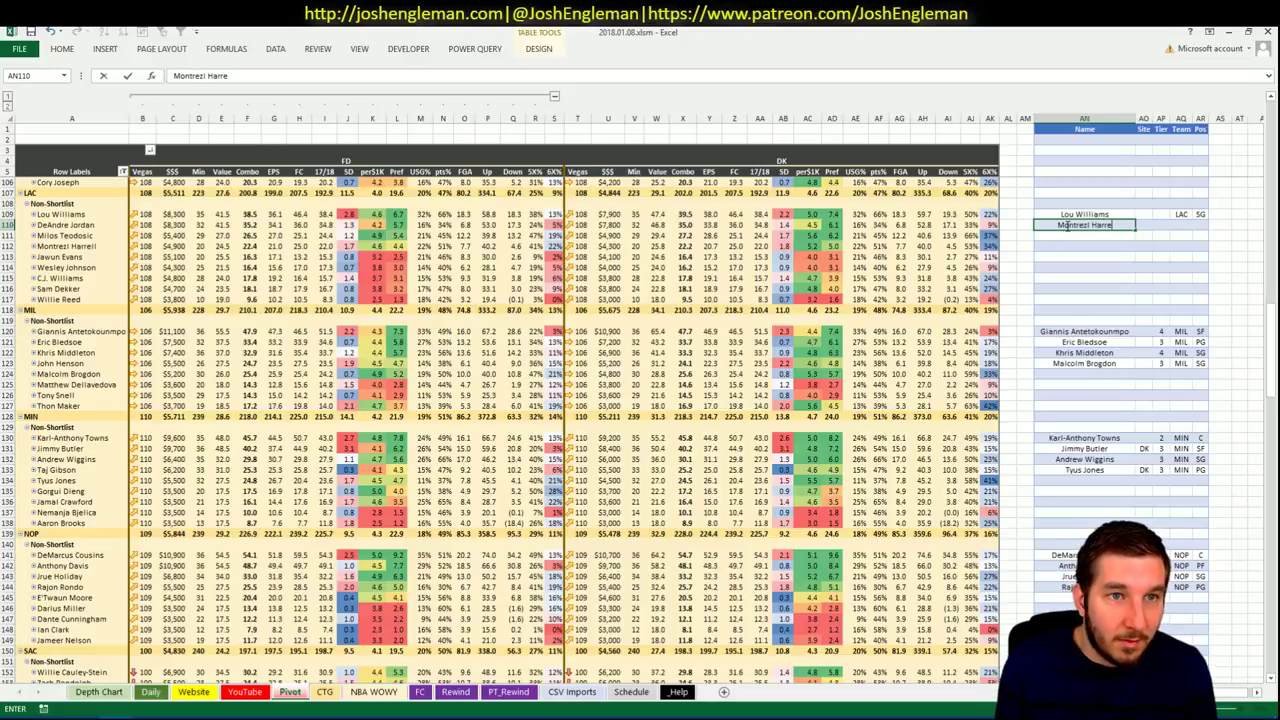
key(Up)
key(Right)
key(Right)
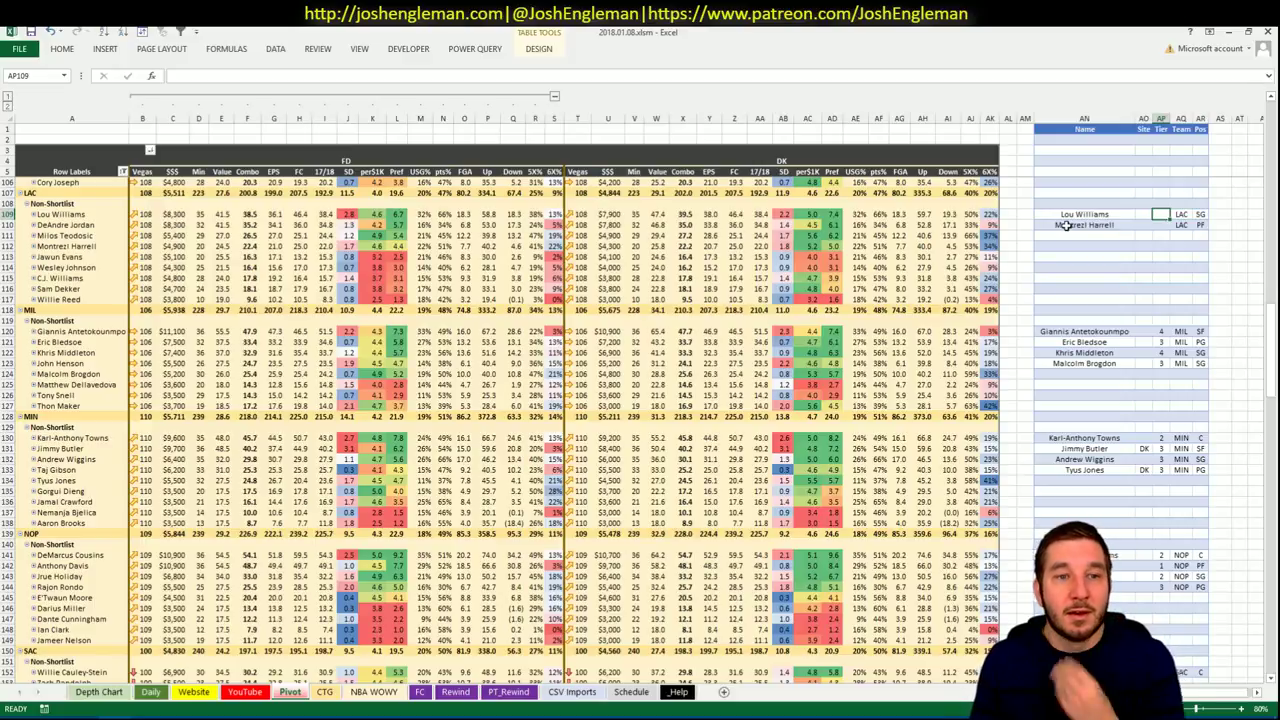
text(2)
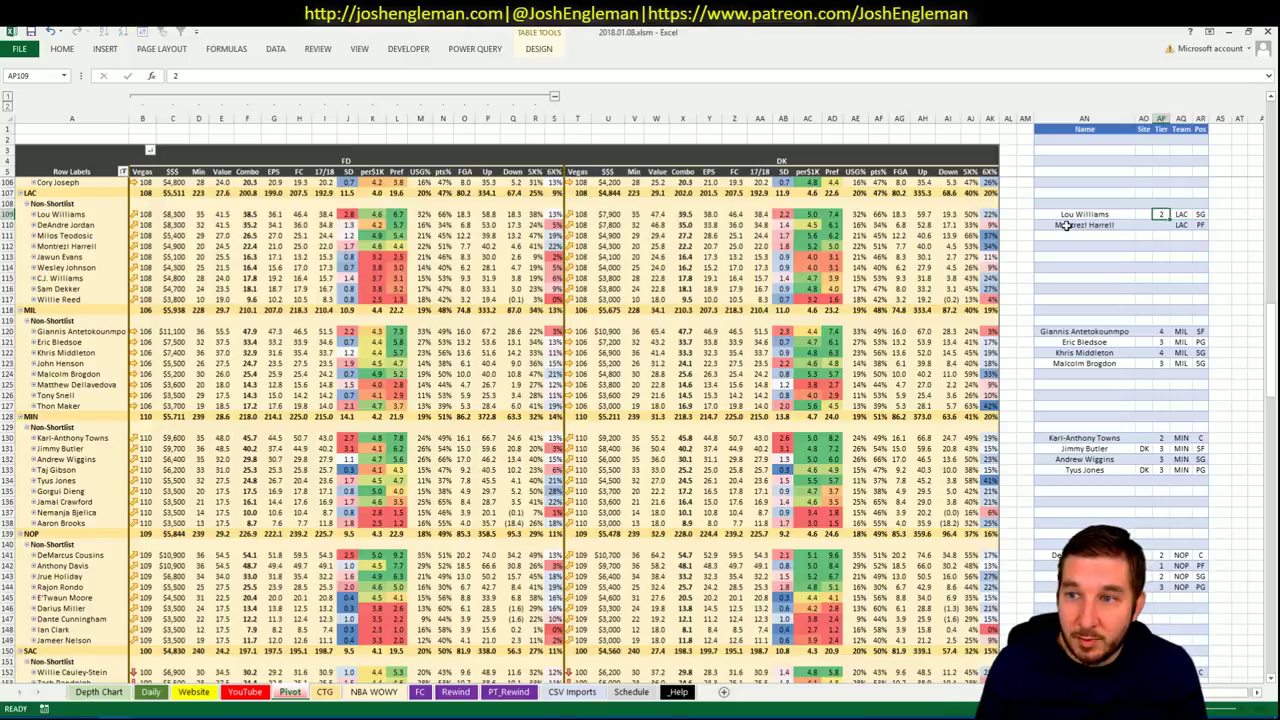
key(Return)
text(3)
text(4)
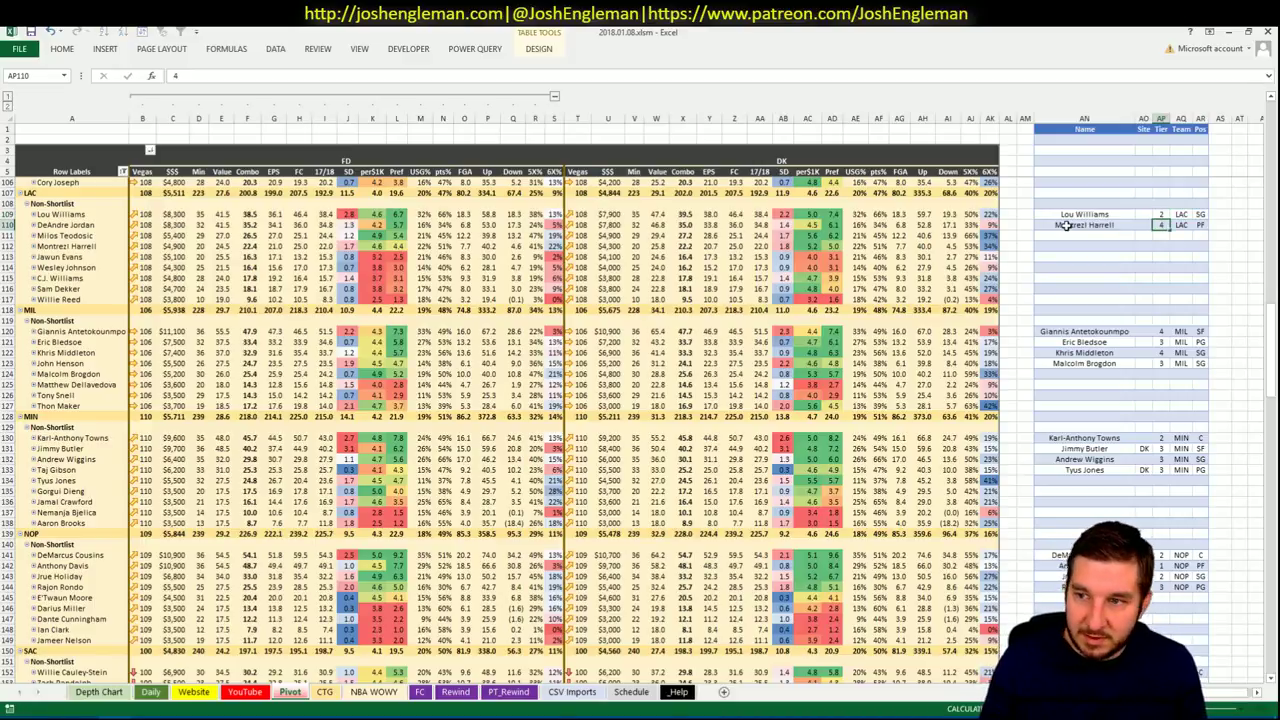
key(Return)
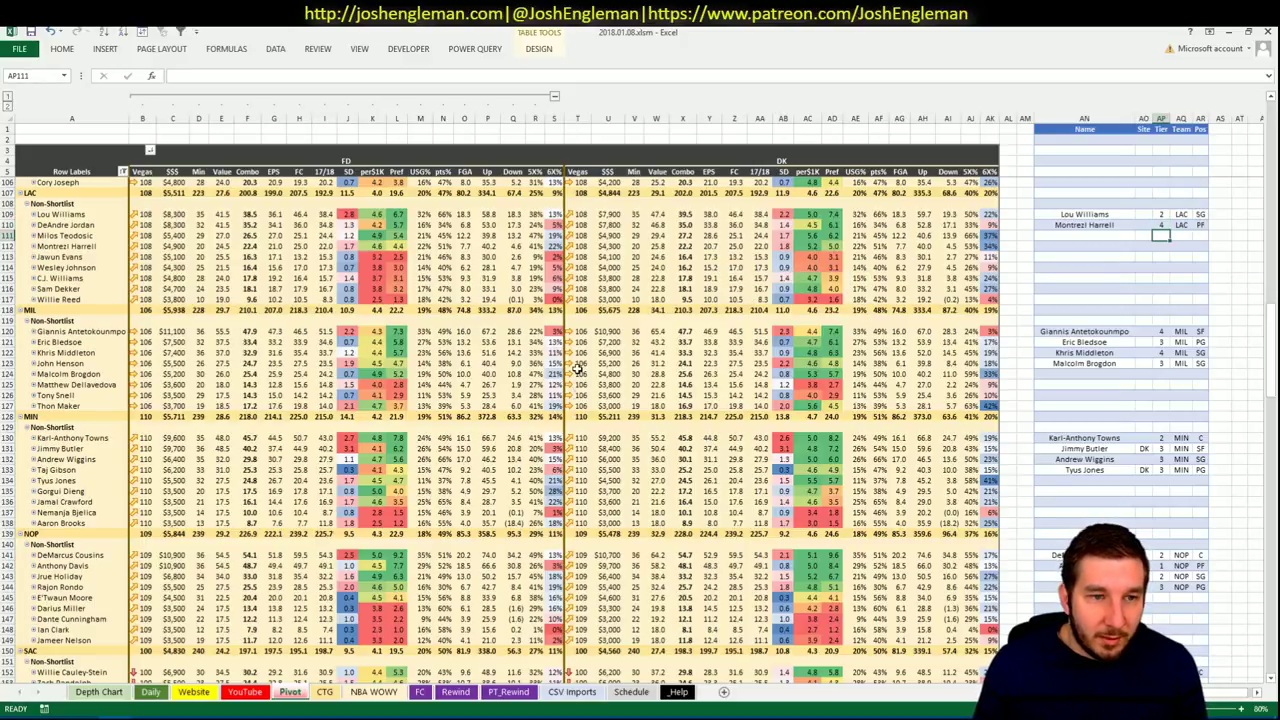
Switch to the browser, search Google for "clippers" in a new tab and look through the results.
click(150, 693)
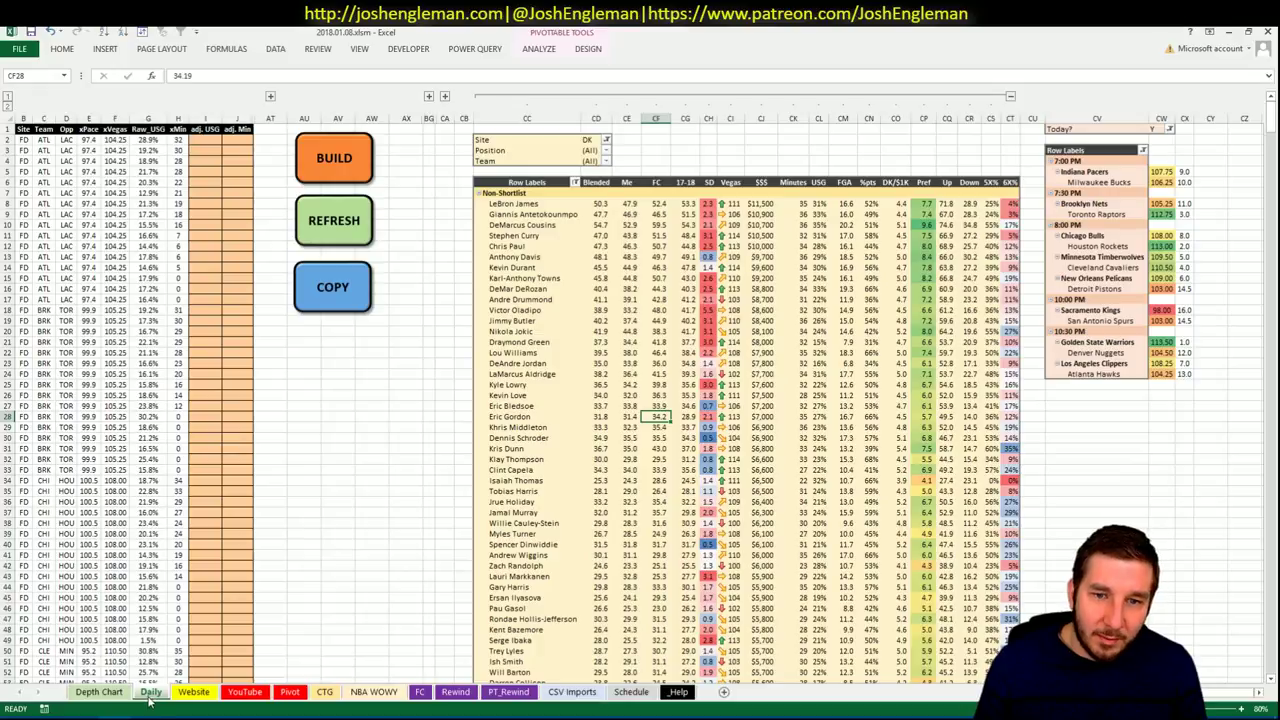
key(alt+Tab)
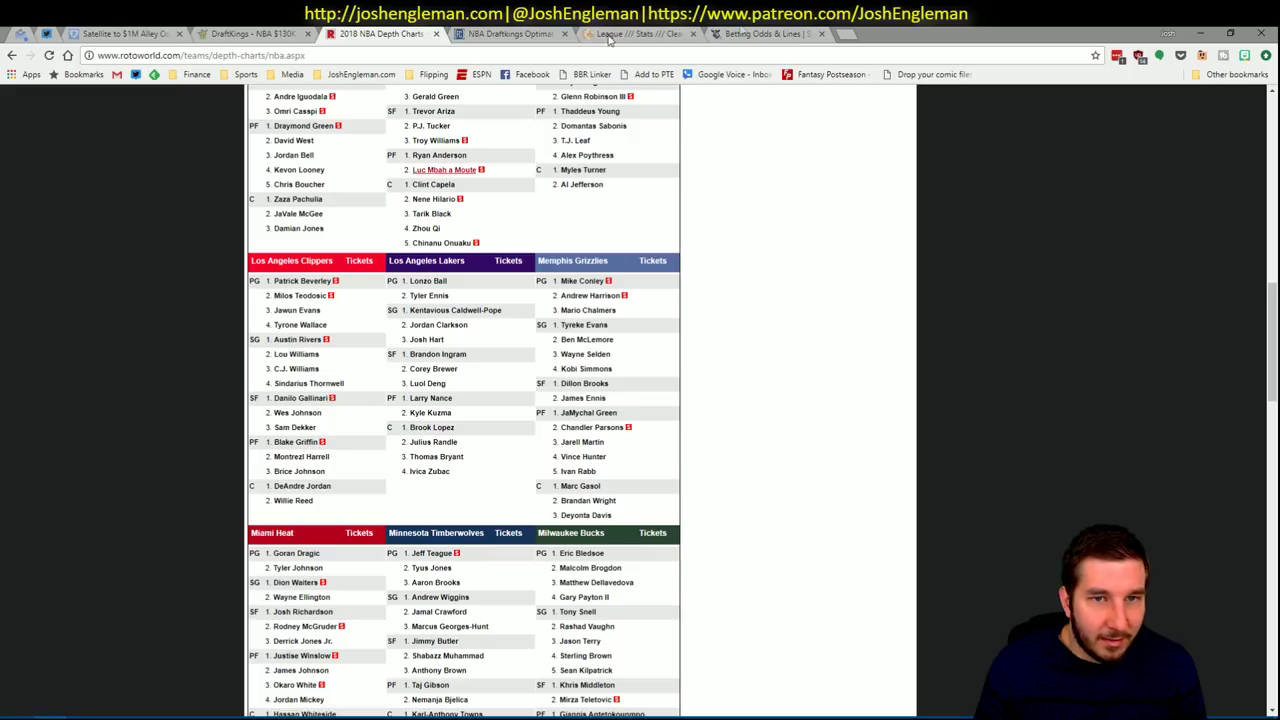
click(850, 35)
text(clippers)
key(Return)
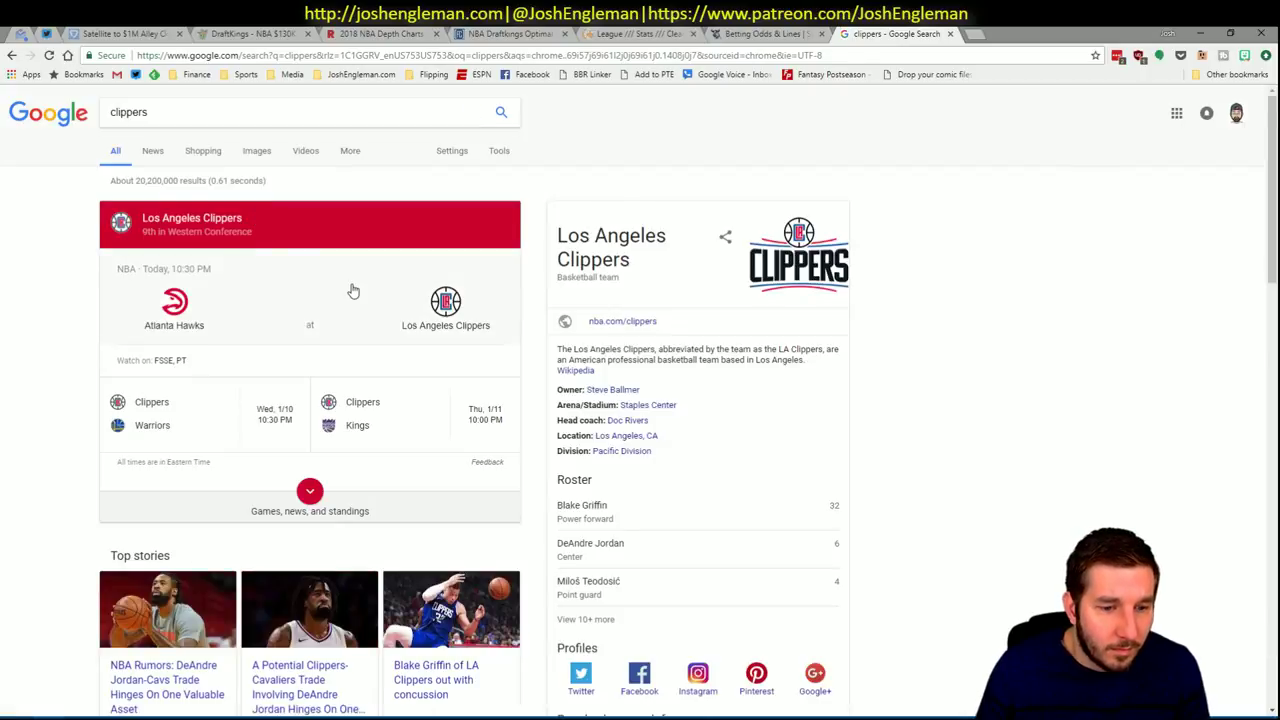
scroll(352, 289, down, 3)
scroll(378, 288, down, 4)
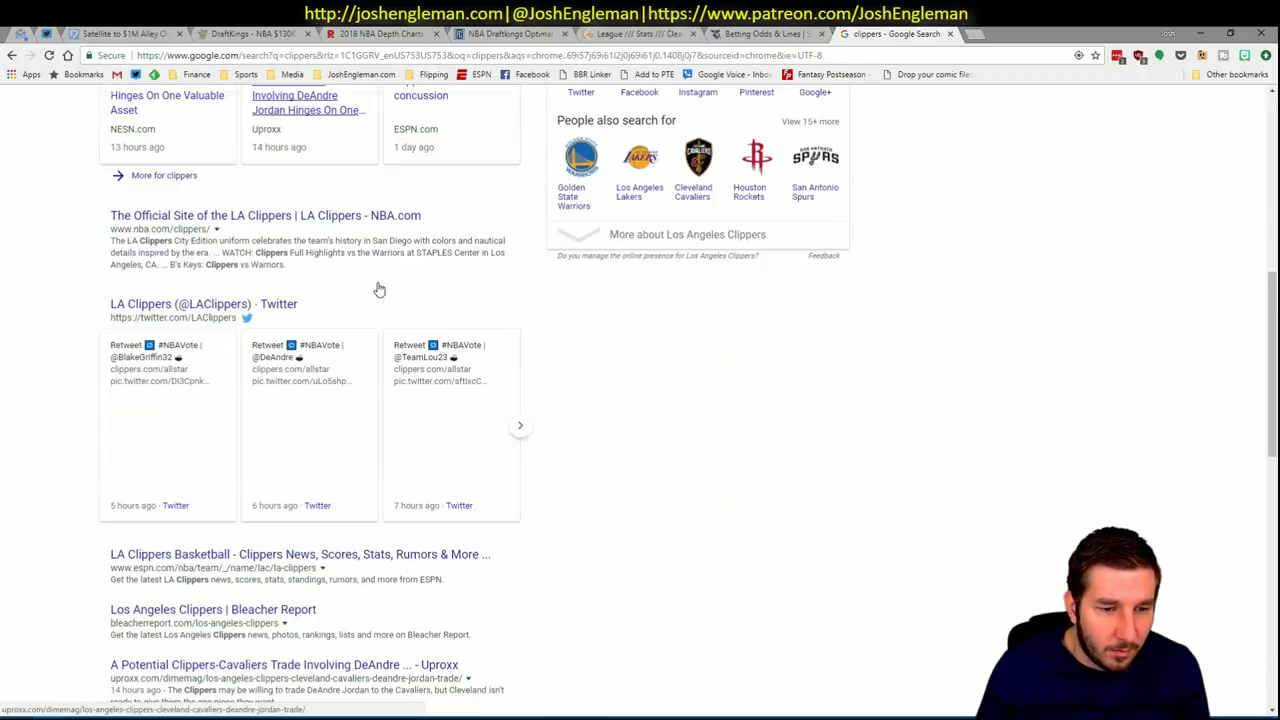
scroll(378, 288, up, 8)
Search Google for "clippers rumors" and view the news results.
click(229, 116)
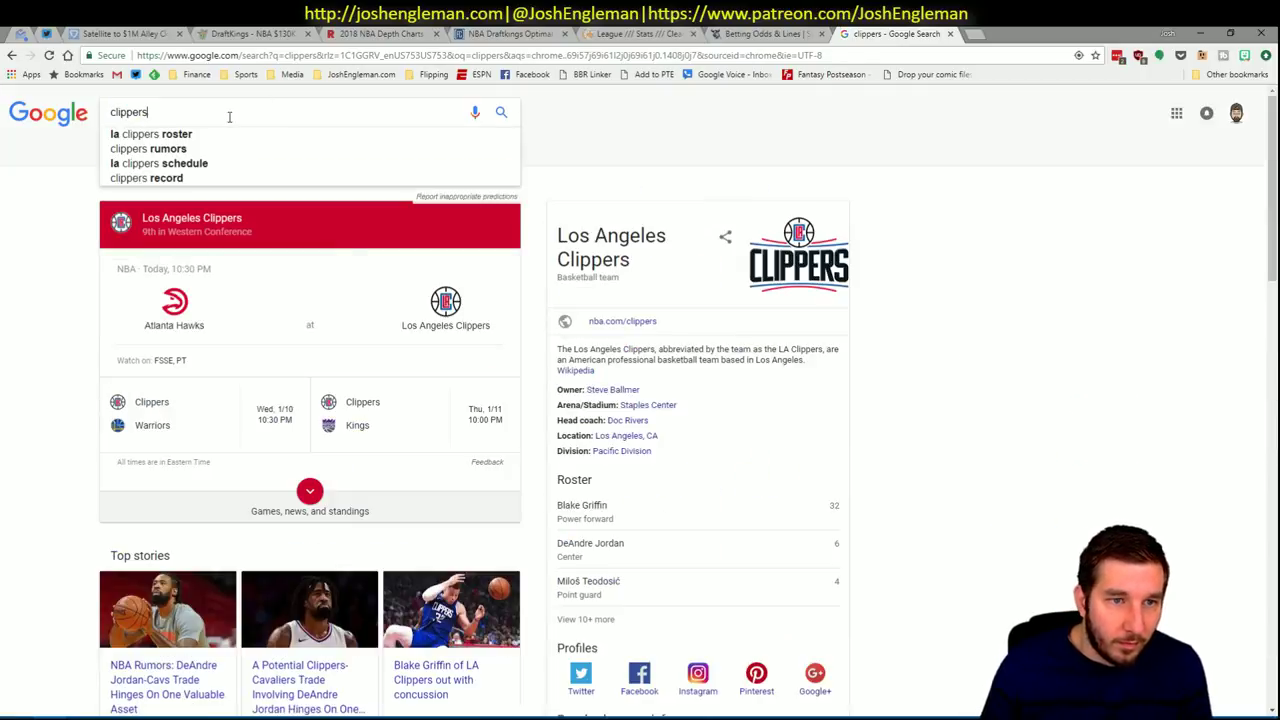
key(Down)
key(Down)
key(Down)
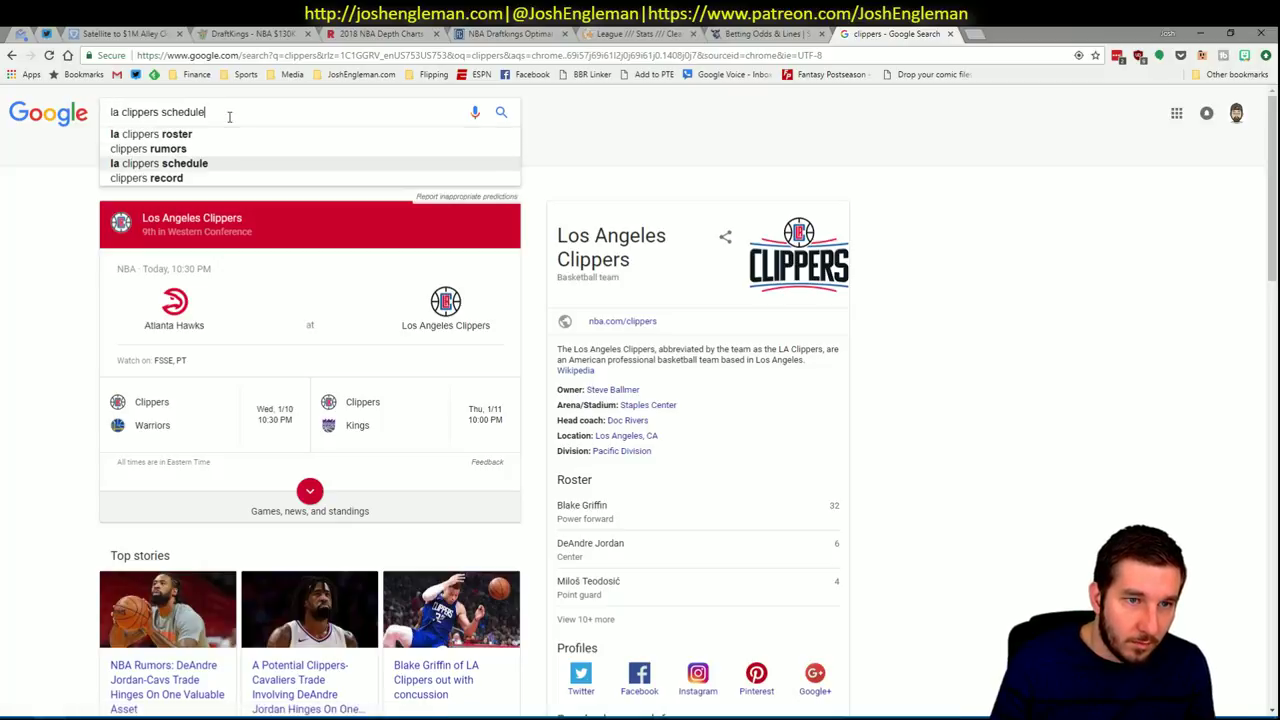
key(Up)
key(Return)
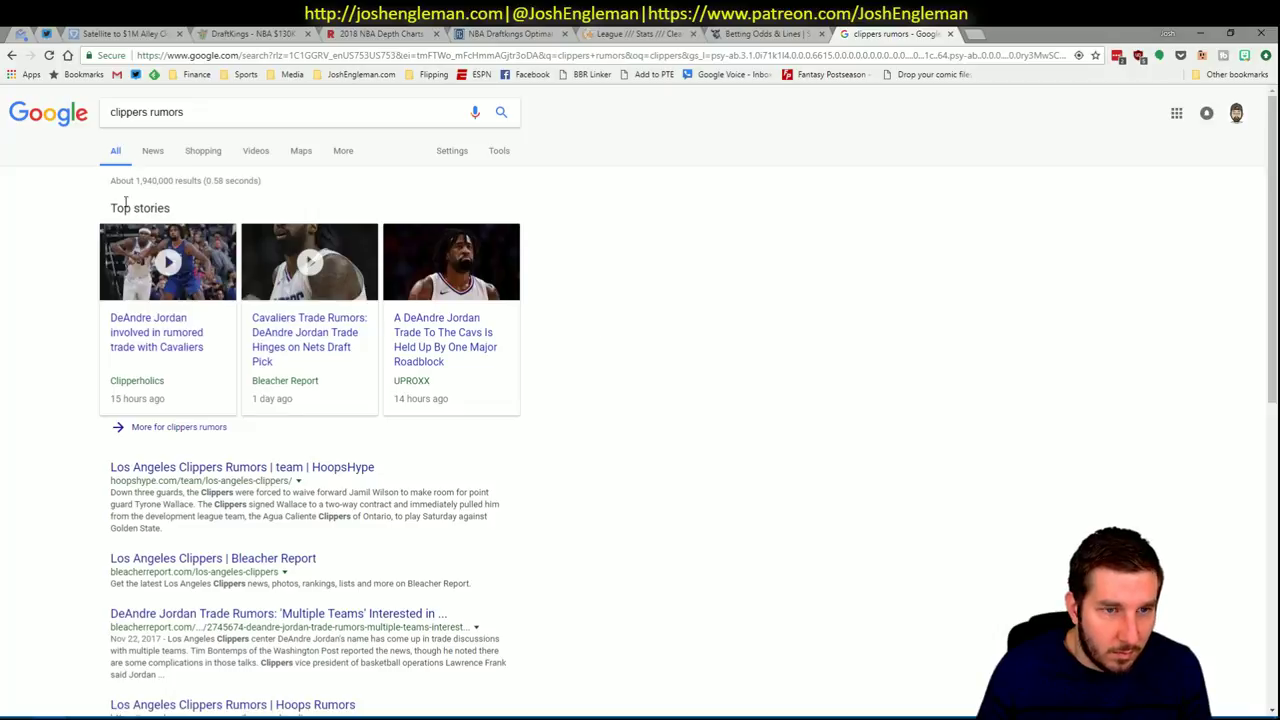
click(151, 150)
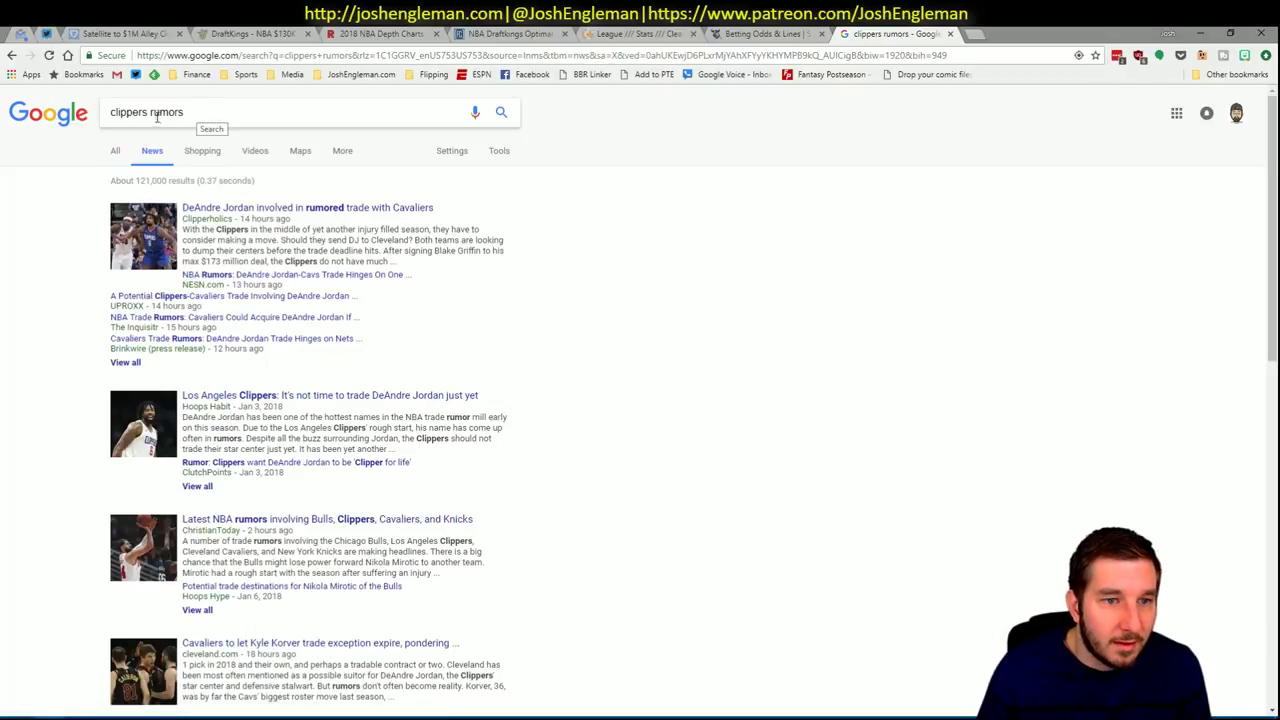
Search Google News for "clippers cut", read the headlines and return to the workbook's Pivot sheet.
double_click(157, 115)
text(cut)
key(Return)
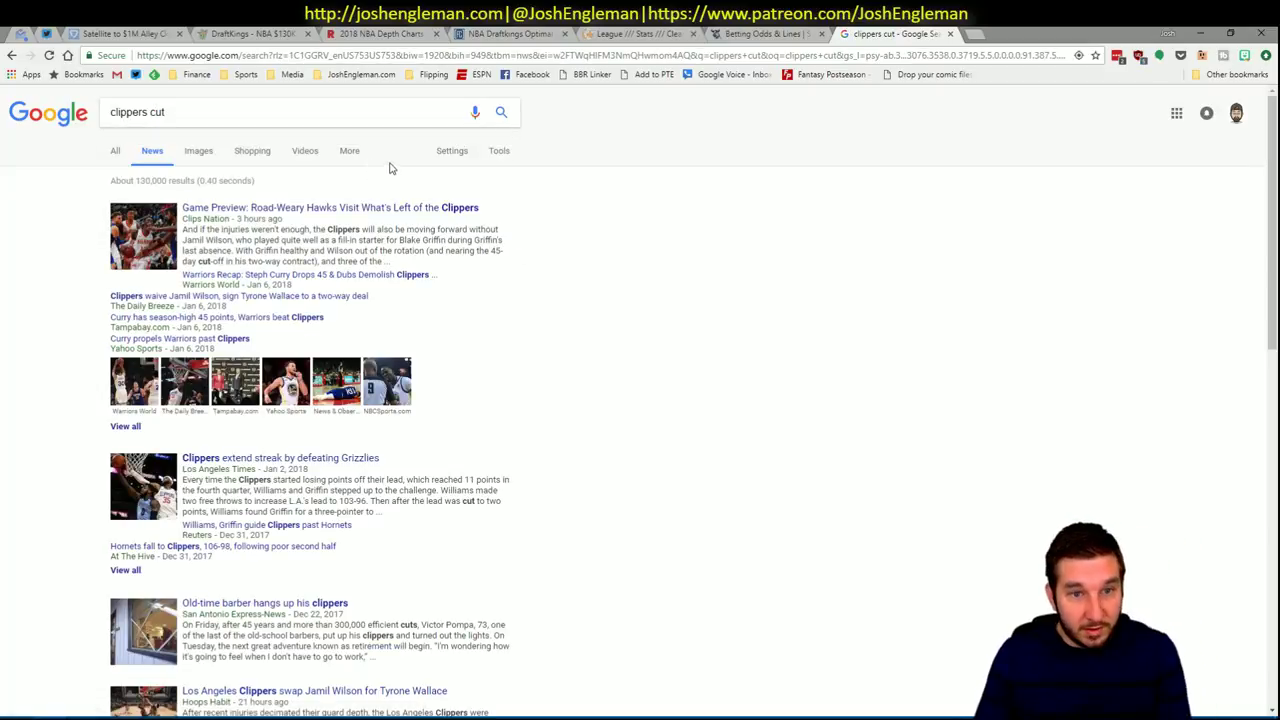
key(alt+Tab)
key(alt+Tab)
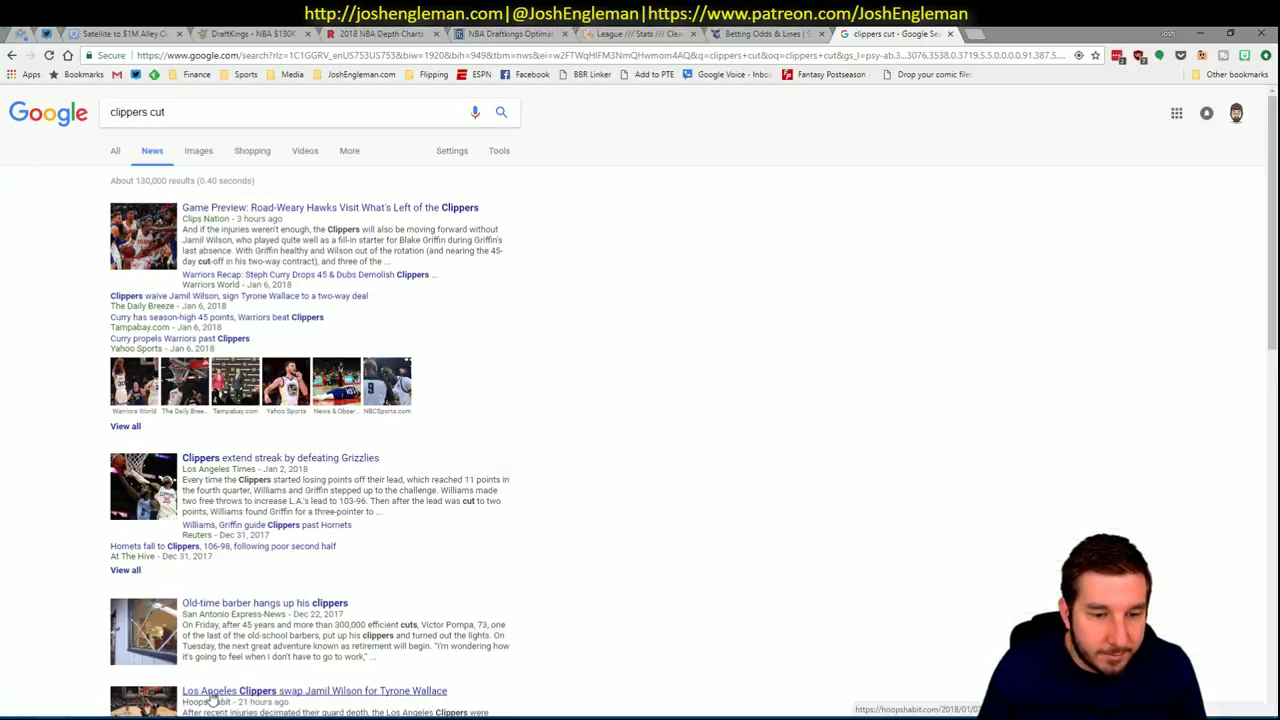
key(alt+Tab)
click(290, 692)
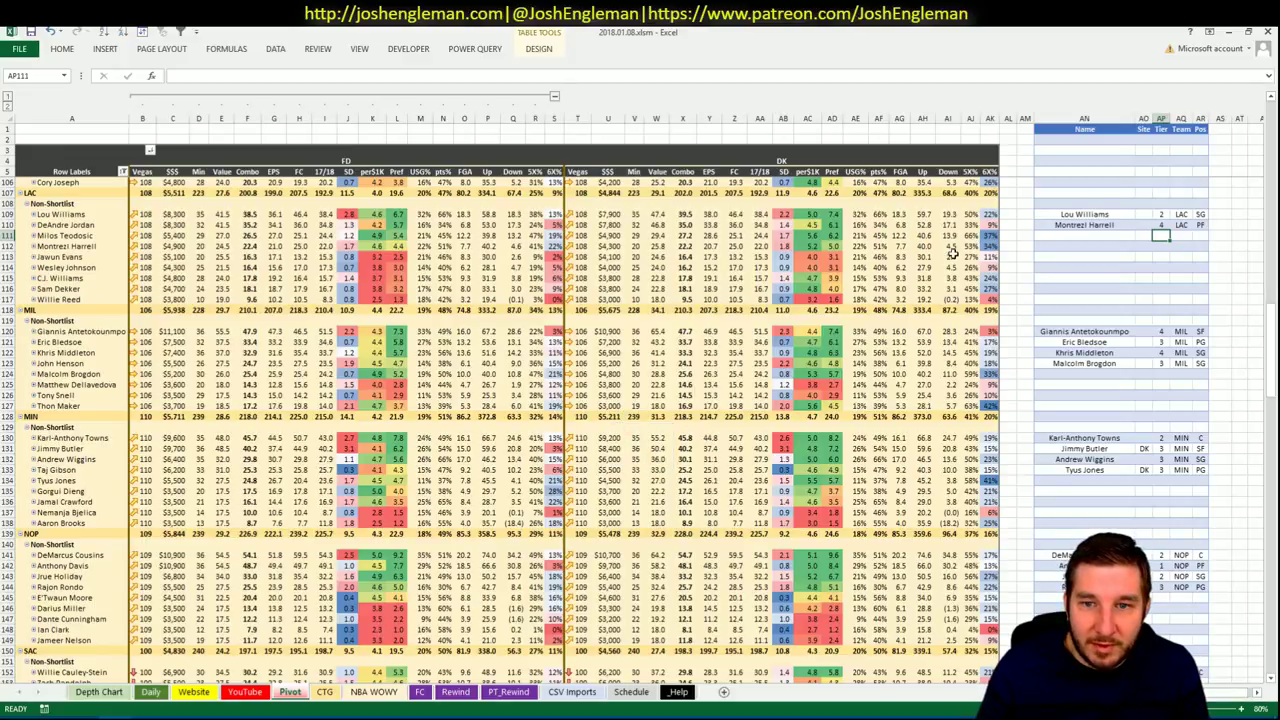
Add C.J. Williams to the Clippers shortlist below Montrezl Harrell with tier 4.
click(1075, 238)
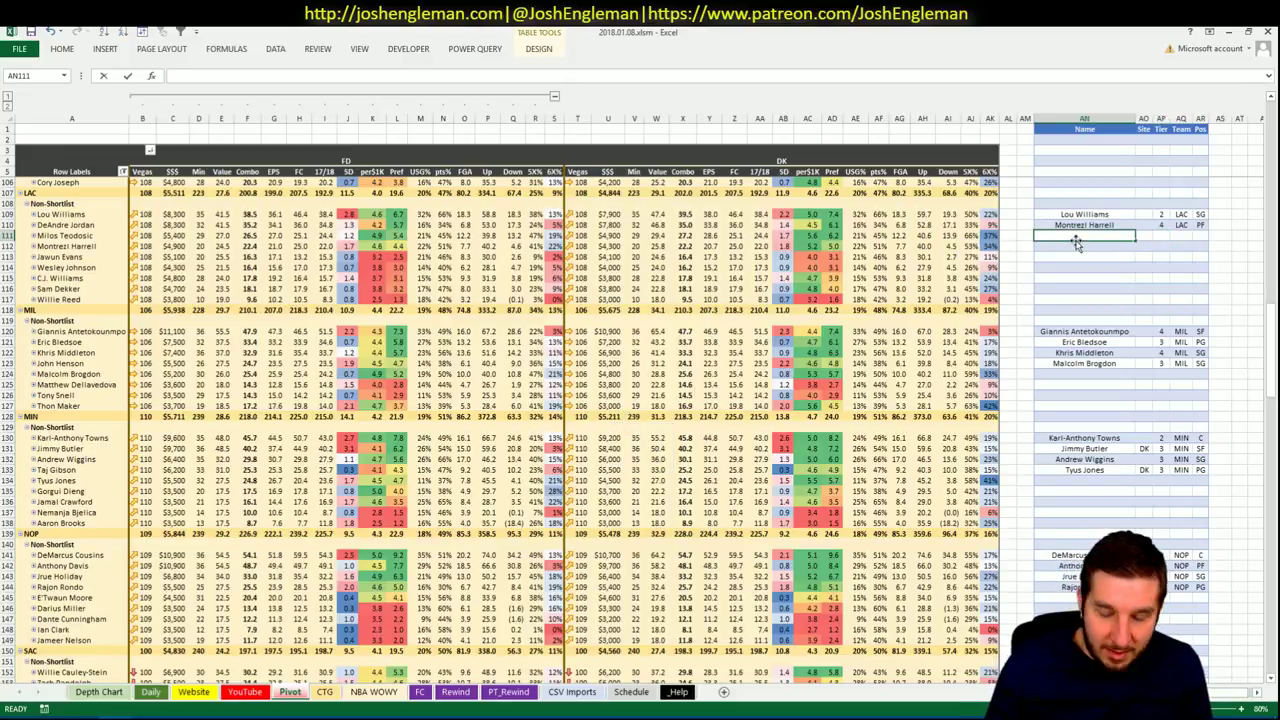
text(C.J. Wil)
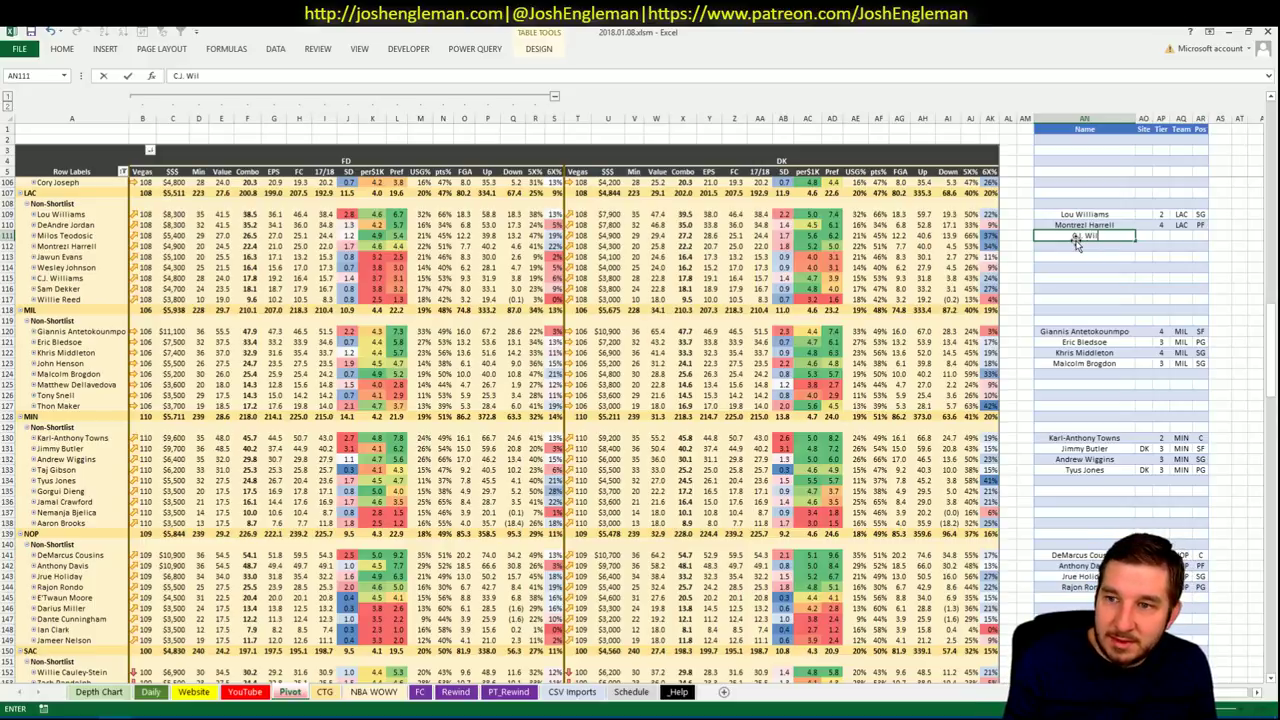
text(liams)
key(Tab)
key(Tab)
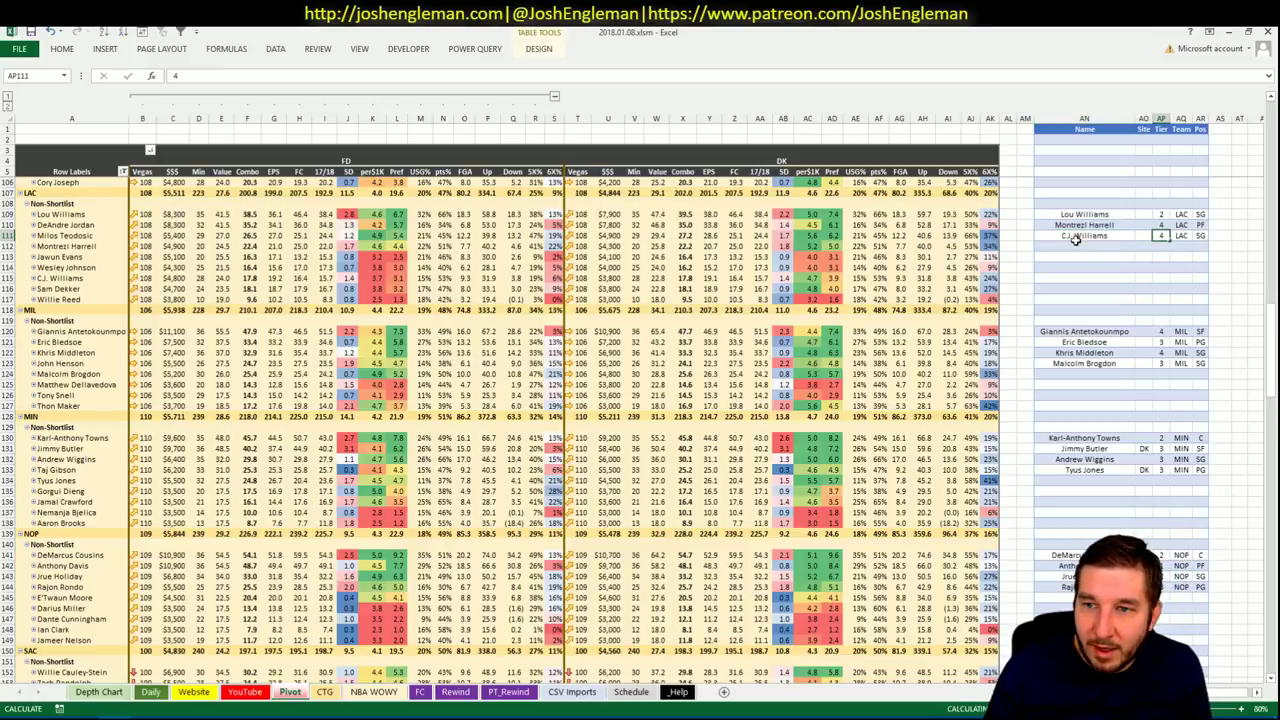
key(Return)
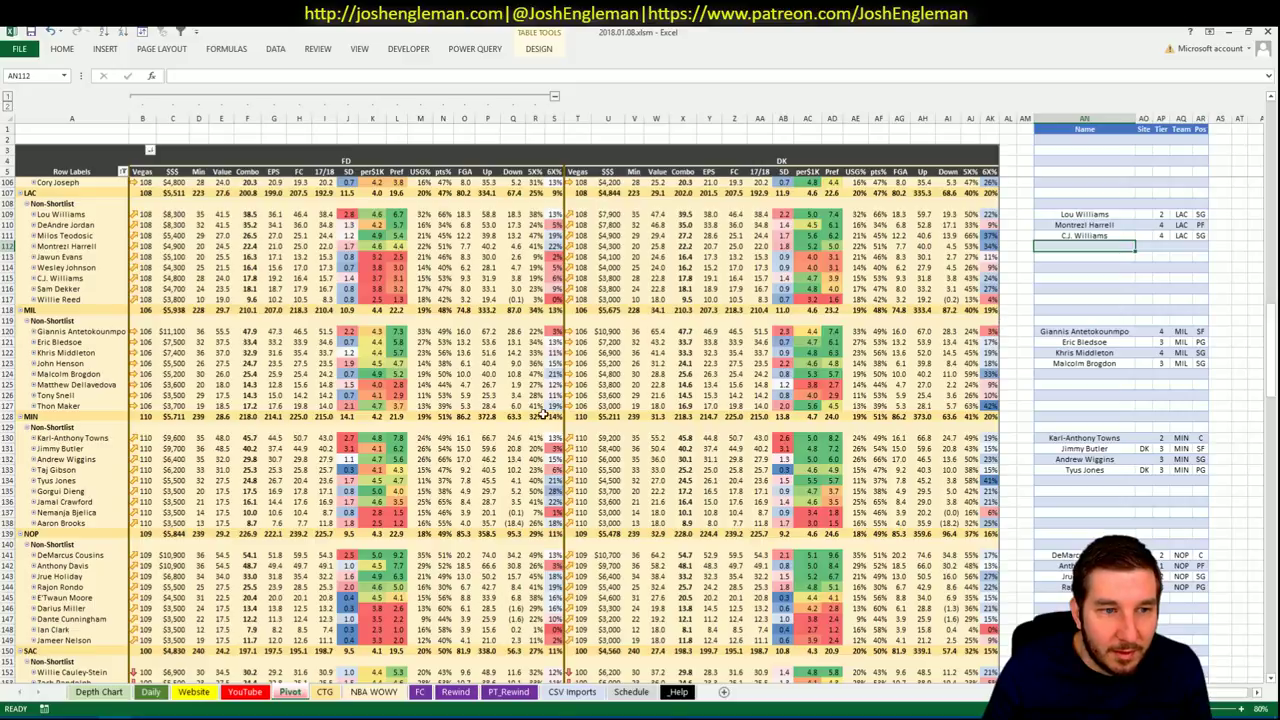
Set the opponent on the CTG sheet to LAC.
click(327, 692)
click(143, 177)
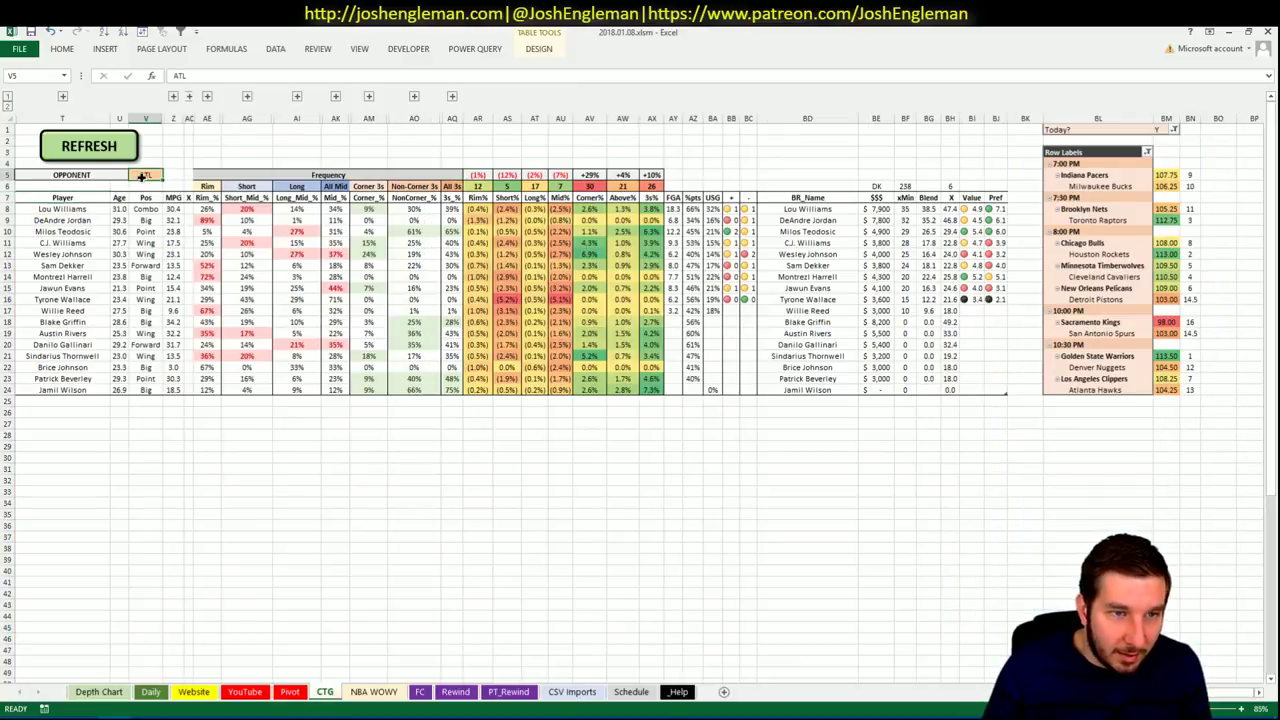
text(LC)
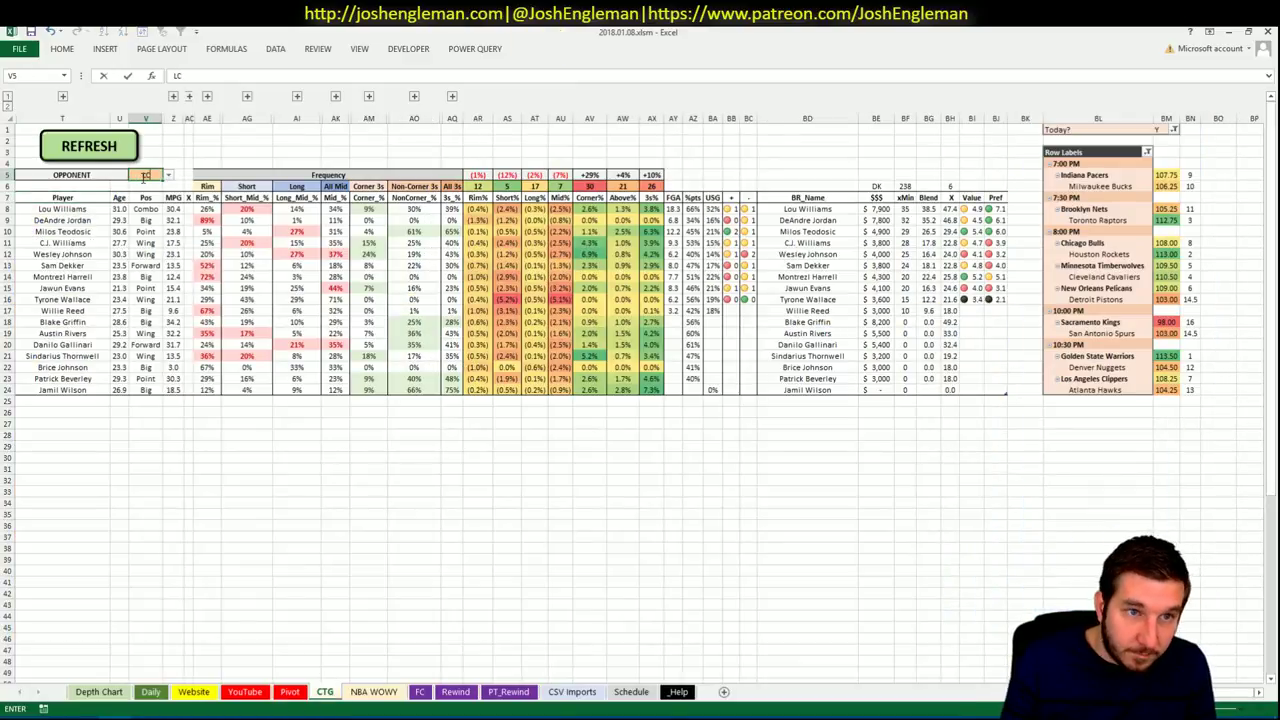
text(AC)
key(Return)
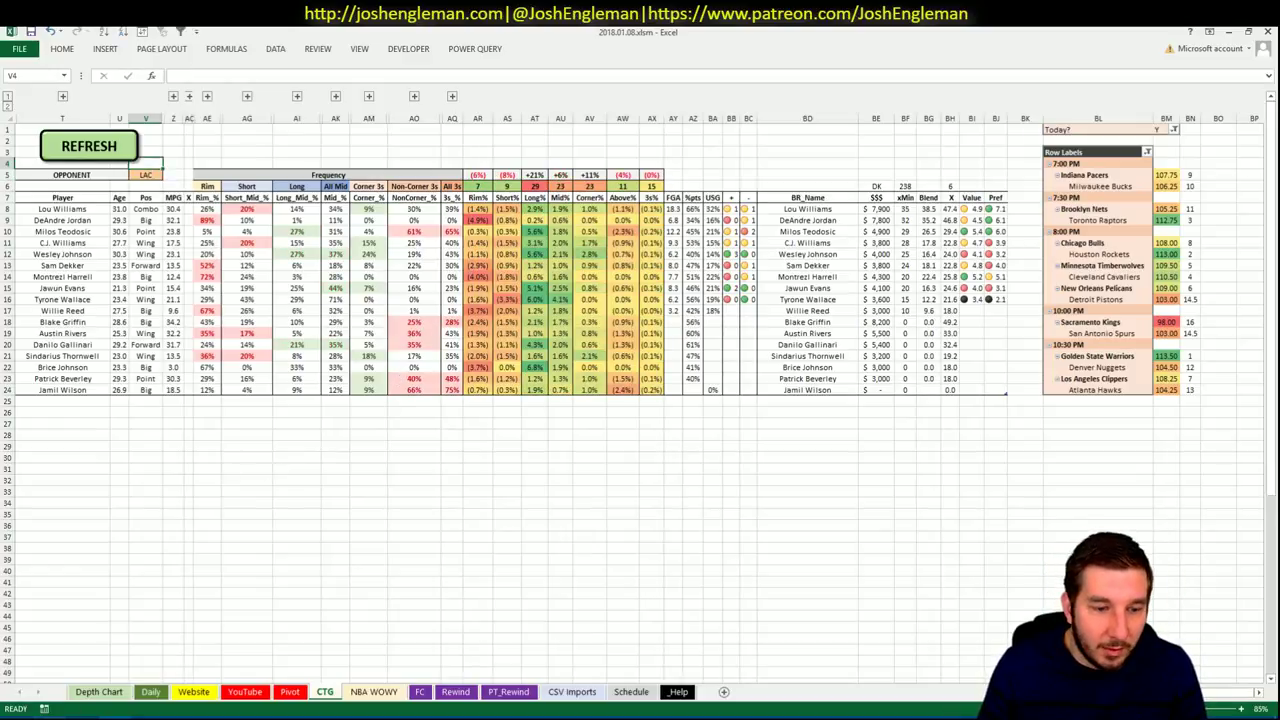
Open the Atlanta Hawks team page on Cleaning the Glass and go to its Shooting: Frequency table.
key(alt+Tab)
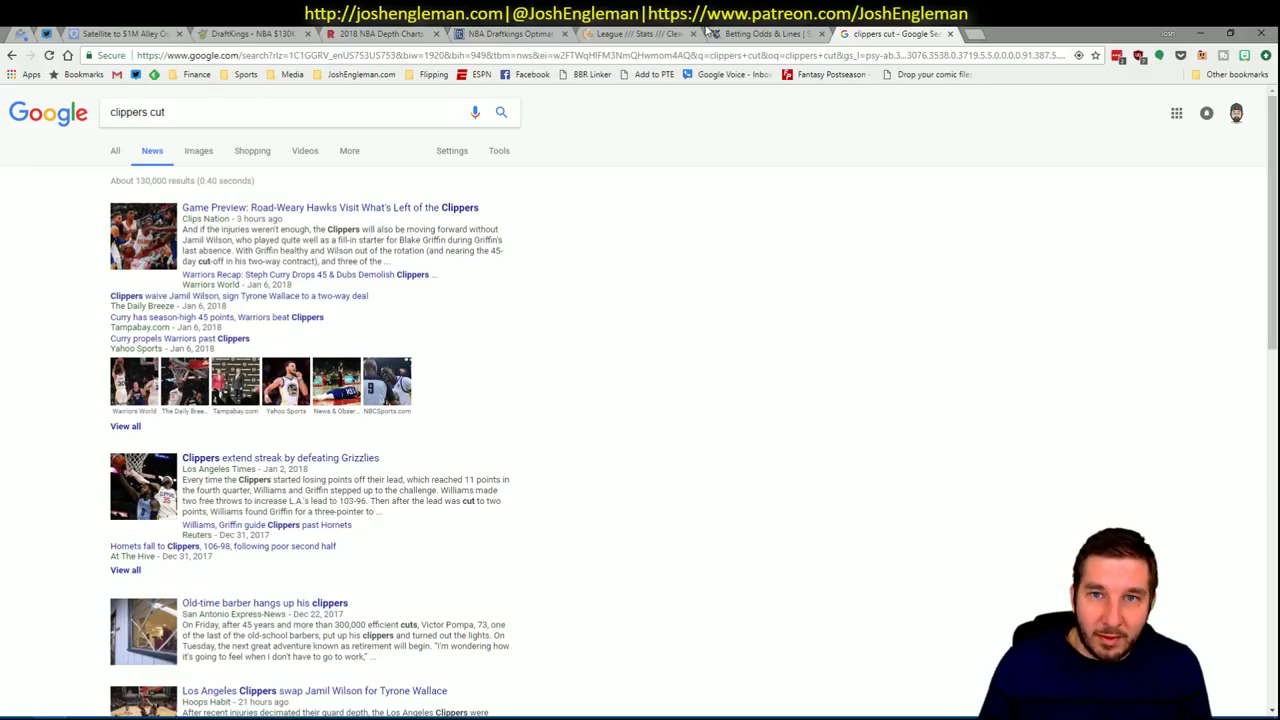
click(680, 33)
click(349, 142)
text(Atlanta Hawks)
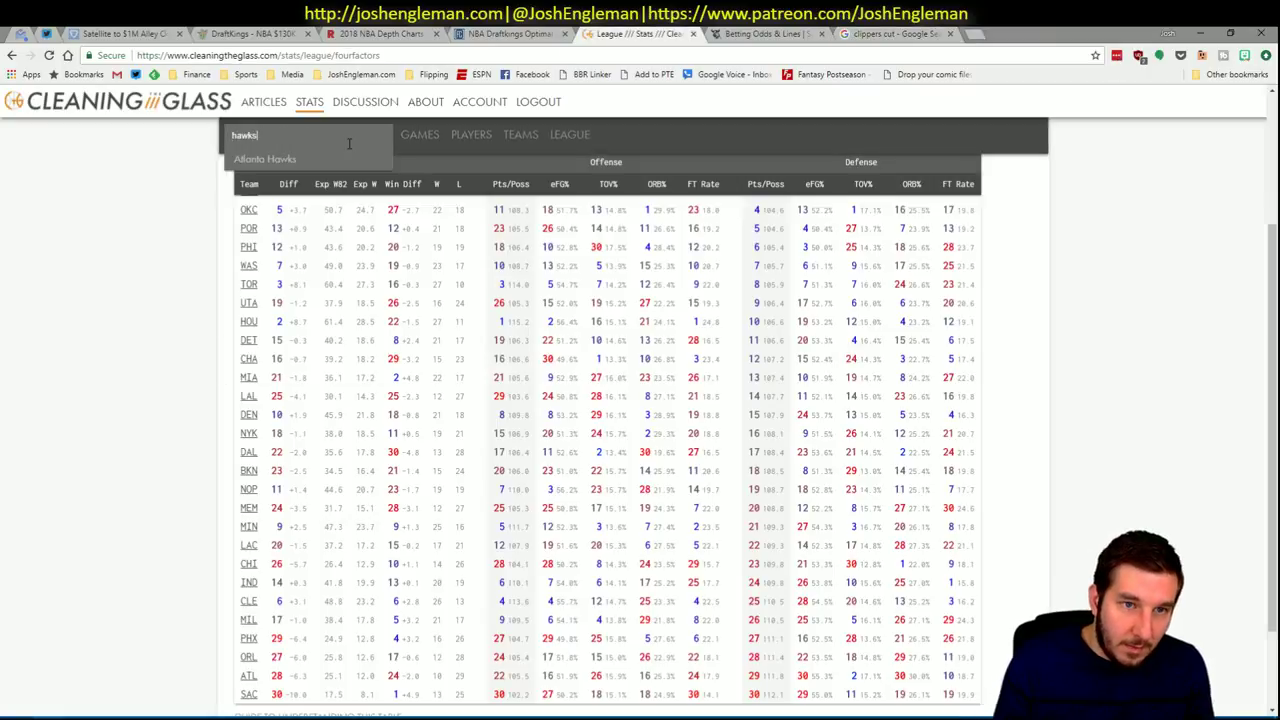
key(Return)
click(410, 33)
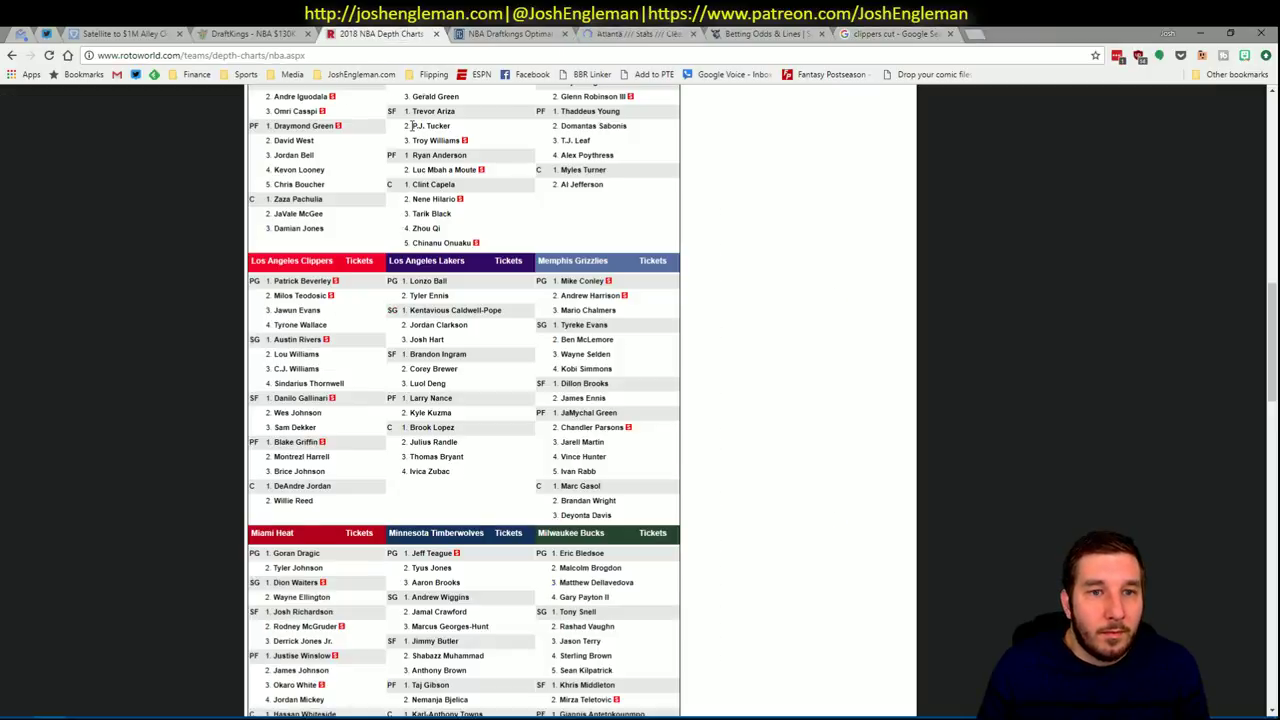
click(640, 33)
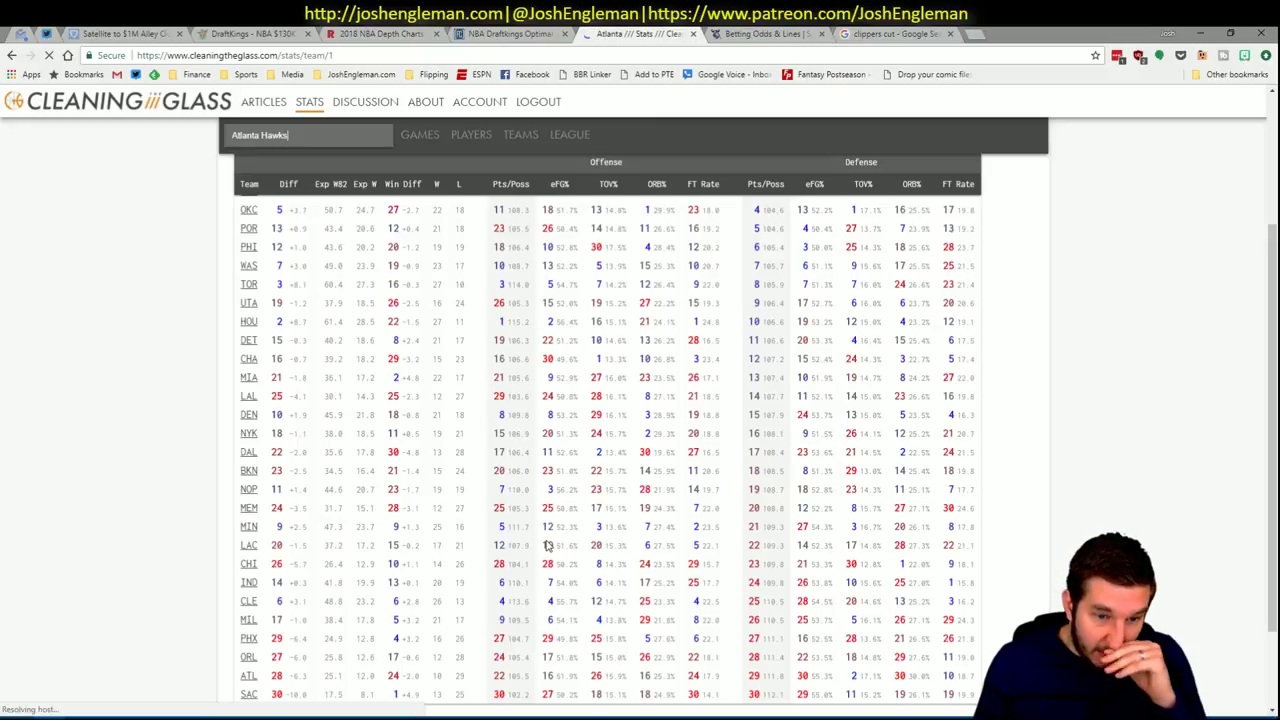
click(424, 371)
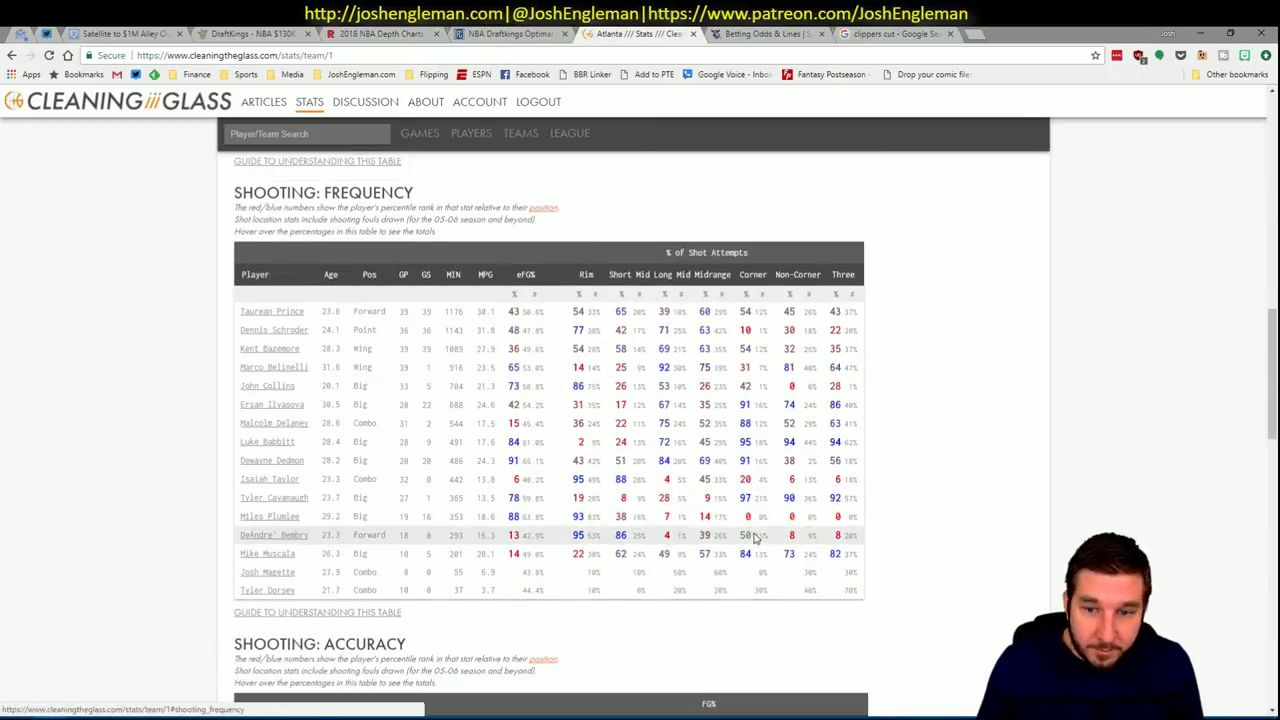
Copy all Hawks player rows from the Shooting: Frequency table and refresh the workbook's CTG sheet with them.
drag(860, 593, 240, 318)
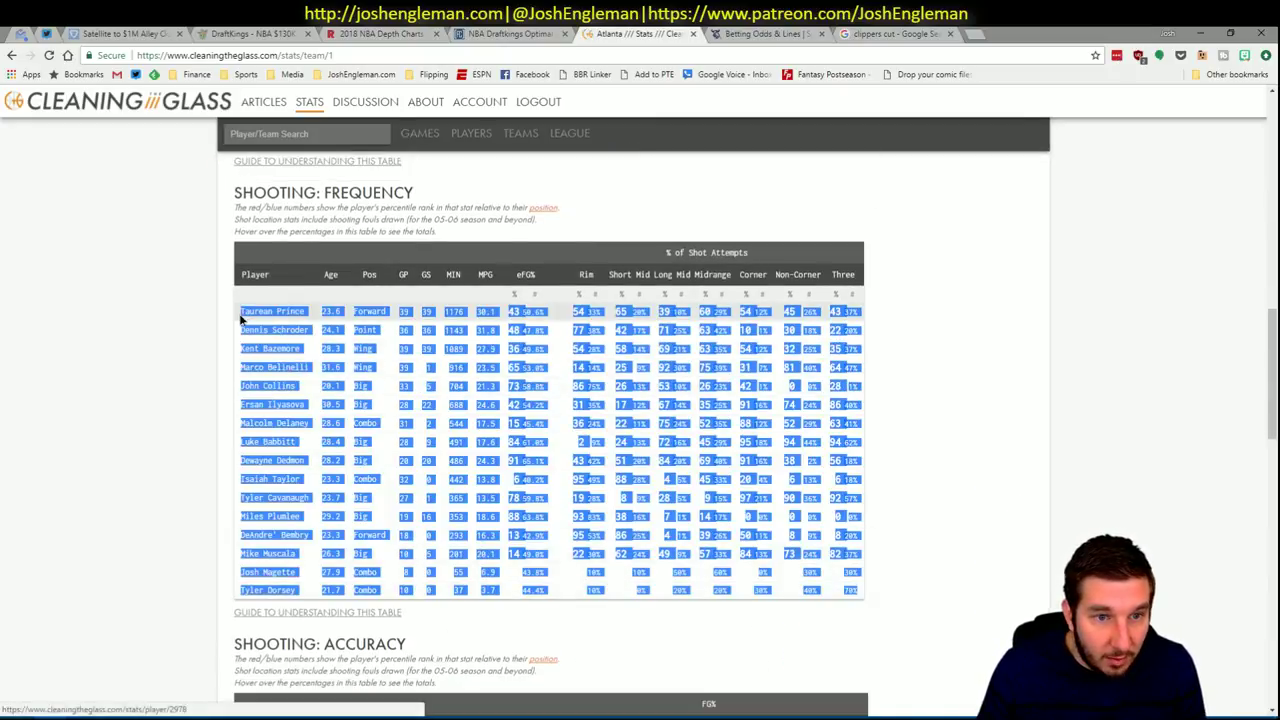
key(alt+Tab)
click(112, 146)
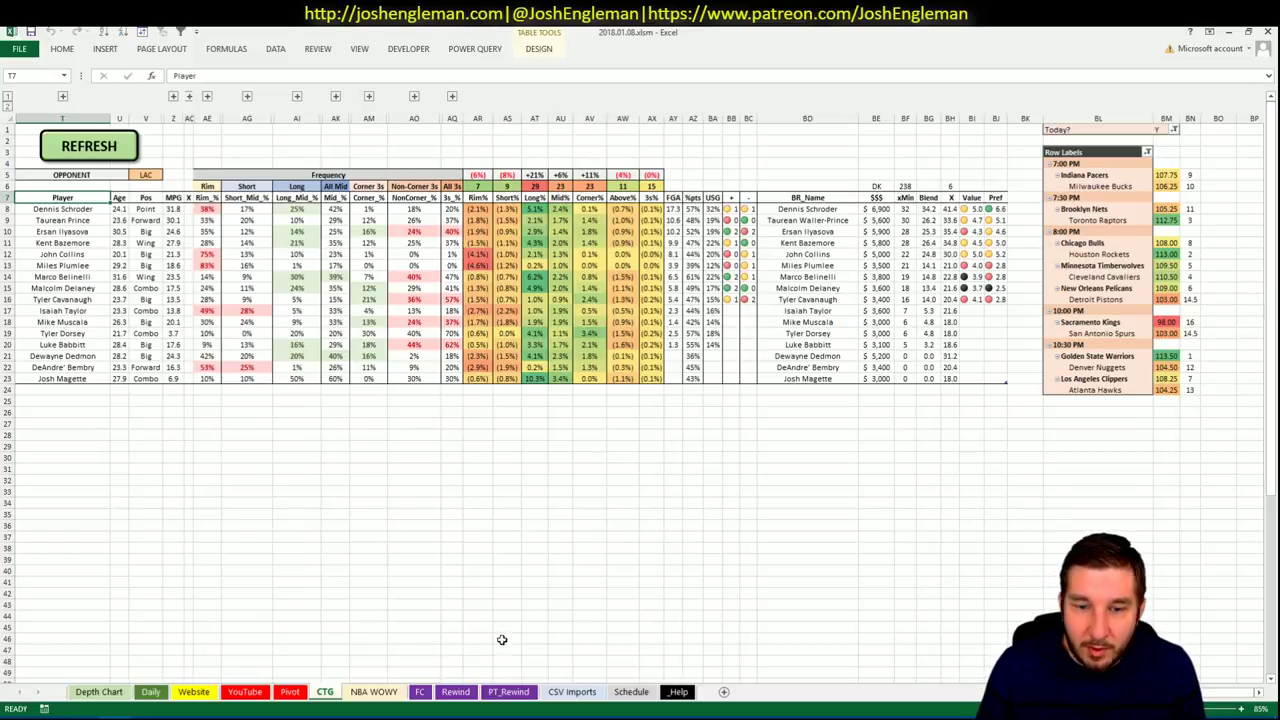
Filter FantasyCruncher's player list to Atlanta's point guards and review Dennis Schroder's game log.
click(292, 690)
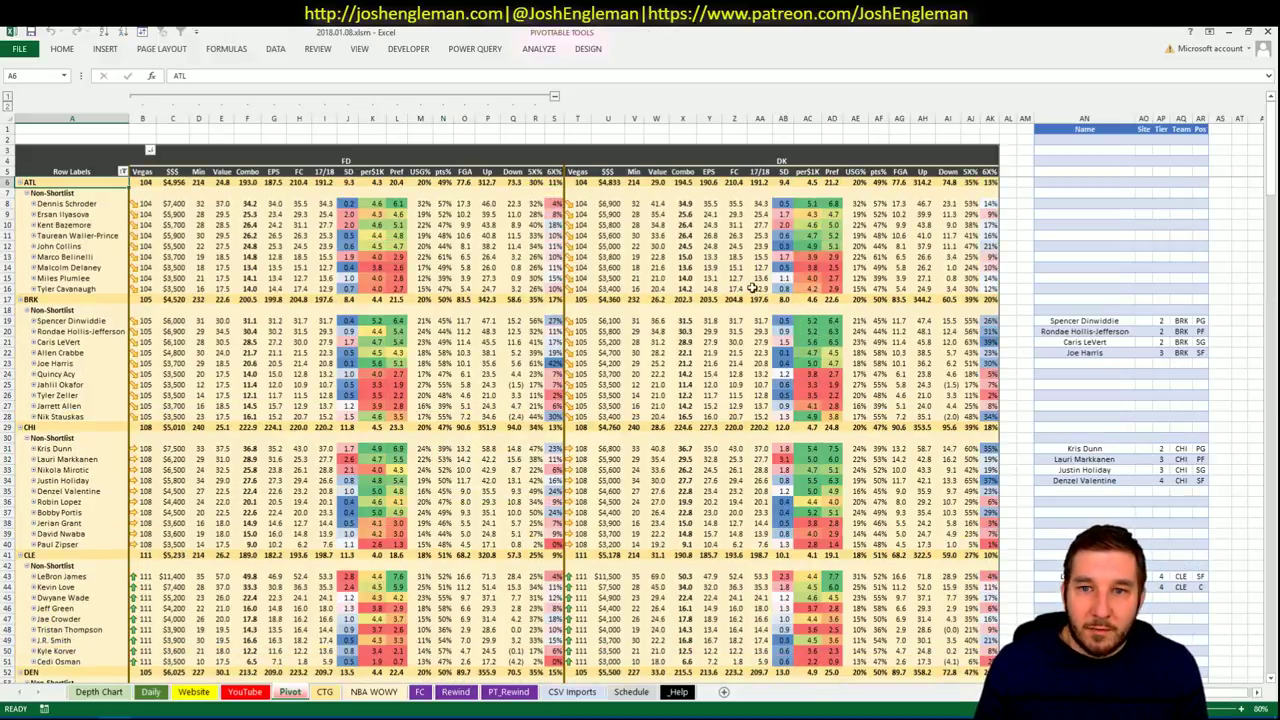
key(alt+Tab)
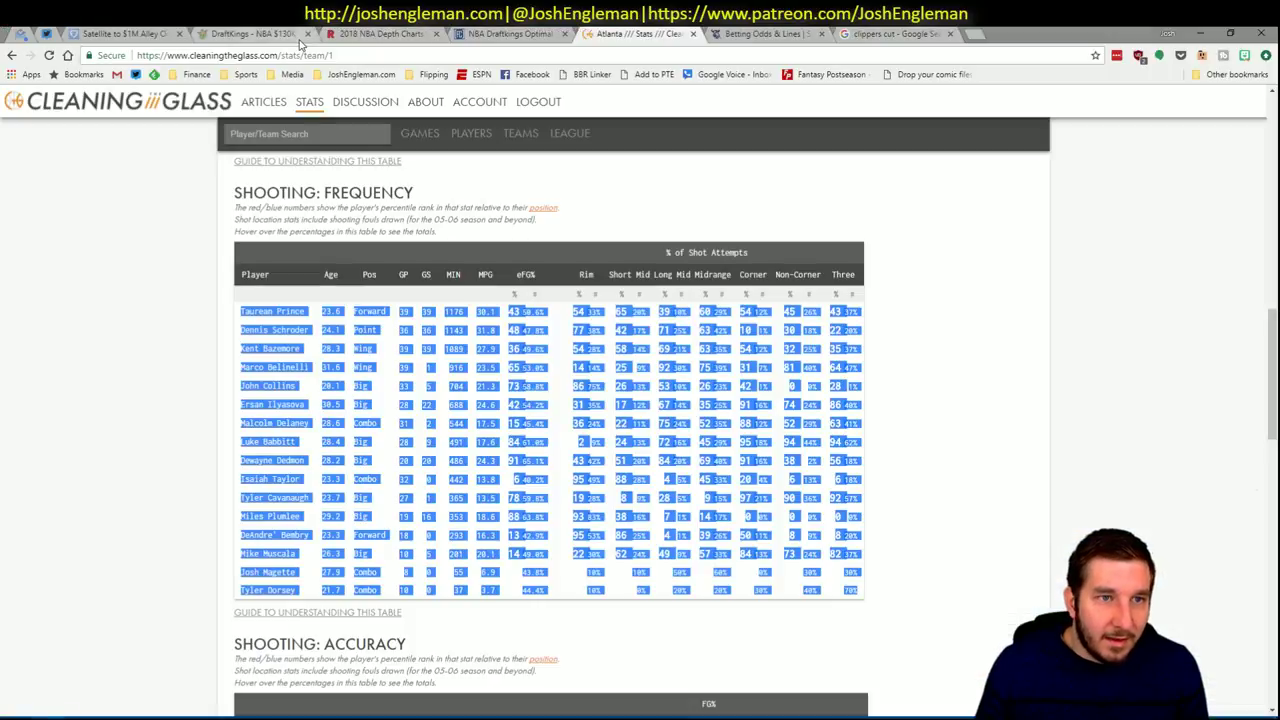
click(508, 33)
click(33, 132)
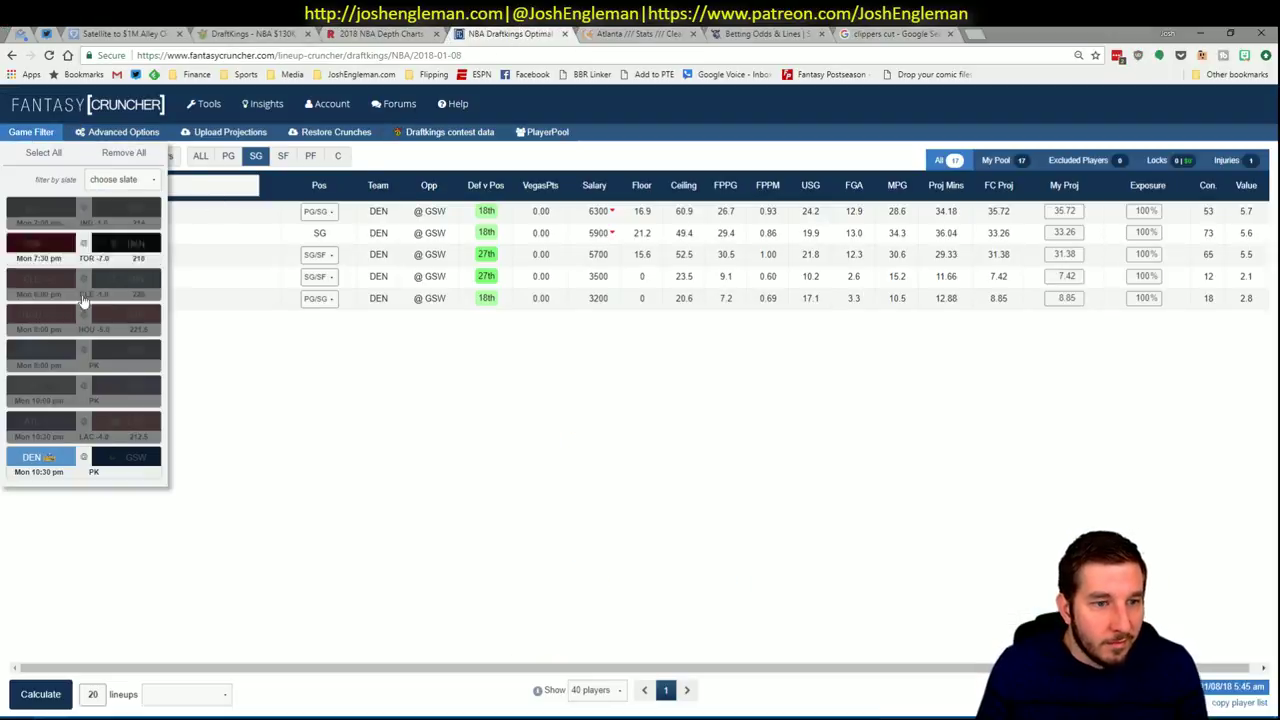
click(40, 426)
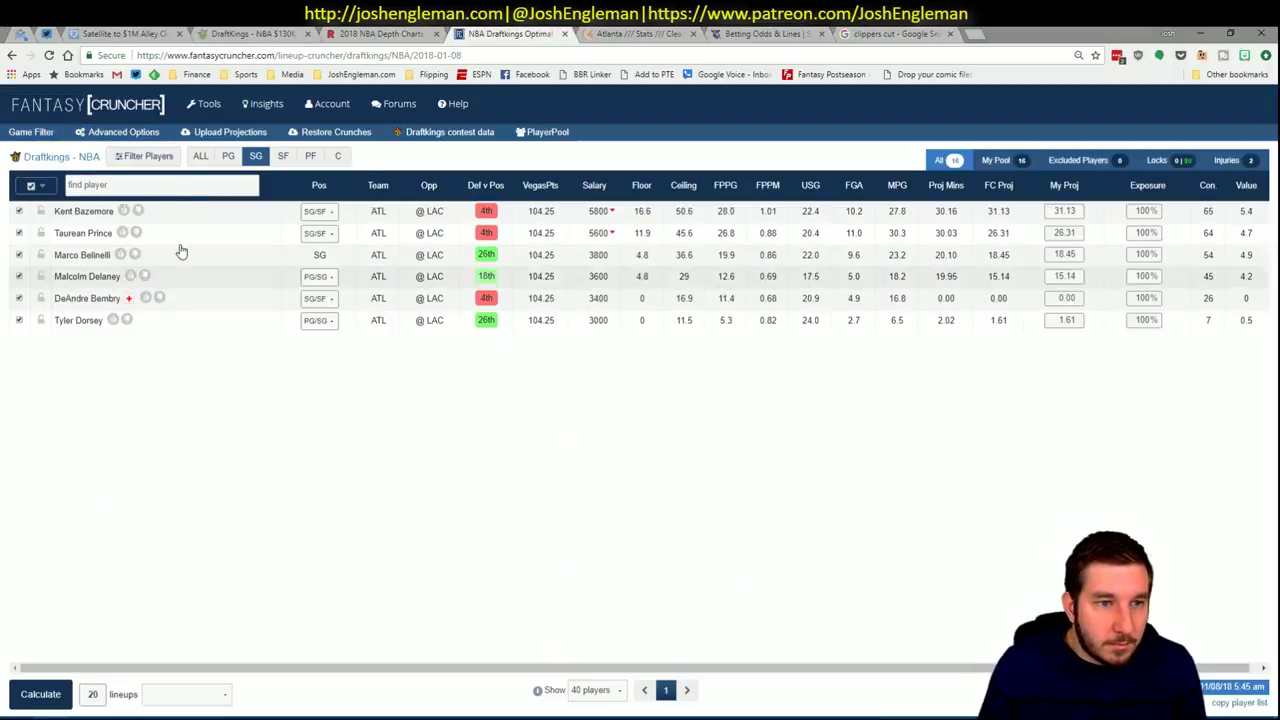
click(228, 156)
click(85, 213)
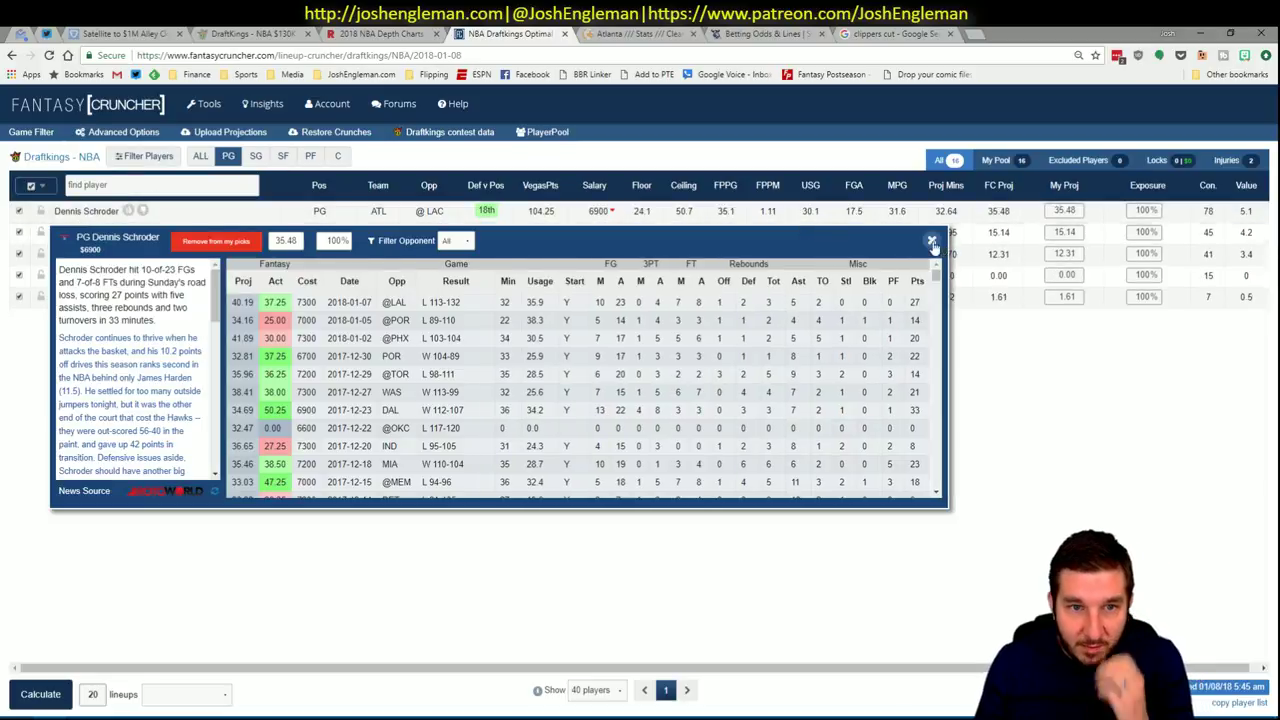
click(931, 241)
Add Dennis Schroder to the Atlanta shortlist on the Pivot sheet in row 8 with tier 2.
key(alt+Tab)
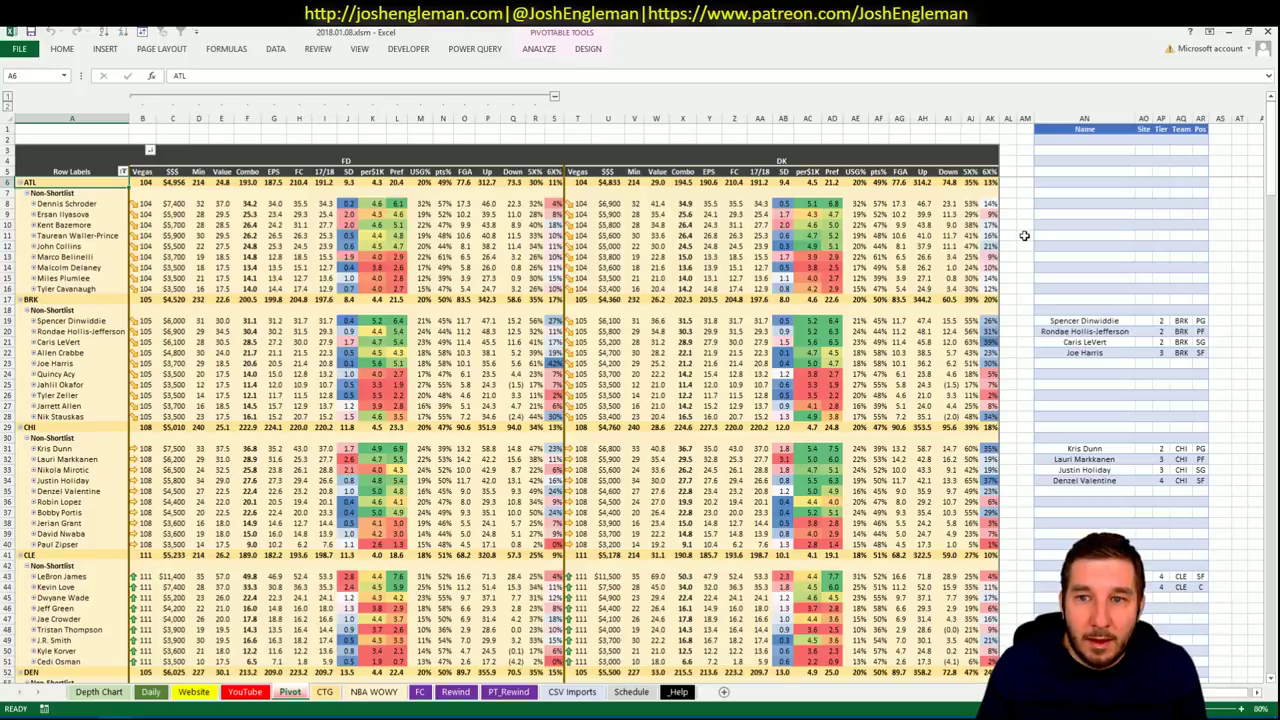
click(1064, 200)
text(De)
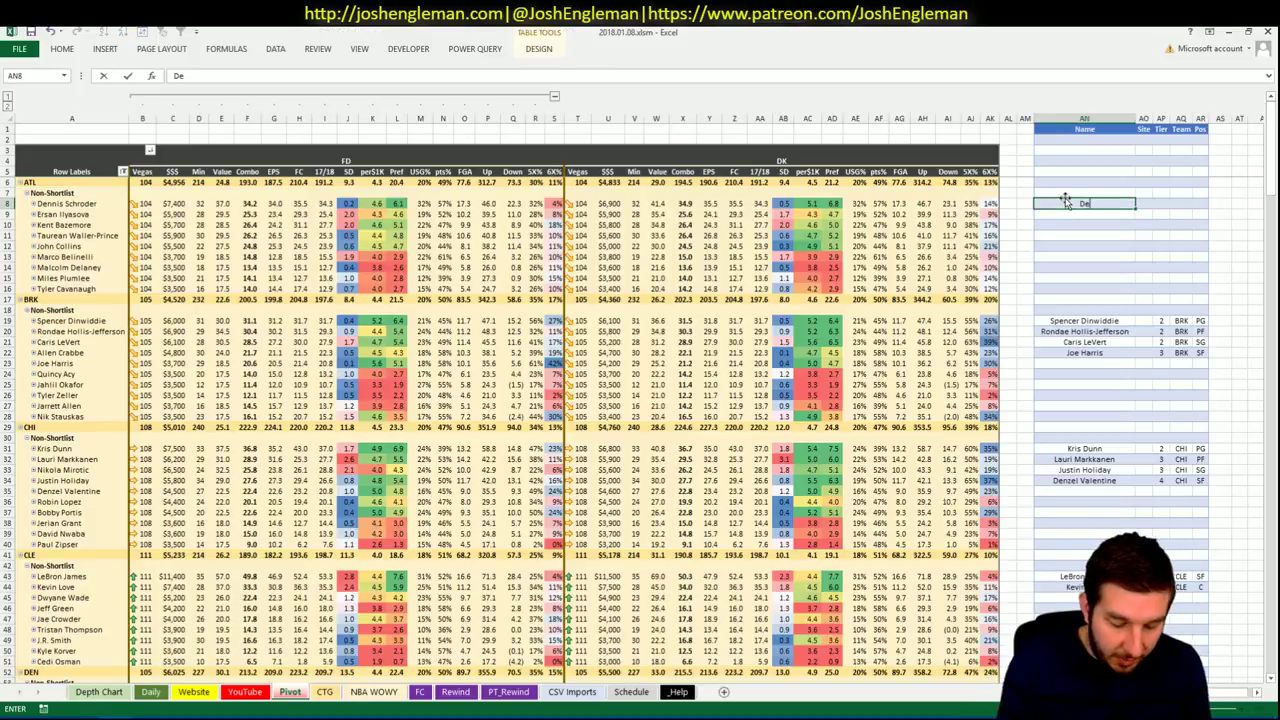
text(nnis Schroder)
key(Tab)
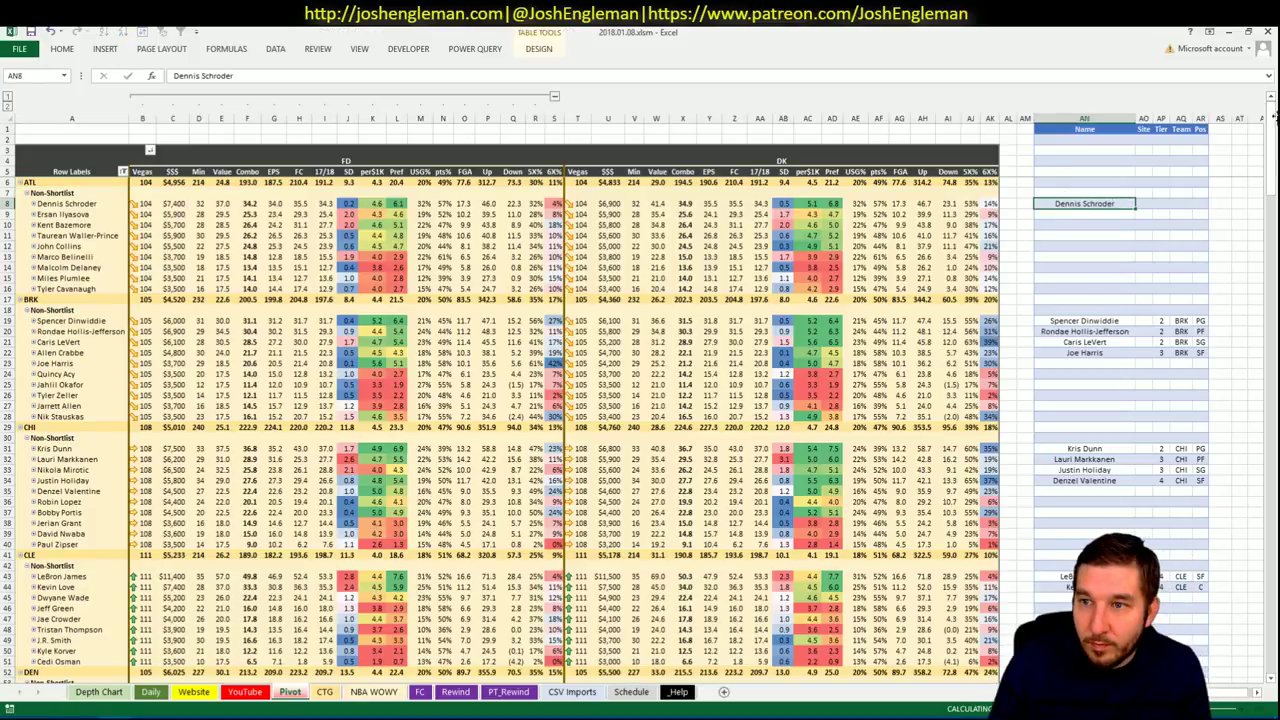
click(1161, 203)
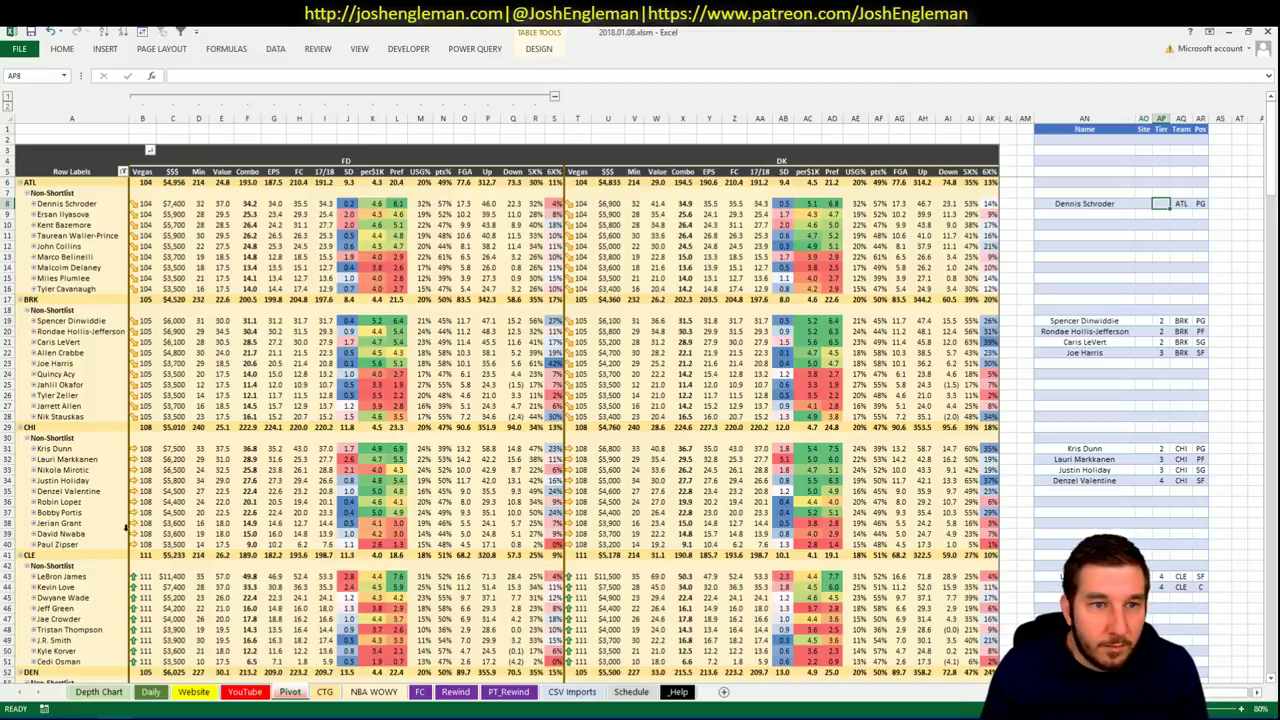
click(244, 691)
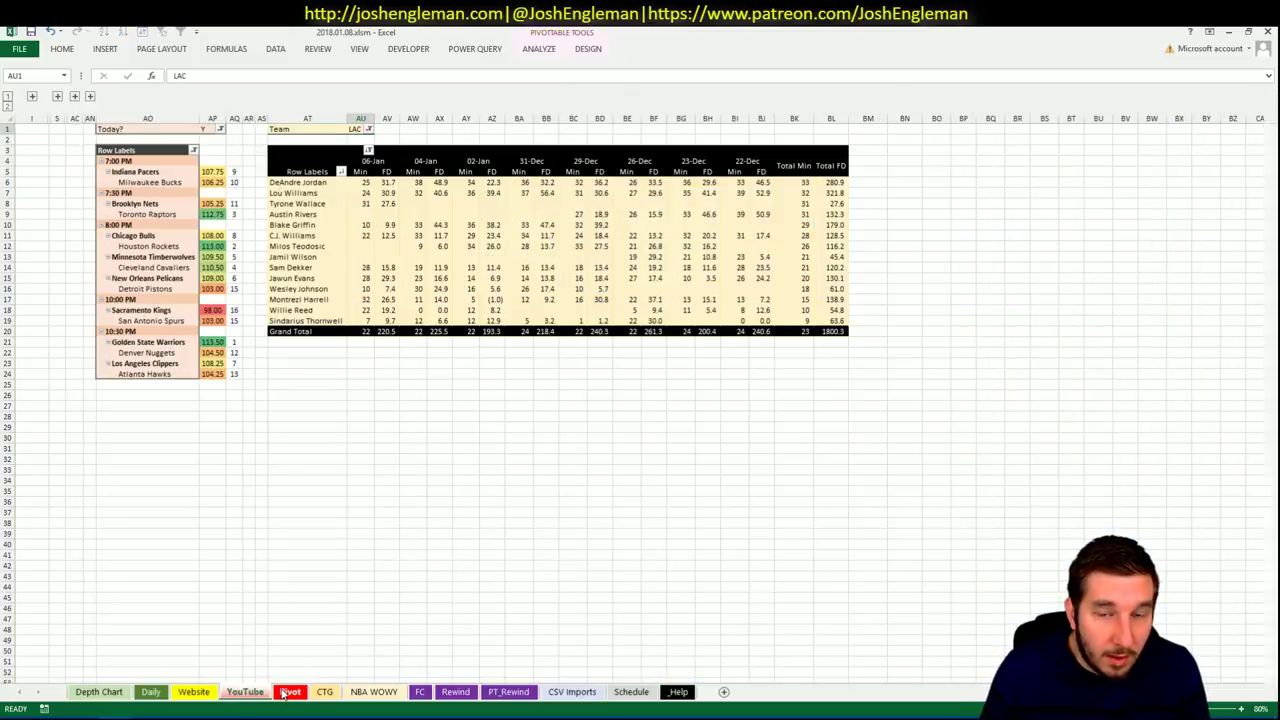
click(290, 691)
key(Down)
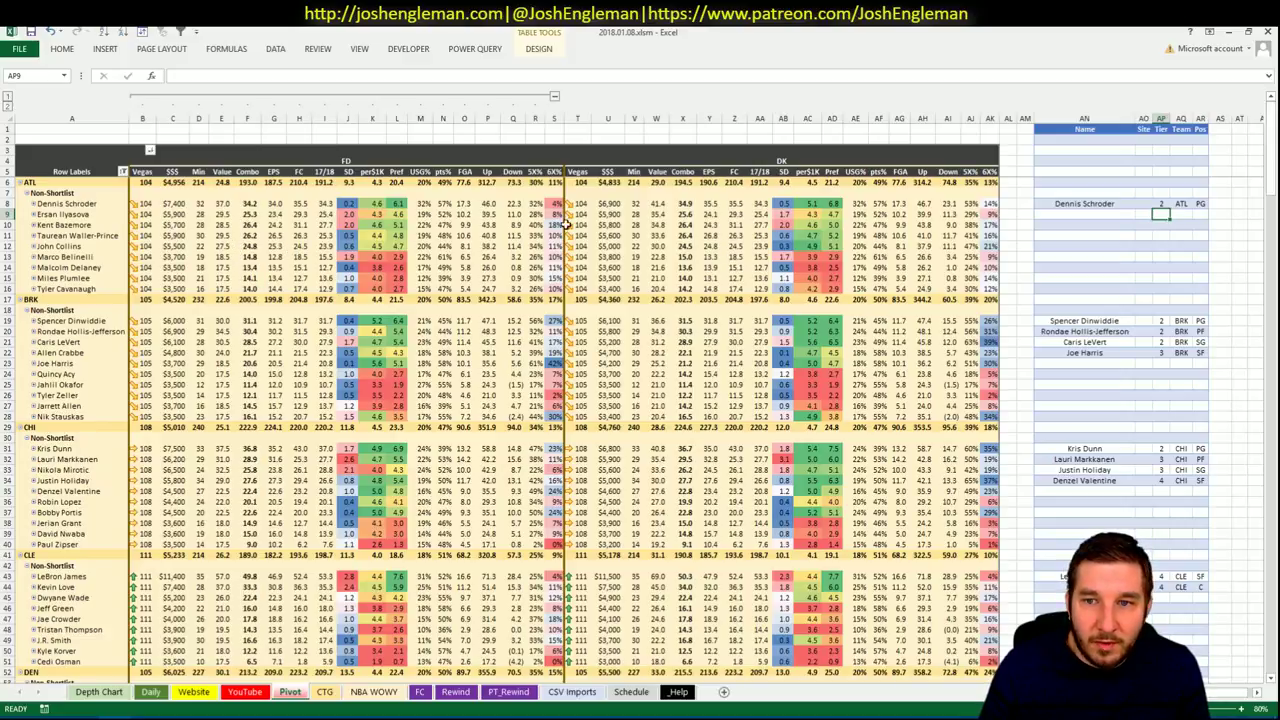
Add Kent Bazemore to the Atlanta shortlist below Dennis Schroder with tier 4.
click(1090, 205)
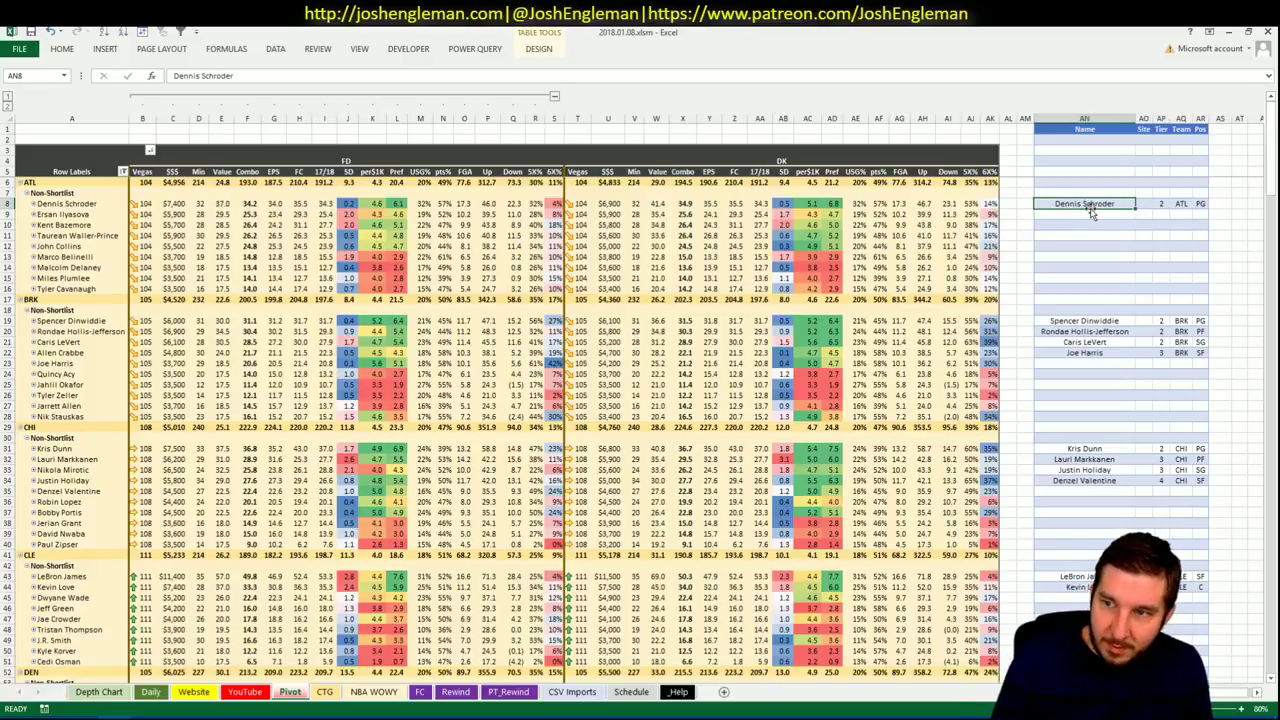
click(1091, 213)
text(Kent Bazemore)
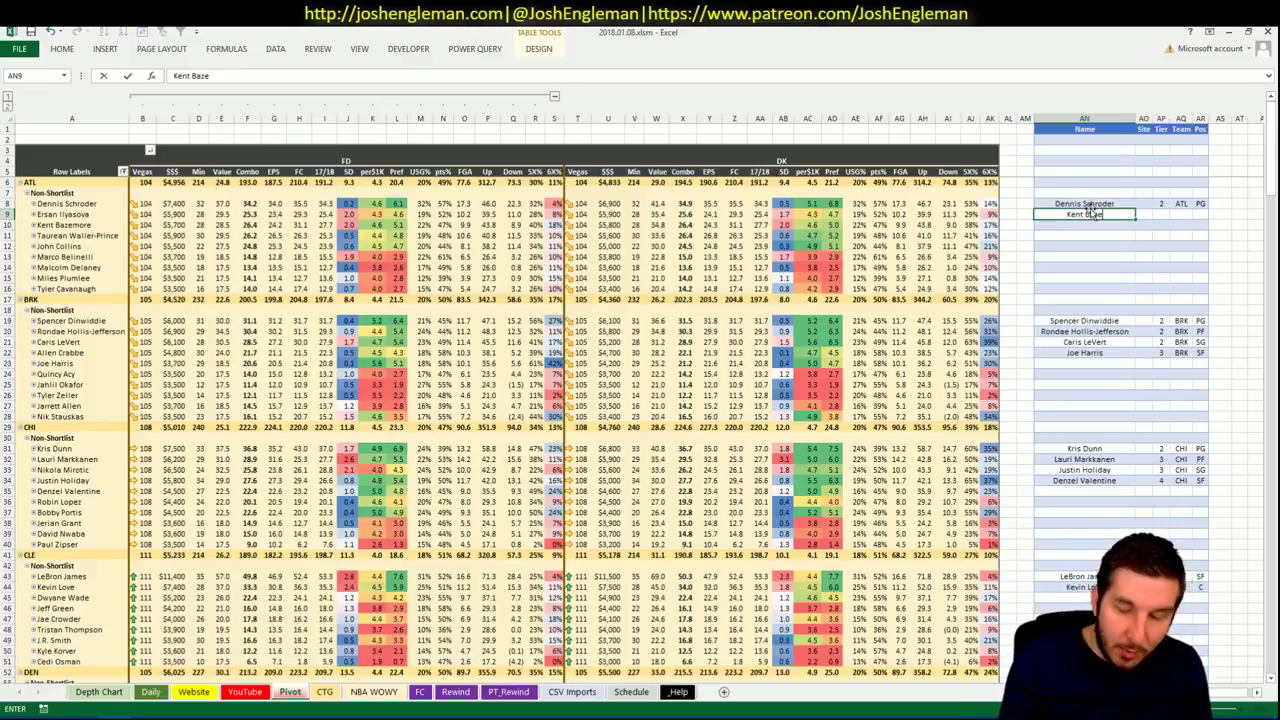
key(Tab)
key(Tab)
text(4)
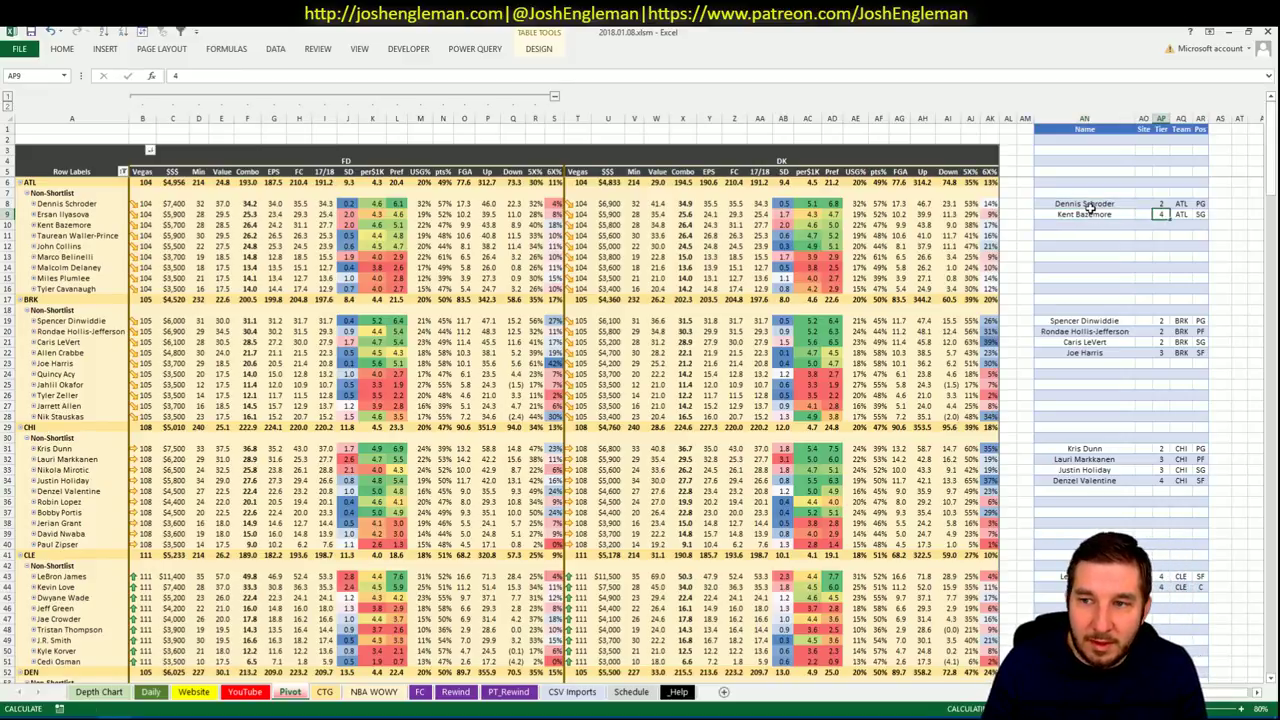
key(Return)
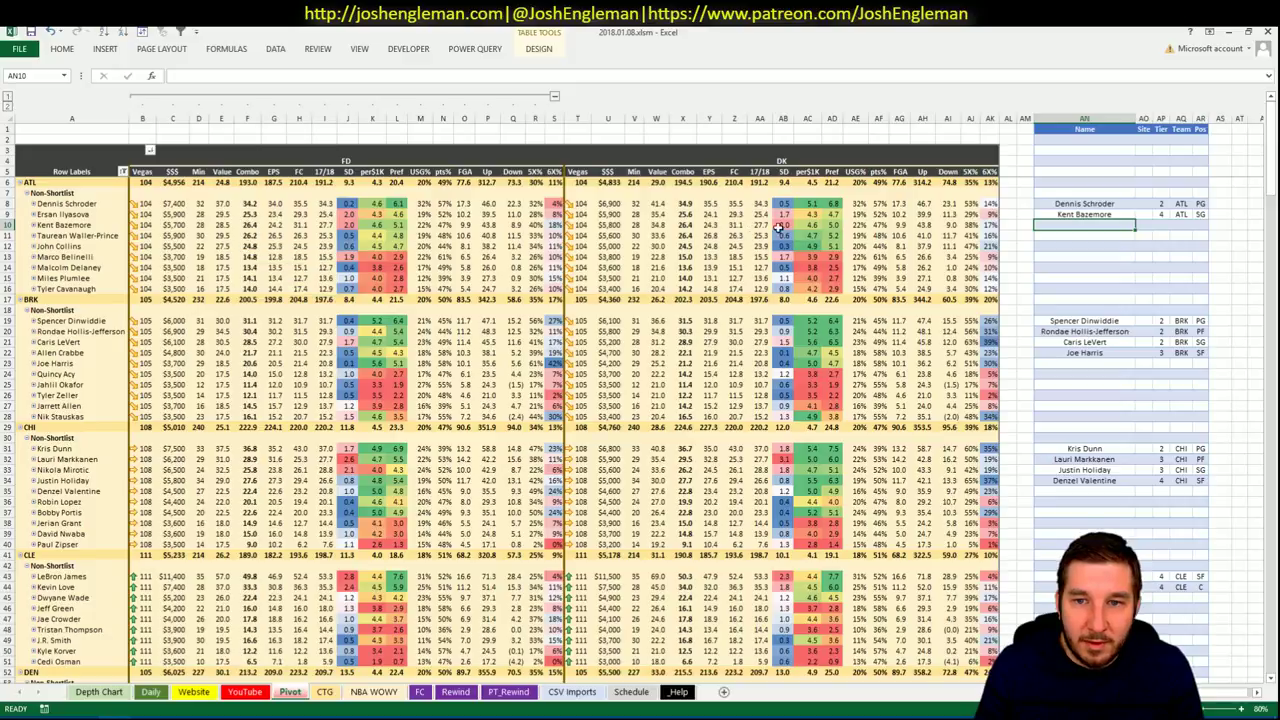
Set the team filter of the recent-games table on the YouTube sheet to ATL.
click(653, 236)
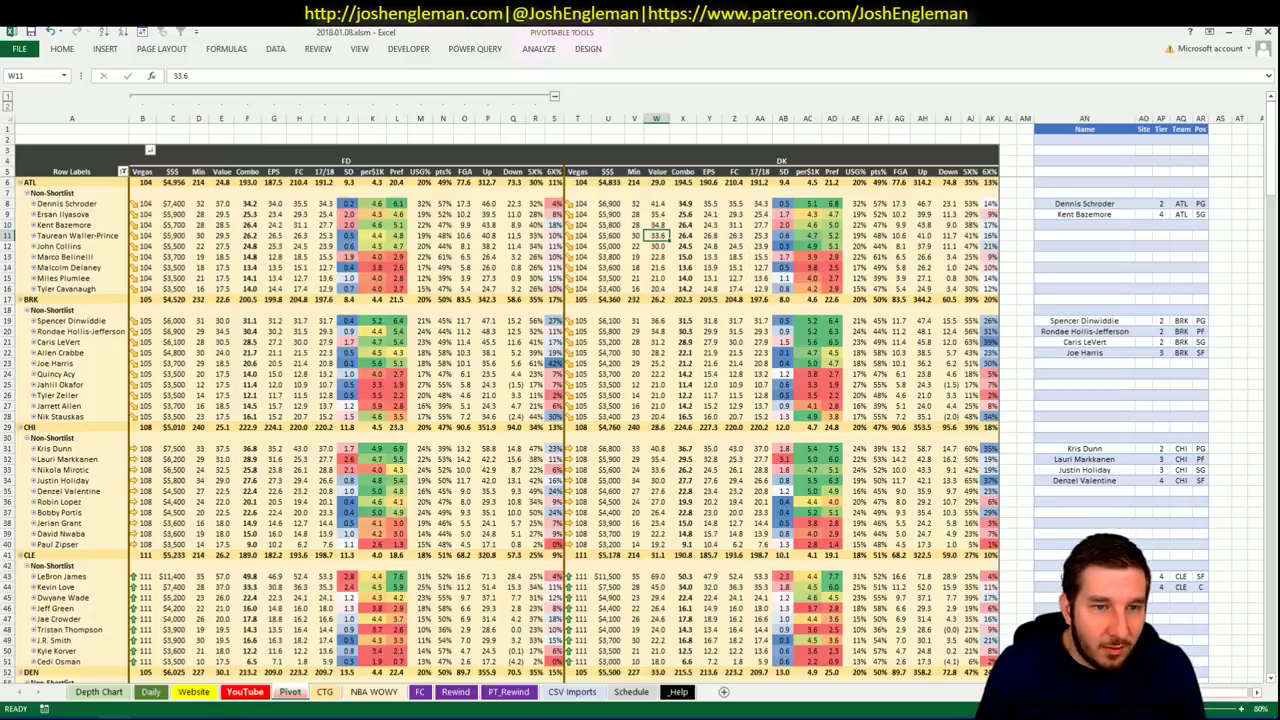
click(245, 692)
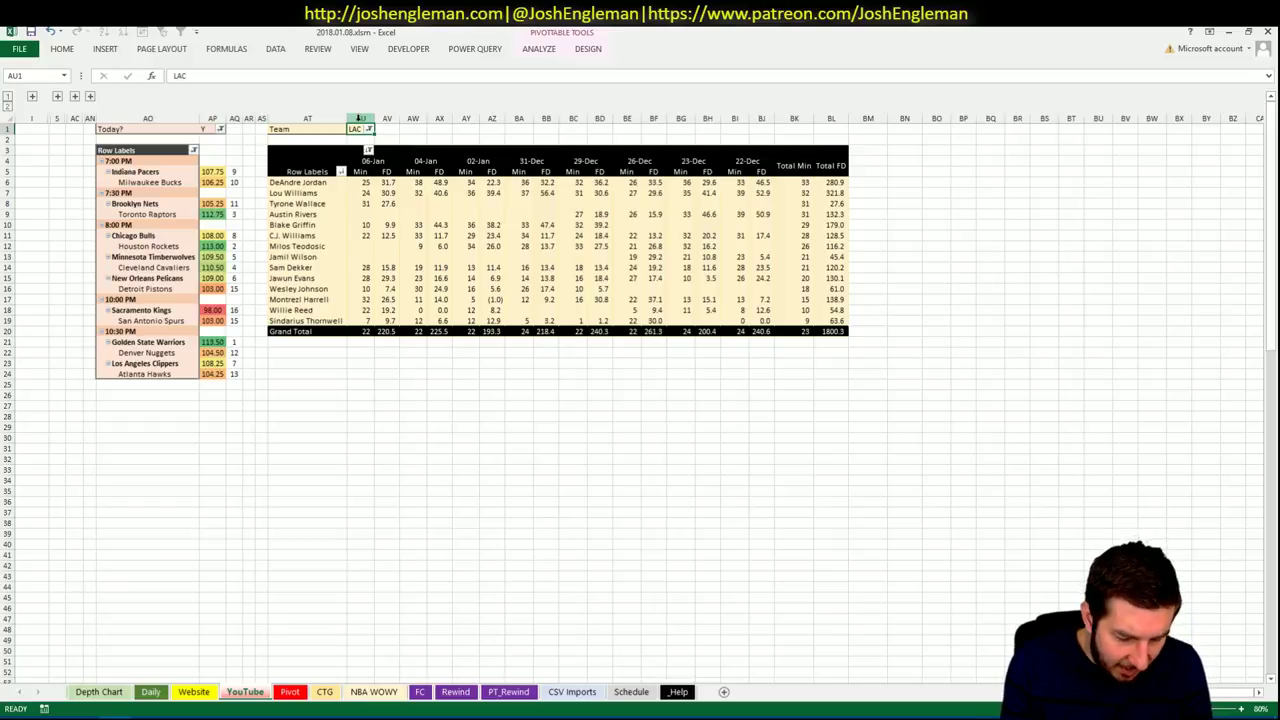
text(ATL)
key(Return)
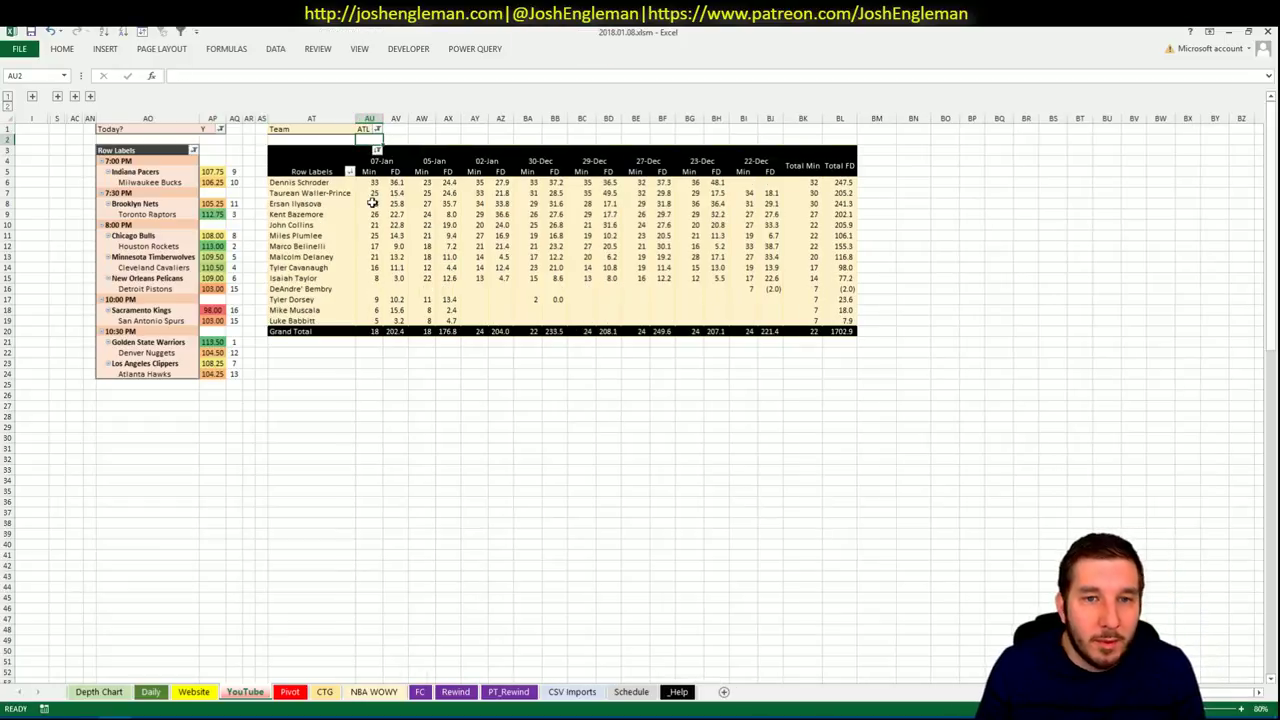
Compare John Collins's FanDuel and DraftKings salaries on the Pivot sheet with his recent games on the YouTube sheet.
click(291, 693)
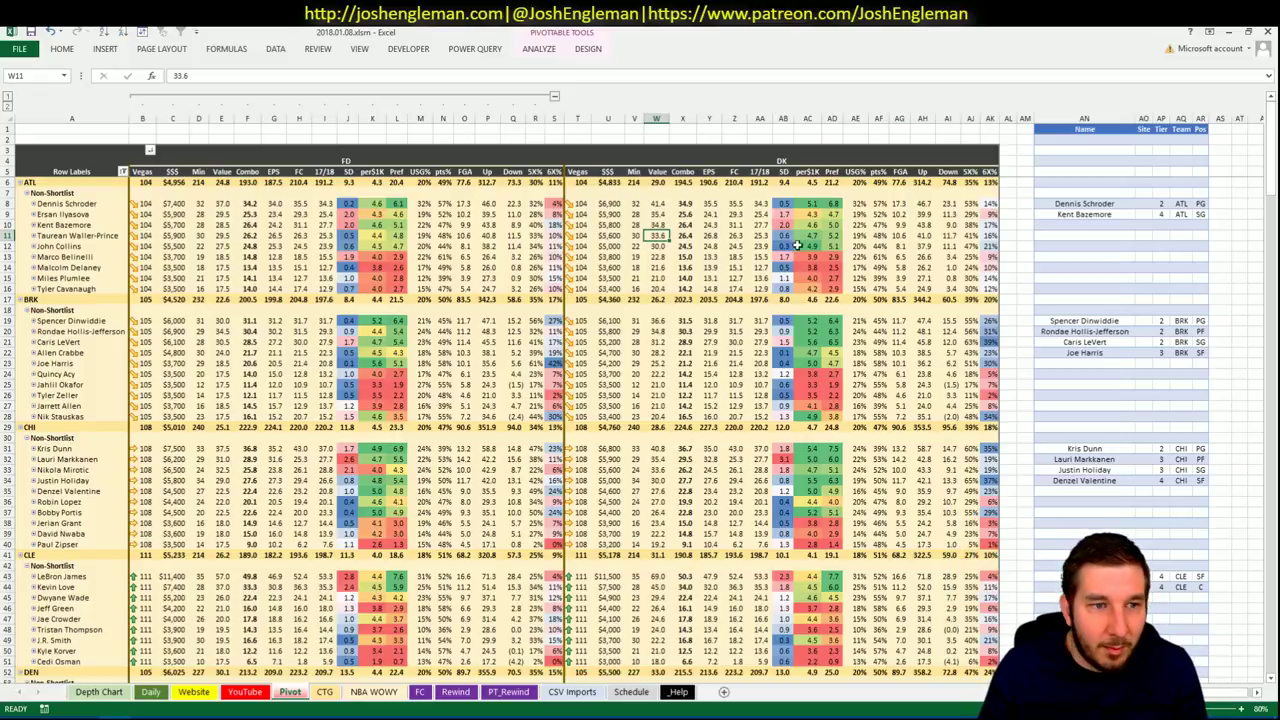
click(185, 247)
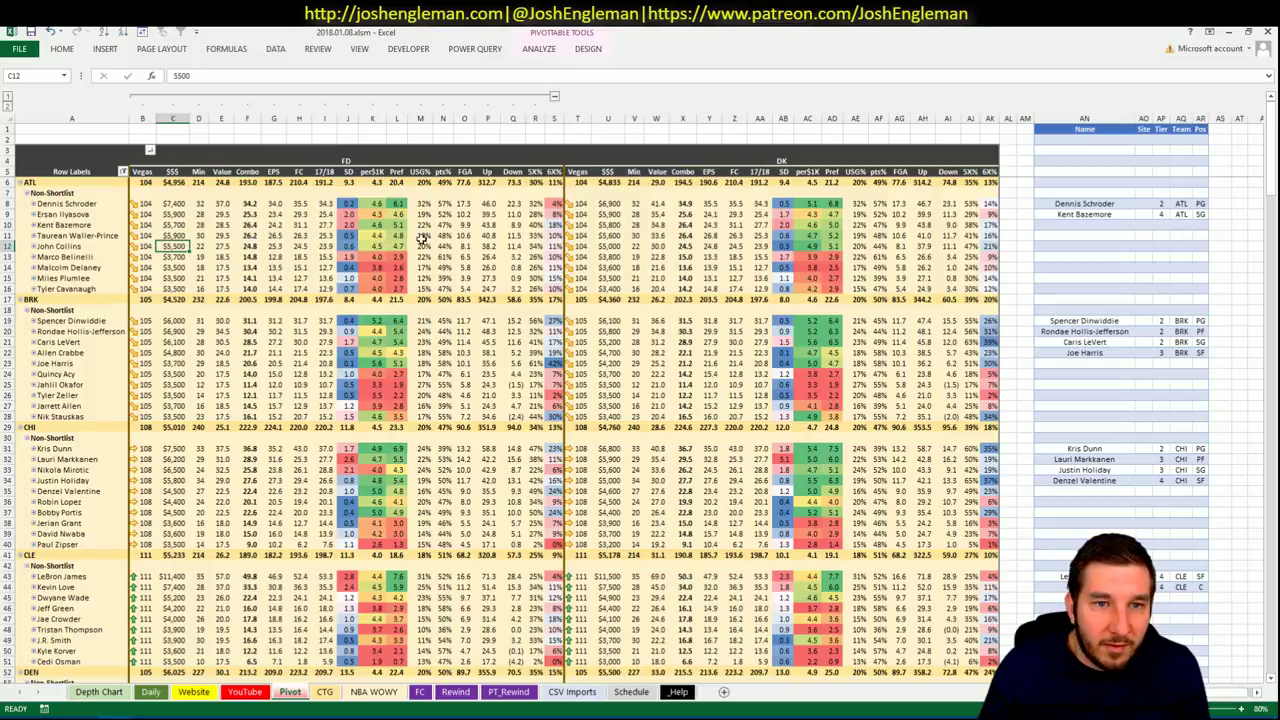
click(618, 247)
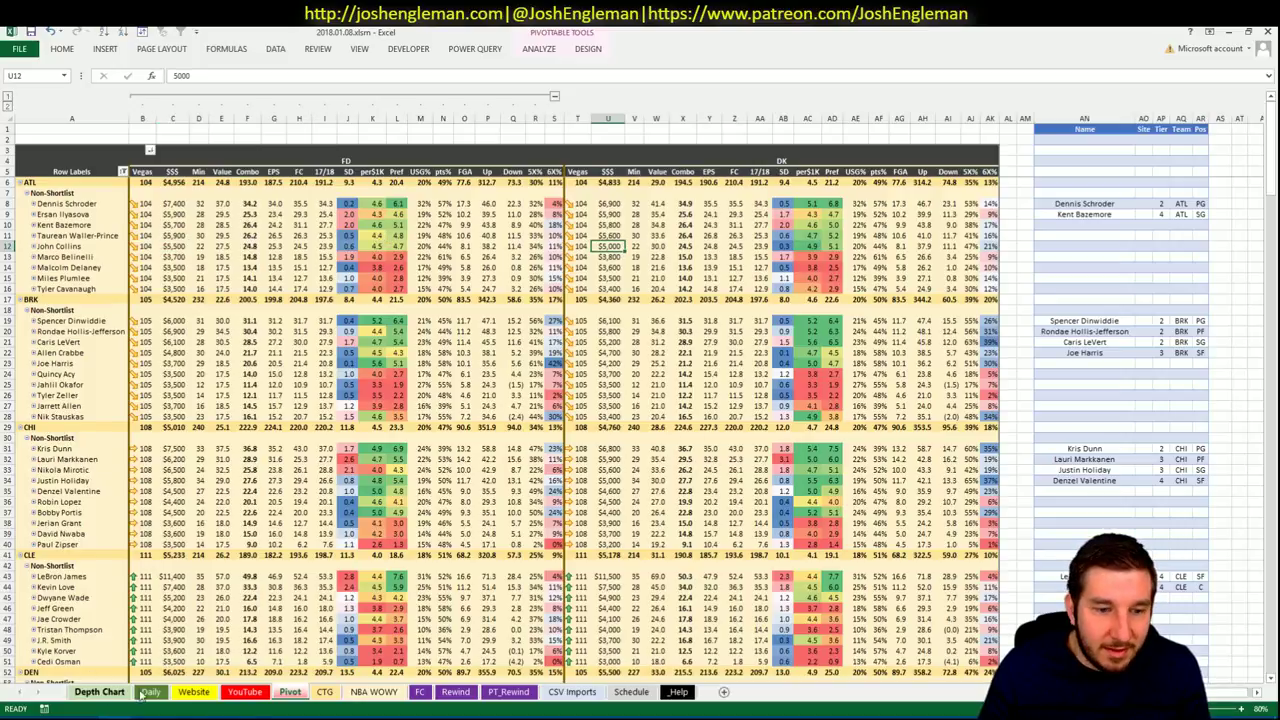
click(290, 692)
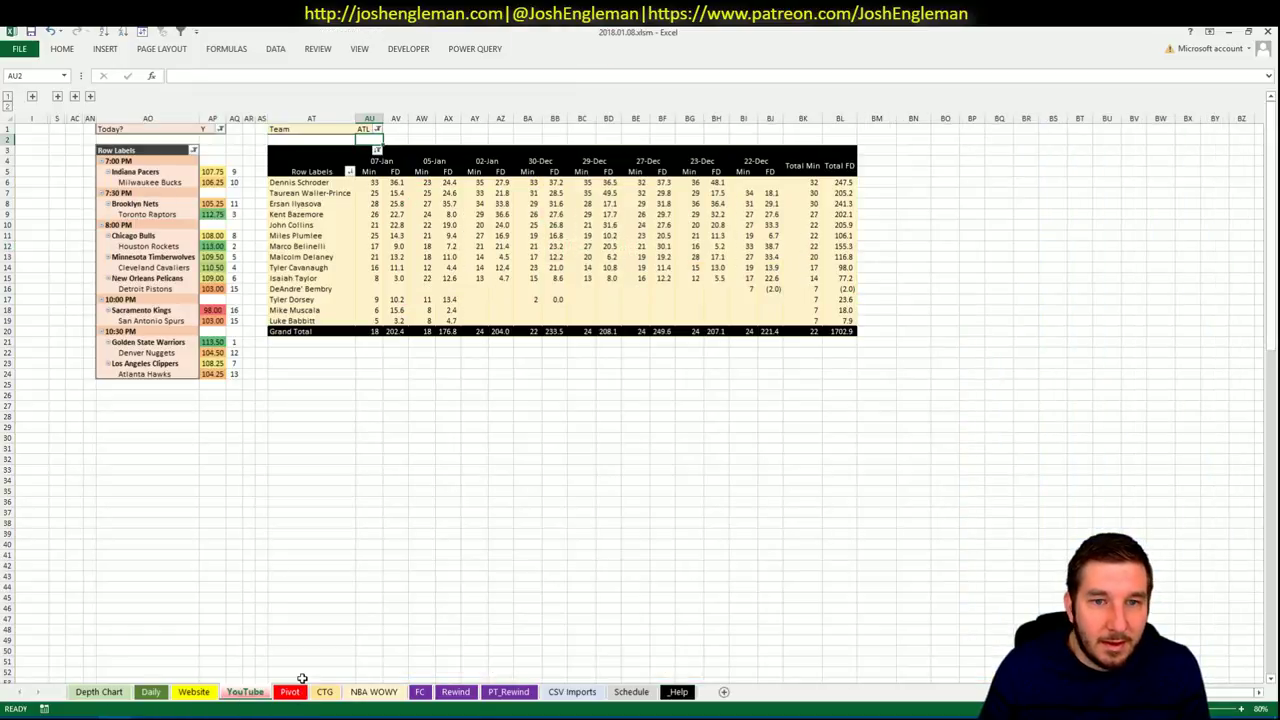
click(301, 676)
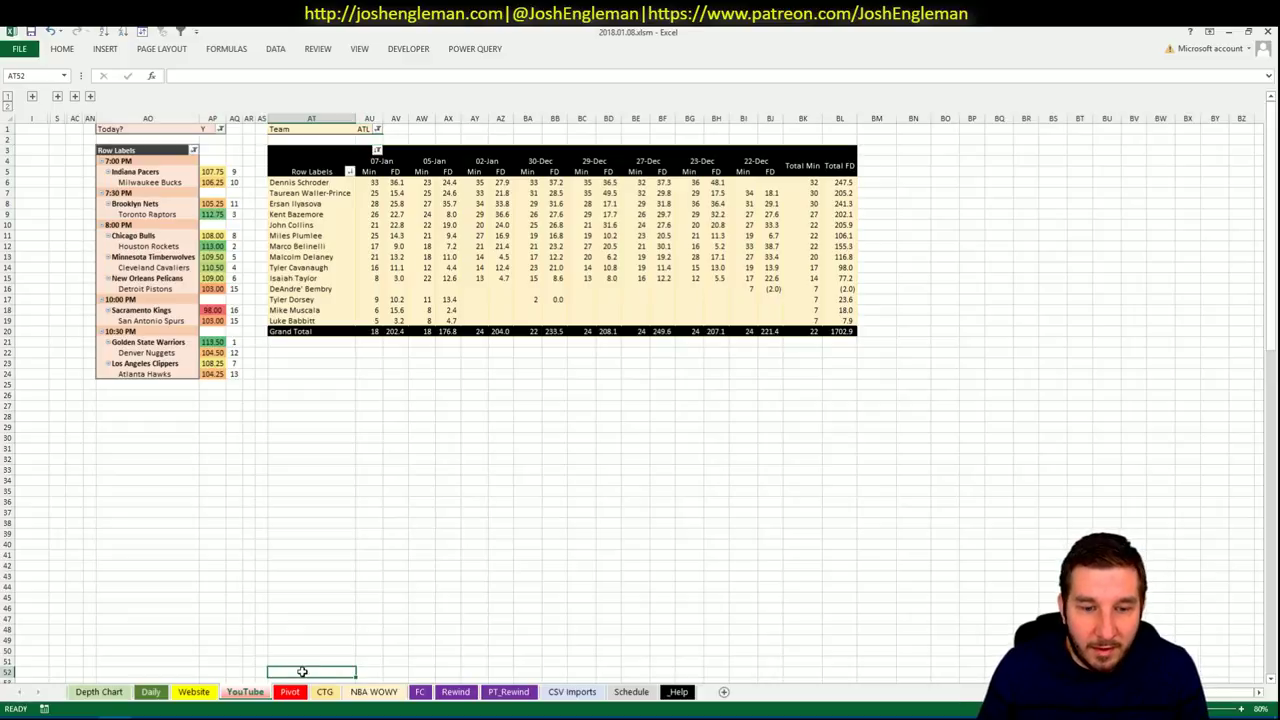
key(ctrl+Page_Up)
click(298, 691)
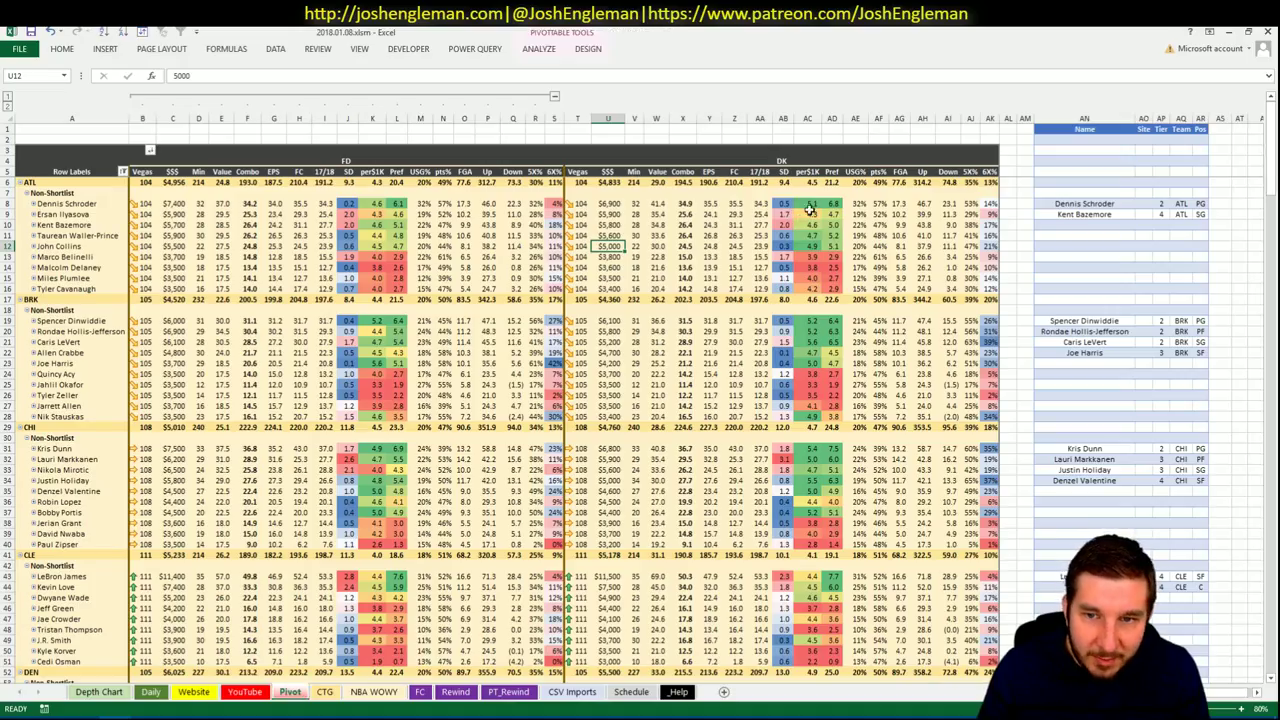
Sort the shortlist table on the Pivot sheet by position from PG to C, and by name within each position.
click(1154, 294)
click(1126, 224)
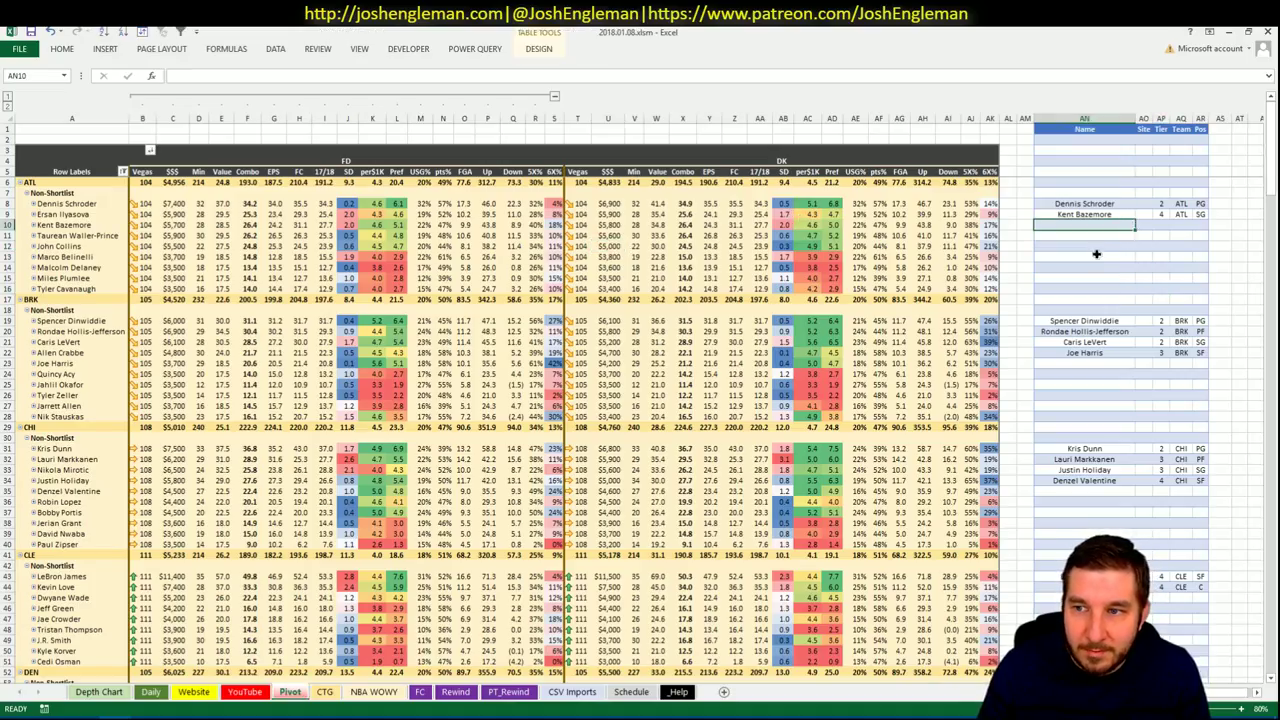
click(1097, 255)
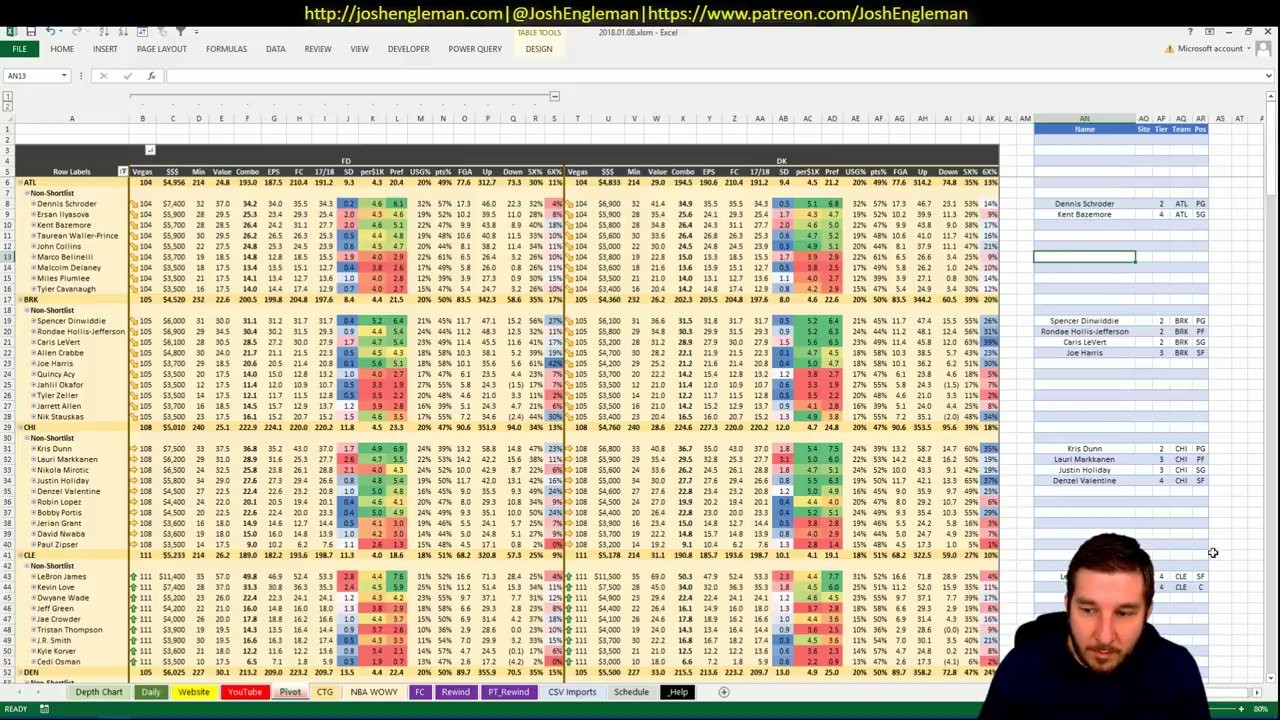
click(1257, 692)
click(1257, 692)
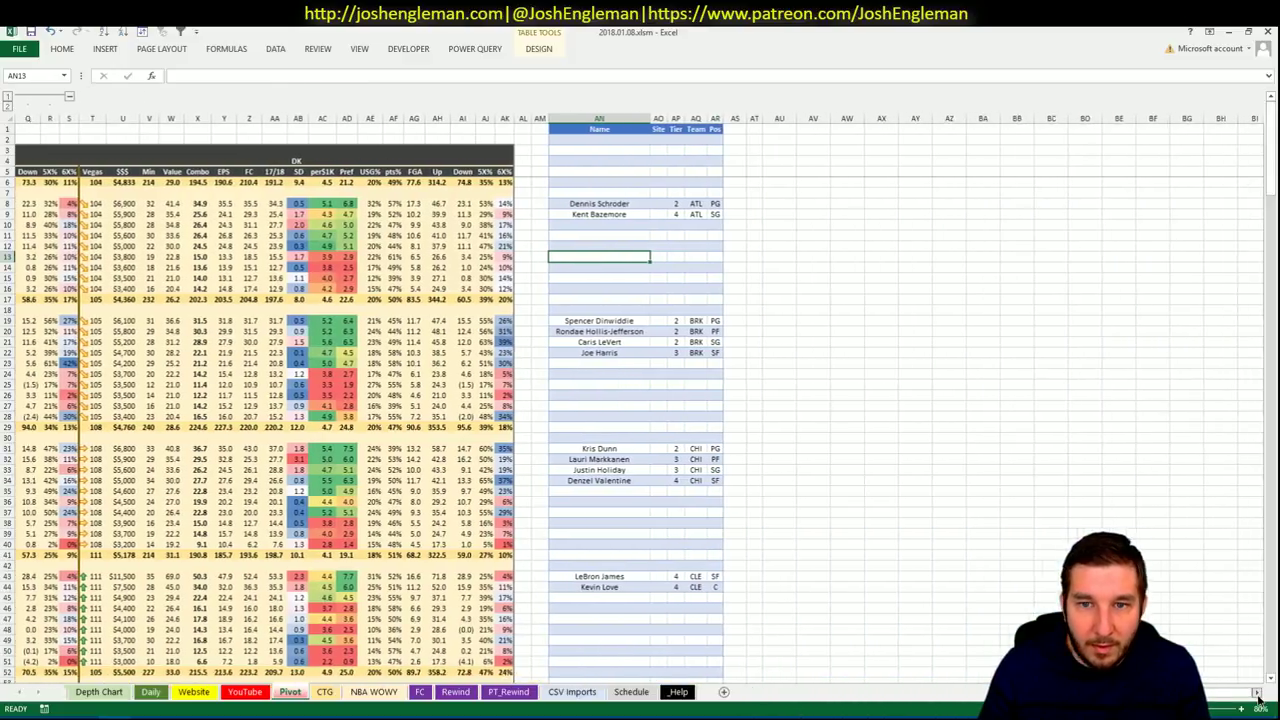
click(450, 279)
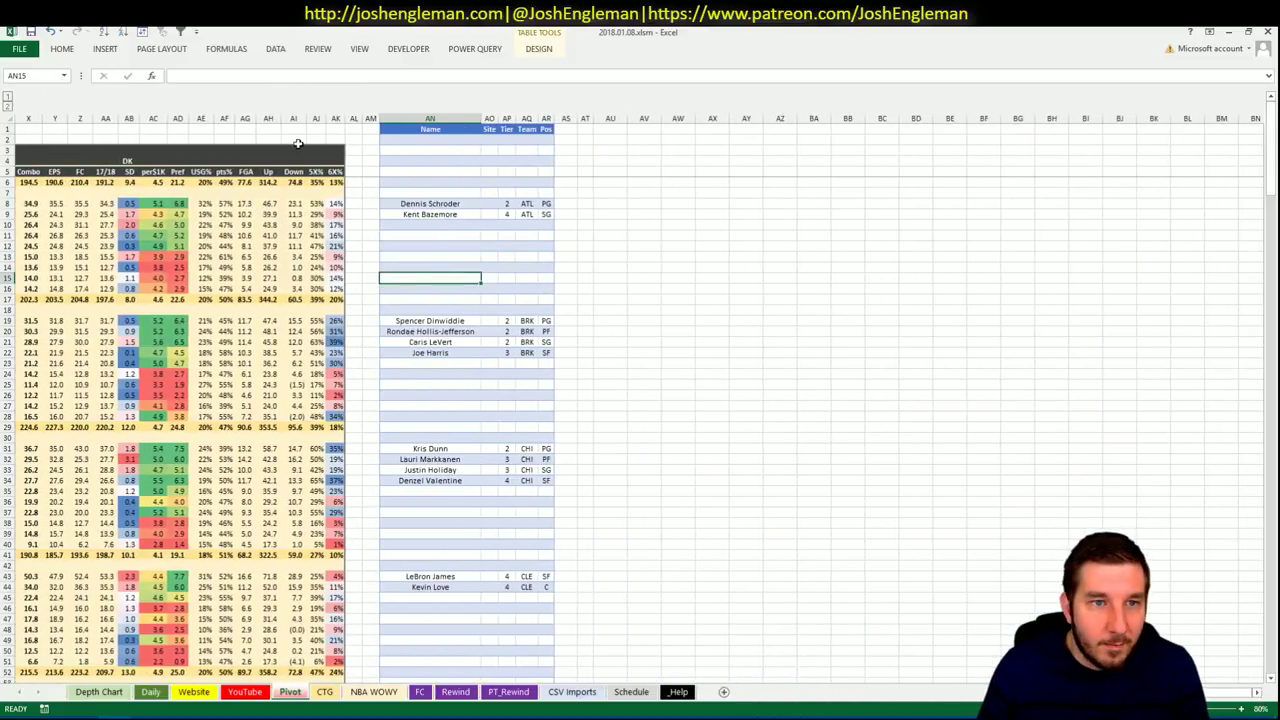
click(145, 32)
click(547, 509)
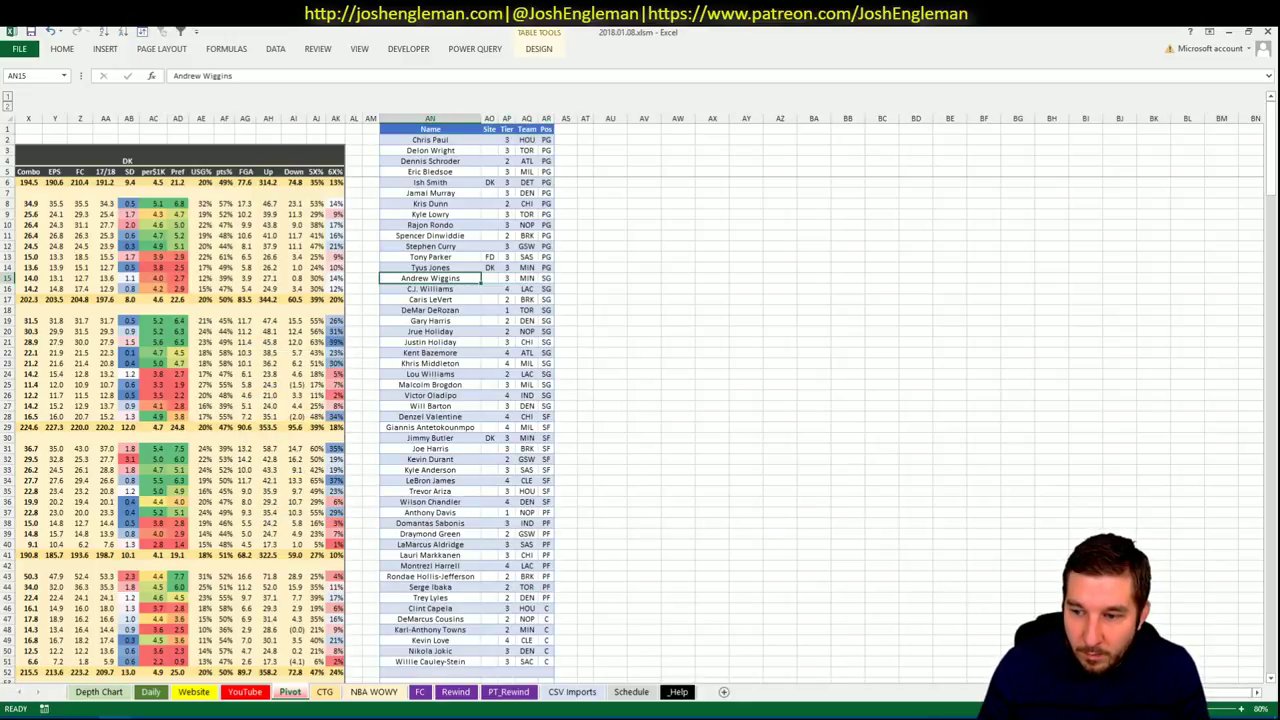
Review the full sorted shortlist at 75% zoom and return the Pivot sheet to 80%.
click(1262, 709)
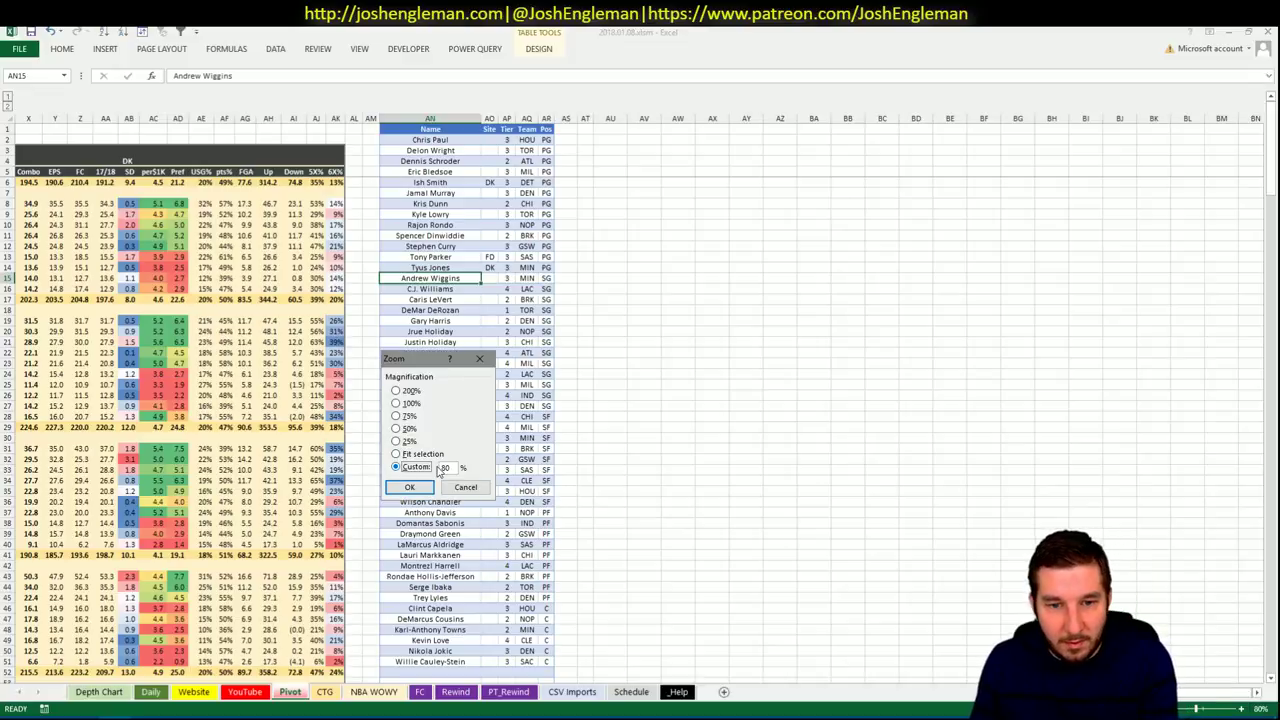
text(75)
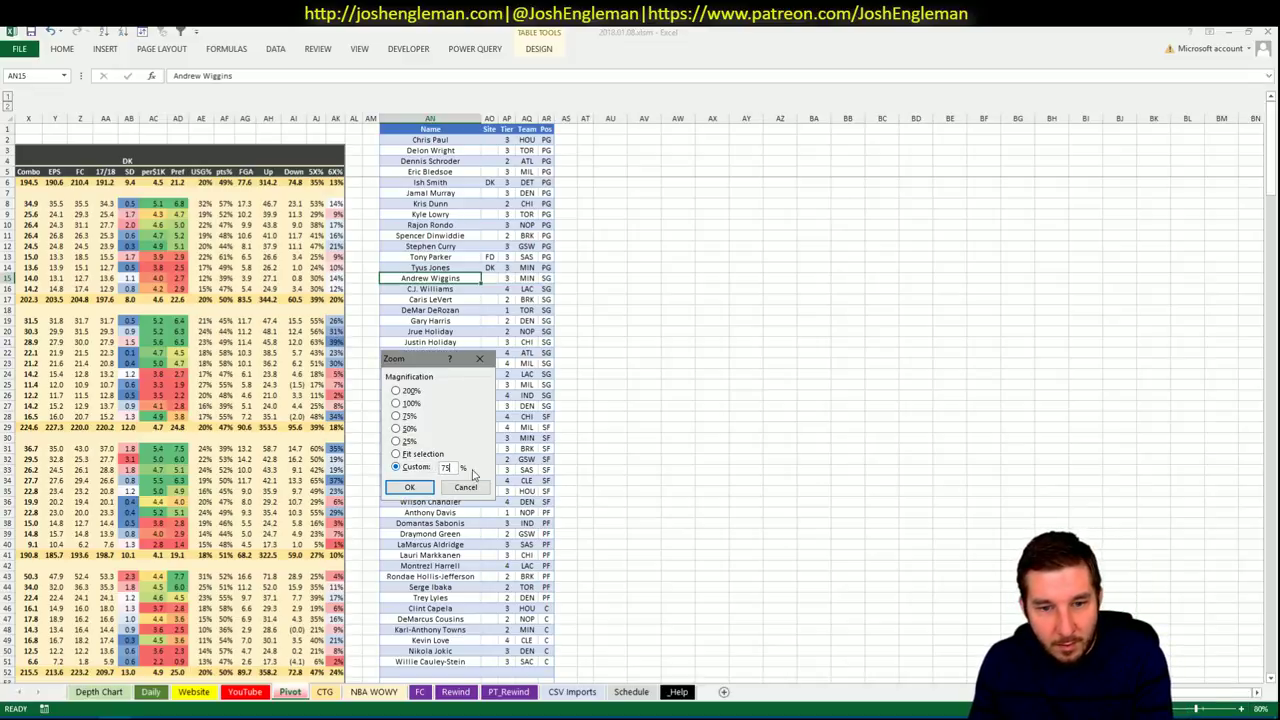
click(410, 486)
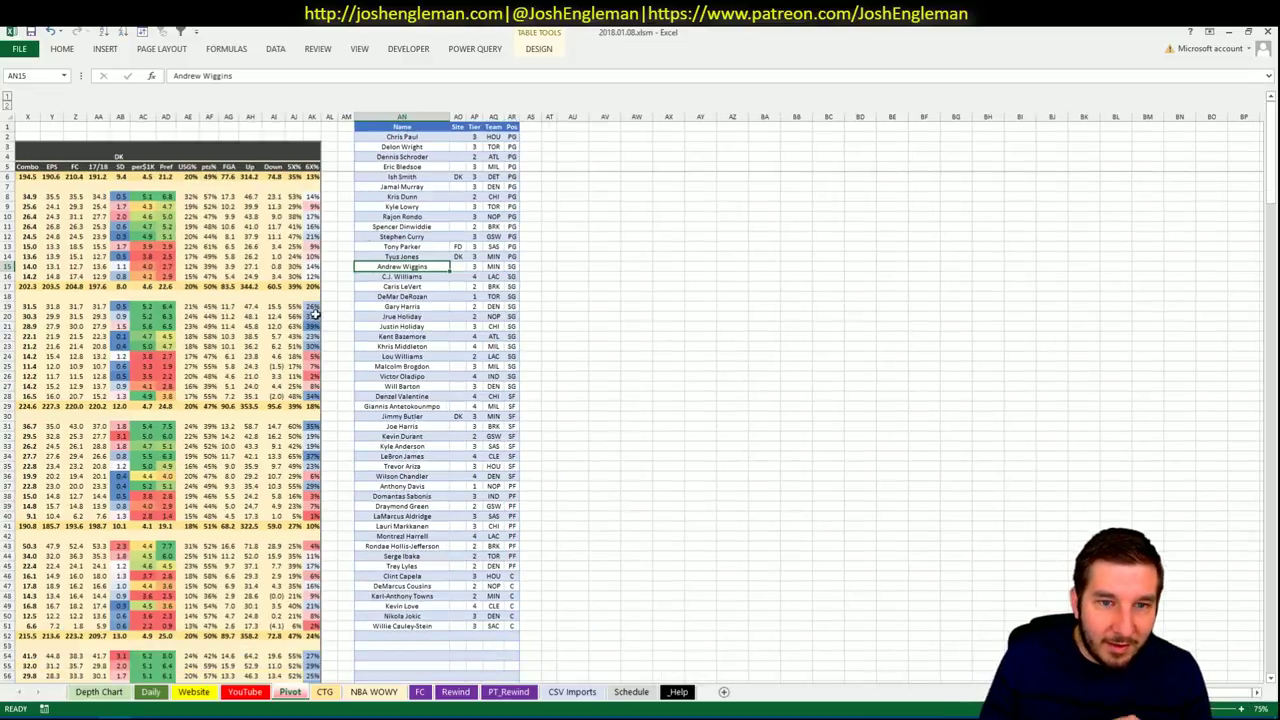
scroll(646, 260, up, 1)
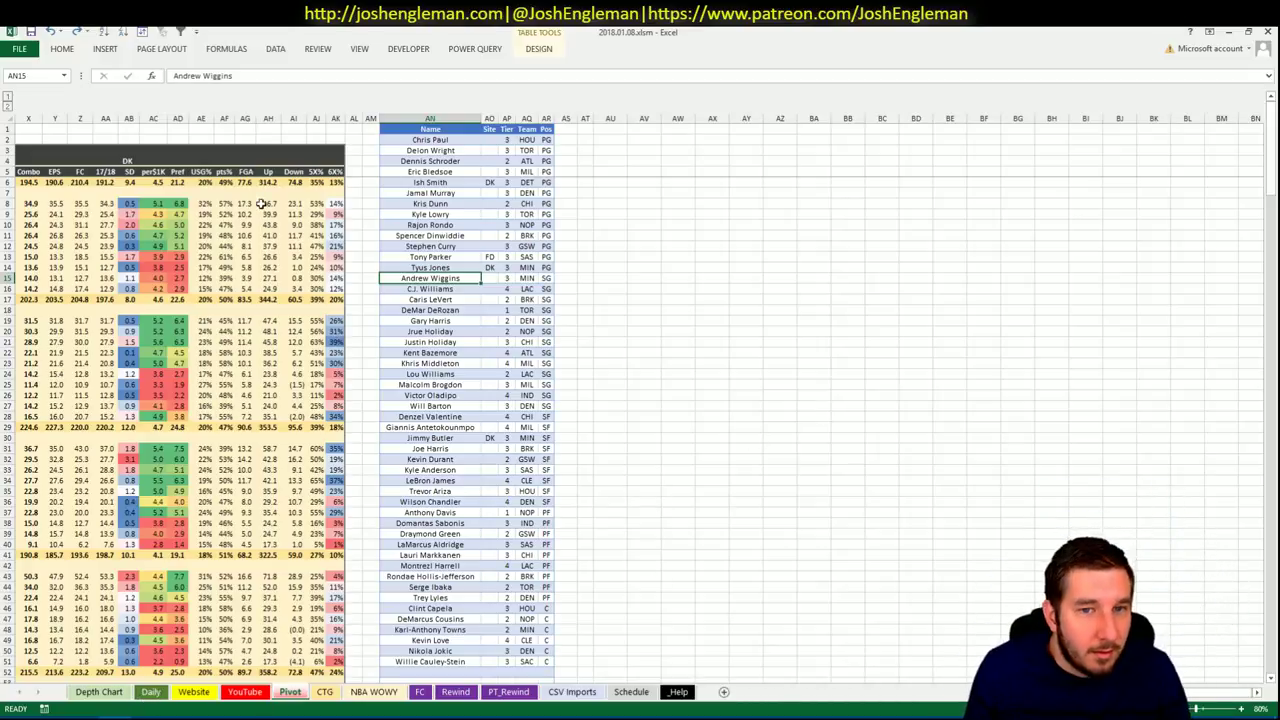
Switch to FantasyCruncher and show the players of all games and all positions in the DraftKings list.
key(alt+Tab)
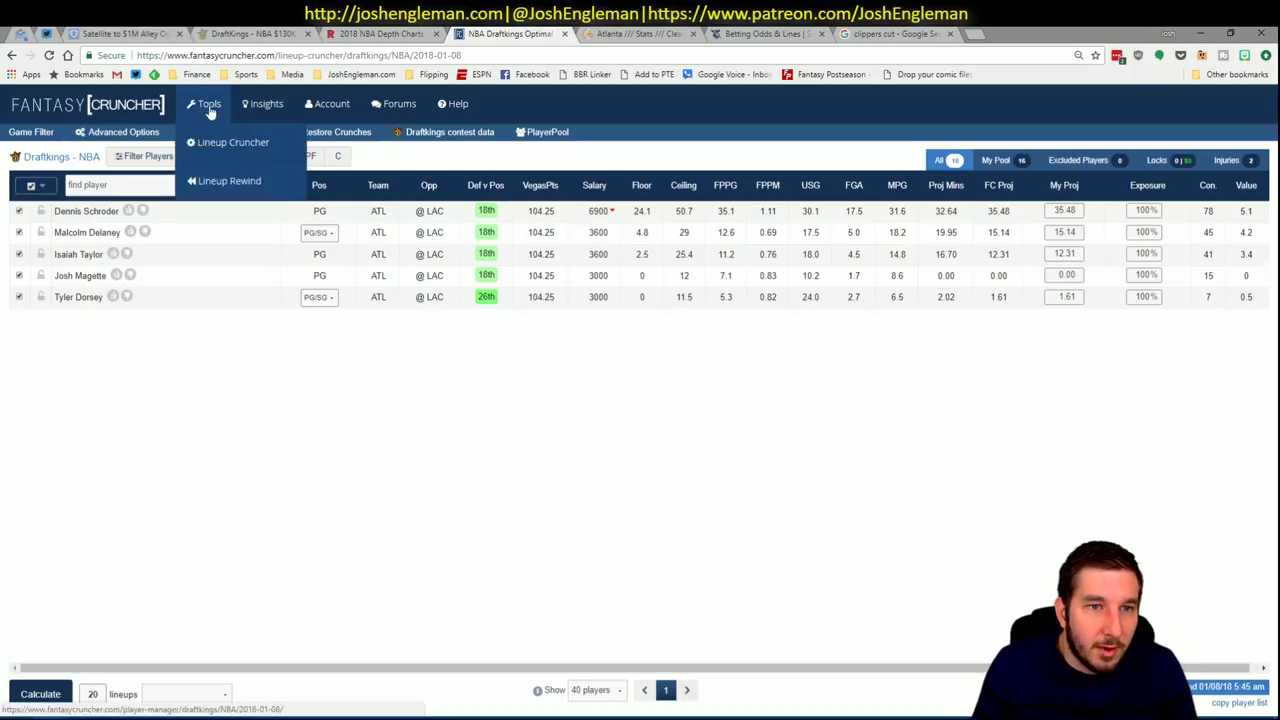
click(200, 156)
mouse_move(44, 143)
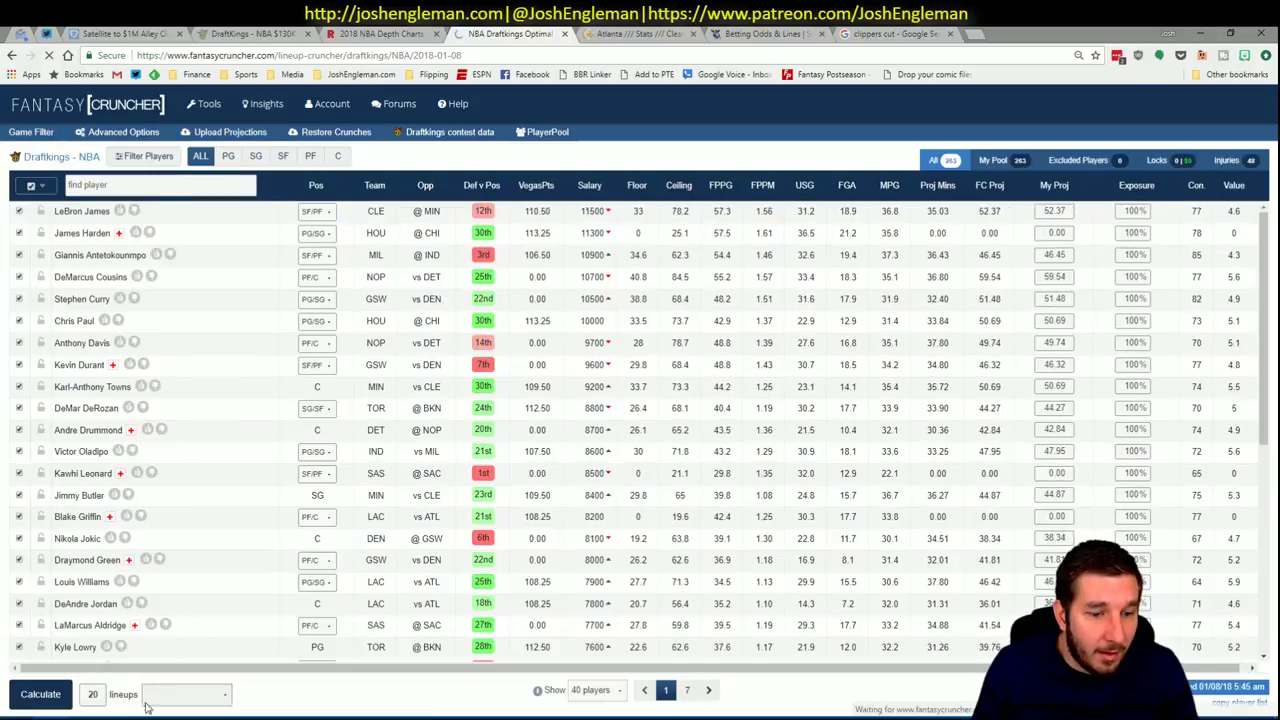
Switch to the Excel workbook, refresh the Daily sheet's pivot tables and copy the DraftKings player names with their blended projections.
key(alt+Tab)
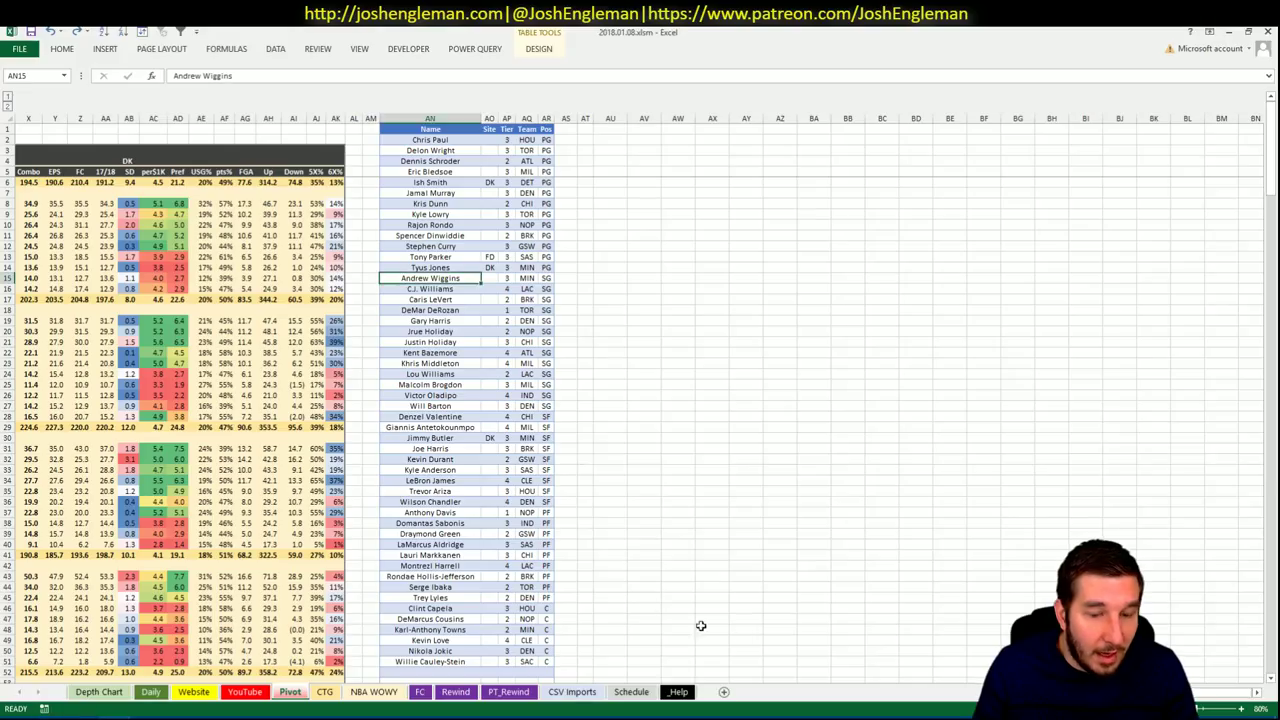
click(194, 691)
click(150, 691)
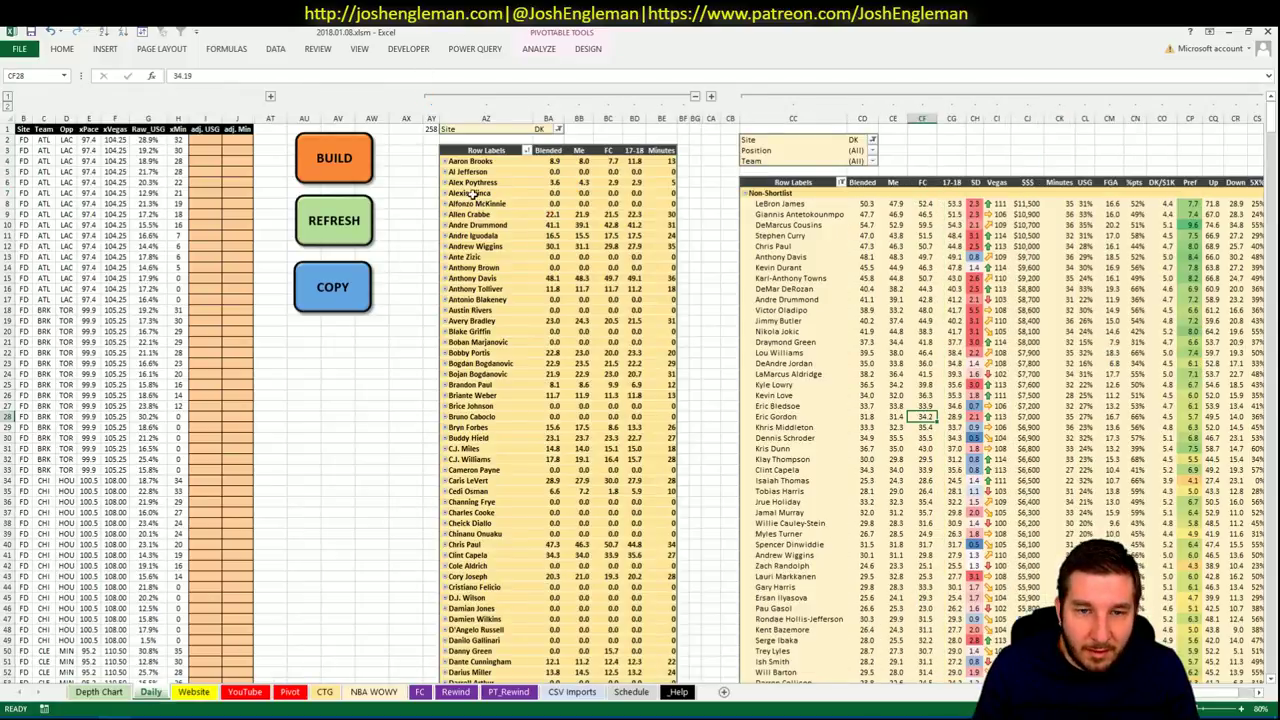
click(340, 220)
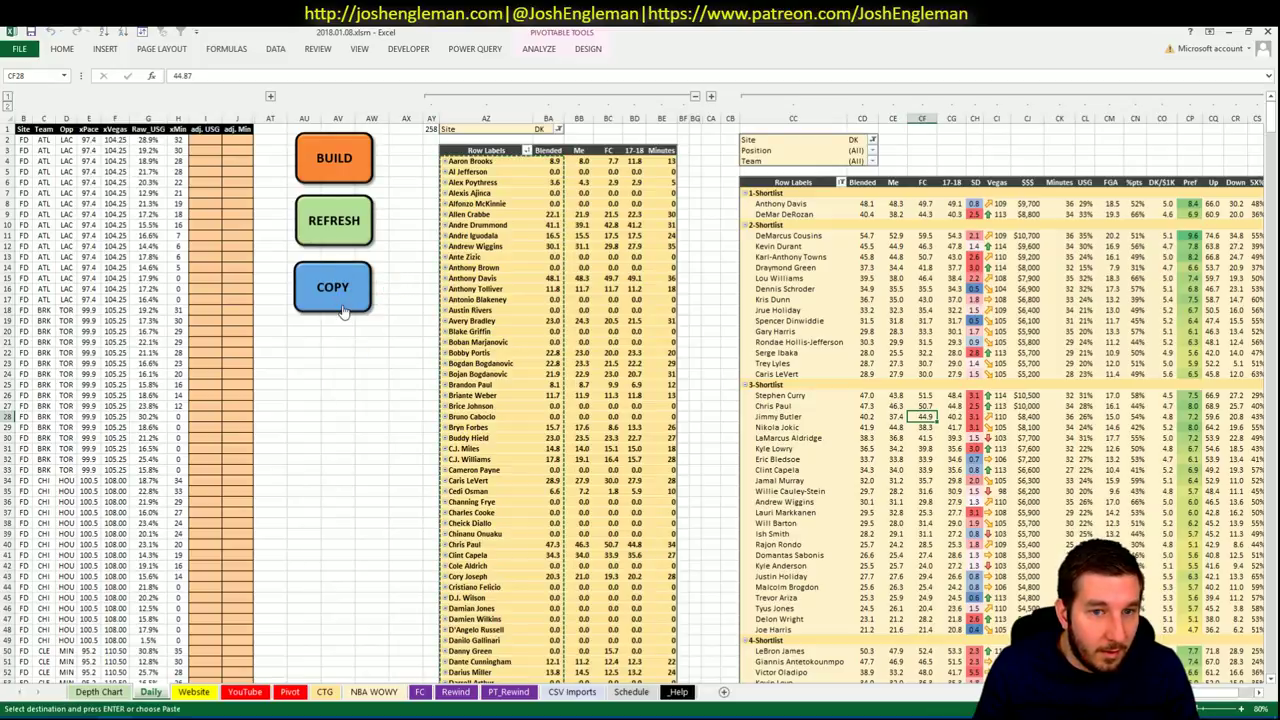
Upload the copied projections to FantasyCruncher's DraftKings player projections for 2018-01-08 and return to the Lineup Cruncher.
key(alt+Tab)
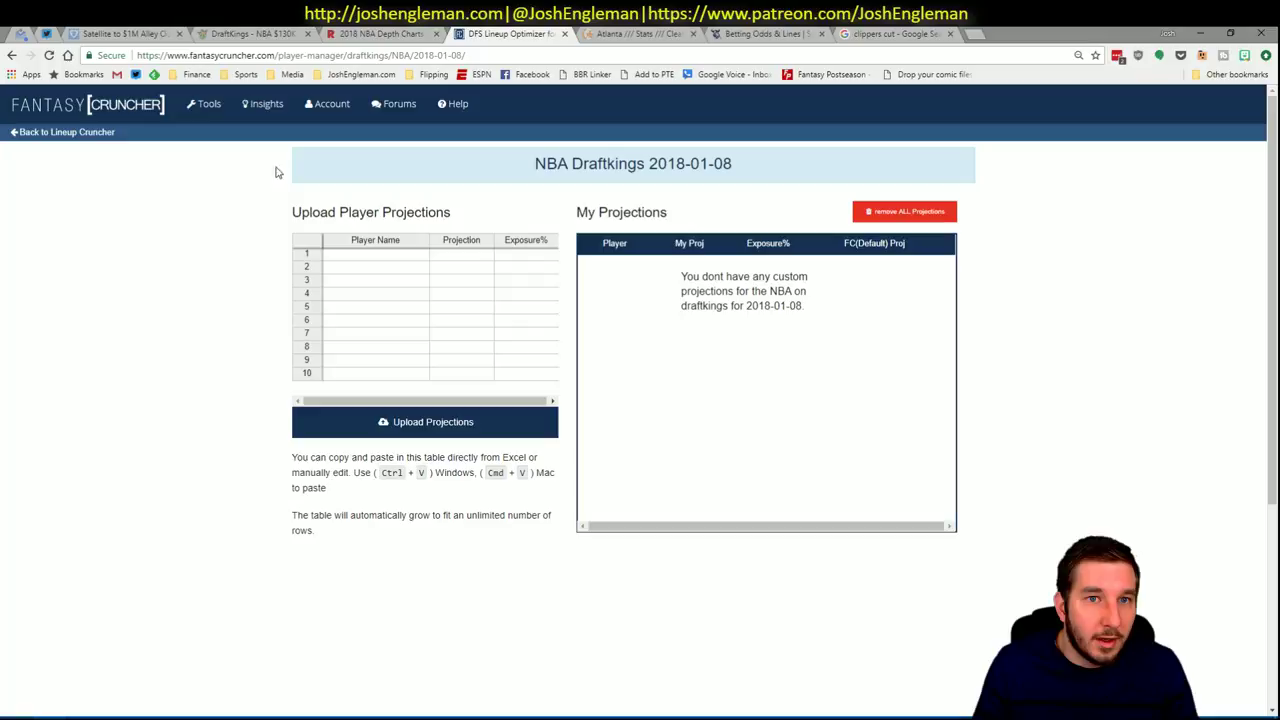
click(403, 258)
key(ctrl+v)
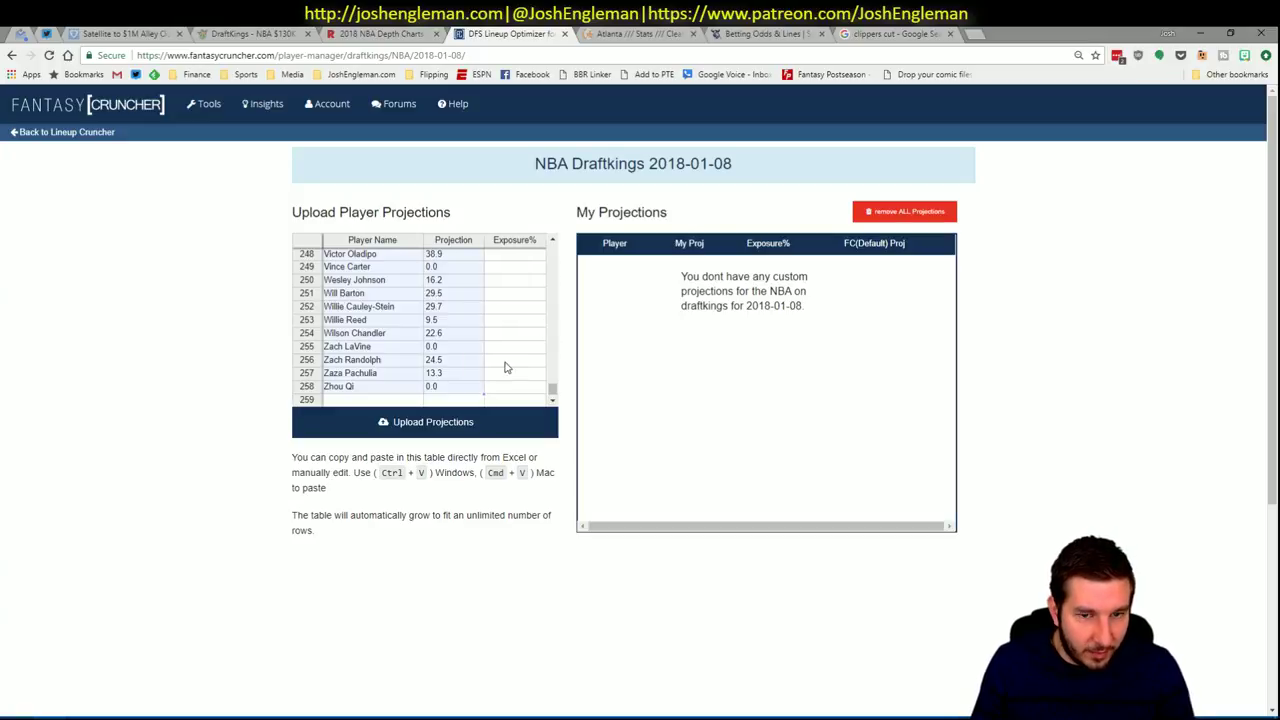
click(449, 421)
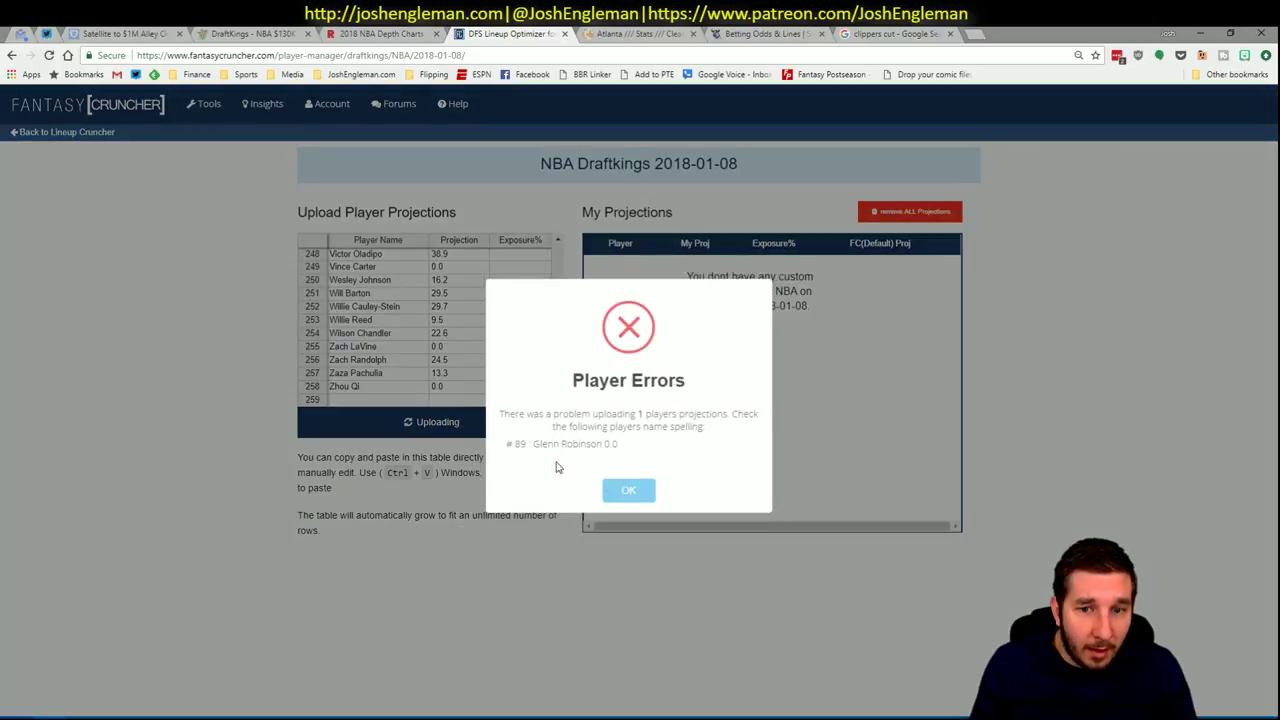
click(628, 489)
click(62, 132)
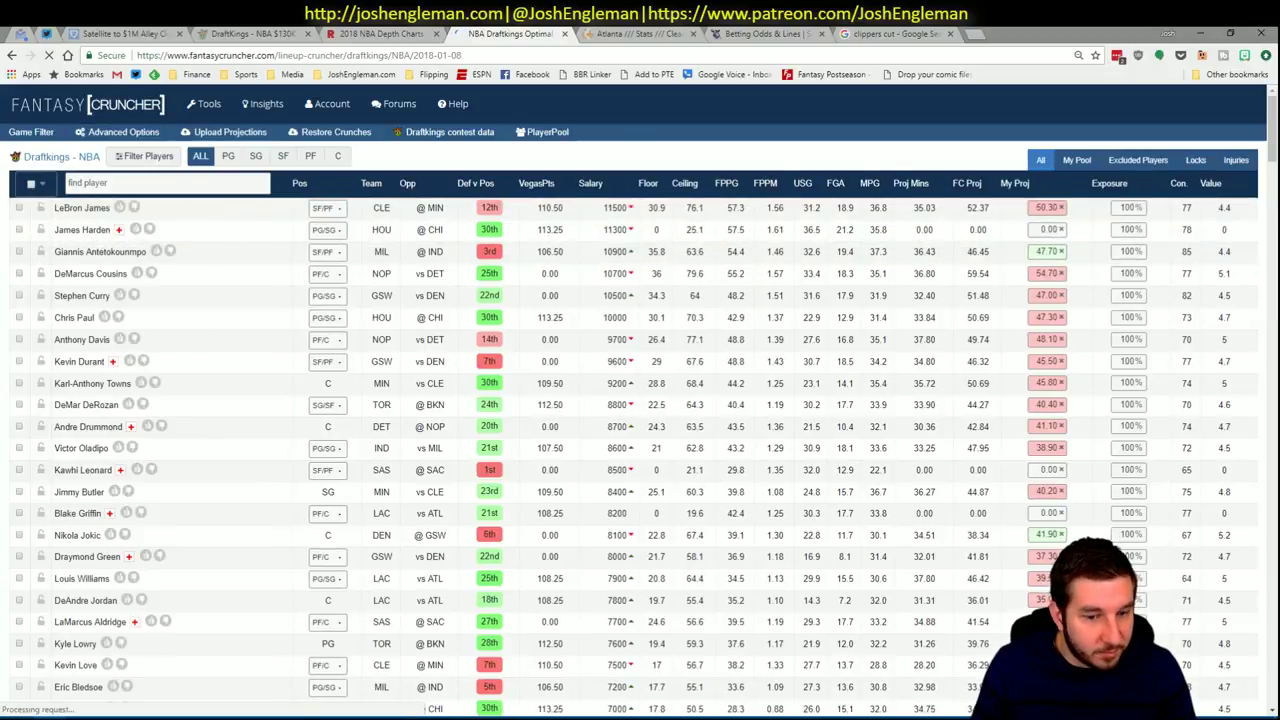
Calculate 20 DraftKings lineups using My Projections with the randomness setting at 5%.
click(215, 696)
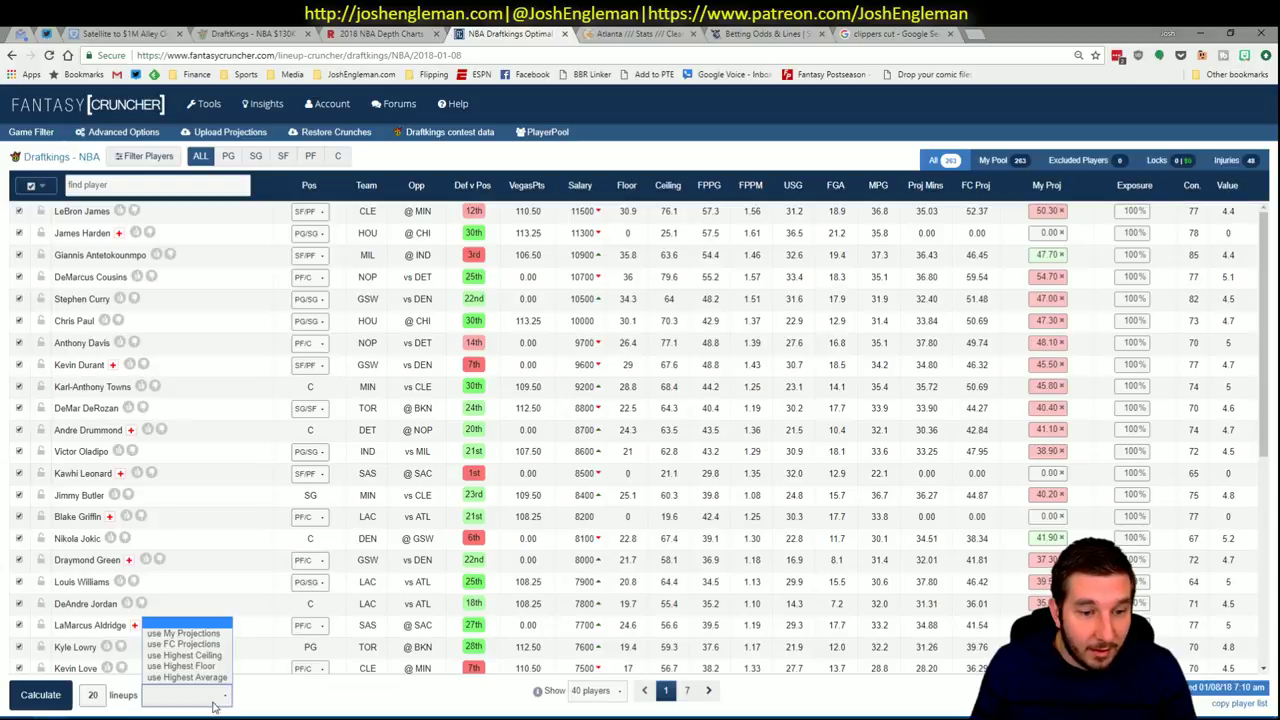
click(180, 633)
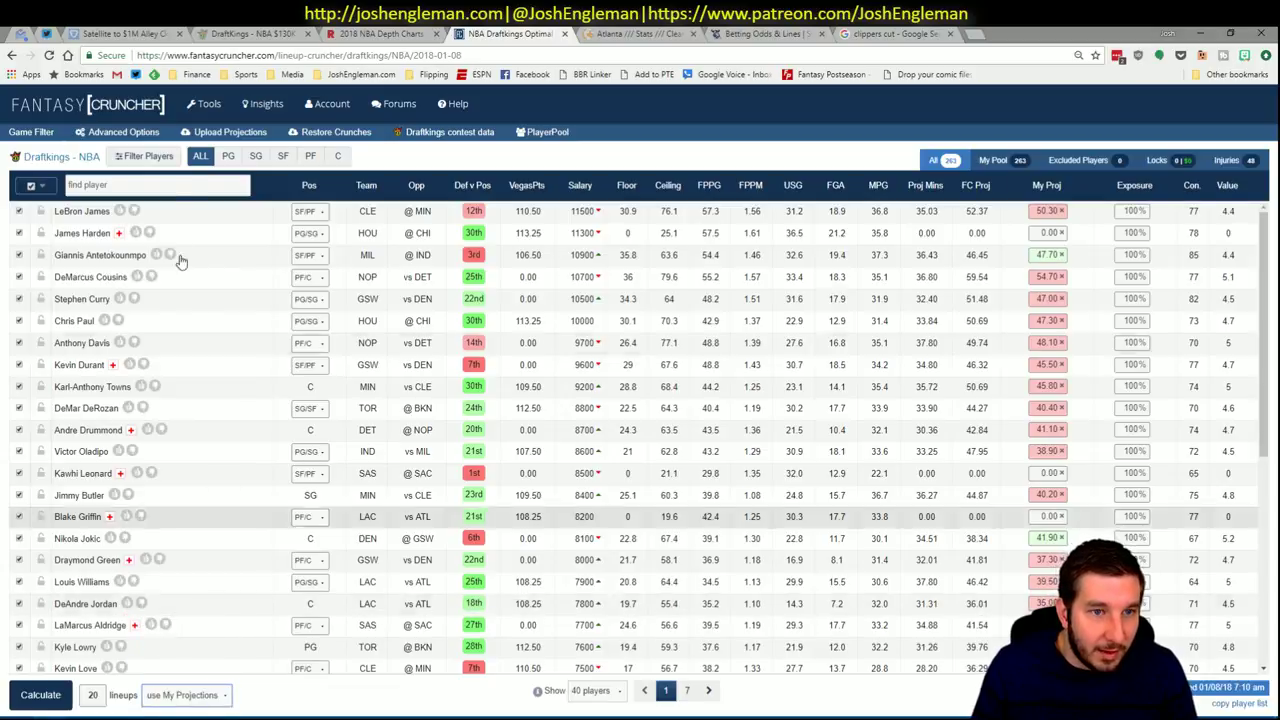
click(126, 134)
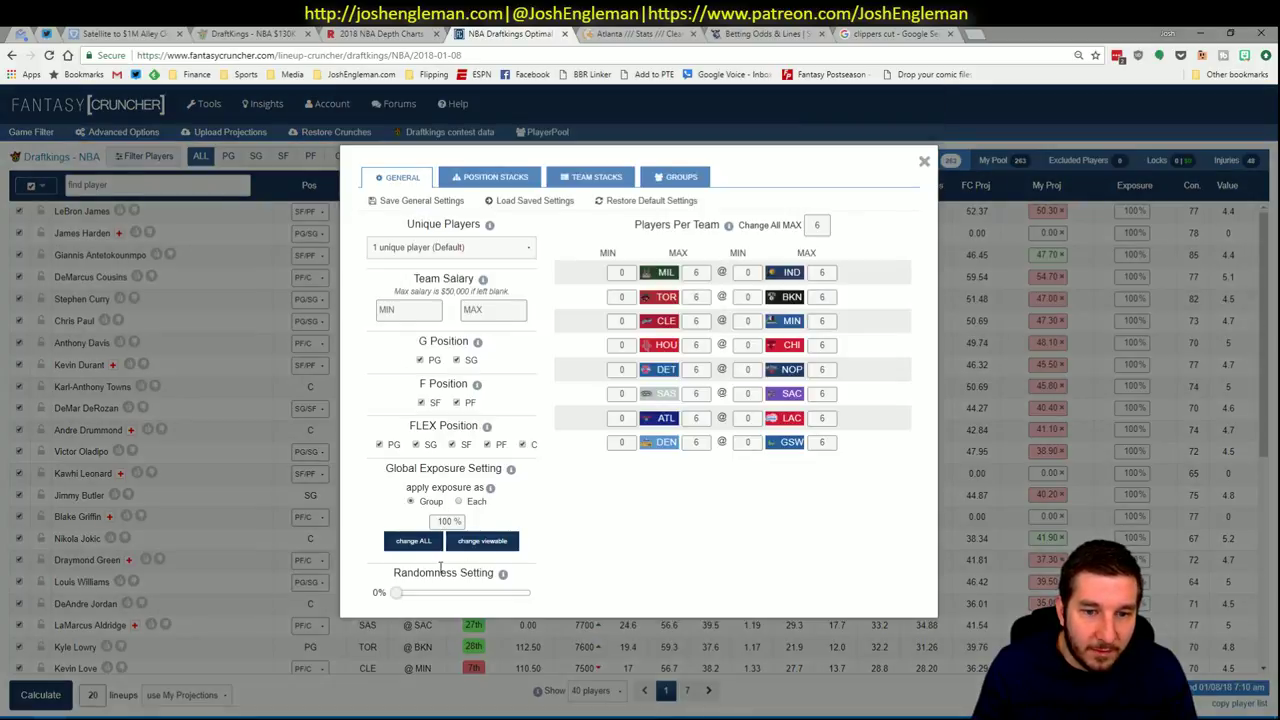
drag(399, 597, 404, 597)
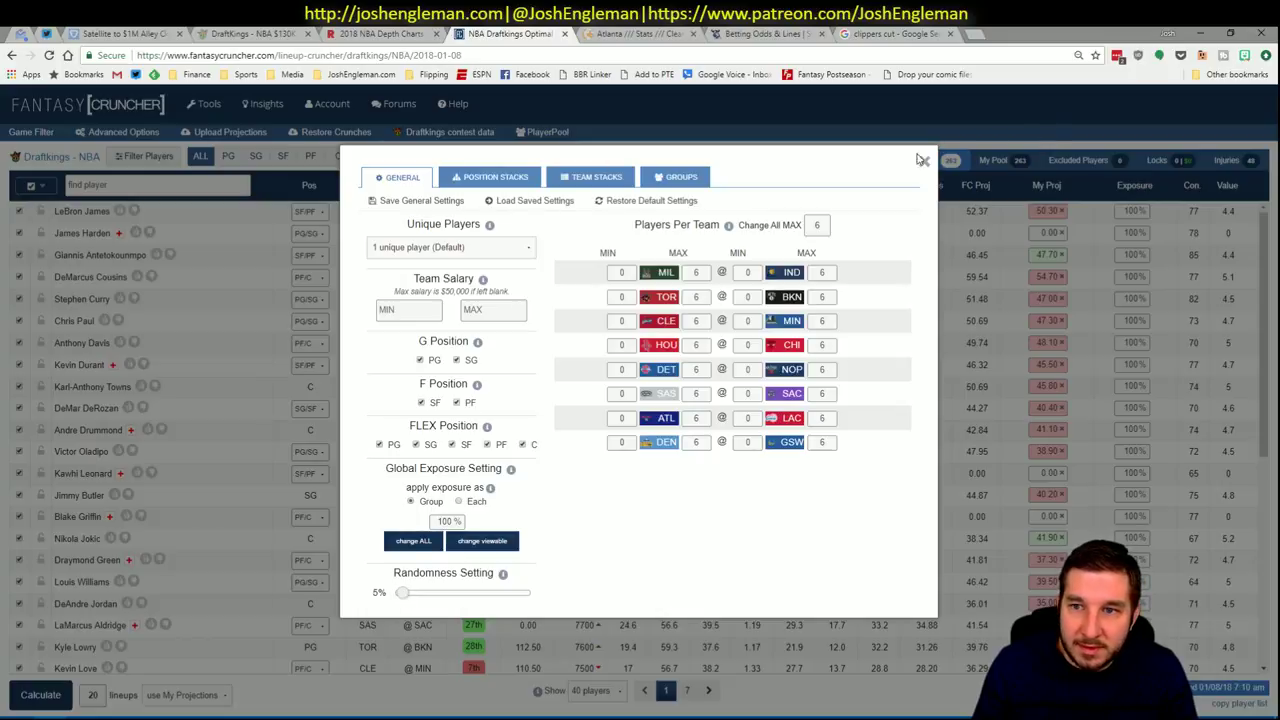
click(925, 164)
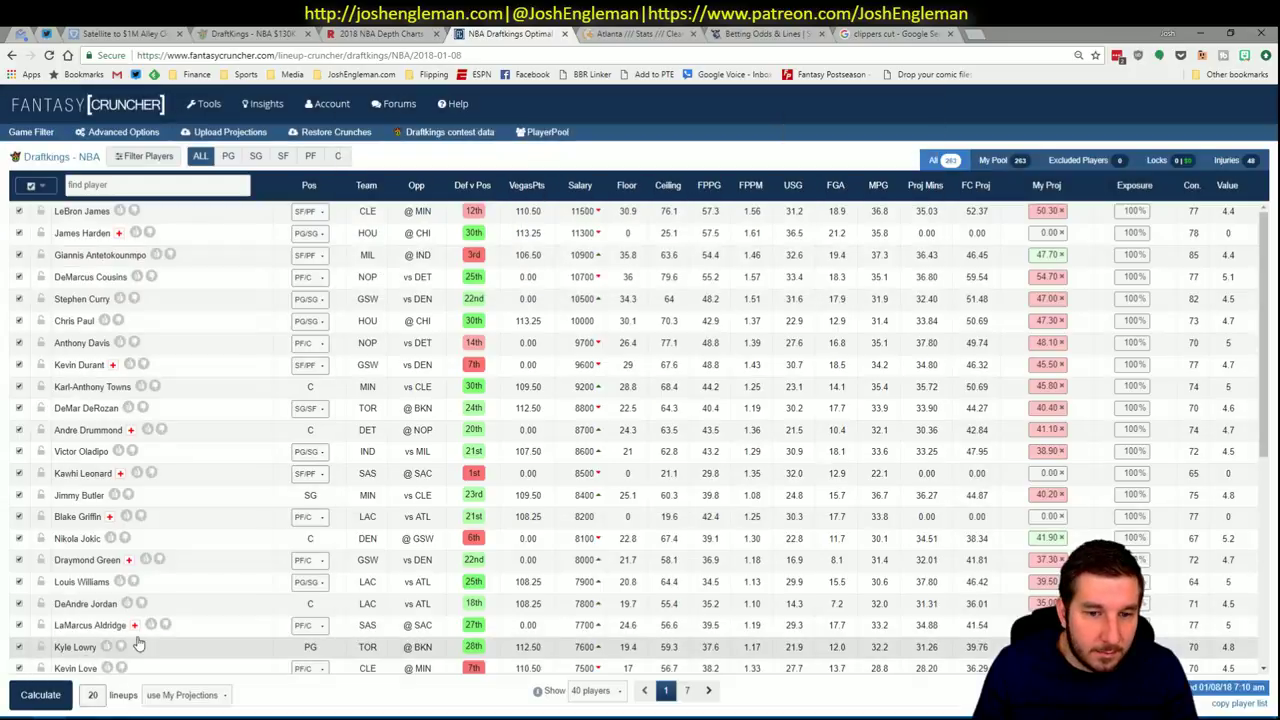
click(40, 695)
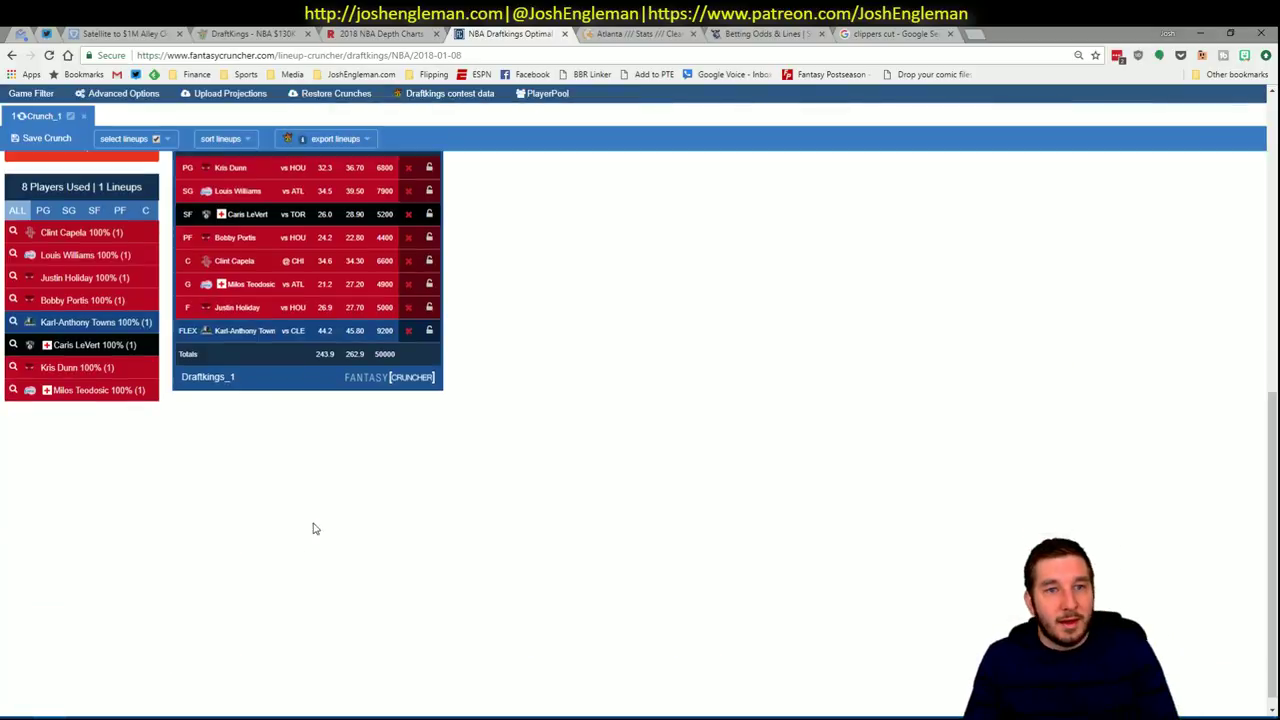
scroll(162, 380, down, 2)
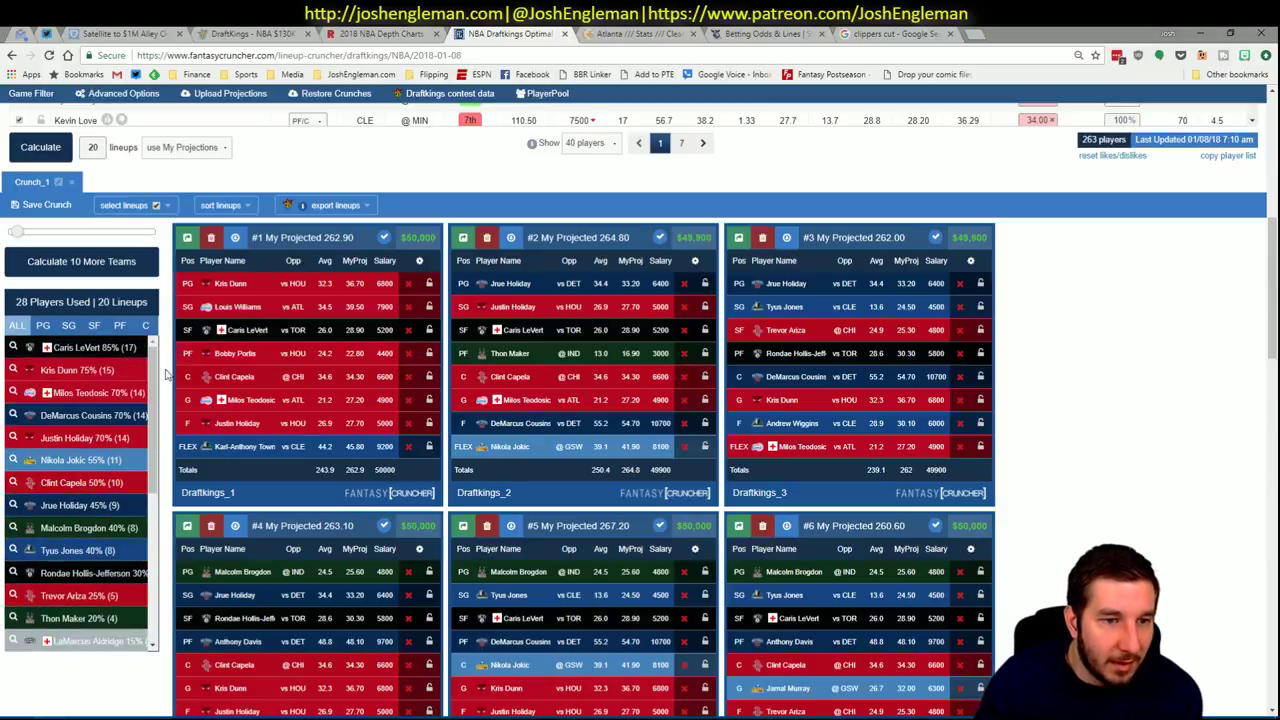
Switch to the Excel workbook, fit it to half the screen and show the tiered DK shortlist on the Daily sheet.
key(alt+Tab)
key(Tab)
key(Tab)
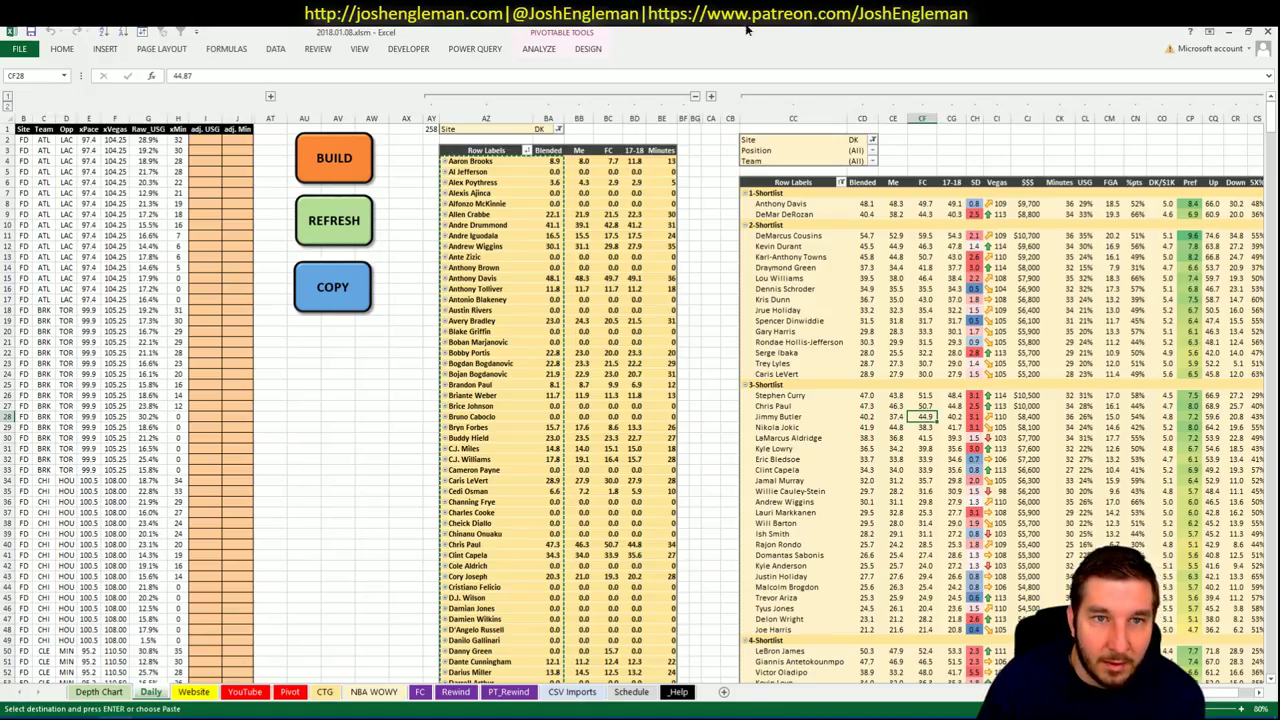
key(super+Left)
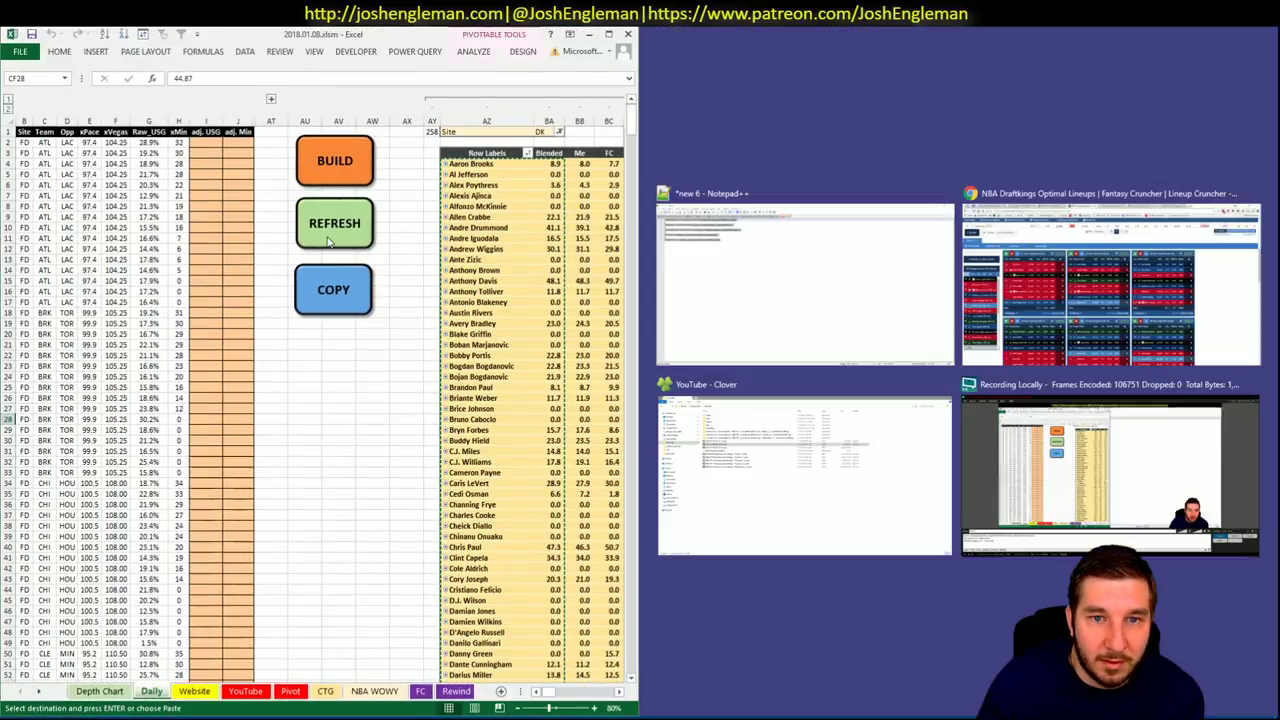
click(568, 692)
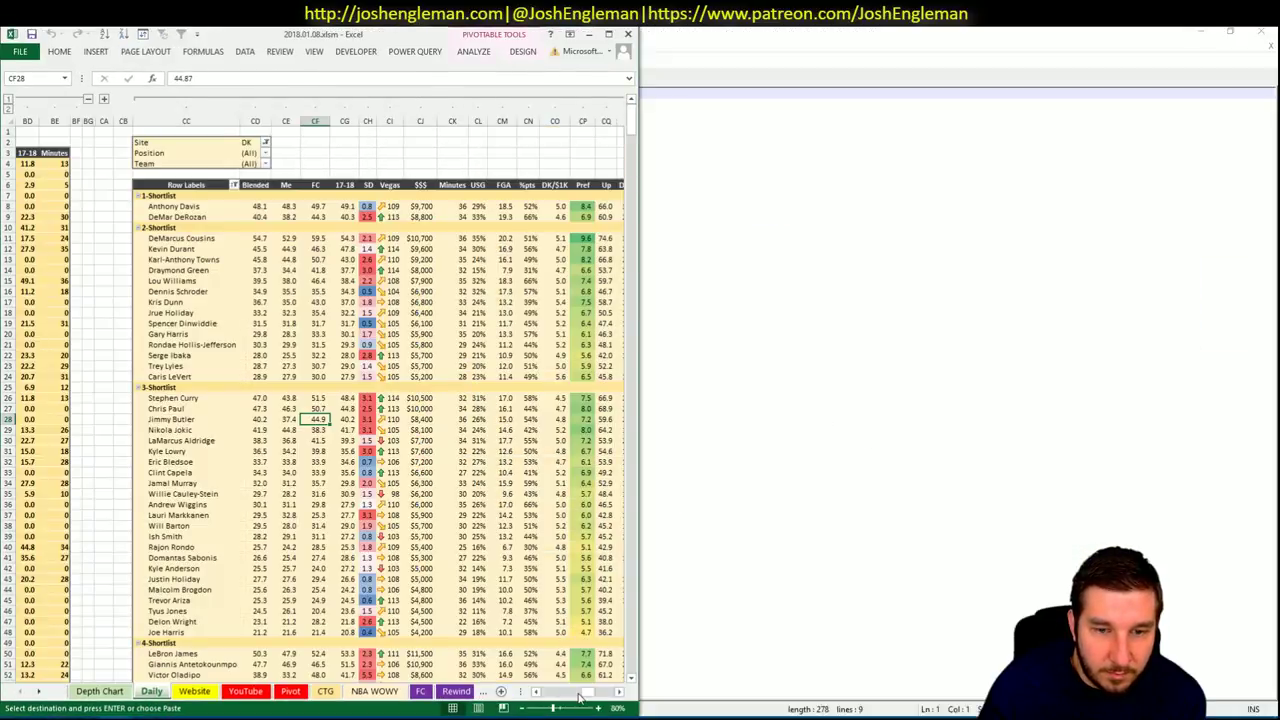
click(619, 692)
Place FantasyCruncher side by side with the Excel workbook, showing its DraftKings player list next to the full Daily shortlist.
click(900, 420)
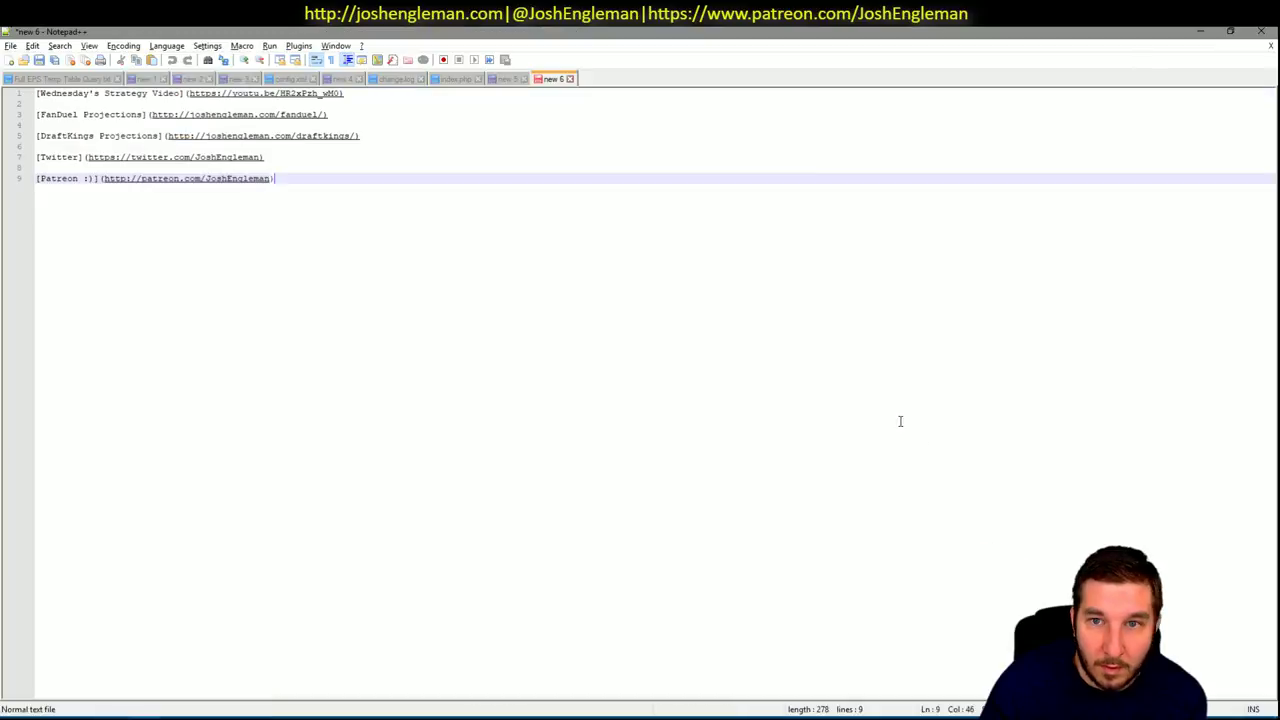
click(85, 710)
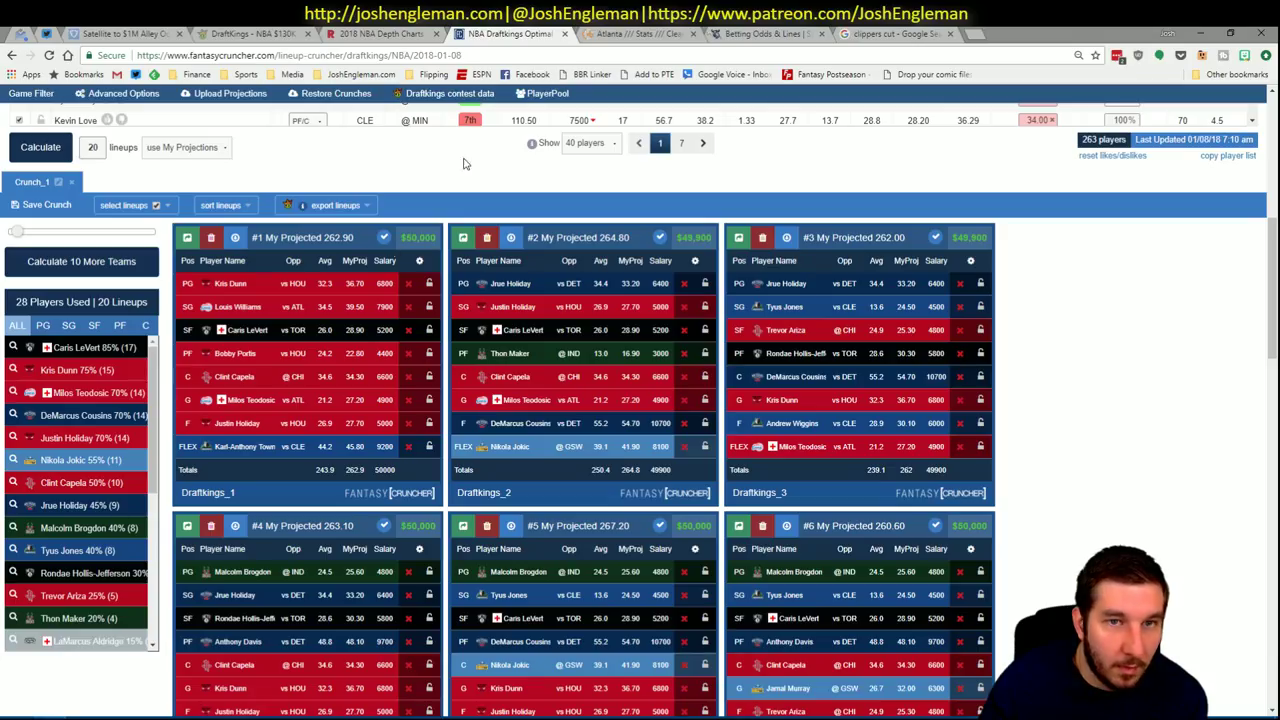
key(super+Right)
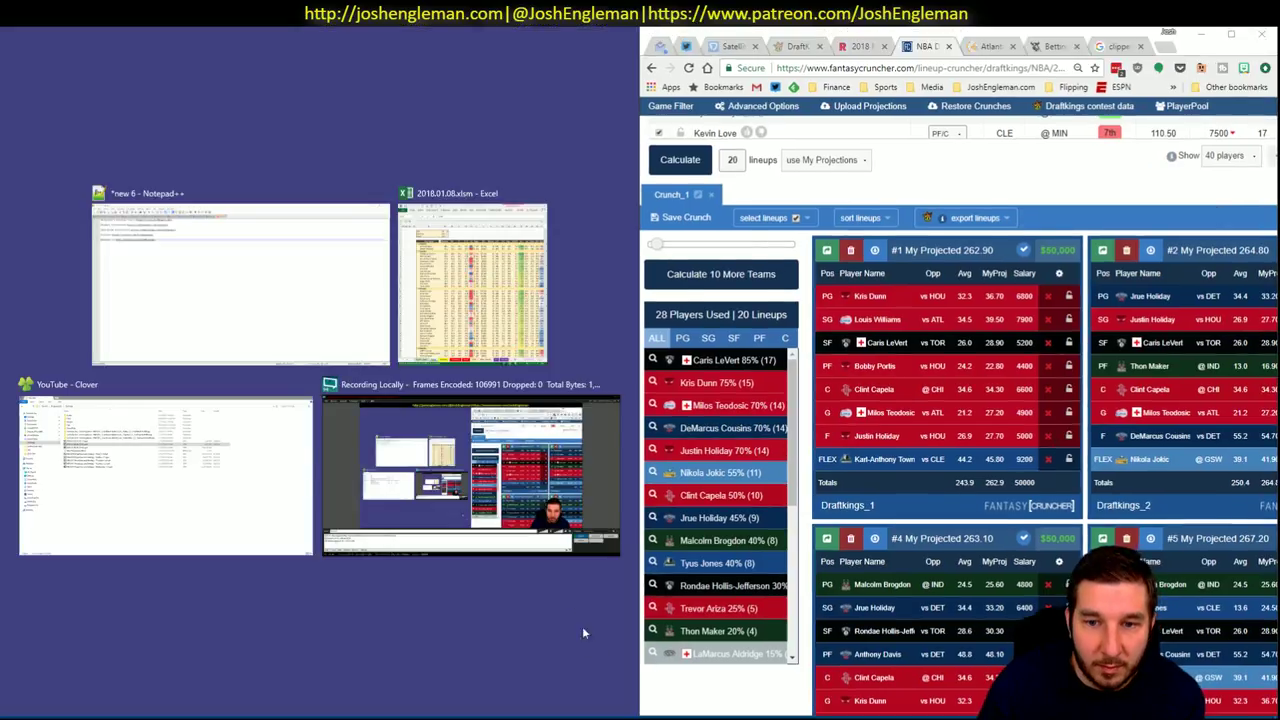
click(470, 290)
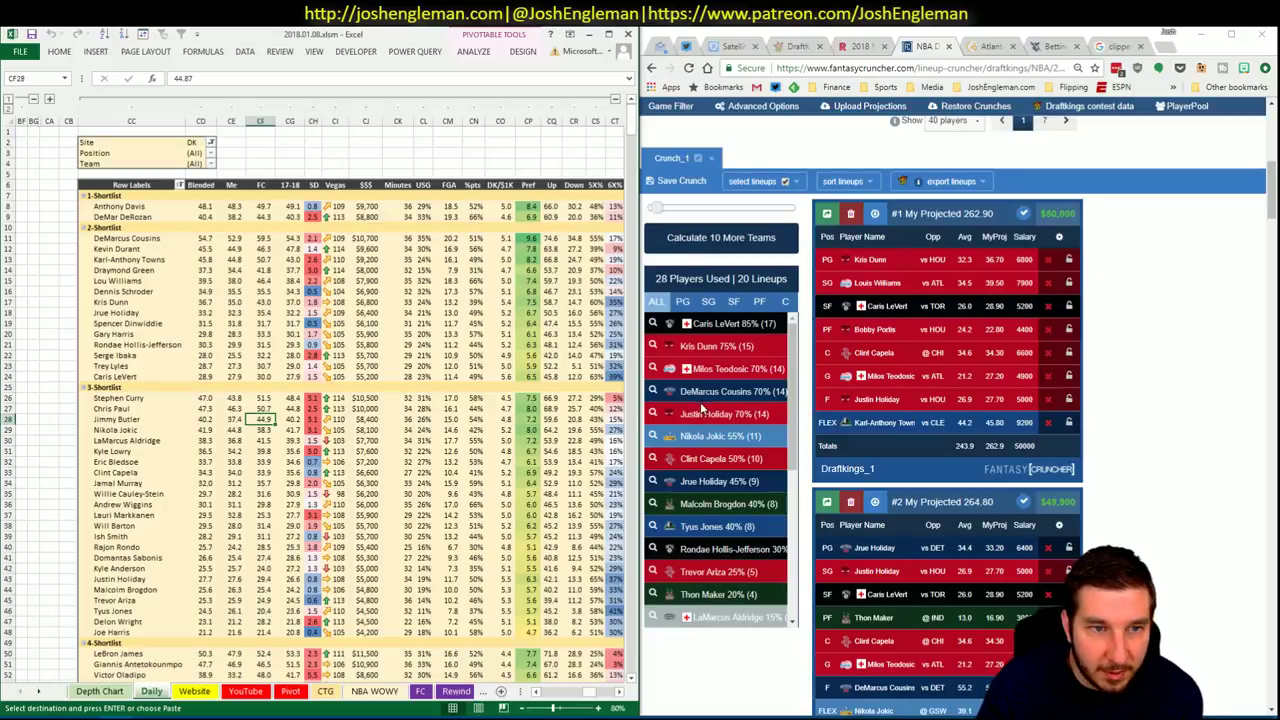
scroll(620, 692, right, 4)
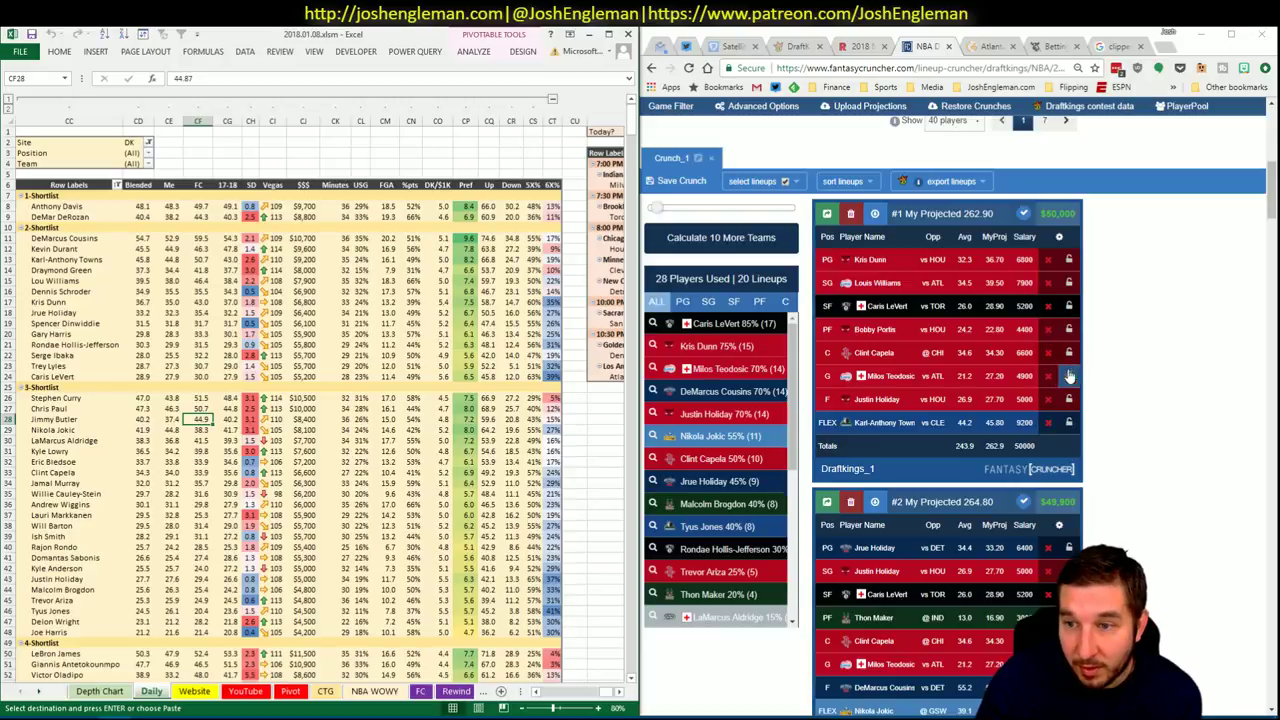
scroll(1057, 337, up, 3)
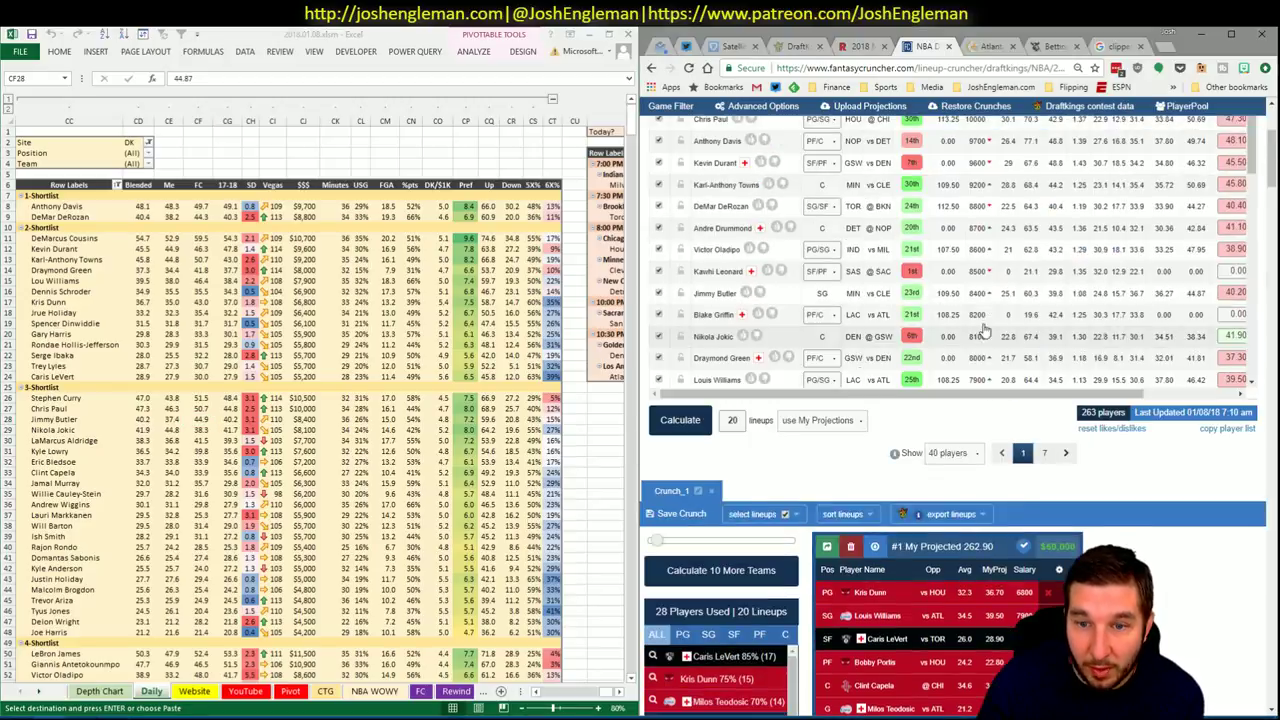